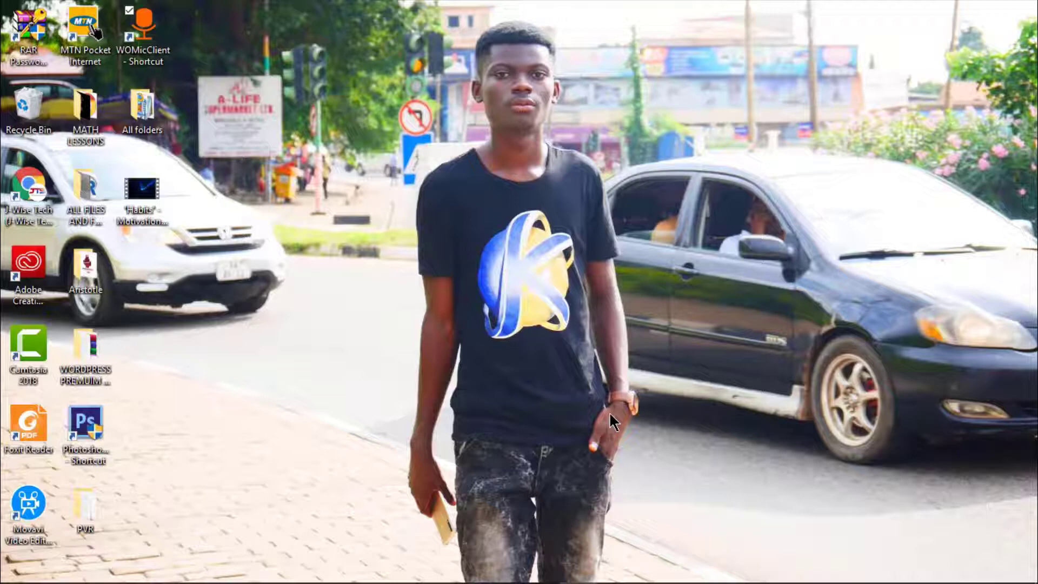
Bring the Chrome window with the Gmail inbox forward and open a new tab
{"action": "mouse_move", "coordinate": [565, 580]}
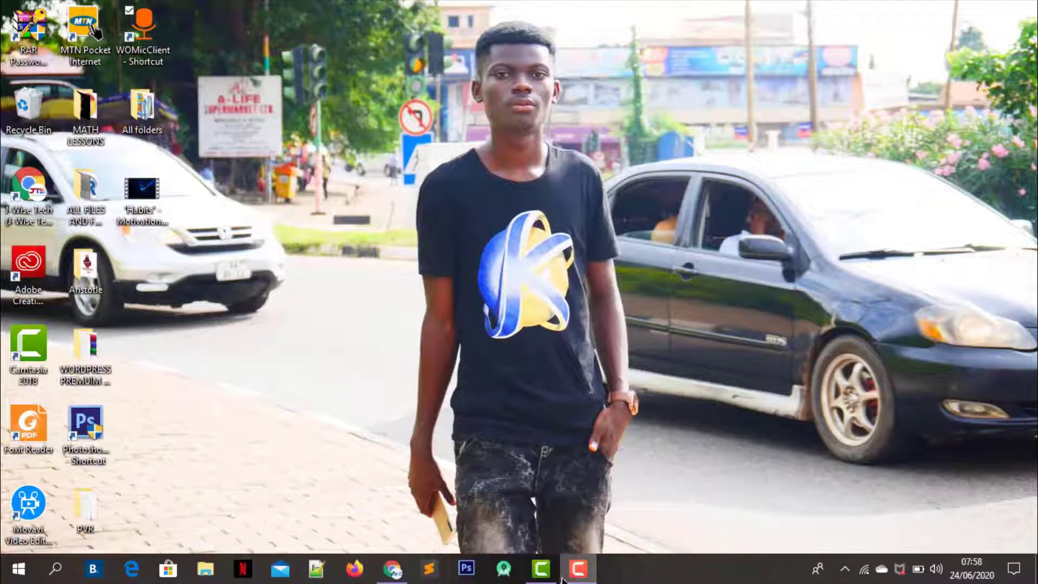
{"action": "left_click", "coordinate": [398, 574]}
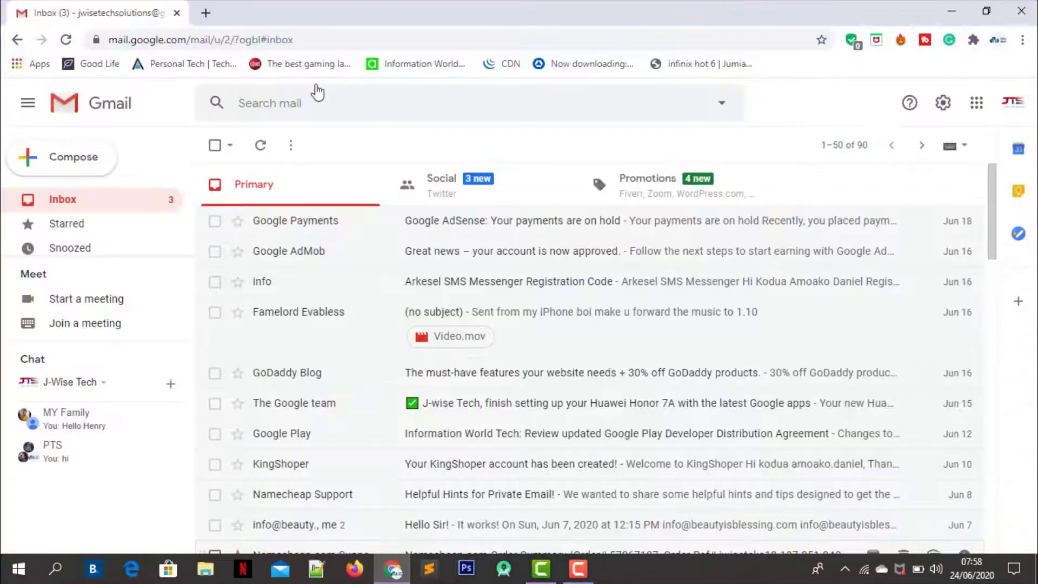
{"action": "left_click", "coordinate": [205, 13]}
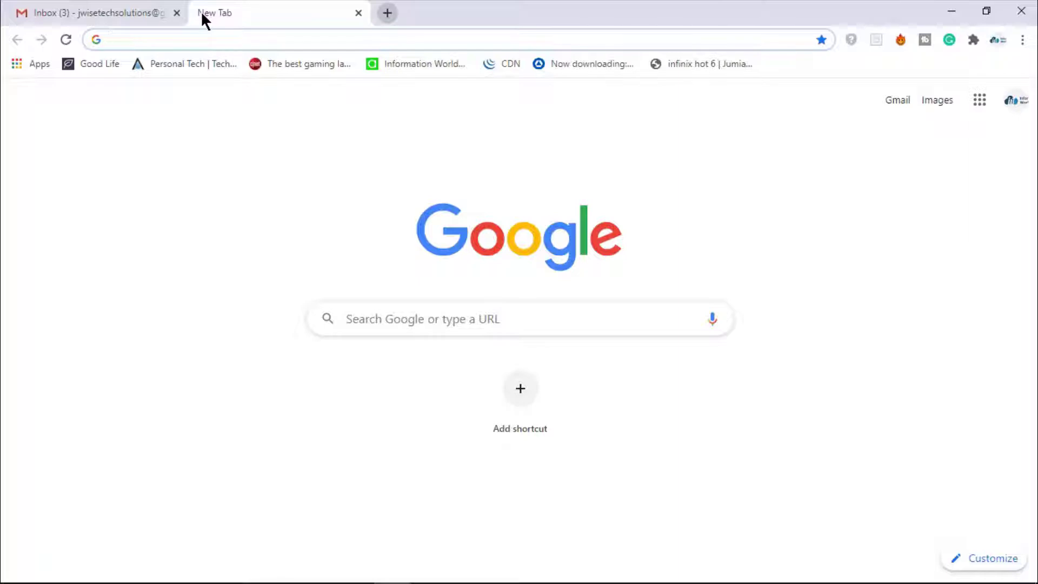
Search Google for bluehost, then for namecheap, and open the Namecheap website from the results
{"action": "type", "text": "blu"}
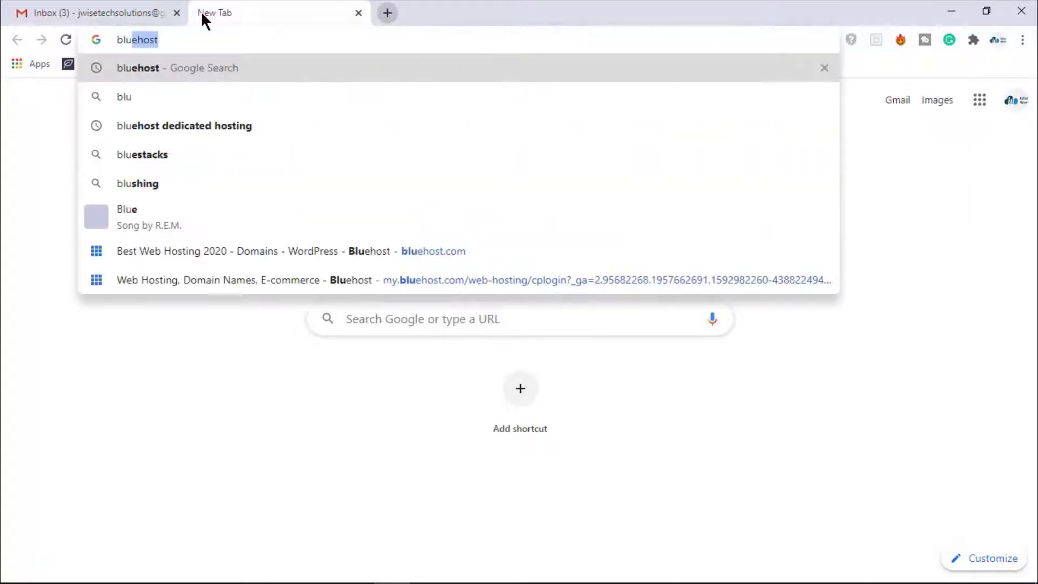
{"action": "key", "text": "Return"}
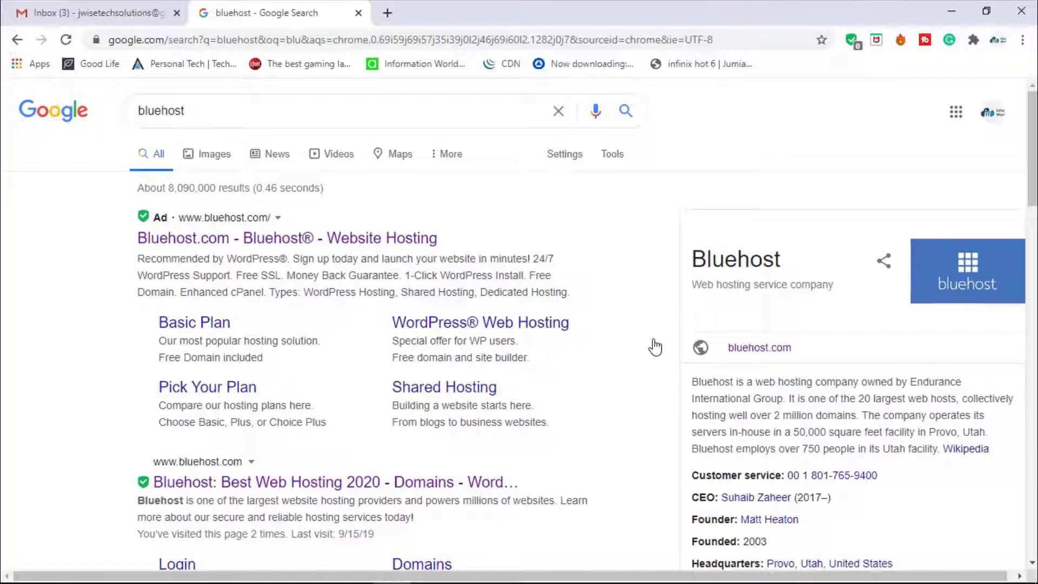
{"action": "left_click", "coordinate": [381, 42]}
{"action": "type", "text": "nam"}
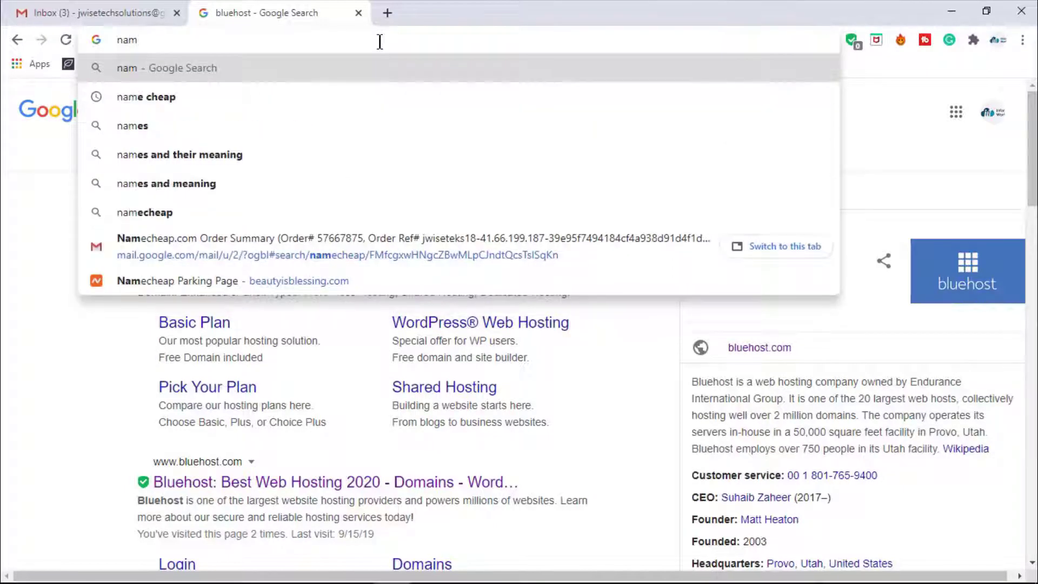
{"action": "left_click", "coordinate": [190, 219]}
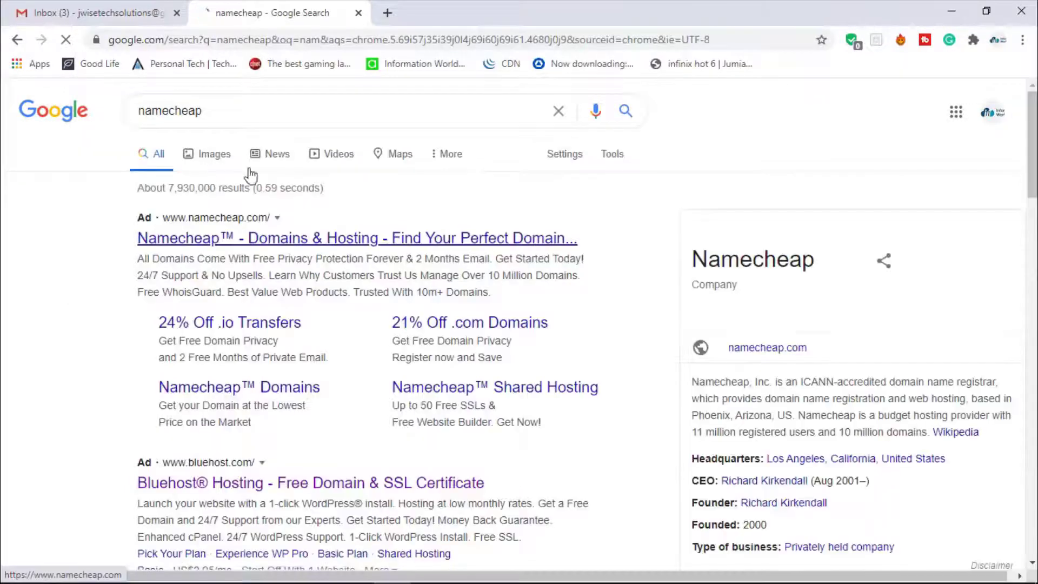
{"action": "left_click", "coordinate": [254, 237]}
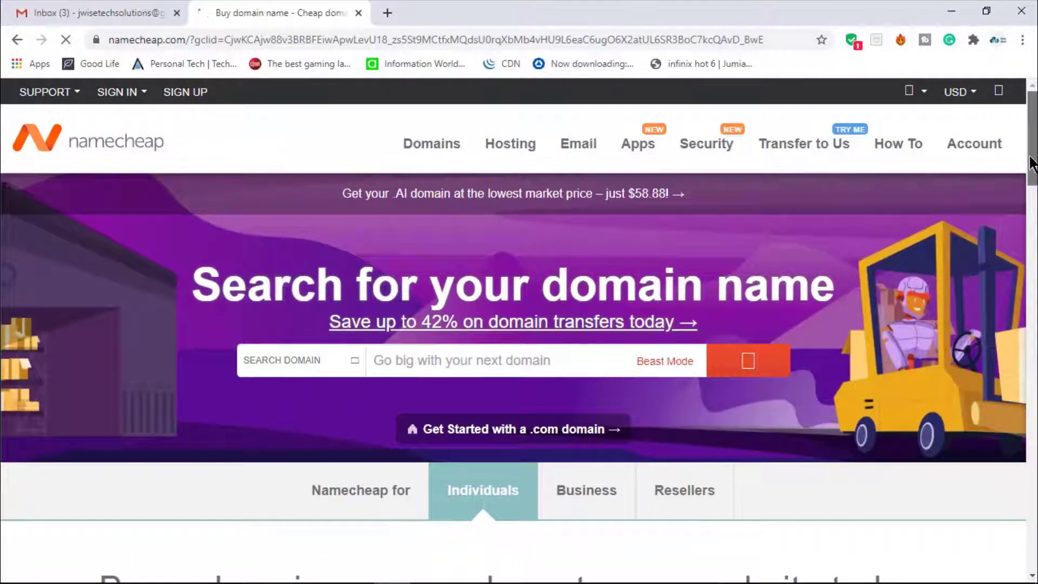
Search Namecheap for beatyisblessing.com, fixing a typo, to confirm it's available at $6.98/yr
{"action": "scroll", "coordinate": [1031, 164], "scroll_direction": "down", "scroll_amount": 3}
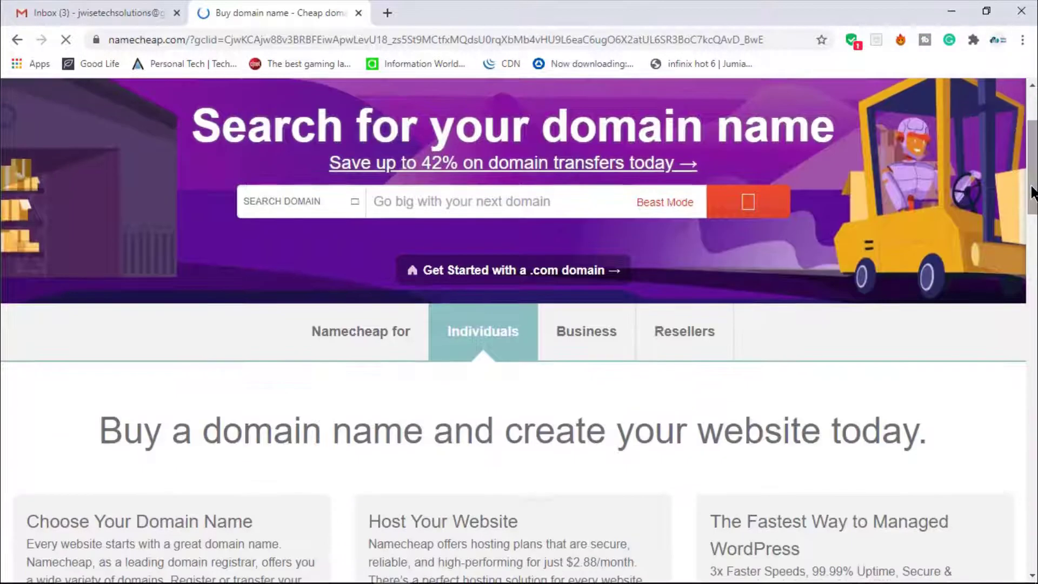
{"action": "left_click", "coordinate": [460, 201]}
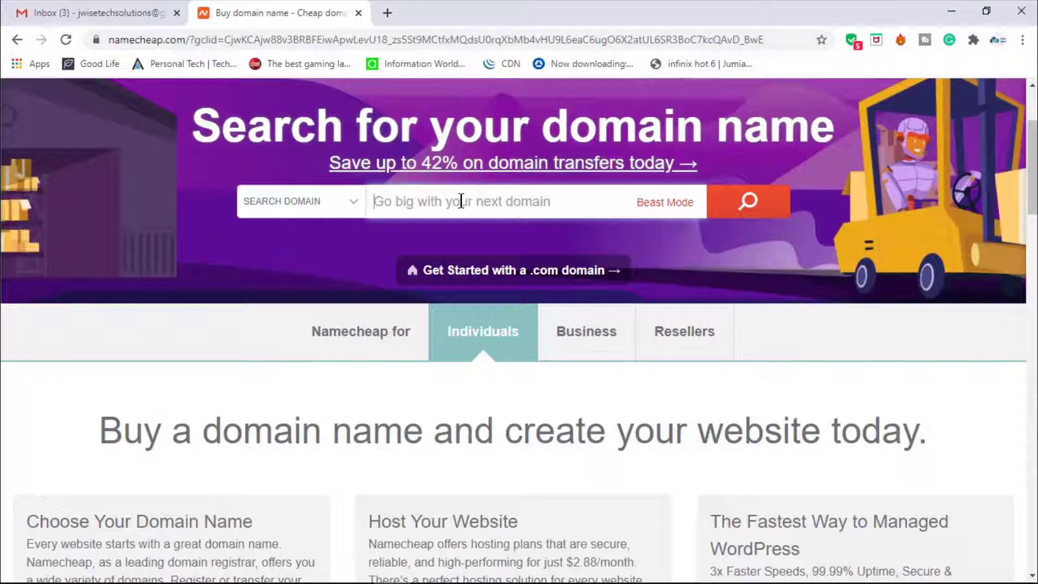
{"action": "type", "text": "beatyisble"}
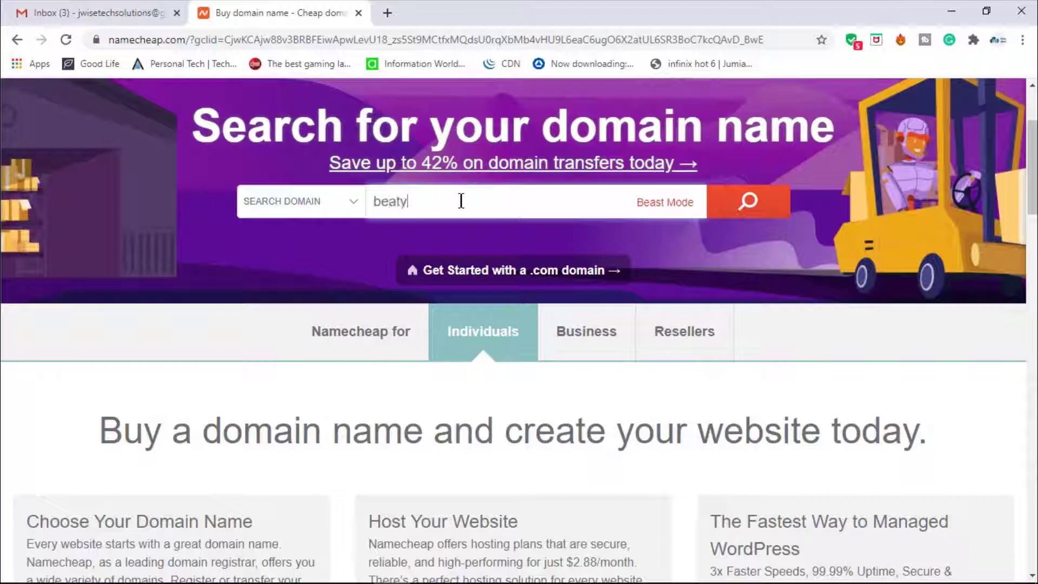
{"action": "type", "text": "ssing.om"}
{"action": "key", "text": "BackSpace"}
{"action": "key", "text": "BackSpace"}
{"action": "type", "text": "com"}
{"action": "left_click", "coordinate": [771, 207]}
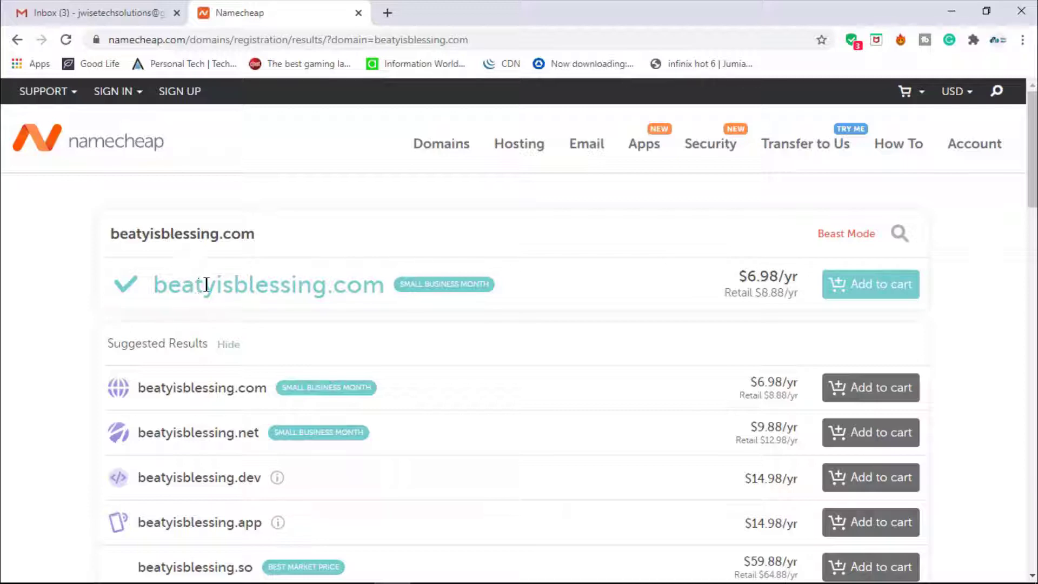
Add beatyisblessing.com to the cart, note the $8.88/yr retail price, and check out to the $7.16 cart
{"action": "left_click", "coordinate": [857, 288]}
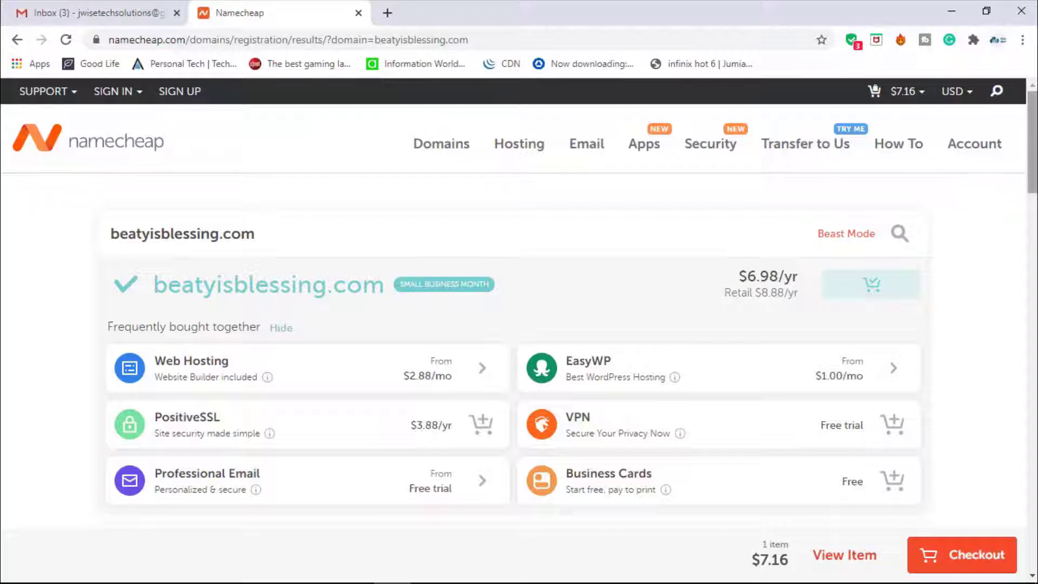
{"action": "left_click_drag", "start_coordinate": [1033, 142], "coordinate": [1033, 141]}
{"action": "mouse_move", "coordinate": [909, 100]}
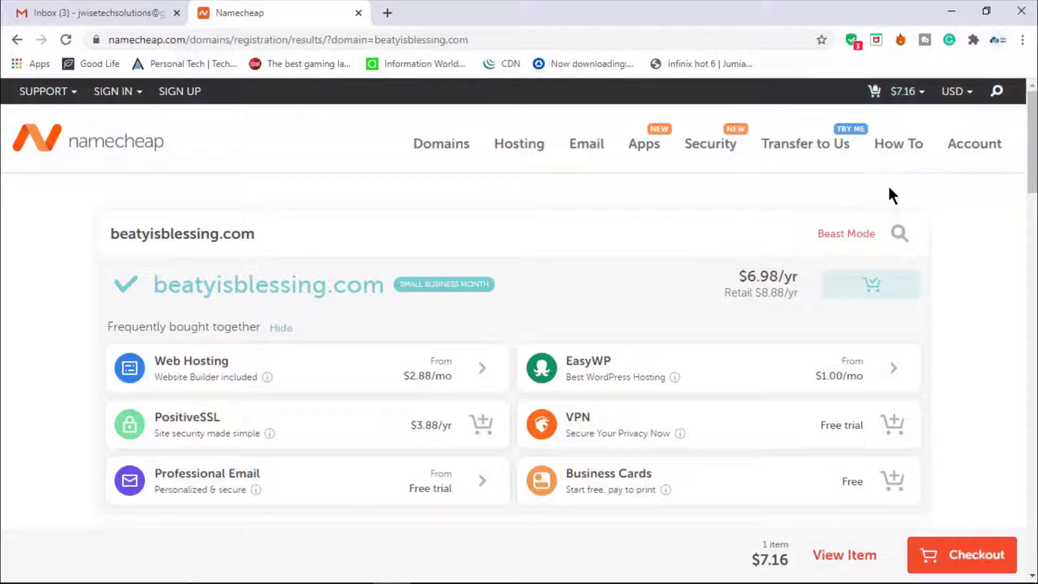
{"action": "left_click_drag", "start_coordinate": [1033, 157], "coordinate": [1033, 186]}
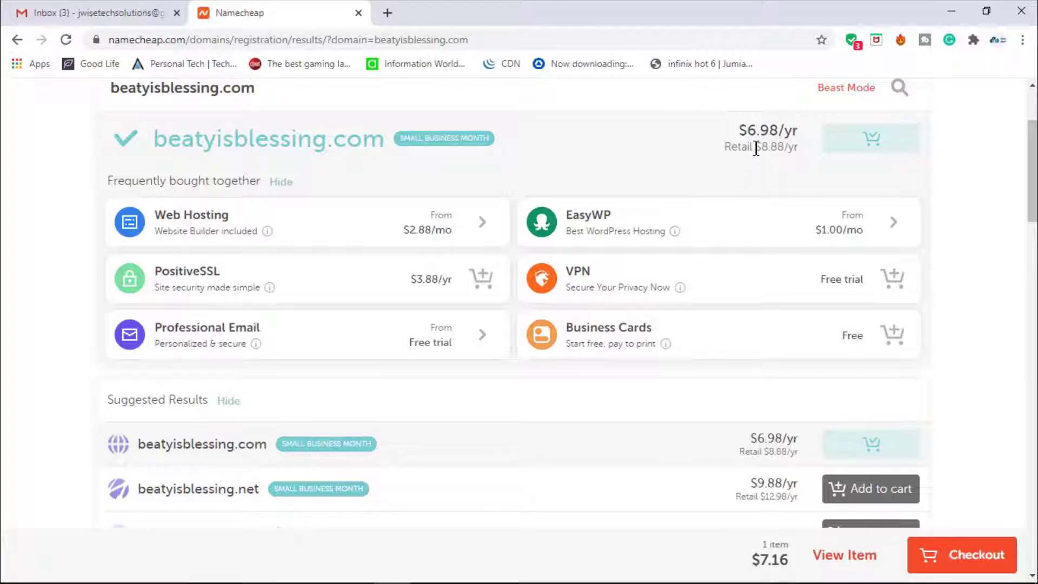
{"action": "left_click_drag", "start_coordinate": [756, 149], "coordinate": [807, 155]}
{"action": "scroll", "coordinate": [1032, 184], "scroll_direction": "down", "scroll_amount": 3}
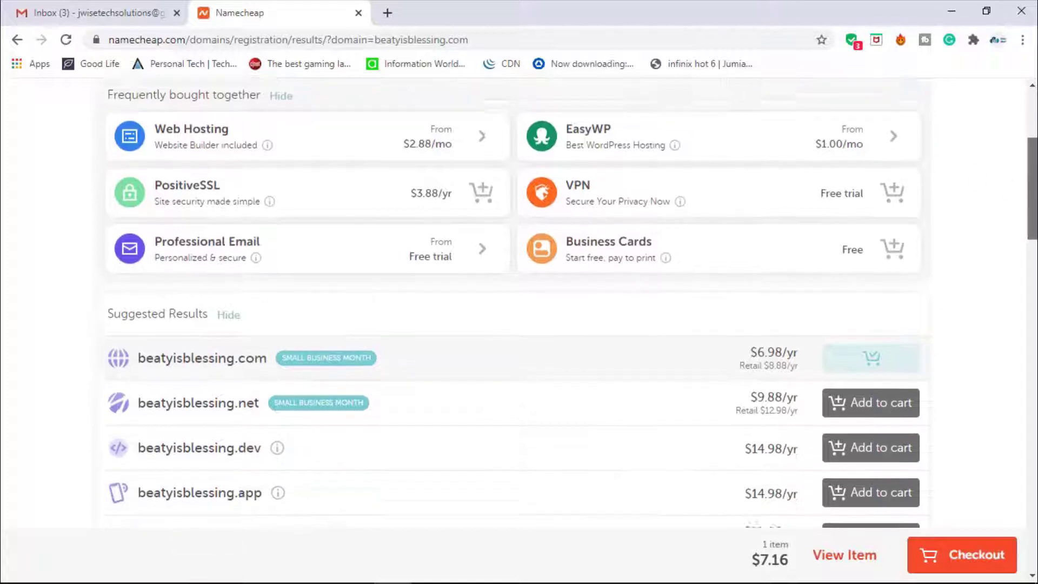
{"action": "scroll", "coordinate": [997, 469], "scroll_direction": "down", "scroll_amount": 5}
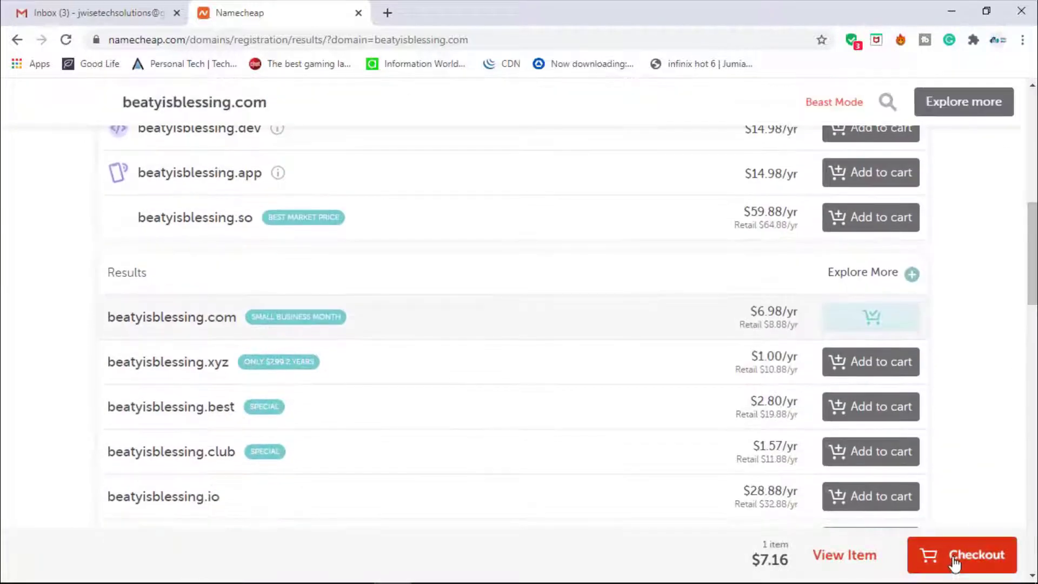
{"action": "left_click", "coordinate": [955, 562]}
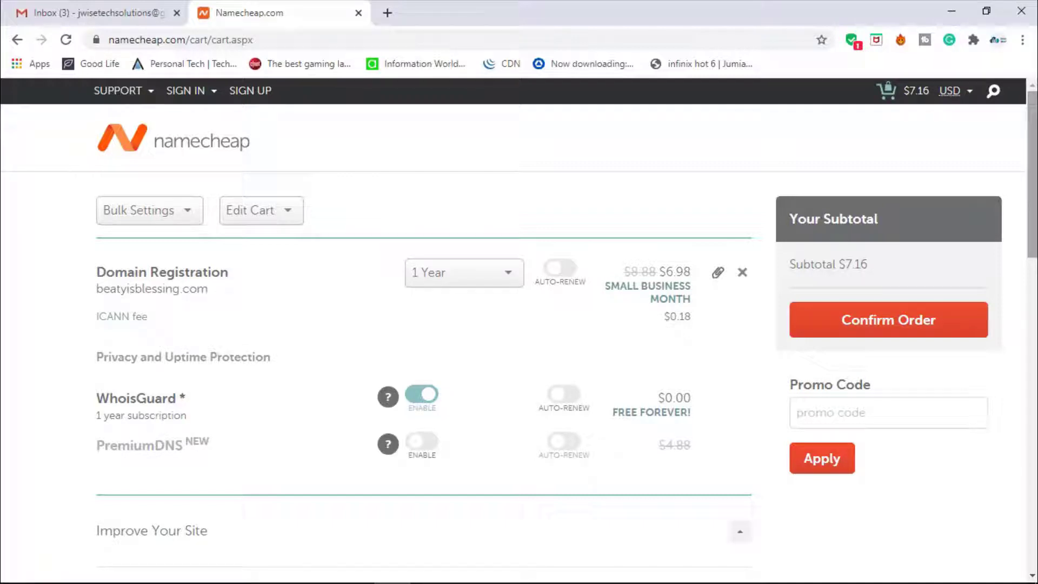
{"action": "scroll", "coordinate": [571, 225], "scroll_direction": "down", "scroll_amount": 2}
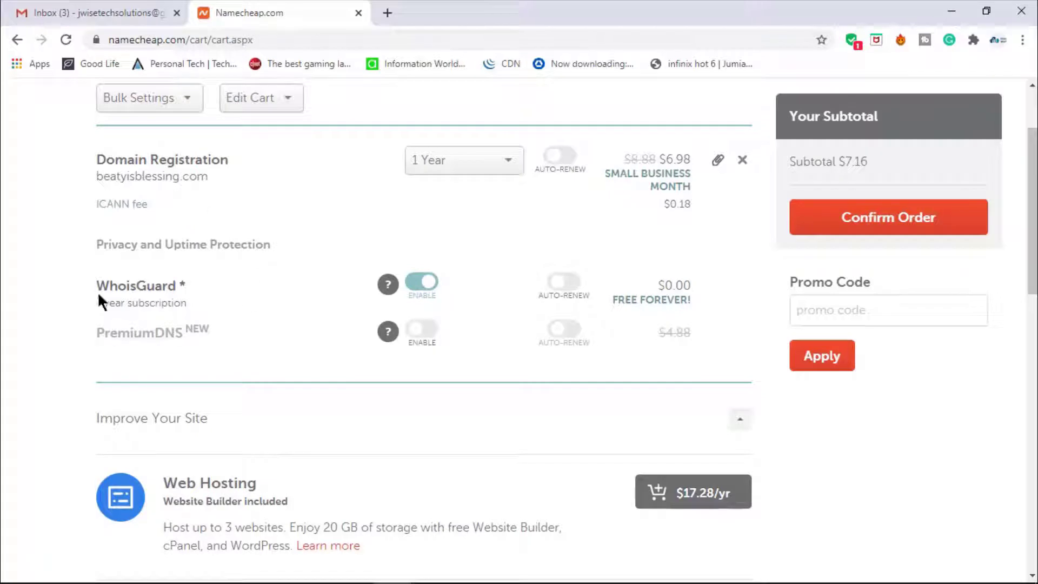
{"action": "left_click", "coordinate": [463, 177]}
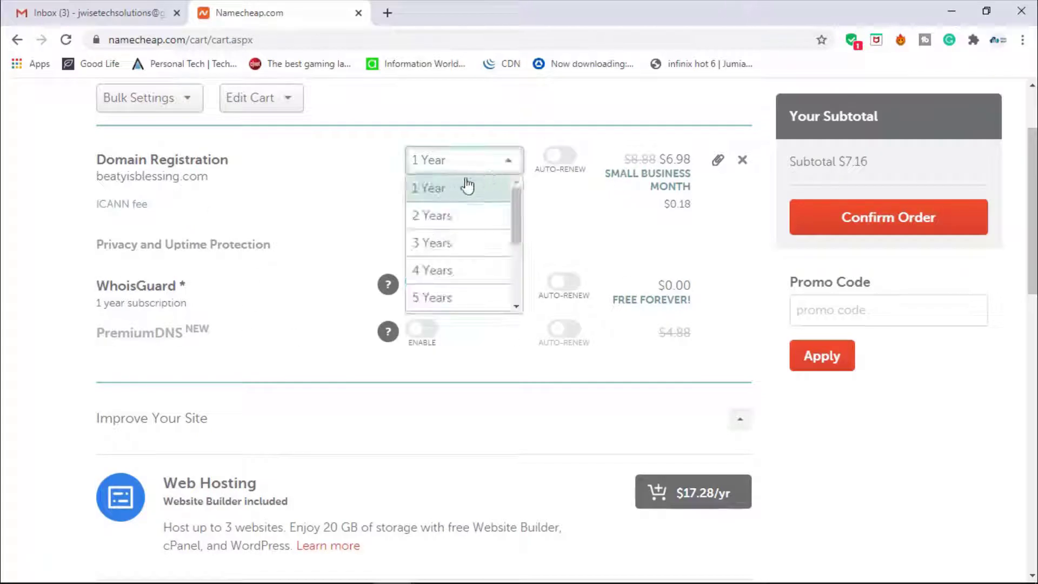
{"action": "left_click", "coordinate": [454, 170]}
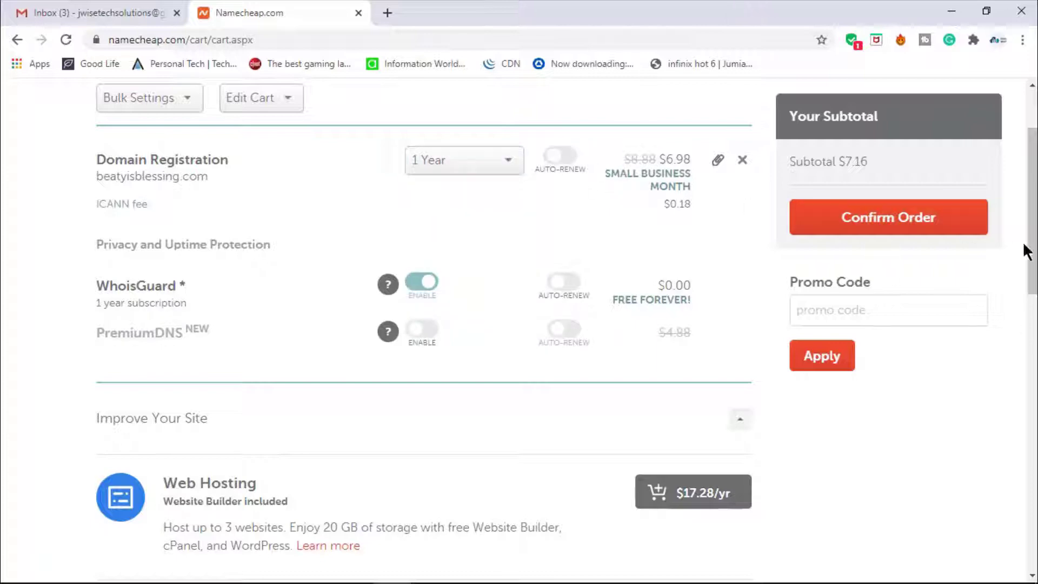
{"action": "scroll", "coordinate": [1032, 211], "scroll_direction": "down", "scroll_amount": 5}
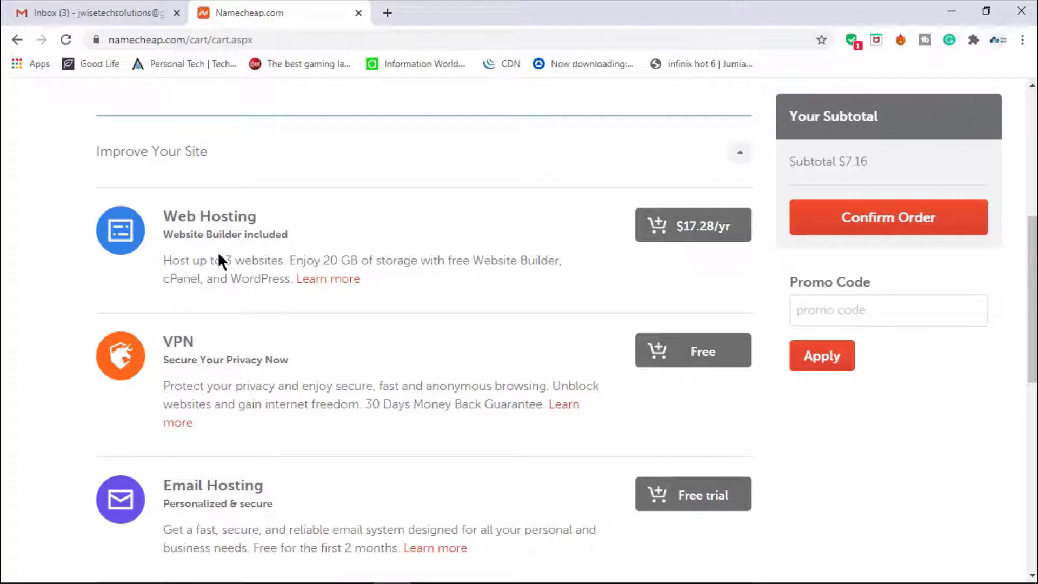
{"action": "left_click_drag", "start_coordinate": [231, 261], "coordinate": [306, 255]}
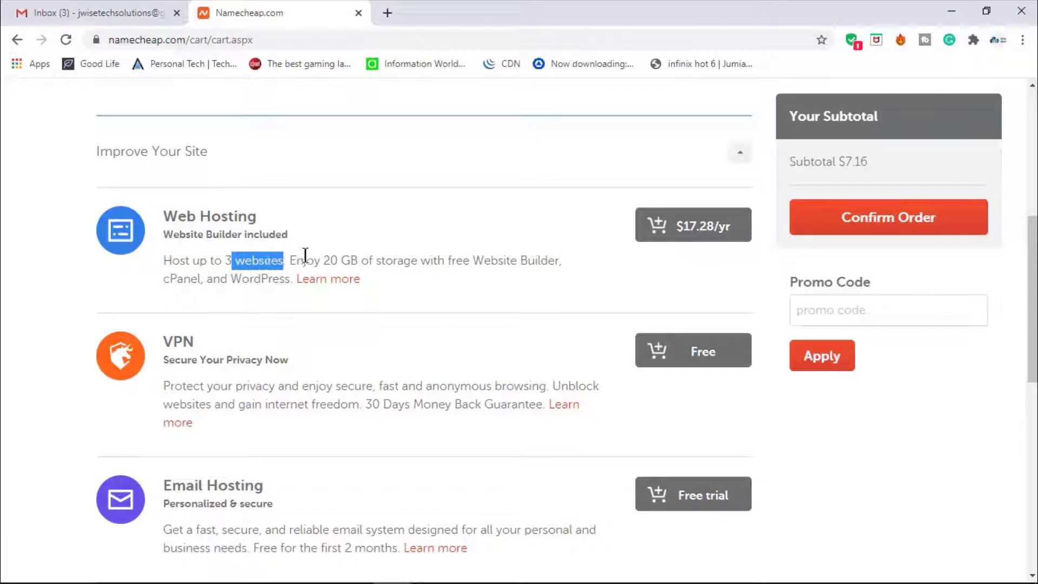
{"action": "left_click", "coordinate": [306, 255]}
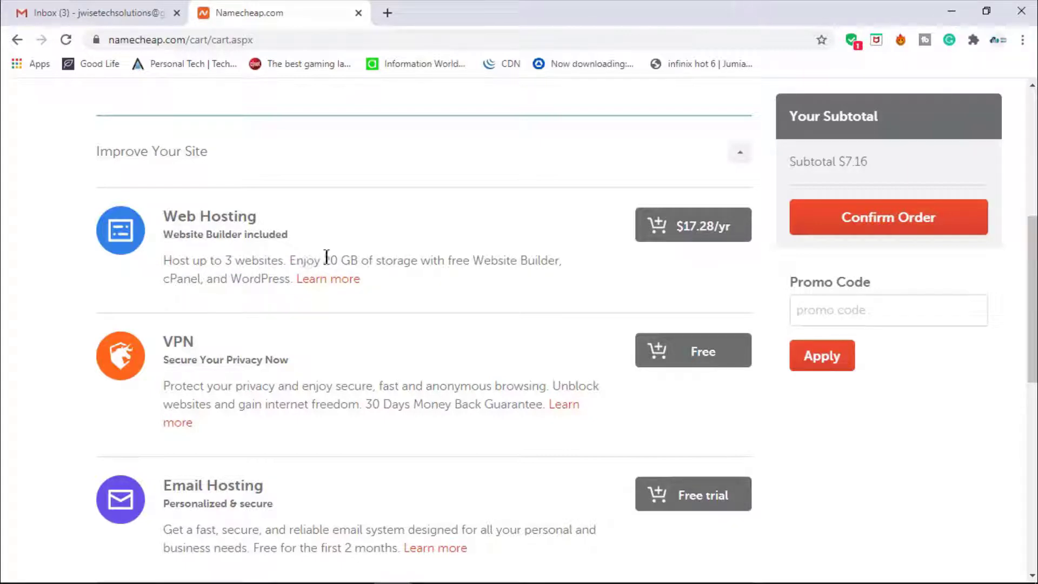
{"action": "left_click_drag", "start_coordinate": [327, 257], "coordinate": [541, 271]}
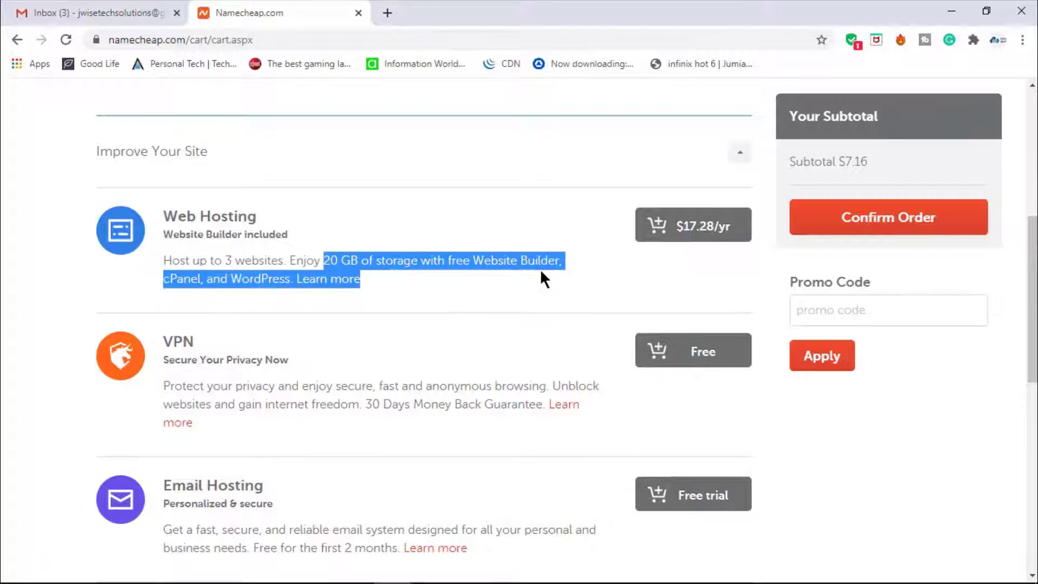
{"action": "left_click", "coordinate": [542, 272]}
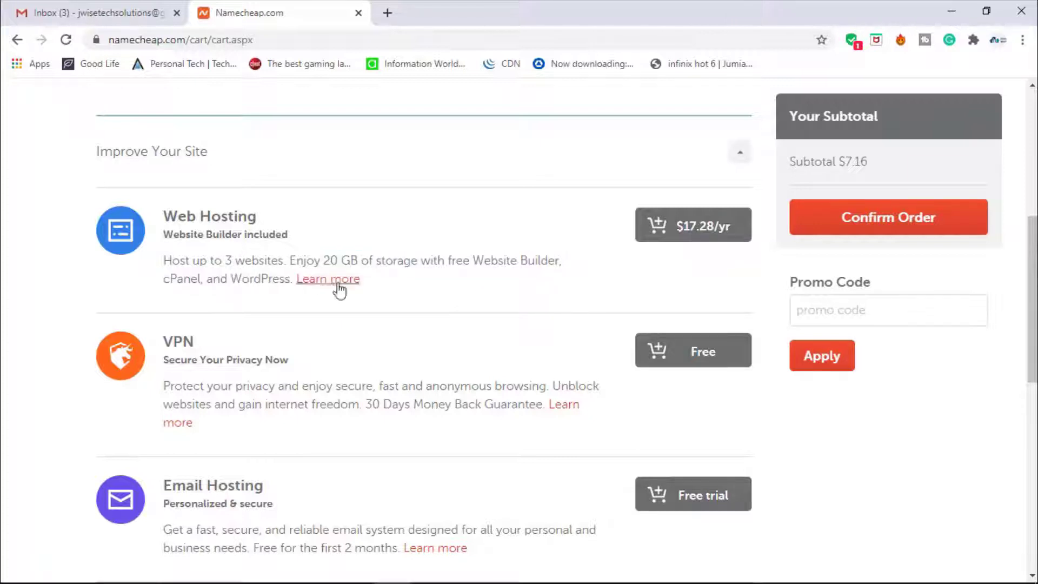
Add the Web Hosting plan (subtotal $24.44), review offers down to PositiveSSL, and open a new tab
{"action": "left_click", "coordinate": [673, 231]}
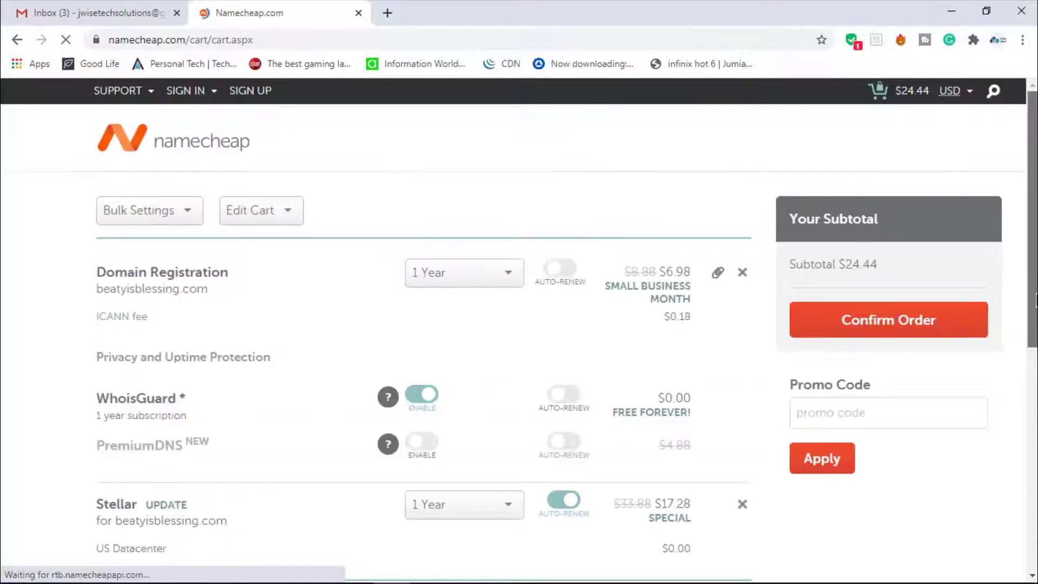
{"action": "scroll", "coordinate": [513, 330], "scroll_direction": "up", "scroll_amount": 3}
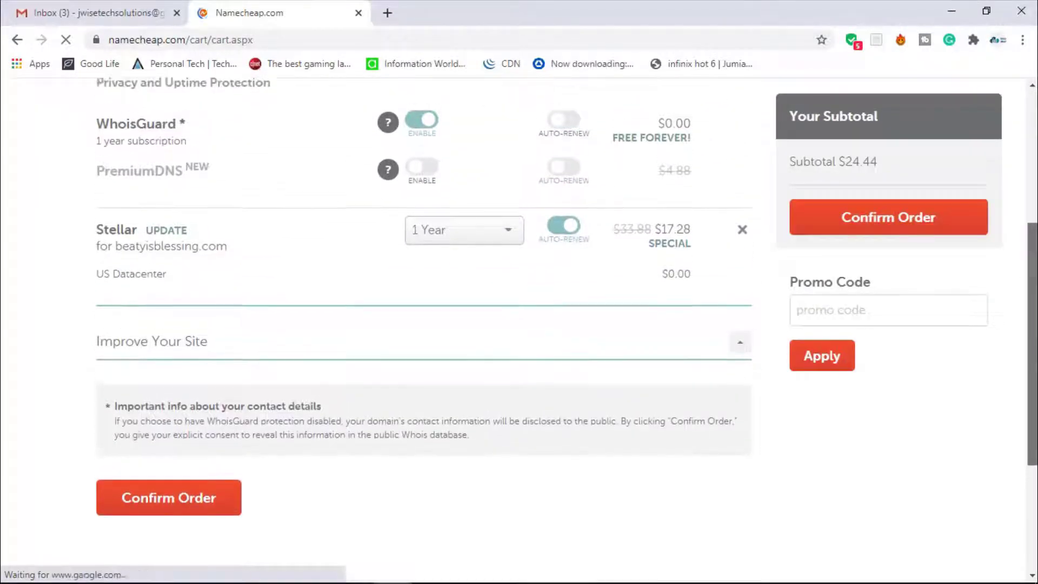
{"action": "scroll", "coordinate": [1033, 443], "scroll_direction": "down", "scroll_amount": 5}
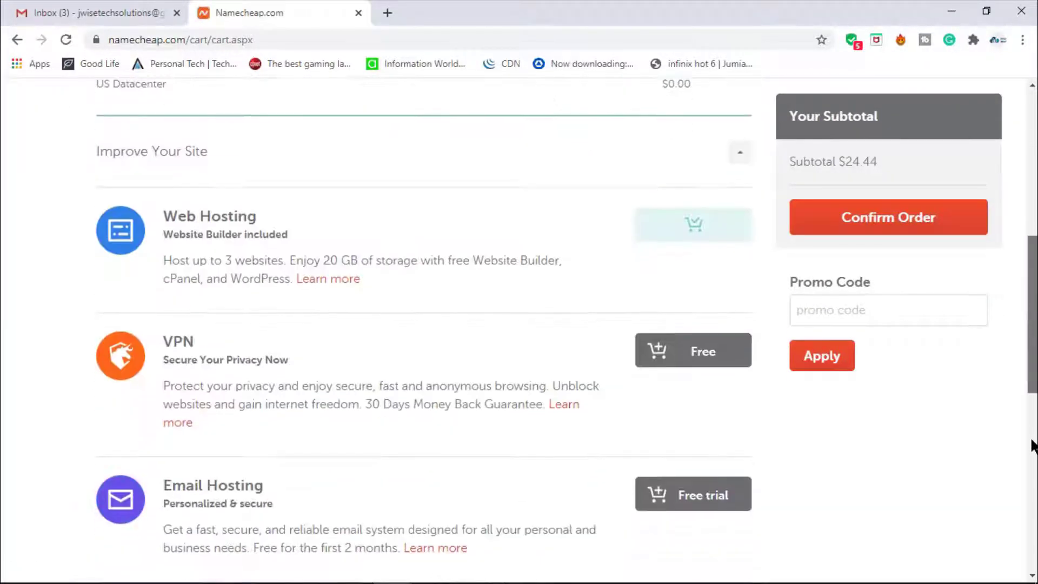
{"action": "scroll", "coordinate": [1033, 446], "scroll_direction": "down", "scroll_amount": 3}
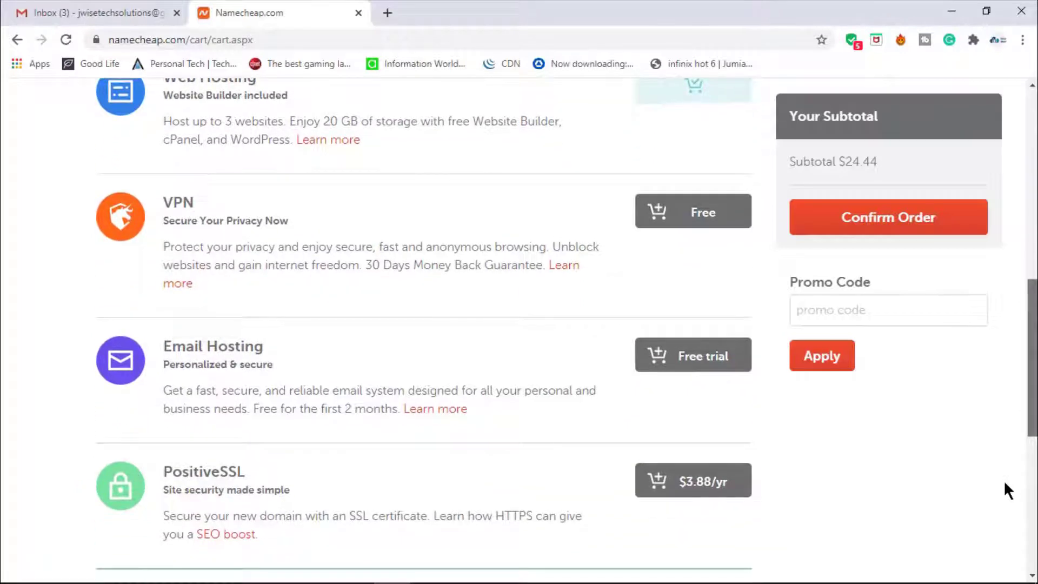
{"action": "scroll", "coordinate": [1033, 444], "scroll_direction": "down", "scroll_amount": 2}
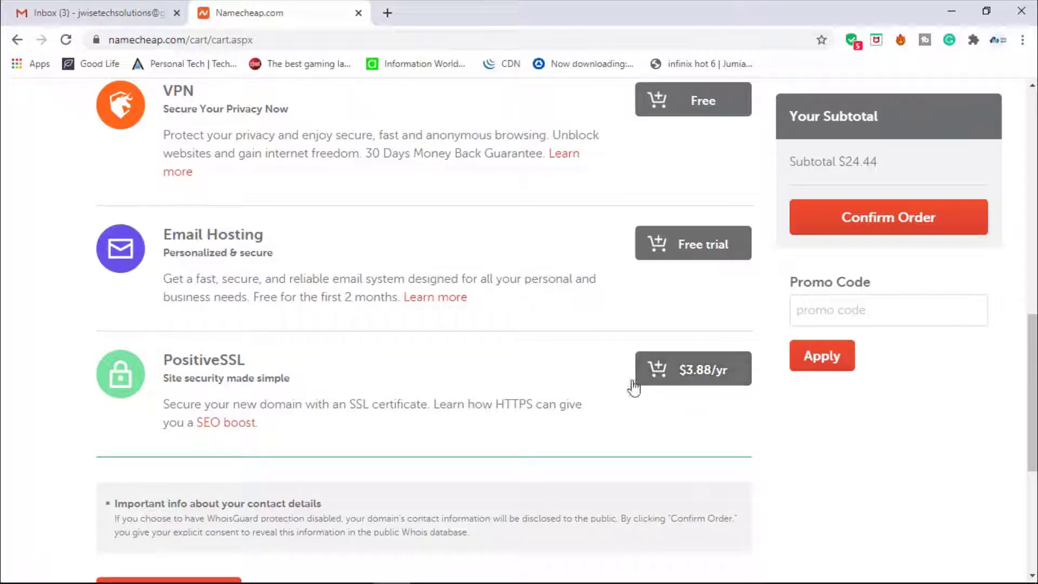
{"action": "left_click", "coordinate": [381, 14]}
Search for iworldtechs, open the IWorld Techs site, check its secure connection, then close the tab
{"action": "type", "text": "iworldt"}
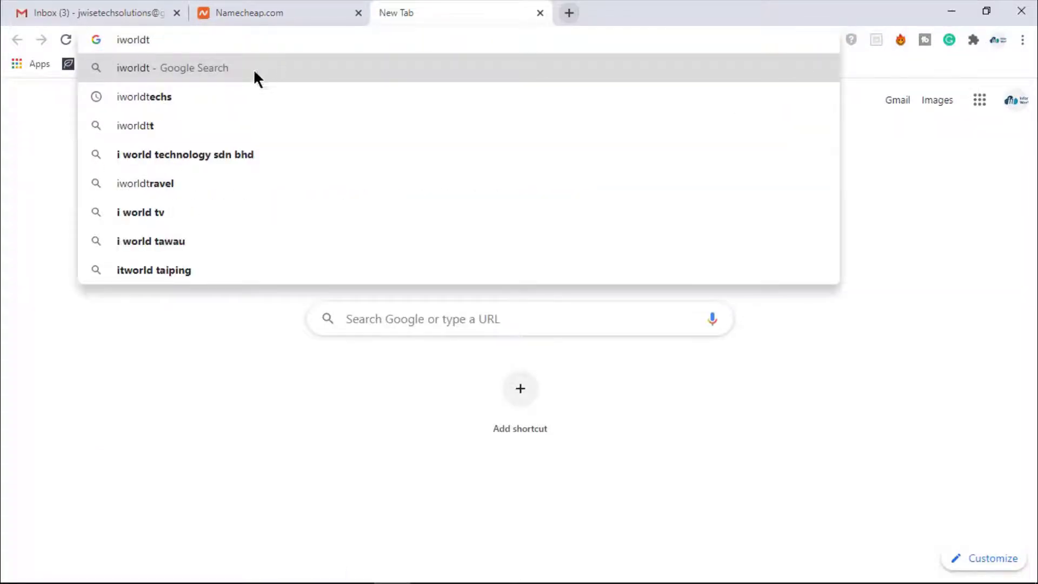
{"action": "left_click", "coordinate": [217, 97]}
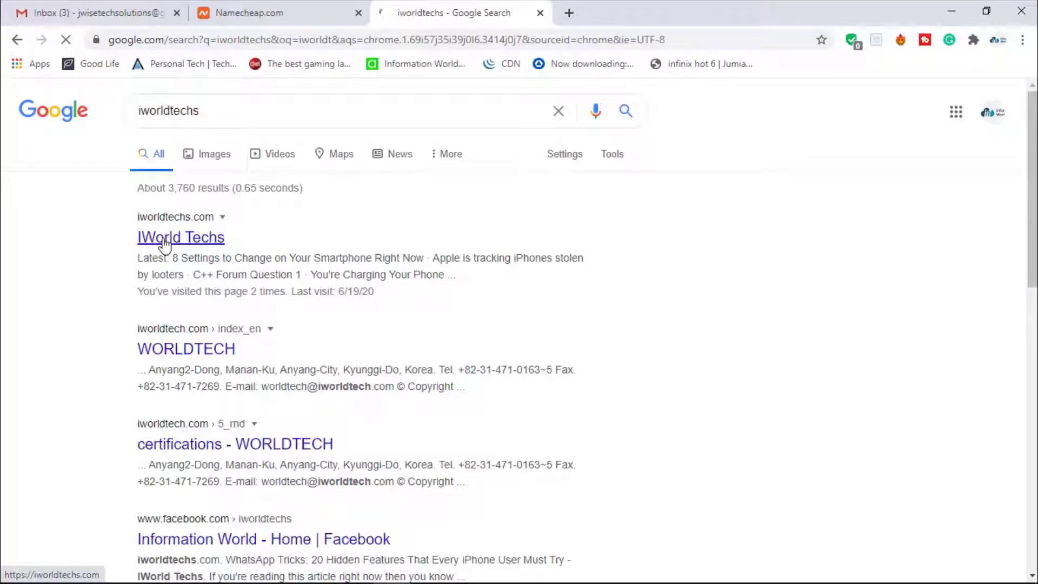
{"action": "left_click", "coordinate": [165, 240]}
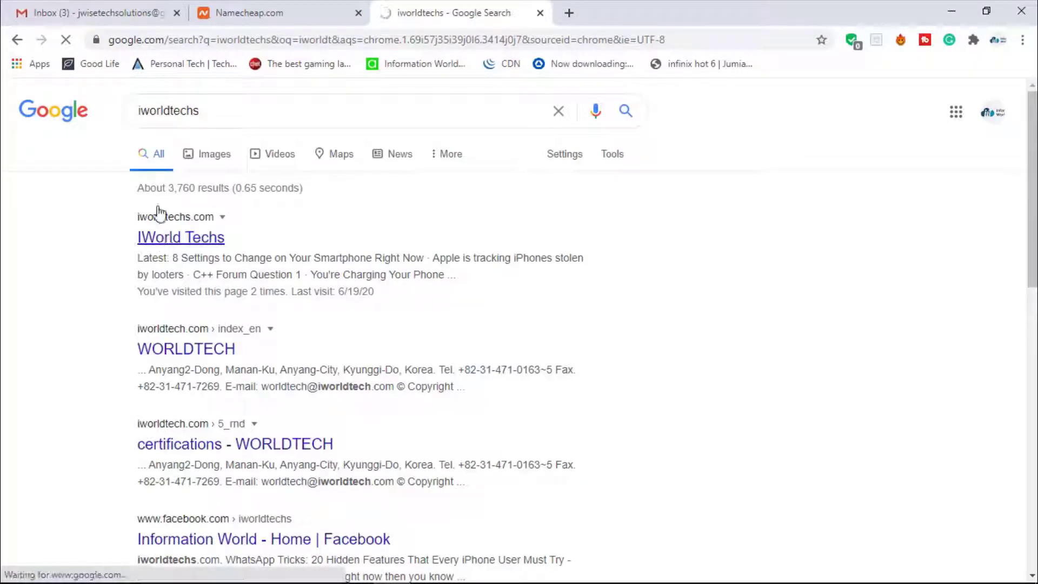
{"action": "left_click", "coordinate": [97, 40]}
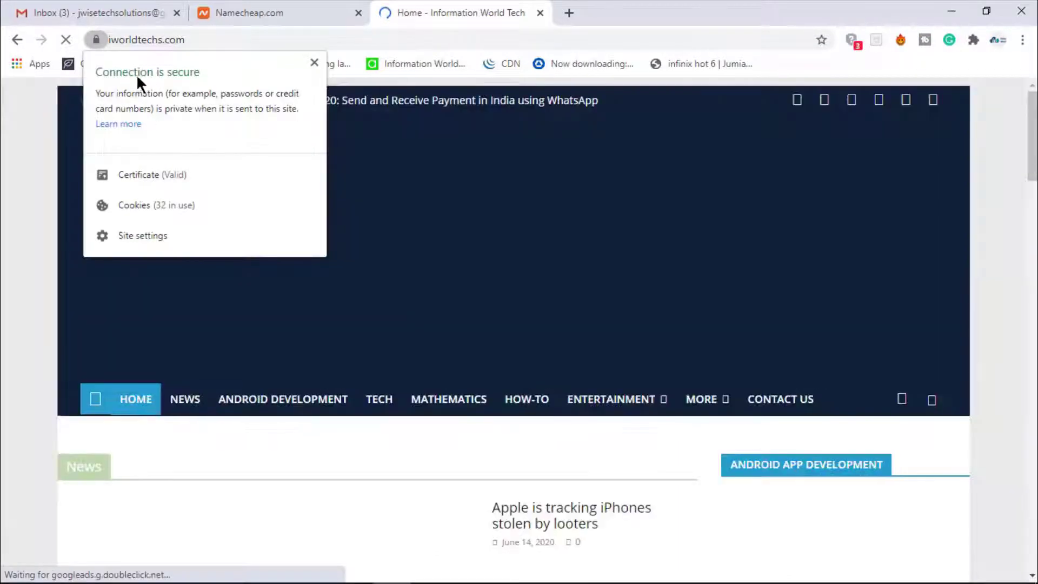
{"action": "left_click", "coordinate": [540, 14]}
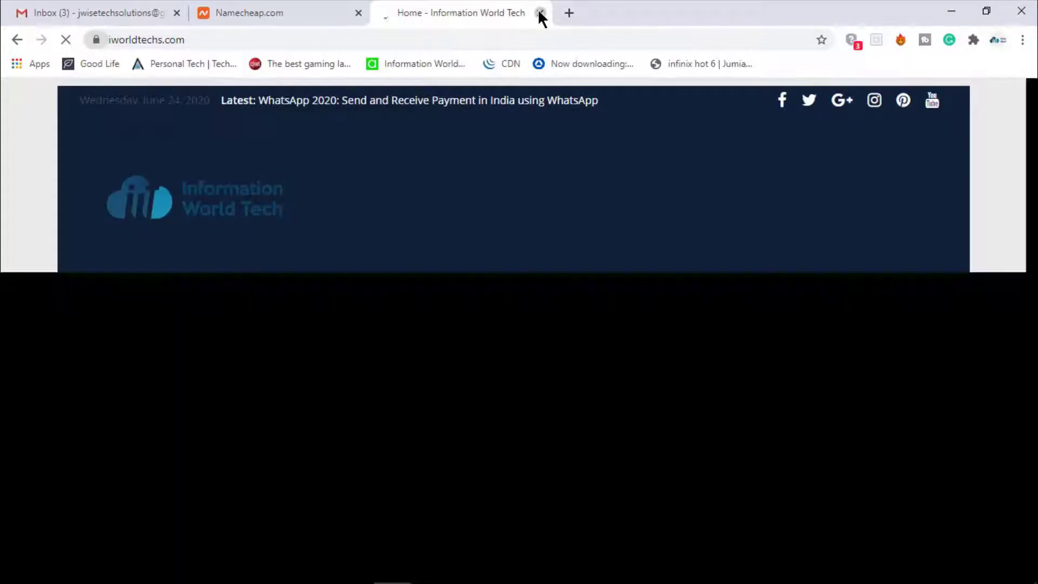
{"action": "left_click", "coordinate": [540, 13]}
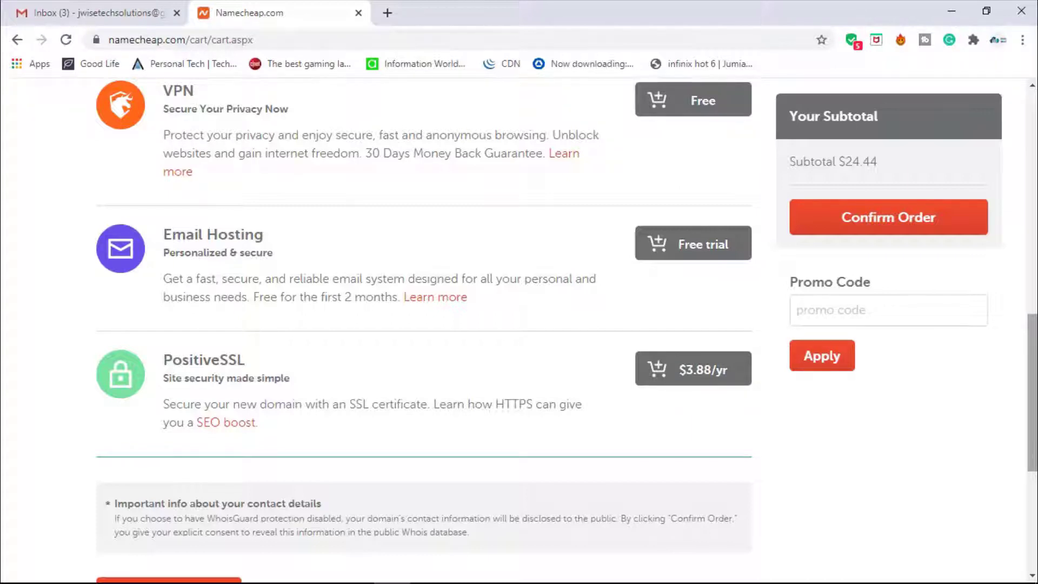
Open the Web Hosting Learn more page and highlight the Stellar plan's SSD storage
{"action": "left_click_drag", "start_coordinate": [1035, 362], "coordinate": [1035, 230]}
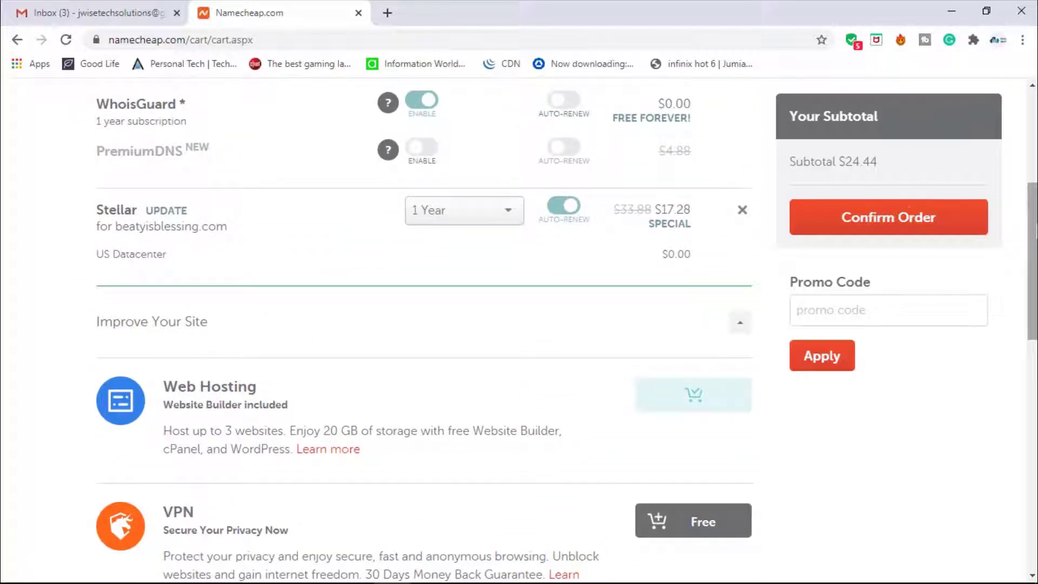
{"action": "left_click", "coordinate": [323, 450]}
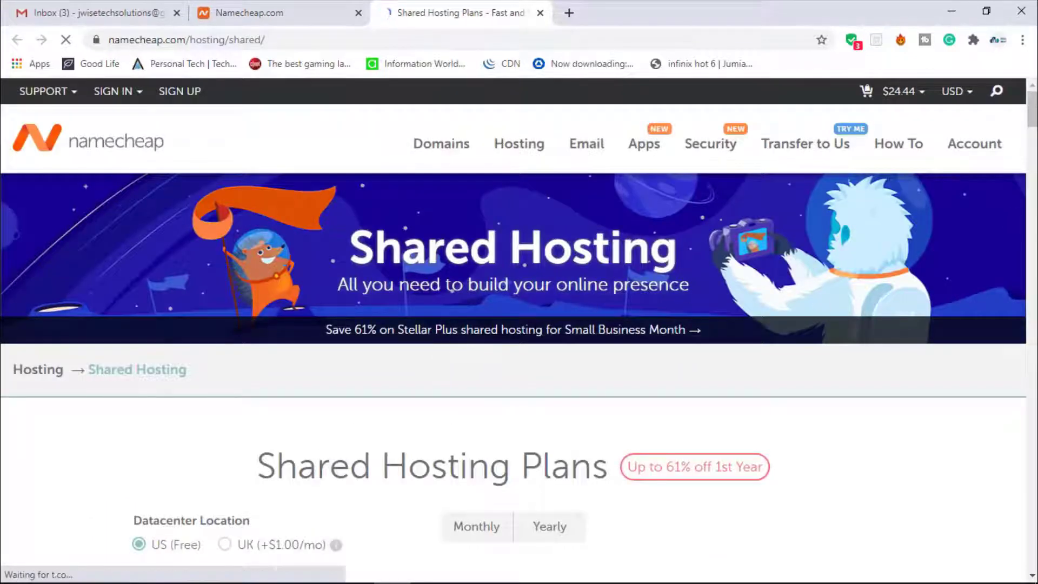
{"action": "left_click_drag", "start_coordinate": [1035, 111], "coordinate": [1035, 142]}
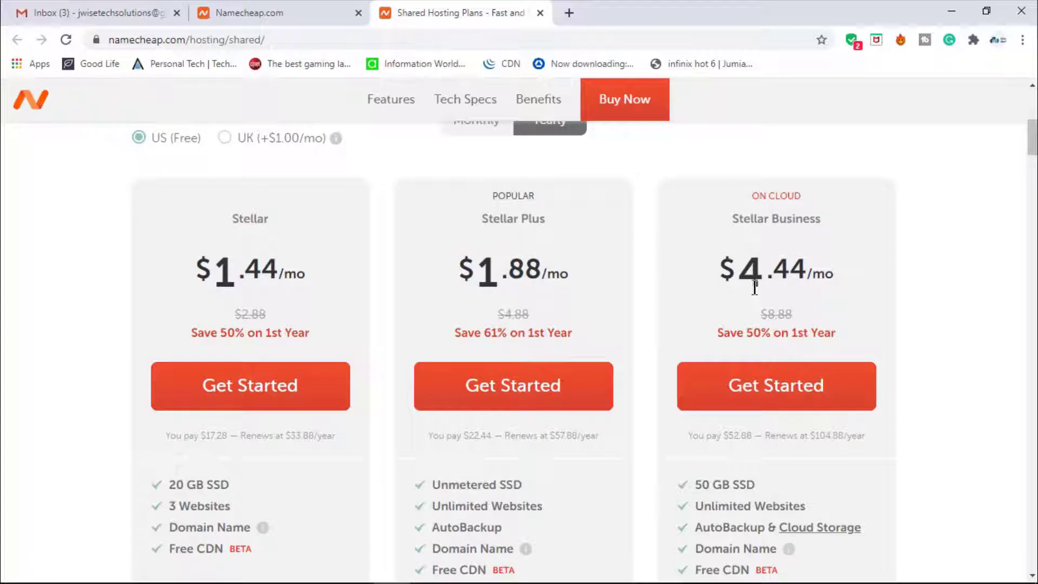
{"action": "mouse_move", "coordinate": [1034, 155]}
{"action": "left_mouse_down"}
{"action": "mouse_move", "coordinate": [1034, 170]}
{"action": "mouse_move", "coordinate": [1034, 154]}
{"action": "left_mouse_up"}
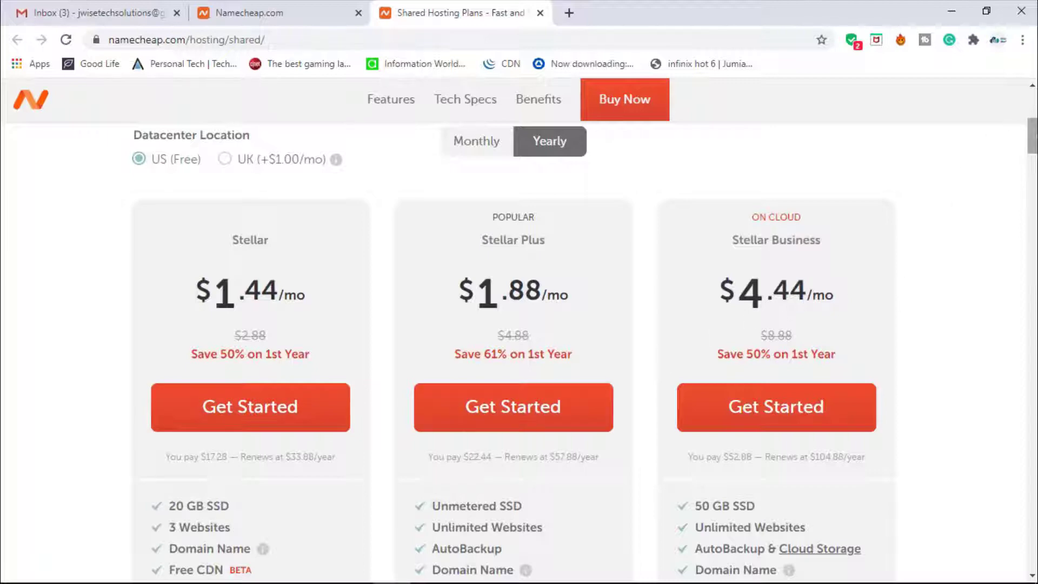
{"action": "left_click_drag", "start_coordinate": [1032, 136], "coordinate": [1033, 154]}
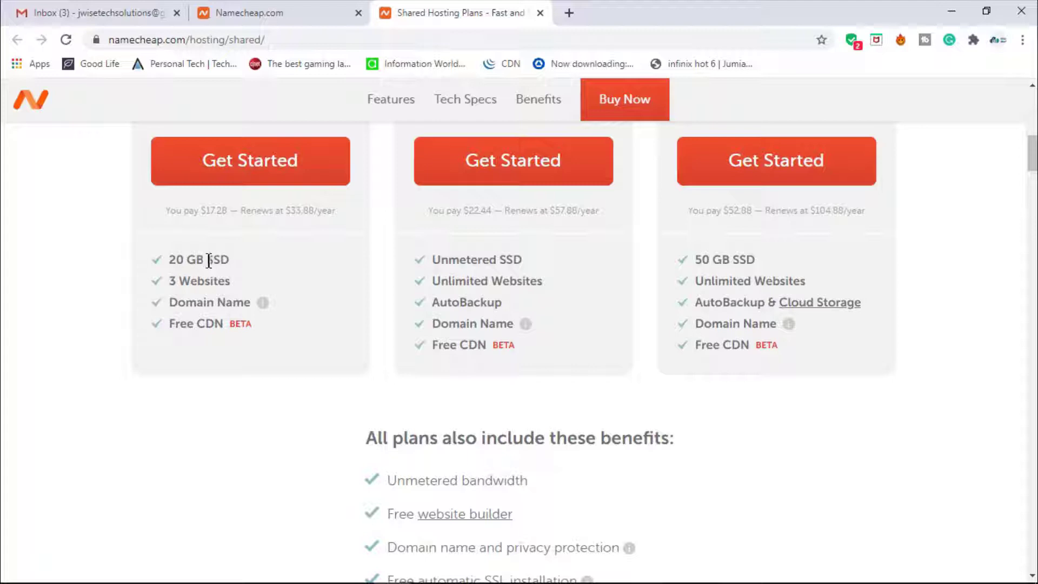
{"action": "left_click_drag", "start_coordinate": [206, 259], "coordinate": [228, 261]}
{"action": "mouse_move", "coordinate": [264, 304]}
{"action": "mouse_move", "coordinate": [1032, 154]}
{"action": "left_mouse_down"}
{"action": "mouse_move", "coordinate": [1033, 145]}
{"action": "mouse_move", "coordinate": [1033, 180]}
{"action": "mouse_move", "coordinate": [1033, 164]}
{"action": "left_mouse_up"}
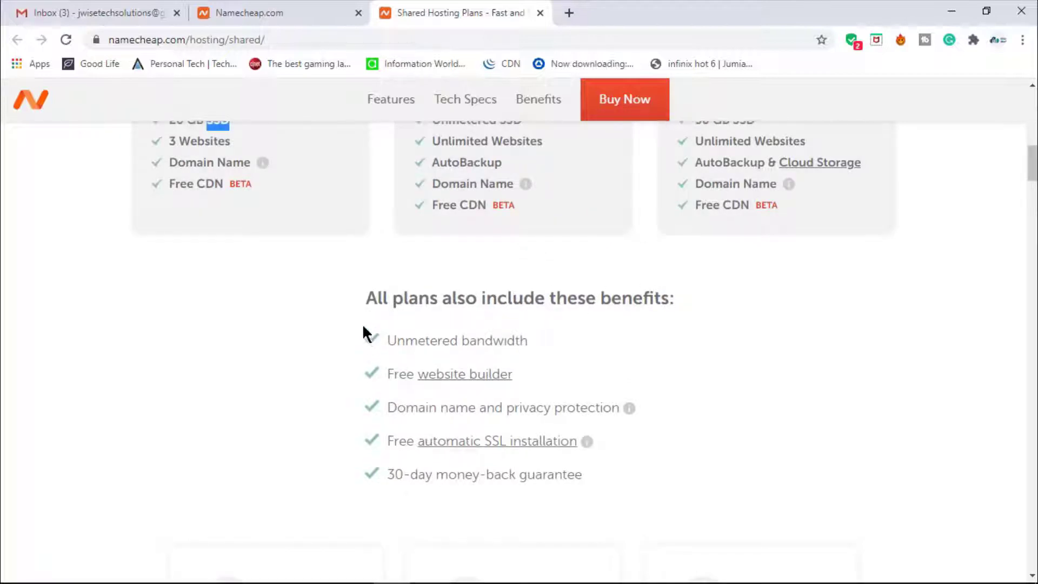
Highlight the unmetered bandwidth, free automatic SSL and 30-day money-back guarantee benefits
{"action": "left_click", "coordinate": [388, 339]}
{"action": "left_click_drag", "start_coordinate": [388, 339], "coordinate": [544, 340]}
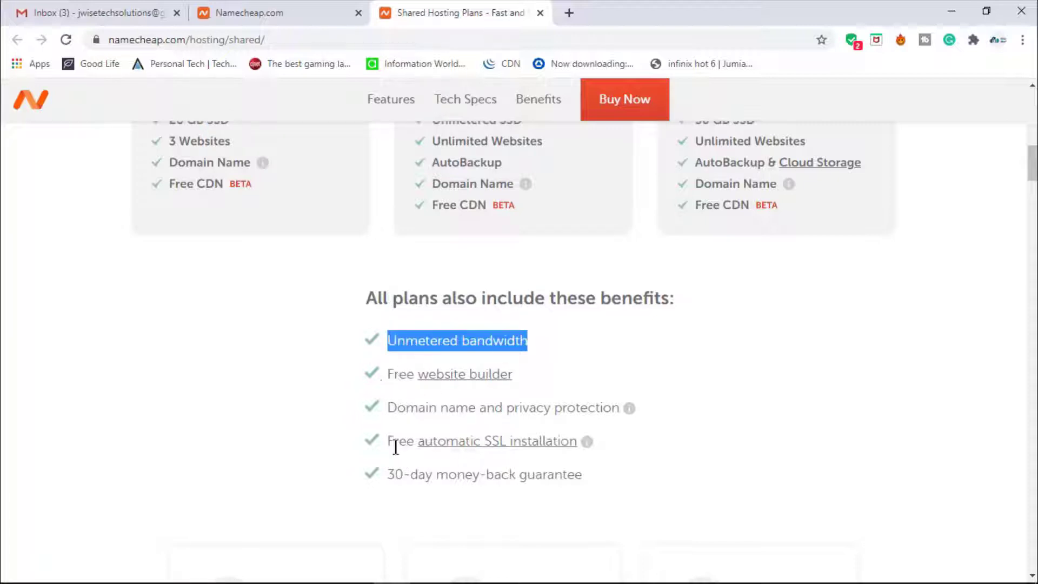
{"action": "left_click_drag", "start_coordinate": [394, 444], "coordinate": [628, 441]}
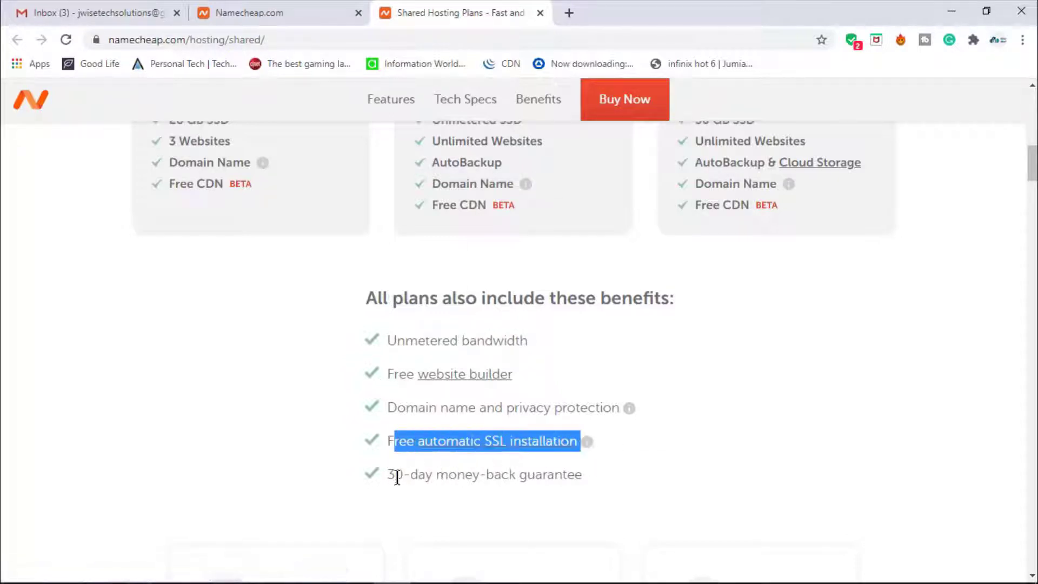
{"action": "left_click_drag", "start_coordinate": [388, 475], "coordinate": [595, 479]}
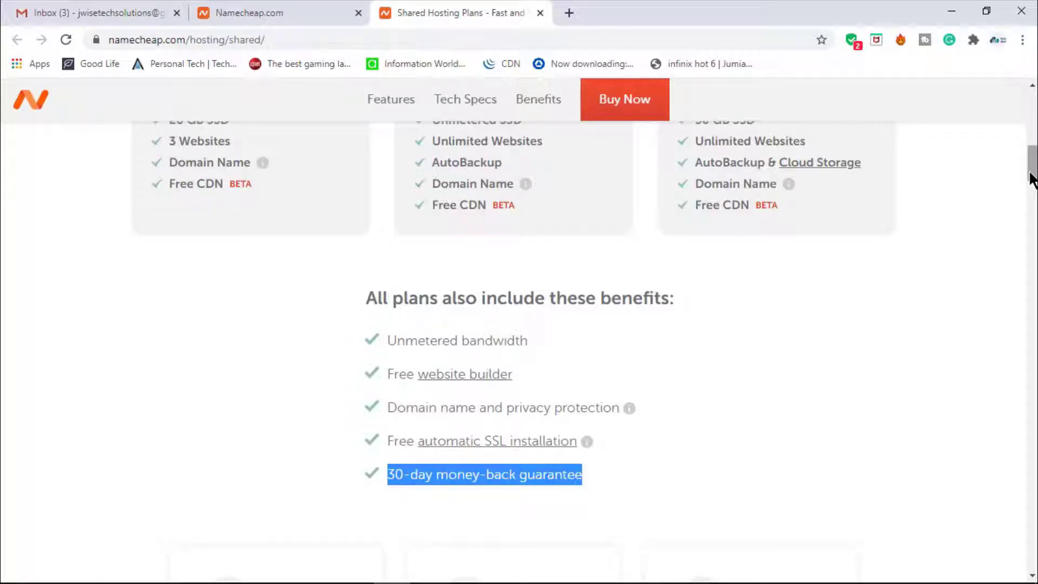
{"action": "left_click_drag", "start_coordinate": [1031, 176], "coordinate": [1033, 119]}
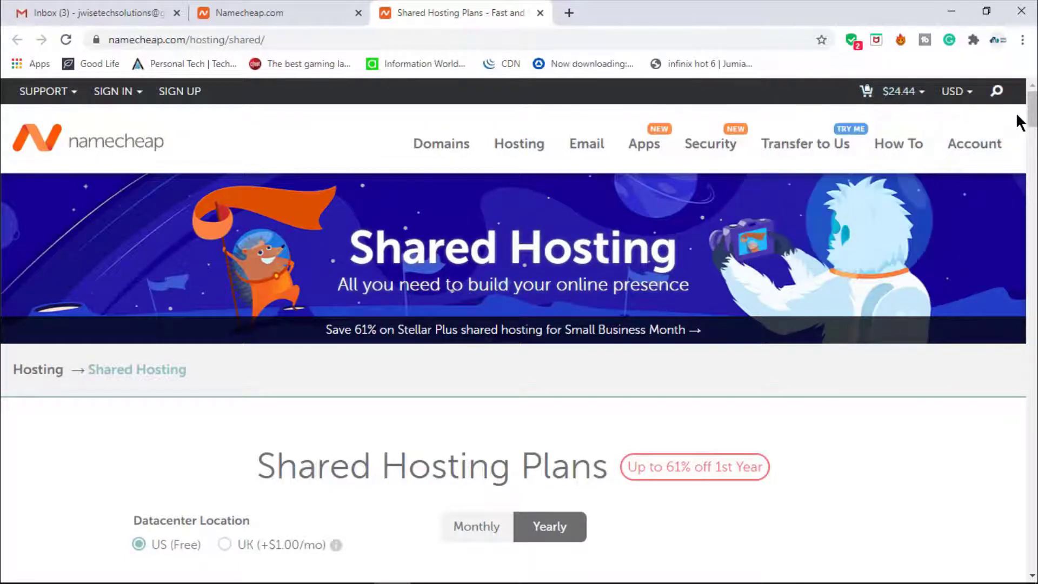
Reopen the $24.44 cart through View Cart and confirm the order
{"action": "mouse_move", "coordinate": [850, 121]}
{"action": "mouse_move", "coordinate": [900, 99]}
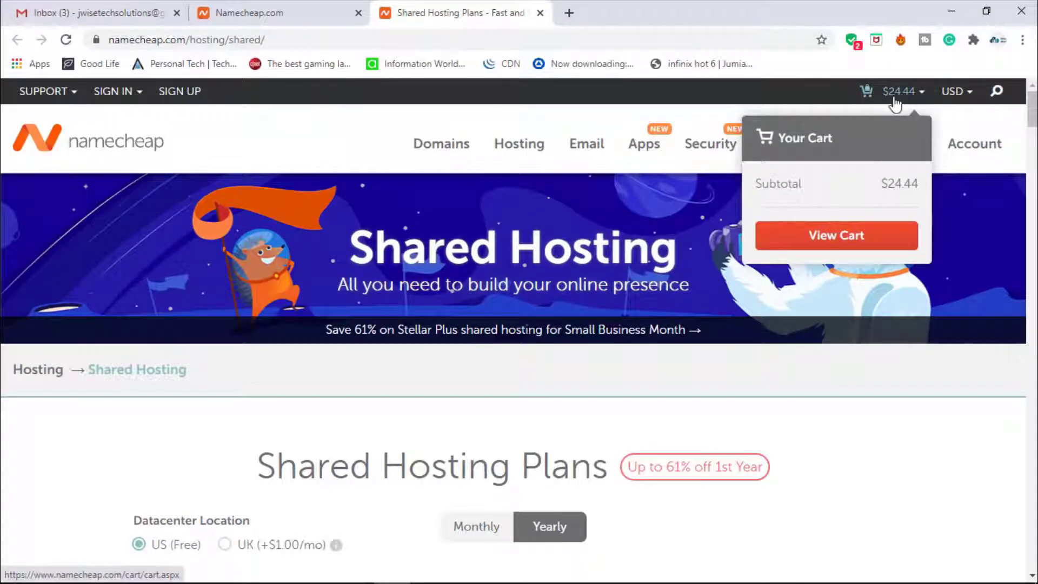
{"action": "left_click", "coordinate": [826, 236]}
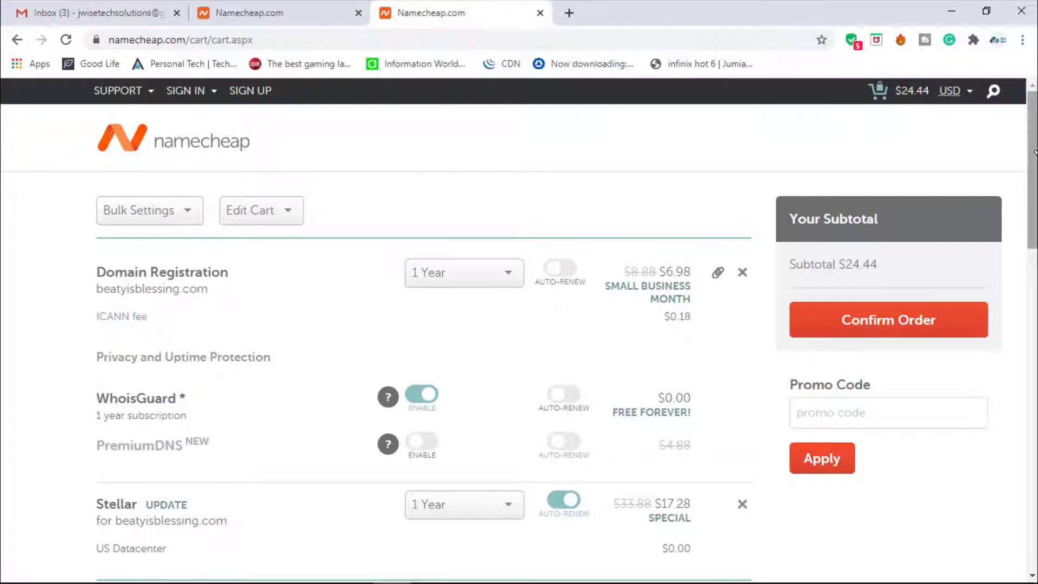
{"action": "left_click_drag", "start_coordinate": [1034, 153], "coordinate": [1034, 299]}
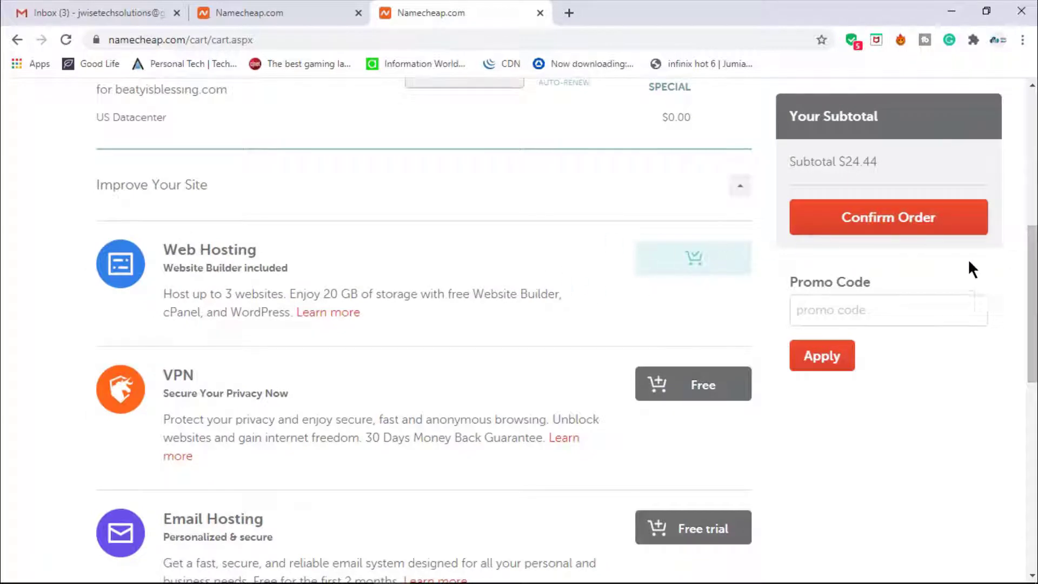
{"action": "left_click", "coordinate": [857, 236]}
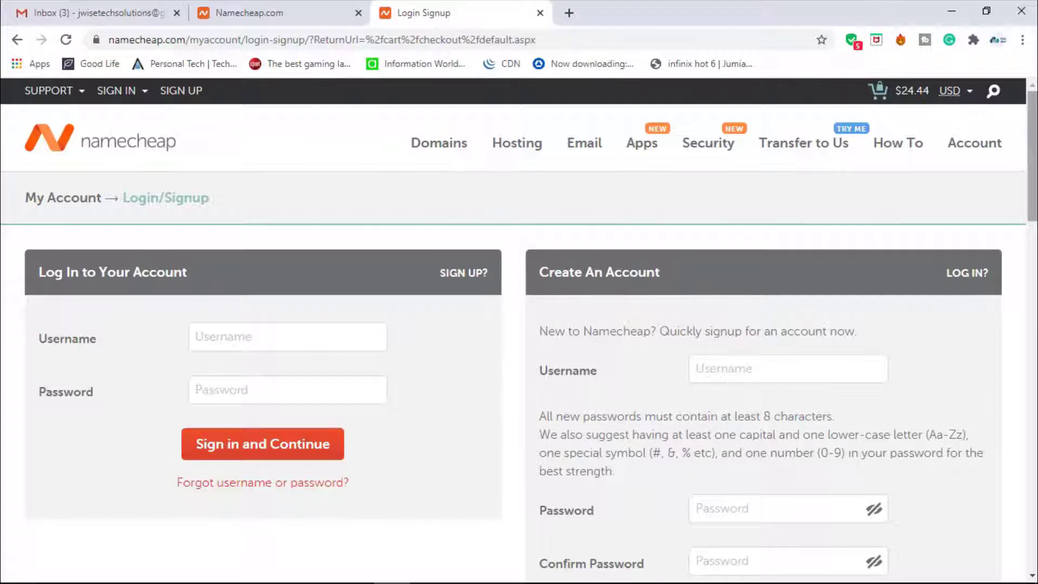
Enter the new account's username in the Create An Account form
{"action": "scroll", "coordinate": [715, 291], "scroll_direction": "down", "scroll_amount": 3}
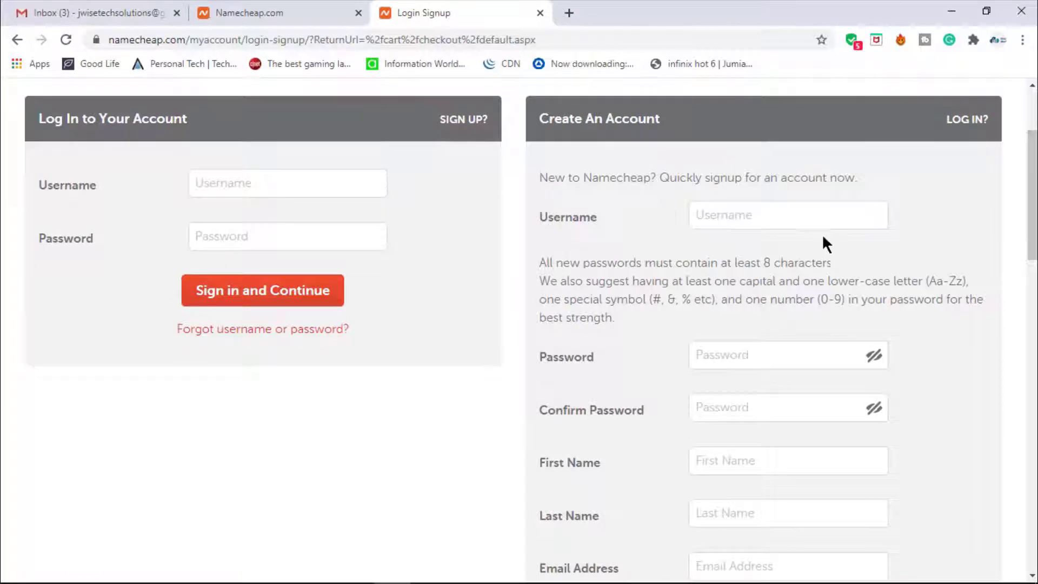
{"action": "left_click", "coordinate": [804, 226]}
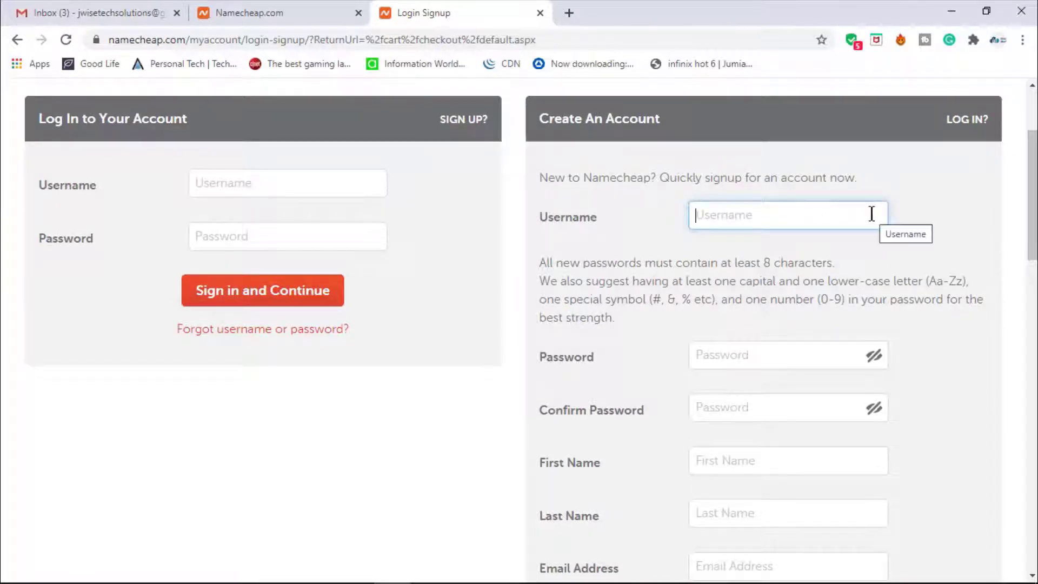
{"action": "type", "text": "beauty"}
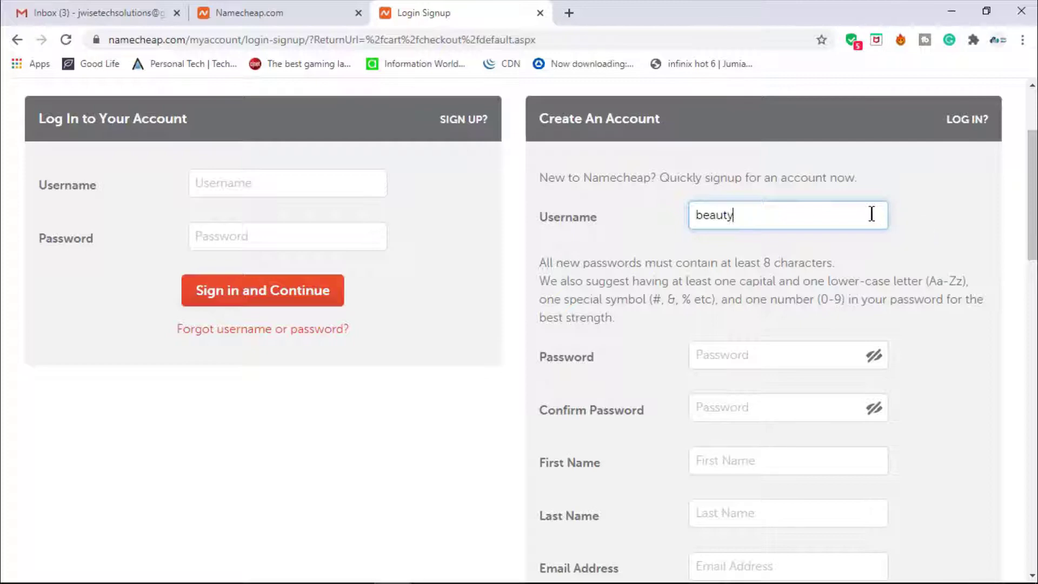
{"action": "type", "text": "isblessing"}
Enter the account password and a confirmation, which is flagged as a mismatch
{"action": "scroll", "coordinate": [945, 226], "scroll_direction": "down", "scroll_amount": 3}
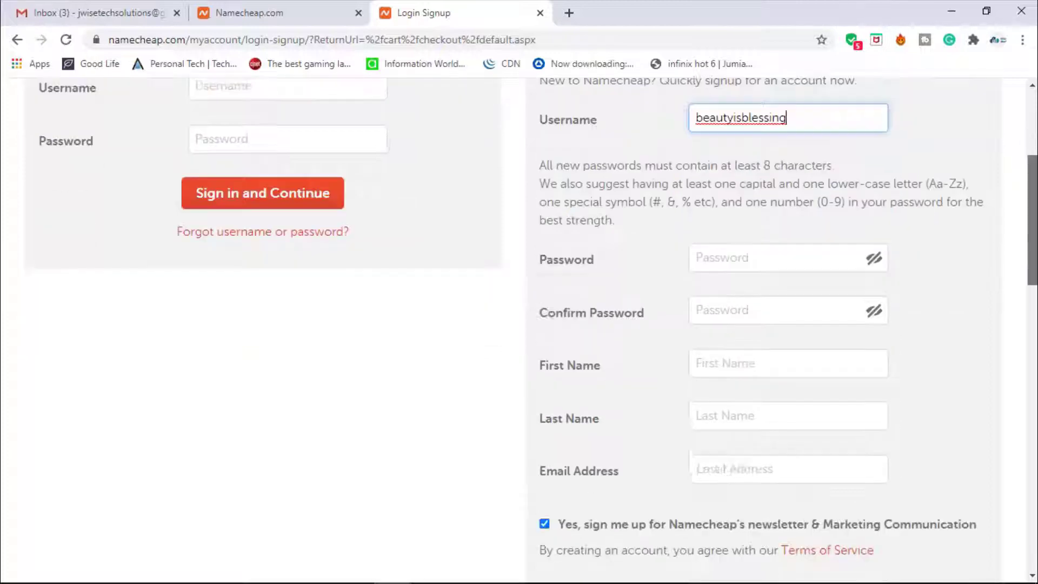
{"action": "left_click", "coordinate": [799, 208]}
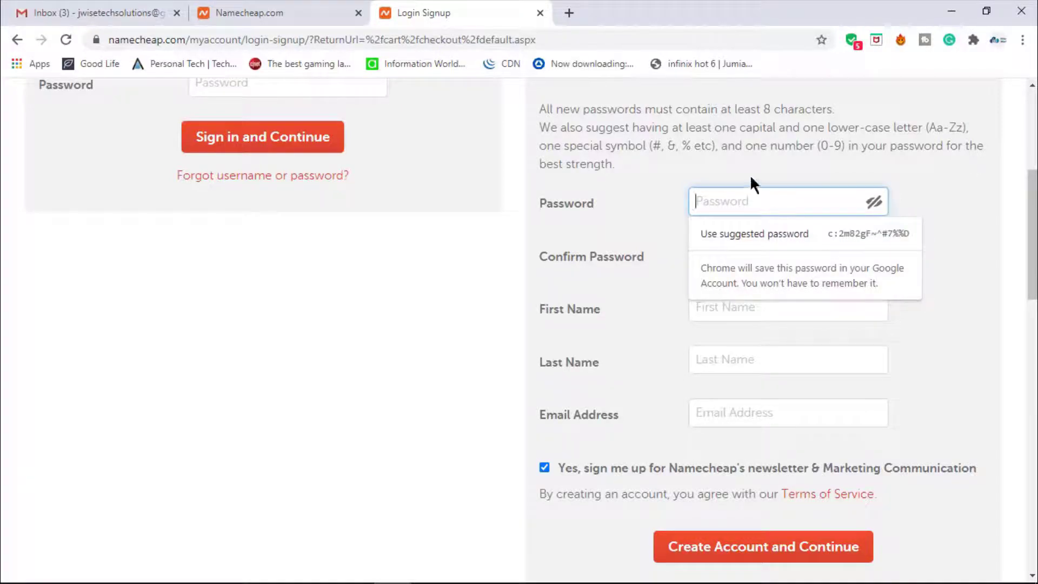
{"action": "type", "text": "••••••••••••••"}
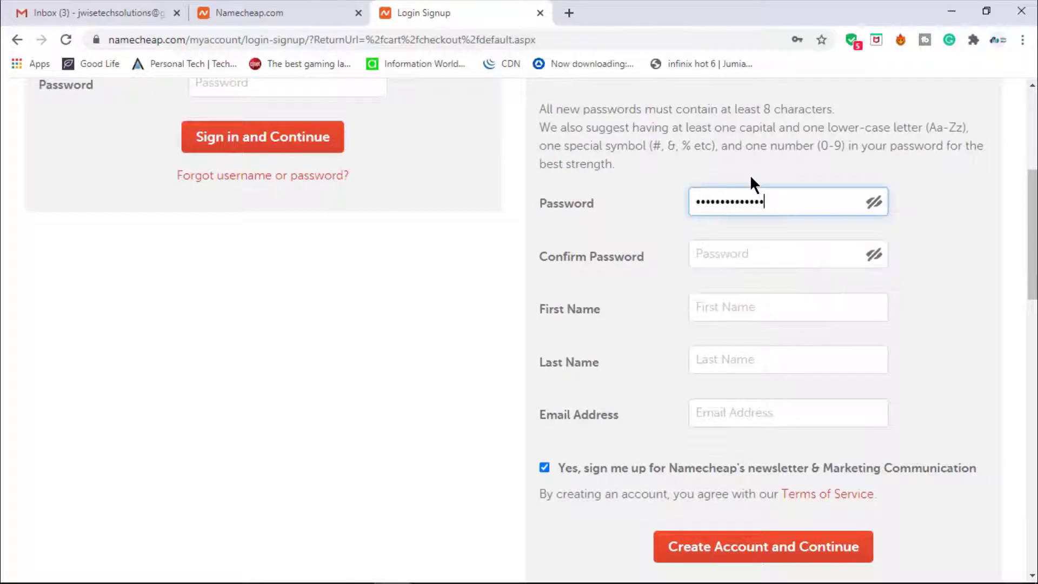
{"action": "left_click", "coordinate": [756, 256]}
{"action": "type", "text": "••••••••••••••••••"}
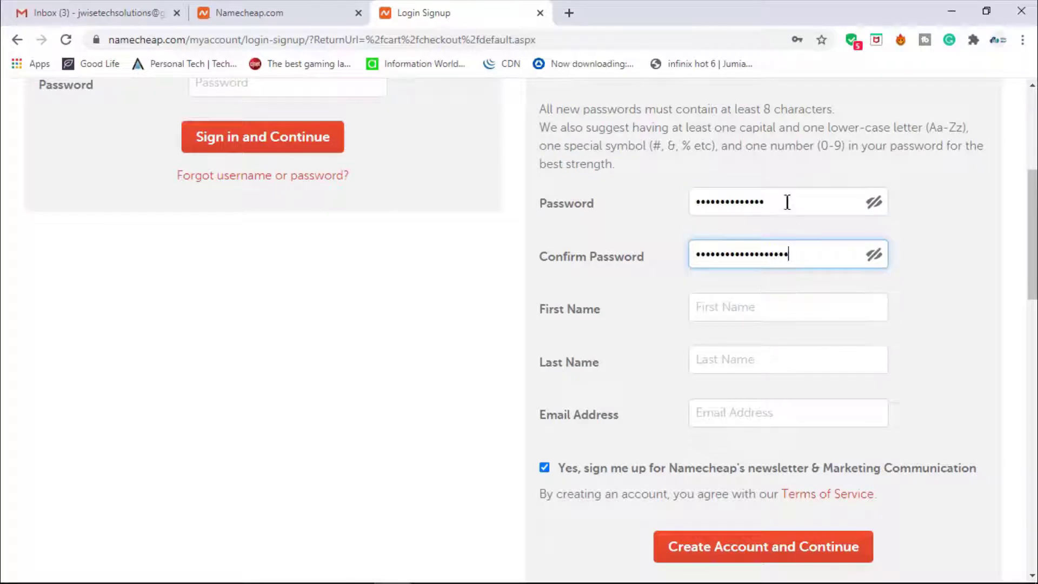
{"action": "type", "text": "•••"}
{"action": "left_click", "coordinate": [729, 305]}
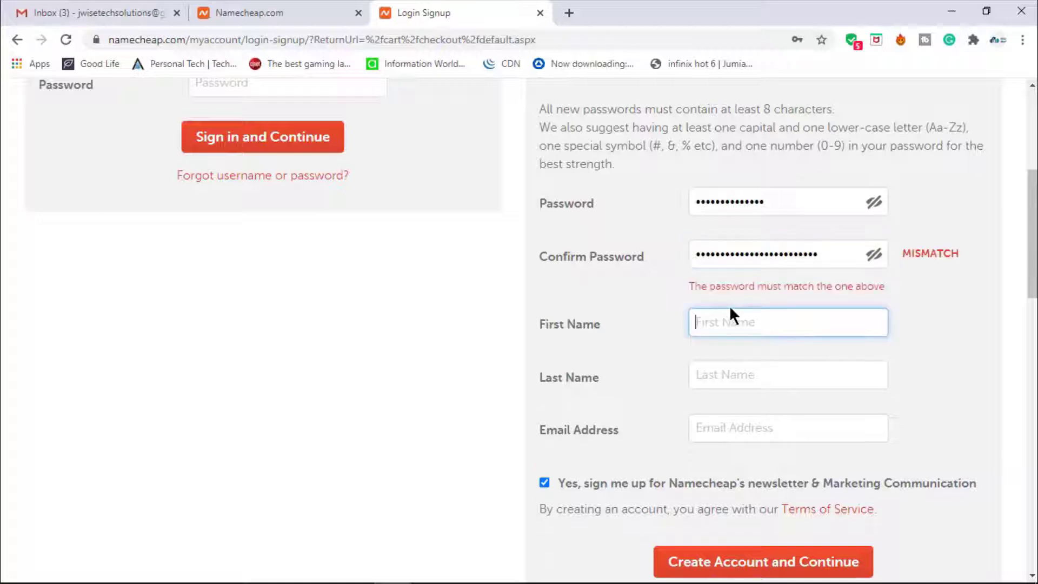
{"action": "scroll", "coordinate": [729, 305], "scroll_direction": "down", "scroll_amount": 4}
{"action": "left_click_drag", "start_coordinate": [1033, 263], "coordinate": [1033, 124]}
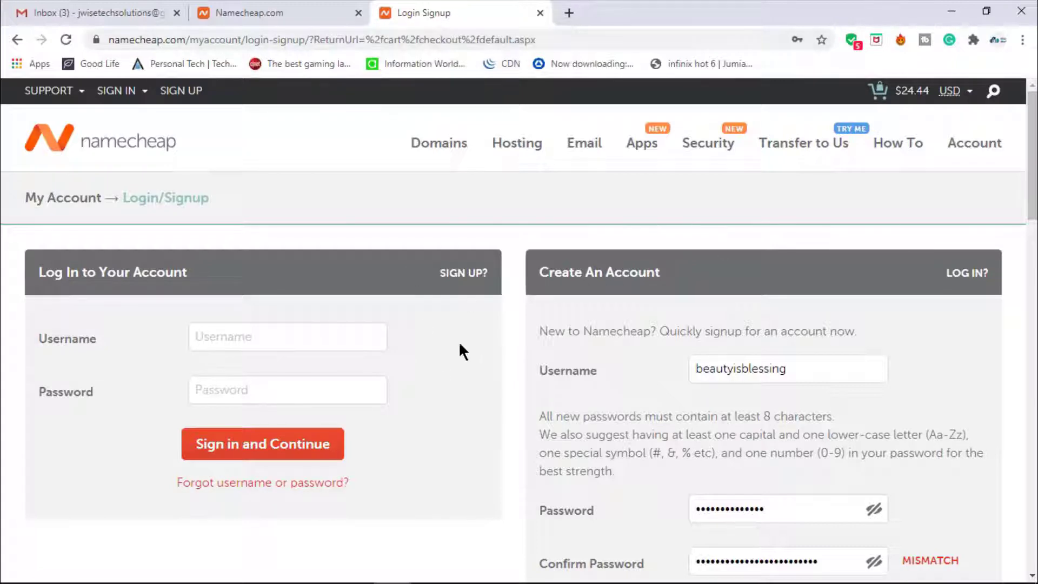
Switch to Gmail and open the Namecheap.com Order Summary email
{"action": "left_click", "coordinate": [111, 11]}
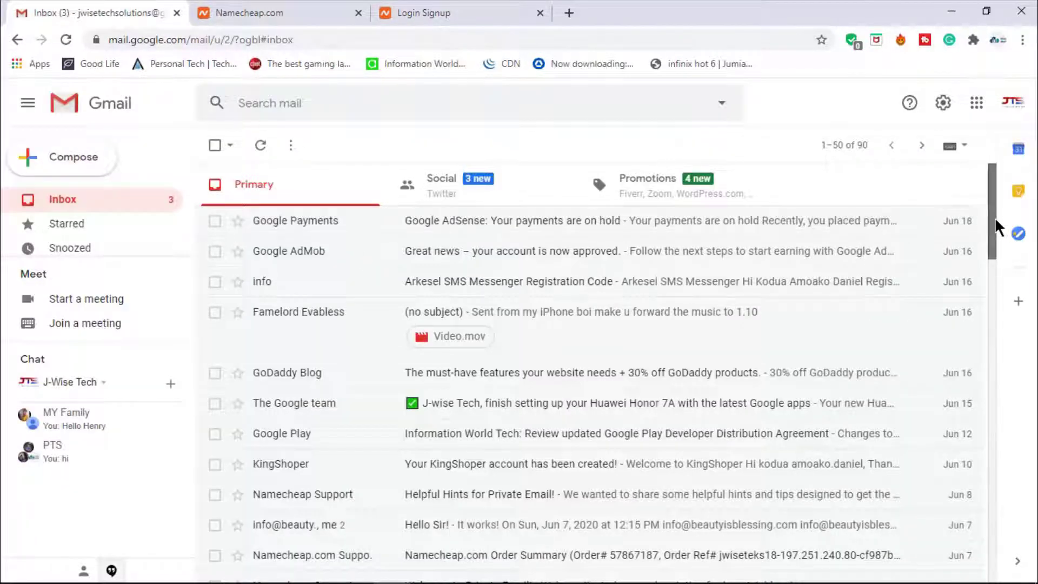
{"action": "left_click_drag", "start_coordinate": [996, 223], "coordinate": [1023, 354]}
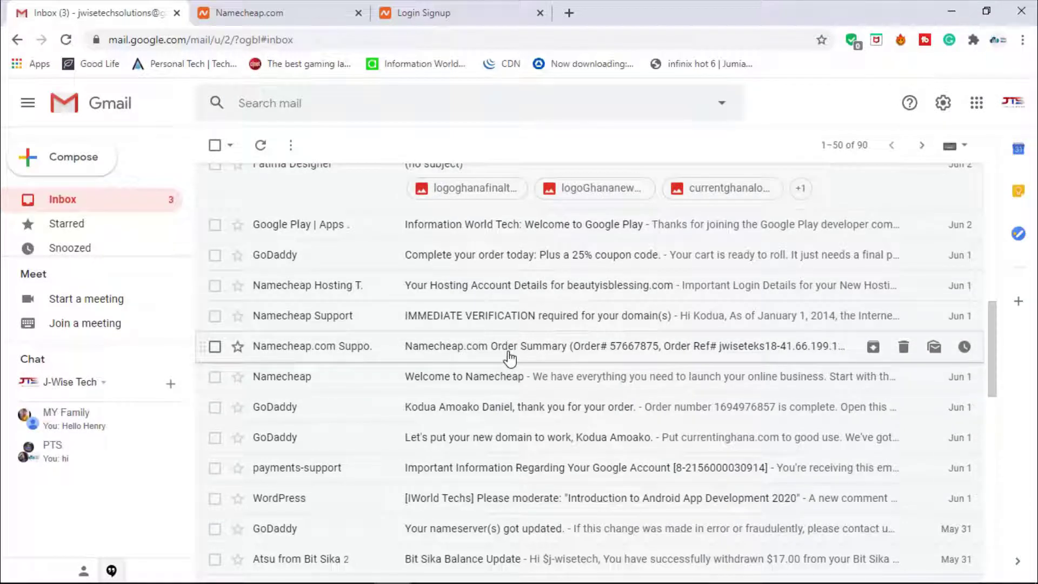
{"action": "left_click", "coordinate": [715, 339]}
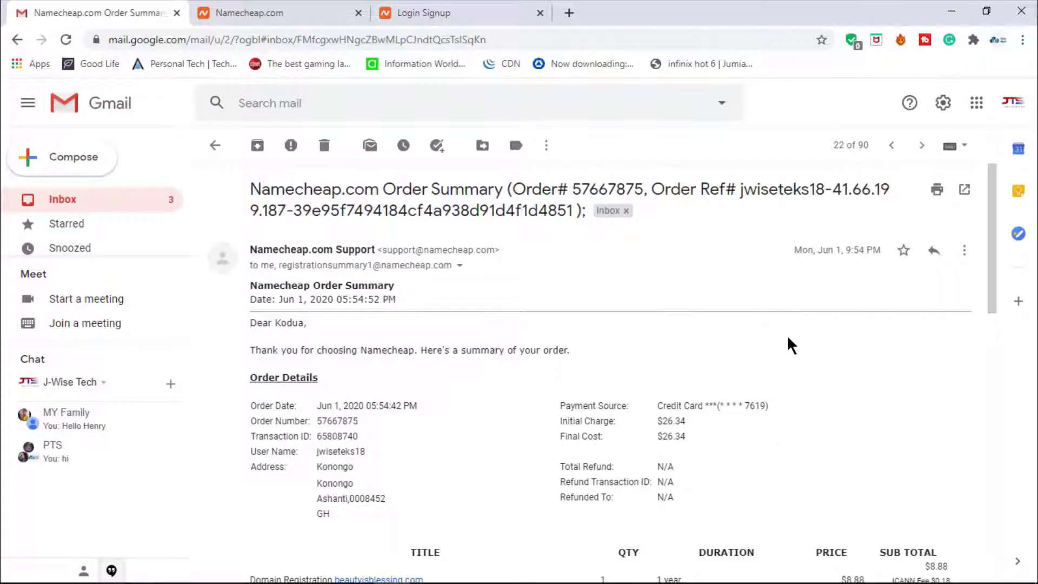
Review the payment and refund details and the $26.34 order total, then return to the inbox
{"action": "left_click_drag", "start_coordinate": [990, 222], "coordinate": [987, 266]}
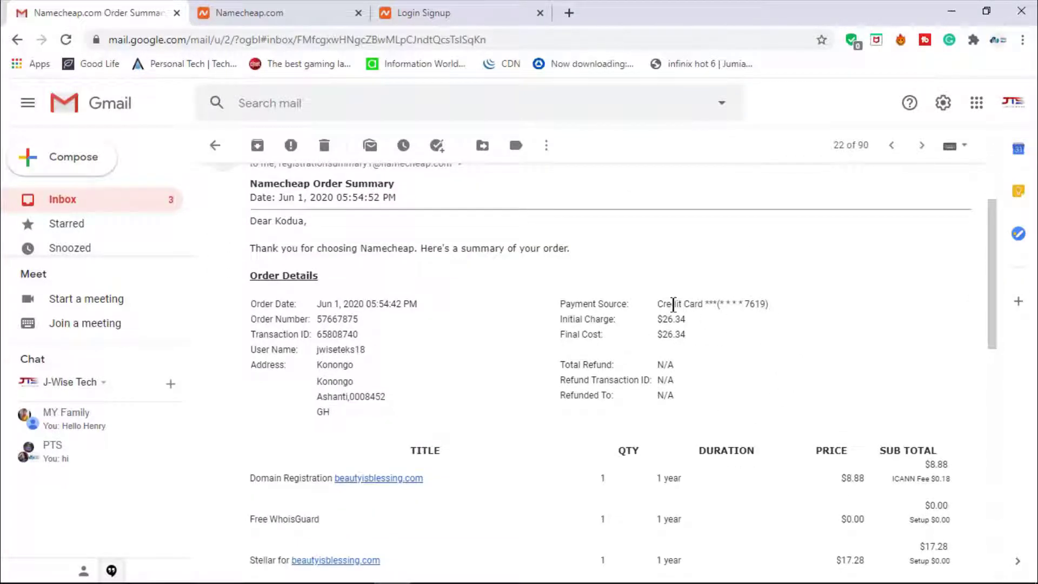
{"action": "left_click_drag", "start_coordinate": [673, 304], "coordinate": [850, 327]}
{"action": "left_click", "coordinate": [837, 317]}
{"action": "left_click_drag", "start_coordinate": [990, 296], "coordinate": [991, 380]}
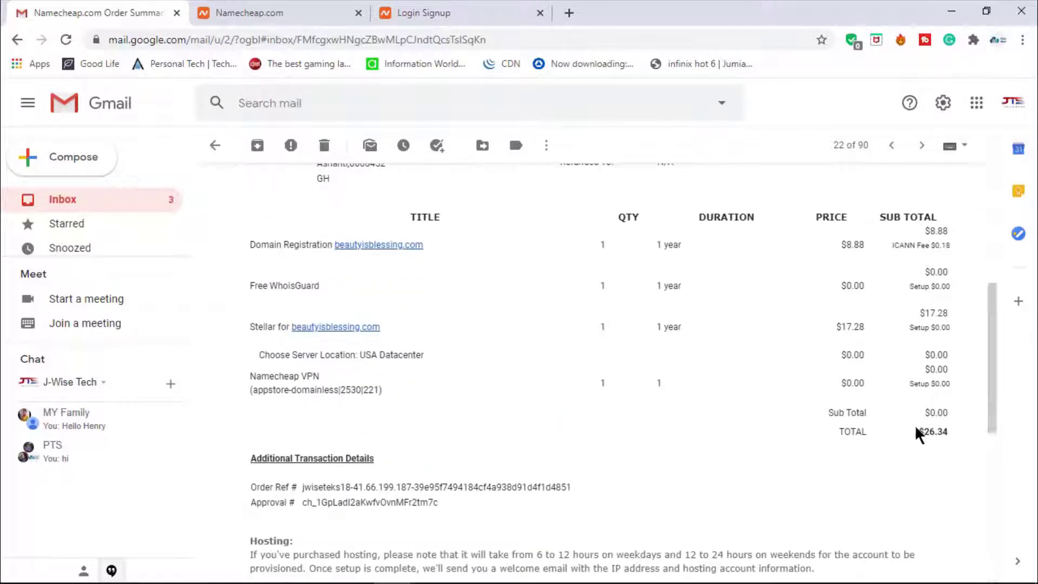
{"action": "left_click_drag", "start_coordinate": [921, 432], "coordinate": [954, 437]}
{"action": "left_click_drag", "start_coordinate": [992, 377], "coordinate": [1001, 145]}
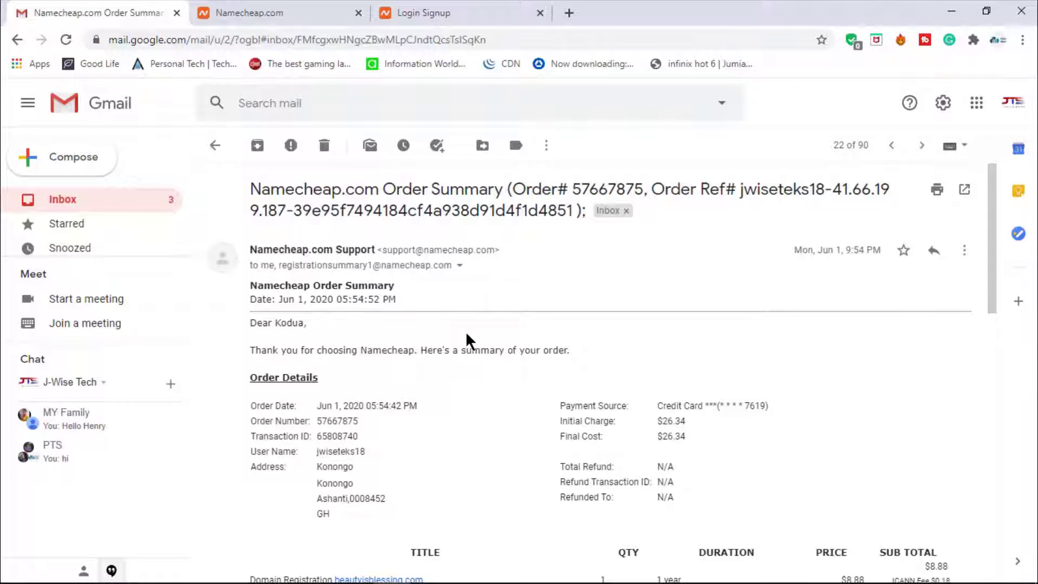
{"action": "left_click", "coordinate": [52, 204]}
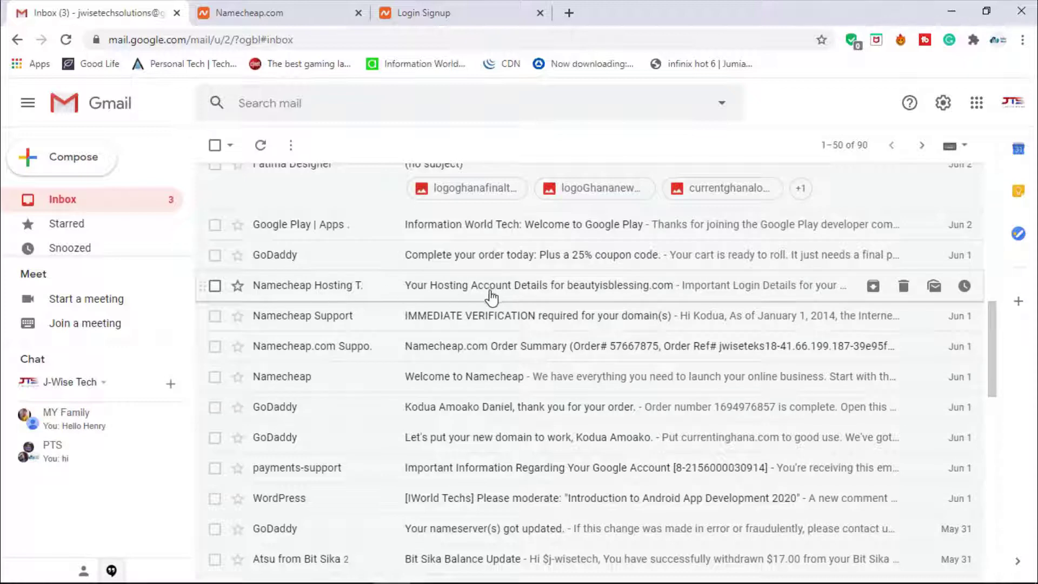
Open the 'Your Hosting Account Details' email, close the Namecheap tab, and follow its cPanel URL
{"action": "left_click", "coordinate": [562, 299]}
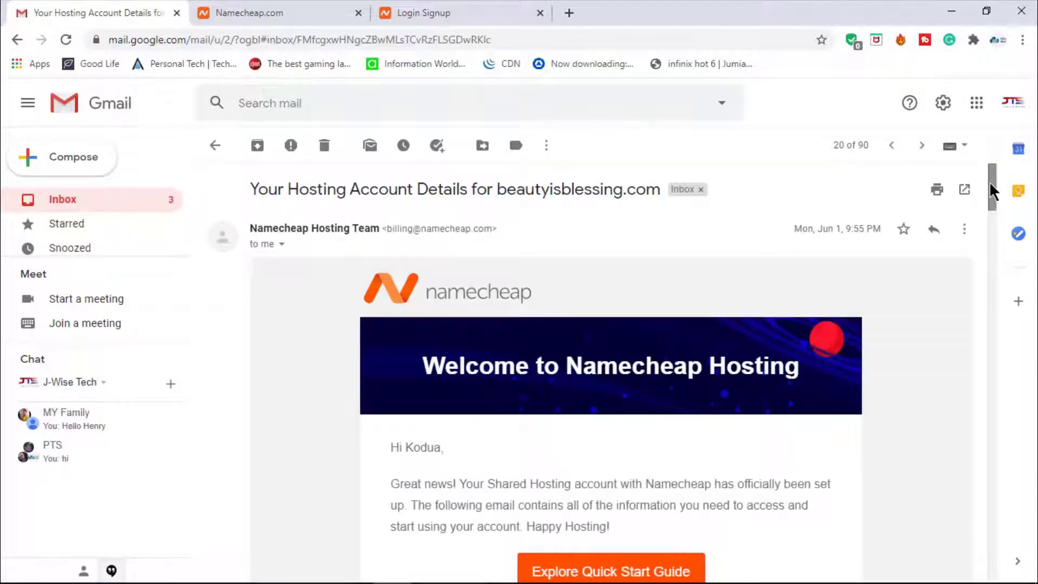
{"action": "left_click_drag", "start_coordinate": [991, 184], "coordinate": [998, 239]}
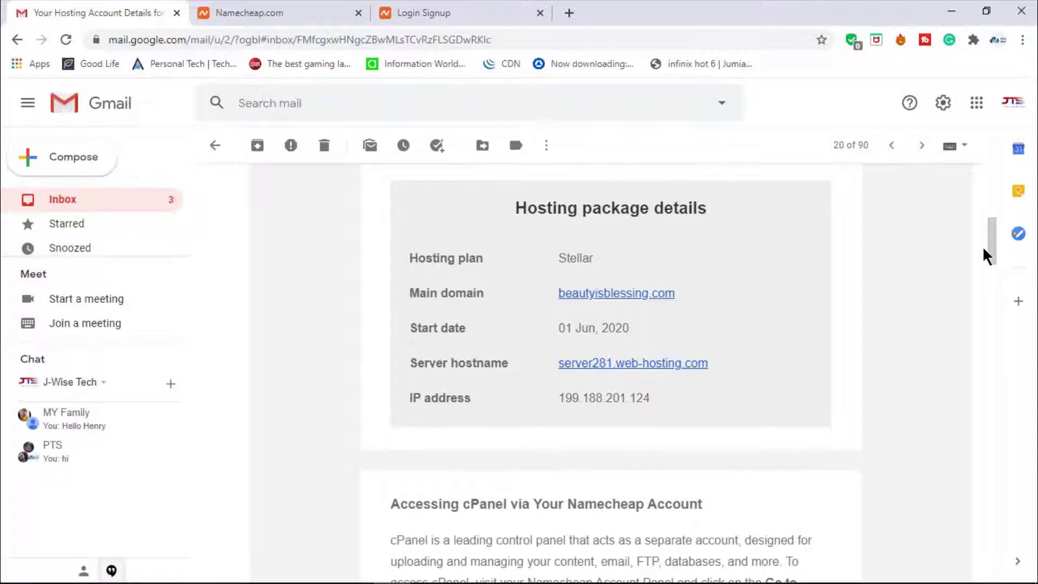
{"action": "left_click_drag", "start_coordinate": [988, 246], "coordinate": [989, 247]}
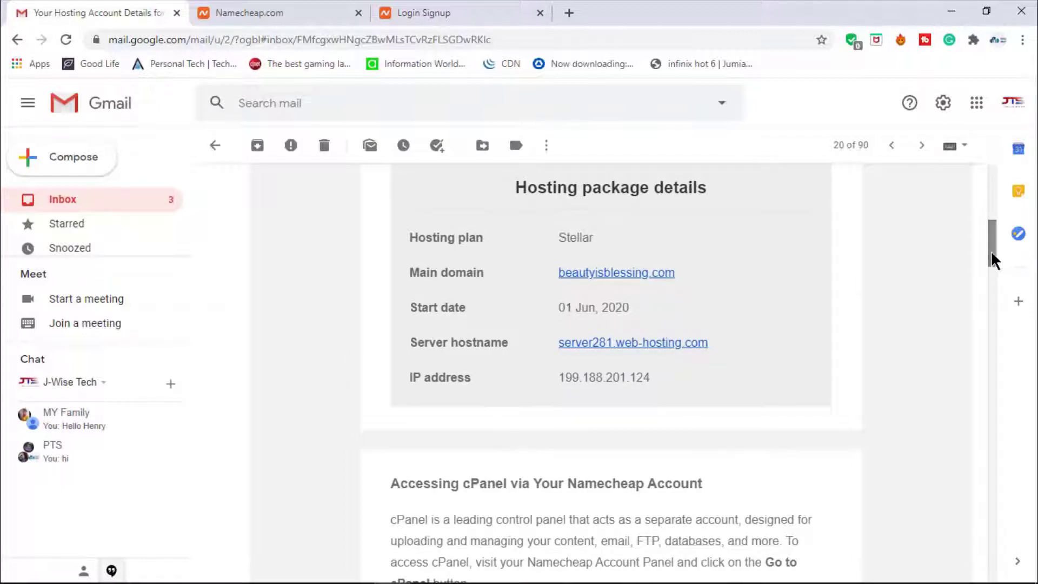
{"action": "left_click_drag", "start_coordinate": [992, 251], "coordinate": [989, 370]}
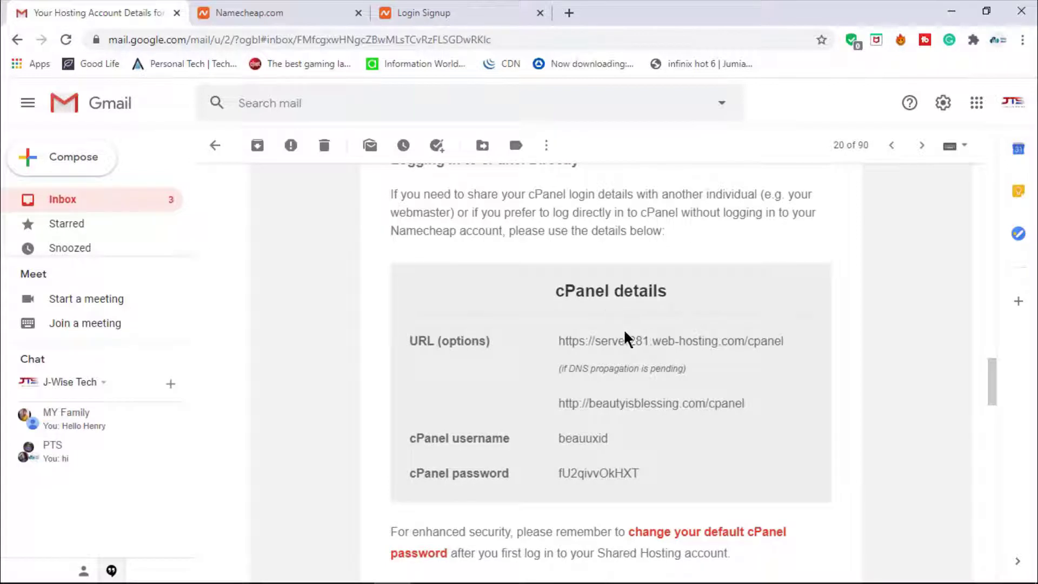
{"action": "left_click", "coordinate": [539, 12]}
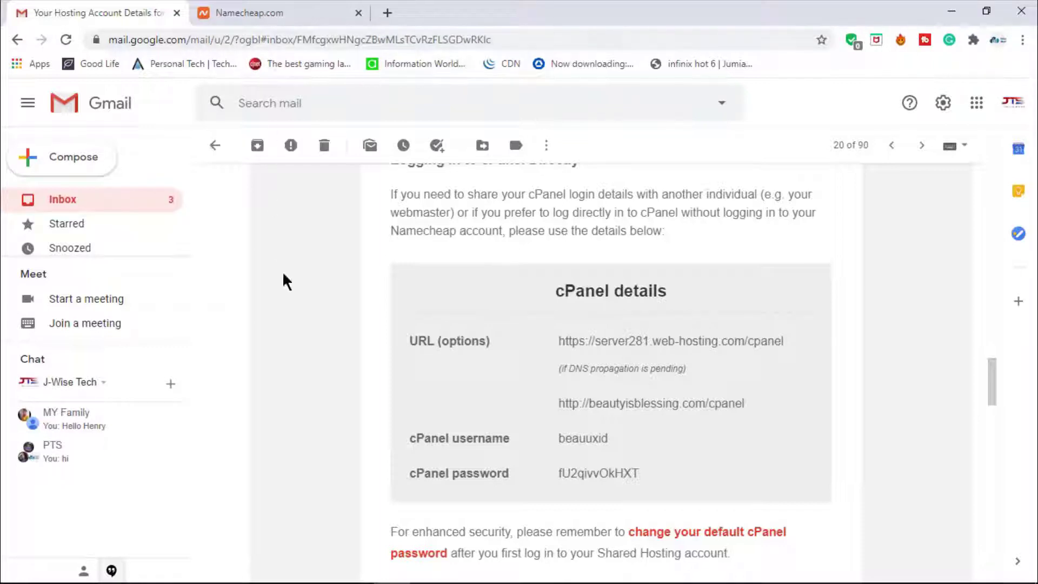
{"action": "left_click", "coordinate": [607, 349]}
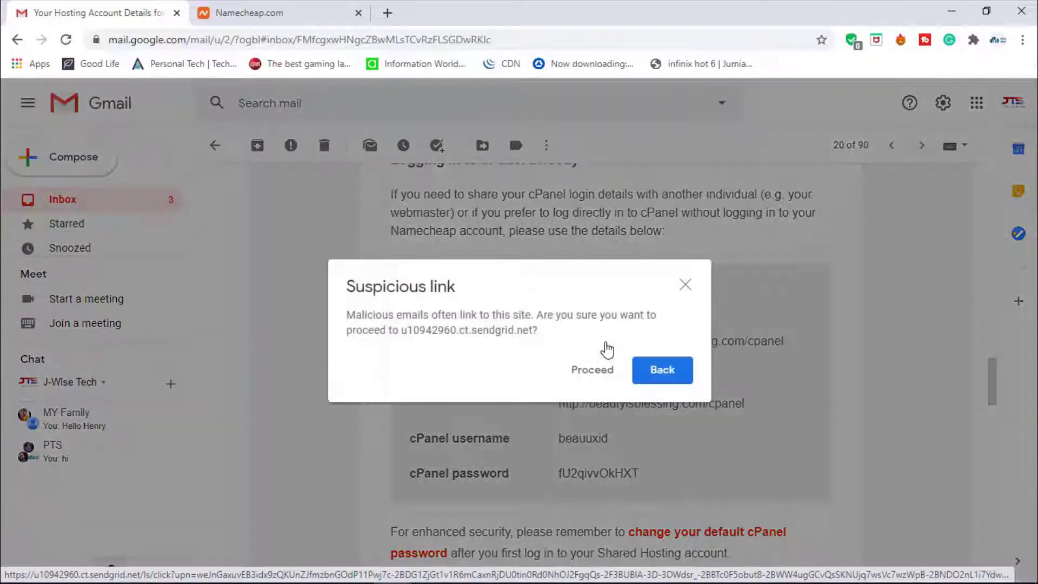
Proceed past the suspicious-link warning to cPanel Login and autofill the saved username and password
{"action": "left_click", "coordinate": [598, 379]}
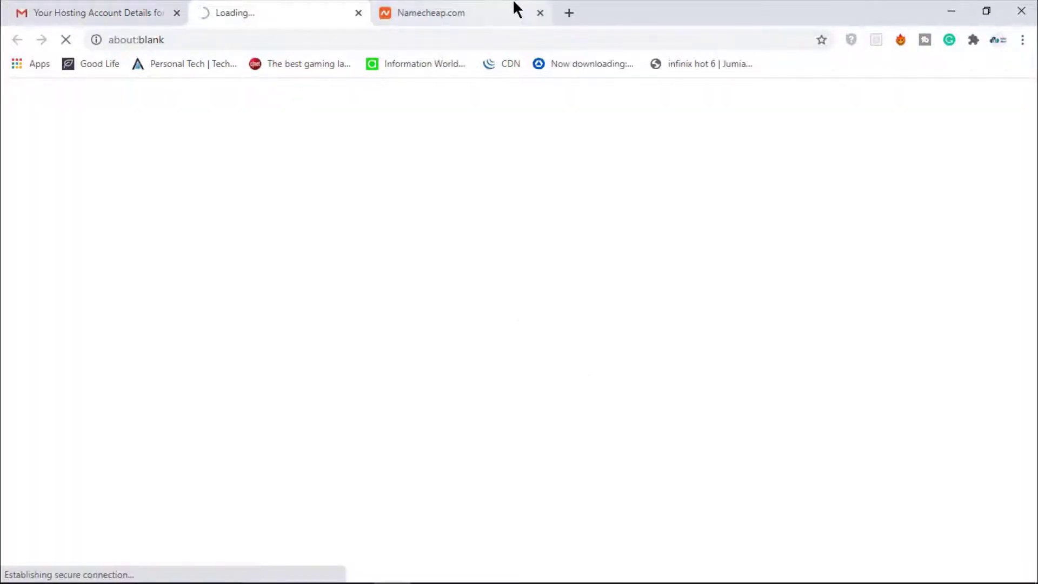
{"action": "left_click", "coordinate": [540, 13]}
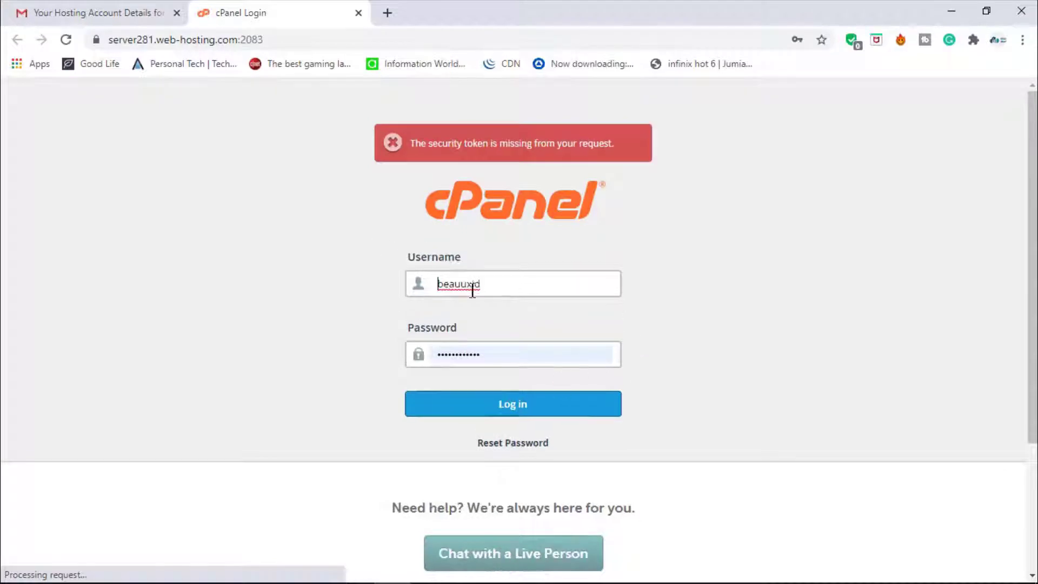
{"action": "left_click", "coordinate": [518, 284]}
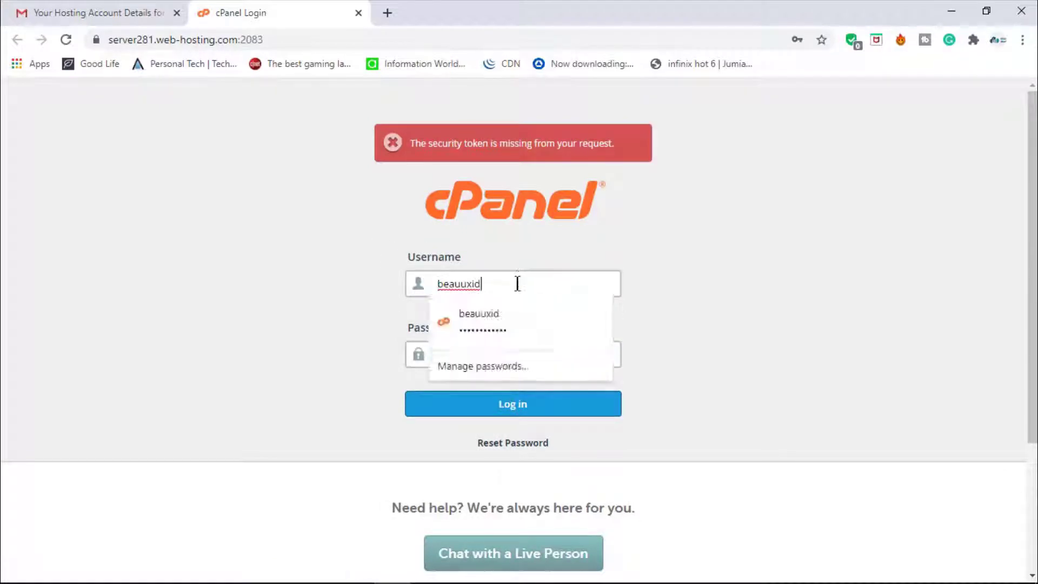
{"action": "key", "text": "ctrl+a"}
{"action": "left_click", "coordinate": [366, 278]}
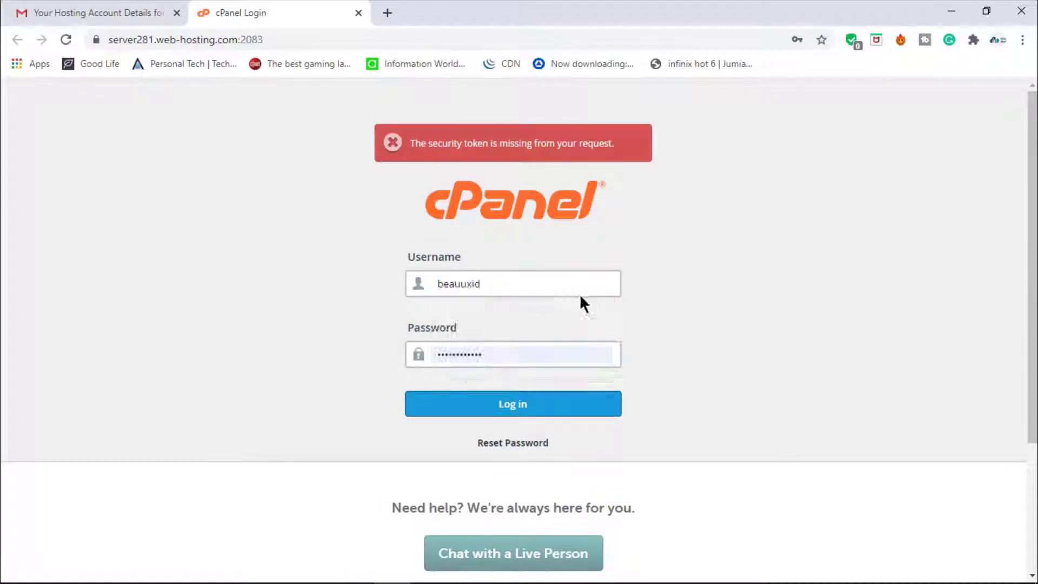
Check the cPanel username in the hosting email, then submit the cPanel login
{"action": "left_click", "coordinate": [143, 7]}
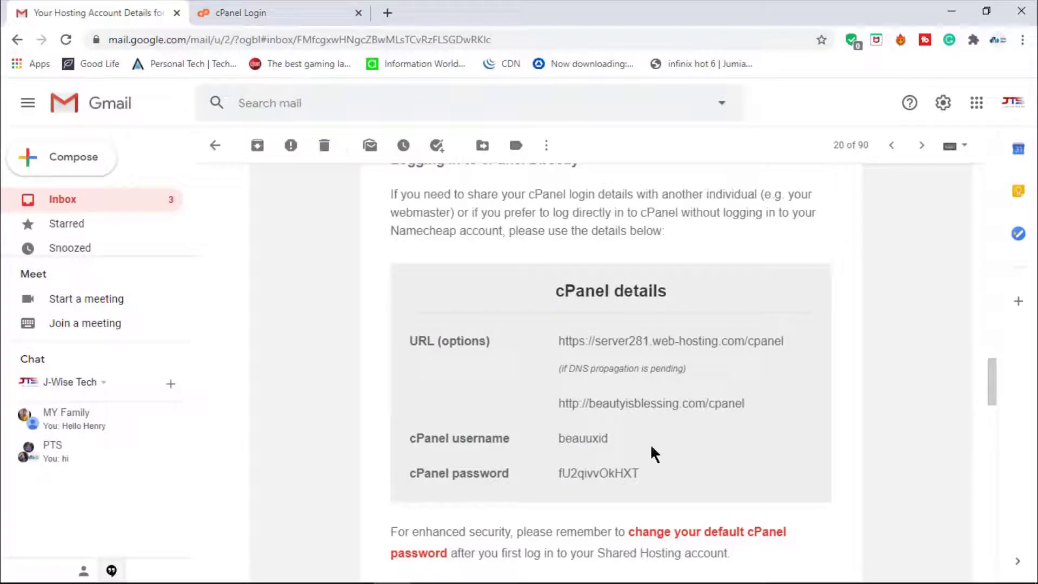
{"action": "left_click_drag", "start_coordinate": [557, 438], "coordinate": [499, 487]}
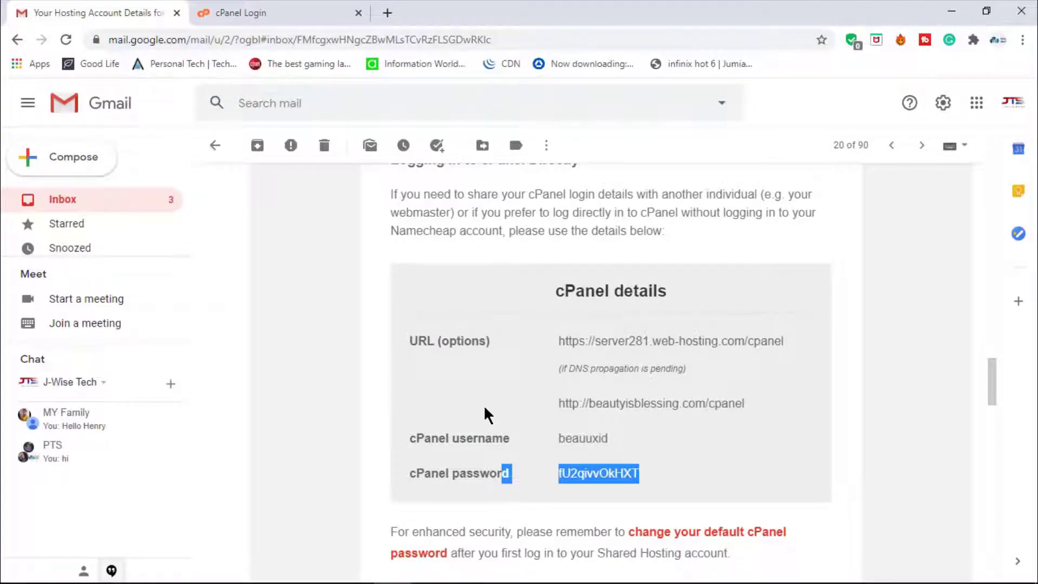
{"action": "left_click", "coordinate": [342, 6]}
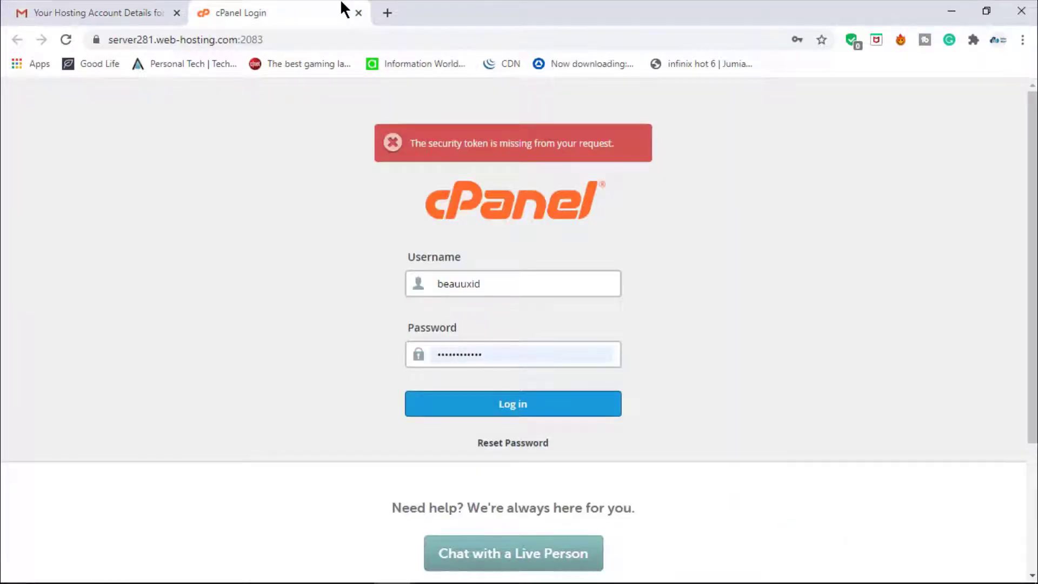
{"action": "left_click", "coordinate": [506, 405]}
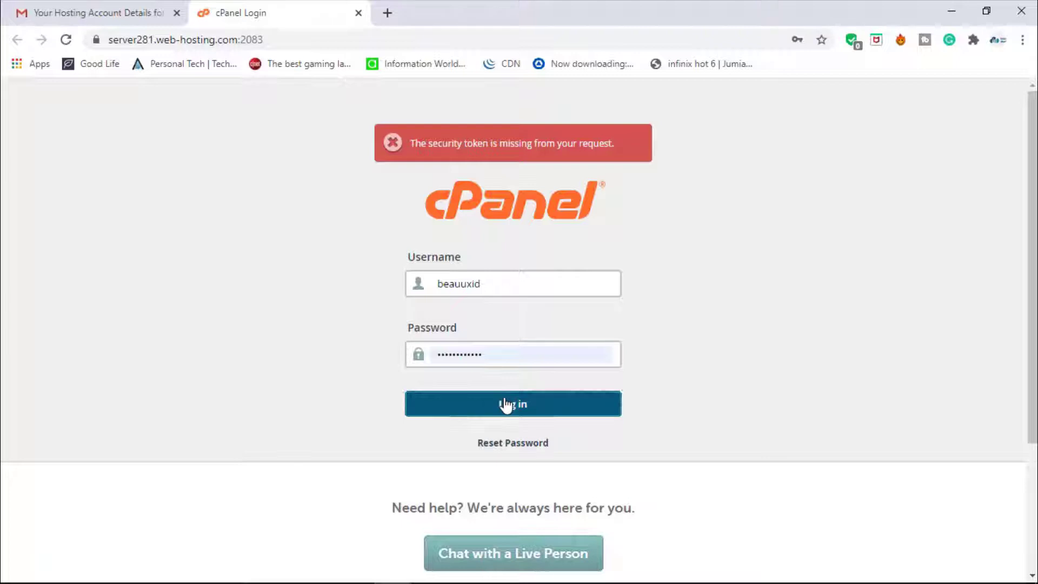
{"action": "left_click", "coordinate": [506, 404]}
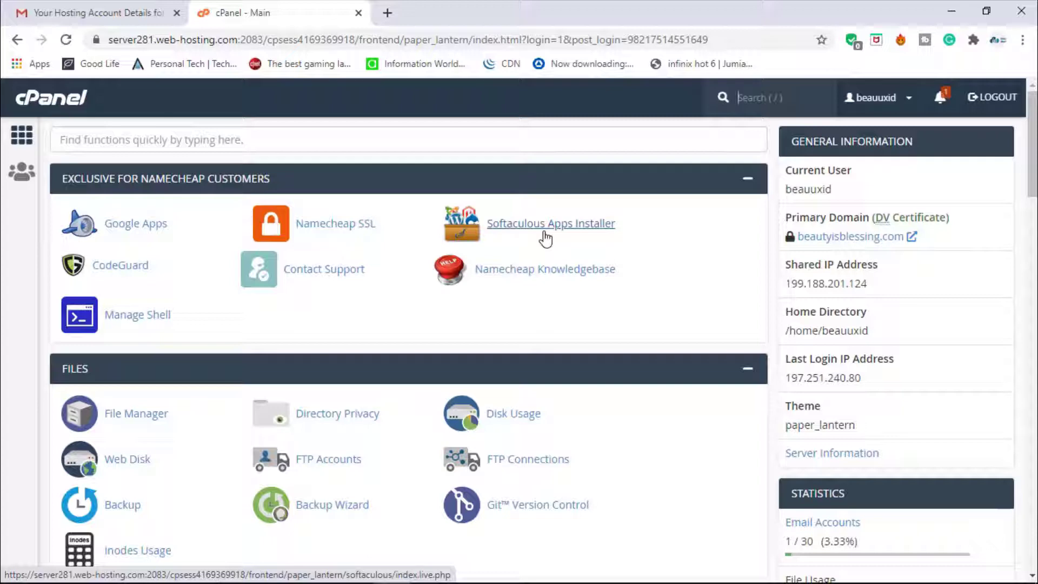
Open Softaculous Apps Installer and browse its Top Scripts list to WordPress
{"action": "left_click", "coordinate": [545, 239]}
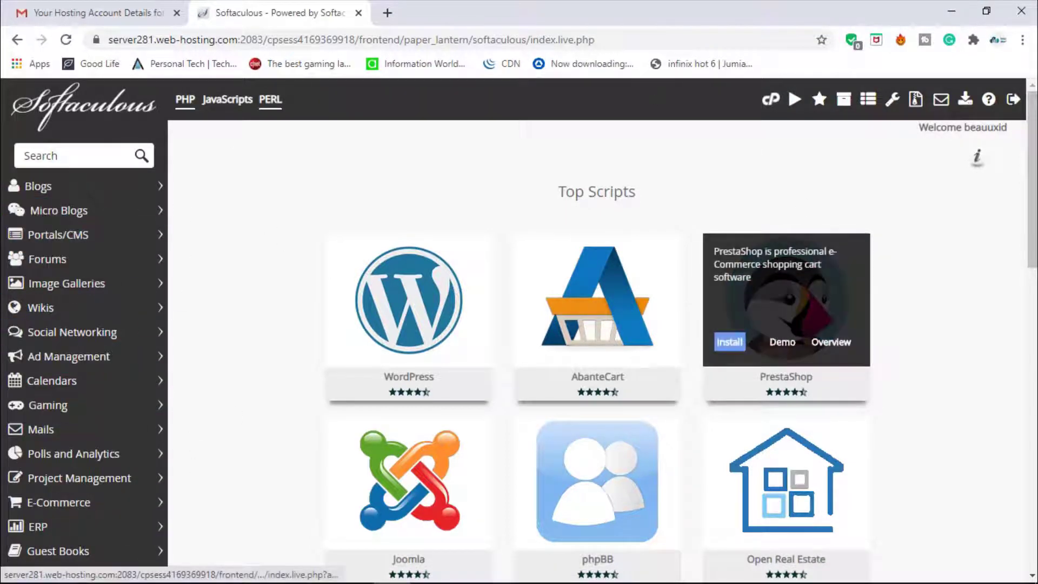
{"action": "scroll", "coordinate": [597, 330], "scroll_direction": "down", "scroll_amount": 9}
{"action": "scroll", "coordinate": [1011, 338], "scroll_direction": "down", "scroll_amount": 5}
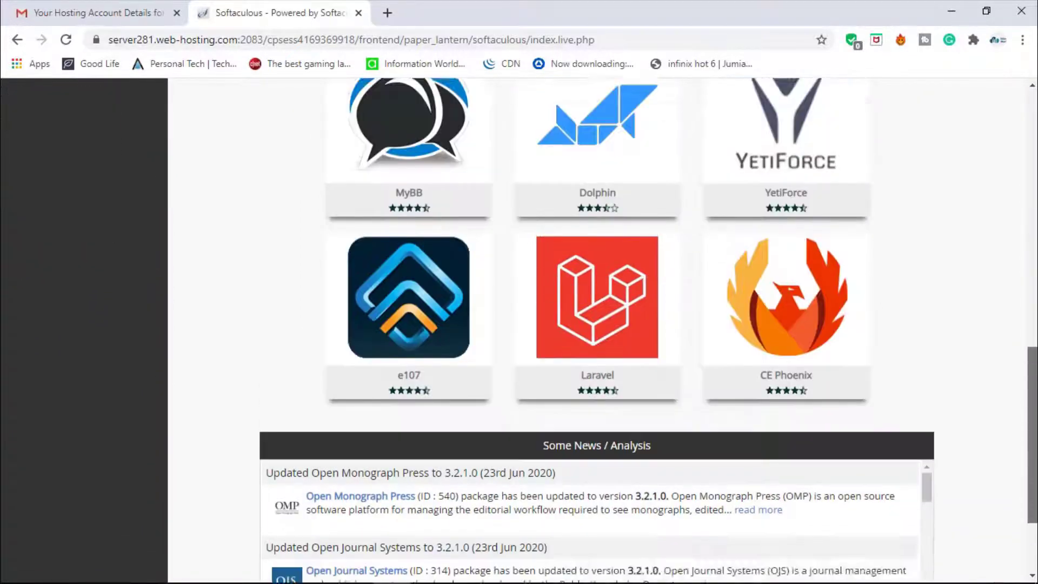
{"action": "scroll", "coordinate": [1011, 338], "scroll_direction": "up", "scroll_amount": 5}
{"action": "scroll", "coordinate": [1014, 338], "scroll_direction": "up", "scroll_amount": 4}
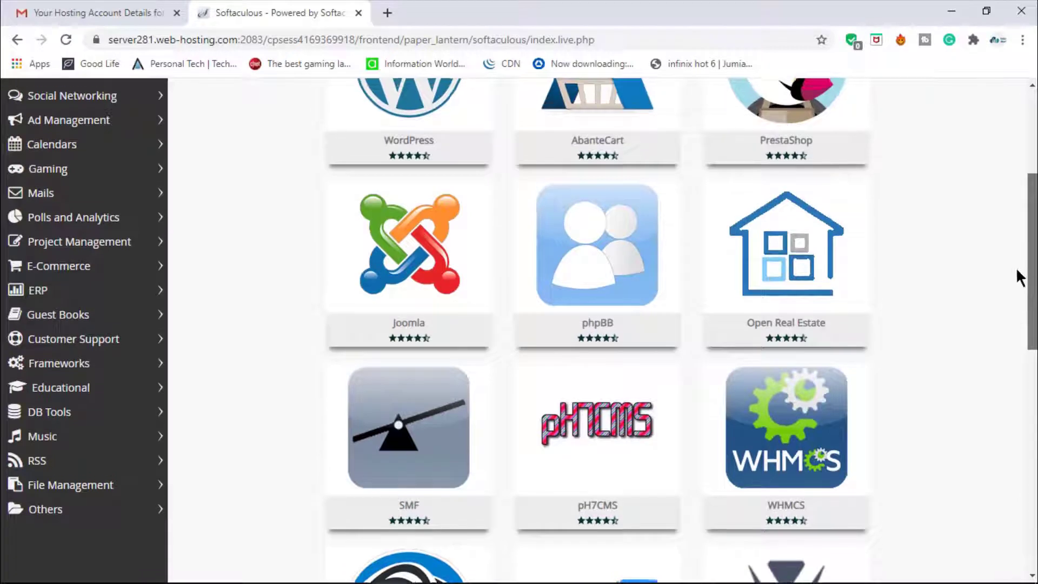
{"action": "scroll", "coordinate": [1018, 266], "scroll_direction": "up", "scroll_amount": 5}
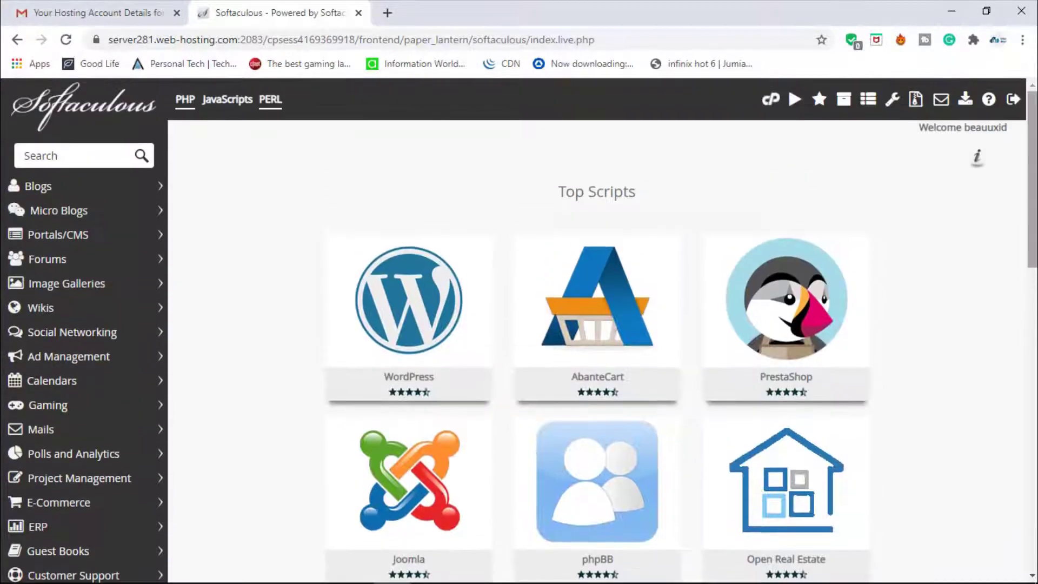
{"action": "mouse_move", "coordinate": [472, 342]}
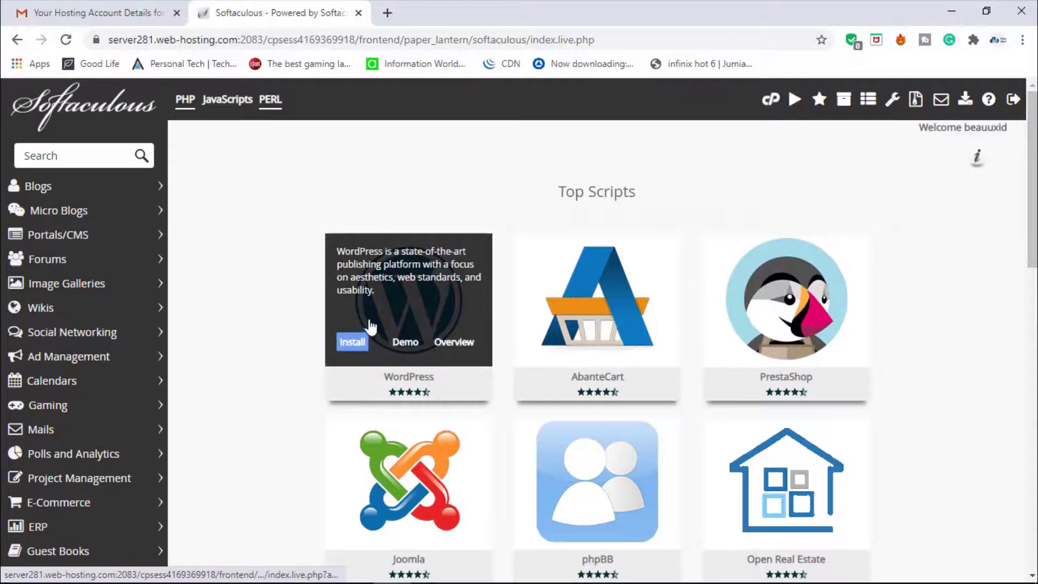
{"action": "left_click", "coordinate": [352, 346]}
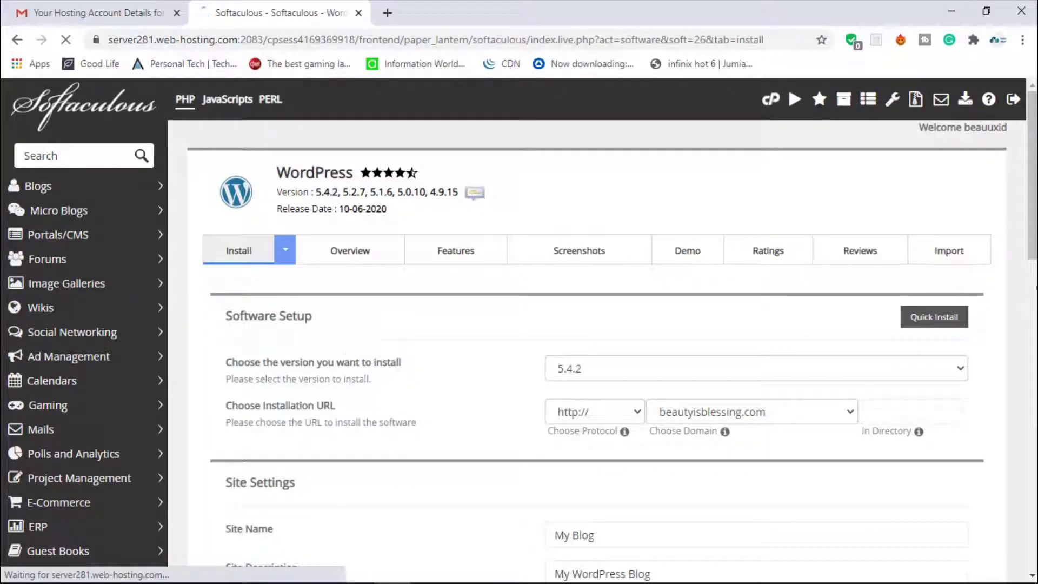
{"action": "left_click_drag", "start_coordinate": [1035, 211], "coordinate": [1036, 246]}
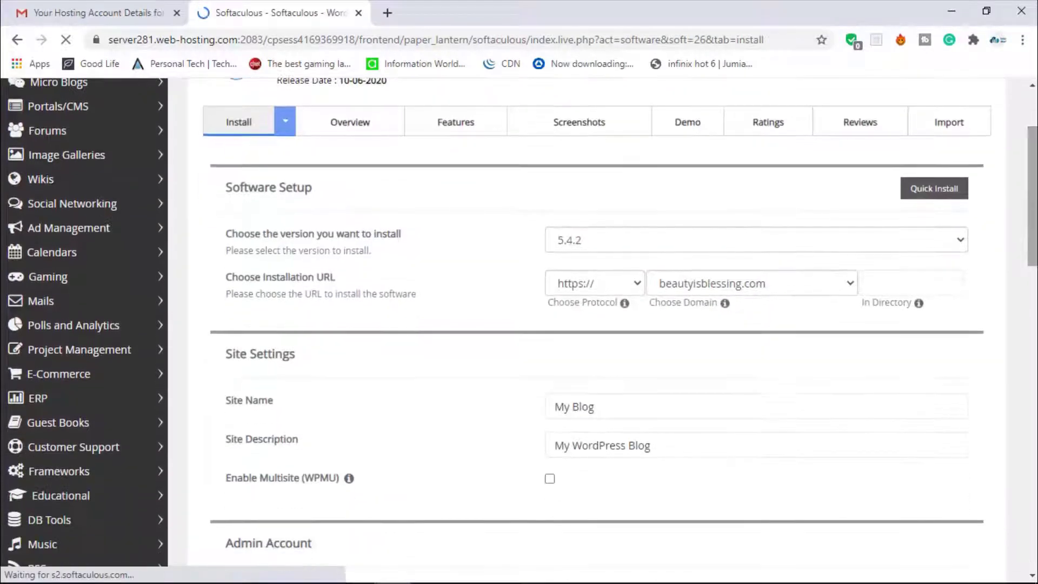
{"action": "left_click", "coordinate": [647, 241]}
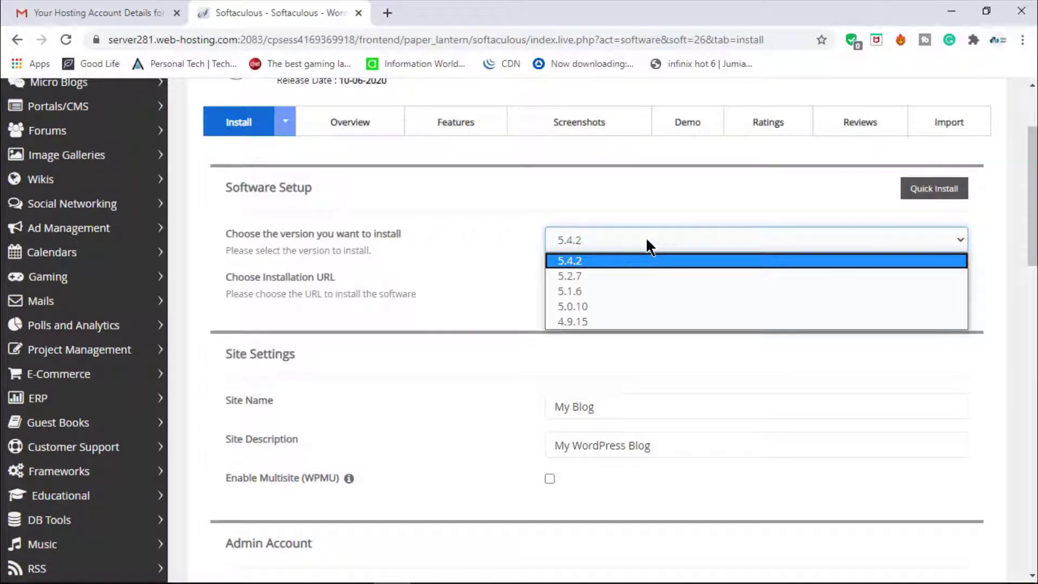
{"action": "left_click", "coordinate": [645, 238]}
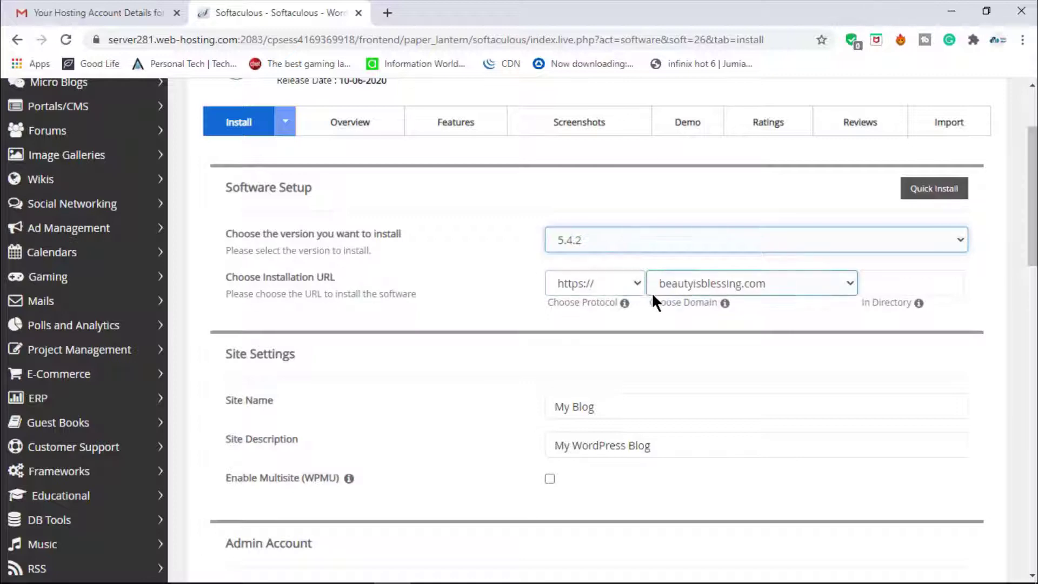
{"action": "left_click", "coordinate": [676, 282]}
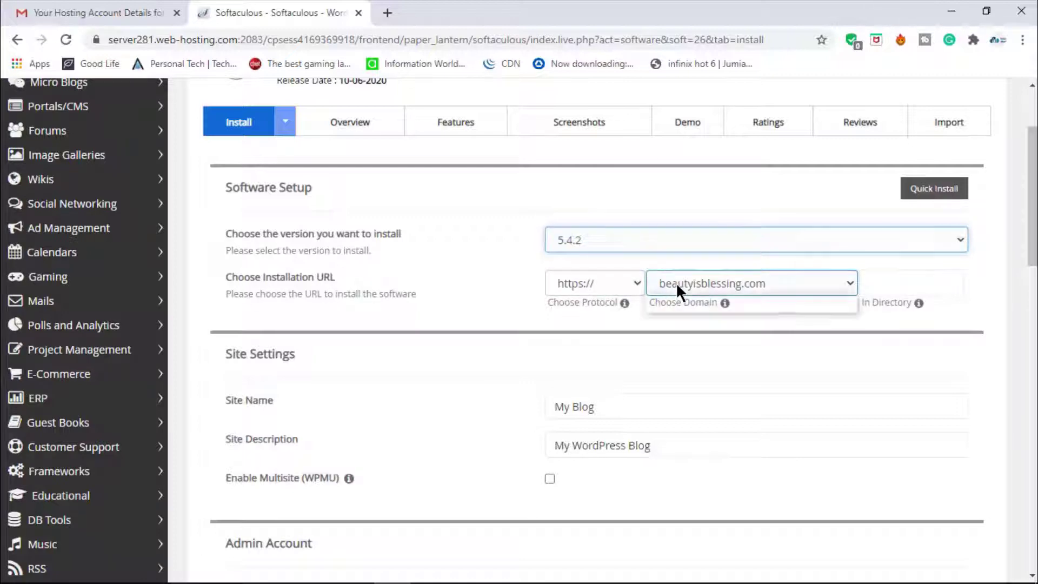
{"action": "left_click", "coordinate": [737, 287]}
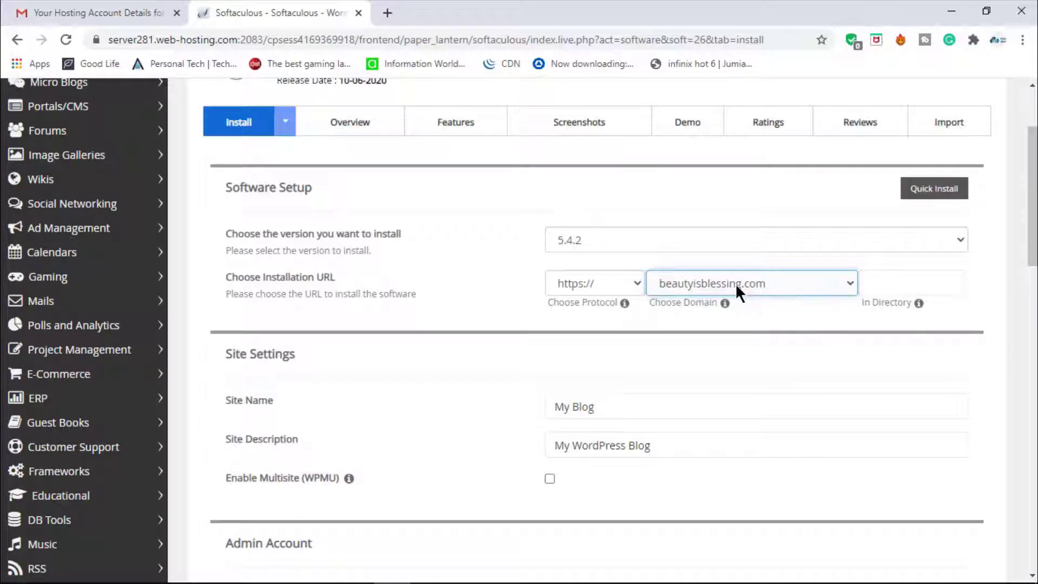
{"action": "left_click", "coordinate": [576, 281]}
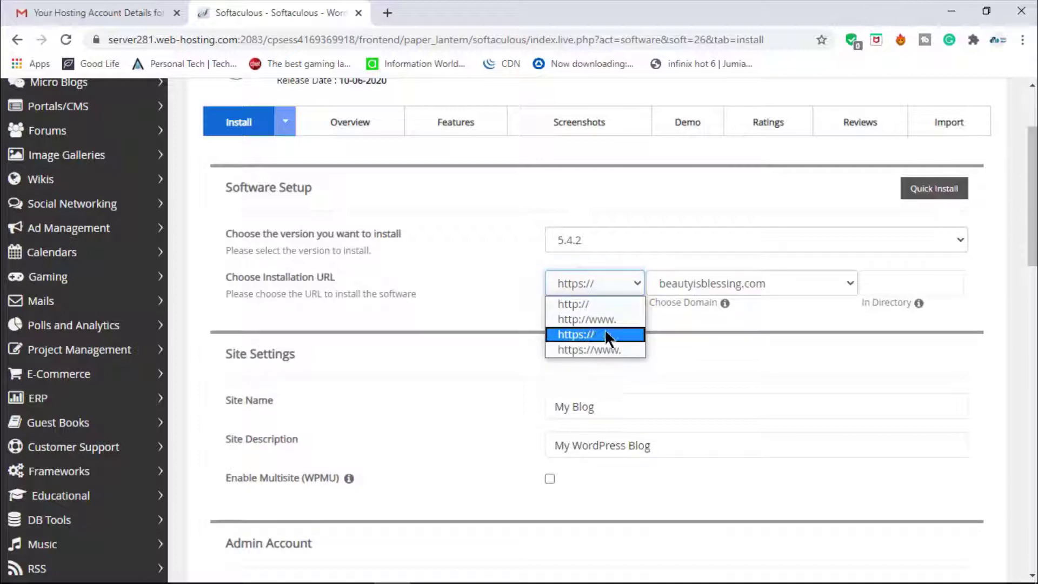
{"action": "left_click", "coordinate": [476, 305]}
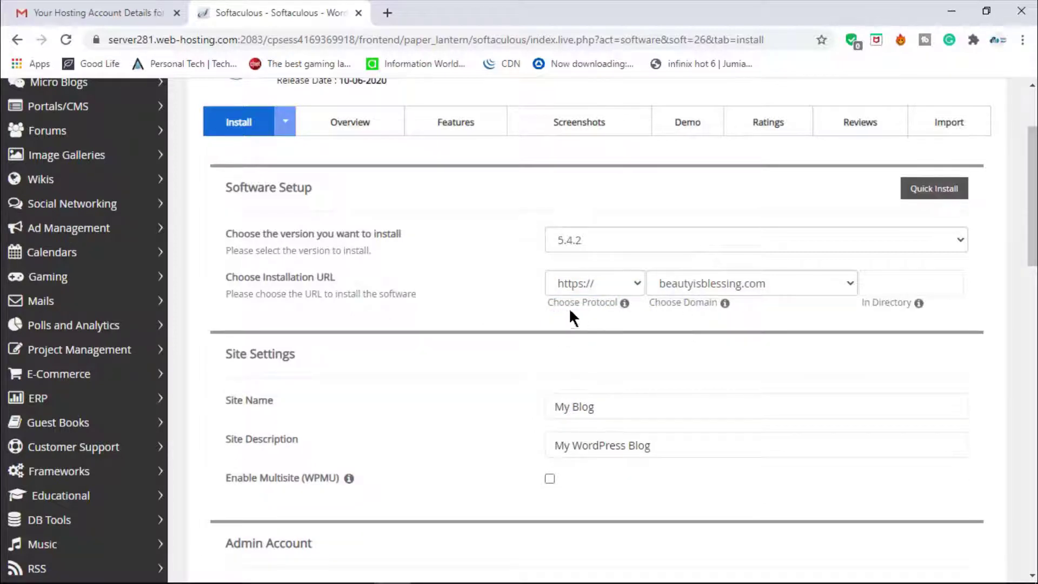
{"action": "left_click", "coordinate": [731, 287]}
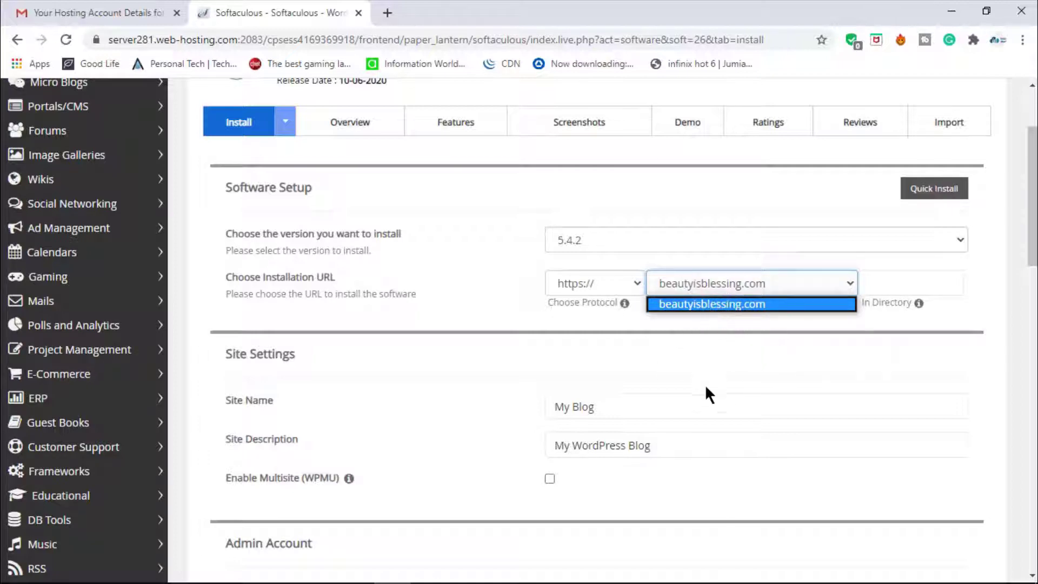
{"action": "left_click", "coordinate": [696, 322]}
{"action": "left_click", "coordinate": [887, 283]}
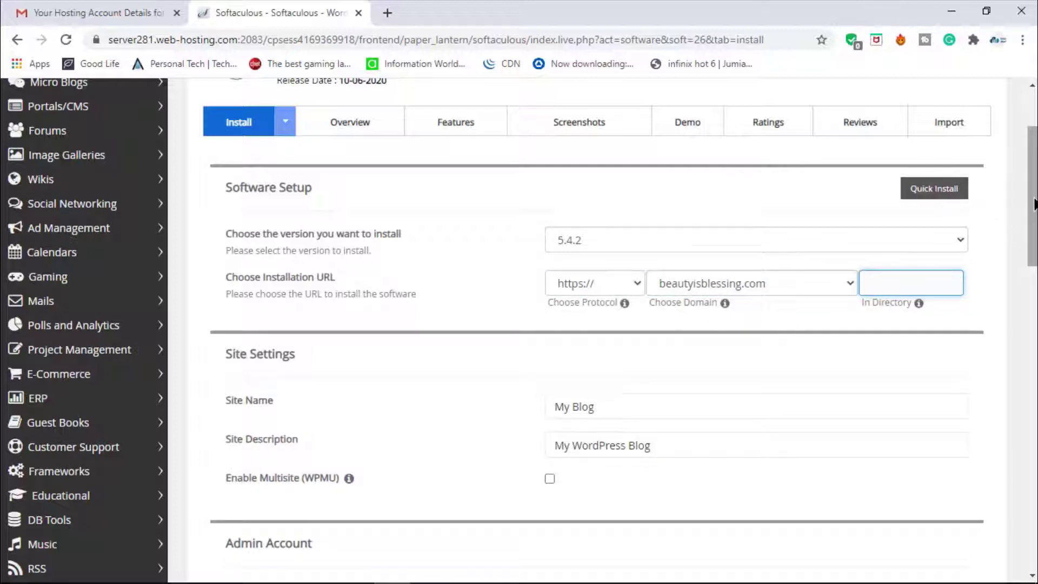
Set the site name to 'Beauty Is Blessing'
{"action": "scroll", "coordinate": [1034, 205], "scroll_direction": "down", "scroll_amount": 3}
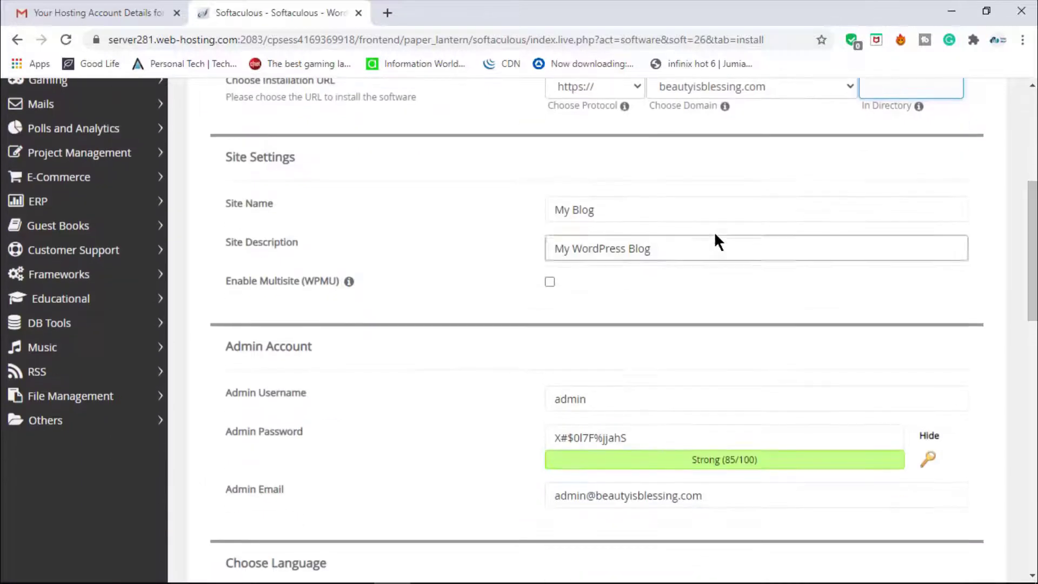
{"action": "left_click", "coordinate": [650, 211]}
{"action": "triple_click", "coordinate": [650, 211]}
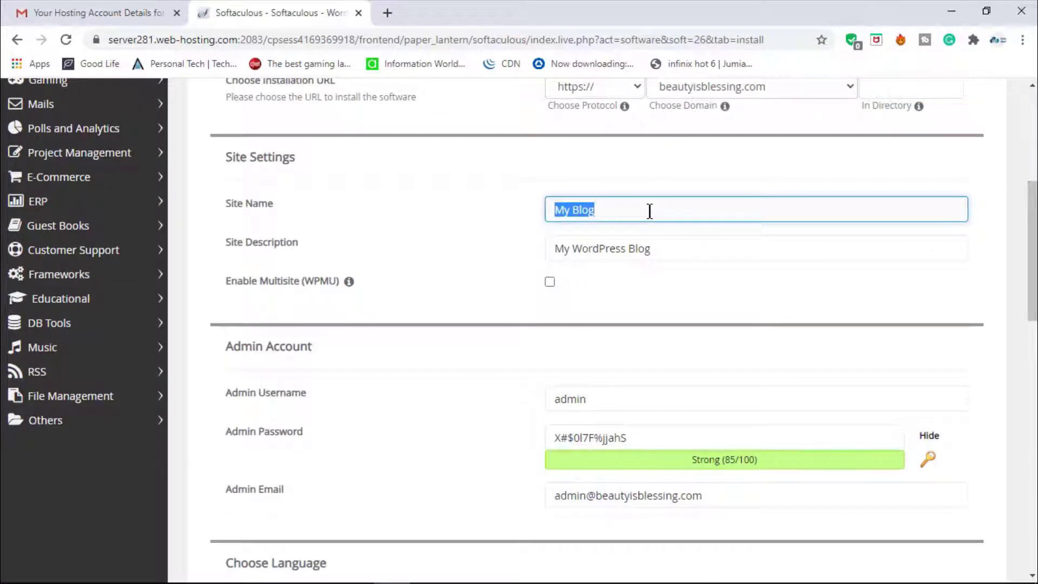
{"action": "type", "text": "B"}
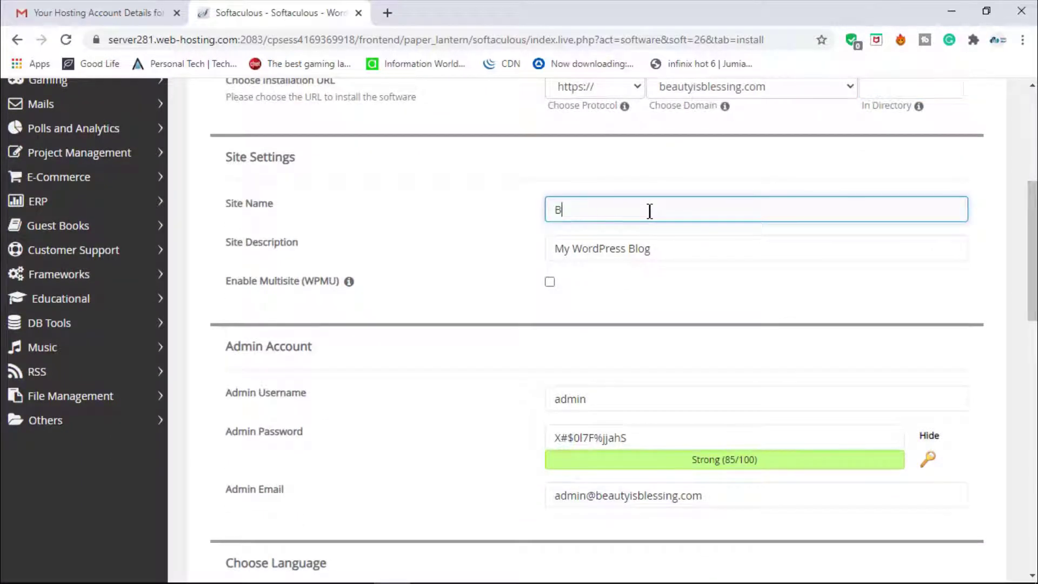
{"action": "type", "text": "eauty Is Ble"}
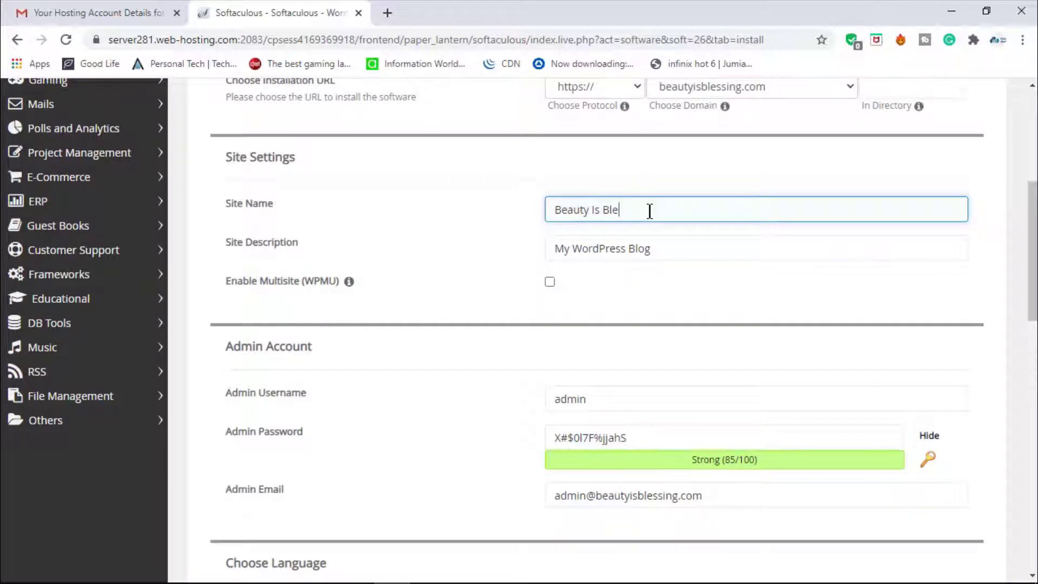
{"action": "type", "text": "ssing"}
Replace the site description with 'Where Beauty Lies', correcting the misspelled 'Beauty'
{"action": "left_click_drag", "start_coordinate": [670, 246], "coordinate": [453, 255]}
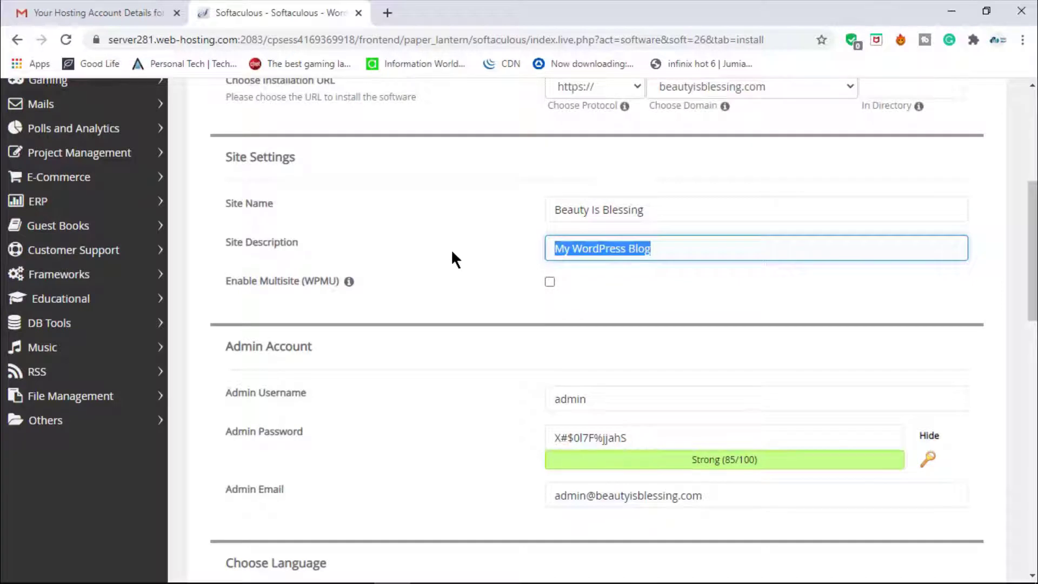
{"action": "type", "text": "Where "}
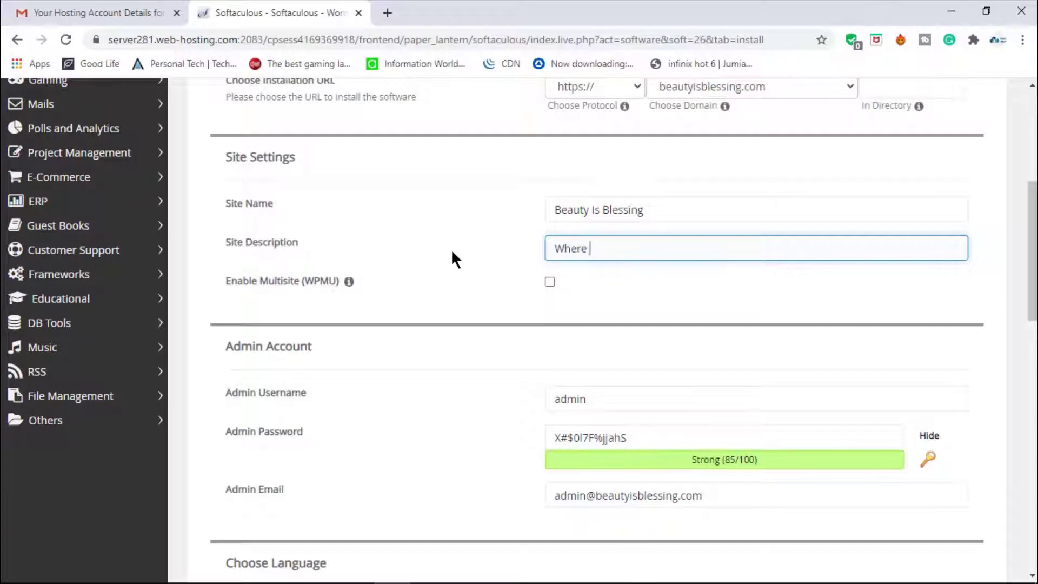
{"action": "type", "text": "Bueaty Lies"}
{"action": "left_click", "coordinate": [611, 248]}
{"action": "key", "text": "BackSpace"}
{"action": "key", "text": "BackSpace"}
{"action": "type", "text": "u"}
{"action": "key", "text": "BackSpace"}
{"action": "type", "text": "eau"}
{"action": "key", "text": "Delete"}
{"action": "left_click_drag", "start_coordinate": [1032, 265], "coordinate": [1031, 334]}
{"action": "left_click", "coordinate": [610, 155]}
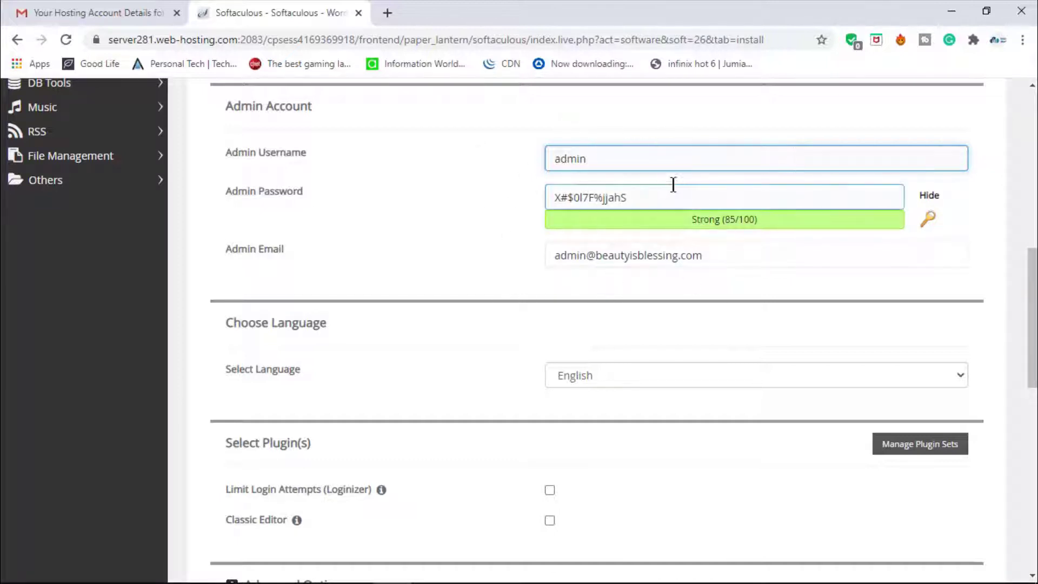
Replace the default admin username with the site owner's chosen username
{"action": "key", "text": "BackSpace"}
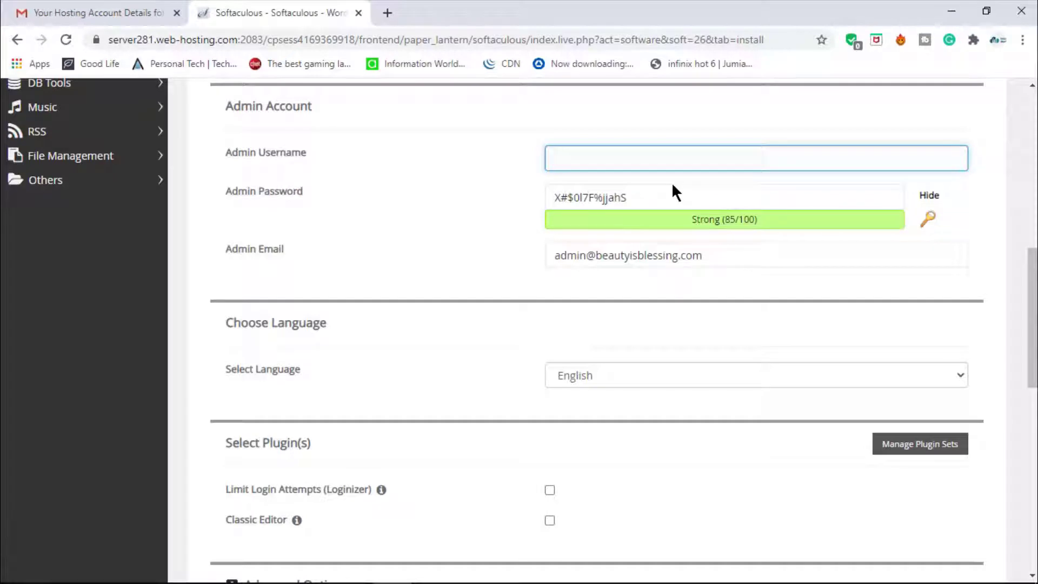
{"action": "type", "text": "Beau"}
{"action": "key", "text": "BackSpace"}
{"action": "key", "text": "BackSpace"}
{"action": "key", "text": "BackSpace"}
{"action": "key", "text": "BackSpace"}
{"action": "type", "text": "Beay"}
{"action": "key", "text": "ctrl+a"}
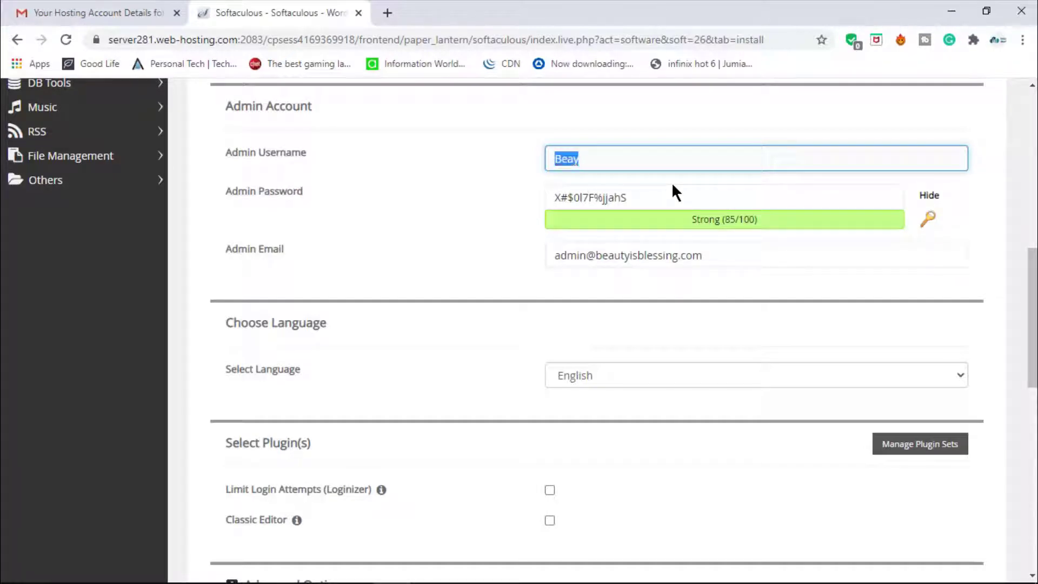
{"action": "type", "text": "Amoako"}
Enter a new strong admin password and change the admin e-mail prefix to info
{"action": "key", "text": "Tab"}
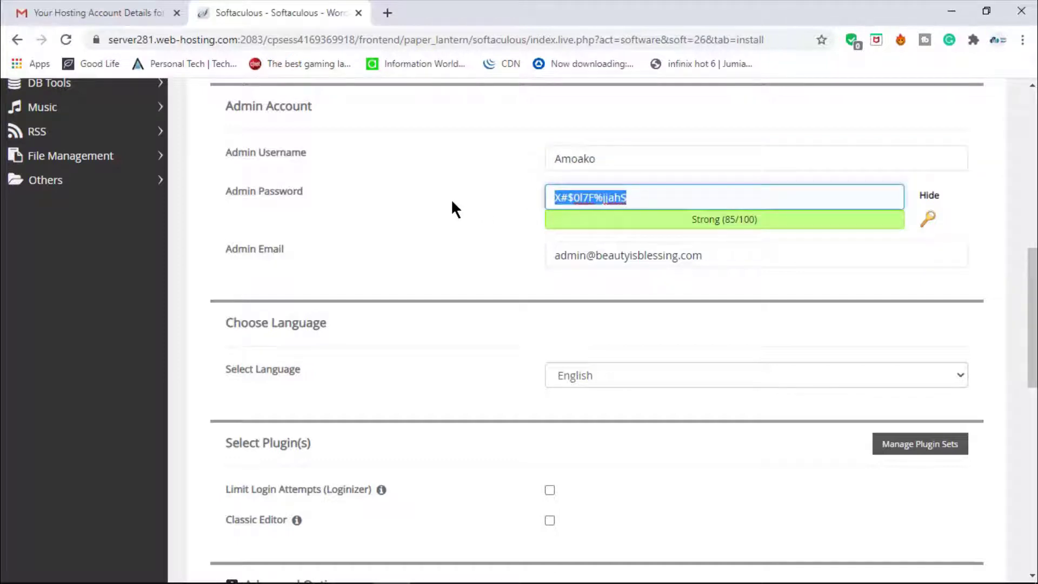
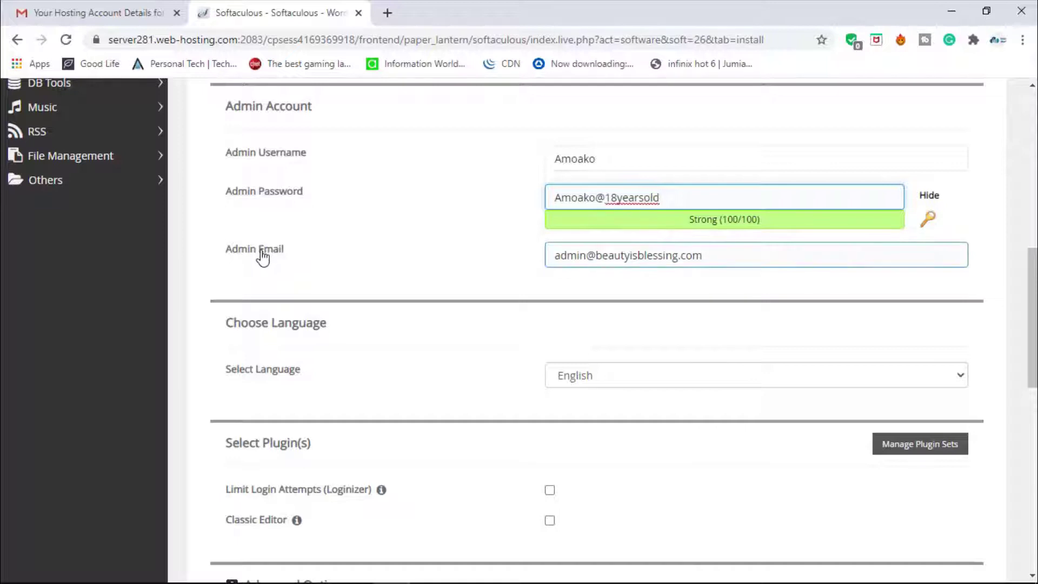
{"action": "left_click", "coordinate": [589, 254]}
{"action": "key", "text": "BackSpace"}
{"action": "key", "text": "BackSpace"}
{"action": "key", "text": "BackSpace"}
{"action": "key", "text": "BackSpace"}
{"action": "key", "text": "BackSpace"}
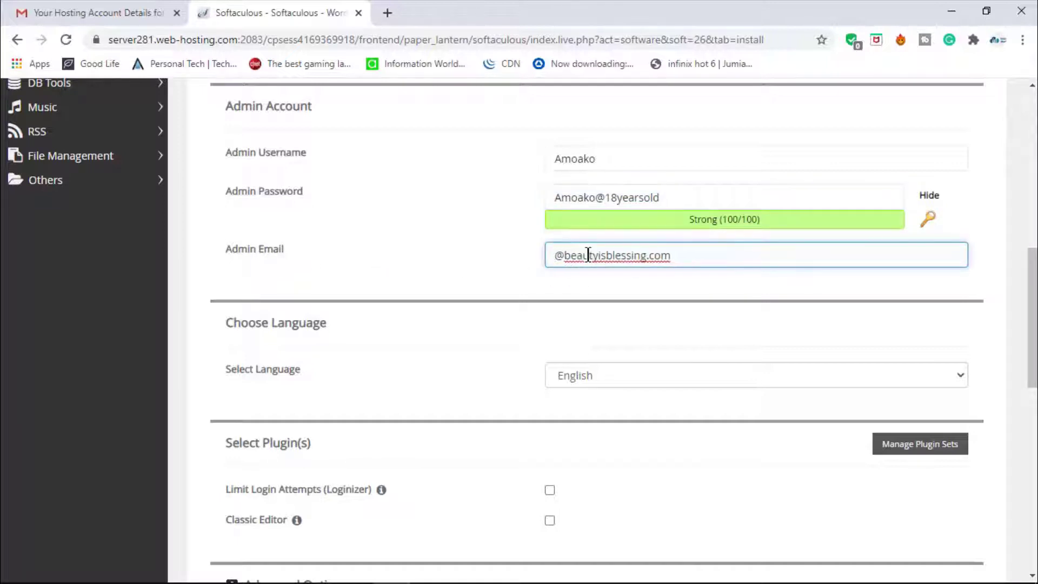
{"action": "type", "text": "info"}
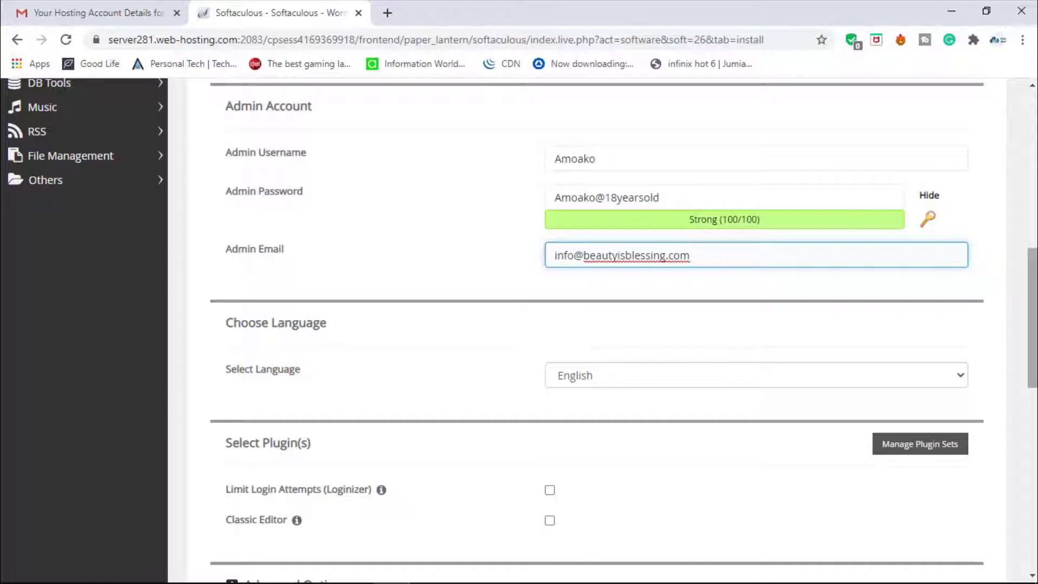
{"action": "left_click_drag", "start_coordinate": [1033, 318], "coordinate": [1033, 401]}
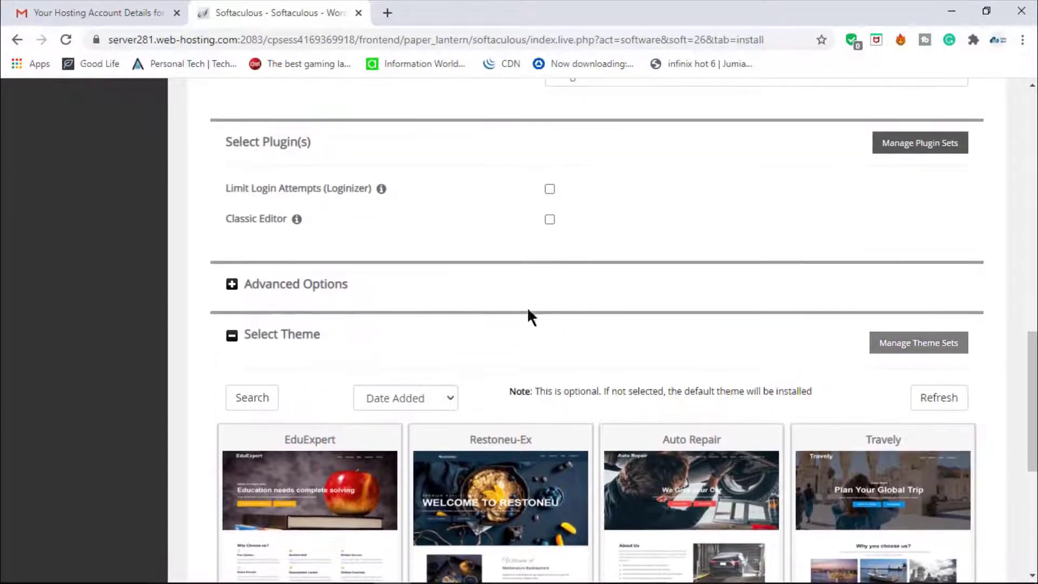
Expand Advanced Options, check database wp789 and table prefix wp5l_, and scroll to Install
{"action": "left_click", "coordinate": [291, 293]}
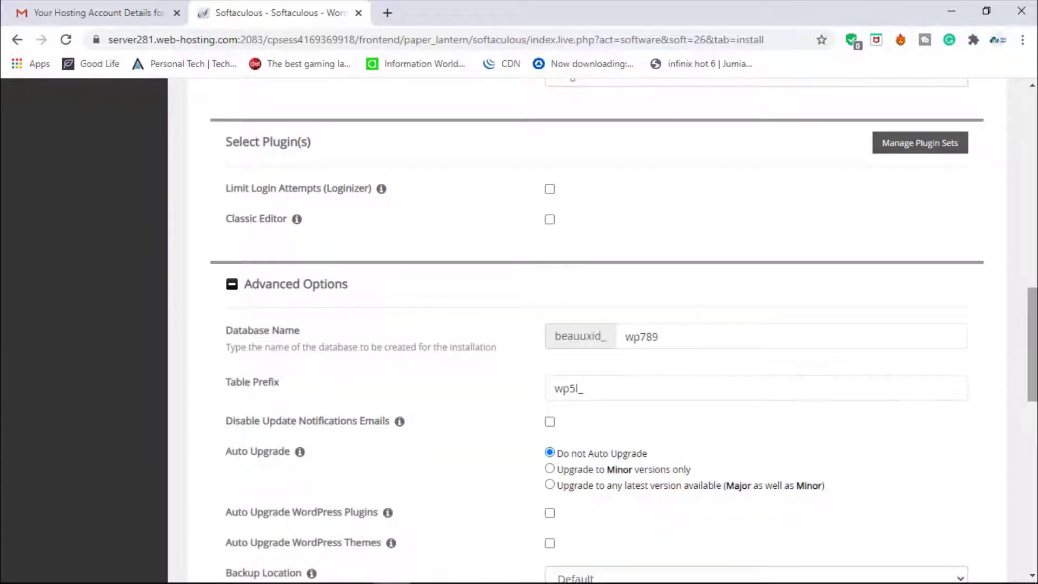
{"action": "scroll", "coordinate": [911, 292], "scroll_direction": "down", "scroll_amount": 3}
{"action": "left_click", "coordinate": [670, 154]}
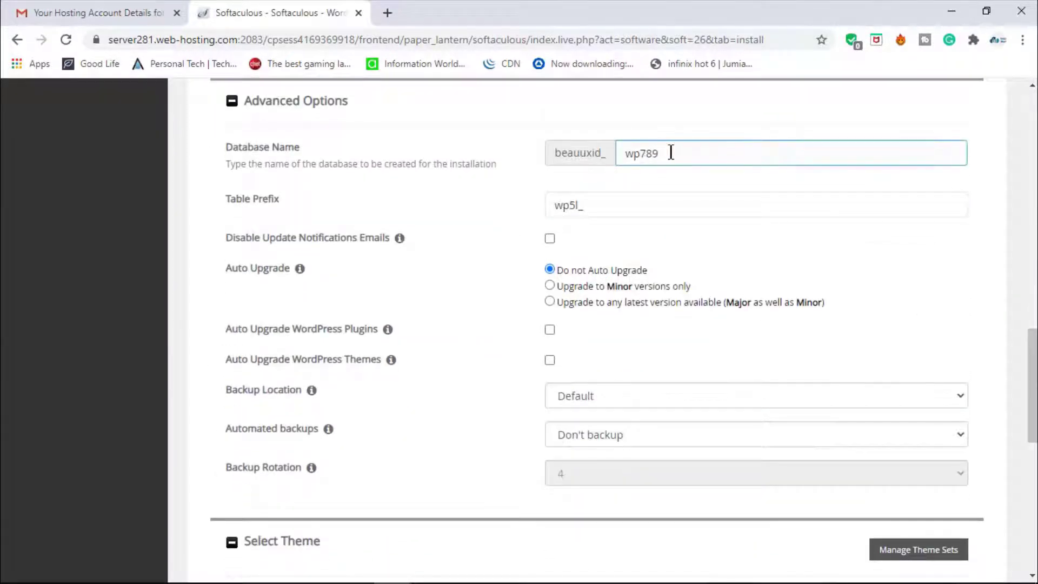
{"action": "left_click", "coordinate": [662, 200]}
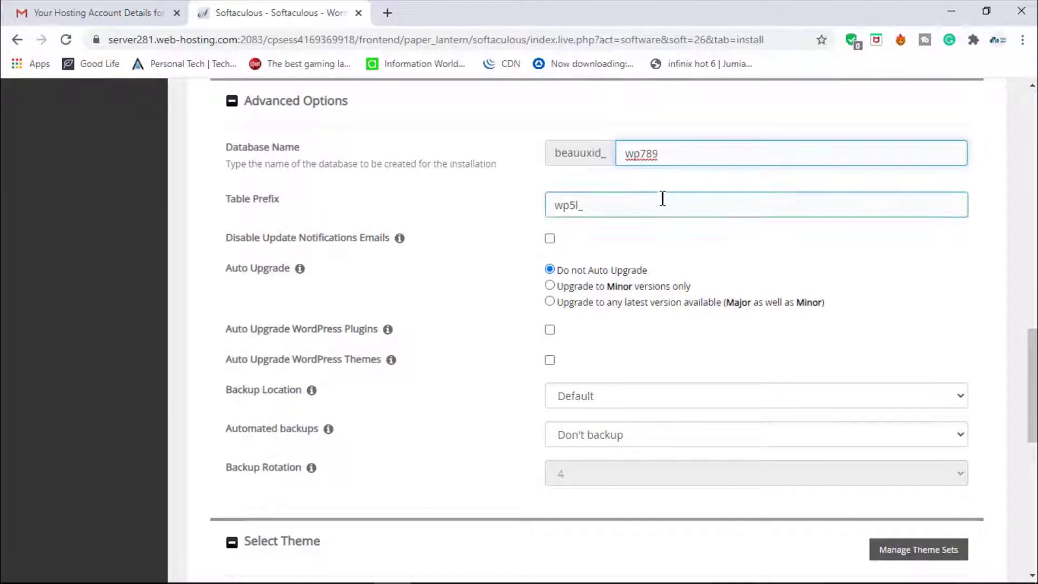
{"action": "left_click", "coordinate": [690, 149]}
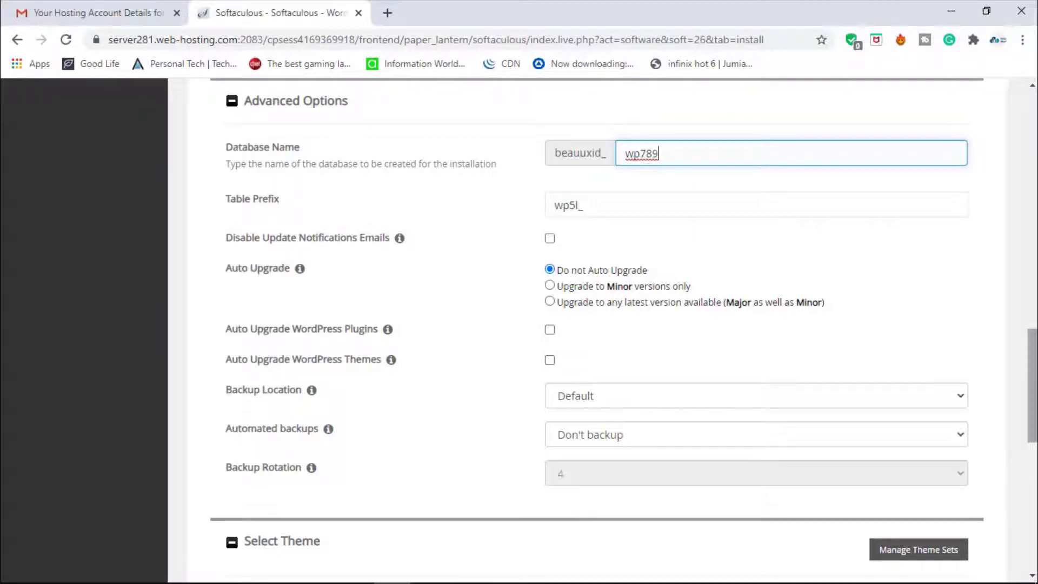
{"action": "scroll", "coordinate": [1030, 385], "scroll_direction": "down", "scroll_amount": 4}
{"action": "scroll", "coordinate": [1011, 538], "scroll_direction": "down", "scroll_amount": 5}
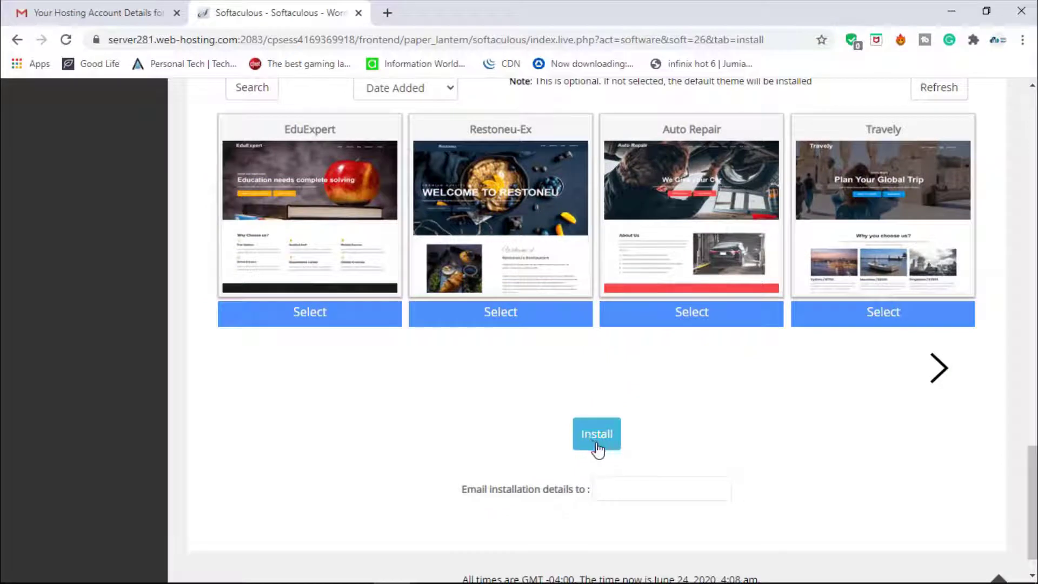
{"action": "left_click", "coordinate": [631, 488]}
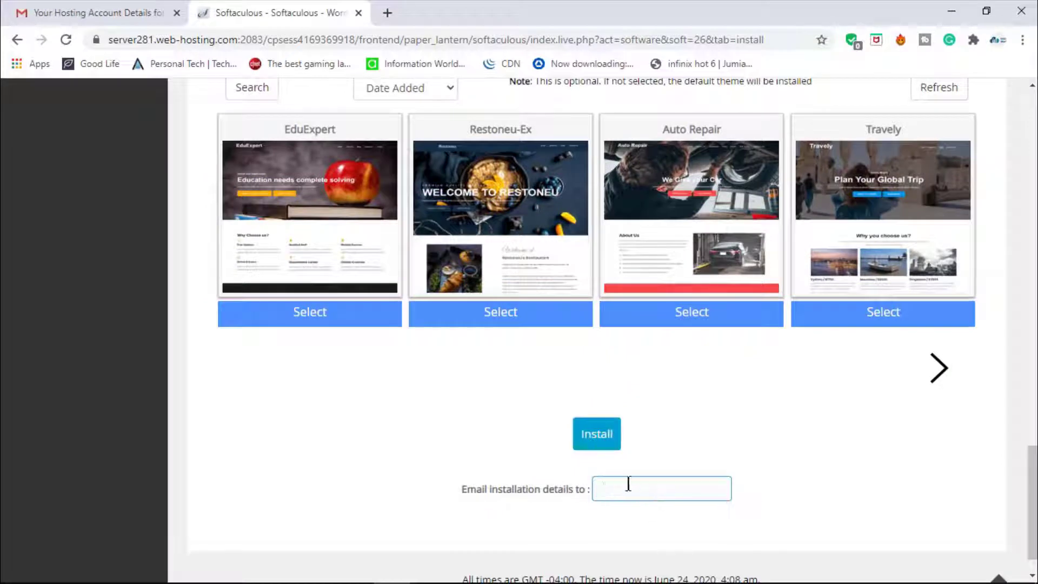
{"action": "left_click", "coordinate": [595, 437]}
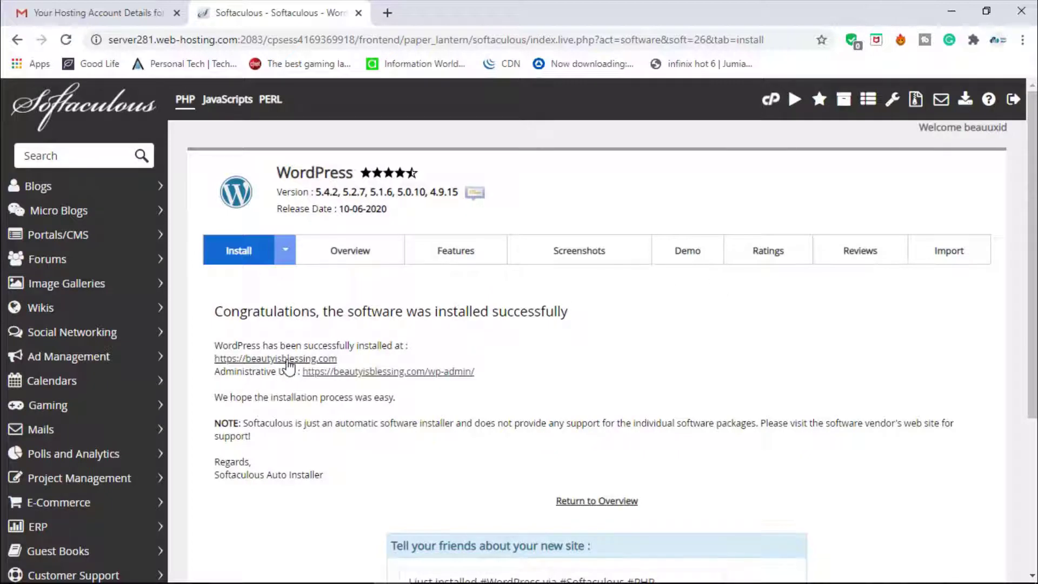
{"action": "left_click", "coordinate": [287, 360]}
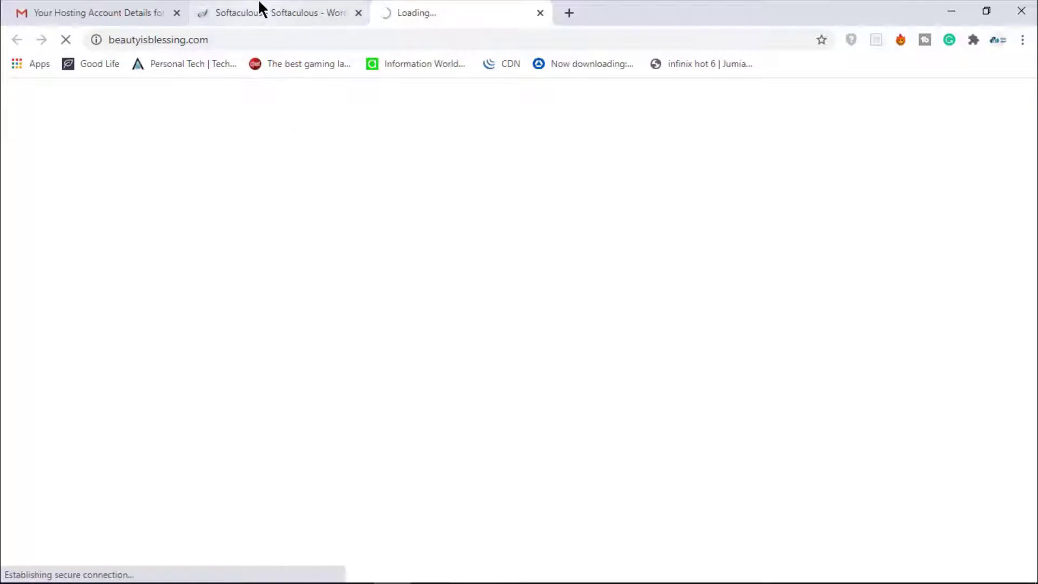
Append /wp-admin to the site tab's address
{"action": "left_click", "coordinate": [278, 12]}
{"action": "left_click", "coordinate": [462, 11]}
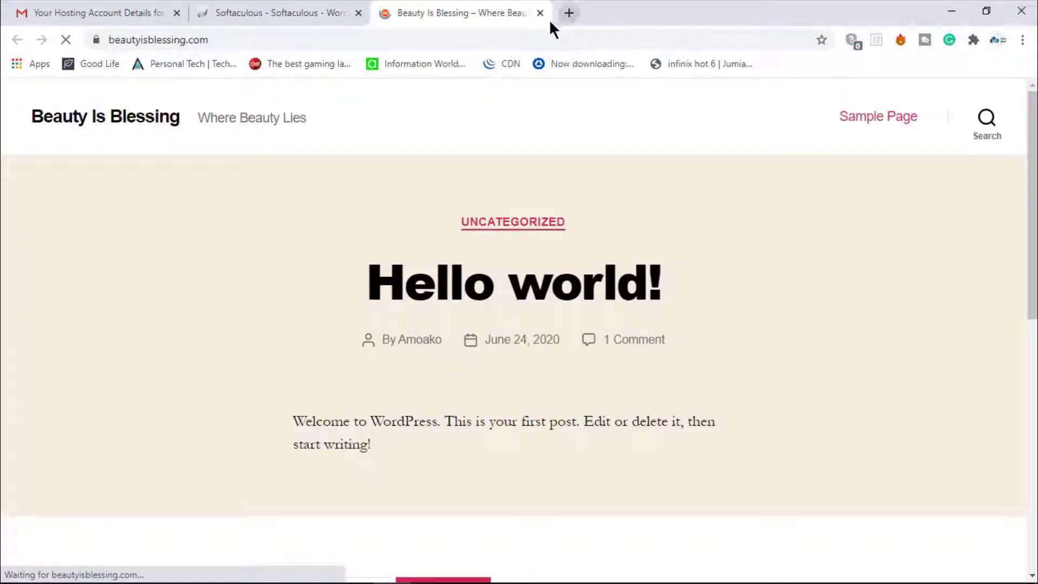
{"action": "left_click", "coordinate": [449, 40]}
{"action": "left_click", "coordinate": [448, 40]}
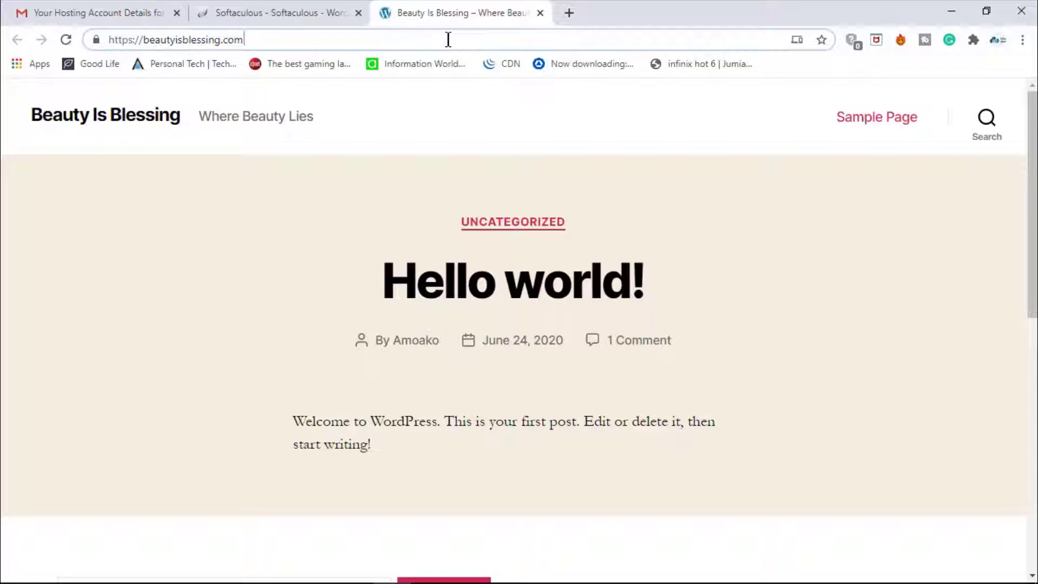
{"action": "type", "text": "/"}
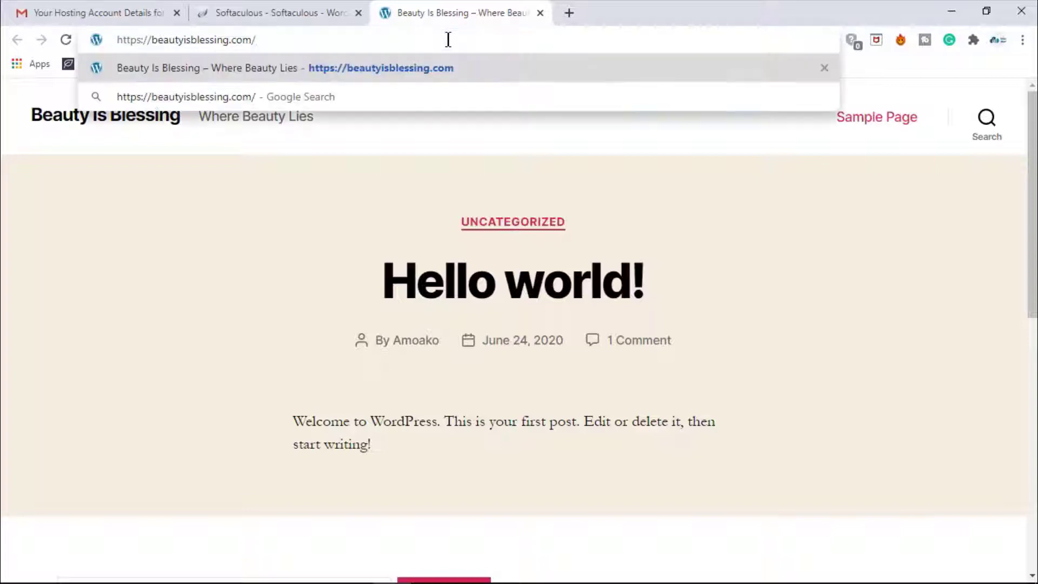
{"action": "type", "text": "wp-adm"}
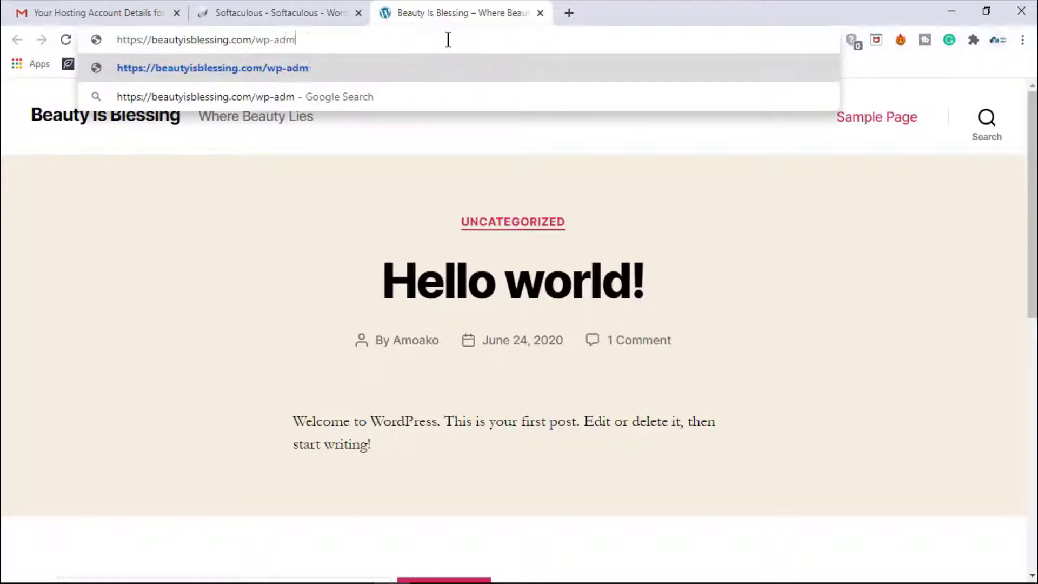
{"action": "type", "text": "in"}
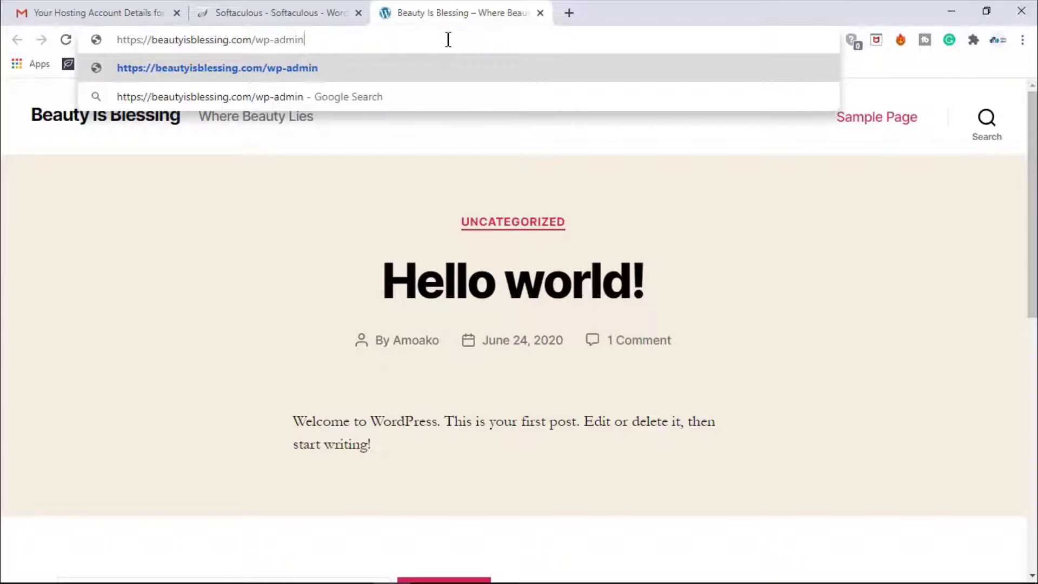
Sign in via the Administrative URL, then strip /wp-admin to reload the homepage logged in
{"action": "left_click", "coordinate": [315, 10]}
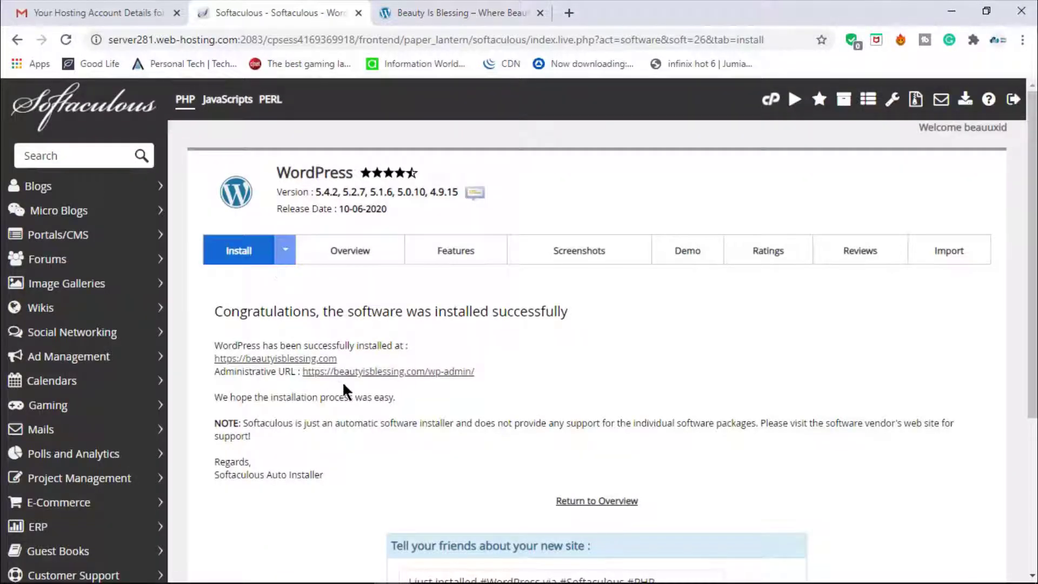
{"action": "left_click", "coordinate": [379, 372]}
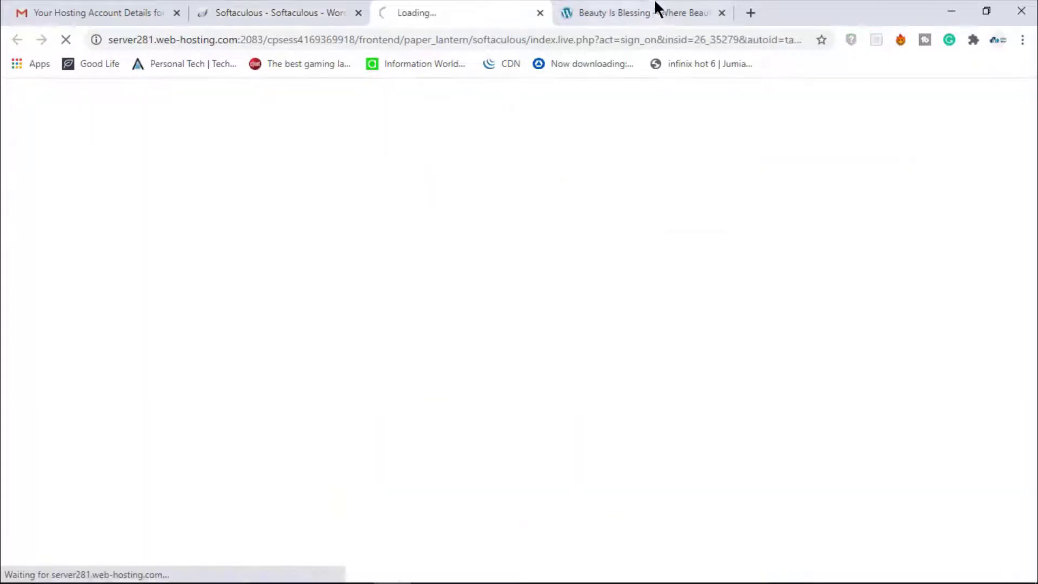
{"action": "left_click", "coordinate": [687, 13]}
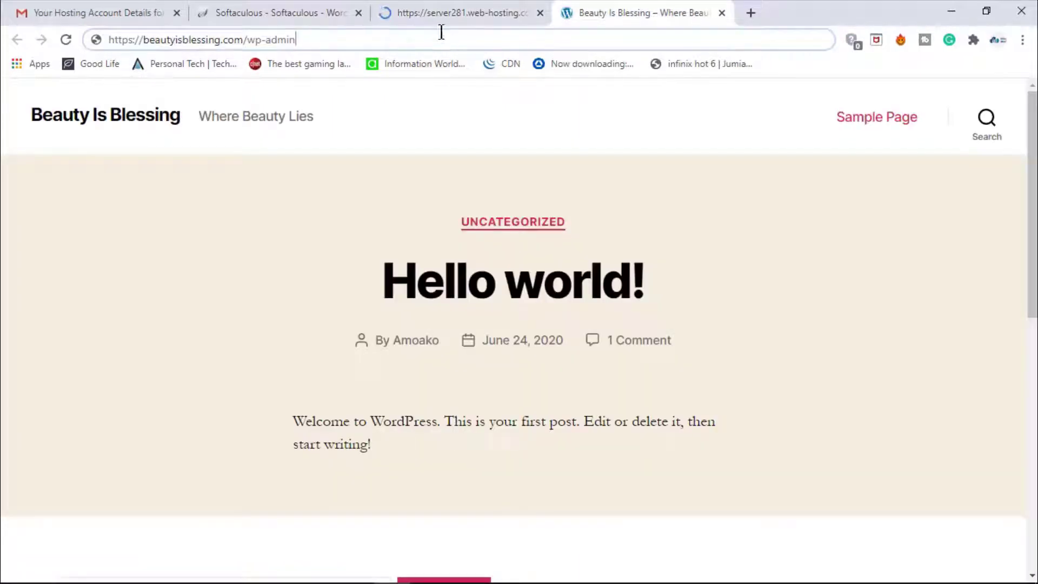
{"action": "left_click_drag", "start_coordinate": [296, 40], "coordinate": [244, 53]}
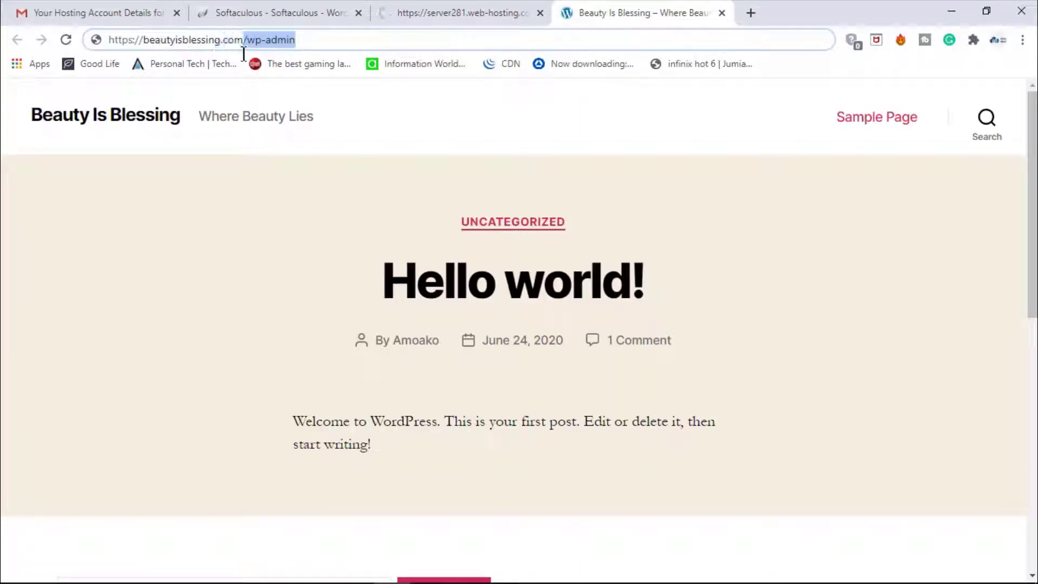
{"action": "key", "text": "BackSpace"}
{"action": "key", "text": "Return"}
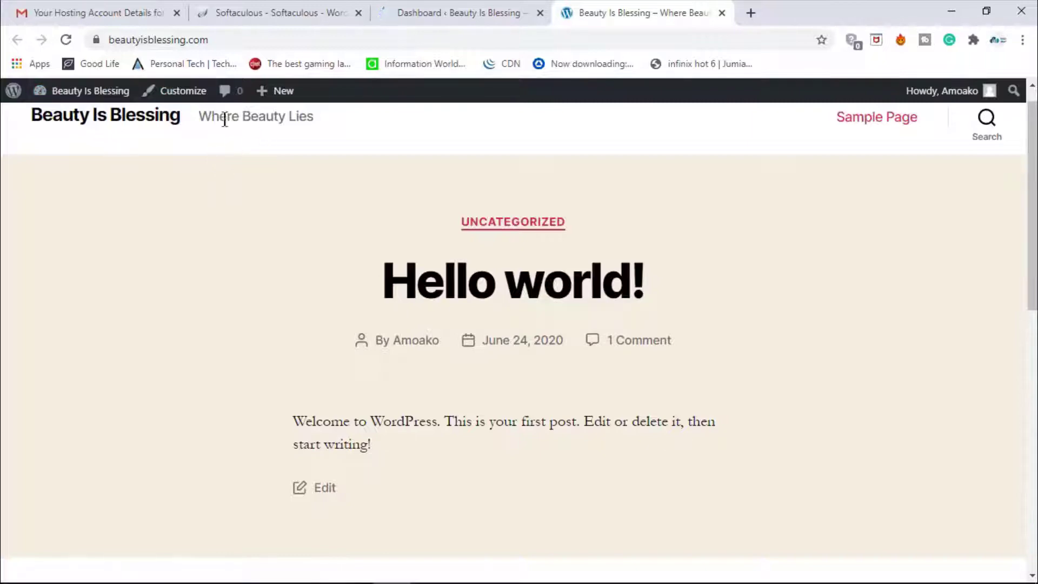
Open the Hello world! post, inspect its 2020/06/24/hello-world/ address, and return to the Dashboard
{"action": "left_click", "coordinate": [433, 13]}
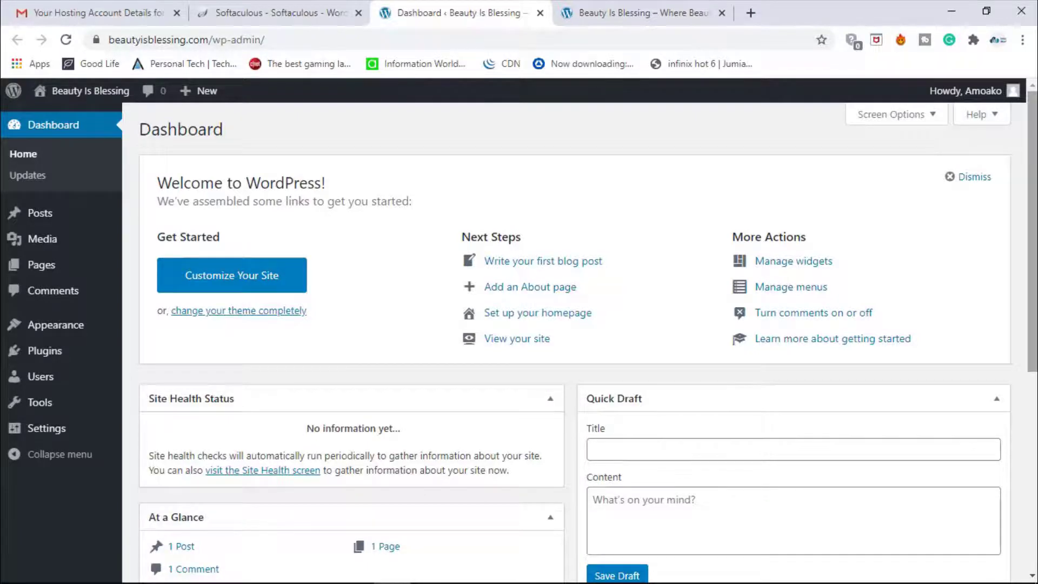
{"action": "scroll", "coordinate": [575, 341], "scroll_direction": "down", "scroll_amount": 8}
{"action": "scroll", "coordinate": [575, 341], "scroll_direction": "up", "scroll_amount": 8}
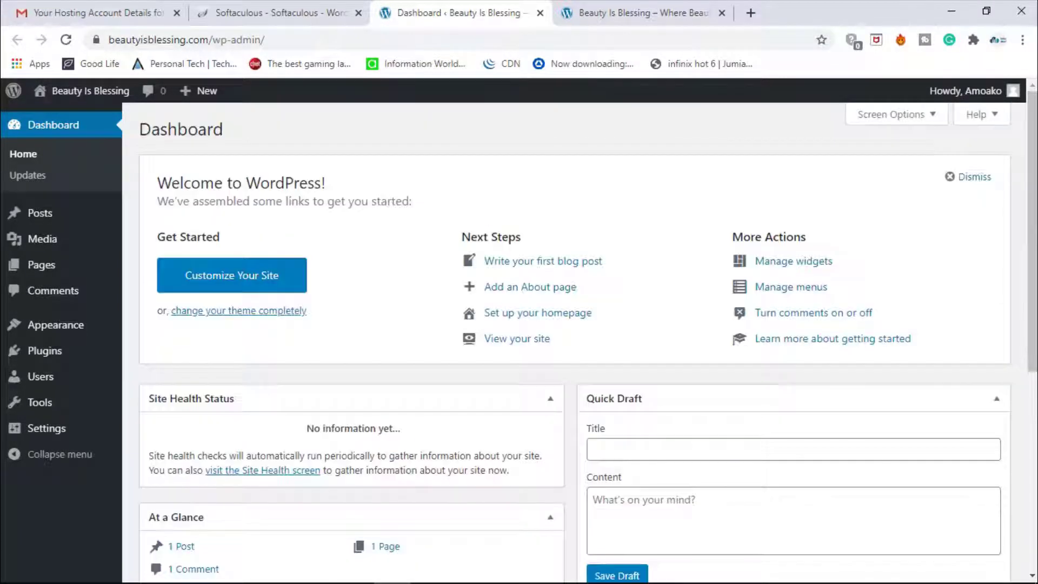
{"action": "left_click", "coordinate": [638, 1]}
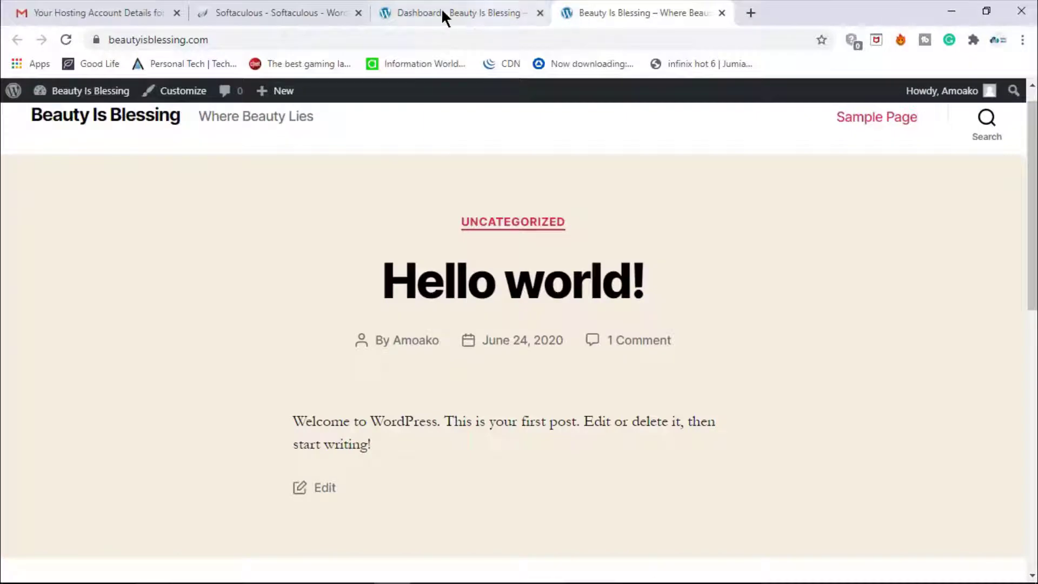
{"action": "left_click", "coordinate": [432, 40]}
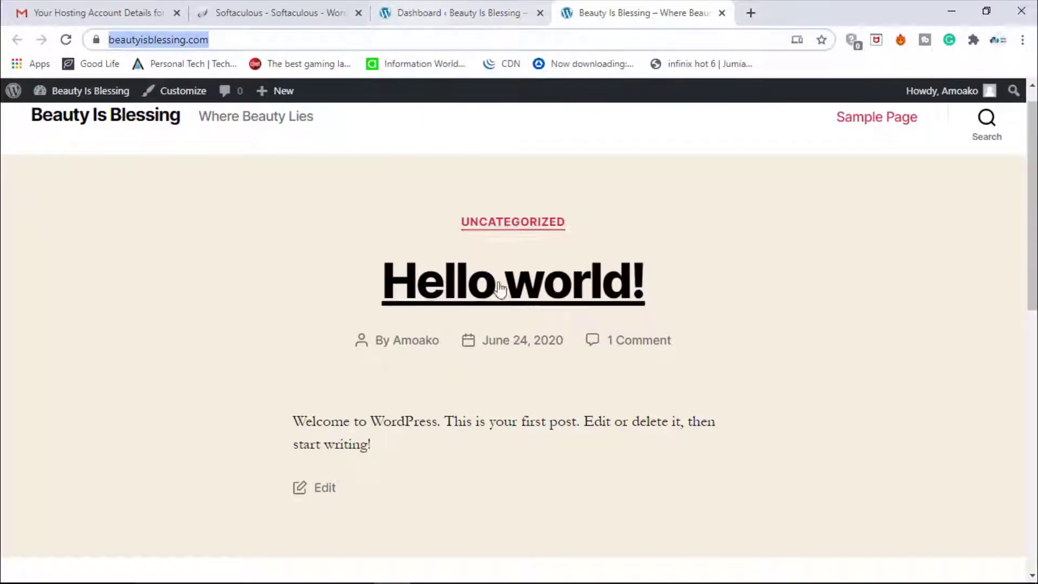
{"action": "left_click", "coordinate": [447, 298]}
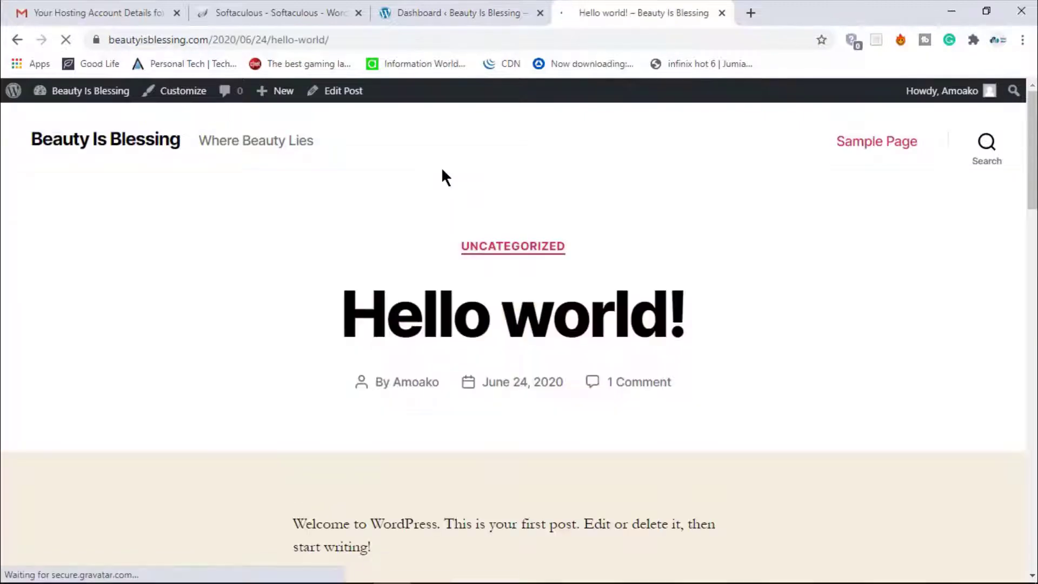
{"action": "left_click_drag", "start_coordinate": [213, 39], "coordinate": [399, 39]}
{"action": "left_click", "coordinate": [398, 40]}
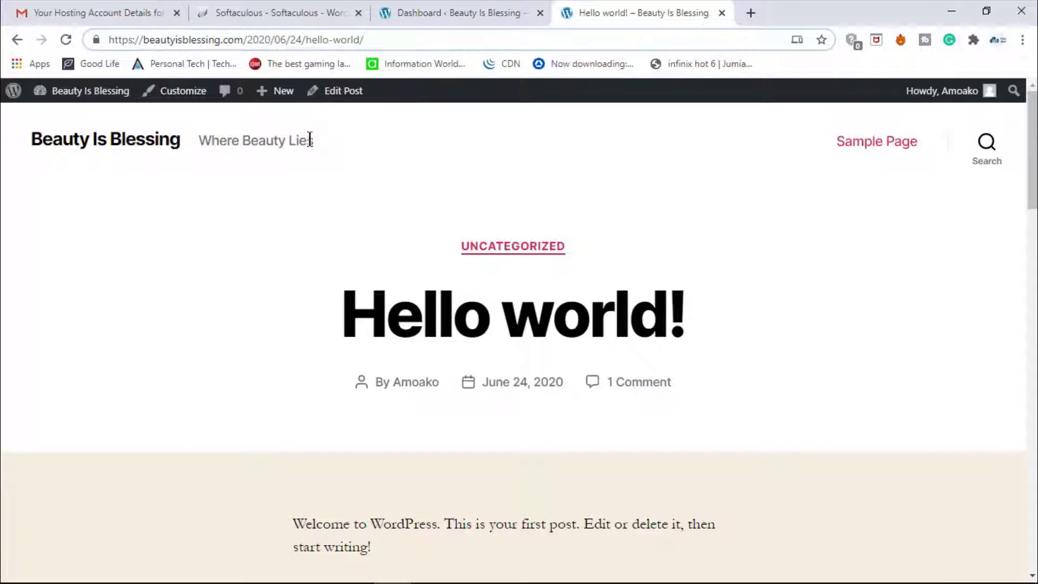
{"action": "left_click", "coordinate": [436, 24]}
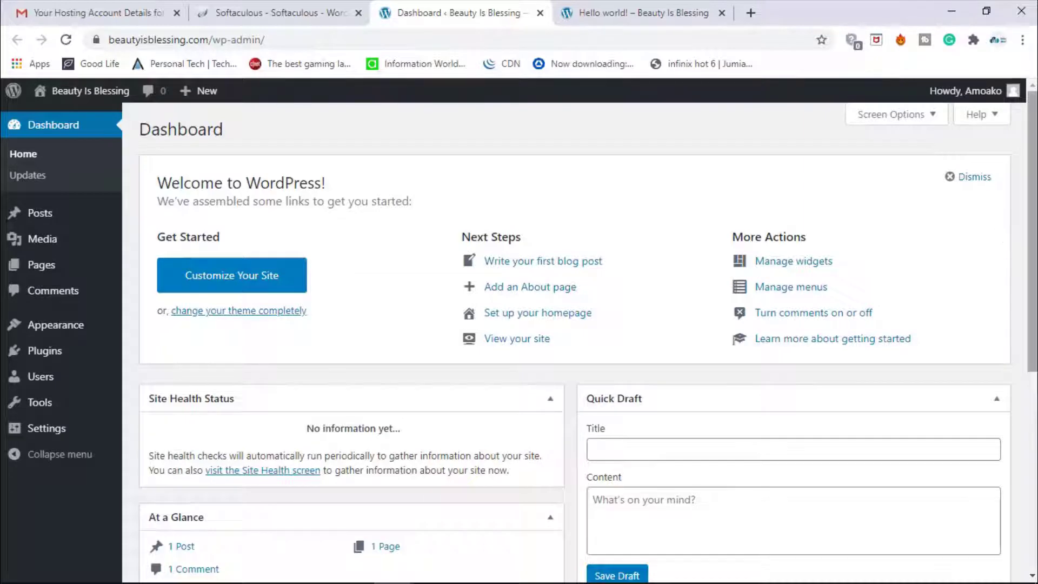
Open Settings > Permalinks, where posts currently use the Day and name structure
{"action": "left_click_drag", "start_coordinate": [1032, 238], "coordinate": [1033, 441]}
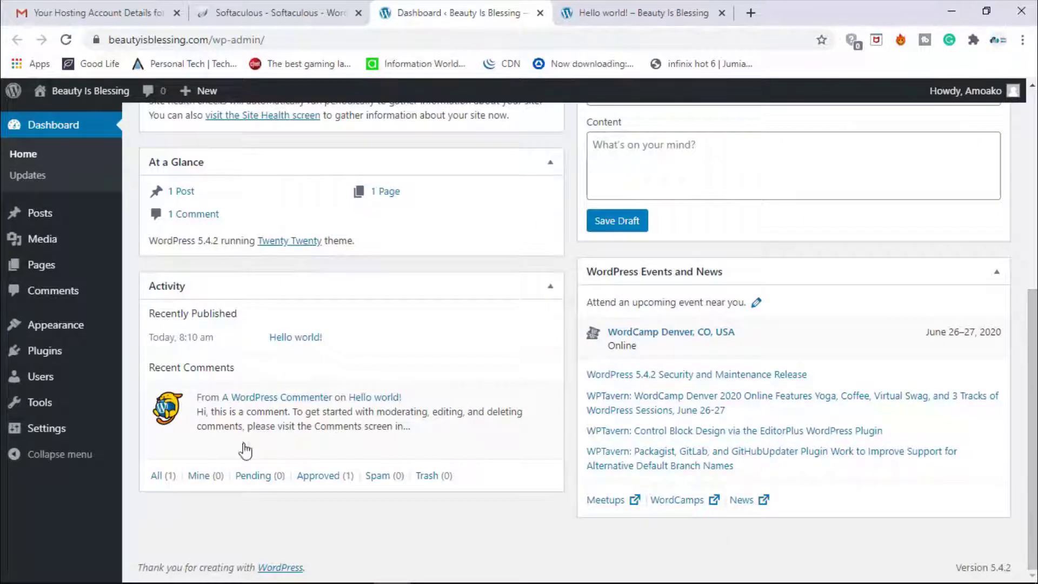
{"action": "mouse_move", "coordinate": [41, 430]}
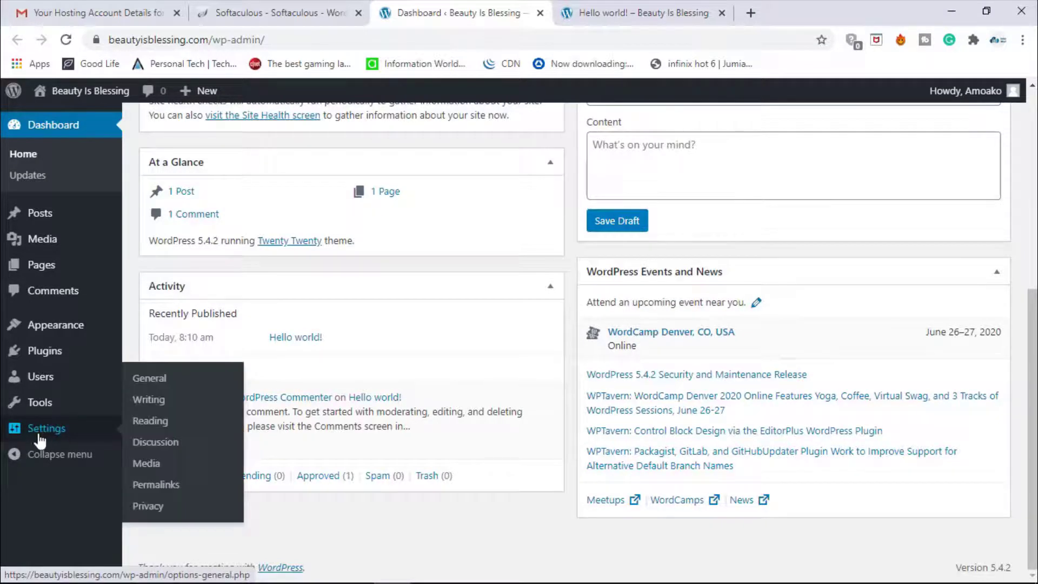
{"action": "left_click", "coordinate": [170, 494]}
Check the Hello world! post's date-based address, then return to Permalink Settings
{"action": "left_click", "coordinate": [610, 11]}
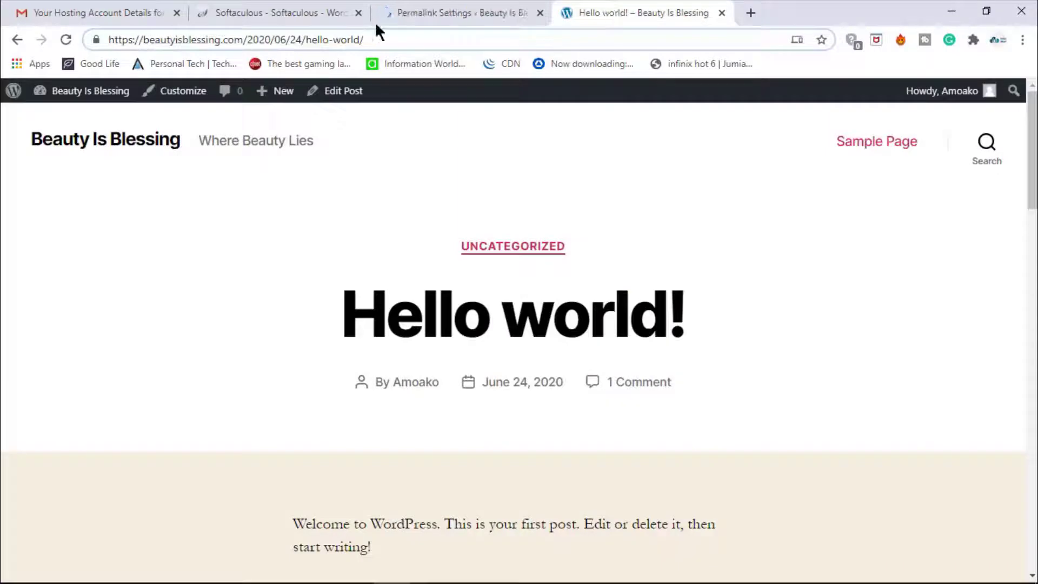
{"action": "left_click", "coordinate": [241, 41]}
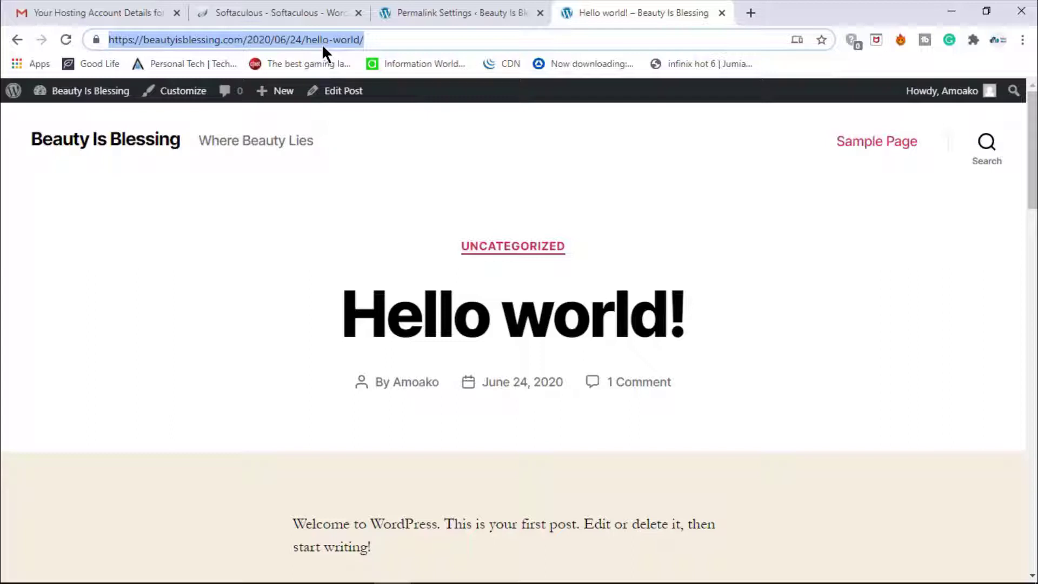
{"action": "left_click", "coordinate": [371, 39]}
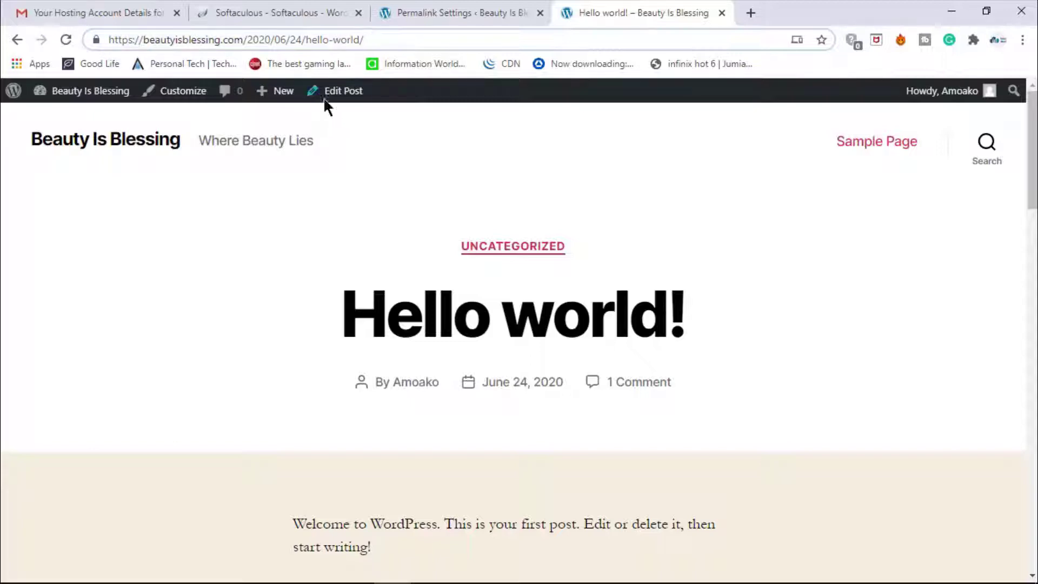
{"action": "left_click", "coordinate": [476, 12]}
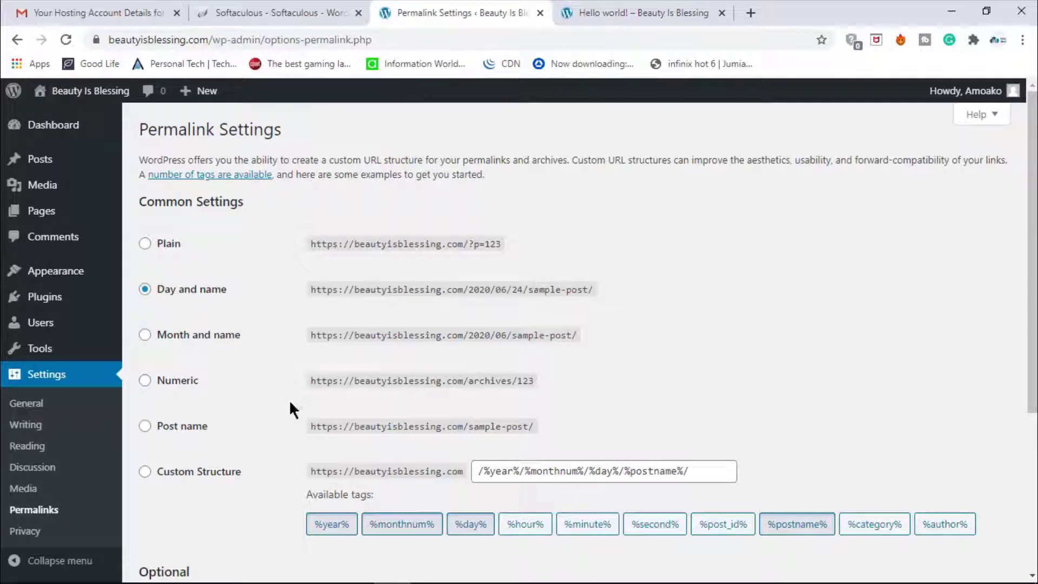
Replace the Custom Structure with /%category%/%postname%/ and save the permalink settings
{"action": "left_click", "coordinate": [144, 473]}
{"action": "left_click_drag", "start_coordinate": [695, 471], "coordinate": [548, 471]}
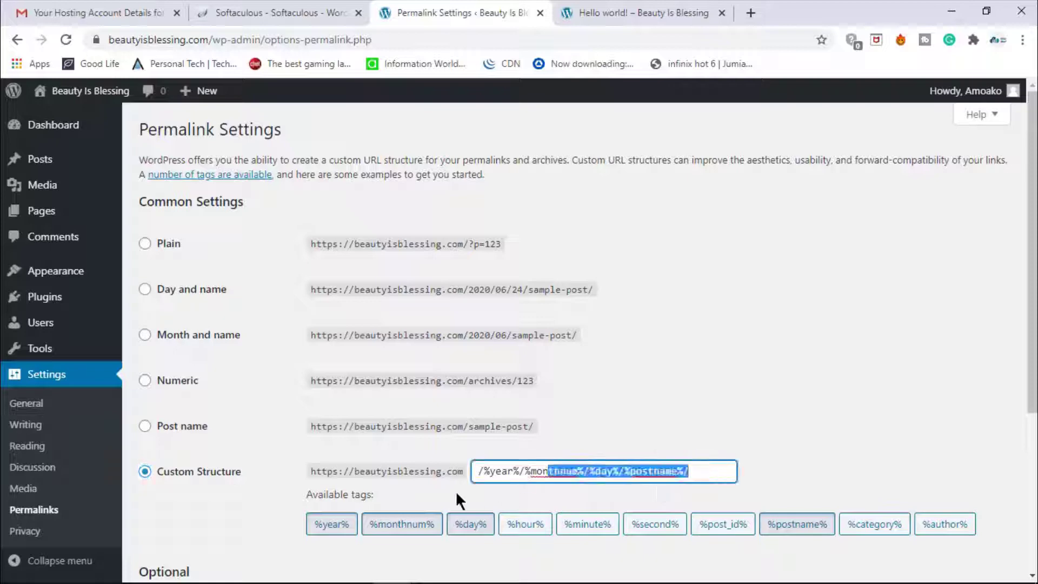
{"action": "left_click_drag", "start_coordinate": [456, 491], "coordinate": [410, 483]}
{"action": "key", "text": "BackSpace"}
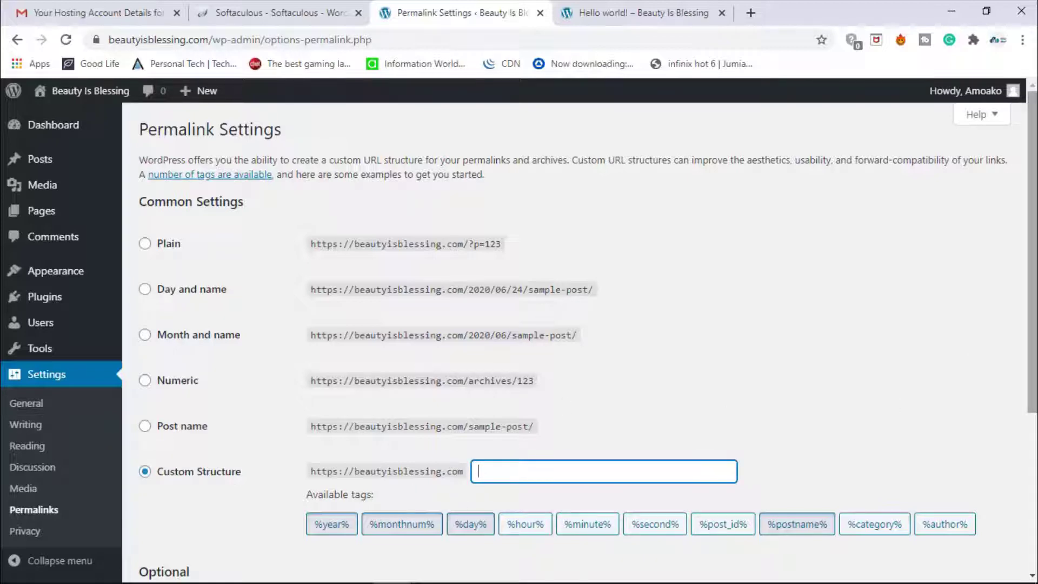
{"action": "scroll", "coordinate": [1036, 354], "scroll_direction": "down", "scroll_amount": 1}
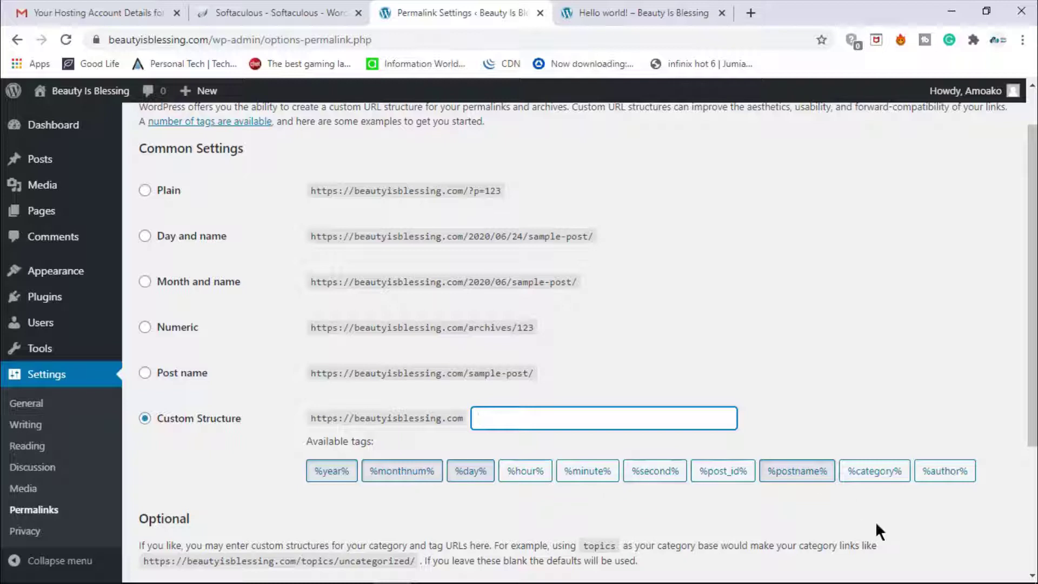
{"action": "left_click", "coordinate": [877, 478]}
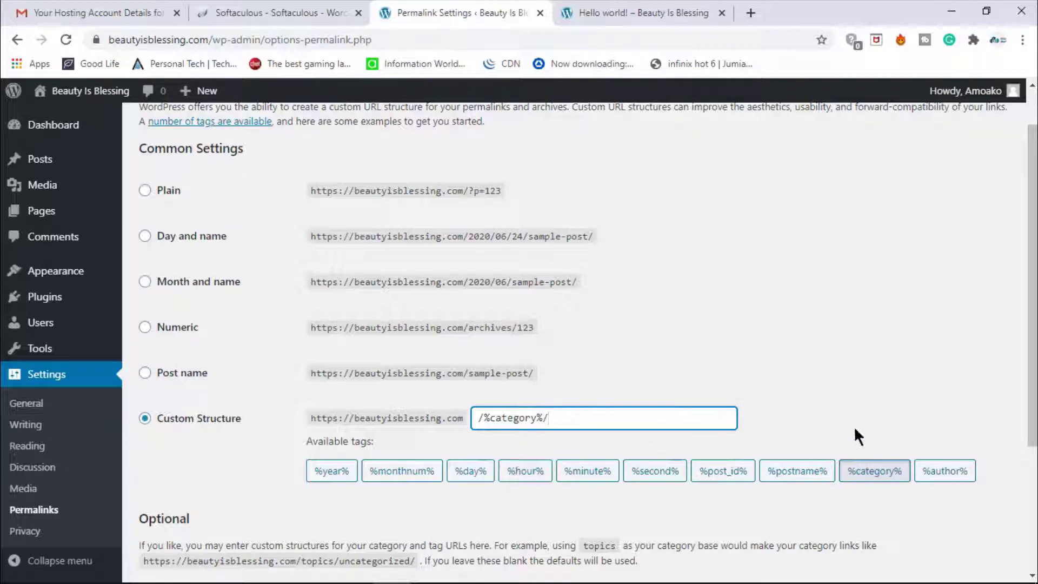
{"action": "left_click", "coordinate": [797, 471]}
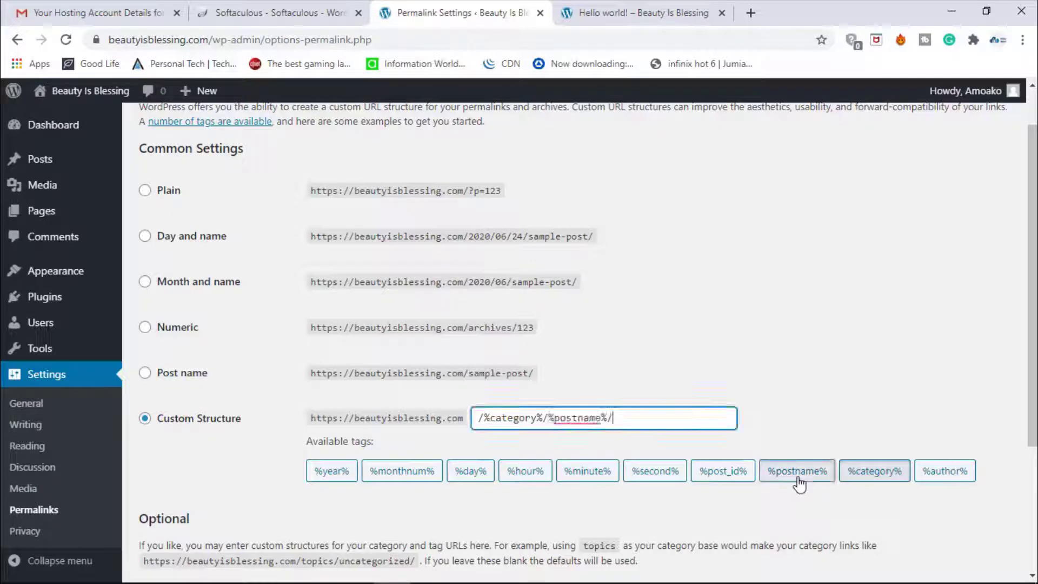
{"action": "scroll", "coordinate": [1033, 285], "scroll_direction": "down", "scroll_amount": 1}
{"action": "scroll", "coordinate": [1032, 325], "scroll_direction": "down", "scroll_amount": 3}
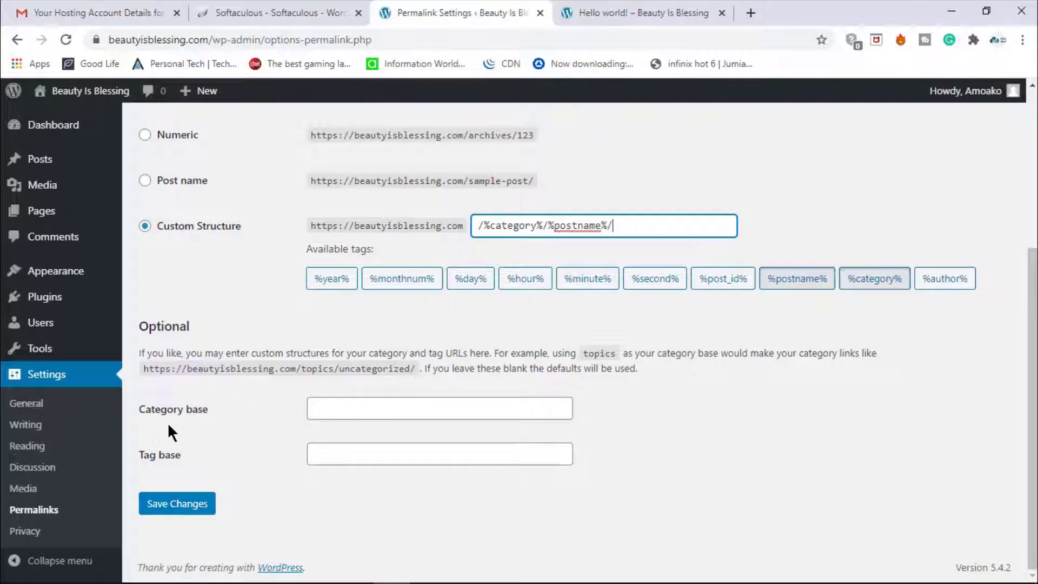
{"action": "left_click", "coordinate": [186, 514]}
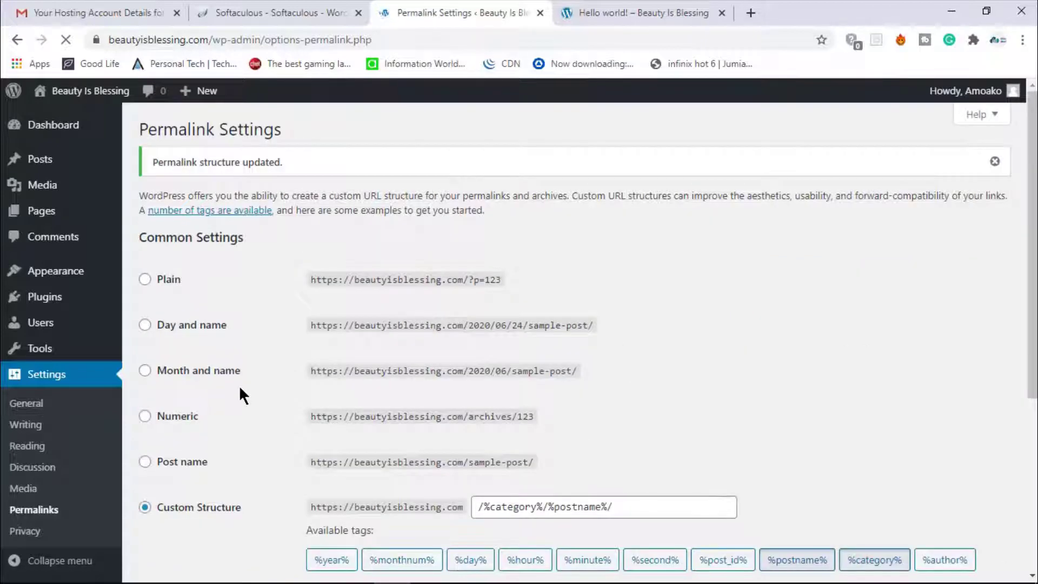
{"action": "mouse_move", "coordinate": [1029, 288]}
{"action": "left_mouse_down"}
{"action": "mouse_move", "coordinate": [1029, 459]}
{"action": "mouse_move", "coordinate": [1029, 287]}
{"action": "left_mouse_up"}
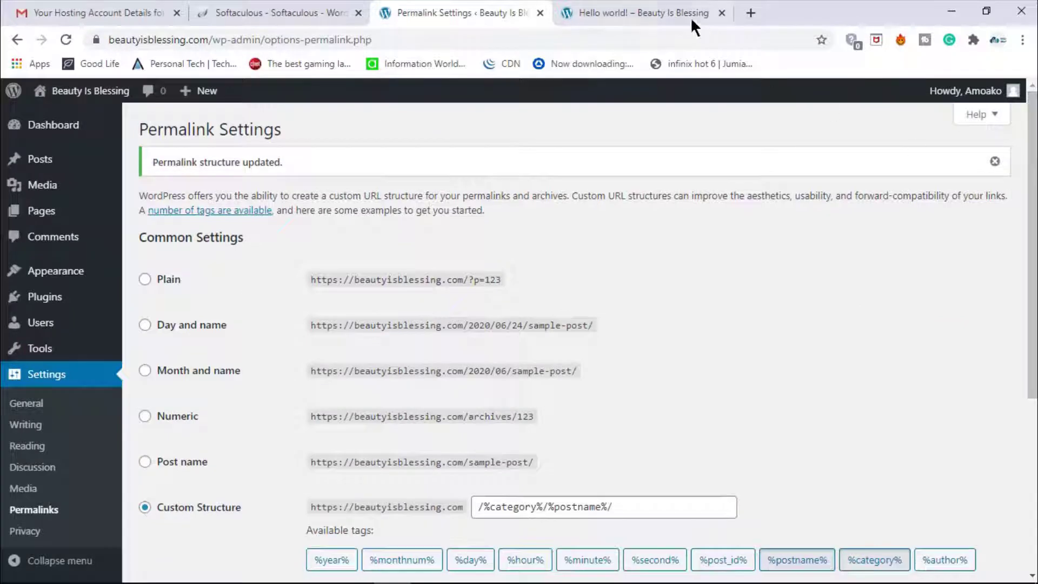
Reload the Hello world! post to verify its new /uncategorized/hello-world/ address, then return to Permalinks
{"action": "left_click", "coordinate": [666, 10]}
{"action": "key", "text": "F5"}
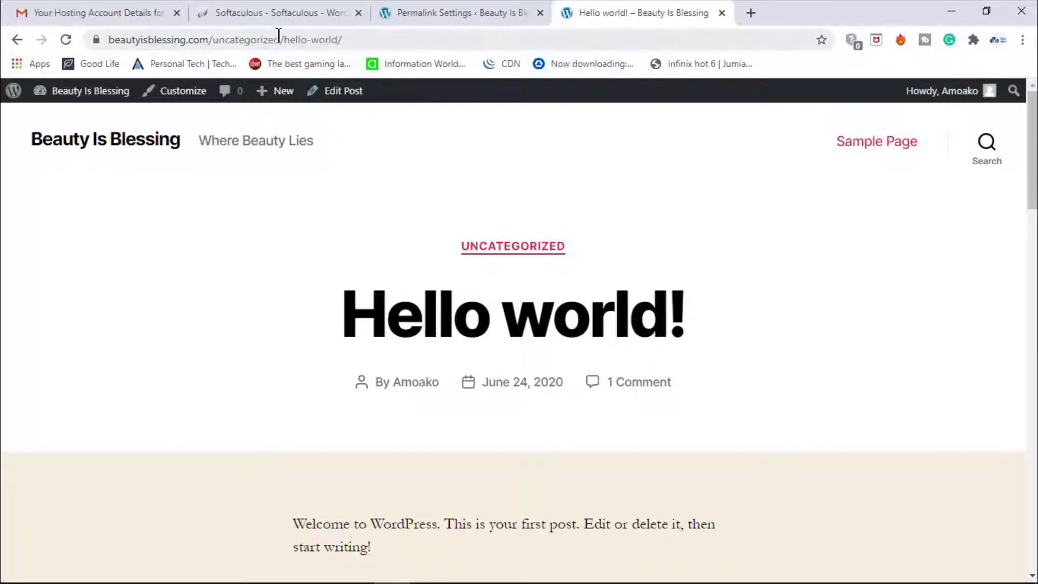
{"action": "left_click_drag", "start_coordinate": [279, 40], "coordinate": [211, 40]}
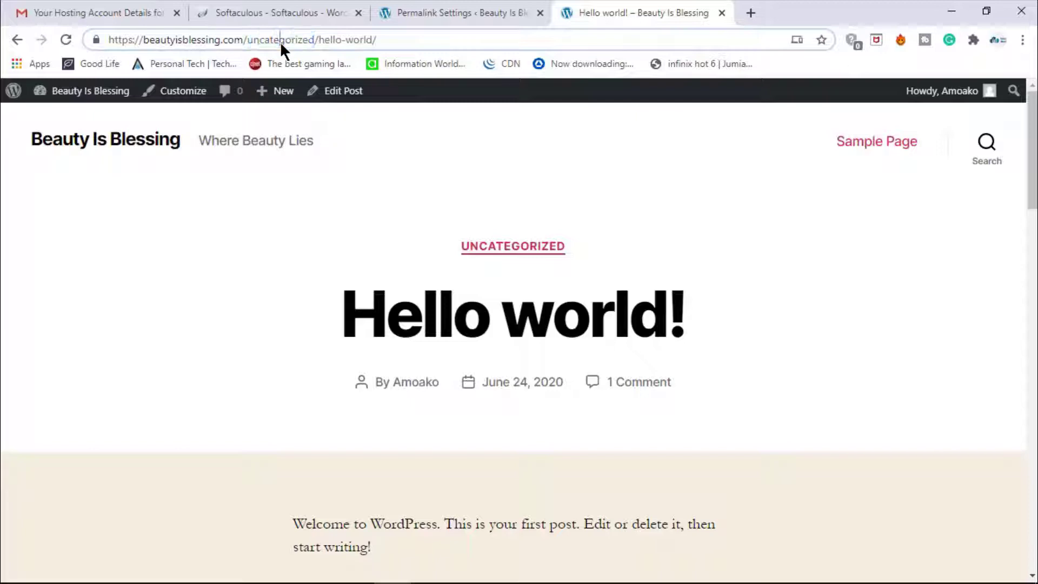
{"action": "left_click", "coordinate": [437, 10]}
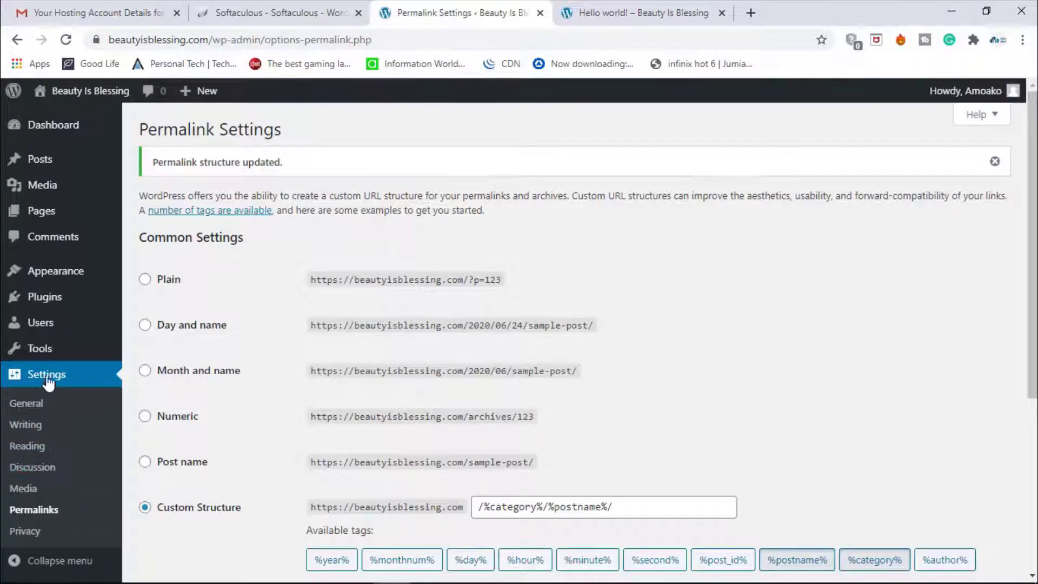
Review the site title Beauty Is Blessing in General Settings against the live post, then bring up Notepad++
{"action": "left_click", "coordinate": [38, 412]}
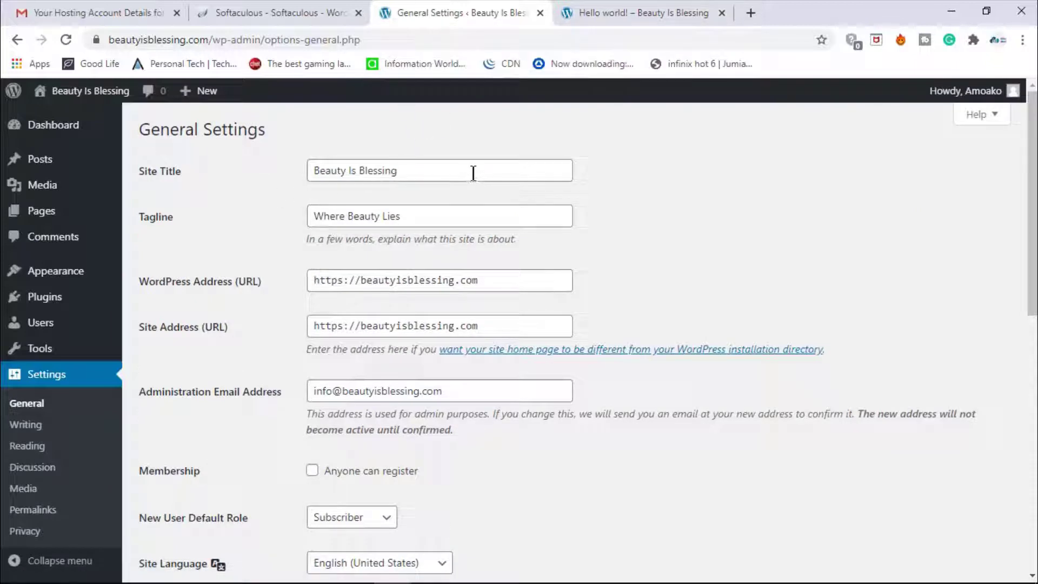
{"action": "left_click_drag", "start_coordinate": [473, 173], "coordinate": [288, 212]}
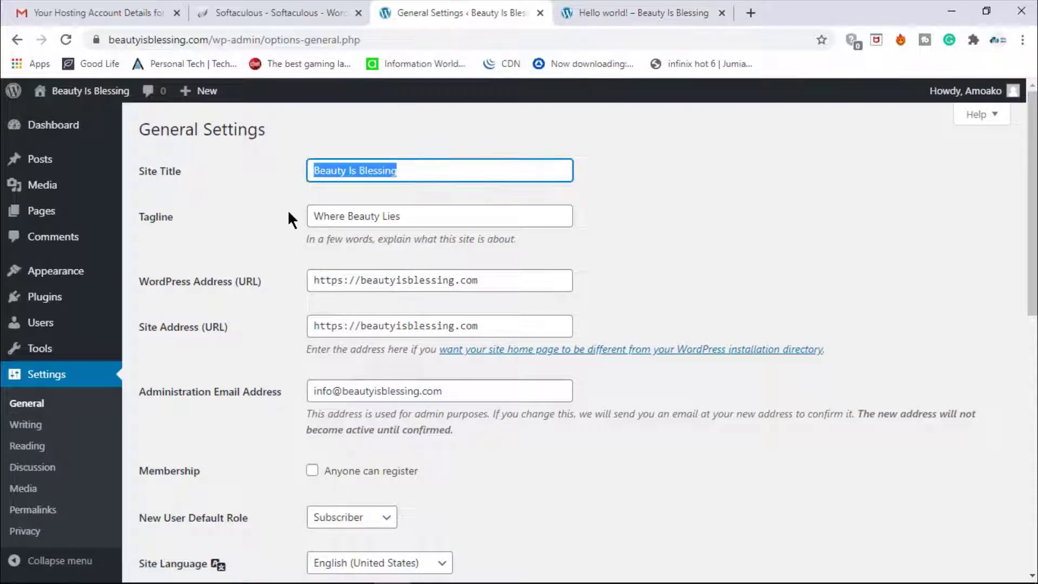
{"action": "left_click", "coordinate": [534, 166]}
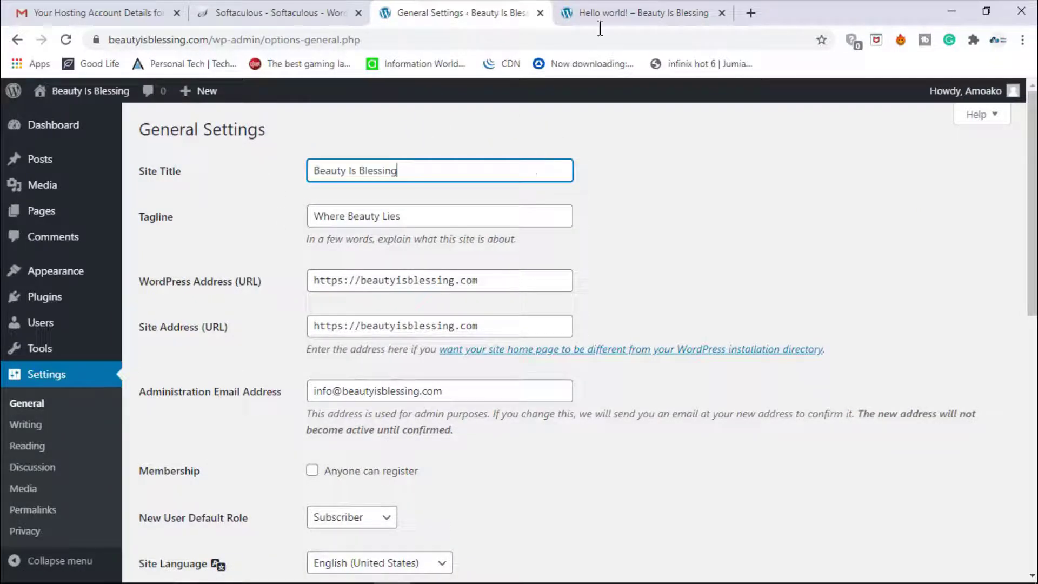
{"action": "left_click", "coordinate": [633, 9]}
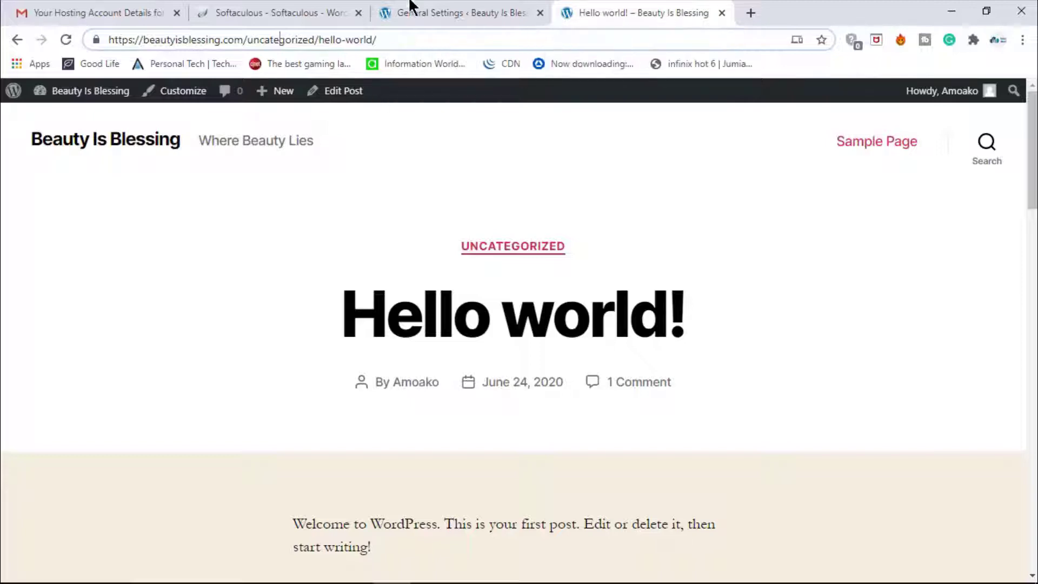
{"action": "left_click", "coordinate": [318, 576]}
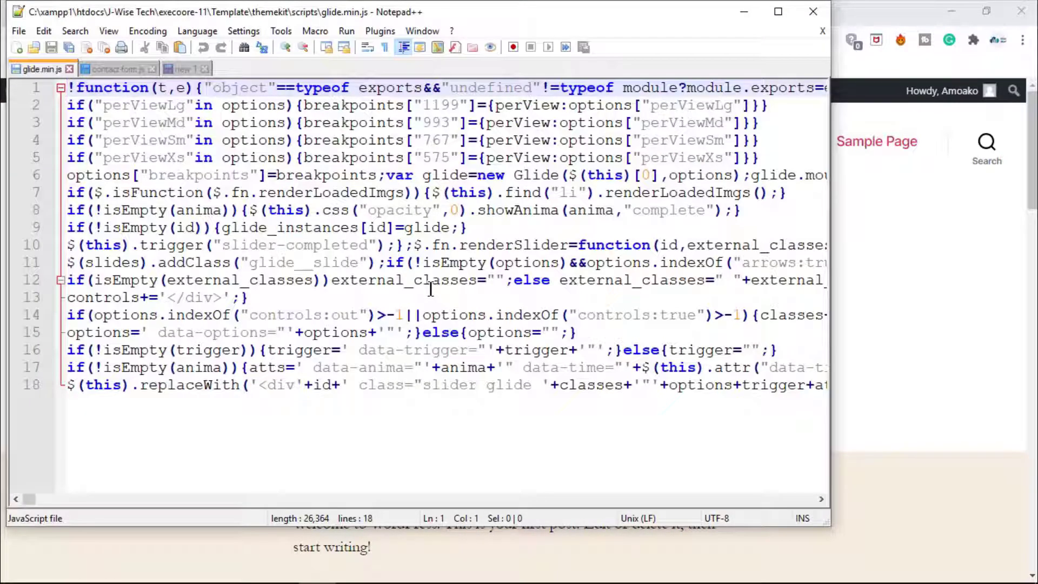
Maximise Notepad++ and clear all scratch notes from the new 1 document
{"action": "left_click", "coordinate": [779, 12]}
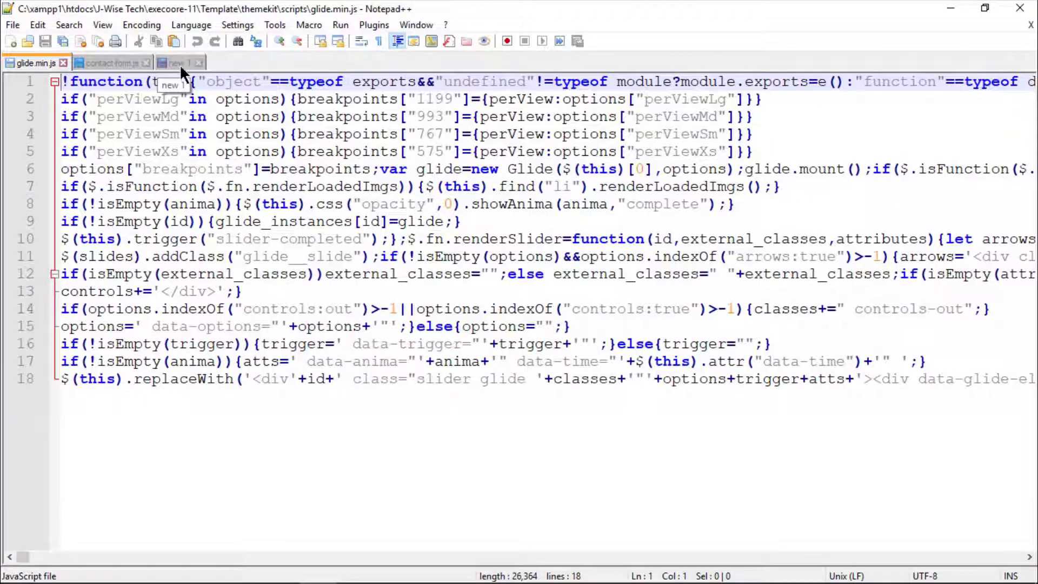
{"action": "left_click", "coordinate": [173, 63]}
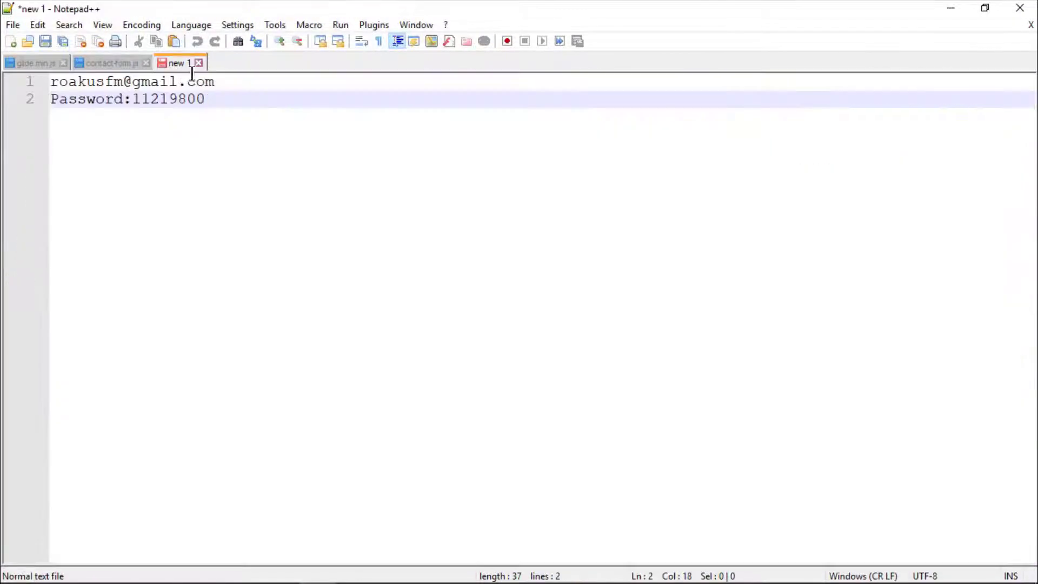
{"action": "key", "text": "ctrl+a"}
{"action": "key", "text": "Delete"}
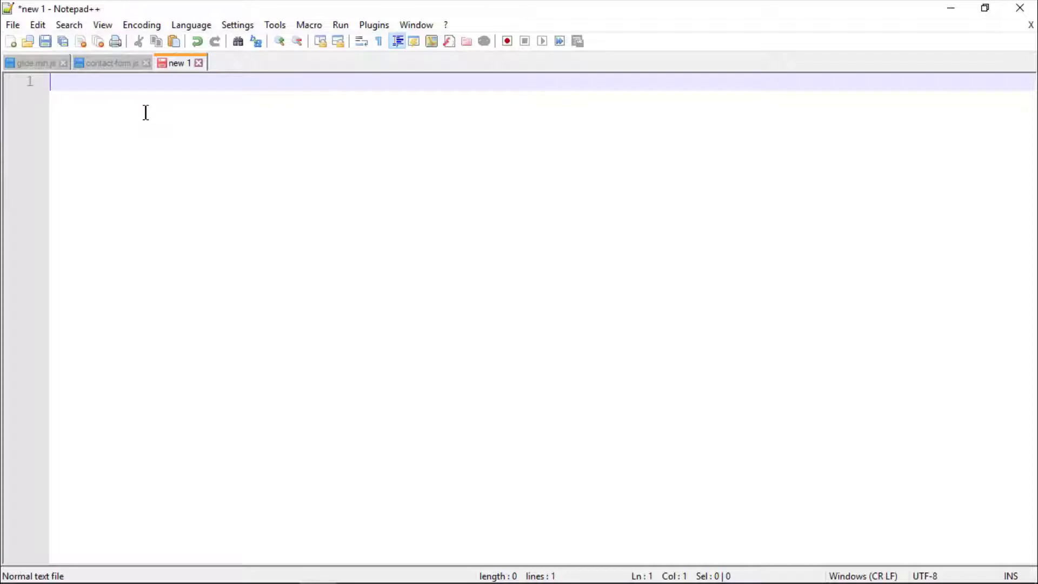
Write a new HTML page titled My Website with heading WordPress Tutorial For Beginners
{"action": "key", "text": "ctrl+n"}
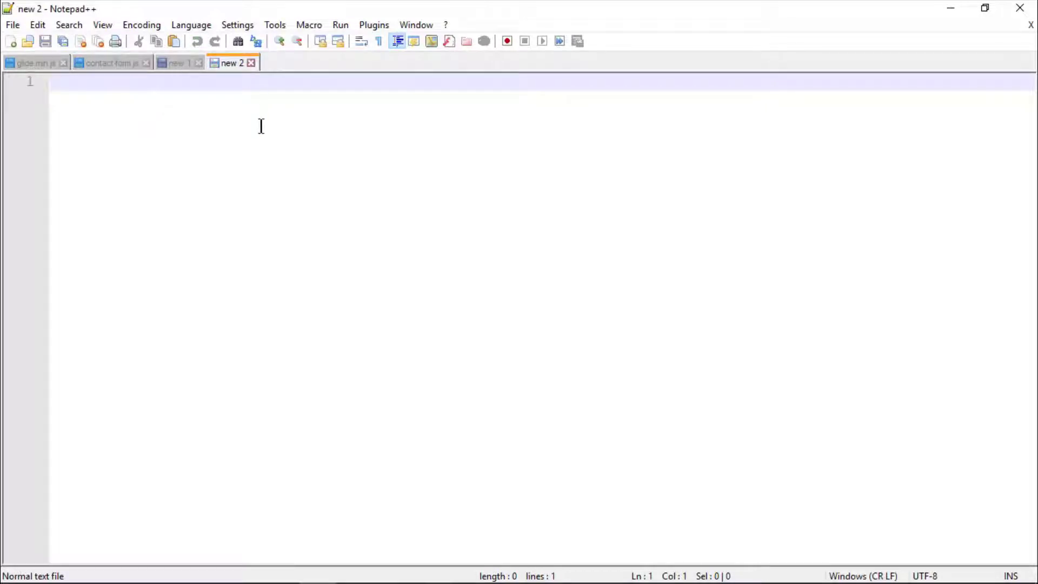
{"action": "type", "text": "<!"}
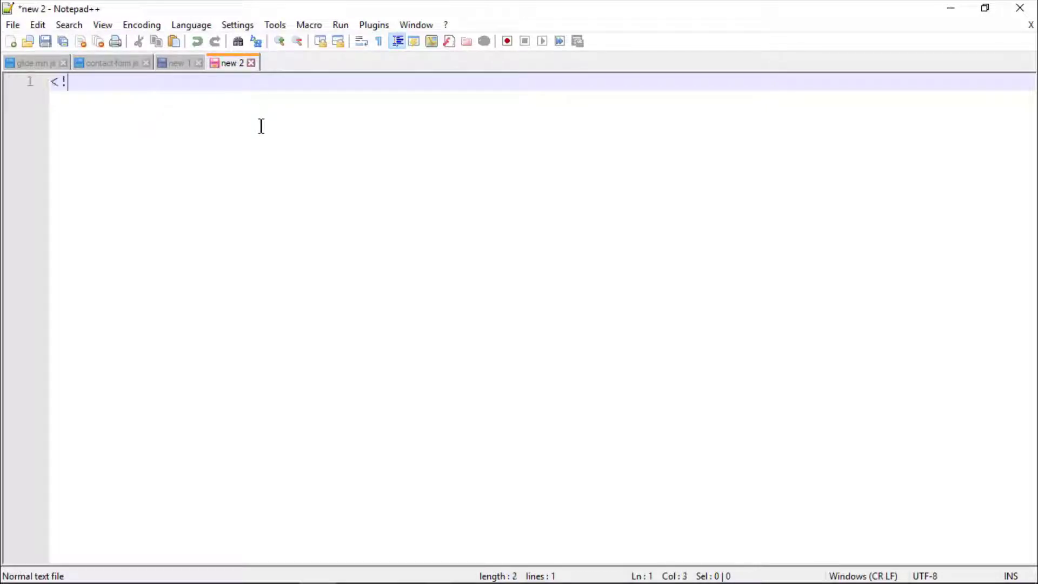
{"action": "type", "text": "doctype html>"}
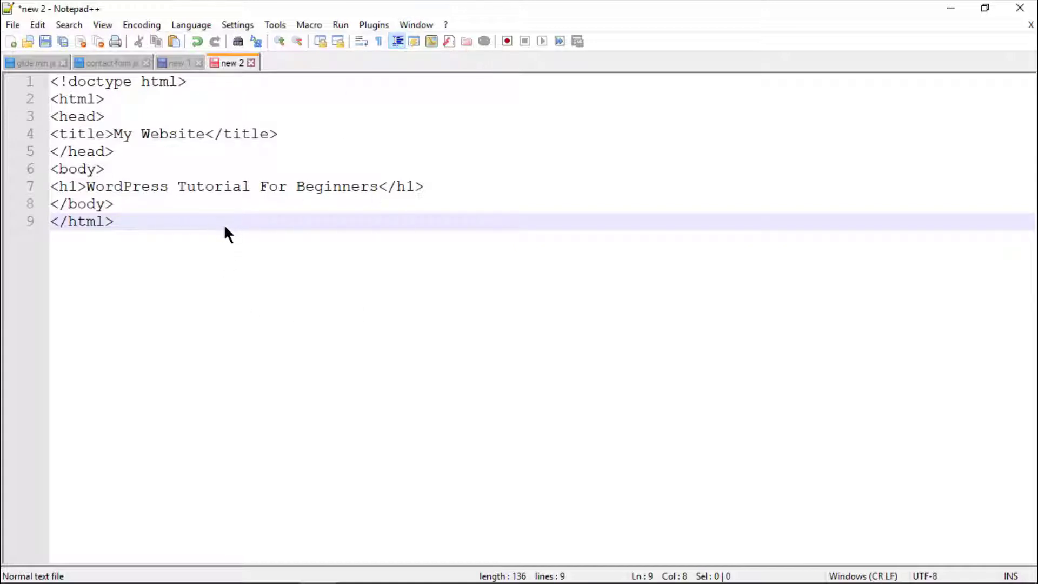
{"action": "left_click", "coordinate": [63, 43]}
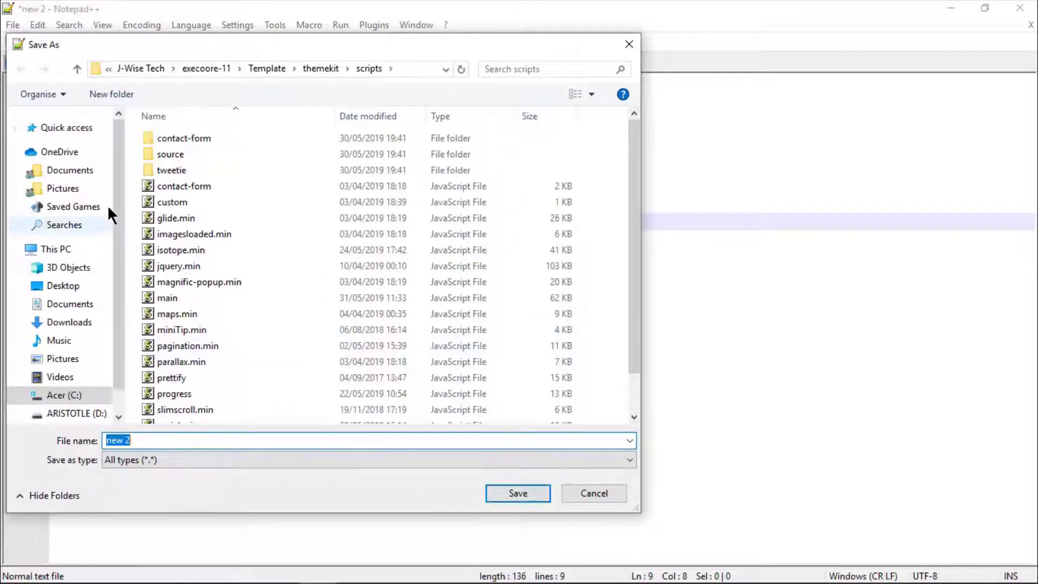
Save the HTML page to the Desktop as index.html
{"action": "left_click", "coordinate": [64, 285]}
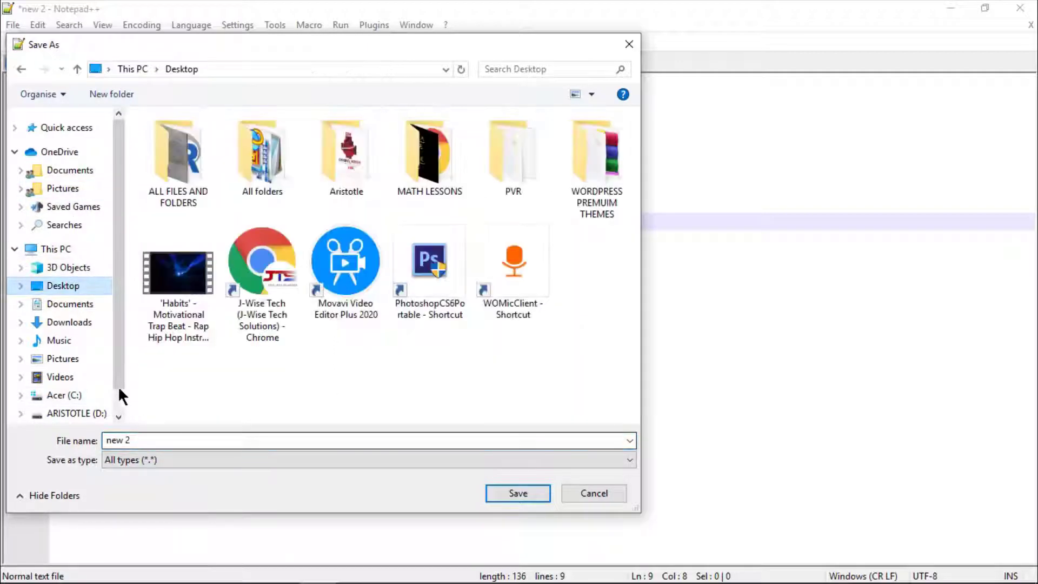
{"action": "left_click_drag", "start_coordinate": [153, 439], "coordinate": [99, 439]}
{"action": "type", "text": "ind"}
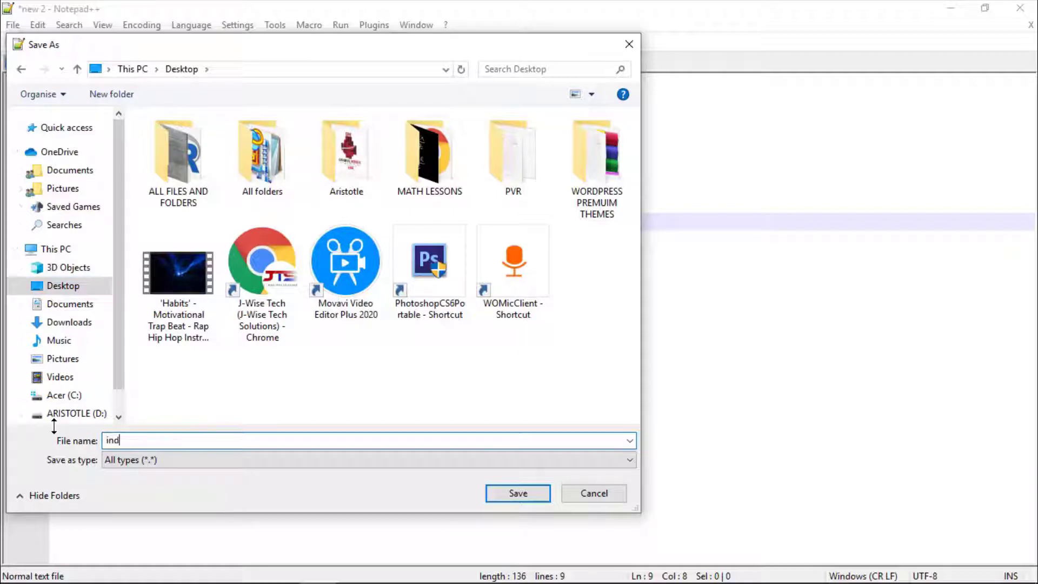
{"action": "type", "text": "ex.html"}
{"action": "key", "text": "Return"}
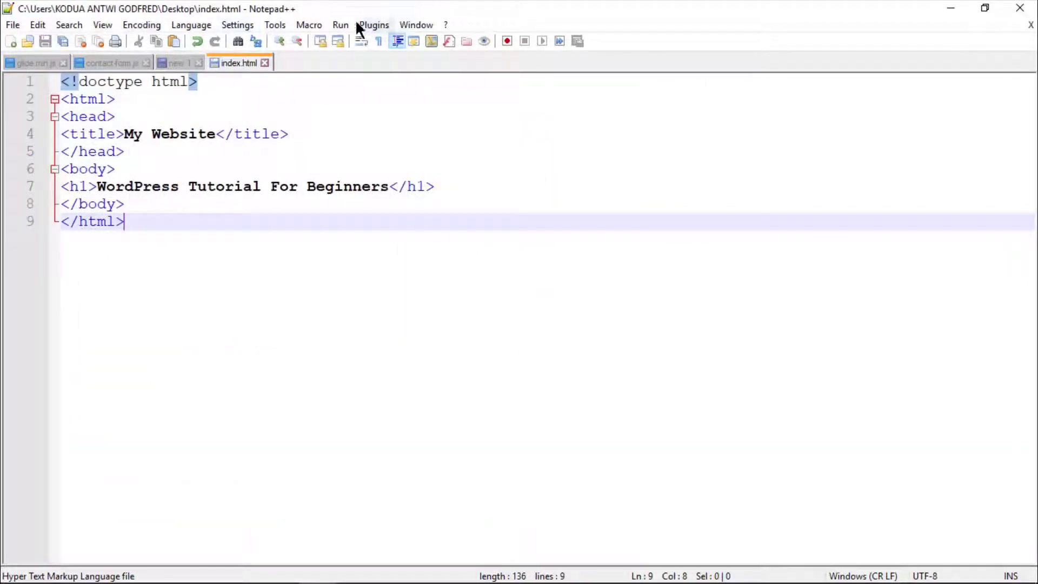
Open and close the Run menu, then minimise Notepad++
{"action": "left_click", "coordinate": [340, 25]}
{"action": "left_click", "coordinate": [622, 348]}
{"action": "left_click", "coordinate": [951, 10]}
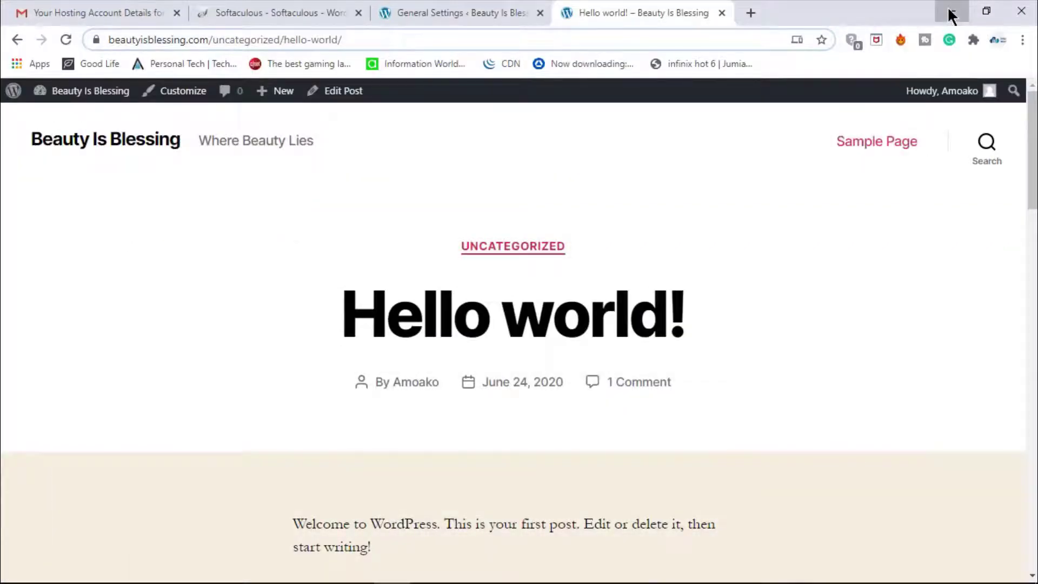
Open the Desktop index.html in Chrome and compare its My Website tab with the source <title>
{"action": "left_click", "coordinate": [951, 10]}
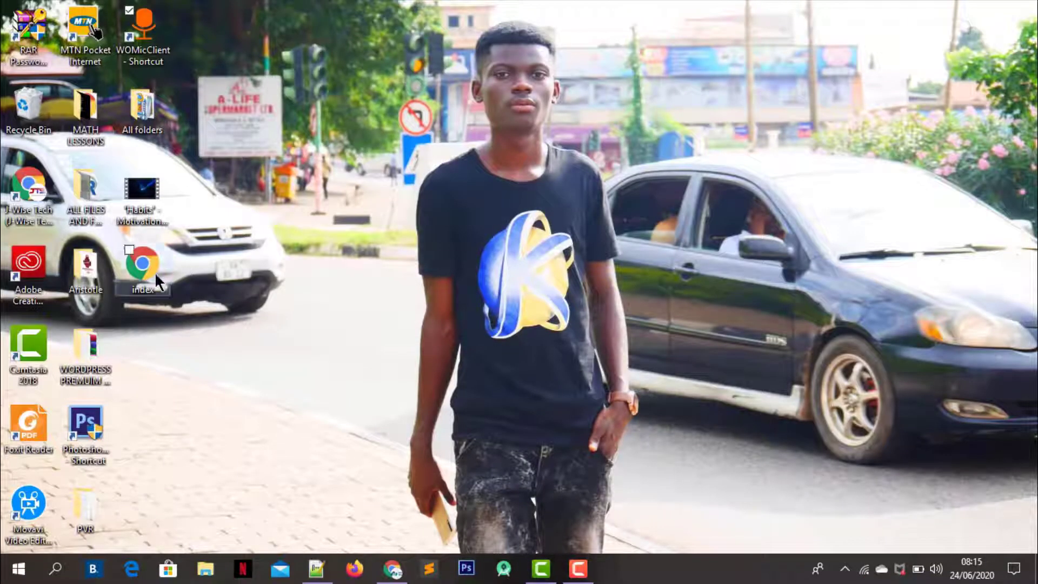
{"action": "double_click", "coordinate": [142, 265]}
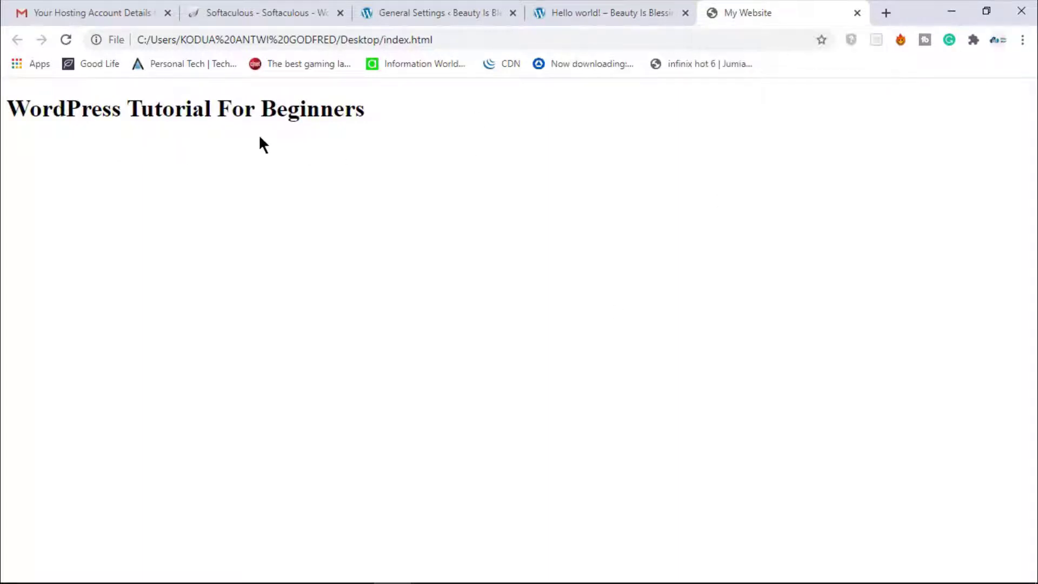
{"action": "mouse_move", "coordinate": [557, 576]}
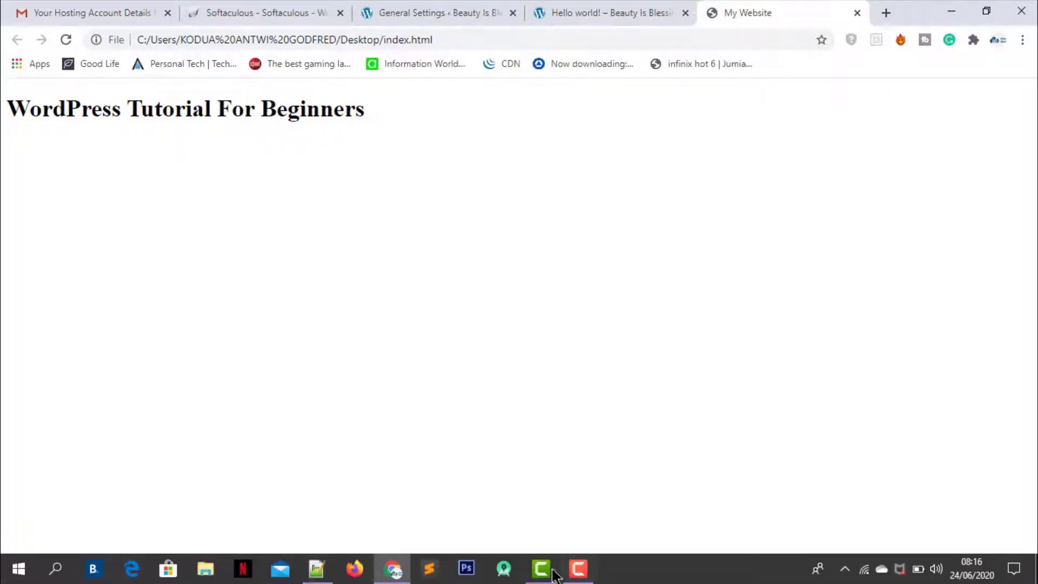
{"action": "left_click", "coordinate": [317, 570]}
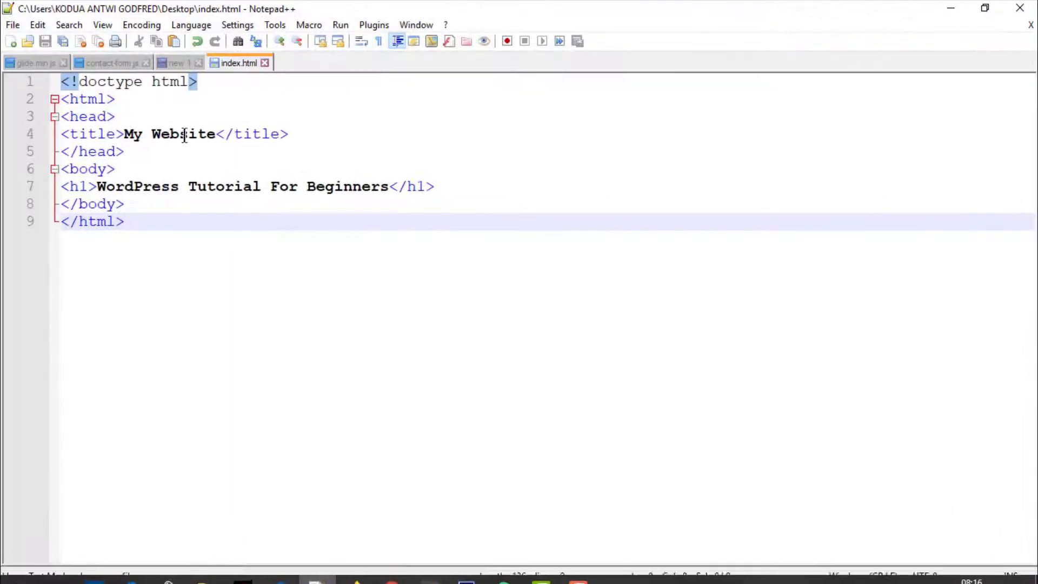
{"action": "left_click_drag", "start_coordinate": [124, 132], "coordinate": [206, 135]}
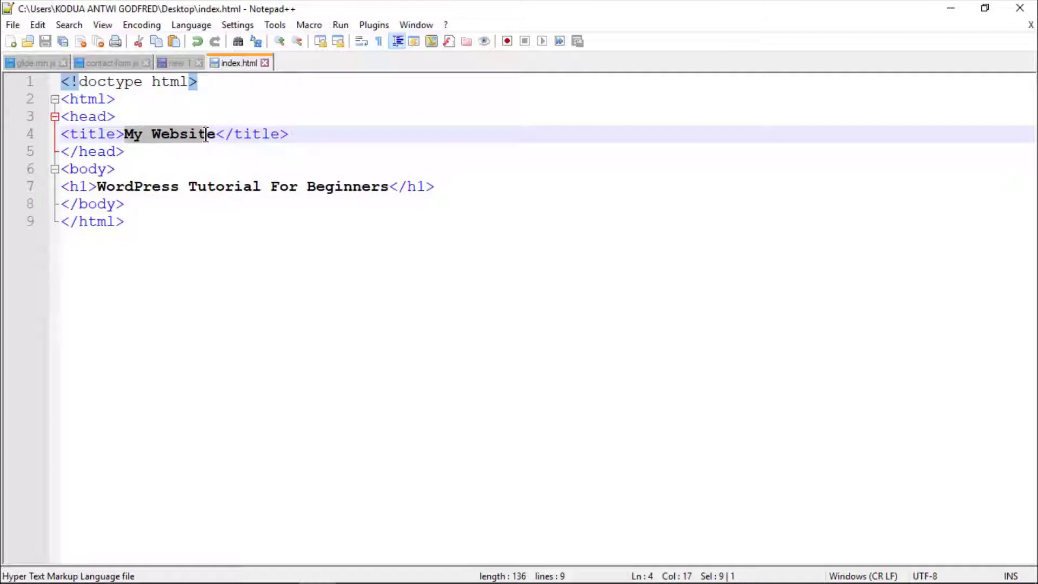
{"action": "left_click", "coordinate": [941, 8]}
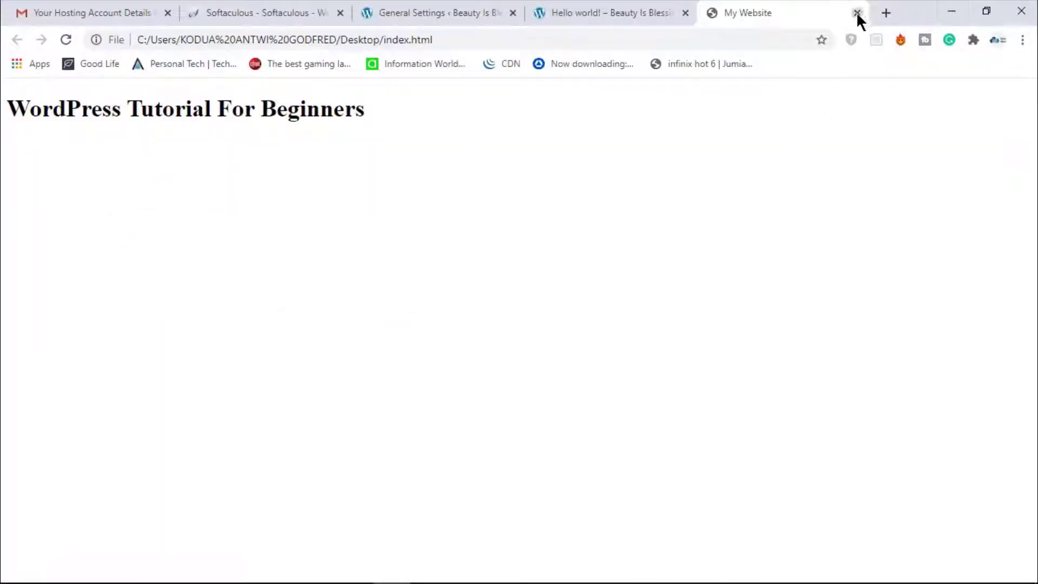
{"action": "left_click", "coordinate": [857, 12]}
Compare the tagline Where Beauty Lies in General Settings with the live post
{"action": "left_click", "coordinate": [481, 15]}
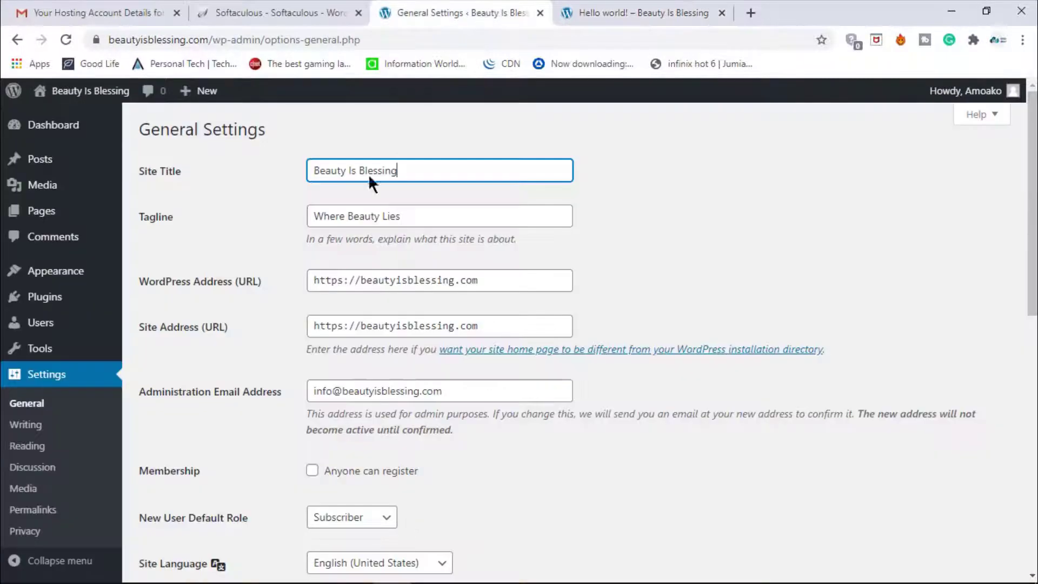
{"action": "left_click", "coordinate": [425, 214]}
{"action": "left_click", "coordinate": [621, 13]}
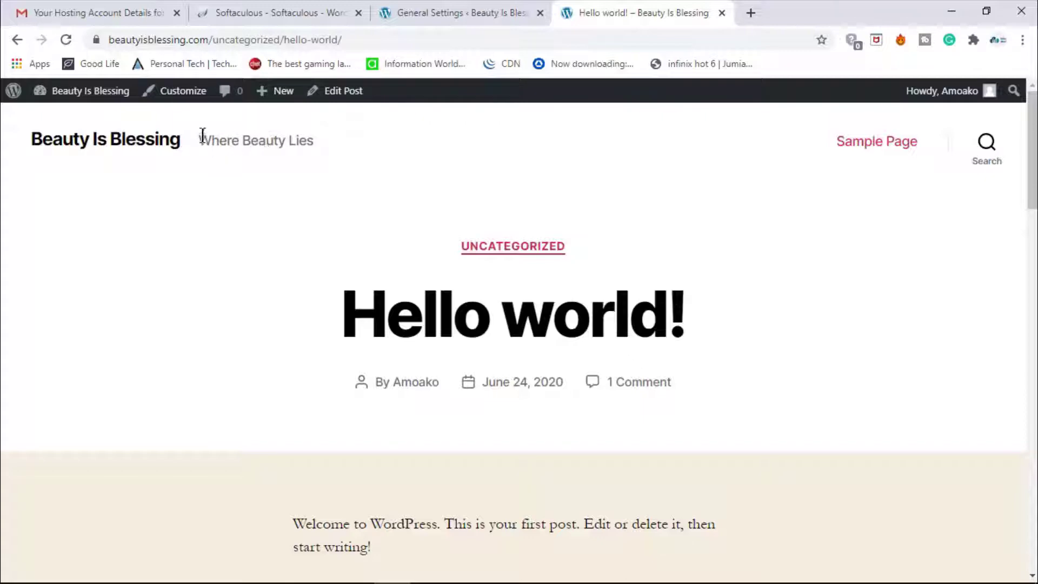
{"action": "left_click_drag", "start_coordinate": [203, 136], "coordinate": [327, 144]}
{"action": "left_click", "coordinate": [336, 144]}
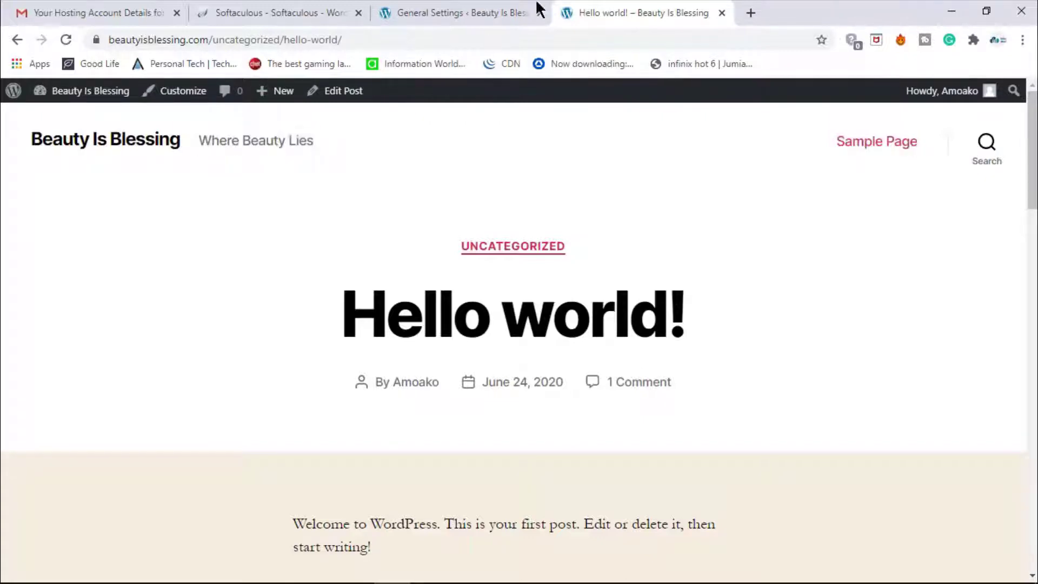
{"action": "left_click", "coordinate": [490, 11]}
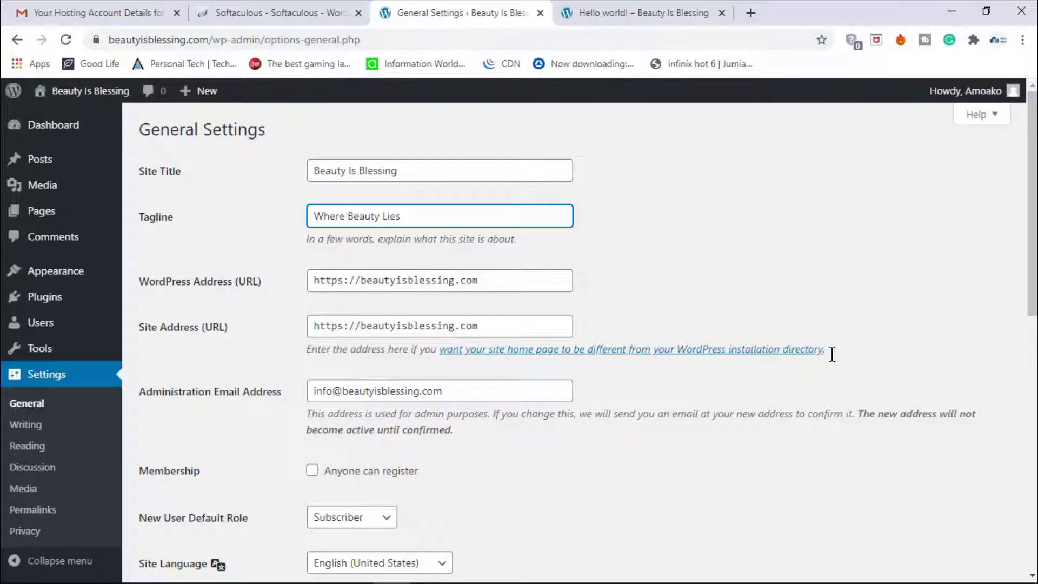
Check the admin email, keep Subscriber as new-user role, and save General Settings
{"action": "scroll", "coordinate": [408, 238], "scroll_direction": "down", "scroll_amount": 3}
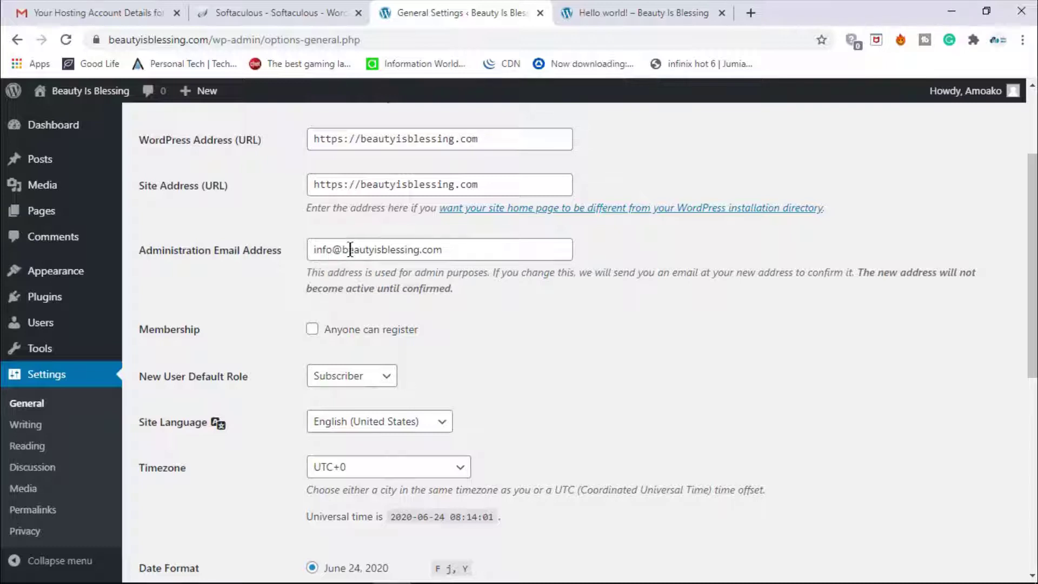
{"action": "left_click", "coordinate": [407, 250]}
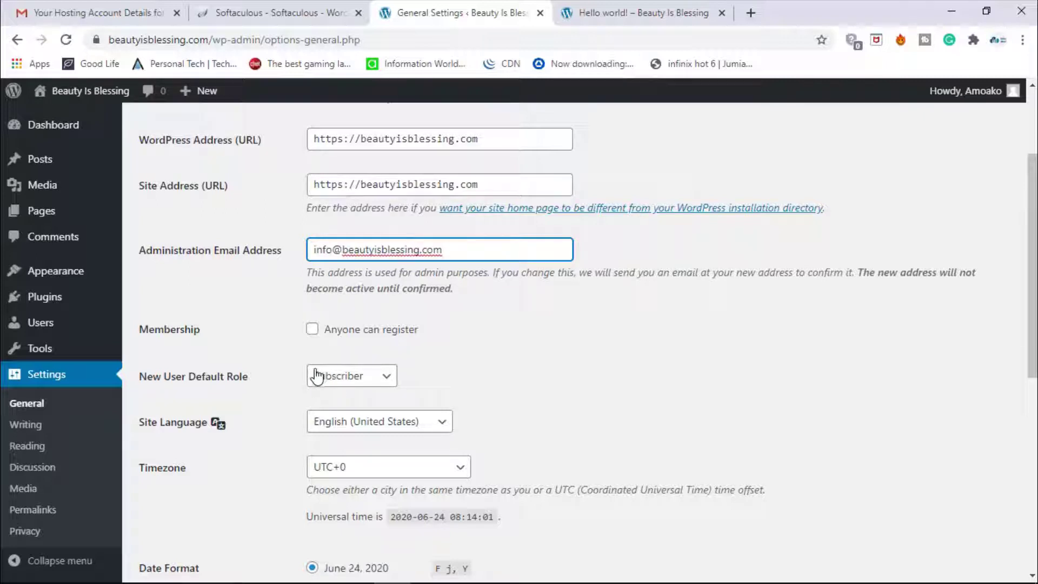
{"action": "left_click", "coordinate": [372, 378]}
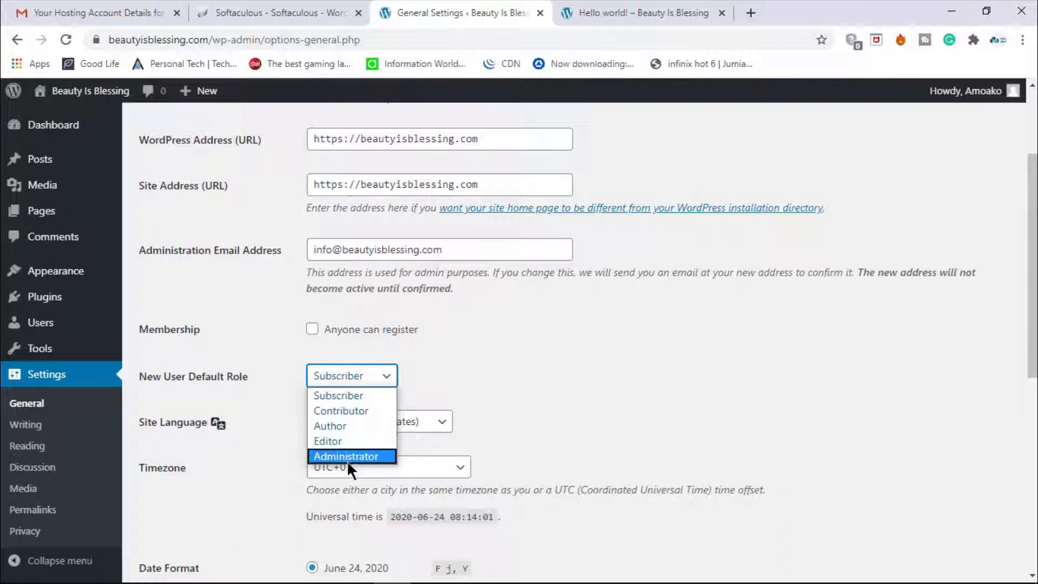
{"action": "left_click", "coordinate": [545, 386]}
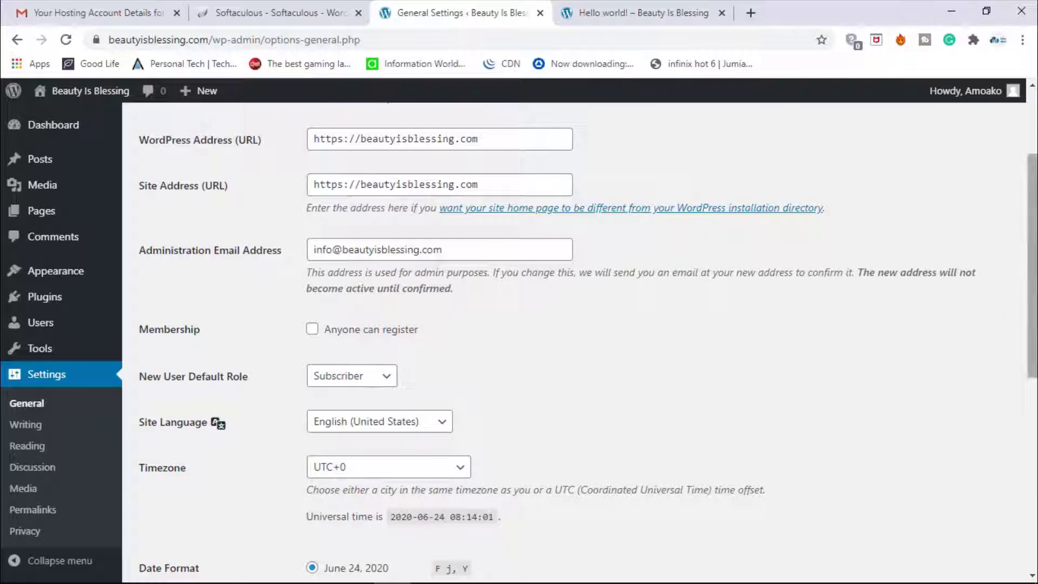
{"action": "left_click_drag", "start_coordinate": [1033, 336], "coordinate": [1015, 475]}
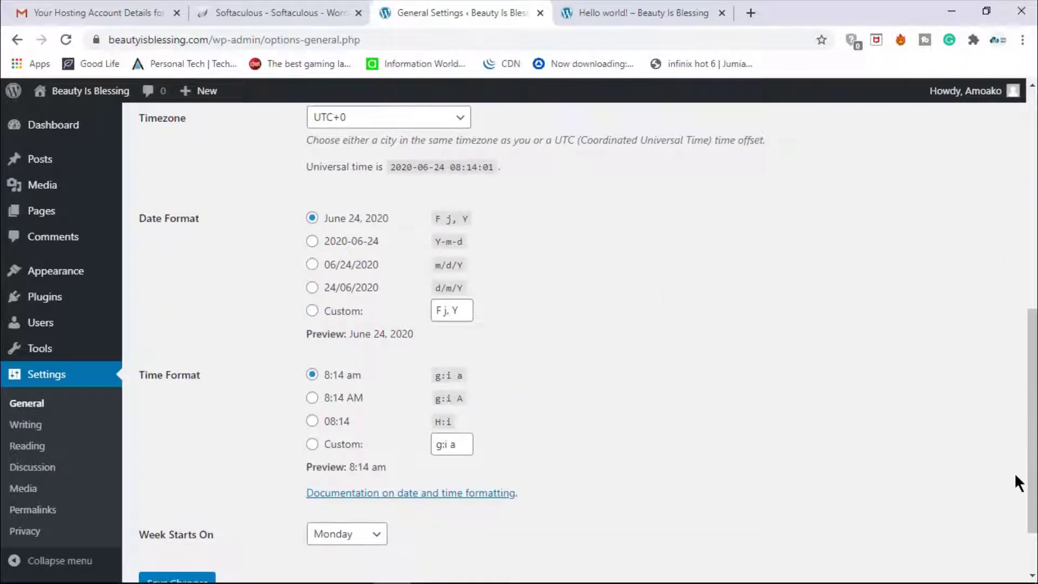
{"action": "left_click_drag", "start_coordinate": [1033, 352], "coordinate": [1032, 389]}
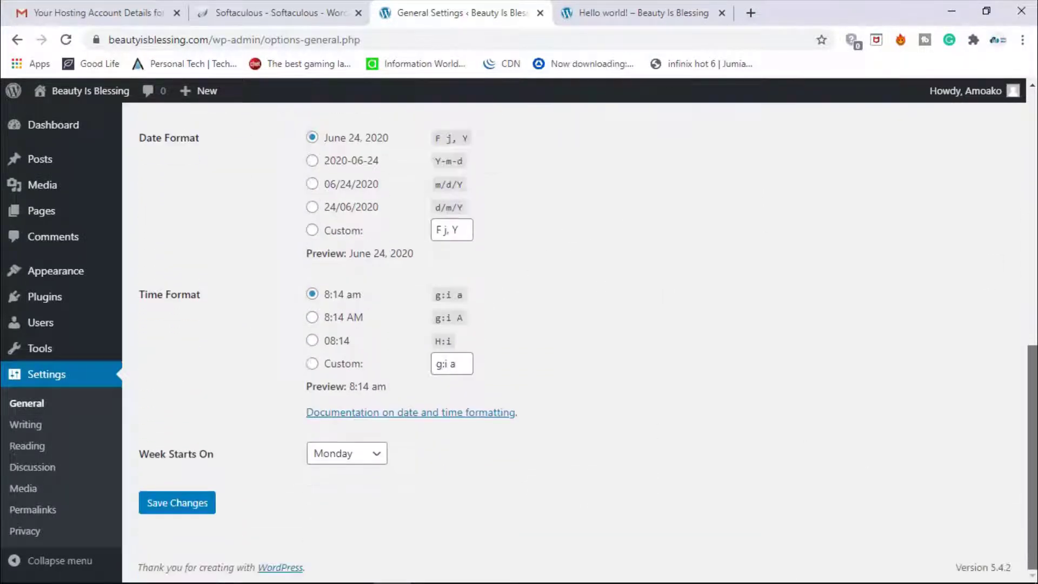
{"action": "left_click", "coordinate": [190, 516]}
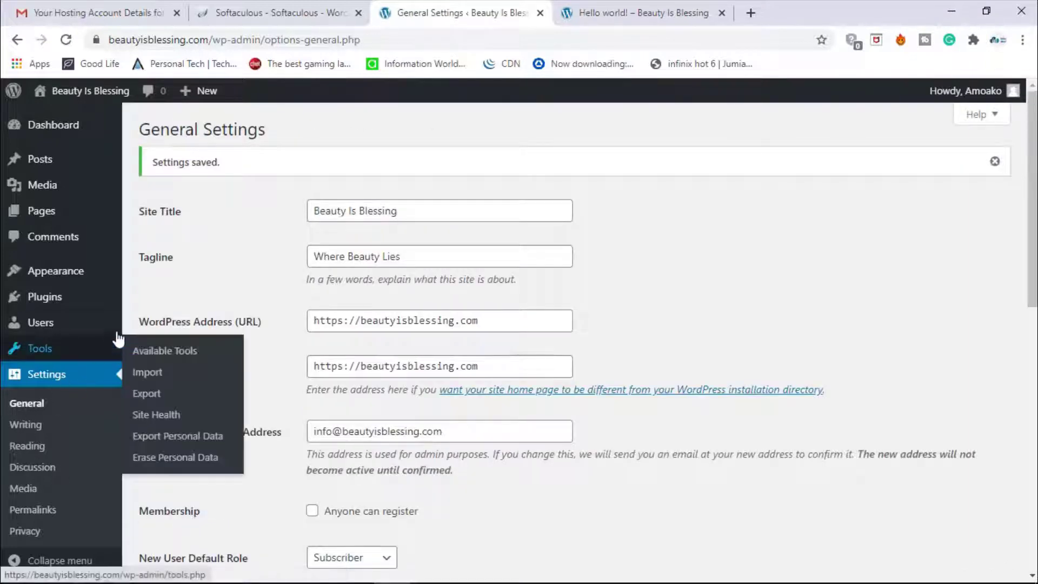
{"action": "mouse_move", "coordinate": [66, 280]}
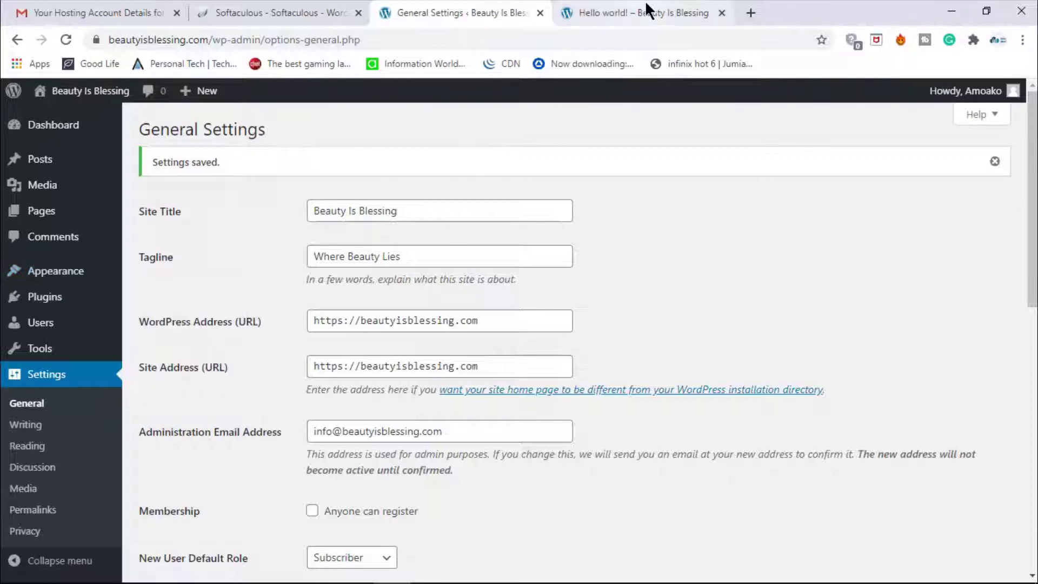
{"action": "left_click", "coordinate": [609, 13]}
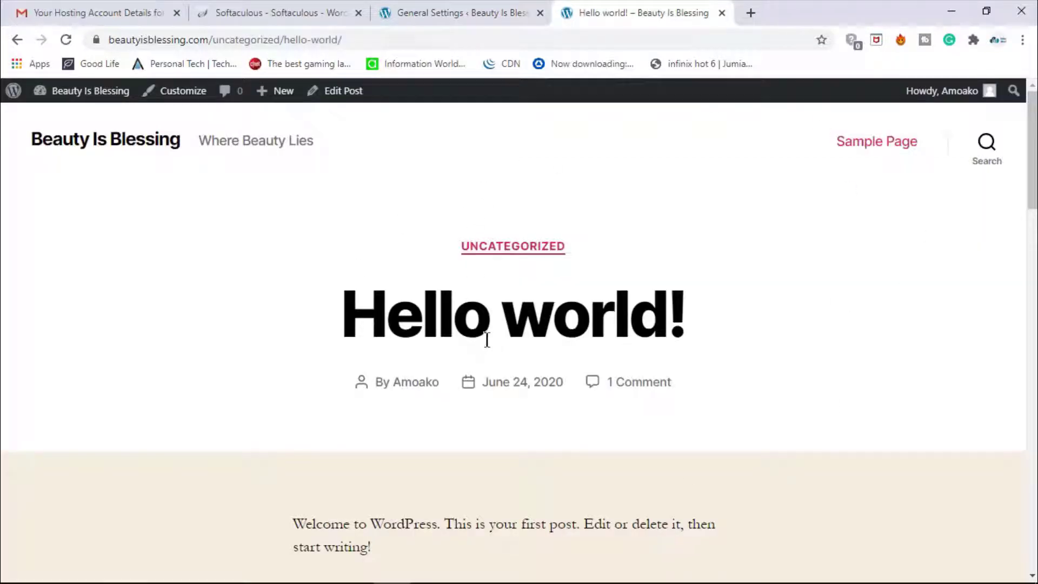
Glance over the Hello world! post and Softaculous success page, then open a new browser tab
{"action": "left_click_drag", "start_coordinate": [1033, 152], "coordinate": [873, 1]}
{"action": "left_click", "coordinate": [274, 10]}
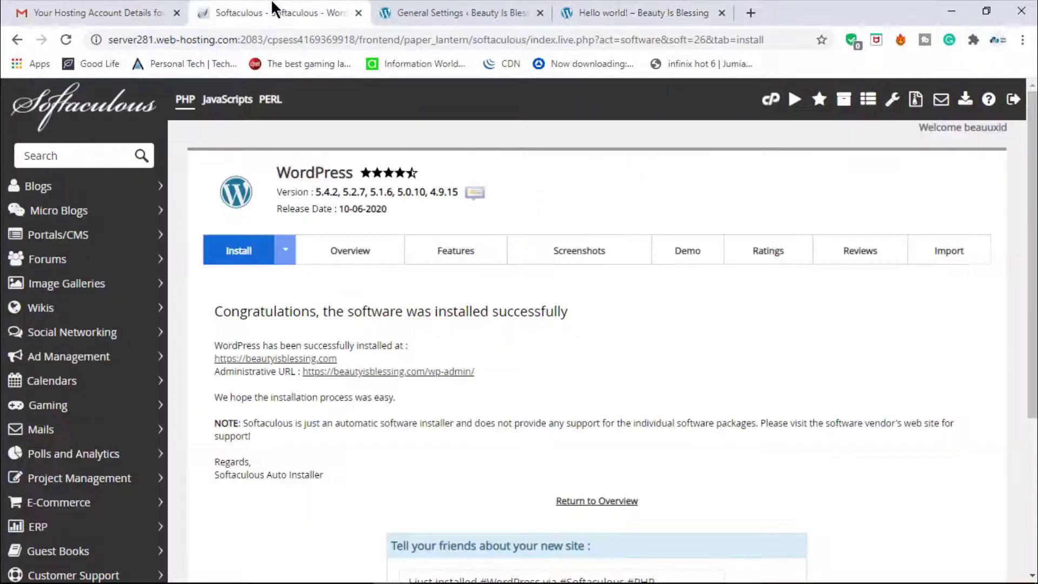
{"action": "left_click", "coordinate": [582, 7]}
{"action": "left_click", "coordinate": [750, 13]}
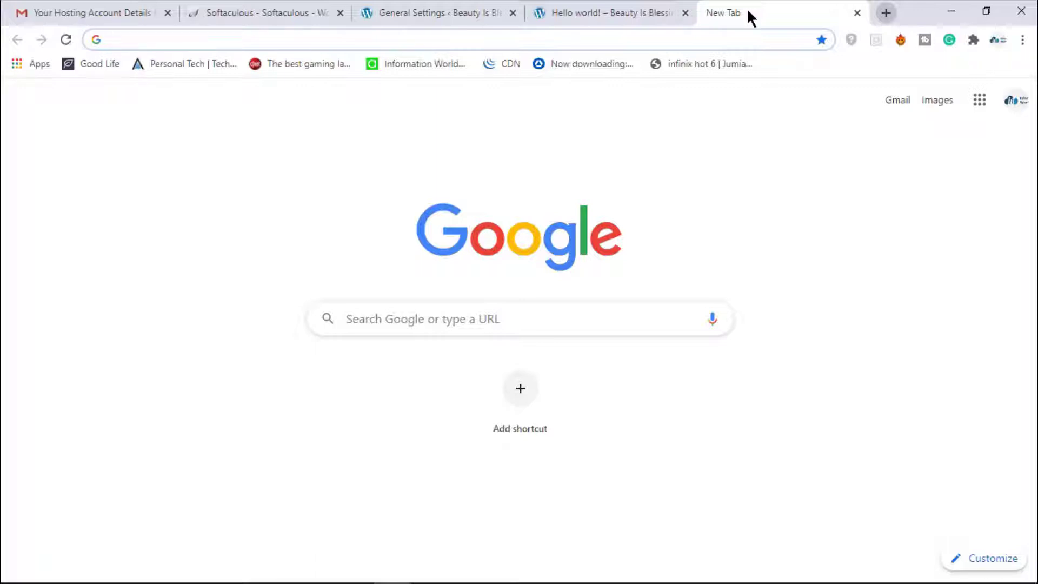
Go to ThemeForest's WordPress Blog Magazine themes category from the address bar suggestion
{"action": "type", "text": "them"}
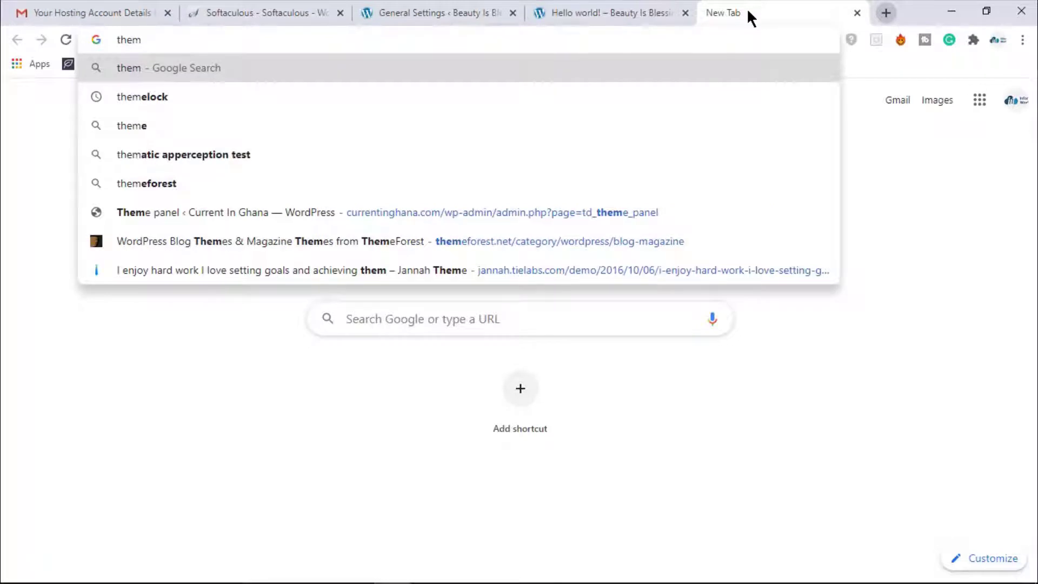
{"action": "left_click", "coordinate": [322, 248]}
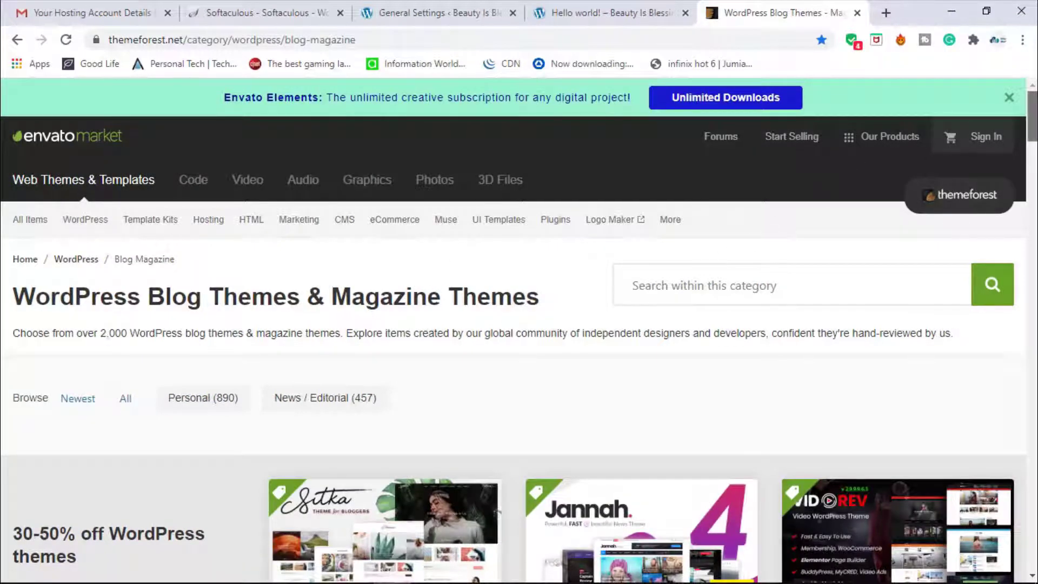
{"action": "scroll", "coordinate": [514, 330], "scroll_direction": "down", "scroll_amount": 5}
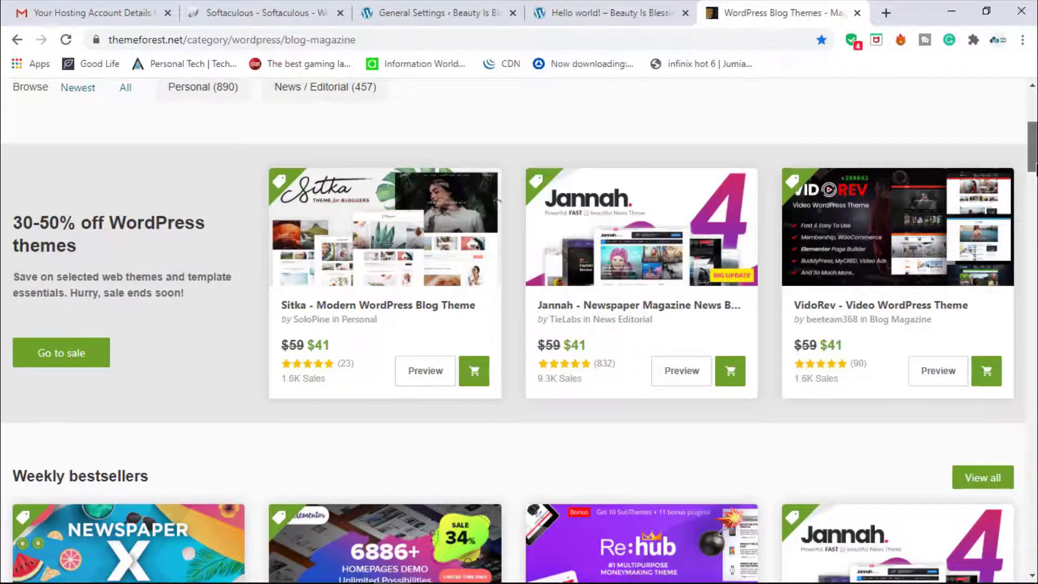
{"action": "scroll", "coordinate": [520, 330], "scroll_direction": "down", "scroll_amount": 9}
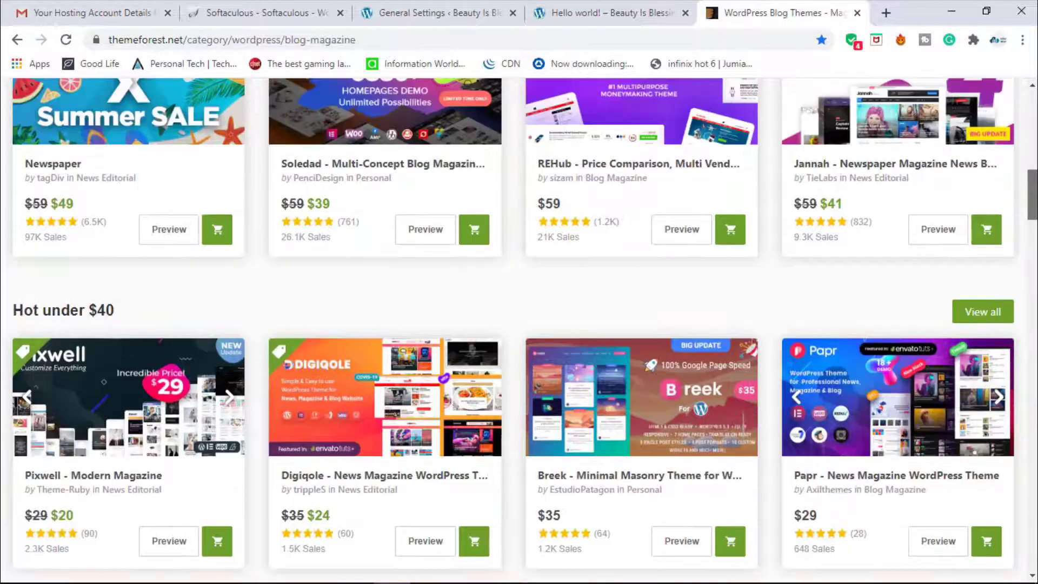
{"action": "left_click_drag", "start_coordinate": [1034, 194], "coordinate": [1034, 116]}
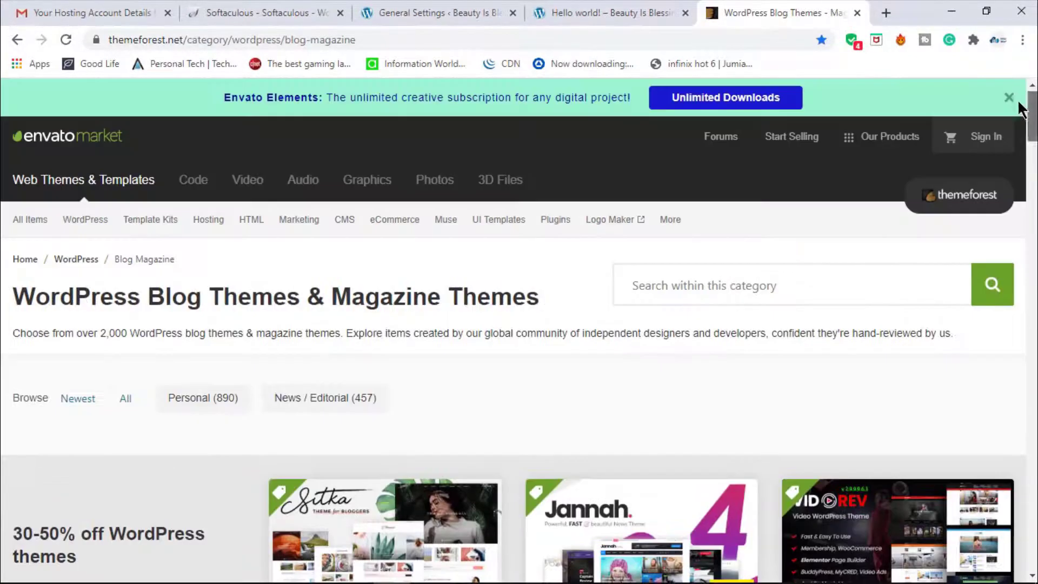
Search within the category for 'newspaper', returning 399 results
{"action": "left_click", "coordinate": [738, 284]}
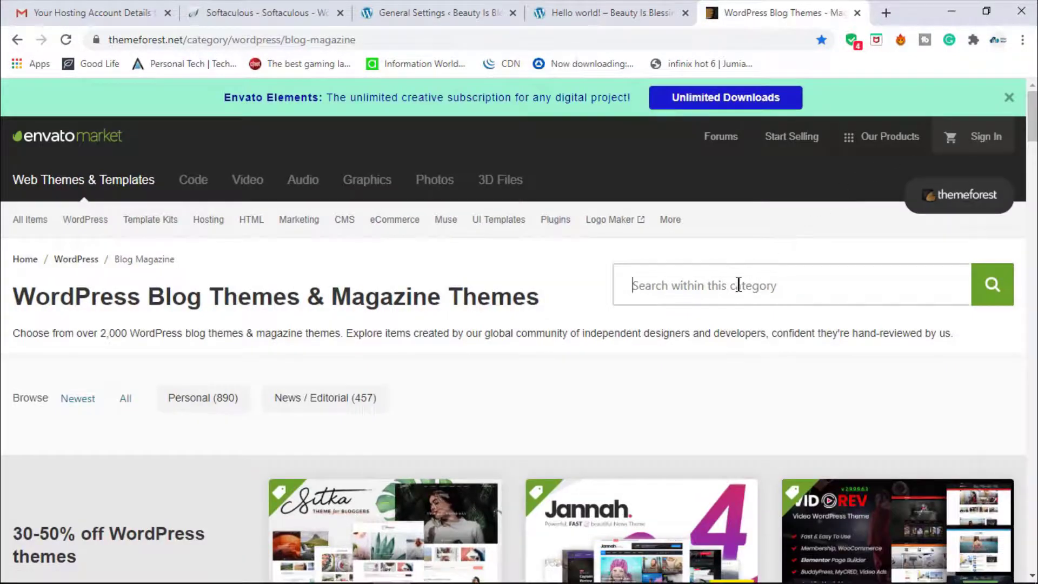
{"action": "type", "text": "newspaper"}
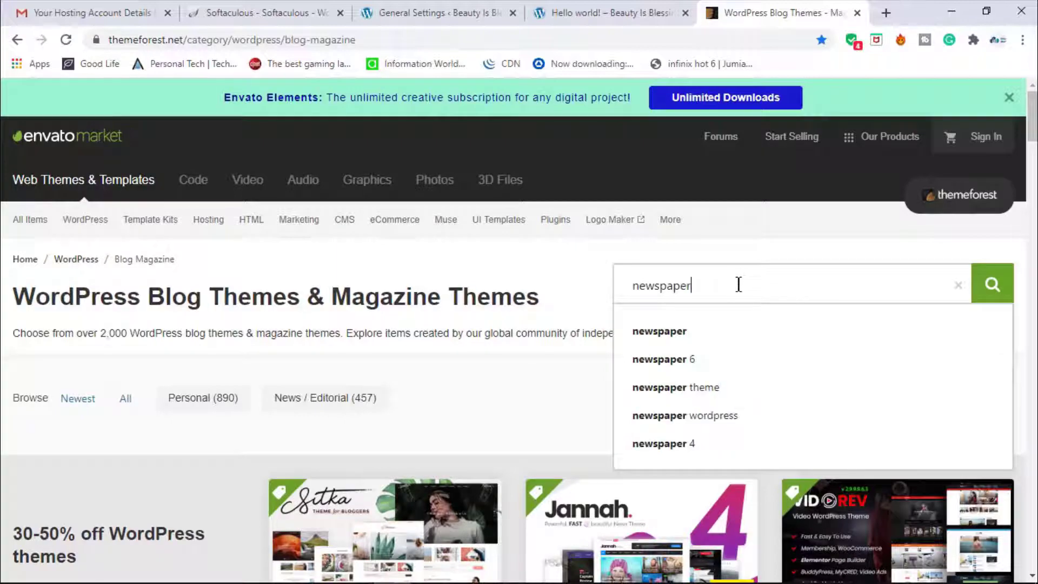
{"action": "key", "text": "Return"}
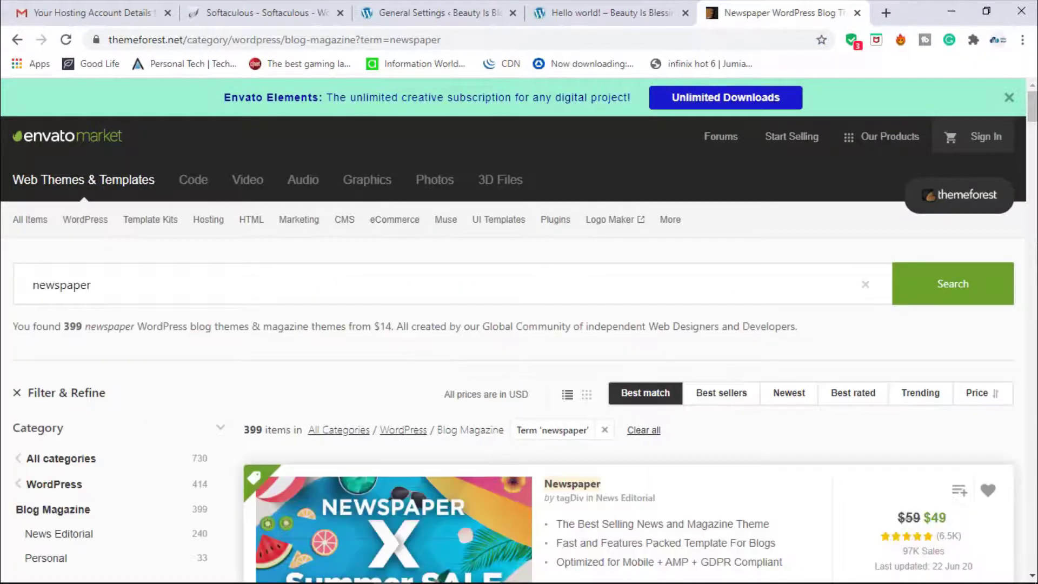
Return to WordPress > Blog / Magazine and open tagDiv's Newspaper theme from Weekly bestsellers
{"action": "scroll", "coordinate": [519, 325], "scroll_direction": "down", "scroll_amount": 18}
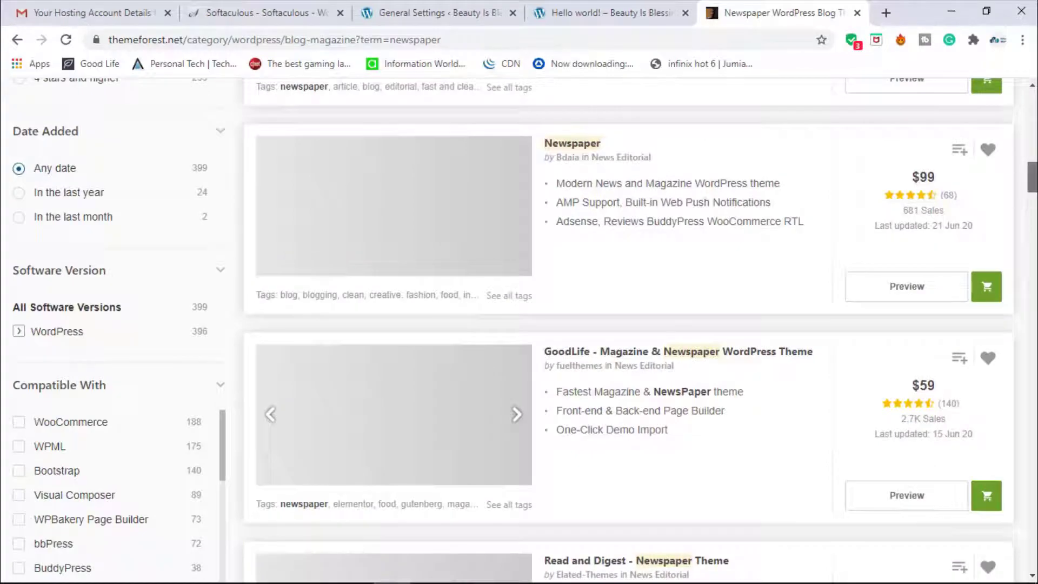
{"action": "left_click_drag", "start_coordinate": [1035, 181], "coordinate": [1034, 125]}
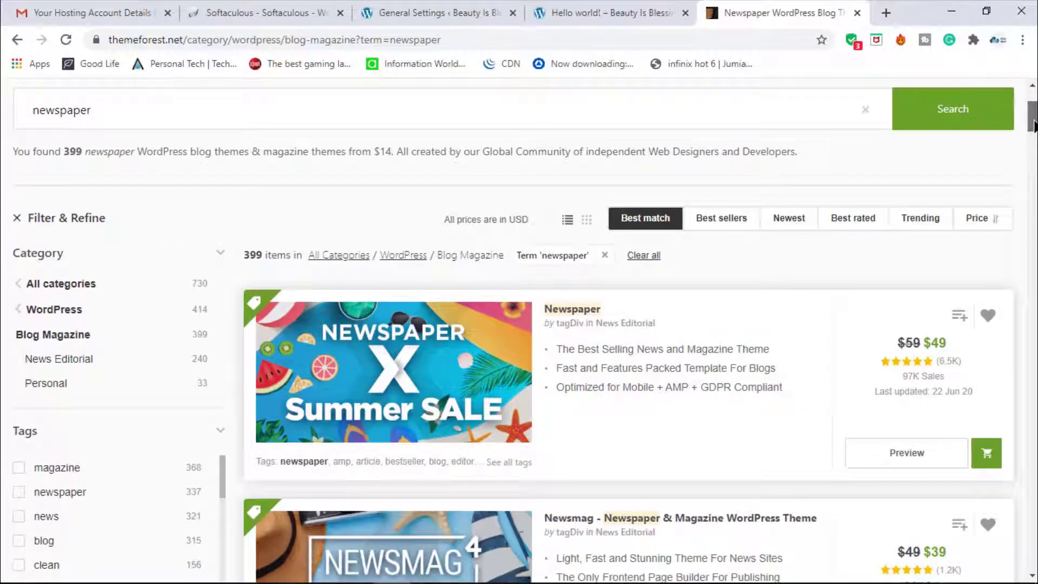
{"action": "left_click_drag", "start_coordinate": [1034, 125], "coordinate": [1027, 16]}
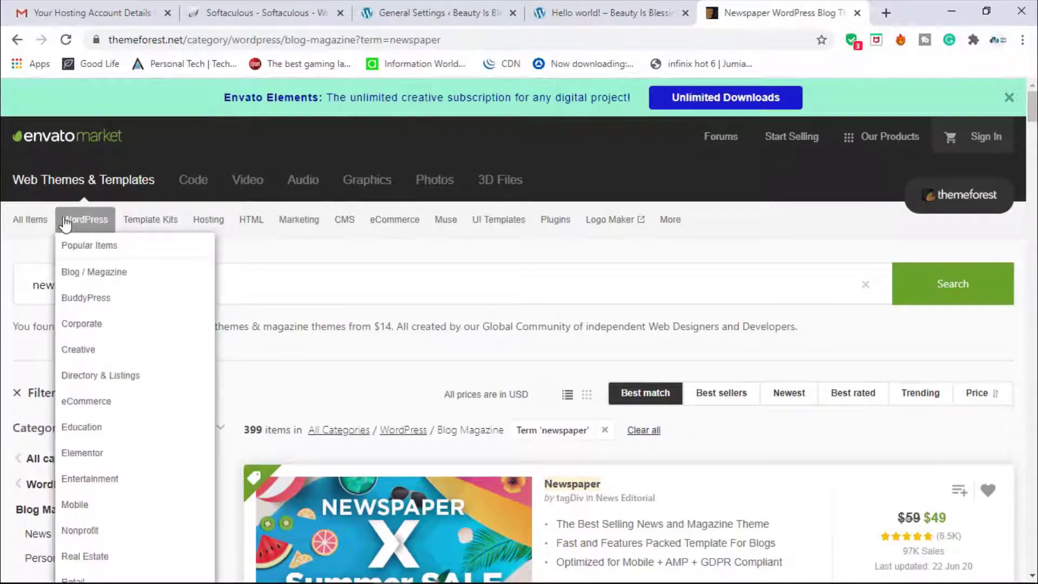
{"action": "mouse_move", "coordinate": [33, 226]}
{"action": "mouse_move", "coordinate": [81, 228]}
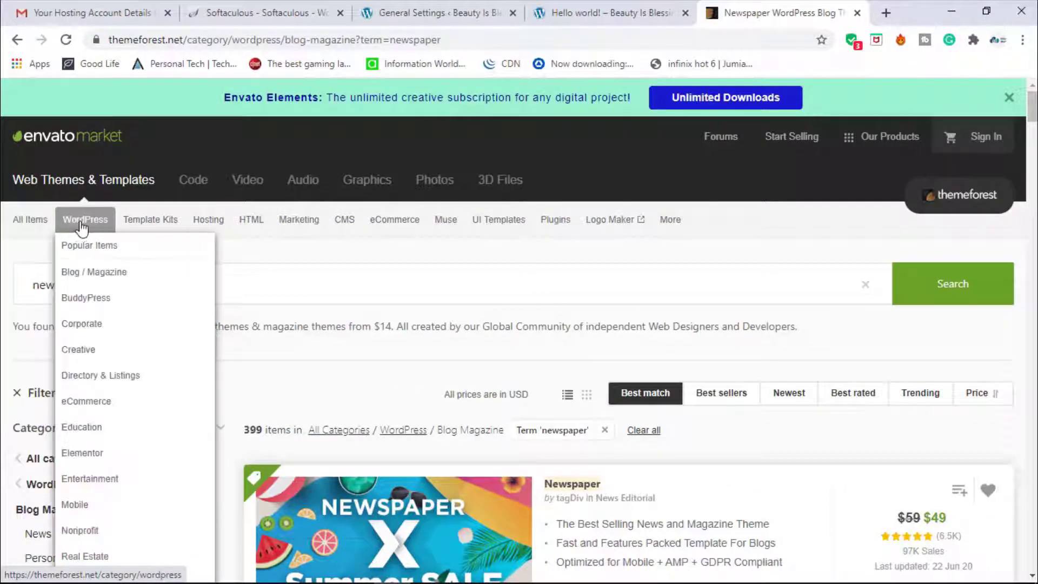
{"action": "left_click", "coordinate": [94, 275]}
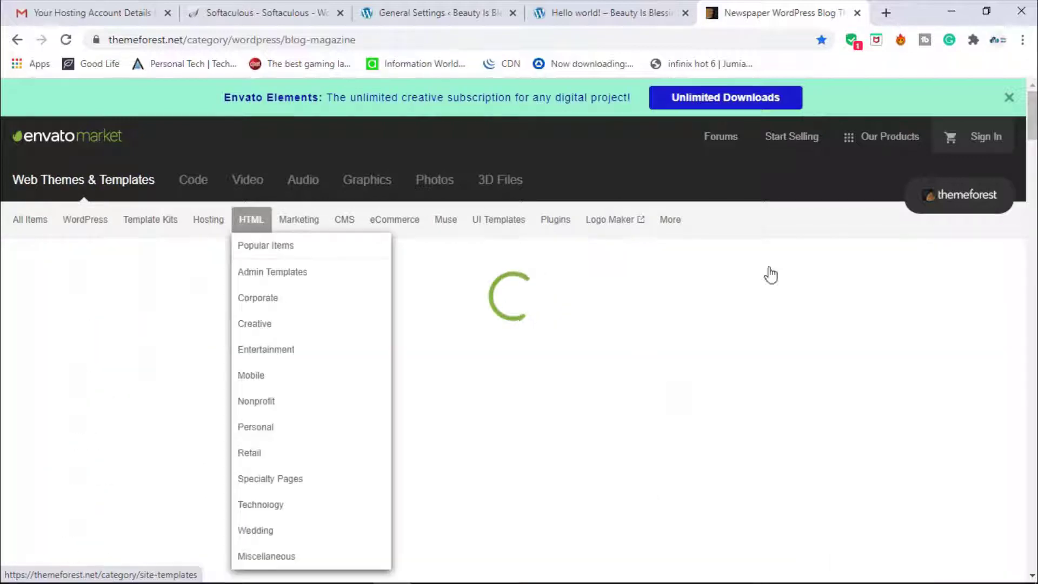
{"action": "left_click_drag", "start_coordinate": [1033, 125], "coordinate": [1032, 187]}
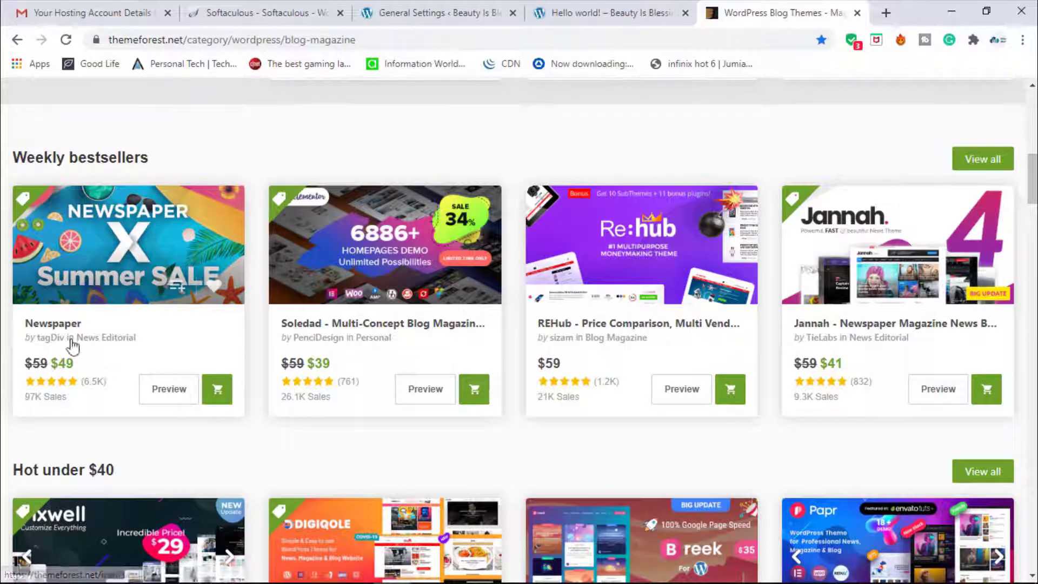
{"action": "left_click", "coordinate": [163, 258]}
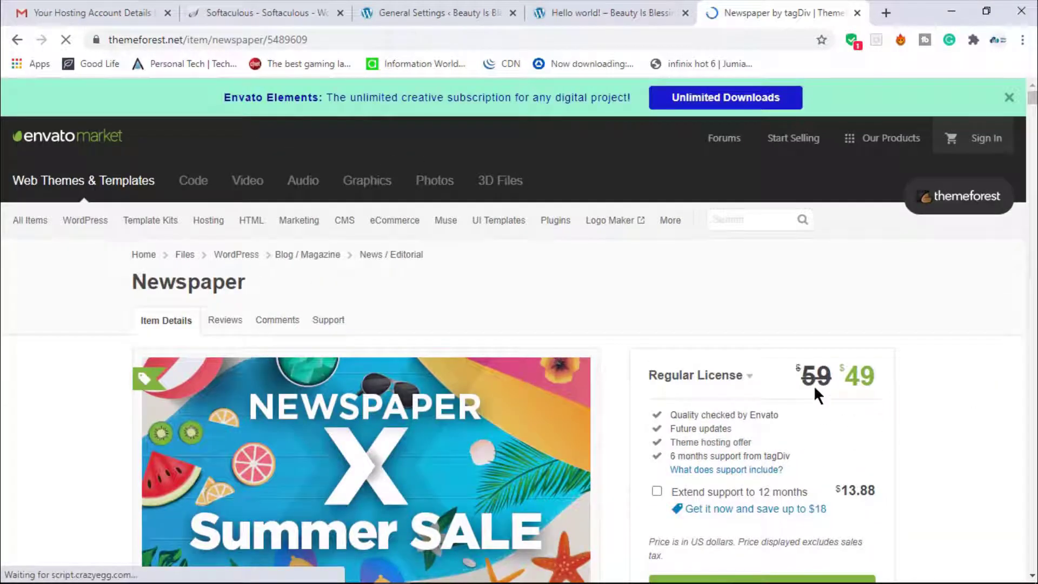
Review the Newspaper item page, then launch its Live Preview from the top
{"action": "left_click", "coordinate": [1034, 161]}
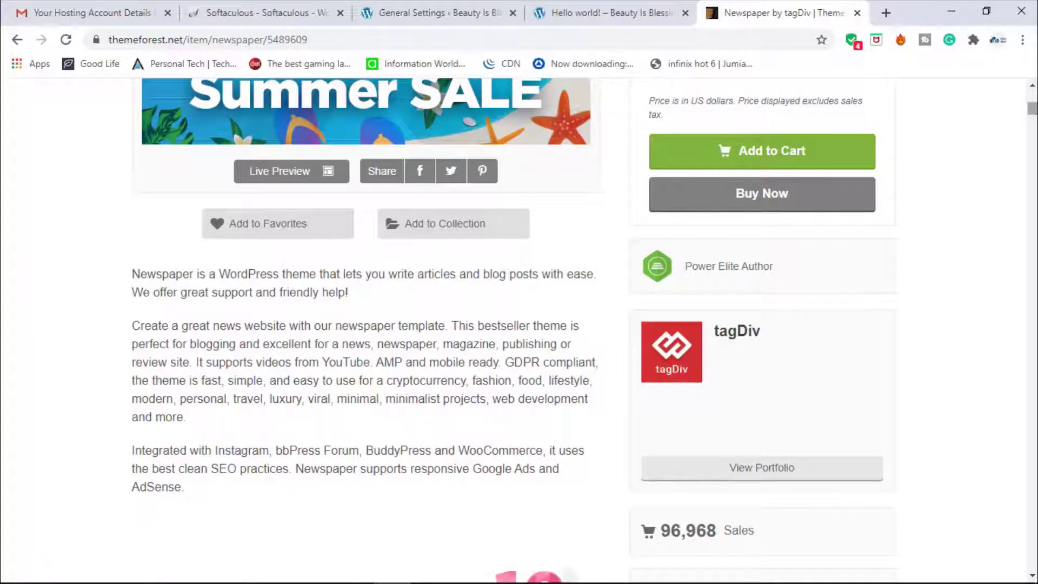
{"action": "left_click_drag", "start_coordinate": [1033, 109], "coordinate": [1033, 133]}
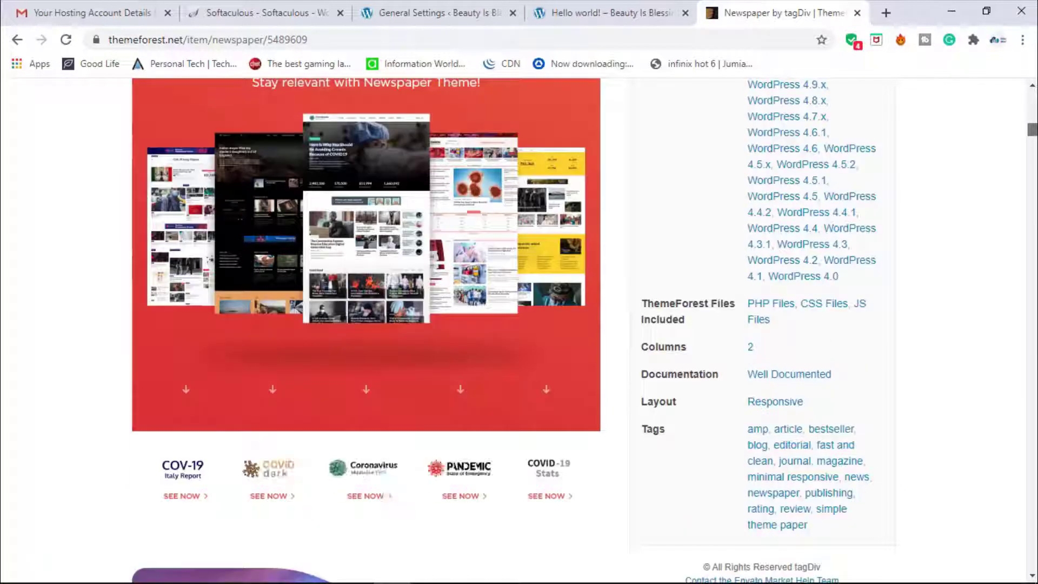
{"action": "left_click_drag", "start_coordinate": [1033, 133], "coordinate": [1013, 100]}
{"action": "left_click", "coordinate": [265, 551]}
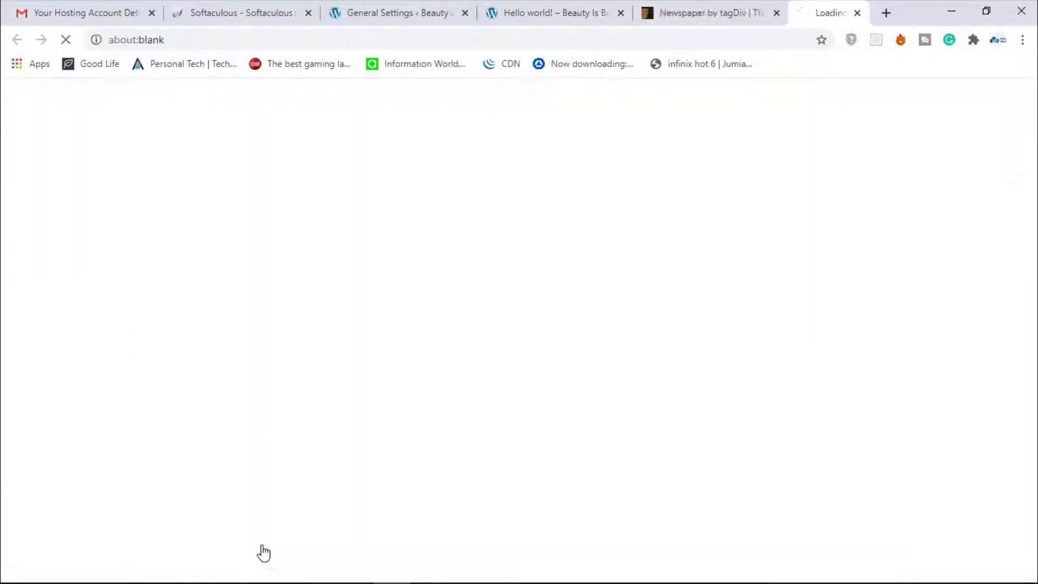
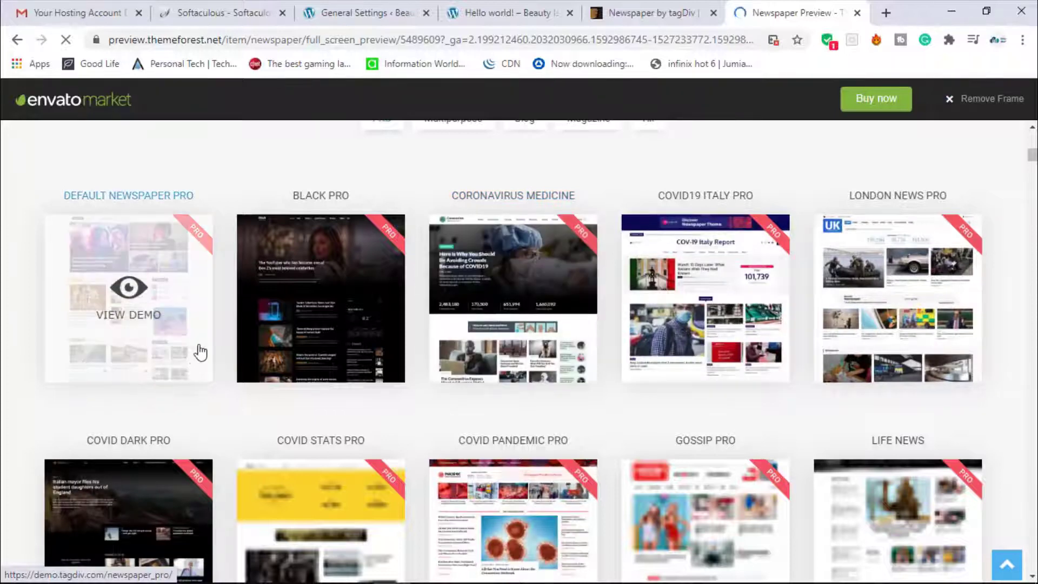
Preview the Default Newspaper Pro and Romania News demos from the Newspaper demo gallery
{"action": "left_click", "coordinate": [123, 296]}
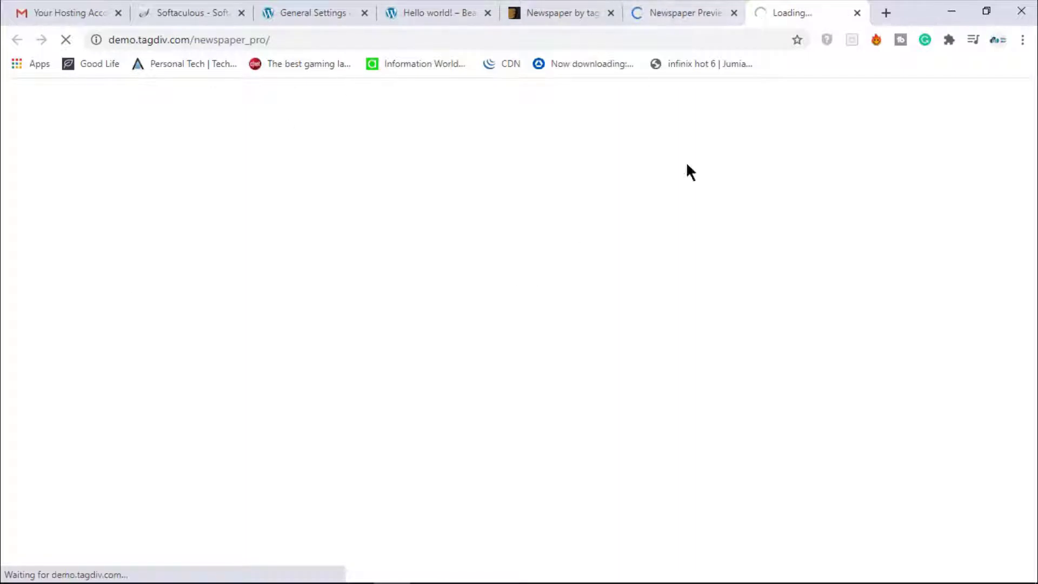
{"action": "left_click", "coordinate": [675, 9]}
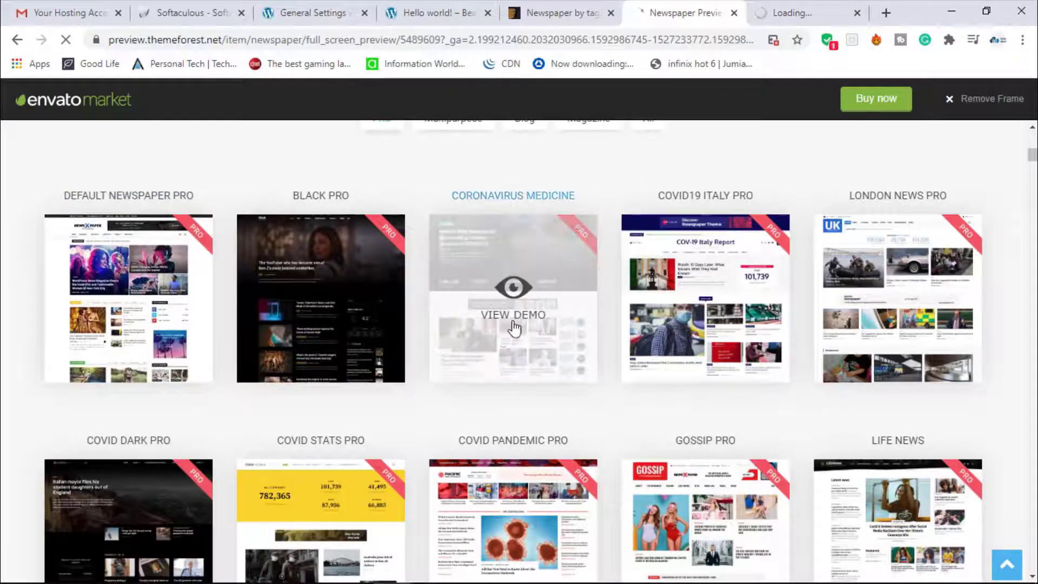
{"action": "left_click_drag", "start_coordinate": [1032, 162], "coordinate": [1033, 170]}
{"action": "scroll", "coordinate": [1033, 171], "scroll_direction": "up", "scroll_amount": 4}
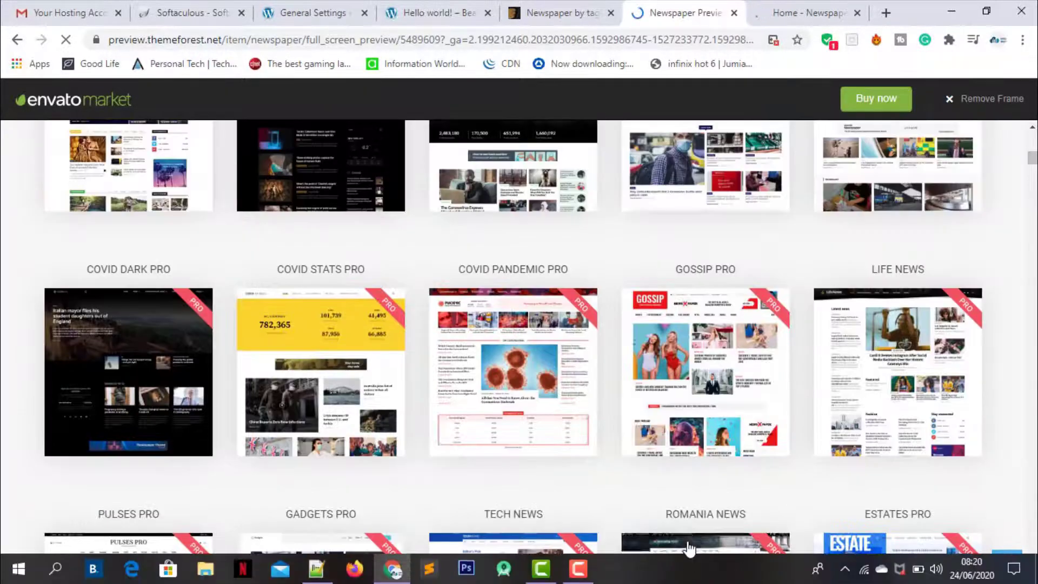
{"action": "left_click", "coordinate": [703, 546]}
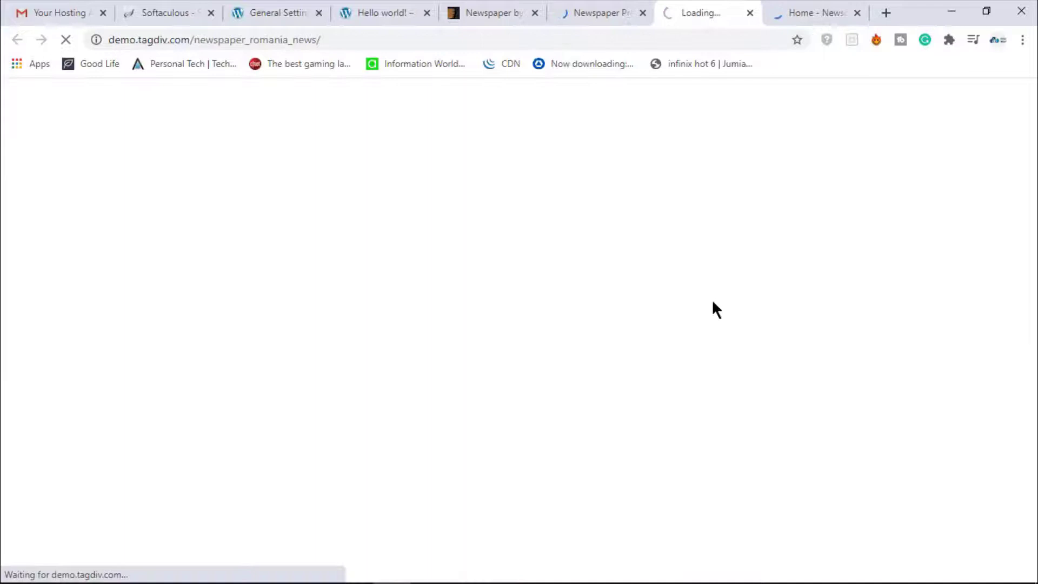
{"action": "left_click", "coordinate": [792, 9]}
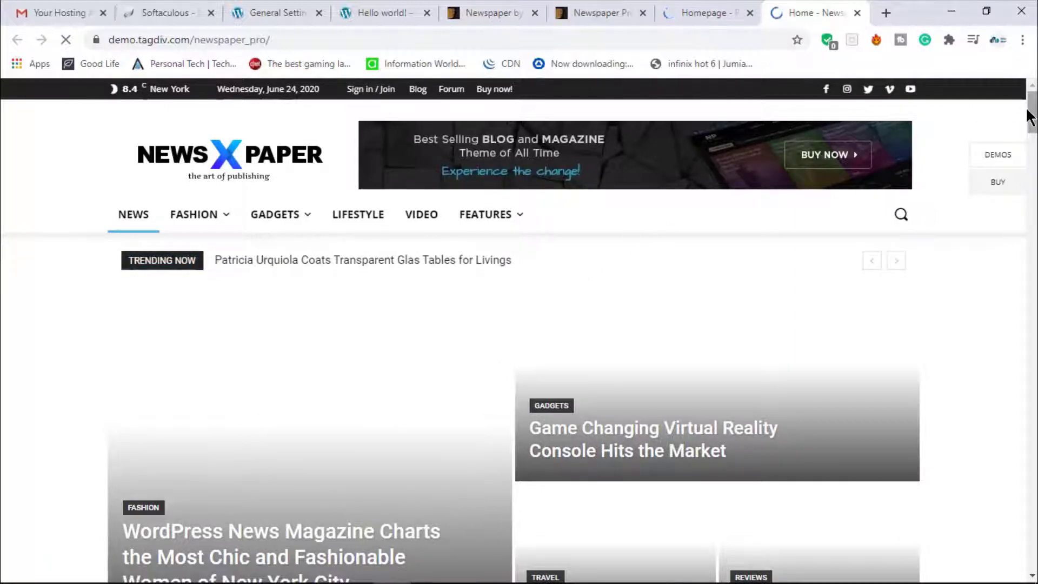
{"action": "left_click_drag", "start_coordinate": [1030, 120], "coordinate": [943, 101]}
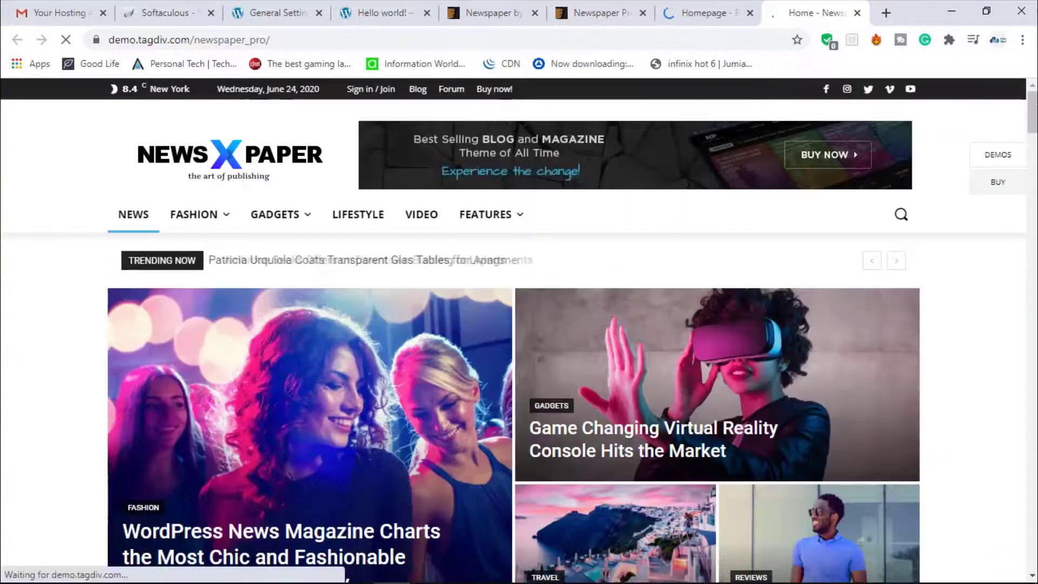
{"action": "left_click_drag", "start_coordinate": [1032, 117], "coordinate": [990, 295]}
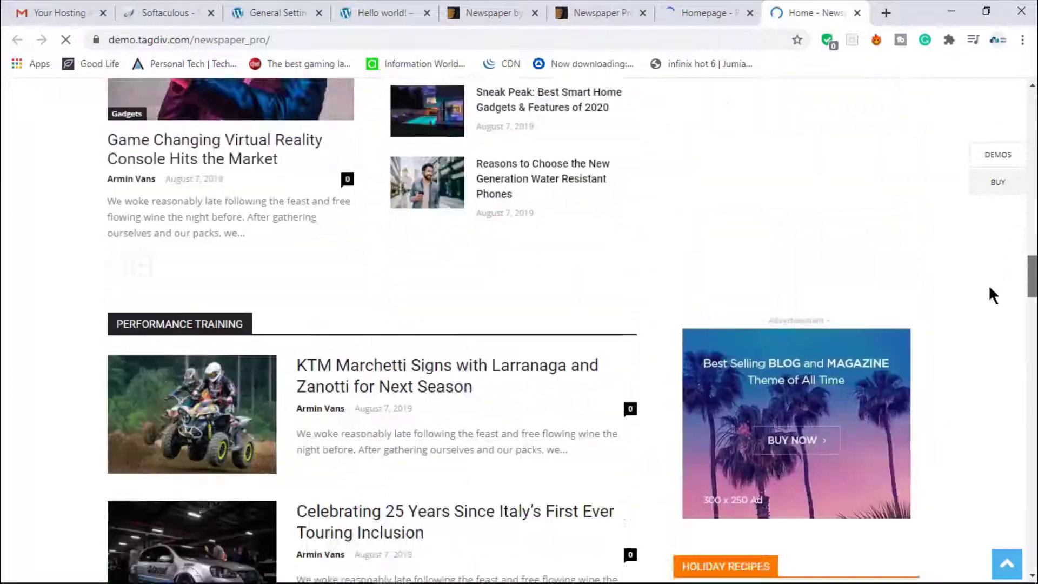
Close the demo previews, the demo gallery and the Newspaper ThemeForest page
{"action": "left_click", "coordinate": [858, 13]}
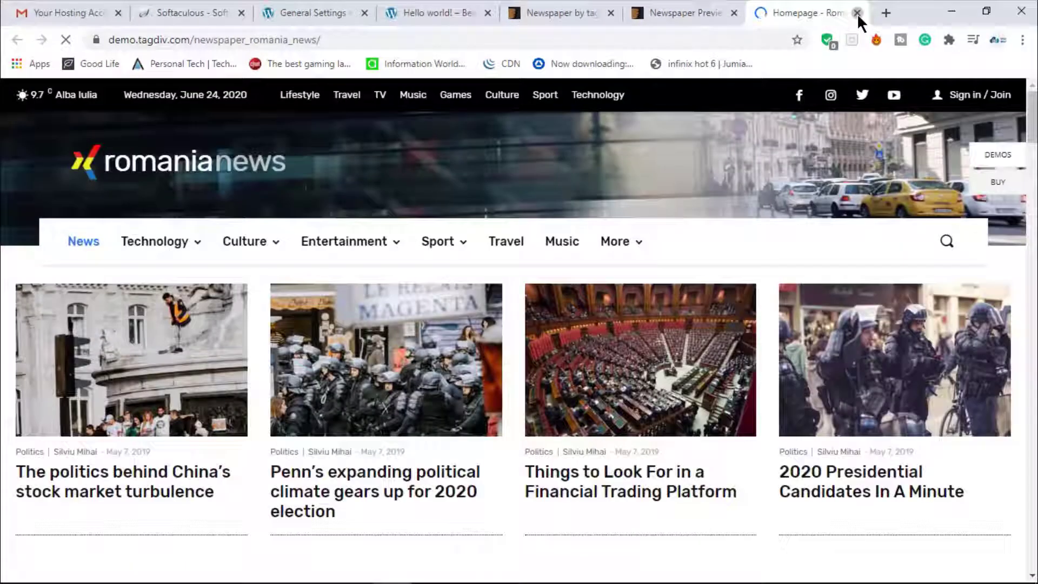
{"action": "left_click", "coordinate": [858, 13]}
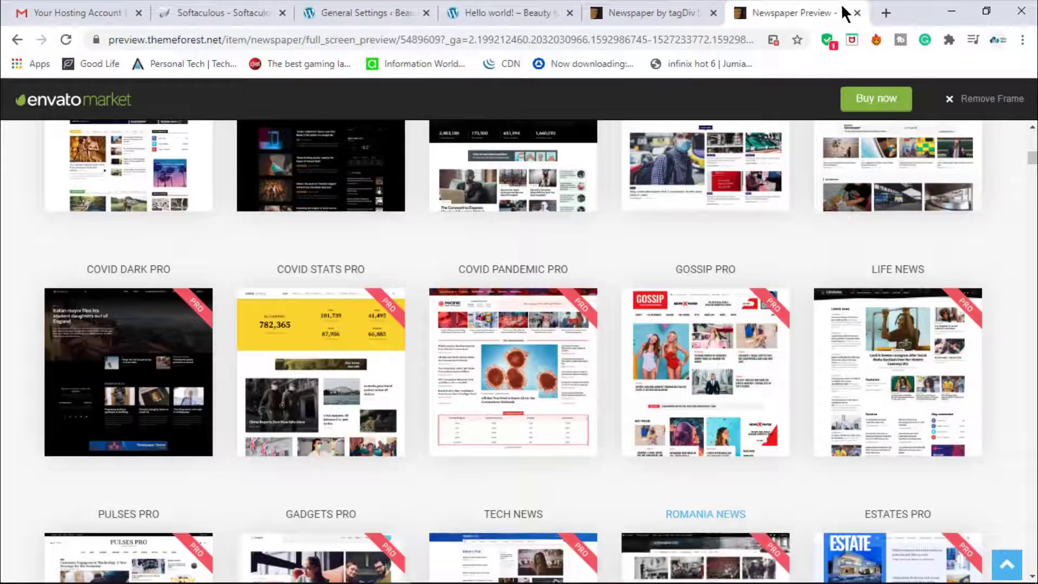
{"action": "left_click", "coordinate": [857, 13]}
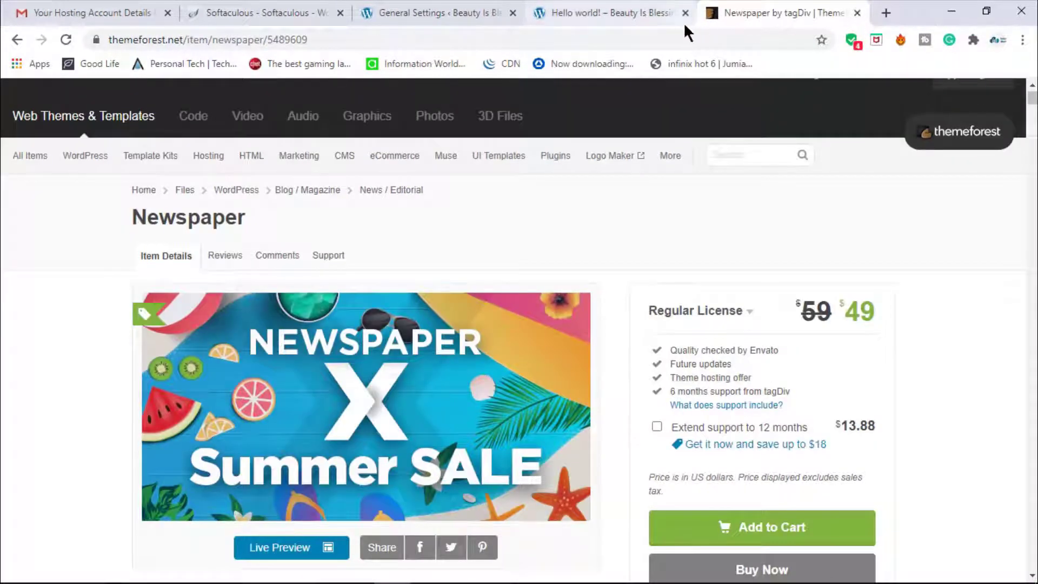
{"action": "left_click", "coordinate": [858, 12]}
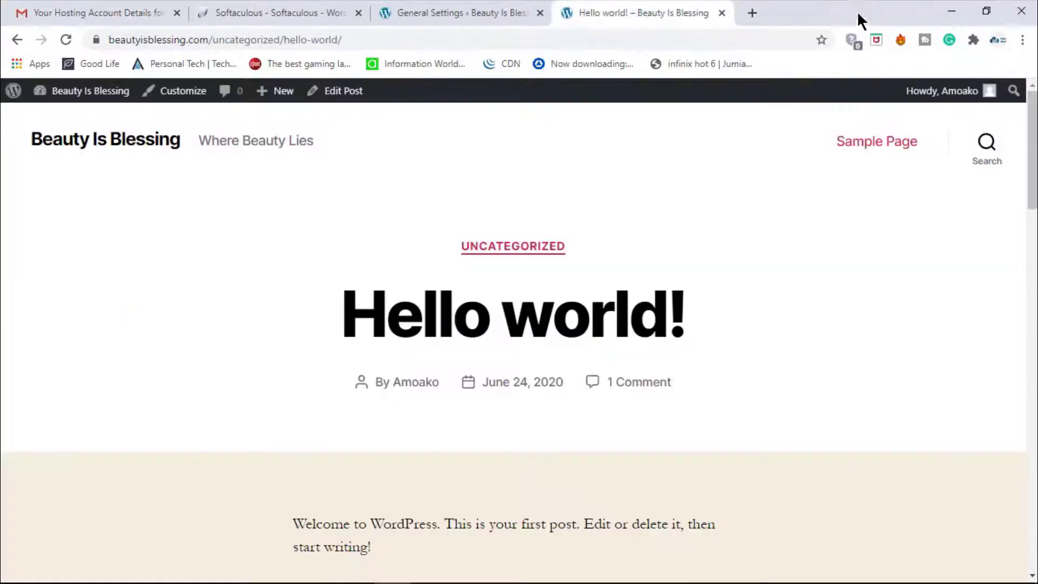
{"action": "scroll", "coordinate": [514, 324], "scroll_direction": "down", "scroll_amount": 7}
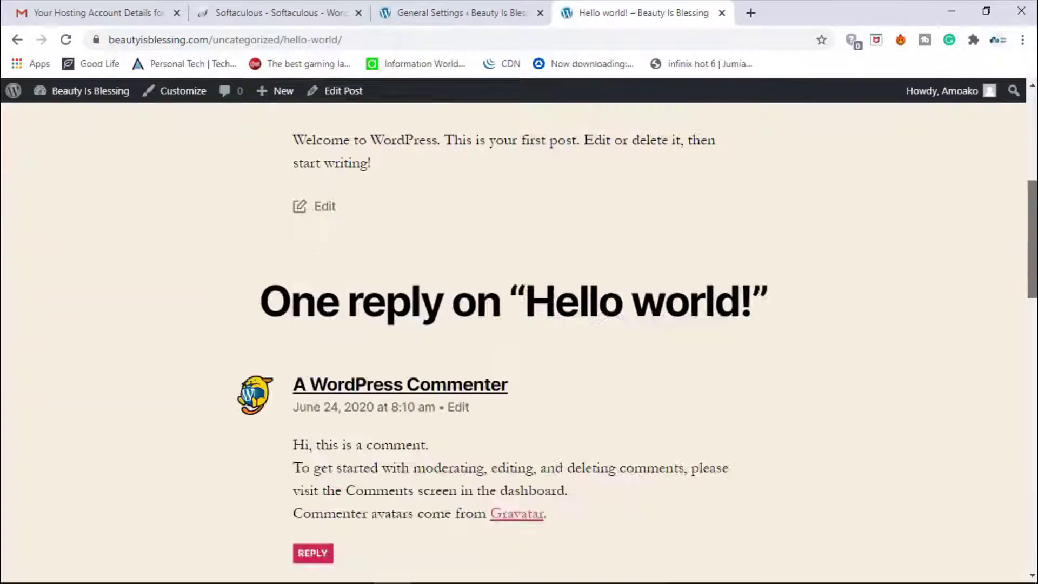
{"action": "scroll", "coordinate": [514, 324], "scroll_direction": "up", "scroll_amount": 7}
Open Appearance > Themes from General Settings, then bring up the Softaculous install-success page
{"action": "left_click", "coordinate": [385, 10]}
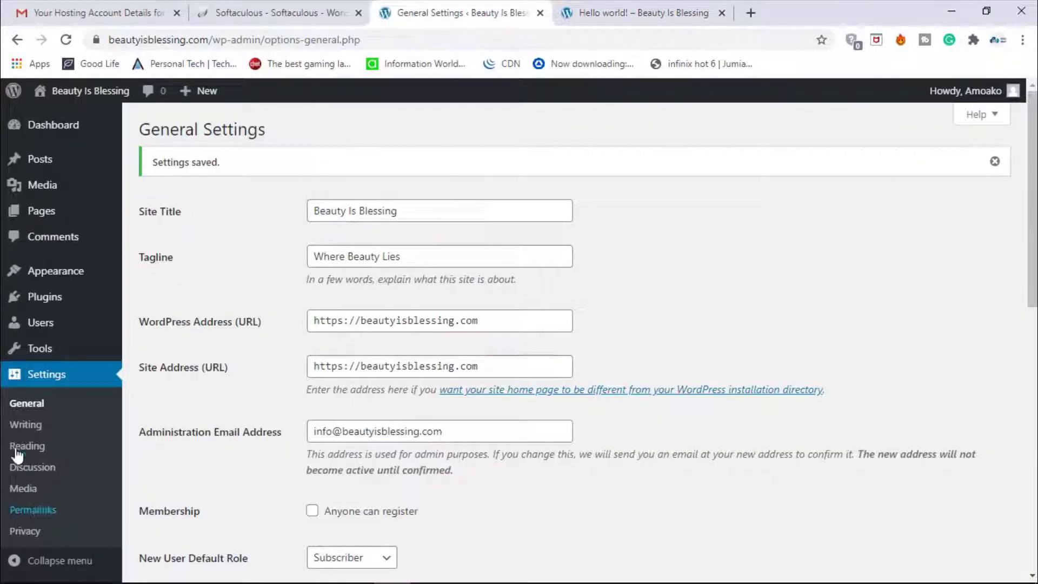
{"action": "mouse_move", "coordinate": [38, 270]}
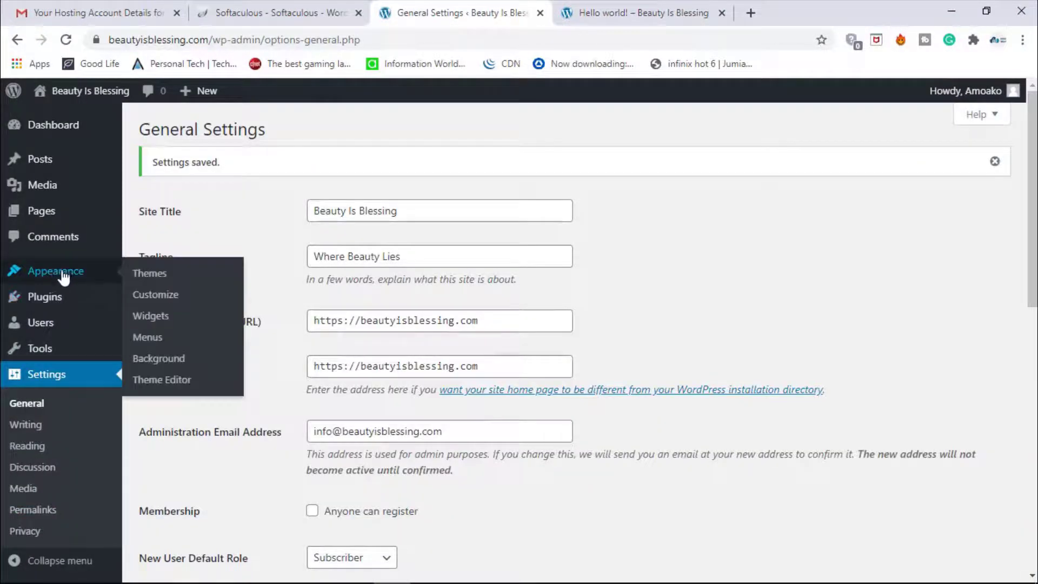
{"action": "left_click", "coordinate": [147, 282]}
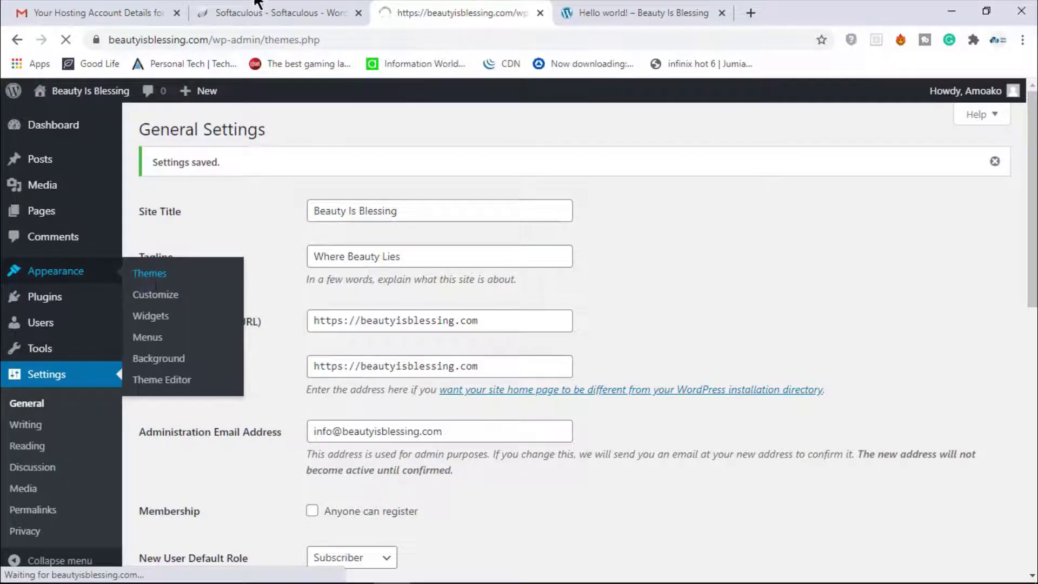
{"action": "left_click", "coordinate": [278, 10]}
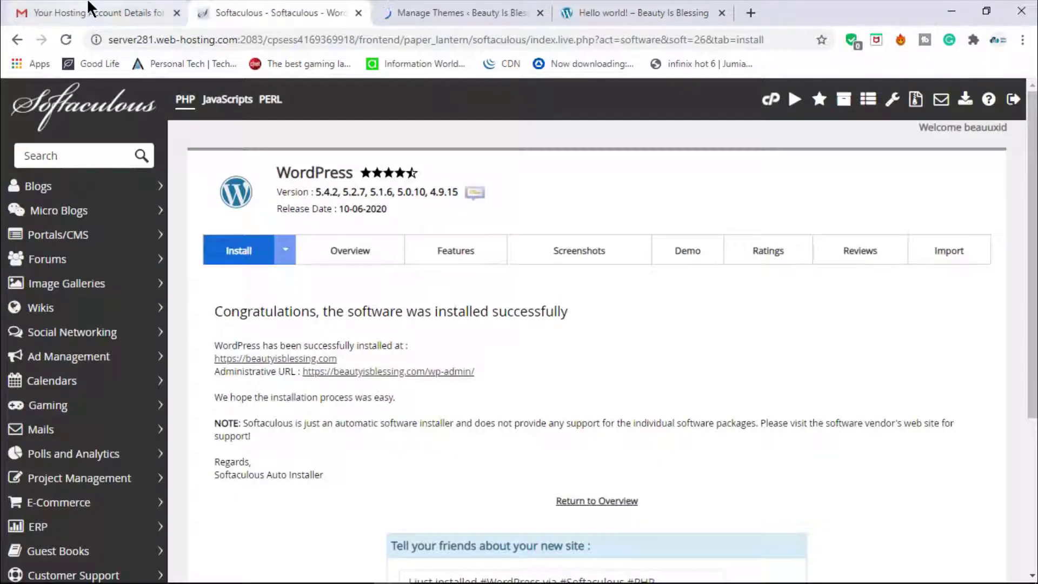
Read the Gmail email containing the cPanel login details
{"action": "left_click", "coordinate": [91, 12]}
{"action": "left_click", "coordinate": [265, 10]}
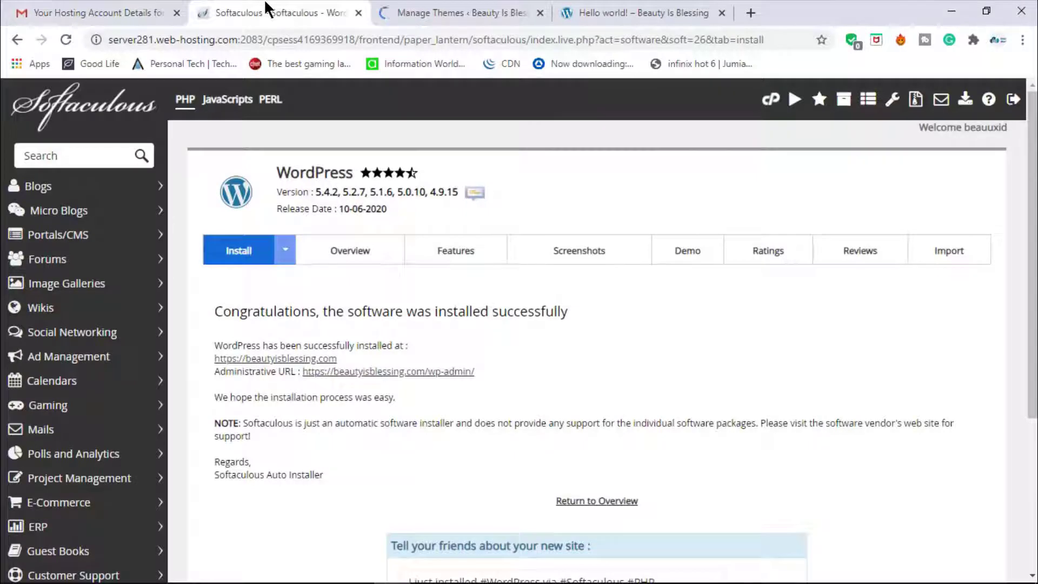
{"action": "left_click", "coordinate": [97, 9]}
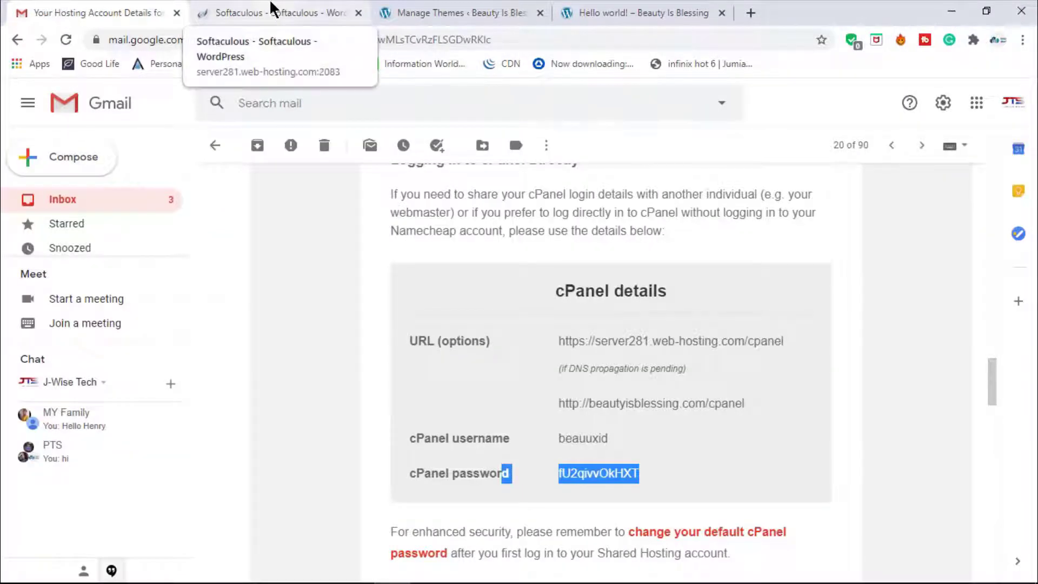
{"action": "left_click", "coordinate": [272, 7]}
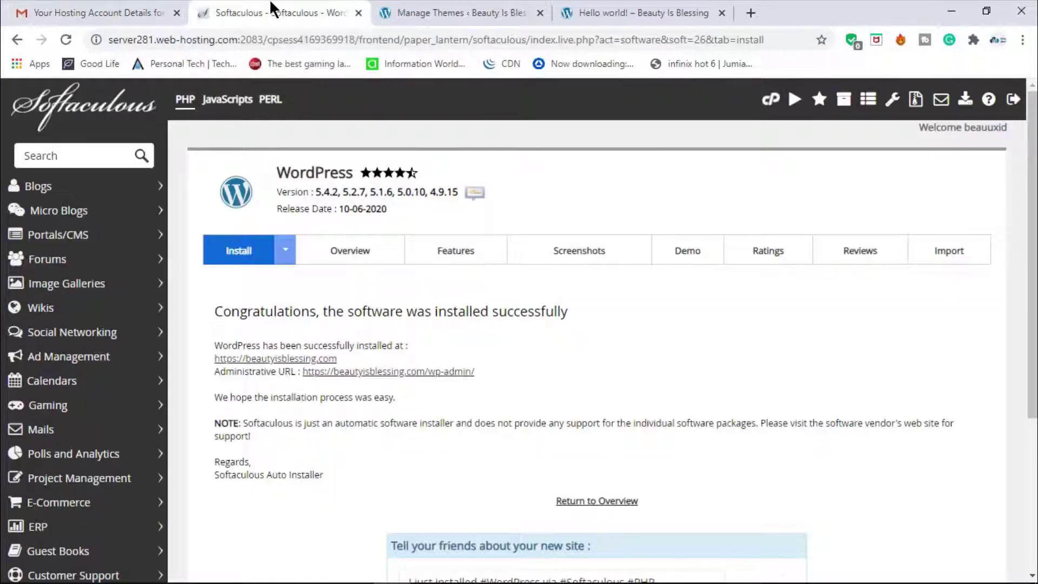
Open Add New on the WordPress Themes page, then go back to the cPanel home
{"action": "left_click", "coordinate": [459, 11]}
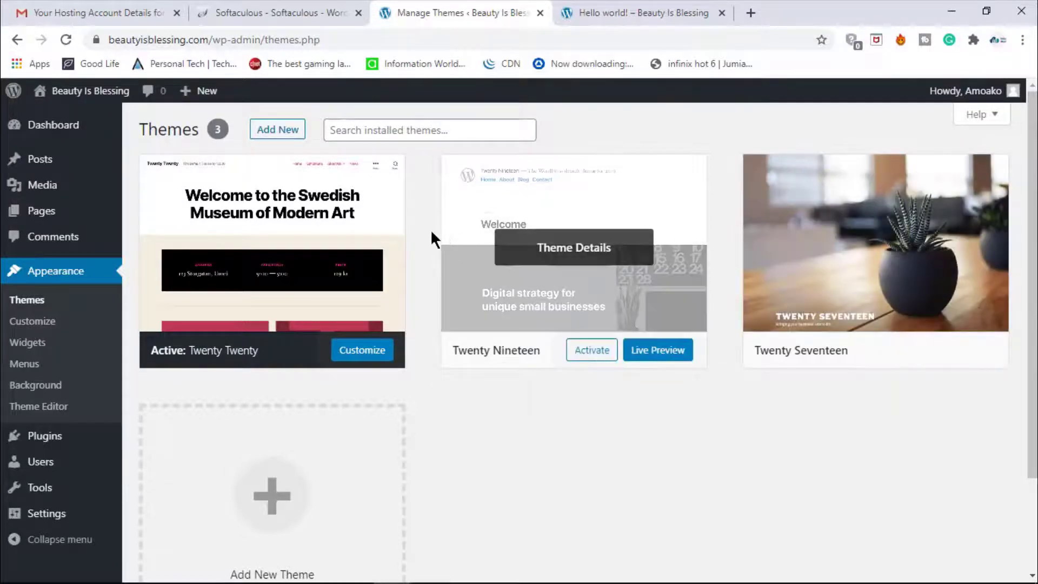
{"action": "left_click", "coordinate": [283, 133]}
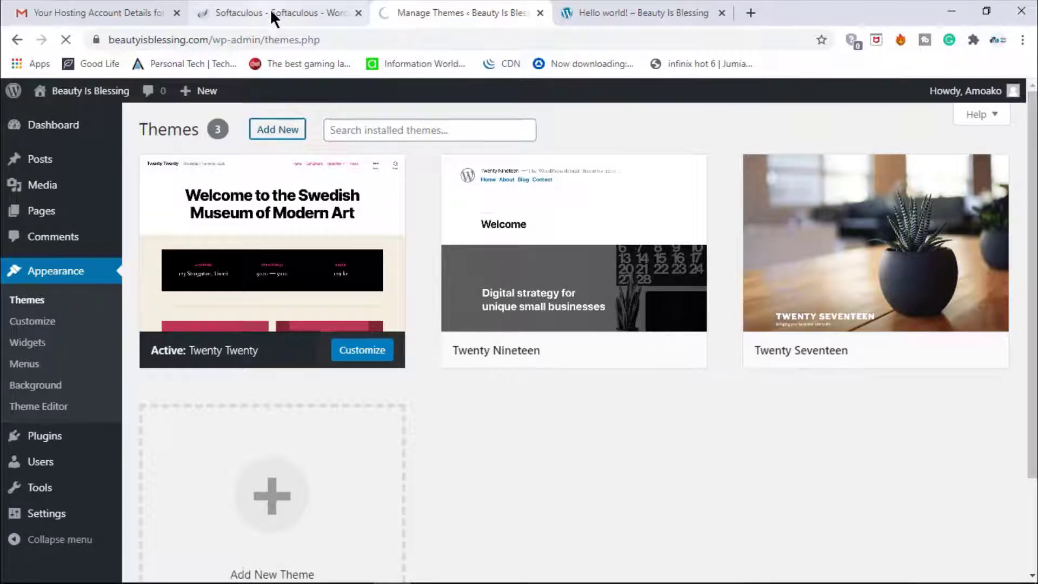
{"action": "left_click", "coordinate": [271, 12]}
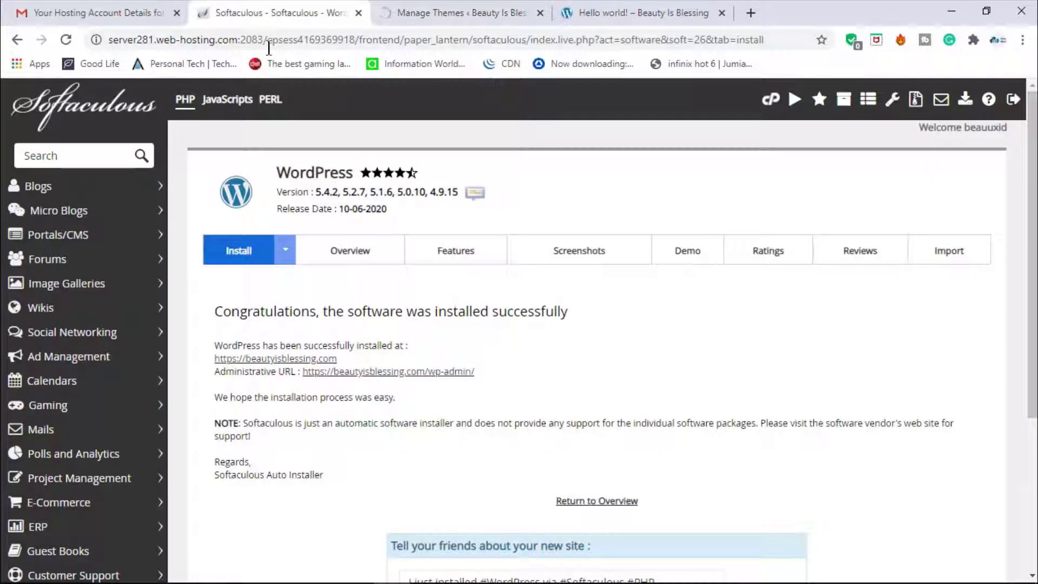
{"action": "left_click", "coordinate": [25, 40]}
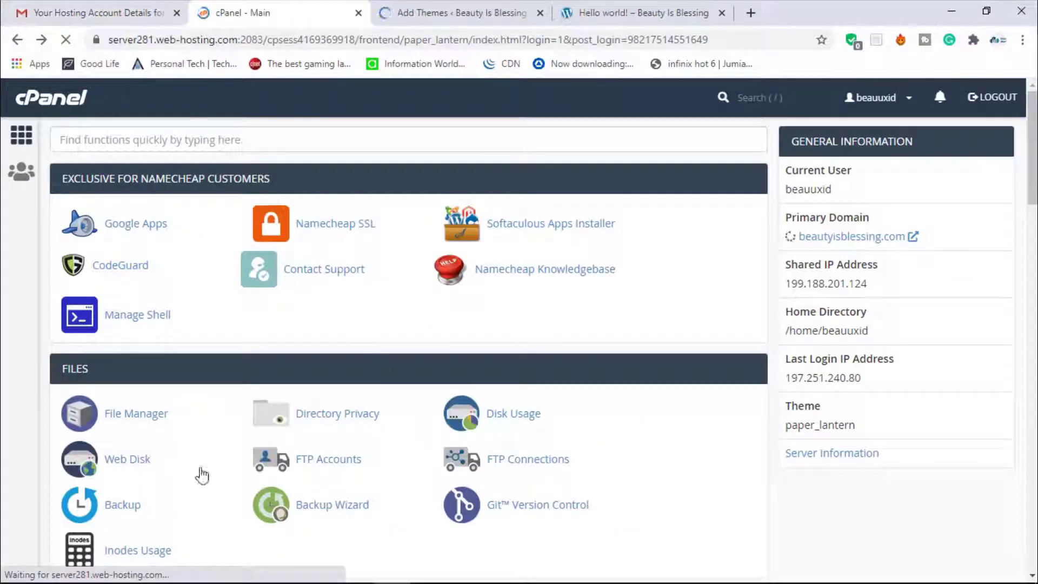
Open cPanel File Manager and WordPress's Upload Theme panel in separate tabs
{"action": "left_click", "coordinate": [135, 426]}
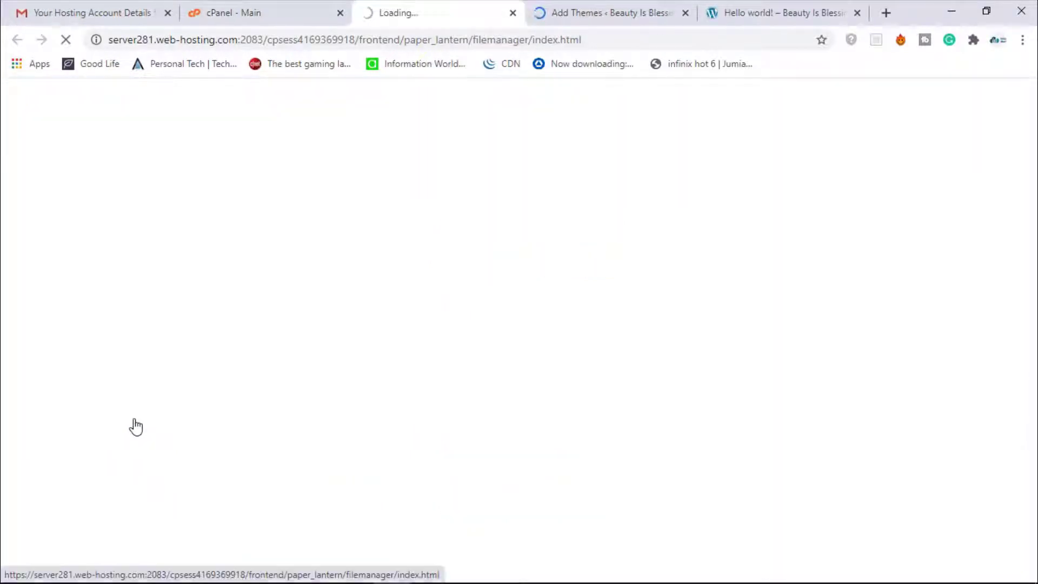
{"action": "left_click", "coordinate": [604, 7]}
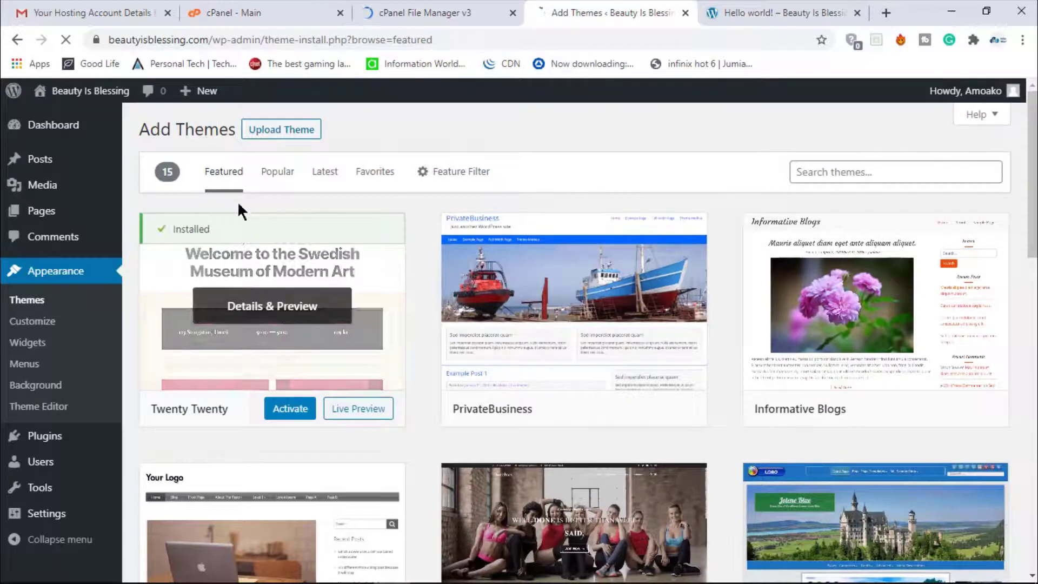
{"action": "left_click", "coordinate": [273, 140]}
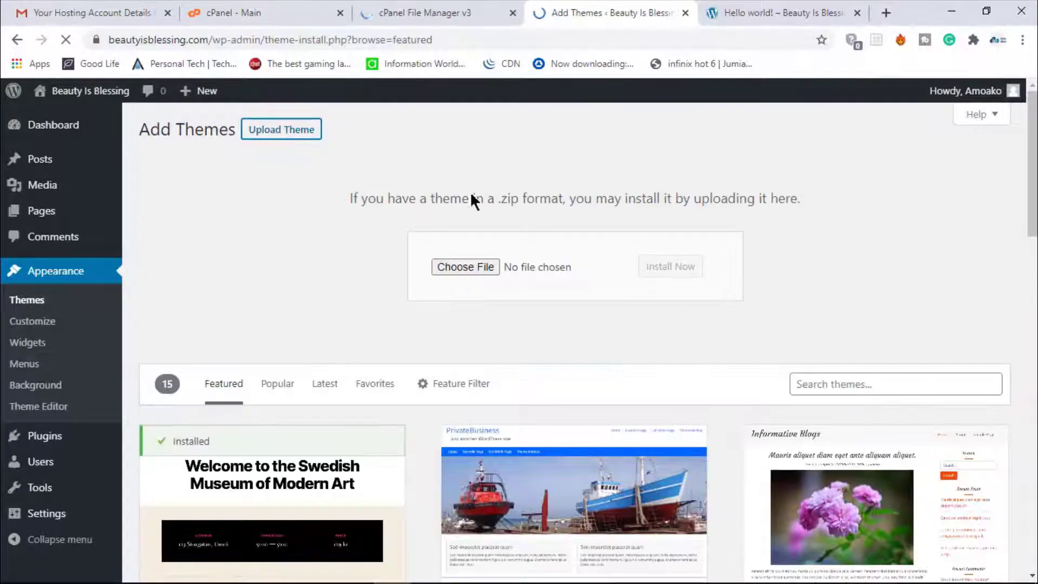
{"action": "left_click", "coordinate": [395, 12]}
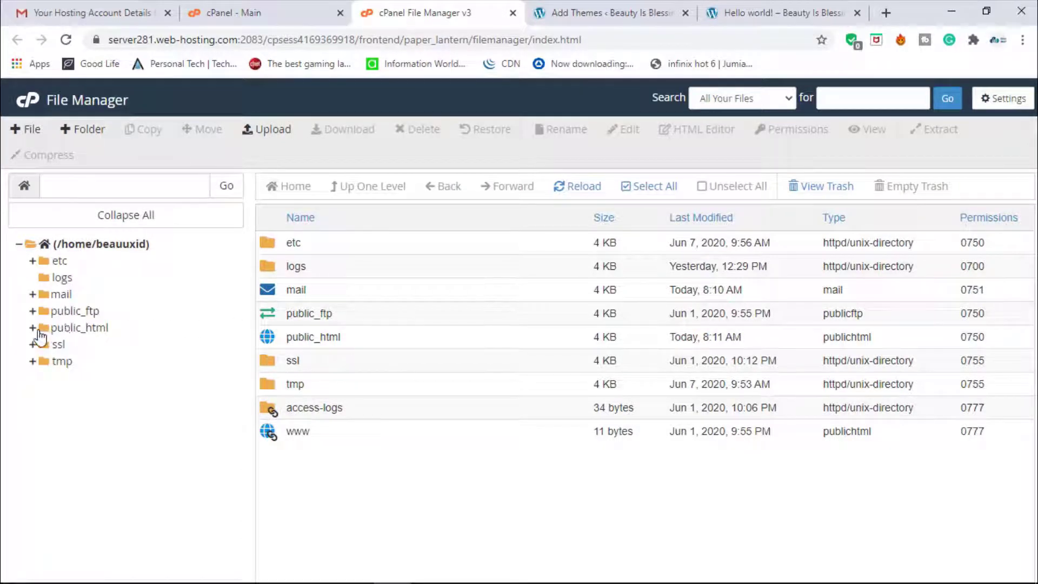
Navigate File Manager to public_html/wp-content/themes and open its Upload page
{"action": "left_click", "coordinate": [34, 328]}
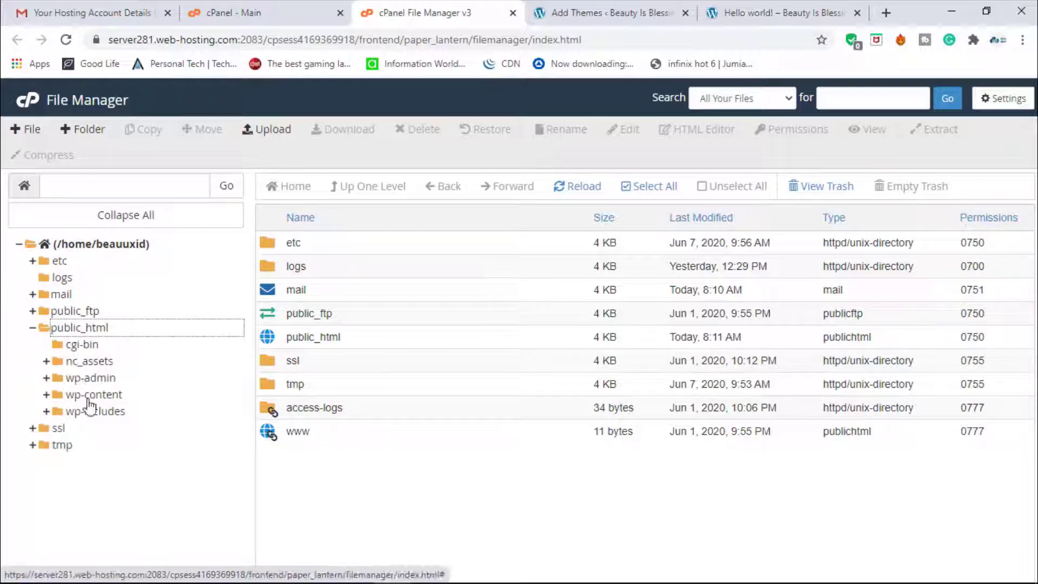
{"action": "left_click", "coordinate": [47, 395]}
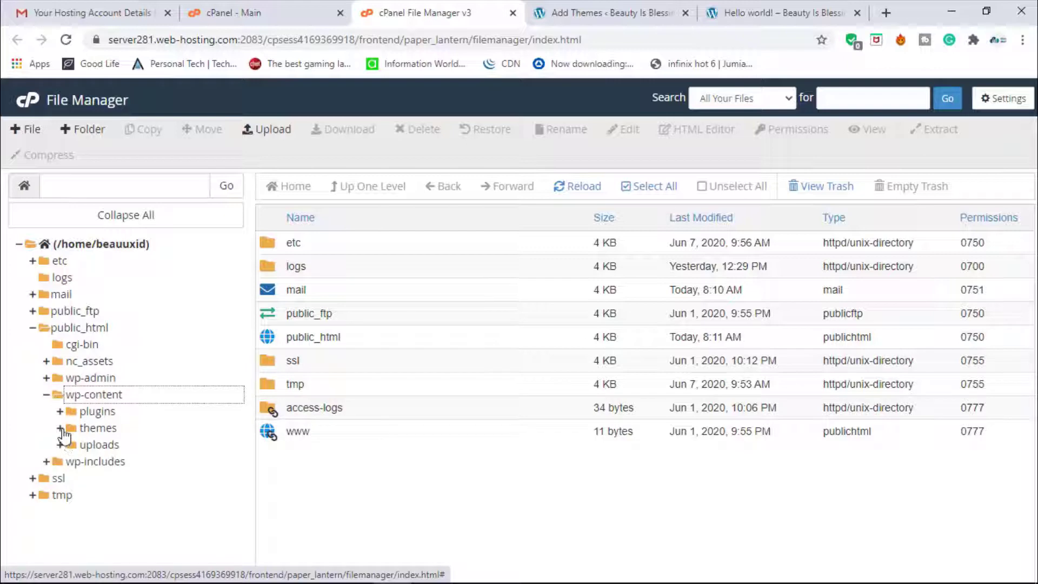
{"action": "left_click", "coordinate": [61, 428]}
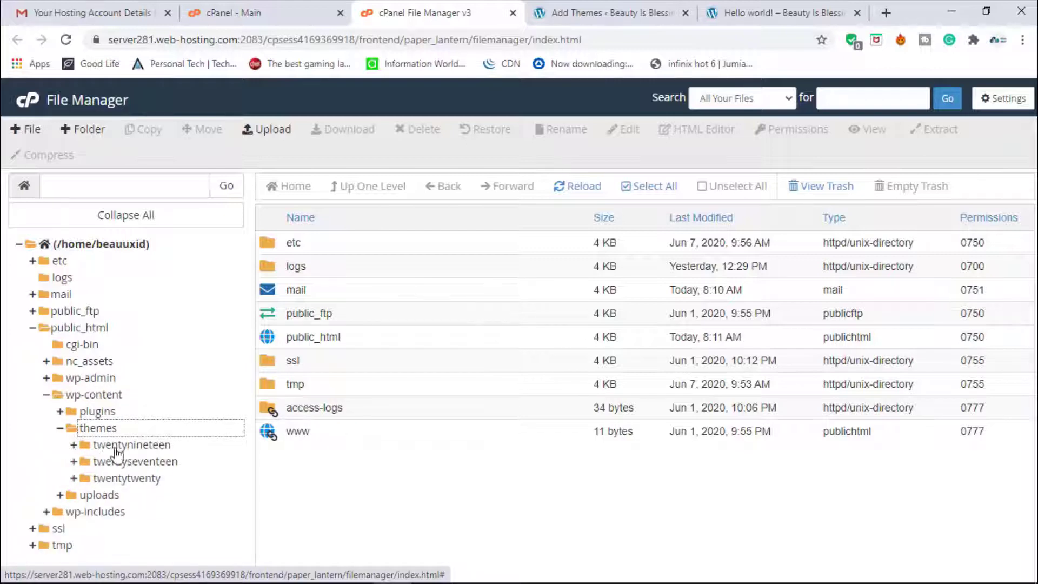
{"action": "double_click", "coordinate": [347, 336]}
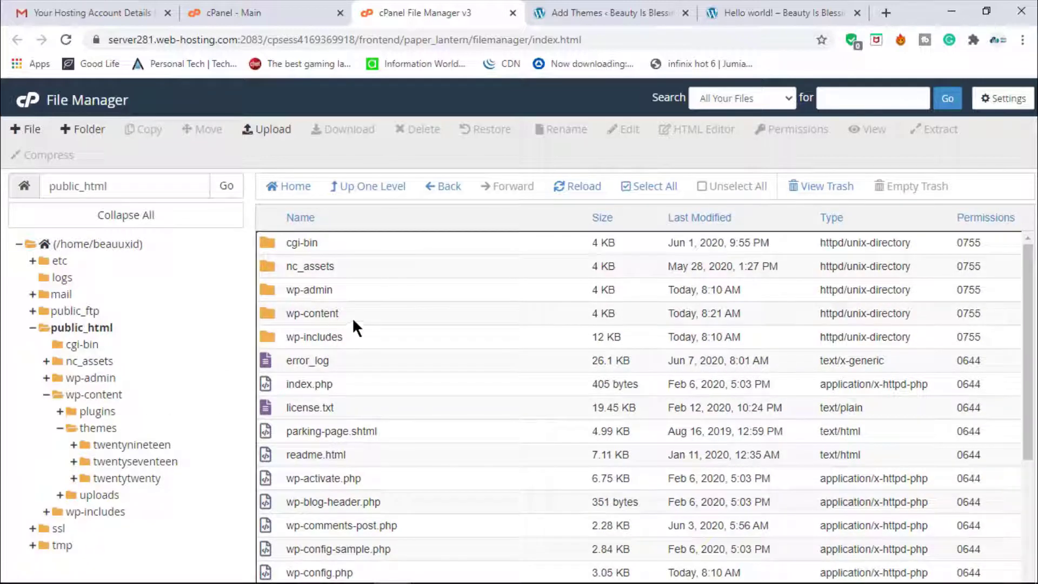
{"action": "double_click", "coordinate": [358, 314]}
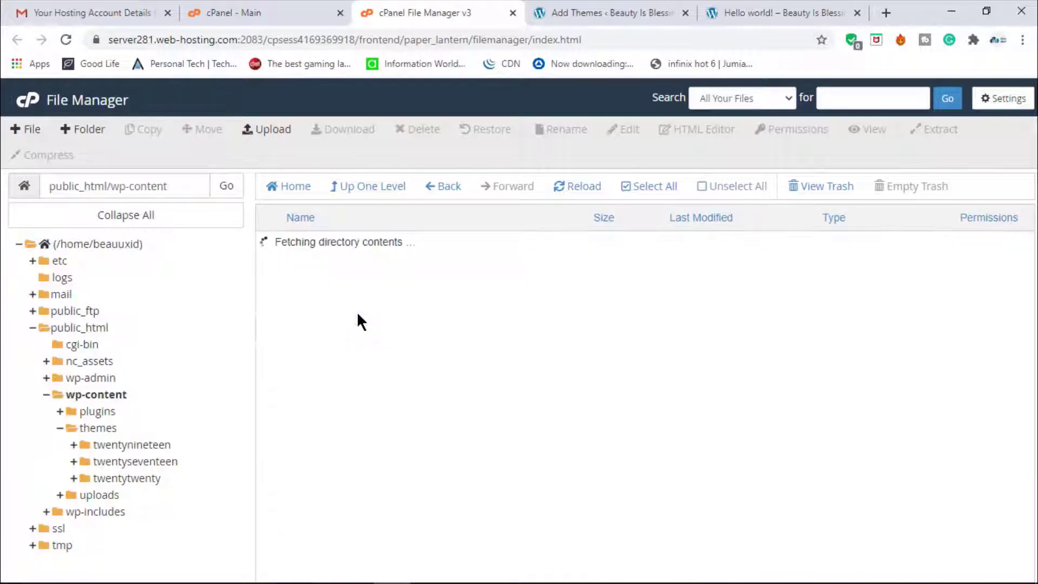
{"action": "double_click", "coordinate": [330, 267]}
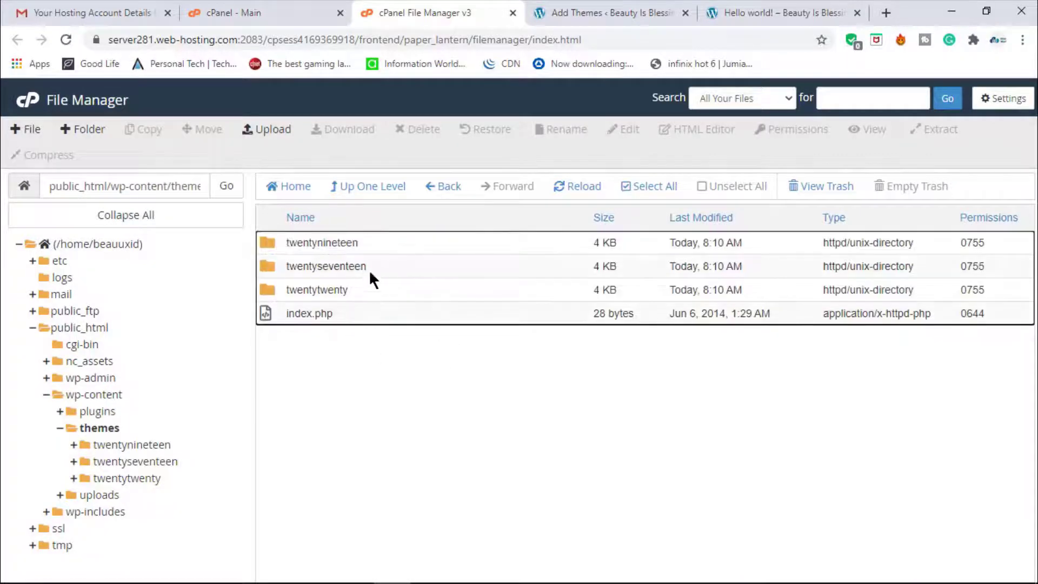
{"action": "left_click", "coordinate": [269, 131]}
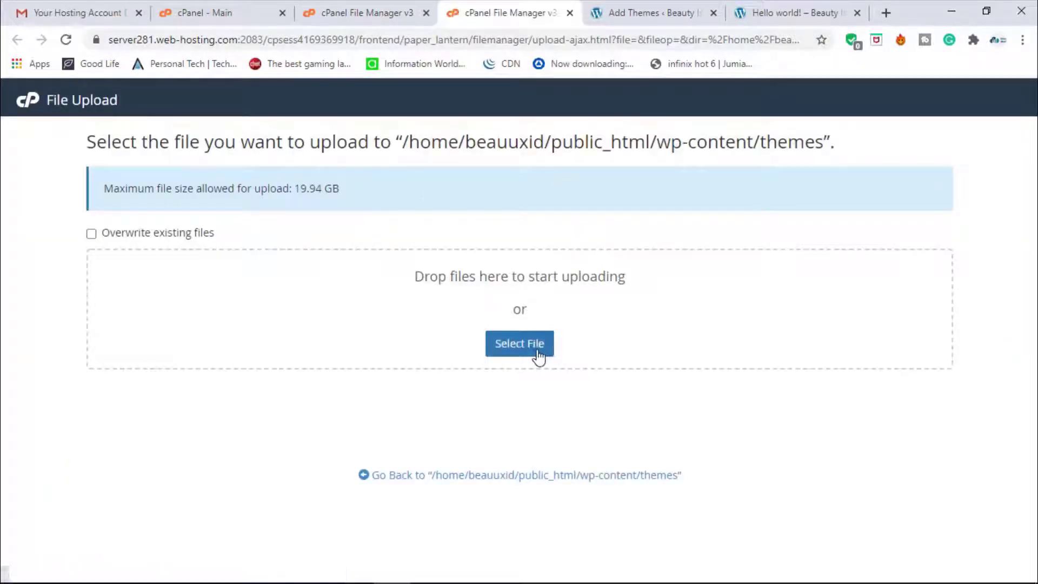
Browse Desktop > WORDPRESS PREMUIM THEMES > New folder > NEWSPAPER 7 > Newspaper-tf in the file picker
{"action": "left_click", "coordinate": [538, 357]}
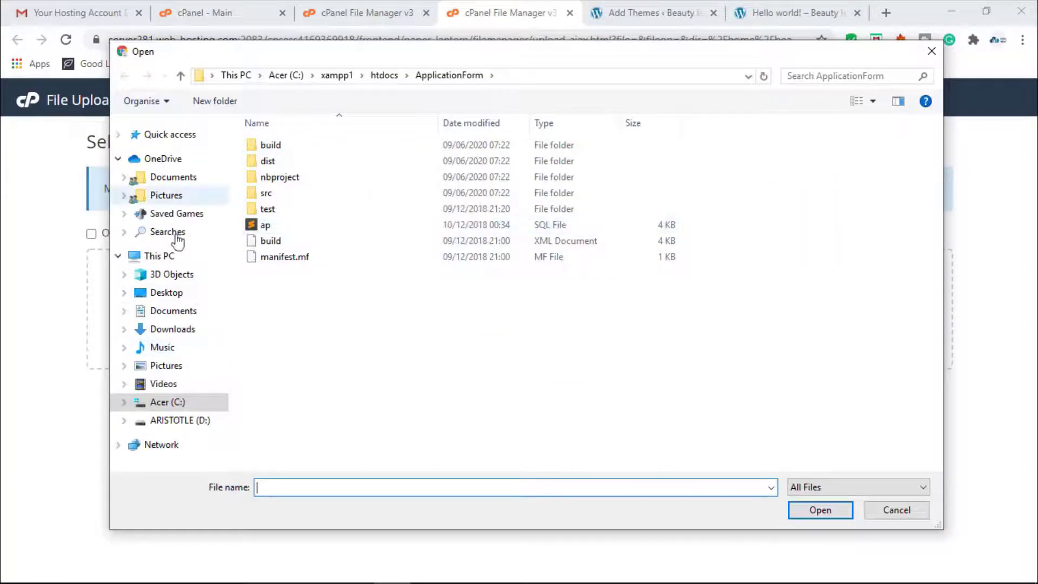
{"action": "left_click", "coordinate": [175, 294]}
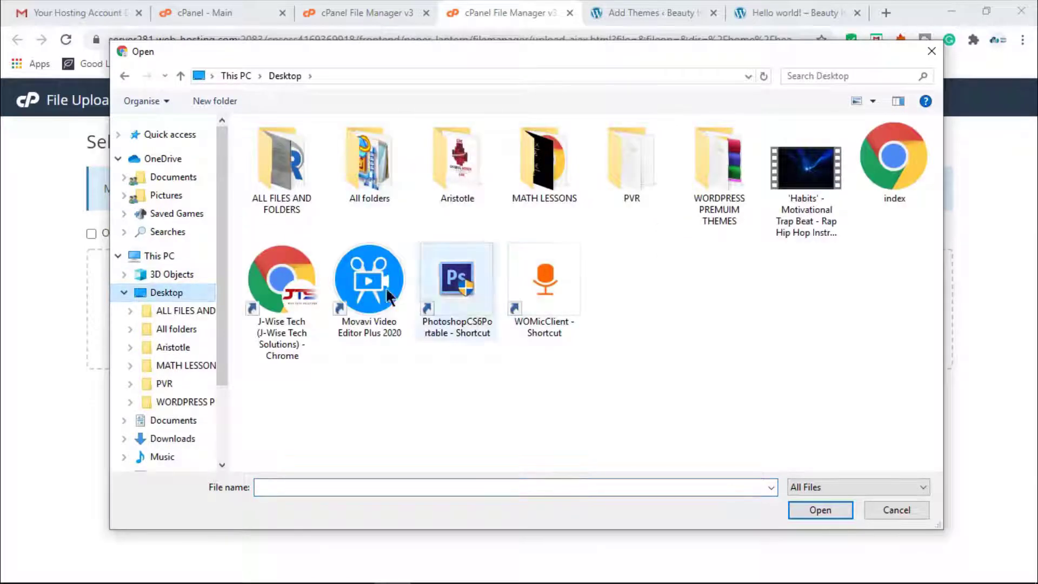
{"action": "left_click", "coordinate": [708, 157]}
{"action": "double_click", "coordinate": [707, 157]}
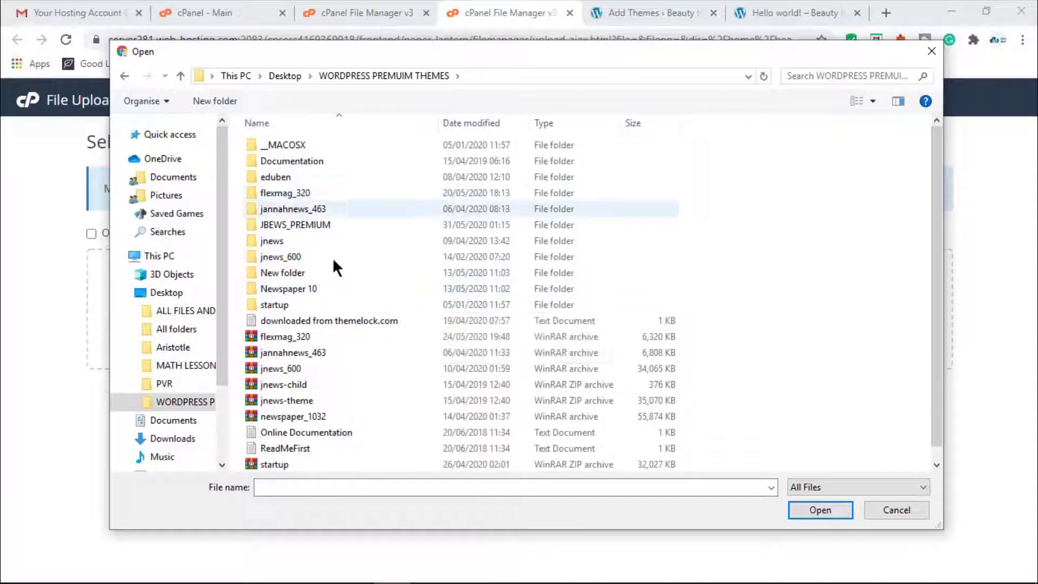
{"action": "double_click", "coordinate": [284, 272]}
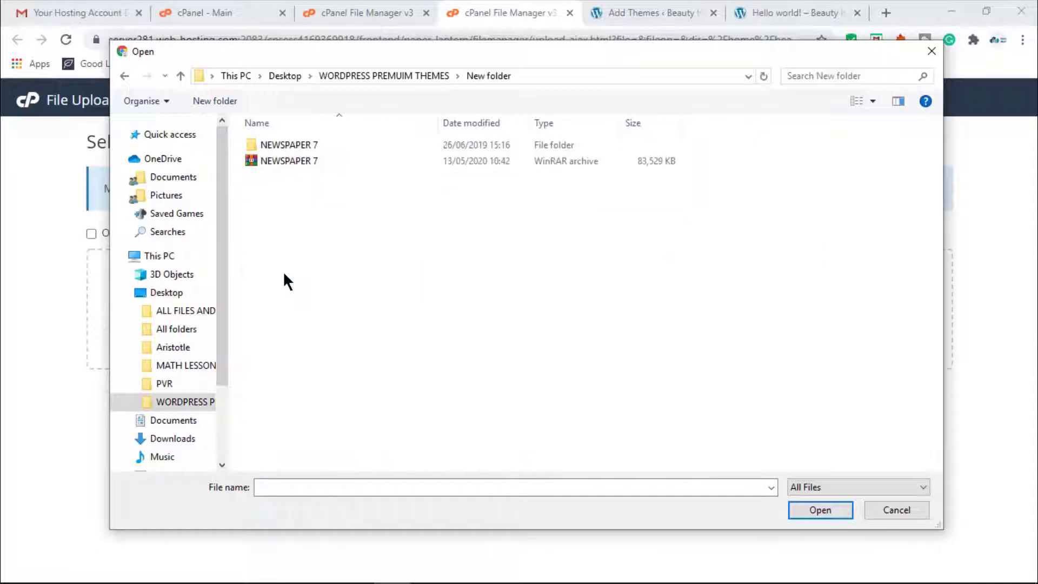
{"action": "double_click", "coordinate": [277, 146]}
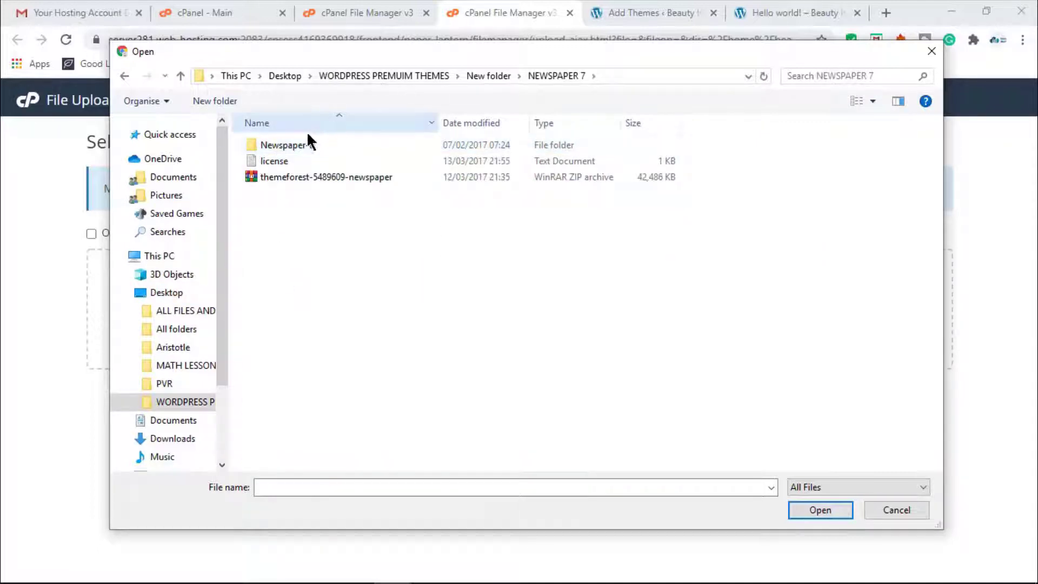
{"action": "double_click", "coordinate": [295, 149]}
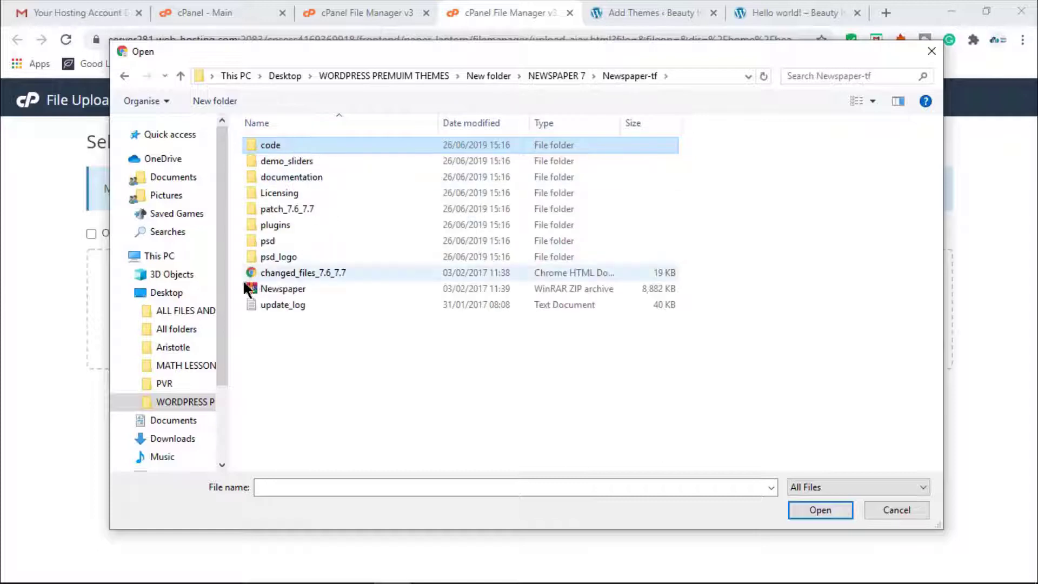
Select the Newspaper zip and start its upload into the themes folder
{"action": "left_click", "coordinate": [326, 288]}
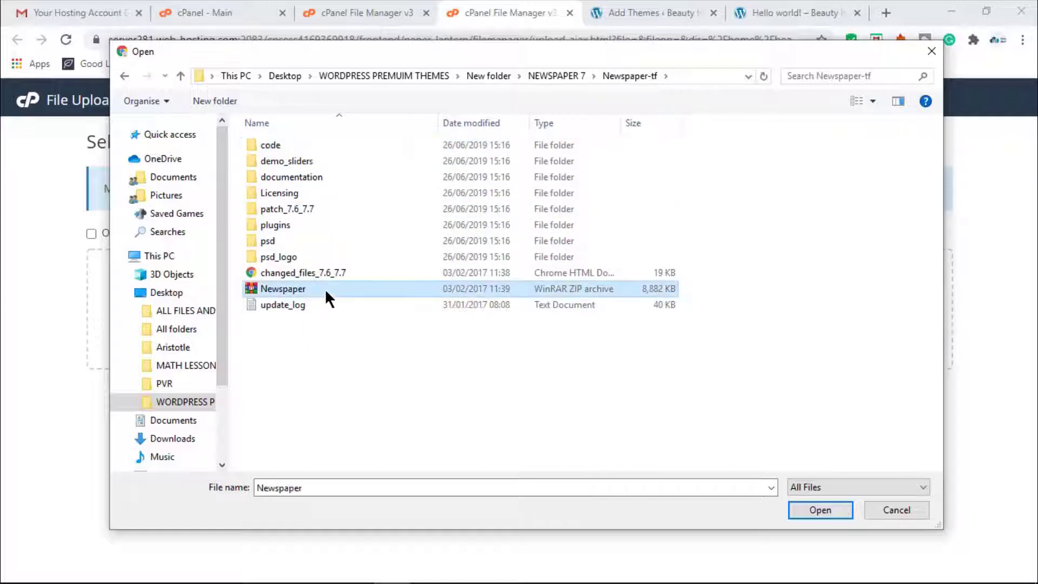
{"action": "left_click", "coordinate": [538, 76]}
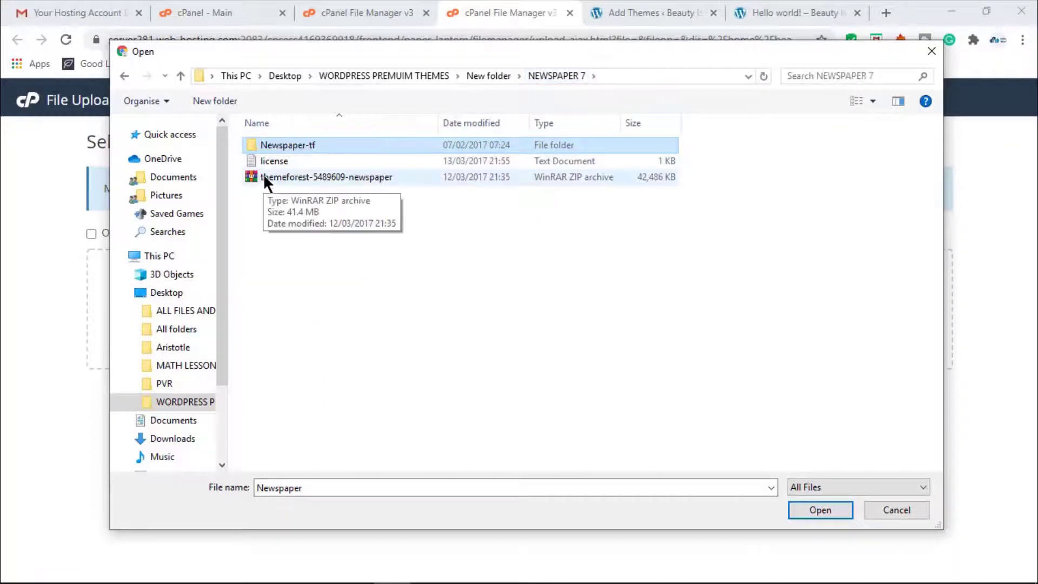
{"action": "double_click", "coordinate": [290, 144]}
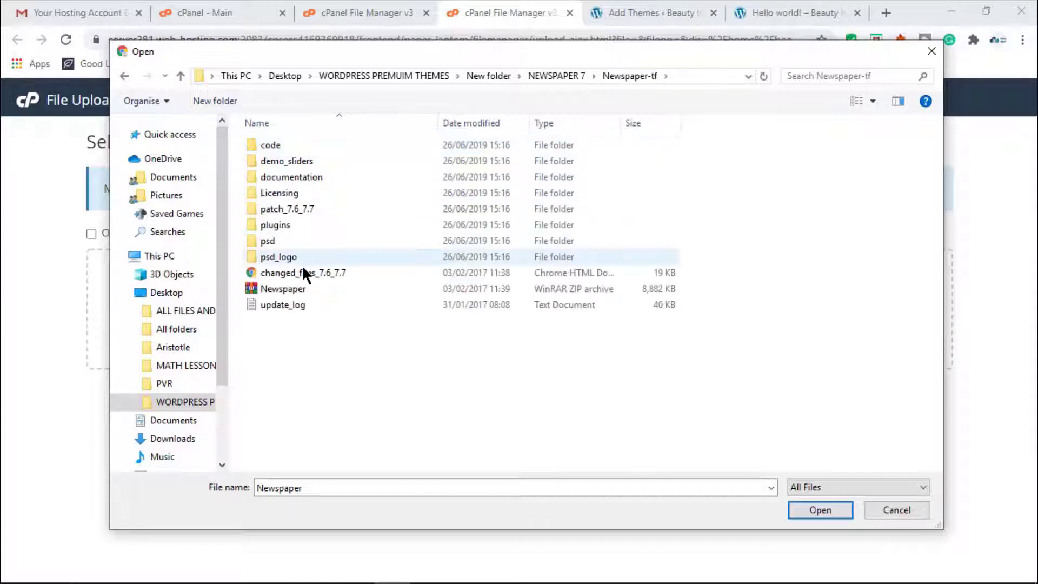
{"action": "left_click", "coordinate": [292, 291]}
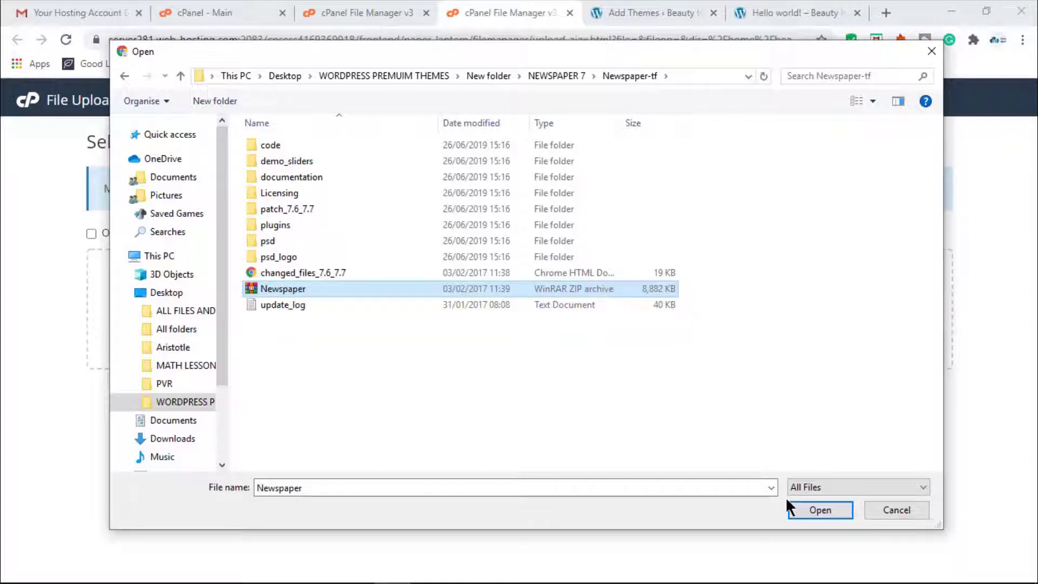
{"action": "left_click", "coordinate": [800, 508]}
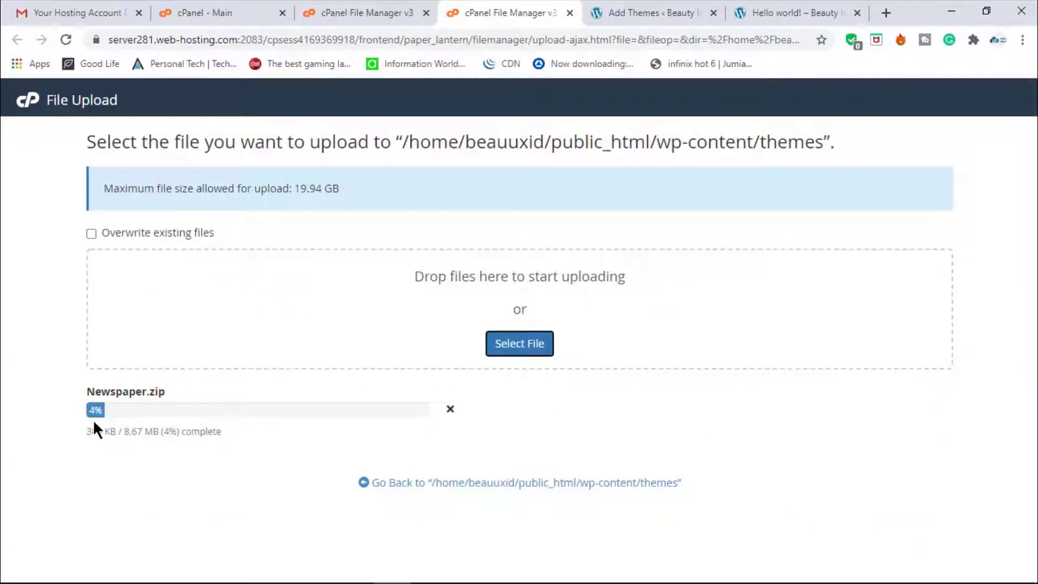
{"action": "left_click", "coordinate": [714, 4]}
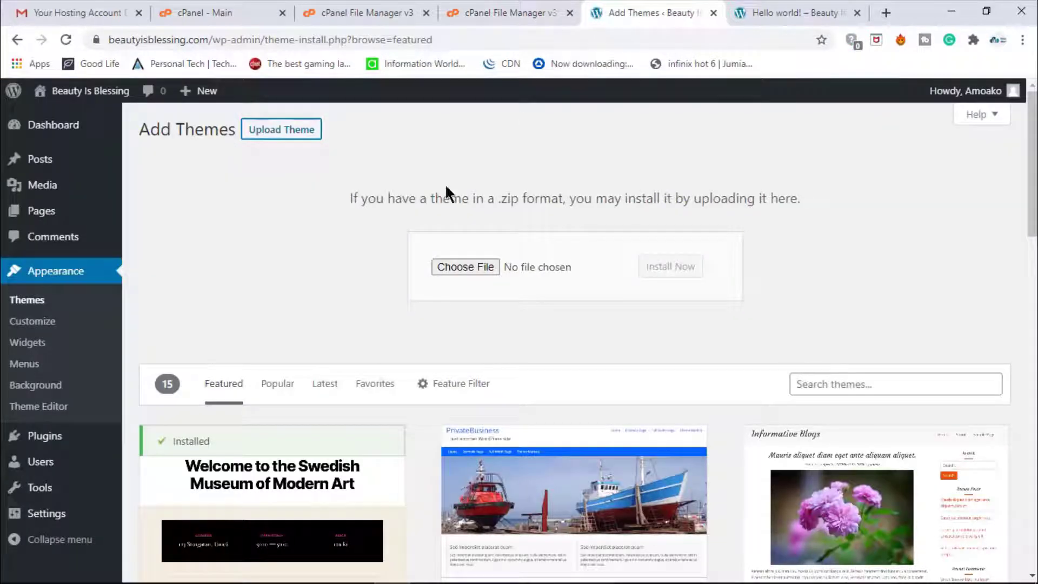
Pick the Newspaper zip in WordPress's theme uploader, cancel, and check the cPanel upload at 30%
{"action": "left_click", "coordinate": [460, 267]}
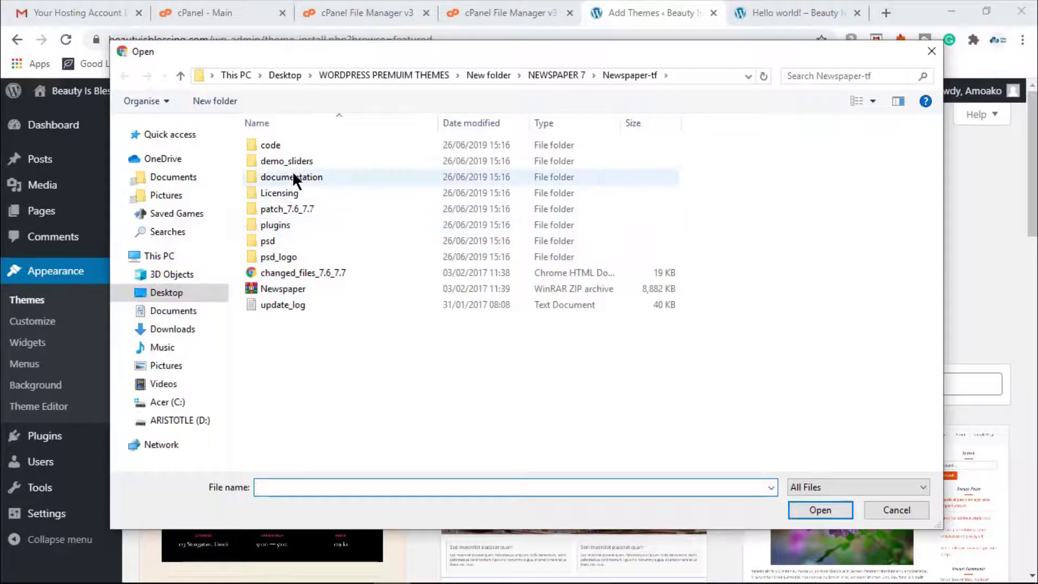
{"action": "left_click", "coordinate": [290, 286]}
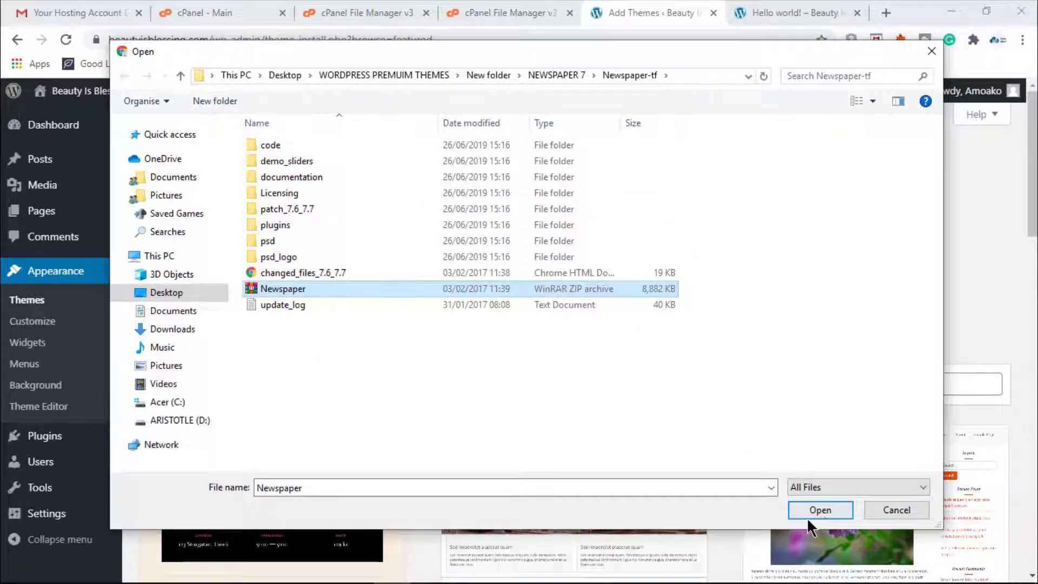
{"action": "left_click", "coordinate": [897, 510]}
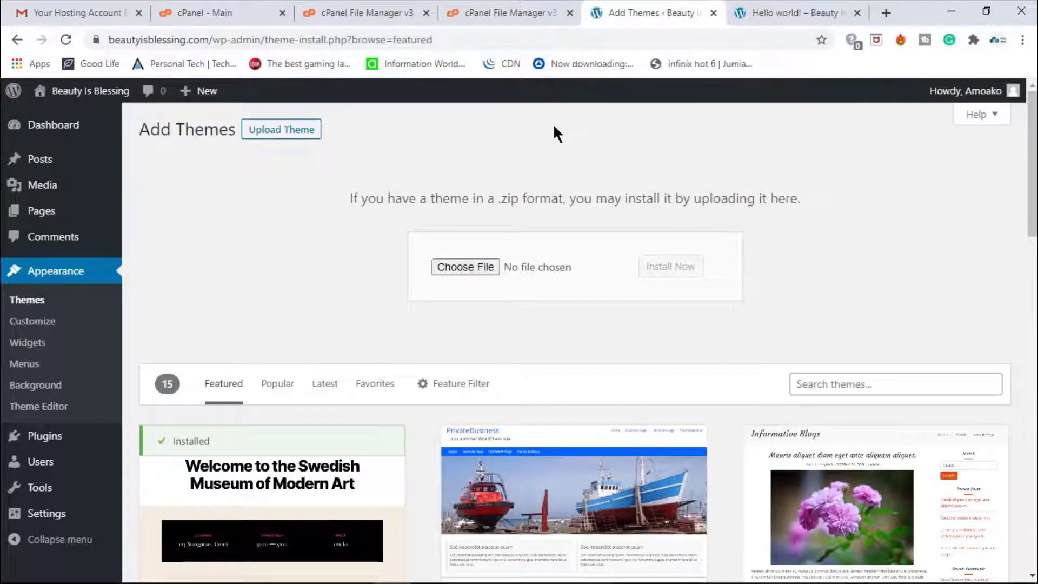
{"action": "left_click", "coordinate": [503, 10]}
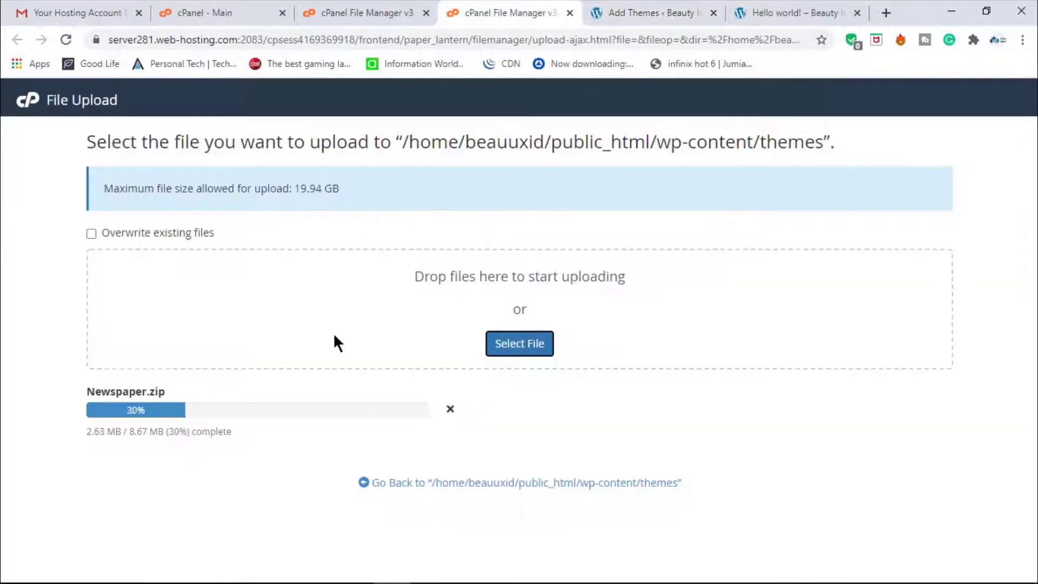
Check other tabs and the network connection while Newspaper.zip uploads to 100% (8.67 MB)
{"action": "left_click", "coordinate": [710, 5]}
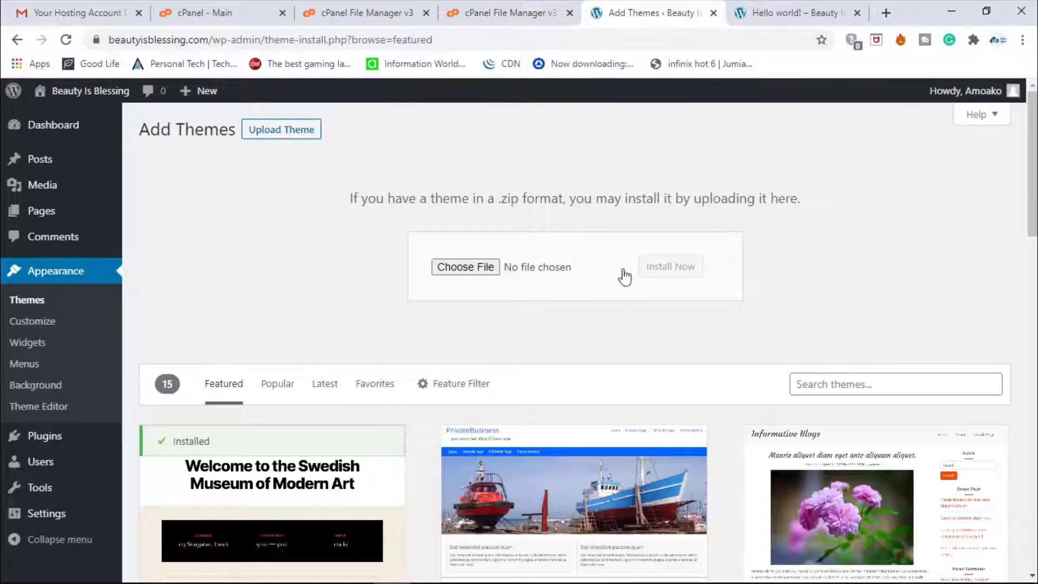
{"action": "left_click", "coordinate": [444, 11]}
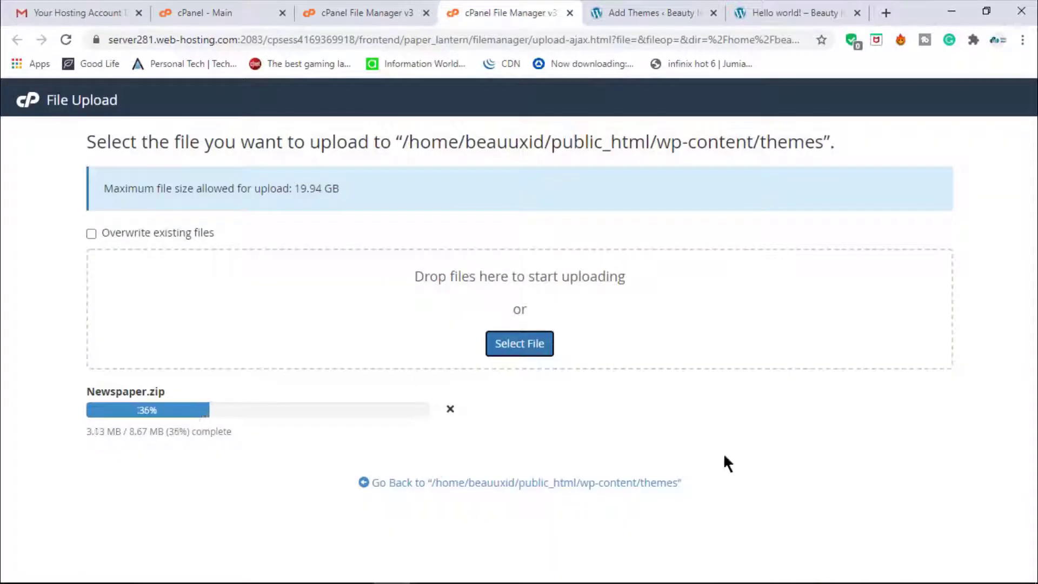
{"action": "left_click", "coordinate": [865, 580]}
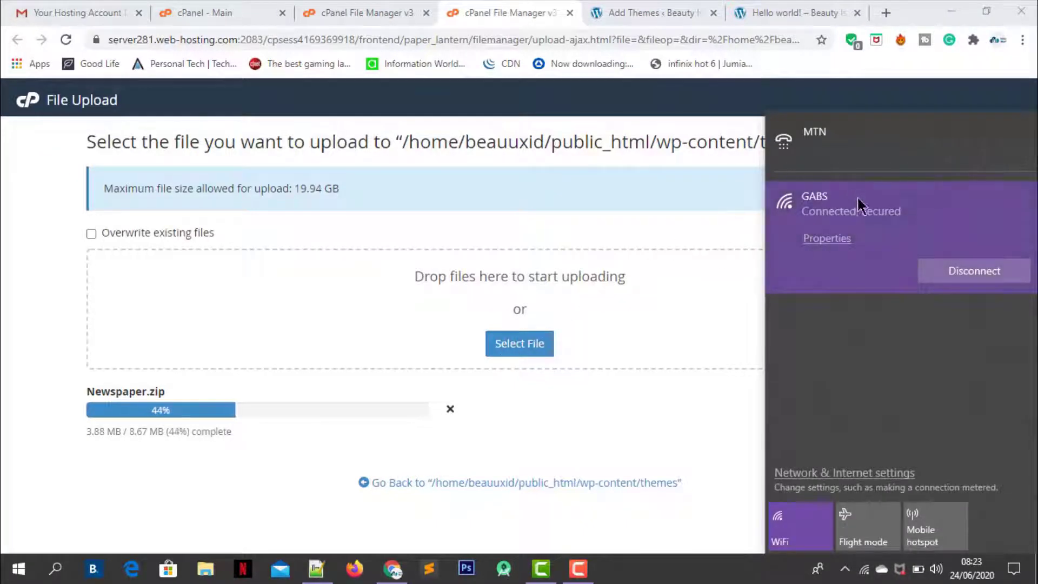
{"action": "left_click", "coordinate": [251, 402]}
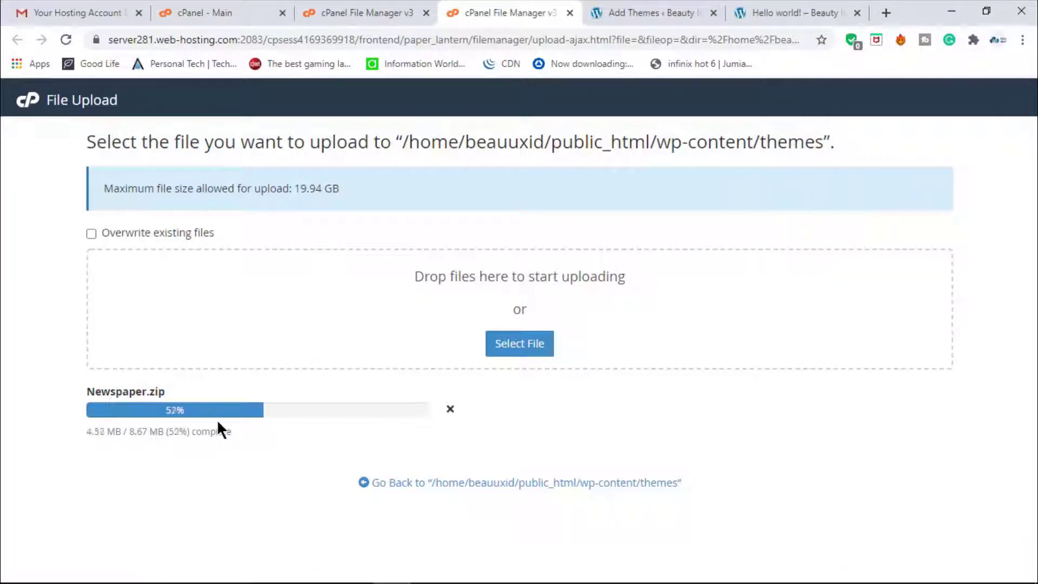
{"action": "left_click", "coordinate": [757, 11]}
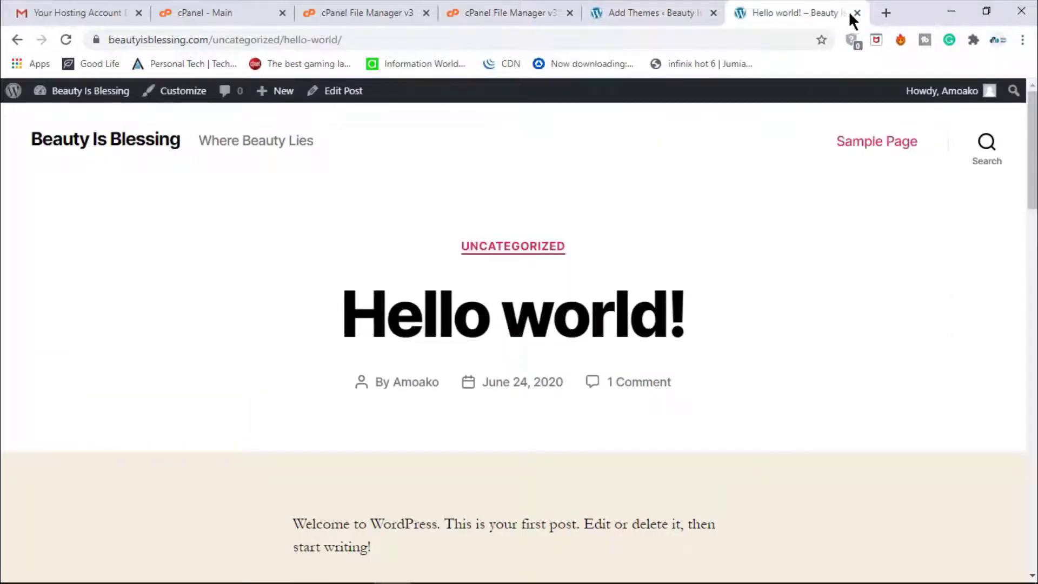
{"action": "left_click", "coordinate": [471, 6]}
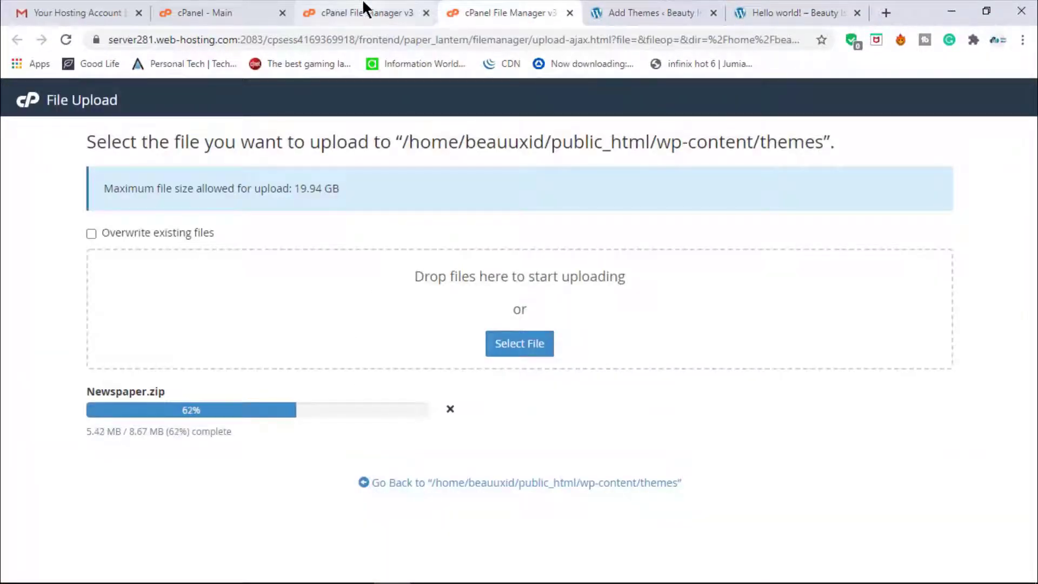
{"action": "left_click", "coordinate": [367, 12]}
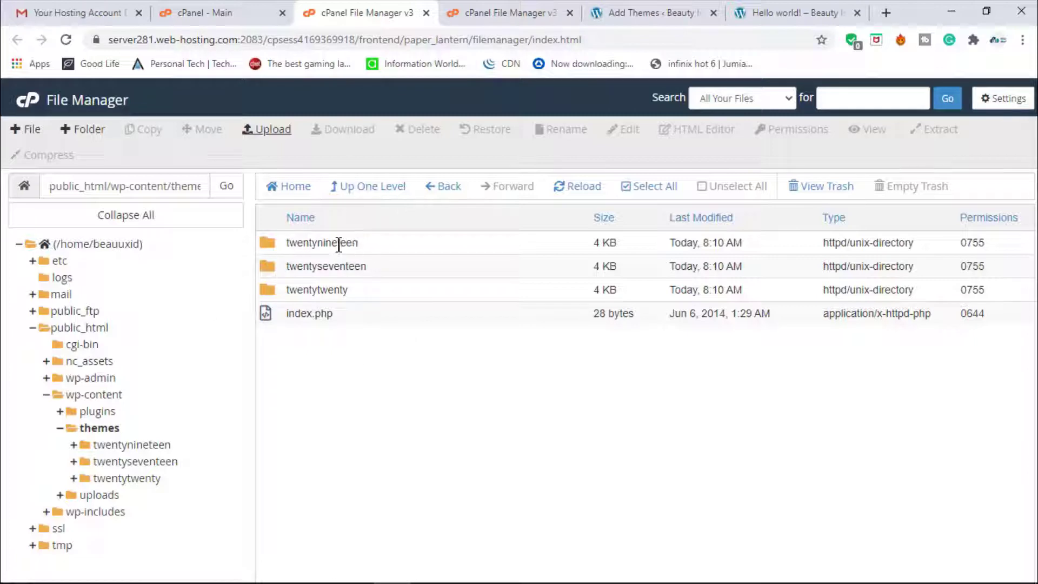
{"action": "left_click", "coordinate": [478, 11]}
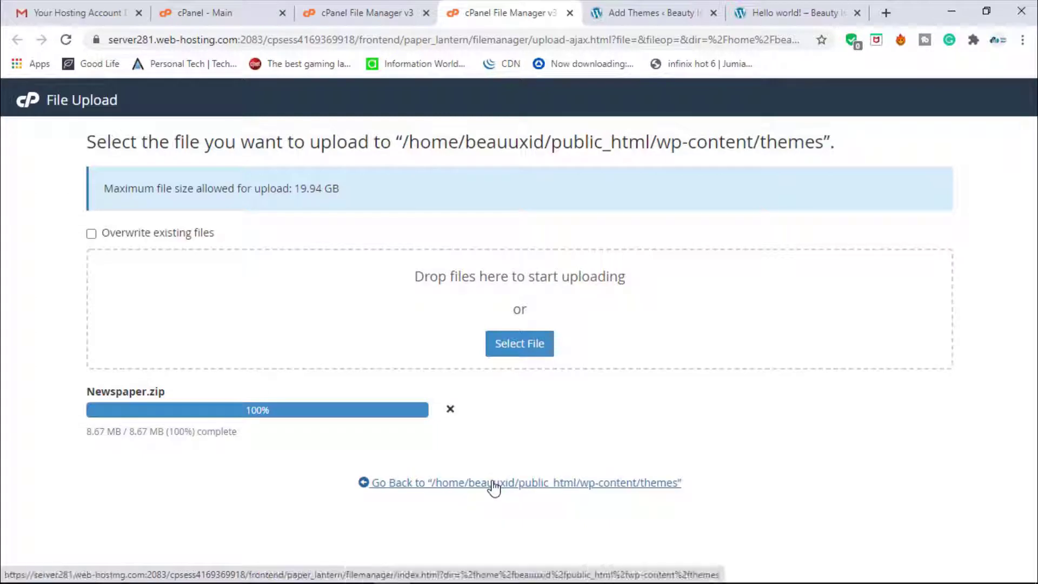
Close the finished upload page and browse public_html > wp-content > themes to see installed themes
{"action": "key", "text": "ctrl+w"}
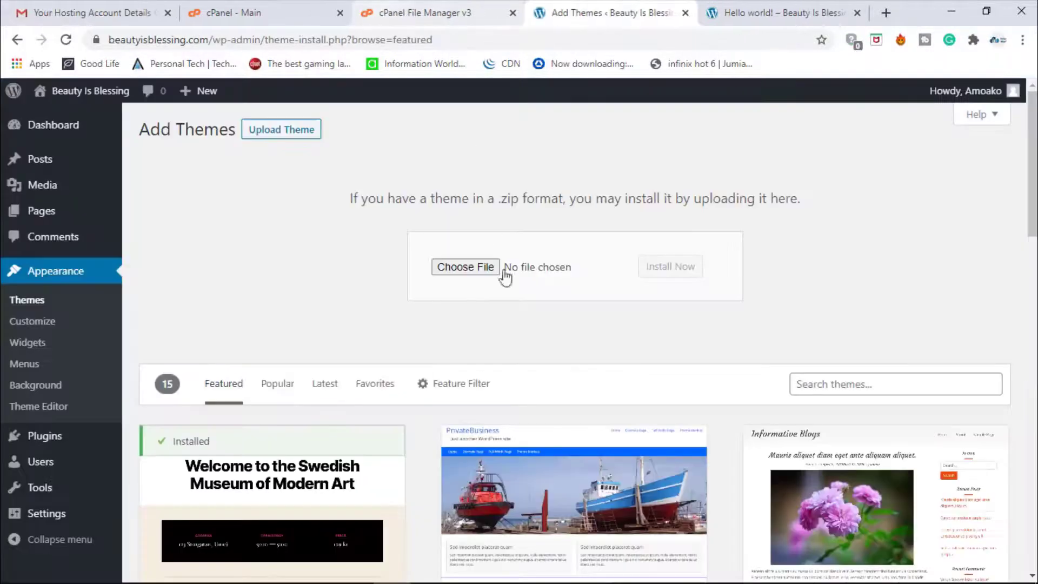
{"action": "left_click", "coordinate": [413, 10]}
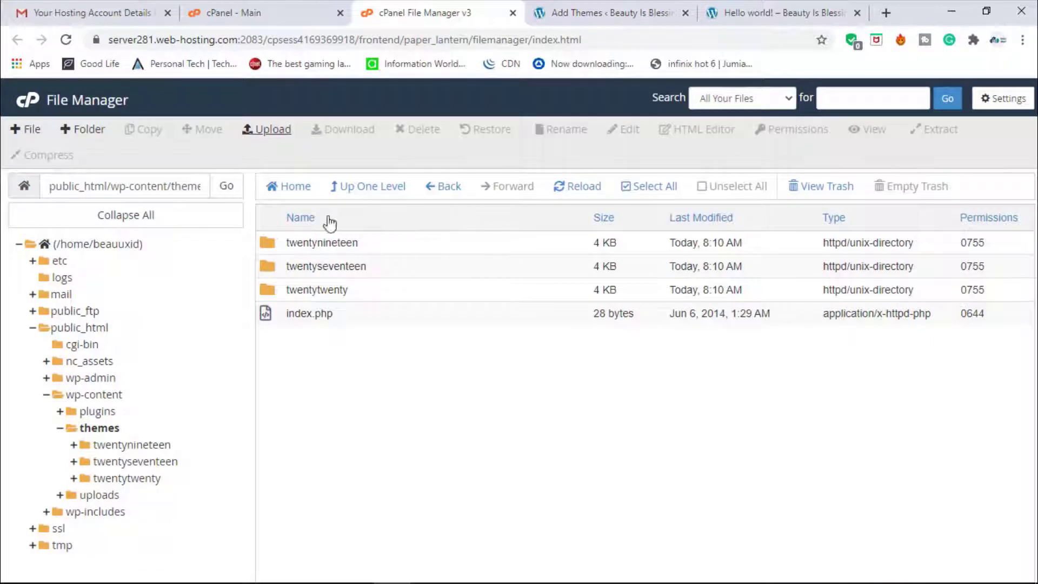
{"action": "left_click", "coordinate": [338, 190]}
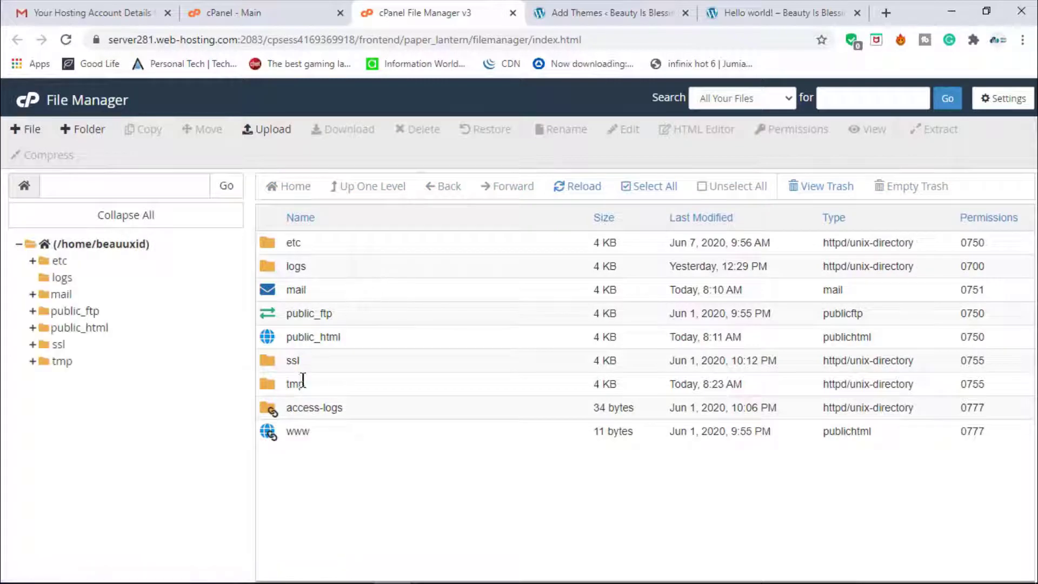
{"action": "double_click", "coordinate": [324, 337]}
{"action": "double_click", "coordinate": [455, 333]}
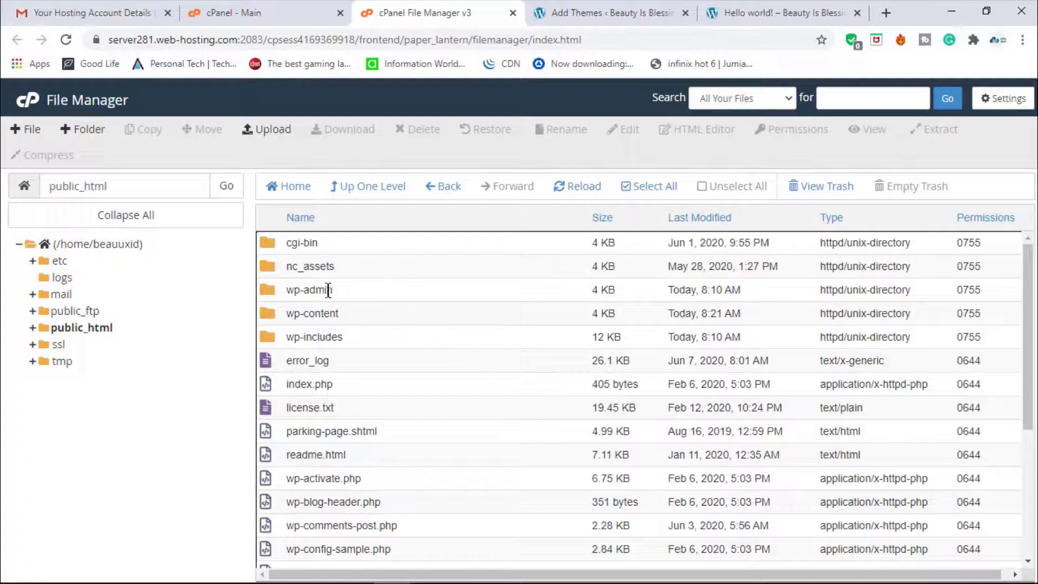
{"action": "double_click", "coordinate": [339, 312]}
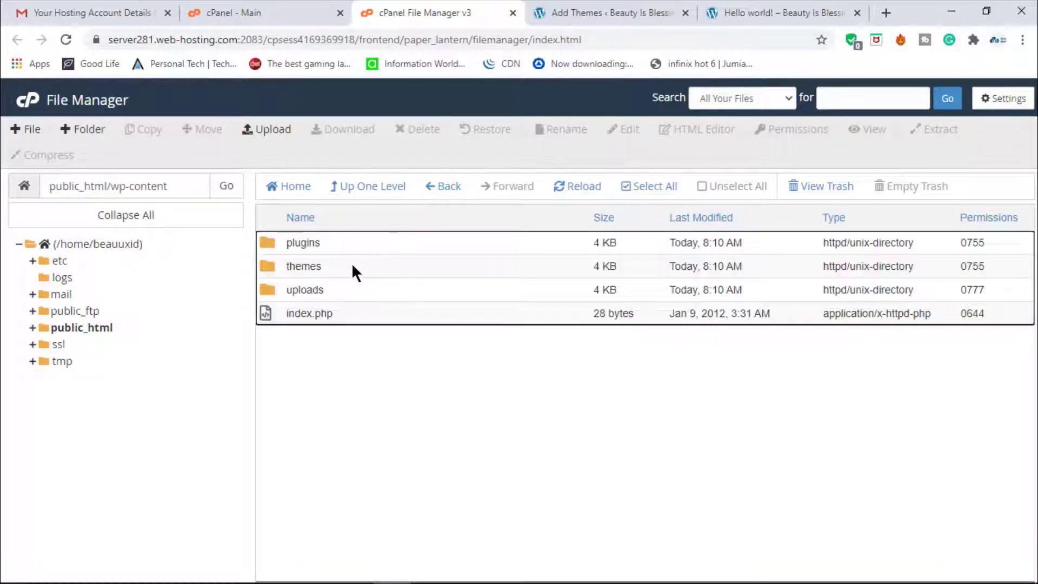
{"action": "double_click", "coordinate": [333, 266]}
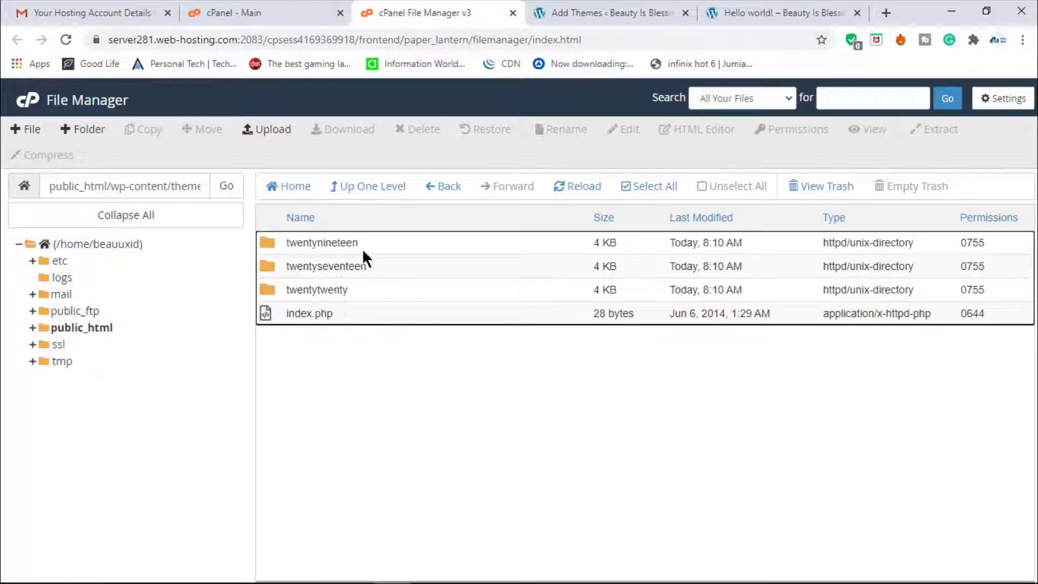
{"action": "left_click", "coordinate": [370, 199]}
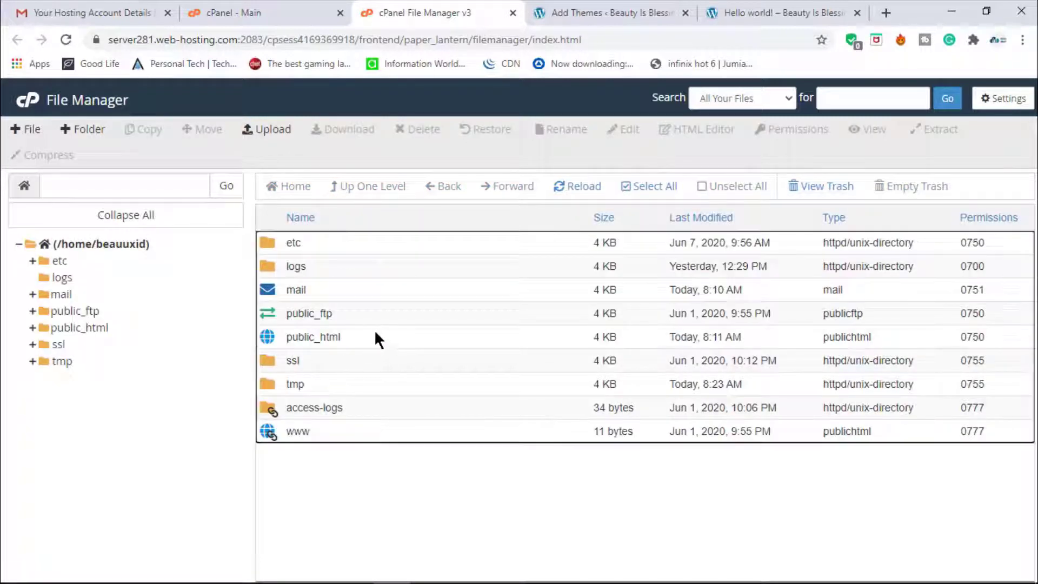
Revisit the themes and uploads folders, ending at wp-content with the cPanel dashboard showing
{"action": "double_click", "coordinate": [377, 335]}
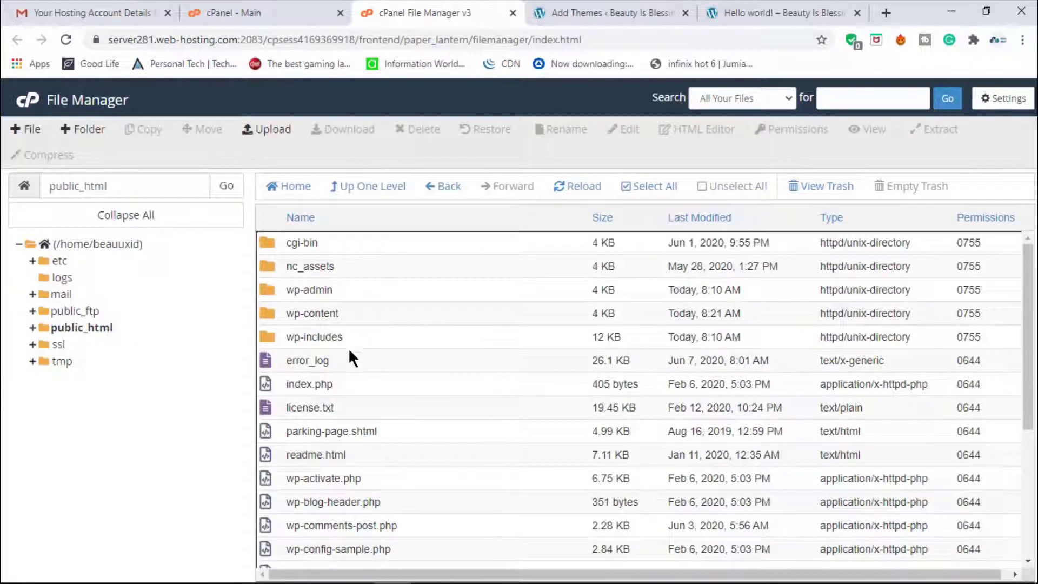
{"action": "double_click", "coordinate": [357, 312]}
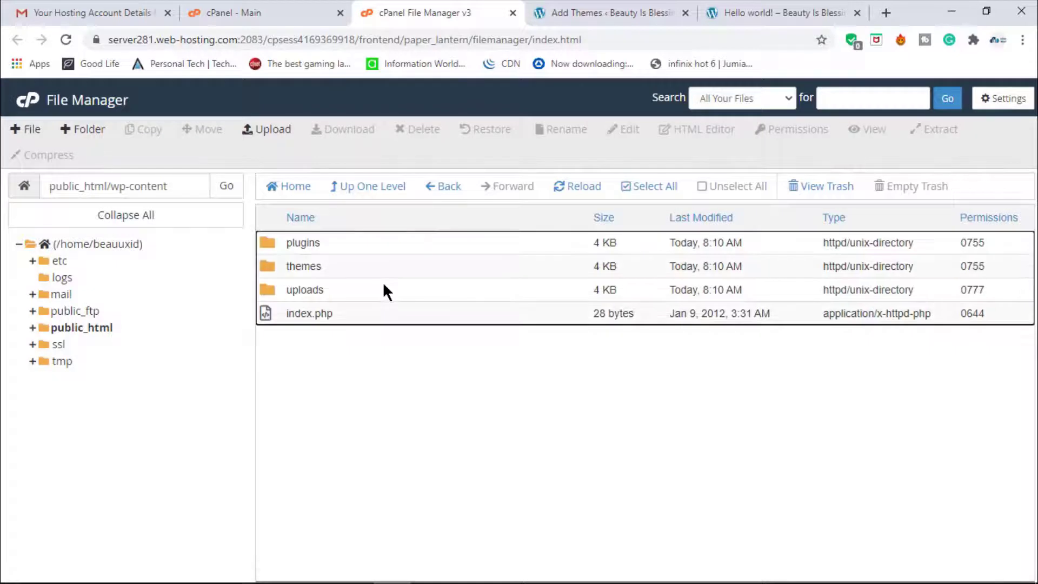
{"action": "double_click", "coordinate": [360, 266]}
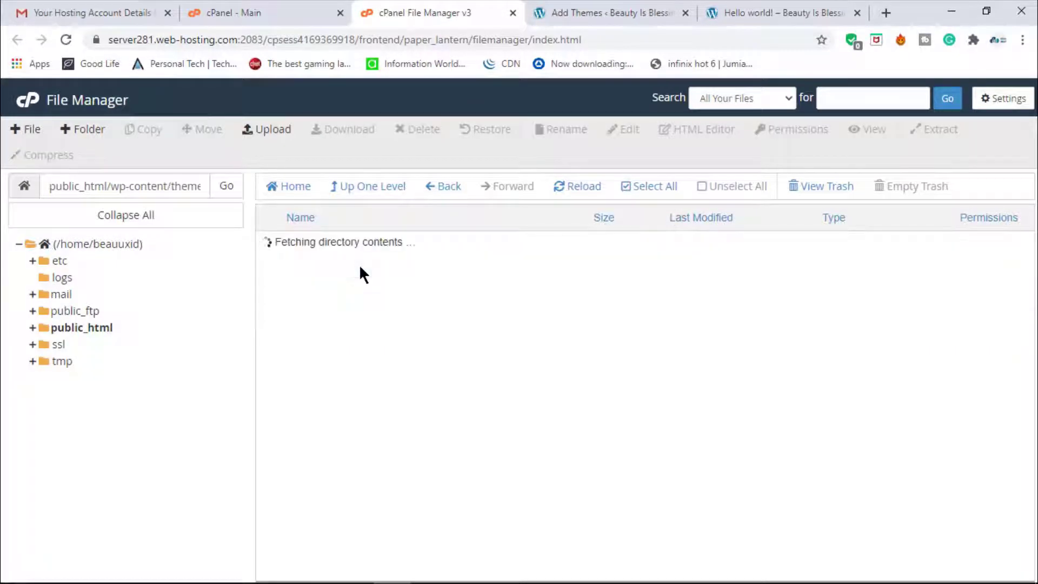
{"action": "left_click", "coordinate": [373, 186]}
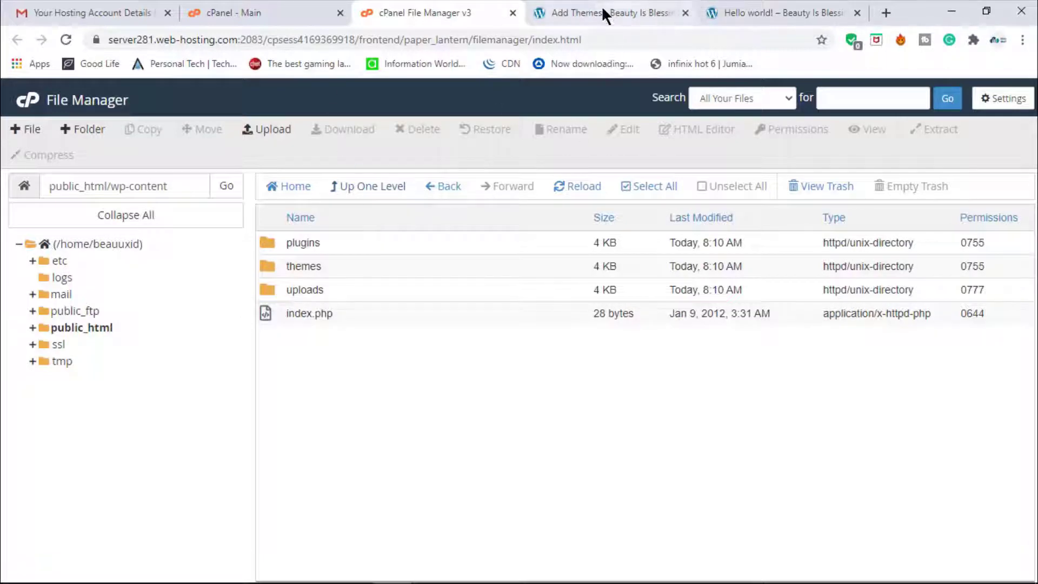
{"action": "left_click", "coordinate": [341, 290]}
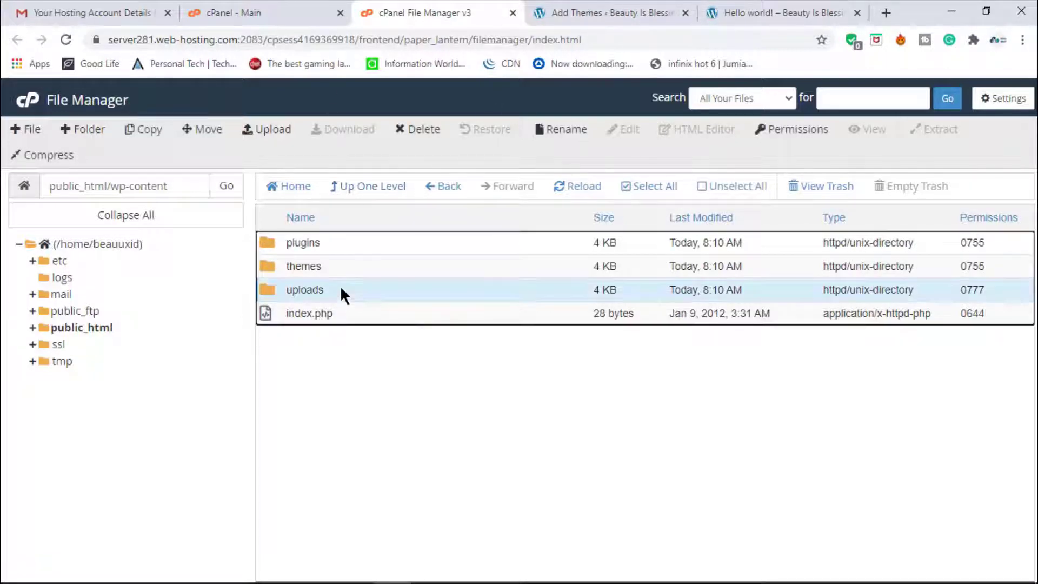
{"action": "double_click", "coordinate": [341, 289]}
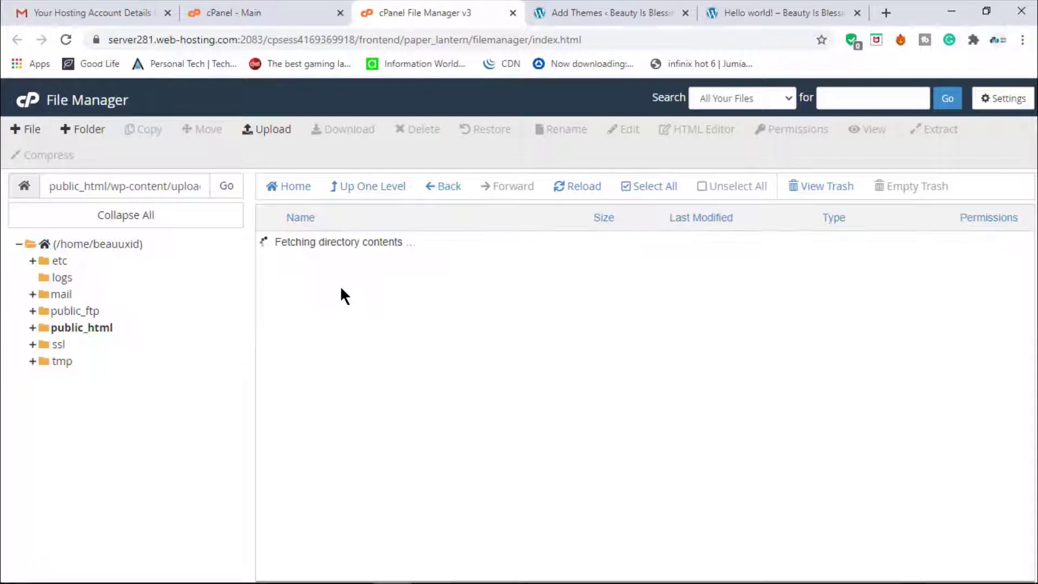
{"action": "left_click", "coordinate": [378, 190]}
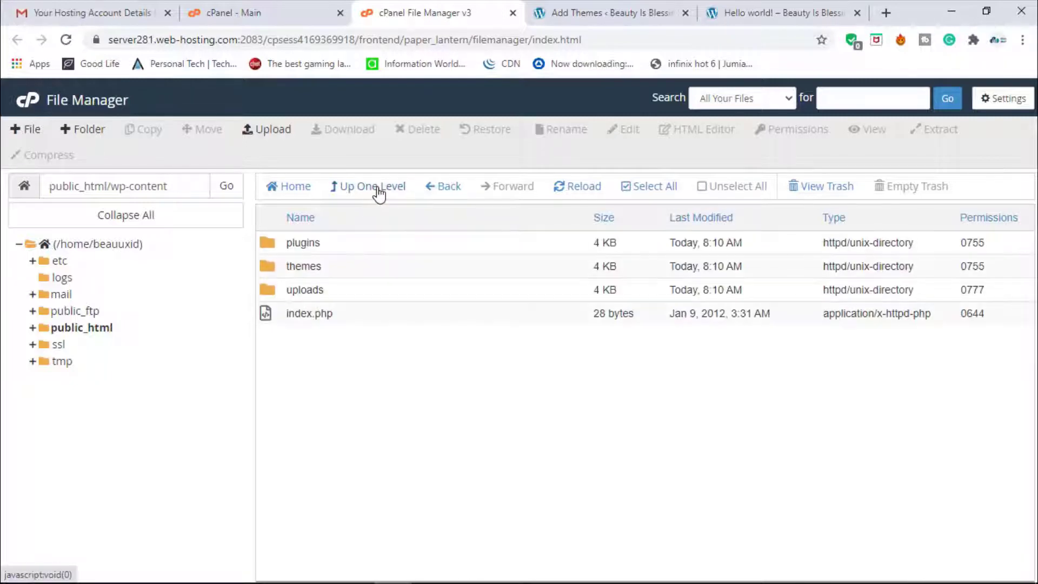
{"action": "left_click", "coordinate": [308, 9]}
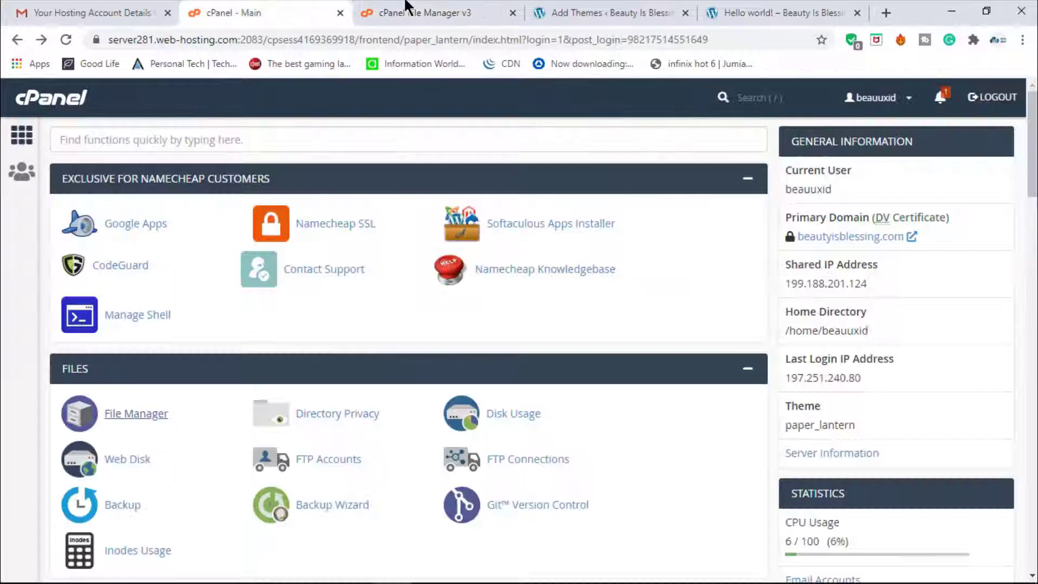
Go to Appearance > Themes > Add New in WordPress and open the Upload Theme panel
{"action": "left_click", "coordinate": [563, 9]}
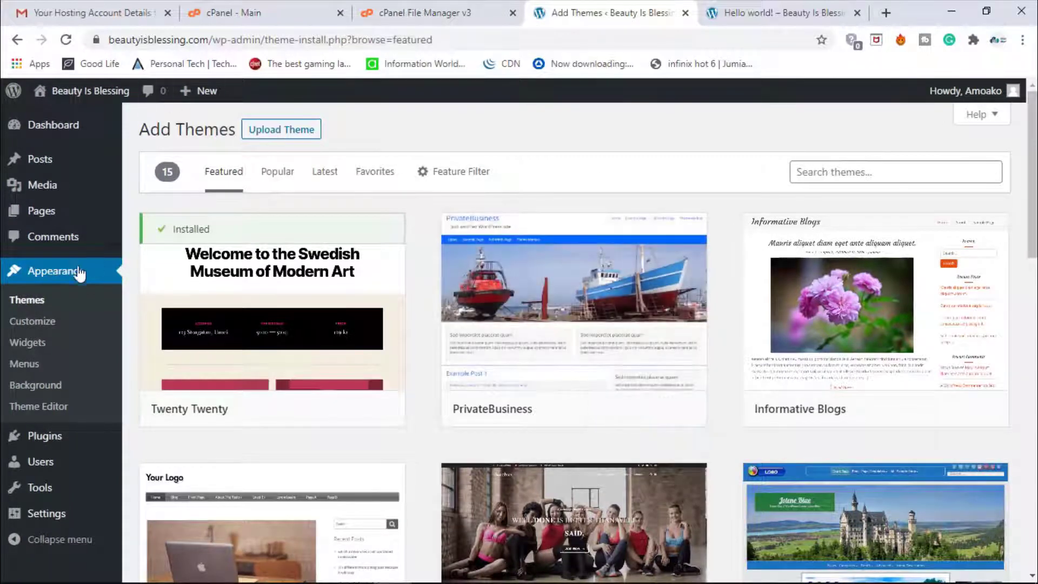
{"action": "left_click", "coordinate": [40, 305]}
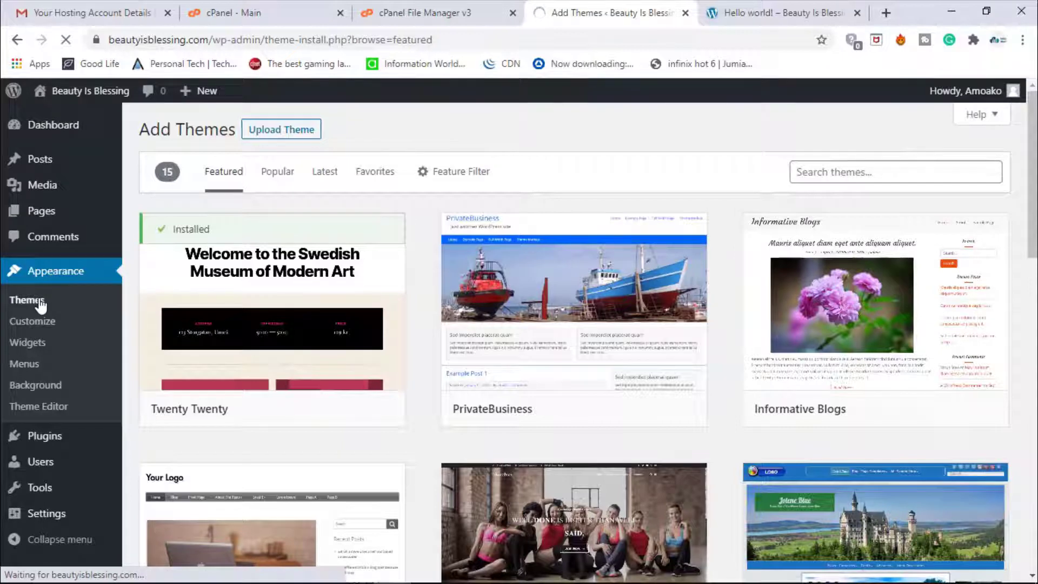
{"action": "left_click", "coordinate": [383, 10]}
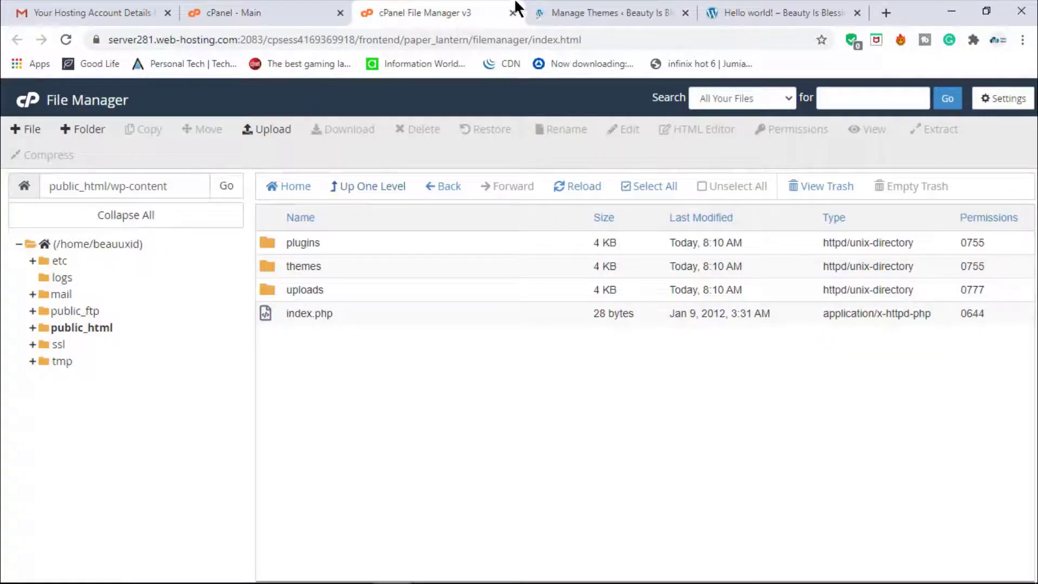
{"action": "left_click", "coordinate": [566, 7]}
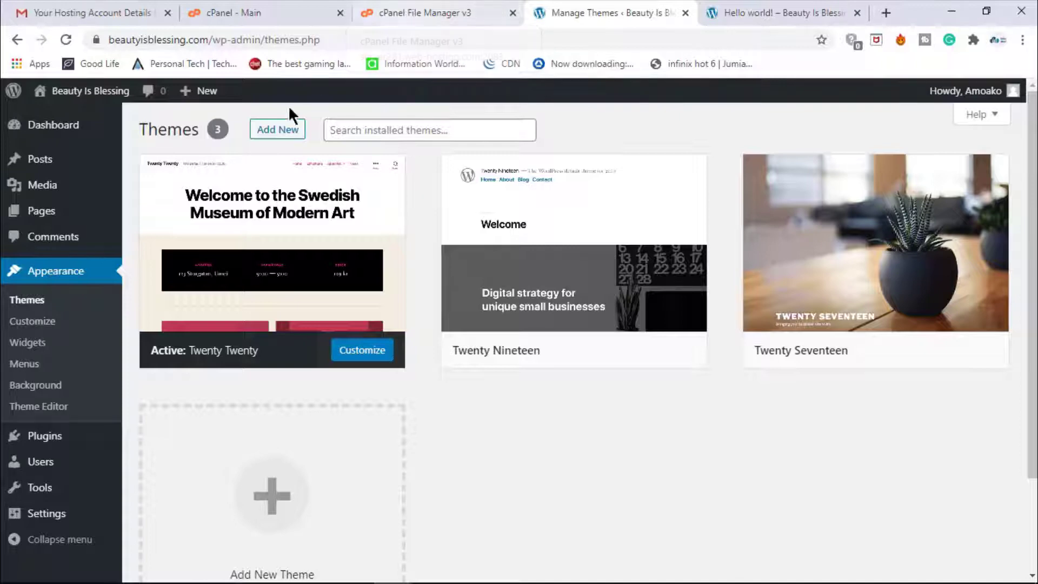
{"action": "left_click", "coordinate": [262, 136]}
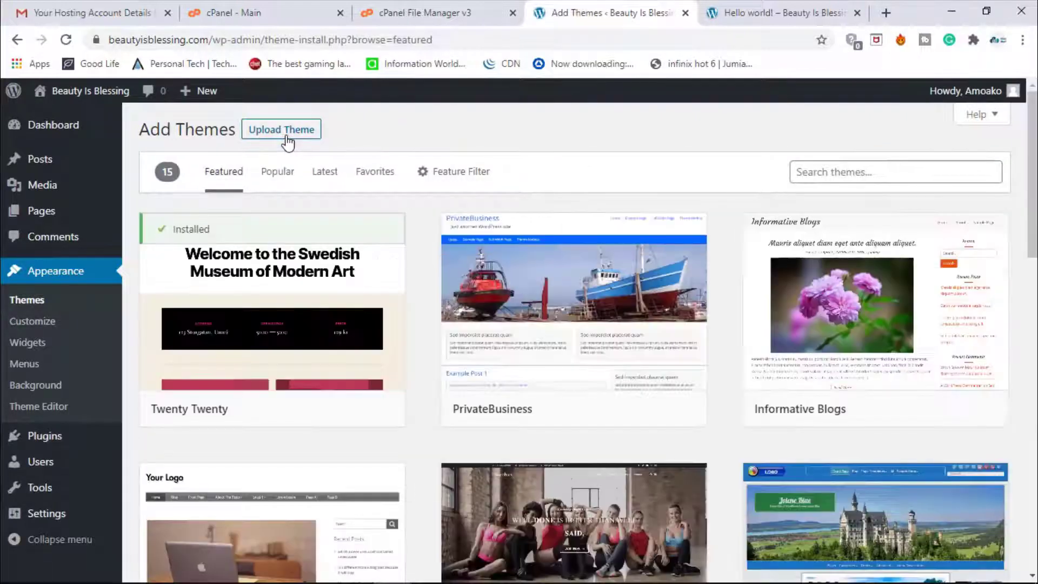
{"action": "left_click", "coordinate": [287, 141]}
Choose Newspaper.zip and click Install Now, waiting as the upload reaches 7%
{"action": "left_click", "coordinate": [465, 267]}
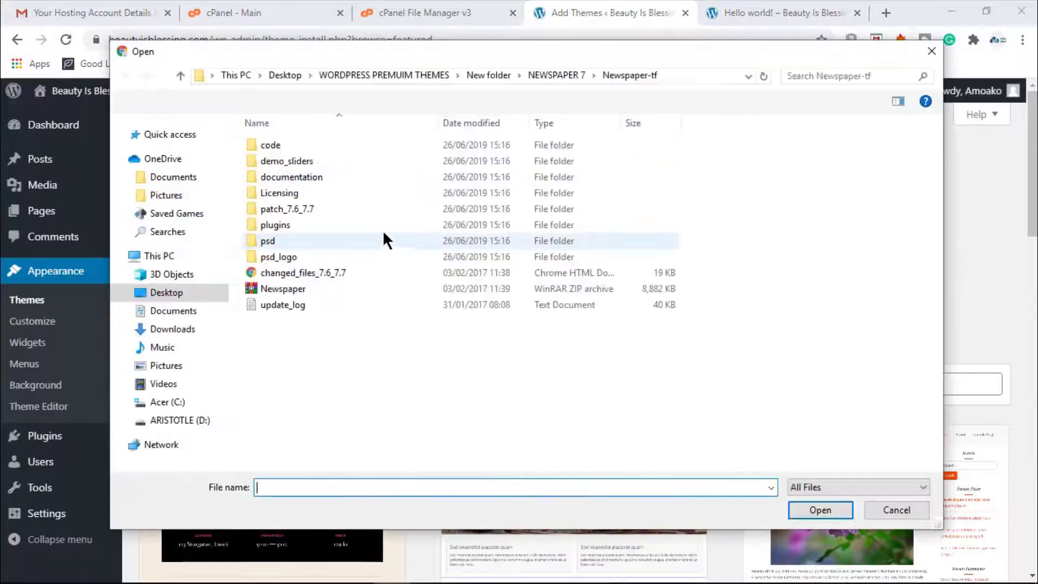
{"action": "double_click", "coordinate": [338, 286]}
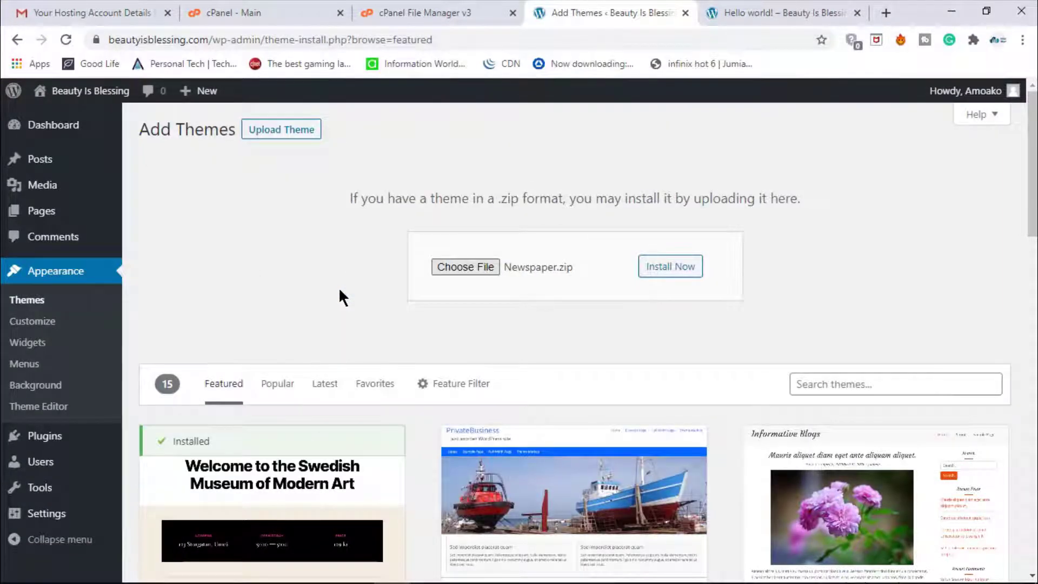
{"action": "left_click", "coordinate": [675, 275]}
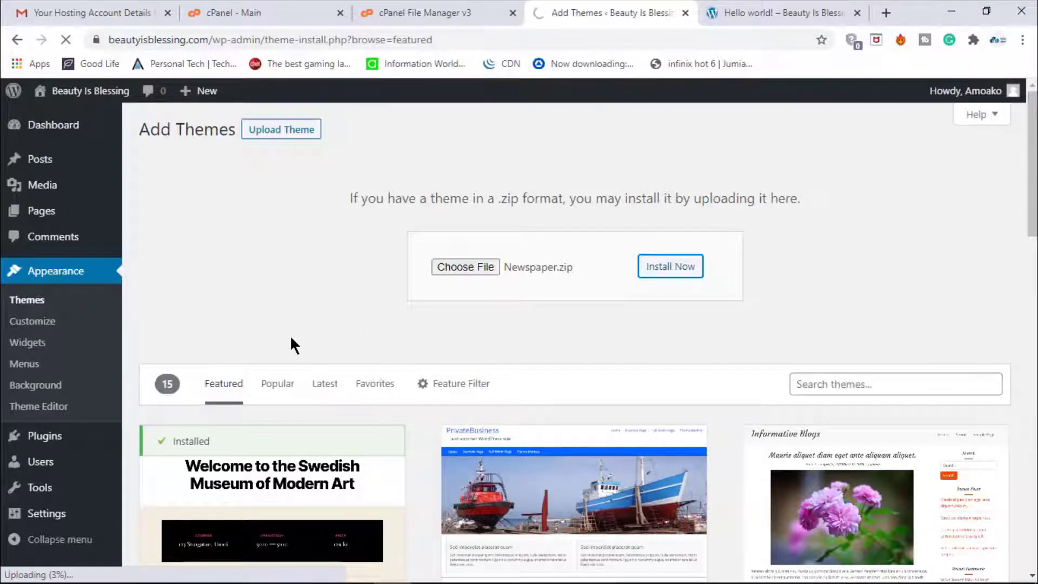
{"action": "key", "text": "ctrl+shift+m"}
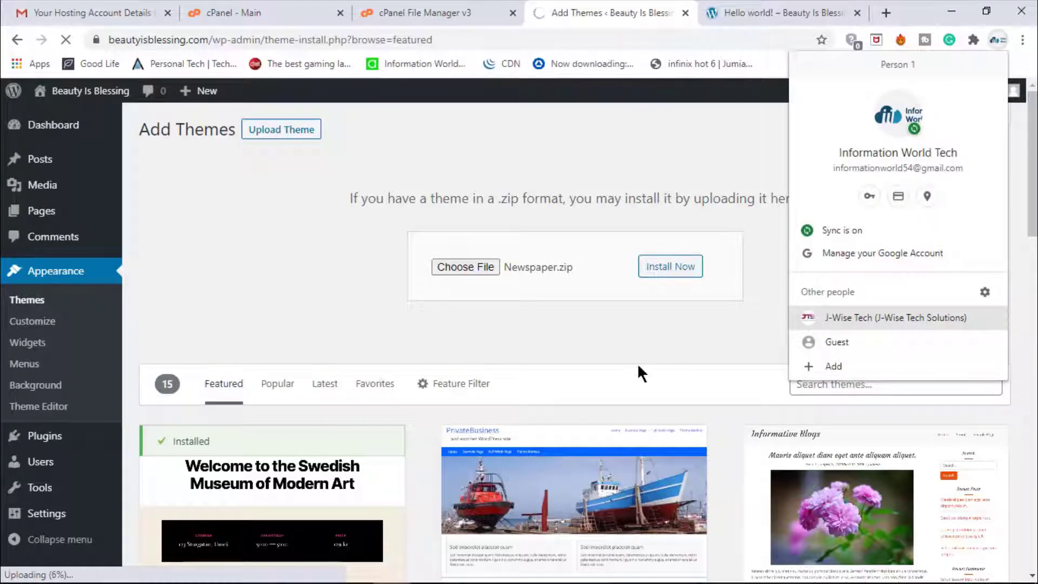
{"action": "key", "text": "Escape"}
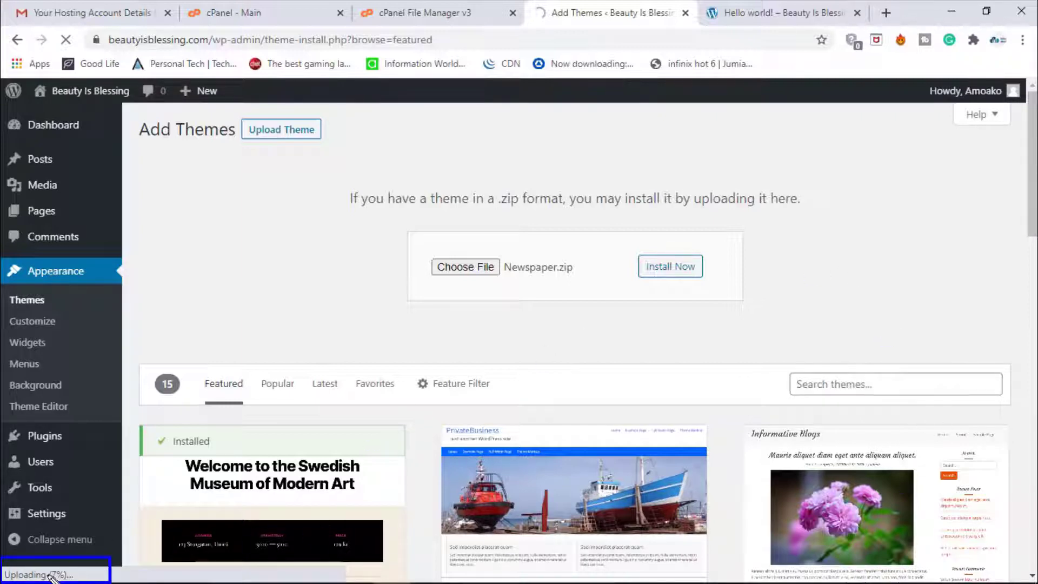
{"action": "left_click_drag", "start_coordinate": [862, 562], "coordinate": [1037, 583]}
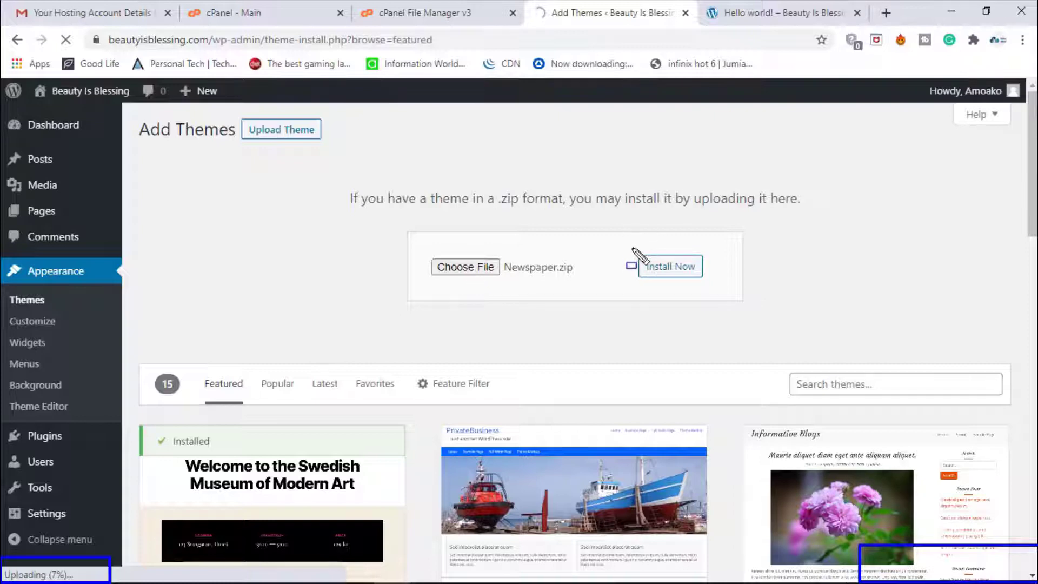
{"action": "left_click_drag", "start_coordinate": [631, 247], "coordinate": [720, 292]}
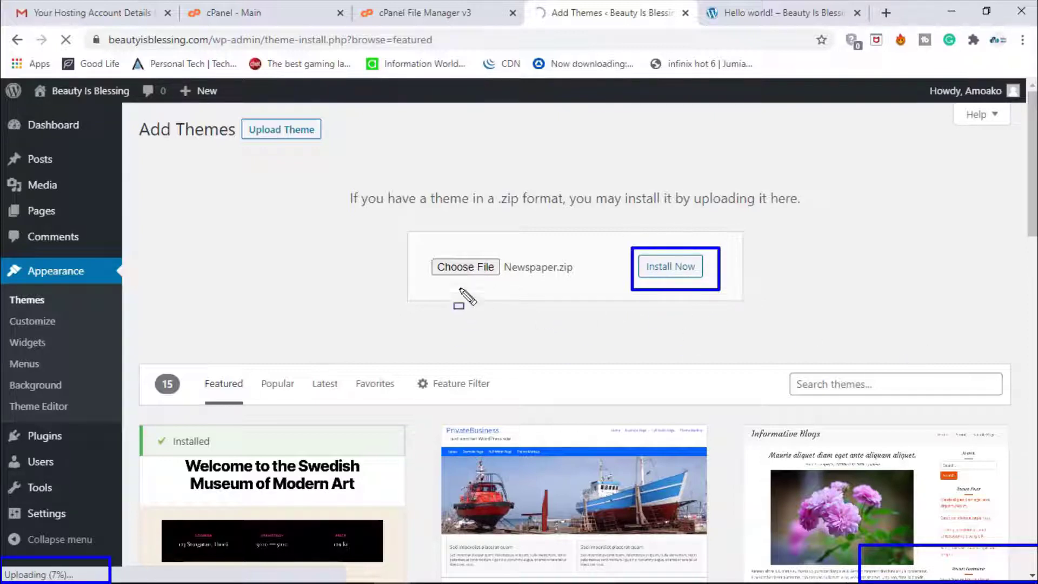
{"action": "mouse_move", "coordinate": [428, 257]}
{"action": "left_mouse_down"}
{"action": "mouse_move", "coordinate": [519, 274]}
{"action": "mouse_move", "coordinate": [503, 279]}
{"action": "left_mouse_up"}
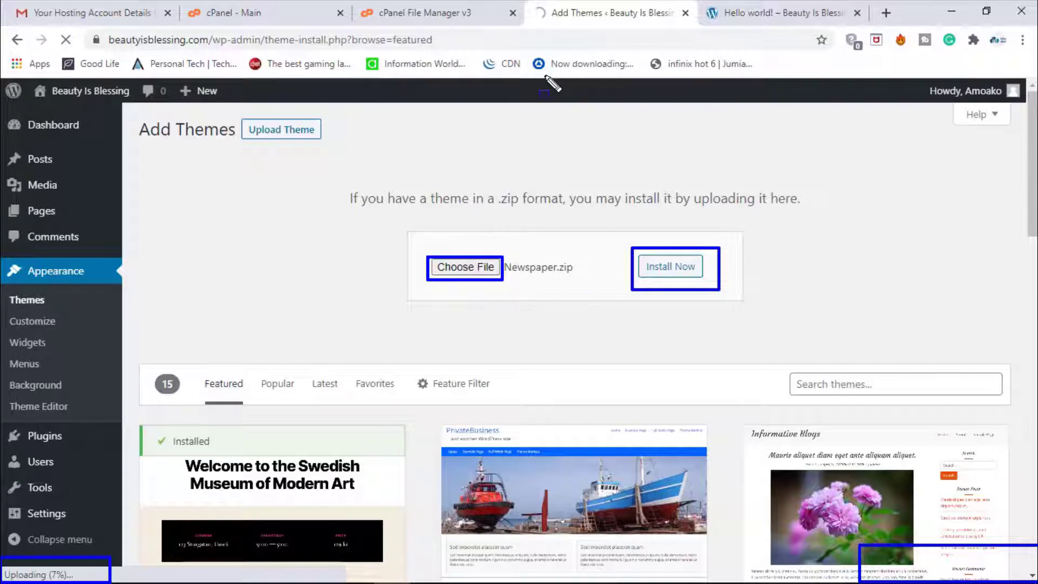
{"action": "key", "text": "Escape"}
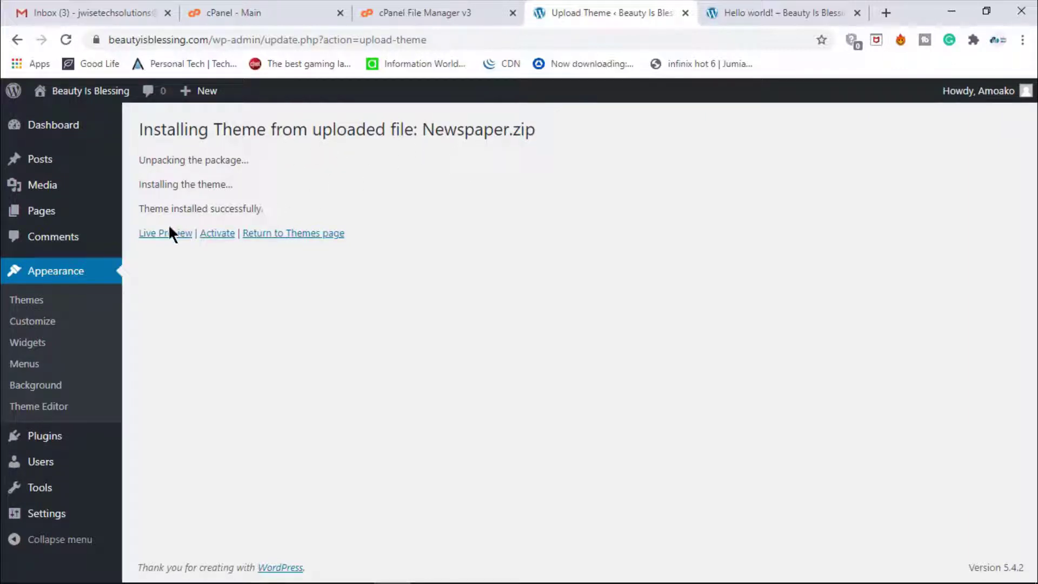
Activate the Newspaper theme and scroll through its v7.7 Welcome page, which requests Visual Composer
{"action": "left_click", "coordinate": [219, 237]}
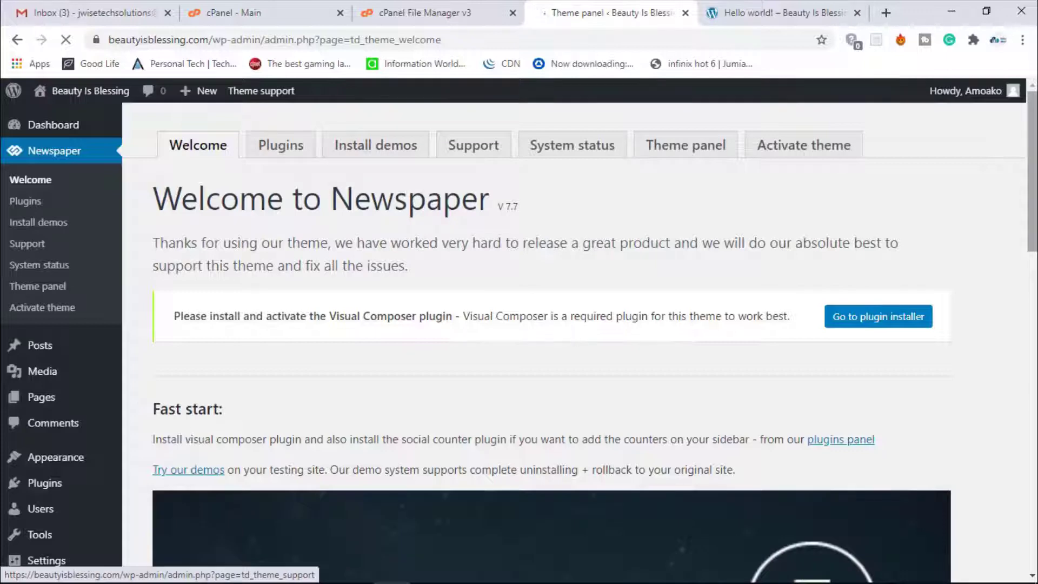
{"action": "mouse_move", "coordinate": [1033, 138]}
{"action": "left_mouse_down"}
{"action": "mouse_move", "coordinate": [1032, 154]}
{"action": "mouse_move", "coordinate": [1032, 135]}
{"action": "left_mouse_up"}
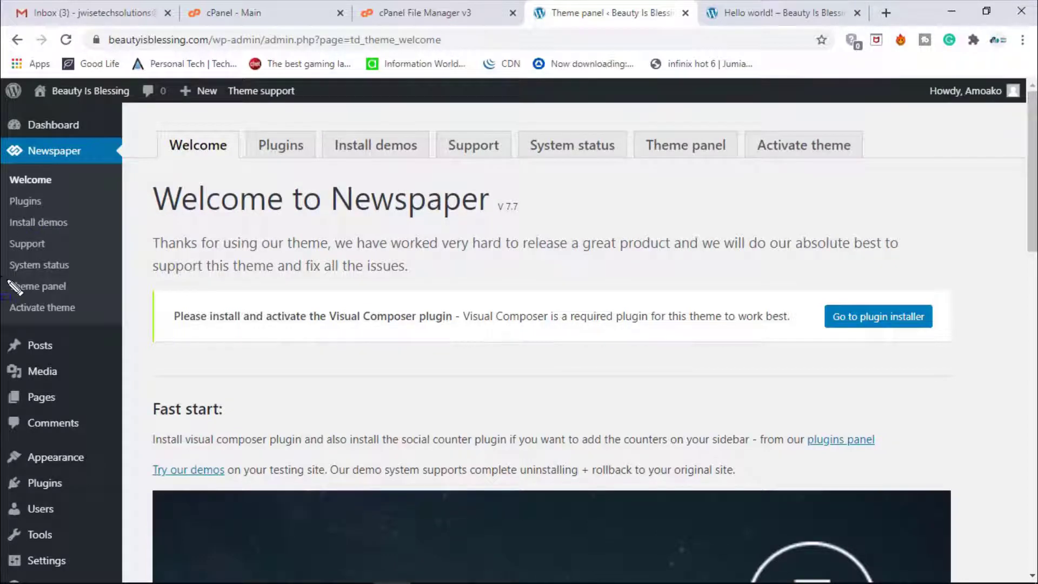
{"action": "mouse_move", "coordinate": [6, 278]}
{"action": "left_mouse_down"}
{"action": "mouse_move", "coordinate": [82, 304]}
{"action": "mouse_move", "coordinate": [84, 320]}
{"action": "left_mouse_up"}
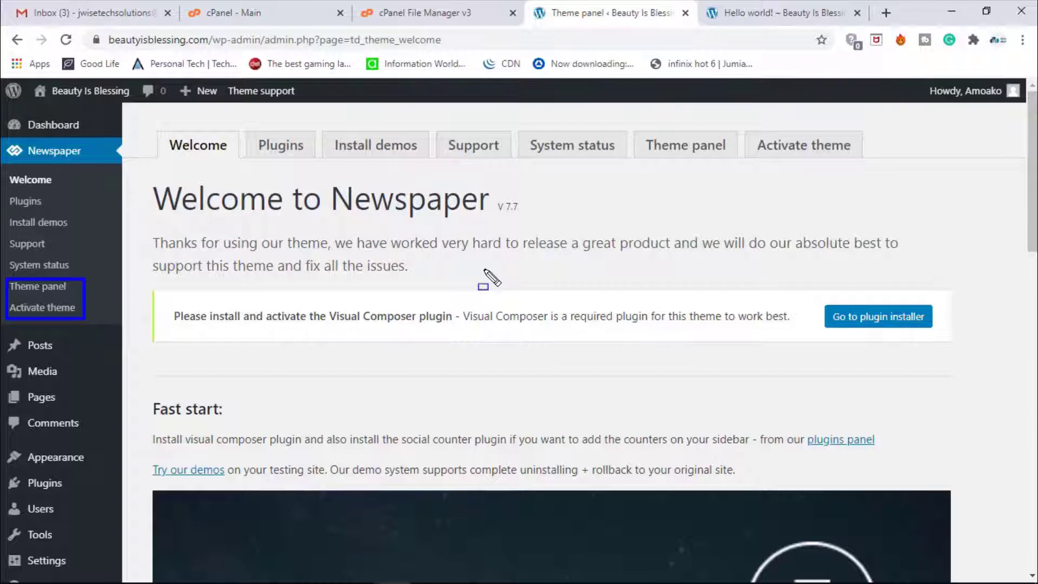
{"action": "key", "text": "ctrl+z"}
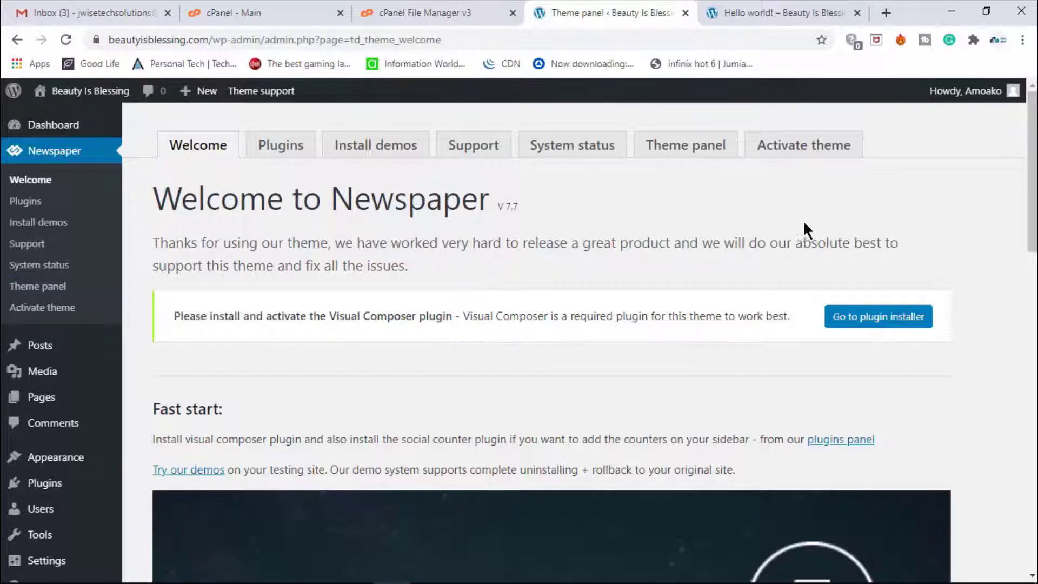
{"action": "mouse_move", "coordinate": [1033, 188]}
{"action": "left_mouse_down"}
{"action": "mouse_move", "coordinate": [1033, 326]}
{"action": "mouse_move", "coordinate": [1010, 508]}
{"action": "mouse_move", "coordinate": [1034, 204]}
{"action": "left_mouse_up"}
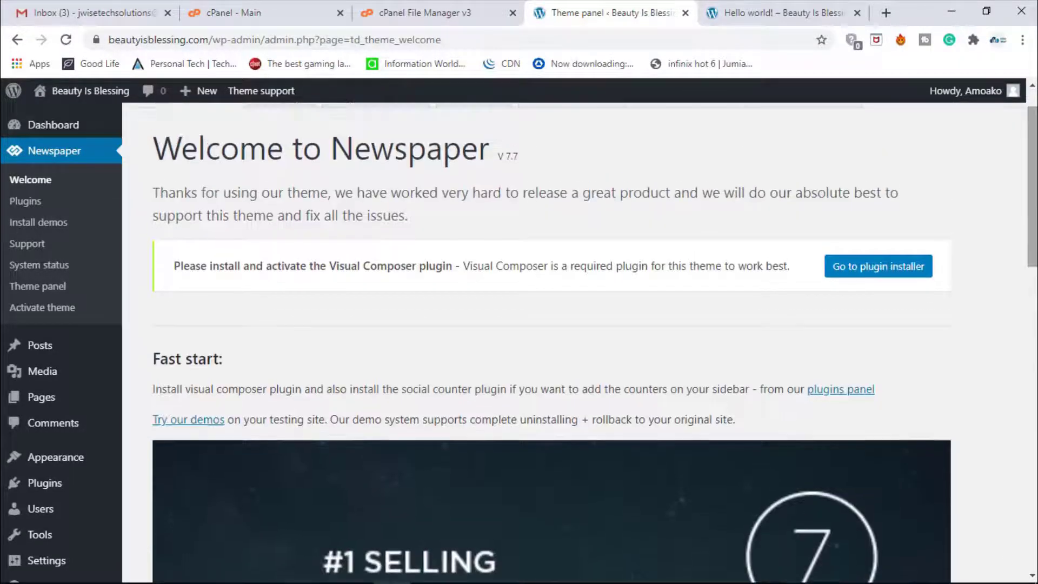
Open the Activate Newspaper page, focus the Envato purchase code field, and minimise Chrome
{"action": "left_click", "coordinate": [37, 311]}
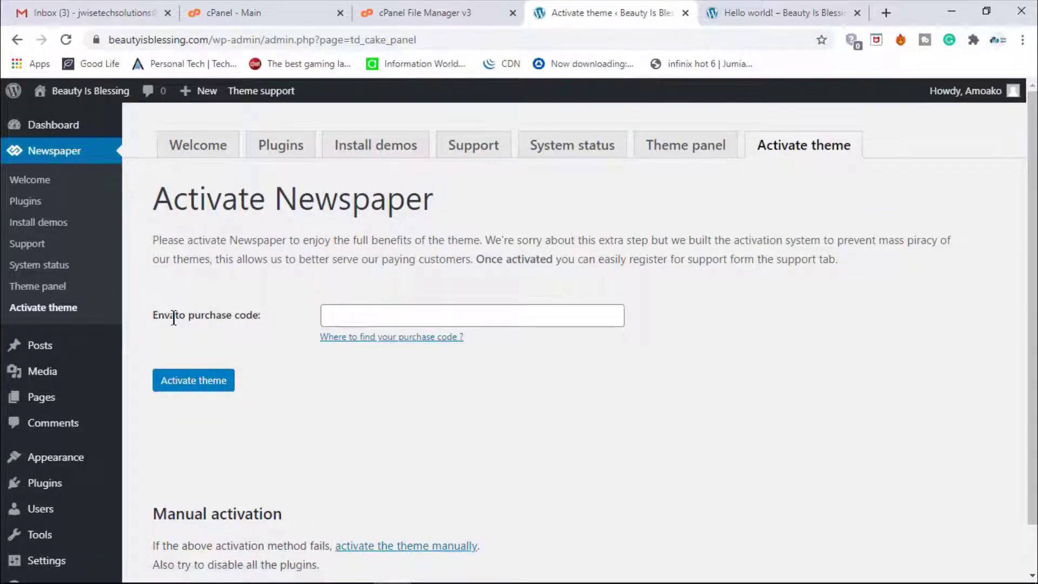
{"action": "left_click_drag", "start_coordinate": [173, 316], "coordinate": [262, 313]}
{"action": "left_click", "coordinate": [262, 314]}
{"action": "left_click", "coordinate": [355, 315]}
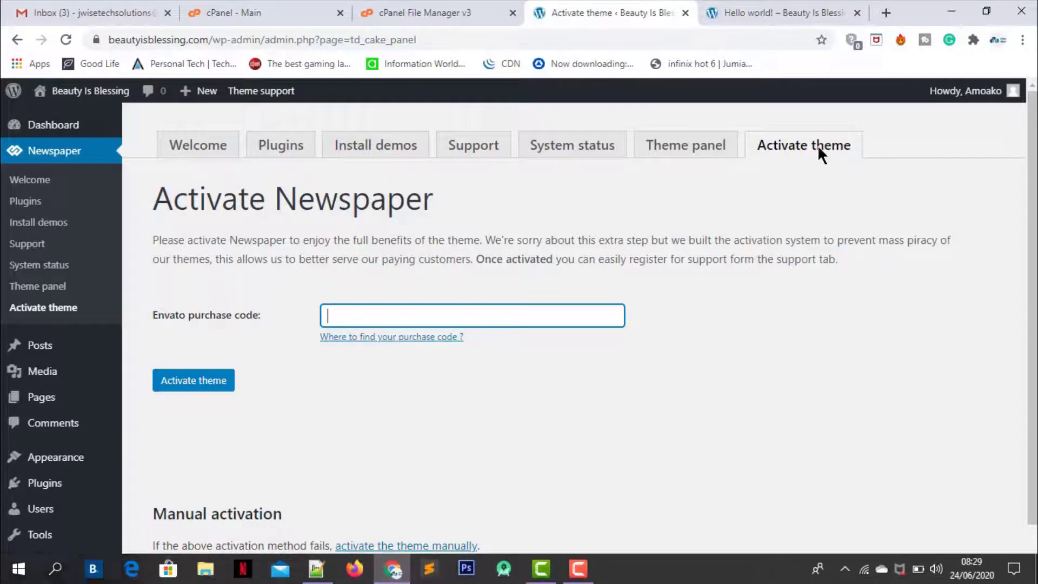
{"action": "left_click", "coordinate": [950, 11]}
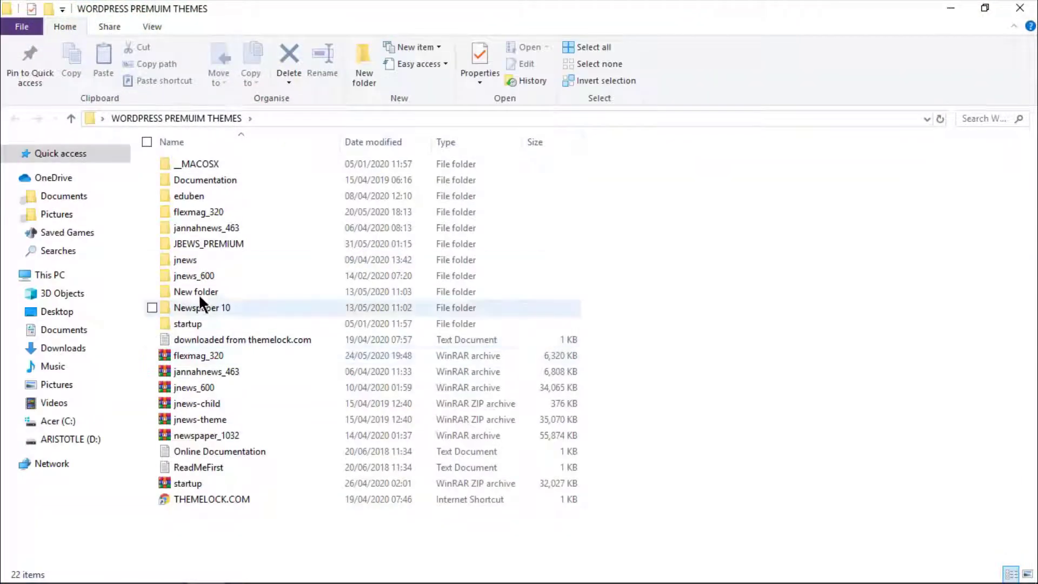
Open the license file in WORDPRESS PREMIUM THEMES > New folder > NEWSPAPER 7
{"action": "left_click", "coordinate": [198, 292]}
{"action": "double_click", "coordinate": [198, 292]}
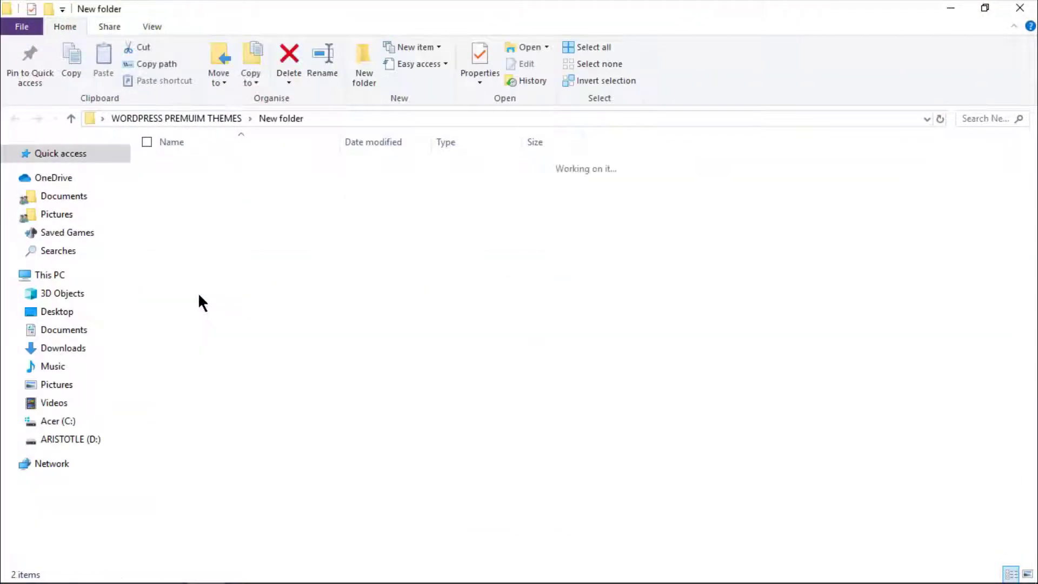
{"action": "double_click", "coordinate": [217, 161]}
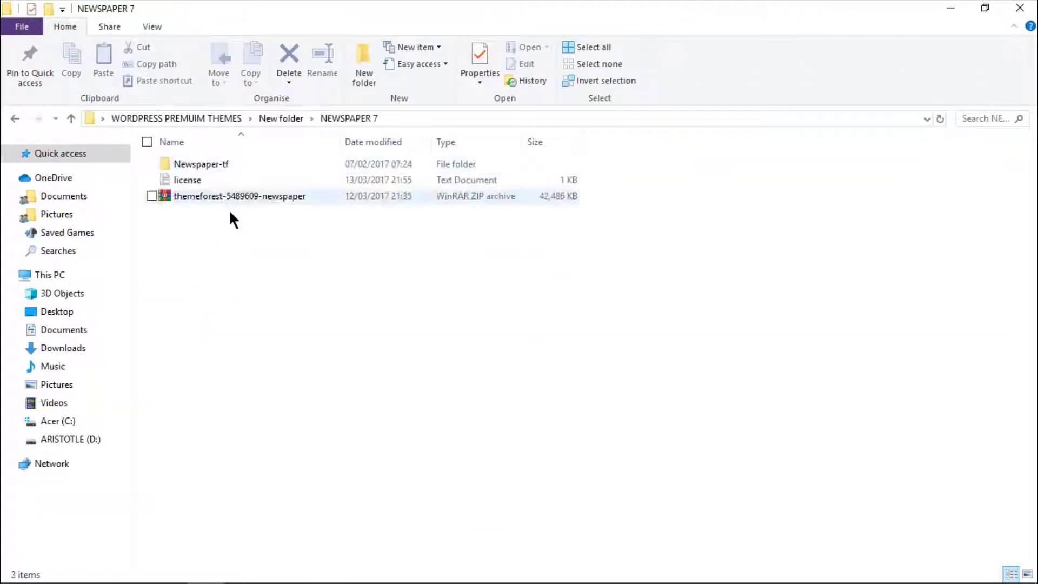
{"action": "double_click", "coordinate": [185, 181]}
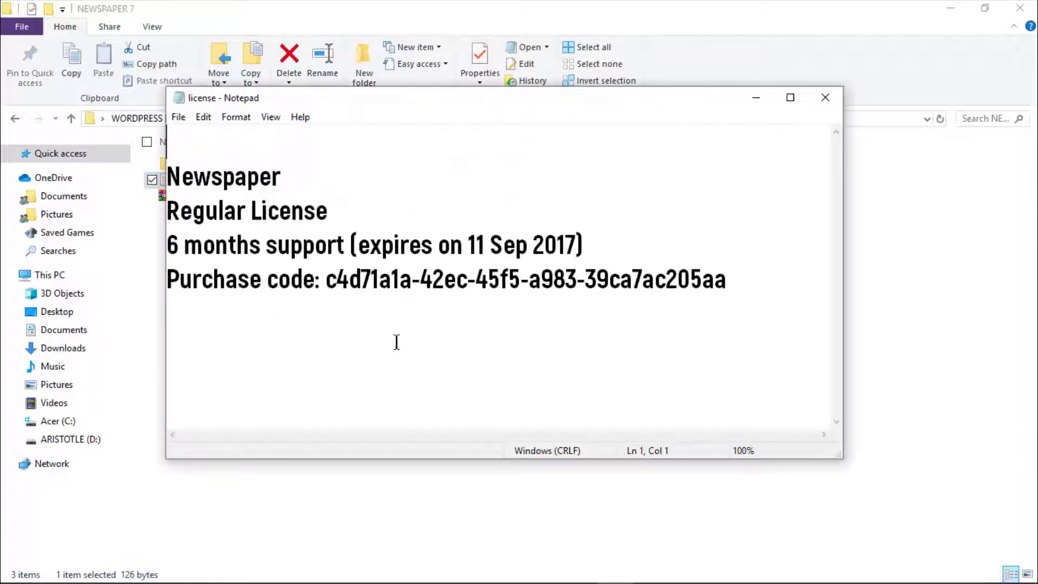
Copy the purchase code from the license file, then close Notepad and Explorer
{"action": "left_click_drag", "start_coordinate": [327, 283], "coordinate": [822, 329]}
{"action": "key", "text": "ctrl+c"}
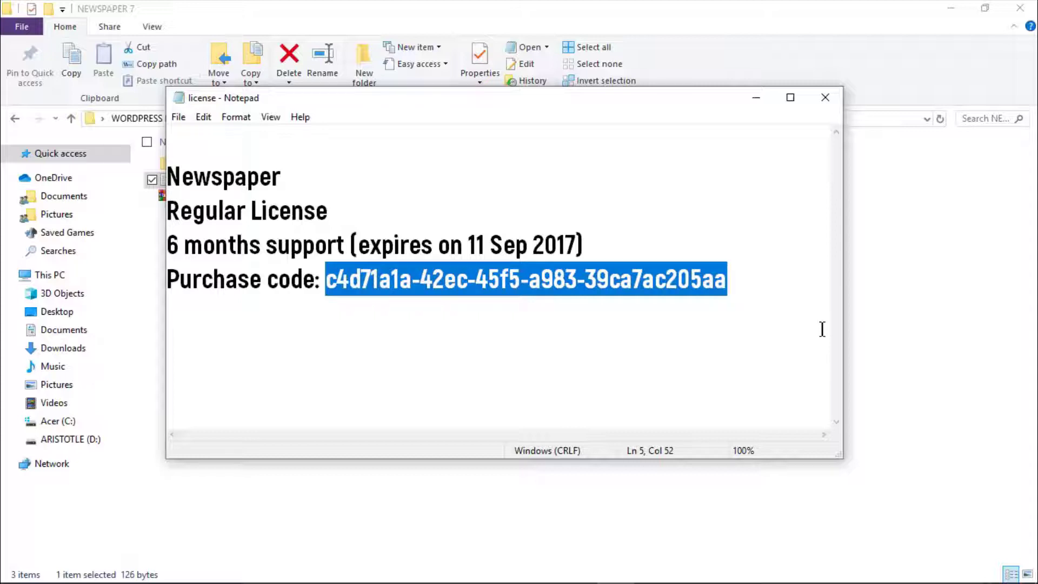
{"action": "right_click", "coordinate": [643, 292]}
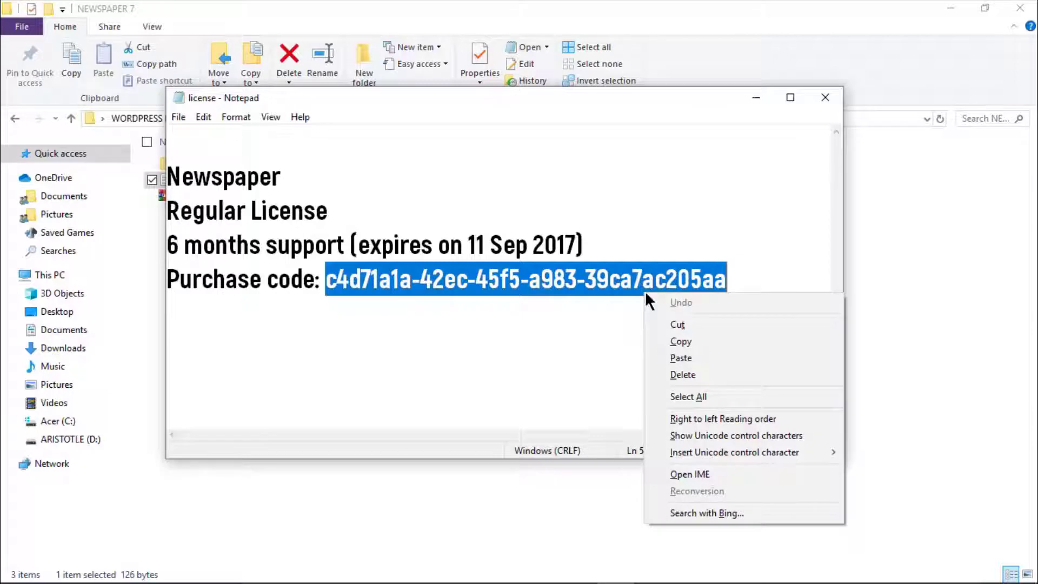
{"action": "left_click", "coordinate": [682, 343]}
{"action": "left_click", "coordinate": [826, 97]}
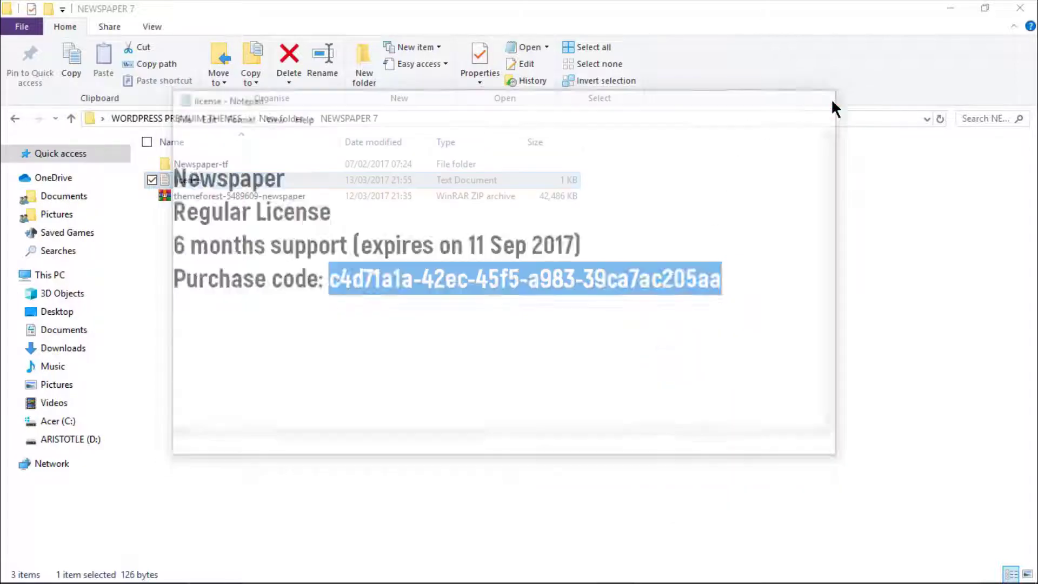
{"action": "left_click", "coordinate": [1020, 8]}
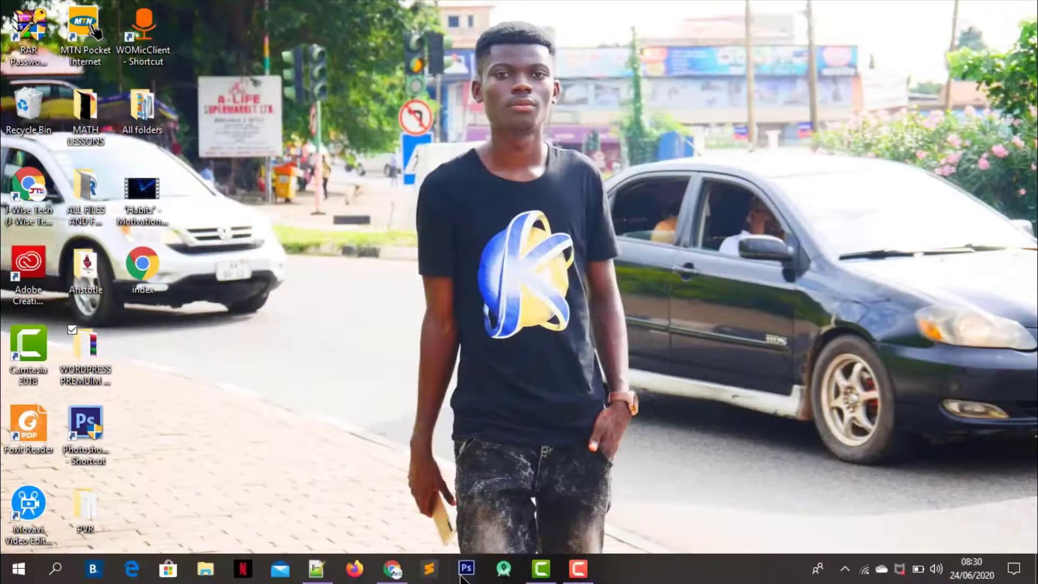
Paste the purchase code into the Envato field, activate the theme, and dismiss the thank-you alert
{"action": "left_click", "coordinate": [392, 568]}
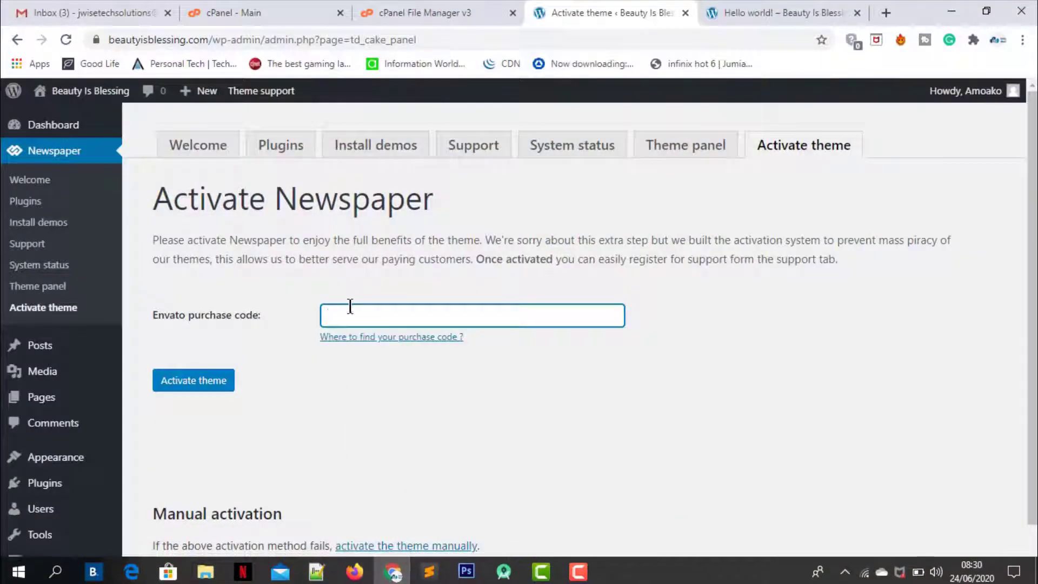
{"action": "key", "text": "ctrl+v"}
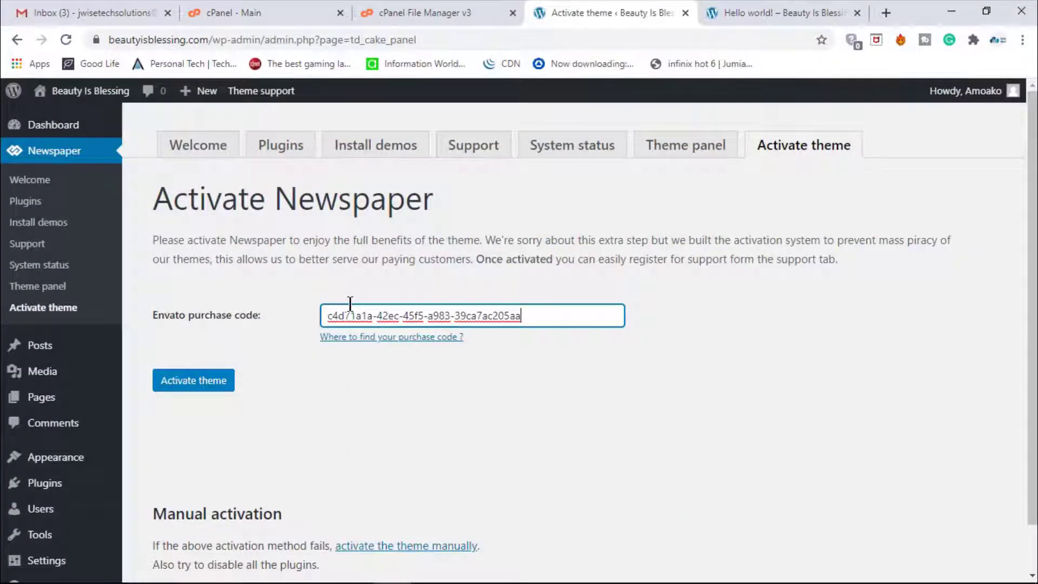
{"action": "left_click", "coordinate": [231, 380]}
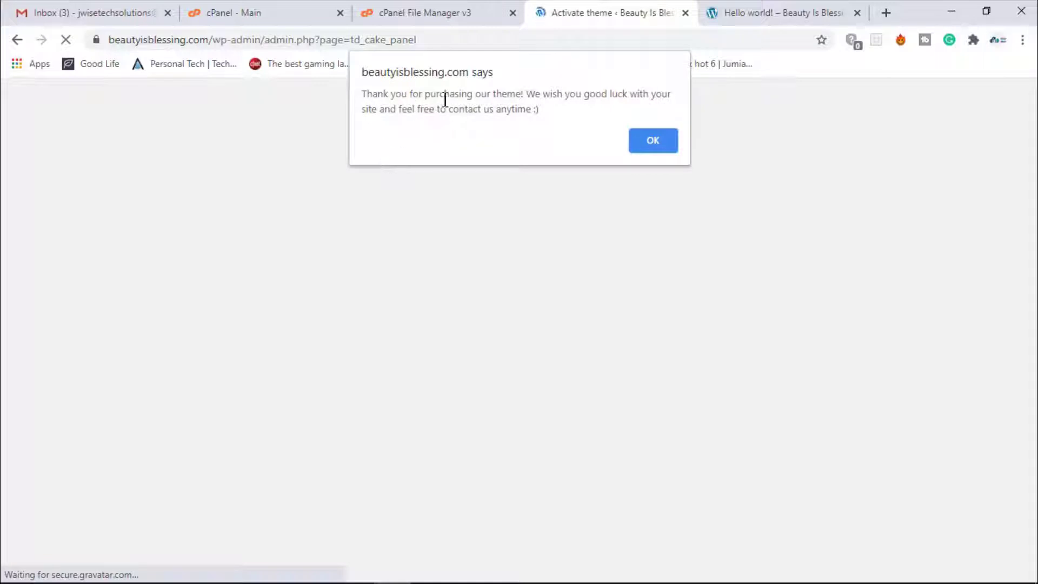
{"action": "left_click_drag", "start_coordinate": [533, 94], "coordinate": [586, 119]}
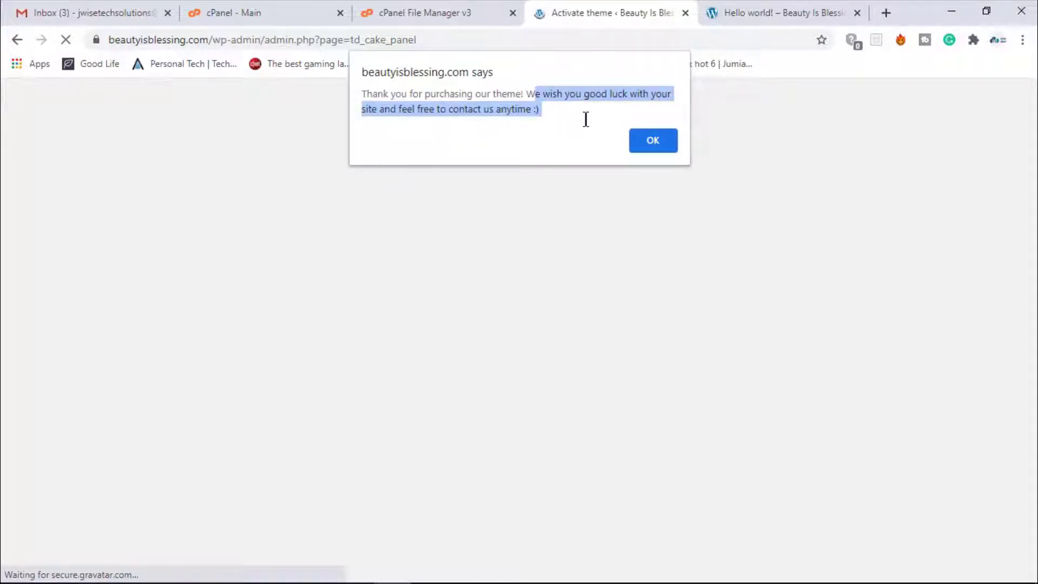
{"action": "left_click", "coordinate": [636, 139]}
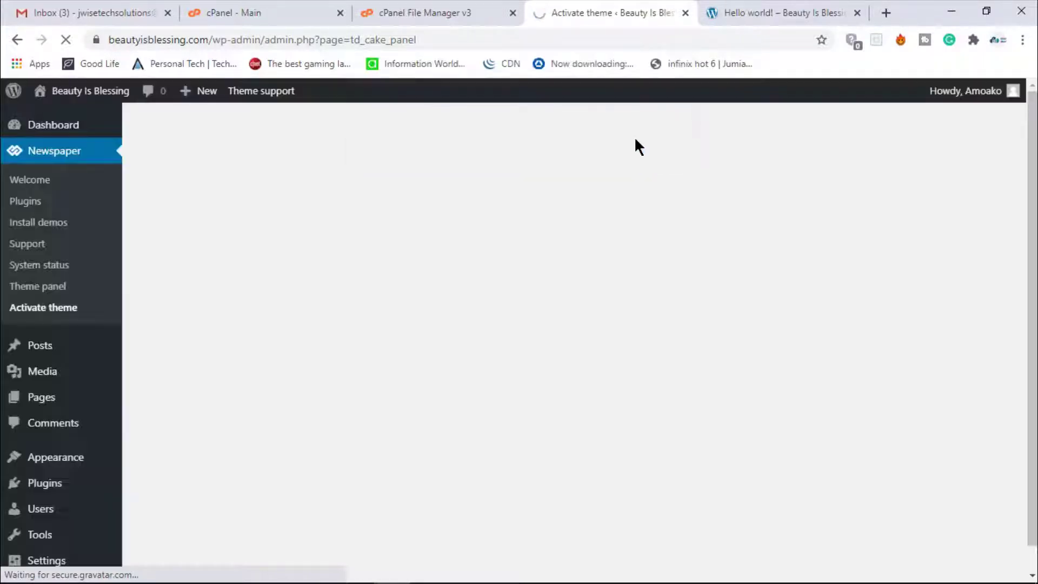
Switch back and forth between the Dashboard and the site's front page
{"action": "left_click", "coordinate": [740, 10]}
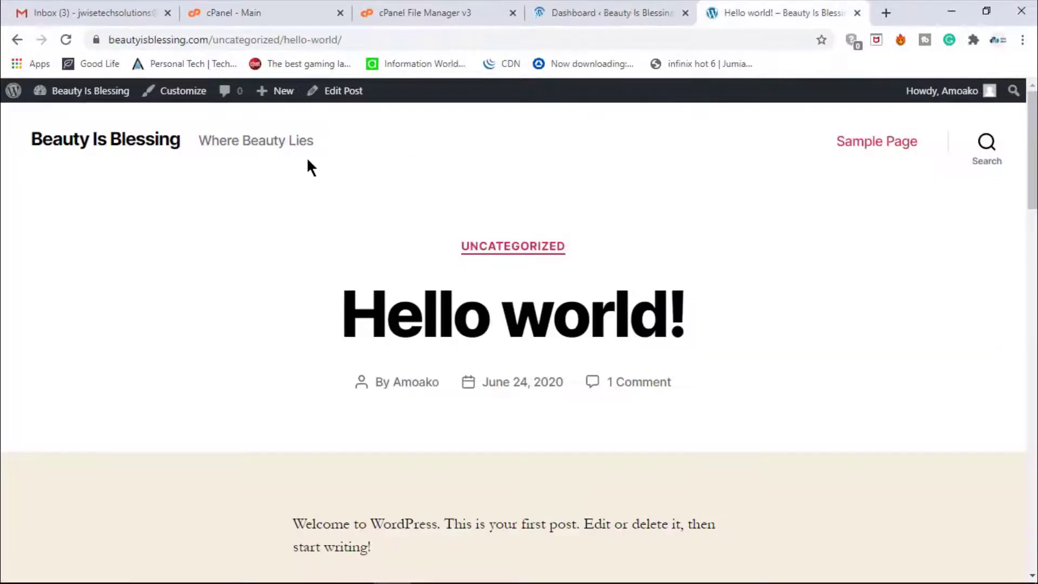
{"action": "left_click", "coordinate": [121, 145]}
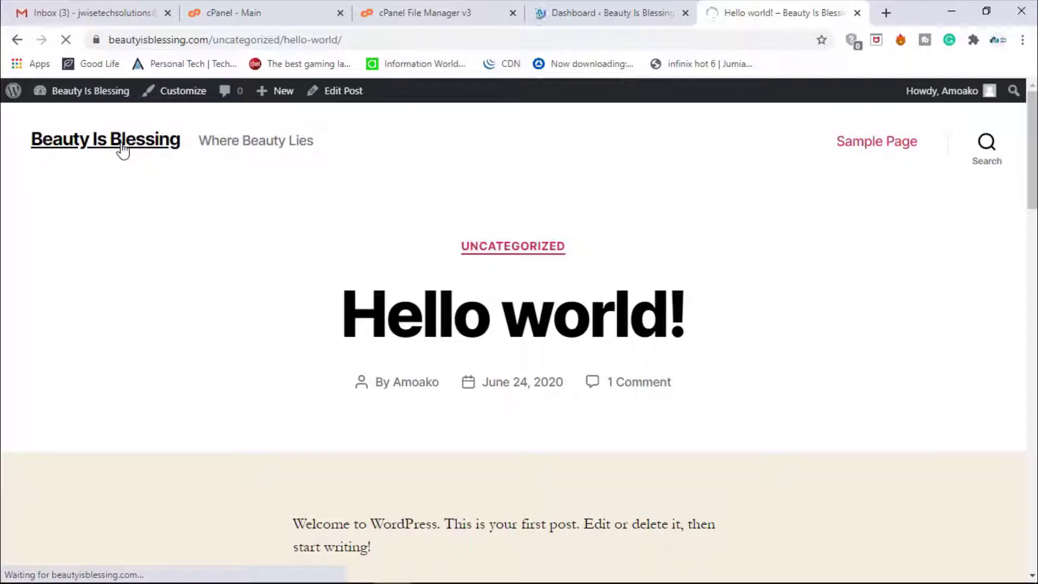
{"action": "left_click", "coordinate": [584, 8]}
{"action": "left_click", "coordinate": [759, 8]}
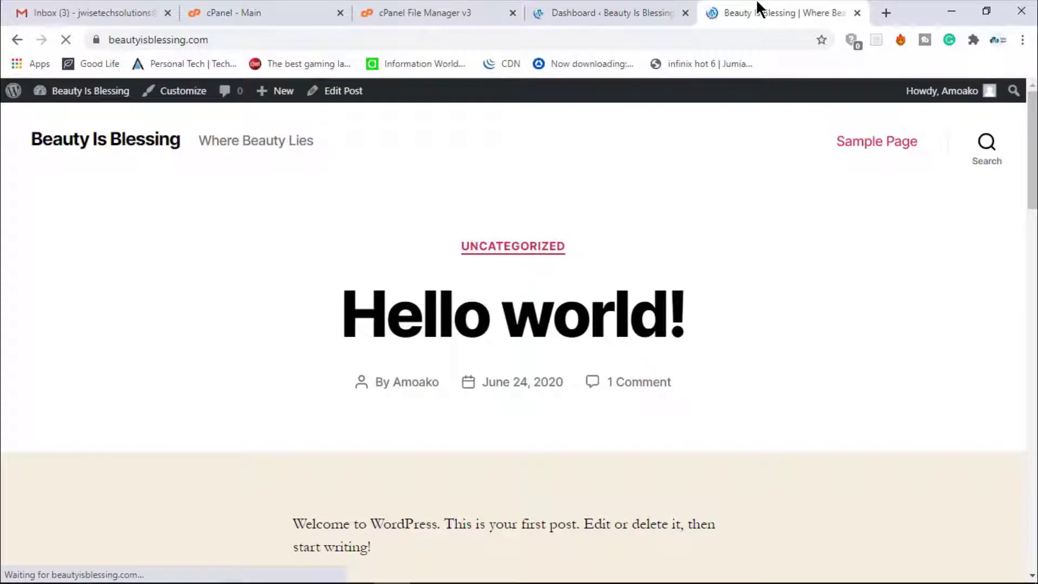
{"action": "left_click", "coordinate": [610, 9]}
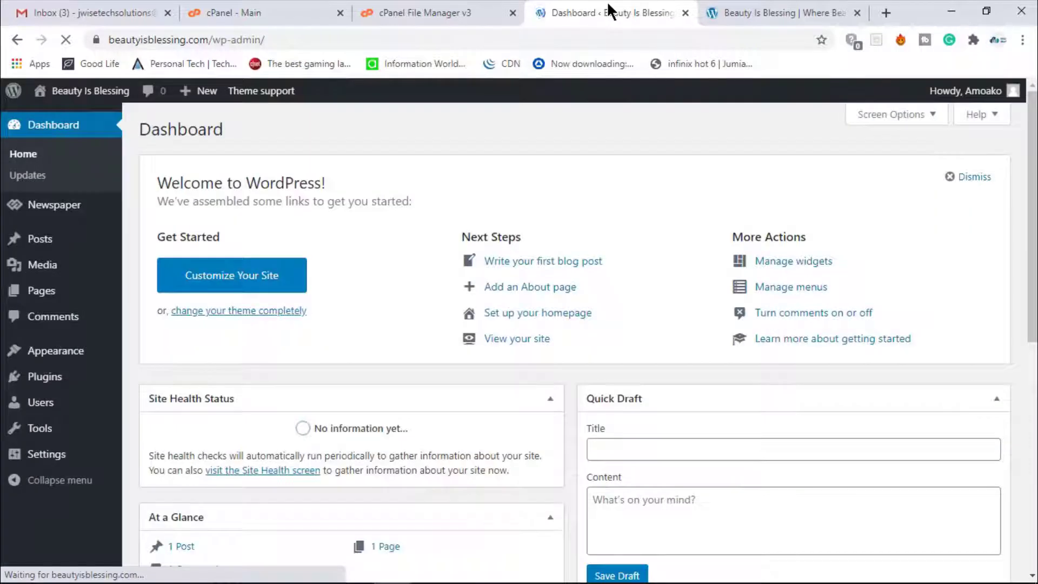
{"action": "left_click", "coordinate": [721, 9]}
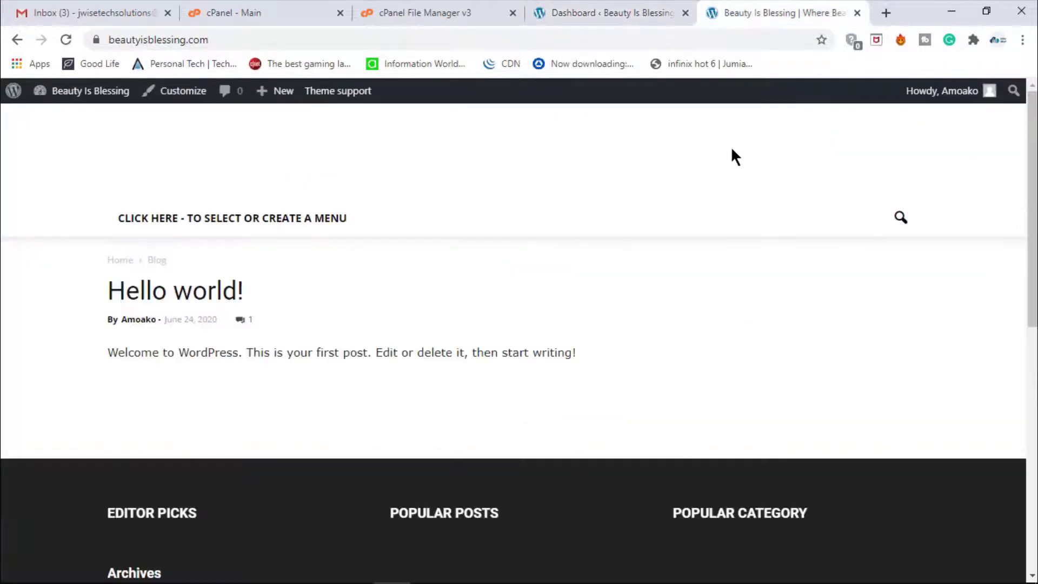
{"action": "mouse_move", "coordinate": [1035, 210]}
{"action": "left_mouse_down"}
{"action": "mouse_move", "coordinate": [1036, 424]}
{"action": "mouse_move", "coordinate": [1036, 210]}
{"action": "left_mouse_up"}
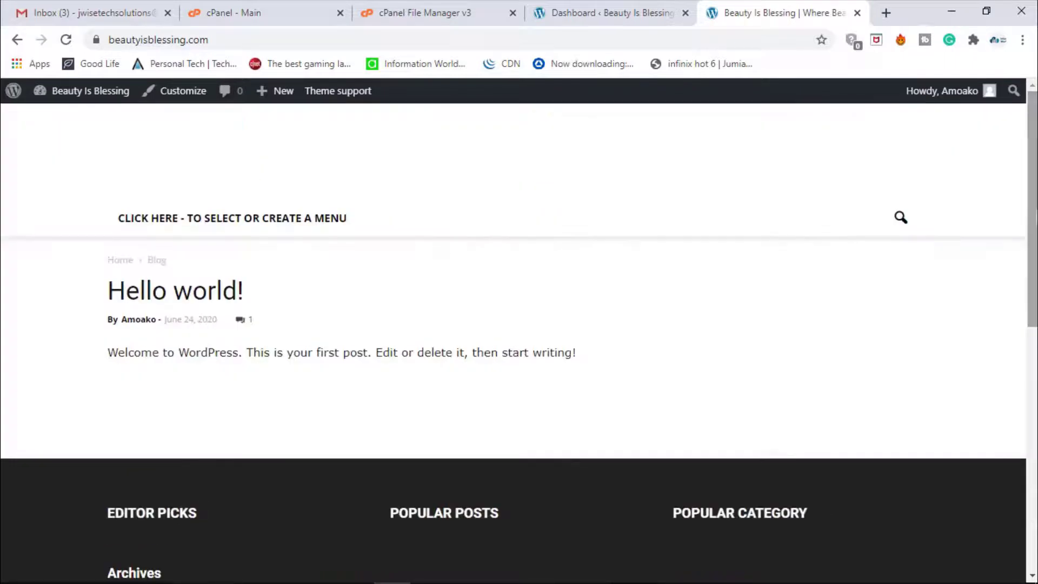
Open the Hello world! post and scroll through it in the Newspaper layout
{"action": "left_click", "coordinate": [131, 298]}
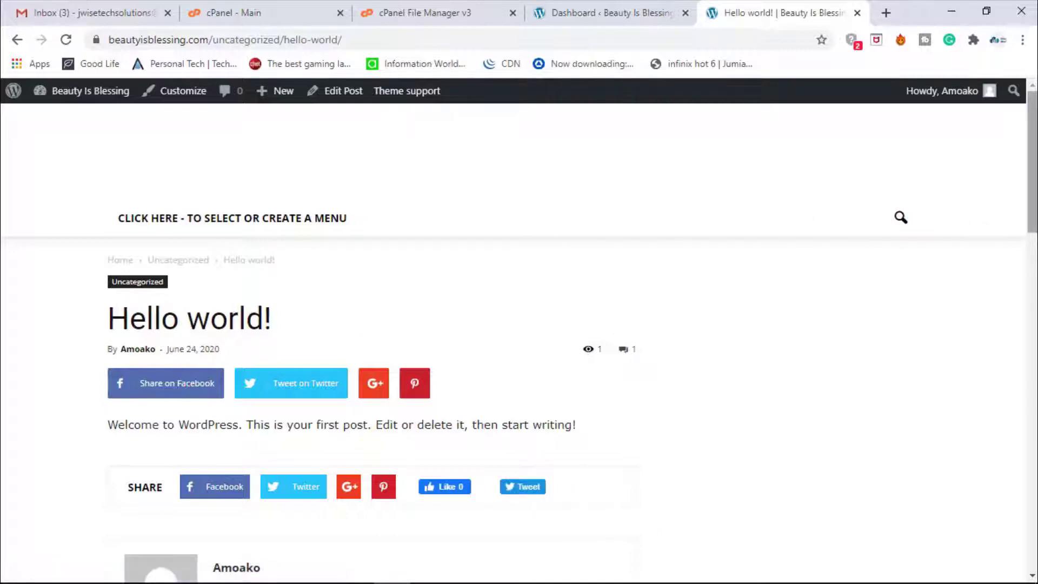
{"action": "scroll", "coordinate": [799, 203], "scroll_direction": "down", "scroll_amount": 5}
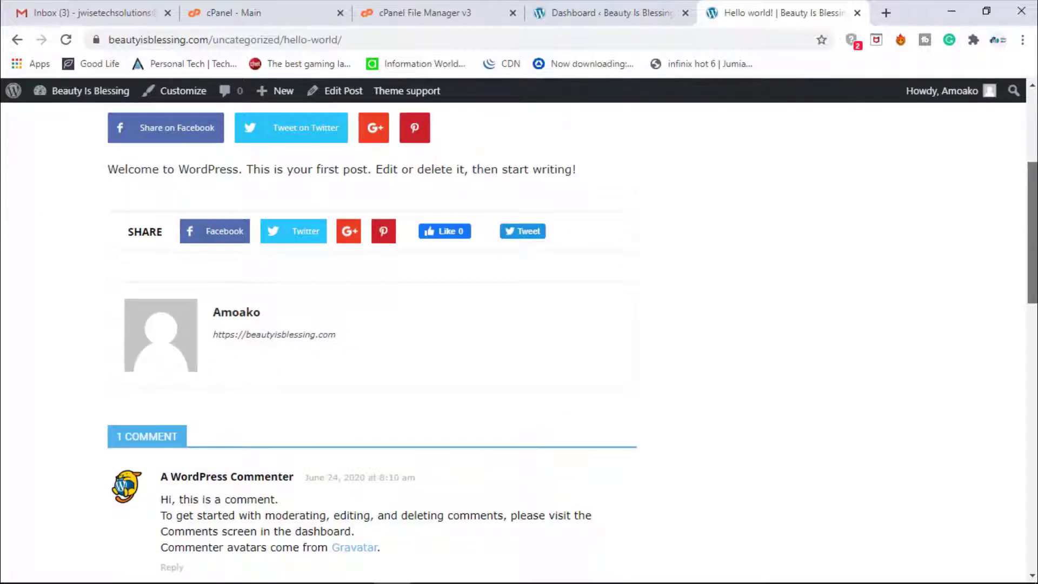
{"action": "scroll", "coordinate": [1012, 313], "scroll_direction": "down", "scroll_amount": 3}
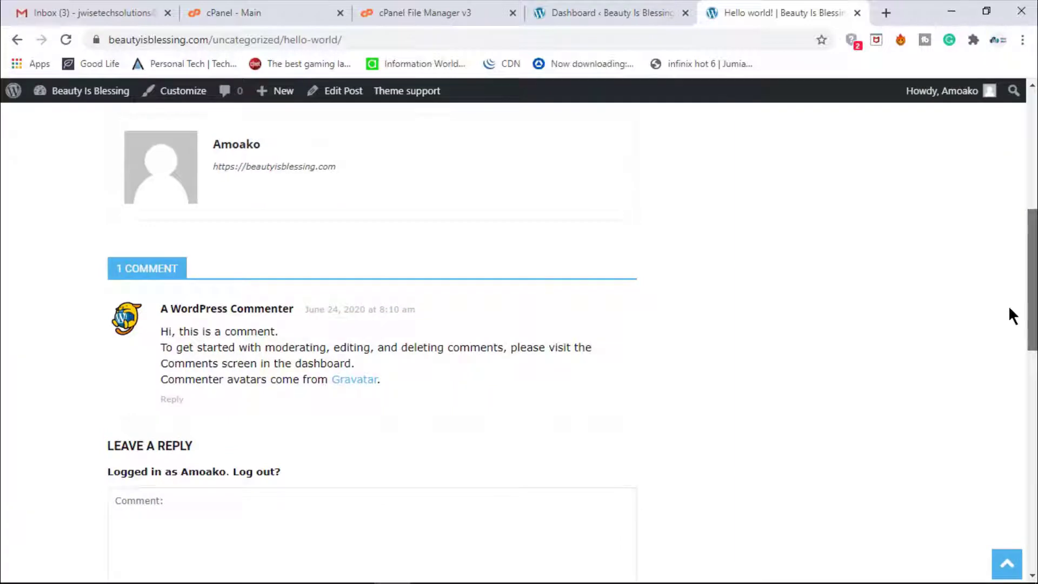
{"action": "scroll", "coordinate": [1009, 308], "scroll_direction": "down", "scroll_amount": 15}
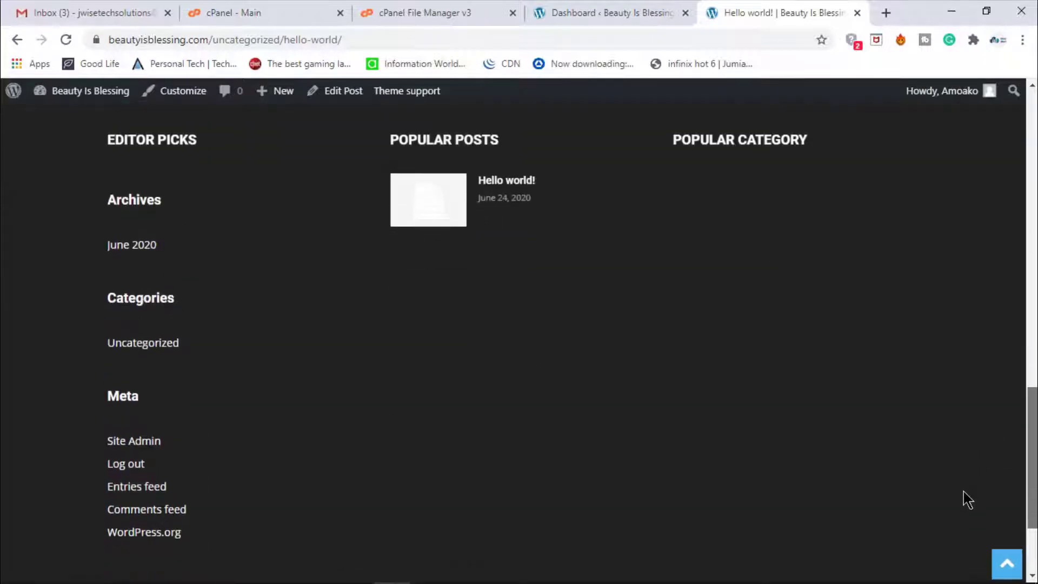
{"action": "scroll", "coordinate": [1010, 461], "scroll_direction": "up", "scroll_amount": 20}
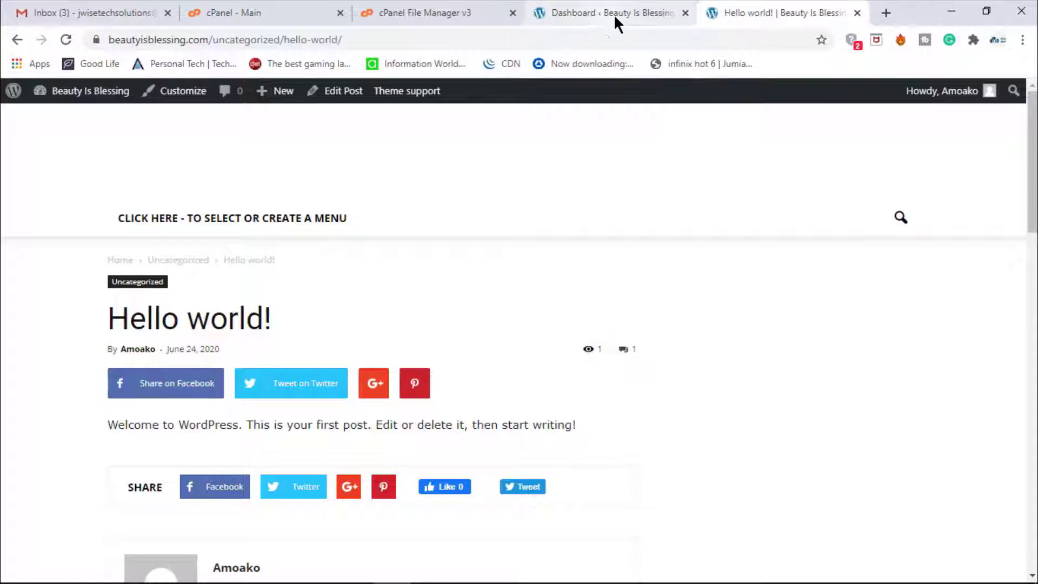
Start loading currentinghana.com in a new tab, then close that stray tab
{"action": "left_click", "coordinate": [887, 10]}
{"action": "type", "text": "cu"}
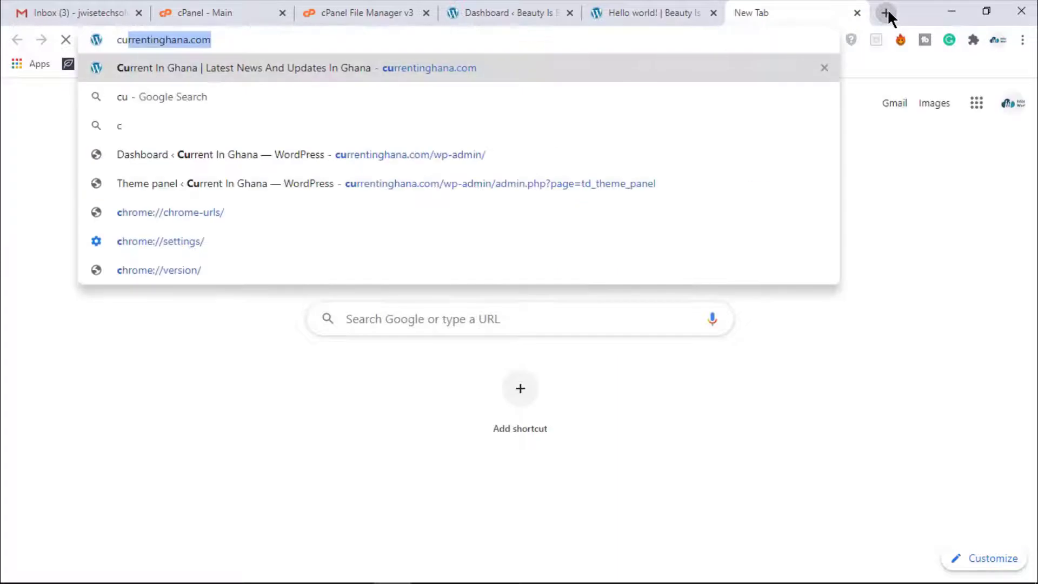
{"action": "key", "text": "Return"}
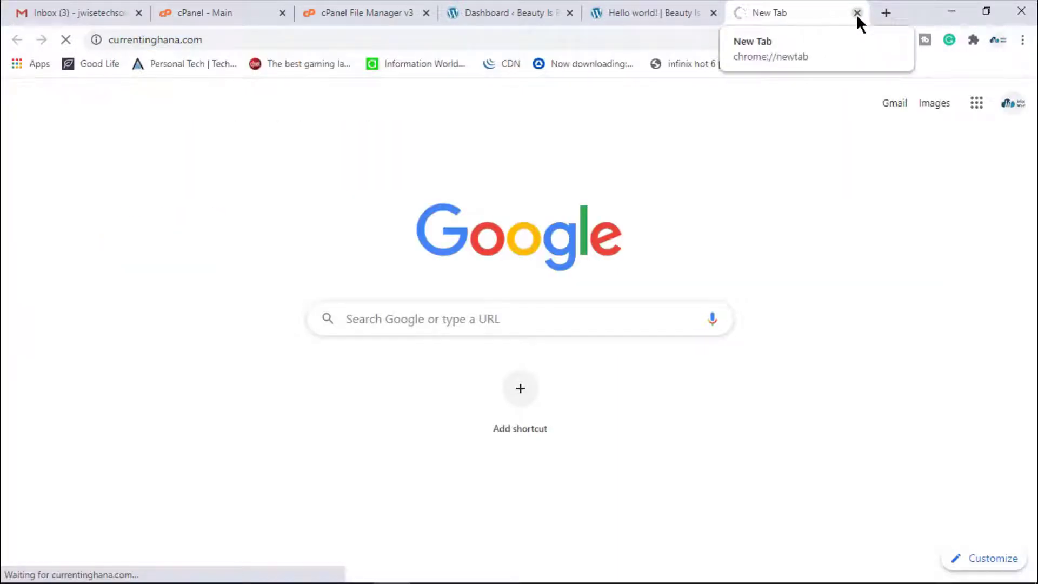
{"action": "left_click", "coordinate": [857, 13]}
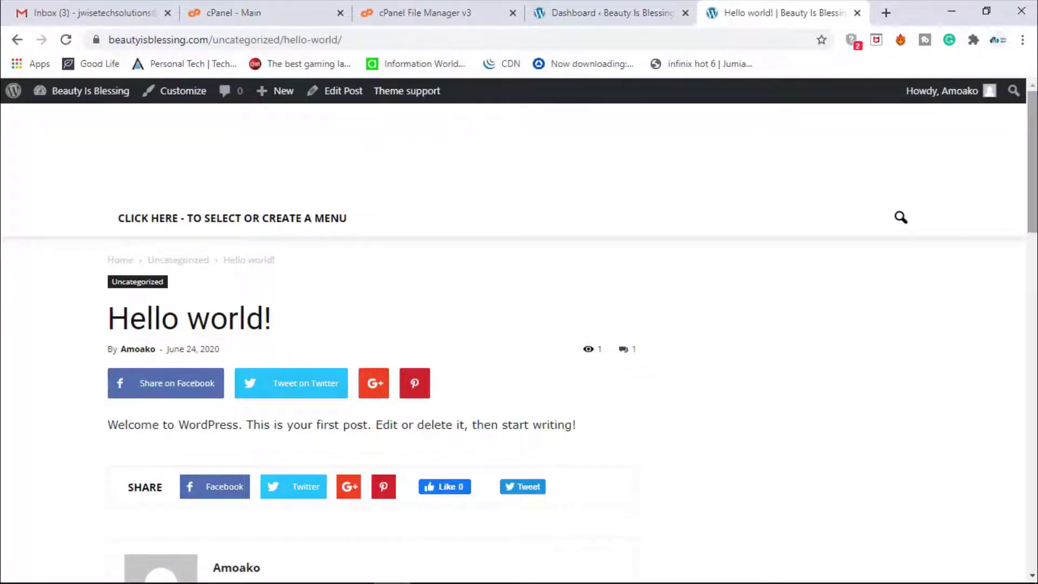
{"action": "left_click_drag", "start_coordinate": [1033, 184], "coordinate": [1028, 5]}
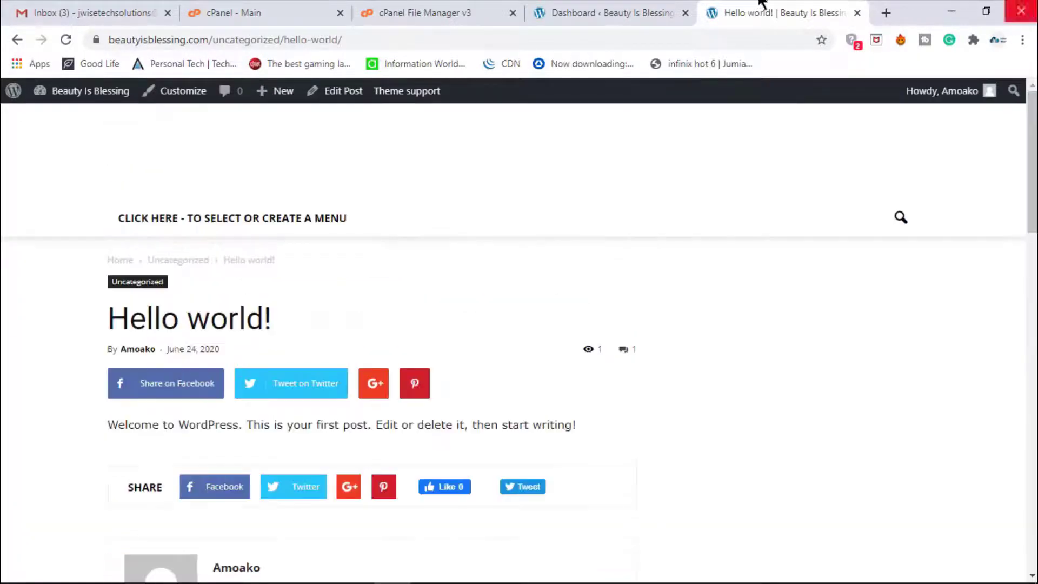
Go to Newspaper > Install demos from the WordPress dashboard
{"action": "left_click", "coordinate": [568, 11]}
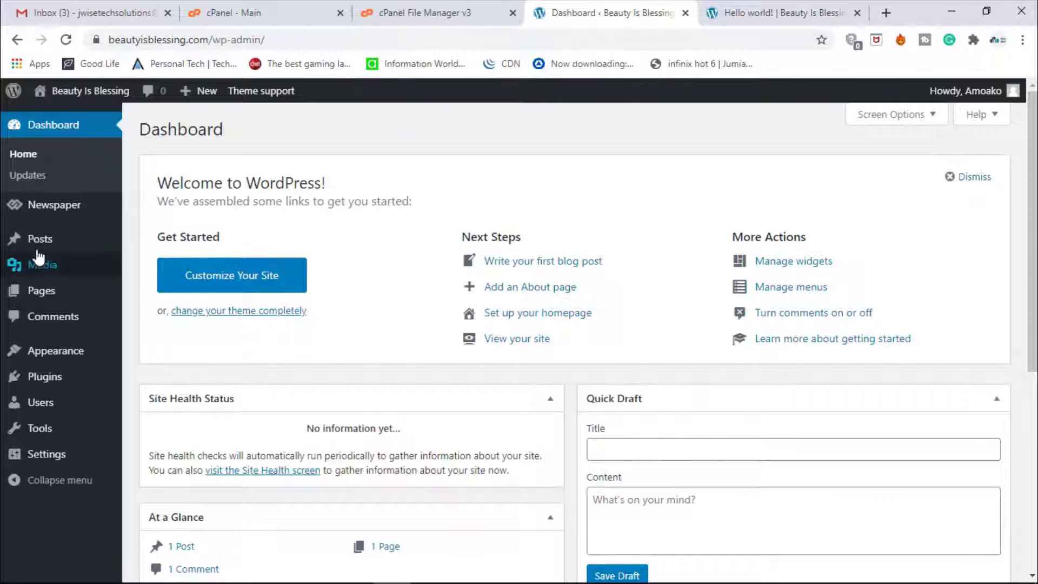
{"action": "mouse_move", "coordinate": [14, 206]}
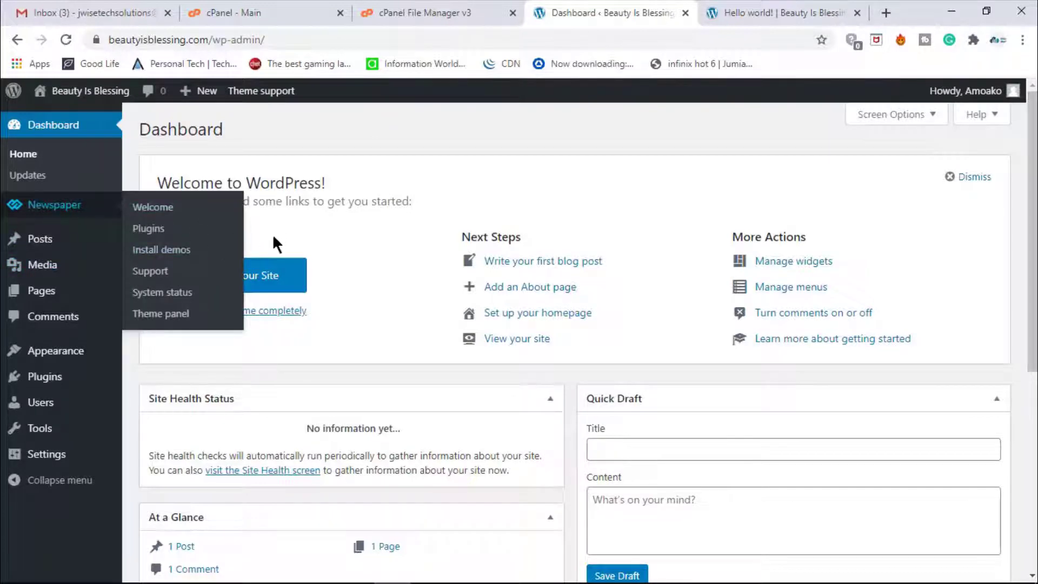
{"action": "left_click", "coordinate": [178, 253]}
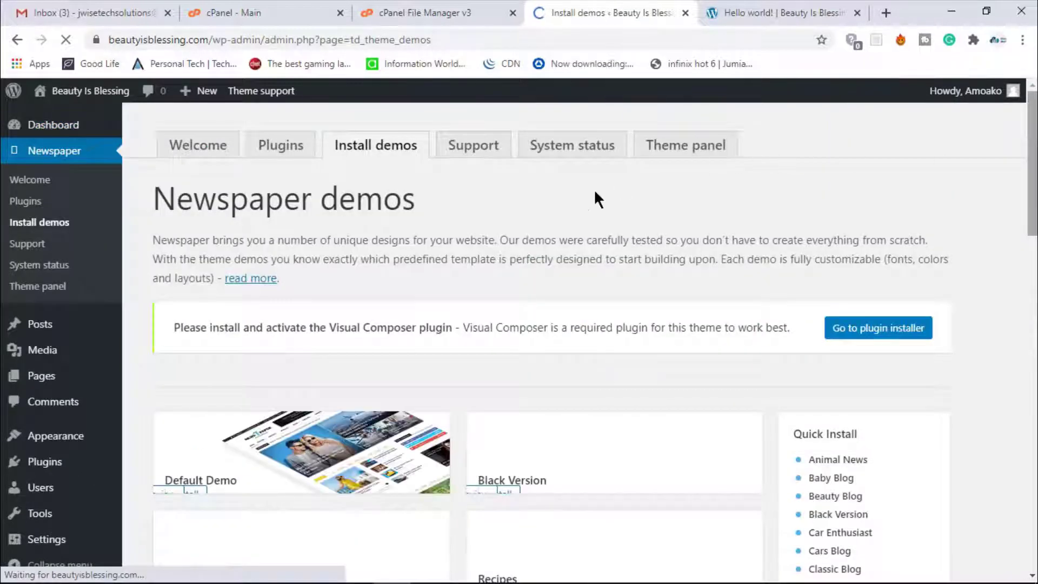
{"action": "scroll", "coordinate": [595, 192], "scroll_direction": "down", "scroll_amount": 4}
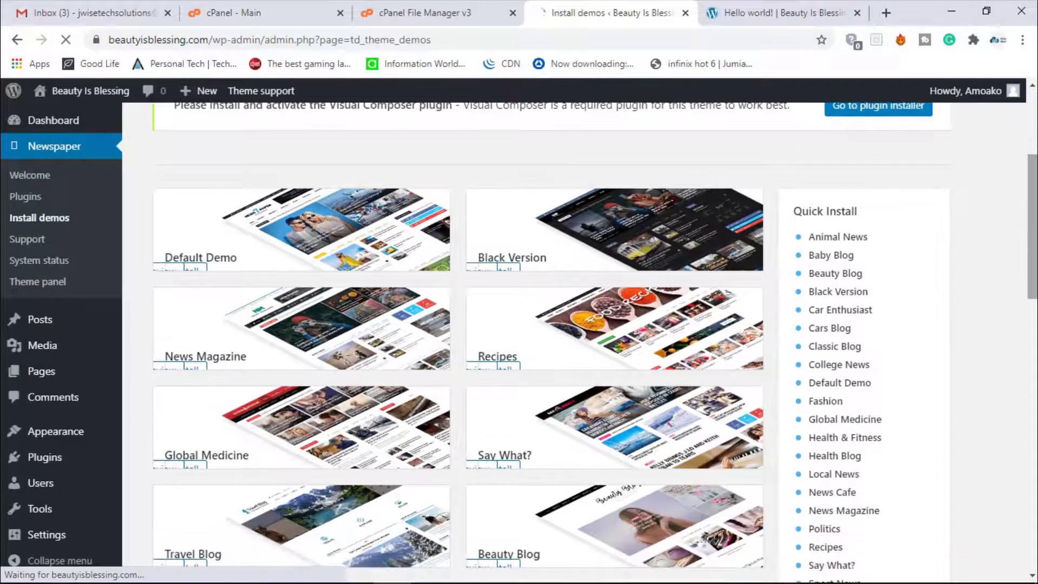
Preview the Default Demo in a new tab and return to the demo gallery
{"action": "mouse_move", "coordinate": [272, 221]}
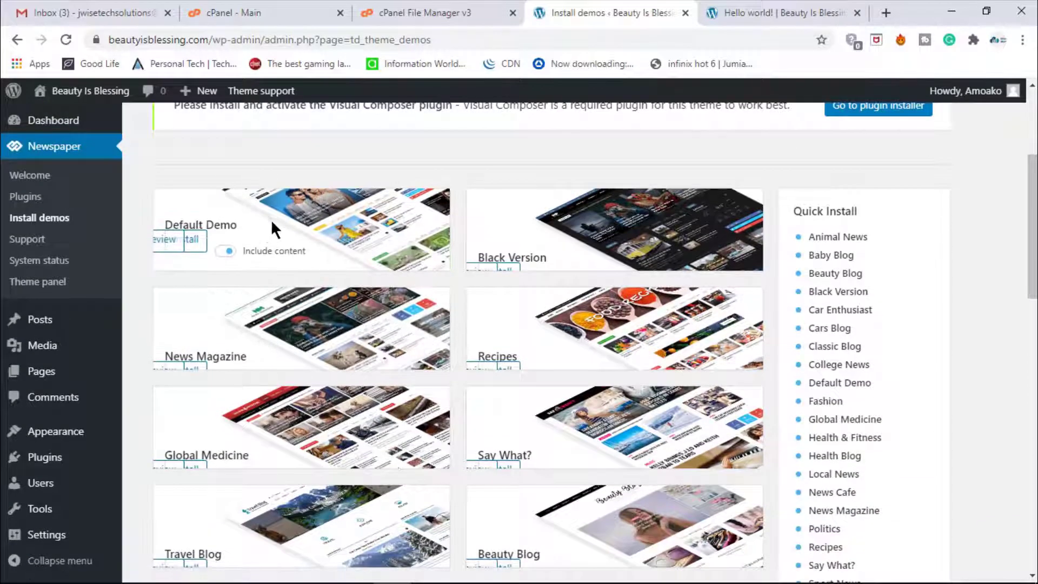
{"action": "left_click", "coordinate": [164, 243]}
{"action": "left_click", "coordinate": [461, 8]}
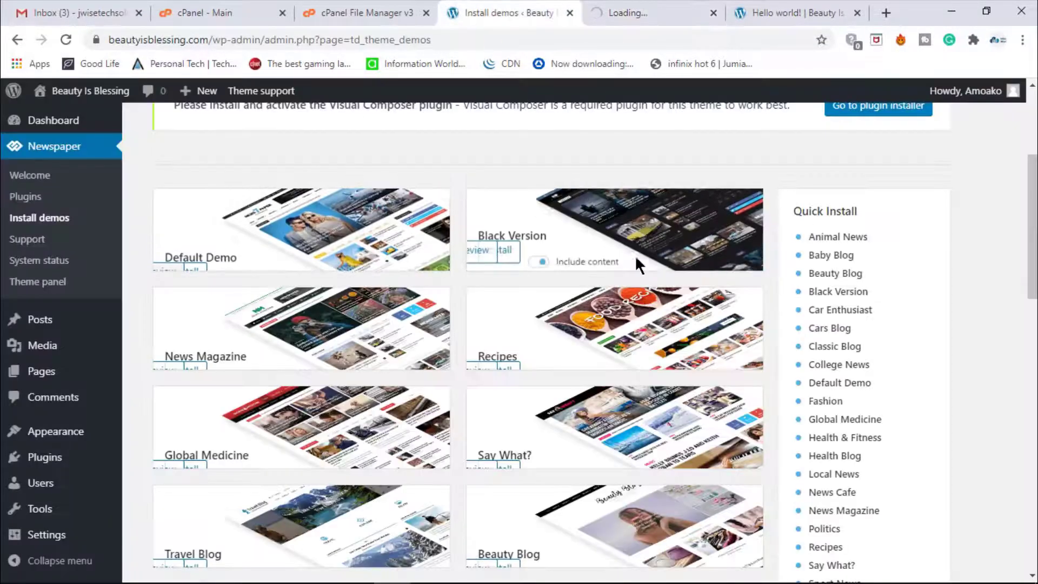
{"action": "scroll", "coordinate": [541, 324], "scroll_direction": "down", "scroll_amount": 2}
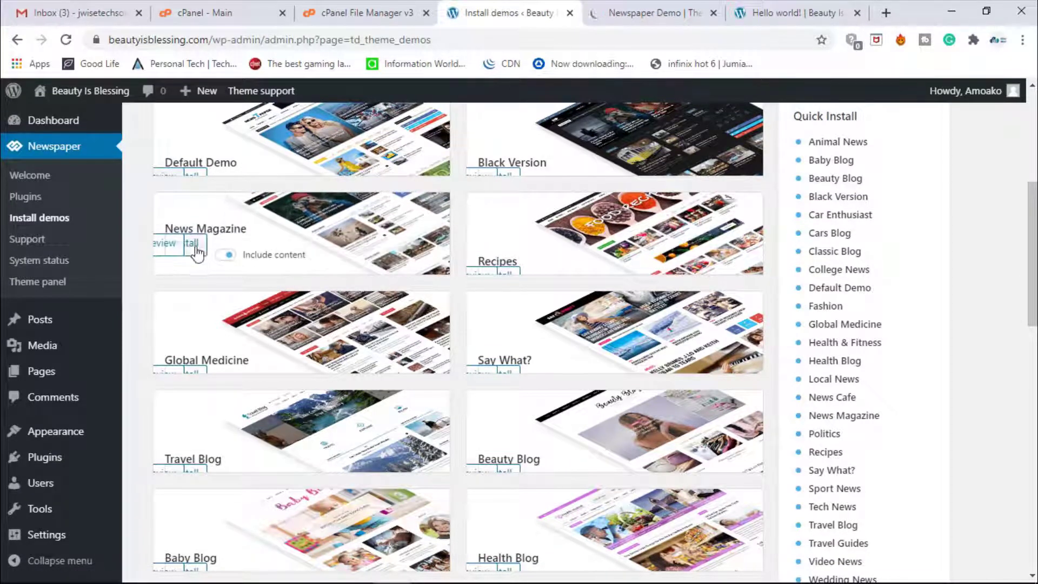
Open the News Magazine preview, then browse and close the Default Demo preview
{"action": "left_click", "coordinate": [161, 258]}
{"action": "left_click", "coordinate": [659, 7]}
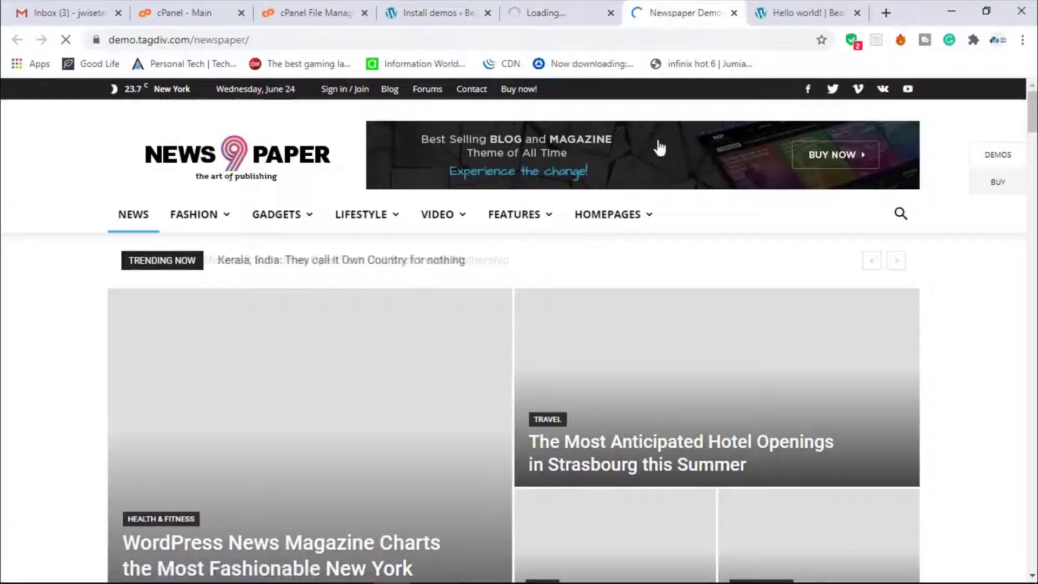
{"action": "scroll", "coordinate": [519, 324], "scroll_direction": "down", "scroll_amount": 9}
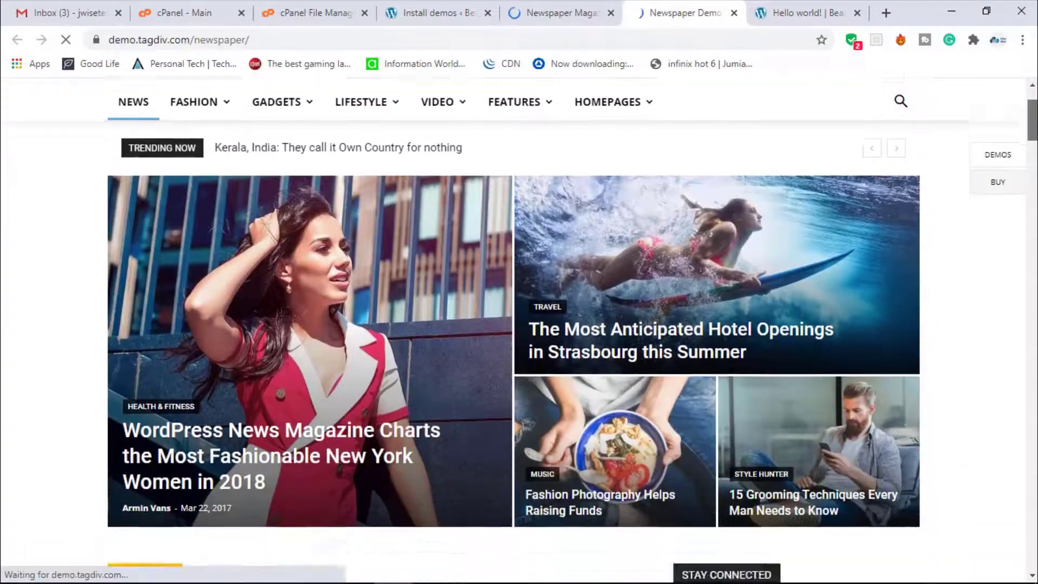
{"action": "left_click_drag", "start_coordinate": [1032, 152], "coordinate": [1033, 113]}
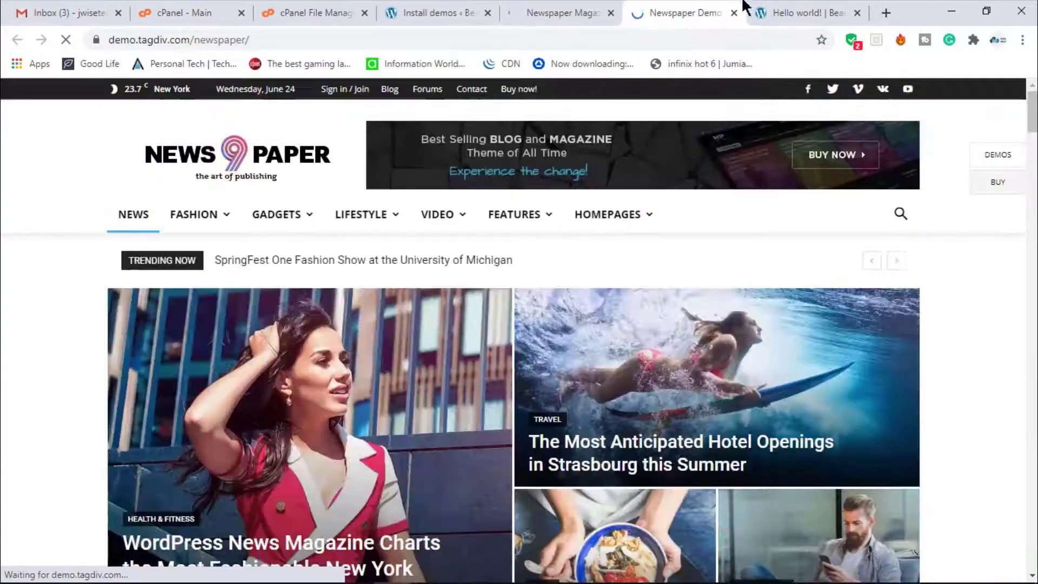
{"action": "key", "text": "ctrl+w"}
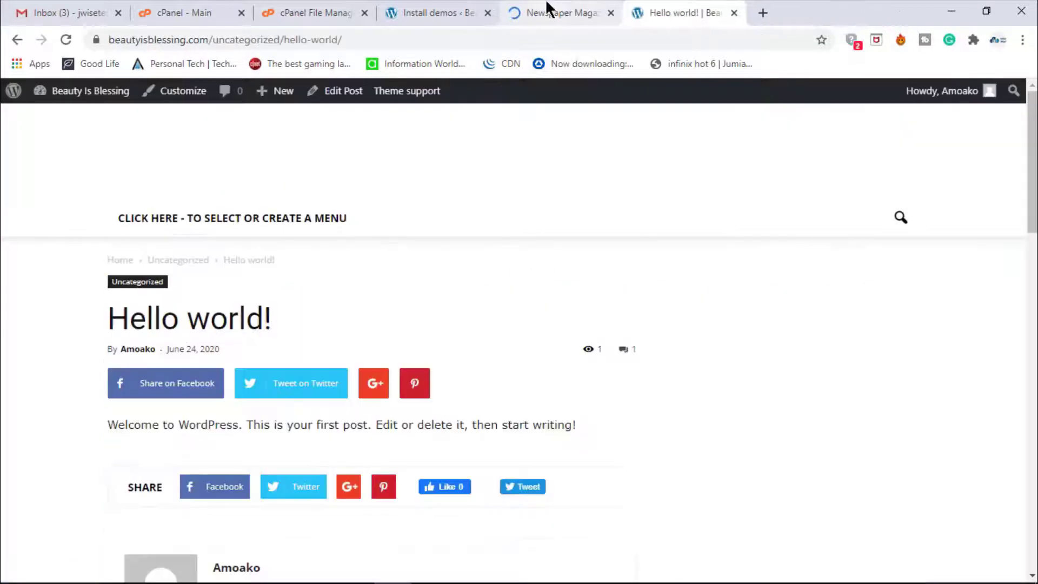
Browse the News Magazine demo preview, close it, and return to the demo gallery
{"action": "left_click", "coordinate": [552, 12]}
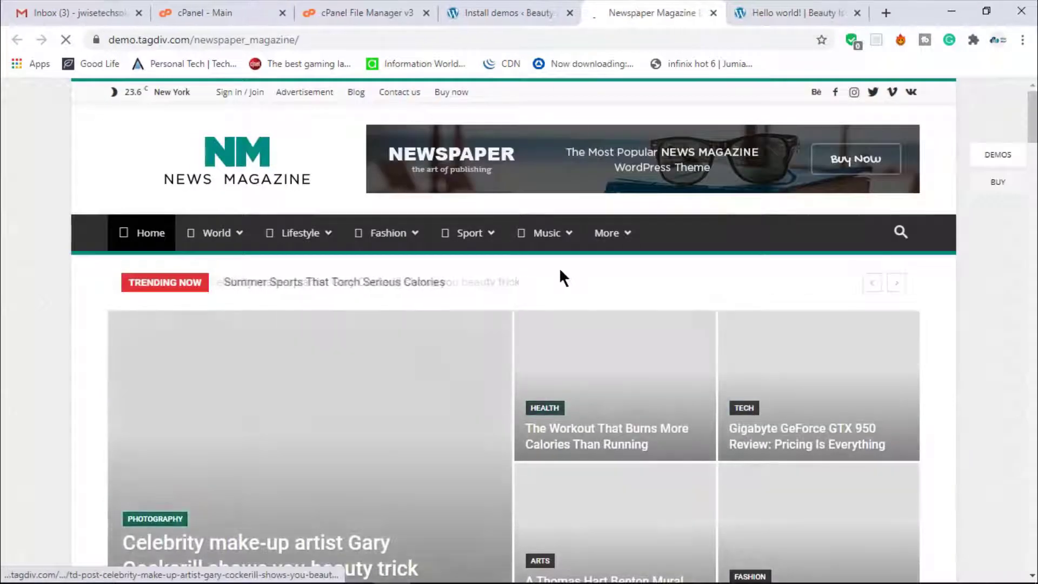
{"action": "scroll", "coordinate": [514, 330], "scroll_direction": "down", "scroll_amount": 20}
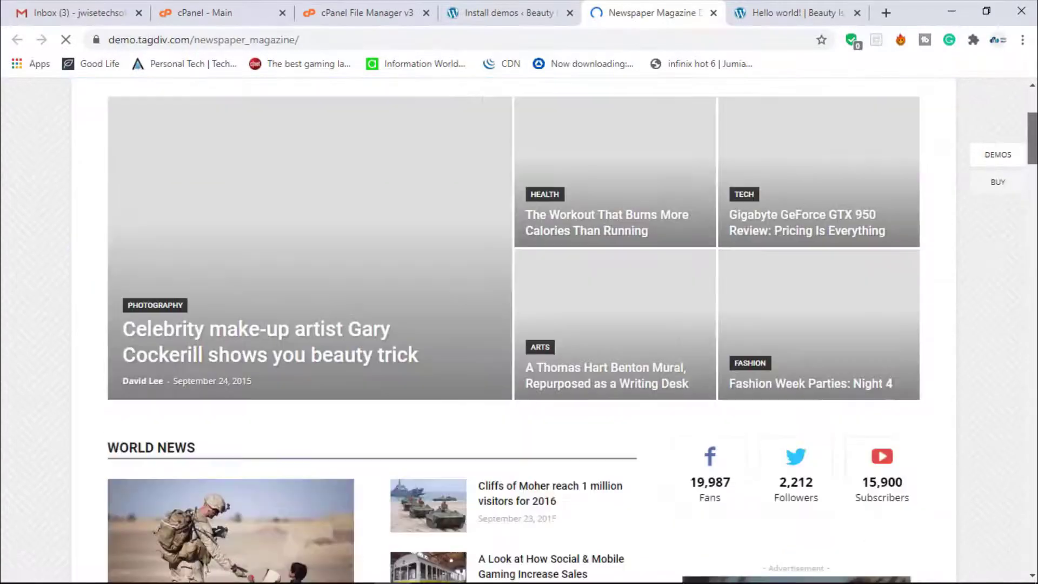
{"action": "scroll", "coordinate": [985, 153], "scroll_direction": "down", "scroll_amount": 10}
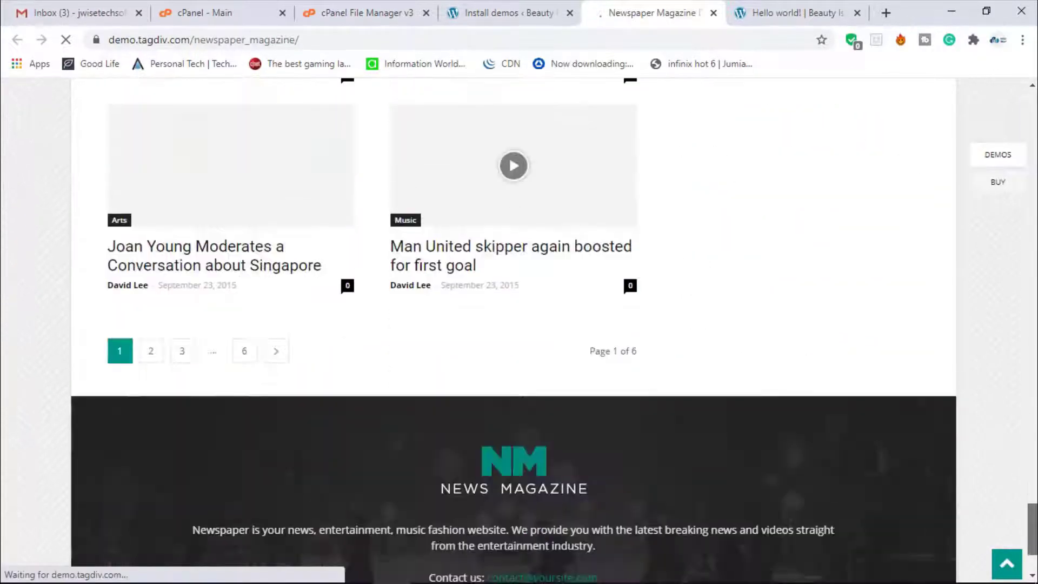
{"action": "scroll", "coordinate": [985, 153], "scroll_direction": "up", "scroll_amount": 20}
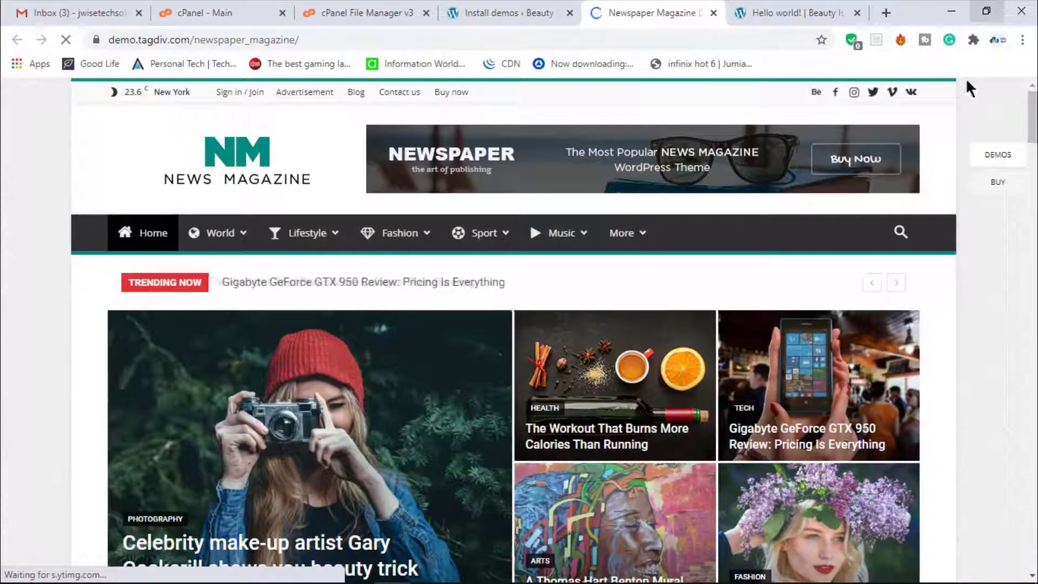
{"action": "scroll", "coordinate": [968, 163], "scroll_direction": "down", "scroll_amount": 10}
{"action": "left_click_drag", "start_coordinate": [1033, 180], "coordinate": [1033, 114]}
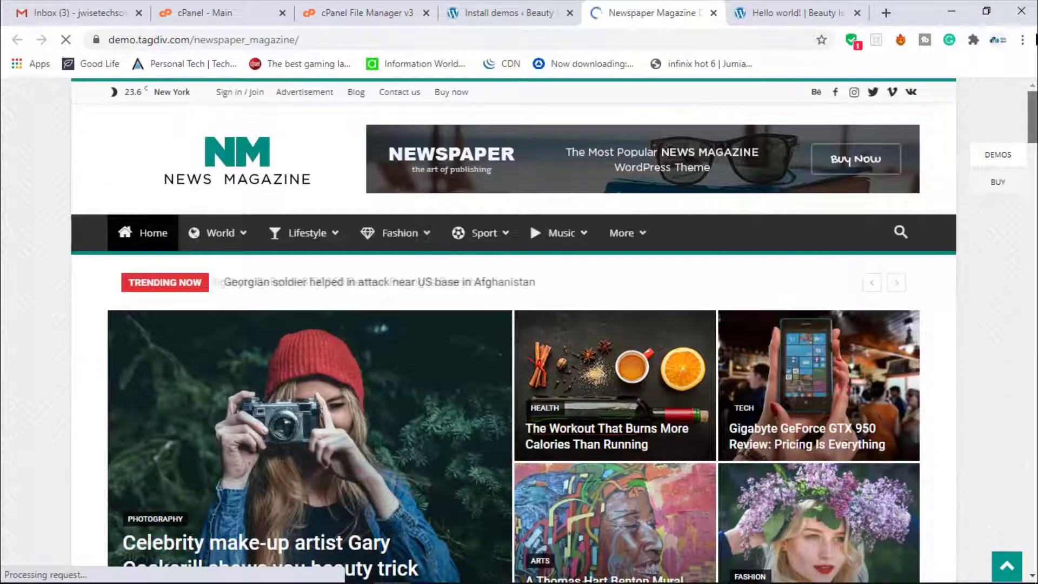
{"action": "left_click", "coordinate": [714, 13]}
{"action": "left_click", "coordinate": [485, 11]}
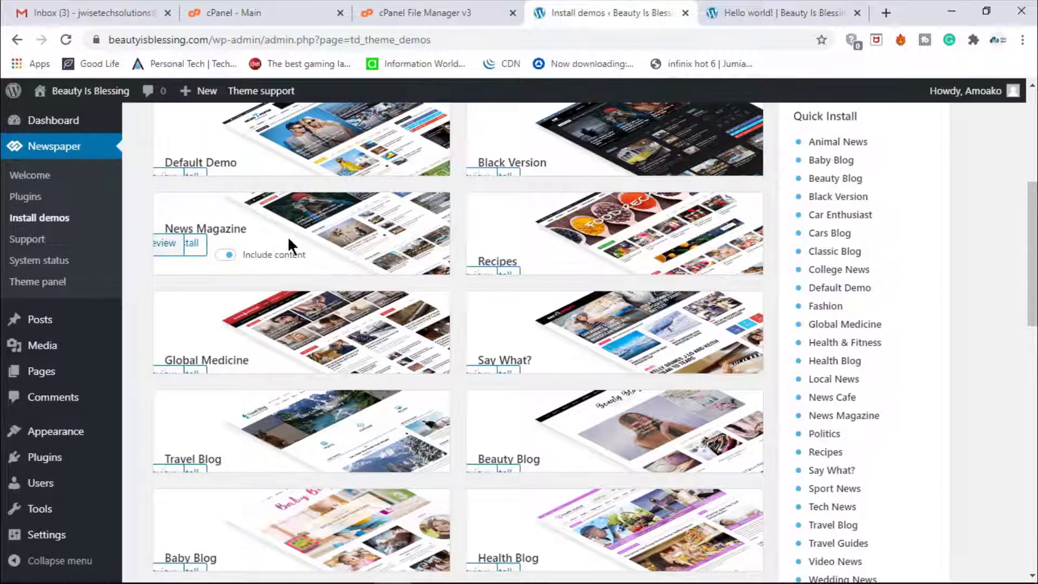
Install the full News Magazine demo, then reload the Hello world! post to see the new design
{"action": "left_click", "coordinate": [201, 252]}
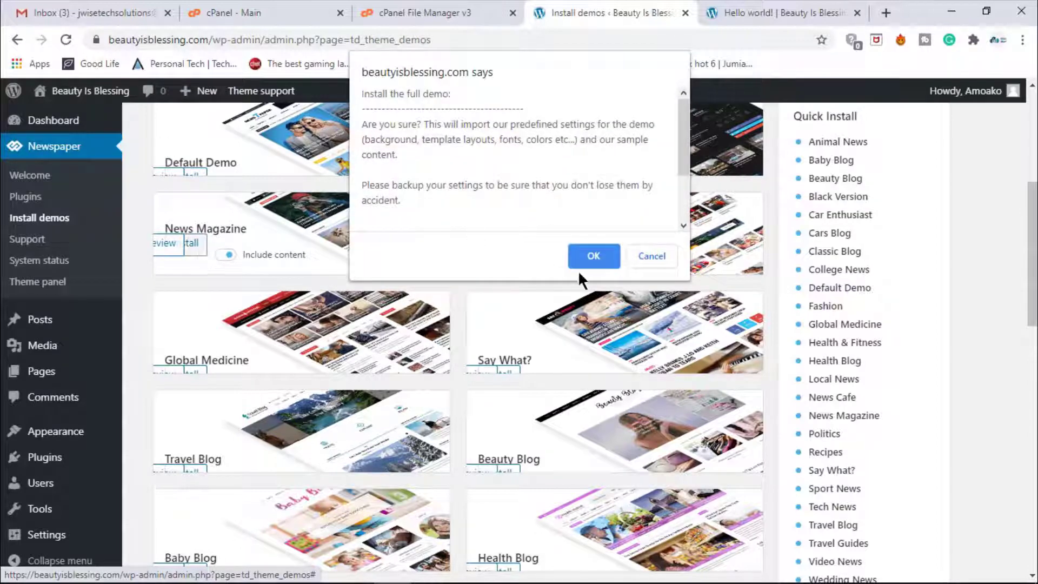
{"action": "left_click", "coordinate": [594, 257]}
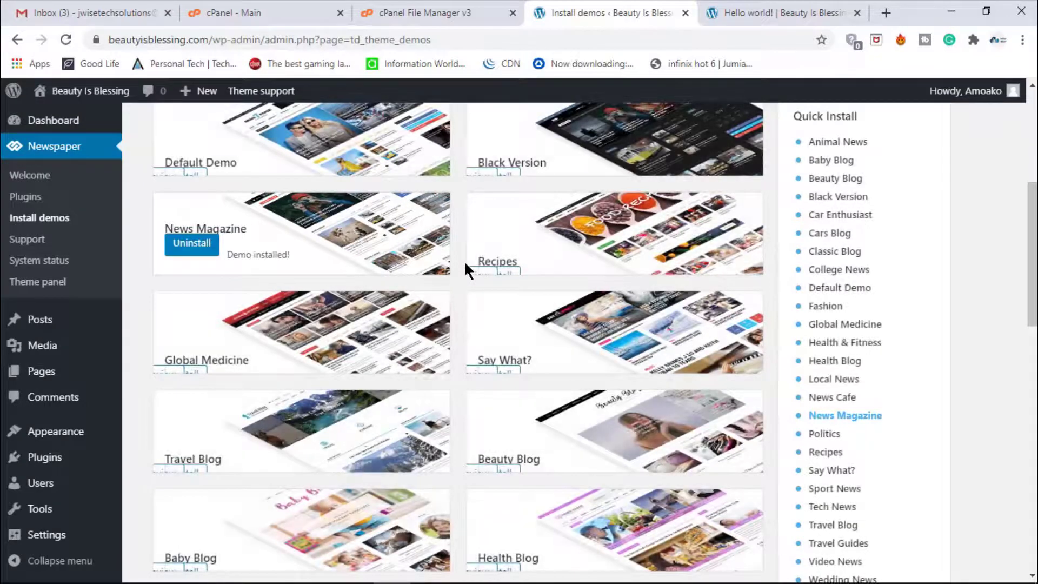
{"action": "left_click", "coordinate": [785, 10]}
{"action": "key", "text": "F5"}
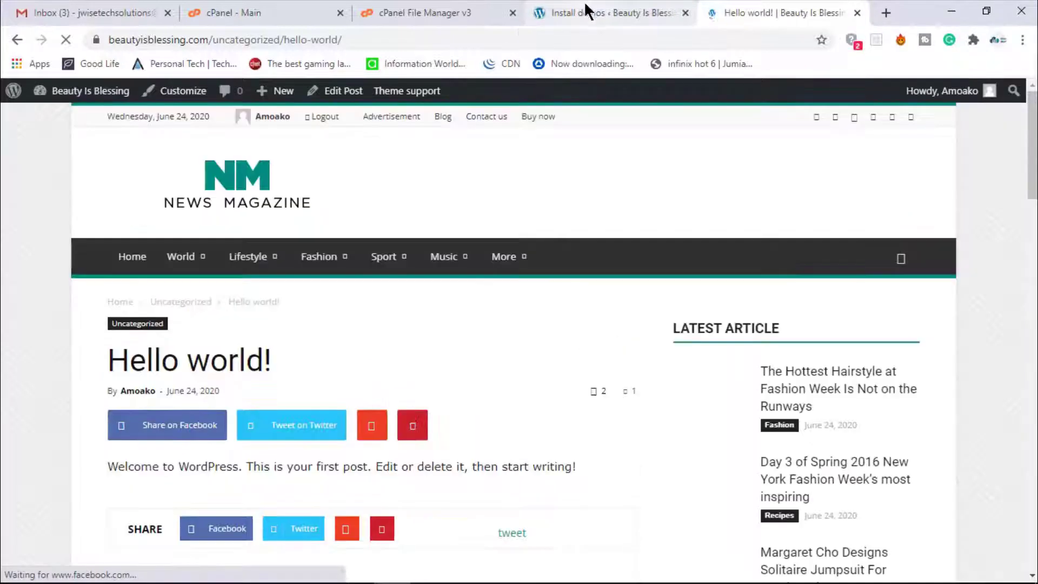
Load the News Magazine homepage, inspect its raw [vc_row] shortcodes, reload, and return to Install demos
{"action": "left_click_drag", "start_coordinate": [1035, 134], "coordinate": [1020, 11]}
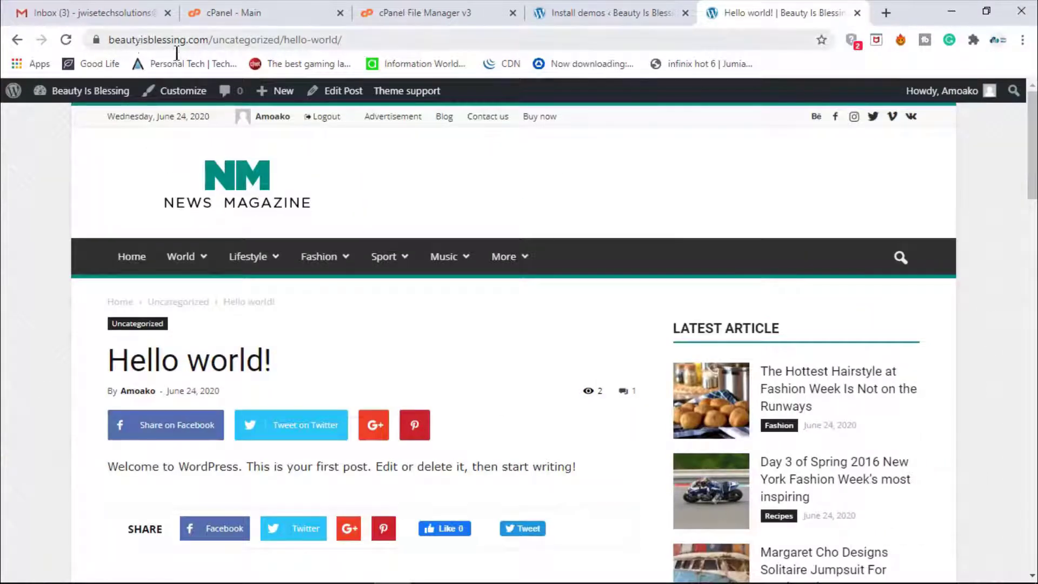
{"action": "left_click", "coordinate": [219, 176]}
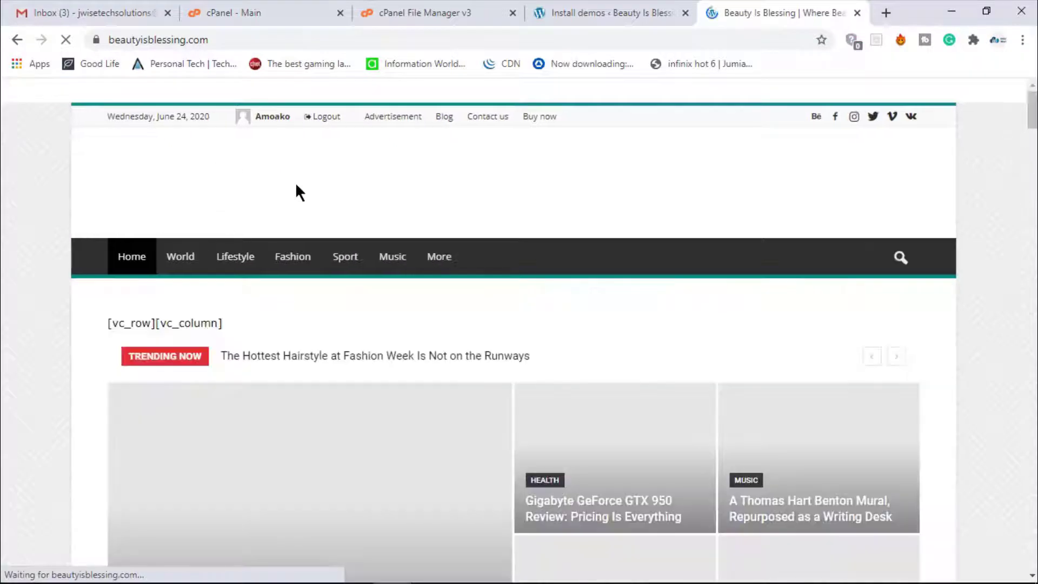
{"action": "mouse_move", "coordinate": [327, 258]}
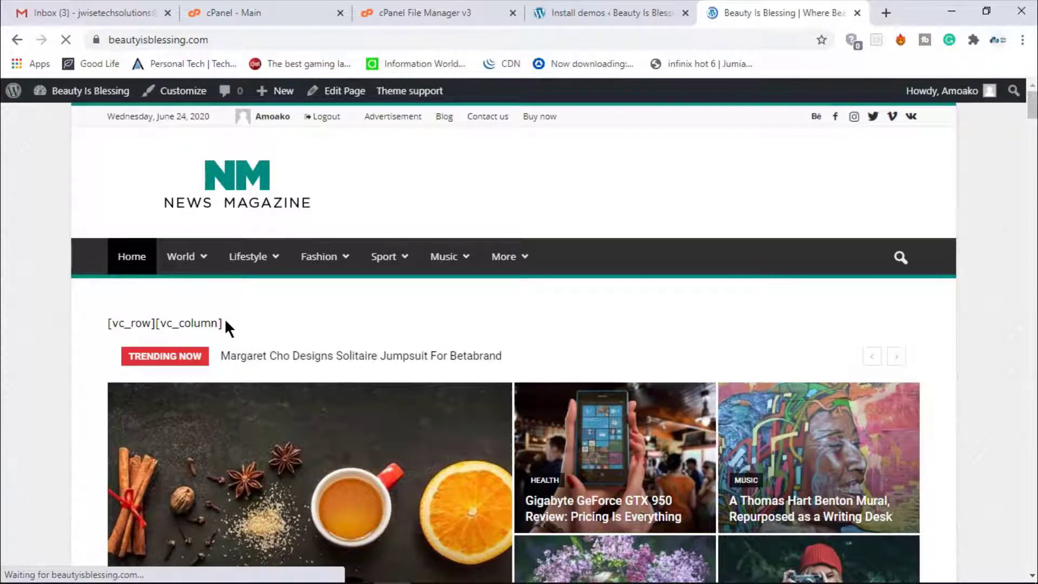
{"action": "left_click_drag", "start_coordinate": [226, 321], "coordinate": [81, 299]}
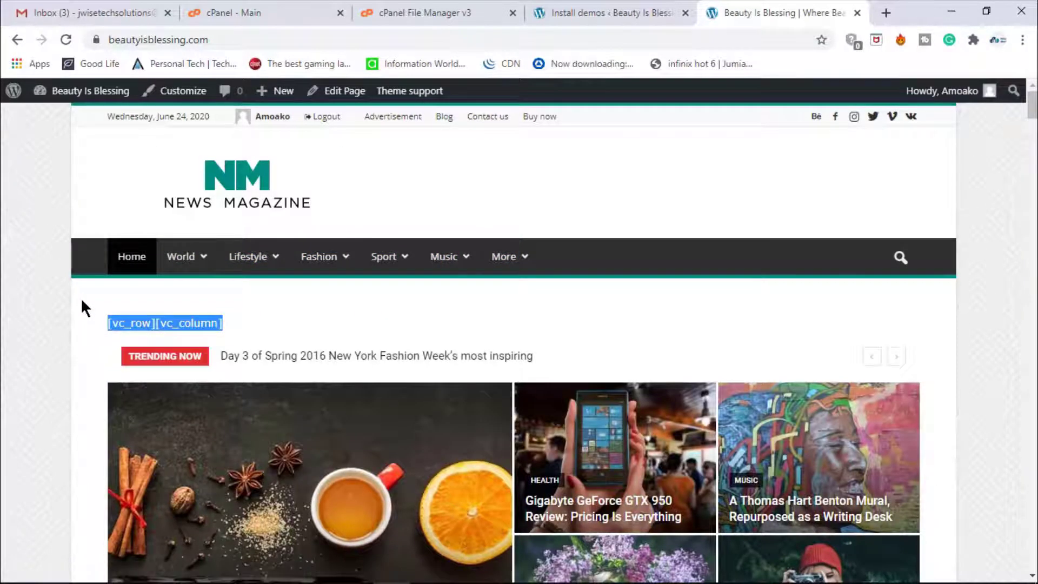
{"action": "left_click", "coordinate": [82, 301]}
{"action": "left_click_drag", "start_coordinate": [1033, 111], "coordinate": [1033, 131]}
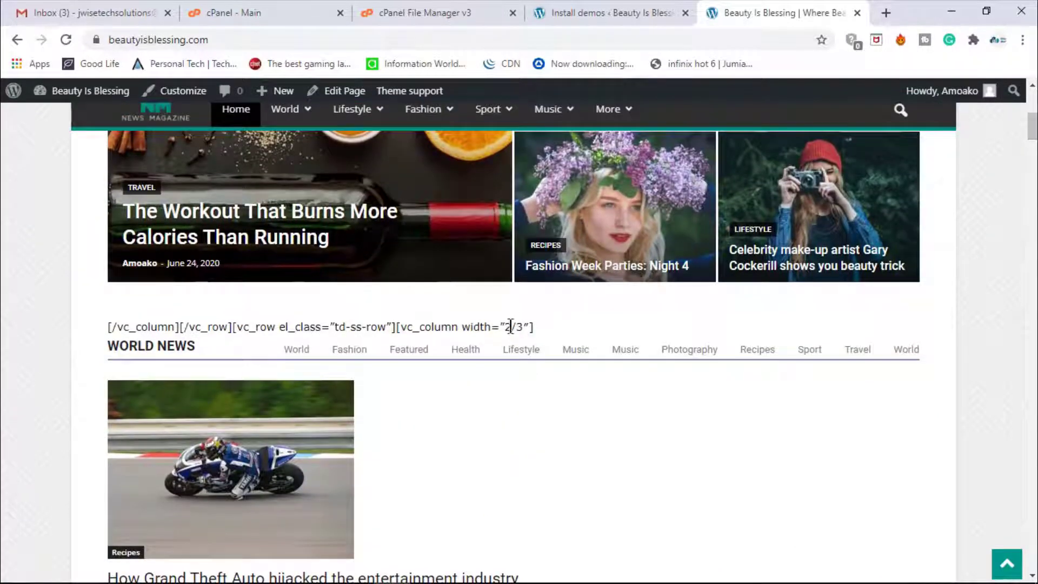
{"action": "key", "text": "F5"}
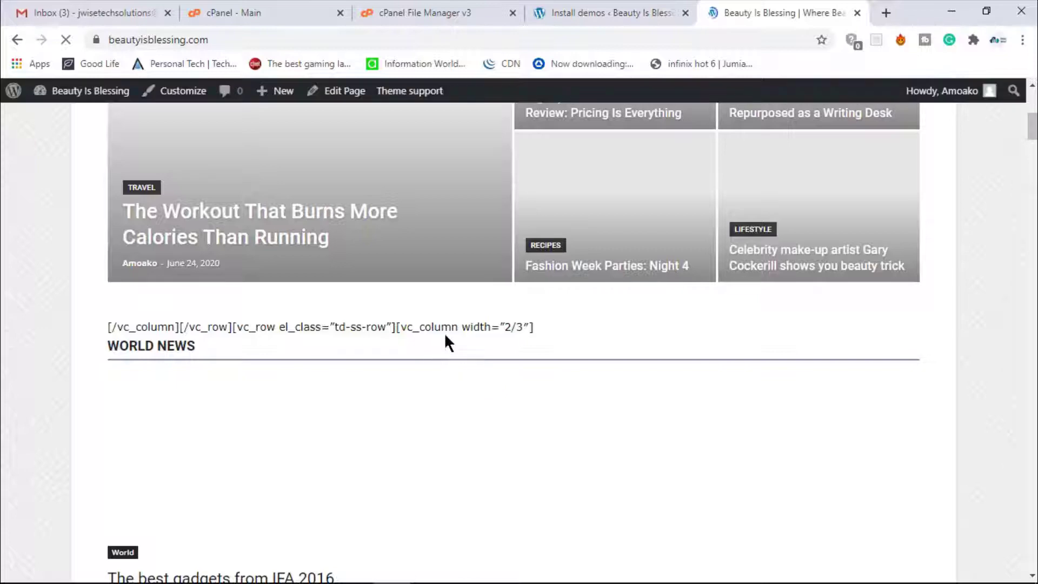
{"action": "left_click", "coordinate": [665, 11]}
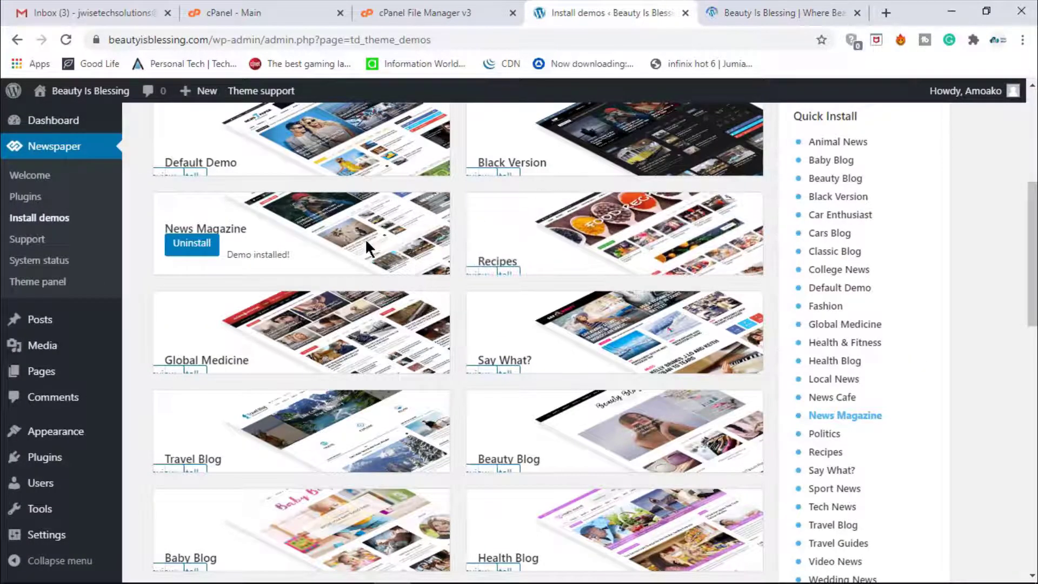
Start a Default Demo install, then cancel it at the confirmation
{"action": "mouse_move", "coordinate": [1022, 205]}
{"action": "left_mouse_down"}
{"action": "mouse_move", "coordinate": [1021, 311]}
{"action": "mouse_move", "coordinate": [1036, 154]}
{"action": "left_mouse_up"}
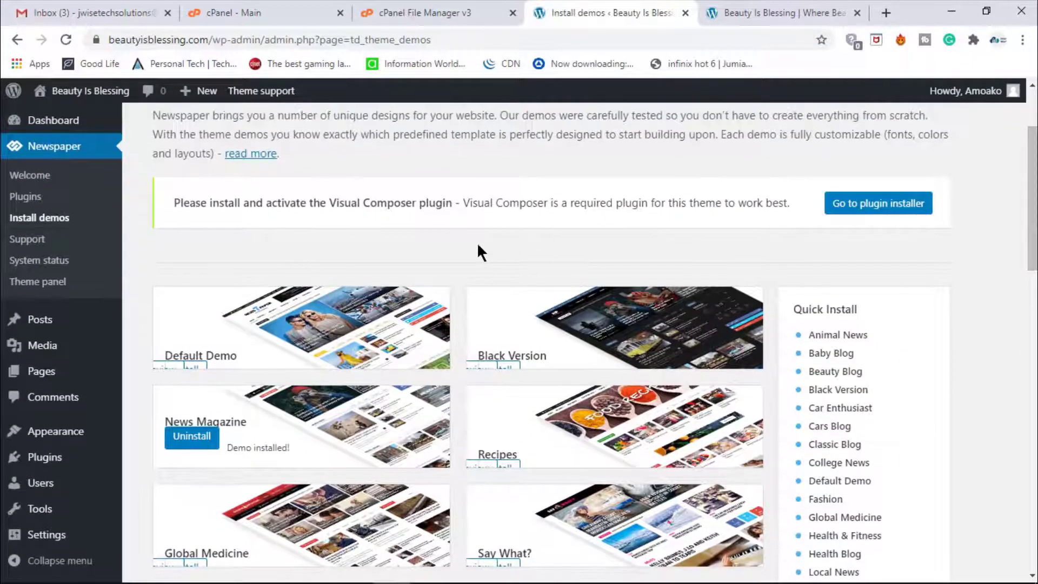
{"action": "mouse_move", "coordinate": [198, 352]}
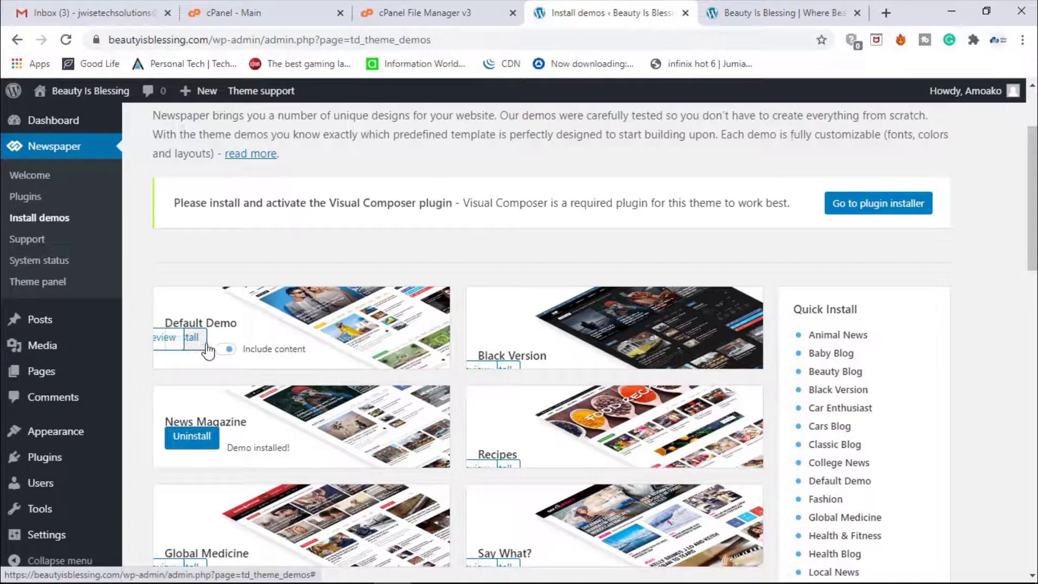
{"action": "left_click", "coordinate": [202, 345]}
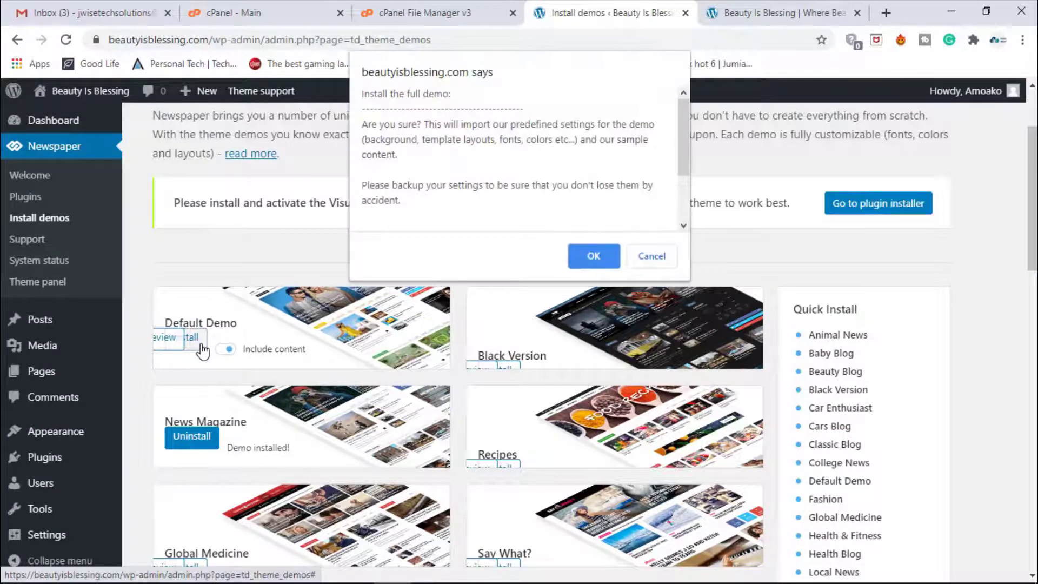
{"action": "left_click", "coordinate": [636, 262]}
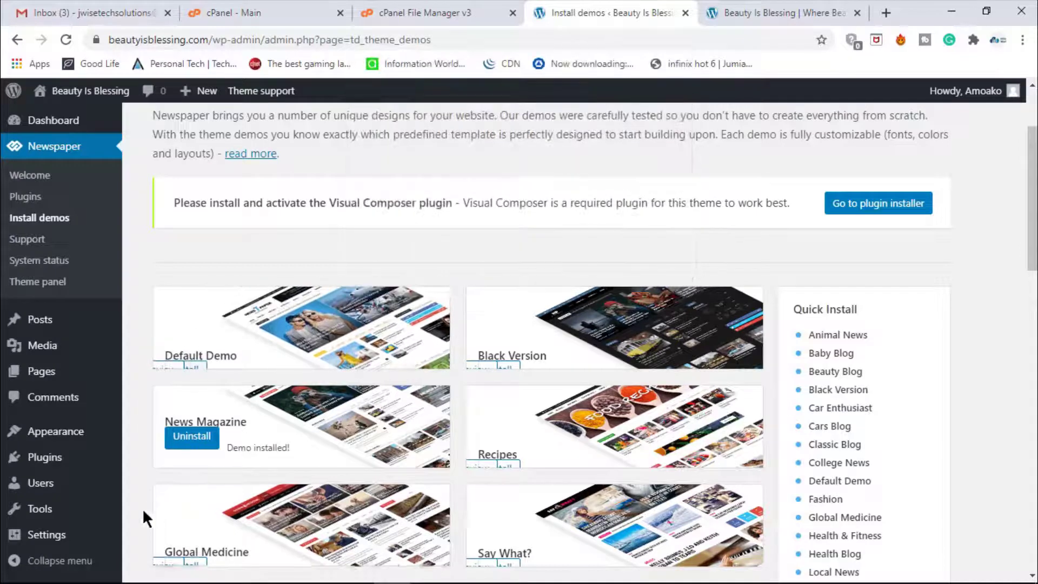
Uninstall the News Magazine demo and reload the live site to check the result
{"action": "left_click", "coordinate": [192, 438]}
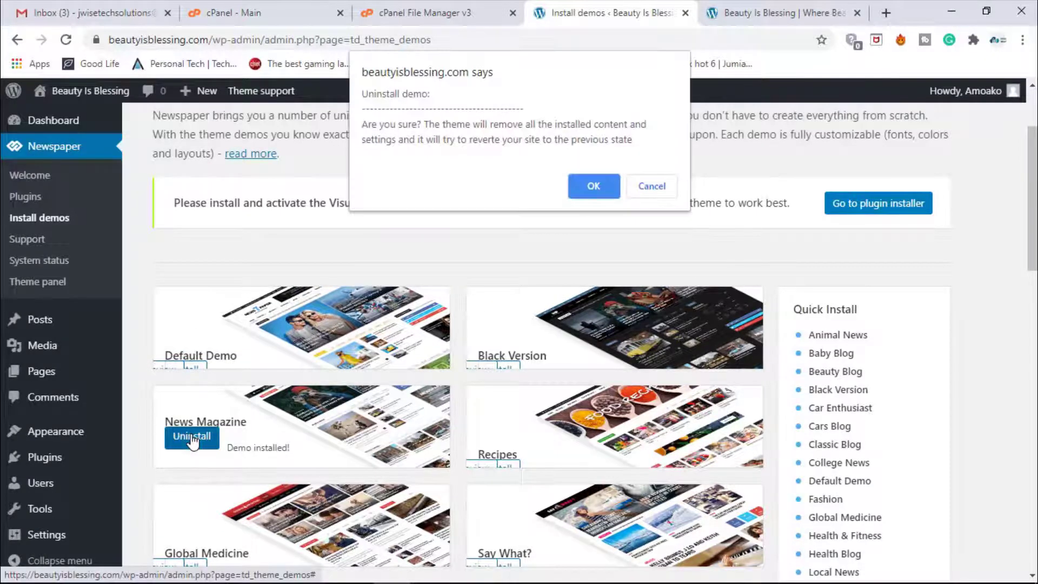
{"action": "left_click", "coordinate": [584, 188]}
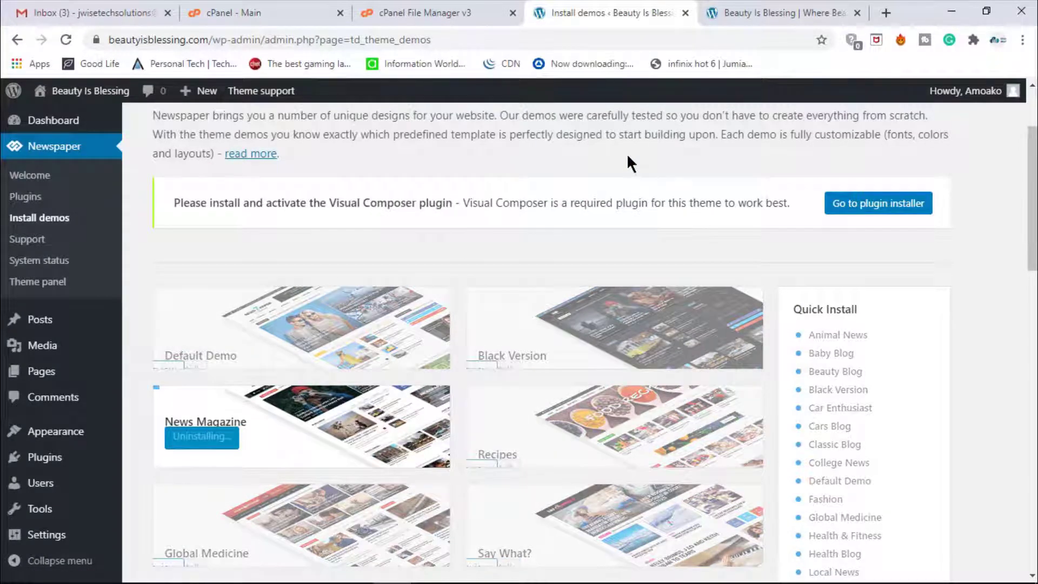
{"action": "left_click", "coordinate": [744, 9]}
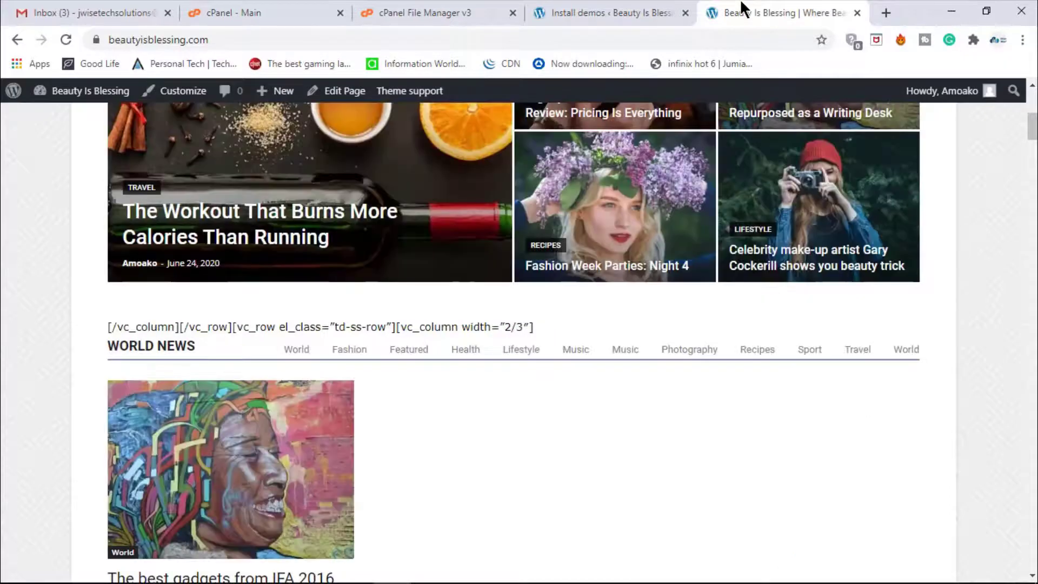
{"action": "key", "text": "F5"}
{"action": "left_click", "coordinate": [621, 11]}
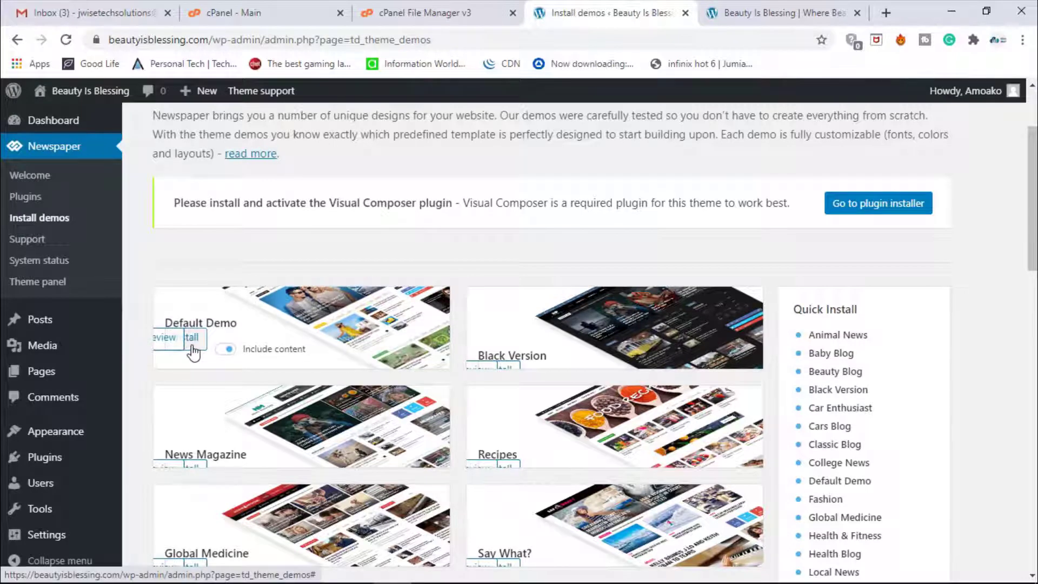
Install the Newspaper Default Demo, keeping the import going past the reload prompt and importer error
{"action": "left_click", "coordinate": [192, 346]}
{"action": "left_click", "coordinate": [586, 254]}
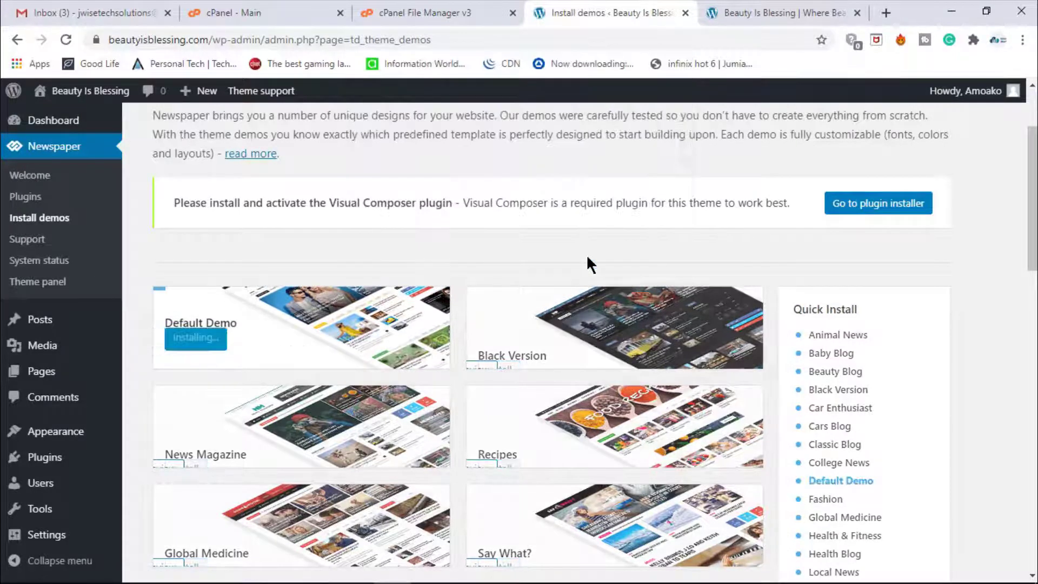
{"action": "key", "text": "F5"}
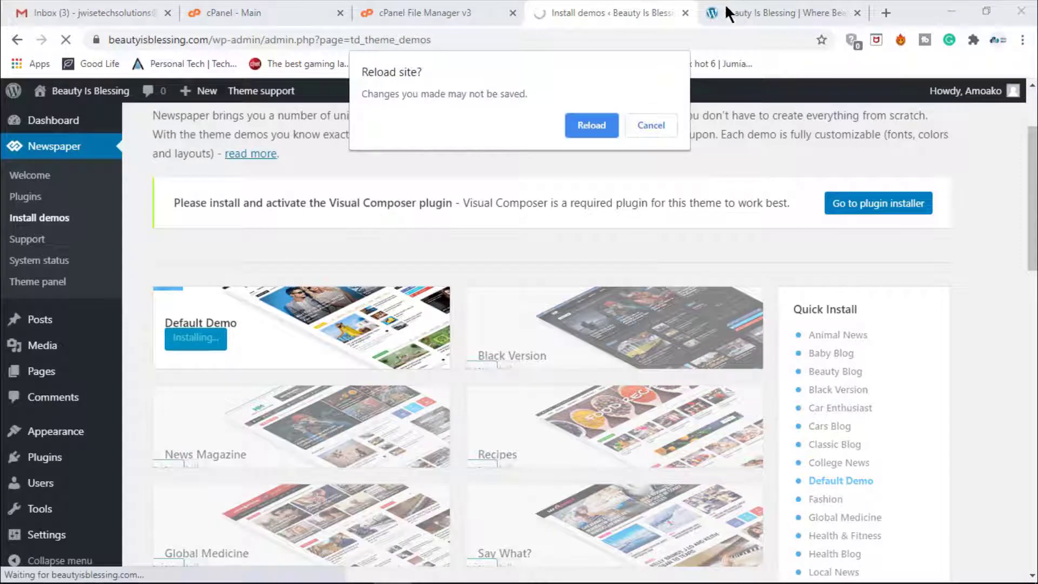
{"action": "left_click", "coordinate": [669, 125]}
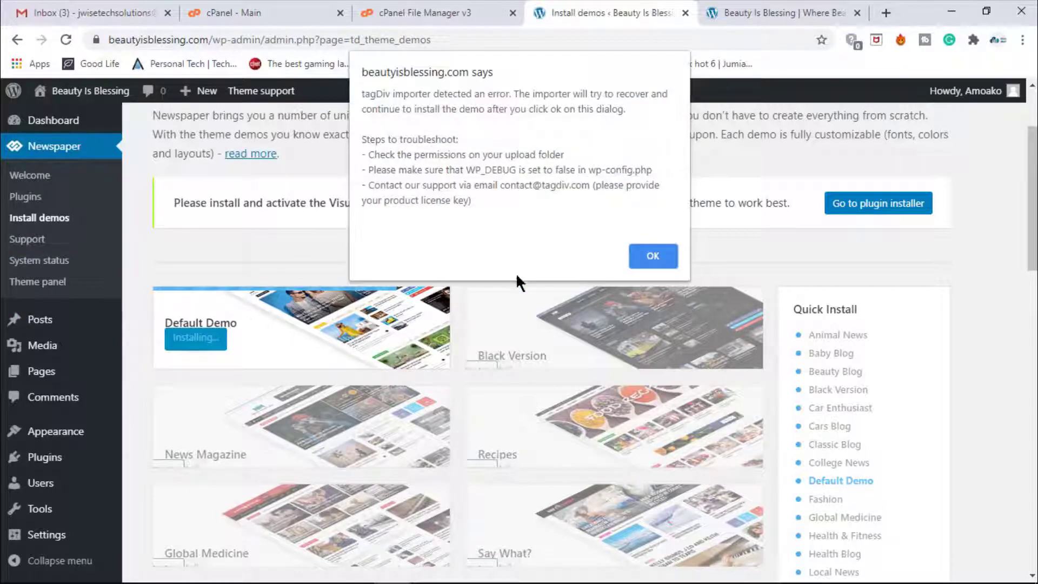
{"action": "left_click", "coordinate": [640, 259]}
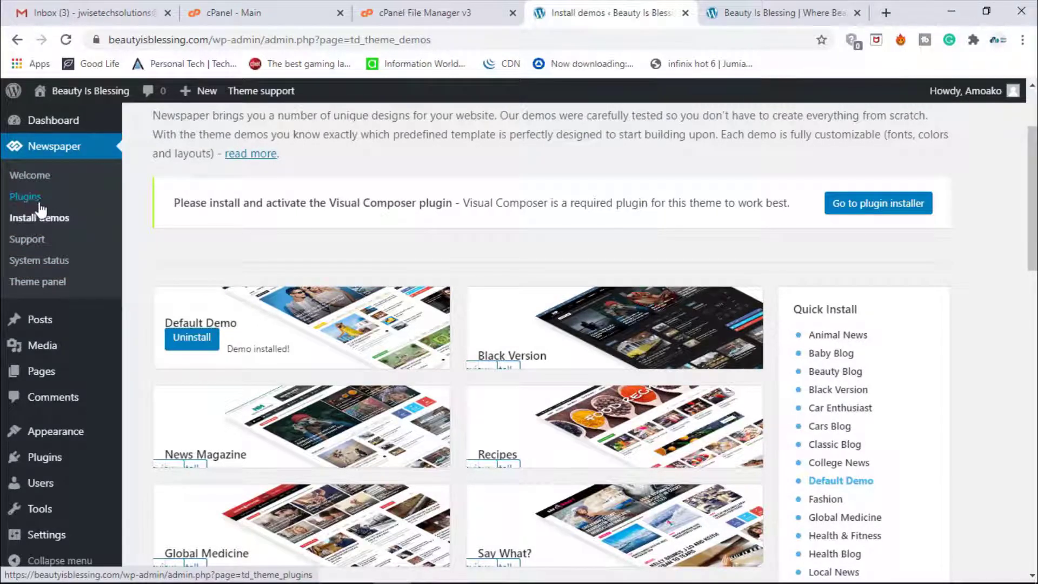
Reload the live site to see the Default Demo's NEWS 7 PAPER header and sidebars
{"action": "left_click", "coordinate": [764, 12]}
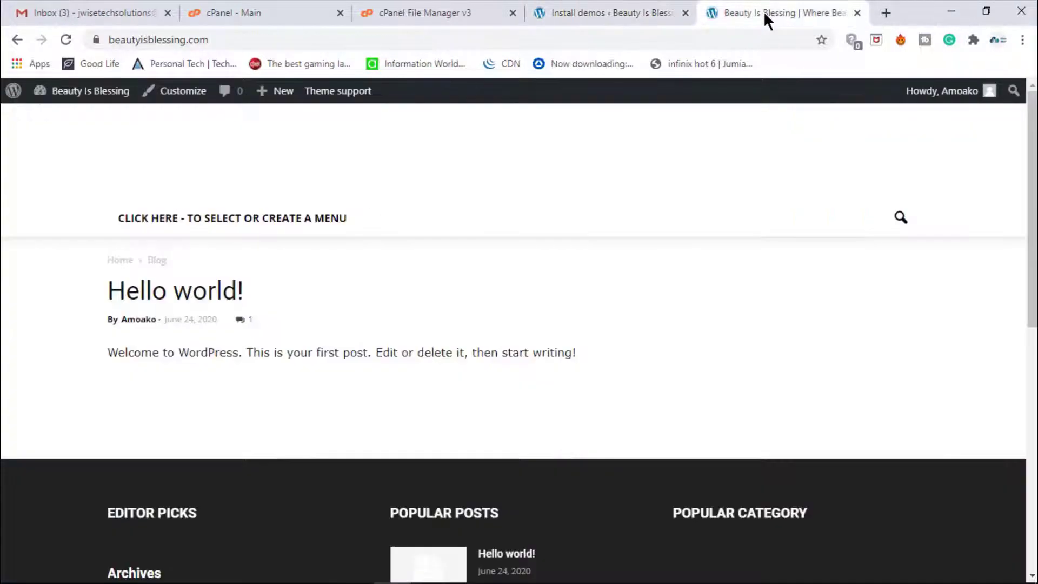
{"action": "key", "text": "F5"}
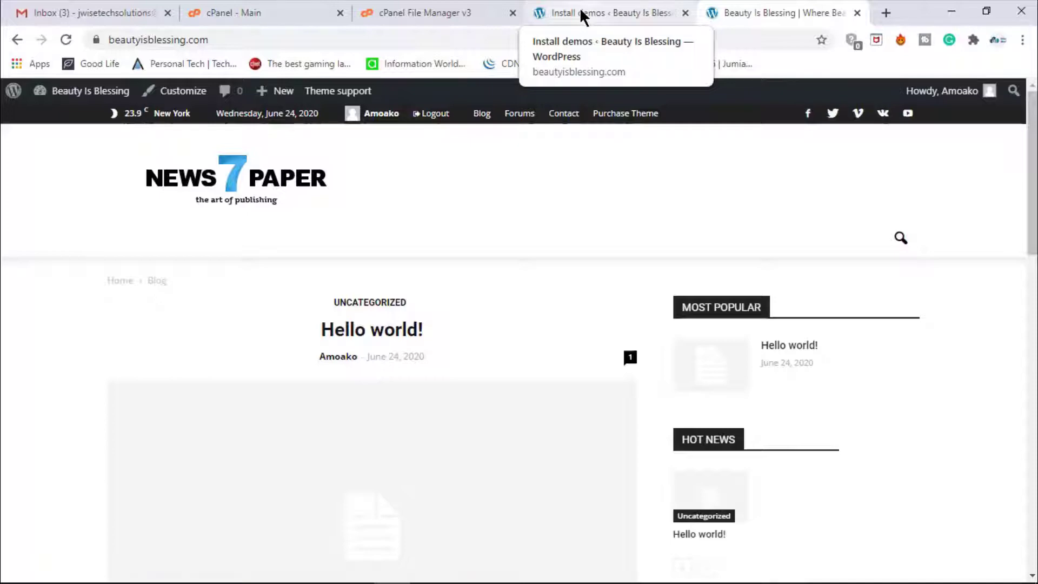
{"action": "left_click", "coordinate": [583, 16]}
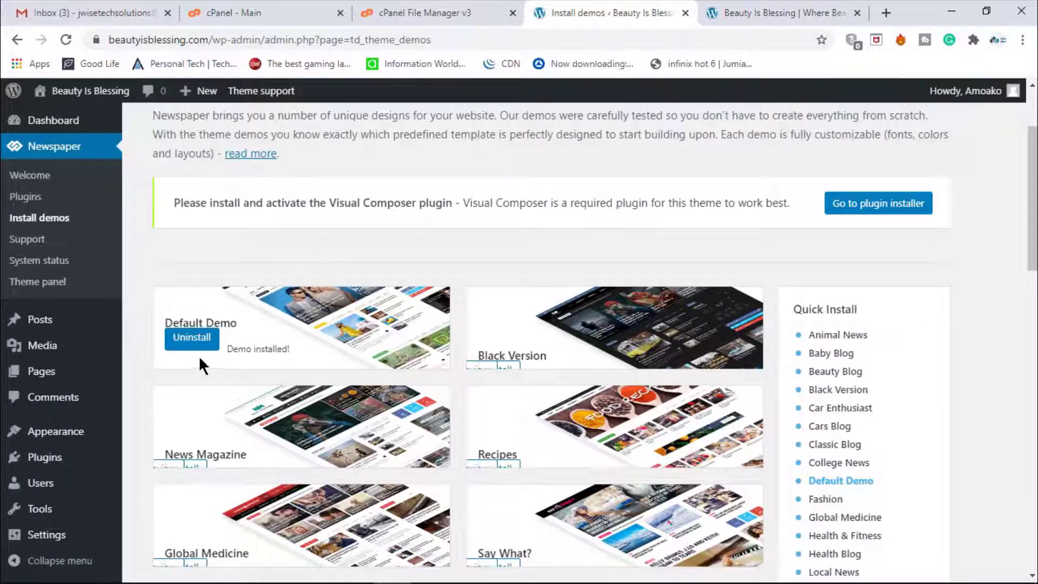
Check the live site, confirm Local News shows as installed, then open the Newspaper premium plugins page
{"action": "mouse_move", "coordinate": [216, 436]}
{"action": "scroll", "coordinate": [247, 347], "scroll_direction": "up", "scroll_amount": 2}
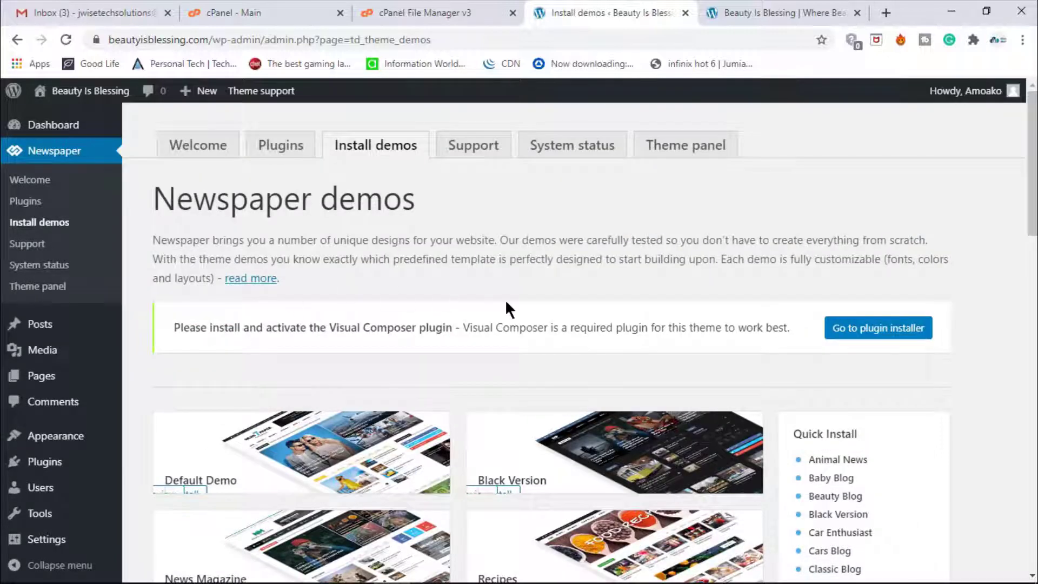
{"action": "left_click", "coordinate": [790, 11]}
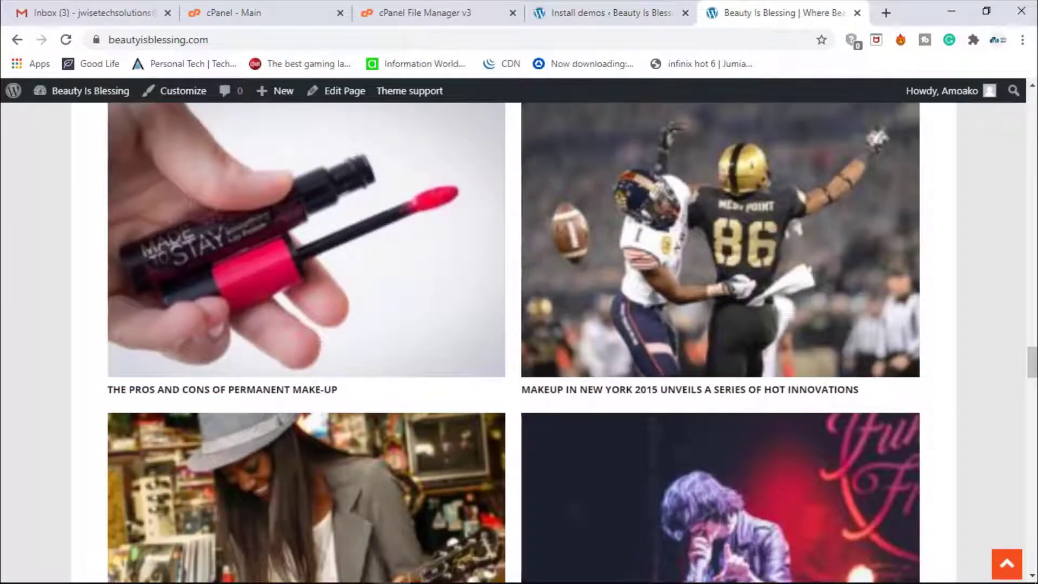
{"action": "scroll", "coordinate": [1030, 325], "scroll_direction": "up", "scroll_amount": 15}
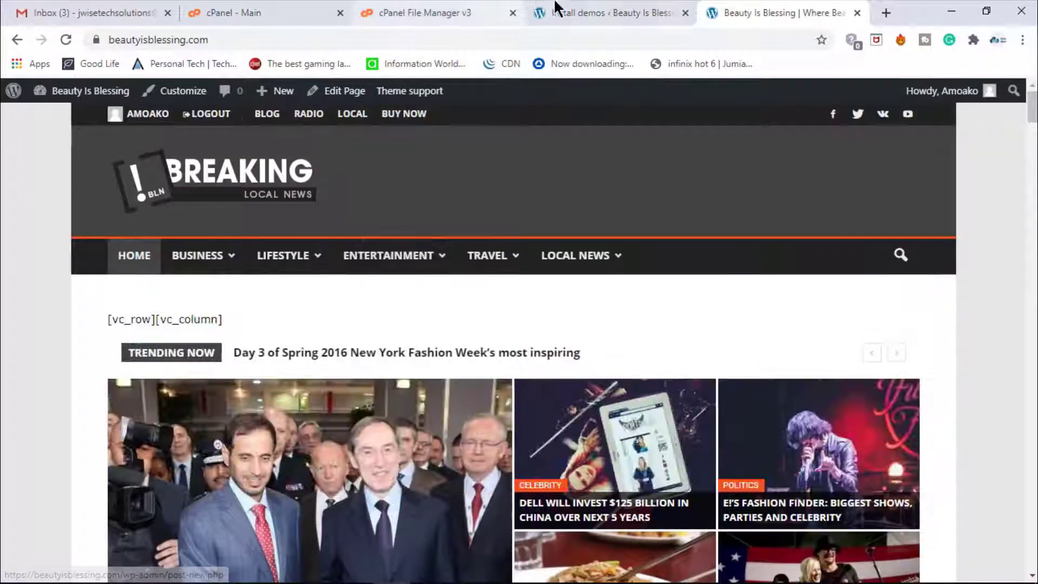
{"action": "left_click", "coordinate": [589, 11]}
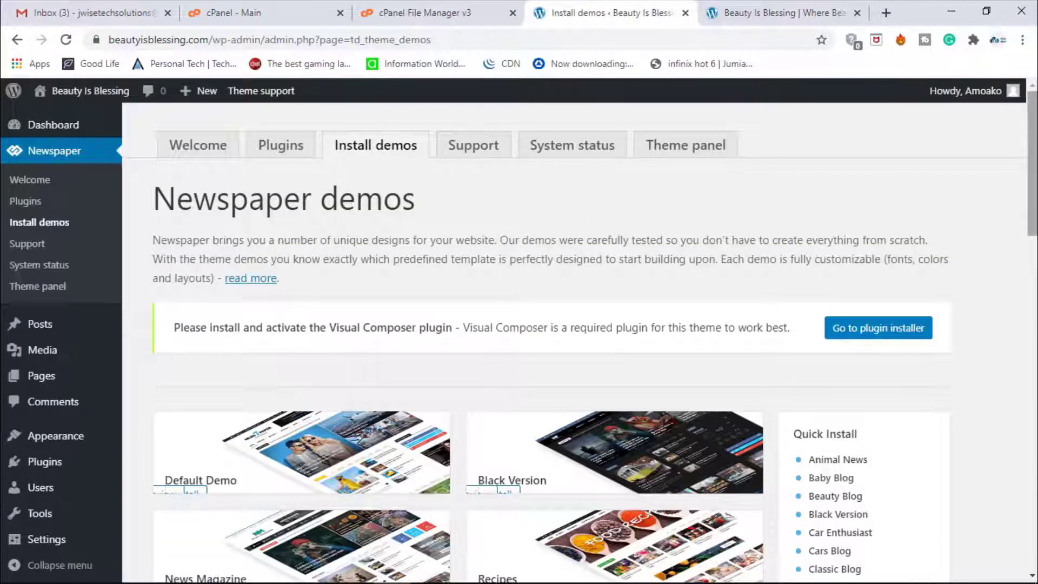
{"action": "left_click_drag", "start_coordinate": [1032, 195], "coordinate": [996, 412]}
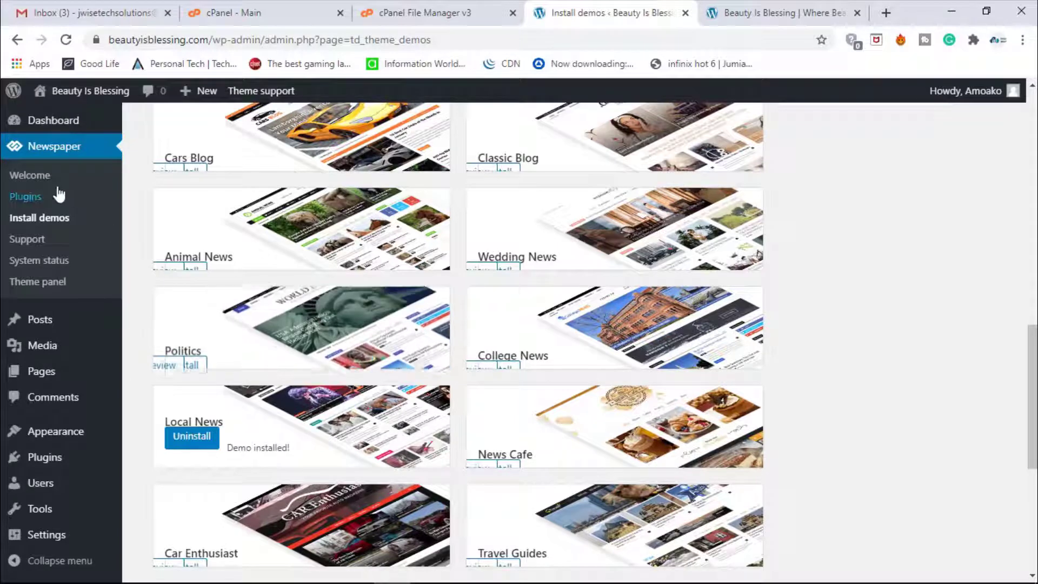
{"action": "left_click", "coordinate": [27, 199]}
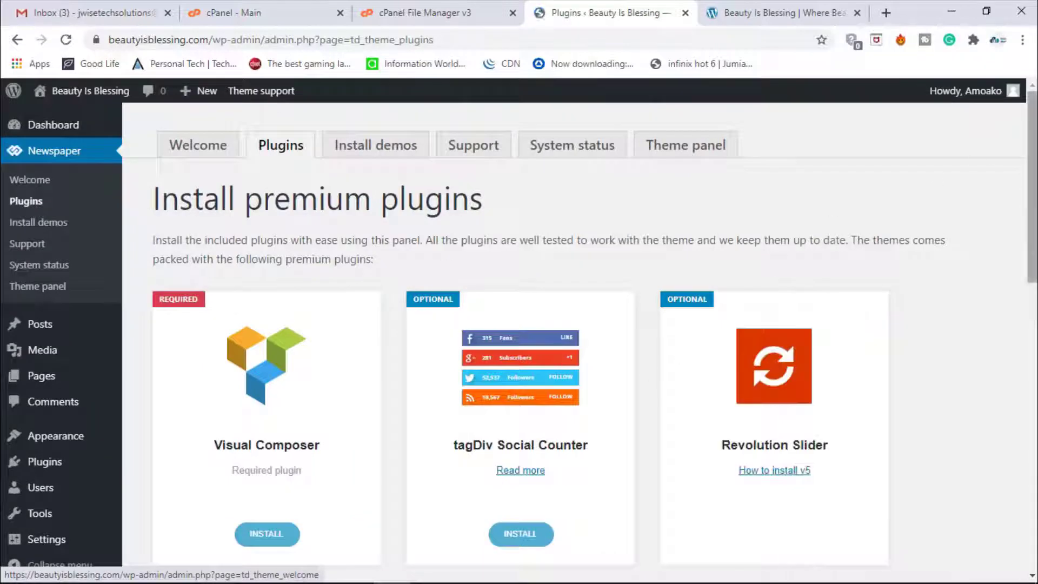
Install the tagDiv Social Counter plugin, then the required Visual Composer plugin
{"action": "scroll", "coordinate": [246, 271], "scroll_direction": "down", "scroll_amount": 4}
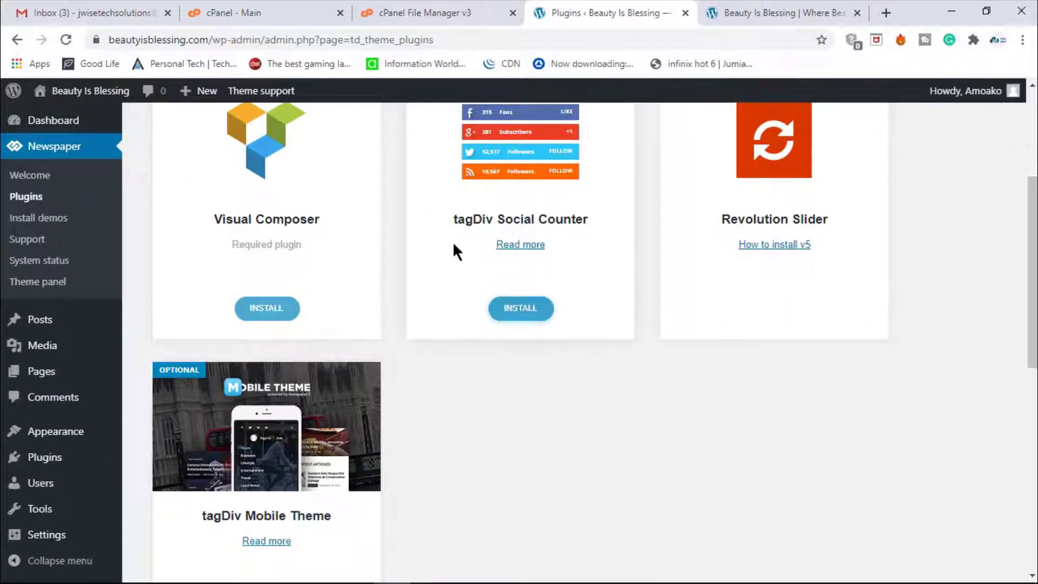
{"action": "left_click", "coordinate": [521, 318]}
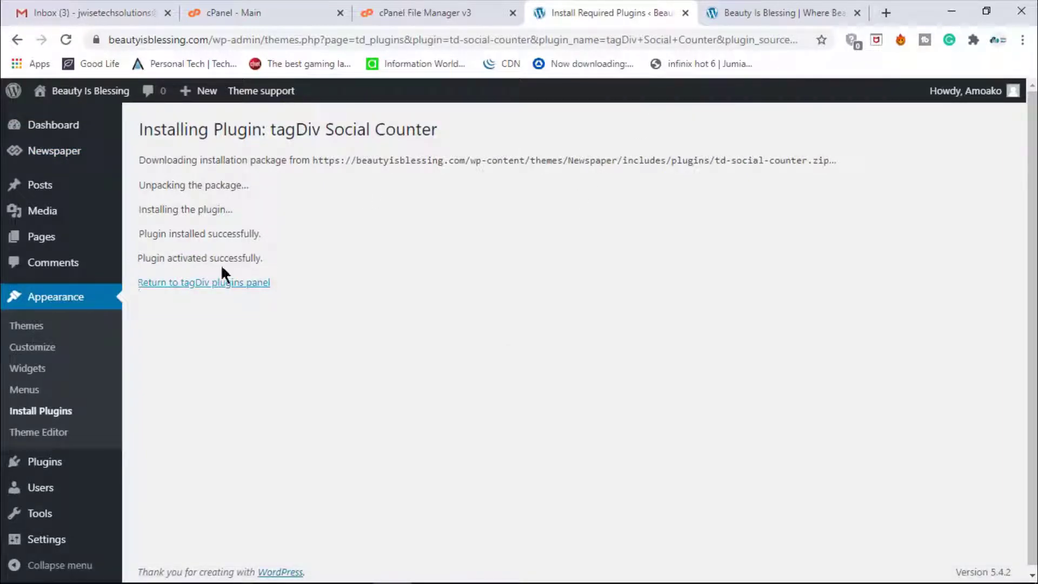
{"action": "left_click", "coordinate": [192, 285]}
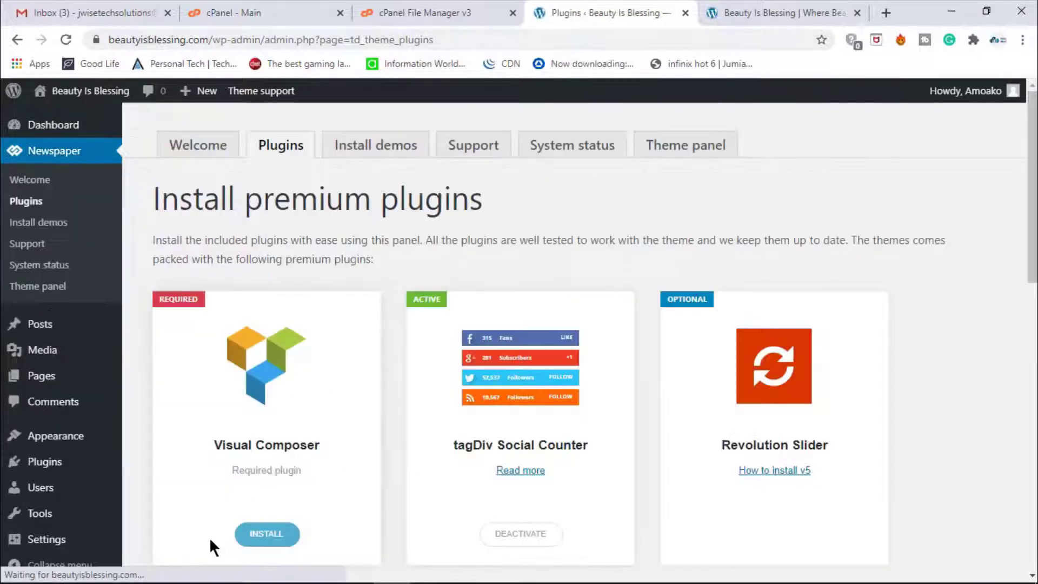
{"action": "left_click", "coordinate": [279, 536]}
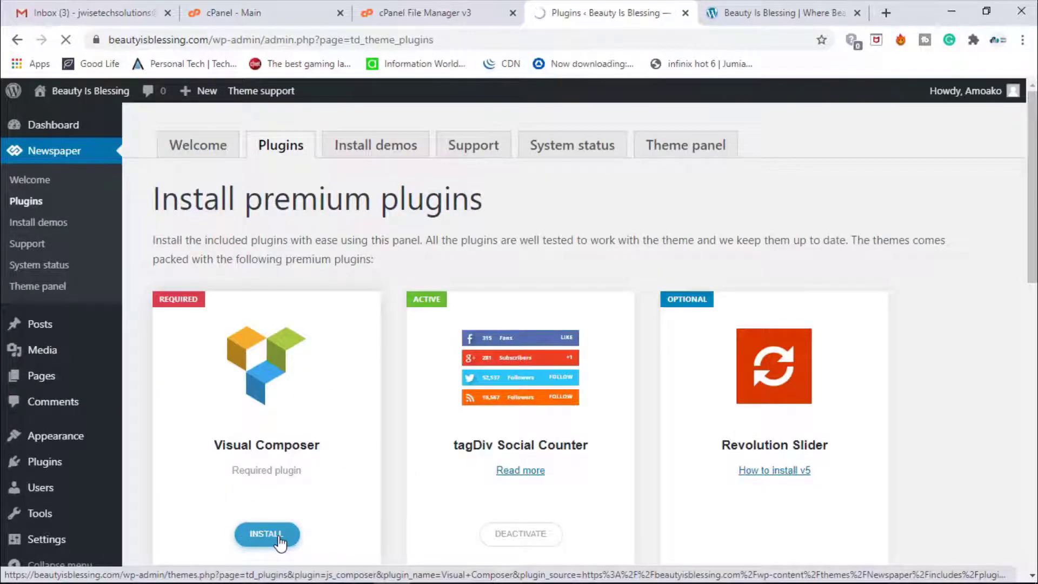
Reload the live homepage, which still shows raw shortcodes, and return to the installation results
{"action": "left_click", "coordinate": [738, 21]}
{"action": "key", "text": "F5"}
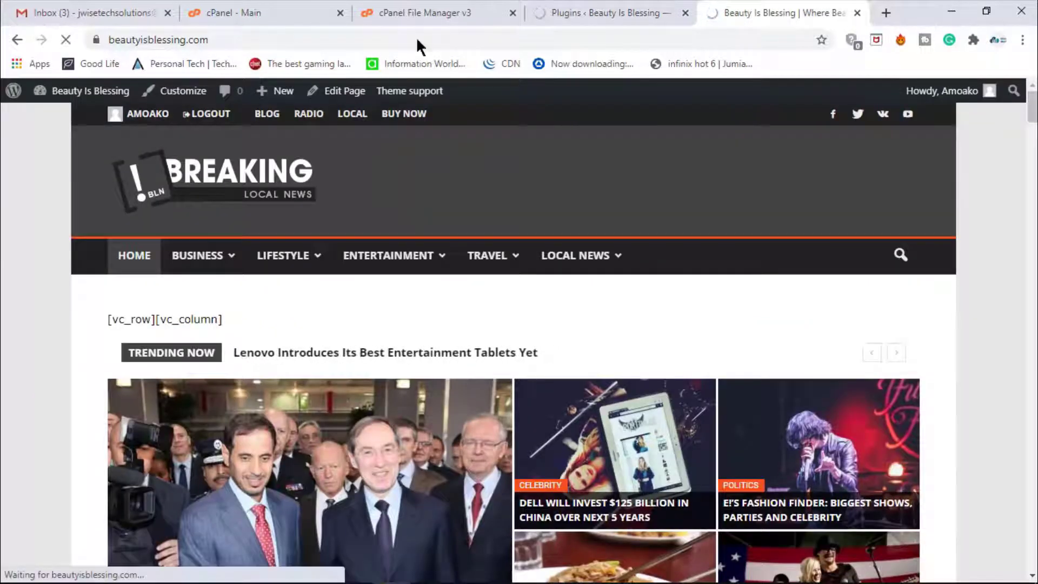
{"action": "left_click", "coordinate": [607, 11]}
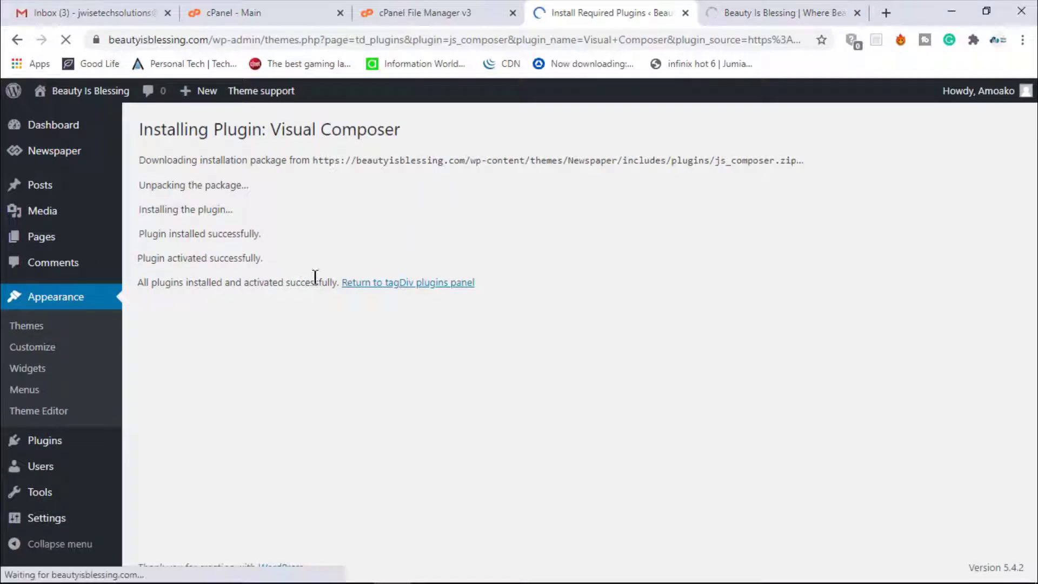
{"action": "left_click", "coordinate": [739, 10]}
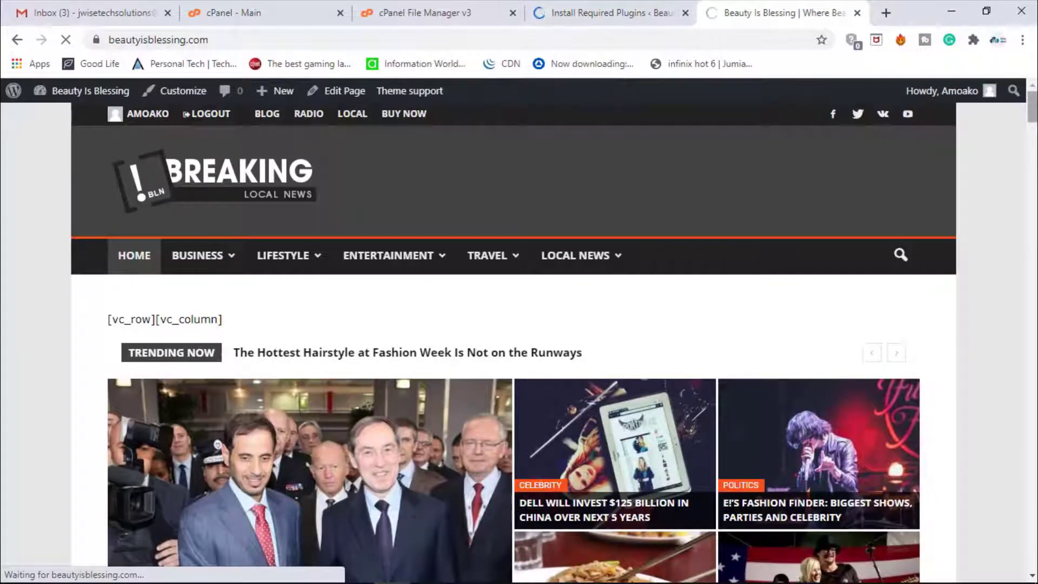
{"action": "left_click", "coordinate": [669, 9]}
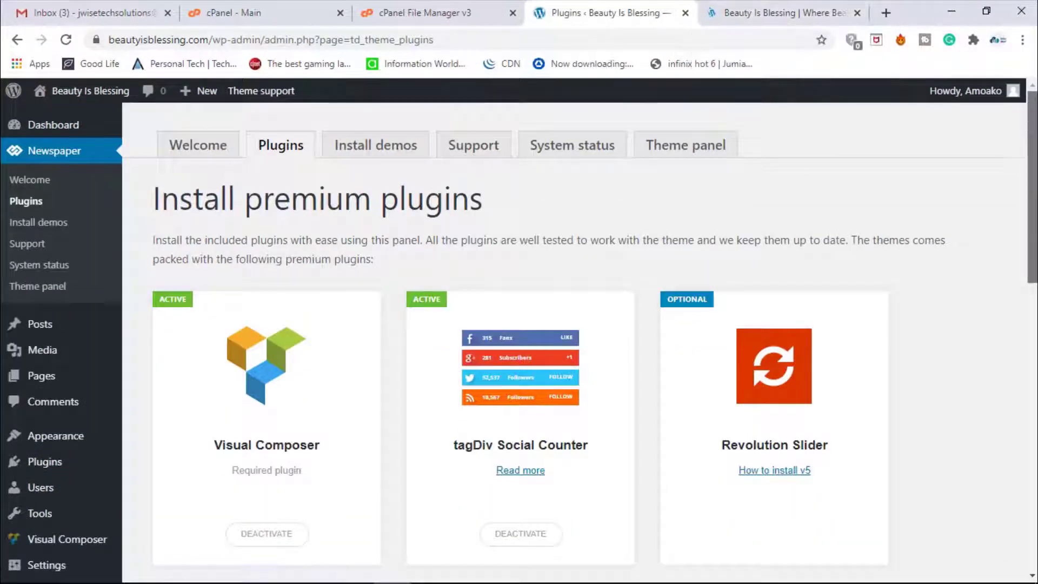
Open Plugins > Add New to list featured plugins such as Akismet Anti-Spam and Classic Editor
{"action": "left_click_drag", "start_coordinate": [1034, 144], "coordinate": [1027, 290]}
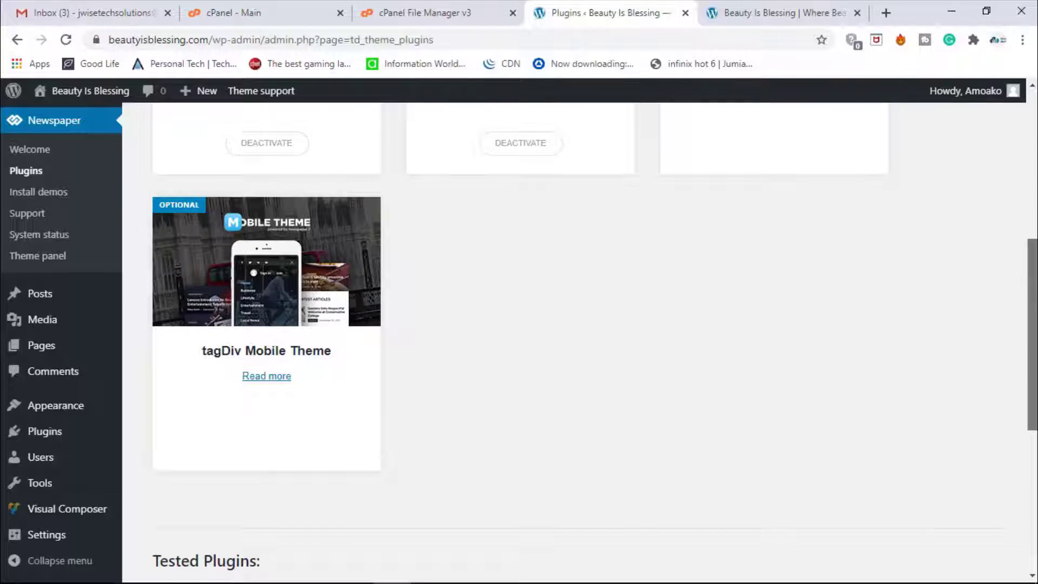
{"action": "left_click_drag", "start_coordinate": [1031, 312], "coordinate": [1026, 148]}
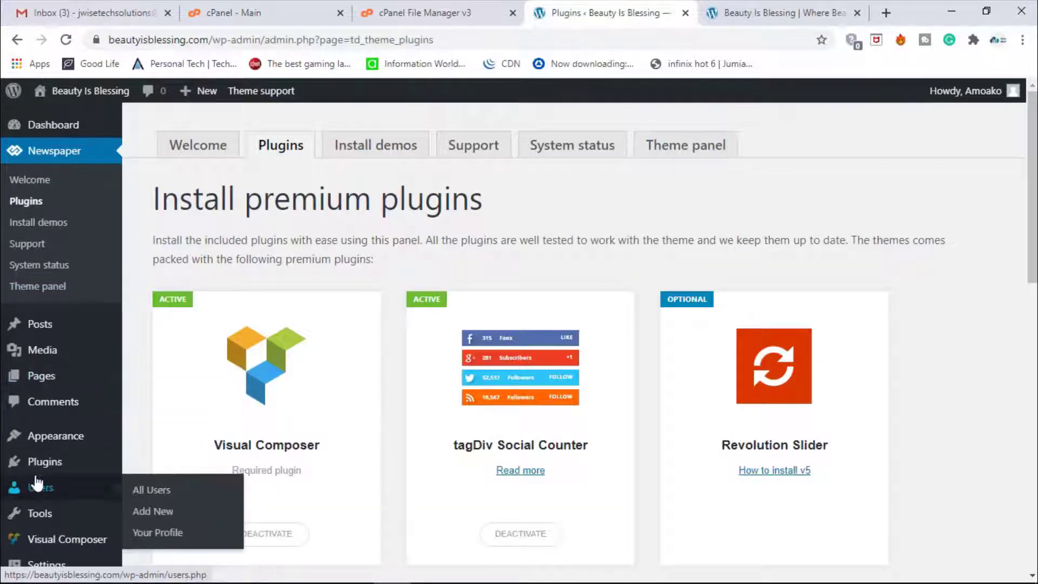
{"action": "mouse_move", "coordinate": [69, 468]}
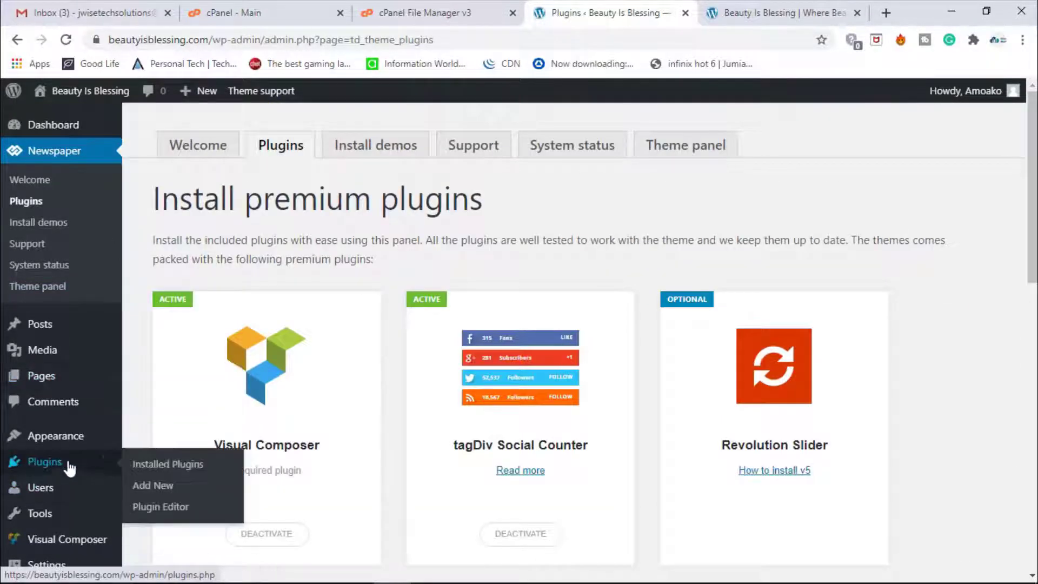
{"action": "left_click", "coordinate": [164, 495]}
Scroll through the site's front page, then come back to the Add Plugins page
{"action": "left_click", "coordinate": [760, 11]}
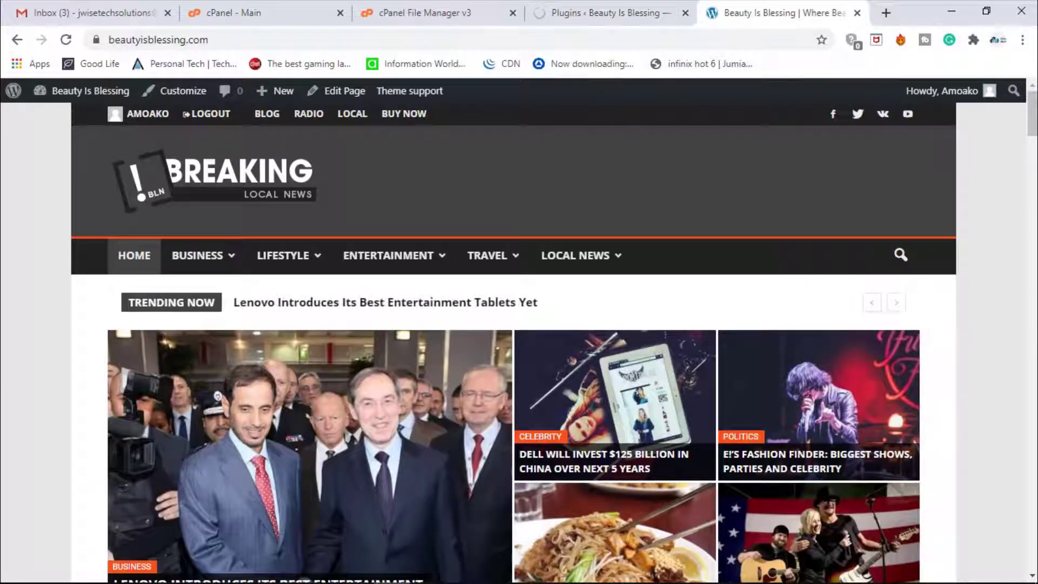
{"action": "scroll", "coordinate": [970, 201], "scroll_direction": "down", "scroll_amount": 8}
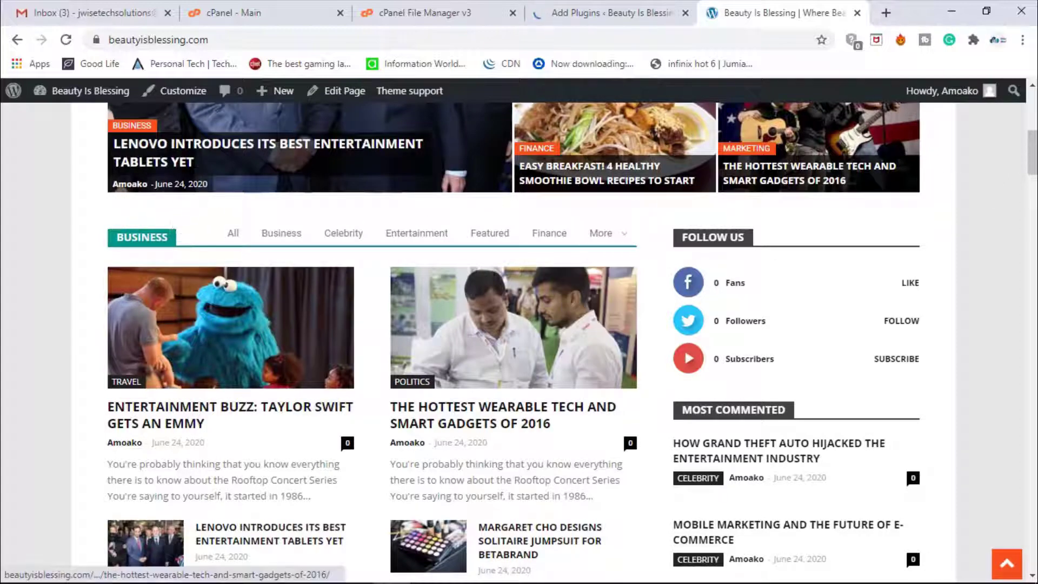
{"action": "left_click_drag", "start_coordinate": [1035, 147], "coordinate": [984, 24]}
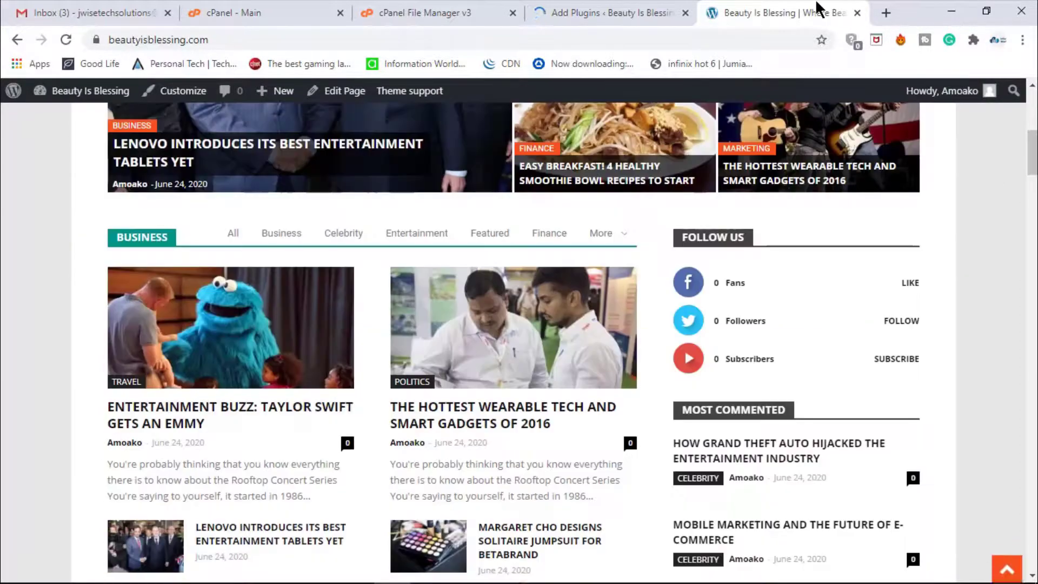
{"action": "left_click", "coordinate": [588, 8]}
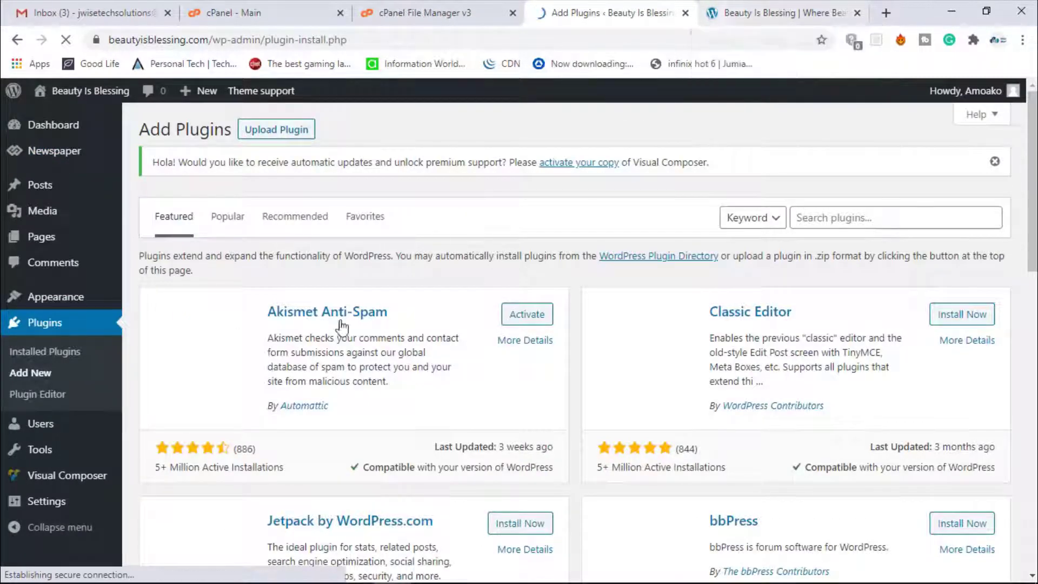
Upload td-mobile-plugin.zip from the theme's plugins folder, install it and activate it
{"action": "left_click", "coordinate": [280, 130]}
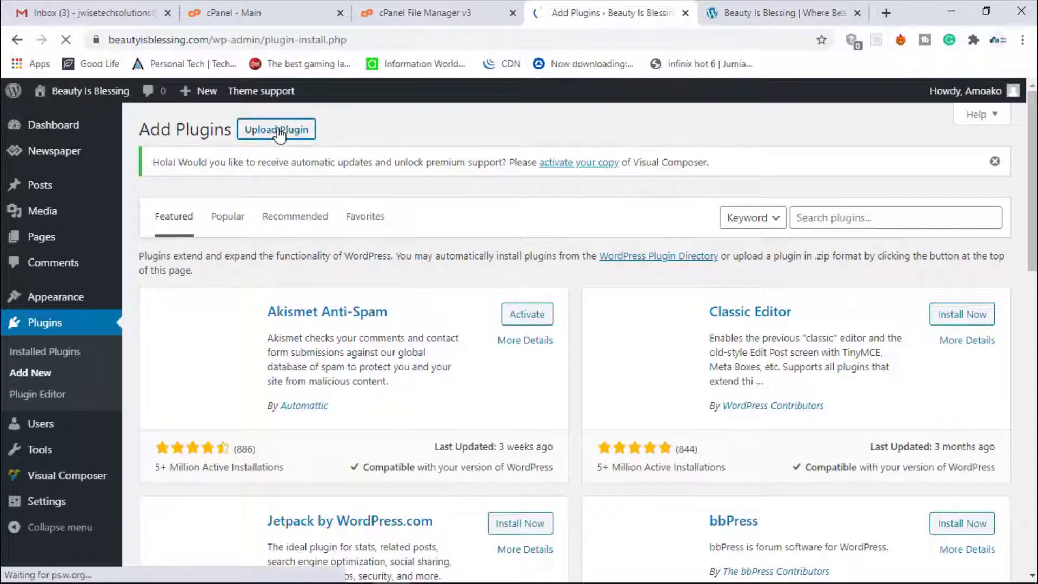
{"action": "left_click", "coordinate": [463, 314]}
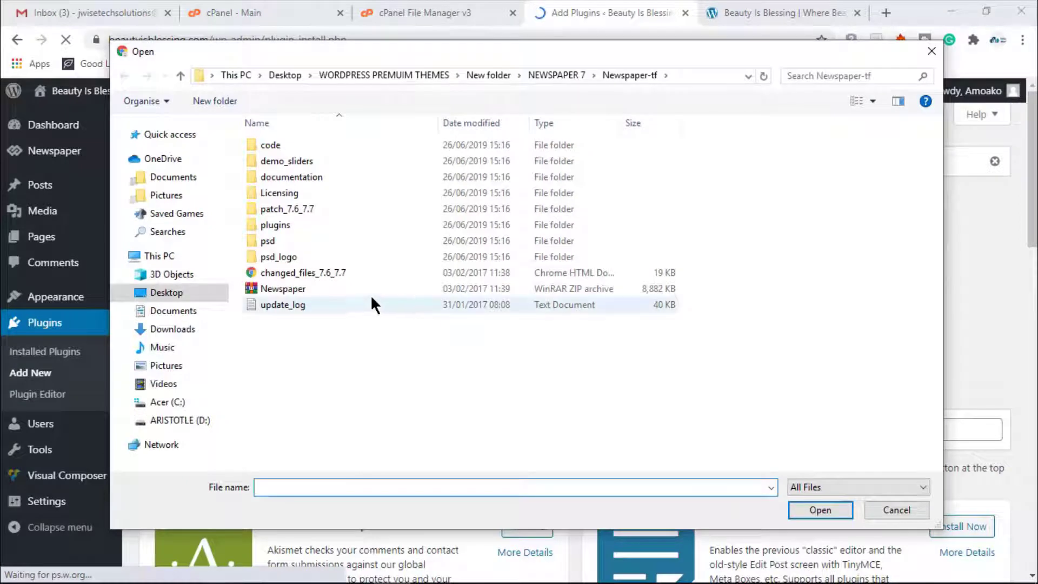
{"action": "double_click", "coordinate": [282, 224]}
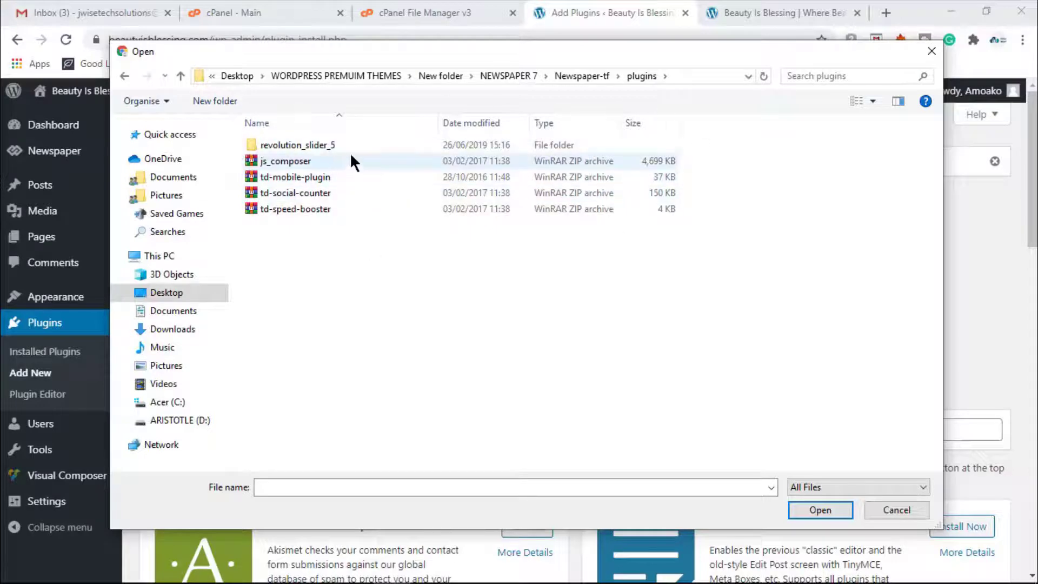
{"action": "double_click", "coordinate": [309, 177]}
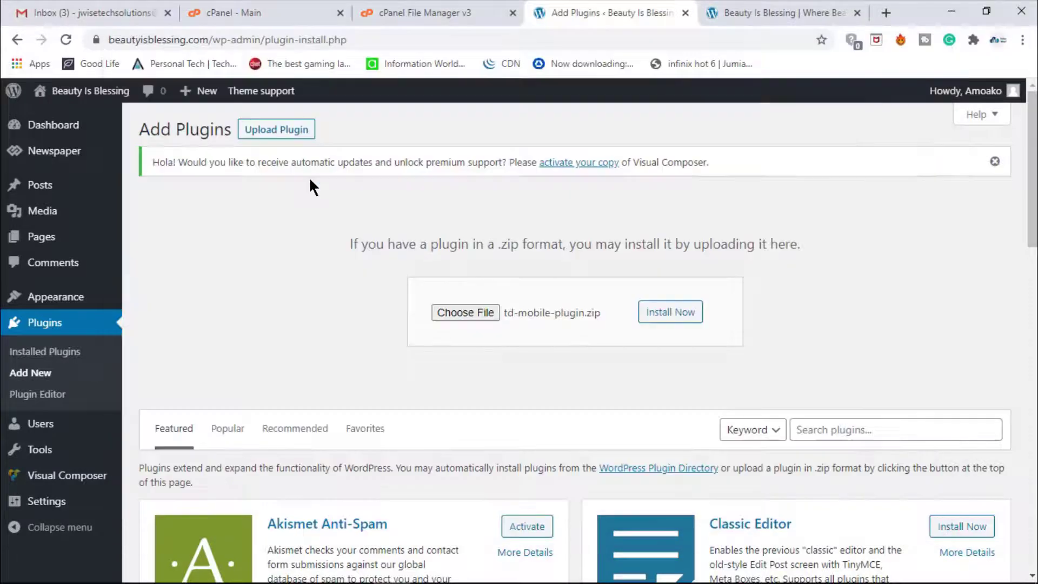
{"action": "left_click", "coordinate": [677, 319]}
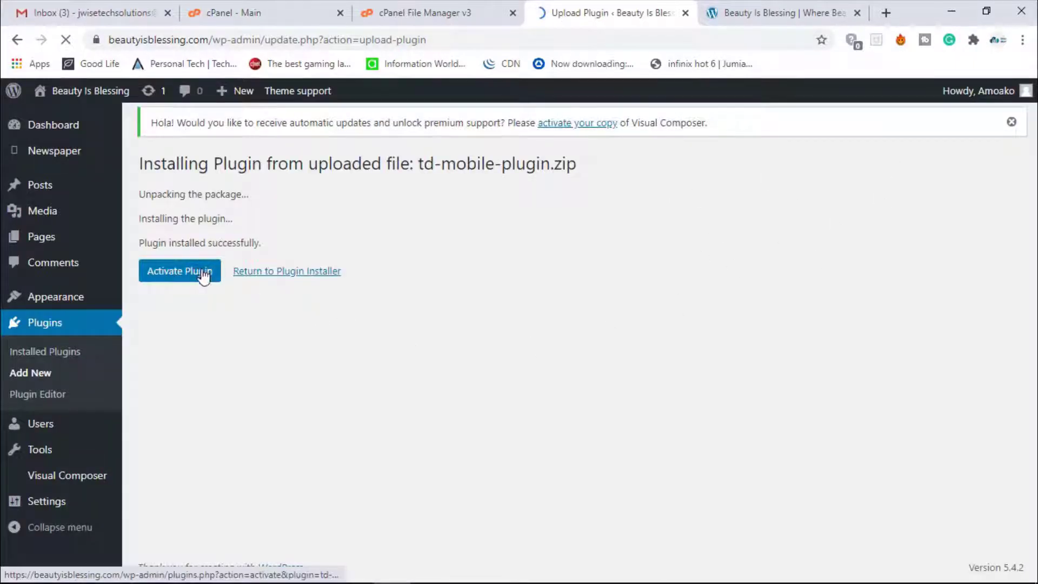
{"action": "left_click", "coordinate": [198, 273]}
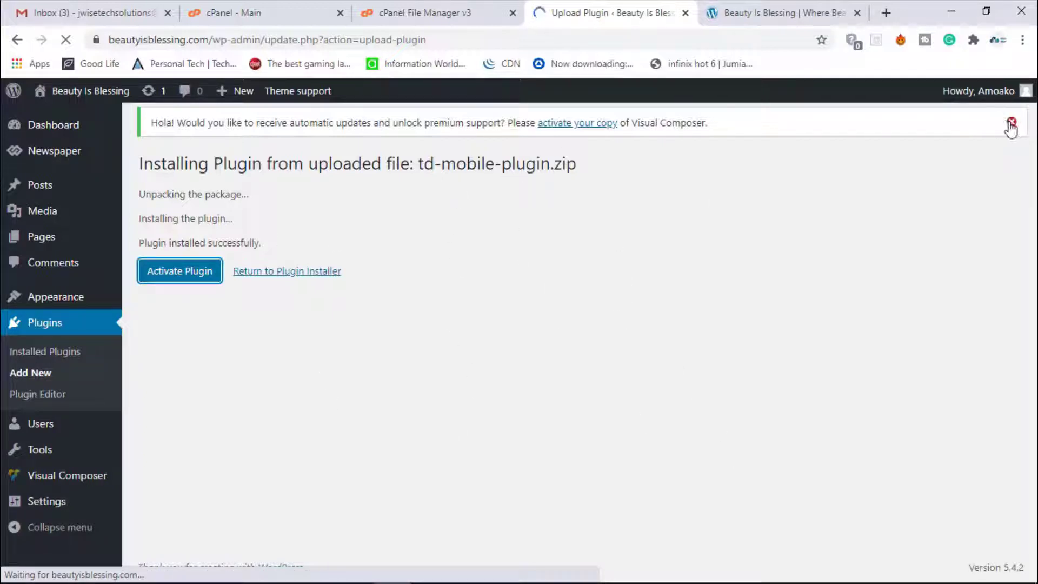
Dismiss the Visual Composer notice, review the five installed plugins, and check the homepage renders properly
{"action": "left_click", "coordinate": [1011, 125]}
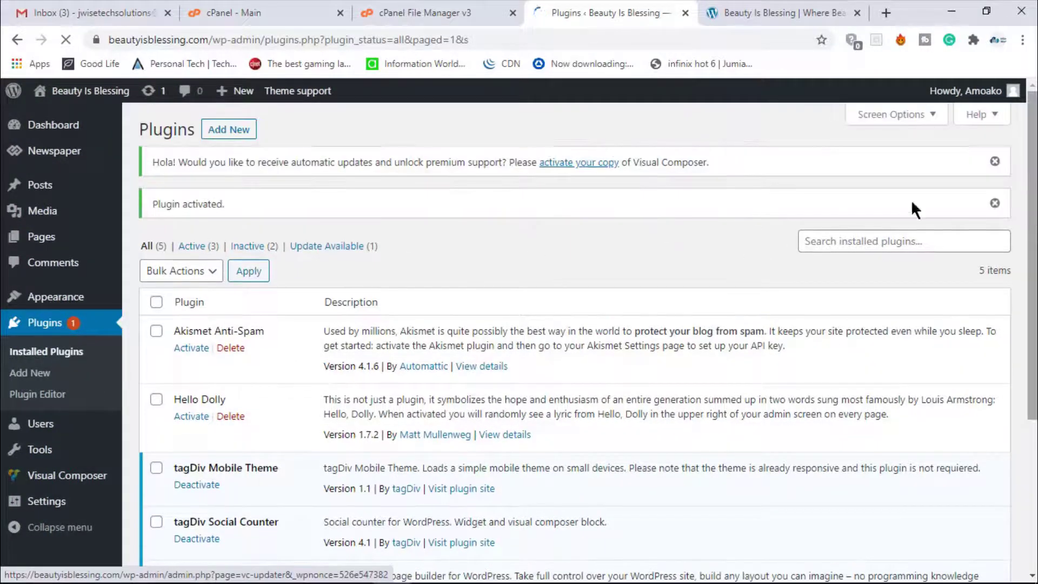
{"action": "scroll", "coordinate": [992, 478], "scroll_direction": "down", "scroll_amount": 4}
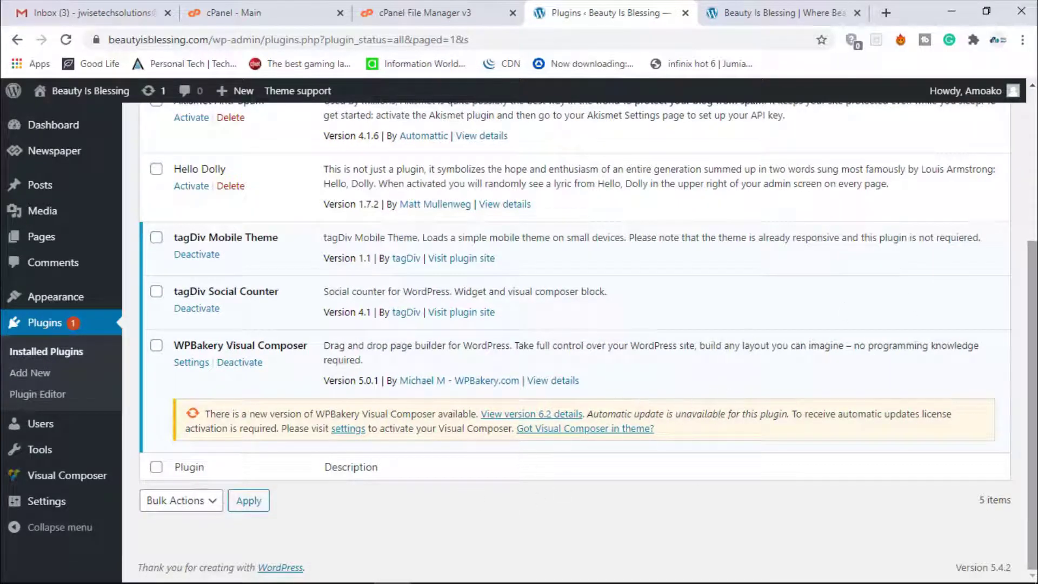
{"action": "scroll", "coordinate": [914, 301], "scroll_direction": "up", "scroll_amount": 4}
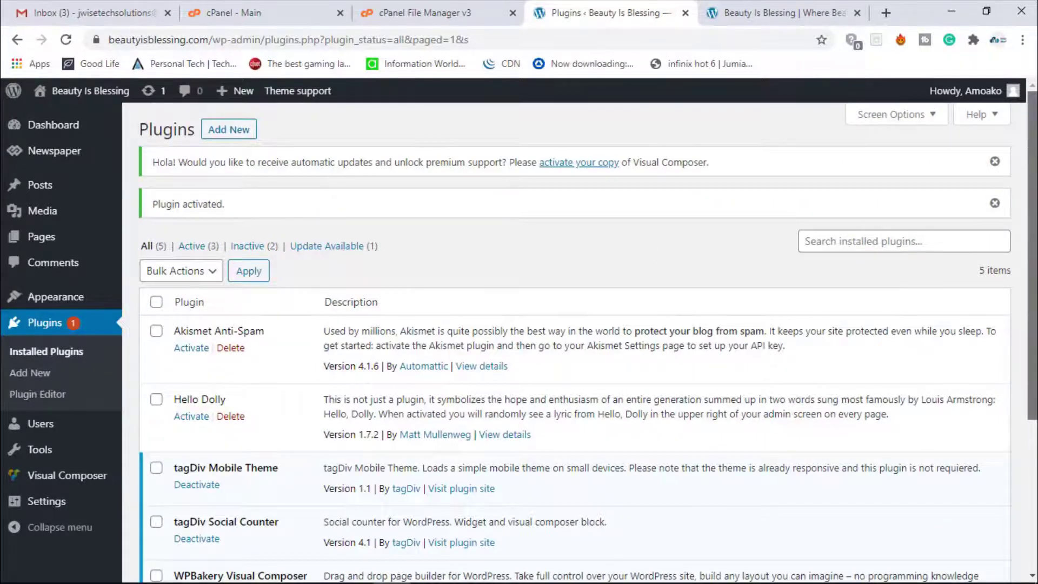
{"action": "scroll", "coordinate": [575, 343], "scroll_direction": "down", "scroll_amount": 4}
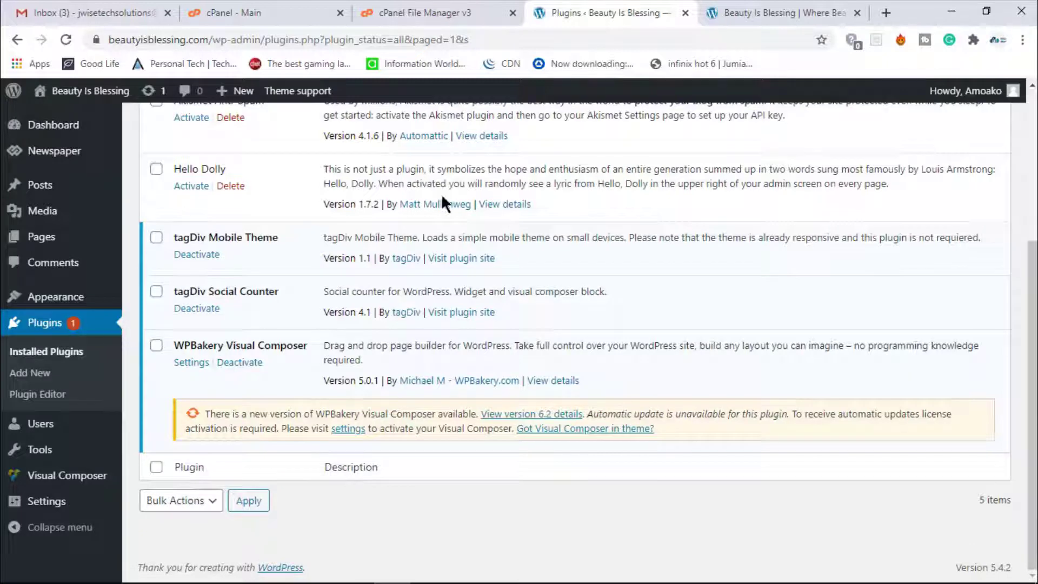
{"action": "scroll", "coordinate": [660, 228], "scroll_direction": "up", "scroll_amount": 5}
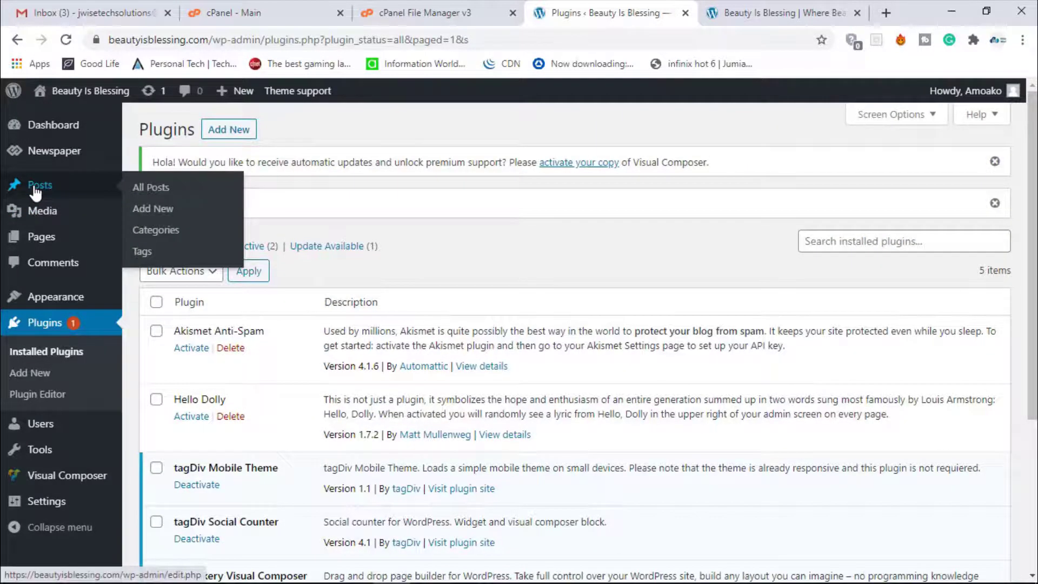
{"action": "left_click", "coordinate": [763, 11]}
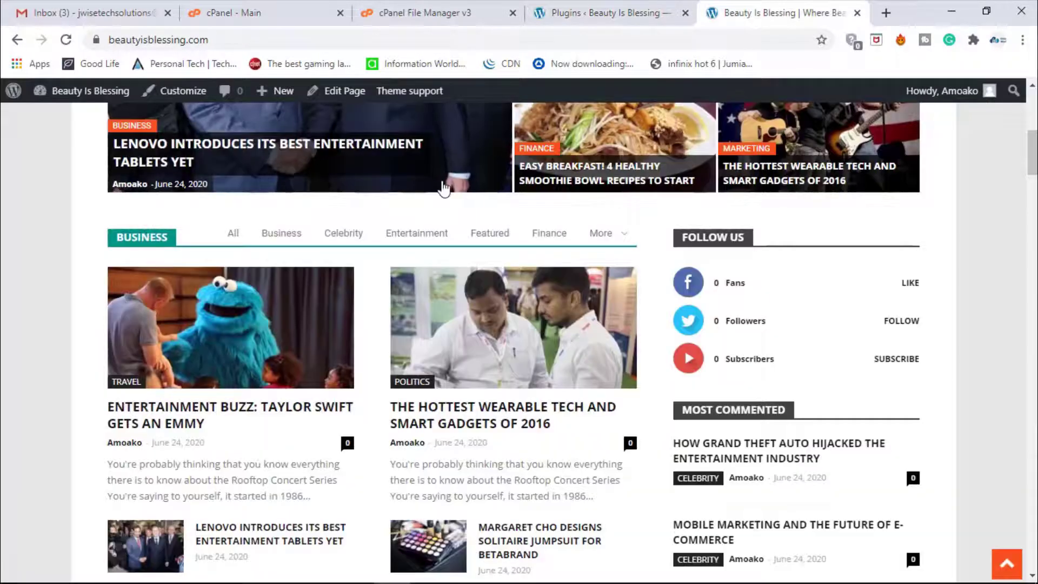
{"action": "left_click_drag", "start_coordinate": [1033, 153], "coordinate": [1034, 68]}
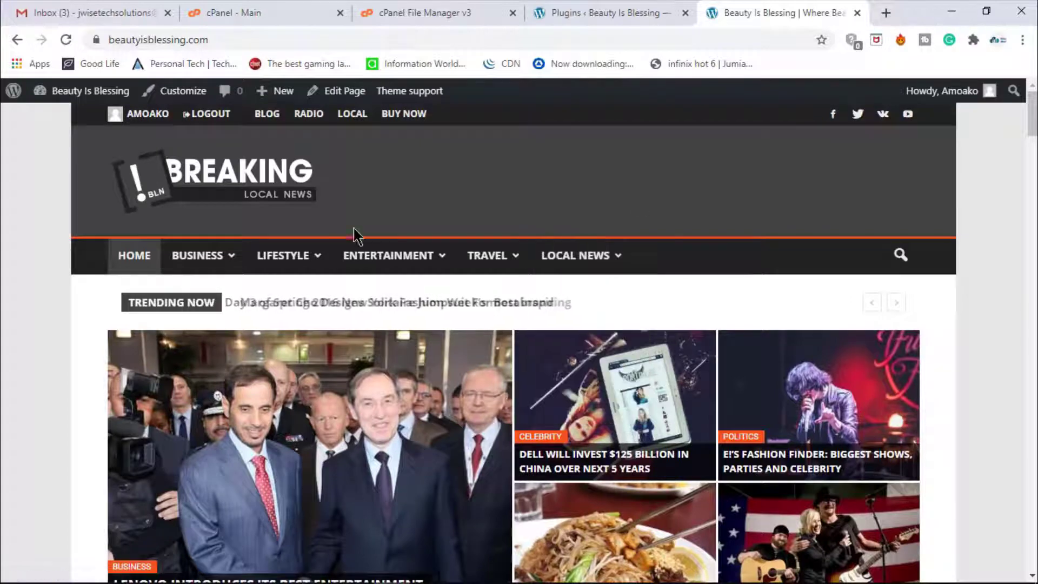
{"action": "left_click", "coordinate": [603, 7]}
Open Newspaper > Theme panel, browse the Header style options (Style 3 set), and glance at the homepage
{"action": "mouse_move", "coordinate": [41, 163]}
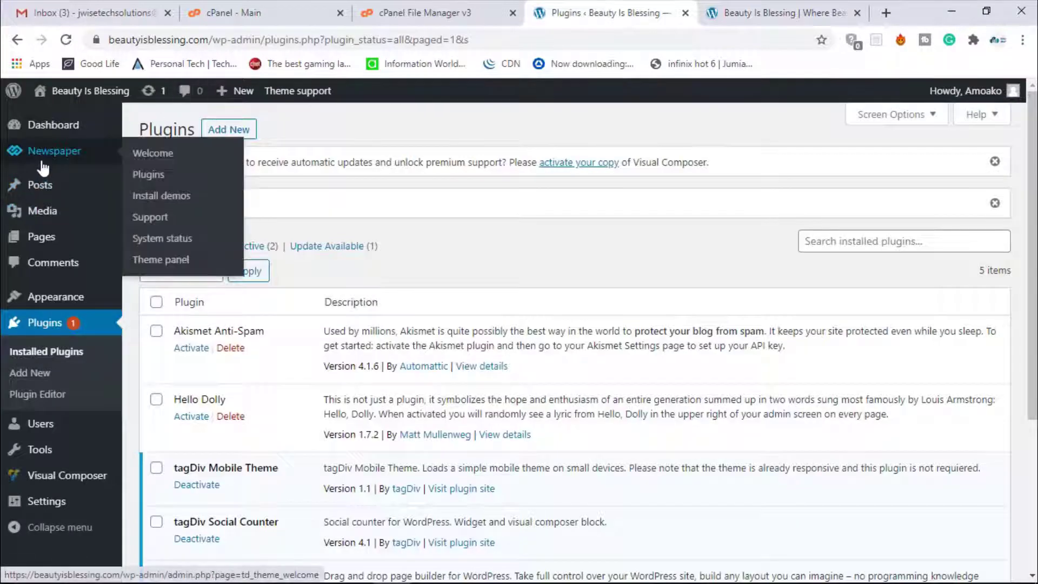
{"action": "left_click", "coordinate": [138, 262]}
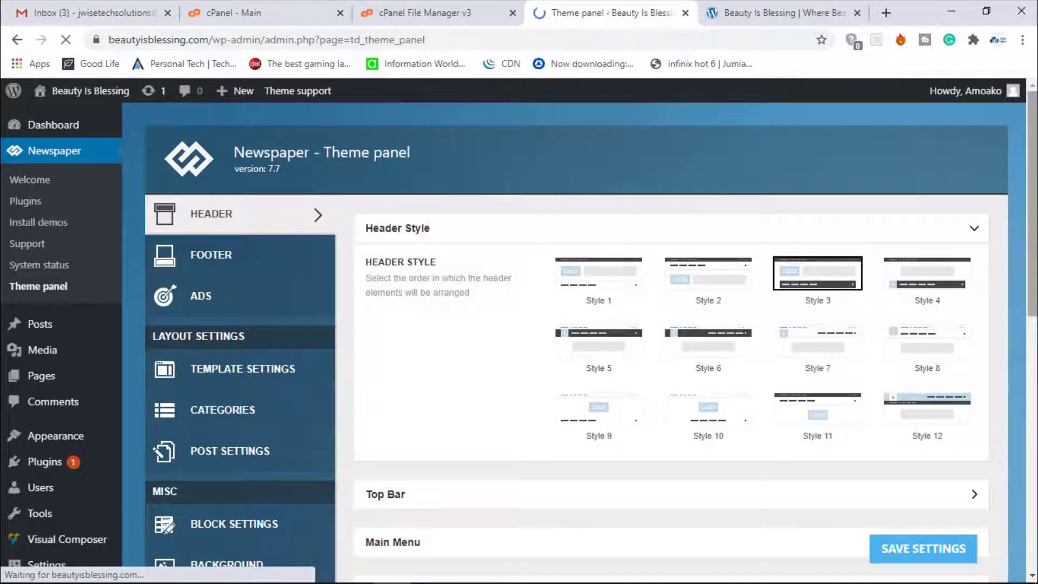
{"action": "left_click_drag", "start_coordinate": [1033, 211], "coordinate": [1033, 237]}
{"action": "scroll", "coordinate": [1013, 368], "scroll_direction": "down", "scroll_amount": 3}
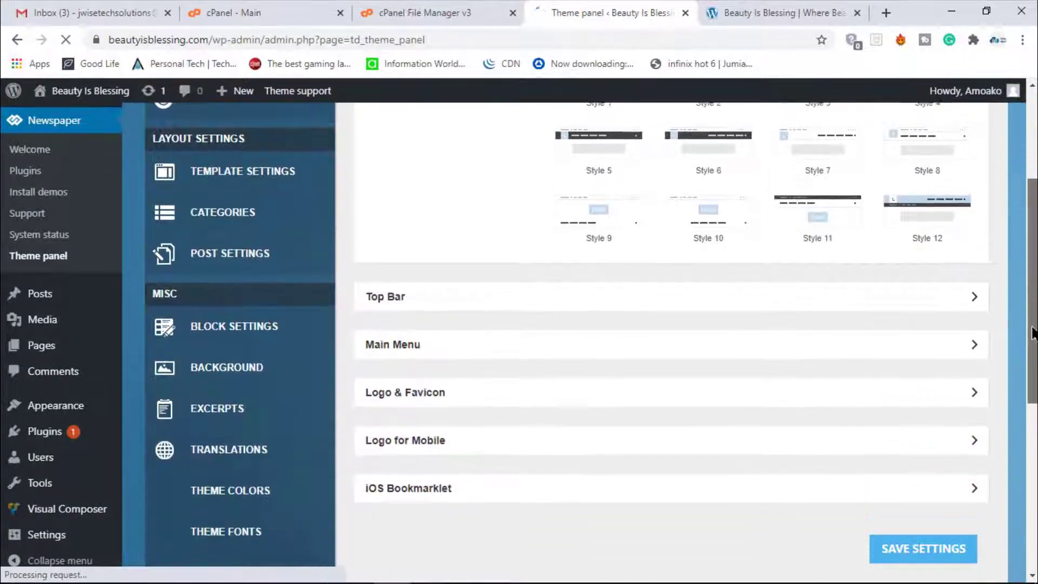
{"action": "scroll", "coordinate": [1001, 373], "scroll_direction": "down", "scroll_amount": 1}
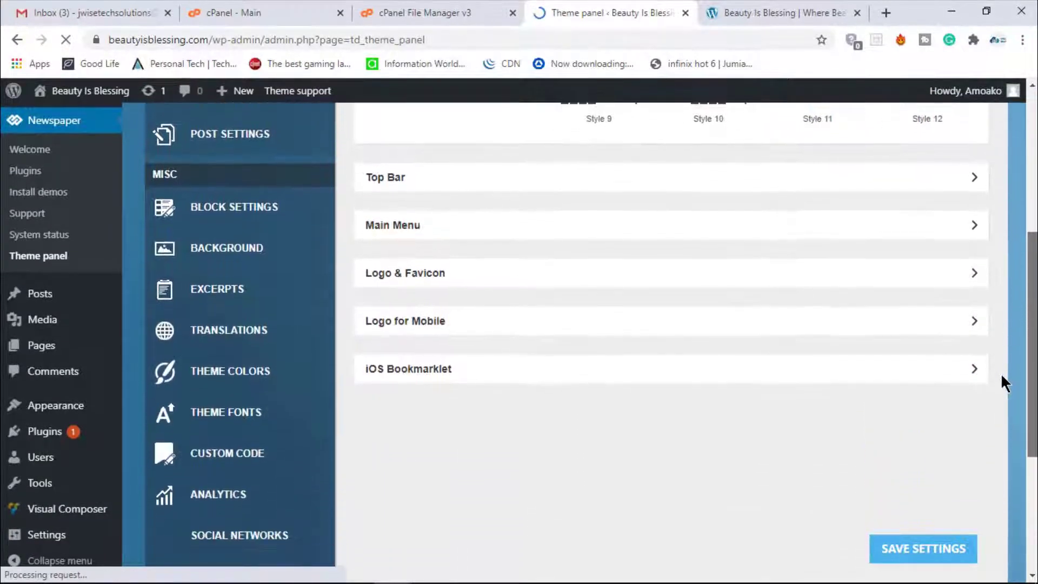
{"action": "scroll", "coordinate": [1000, 375], "scroll_direction": "down", "scroll_amount": 4}
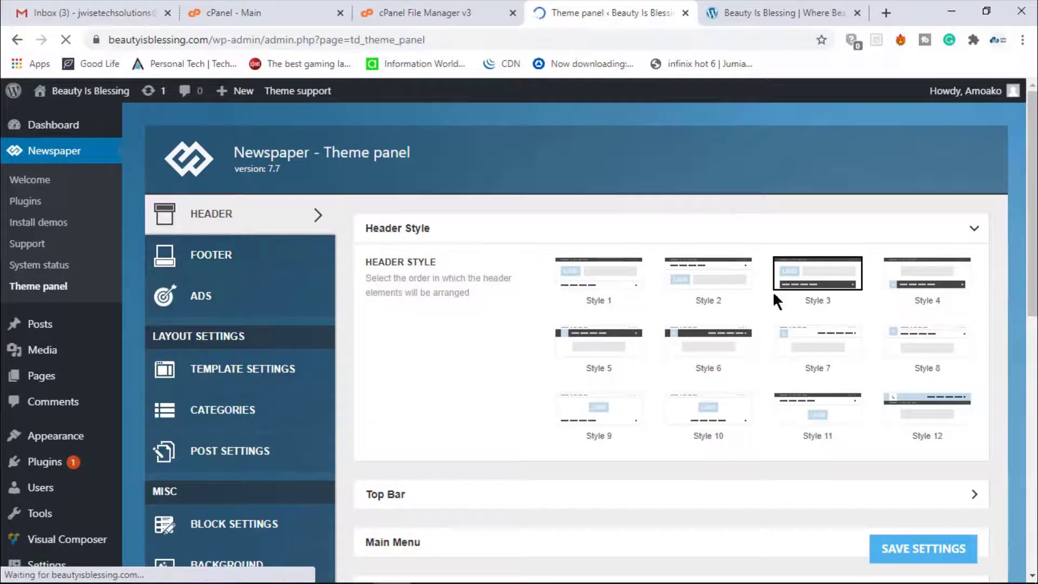
{"action": "left_click", "coordinate": [791, 8]}
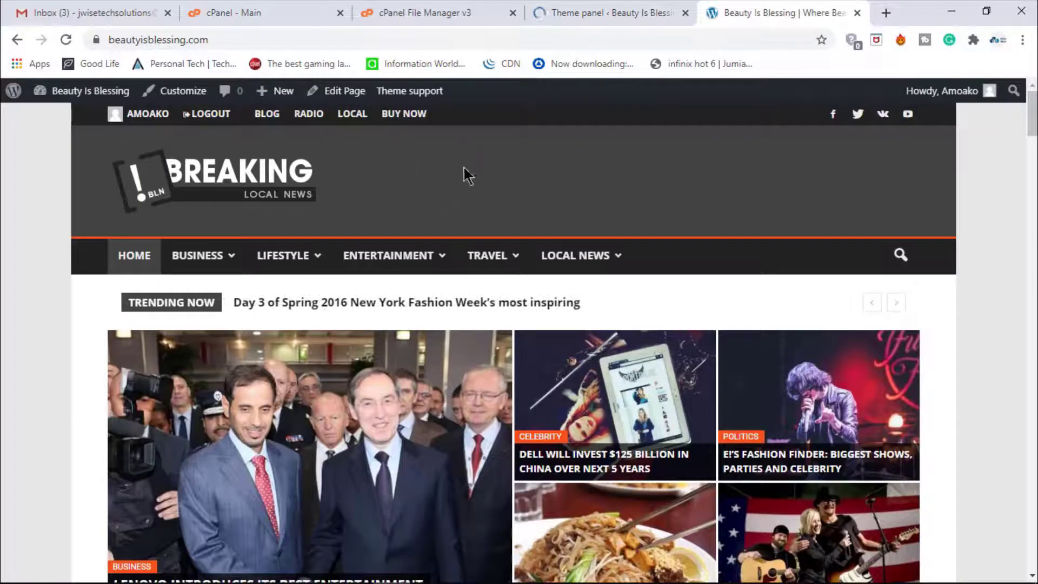
{"action": "left_click", "coordinate": [568, 11]}
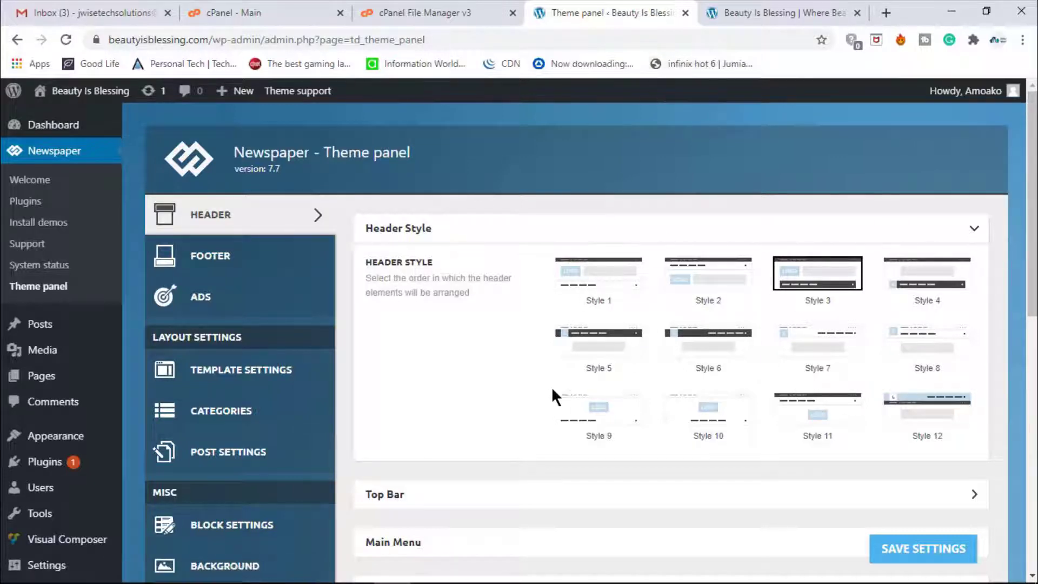
Switch the header from Style 3 to Style 1, save, and reload the front page to preview it
{"action": "left_click", "coordinate": [593, 298]}
{"action": "left_click", "coordinate": [589, 279]}
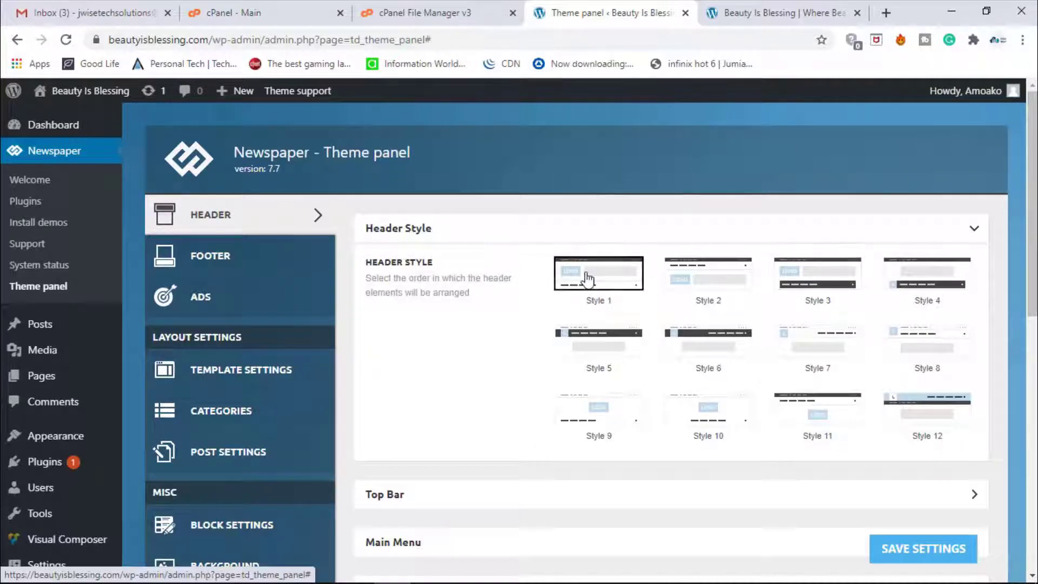
{"action": "left_click", "coordinate": [917, 549]}
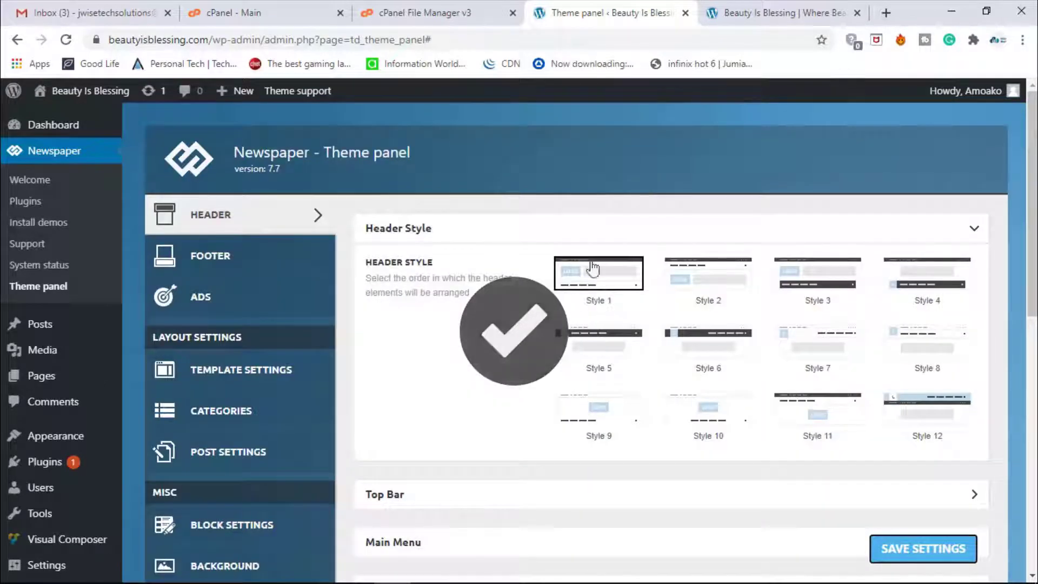
{"action": "left_click", "coordinate": [725, 8]}
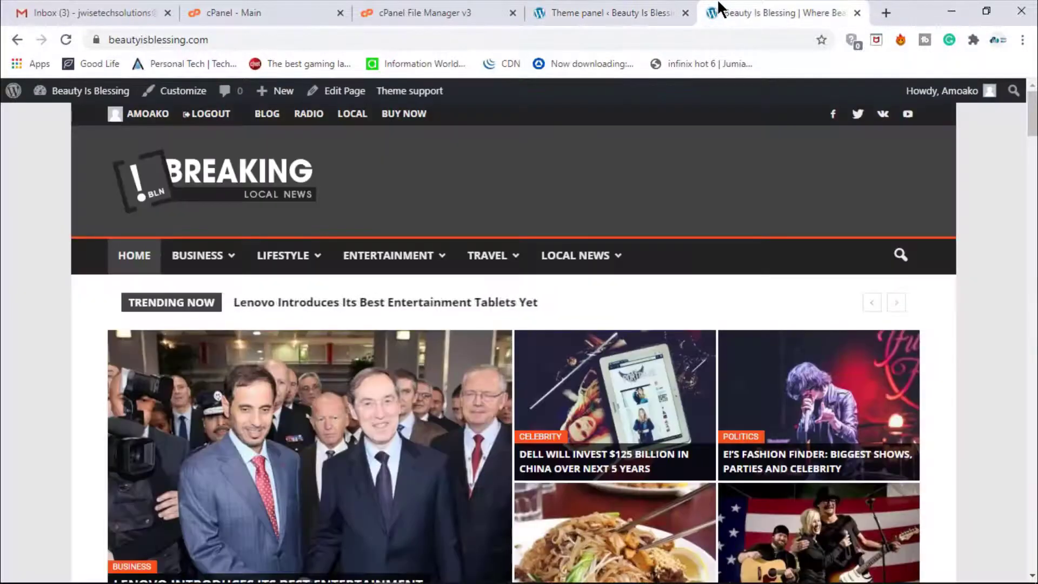
{"action": "key", "text": "ctrl+l"}
{"action": "key", "text": "Return"}
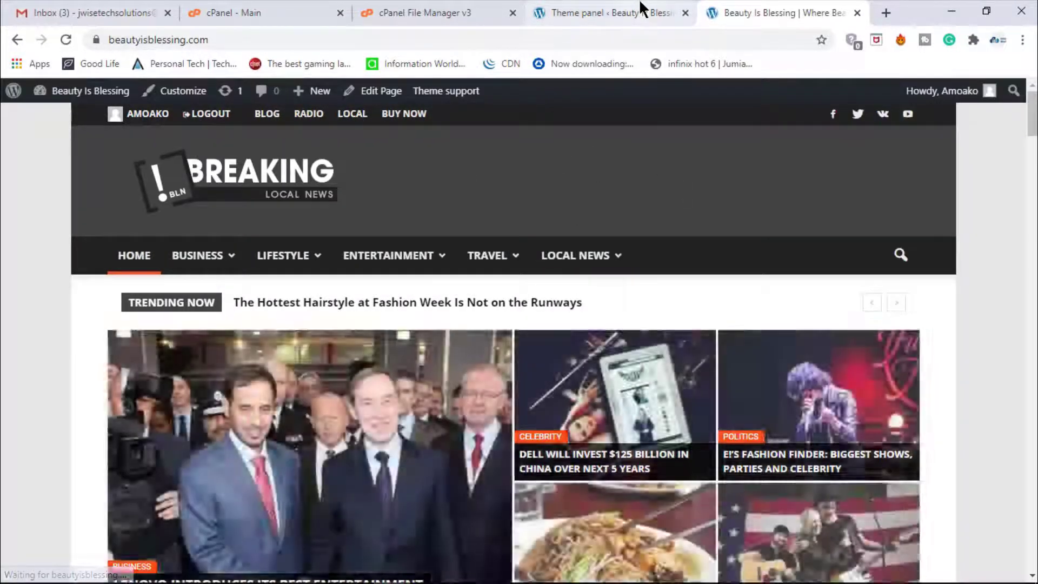
{"action": "left_click", "coordinate": [640, 10]}
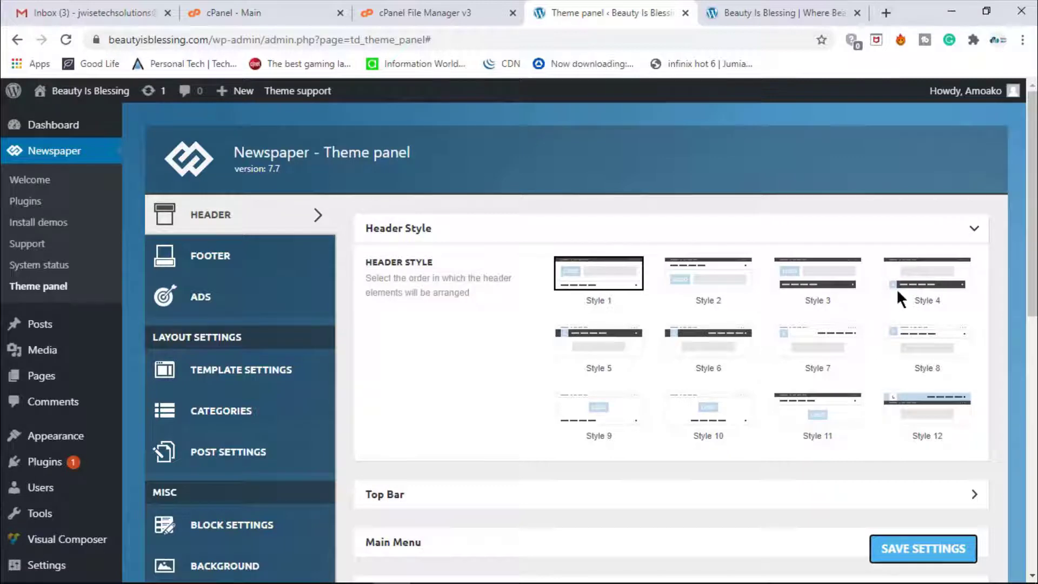
Choose header Style 7, save, and preview the compact logo-and-menu header on the live site
{"action": "left_click", "coordinate": [811, 353]}
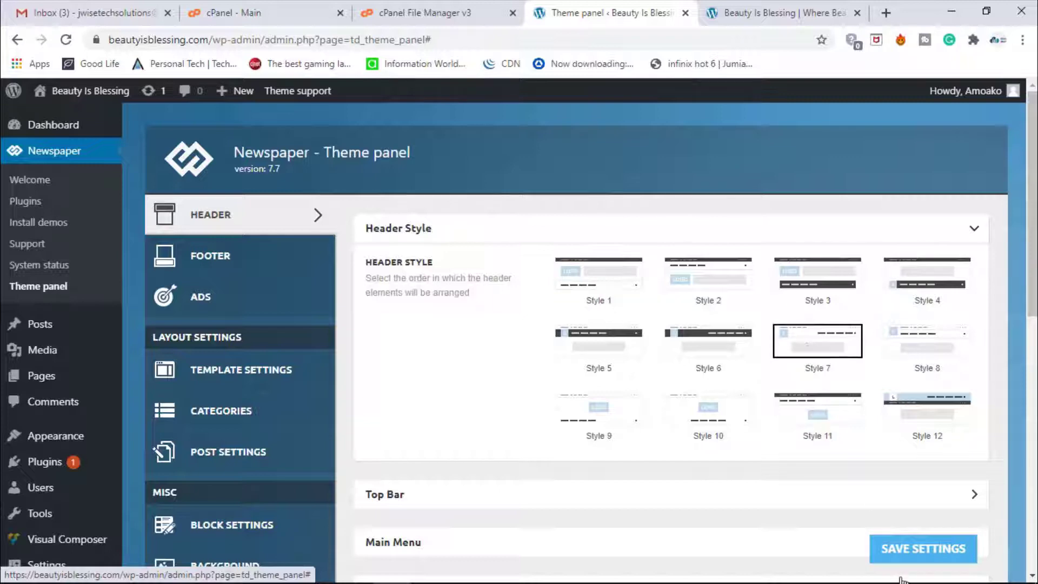
{"action": "left_click", "coordinate": [898, 549]}
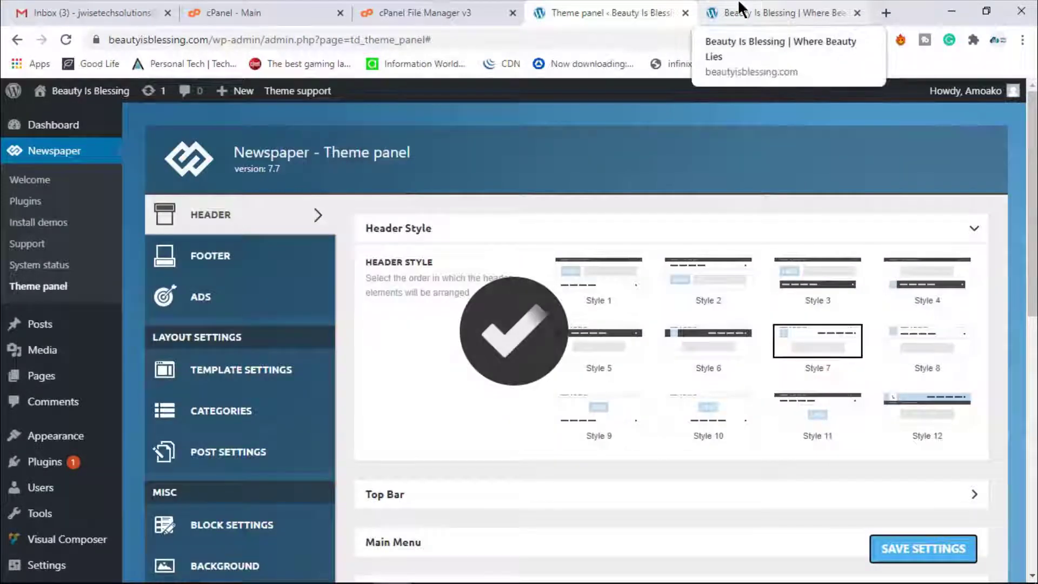
{"action": "left_click", "coordinate": [740, 10]}
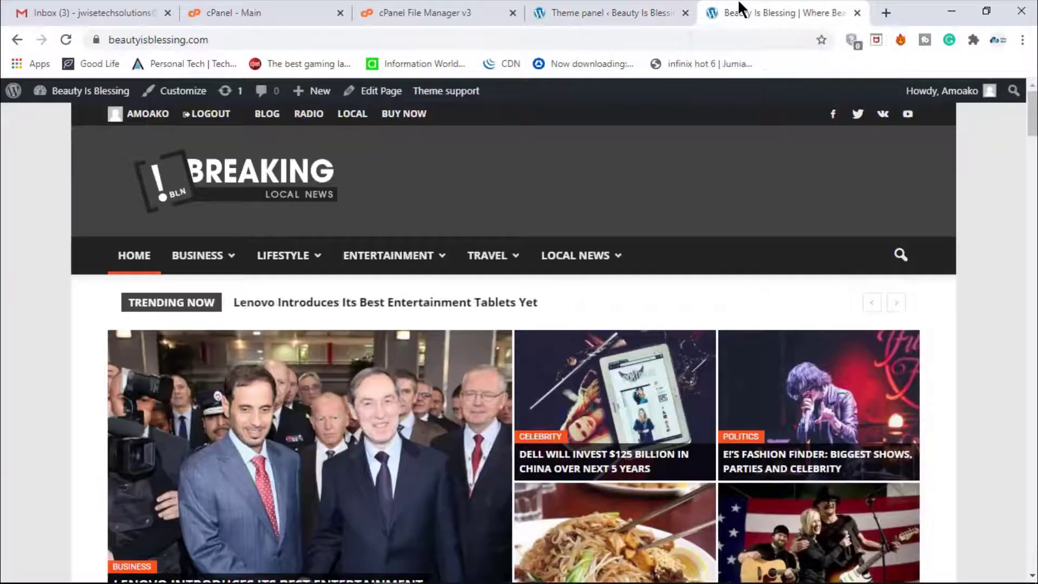
{"action": "key", "text": "F5"}
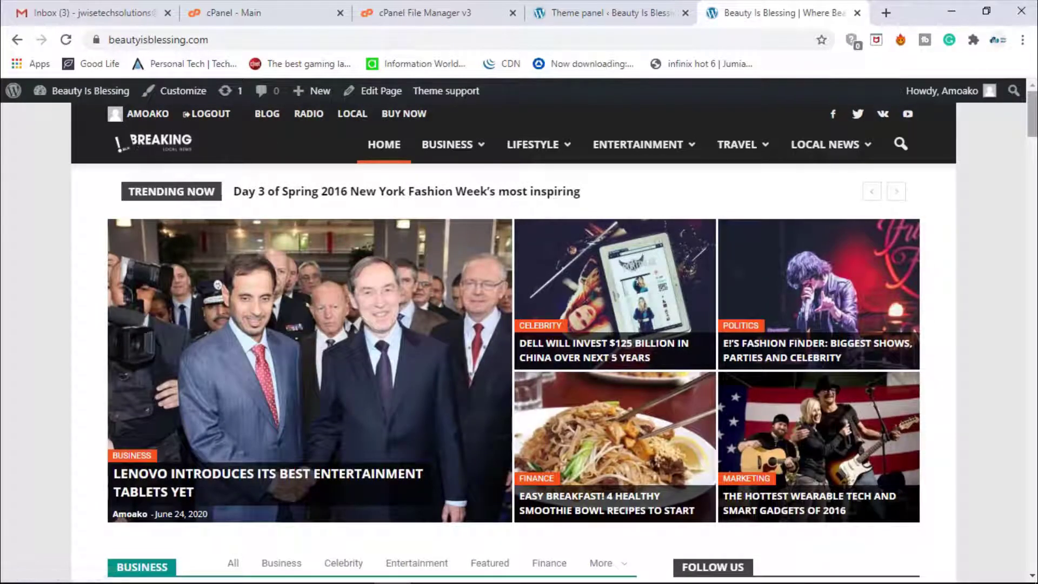
{"action": "scroll", "coordinate": [519, 325], "scroll_direction": "down", "scroll_amount": 15}
{"action": "left_click_drag", "start_coordinate": [1037, 213], "coordinate": [1036, 123]}
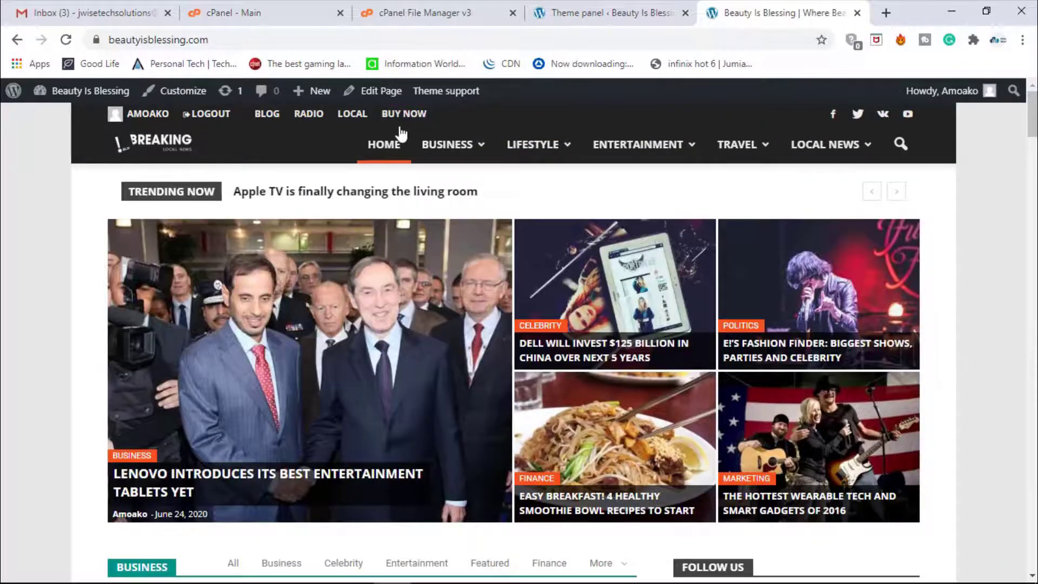
{"action": "left_click", "coordinate": [572, 11]}
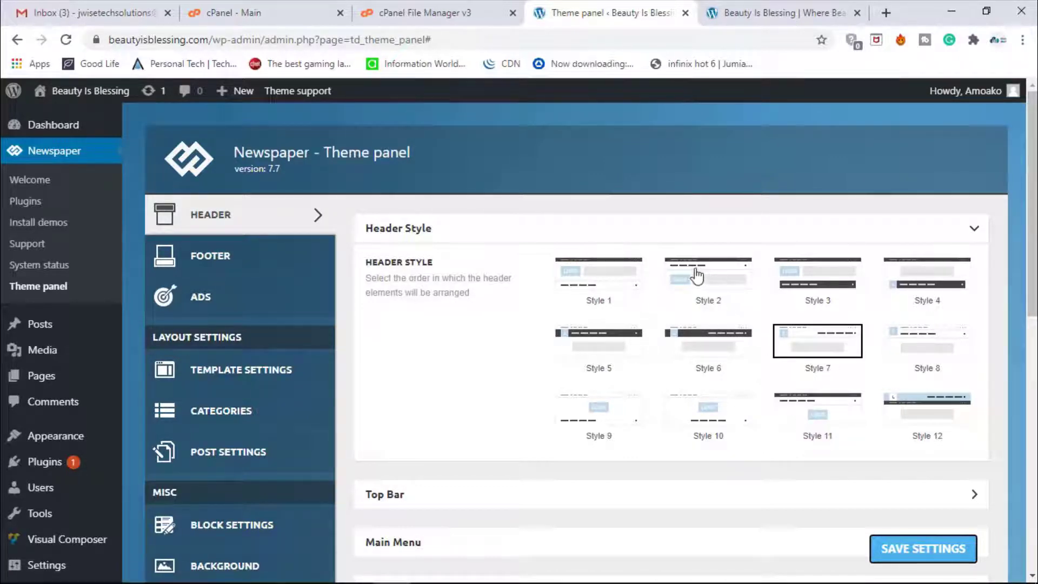
Restore header Style 1, save, and confirm the large Breaking logo sits above the menu on the site
{"action": "left_click", "coordinate": [598, 292]}
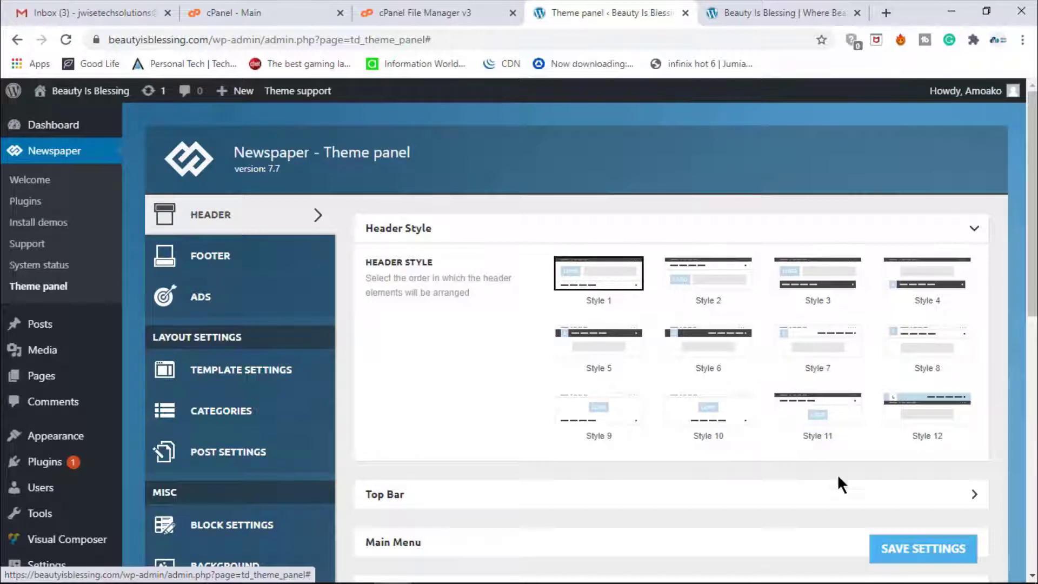
{"action": "left_click", "coordinate": [914, 560]}
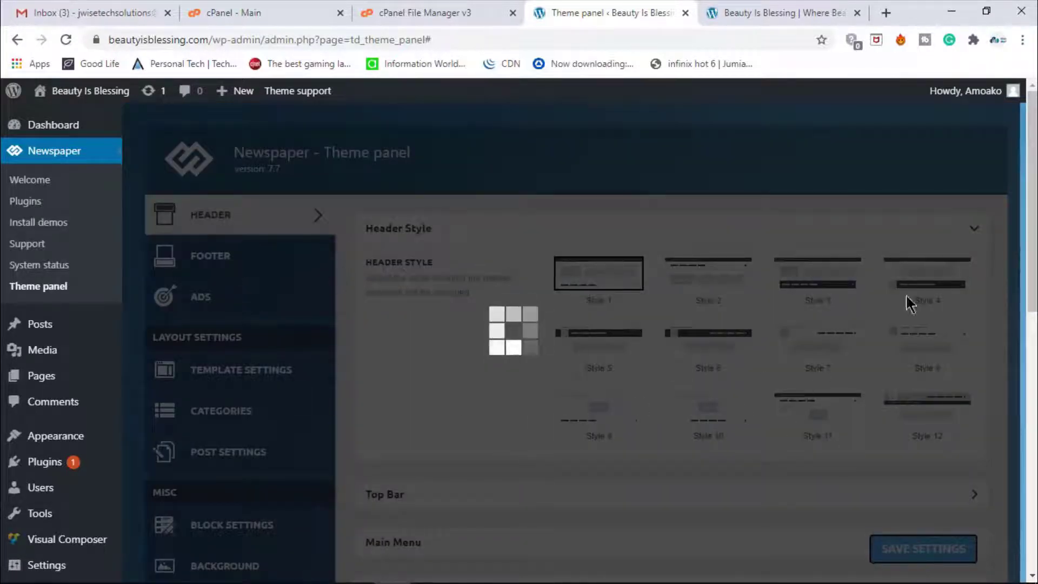
{"action": "left_click", "coordinate": [711, 5]}
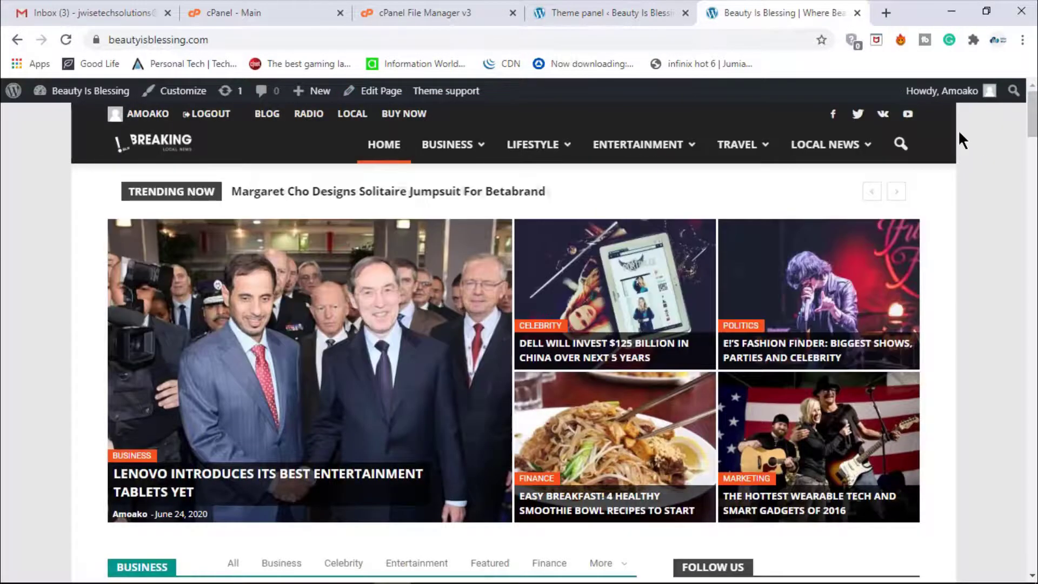
{"action": "left_click", "coordinate": [563, 10]}
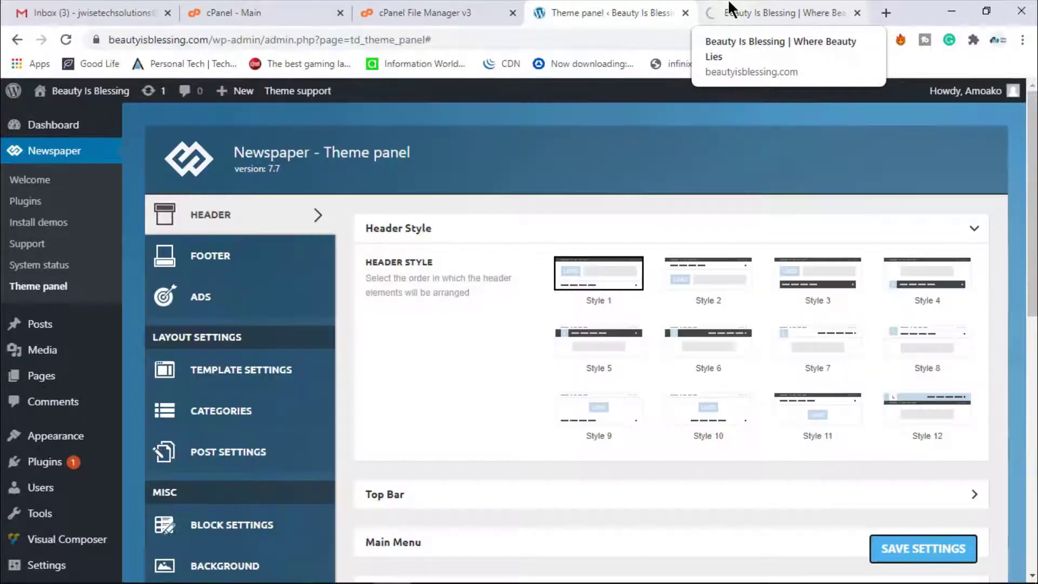
{"action": "left_click", "coordinate": [732, 8]}
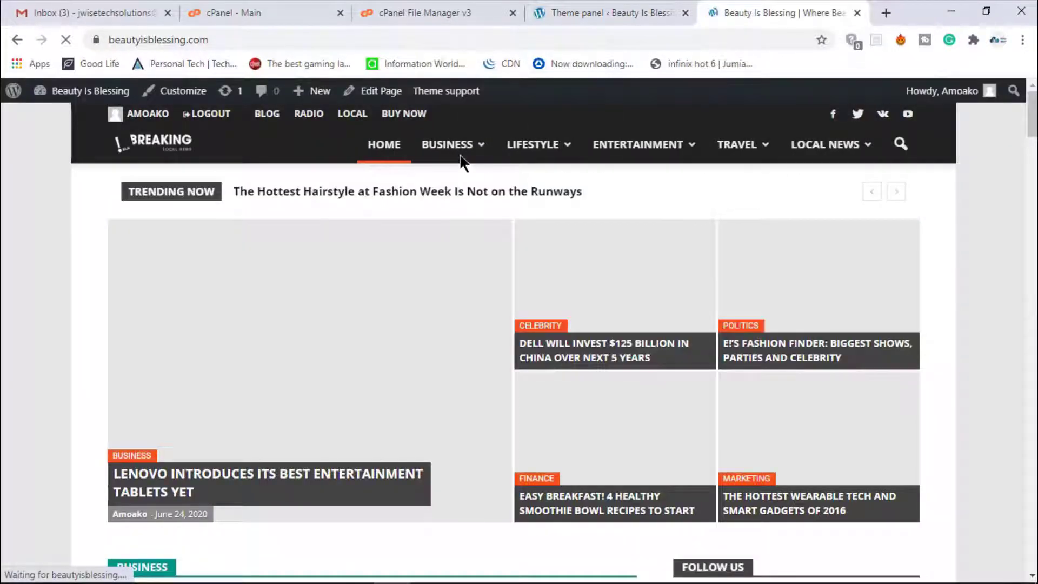
{"action": "mouse_move", "coordinate": [457, 149]}
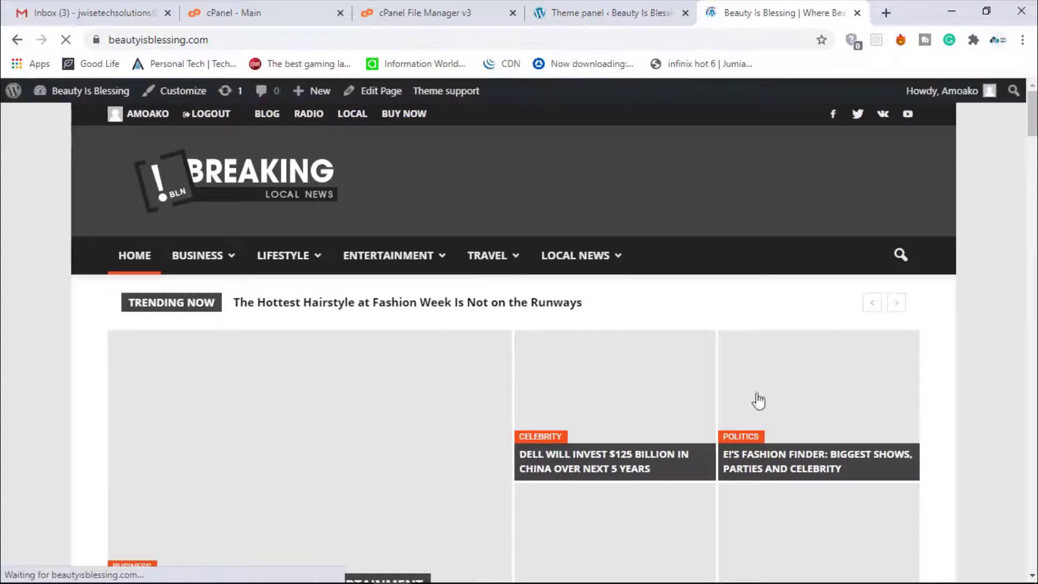
{"action": "left_click", "coordinate": [584, 10]}
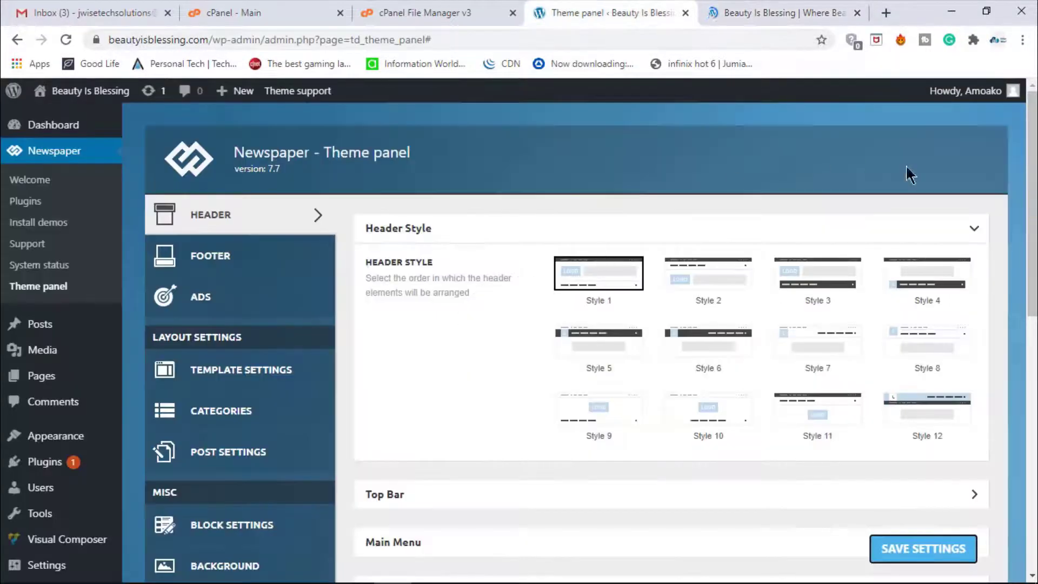
{"action": "left_click_drag", "start_coordinate": [1033, 216], "coordinate": [1029, 352]}
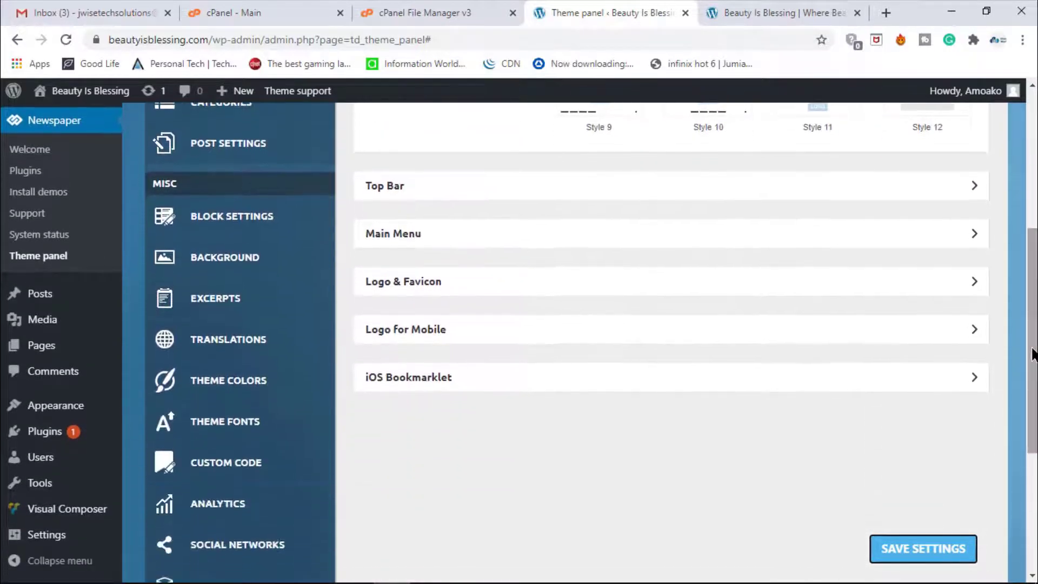
Expand Header > Main Menu to see the Smart snap (always) sticky option, then open the wearable tech article
{"action": "left_click", "coordinate": [733, 239]}
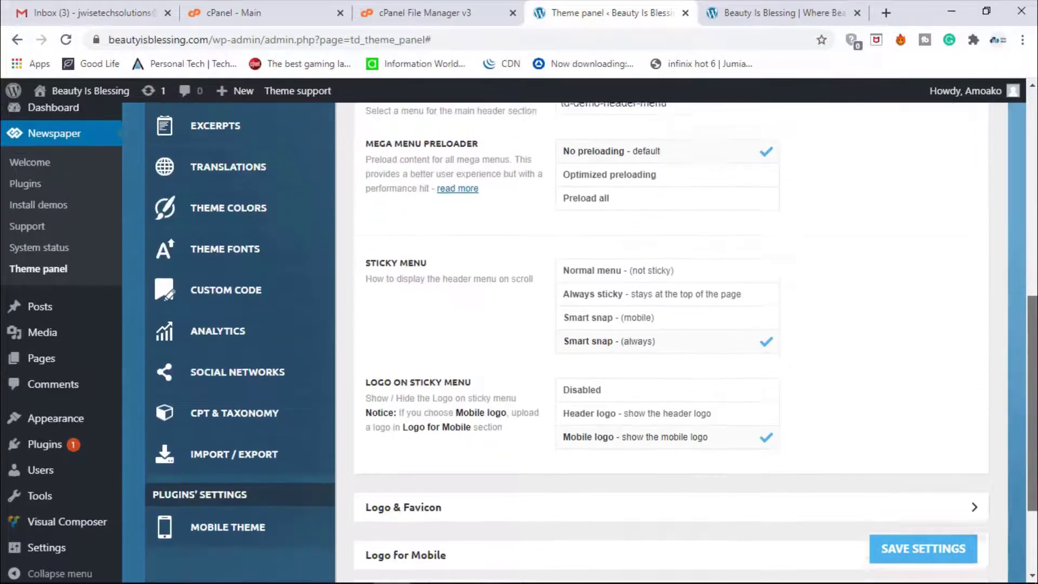
{"action": "scroll", "coordinate": [706, 274], "scroll_direction": "up", "scroll_amount": 2}
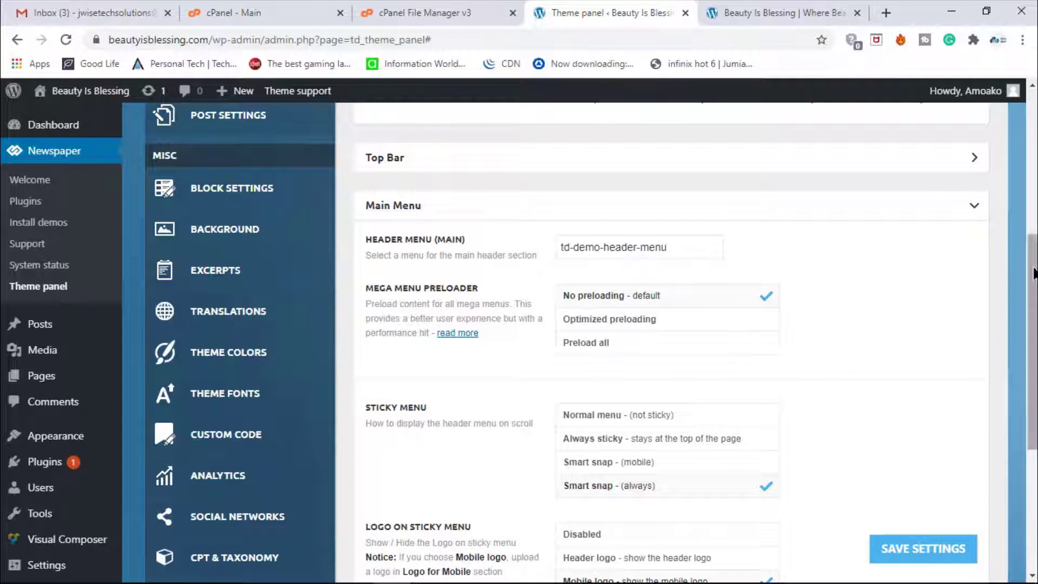
{"action": "left_click", "coordinate": [772, 14]}
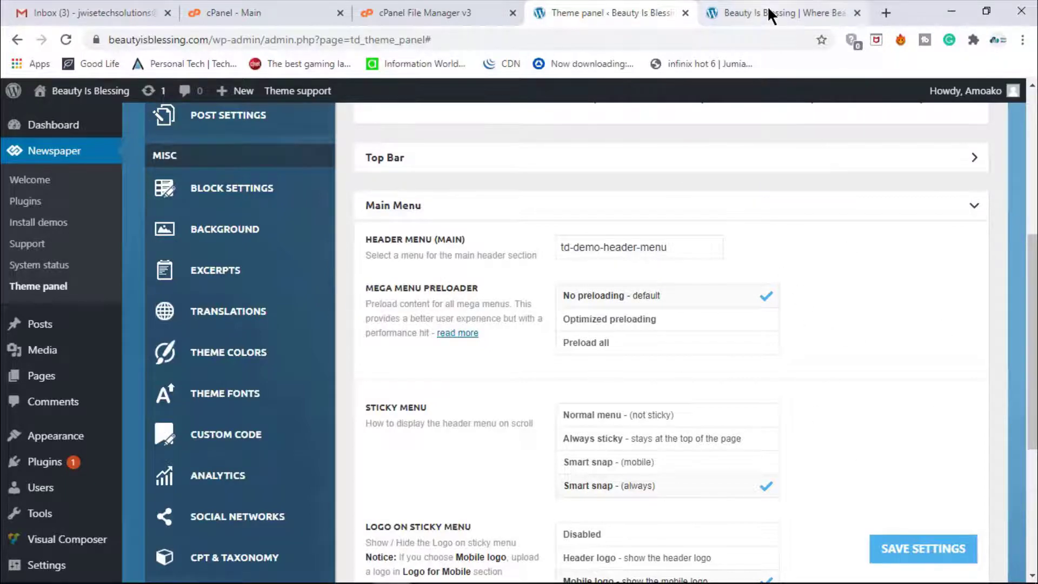
{"action": "left_click_drag", "start_coordinate": [1035, 138], "coordinate": [1015, 503]}
{"action": "left_click_drag", "start_coordinate": [1034, 419], "coordinate": [1033, 248]}
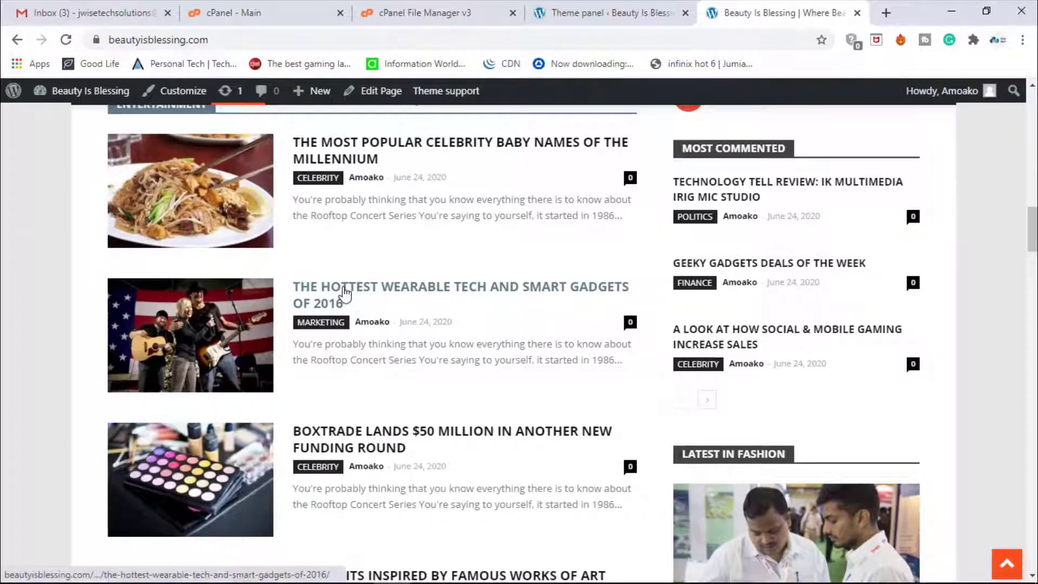
{"action": "left_click", "coordinate": [344, 295]}
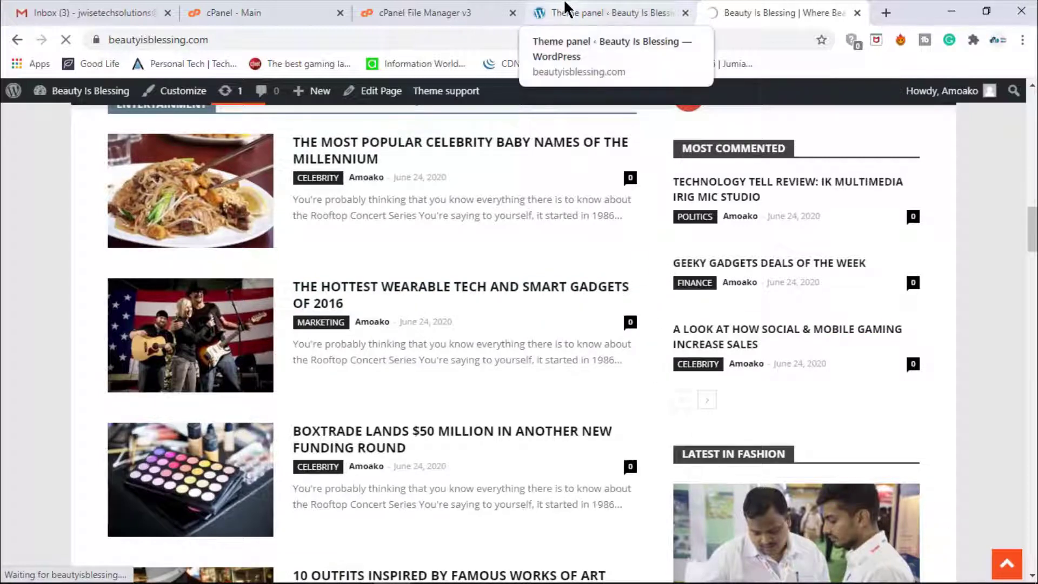
{"action": "left_click", "coordinate": [581, 10]}
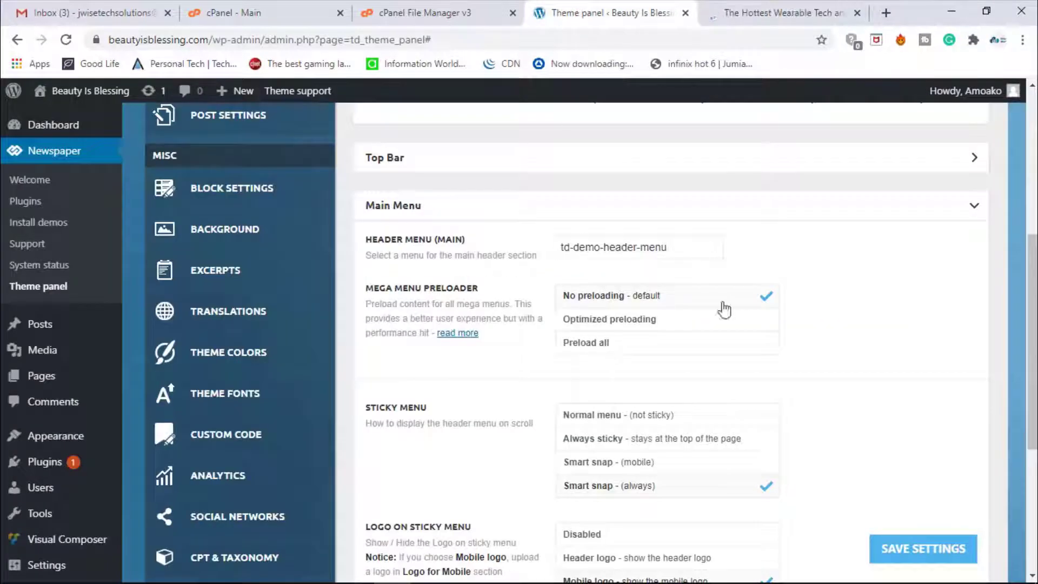
Scroll the wearable tech article and the author's other posts to watch the Breaking bar stay sticky
{"action": "left_click", "coordinate": [795, 12]}
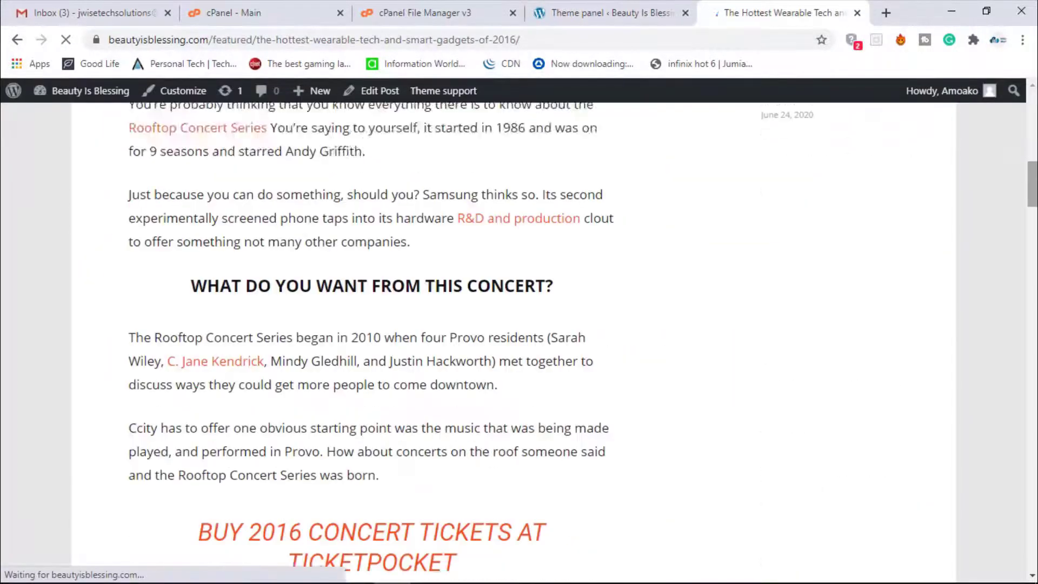
{"action": "left_click_drag", "start_coordinate": [1033, 189], "coordinate": [1014, 430]}
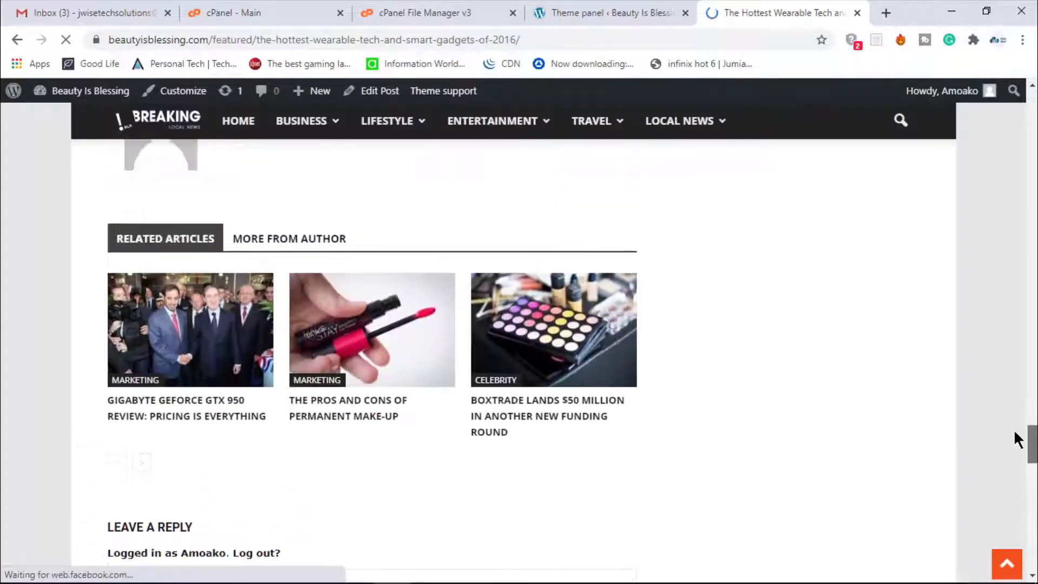
{"action": "left_click", "coordinate": [269, 246]}
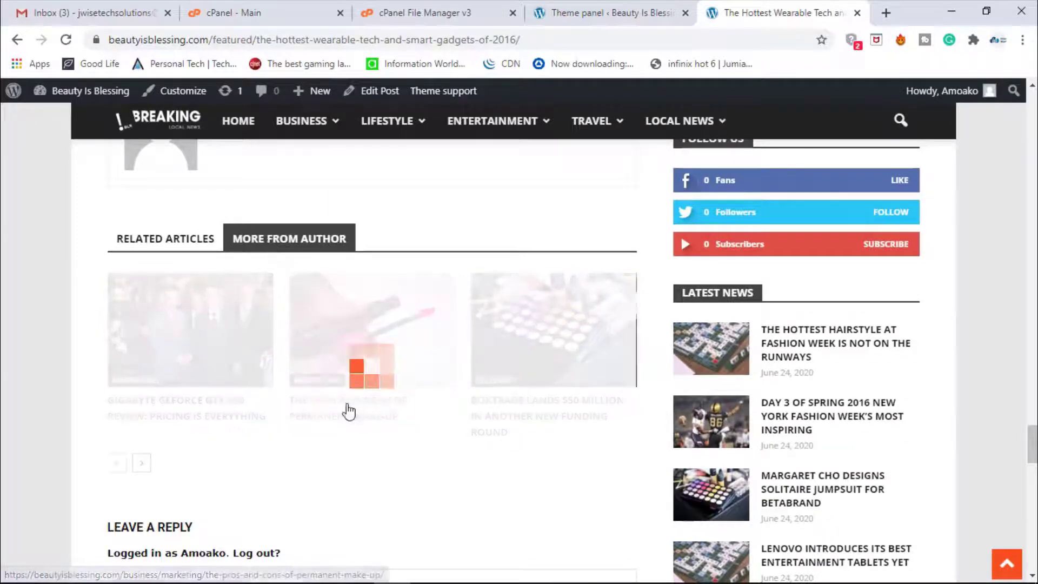
{"action": "left_click", "coordinate": [557, 8]}
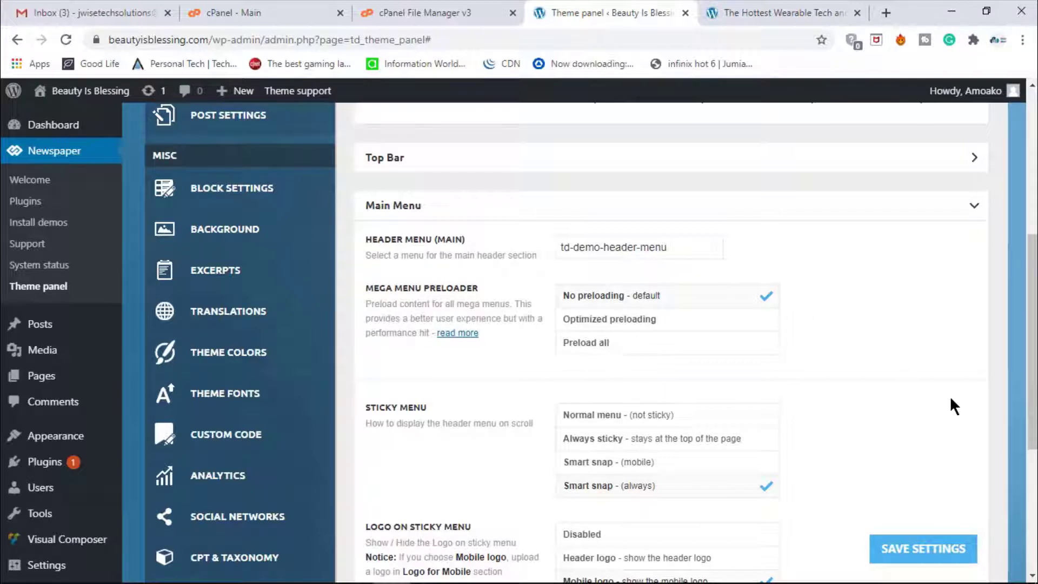
{"action": "scroll", "coordinate": [591, 341], "scroll_direction": "down", "scroll_amount": 1}
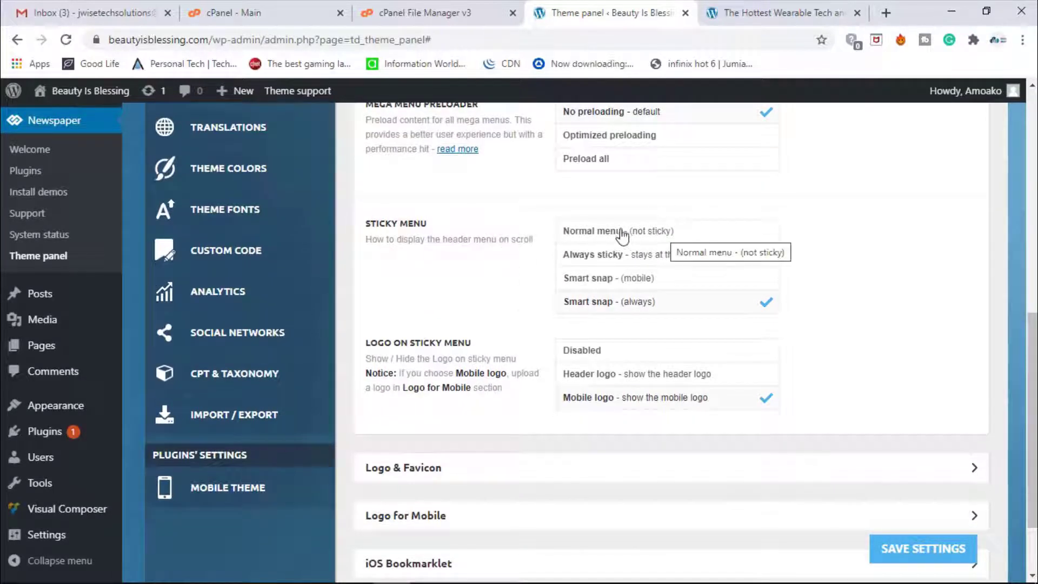
{"action": "scroll", "coordinate": [1032, 422], "scroll_direction": "down", "scroll_amount": 2}
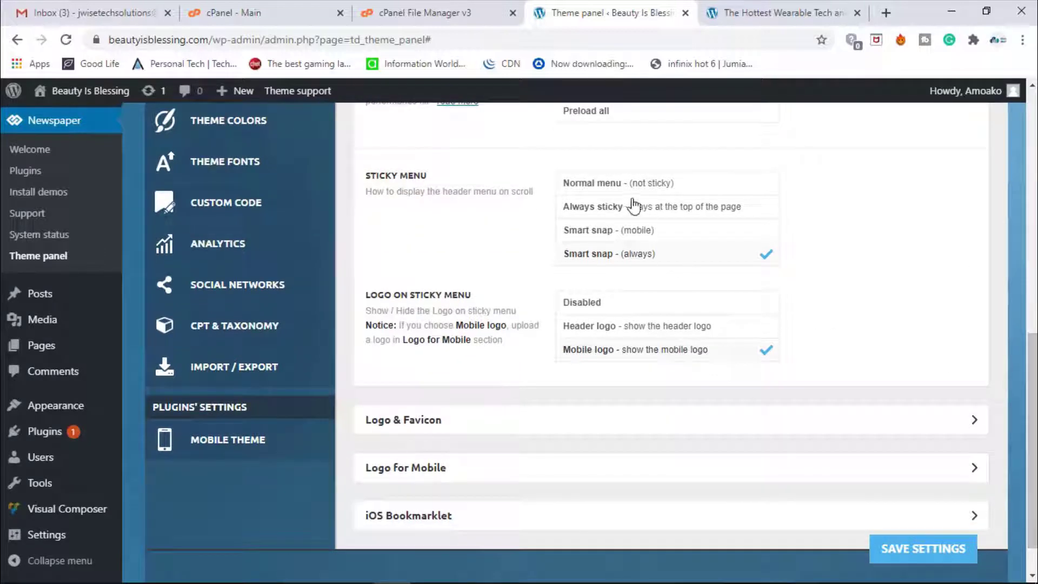
{"action": "left_click", "coordinate": [720, 13]}
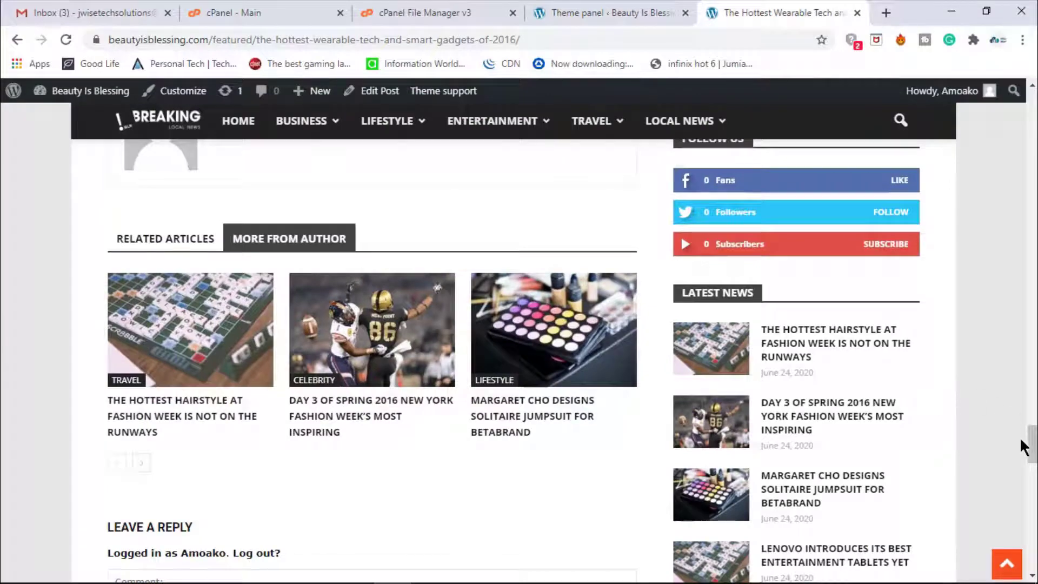
{"action": "left_click_drag", "start_coordinate": [1034, 446], "coordinate": [1035, 340]}
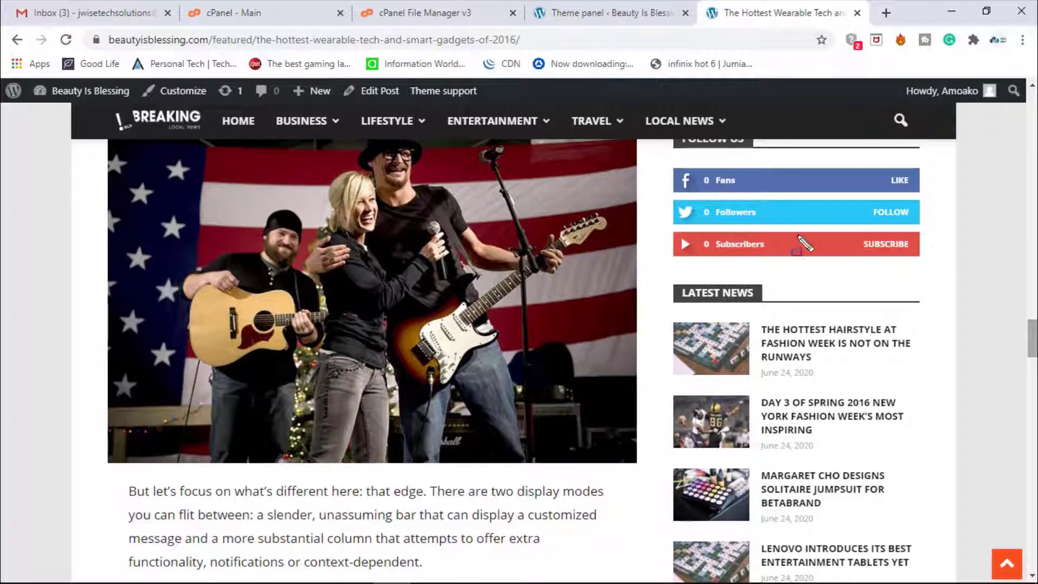
{"action": "mouse_move", "coordinate": [73, 98]}
{"action": "left_mouse_down"}
{"action": "mouse_move", "coordinate": [916, 147]}
{"action": "mouse_move", "coordinate": [1034, 143]}
{"action": "left_mouse_up"}
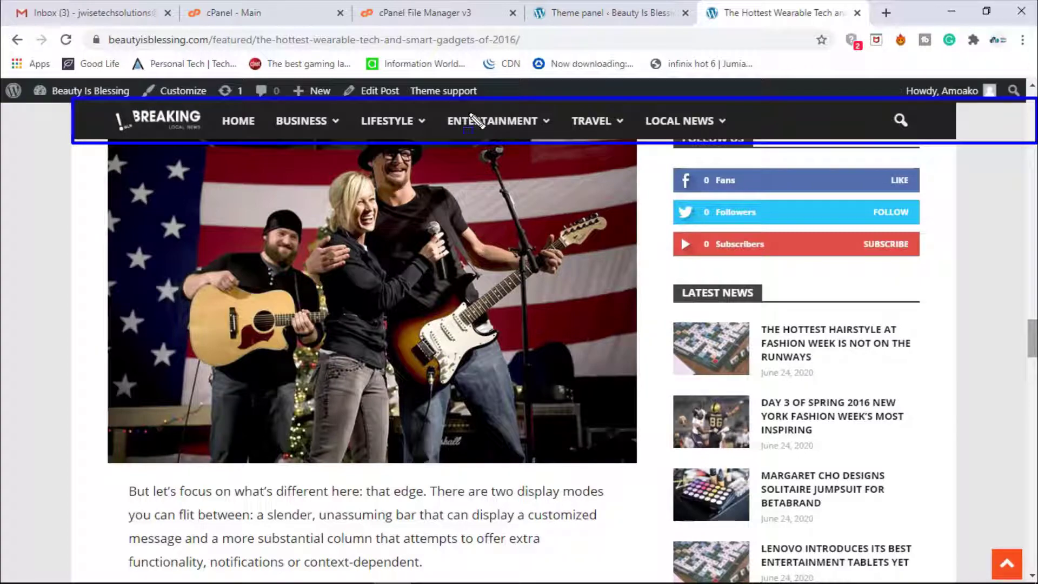
Compare the Smart snap sticky menu on the live article with the theme panel, ending on the panel
{"action": "key", "text": "Escape"}
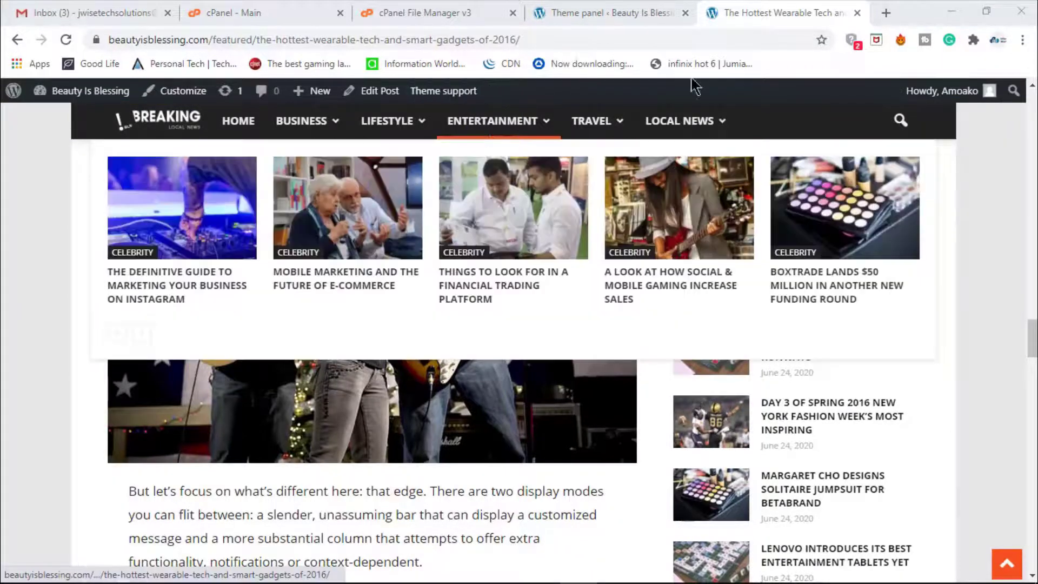
{"action": "left_click_drag", "start_coordinate": [1033, 326], "coordinate": [1013, 33]}
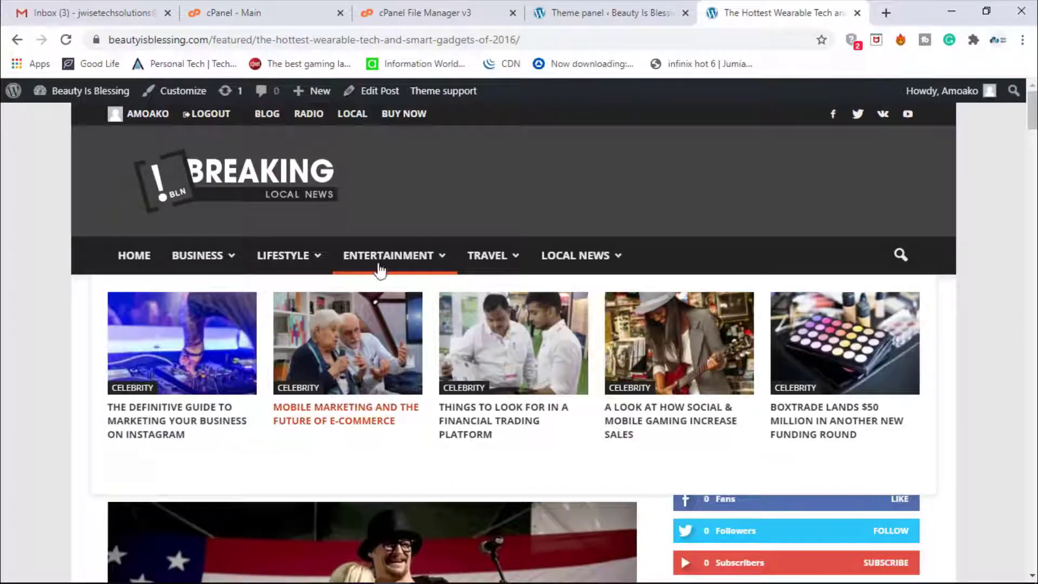
{"action": "left_click", "coordinate": [583, 9]}
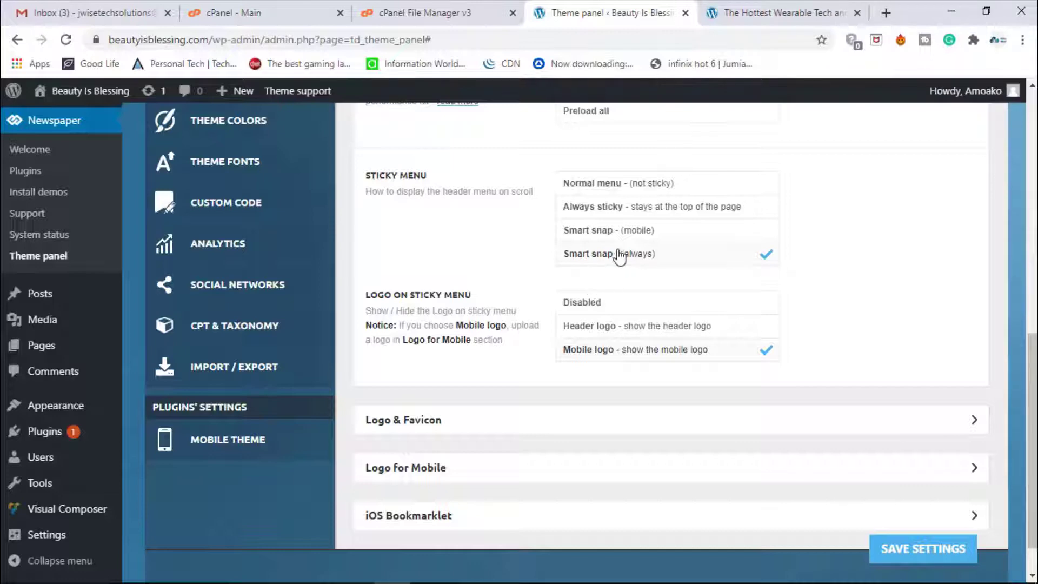
{"action": "left_click", "coordinate": [760, 9]}
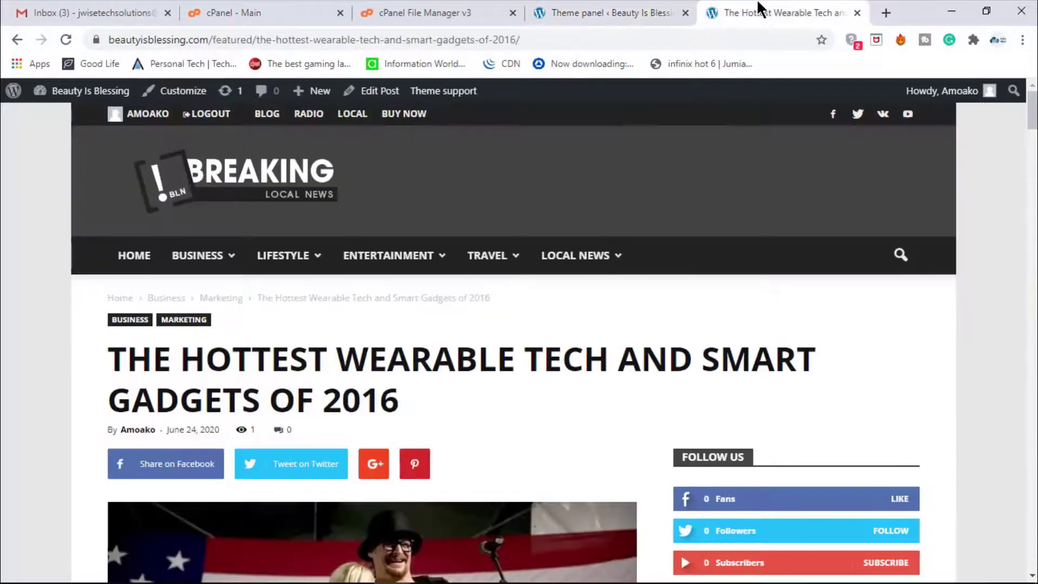
{"action": "left_click", "coordinate": [608, 10]}
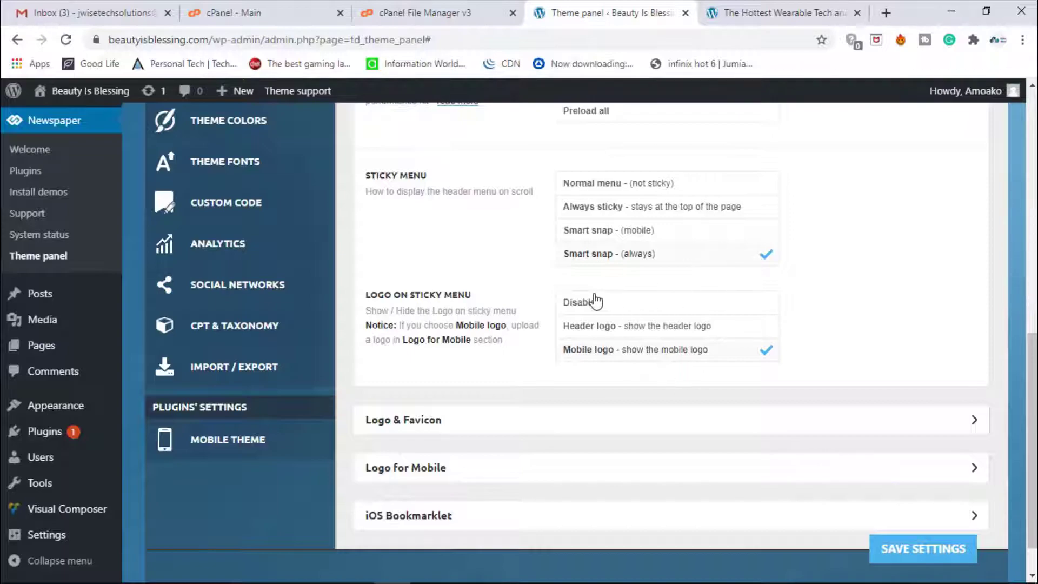
{"action": "left_click", "coordinate": [733, 12]}
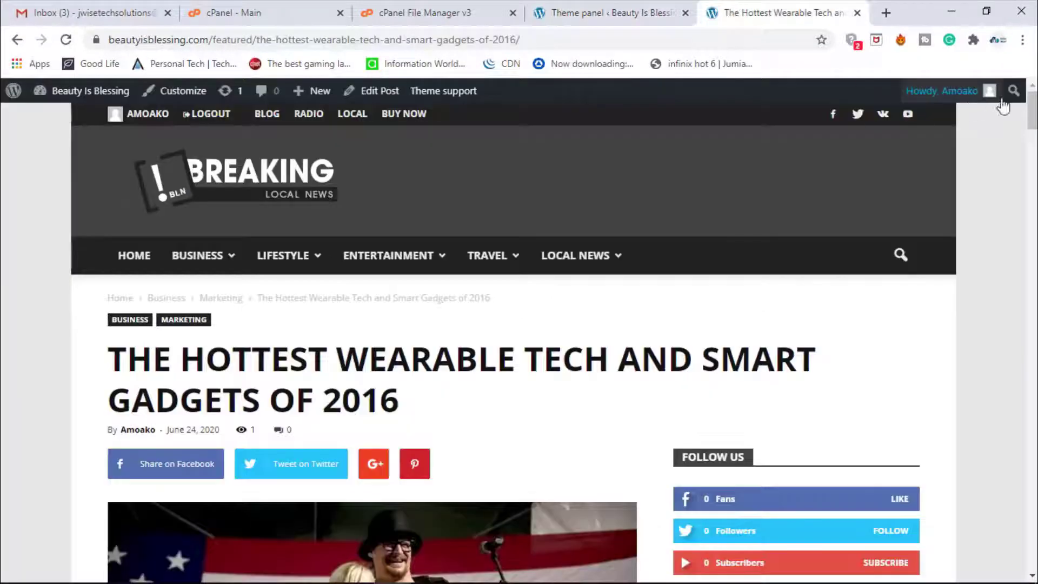
{"action": "left_click_drag", "start_coordinate": [1032, 111], "coordinate": [1032, 136]}
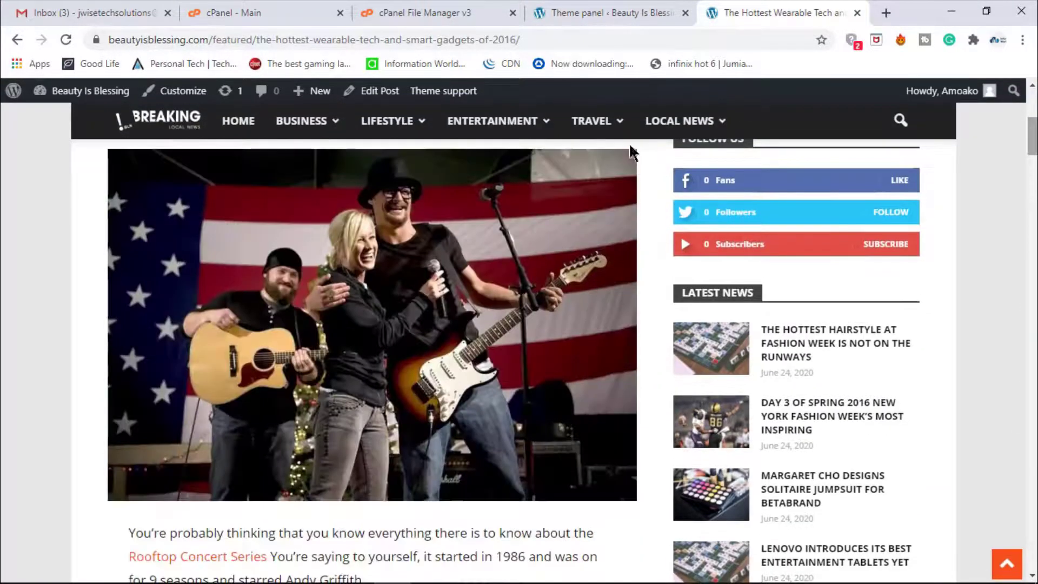
{"action": "left_click", "coordinate": [568, 11]}
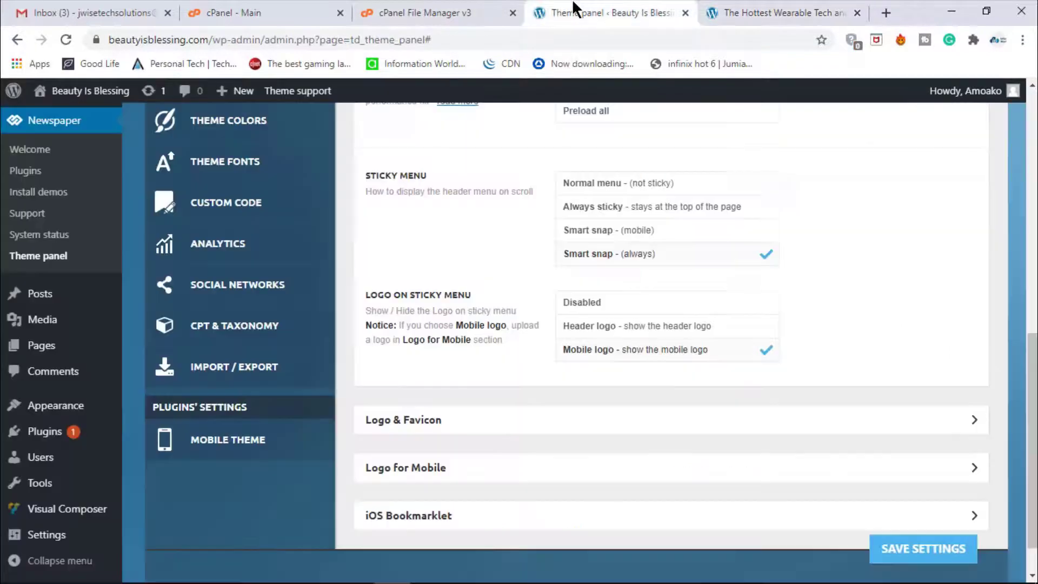
Remove the main logo and retina logo images under Logo & Favicon, confirming each deletion
{"action": "scroll", "coordinate": [910, 398], "scroll_direction": "down", "scroll_amount": 2}
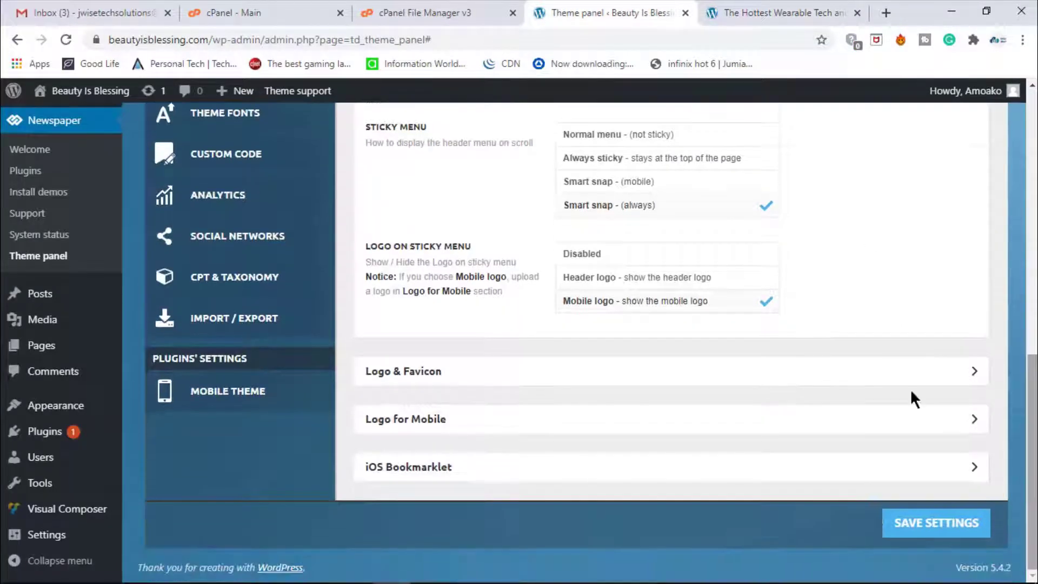
{"action": "left_click", "coordinate": [832, 374]}
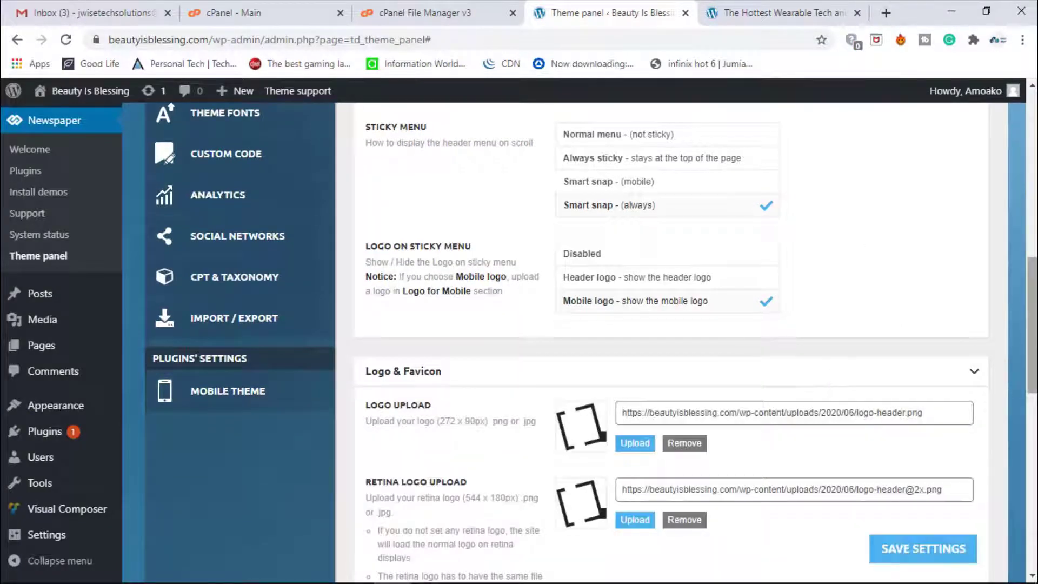
{"action": "scroll", "coordinate": [829, 373], "scroll_direction": "down", "scroll_amount": 4}
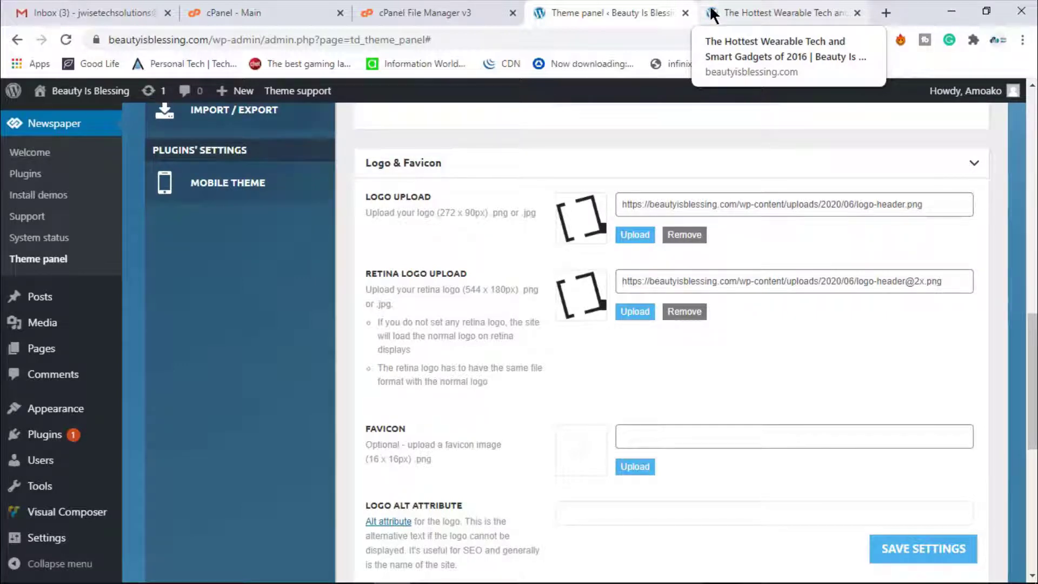
{"action": "left_click", "coordinate": [685, 237]}
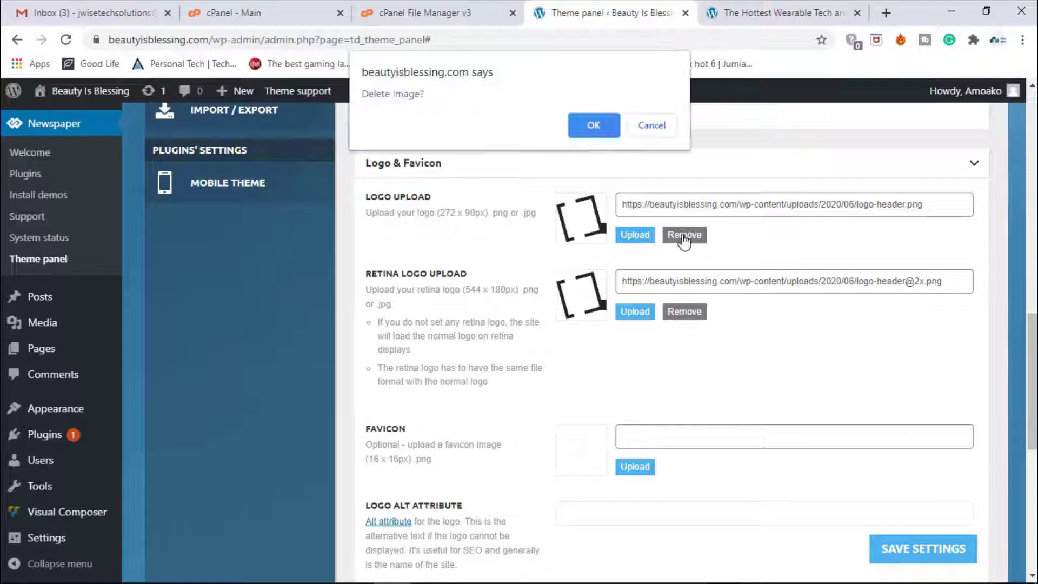
{"action": "left_click", "coordinate": [594, 125]}
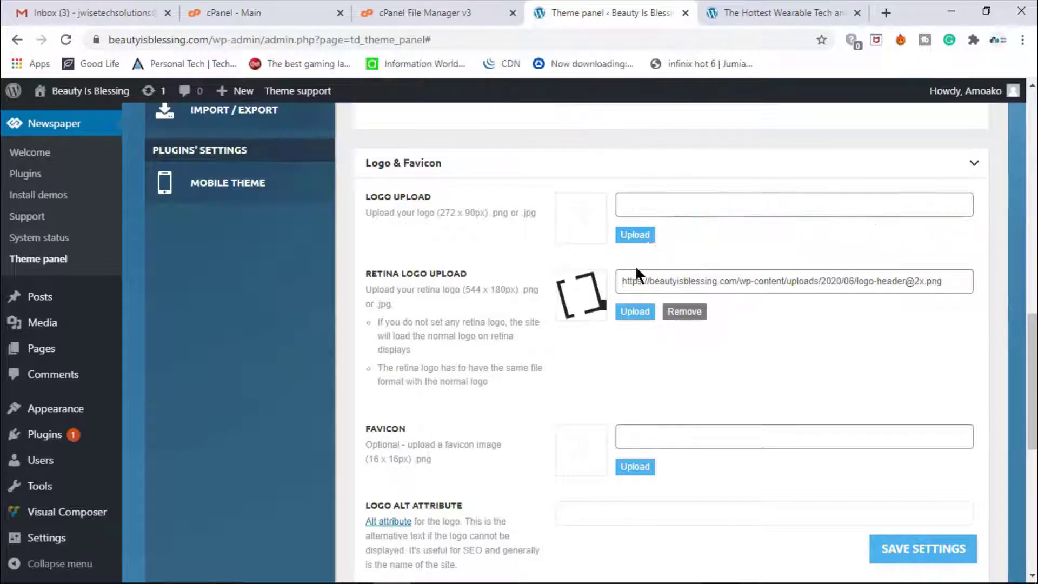
{"action": "left_click", "coordinate": [684, 312]}
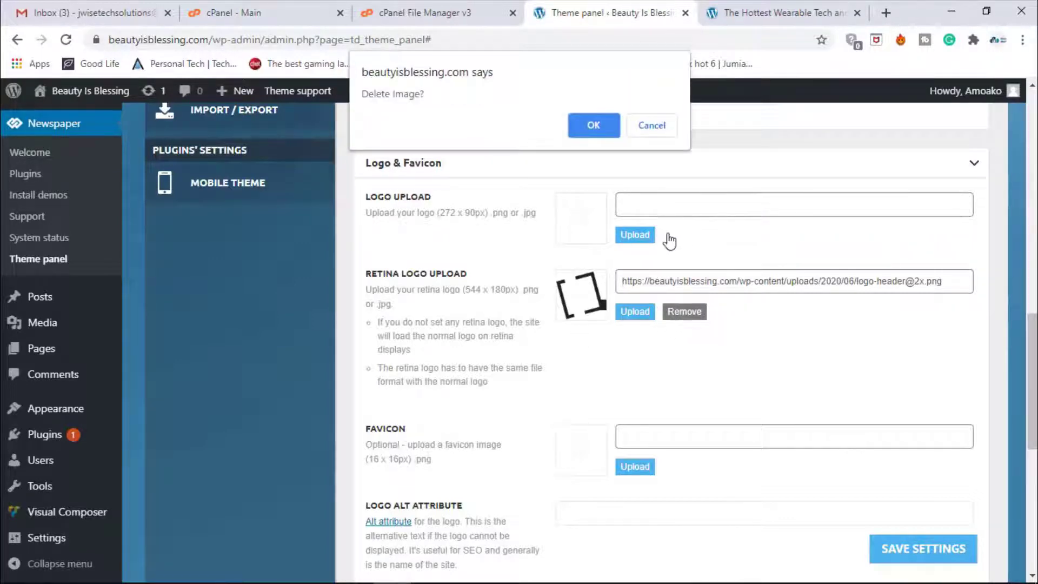
{"action": "left_click", "coordinate": [602, 122]}
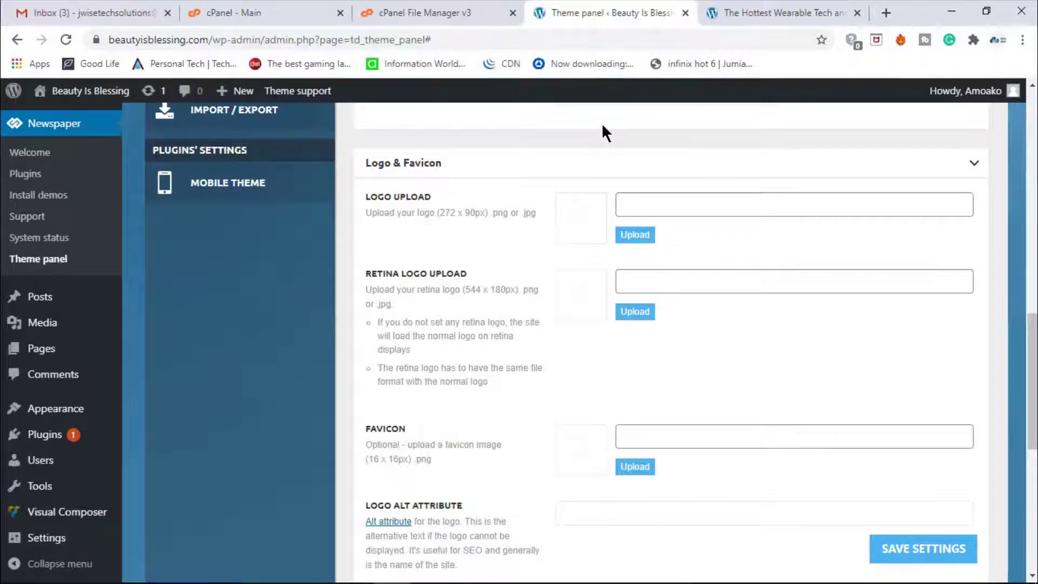
Open the Add Media uploader for Logo Upload, check the maximum upload size, then go to Gmail
{"action": "left_click", "coordinate": [636, 236]}
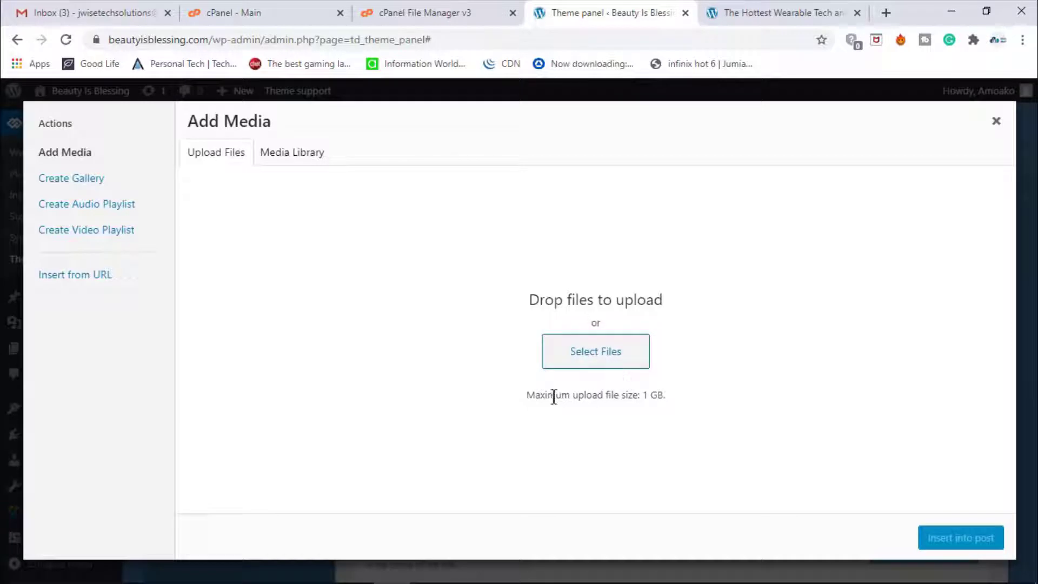
{"action": "left_click_drag", "start_coordinate": [554, 398], "coordinate": [622, 401]}
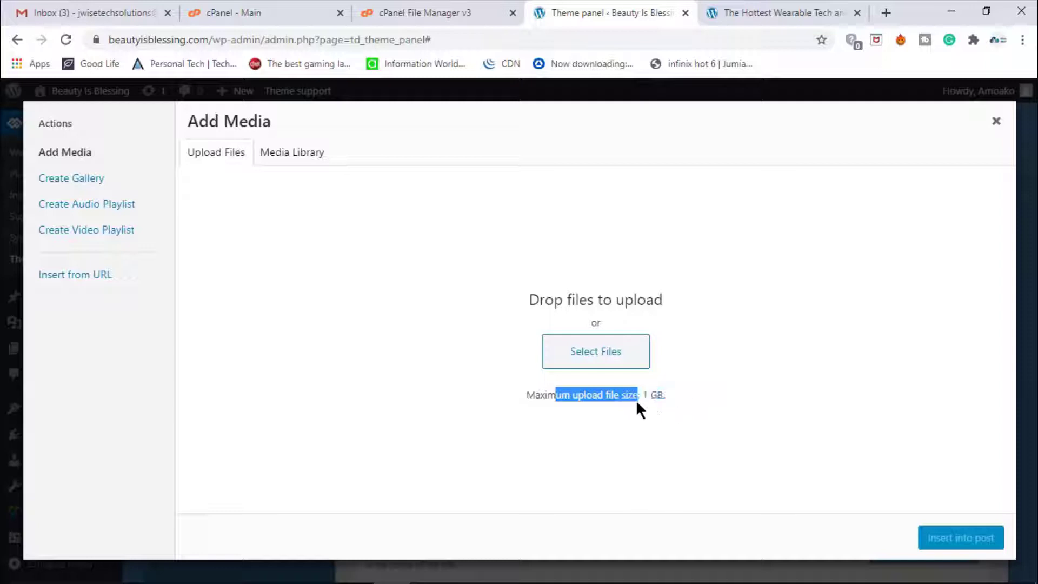
{"action": "left_click", "coordinate": [676, 393]}
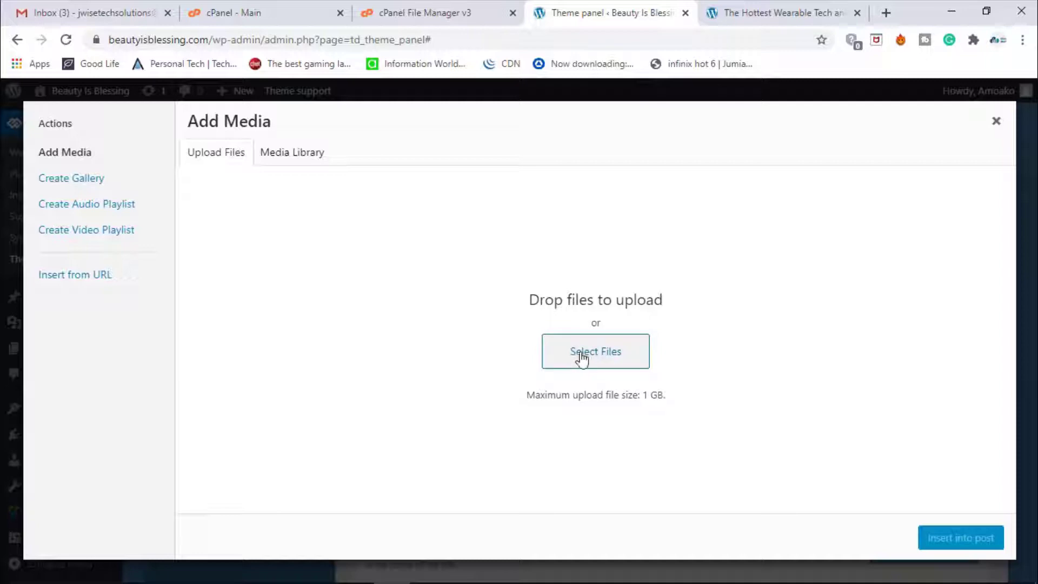
{"action": "left_click", "coordinate": [62, 9]}
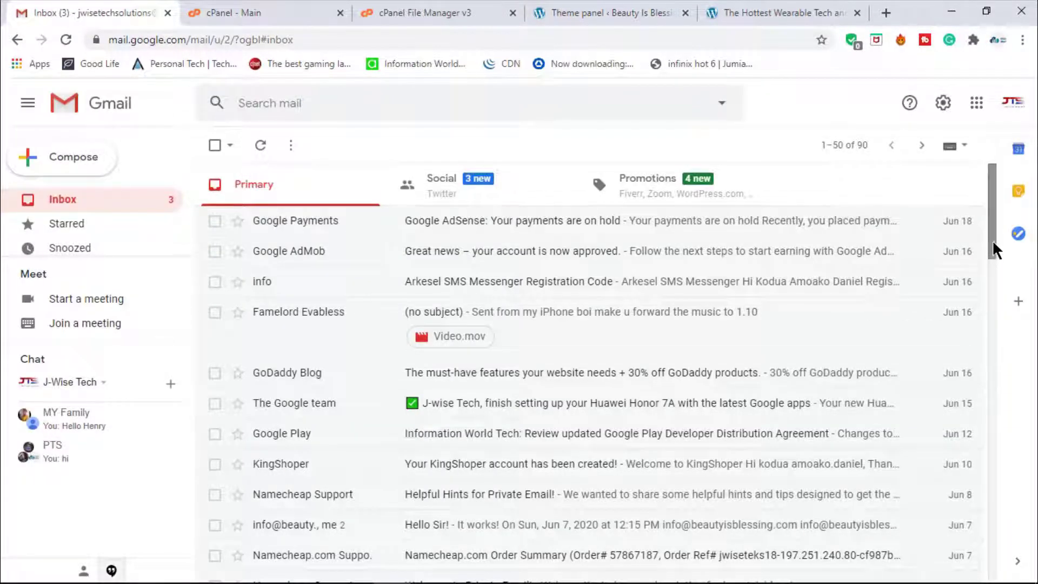
Download logoghanafinaltrans.png from the designer's email and return to the WordPress uploader
{"action": "left_click_drag", "start_coordinate": [994, 240], "coordinate": [932, 479]}
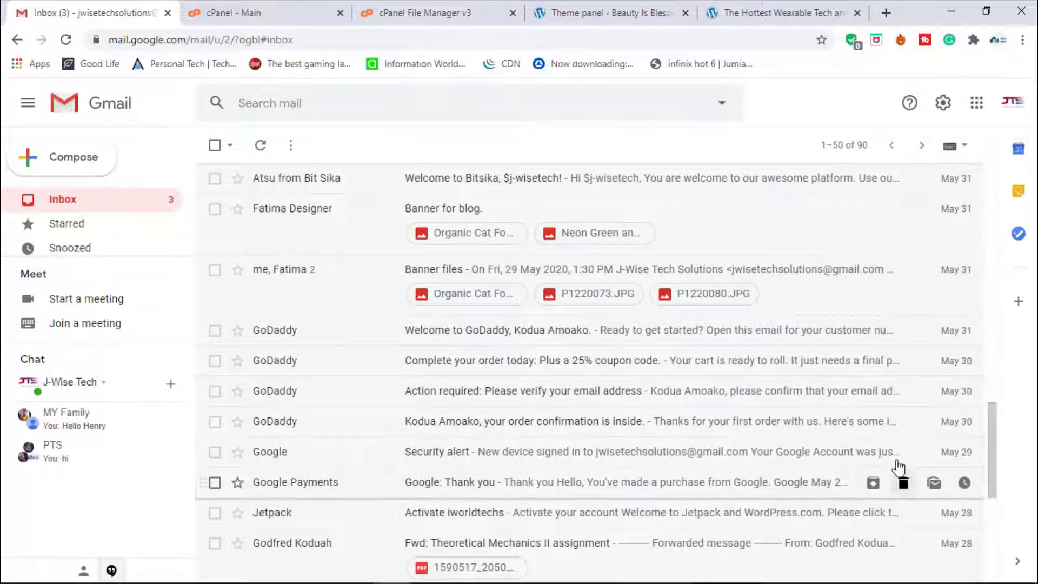
{"action": "left_click_drag", "start_coordinate": [991, 446], "coordinate": [992, 540]}
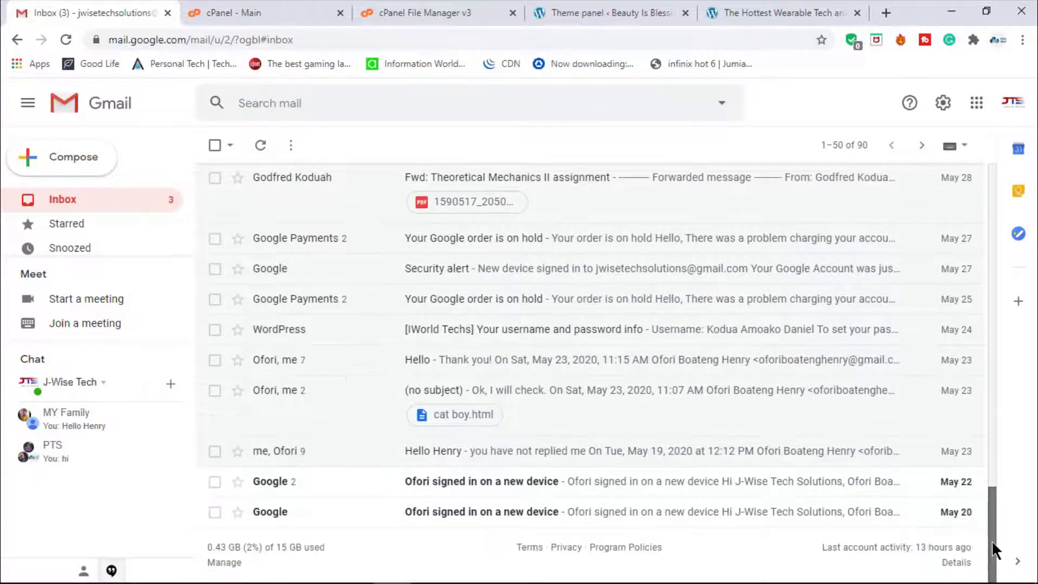
{"action": "left_click_drag", "start_coordinate": [1003, 505], "coordinate": [1006, 162]}
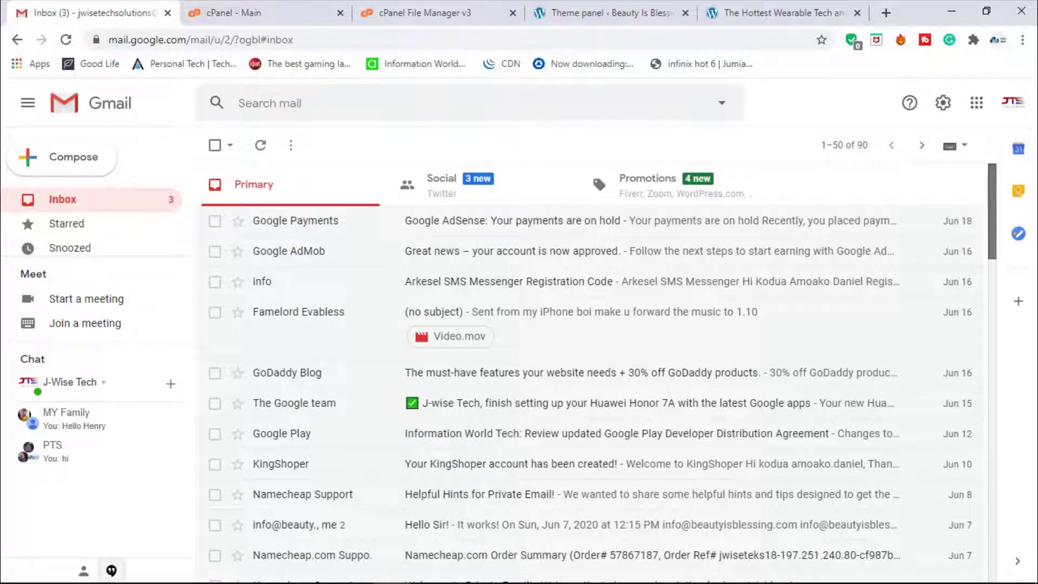
{"action": "left_click_drag", "start_coordinate": [992, 211], "coordinate": [978, 308]}
{"action": "left_click", "coordinate": [393, 298]}
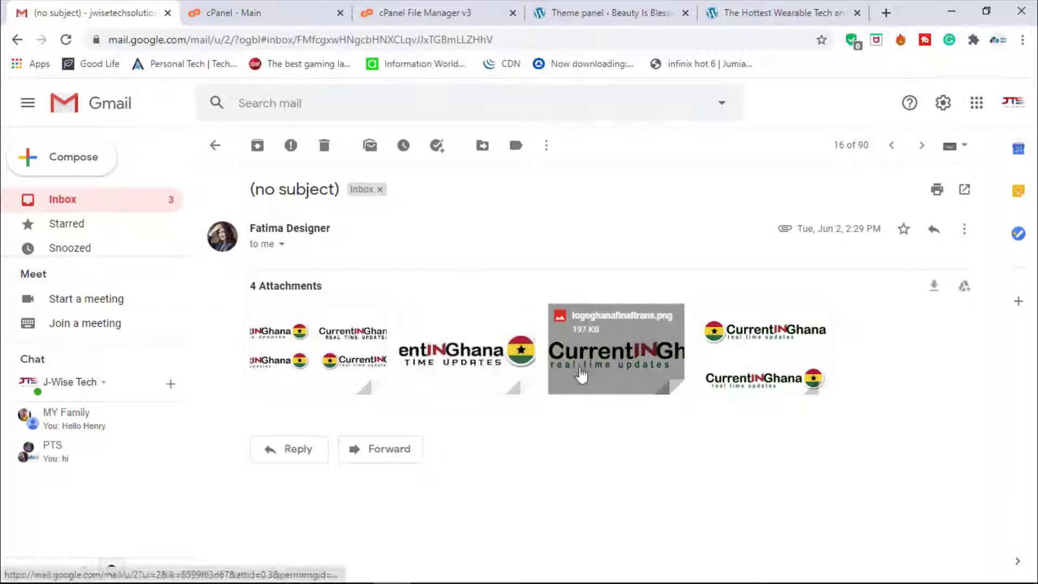
{"action": "left_click", "coordinate": [587, 375]}
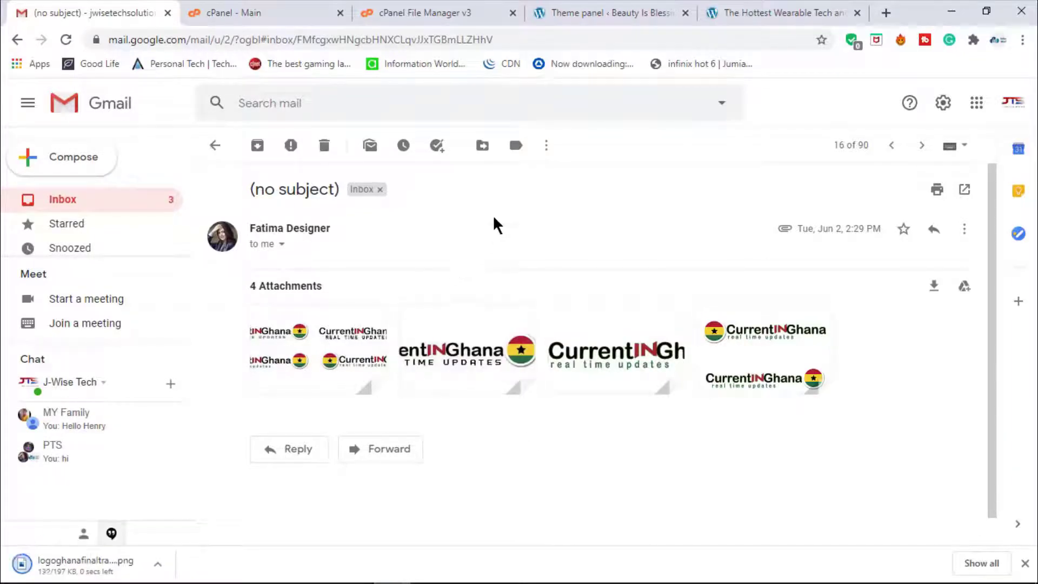
{"action": "left_click", "coordinate": [415, 11]}
{"action": "left_click", "coordinate": [626, 10]}
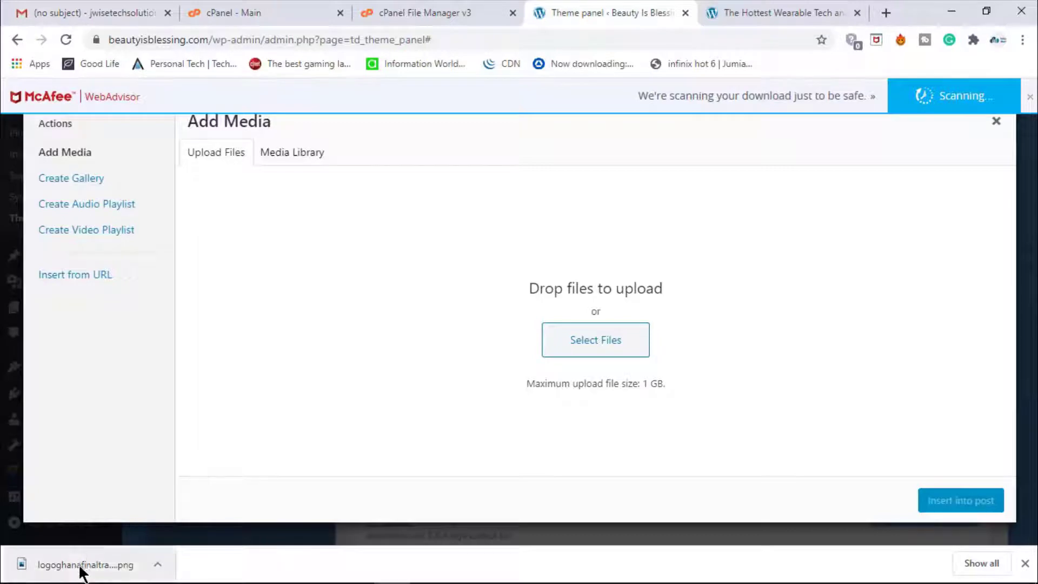
Upload logoghanafinaltrans.png with alt text and title 'Current In Ghana' and insert it as the logo
{"action": "left_click_drag", "start_coordinate": [83, 564], "coordinate": [628, 265]}
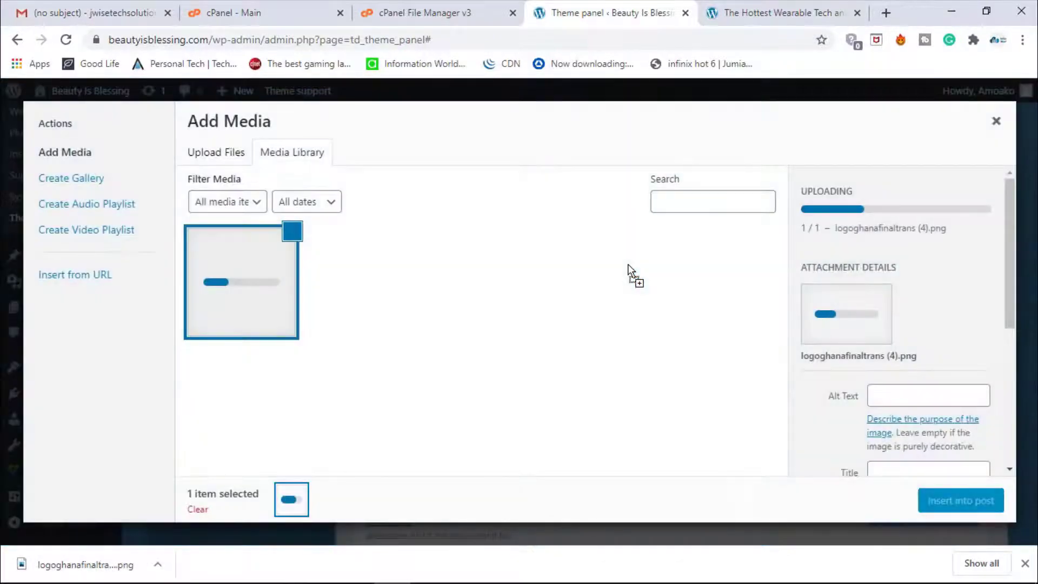
{"action": "left_click", "coordinate": [1025, 563]}
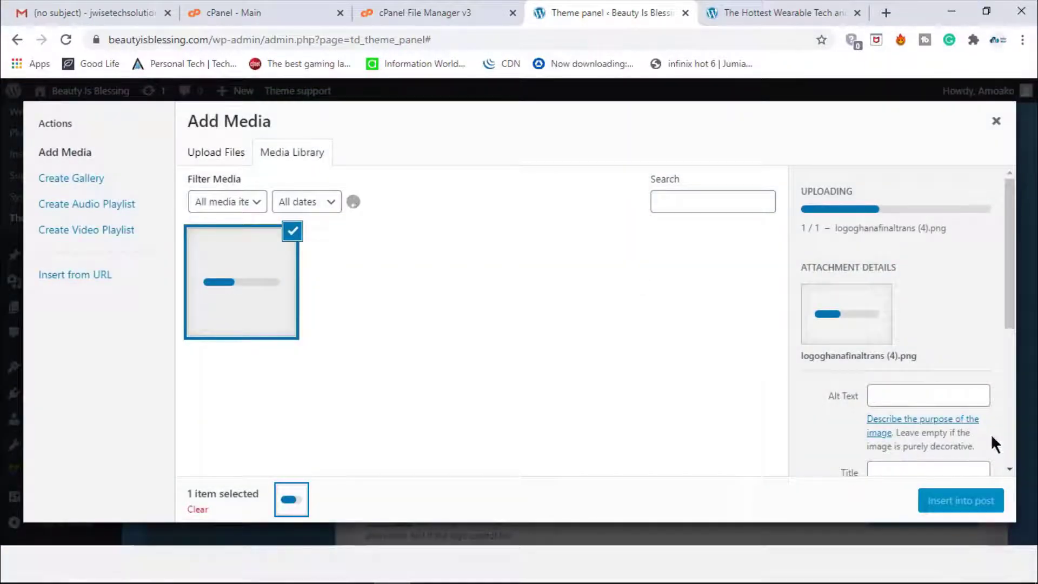
{"action": "left_click_drag", "start_coordinate": [1008, 286], "coordinate": [1011, 328]}
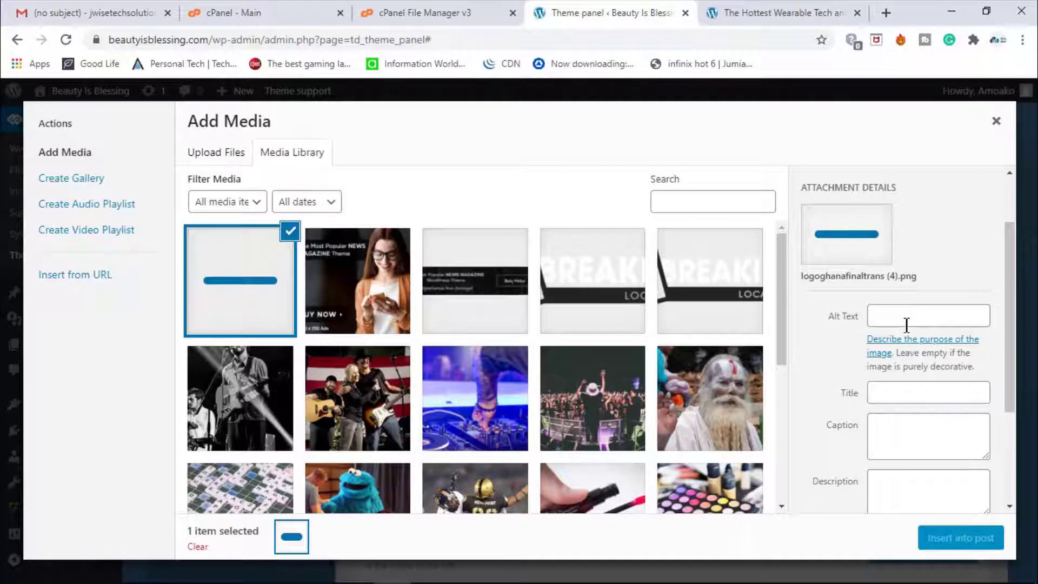
{"action": "left_click", "coordinate": [907, 323]}
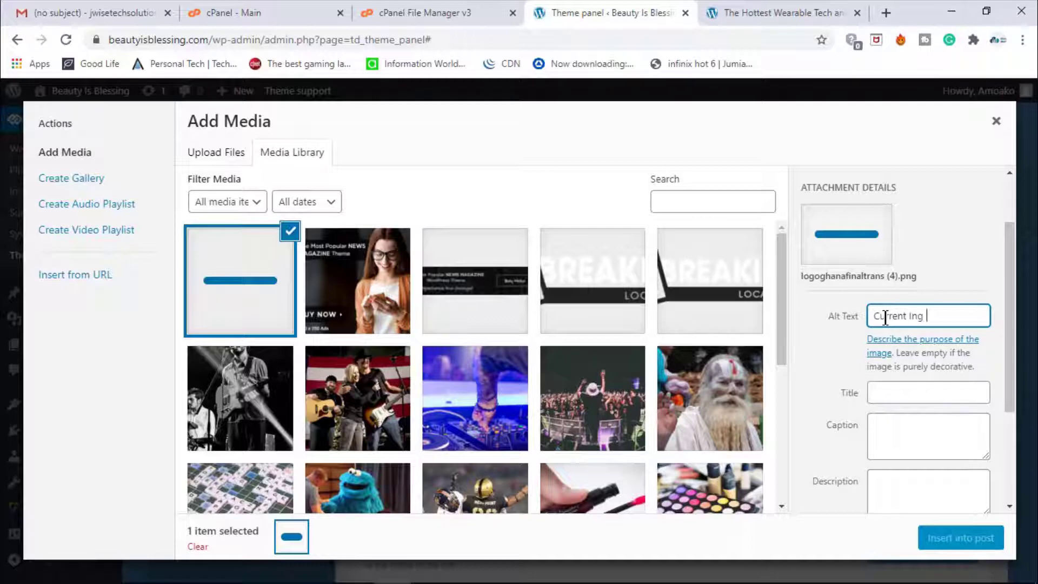
{"action": "type", "text": "ana"}
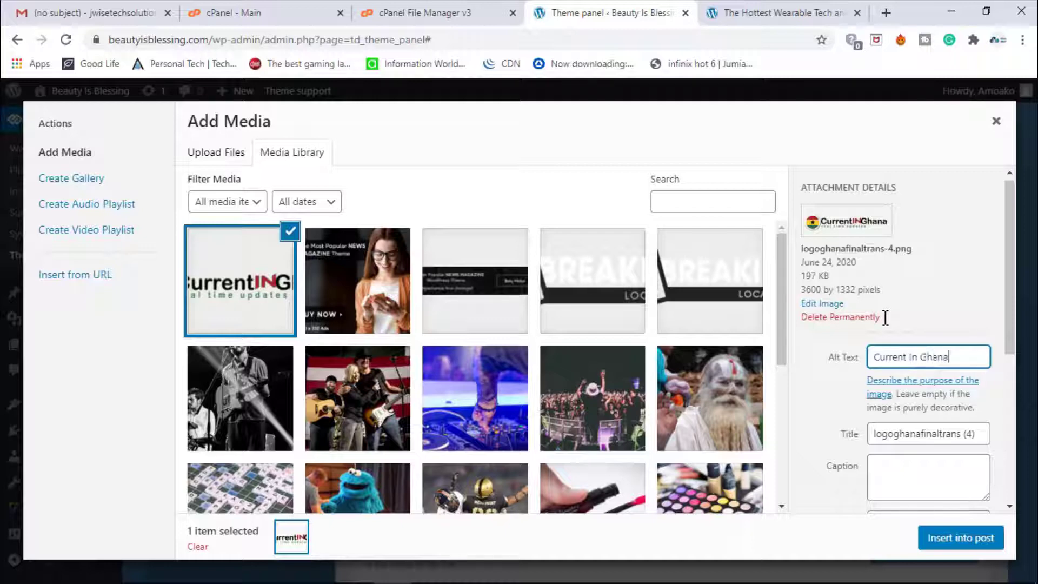
{"action": "key", "text": "ctrl+a"}
{"action": "key", "text": "ctrl+c"}
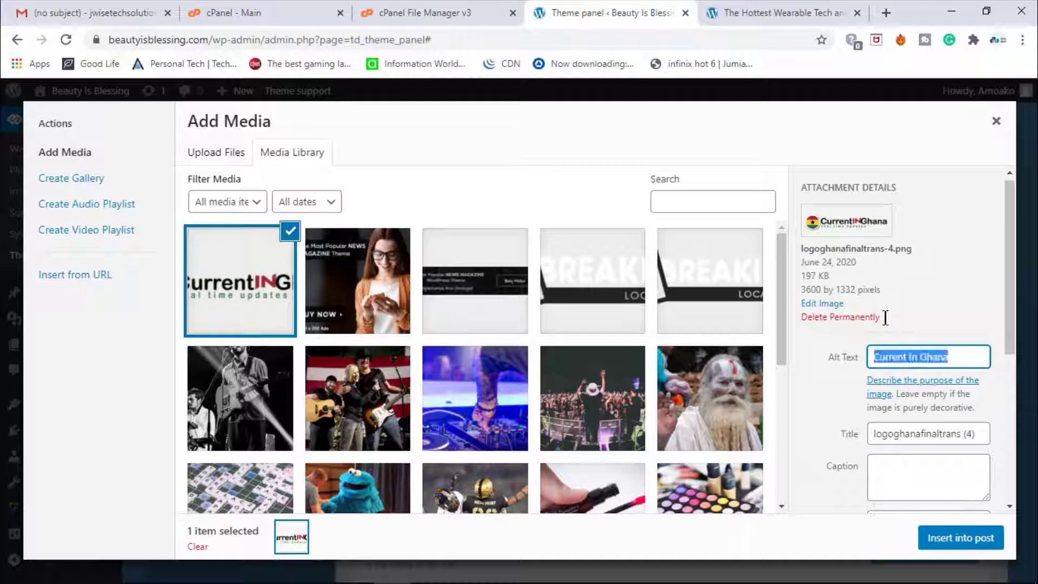
{"action": "left_click", "coordinate": [923, 438]}
{"action": "key", "text": "ctrl+a"}
{"action": "key", "text": "ctrl+v"}
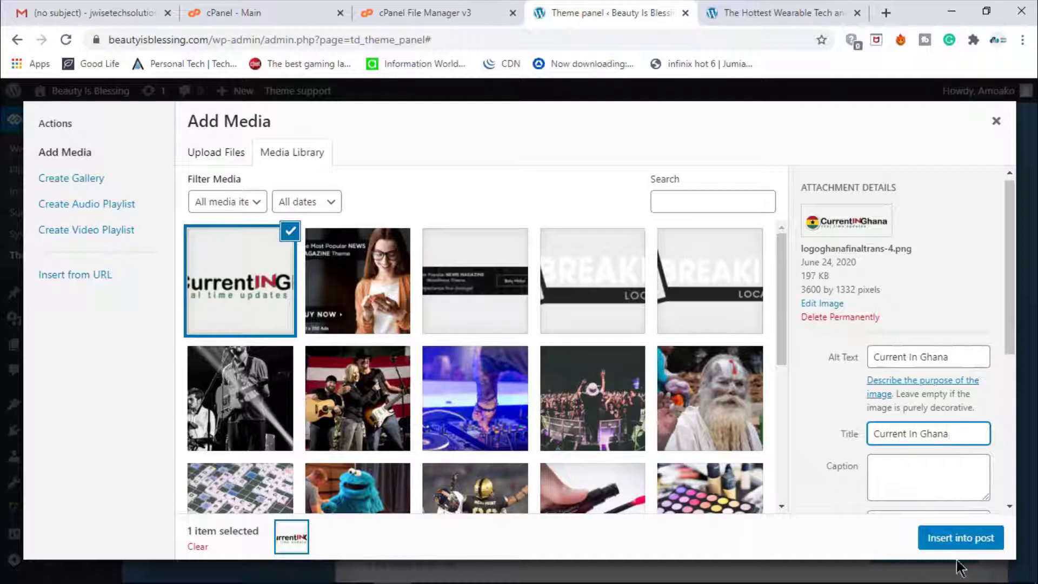
{"action": "left_click", "coordinate": [961, 539]}
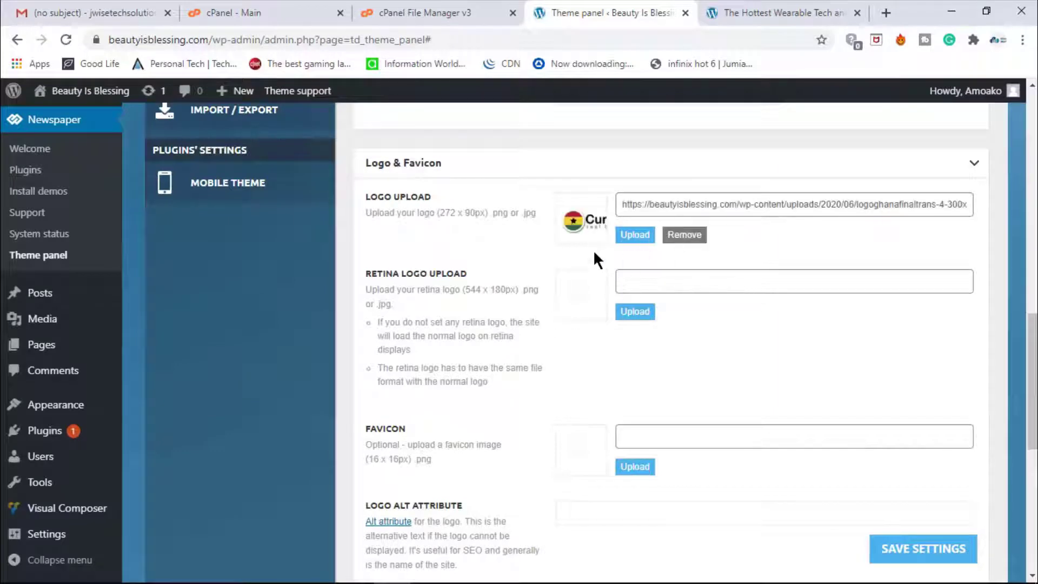
Paste the main logo's image address into both the Retina Logo and Favicon fields
{"action": "left_click", "coordinate": [697, 203]}
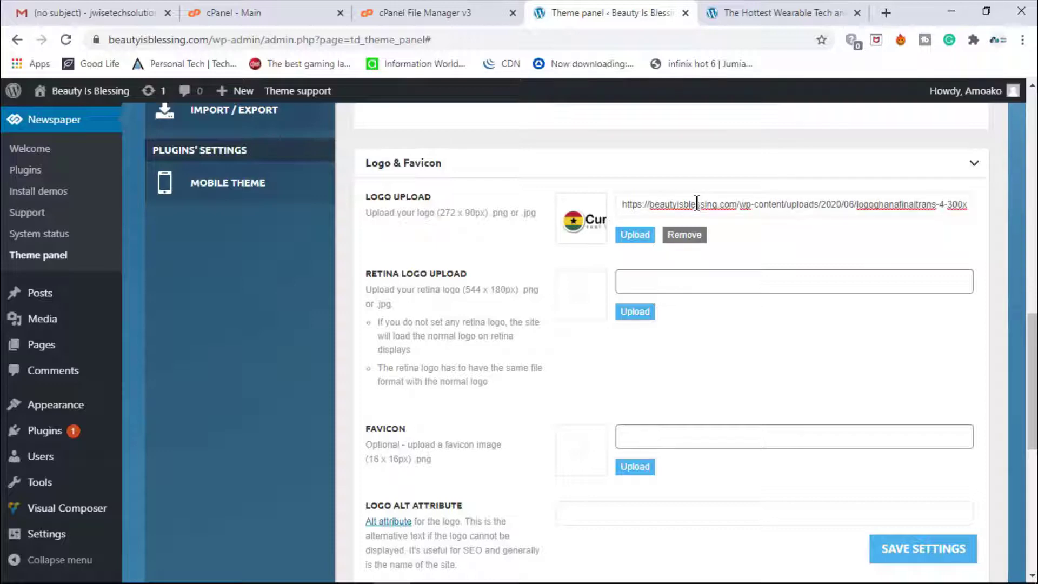
{"action": "key", "text": "ctrl+a"}
{"action": "key", "text": "ctrl+c"}
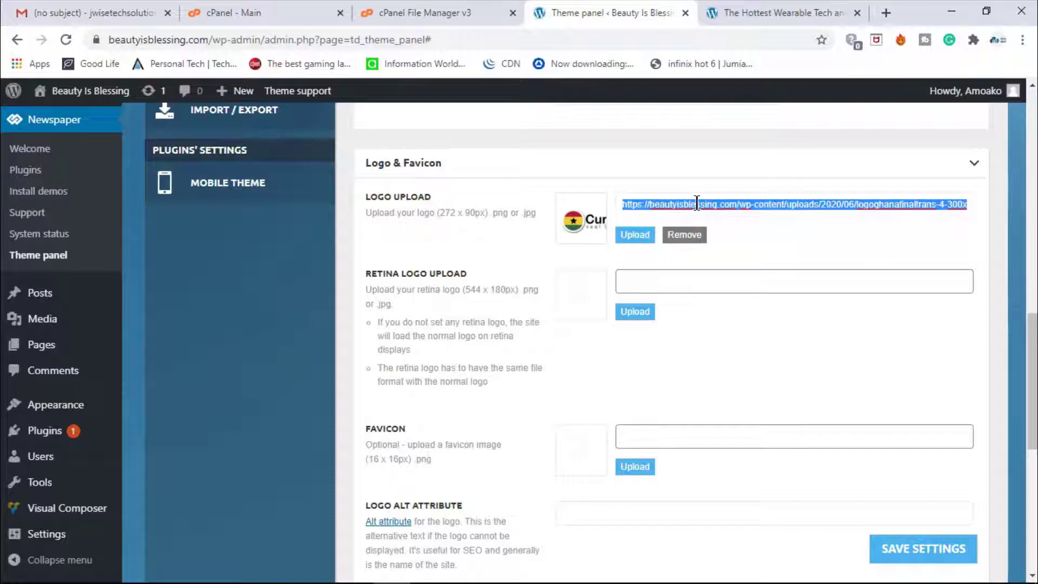
{"action": "left_click", "coordinate": [658, 286]}
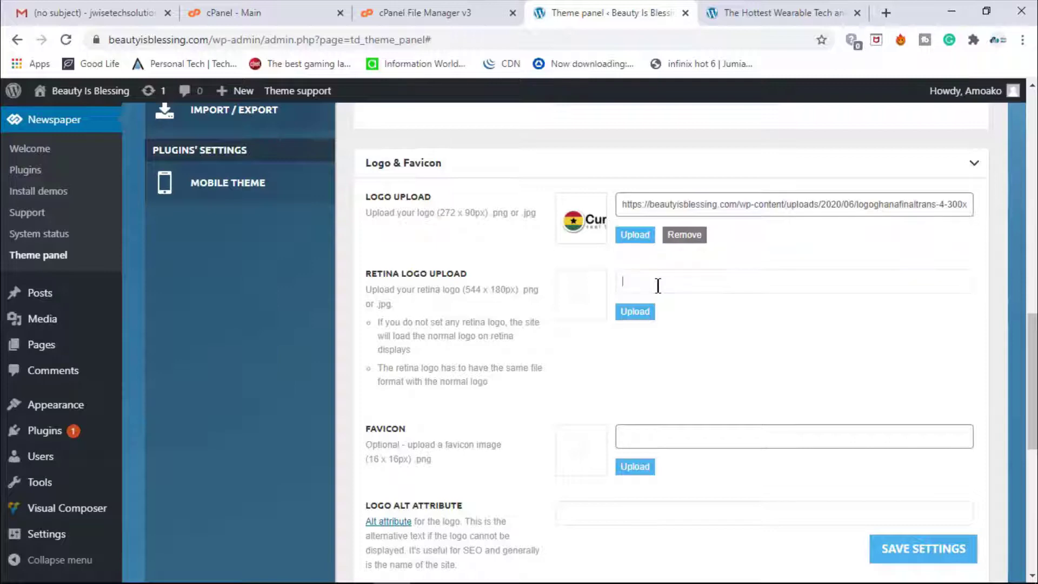
{"action": "left_click", "coordinate": [660, 439]}
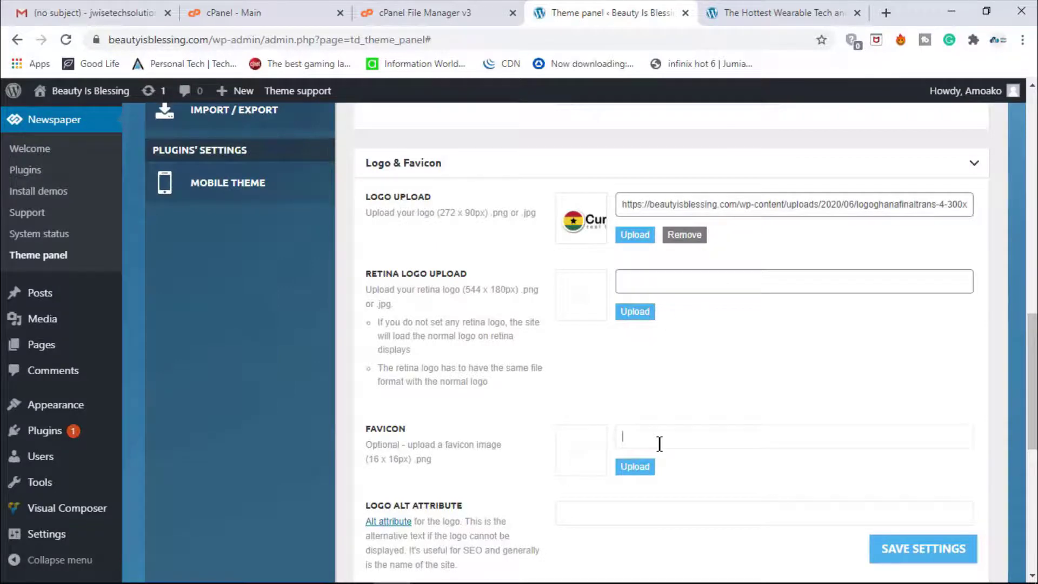
{"action": "left_click", "coordinate": [679, 278]}
{"action": "key", "text": "ctrl+v"}
{"action": "left_click", "coordinate": [702, 367]}
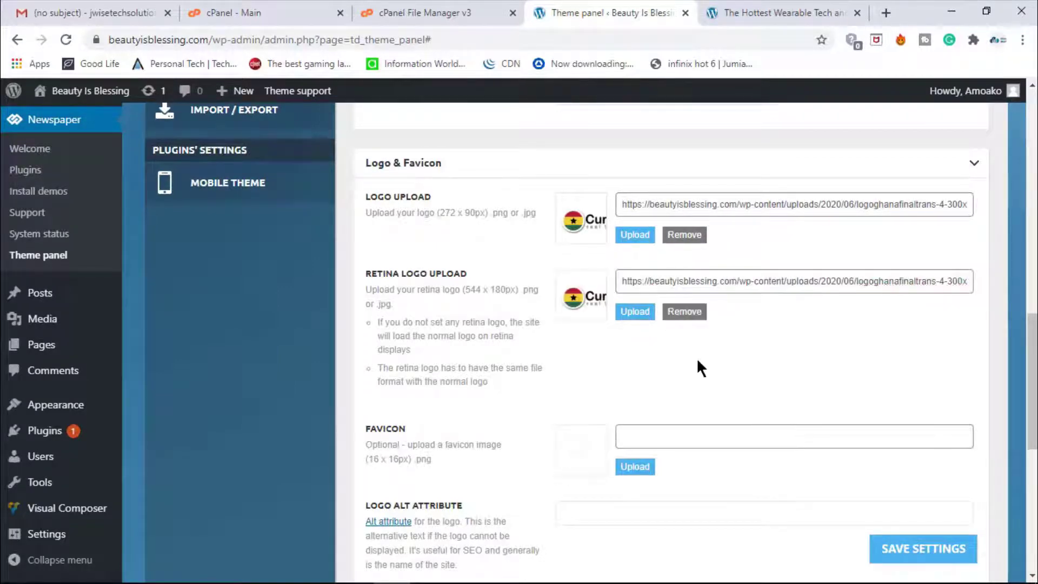
{"action": "left_click", "coordinate": [669, 436]}
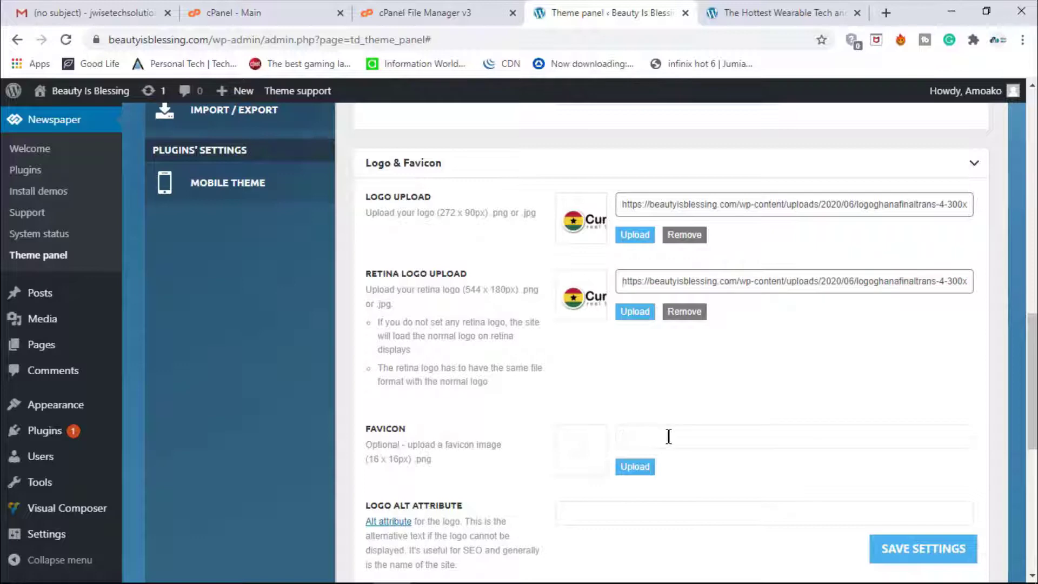
{"action": "type", "text": "https://beautyisblessing.com/wp-content/uploads/2020/06/logoghanafinaltrans-4-300x111.png"}
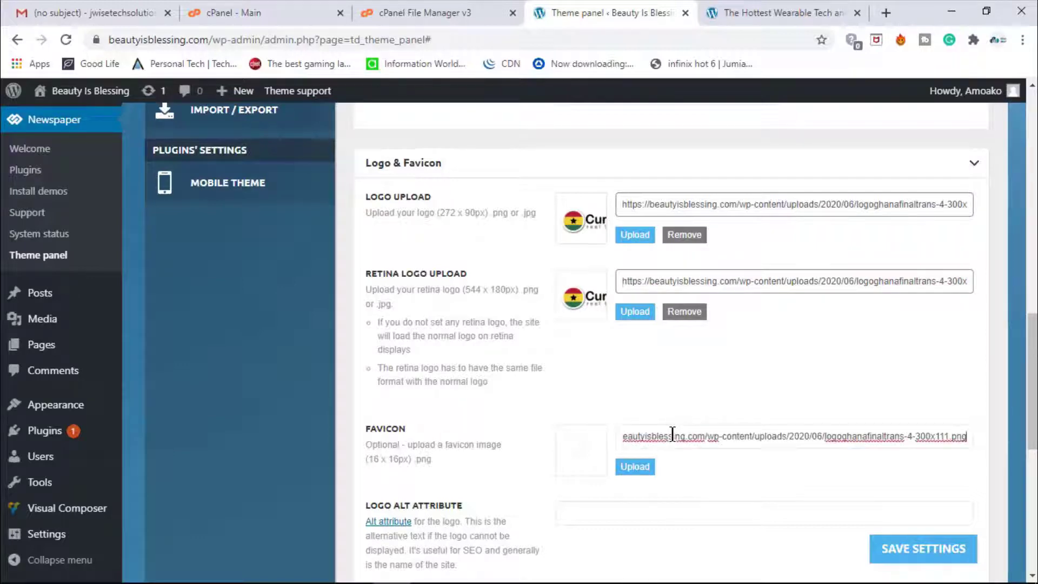
{"action": "left_click", "coordinate": [736, 7]}
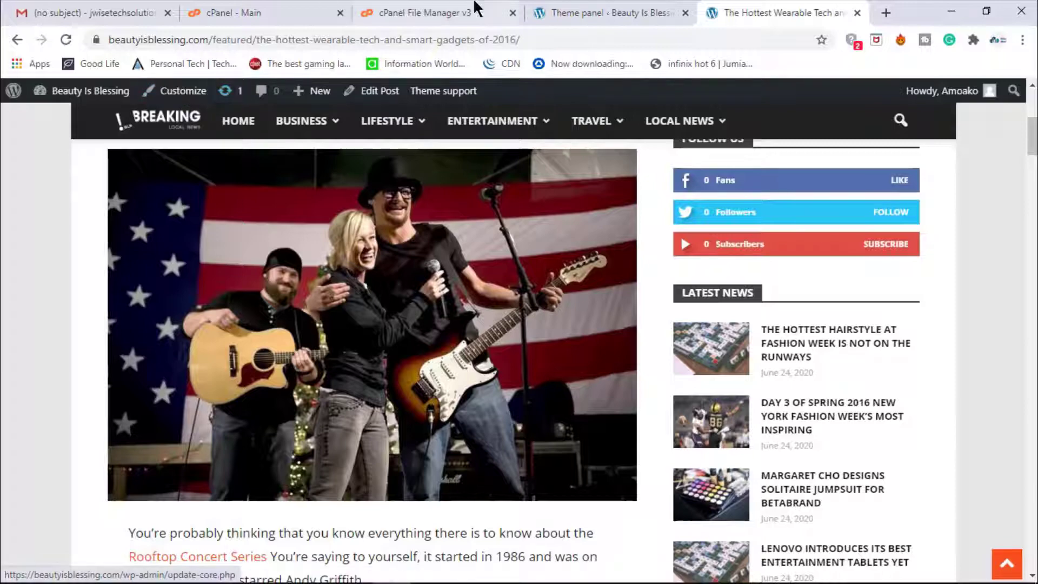
{"action": "left_click", "coordinate": [557, 12]}
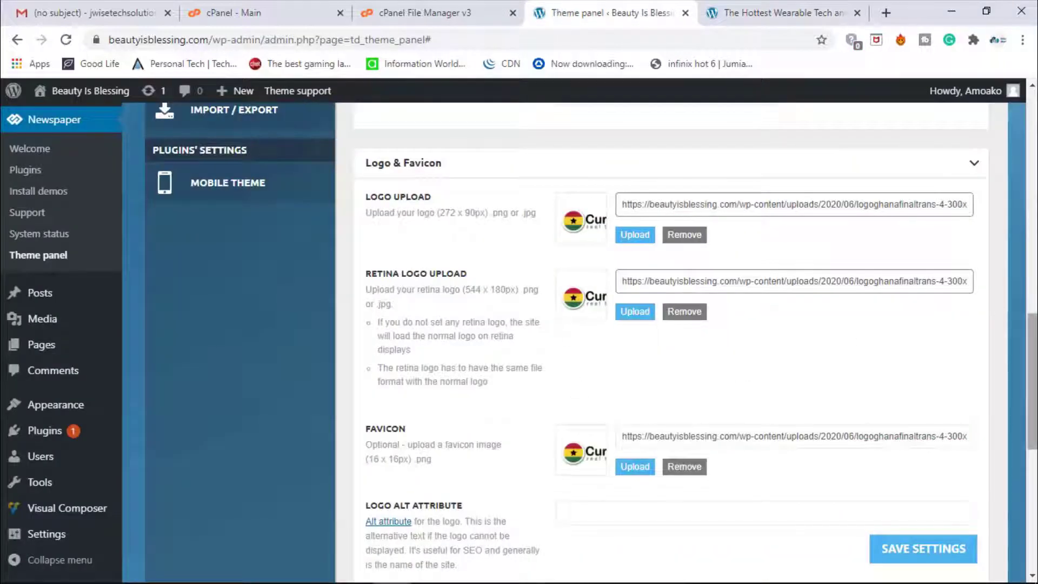
{"action": "scroll", "coordinate": [557, 194], "scroll_direction": "down", "scroll_amount": 7}
{"action": "scroll", "coordinate": [557, 194], "scroll_direction": "up", "scroll_amount": 3}
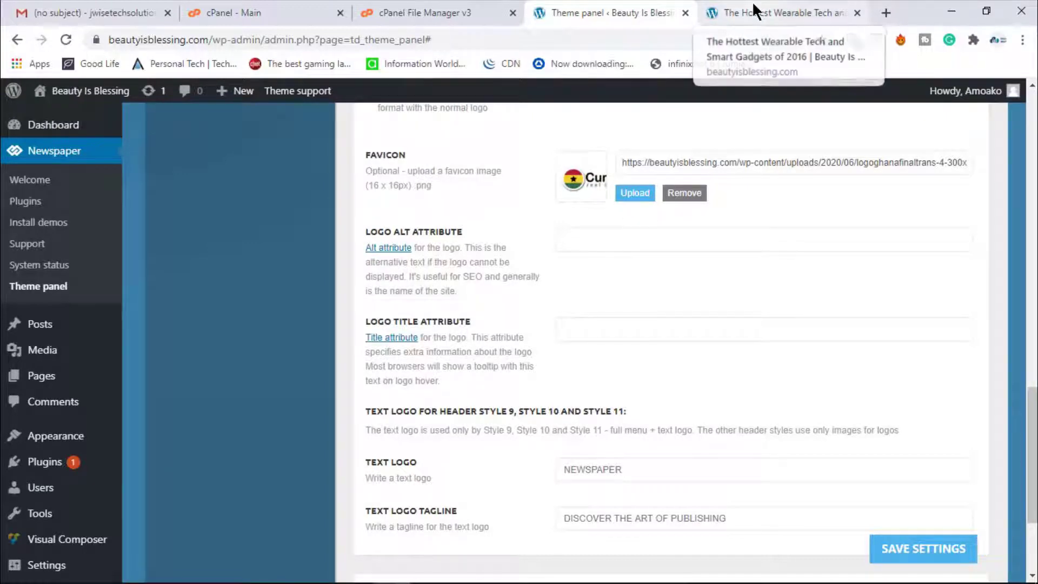
Enter 'Current In Ghana' as the logo alt and title attributes, fixing a typo in the title
{"action": "left_click", "coordinate": [573, 245]}
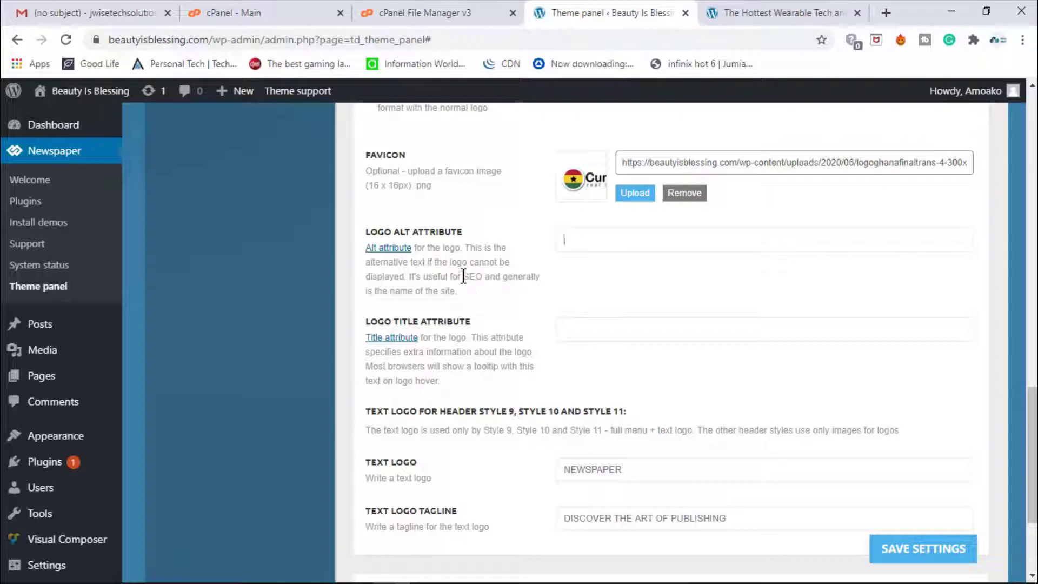
{"action": "left_click_drag", "start_coordinate": [463, 277], "coordinate": [490, 298]}
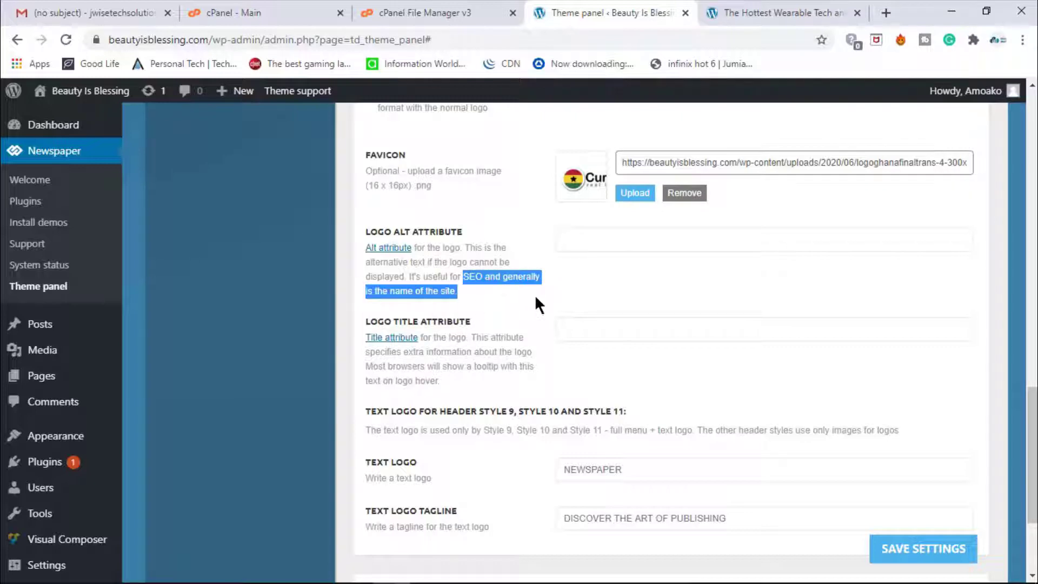
{"action": "left_click", "coordinate": [643, 246]}
{"action": "type", "text": "Curren"}
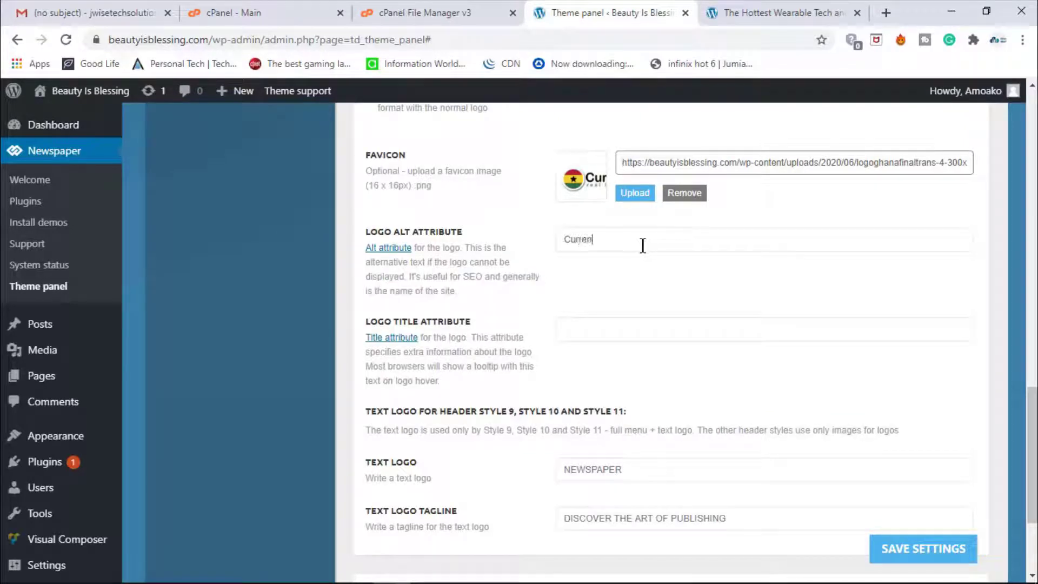
{"action": "type", "text": "i"}
{"action": "left_click", "coordinate": [598, 331]}
{"action": "left_click", "coordinate": [604, 329]}
{"action": "key", "text": "BackSpace"}
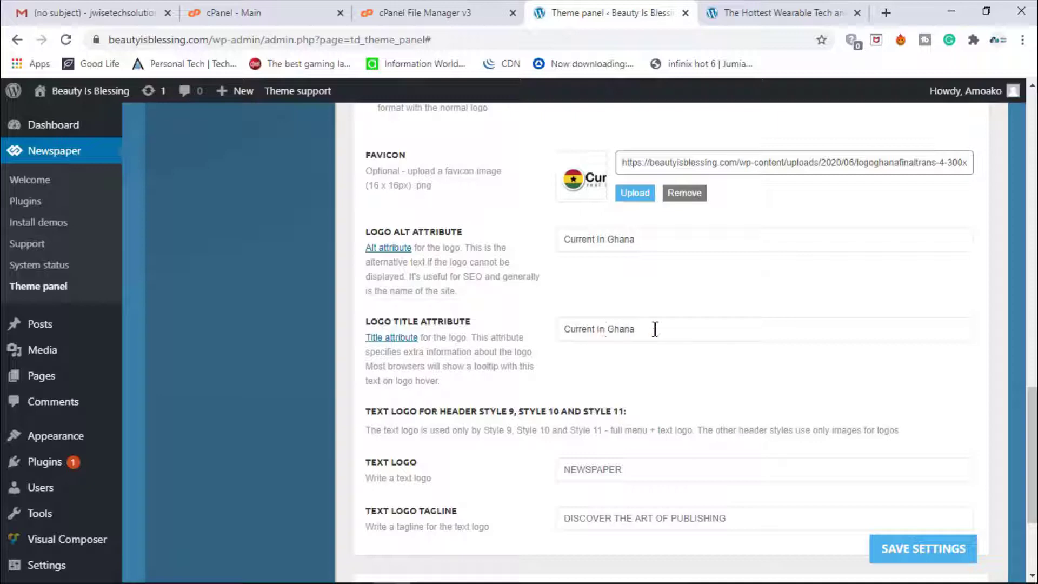
Paste the logo address into Logo Mobile and Retina Logo Mobile, then save the theme settings
{"action": "scroll", "coordinate": [740, 464], "scroll_direction": "down", "scroll_amount": 3}
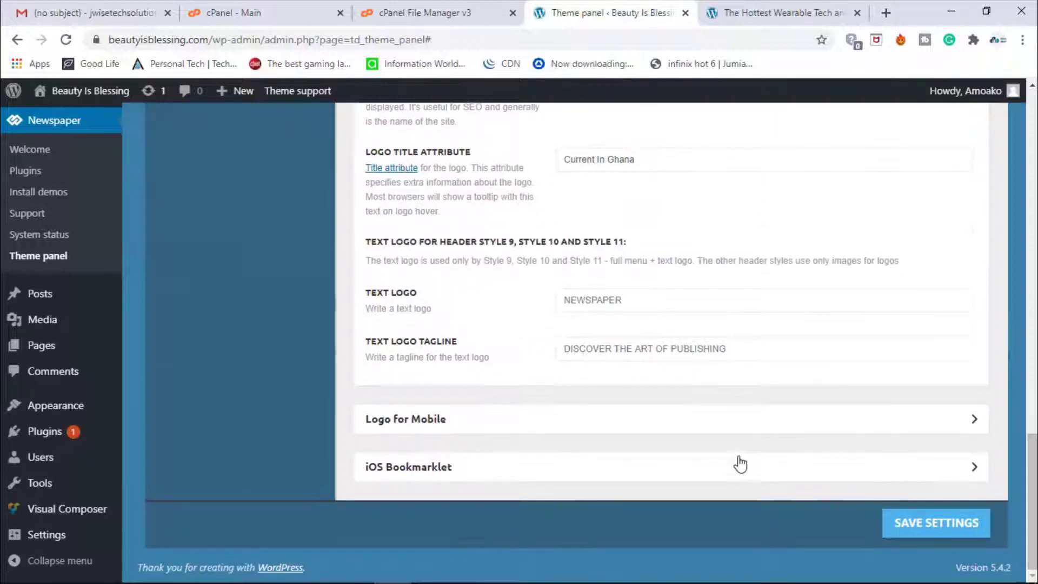
{"action": "left_click", "coordinate": [701, 419]}
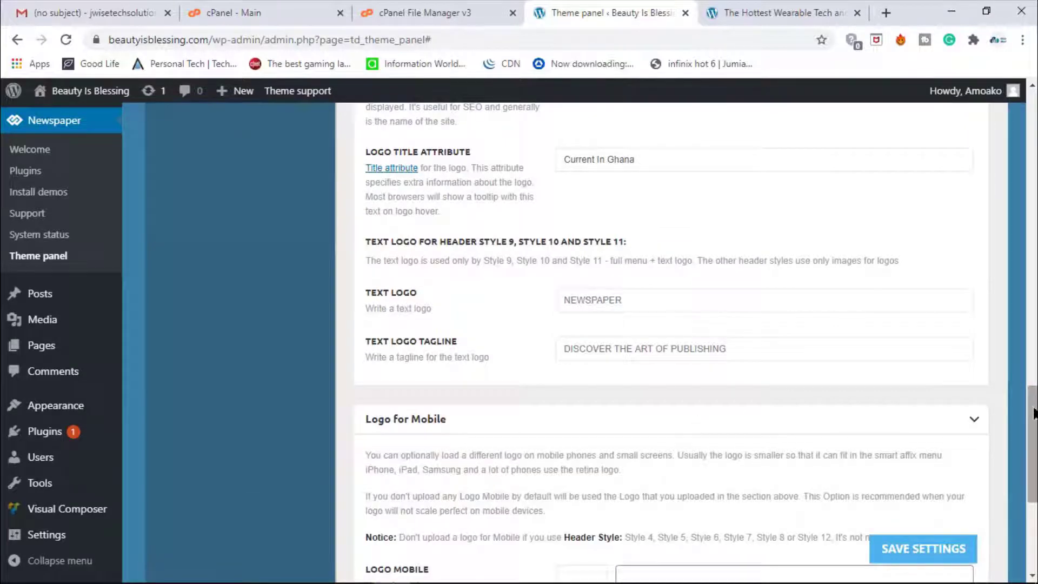
{"action": "scroll", "coordinate": [700, 423], "scroll_direction": "down", "scroll_amount": 4}
{"action": "left_click_drag", "start_coordinate": [1036, 483], "coordinate": [1036, 500]}
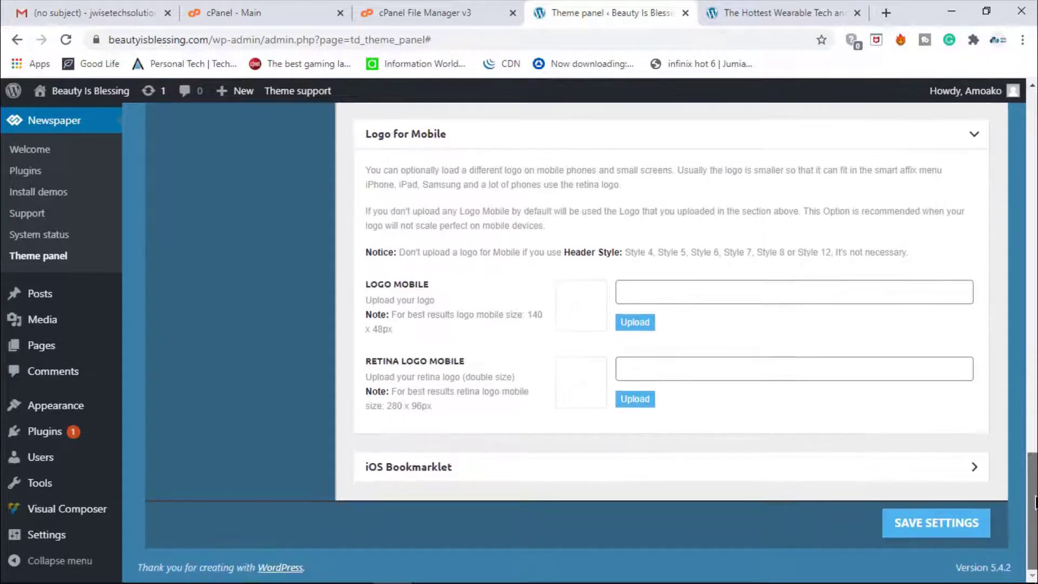
{"action": "left_click", "coordinate": [672, 293]}
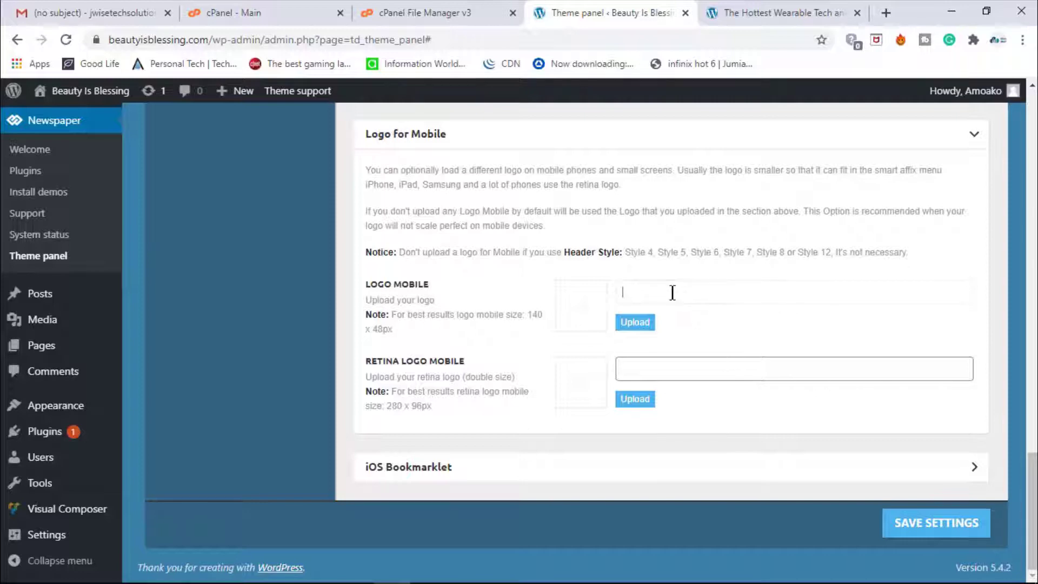
{"action": "type", "text": "https://beautyisblessing.com/wp-content/uploads/2020/06/logoghanafinaltrans-4-300x111.png"}
{"action": "left_click", "coordinate": [690, 368]}
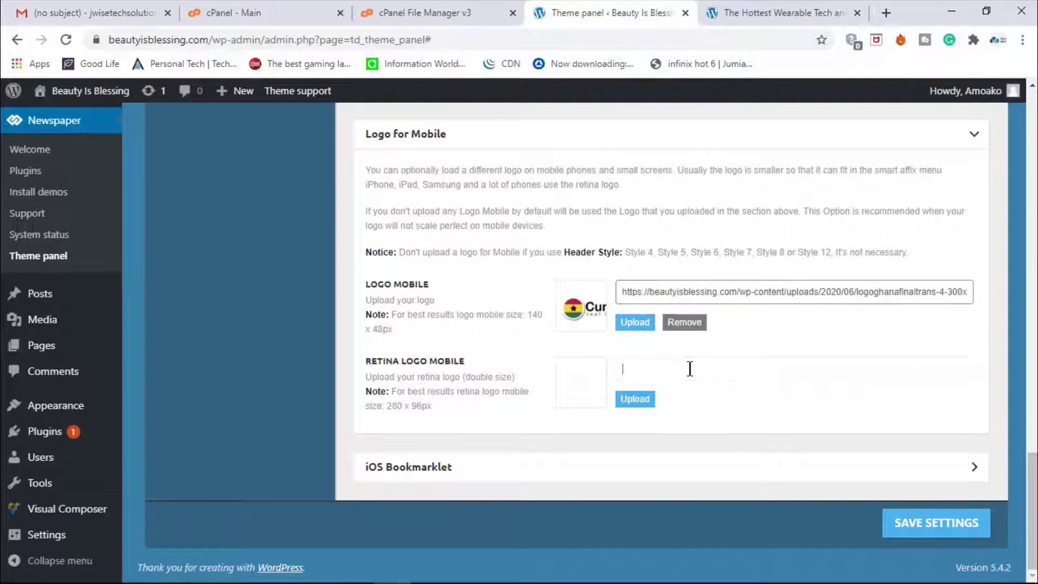
{"action": "type", "text": "https://beautyisblessing.com/wp-content/uploads/2020/06/logoghanafinaltrans-4-300x111.png"}
{"action": "left_click", "coordinate": [709, 410]}
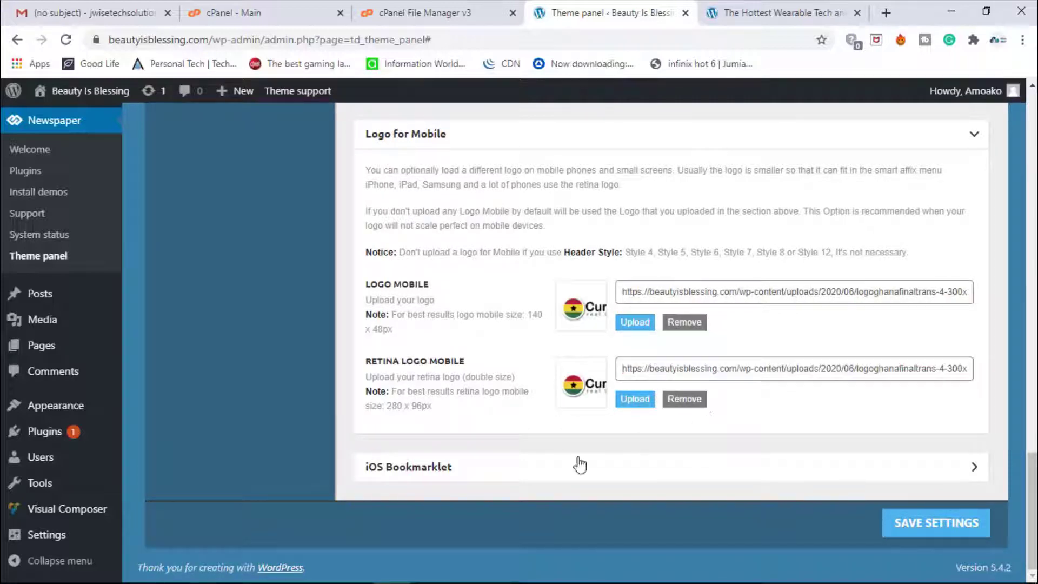
{"action": "left_click", "coordinate": [928, 538]}
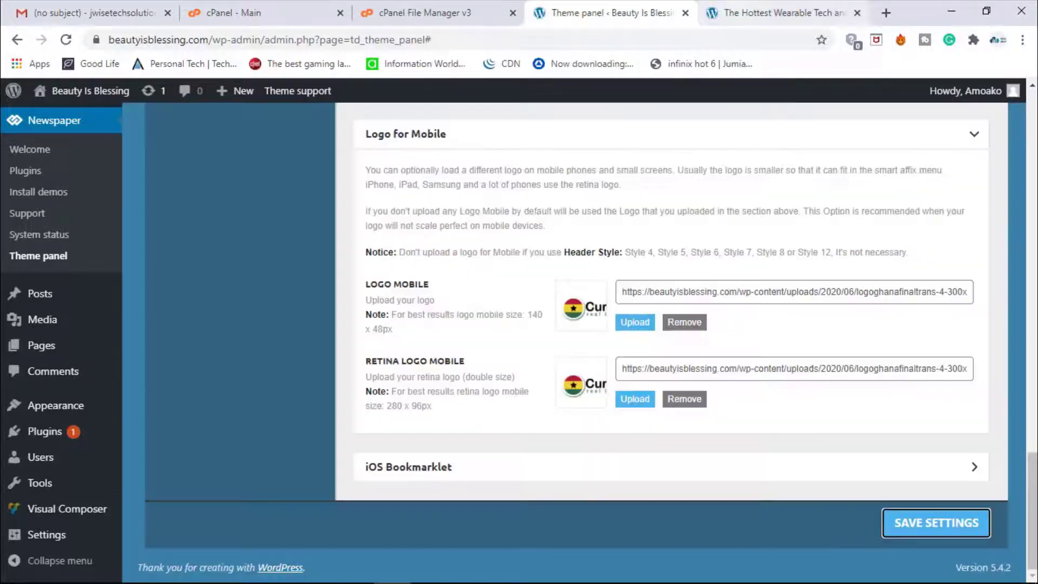
{"action": "left_click", "coordinate": [742, 10]}
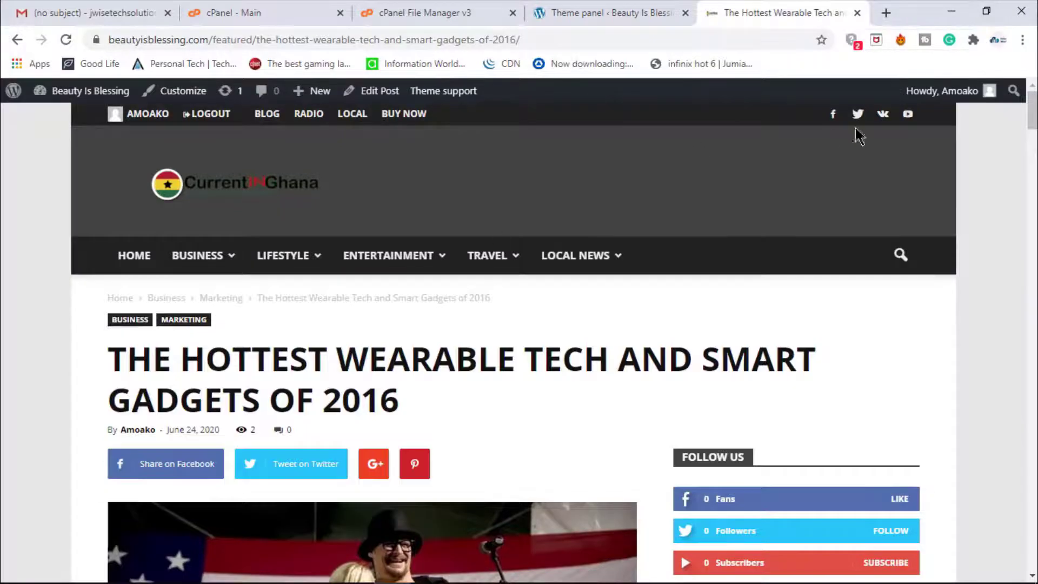
Open the live home page and scroll down to its footer widgets and demo categories list
{"action": "scroll", "coordinate": [519, 335], "scroll_direction": "down", "scroll_amount": 6}
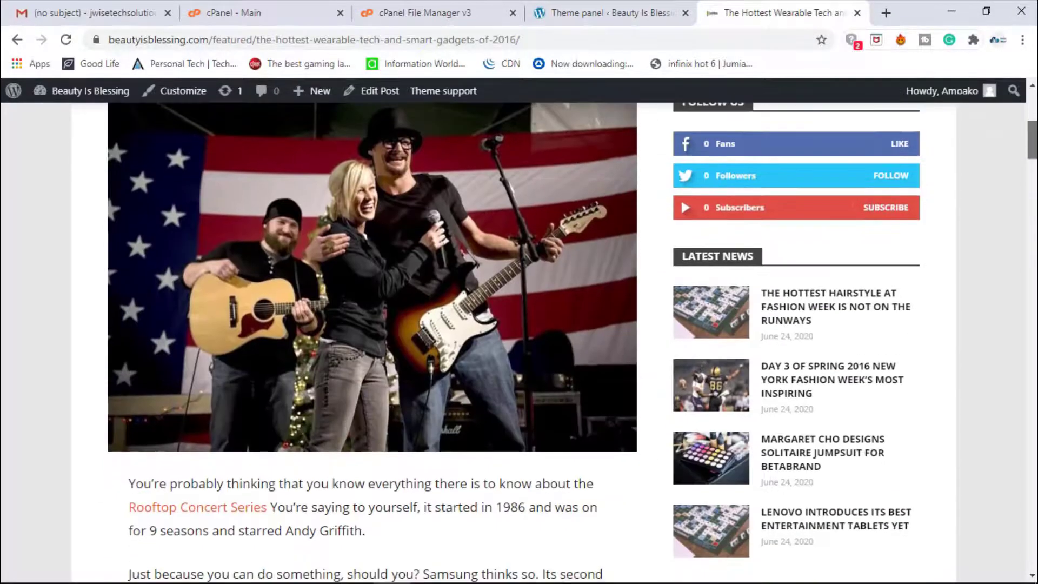
{"action": "scroll", "coordinate": [1022, 195], "scroll_direction": "down", "scroll_amount": 15}
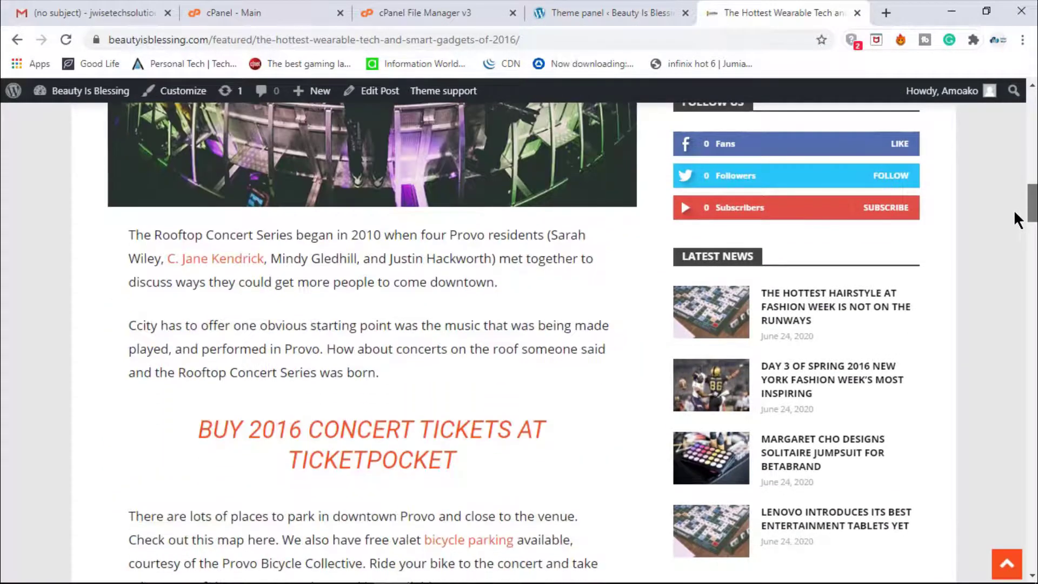
{"action": "scroll", "coordinate": [1004, 246], "scroll_direction": "down", "scroll_amount": 10}
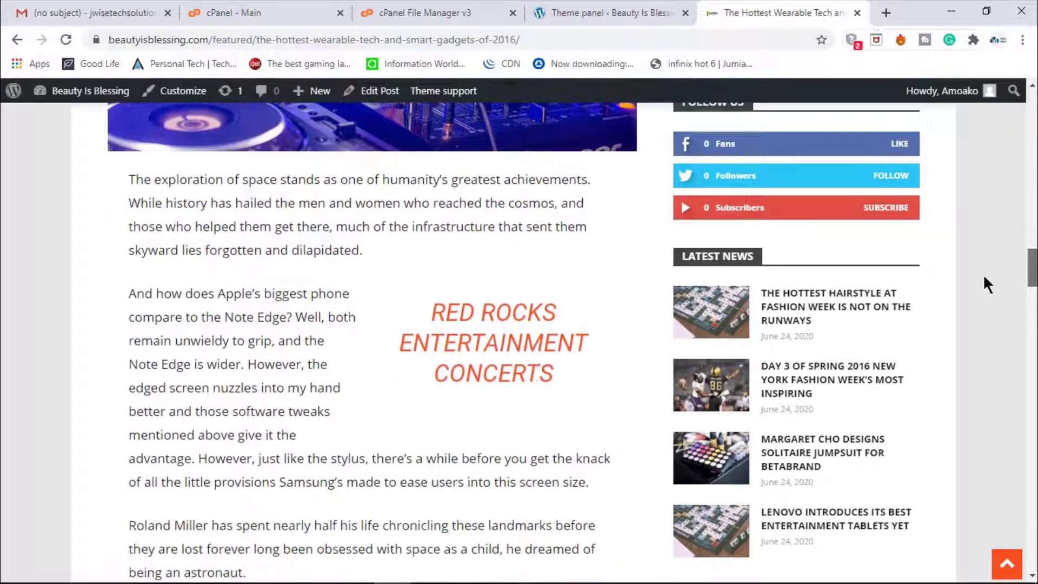
{"action": "scroll", "coordinate": [984, 274], "scroll_direction": "down", "scroll_amount": 12}
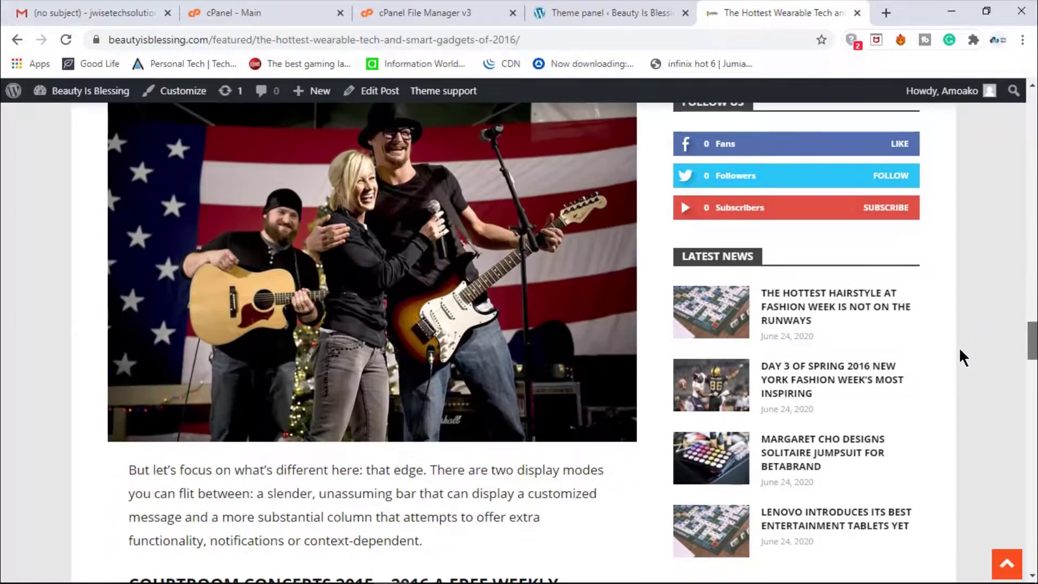
{"action": "left_click_drag", "start_coordinate": [1030, 327], "coordinate": [1032, 103]}
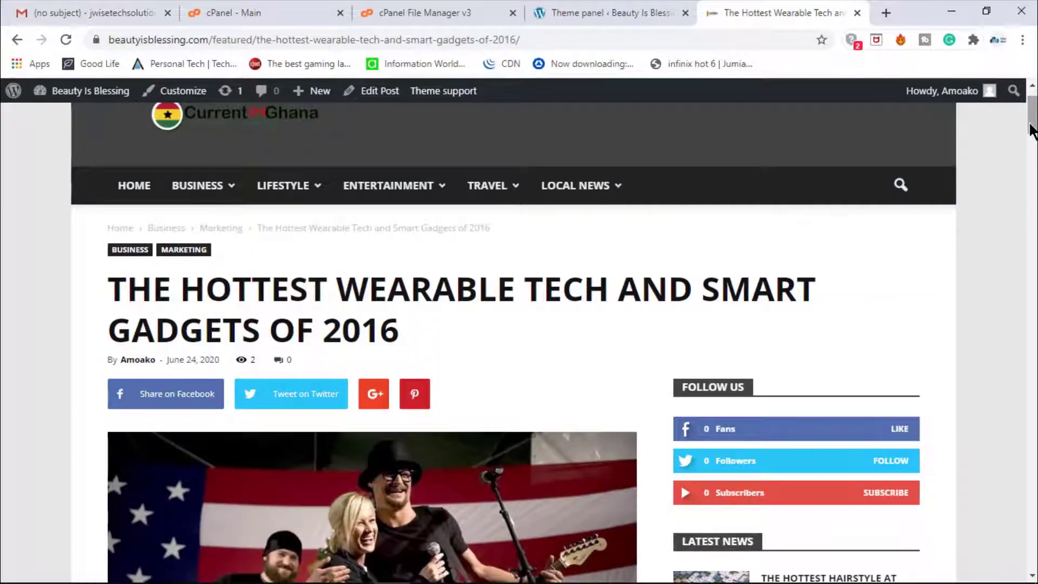
{"action": "left_click", "coordinate": [214, 122]}
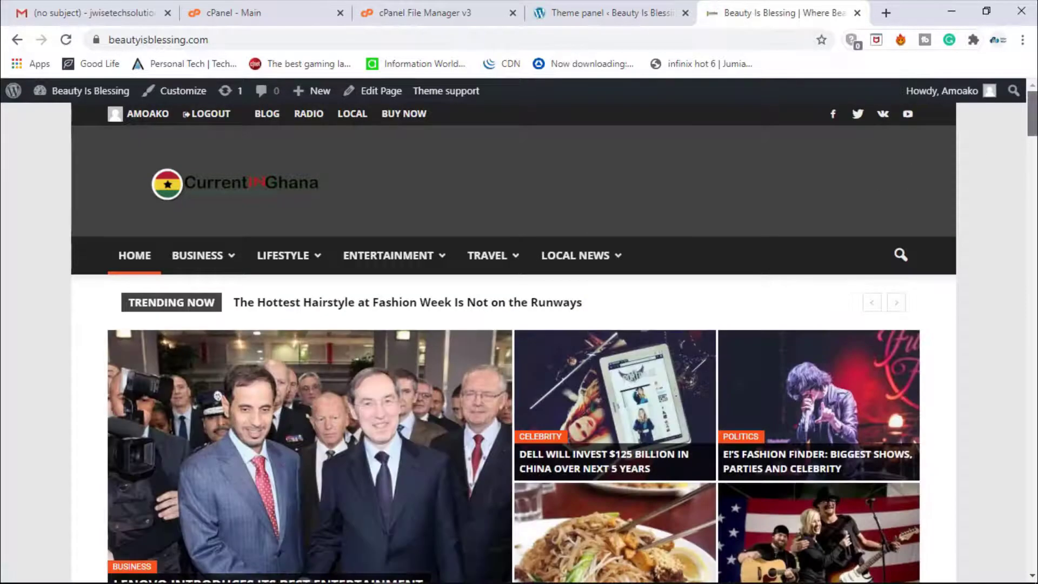
{"action": "scroll", "coordinate": [514, 340], "scroll_direction": "down", "scroll_amount": 15}
{"action": "left_click_drag", "start_coordinate": [1031, 213], "coordinate": [1031, 349]}
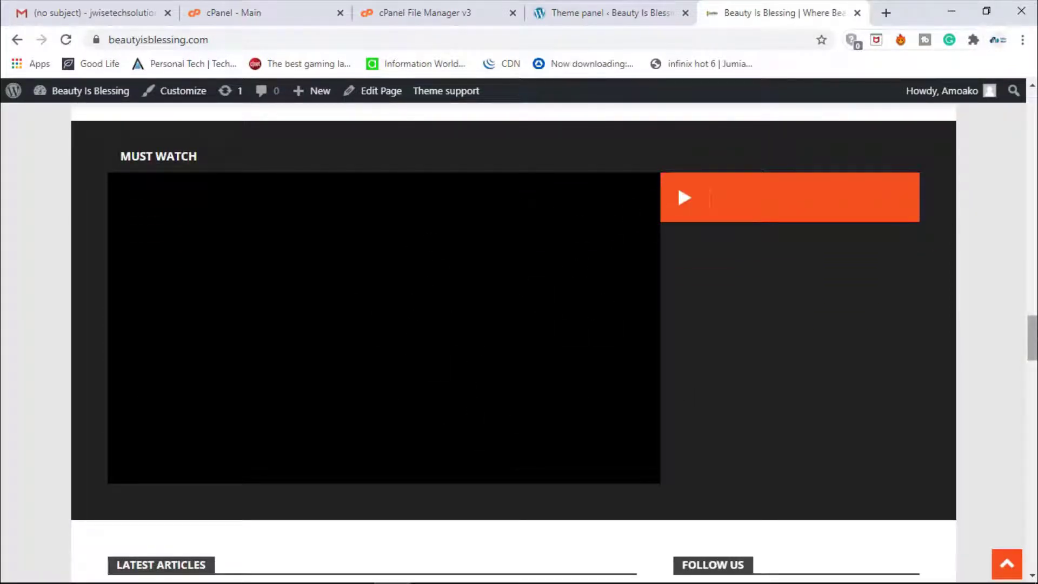
{"action": "left_click_drag", "start_coordinate": [1032, 339], "coordinate": [985, 574]}
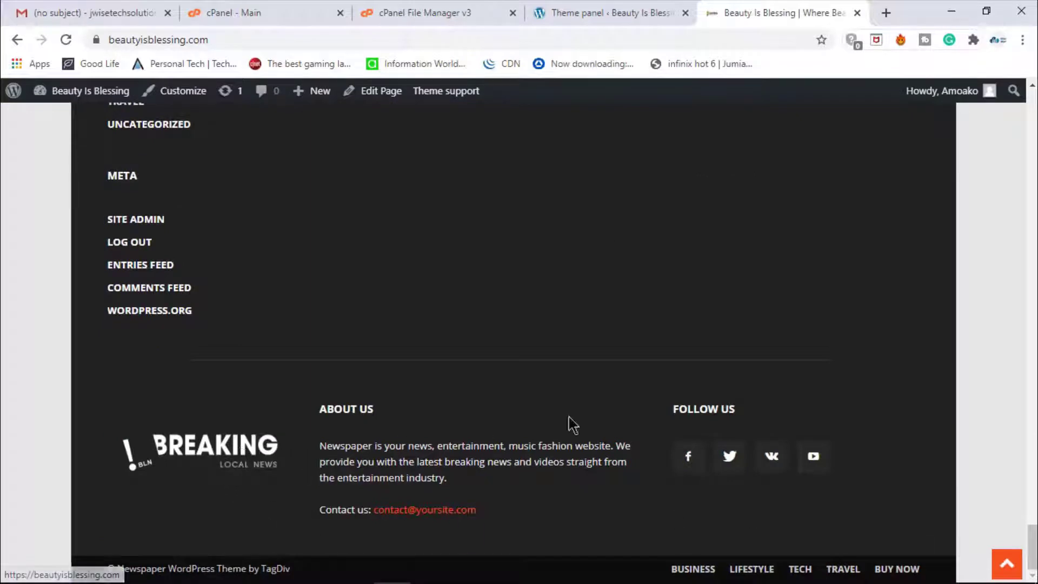
{"action": "left_click_drag", "start_coordinate": [1033, 528], "coordinate": [1027, 496]}
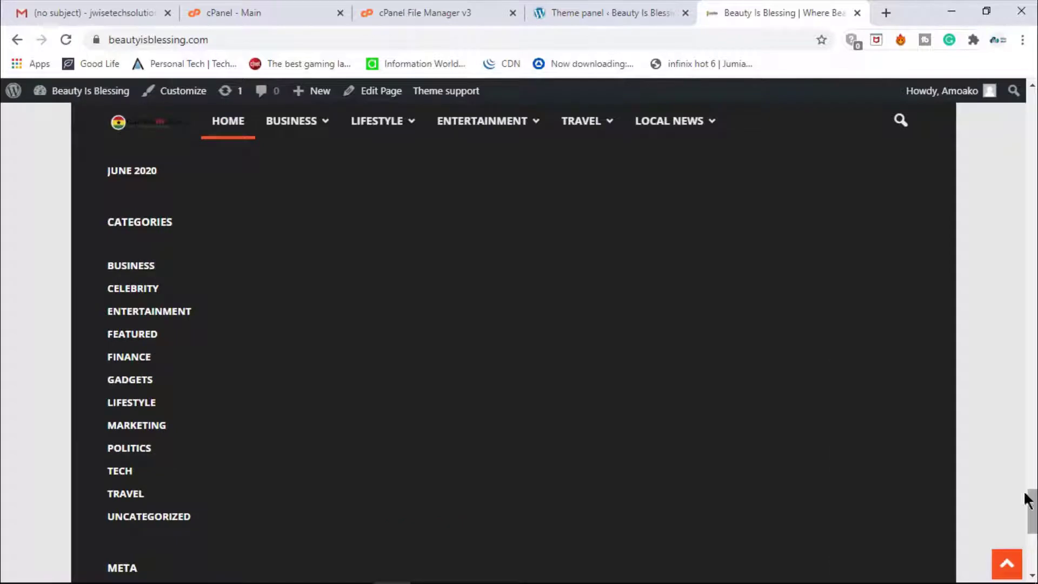
{"action": "left_click", "coordinate": [518, 12]}
Open FOOTER settings, expand Instagram, and leave Show Footer Instagram off with no Instagram ID
{"action": "left_click", "coordinate": [616, 11]}
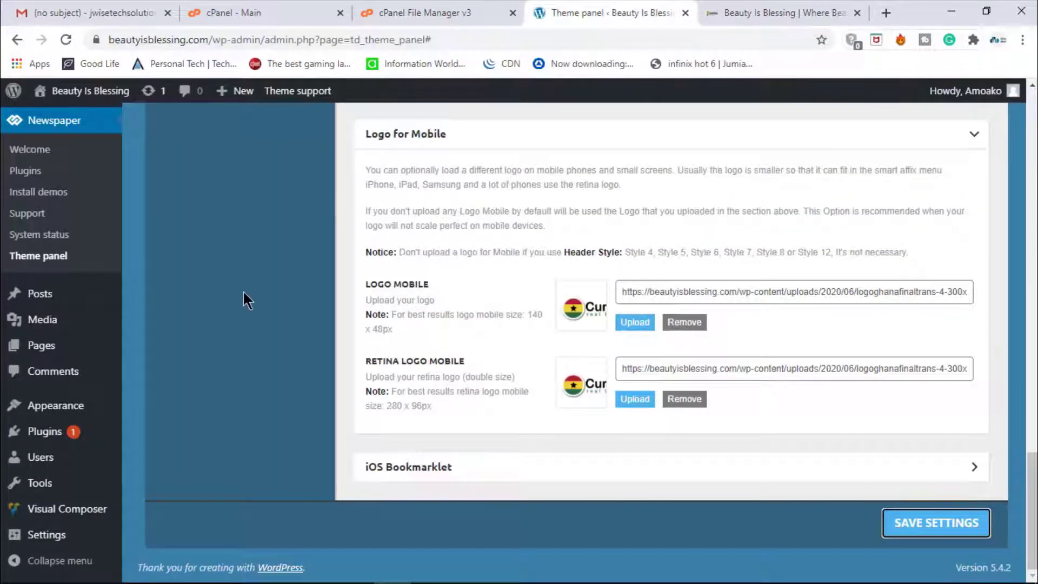
{"action": "left_click_drag", "start_coordinate": [1033, 508], "coordinate": [1033, 94]}
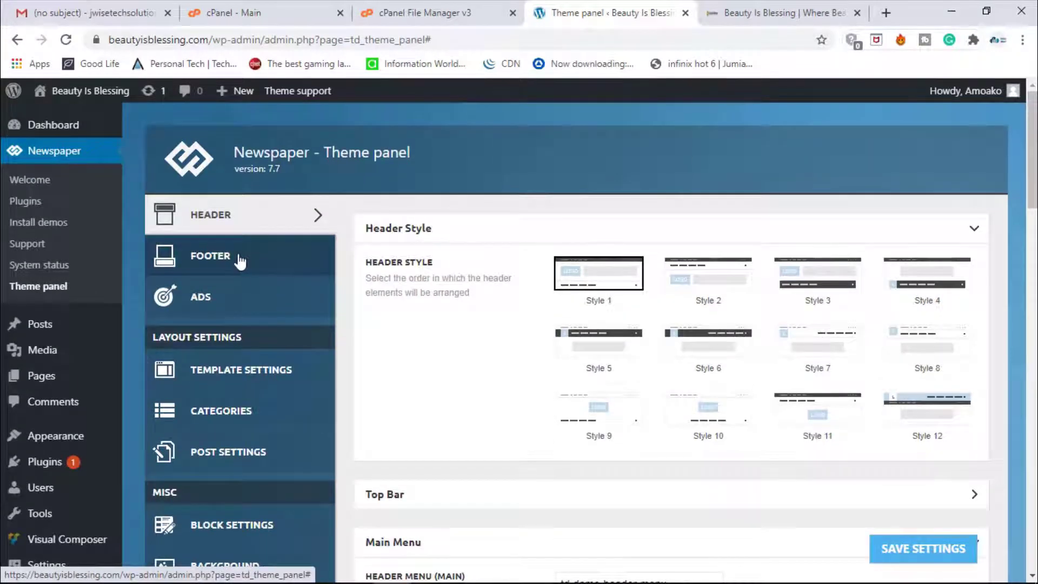
{"action": "left_click", "coordinate": [244, 264]}
{"action": "scroll", "coordinate": [813, 261], "scroll_direction": "down", "scroll_amount": 3}
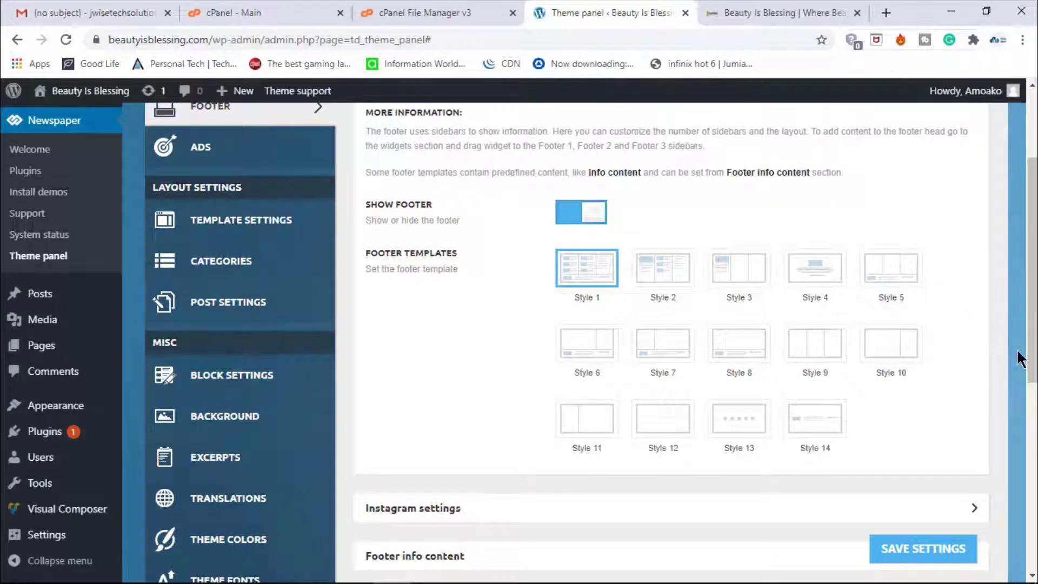
{"action": "left_click_drag", "start_coordinate": [1033, 270], "coordinate": [1033, 363]}
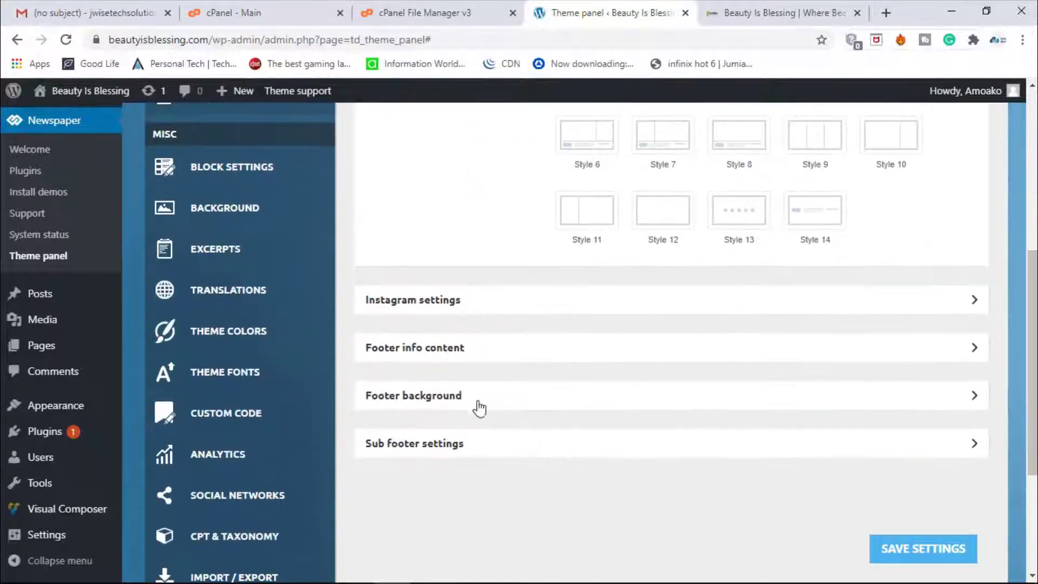
{"action": "left_click", "coordinate": [482, 311]}
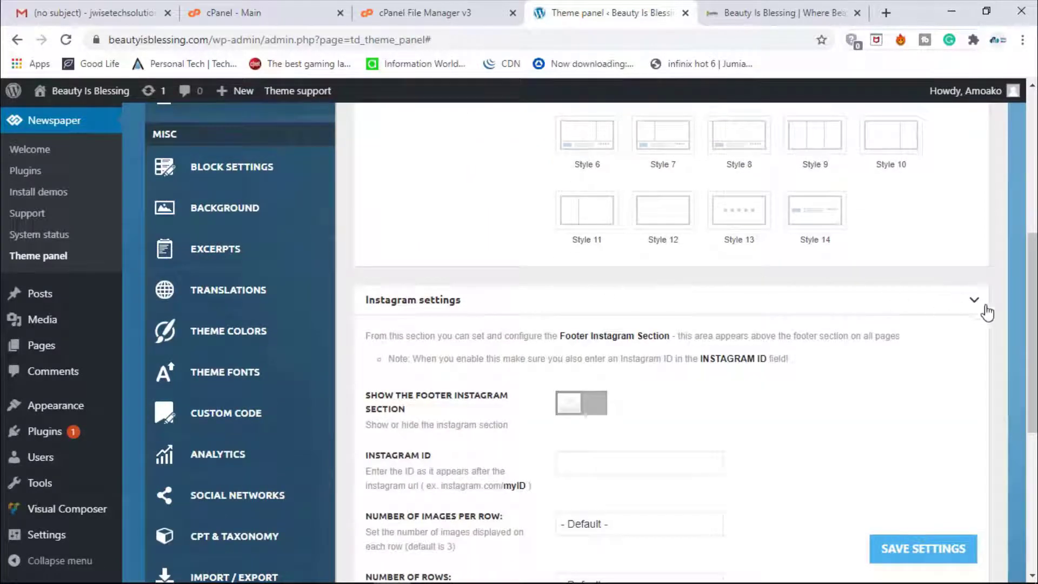
{"action": "left_click_drag", "start_coordinate": [1034, 298], "coordinate": [1034, 371]}
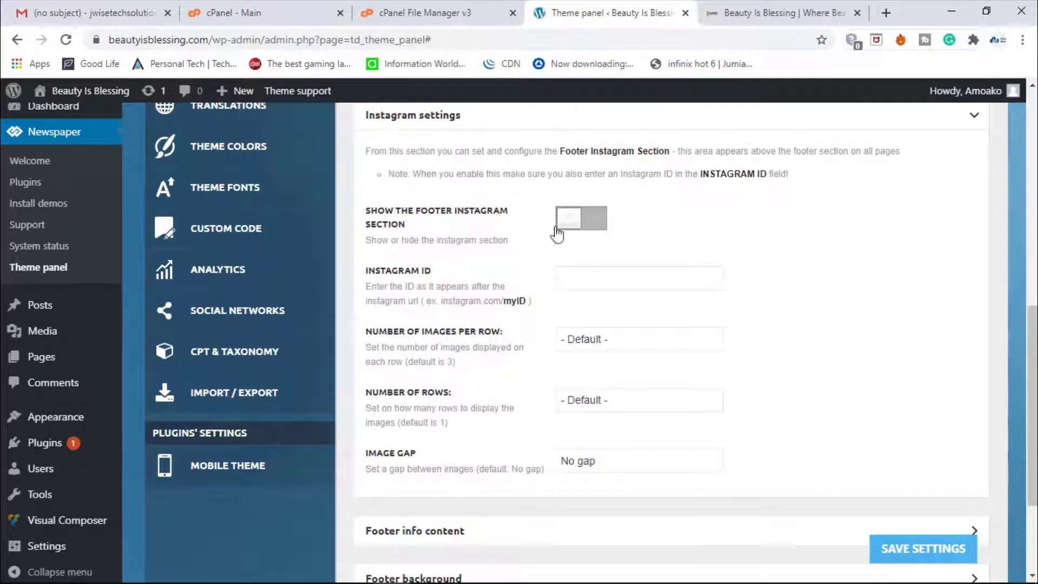
{"action": "left_click", "coordinate": [566, 233]}
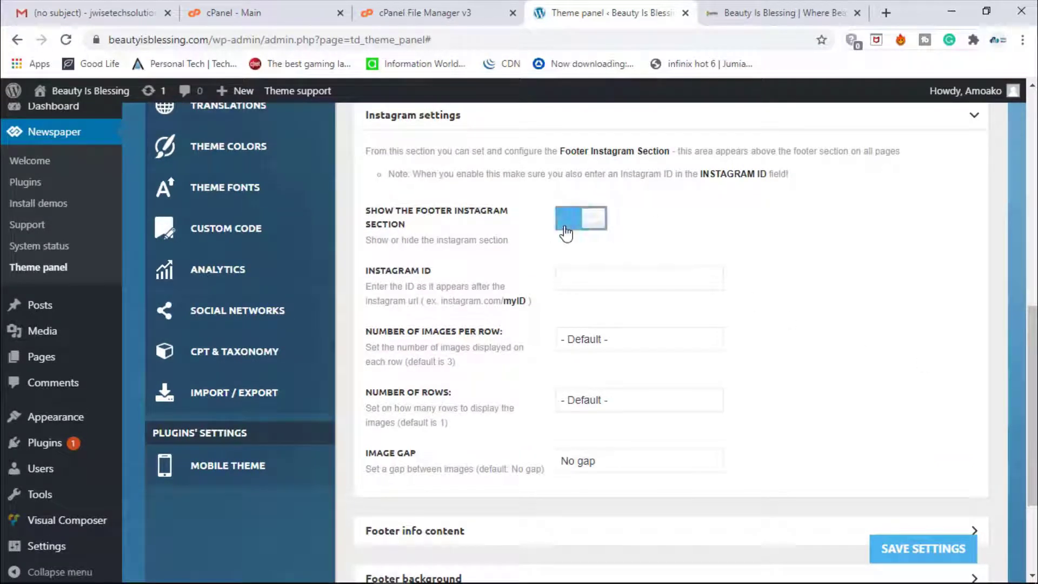
{"action": "left_click", "coordinate": [566, 233]}
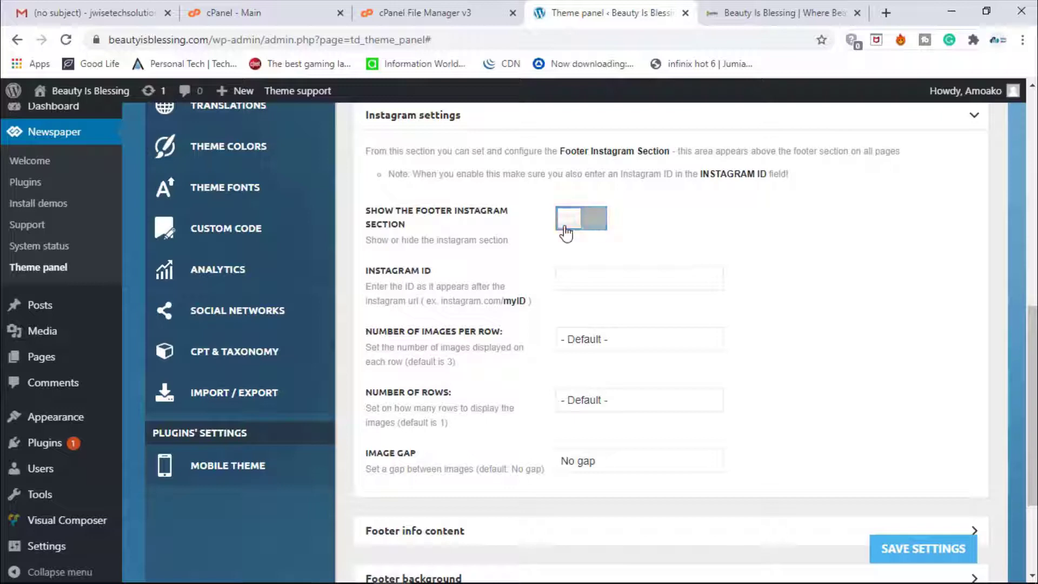
{"action": "left_click", "coordinate": [597, 280]}
{"action": "scroll", "coordinate": [1032, 405], "scroll_direction": "down", "scroll_amount": 3}
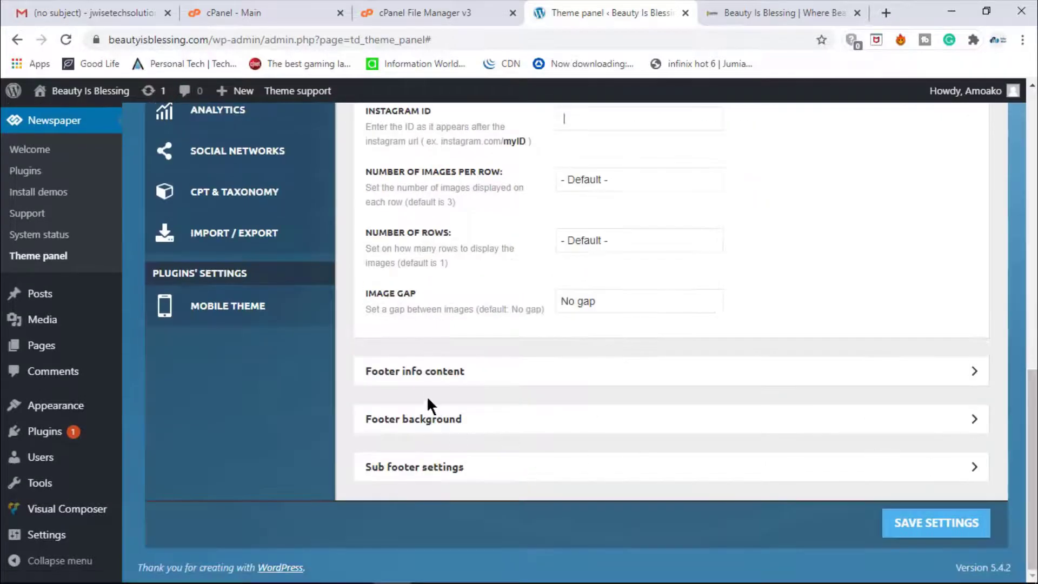
Paste the CurrentInGhana logo URL as both the Footer Logo and Footer Retina Logo
{"action": "left_click", "coordinate": [433, 378]}
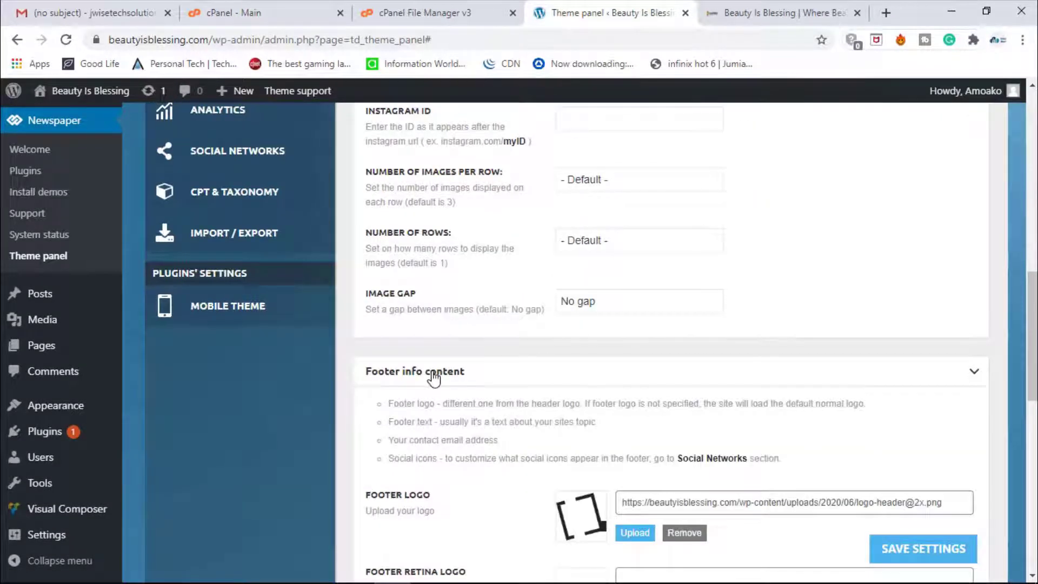
{"action": "scroll", "coordinate": [866, 265], "scroll_direction": "down", "scroll_amount": 5}
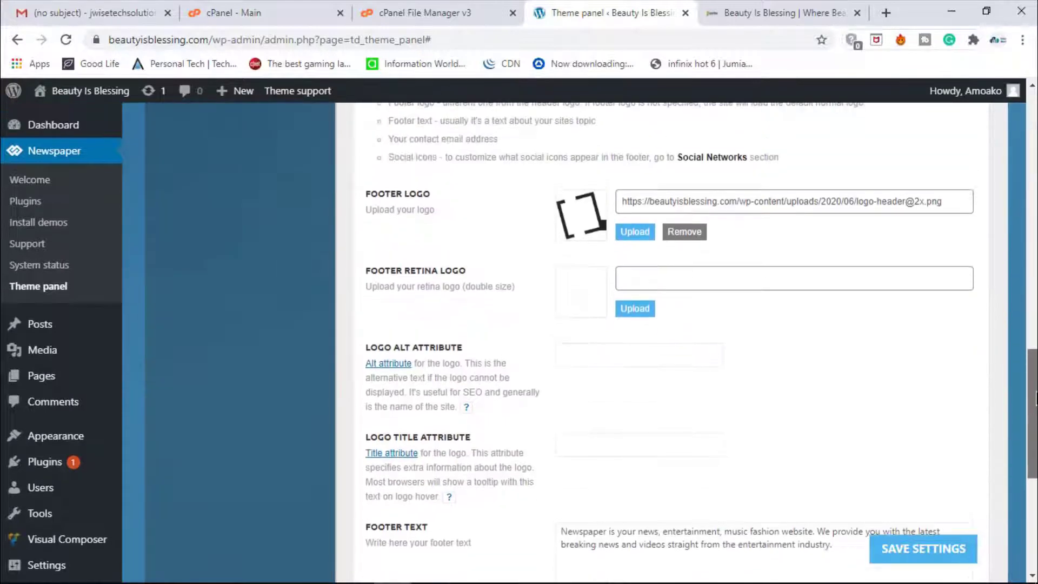
{"action": "key", "text": "ctrl+a"}
{"action": "type", "text": "https://beautyisblessing.com/wp-content/uploads/2020/06/logoghanafinaltrans-4-300x111.png"}
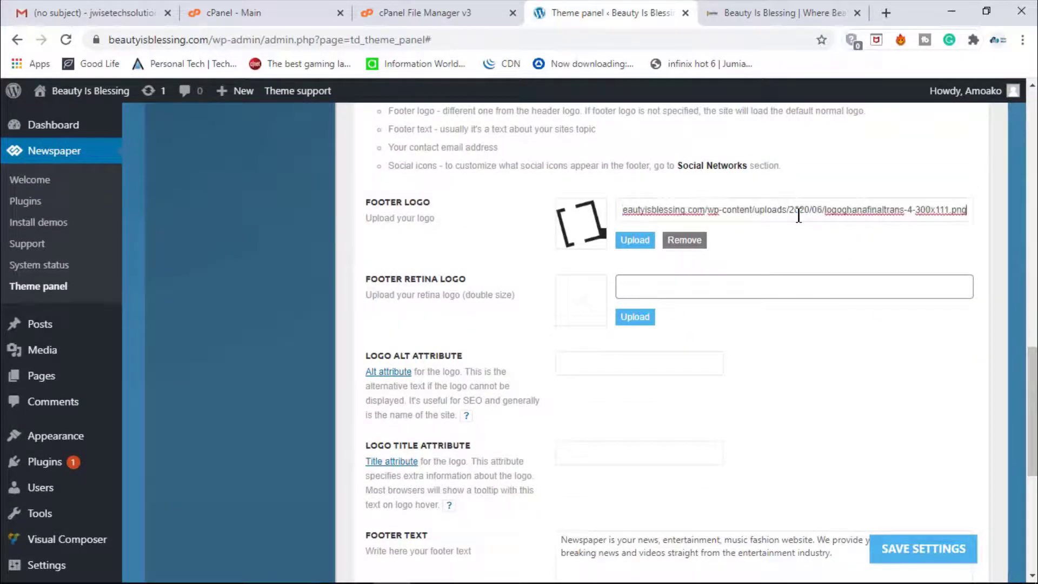
{"action": "left_click", "coordinate": [735, 290]}
{"action": "type", "text": "https://beautyisblessing.com/wp-content/uploads/2020/06/logoghanafinaltrans-4-300x117.png"}
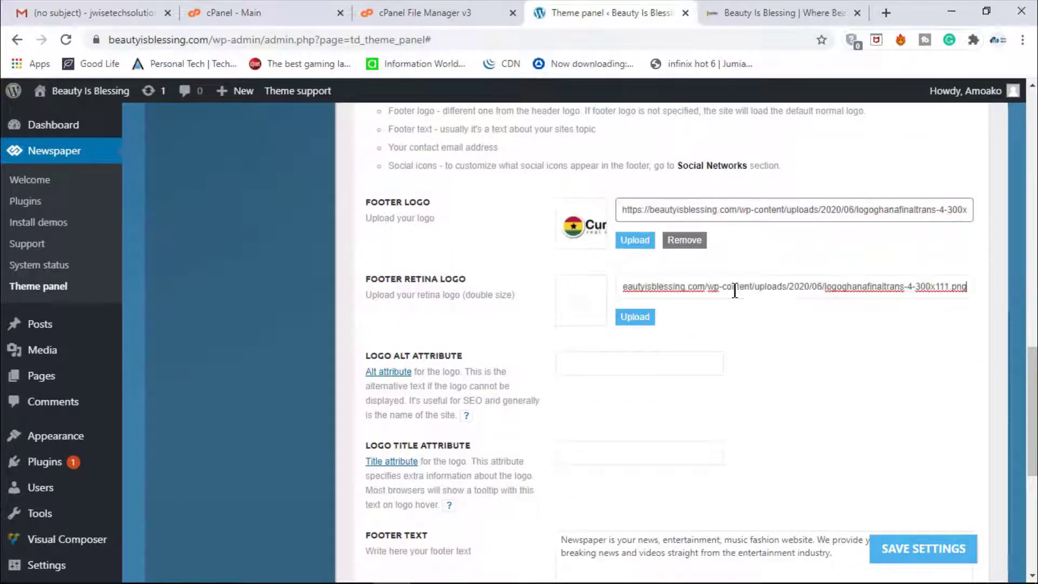
Set the footer logo alt text to 'Current In Ghana' and the title to 'Real time updates'
{"action": "left_click", "coordinate": [619, 365]}
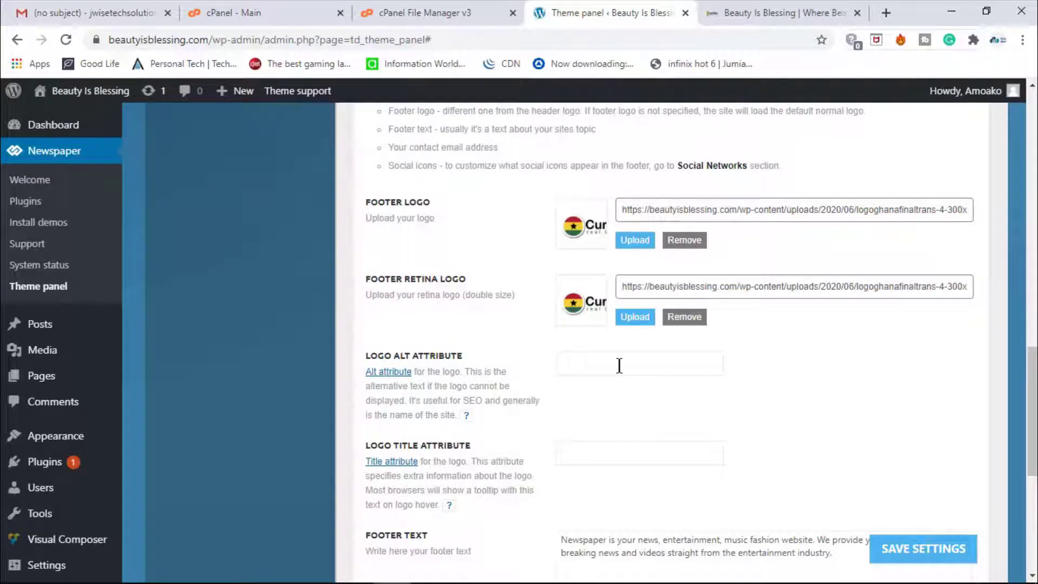
{"action": "type", "text": "Currenti In Ghana"}
{"action": "left_click", "coordinate": [599, 456]}
{"action": "type", "text": "Real timeuodates"}
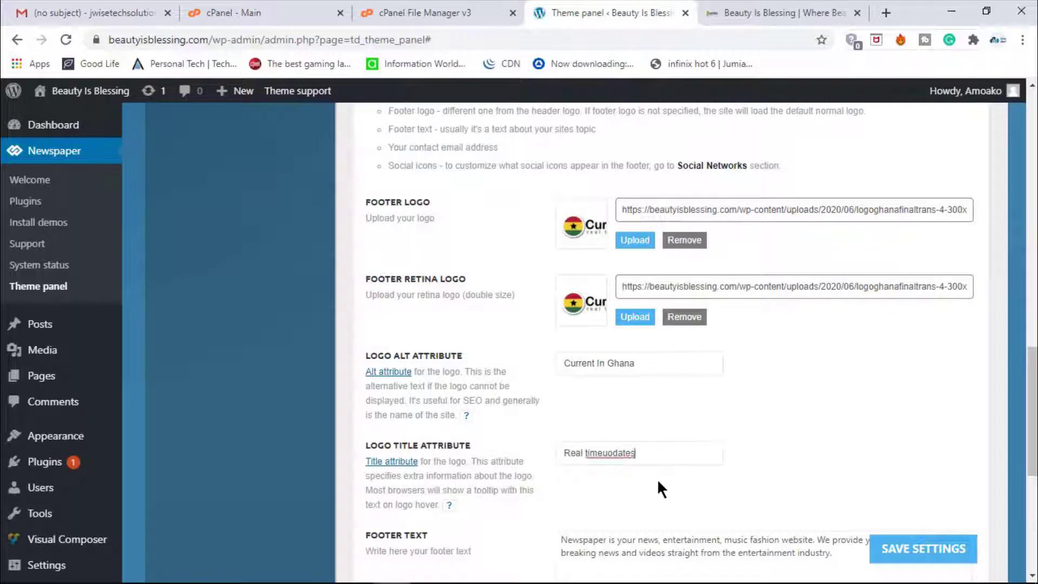
{"action": "key", "text": "BackSpace"}
{"action": "key", "text": "BackSpace"}
{"action": "key", "text": "BackSpace"}
{"action": "key", "text": "BackSpace"}
{"action": "key", "text": "BackSpace"}
{"action": "key", "text": "BackSpace"}
{"action": "key", "text": "BackSpace"}
{"action": "type", "text": "updates"}
Replace the demo footer text with 'Current in Ghana is a website that offer you the great news and updates.'
{"action": "left_click_drag", "start_coordinate": [1033, 434], "coordinate": [1033, 490]}
{"action": "key", "text": "ctrl+a"}
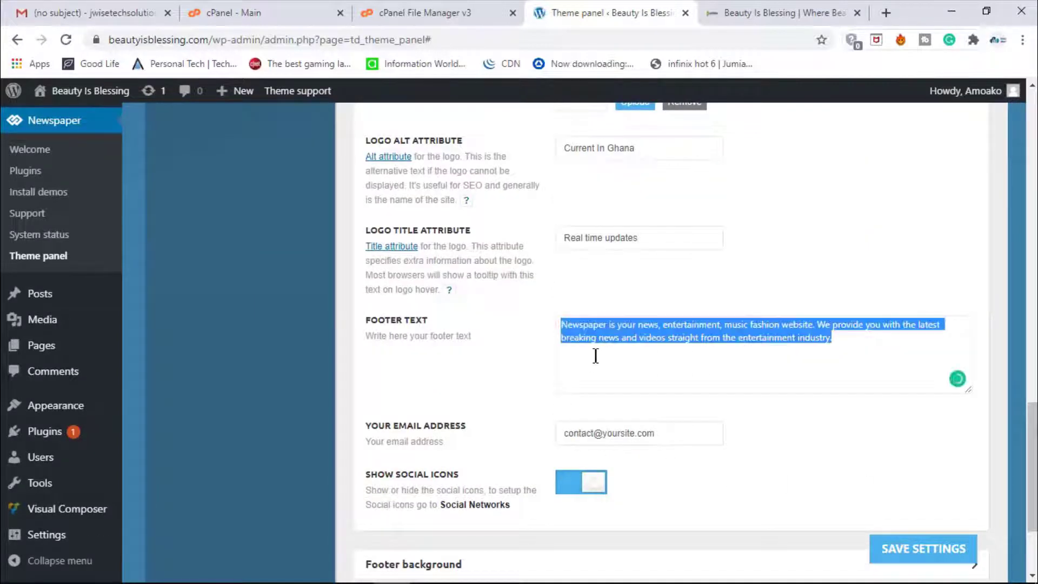
{"action": "key", "text": "BackSpace"}
{"action": "type", "text": "Current"}
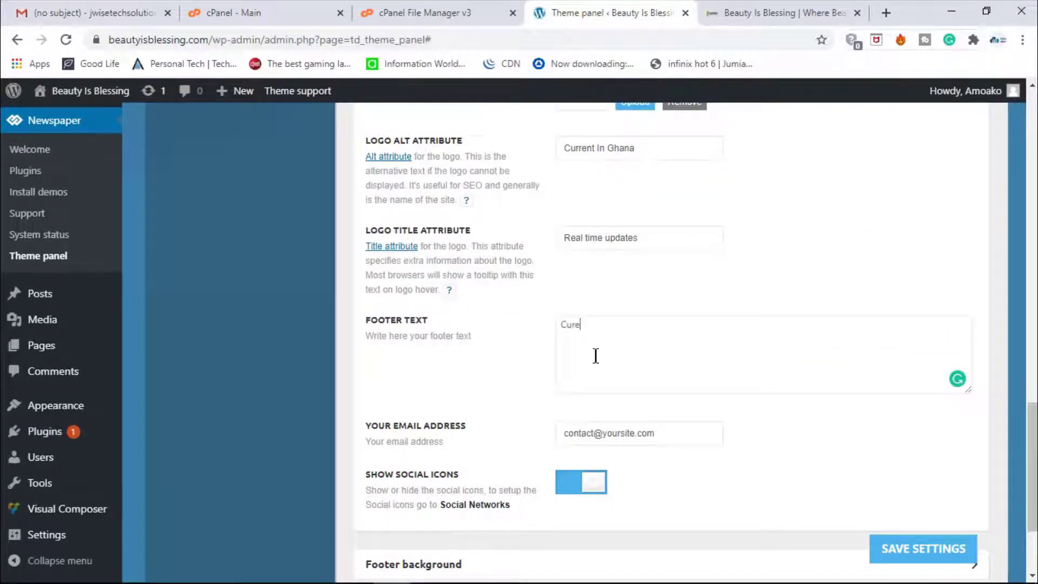
{"action": "key", "text": "BackSpace"}
{"action": "key", "text": "BackSpace"}
{"action": "key", "text": "BackSpace"}
{"action": "key", "text": "BackSpace"}
{"action": "type", "text": "rent in gh"}
{"action": "key", "text": "BackSpace"}
{"action": "key", "text": "BackSpace"}
{"action": "type", "text": "Ghana is a website that"}
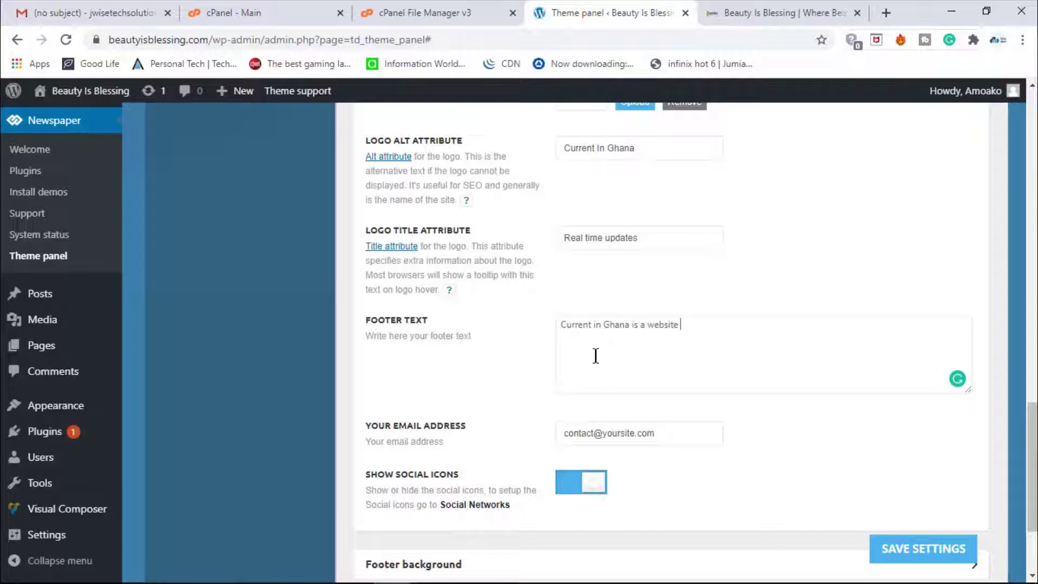
{"action": "type", "text": " p"}
{"action": "type", "text": "offer"}
{"action": "type", "text": " you"}
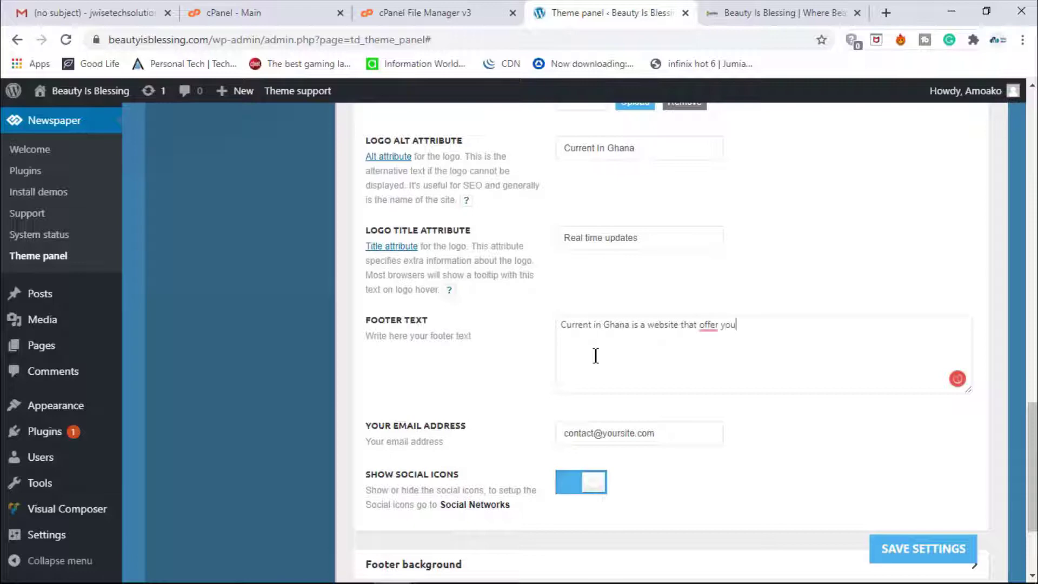
{"action": "type", "text": " hthe gree"}
{"action": "key", "text": "BackSpace"}
{"action": "key", "text": "BackSpace"}
{"action": "type", "text": "t"}
{"action": "key", "text": "BackSpace"}
{"action": "key", "text": "BackSpace"}
{"action": "key", "text": "BackSpace"}
{"action": "key", "text": "BackSpace"}
{"action": "type", "text": "e that offer you the great news and updat"}
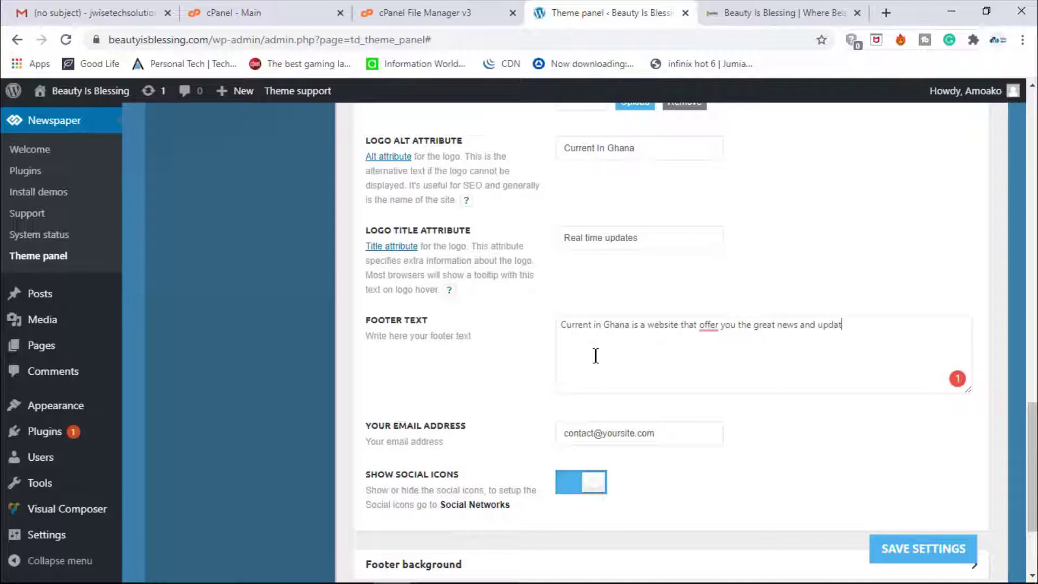
{"action": "type", "text": "es. Current In Ghana is th"}
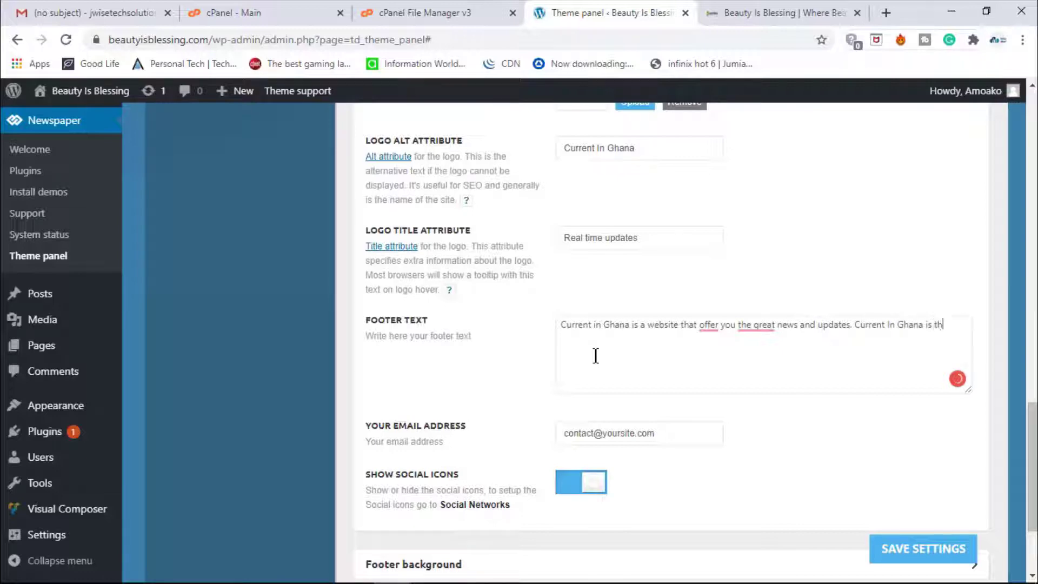
Add sentences saying Current In Ghana brings the latest news and informs followers on trending Ghana news
{"action": "type", "text": "e best place to get"}
{"action": "key", "text": "BackSpace"}
{"action": "key", "text": "BackSpace"}
{"action": "key", "text": "BackSpace"}
{"action": "type", "text": "get the"}
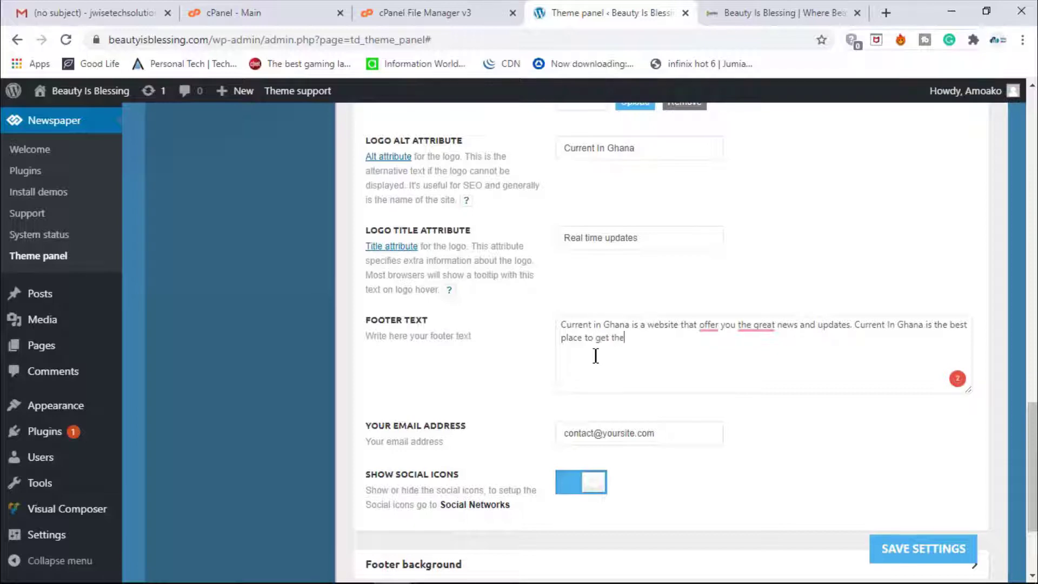
{"action": "type", "text": " latest news "}
{"action": "type", "text": "updats"}
{"action": "key", "text": "BackSpace"}
{"action": "key", "text": "BackSpace"}
{"action": "key", "text": "BackSpace"}
{"action": "key", "text": "BackSpace"}
{"action": "key", "text": "BackSpace"}
{"action": "type", "text": "and updates"}
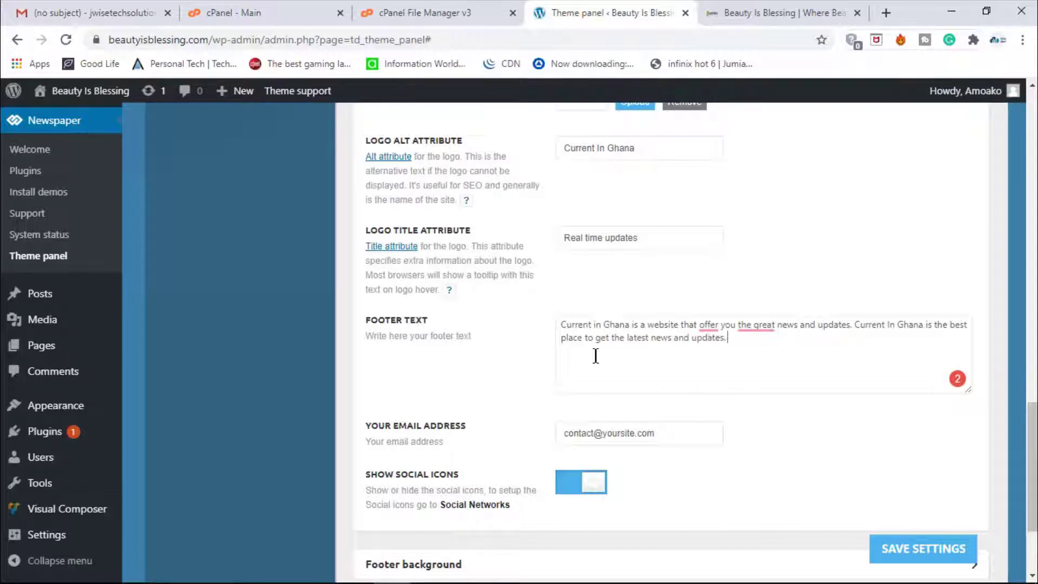
{"action": "type", "text": ". Current"}
{"action": "type", "text": " In "}
{"action": "type", "text": "Ghana"}
{"action": "type", "text": " stri"}
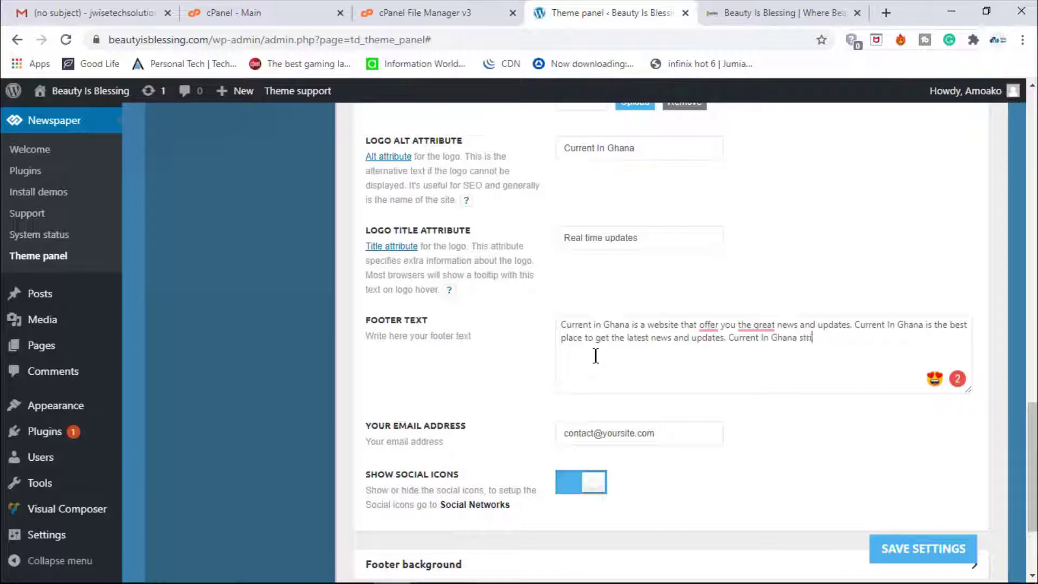
{"action": "type", "text": "ve to get"}
{"action": "key", "text": "BackSpace"}
{"action": "key", "text": "BackSpace"}
{"action": "type", "text": "inform "}
{"action": "type", "text": "it's"}
{"action": "key", "text": "BackSpace"}
{"action": "key", "text": "BackSpace"}
{"action": "type", "text": "s follo"}
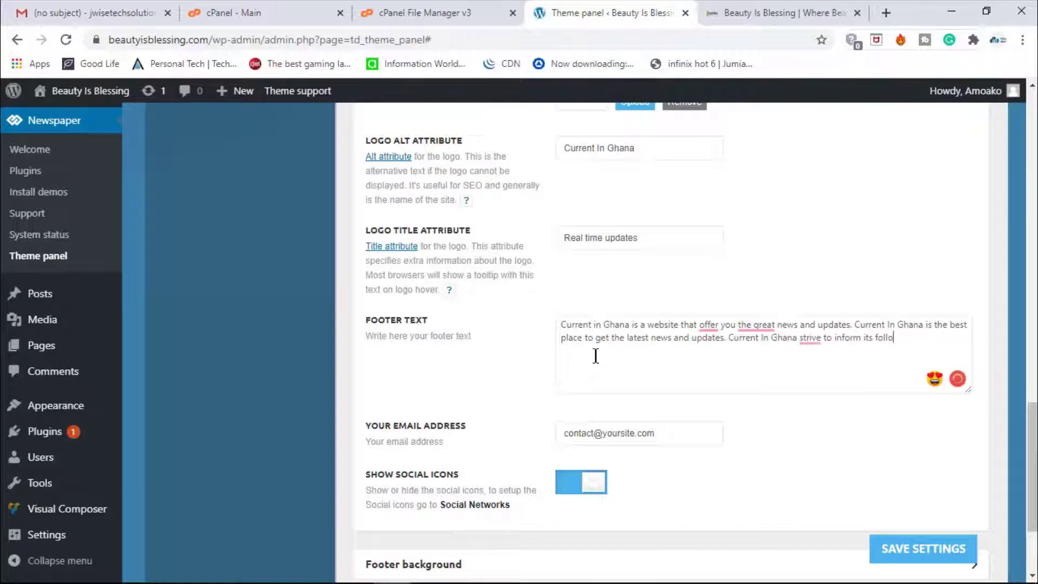
{"action": "type", "text": "erwers on the trending news and"}
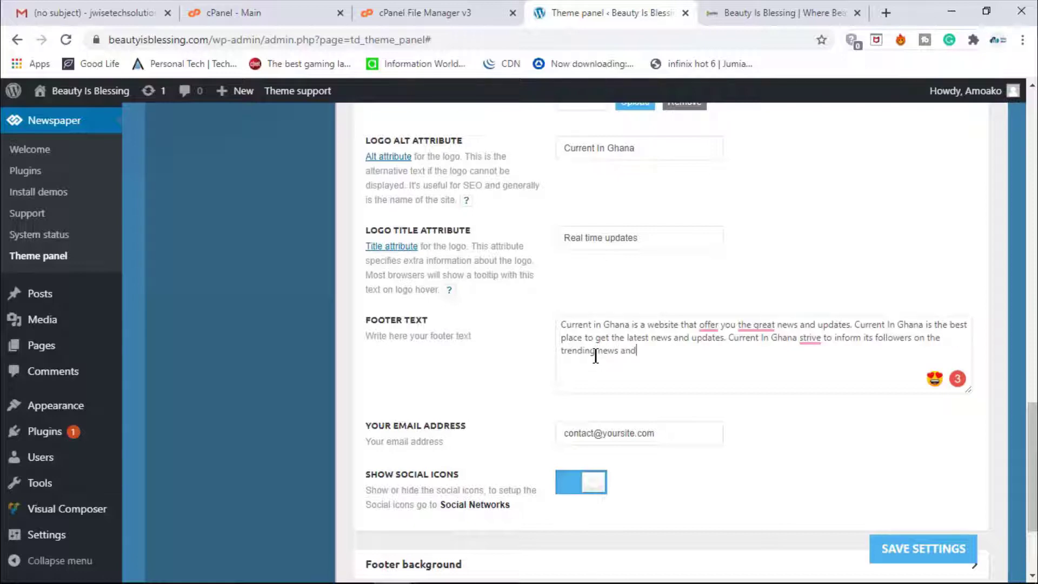
{"action": "type", "text": " updates in Ghan"}
{"action": "key", "text": "BackSpace"}
{"action": "key", "text": "BackSpace"}
{"action": "key", "text": "BackSpace"}
{"action": "type", "text": "ana."}
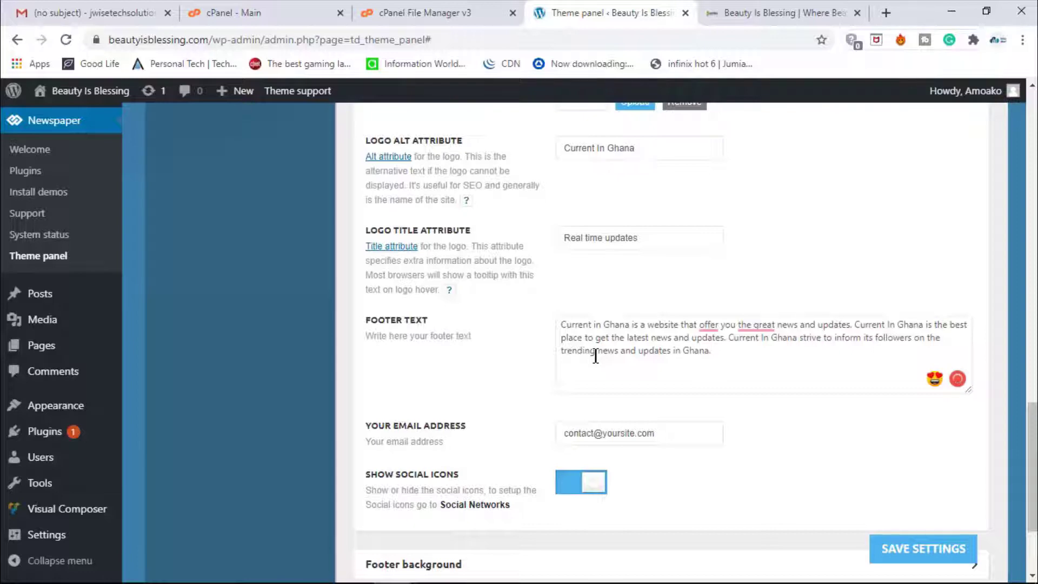
Accept Grammarly's fixes so the footer text reads 'offers you great news'
{"action": "mouse_move", "coordinate": [707, 326]}
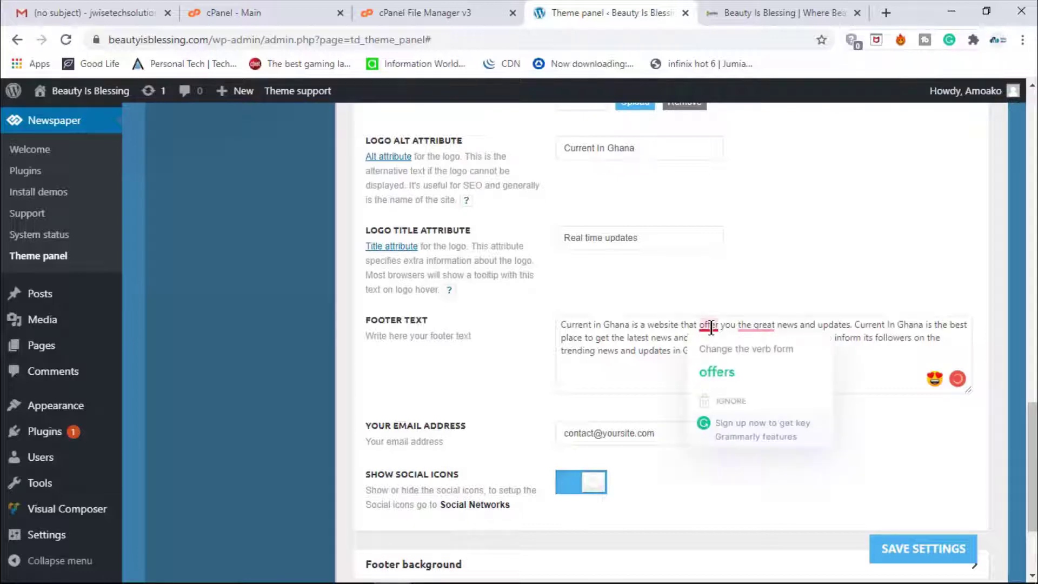
{"action": "left_click", "coordinate": [717, 368]}
{"action": "mouse_move", "coordinate": [758, 327]}
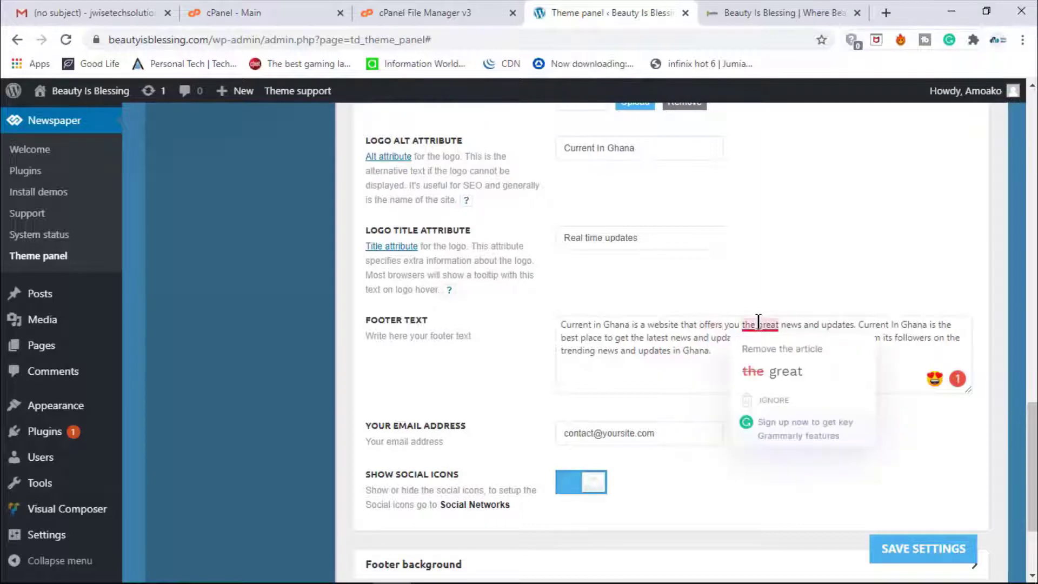
{"action": "left_click", "coordinate": [768, 368]}
Append a footer sentence stating who manages the website, naming the site manager
{"action": "left_click", "coordinate": [722, 360]}
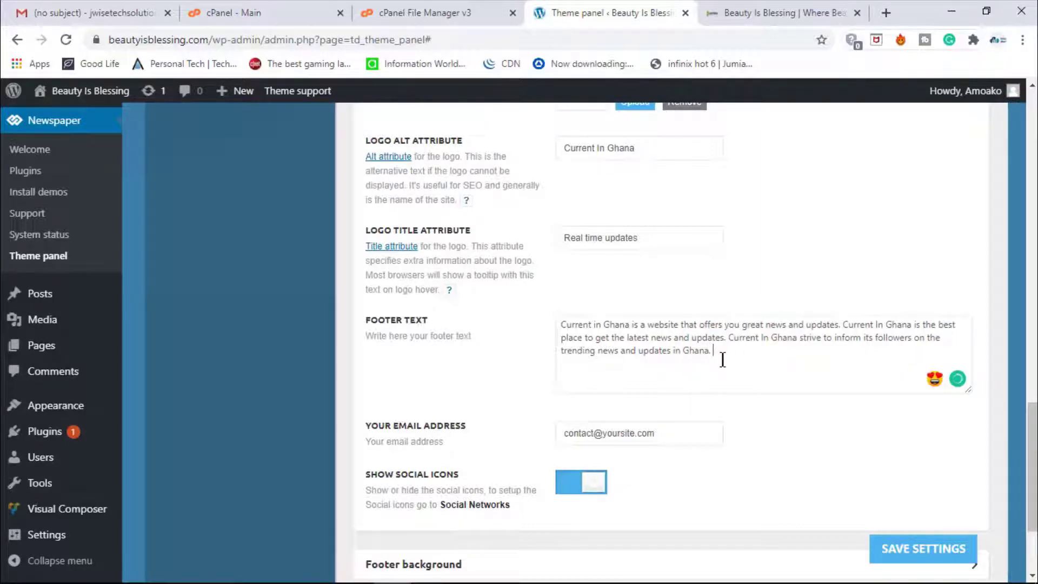
{"action": "type", "text": "Thnis"}
{"action": "key", "text": "BackSpace"}
{"action": "key", "text": "BackSpace"}
{"action": "key", "text": "BackSpace"}
{"action": "type", "text": "is website is anaged m"}
{"action": "key", "text": "BackSpace"}
{"action": "type", "text": "by "}
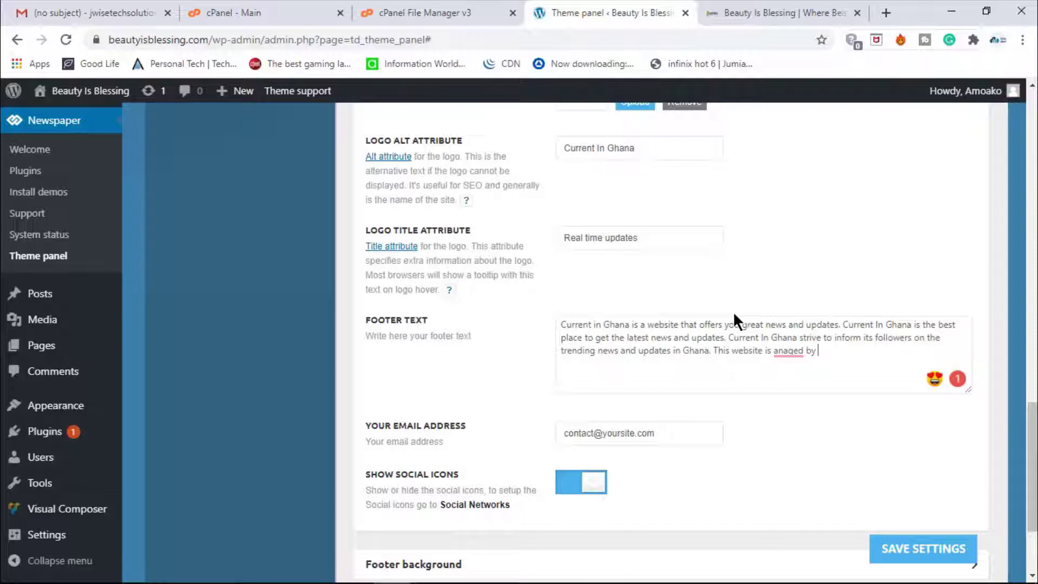
Correct 'anaged' to 'managed' and replace the placeholder footer e-mail with the site's info address
{"action": "left_click", "coordinate": [790, 378]}
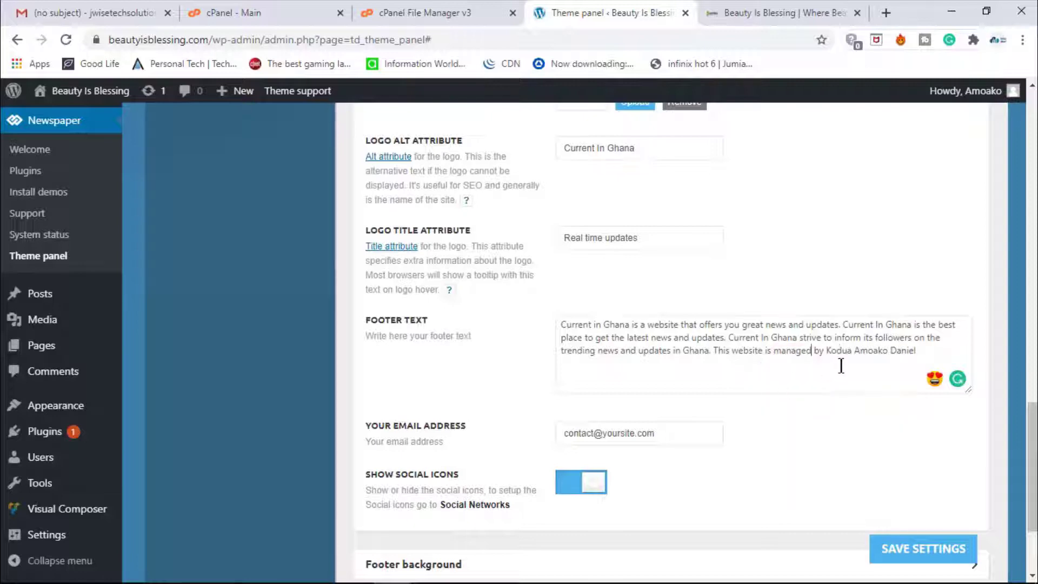
{"action": "left_click", "coordinate": [918, 354]}
{"action": "left_click_drag", "start_coordinate": [670, 433], "coordinate": [421, 462]}
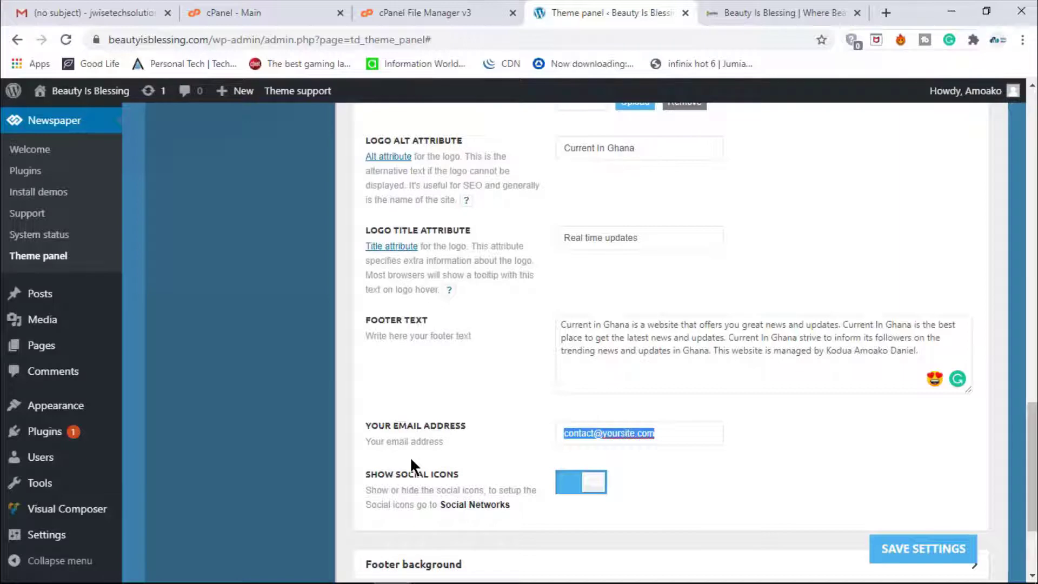
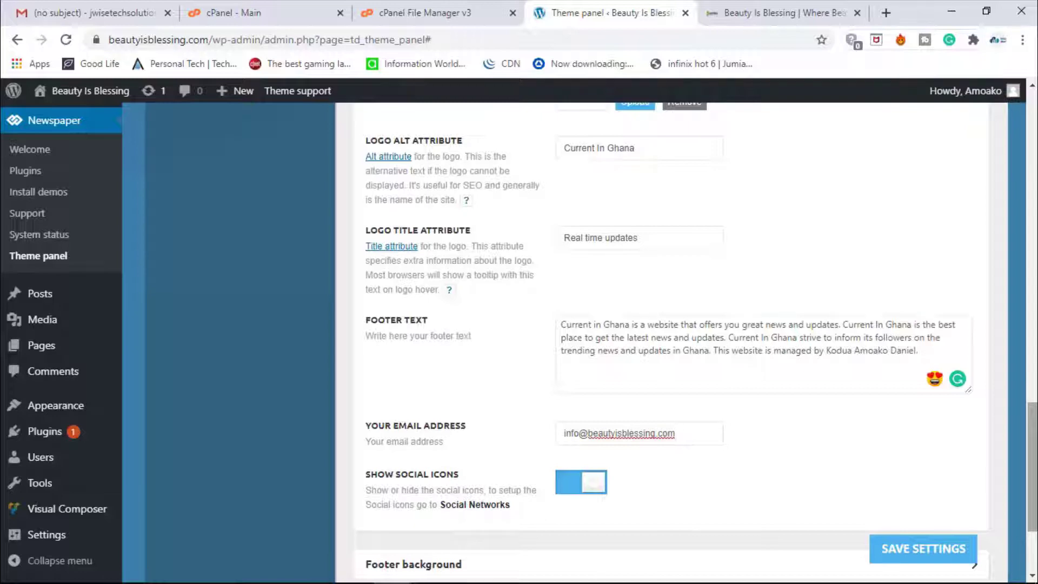
{"action": "scroll", "coordinate": [613, 325], "scroll_direction": "down", "scroll_amount": 3}
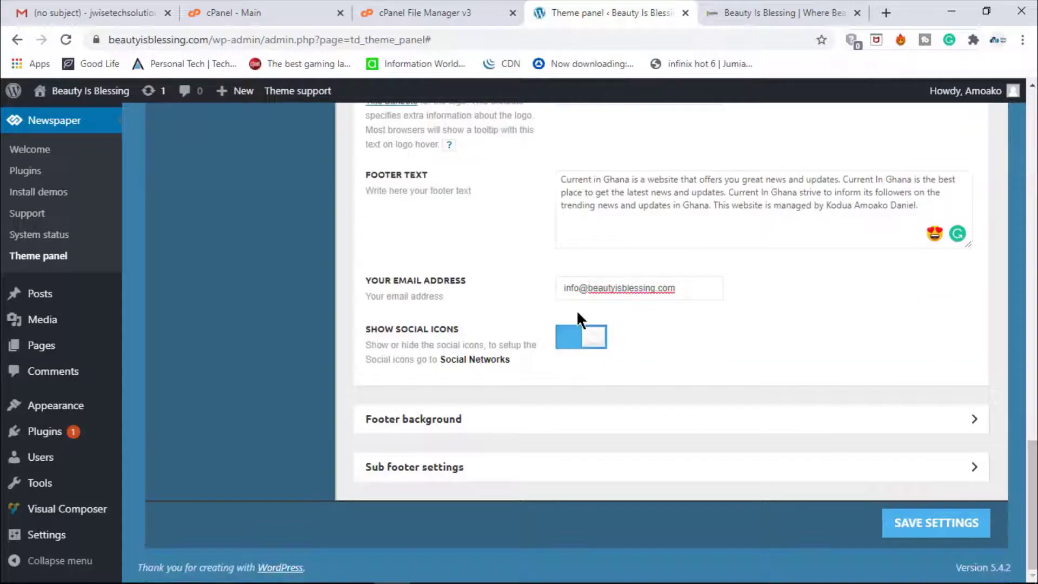
Compare with the live site's footer, then expand the Footer background options in the theme panel
{"action": "left_click", "coordinate": [725, 12]}
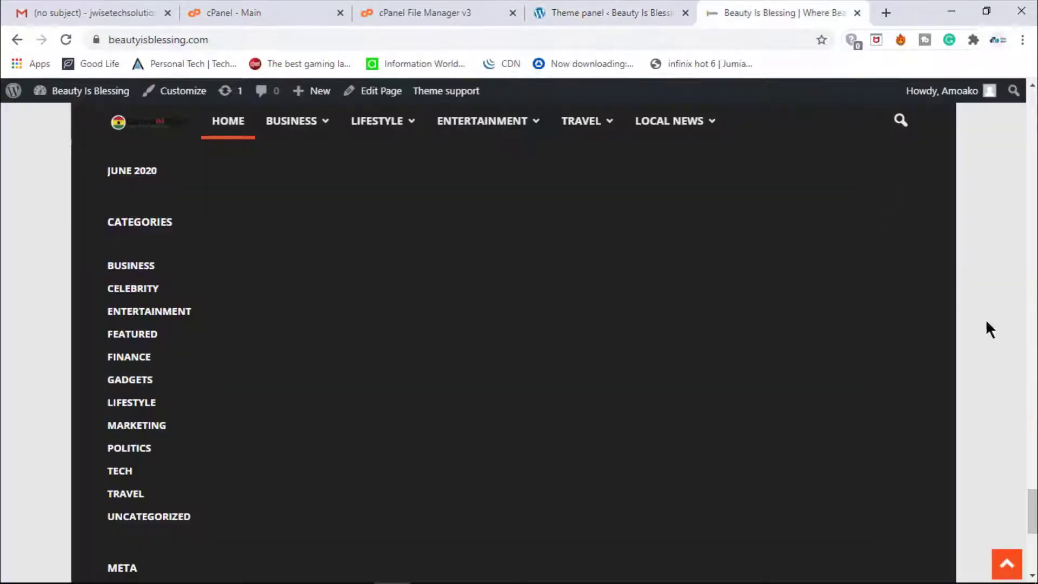
{"action": "scroll", "coordinate": [656, 448], "scroll_direction": "down", "scroll_amount": 7}
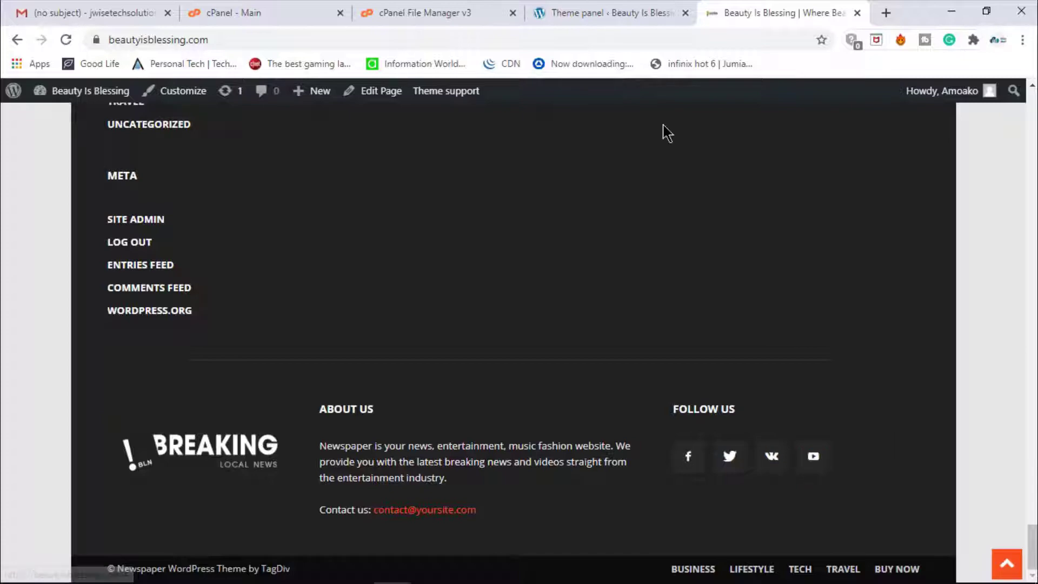
{"action": "left_click", "coordinate": [601, 11]}
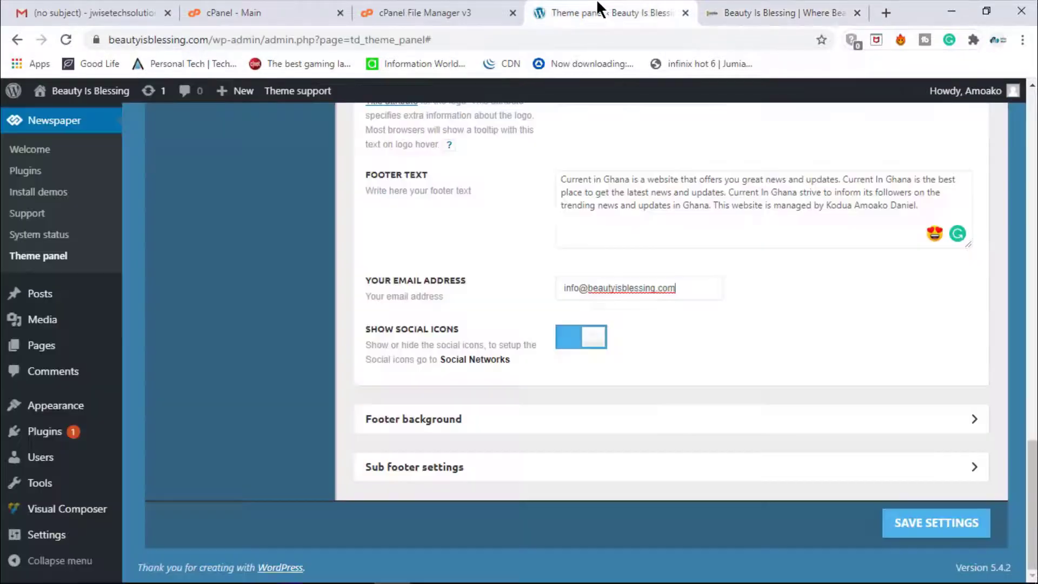
{"action": "left_click", "coordinate": [510, 422]}
{"action": "left_click", "coordinate": [746, 5]}
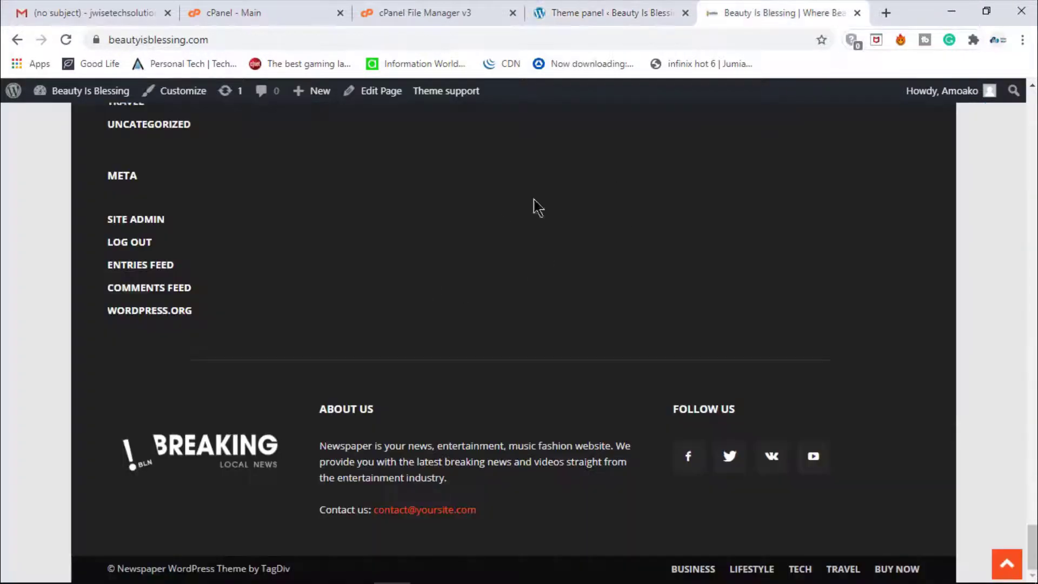
{"action": "left_click", "coordinate": [588, 31]}
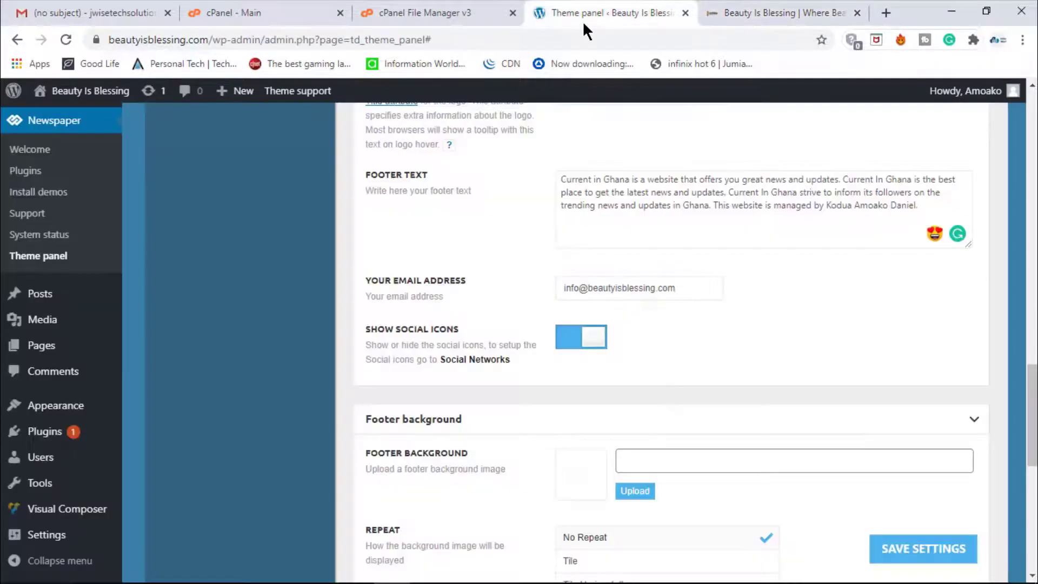
Change the sub-footer copyright to '2020 All Rights Reserved | Beauty Is Blessing.com' and save settings
{"action": "left_click_drag", "start_coordinate": [1031, 424], "coordinate": [1025, 487]}
{"action": "scroll", "coordinate": [1023, 486], "scroll_direction": "down", "scroll_amount": 3}
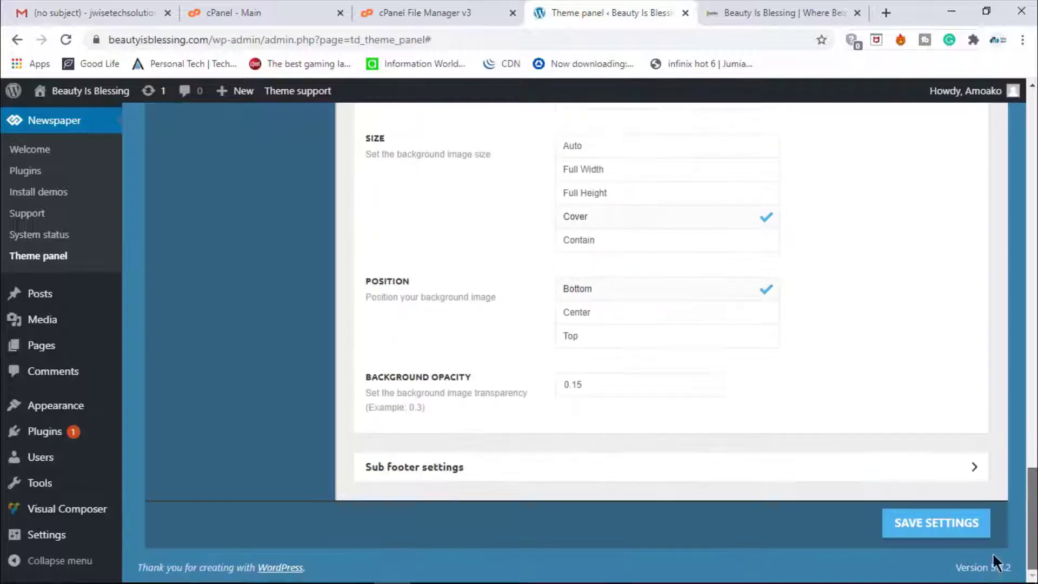
{"action": "left_click", "coordinate": [528, 469]}
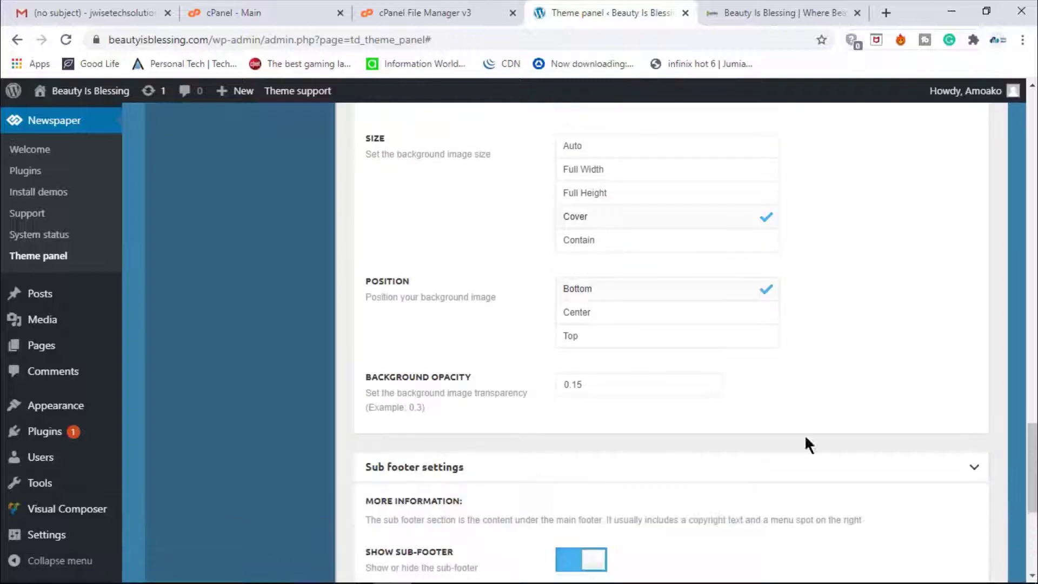
{"action": "scroll", "coordinate": [1028, 494], "scroll_direction": "down", "scroll_amount": 5}
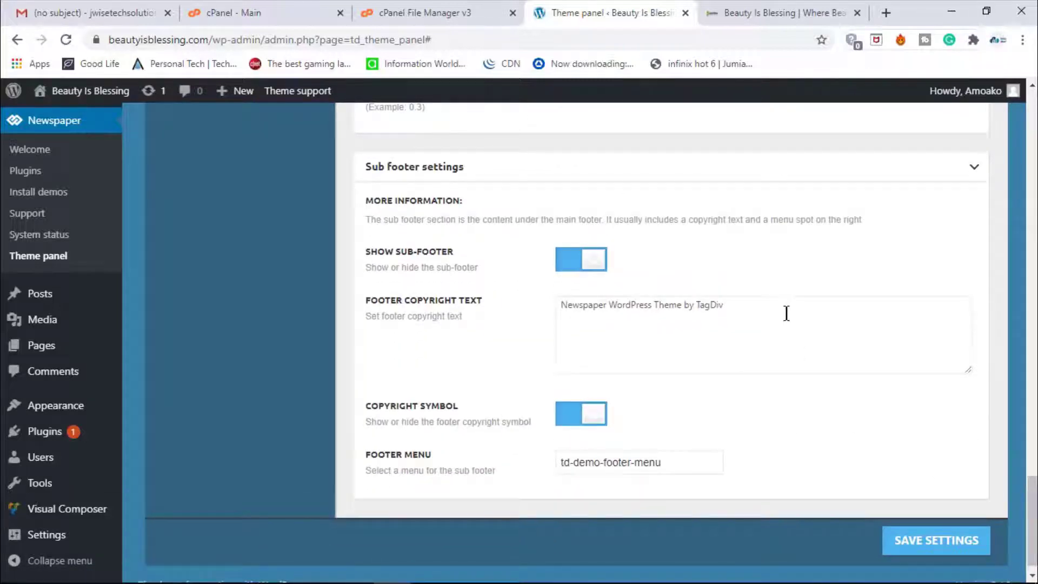
{"action": "left_click_drag", "start_coordinate": [785, 317], "coordinate": [420, 351]}
{"action": "key", "text": "BackSpace"}
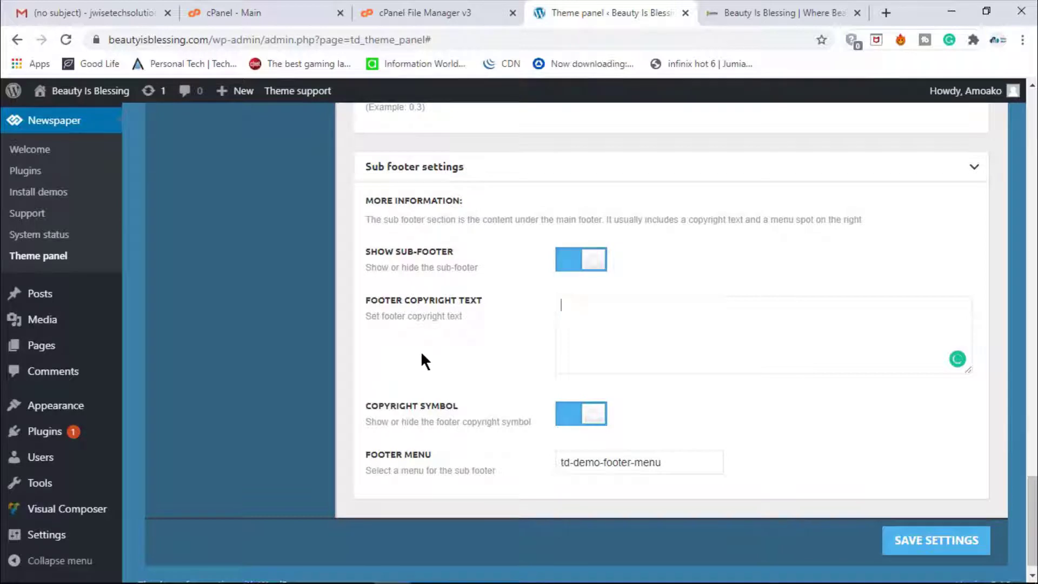
{"action": "left_click", "coordinate": [721, 11]}
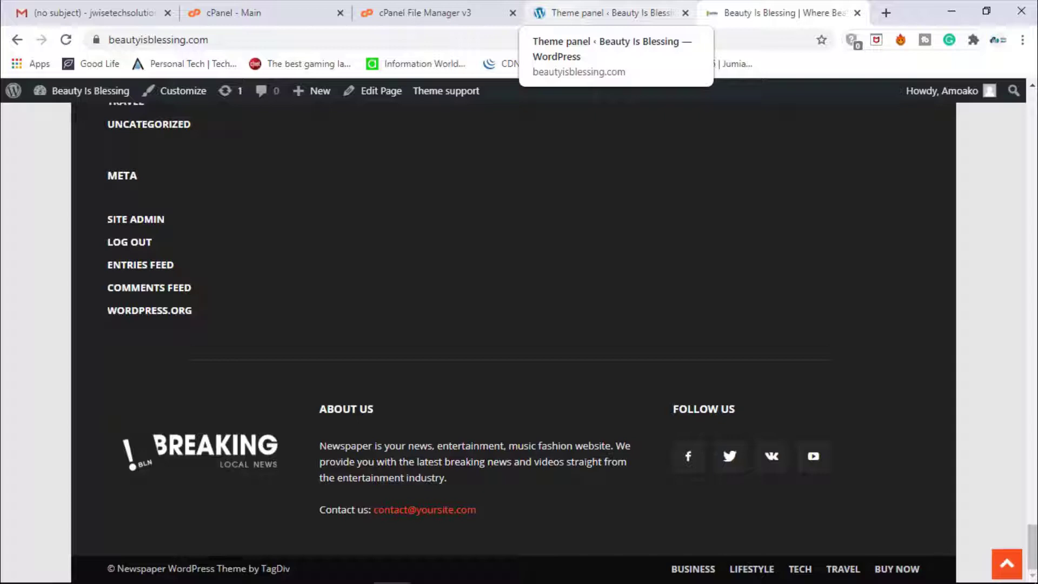
{"action": "left_click", "coordinate": [561, 7]}
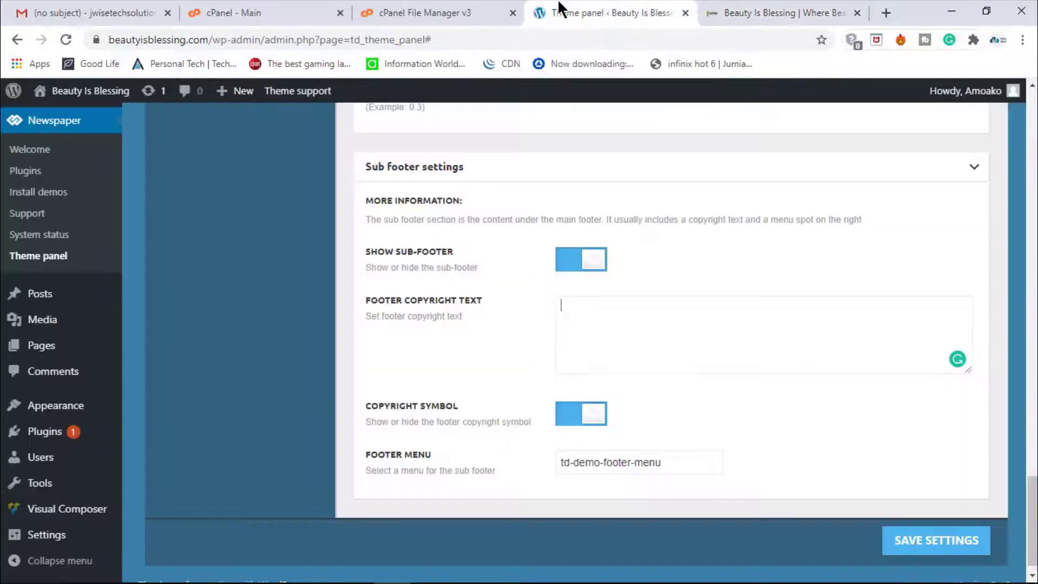
{"action": "left_click", "coordinate": [614, 322]}
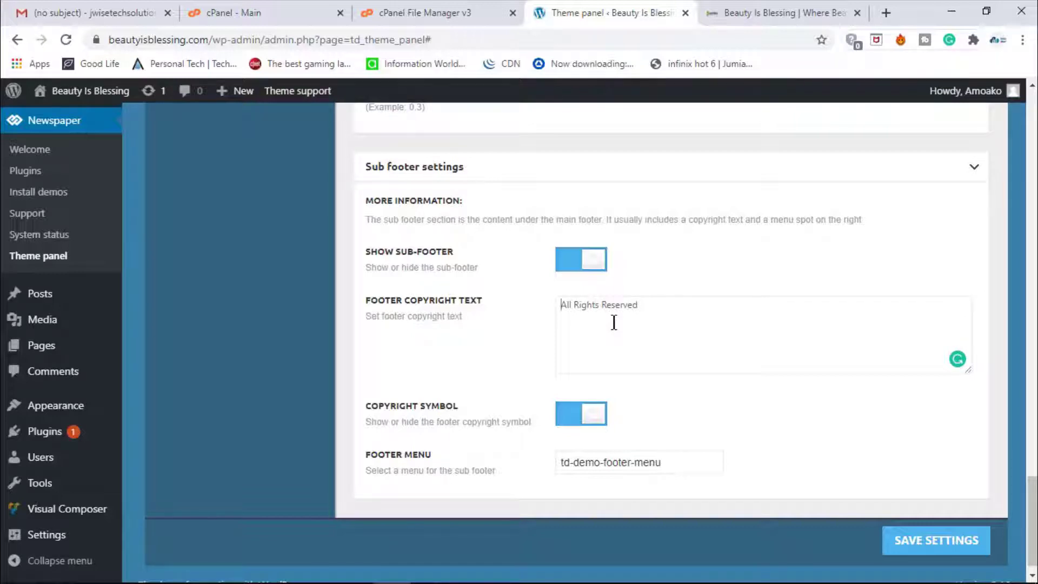
{"action": "type", "text": "2020"}
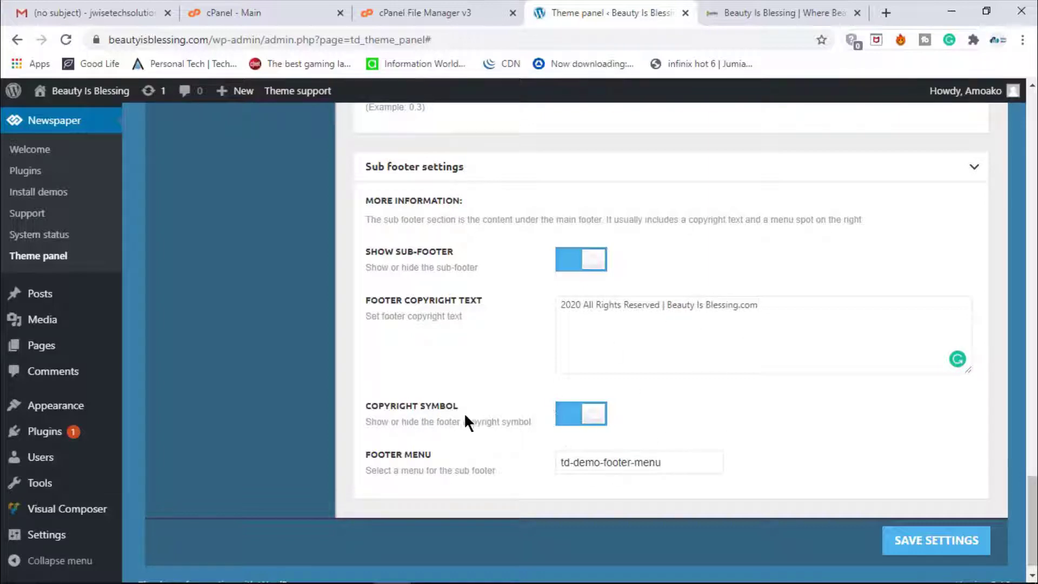
{"action": "left_click", "coordinate": [924, 541]}
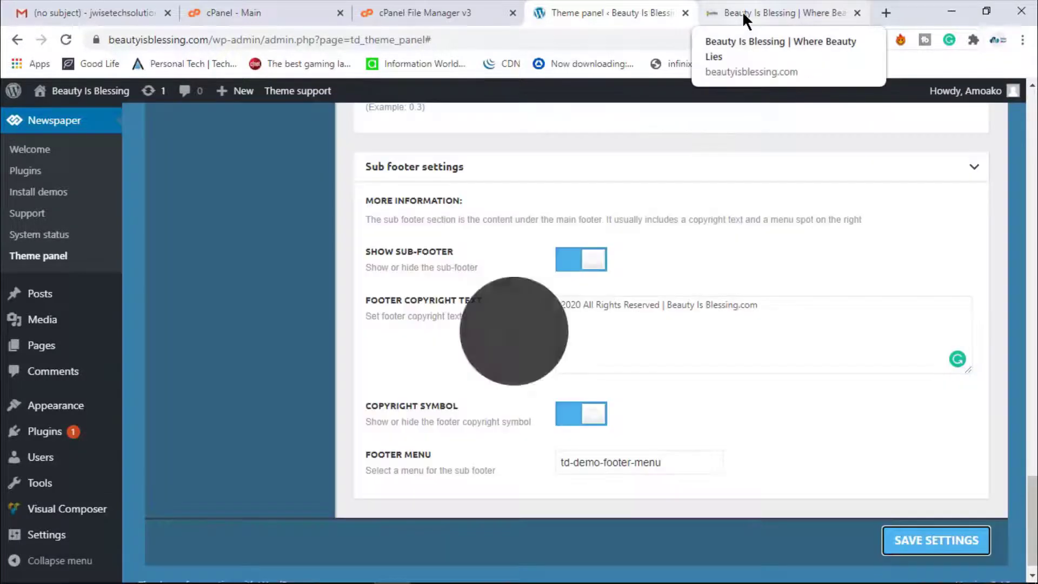
Glance at the live site, then go to Appearance > Widgets in wp-admin
{"action": "left_click", "coordinate": [743, 14]}
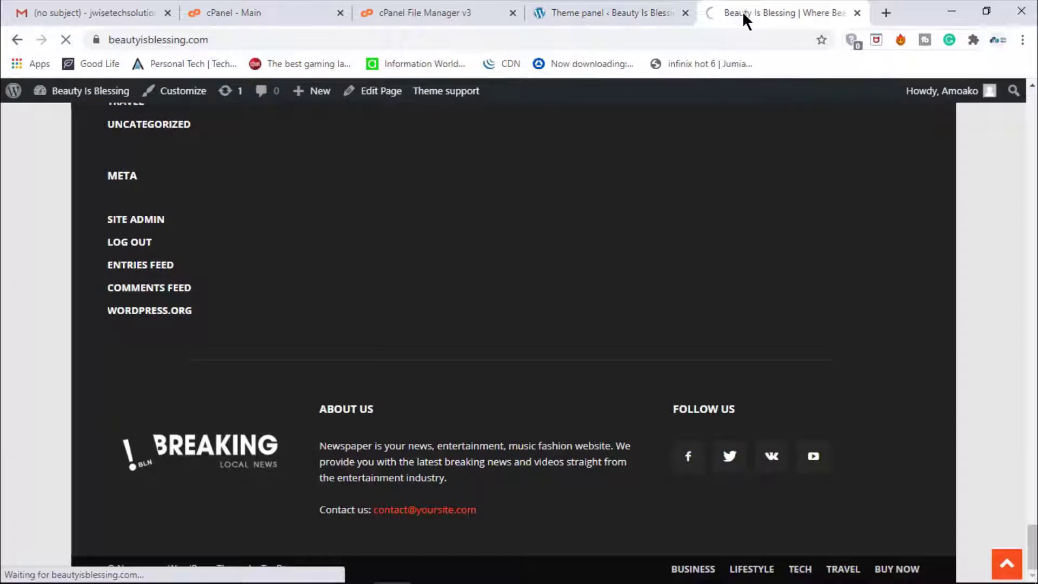
{"action": "left_click", "coordinate": [598, 12]}
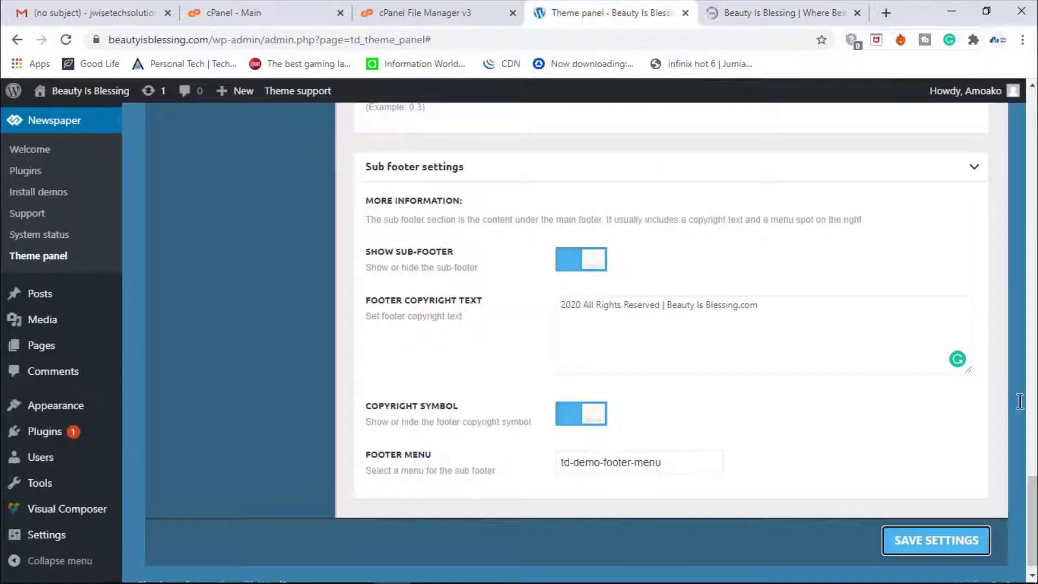
{"action": "left_click_drag", "start_coordinate": [1033, 506], "coordinate": [1033, 120]}
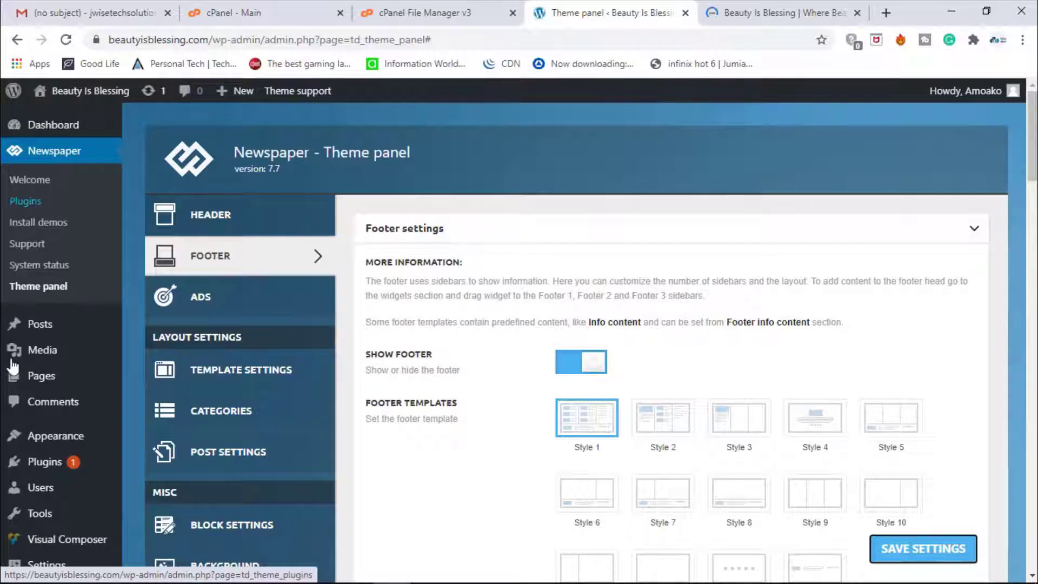
{"action": "mouse_move", "coordinate": [43, 440]}
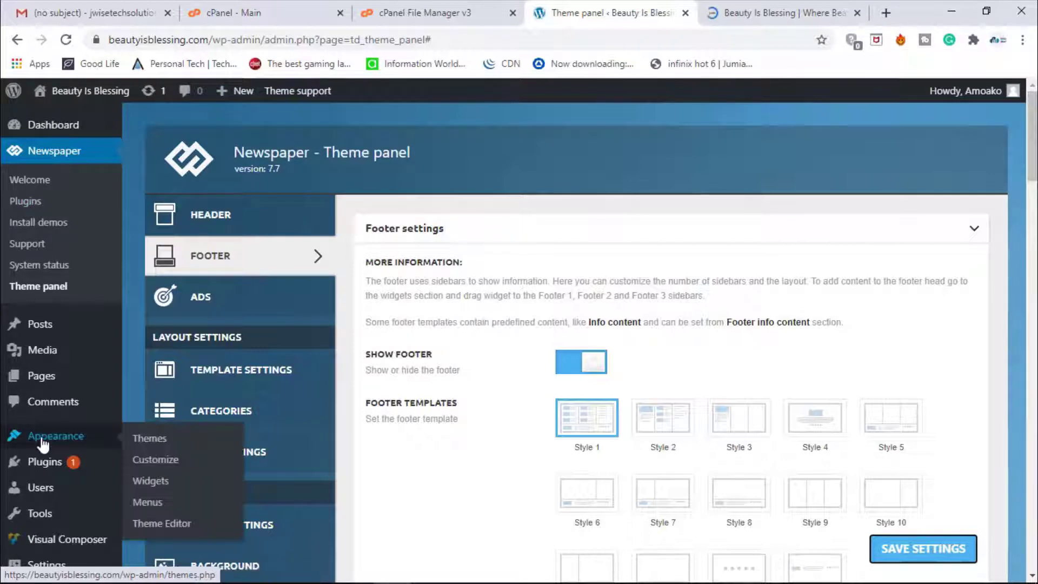
{"action": "left_click", "coordinate": [144, 484]}
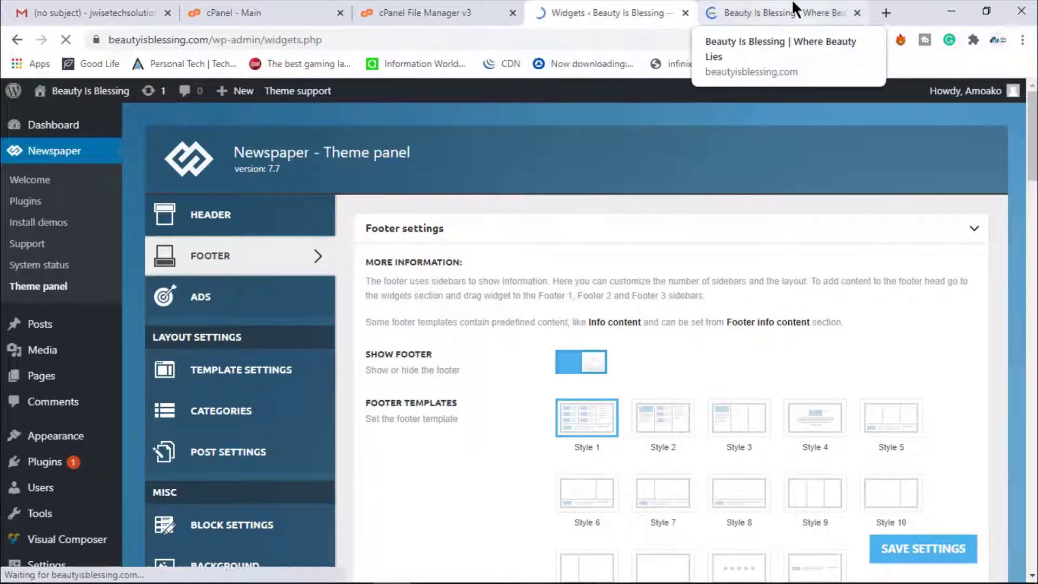
Scroll the live site to confirm the footer shows the new About Us text
{"action": "left_click", "coordinate": [768, 13]}
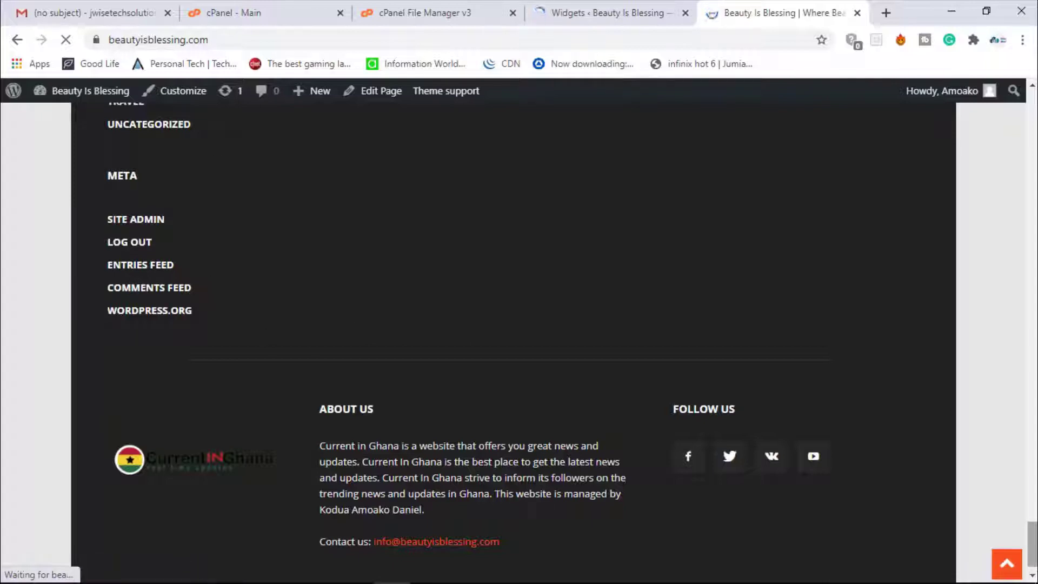
{"action": "scroll", "coordinate": [513, 324], "scroll_direction": "up", "scroll_amount": 7}
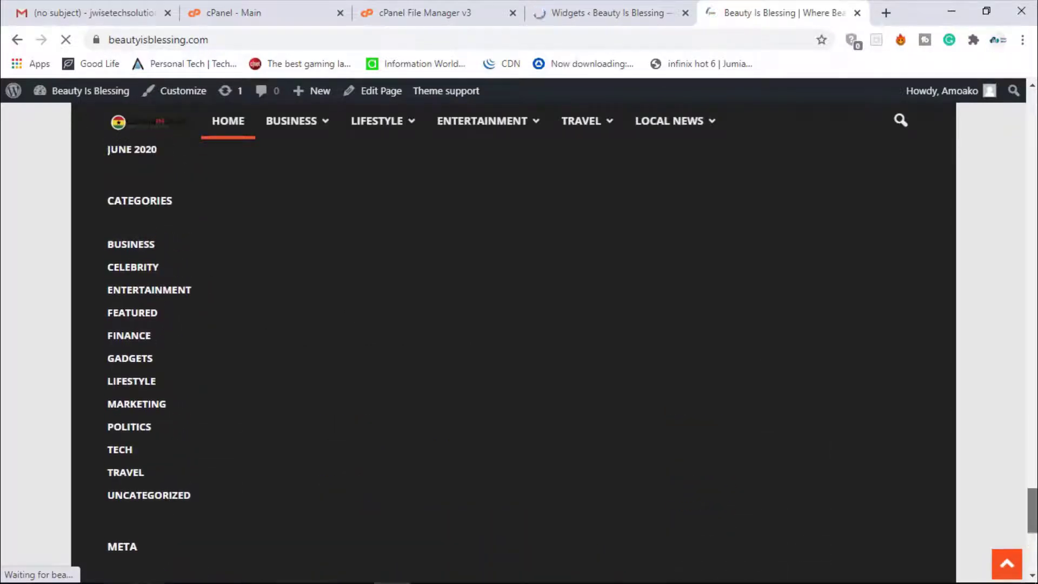
{"action": "scroll", "coordinate": [513, 325], "scroll_direction": "up", "scroll_amount": 10}
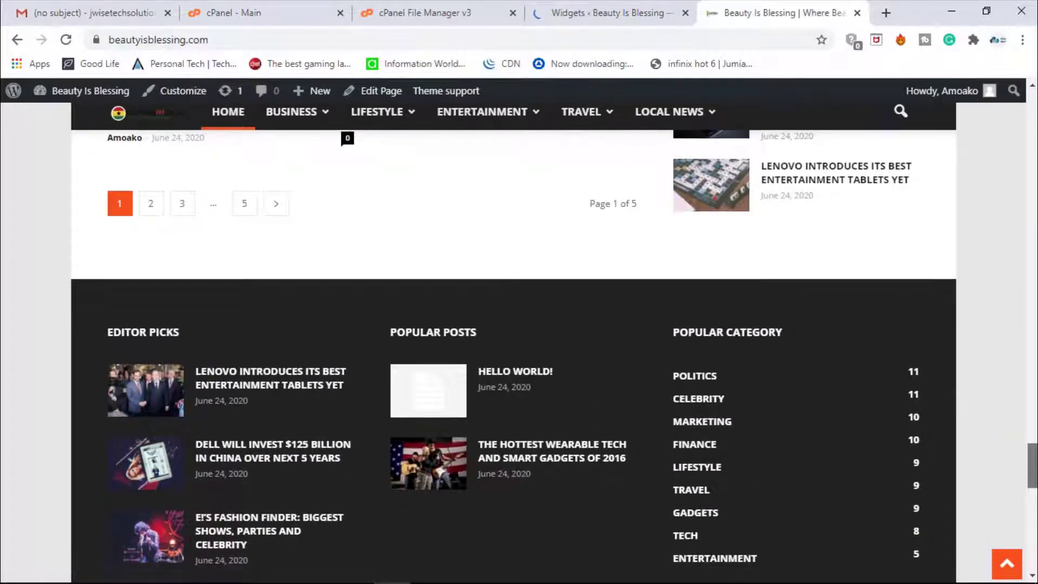
{"action": "scroll", "coordinate": [513, 341], "scroll_direction": "down", "scroll_amount": 1}
{"action": "scroll", "coordinate": [513, 341], "scroll_direction": "down", "scroll_amount": 15}
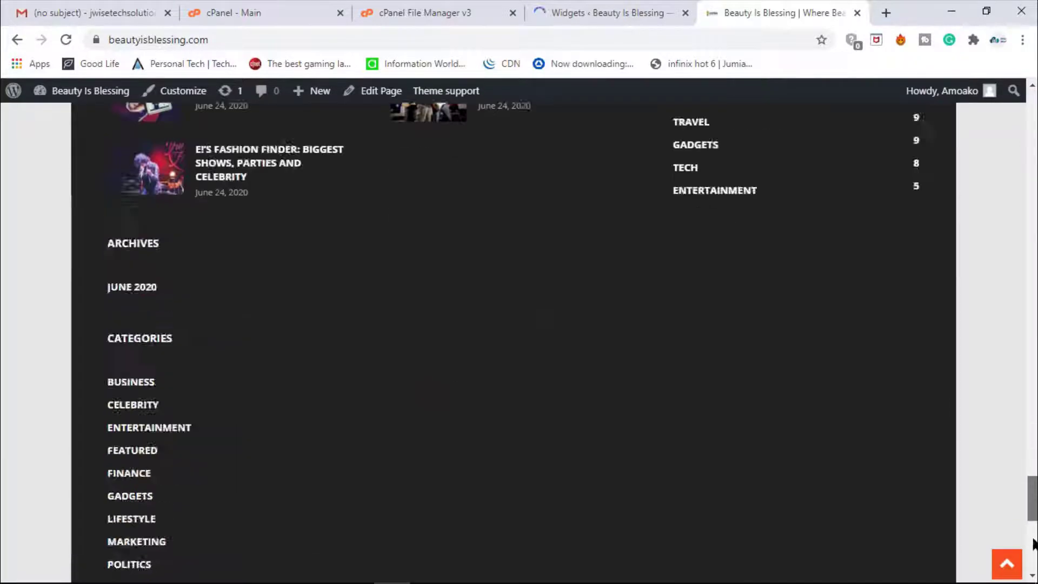
{"action": "scroll", "coordinate": [514, 341], "scroll_direction": "up", "scroll_amount": 20}
{"action": "left_click", "coordinate": [625, 11]}
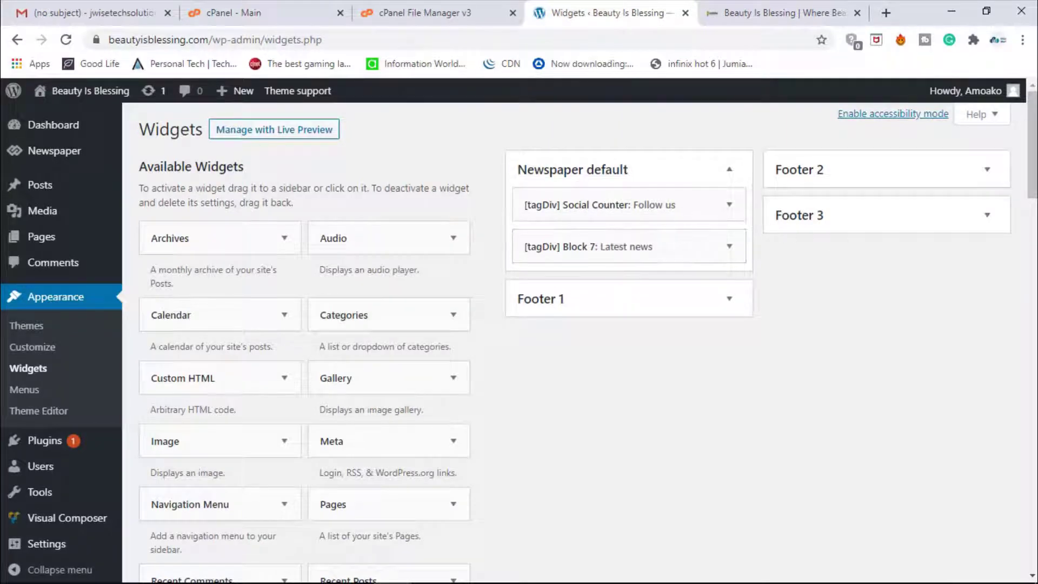
Clear the Search, Recent Posts and Recent Comments widgets from the Inactive Widgets list
{"action": "left_click_drag", "start_coordinate": [1033, 162], "coordinate": [1032, 511]}
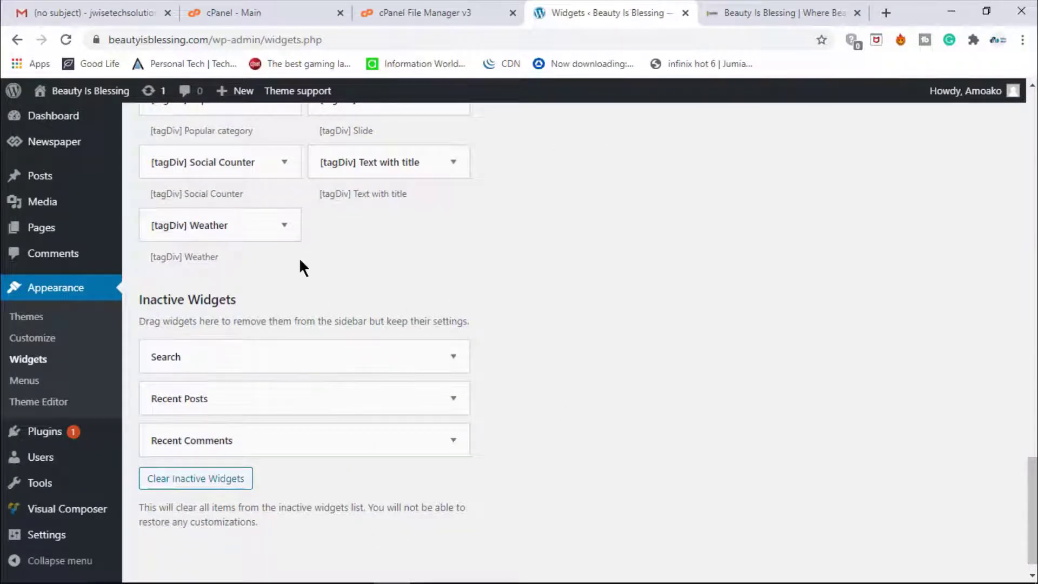
{"action": "left_click", "coordinate": [236, 486]}
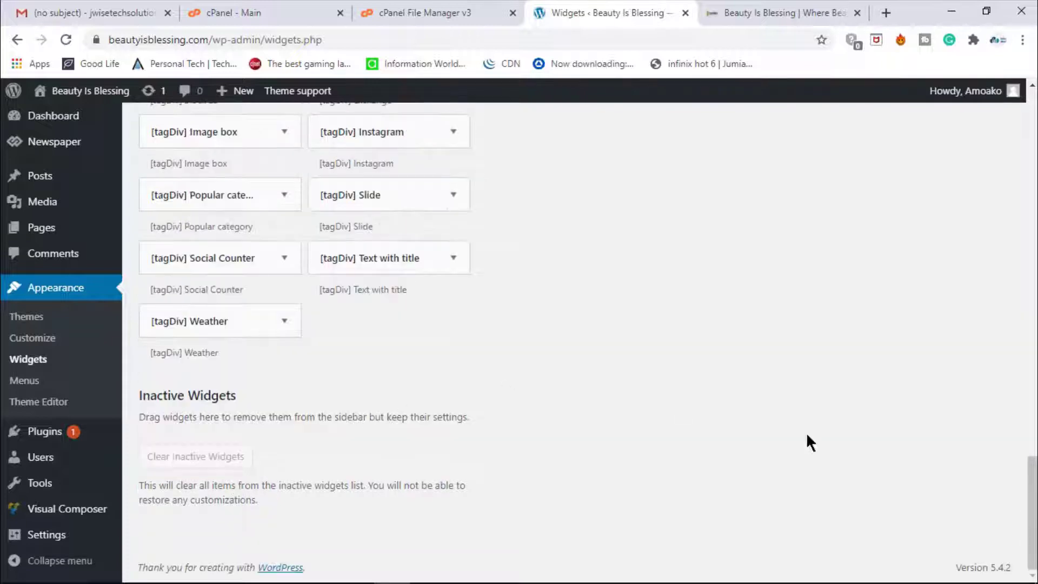
{"action": "left_click_drag", "start_coordinate": [1033, 513], "coordinate": [1005, 111]}
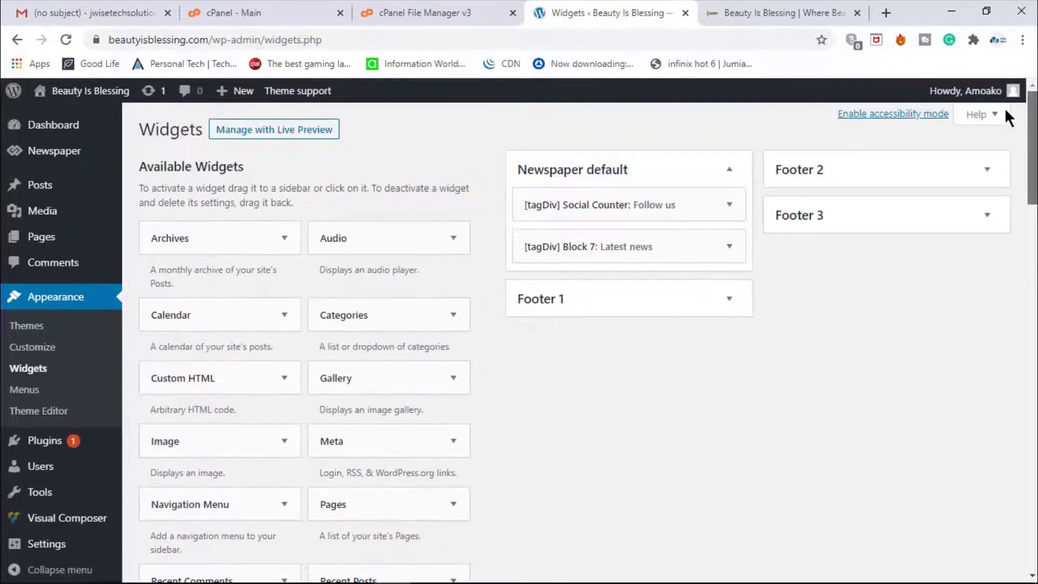
Expand the Footer 1 widget area and compare it with the live site's footer
{"action": "left_click", "coordinate": [679, 302]}
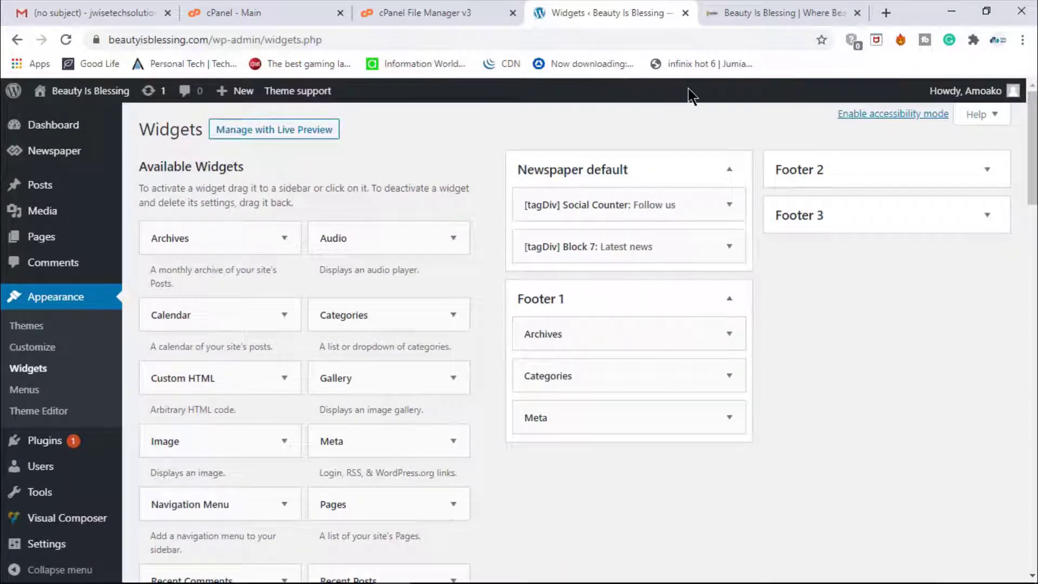
{"action": "left_click", "coordinate": [750, 5]}
{"action": "left_click_drag", "start_coordinate": [1033, 400], "coordinate": [1012, 506]}
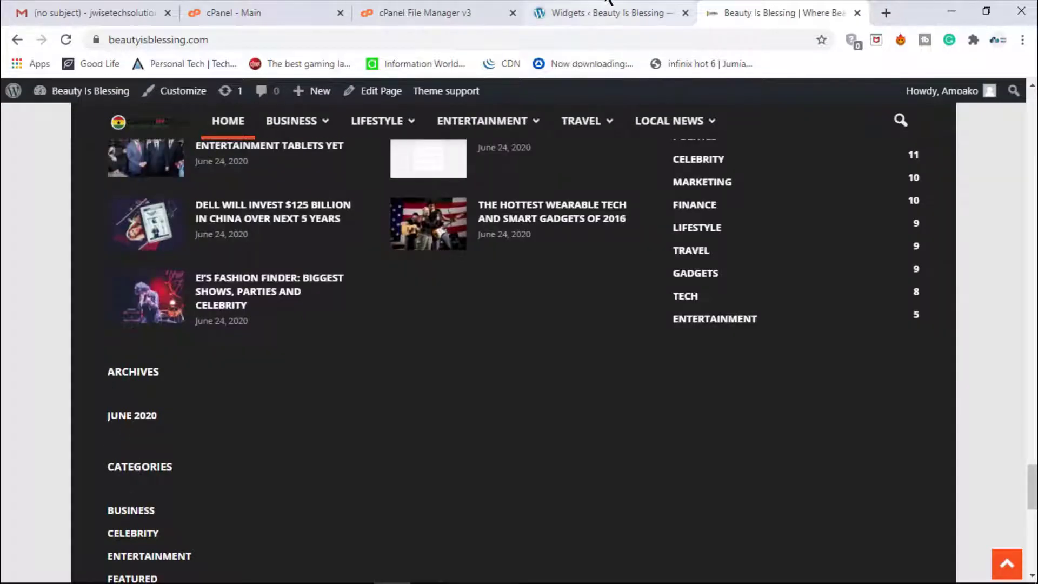
{"action": "left_click", "coordinate": [612, 9]}
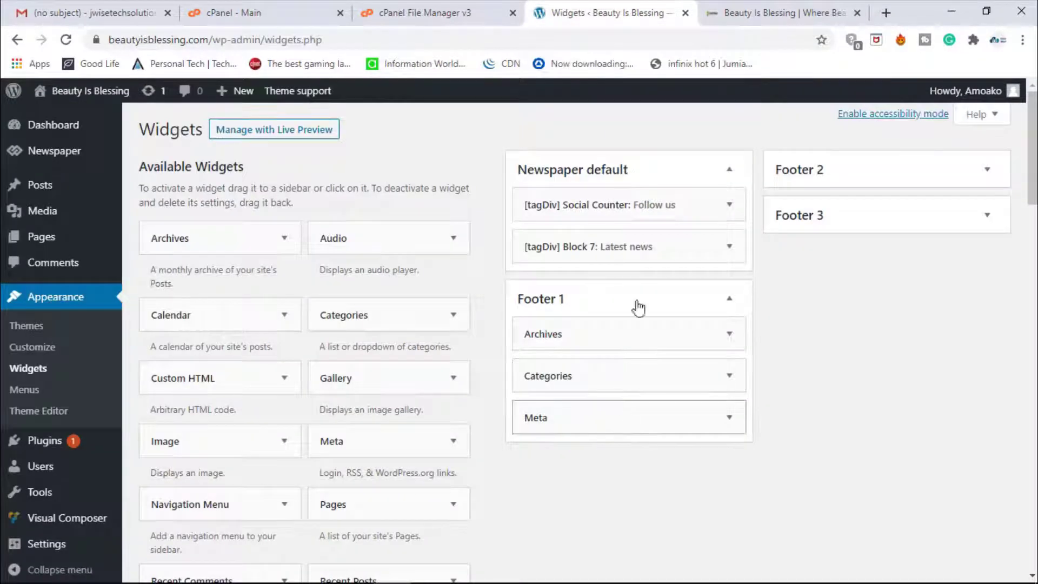
Delete the Archives, Categories and Meta widgets from Footer 1
{"action": "left_click", "coordinate": [729, 339]}
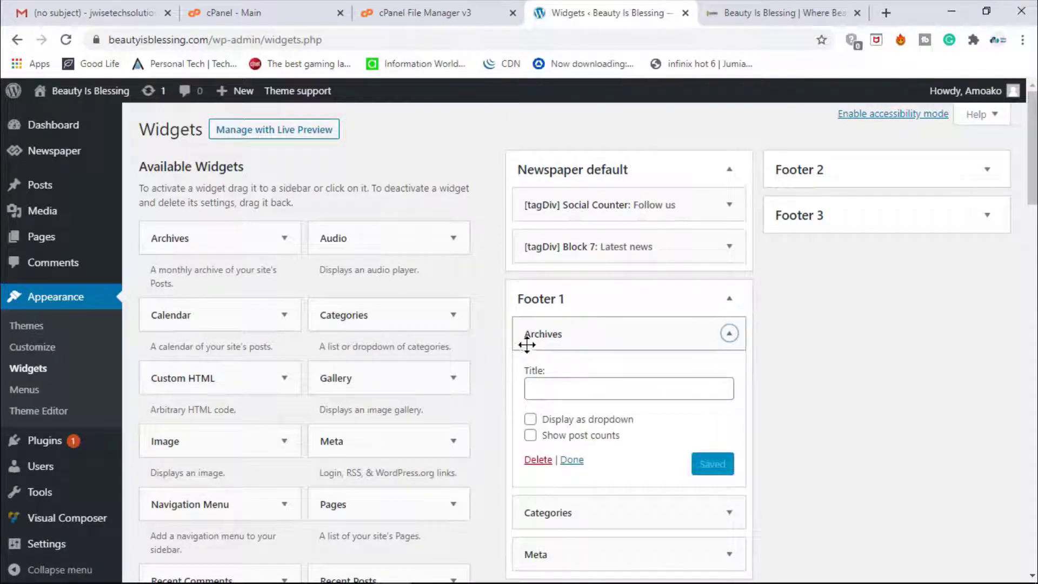
{"action": "left_click", "coordinate": [534, 461]}
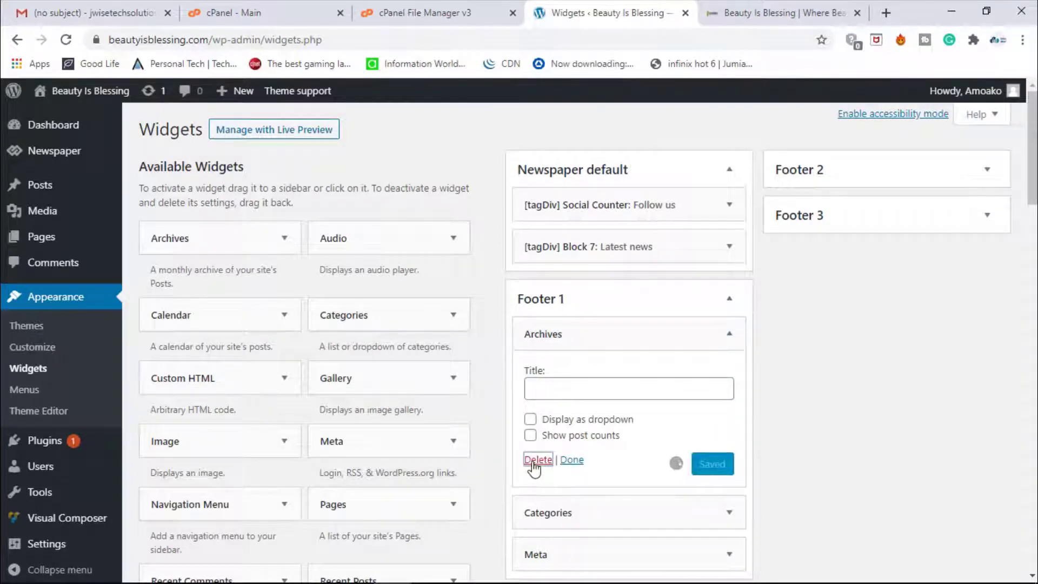
{"action": "left_click", "coordinate": [580, 339]}
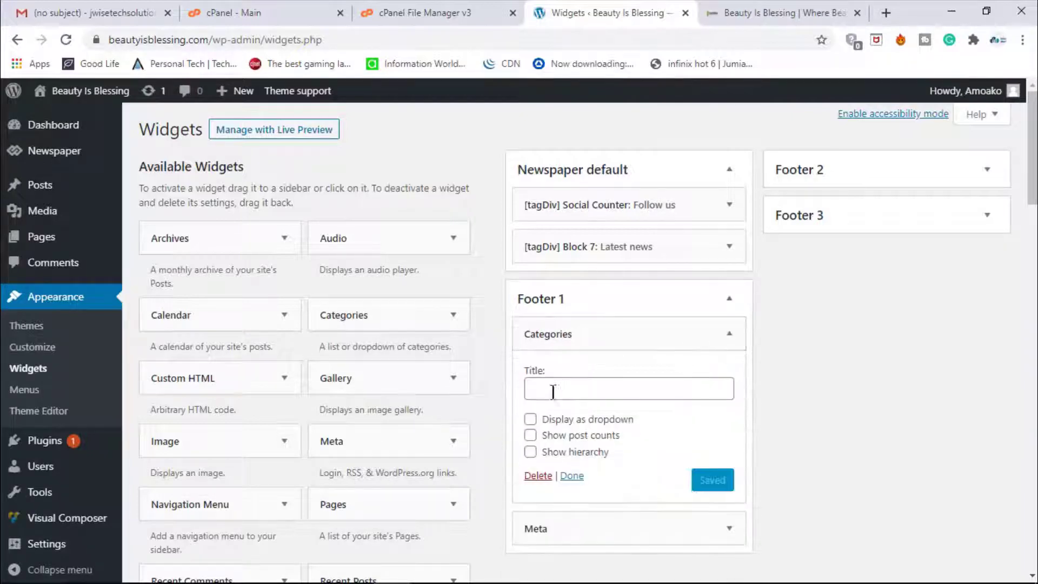
{"action": "left_click", "coordinate": [532, 476]}
{"action": "left_click", "coordinate": [547, 335]}
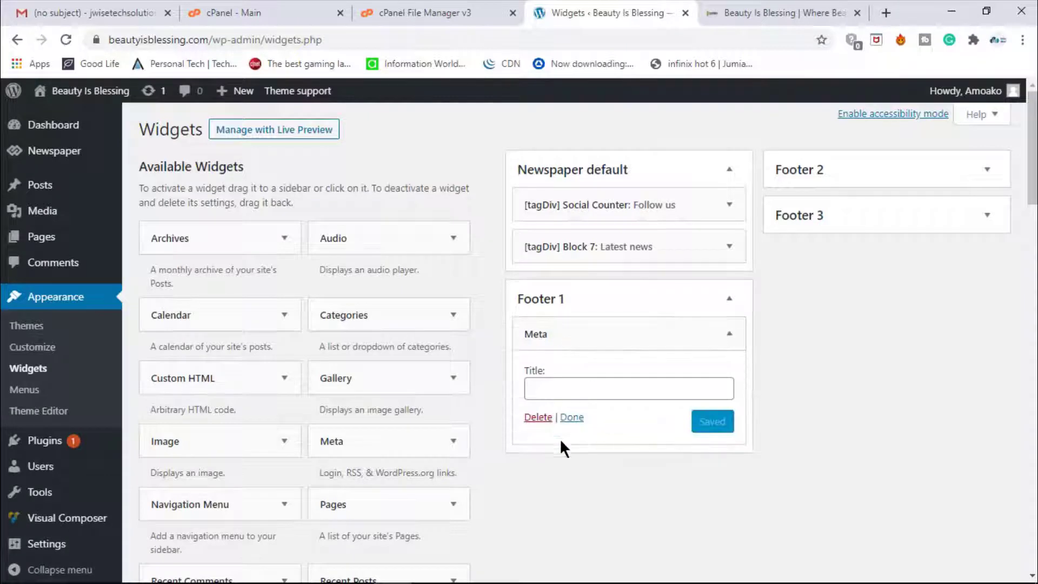
{"action": "left_click", "coordinate": [537, 418]}
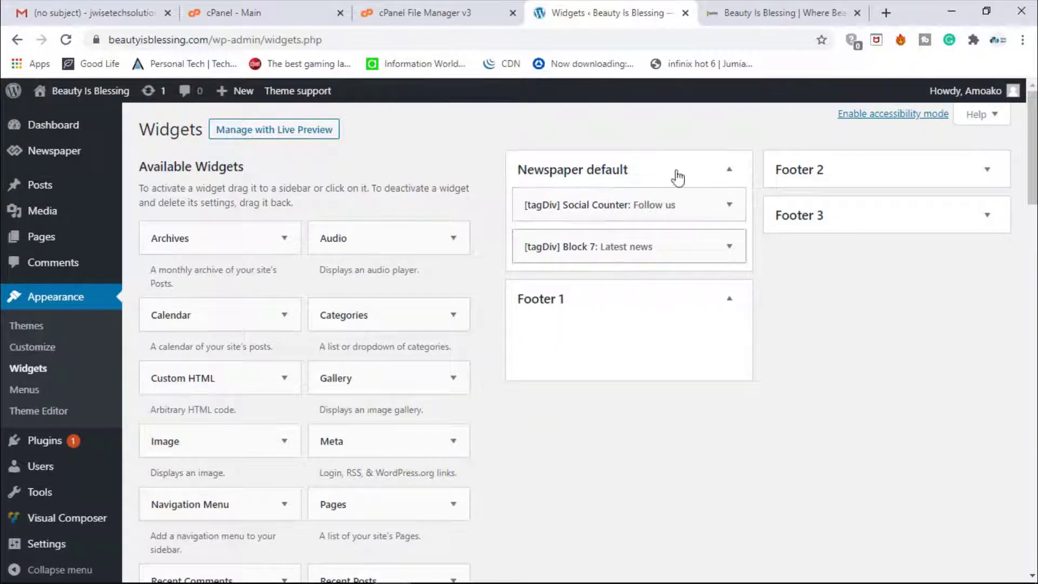
{"action": "left_click", "coordinate": [792, 11]}
{"action": "key", "text": "F5"}
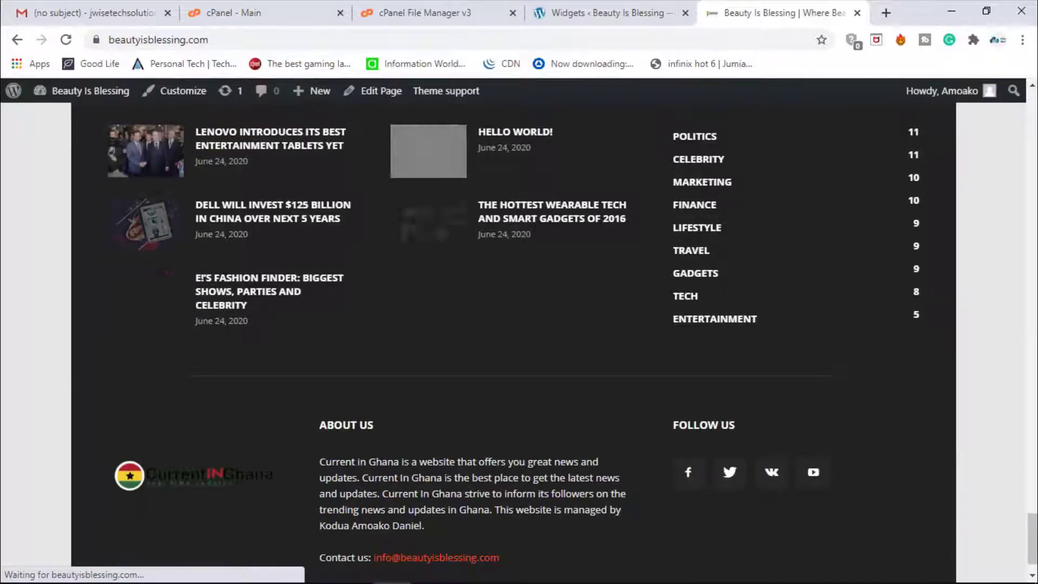
{"action": "left_click_drag", "start_coordinate": [1033, 530], "coordinate": [1014, 552]}
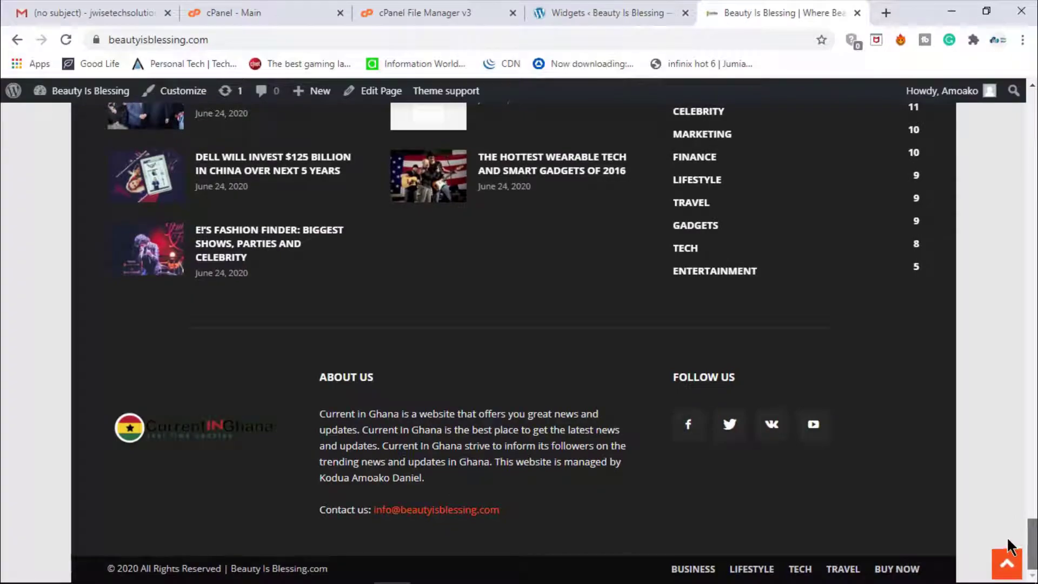
{"action": "left_click_drag", "start_coordinate": [1032, 541], "coordinate": [1005, 93]}
{"action": "mouse_move", "coordinate": [395, 255]}
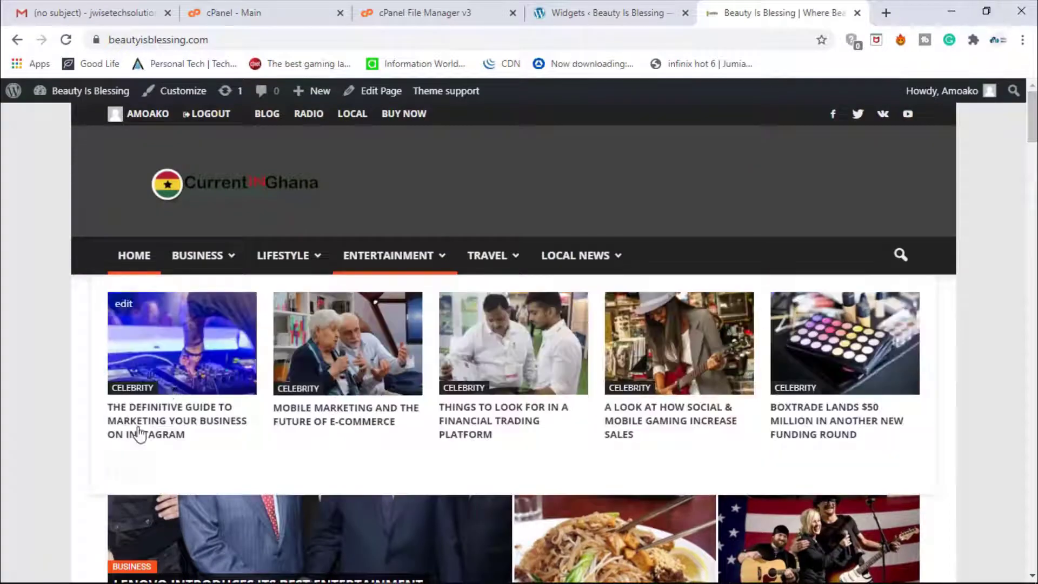
{"action": "left_click", "coordinate": [618, 9]}
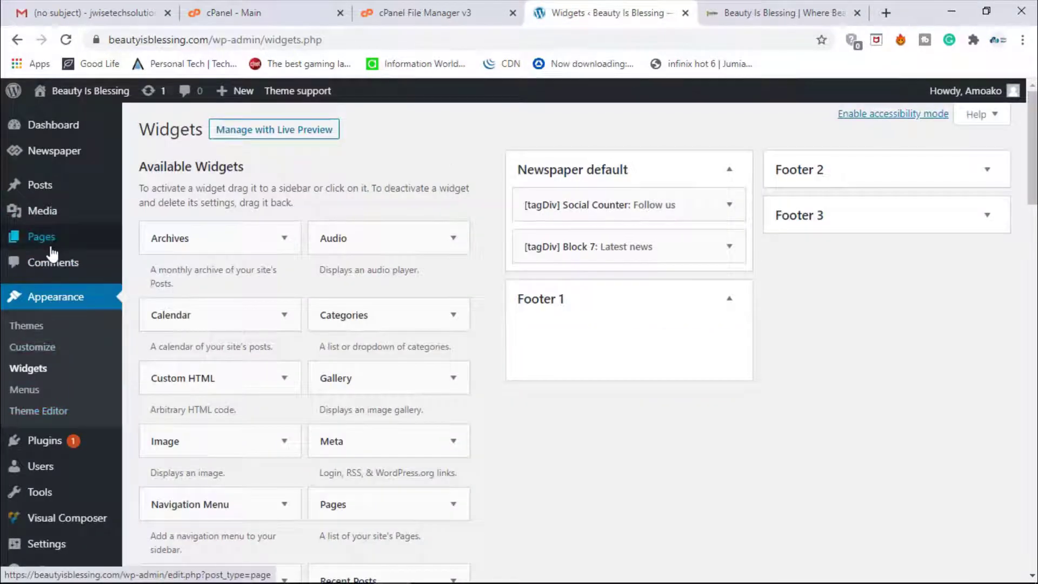
Go to Posts > Categories to list the 12 post categories
{"action": "mouse_move", "coordinate": [51, 250]}
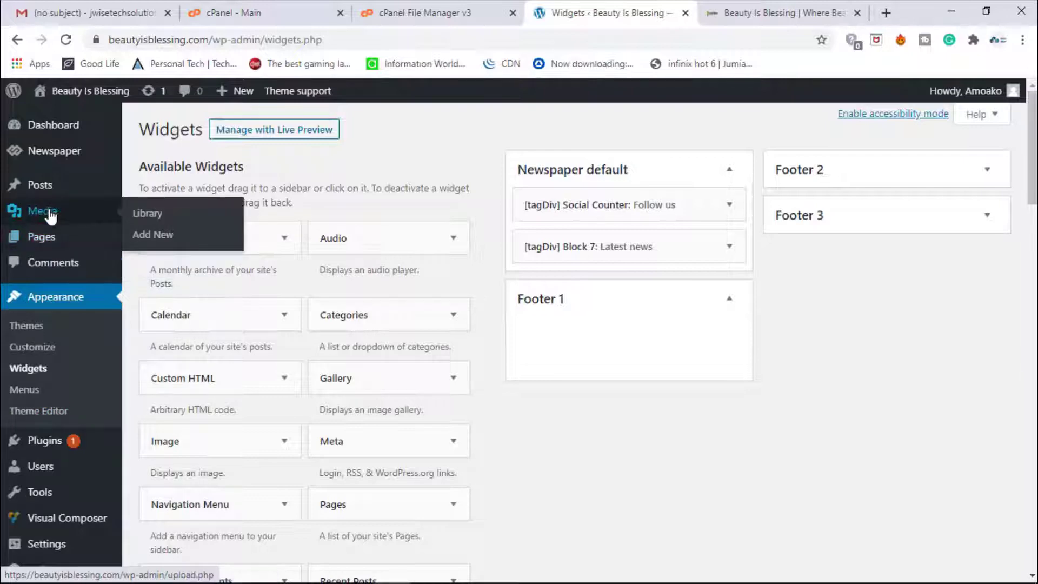
{"action": "mouse_move", "coordinate": [42, 185]}
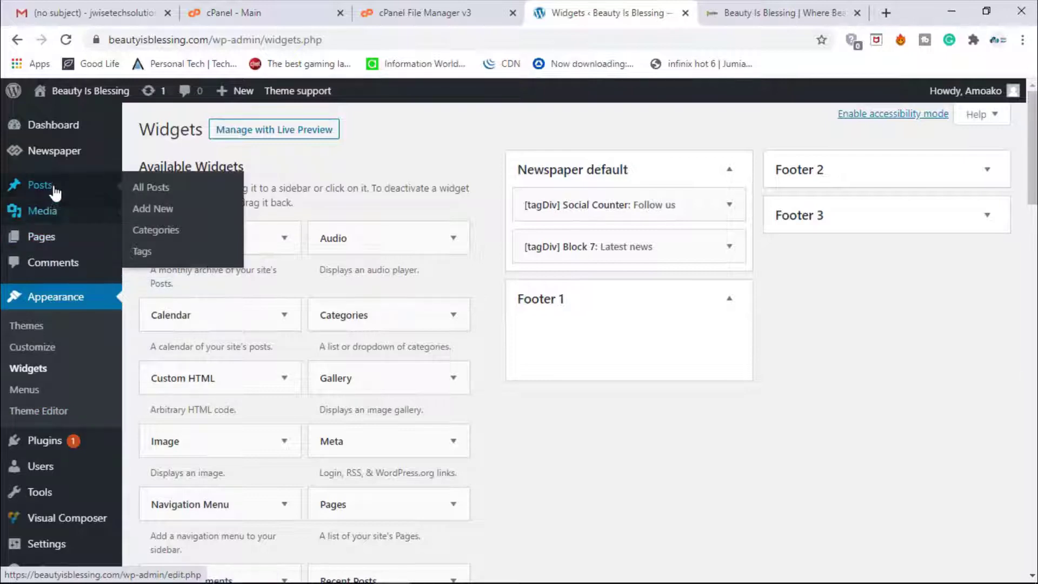
{"action": "left_click", "coordinate": [156, 231]}
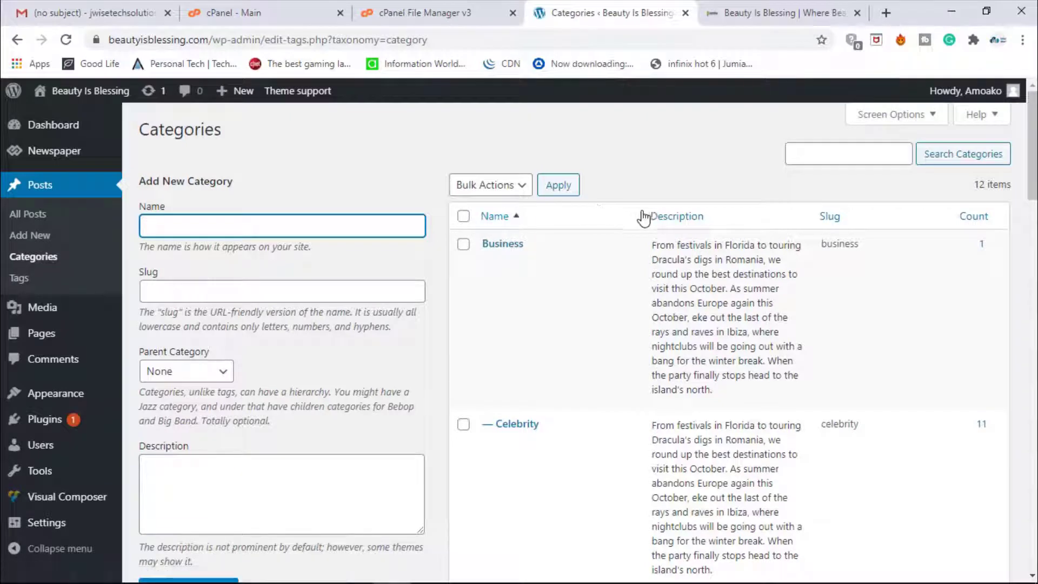
Glance at the live homepage, then pick Delete and select every category on the Categories screen
{"action": "left_click", "coordinate": [753, 11]}
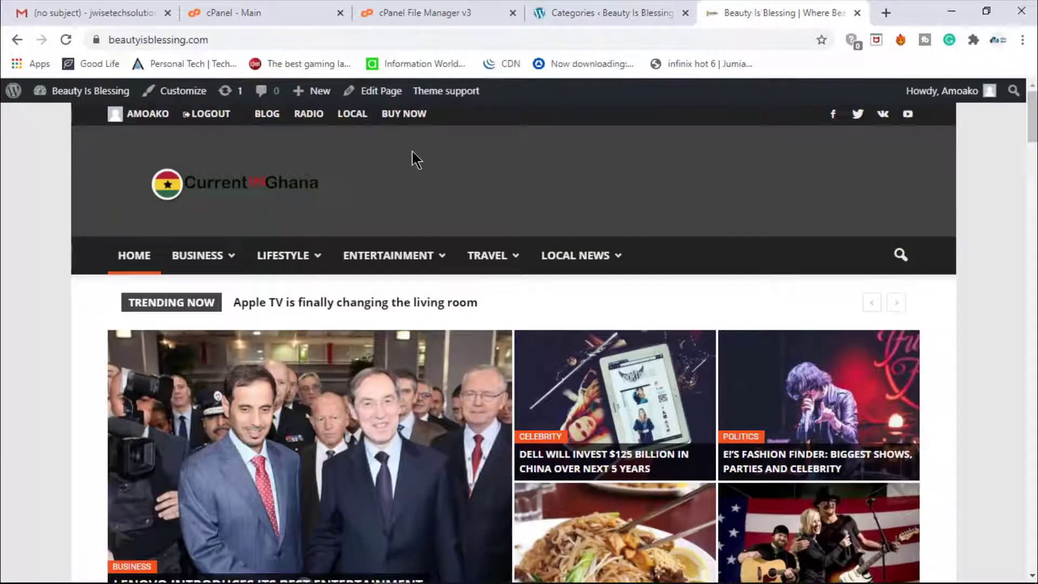
{"action": "mouse_move", "coordinate": [194, 265]}
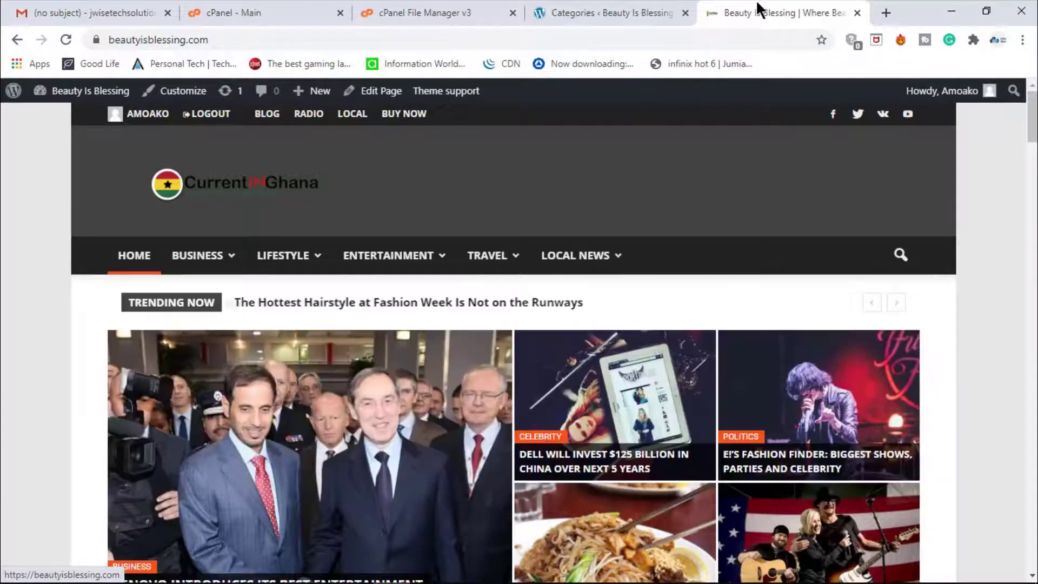
{"action": "left_click", "coordinate": [554, 9]}
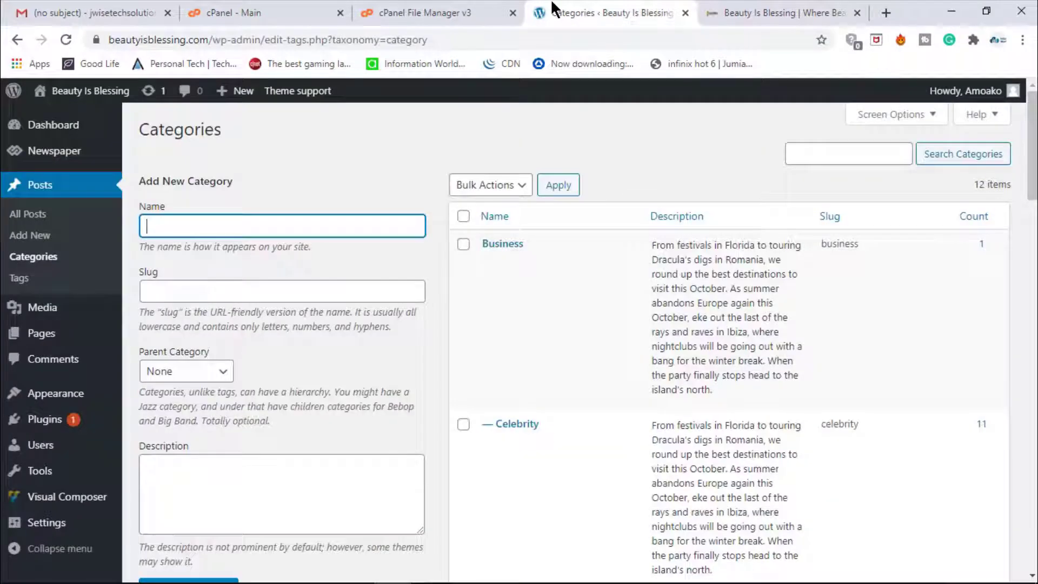
{"action": "left_click", "coordinate": [495, 186]}
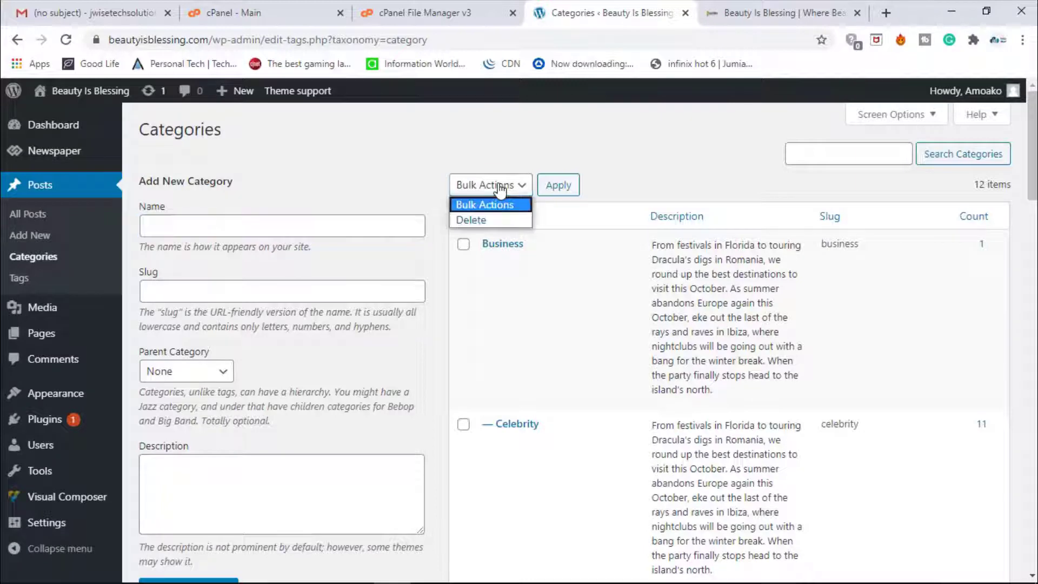
{"action": "left_click", "coordinate": [475, 221]}
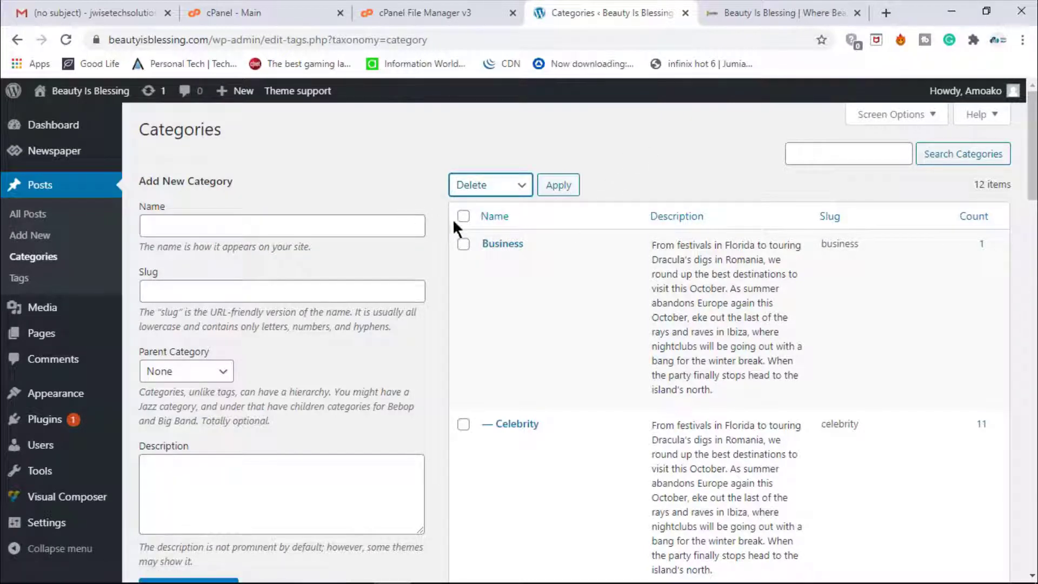
{"action": "left_click", "coordinate": [463, 217]}
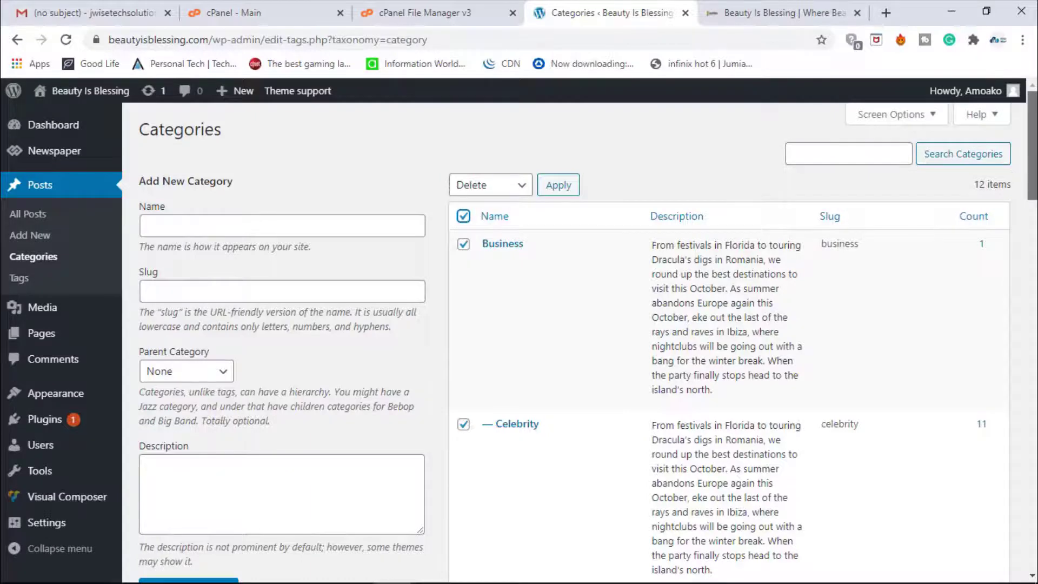
Bulk-delete the selected demo categories, leaving only Uncategorized, then return to the live homepage
{"action": "left_click_drag", "start_coordinate": [1032, 162], "coordinate": [1017, 535]}
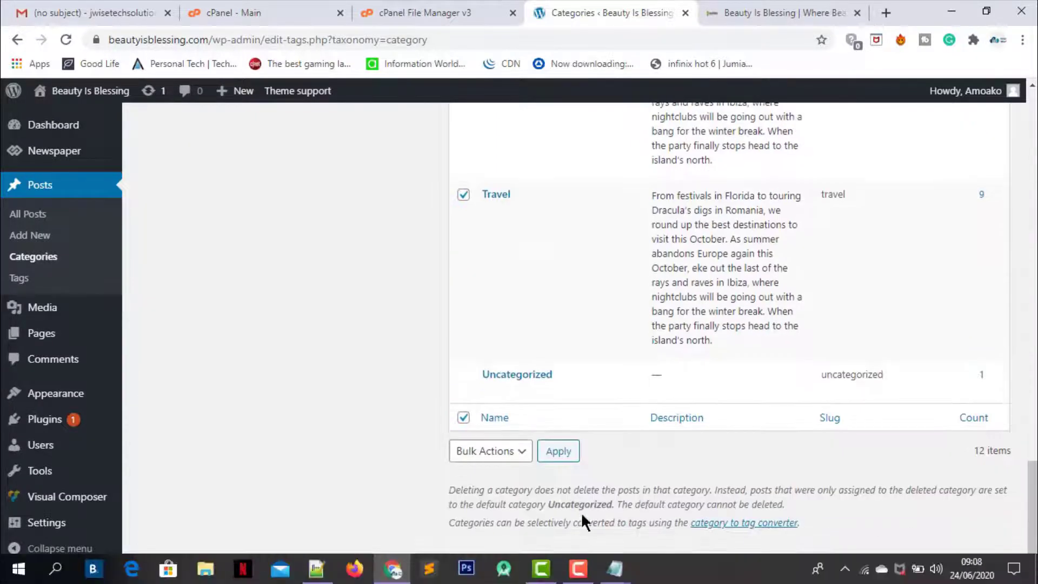
{"action": "left_click", "coordinate": [500, 453]}
{"action": "left_click", "coordinate": [474, 487]}
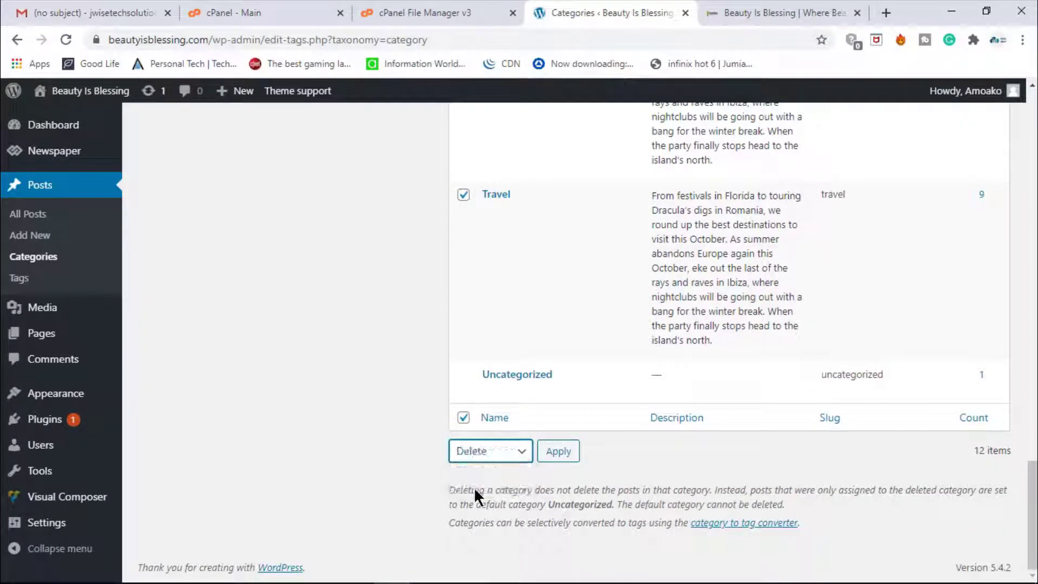
{"action": "left_click", "coordinate": [557, 459]}
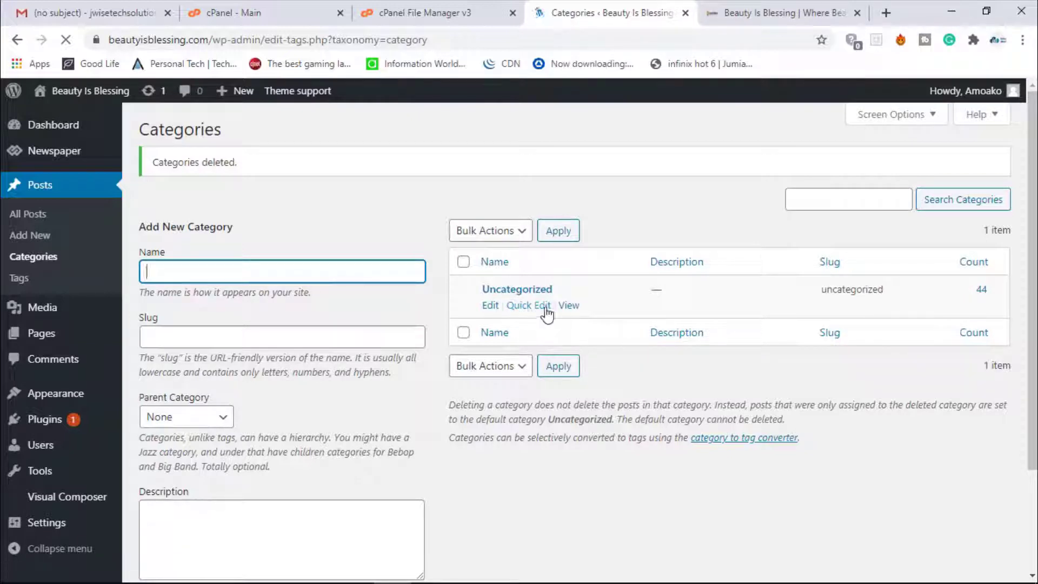
{"action": "left_click_drag", "start_coordinate": [1033, 244], "coordinate": [1033, 346]}
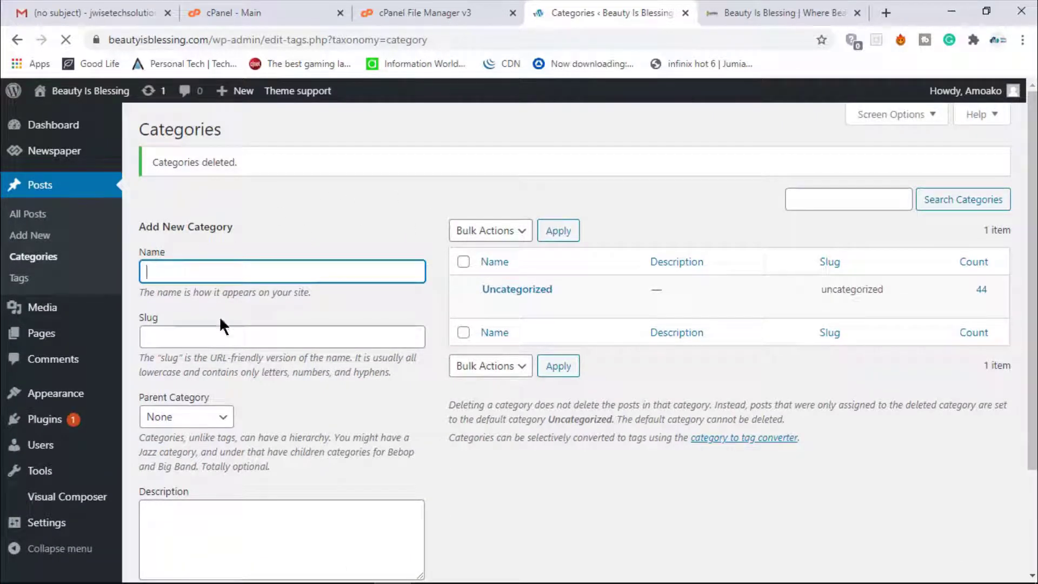
{"action": "left_click", "coordinate": [706, 11]}
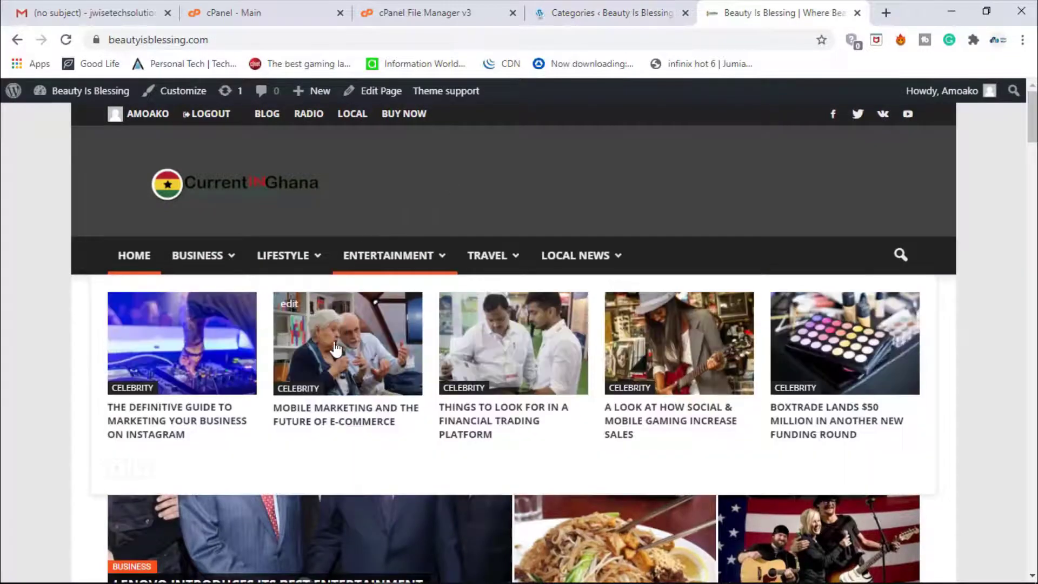
Open the Lenovo tablets article on the live site and check its Uncategorized category in the URL
{"action": "mouse_move", "coordinate": [446, 265]}
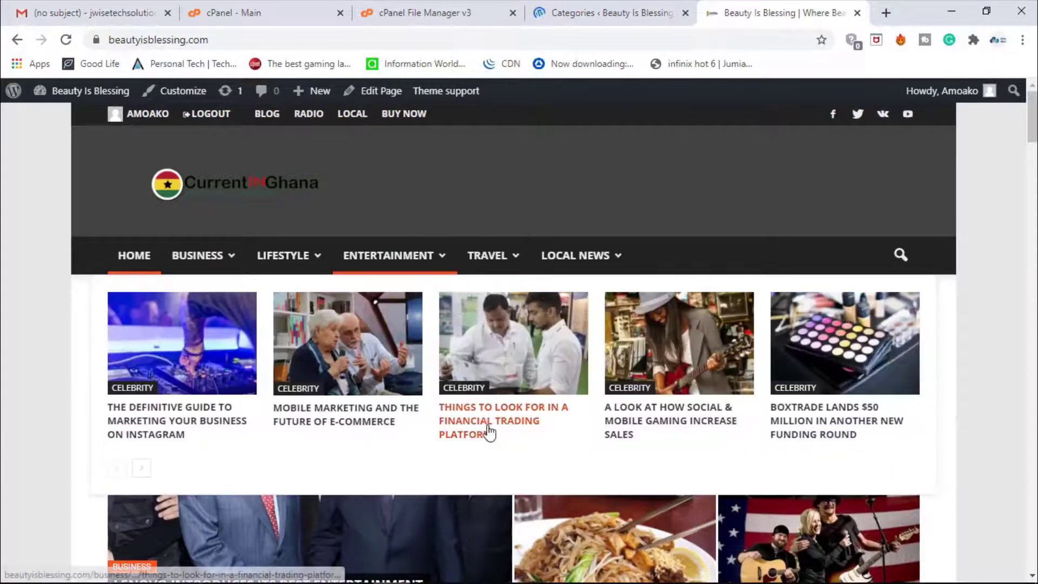
{"action": "mouse_move", "coordinate": [290, 261]}
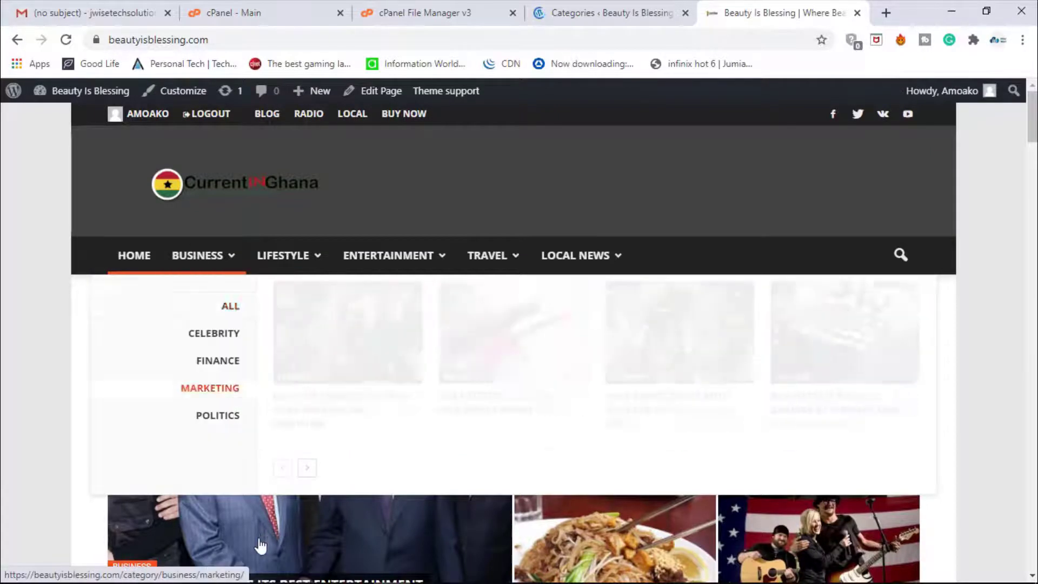
{"action": "left_click", "coordinate": [306, 426]}
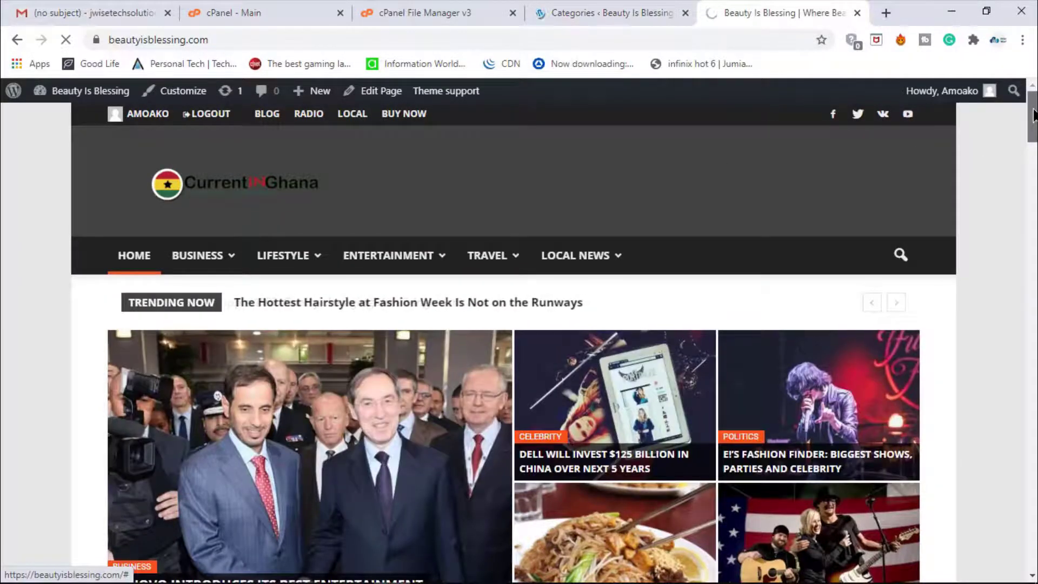
{"action": "left_click_drag", "start_coordinate": [1034, 114], "coordinate": [1033, 152]}
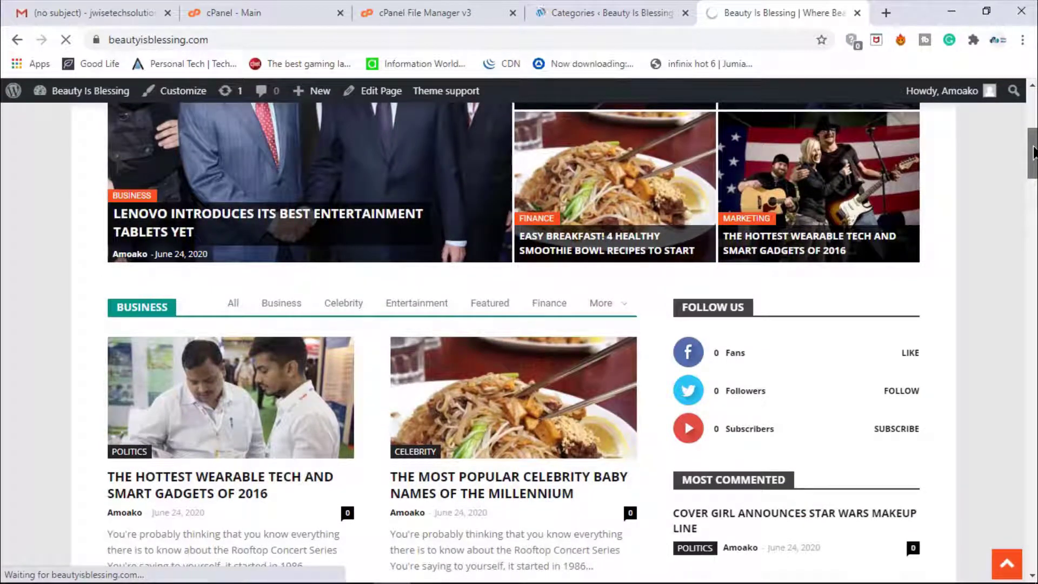
{"action": "left_click_drag", "start_coordinate": [1034, 153], "coordinate": [1016, 116]}
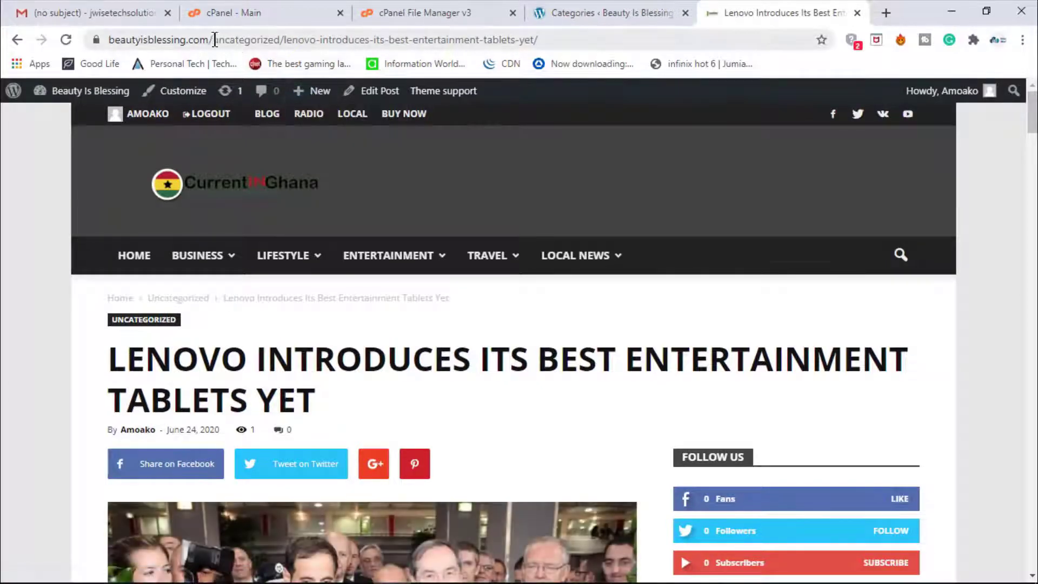
{"action": "left_click_drag", "start_coordinate": [214, 39], "coordinate": [279, 40]}
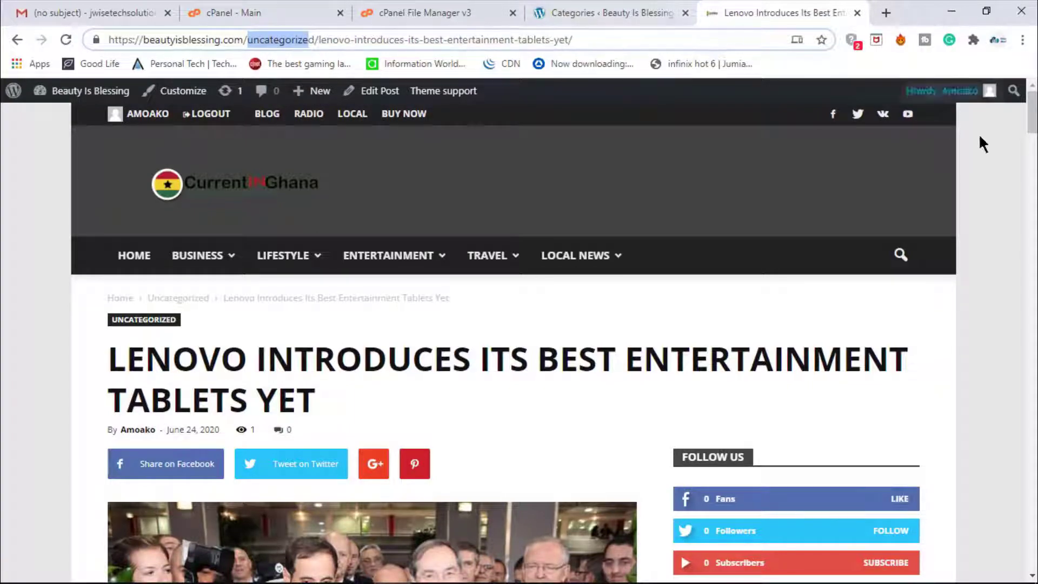
{"action": "mouse_move", "coordinate": [1033, 116]}
{"action": "left_mouse_down"}
{"action": "mouse_move", "coordinate": [1015, 360]}
{"action": "mouse_move", "coordinate": [1017, 105]}
{"action": "left_mouse_up"}
Show All Posts in the admin, listing 44 Uncategorized posts, and minimise the Notepad note
{"action": "left_click", "coordinate": [631, 10]}
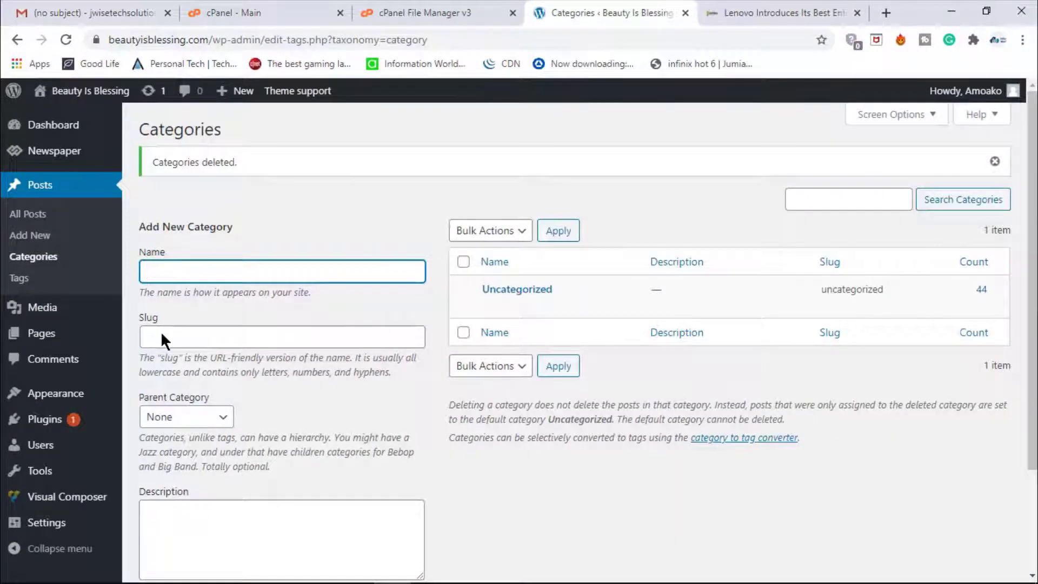
{"action": "left_click", "coordinate": [30, 216]}
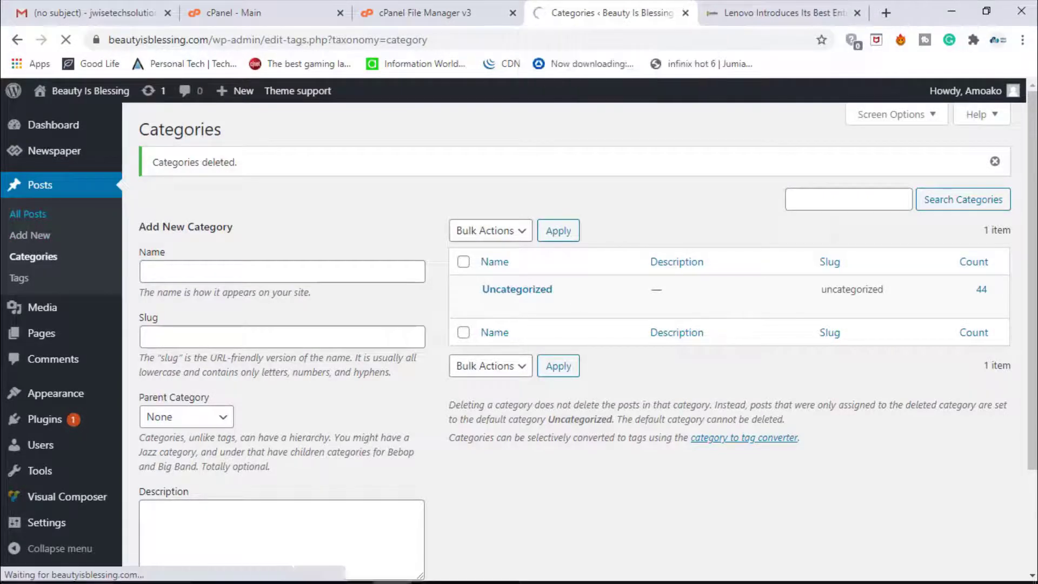
{"action": "mouse_move", "coordinate": [615, 569]}
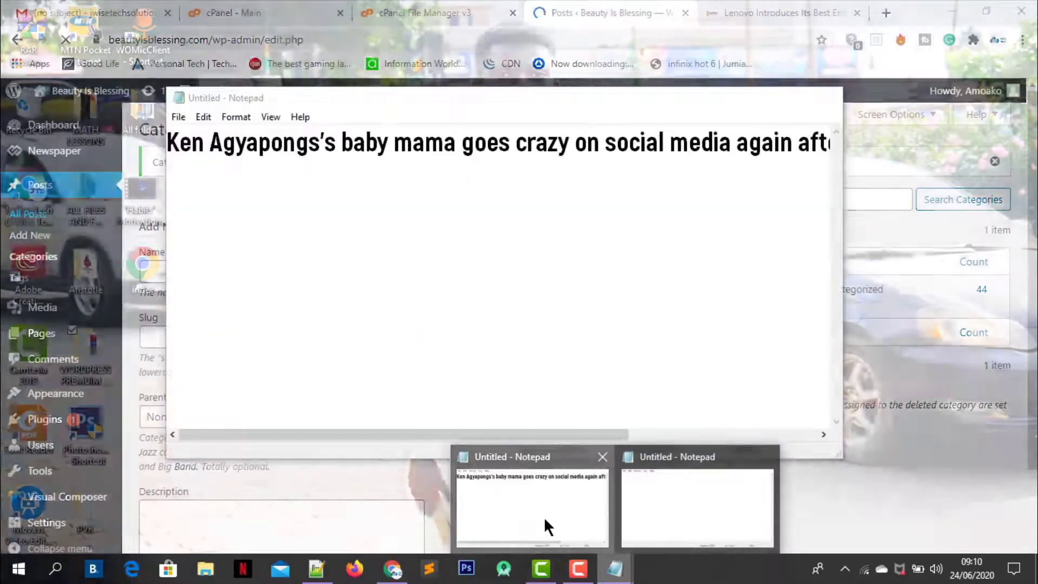
{"action": "left_click", "coordinate": [544, 517]}
{"action": "left_click", "coordinate": [394, 143]}
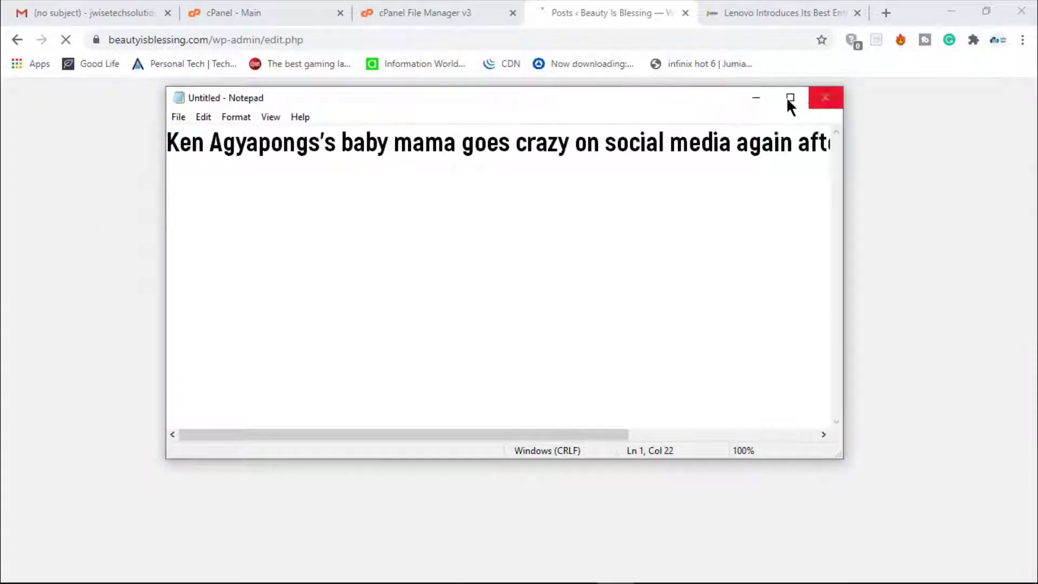
{"action": "left_click", "coordinate": [756, 98]}
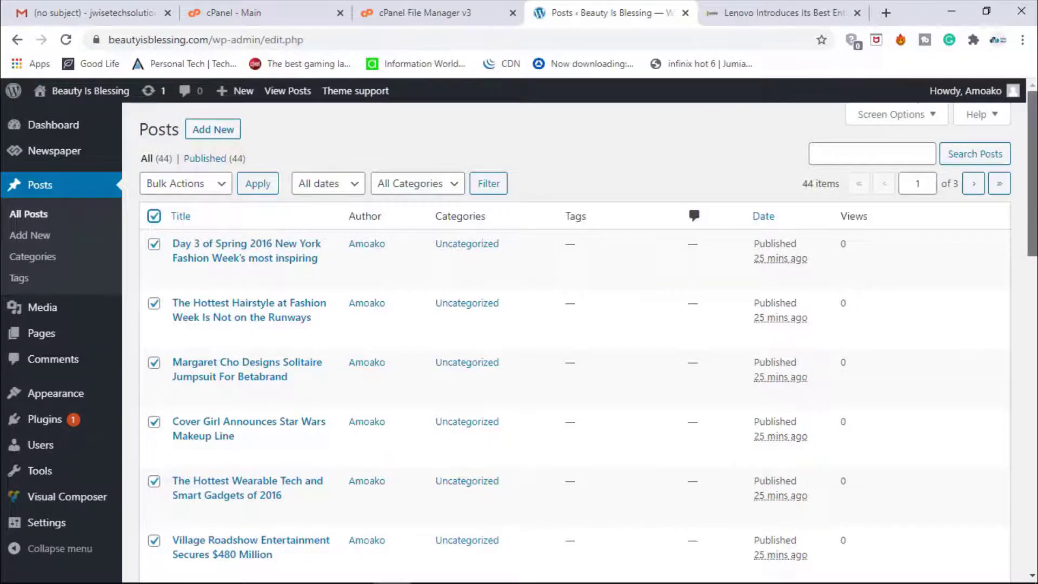
Move the first page of 20 demo posts to the Trash
{"action": "left_click_drag", "start_coordinate": [1032, 227], "coordinate": [984, 540]}
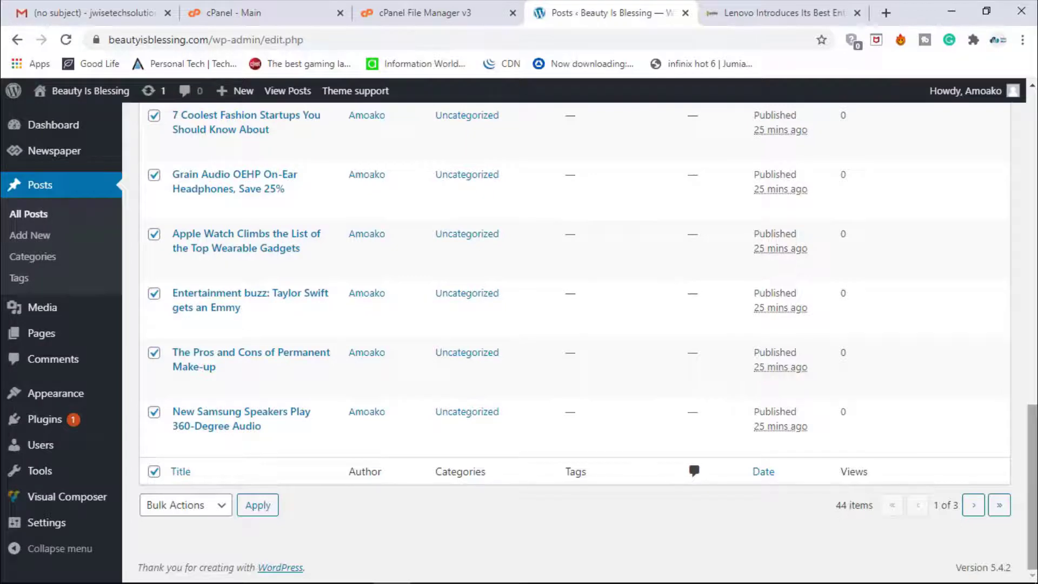
{"action": "left_click_drag", "start_coordinate": [1032, 424], "coordinate": [1000, 513]}
{"action": "left_click", "coordinate": [199, 516]}
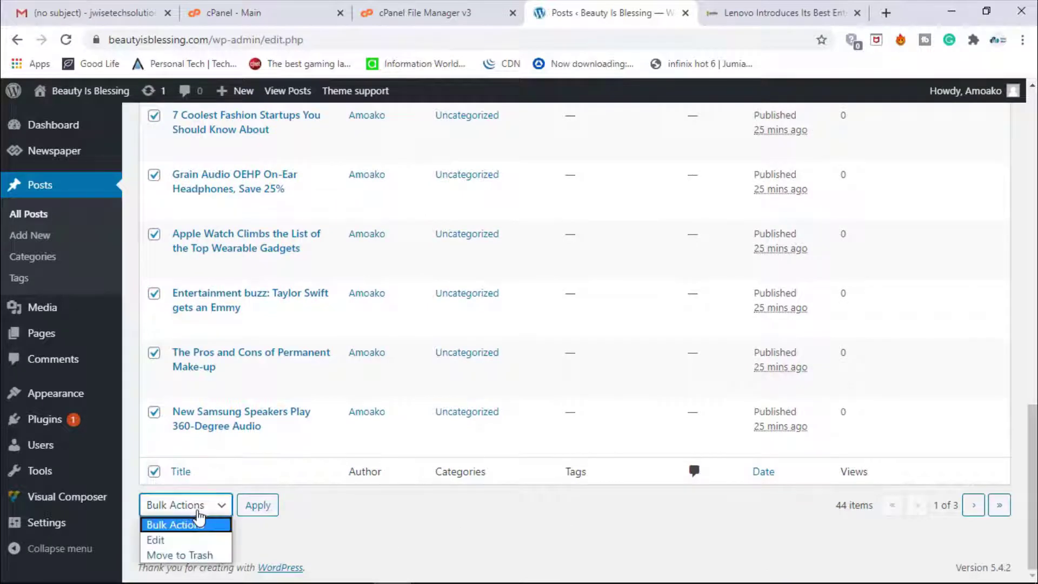
{"action": "left_click", "coordinate": [186, 551]}
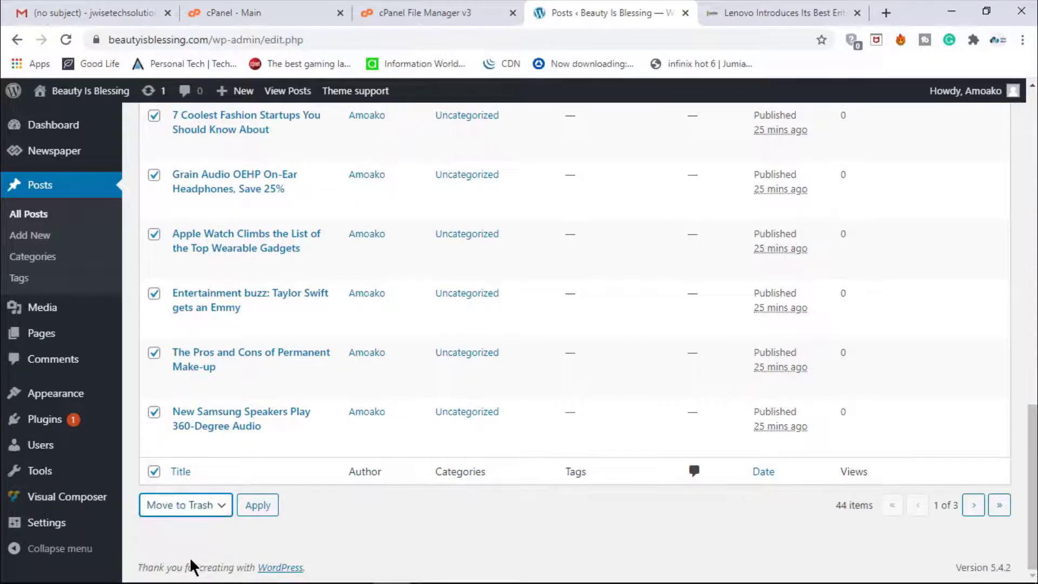
{"action": "left_click", "coordinate": [256, 508]}
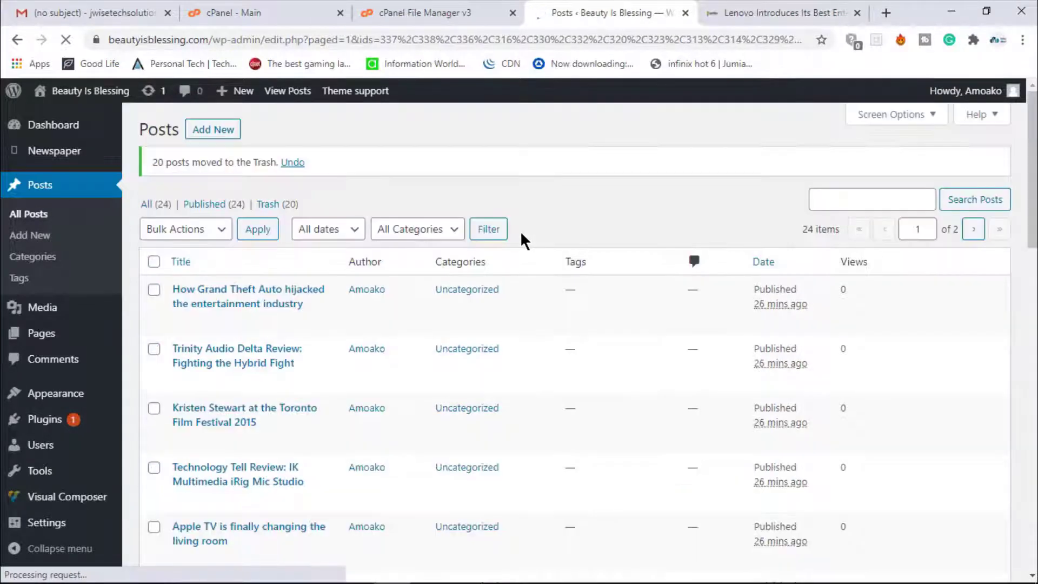
Trash the next page of posts, then reload the Lenovo article on the live site
{"action": "scroll", "coordinate": [989, 302], "scroll_direction": "down", "scroll_amount": 12}
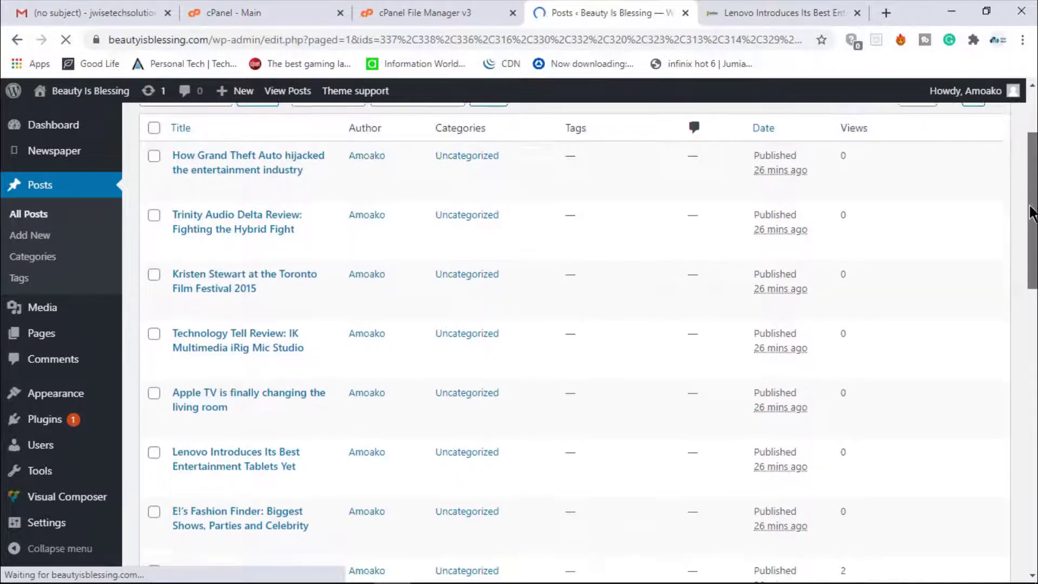
{"action": "scroll", "coordinate": [926, 443], "scroll_direction": "down", "scroll_amount": 5}
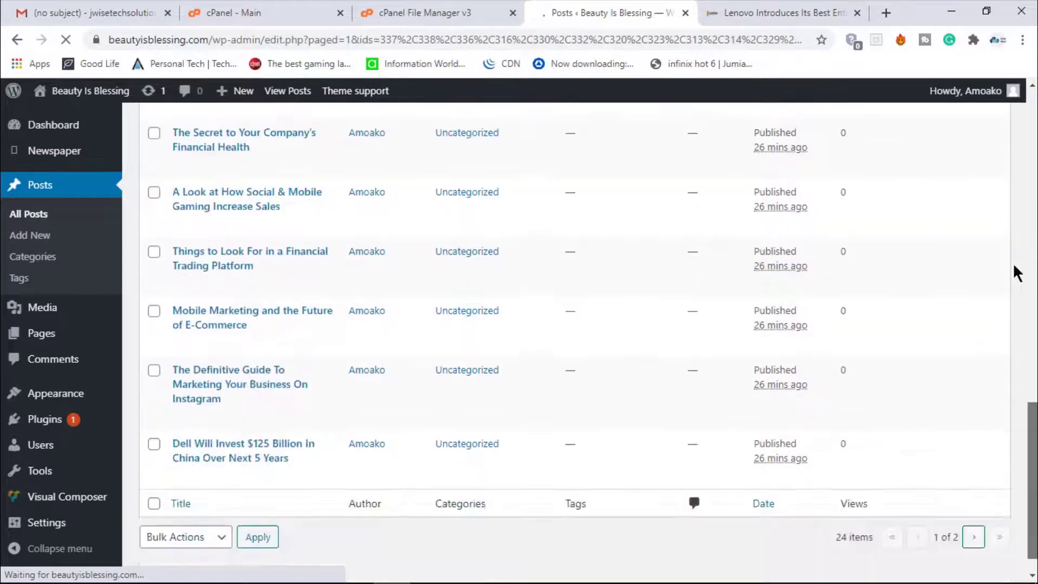
{"action": "scroll", "coordinate": [1012, 271], "scroll_direction": "up", "scroll_amount": 15}
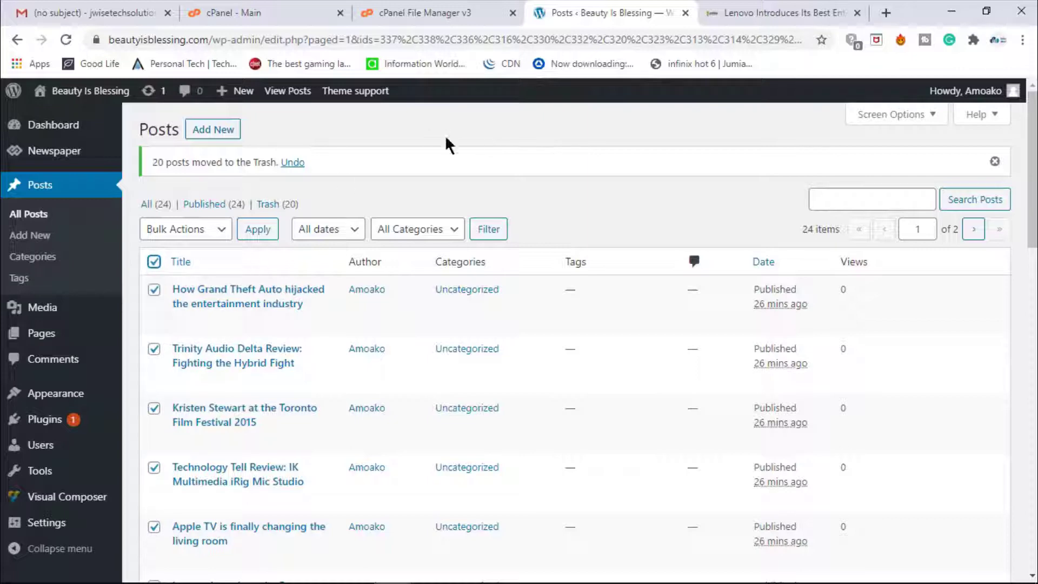
{"action": "left_click_drag", "start_coordinate": [1033, 179], "coordinate": [1033, 503]}
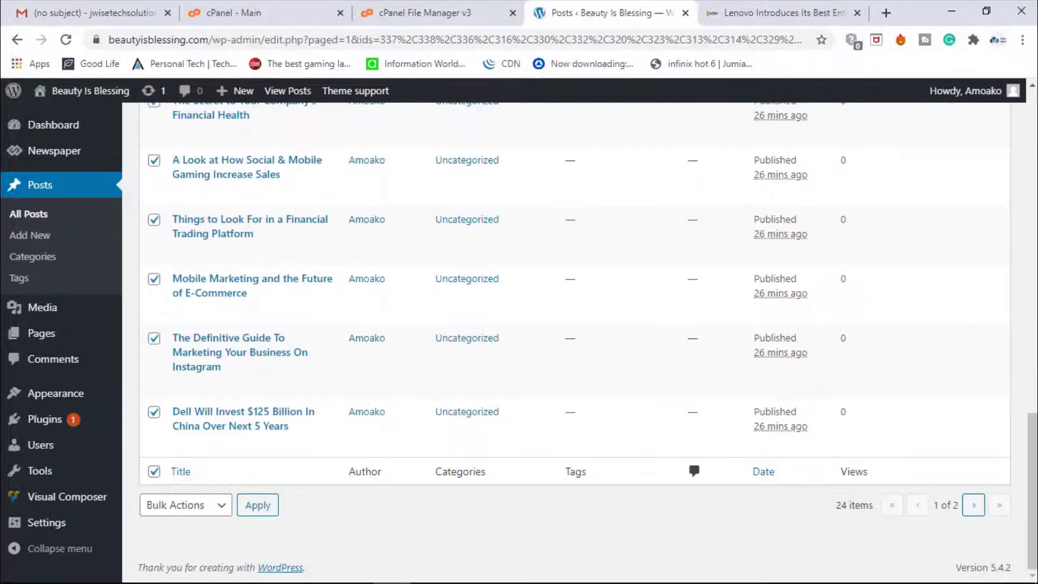
{"action": "left_click", "coordinate": [210, 514]}
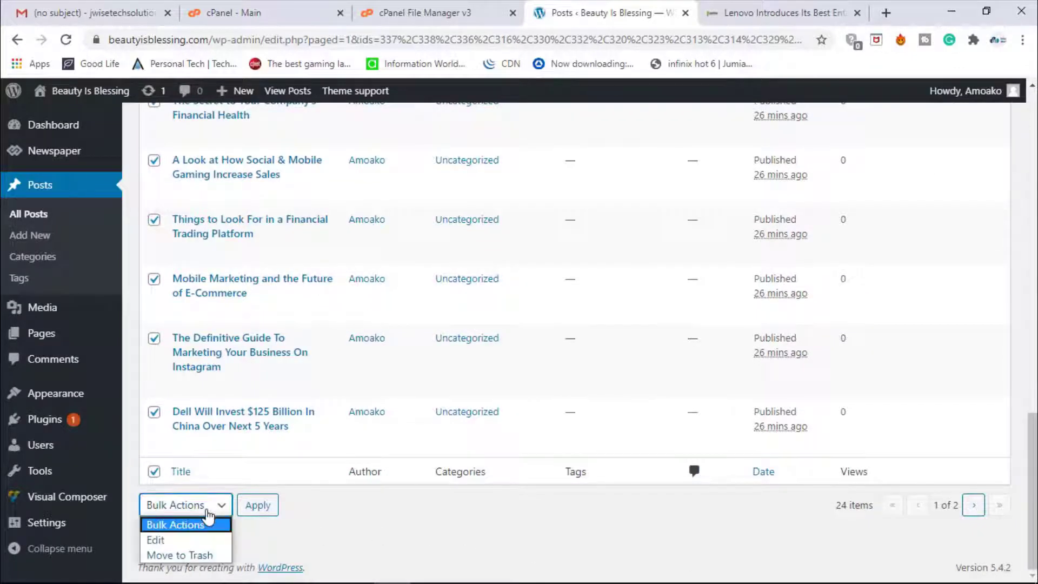
{"action": "left_click", "coordinate": [173, 555]}
{"action": "left_click", "coordinate": [260, 511]}
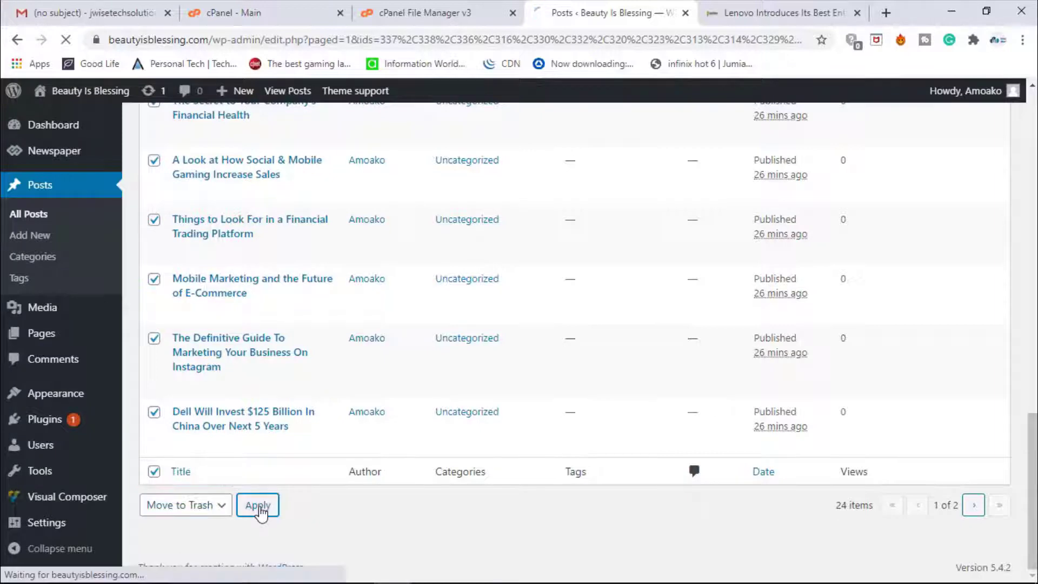
{"action": "left_click", "coordinate": [799, 7]}
{"action": "key", "text": "F5"}
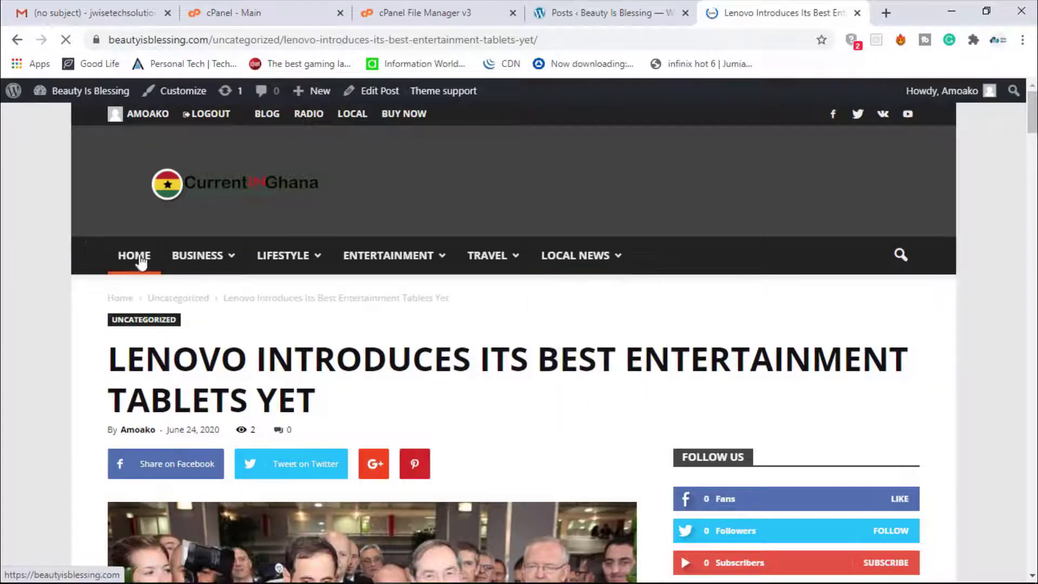
Select the four remaining posts, including Hello world!, and move them to the Trash
{"action": "left_click", "coordinate": [636, 11]}
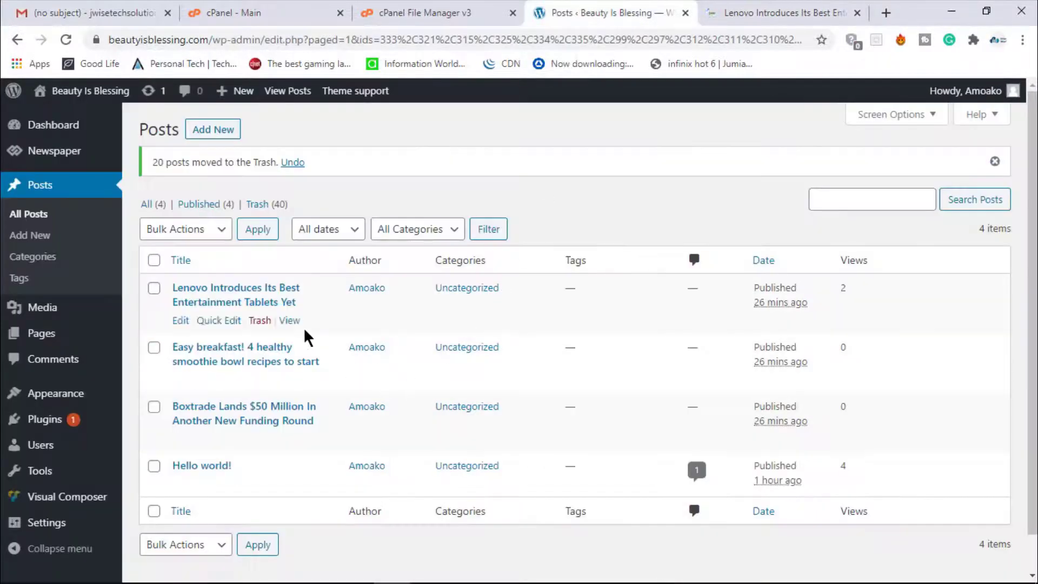
{"action": "left_click", "coordinate": [154, 261]}
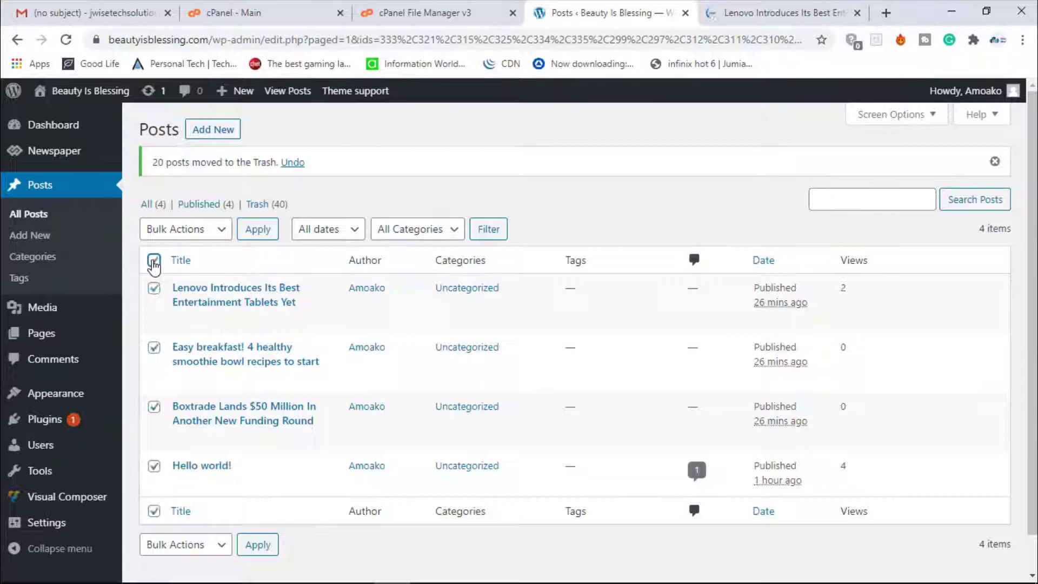
{"action": "left_click", "coordinate": [205, 553]}
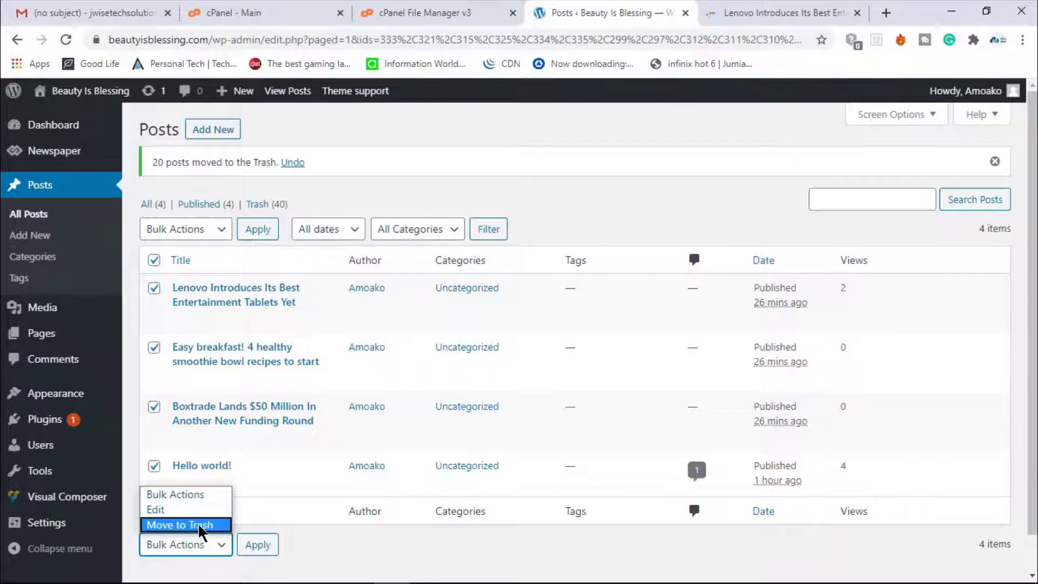
{"action": "left_click", "coordinate": [199, 525]}
{"action": "left_click", "coordinate": [258, 547]}
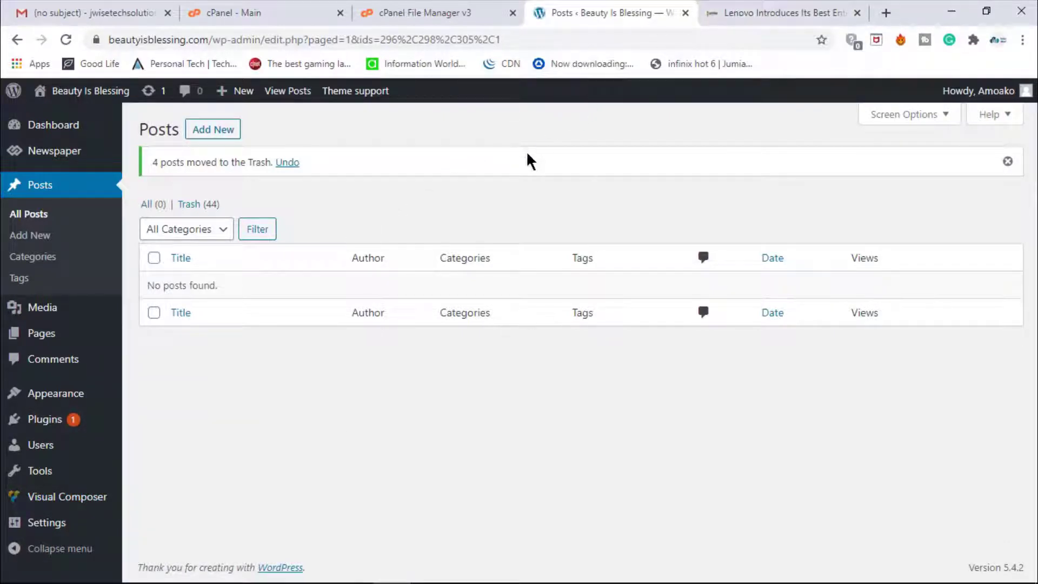
Reload the Lenovo article and confirm its address now returns Error 404
{"action": "left_click", "coordinate": [733, 5]}
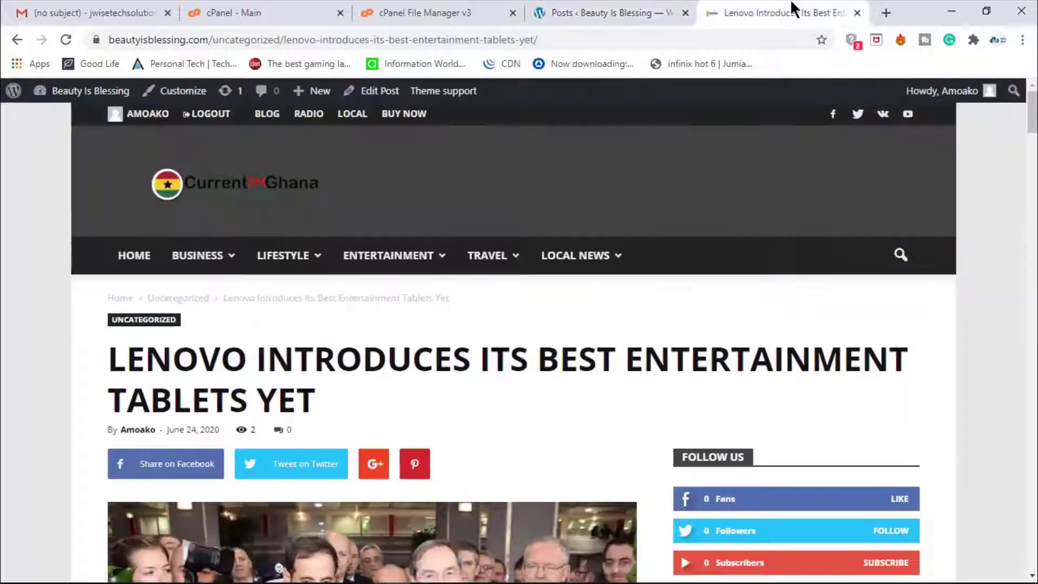
{"action": "key", "text": "F5"}
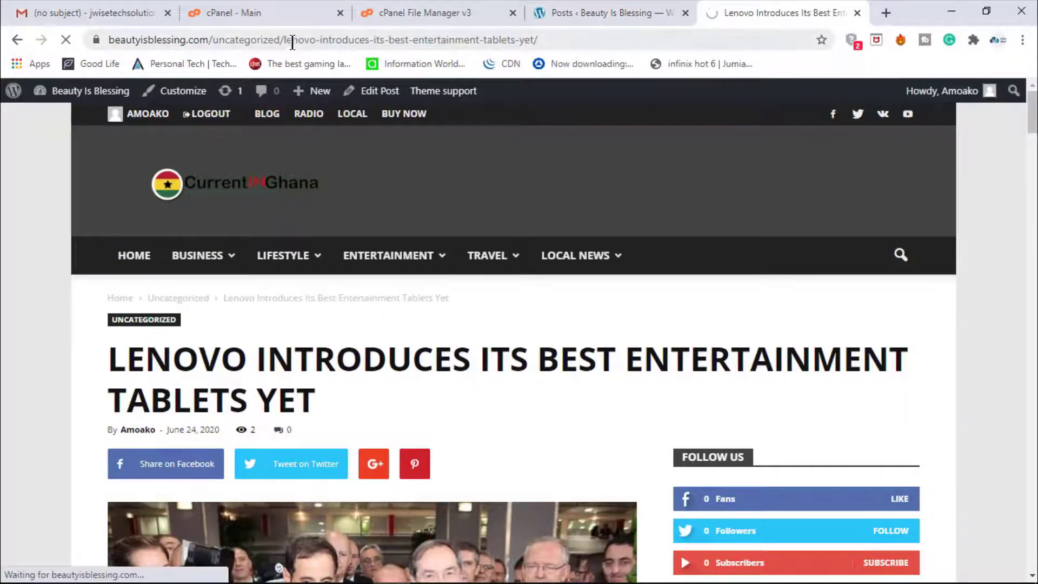
{"action": "left_click_drag", "start_coordinate": [293, 41], "coordinate": [323, 66]}
{"action": "left_click", "coordinate": [605, 43]}
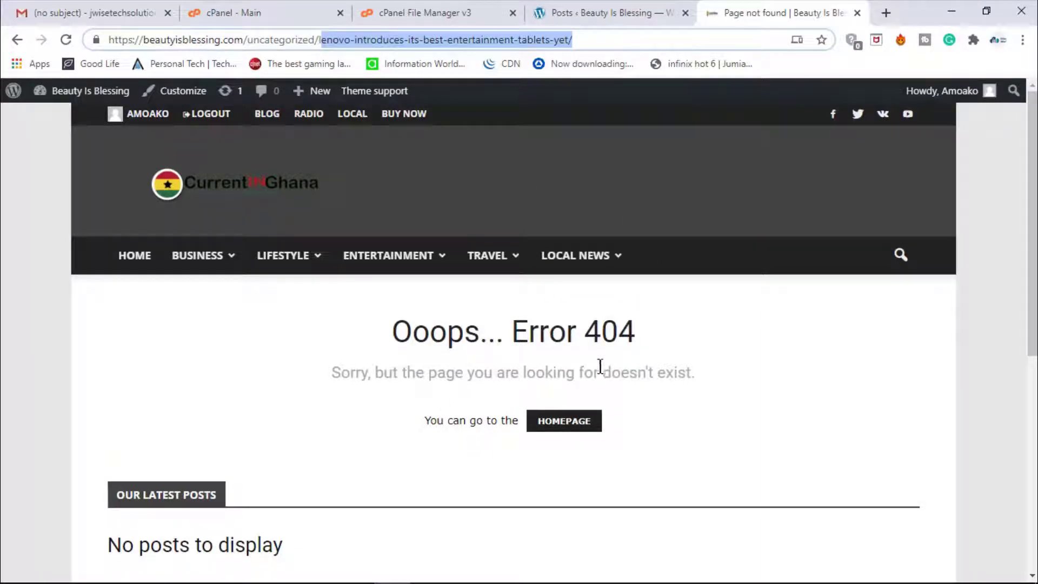
Check the now-empty homepage, start Posts > Add New in the admin, and open a blank browser tab
{"action": "left_click", "coordinate": [577, 421]}
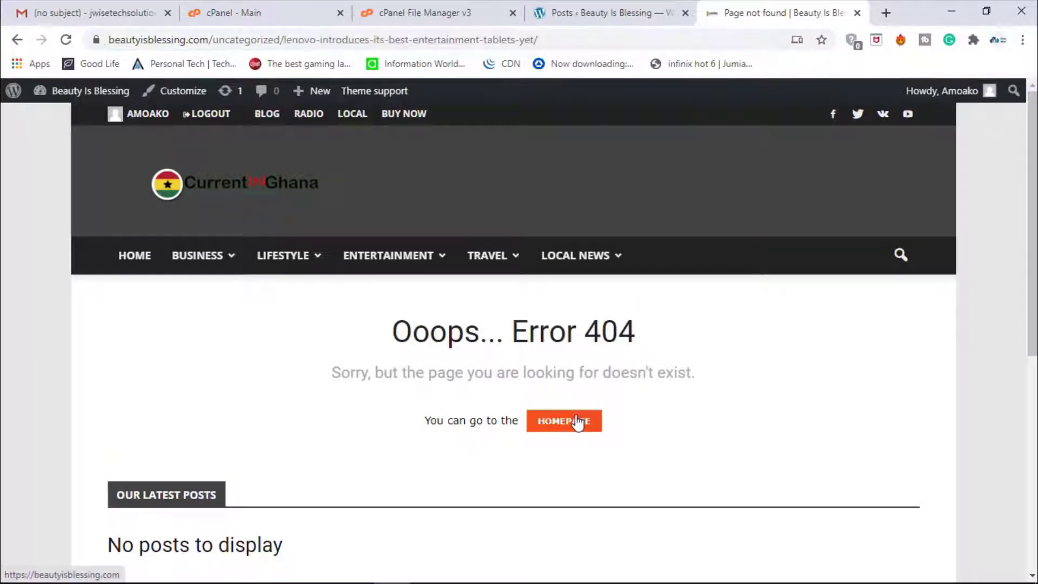
{"action": "left_click", "coordinate": [570, 11]}
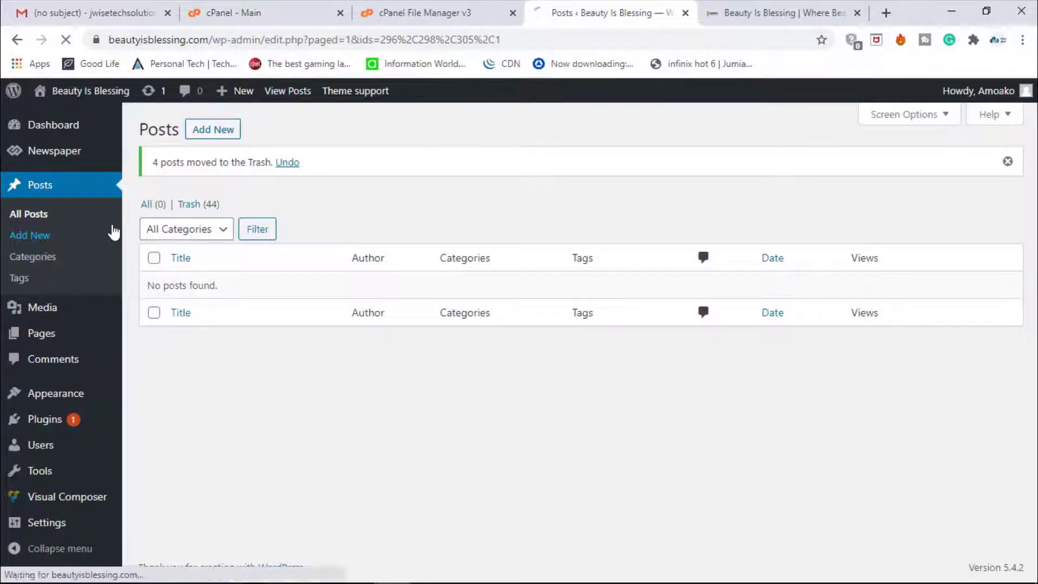
{"action": "left_click", "coordinate": [13, 257]}
{"action": "left_click", "coordinate": [830, 11]}
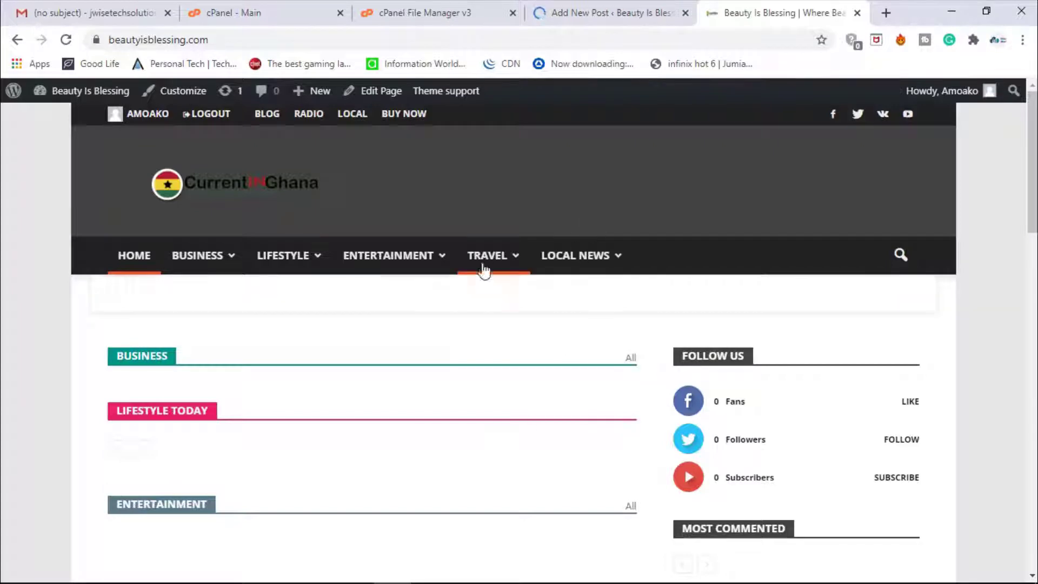
{"action": "mouse_move", "coordinate": [396, 262]}
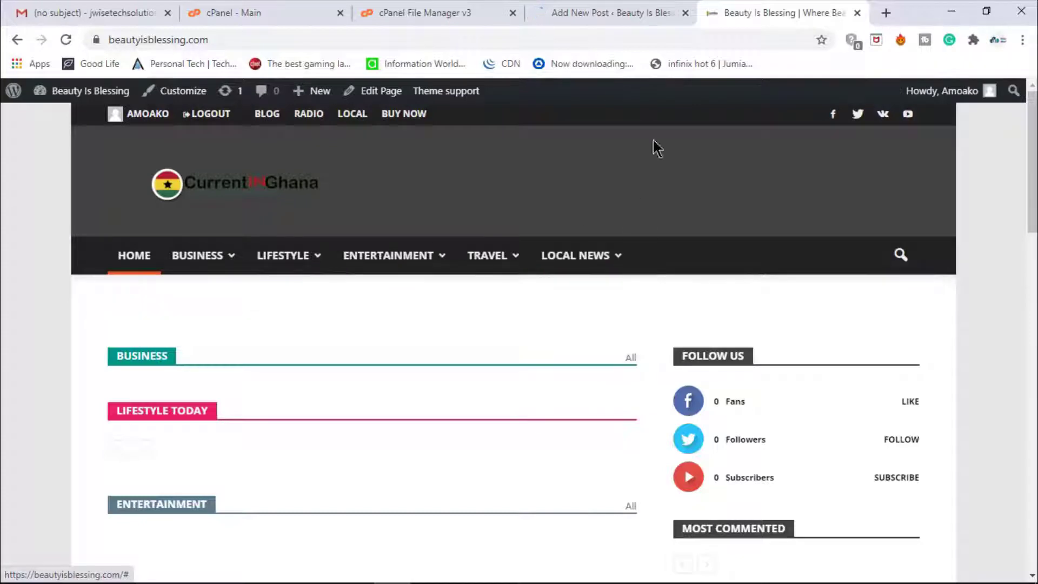
{"action": "left_click", "coordinate": [639, 8]}
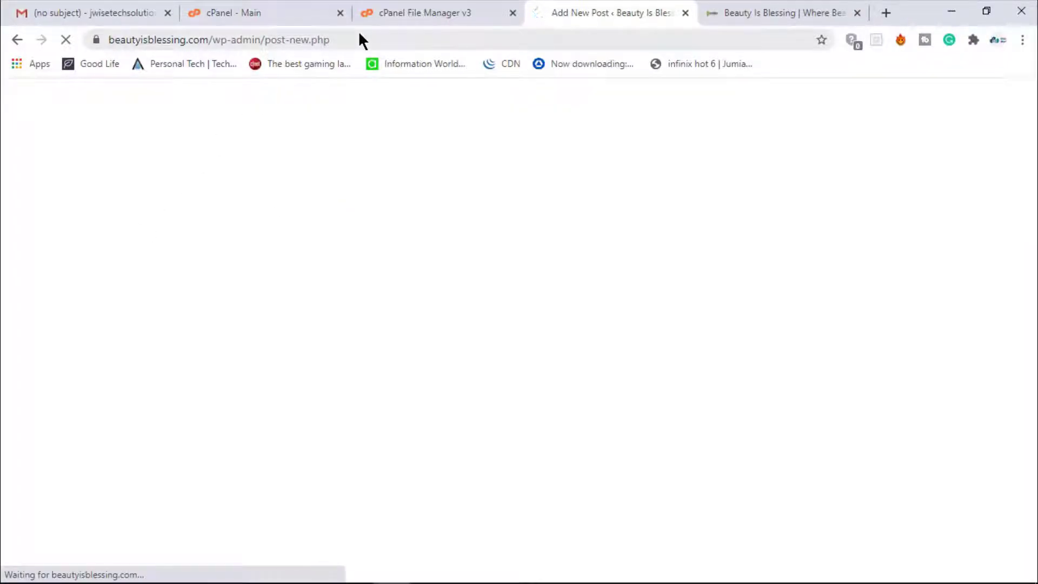
{"action": "left_click", "coordinate": [886, 13]}
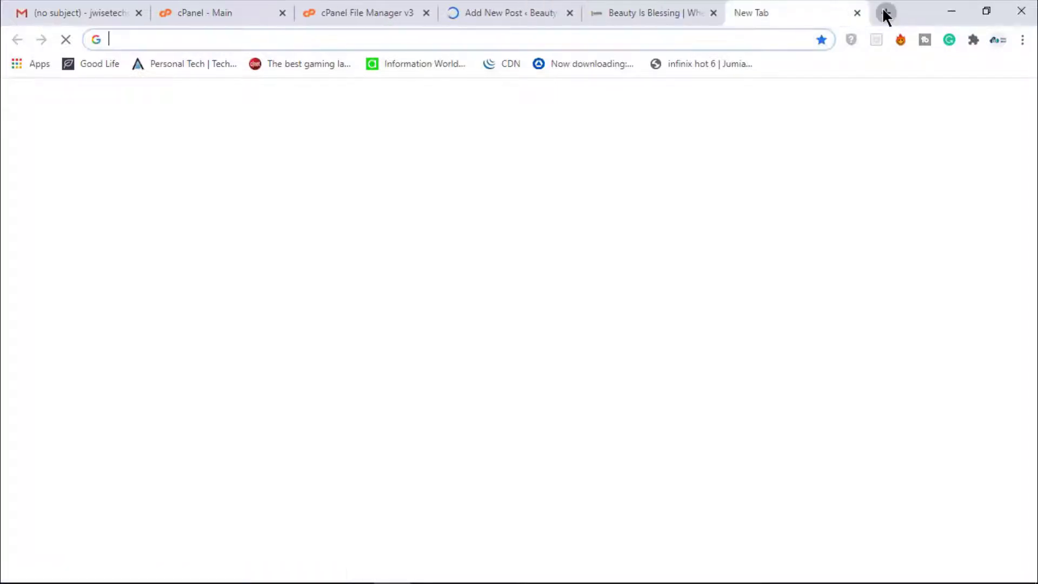
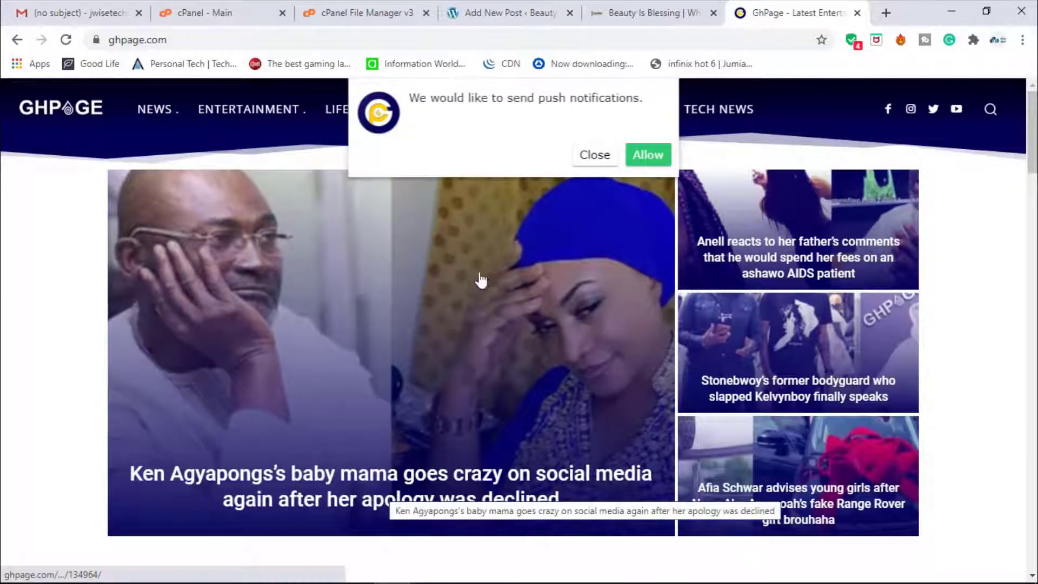
Open the GhPage article and paste its headline as the new post's title
{"action": "left_click", "coordinate": [133, 474]}
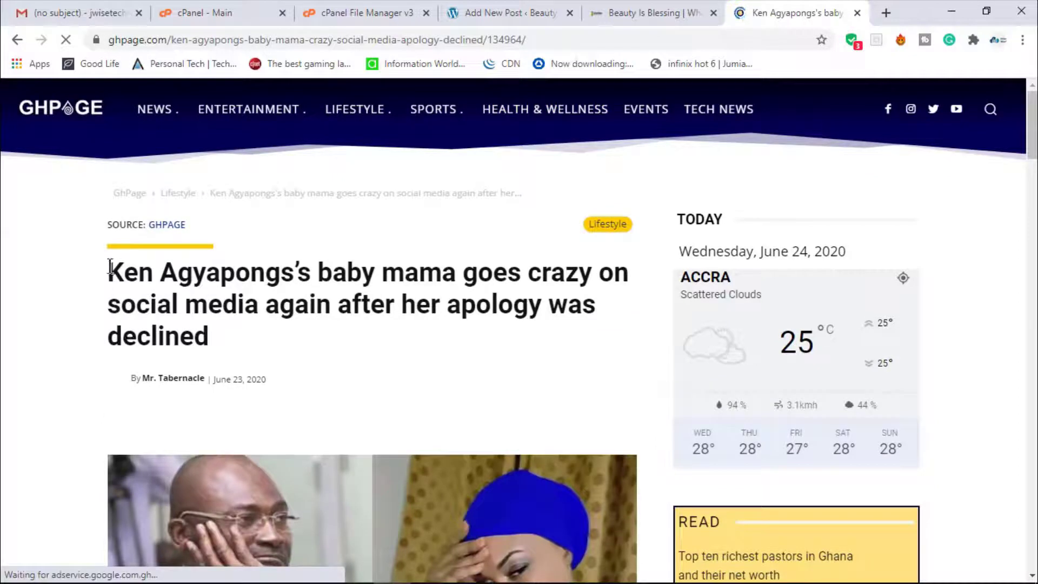
{"action": "left_click_drag", "start_coordinate": [110, 268], "coordinate": [220, 341]}
{"action": "key", "text": "ctrl+c"}
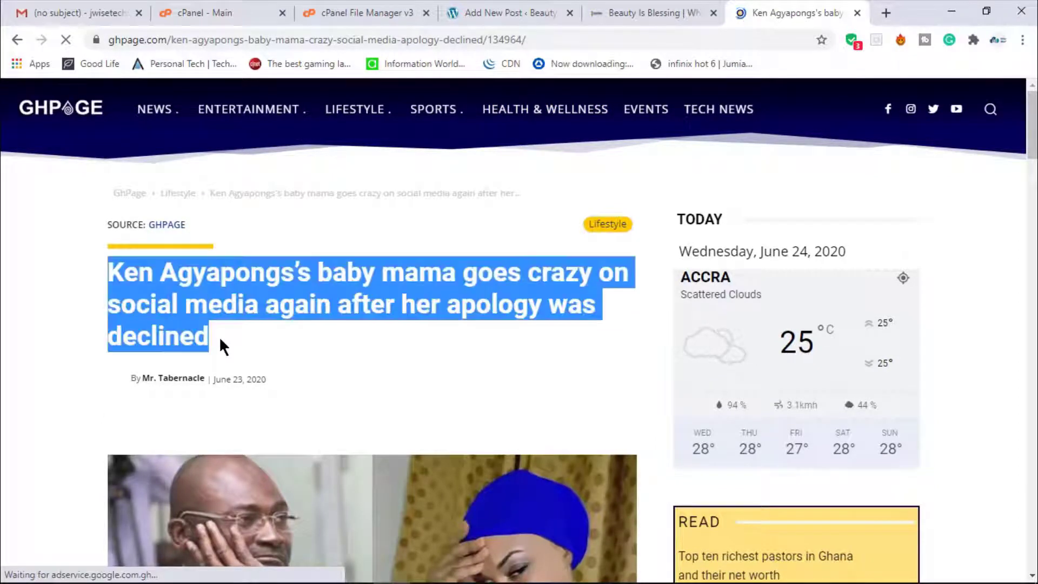
{"action": "left_click", "coordinate": [456, 10]}
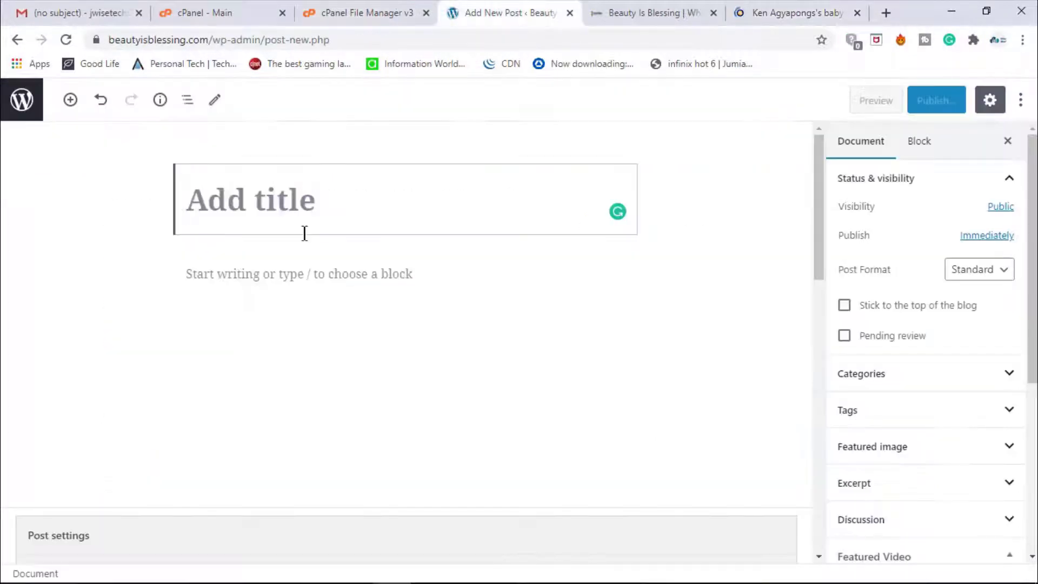
{"action": "key", "text": "ctrl+v"}
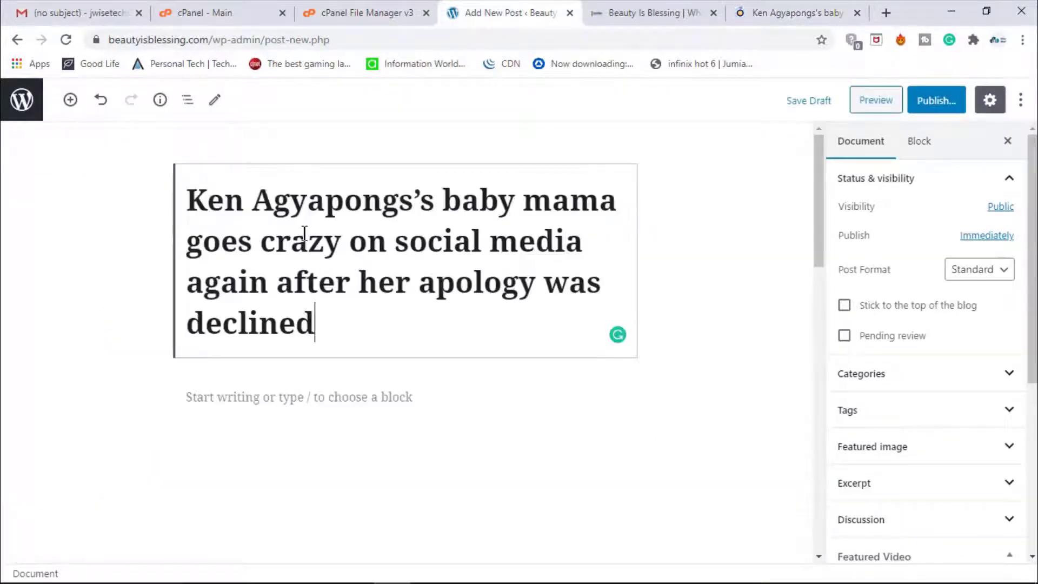
{"action": "left_click", "coordinate": [300, 398]}
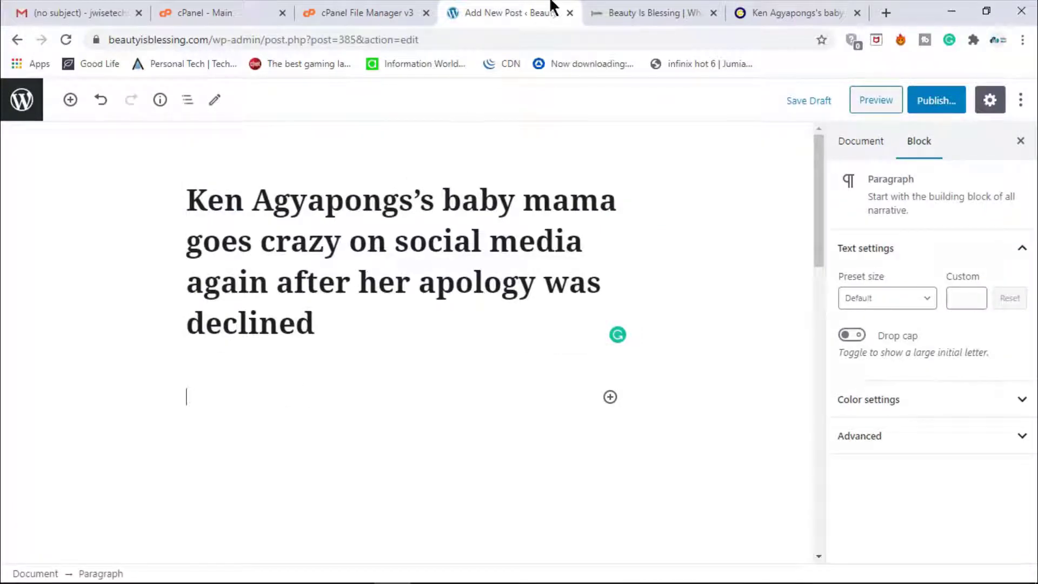
Copy the article's opening paragraph into the post body
{"action": "left_click", "coordinate": [629, 9]}
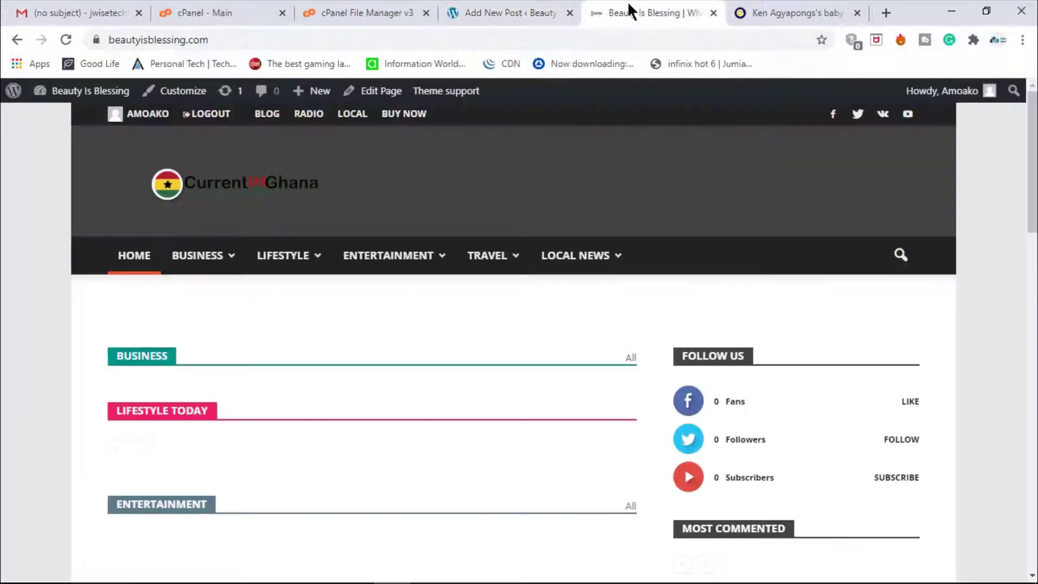
{"action": "left_click", "coordinate": [764, 10]}
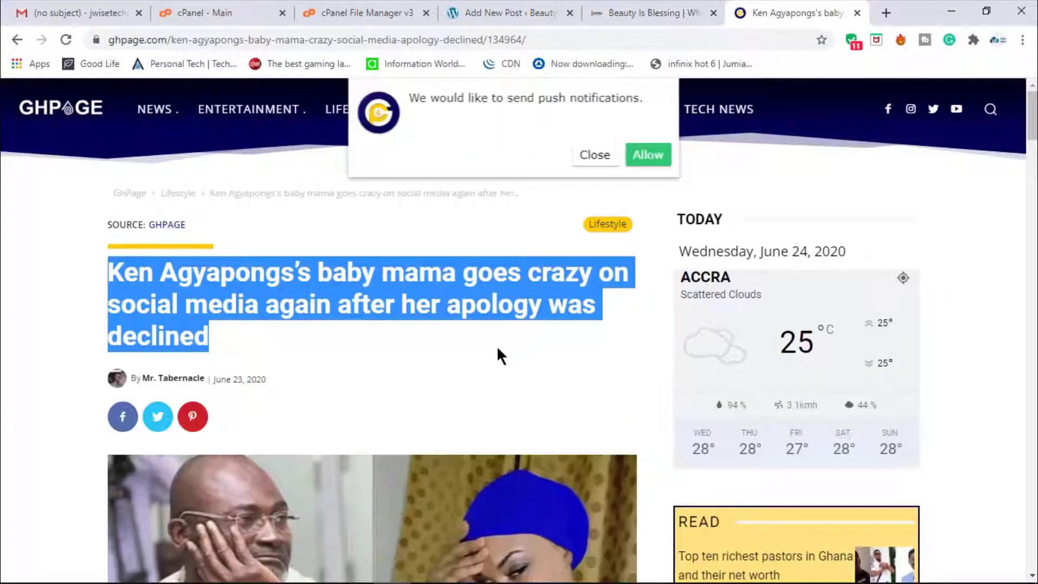
{"action": "left_click", "coordinate": [475, 321]}
{"action": "scroll", "coordinate": [475, 320], "scroll_direction": "down", "scroll_amount": 10}
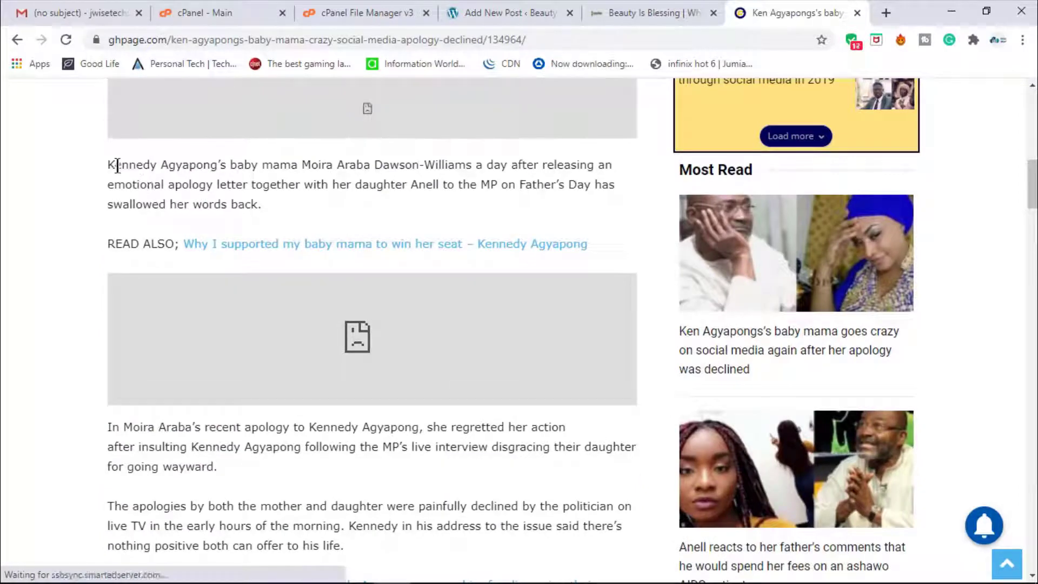
{"action": "left_click_drag", "start_coordinate": [107, 165], "coordinate": [263, 203]}
{"action": "key", "text": "ctrl+c"}
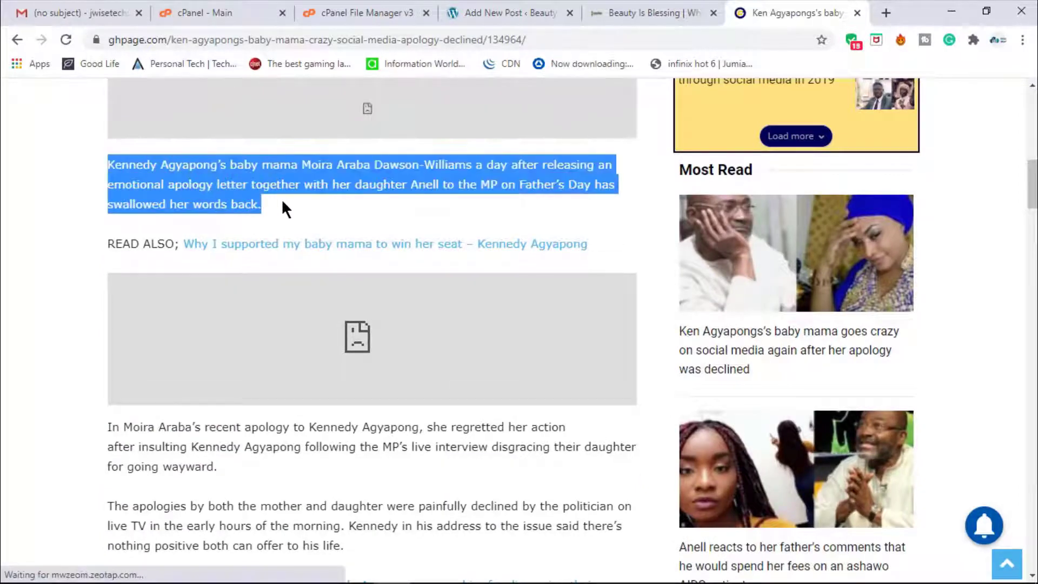
{"action": "left_click", "coordinate": [519, 13]}
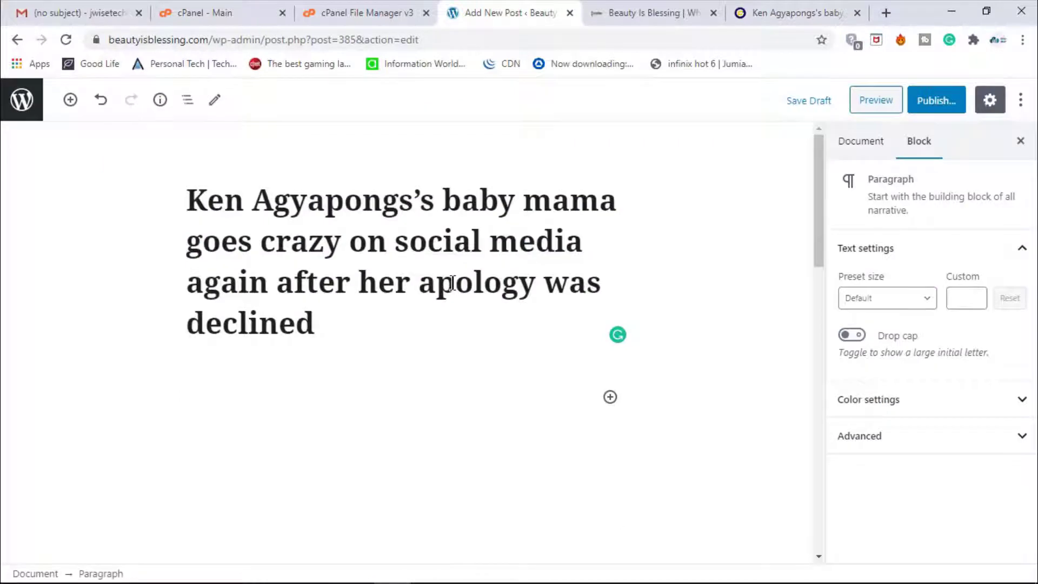
{"action": "key", "text": "ctrl+v"}
{"action": "key", "text": "Return"}
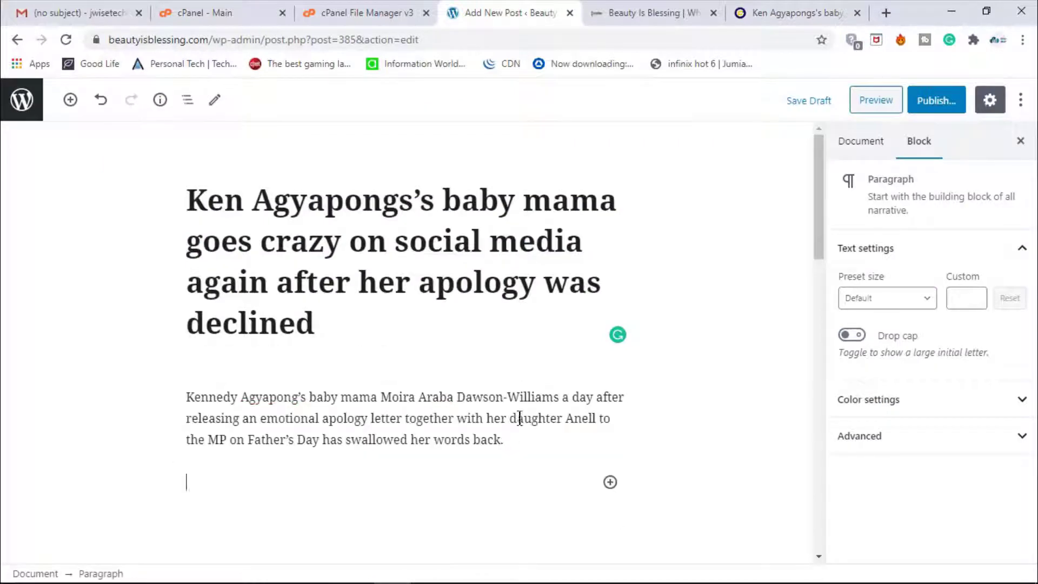
Copy the article's next two paragraphs into the post
{"action": "left_click", "coordinate": [784, 12]}
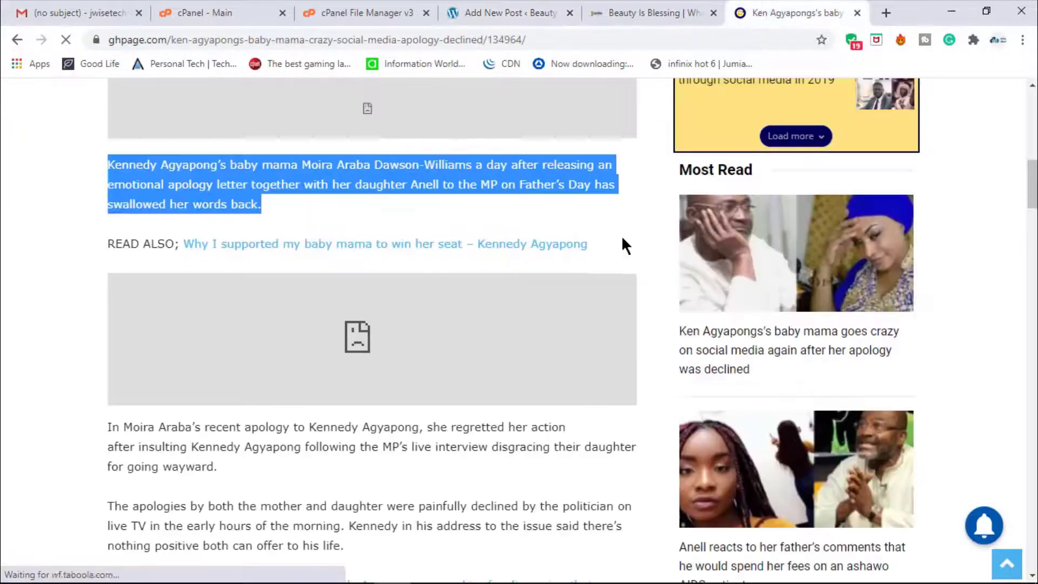
{"action": "scroll", "coordinate": [188, 263], "scroll_direction": "down", "scroll_amount": 4}
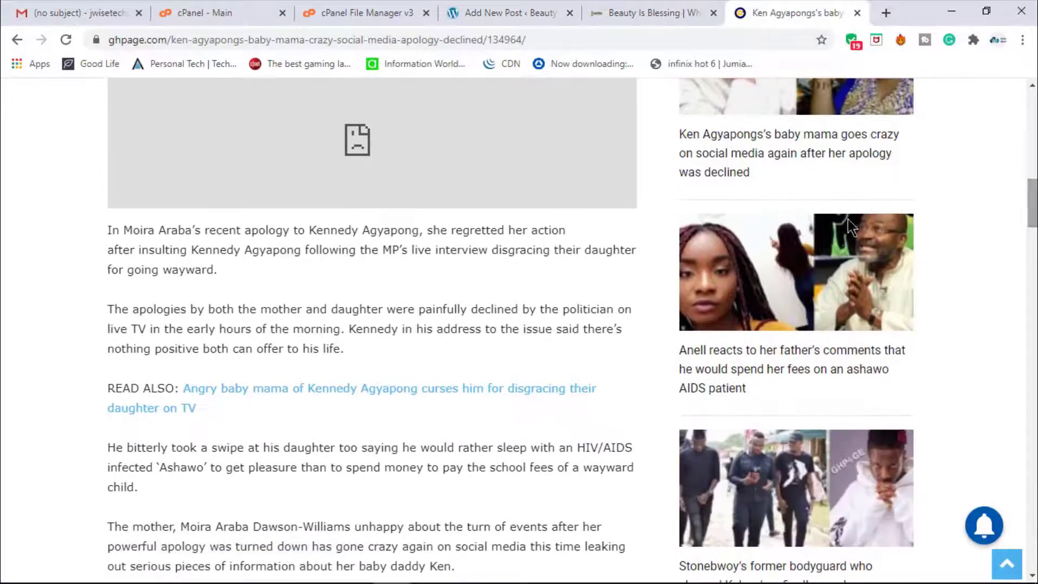
{"action": "left_click_drag", "start_coordinate": [108, 228], "coordinate": [368, 352]}
{"action": "left_click", "coordinate": [513, 9]}
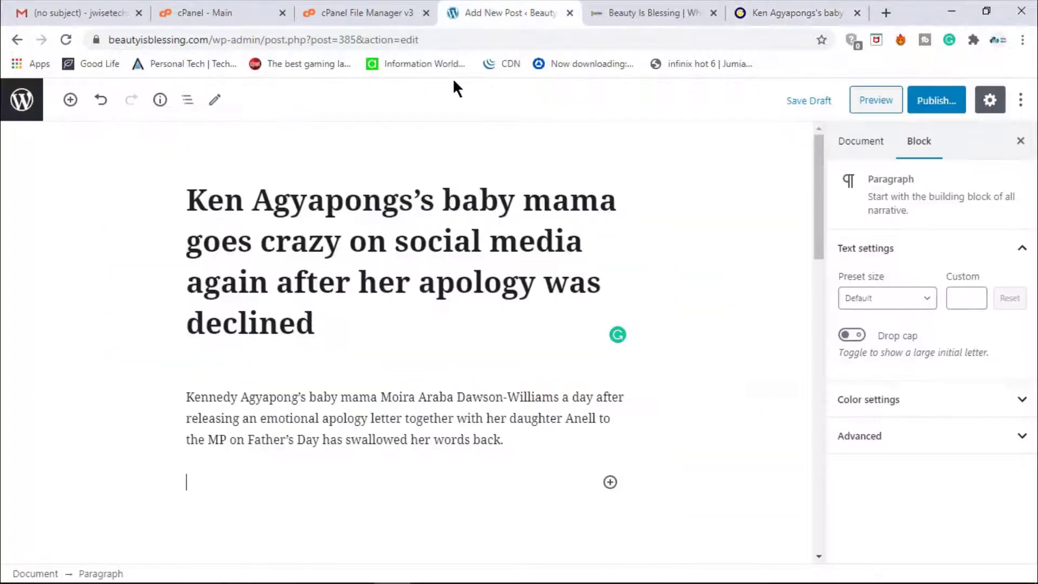
{"action": "key", "text": "ctrl+v"}
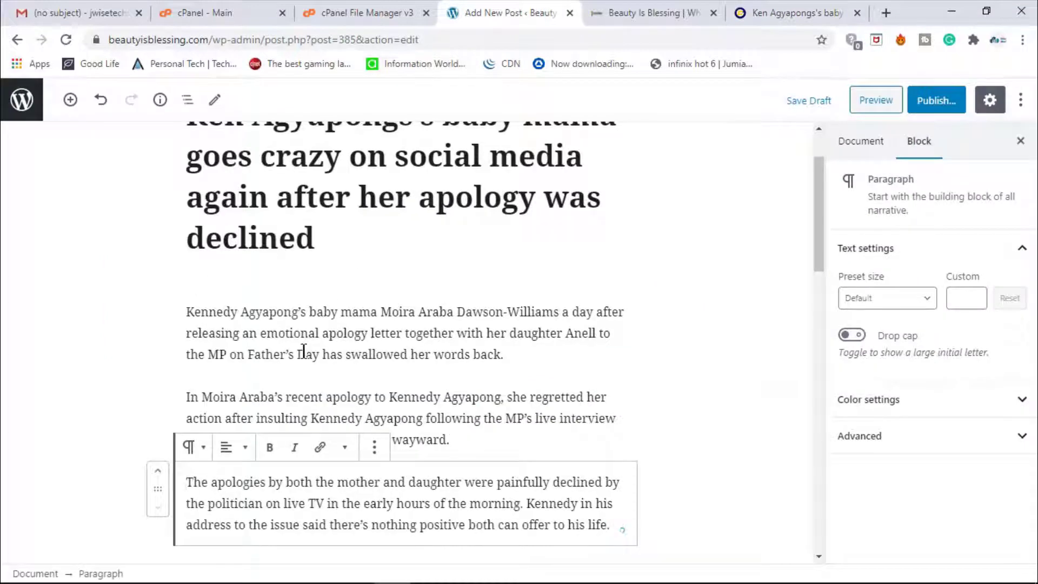
{"action": "left_click_drag", "start_coordinate": [818, 264], "coordinate": [819, 295]}
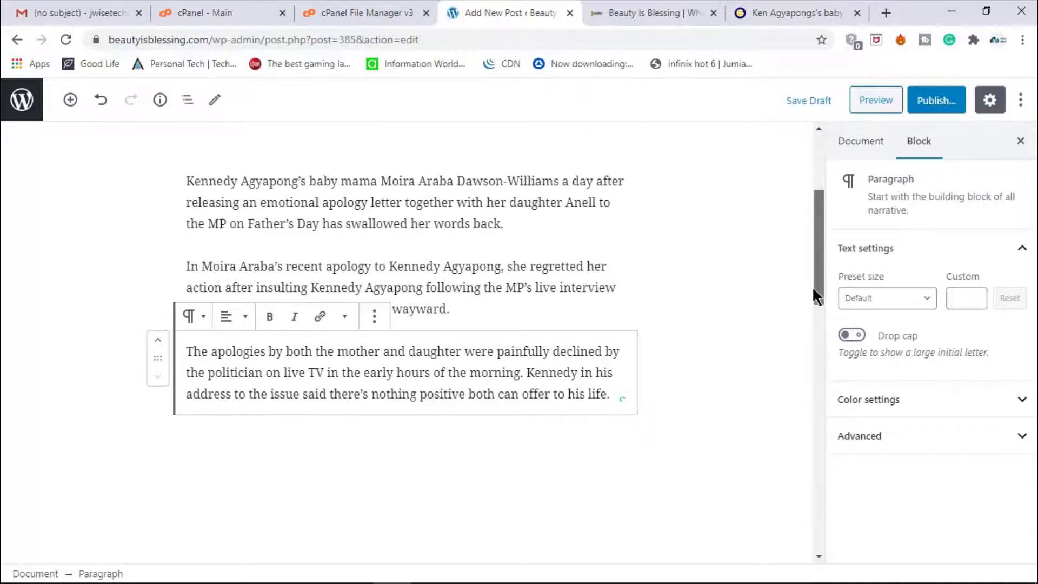
{"action": "left_click_drag", "start_coordinate": [813, 287], "coordinate": [800, 179]}
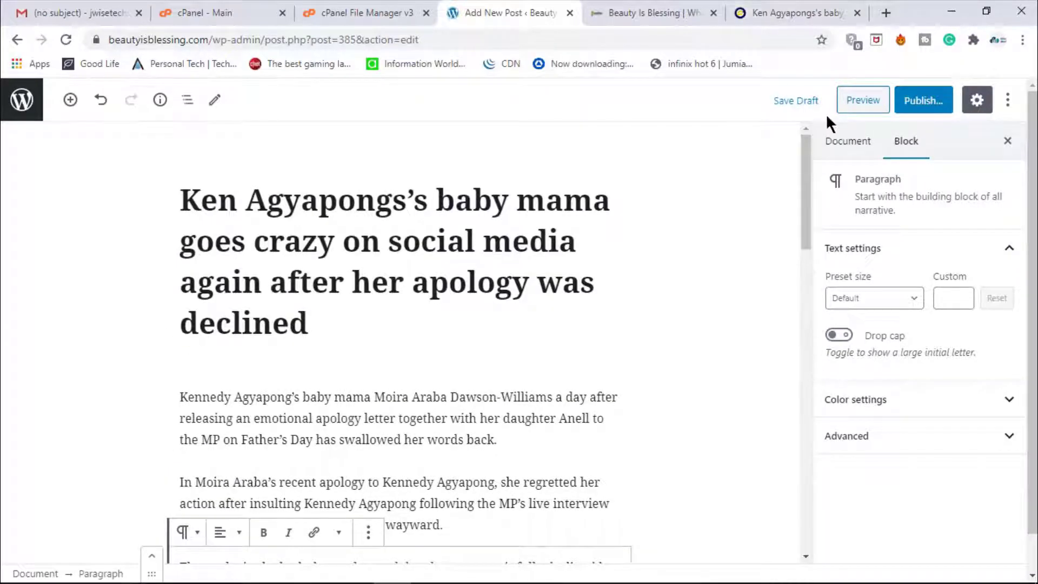
Save the article's photo to the computer as a JPG
{"action": "left_click", "coordinate": [774, 4]}
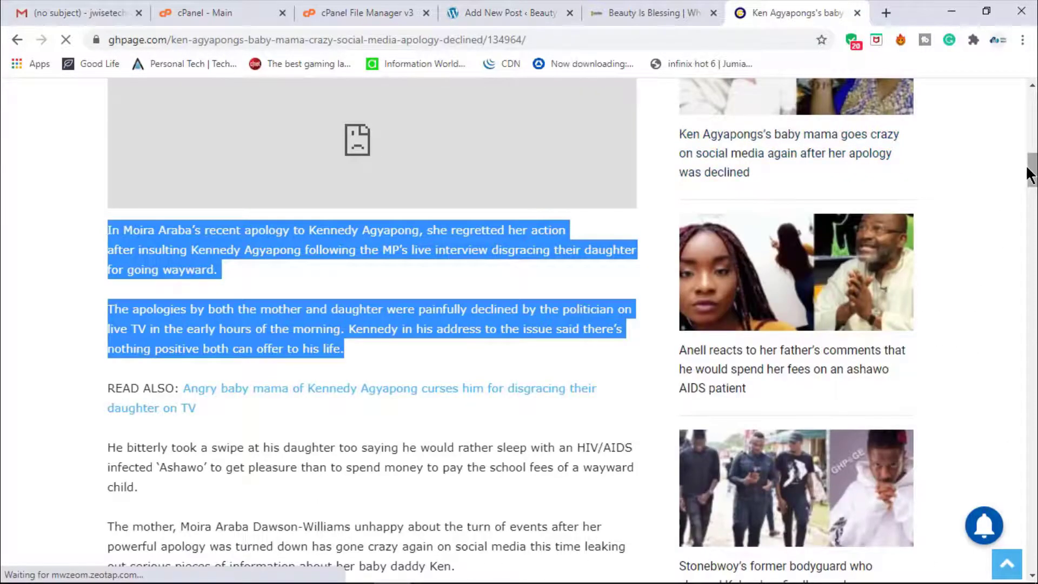
{"action": "left_click_drag", "start_coordinate": [1030, 157], "coordinate": [1029, 89]}
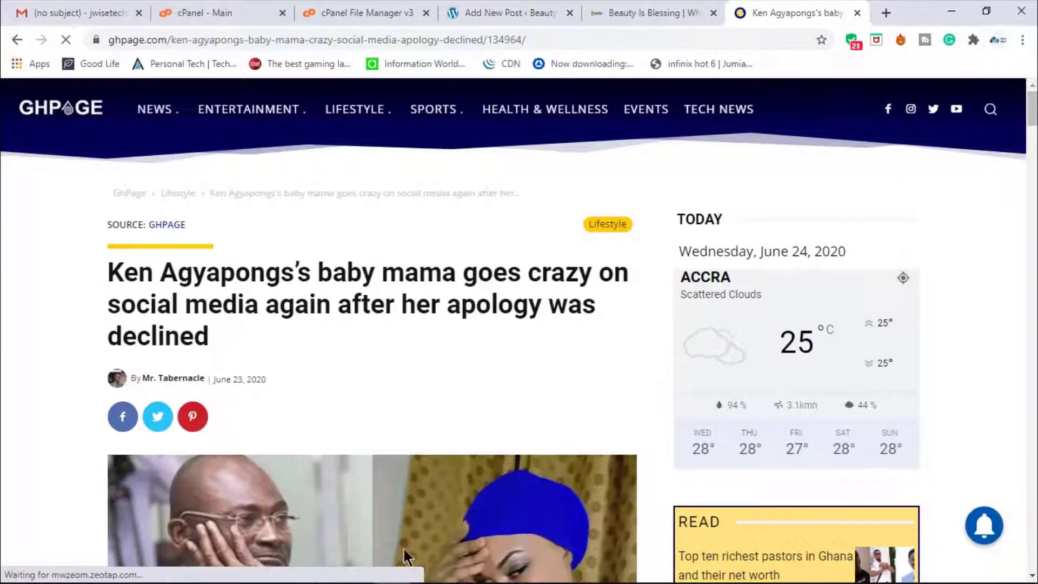
{"action": "right_click", "coordinate": [329, 504]}
{"action": "left_click", "coordinate": [372, 413]}
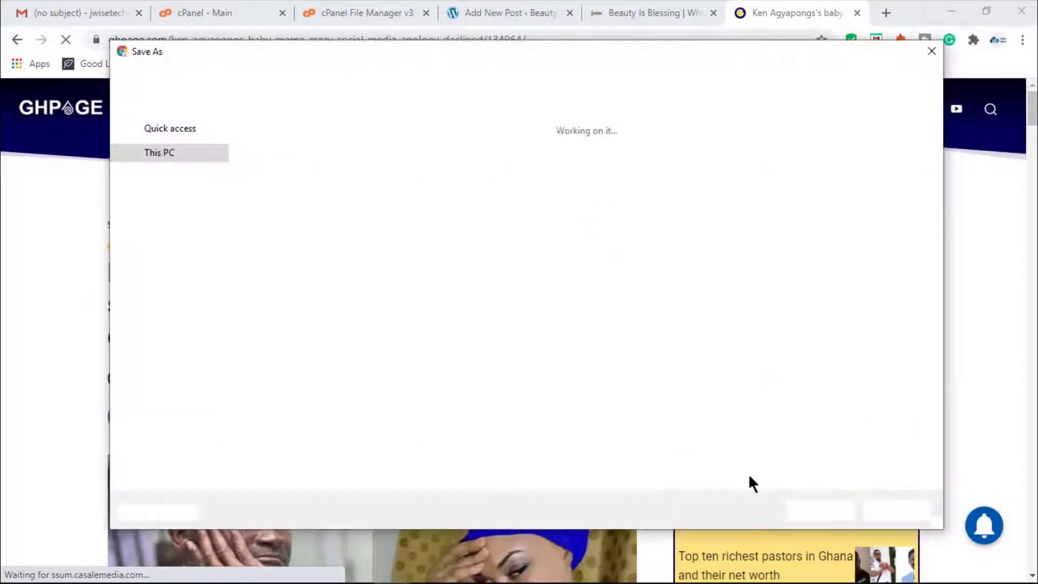
{"action": "left_click", "coordinate": [815, 508]}
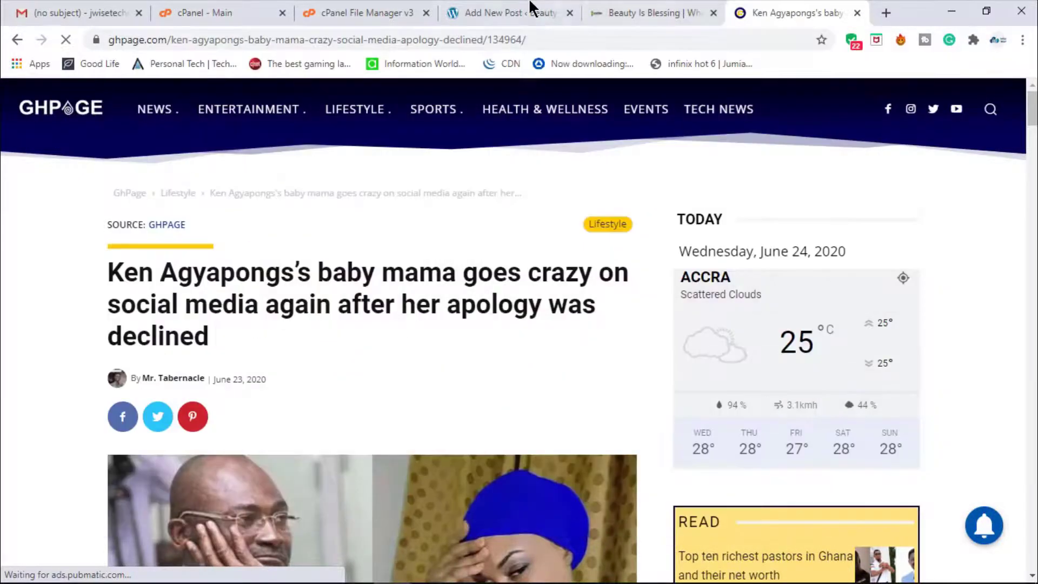
{"action": "left_click", "coordinate": [530, 7]}
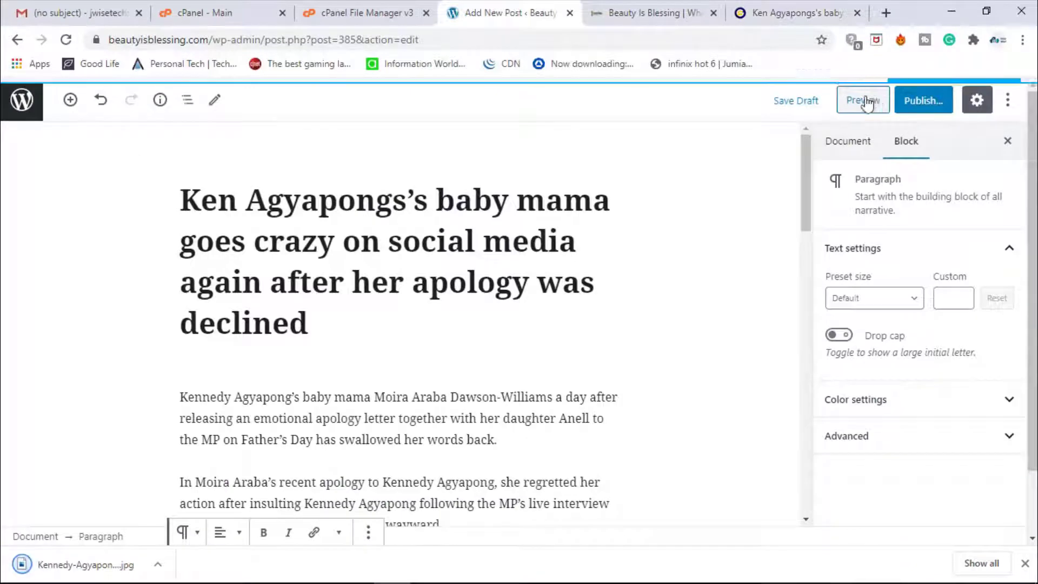
Review the post settings, keeping the format Standard and checking the permalink
{"action": "left_click", "coordinate": [849, 145]}
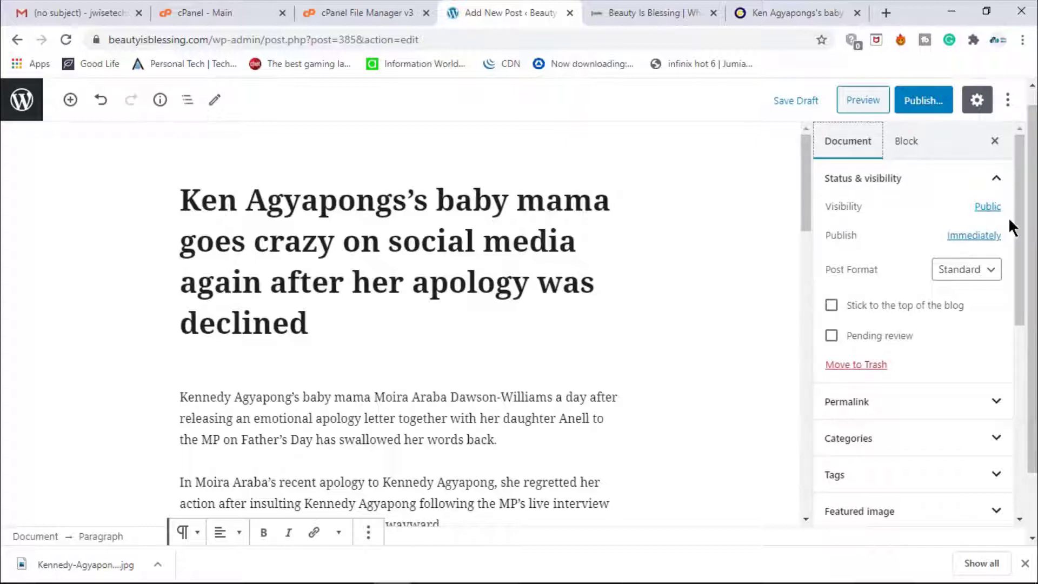
{"action": "scroll", "coordinate": [1009, 233], "scroll_direction": "down", "scroll_amount": 3}
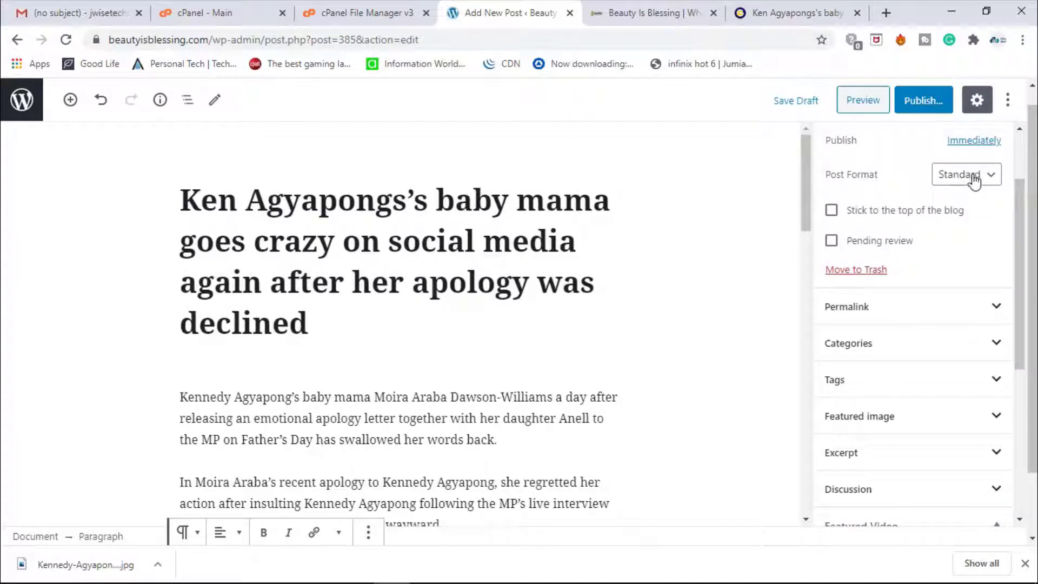
{"action": "left_click", "coordinate": [990, 178]}
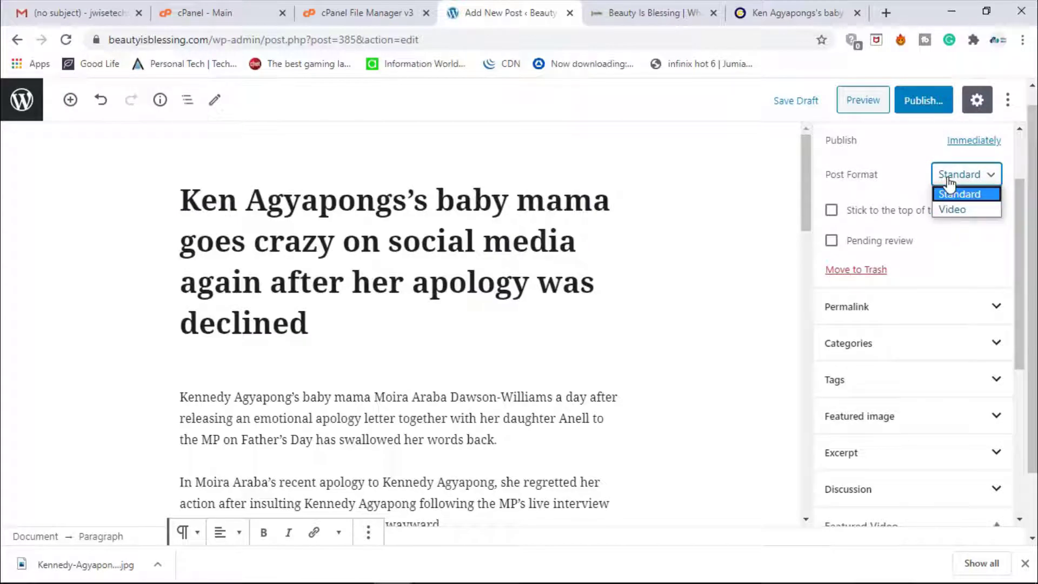
{"action": "left_click", "coordinate": [949, 181]}
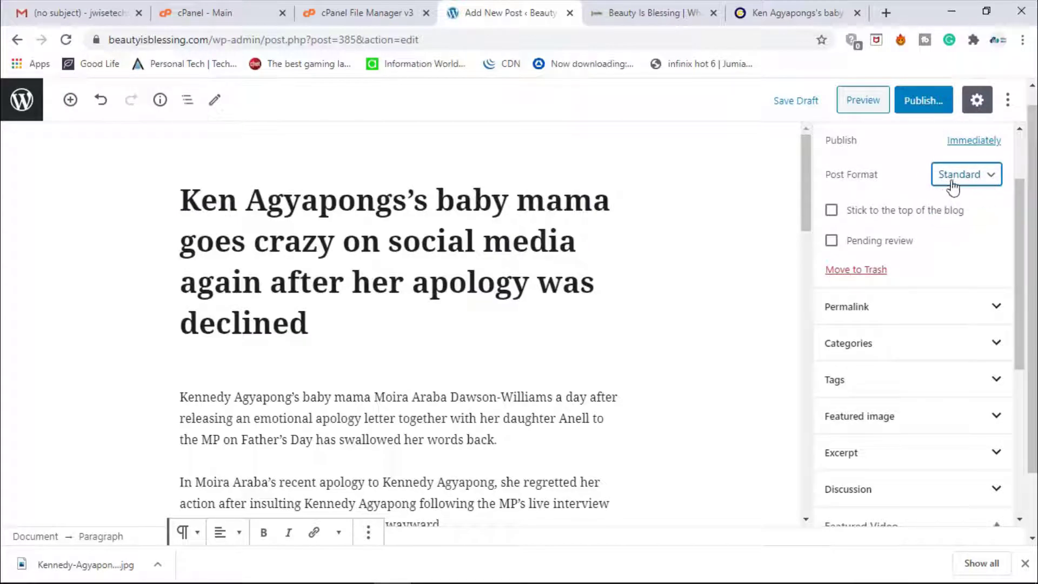
{"action": "left_click_drag", "start_coordinate": [1017, 196], "coordinate": [1019, 209]}
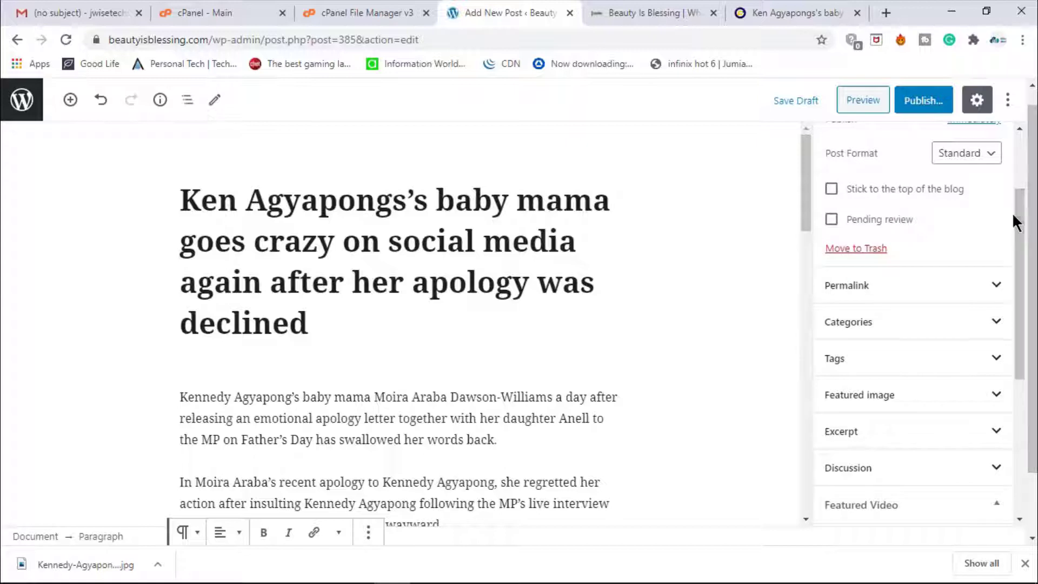
{"action": "left_click_drag", "start_coordinate": [1021, 227], "coordinate": [1026, 271]}
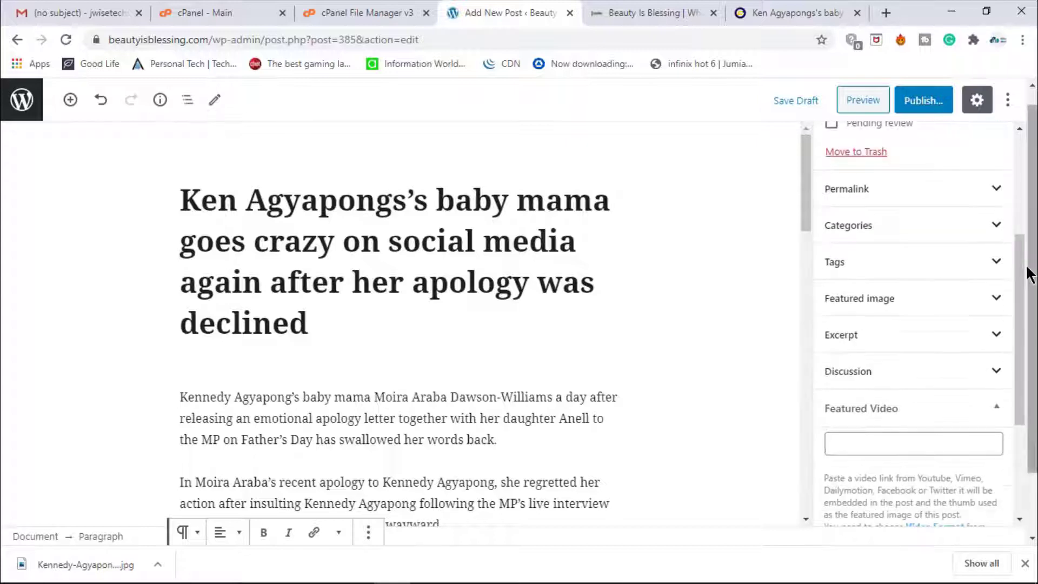
{"action": "left_click", "coordinate": [997, 190]}
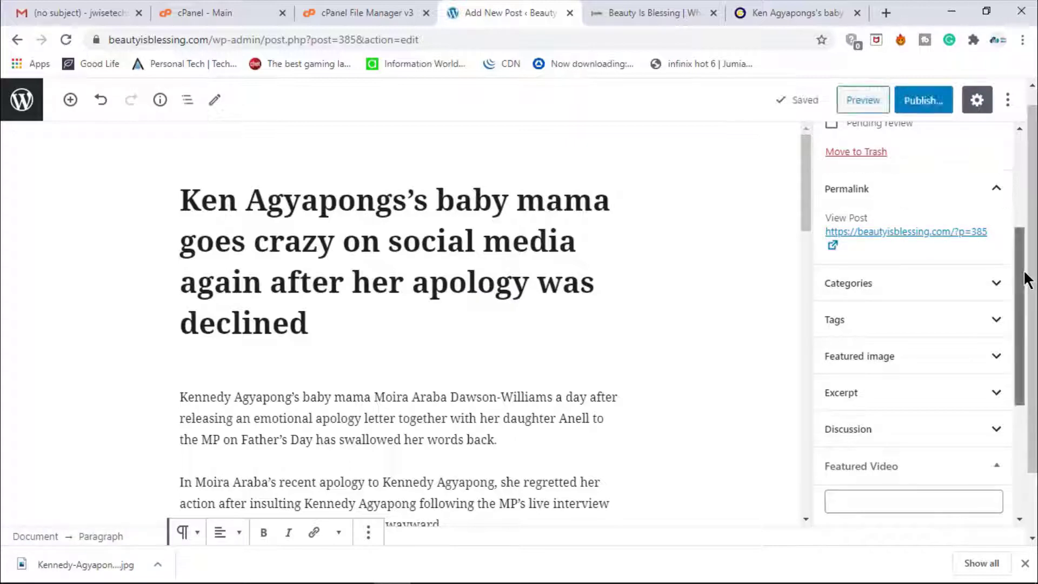
{"action": "left_click_drag", "start_coordinate": [1024, 273], "coordinate": [1002, 144]}
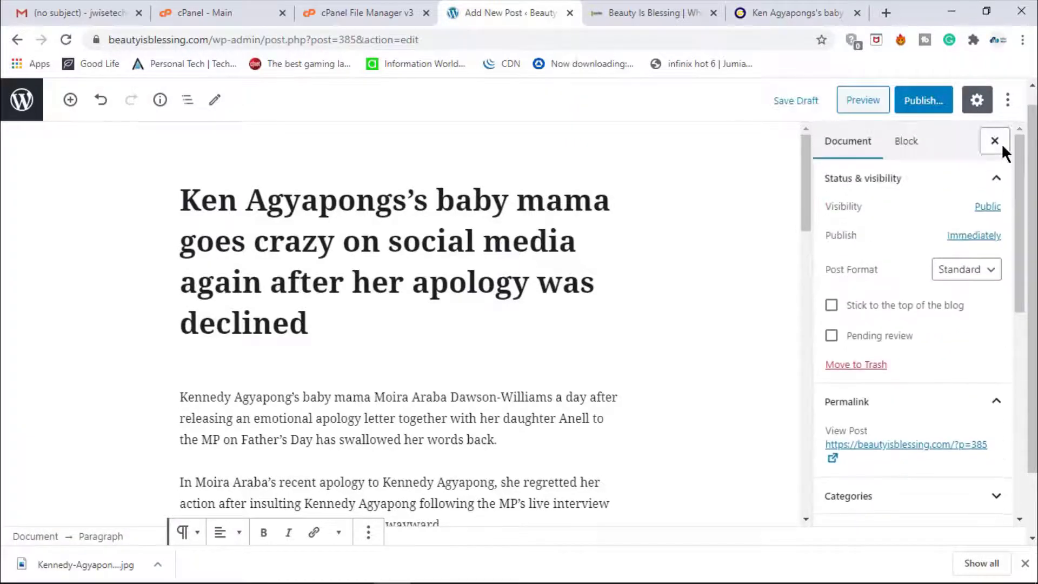
Save the draft and enter Politics as the post's tag
{"action": "left_click", "coordinate": [789, 101]}
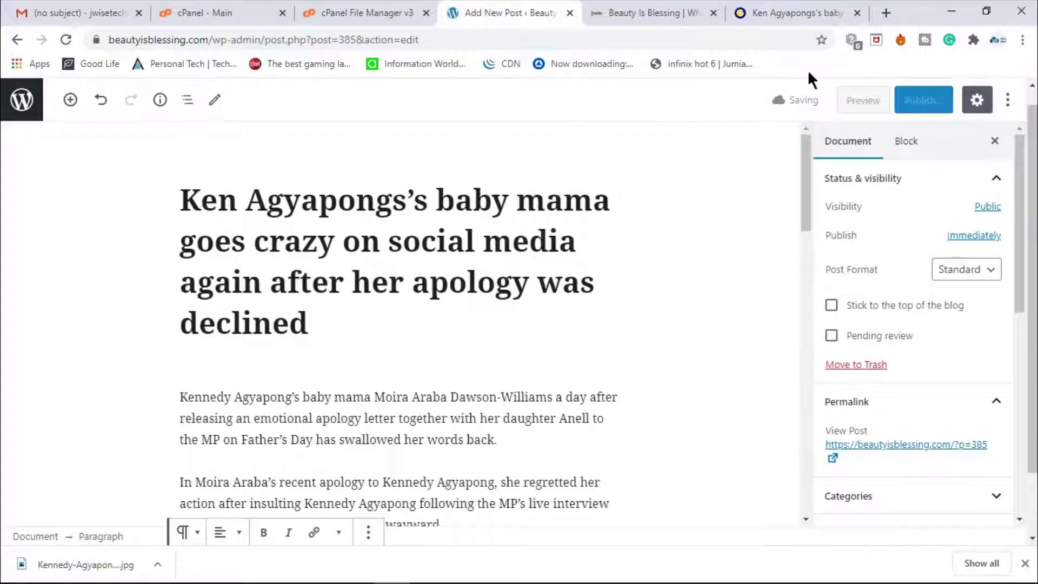
{"action": "left_click_drag", "start_coordinate": [1021, 170], "coordinate": [1032, 325]}
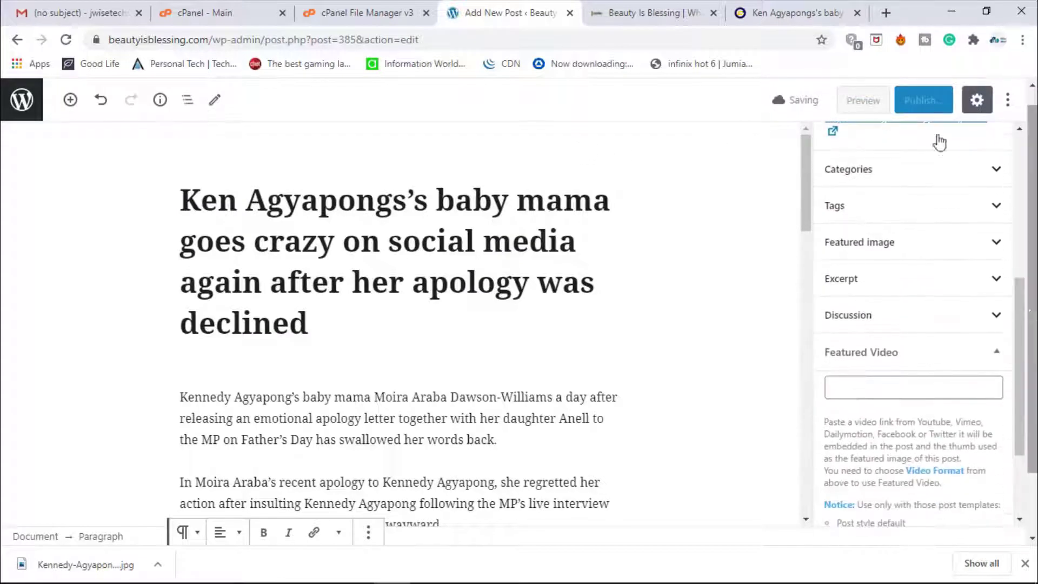
{"action": "left_click", "coordinate": [978, 181]}
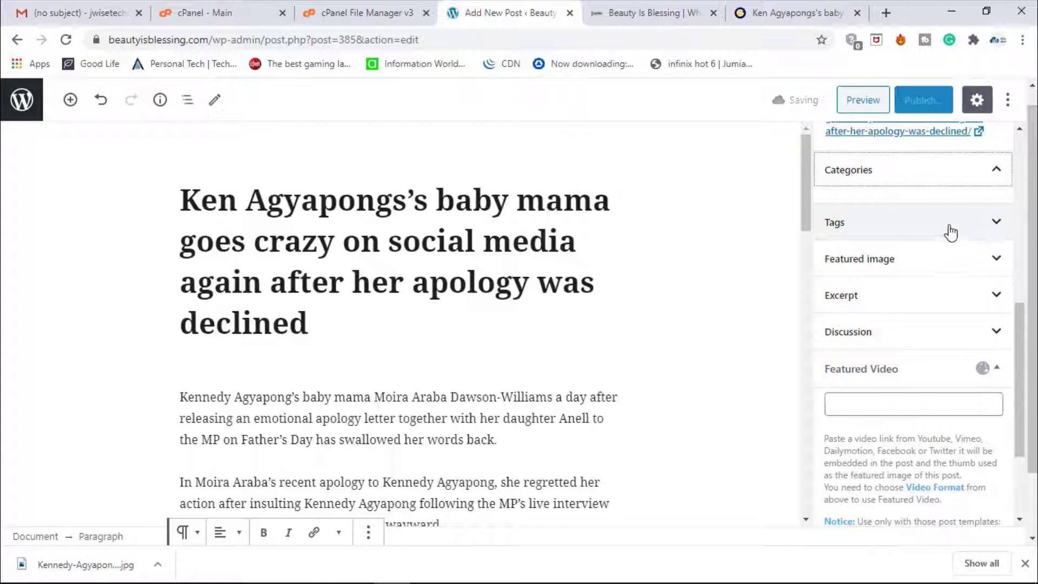
{"action": "left_click", "coordinate": [913, 237]}
{"action": "left_click", "coordinate": [906, 278]}
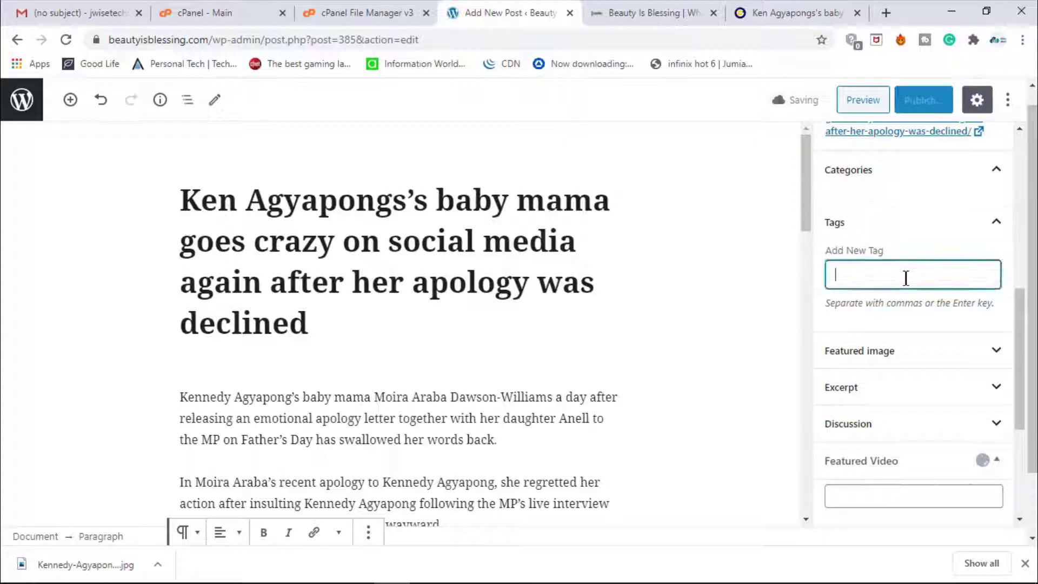
{"action": "type", "text": "Politic"}
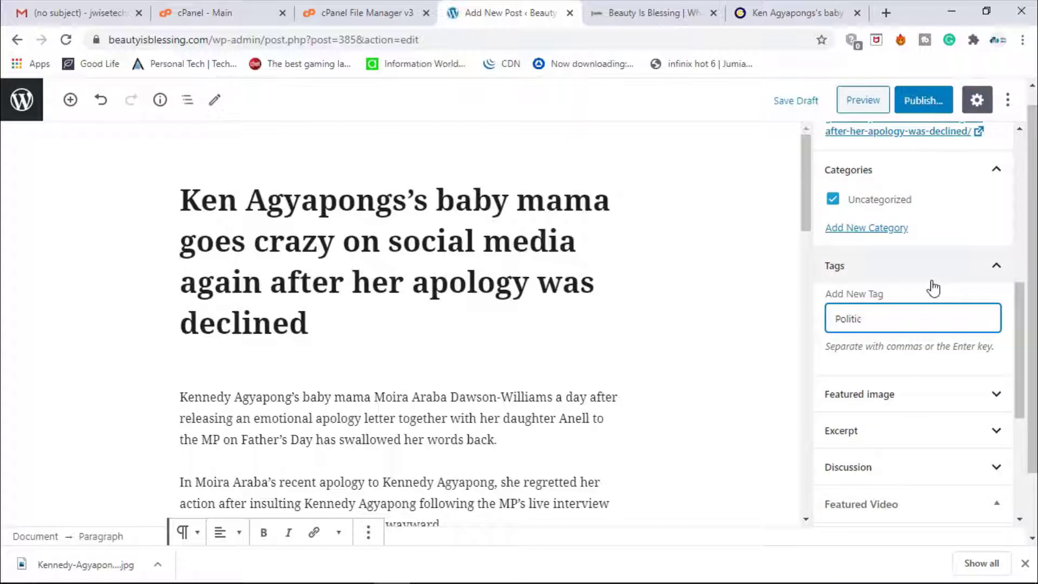
{"action": "type", "text": "s"}
{"action": "left_click", "coordinate": [971, 399]}
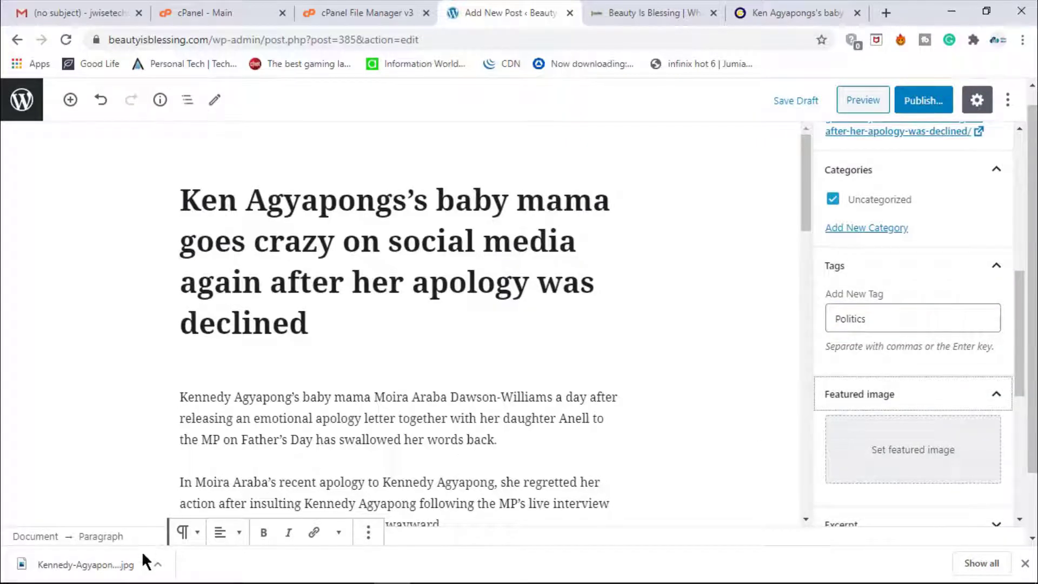
Upload the downloaded article photo into the Media Library from the featured image picker
{"action": "left_click", "coordinate": [927, 457]}
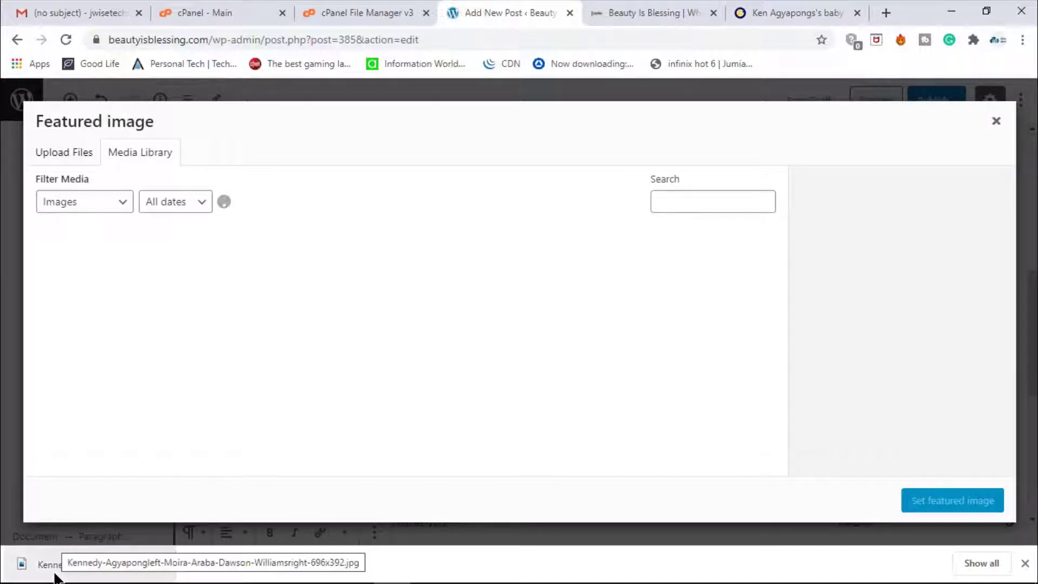
{"action": "left_click_drag", "start_coordinate": [25, 565], "coordinate": [414, 271]}
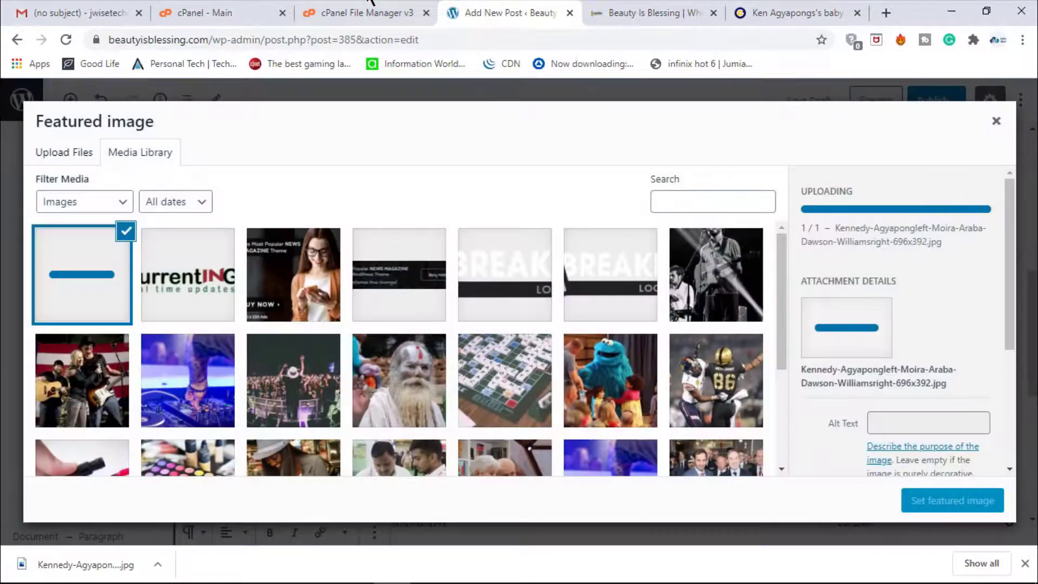
{"action": "left_click", "coordinate": [367, 11]}
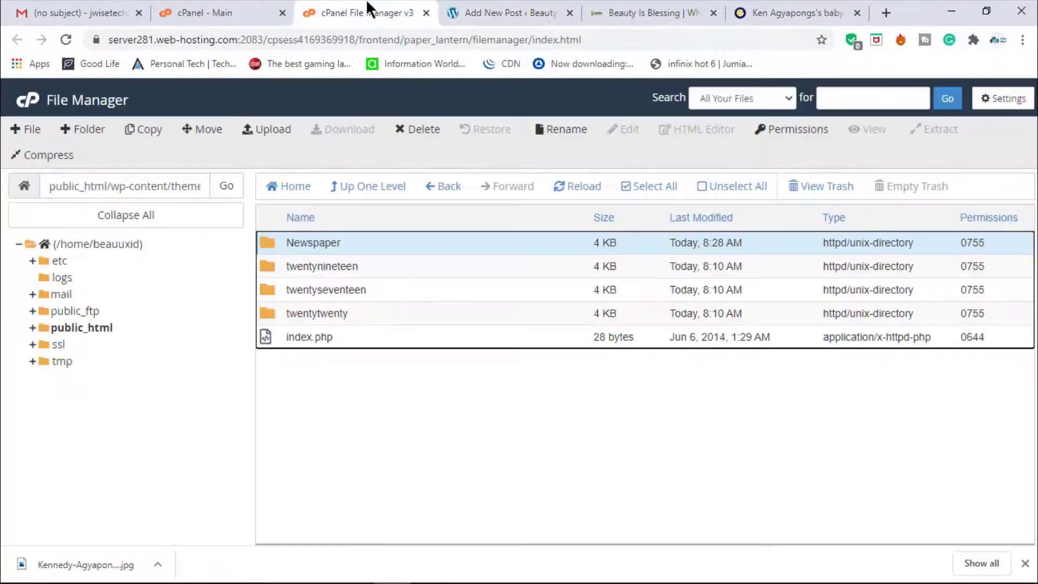
Go to public_html/wp-content/themes and delete the twentynineteen folder
{"action": "double_click", "coordinate": [298, 243]}
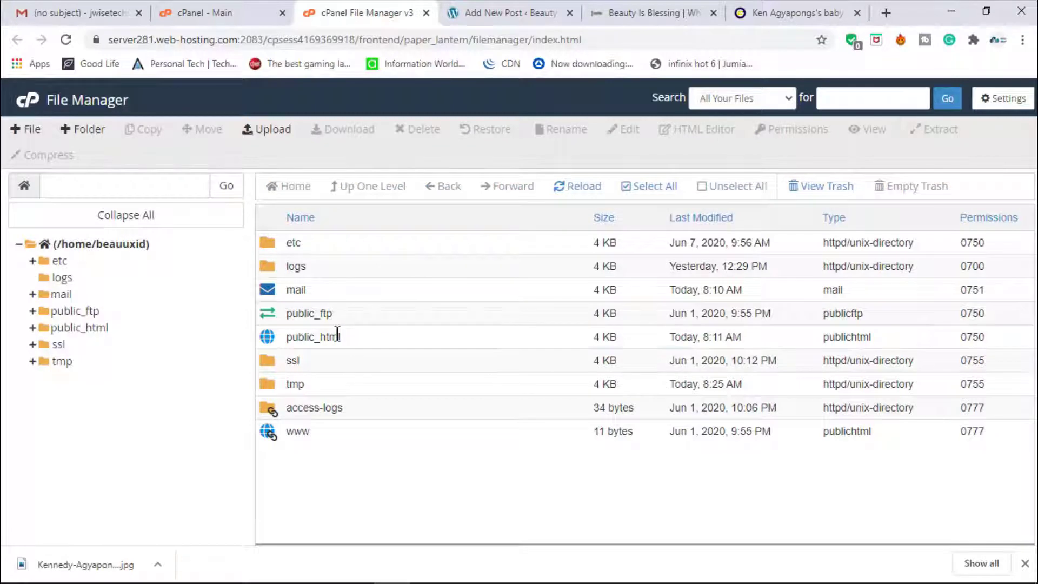
{"action": "double_click", "coordinate": [337, 335]}
{"action": "double_click", "coordinate": [433, 346]}
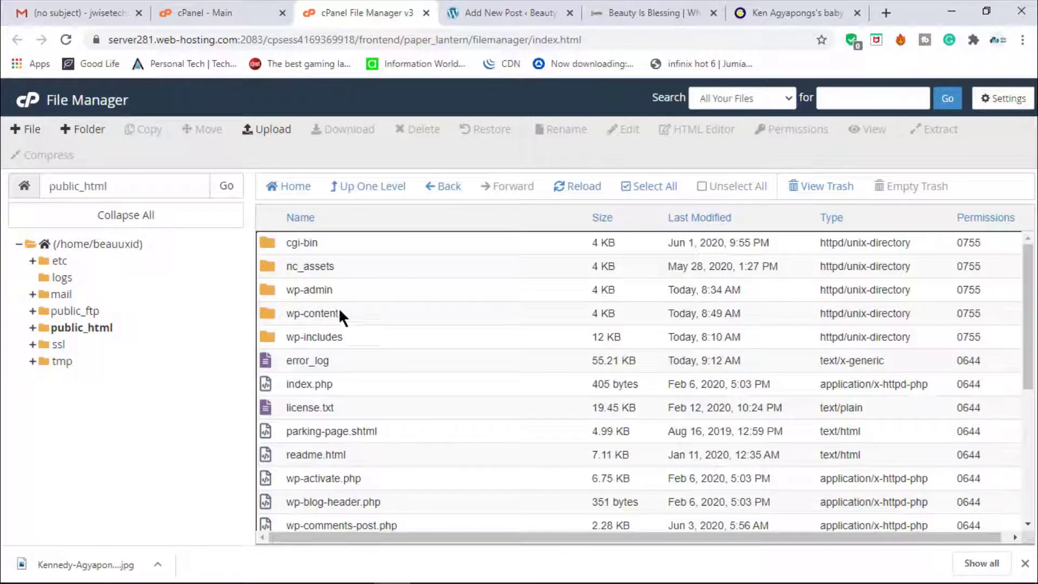
{"action": "double_click", "coordinate": [350, 313]}
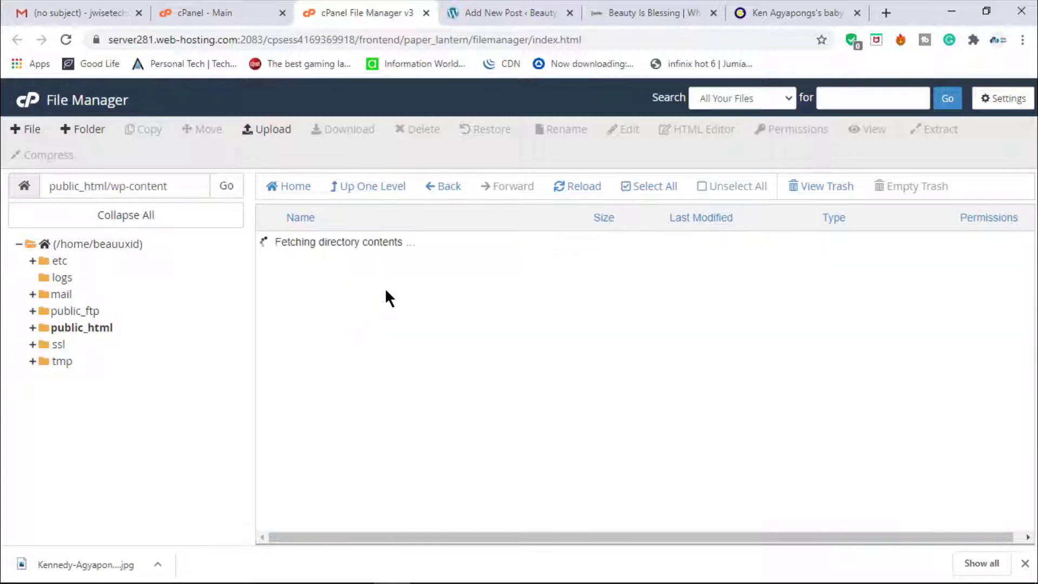
{"action": "double_click", "coordinate": [344, 264]}
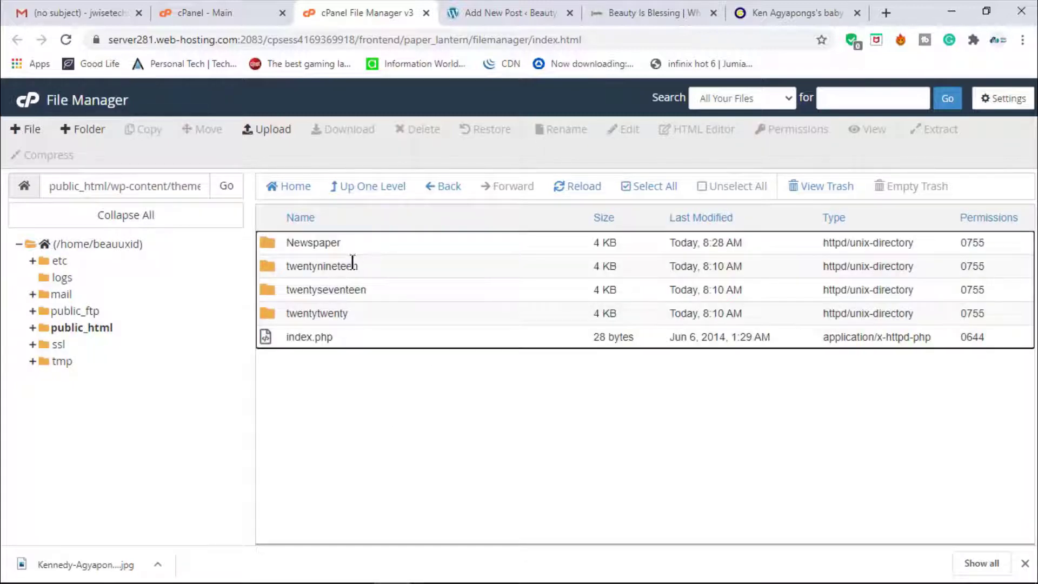
{"action": "left_click", "coordinate": [354, 264]}
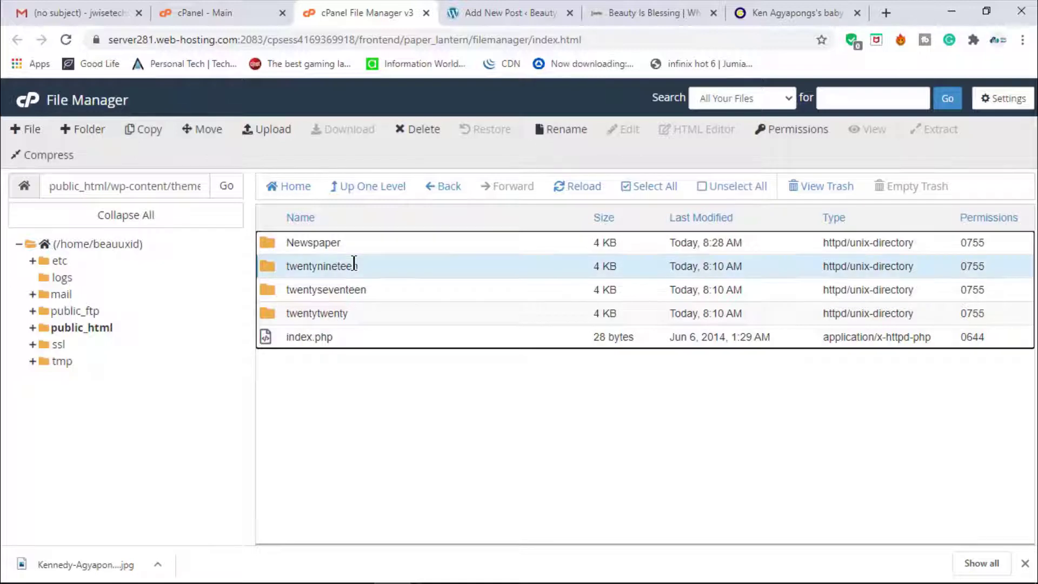
{"action": "left_click", "coordinate": [424, 135]}
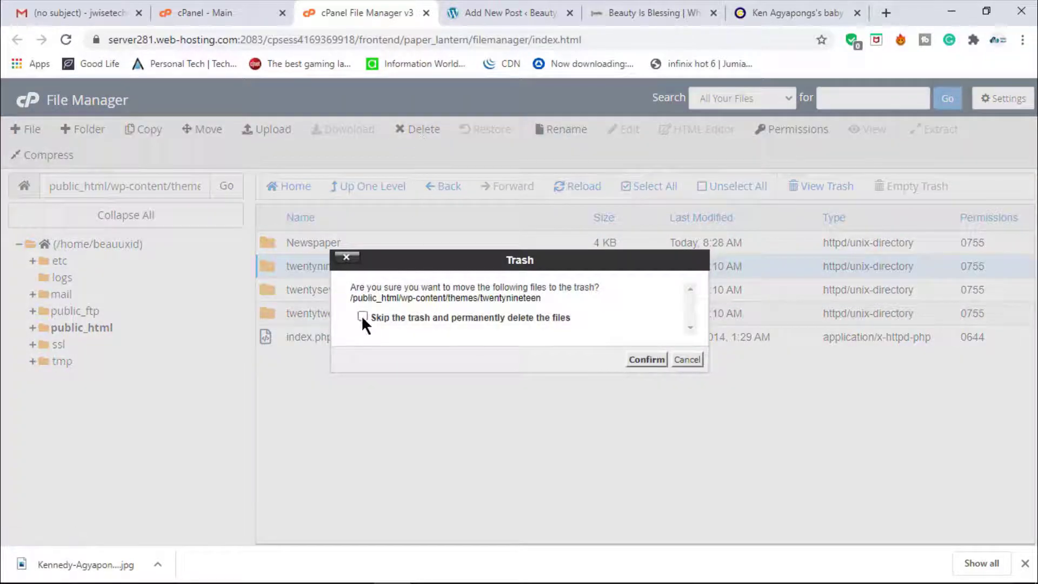
{"action": "left_click", "coordinate": [647, 360]}
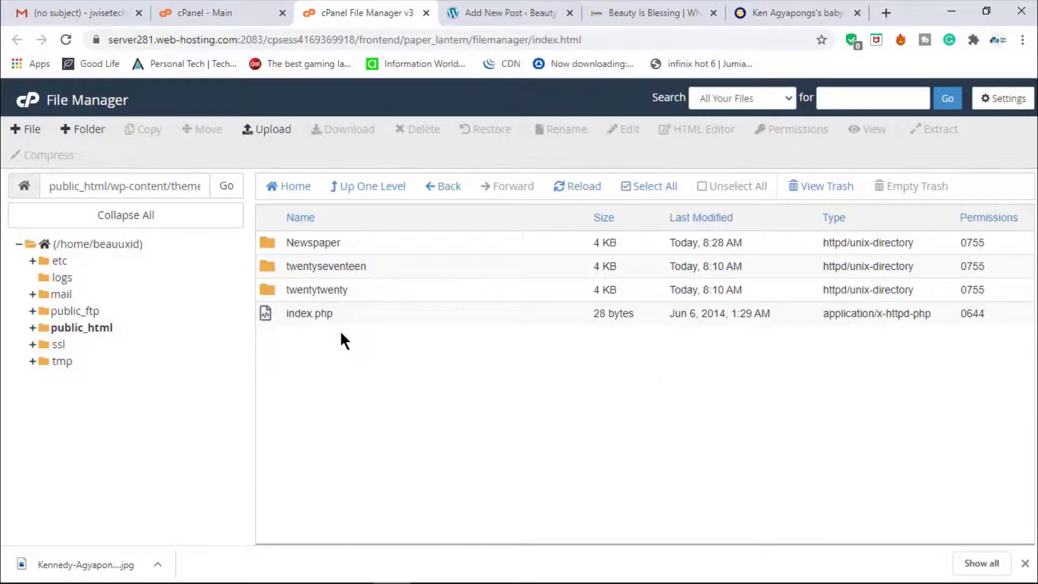
Permanently delete the twentytwenty and twentyseventeen folders, skipping the trash
{"action": "left_click", "coordinate": [348, 290]}
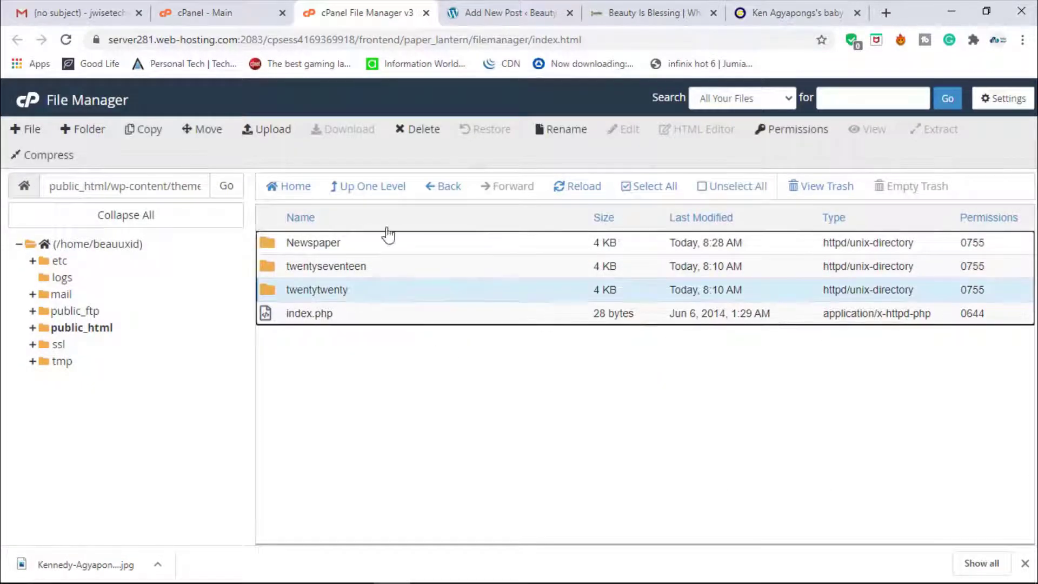
{"action": "left_click", "coordinate": [420, 132]}
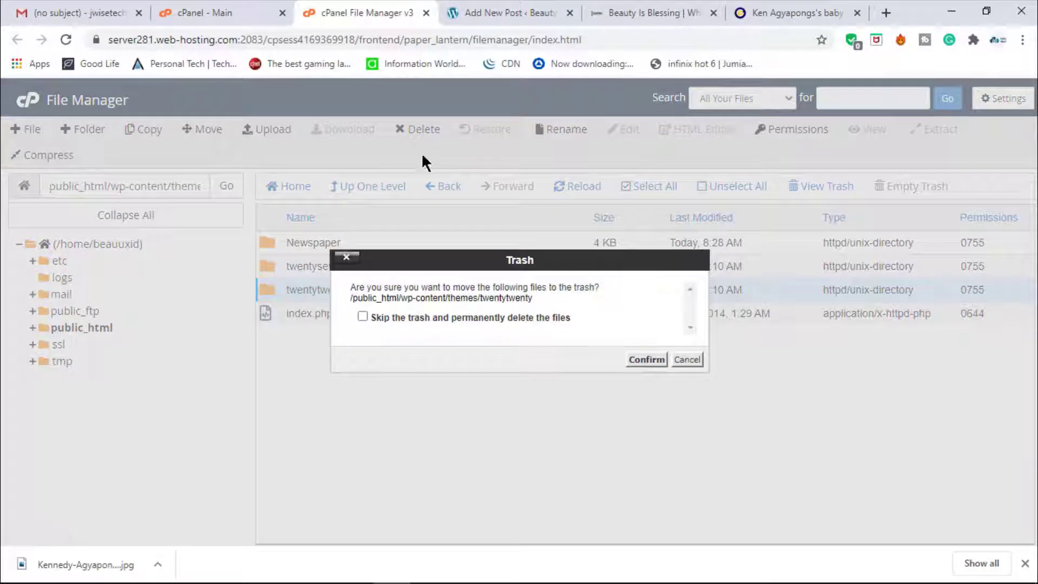
{"action": "left_click", "coordinate": [362, 316]}
{"action": "left_click", "coordinate": [647, 360]}
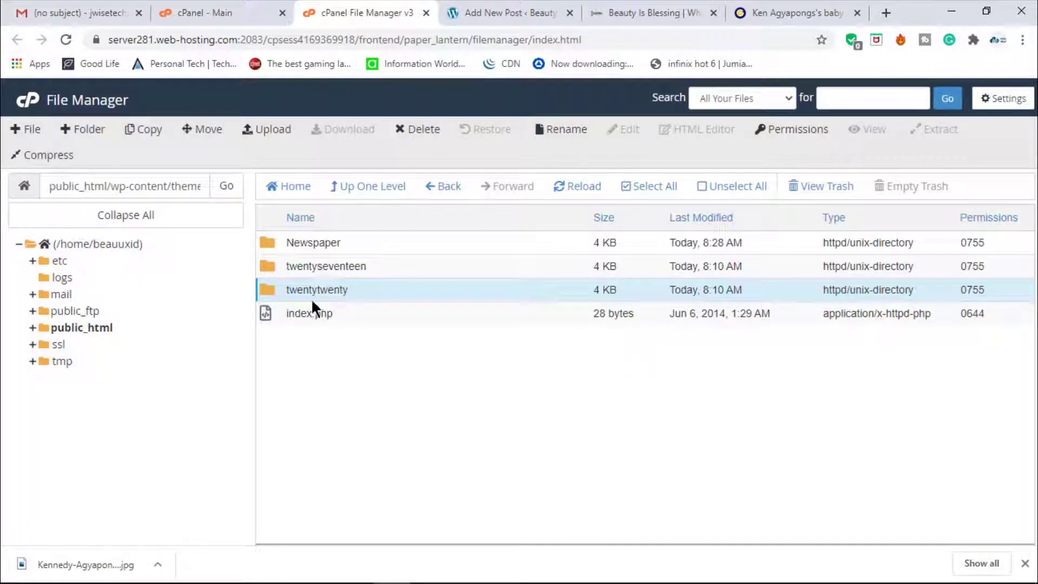
{"action": "left_click", "coordinate": [340, 265]}
{"action": "left_click", "coordinate": [416, 133]}
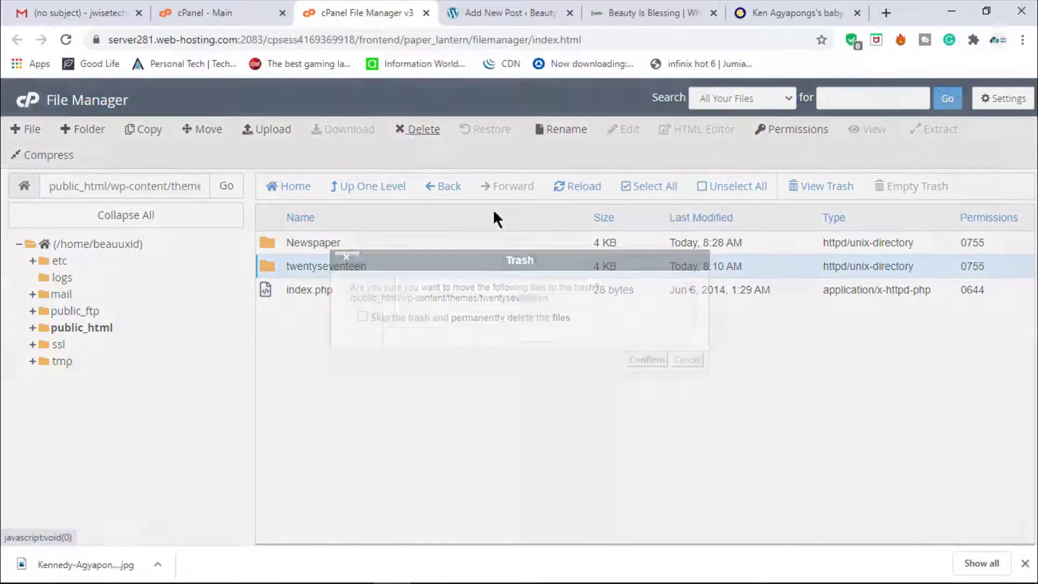
{"action": "left_click", "coordinate": [400, 319]}
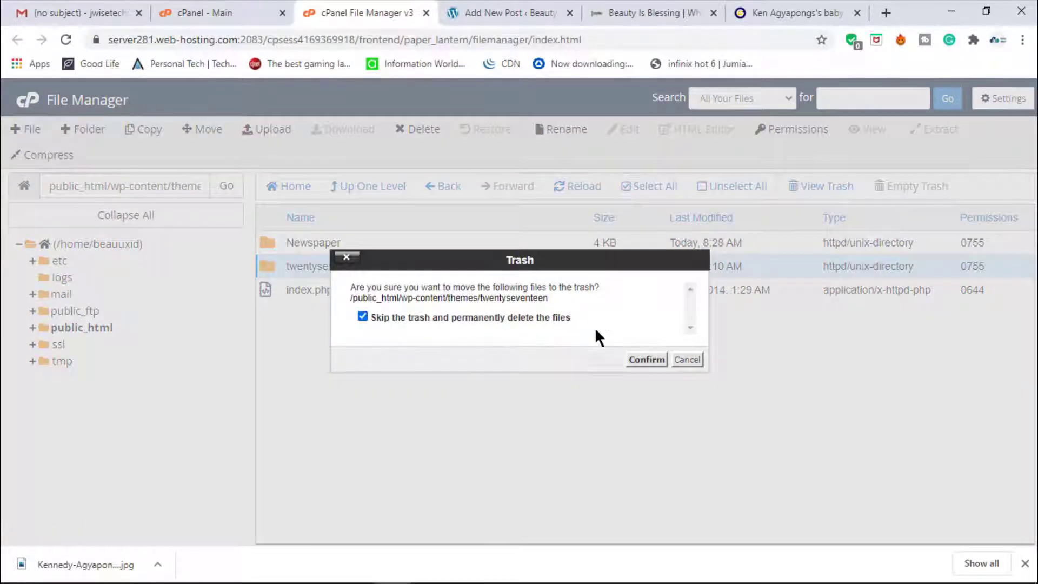
{"action": "left_click", "coordinate": [643, 362]}
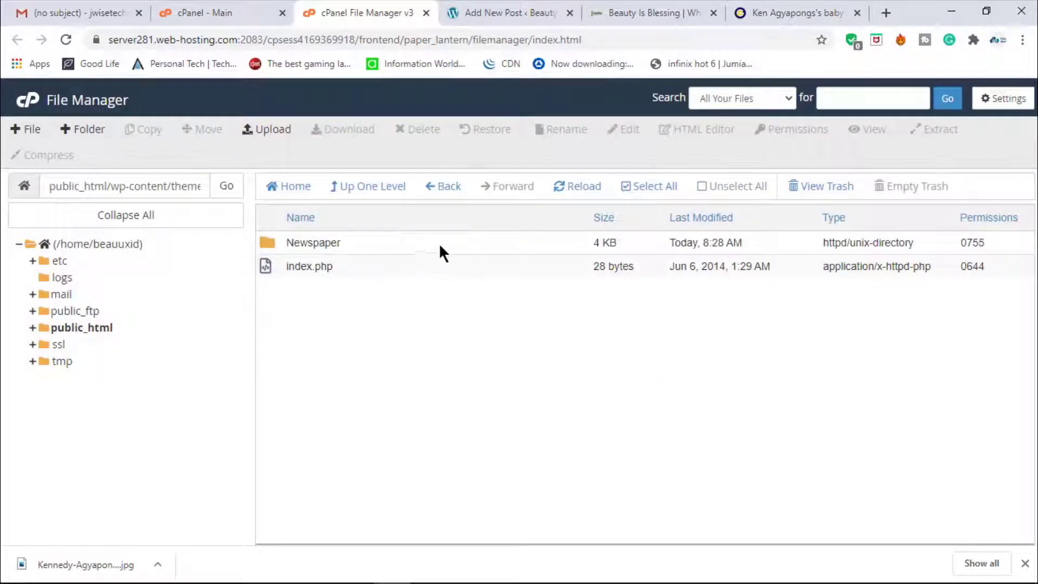
{"action": "double_click", "coordinate": [368, 241]}
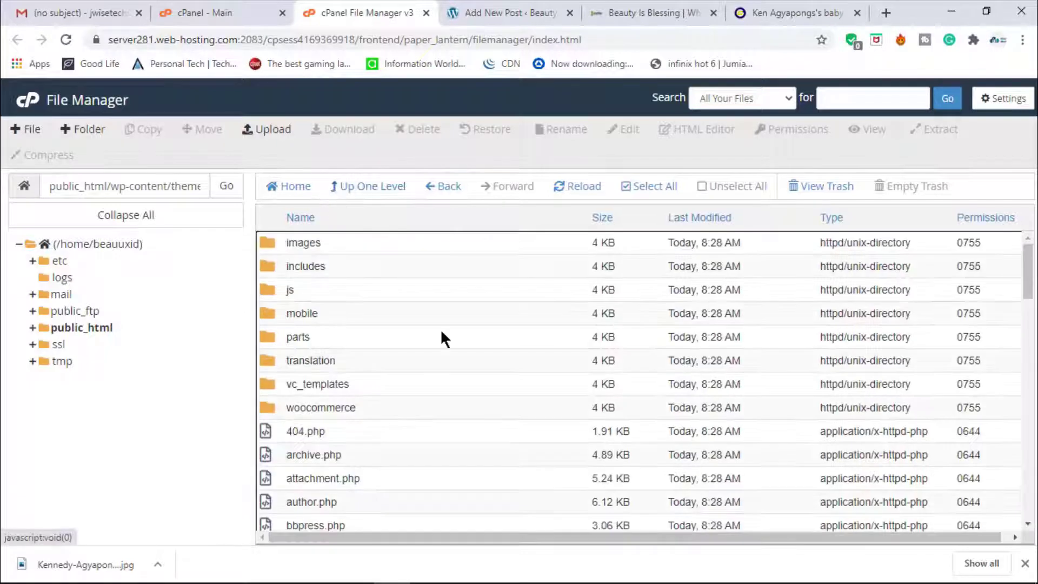
{"action": "left_click", "coordinate": [364, 188]}
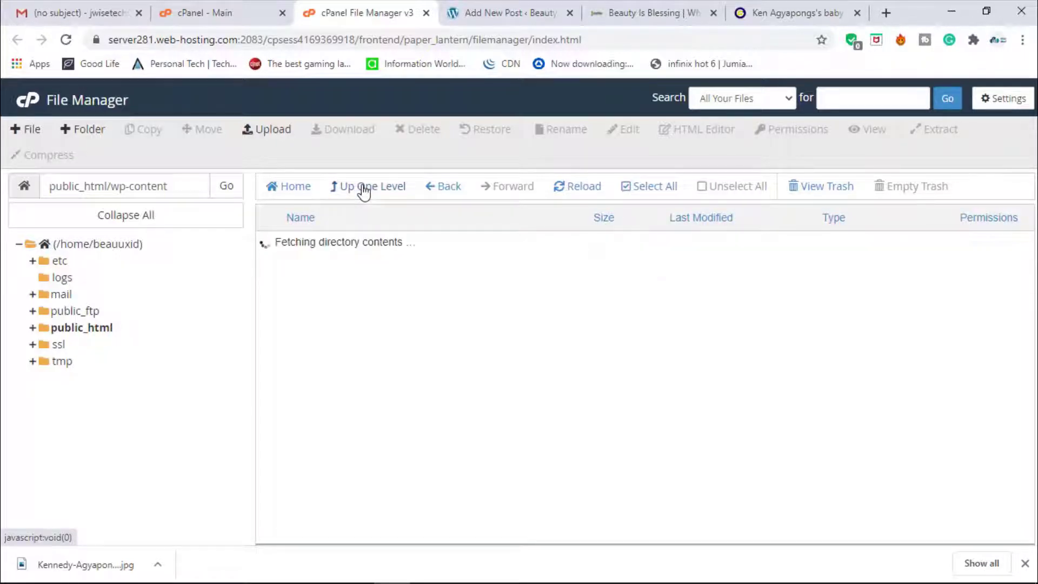
{"action": "double_click", "coordinate": [329, 316]}
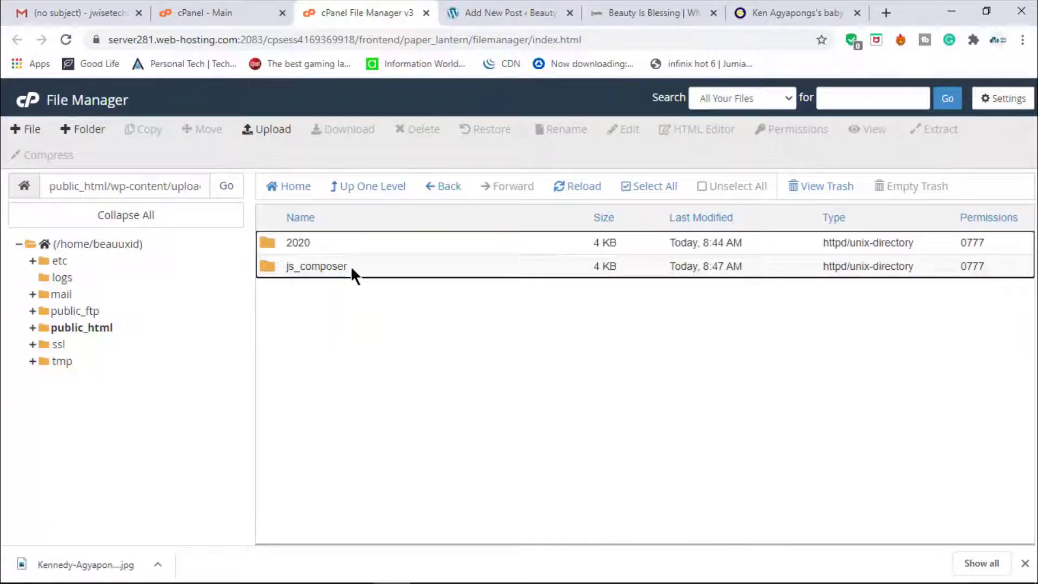
{"action": "double_click", "coordinate": [377, 242]}
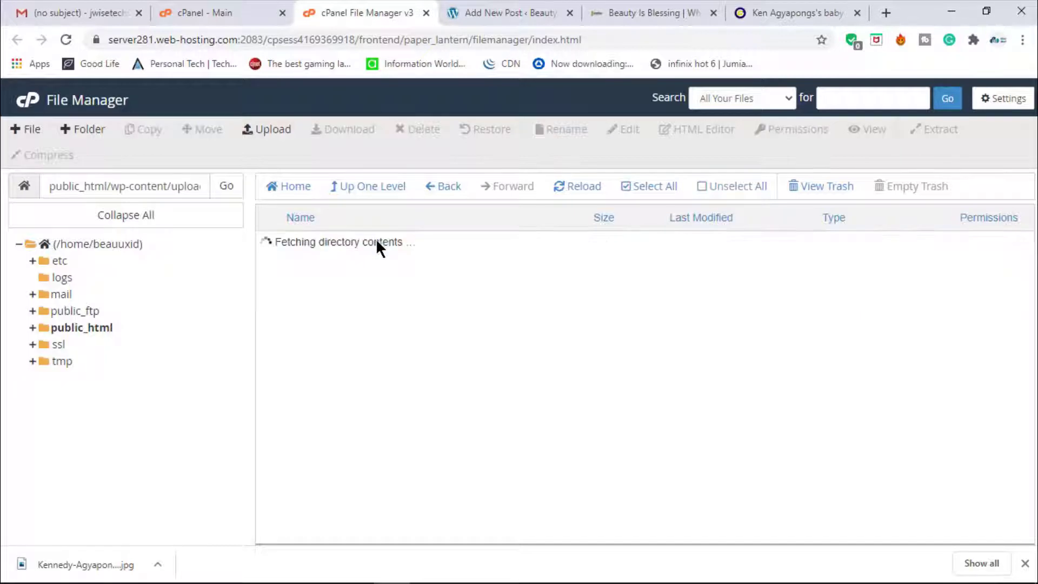
{"action": "double_click", "coordinate": [345, 244]}
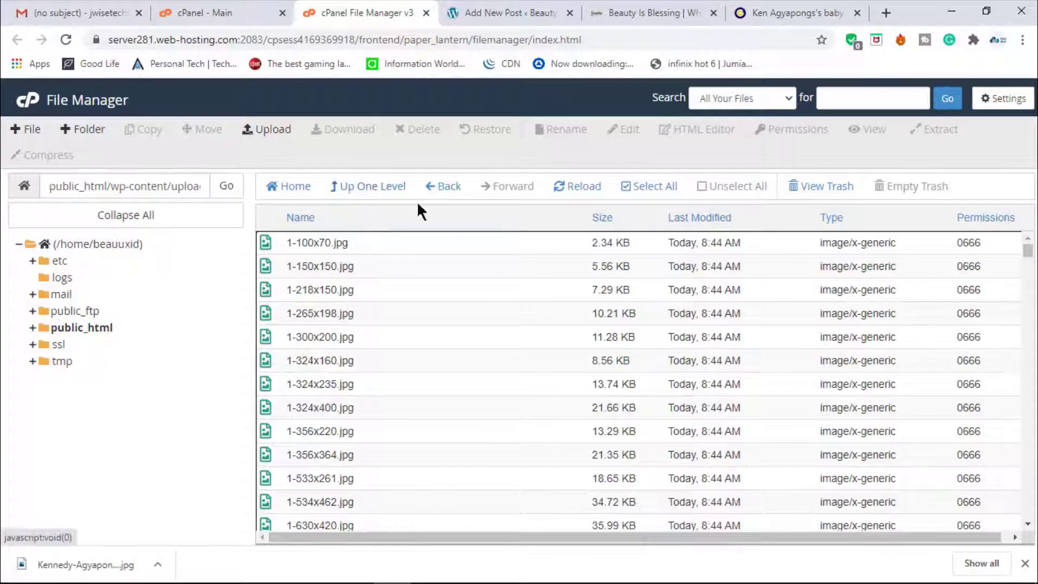
{"action": "left_click_drag", "start_coordinate": [1029, 260], "coordinate": [1036, 450]}
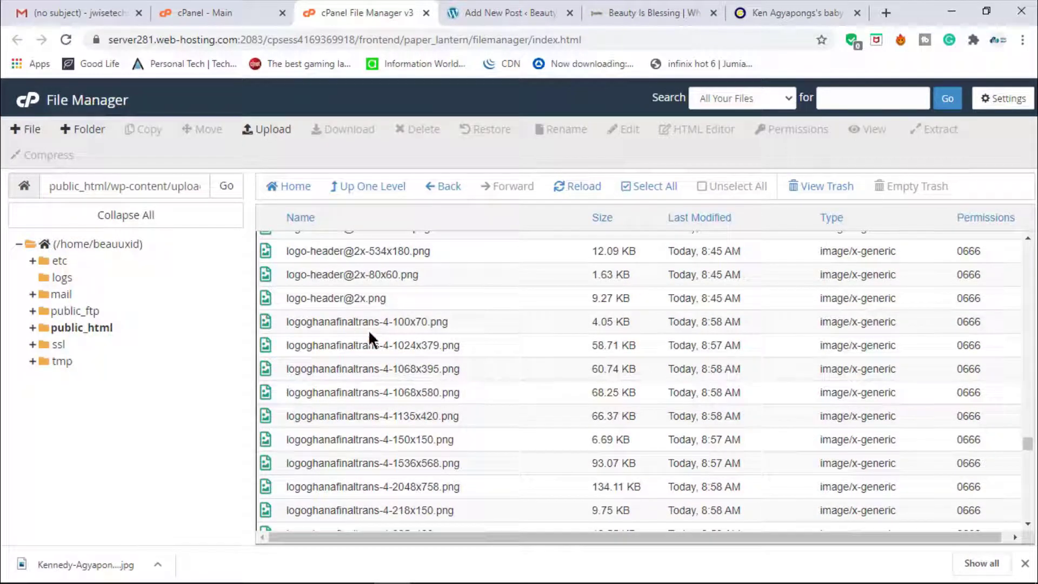
{"action": "left_click_drag", "start_coordinate": [310, 323], "coordinate": [485, 322]}
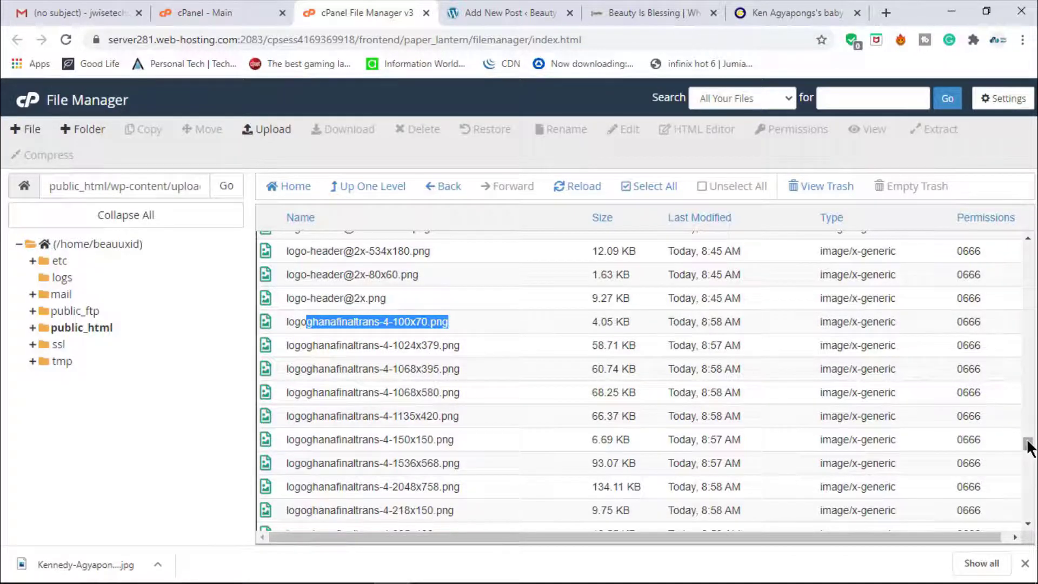
{"action": "left_click_drag", "start_coordinate": [1028, 444], "coordinate": [1027, 250]}
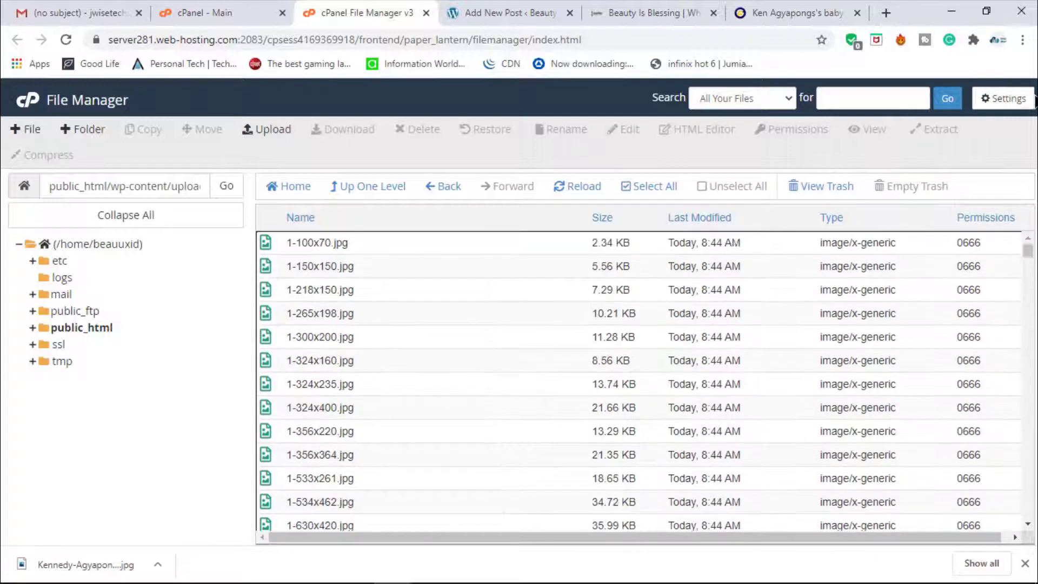
Try different file selections in the uploads folder, ending on 1-100x70.jpg
{"action": "left_click", "coordinate": [649, 197]}
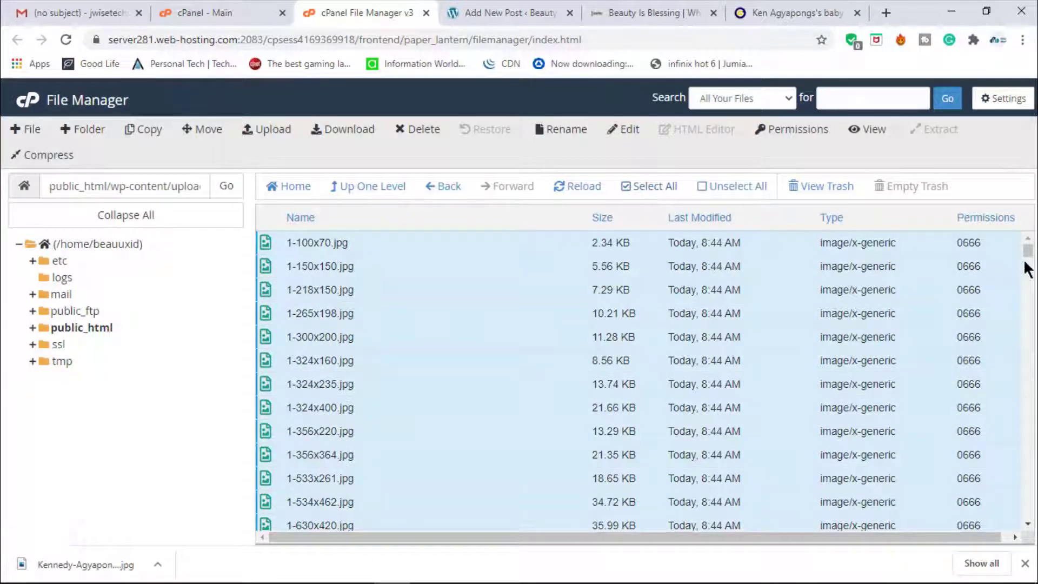
{"action": "left_click_drag", "start_coordinate": [1029, 252], "coordinate": [1000, 441]}
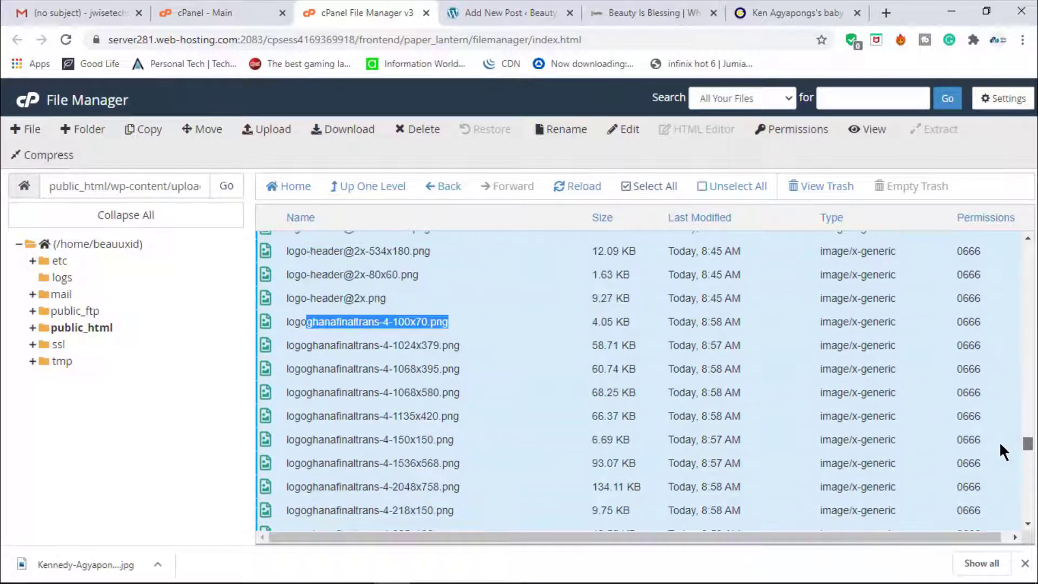
{"action": "left_click", "coordinate": [461, 323]}
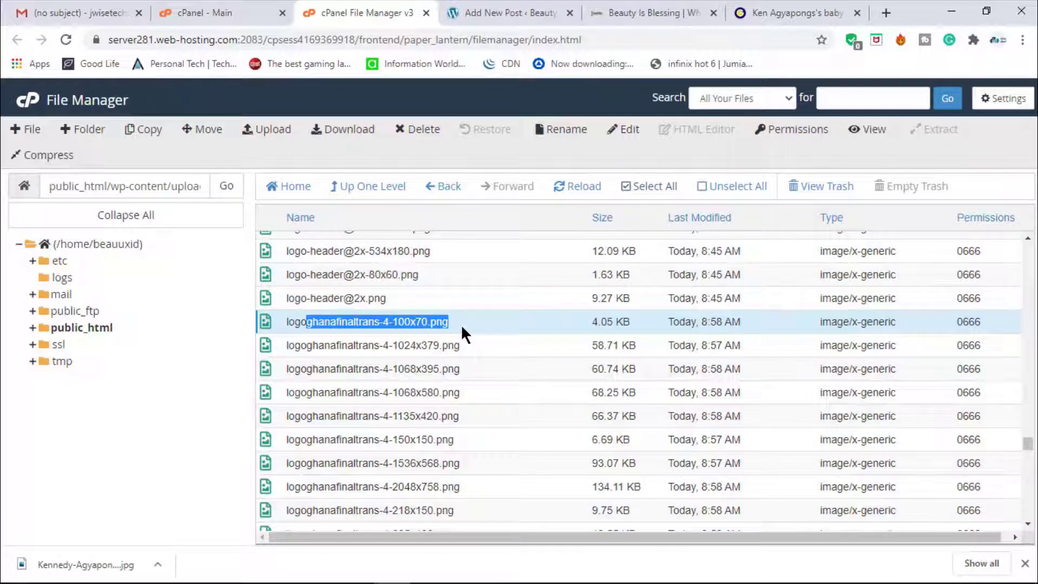
{"action": "left_click", "coordinate": [420, 350]}
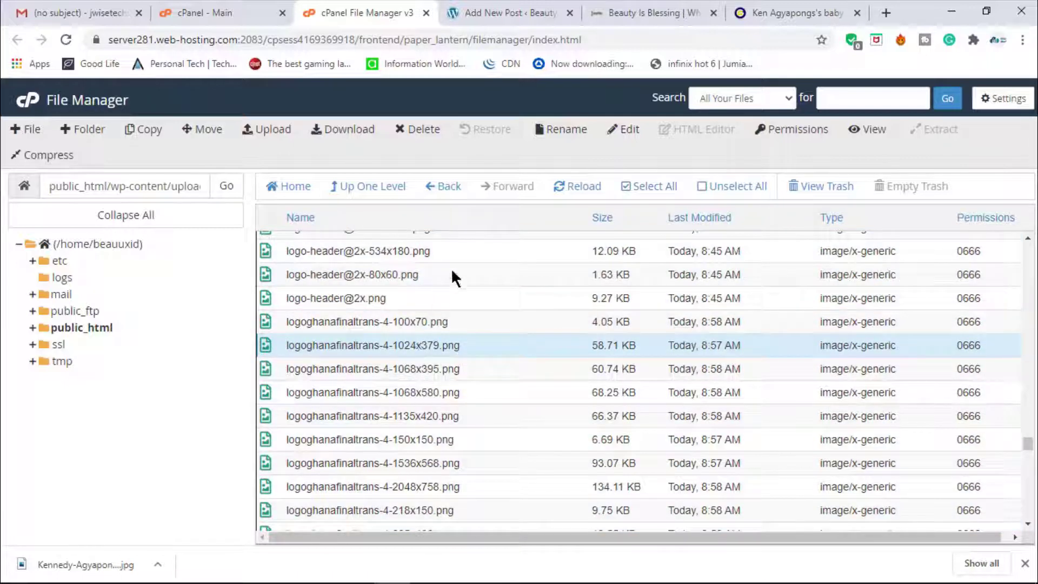
{"action": "left_click_drag", "start_coordinate": [1027, 447], "coordinate": [1027, 197]}
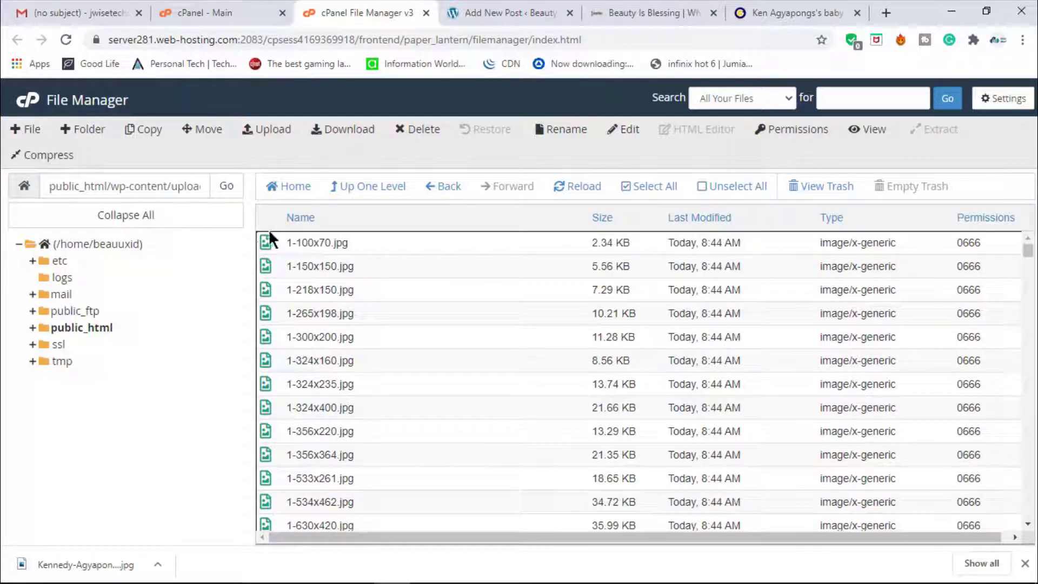
{"action": "left_click", "coordinate": [324, 244], "text": "shift"}
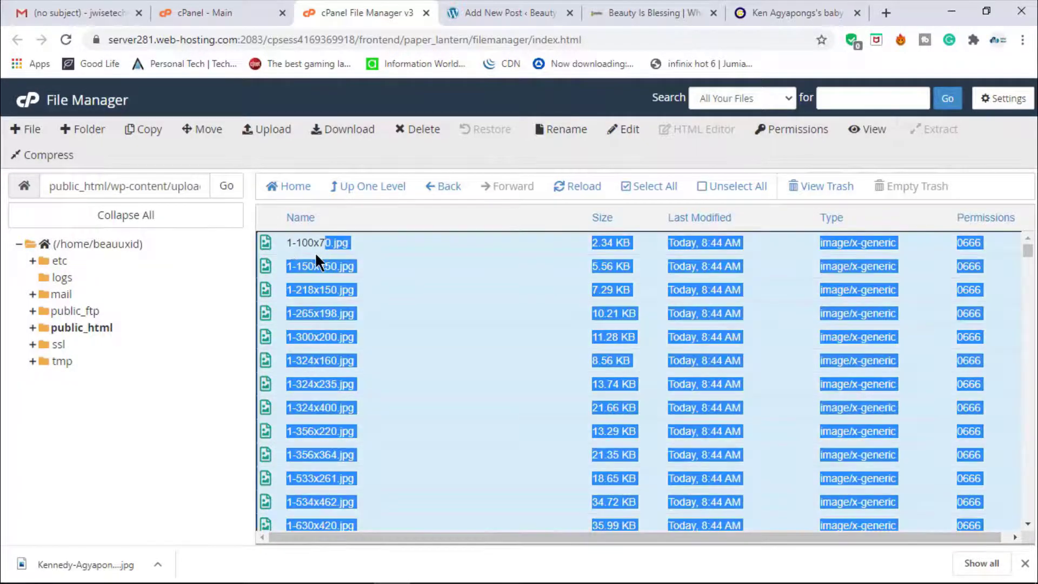
Go up to the home directory and open the public_html folder
{"action": "left_click", "coordinate": [232, 259]}
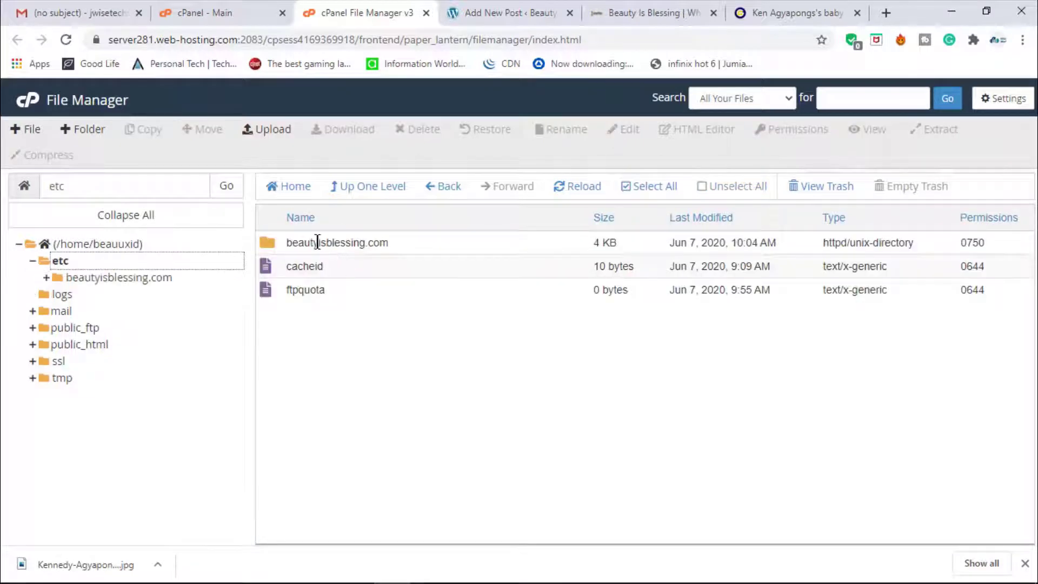
{"action": "left_click", "coordinate": [371, 189]}
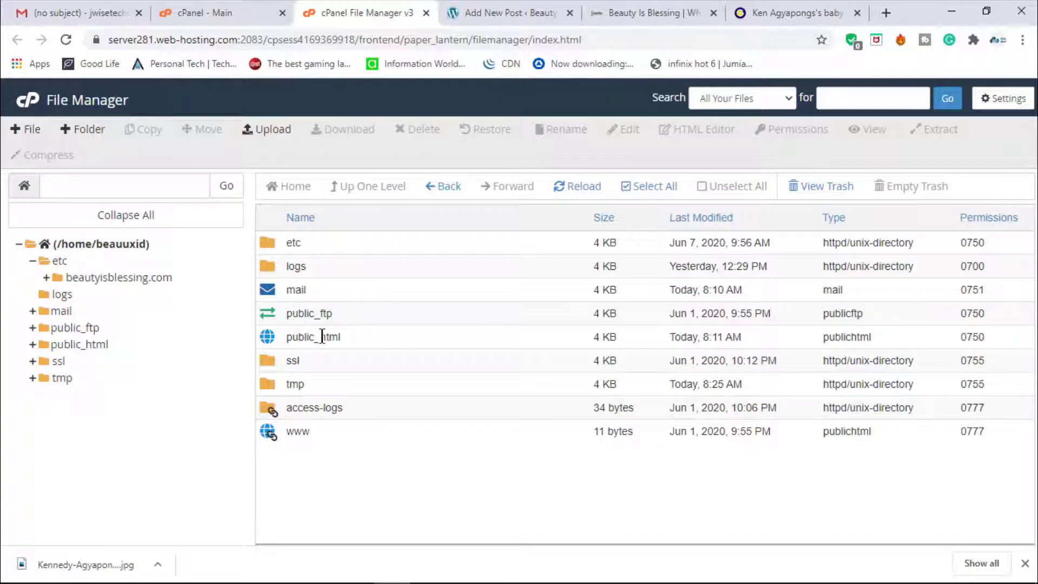
{"action": "left_click", "coordinate": [322, 336]}
{"action": "double_click", "coordinate": [444, 335]}
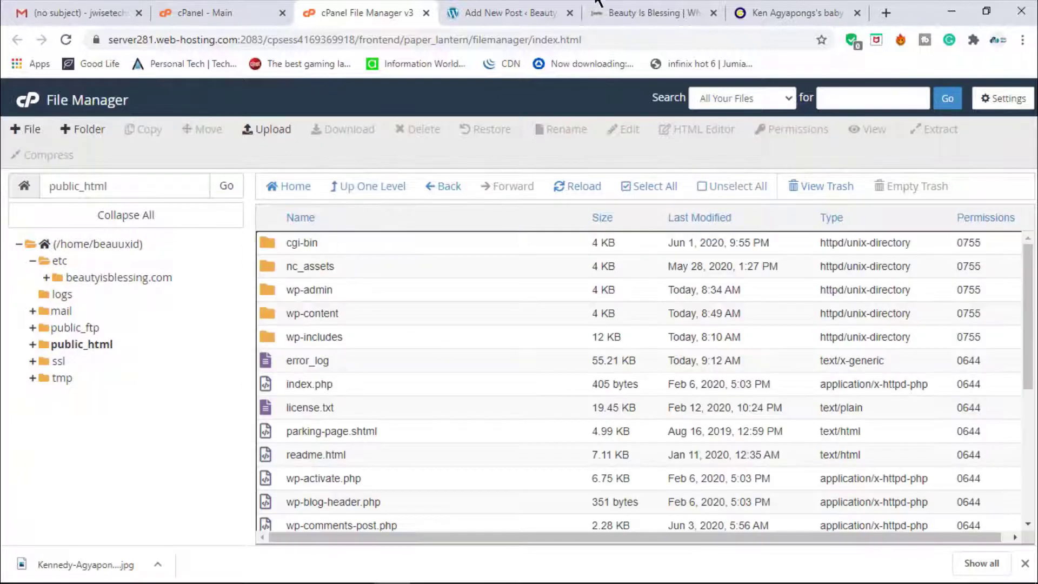
{"action": "left_click", "coordinate": [530, 11]}
{"action": "left_click", "coordinate": [224, 300]}
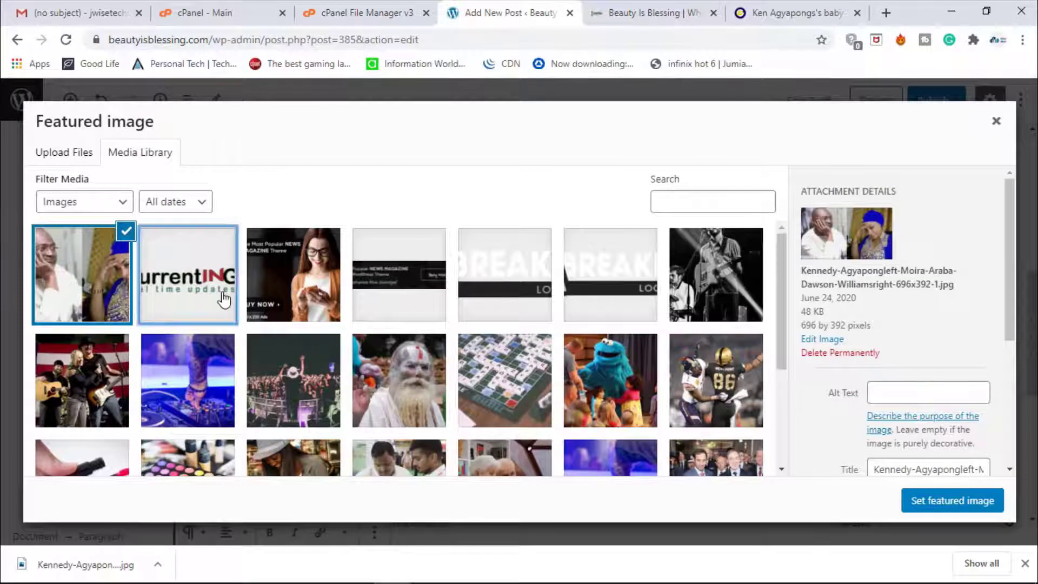
{"action": "left_click", "coordinate": [270, 299]}
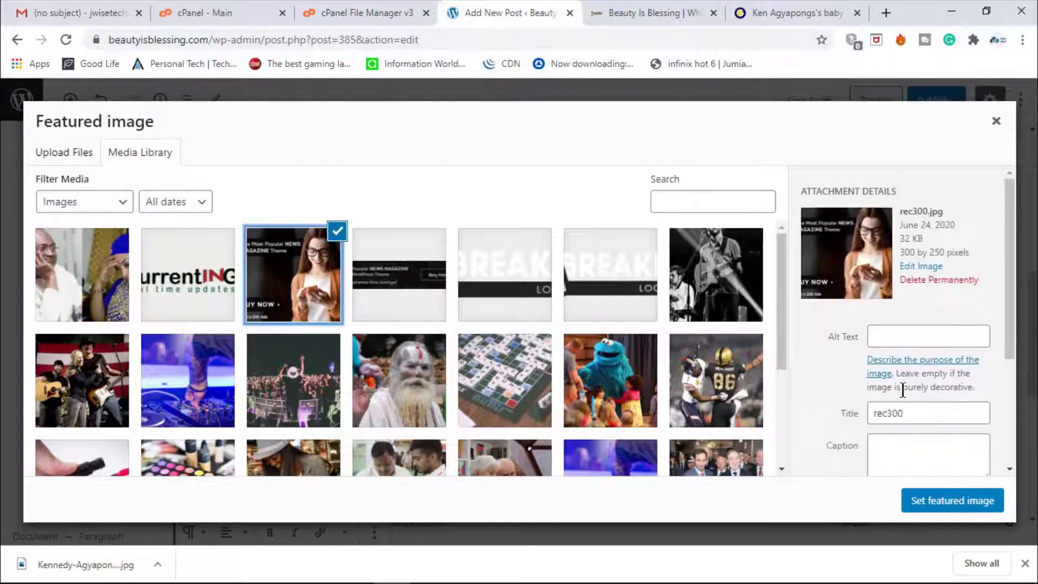
{"action": "left_click", "coordinate": [935, 281]}
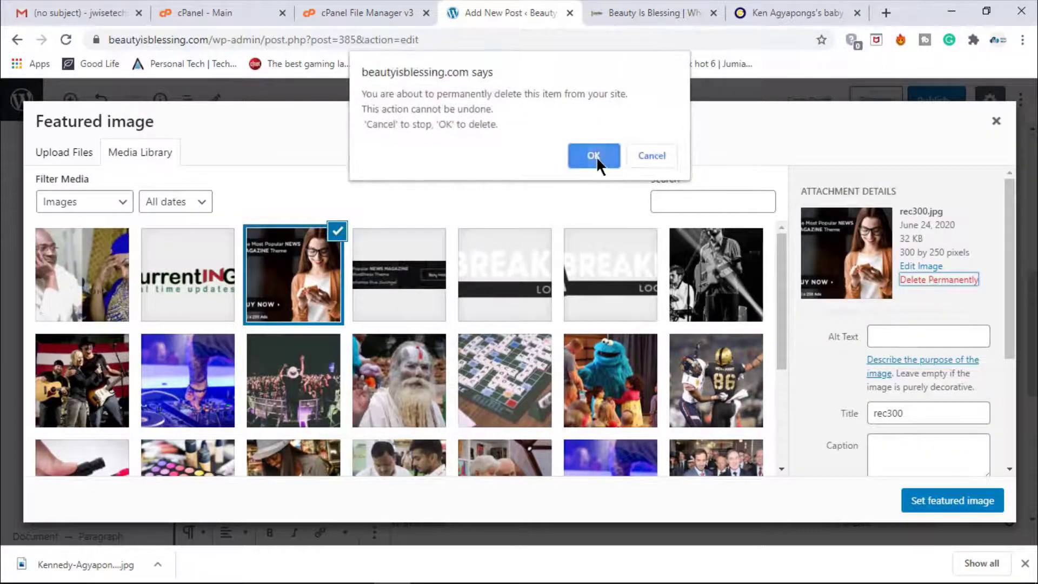
{"action": "left_click", "coordinate": [597, 162]}
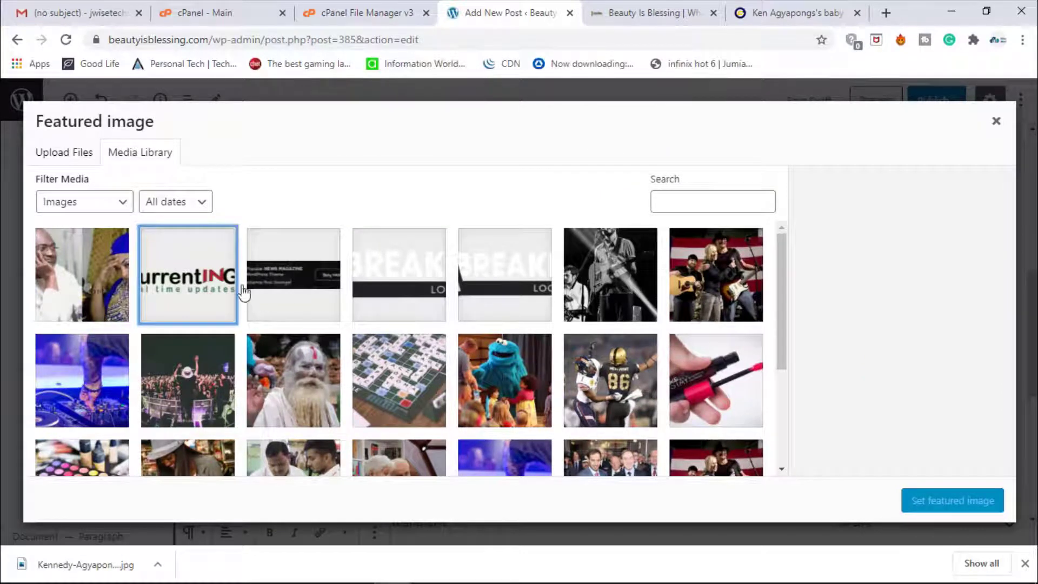
{"action": "left_click", "coordinate": [315, 275]}
{"action": "left_click", "coordinate": [948, 282]}
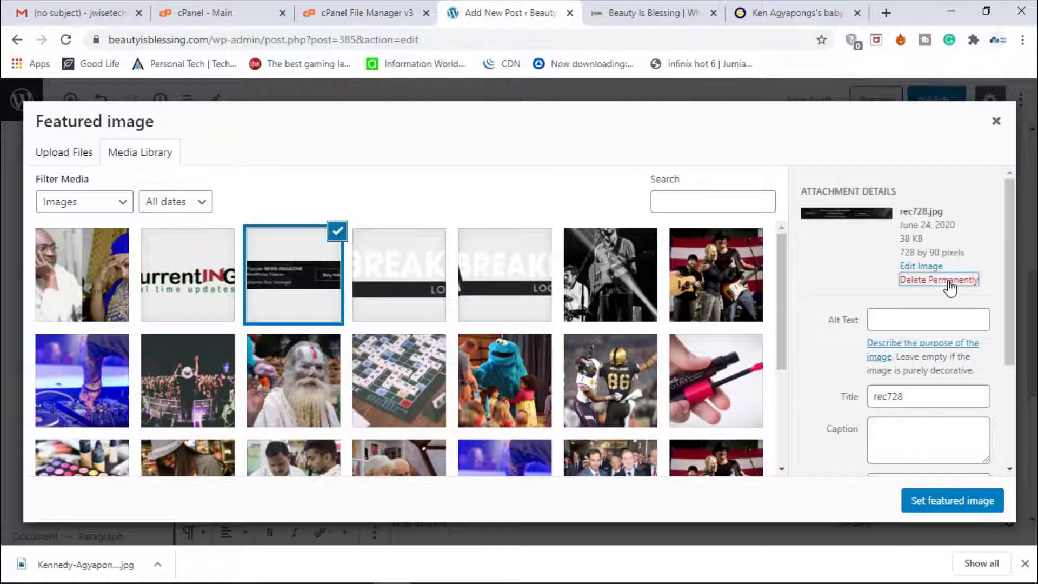
{"action": "left_click", "coordinate": [613, 155]}
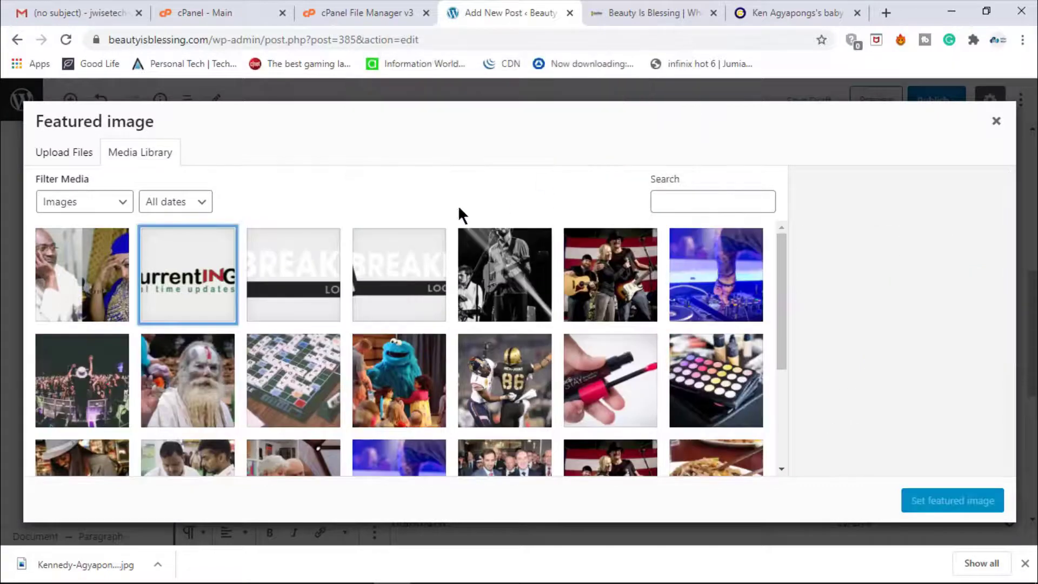
{"action": "left_click", "coordinate": [297, 281]}
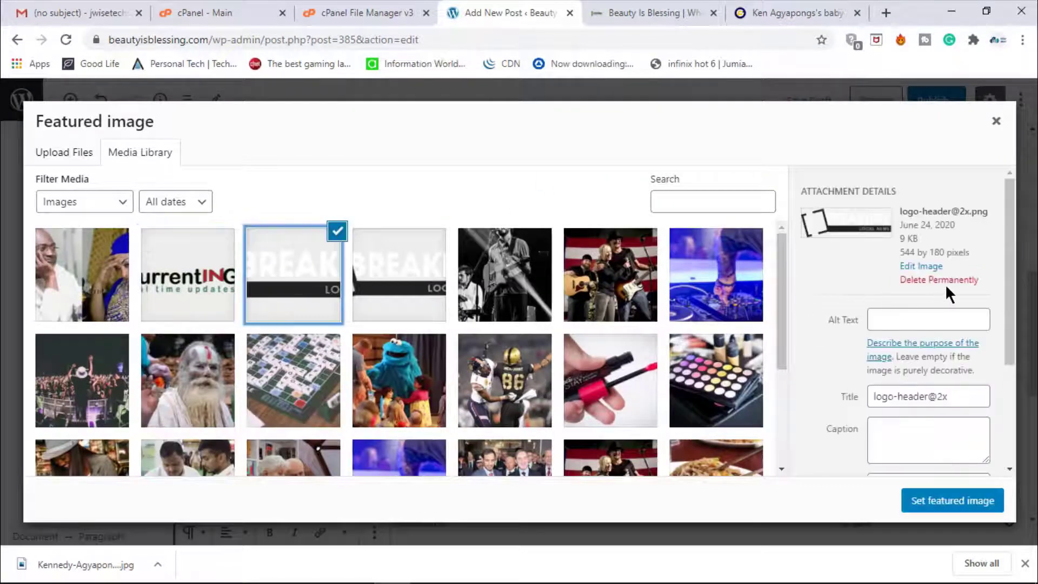
{"action": "left_click", "coordinate": [945, 283]}
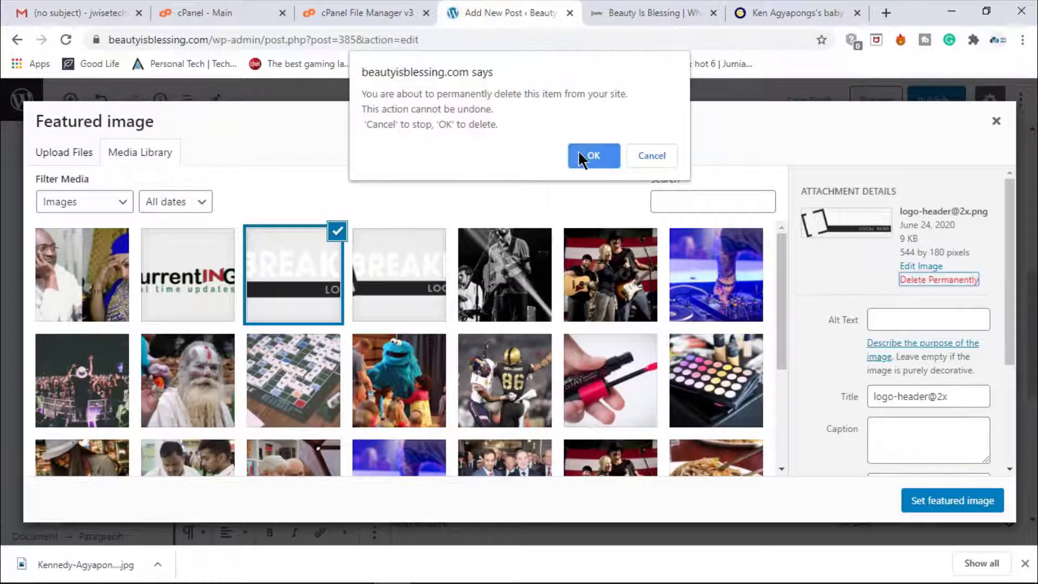
{"action": "left_click", "coordinate": [581, 155]}
{"action": "left_click", "coordinate": [304, 9]}
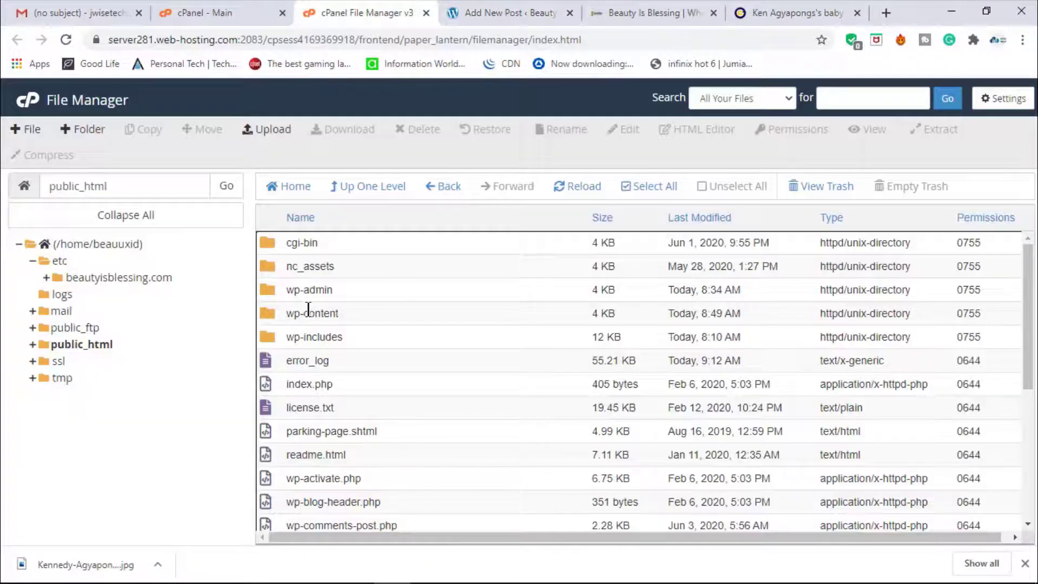
Open the wp-content/uploads/2020/06 folder in File Manager
{"action": "double_click", "coordinate": [360, 313]}
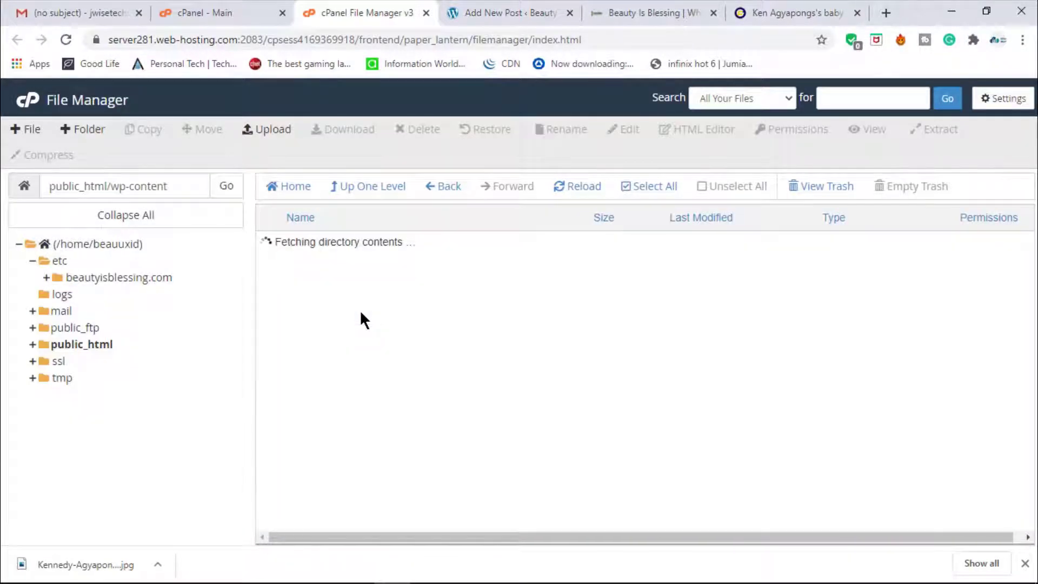
{"action": "double_click", "coordinate": [344, 314]}
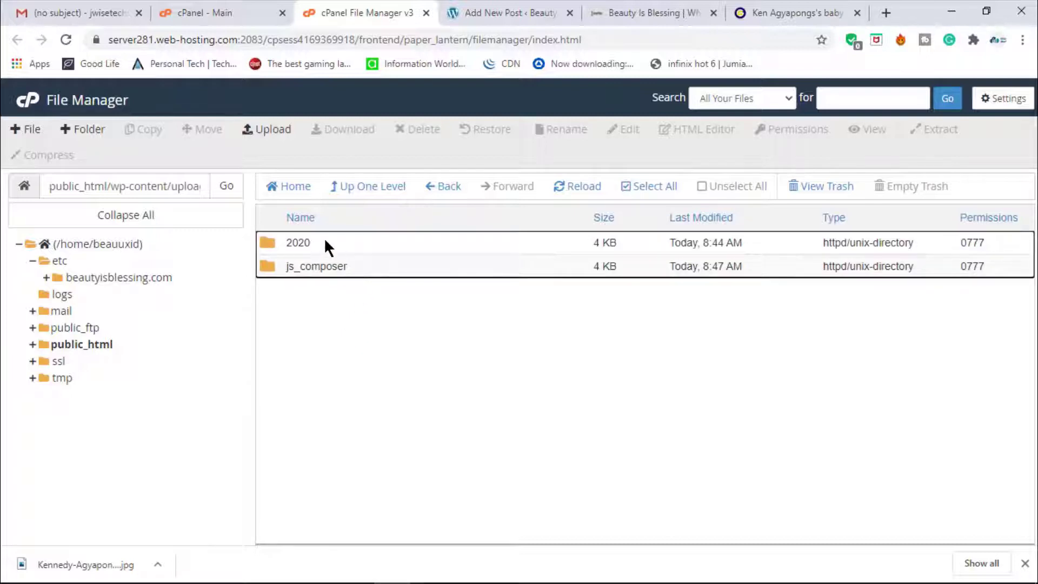
{"action": "double_click", "coordinate": [324, 241]}
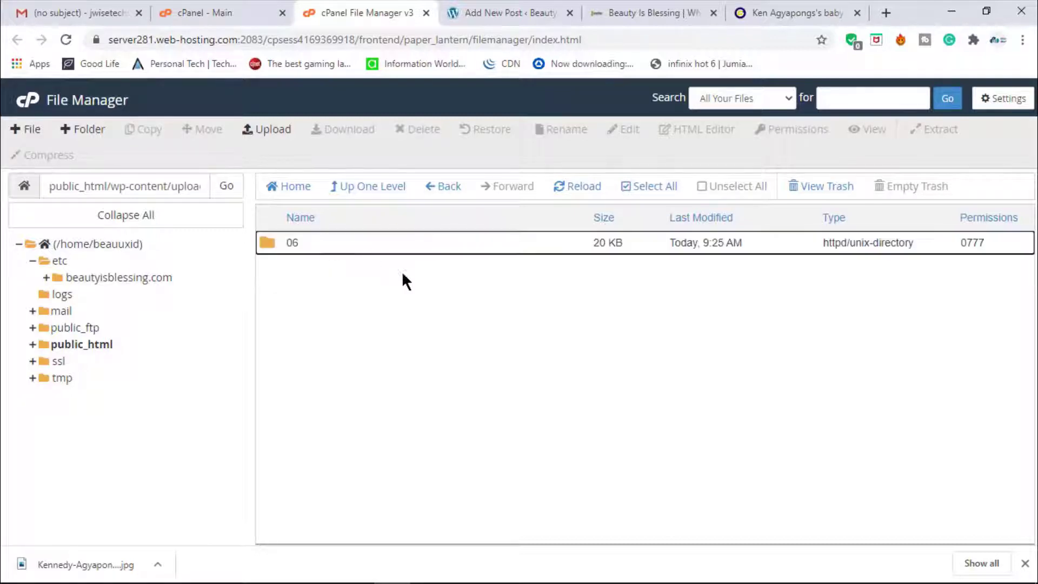
{"action": "double_click", "coordinate": [355, 245]}
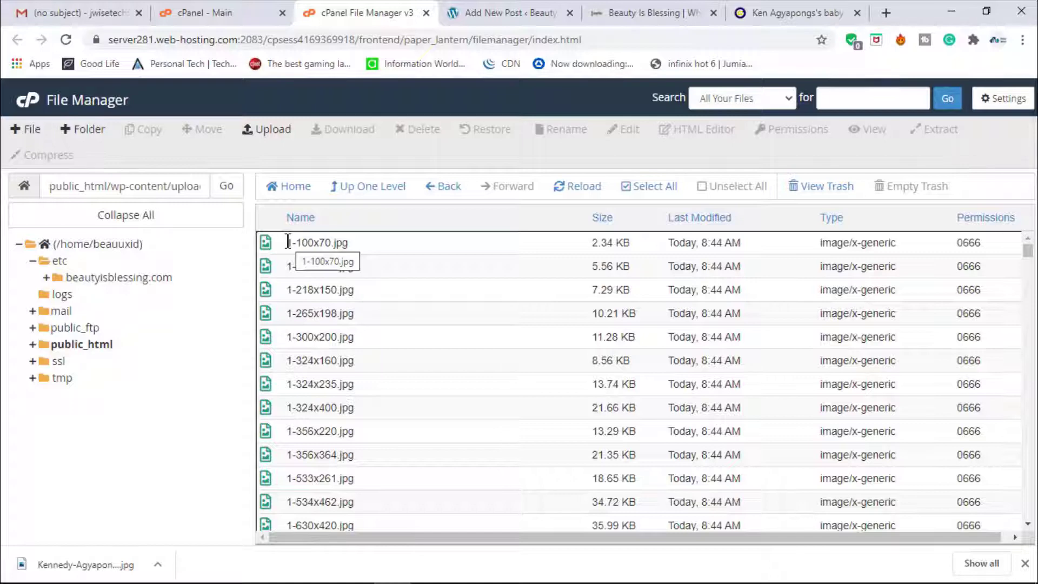
Select only the image 9 resized copies, such as 9-80x60.jpg and 9.jpg
{"action": "left_click", "coordinate": [287, 242]}
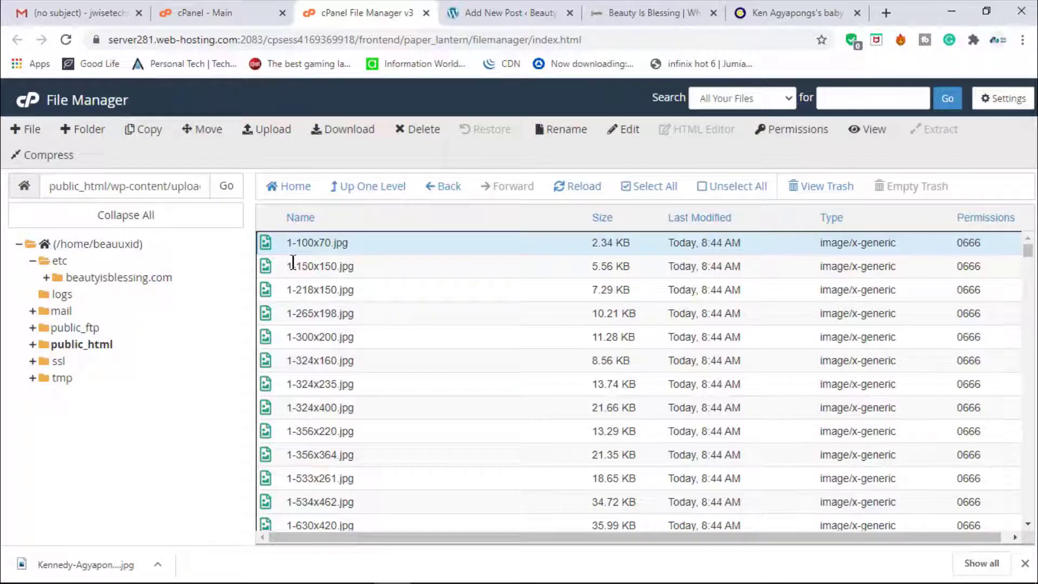
{"action": "left_click_drag", "start_coordinate": [287, 241], "coordinate": [318, 310]}
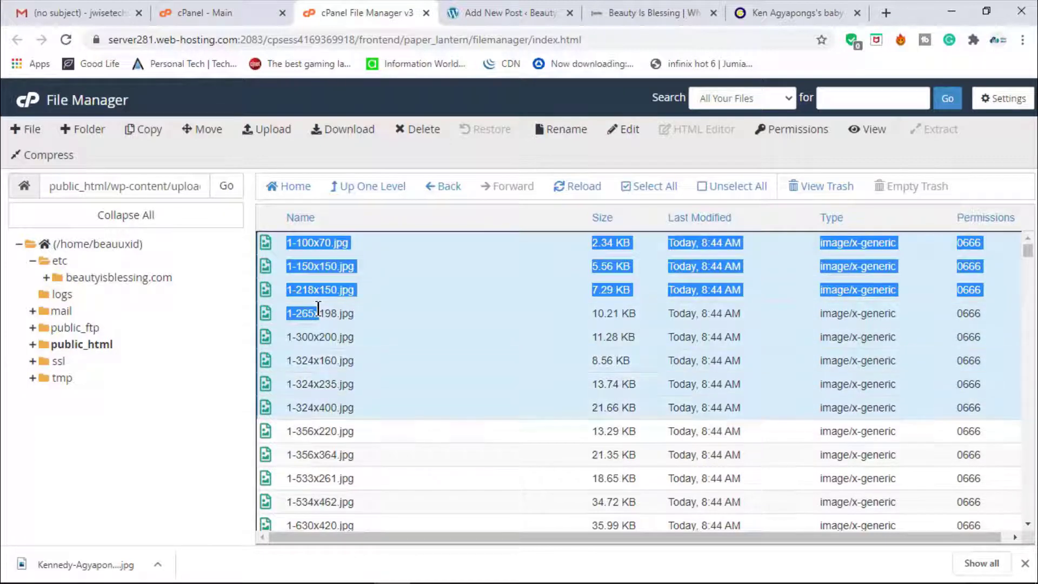
{"action": "key", "text": "shift+Down"}
{"action": "key", "text": "shift+Down"}
{"action": "key", "text": "shift+Down"}
{"action": "key", "text": "shift+Down"}
{"action": "key", "text": "shift+Down"}
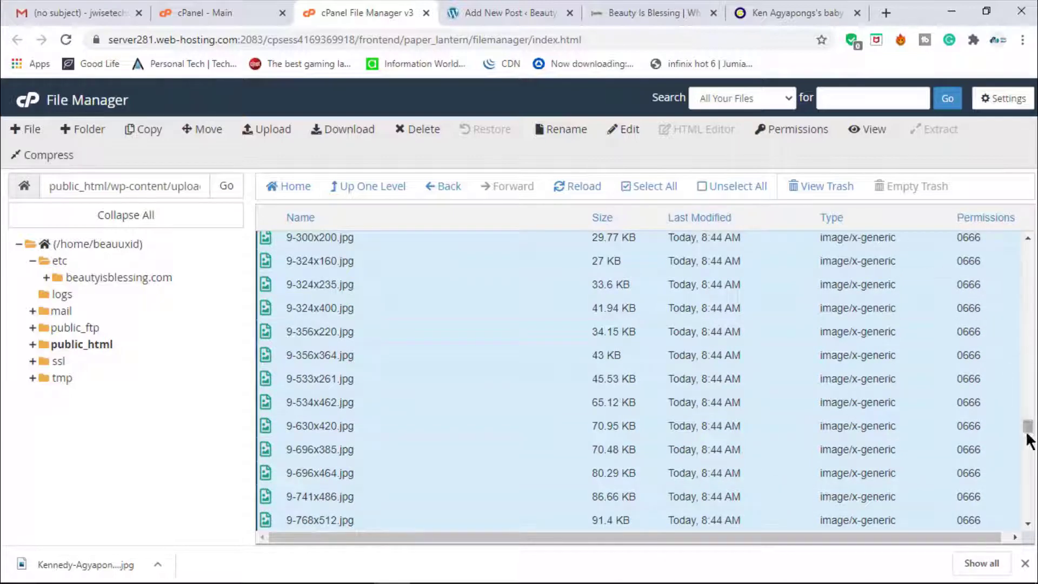
{"action": "scroll", "coordinate": [1029, 433], "scroll_direction": "down", "scroll_amount": 1}
{"action": "left_click_drag", "start_coordinate": [1029, 433], "coordinate": [1030, 437]}
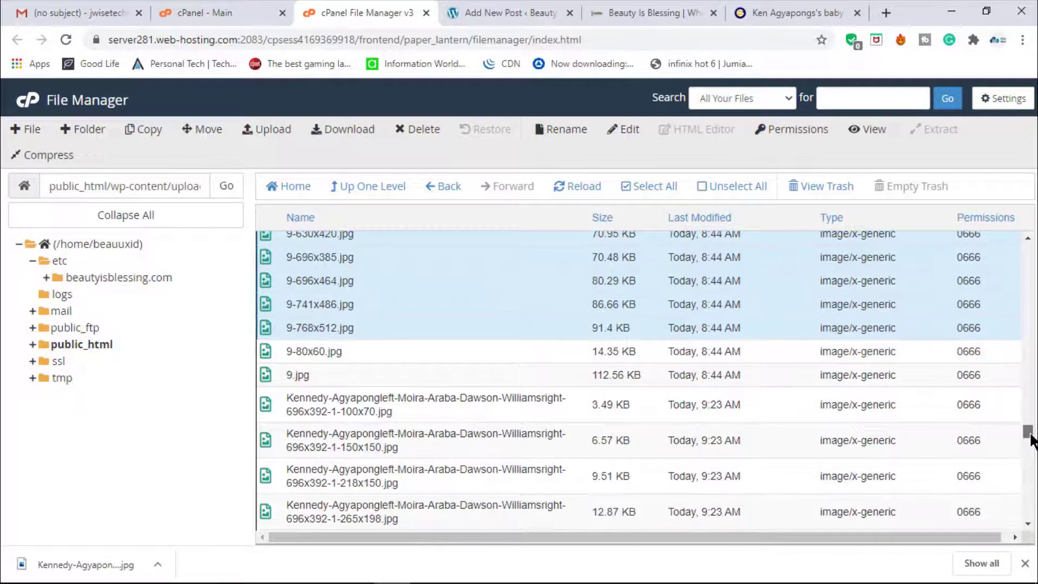
{"action": "key", "text": "shift+Down"}
{"action": "key", "text": "shift+Down"}
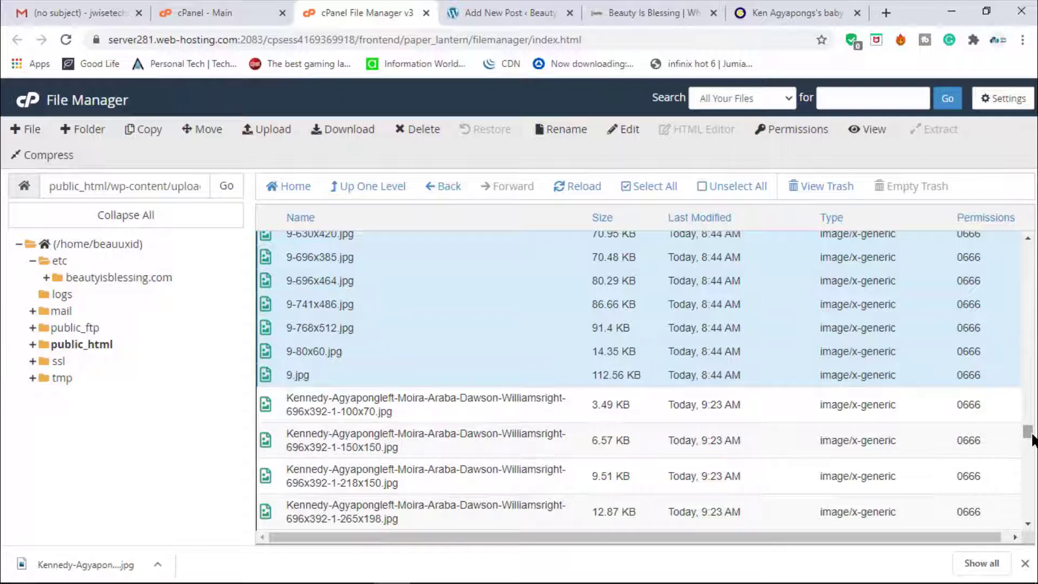
{"action": "key", "text": "shift+Down"}
{"action": "key", "text": "shift+Down"}
{"action": "key", "text": "shift+Up"}
{"action": "key", "text": "shift+Up"}
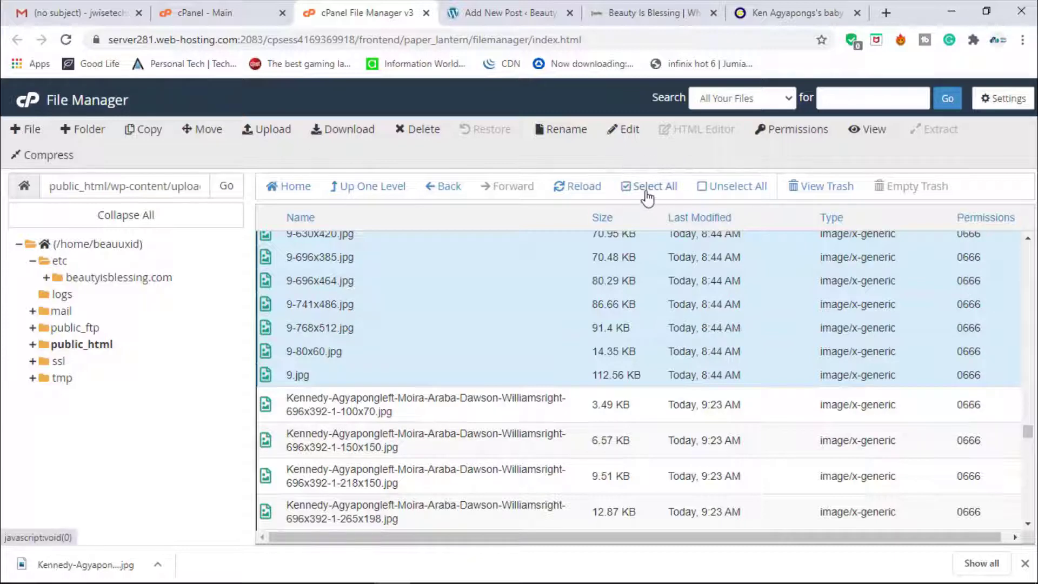
Permanently delete the selected image 9 files, bypassing the trash
{"action": "left_click", "coordinate": [420, 129]}
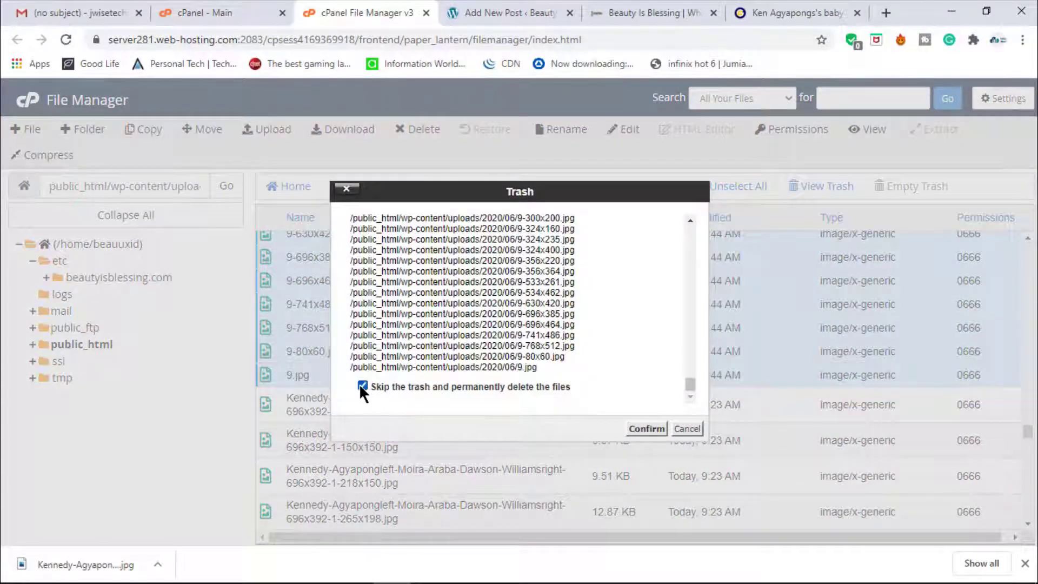
{"action": "left_click", "coordinate": [363, 386]}
{"action": "left_click", "coordinate": [646, 428]}
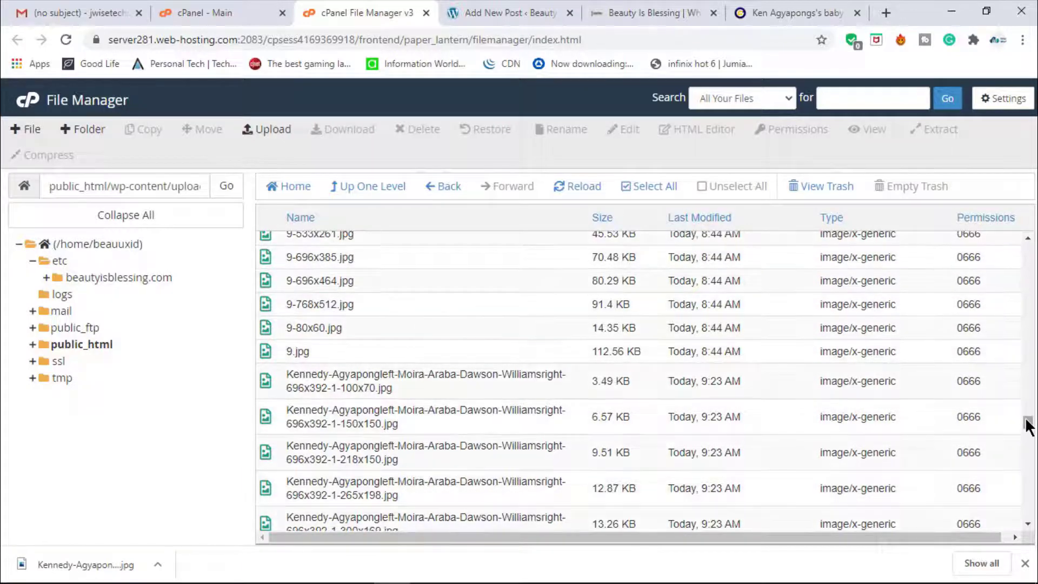
{"action": "left_click_drag", "start_coordinate": [1027, 424], "coordinate": [1016, 247]}
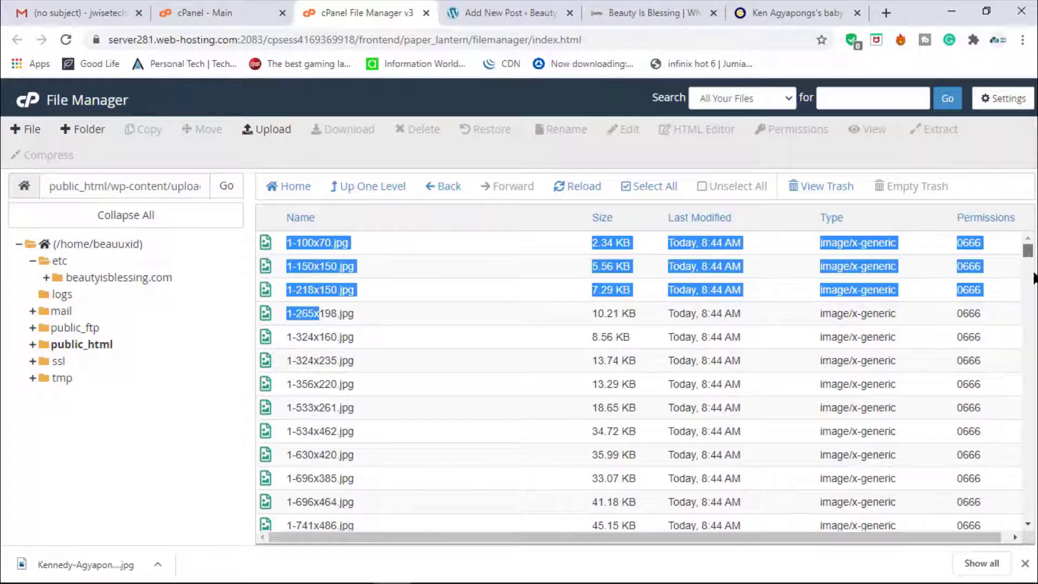
{"action": "left_click_drag", "start_coordinate": [1027, 250], "coordinate": [1027, 311]}
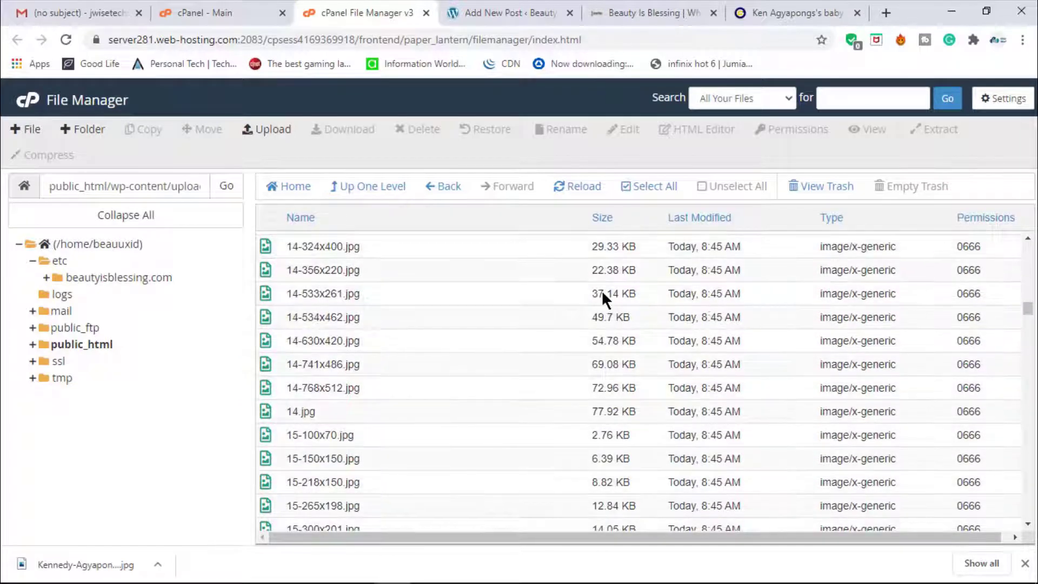
Dismiss the download notice and return to the reloaded post editor tab
{"action": "left_click", "coordinate": [493, 11]}
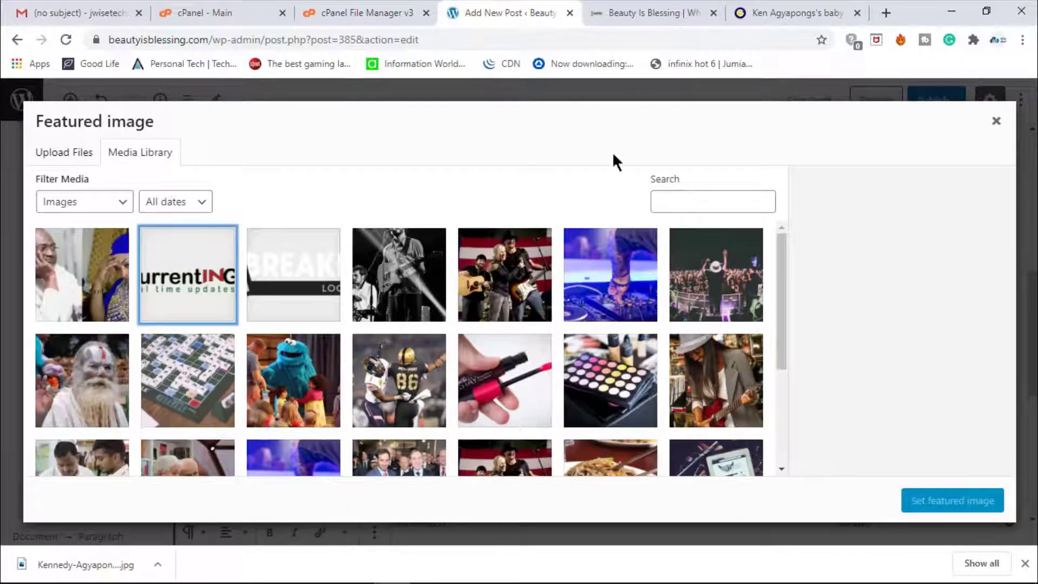
{"action": "left_click_drag", "start_coordinate": [782, 269], "coordinate": [743, 300]}
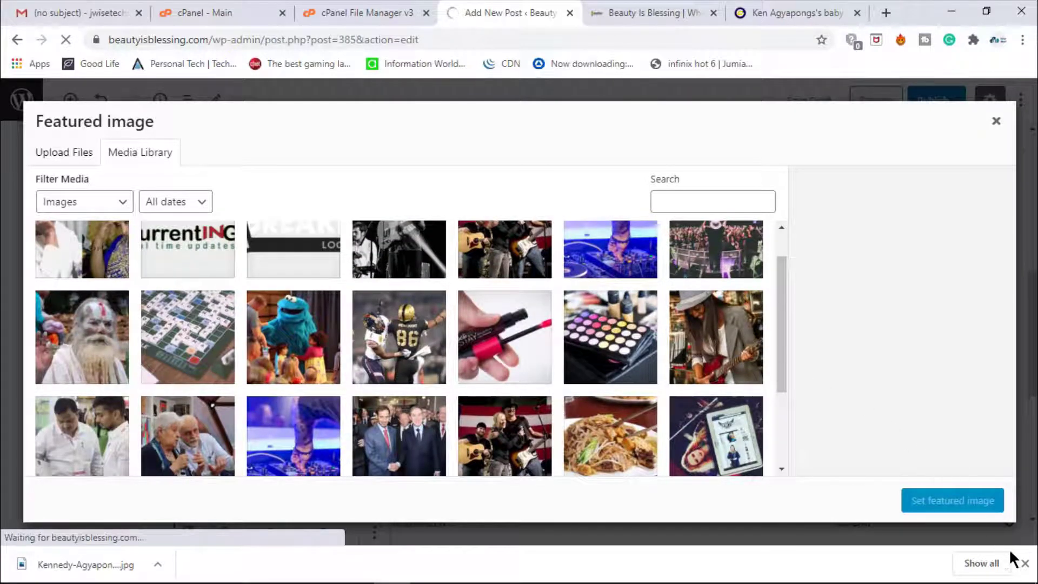
{"action": "left_click", "coordinate": [1025, 563]}
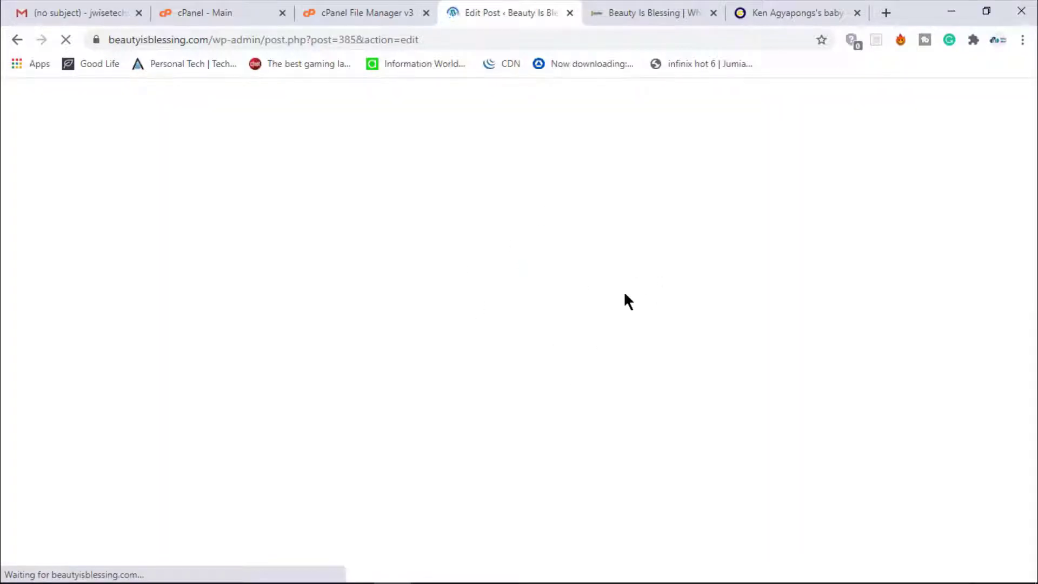
{"action": "left_click", "coordinate": [365, 12]}
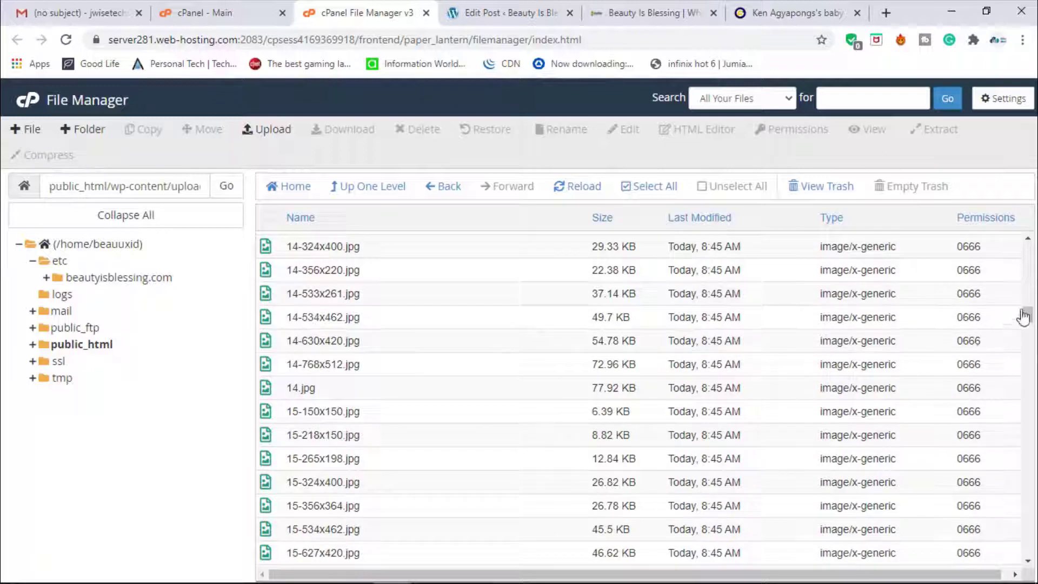
{"action": "scroll", "coordinate": [974, 340], "scroll_direction": "down", "scroll_amount": 1}
{"action": "left_click", "coordinate": [481, 12]}
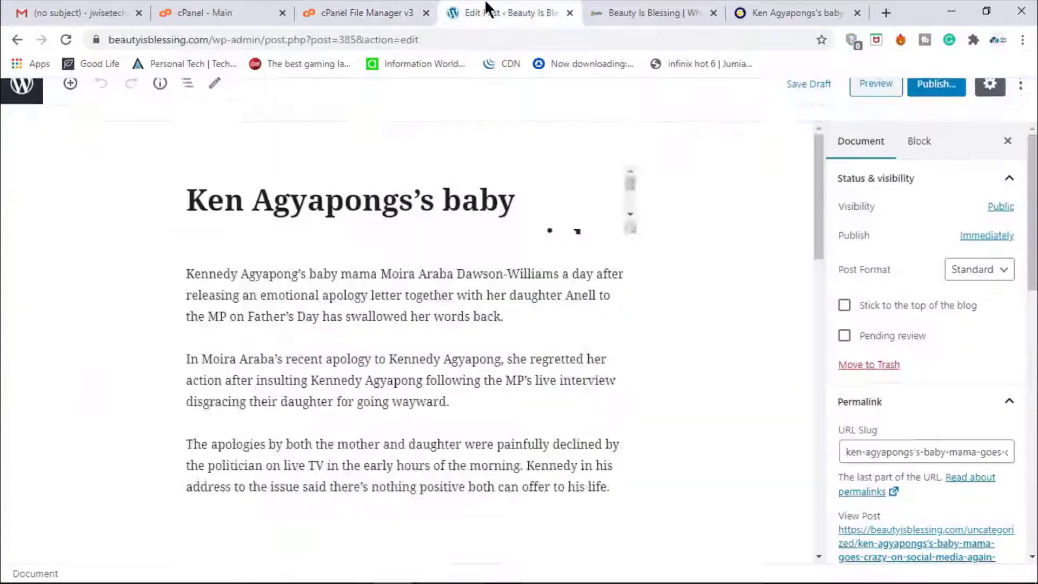
{"action": "left_click", "coordinate": [683, 10]}
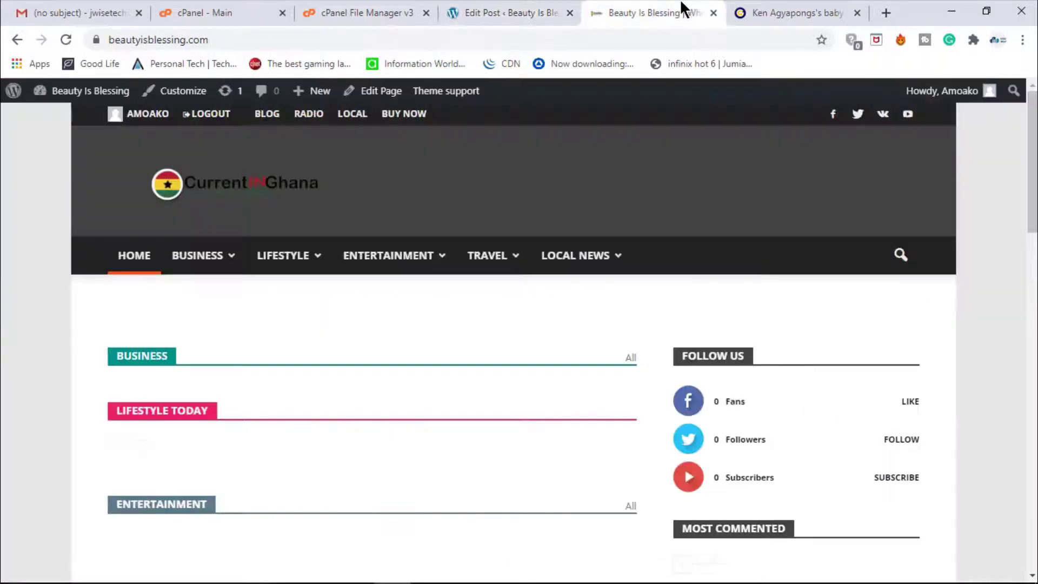
{"action": "left_click", "coordinate": [274, 11]}
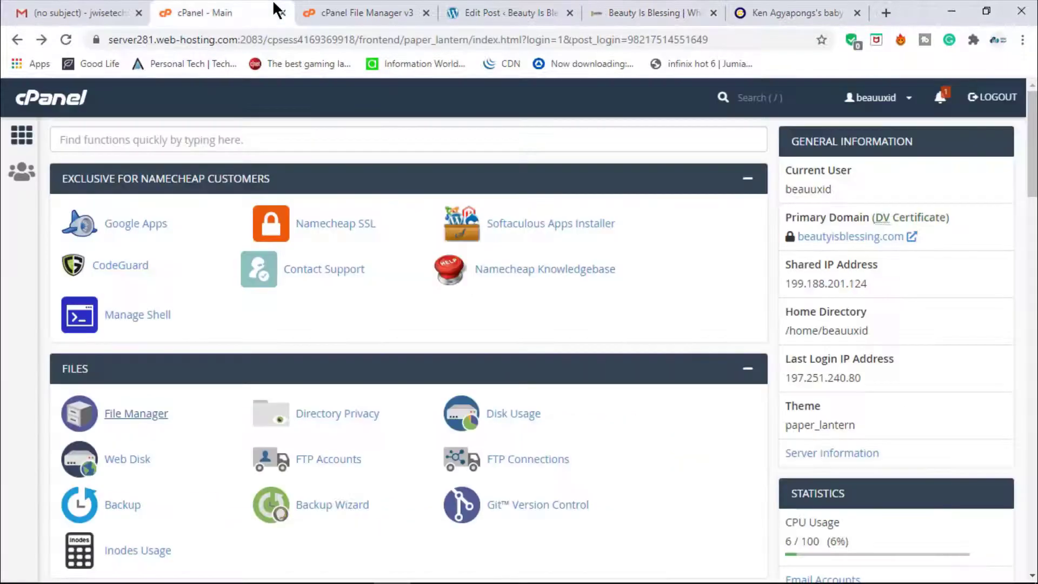
{"action": "left_click", "coordinate": [473, 11]}
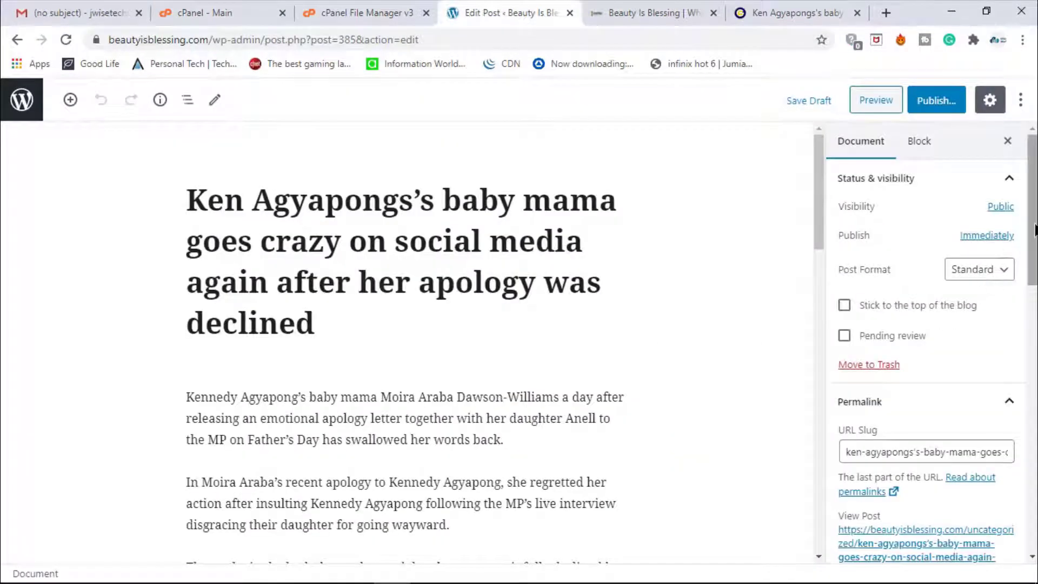
Pick the first media-library photo and copy its title into Alt Text
{"action": "scroll", "coordinate": [1016, 246], "scroll_direction": "down", "scroll_amount": 5}
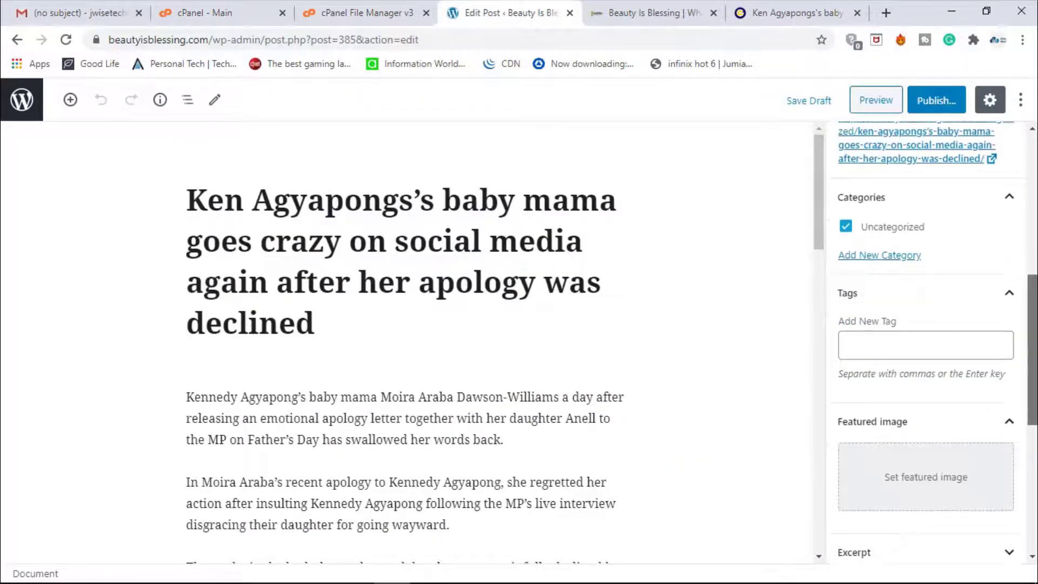
{"action": "left_click", "coordinate": [945, 473]}
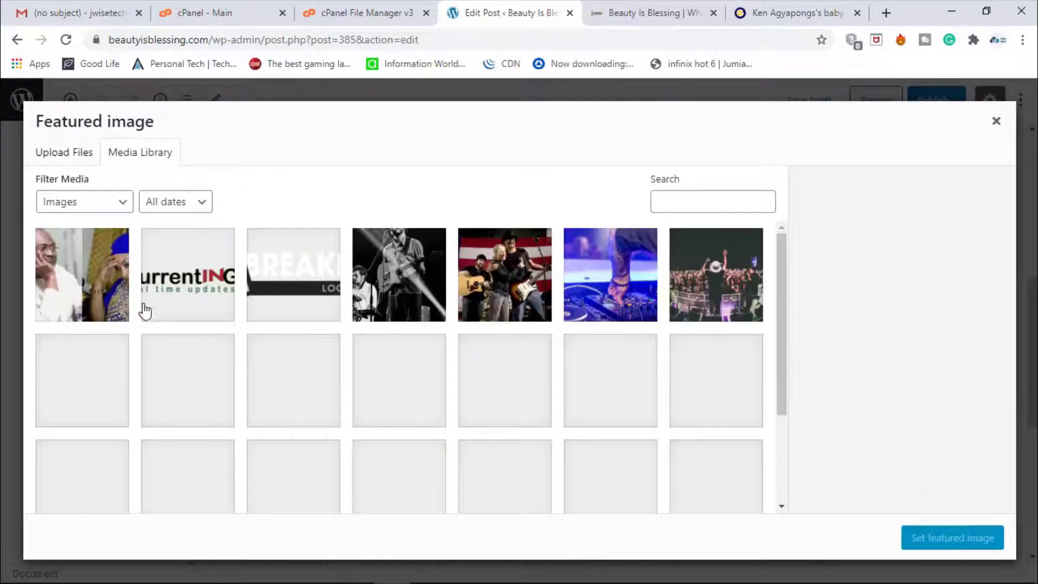
{"action": "left_click", "coordinate": [118, 318]}
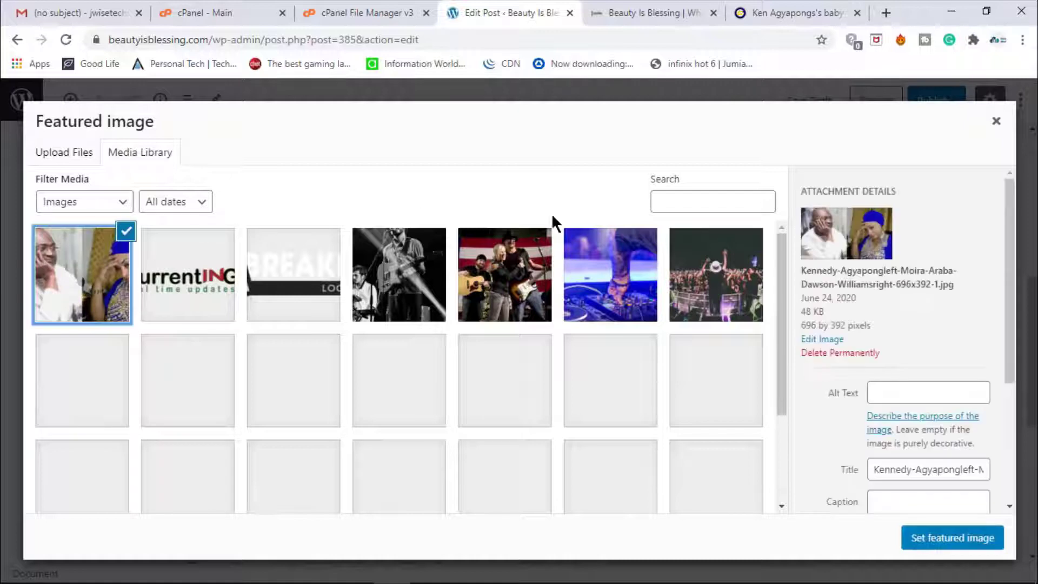
{"action": "triple_click", "coordinate": [952, 468]}
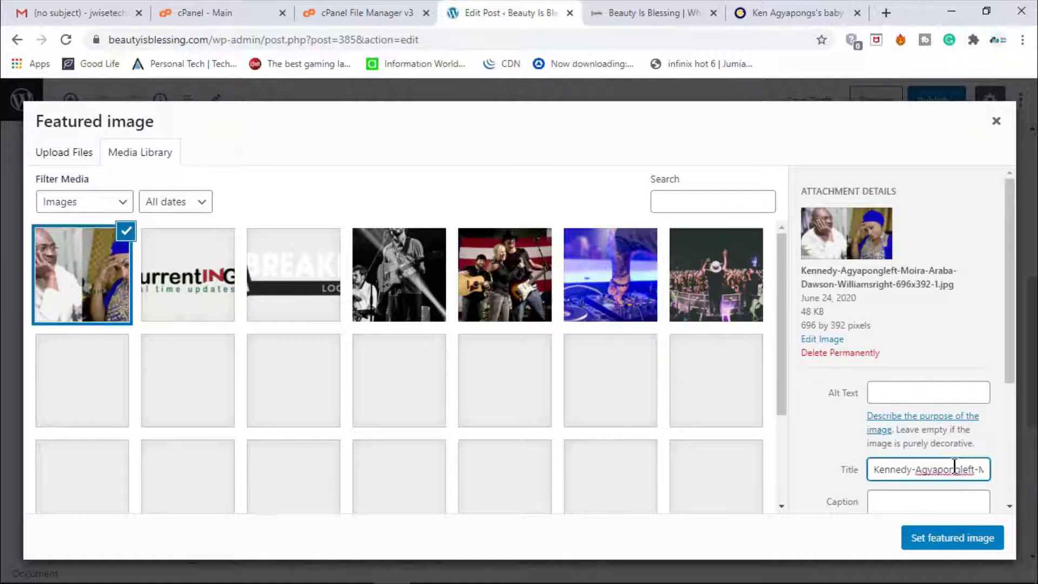
{"action": "key", "text": "ctrl+c"}
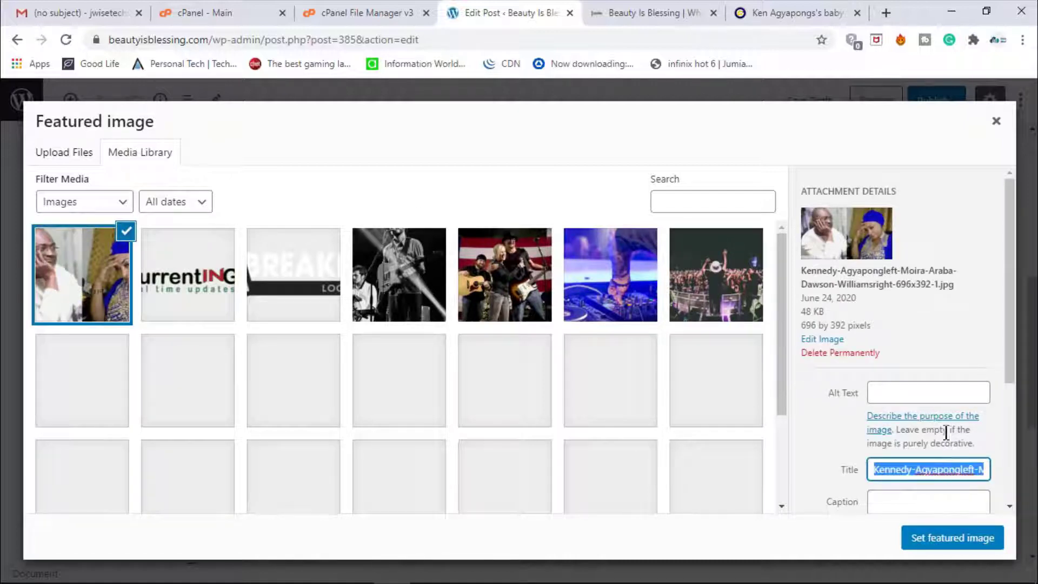
{"action": "left_click", "coordinate": [934, 398]}
{"action": "key", "text": "ctrl+v"}
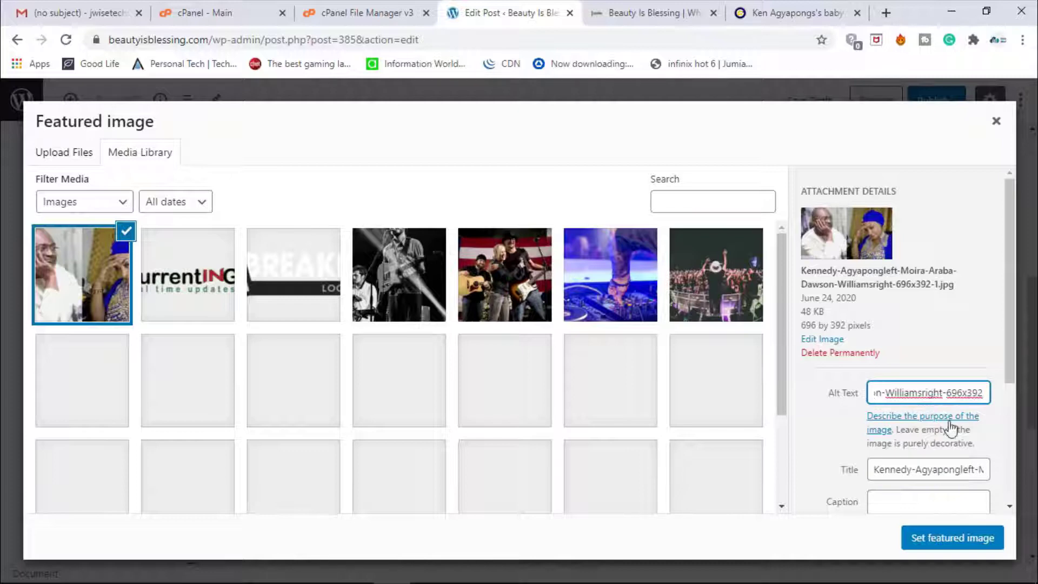
{"action": "key", "text": "BackSpace"}
{"action": "key", "text": "BackSpace"}
{"action": "key", "text": "BackSpace"}
{"action": "key", "text": "BackSpace"}
{"action": "key", "text": "BackSpace"}
{"action": "key", "text": "BackSpace"}
{"action": "key", "text": "BackSpace"}
{"action": "key", "text": "BackSpace"}
{"action": "key", "text": "BackSpace"}
{"action": "key", "text": "BackSpace"}
{"action": "key", "text": "BackSpace"}
{"action": "key", "text": "BackSpace"}
{"action": "key", "text": "BackSpace"}
{"action": "key", "text": "BackSpace"}
{"action": "key", "text": "BackSpace"}
{"action": "key", "text": "BackSpace"}
{"action": "key", "text": "BackSpace"}
{"action": "key", "text": "BackSpace"}
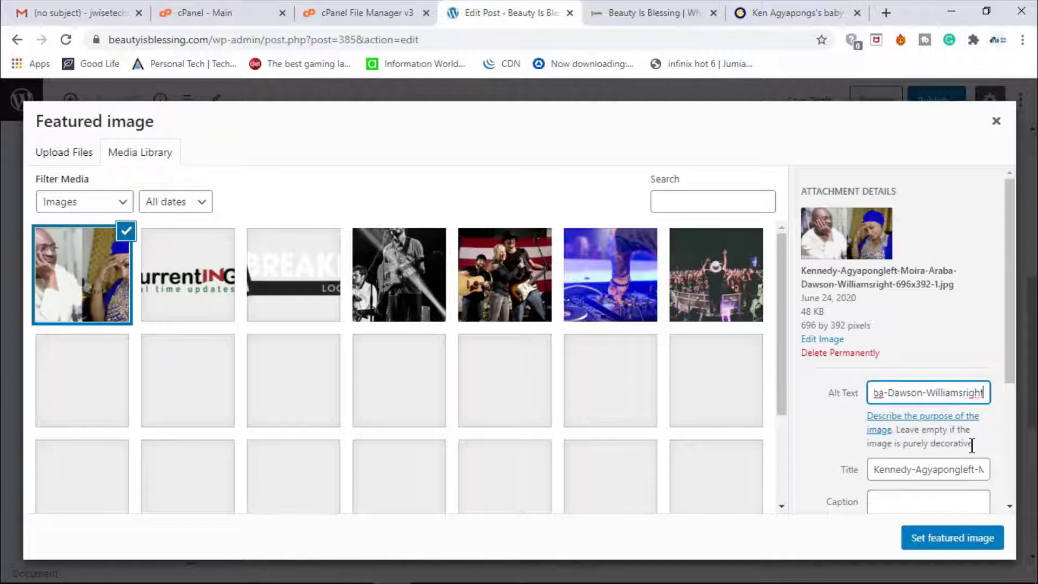
{"action": "key", "text": "BackSpace"}
{"action": "key", "text": "BackSpace"}
{"action": "key", "text": "BackSpace"}
{"action": "key", "text": "BackSpace"}
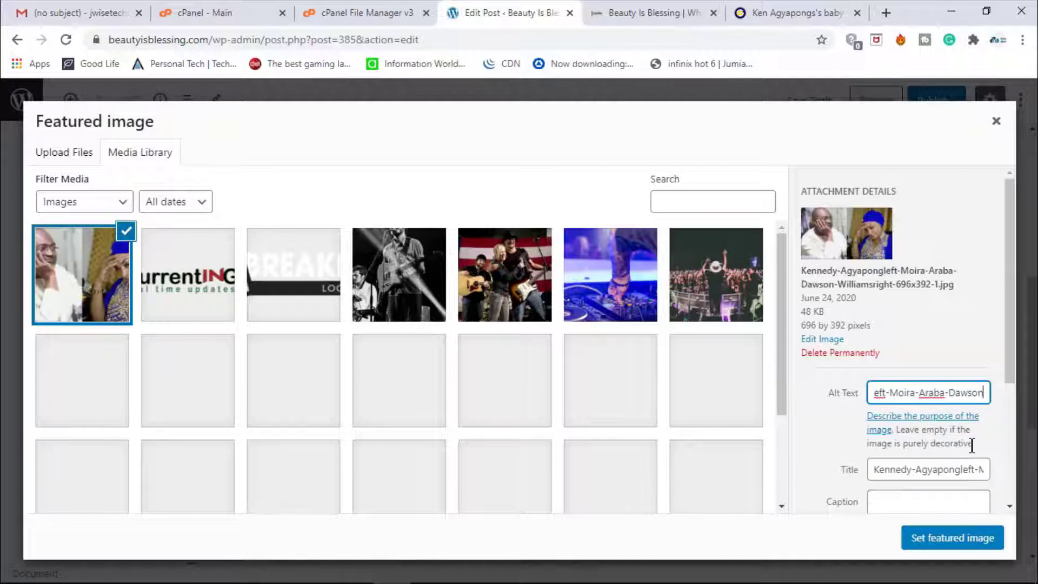
Replace the alt text with a short name, clear the title, and set the featured image
{"action": "key", "text": "ctrl+a"}
{"action": "type", "text": "K"}
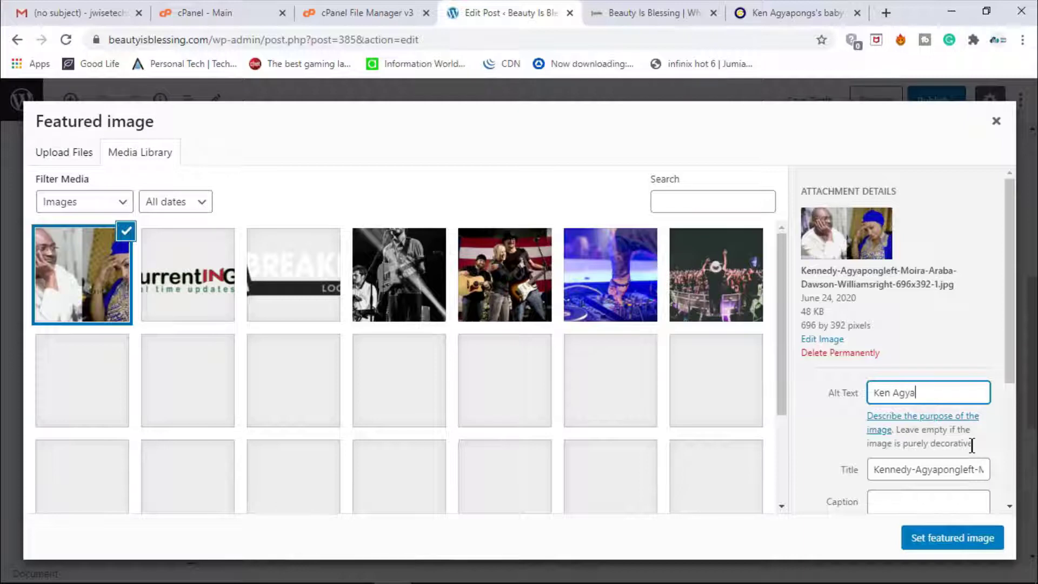
{"action": "triple_click", "coordinate": [944, 469]}
{"action": "type", "text": "K"}
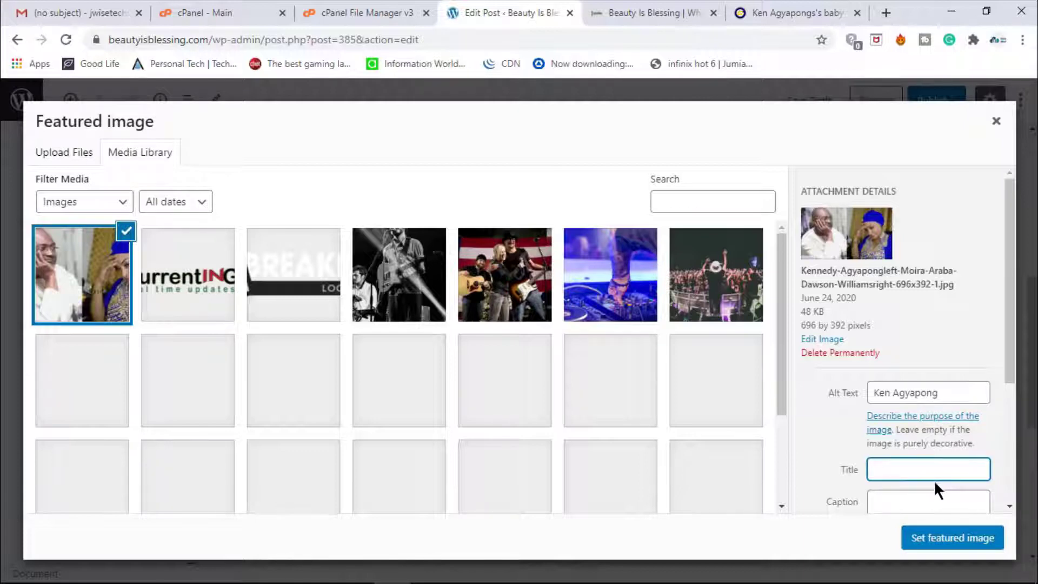
{"action": "left_click", "coordinate": [952, 545]}
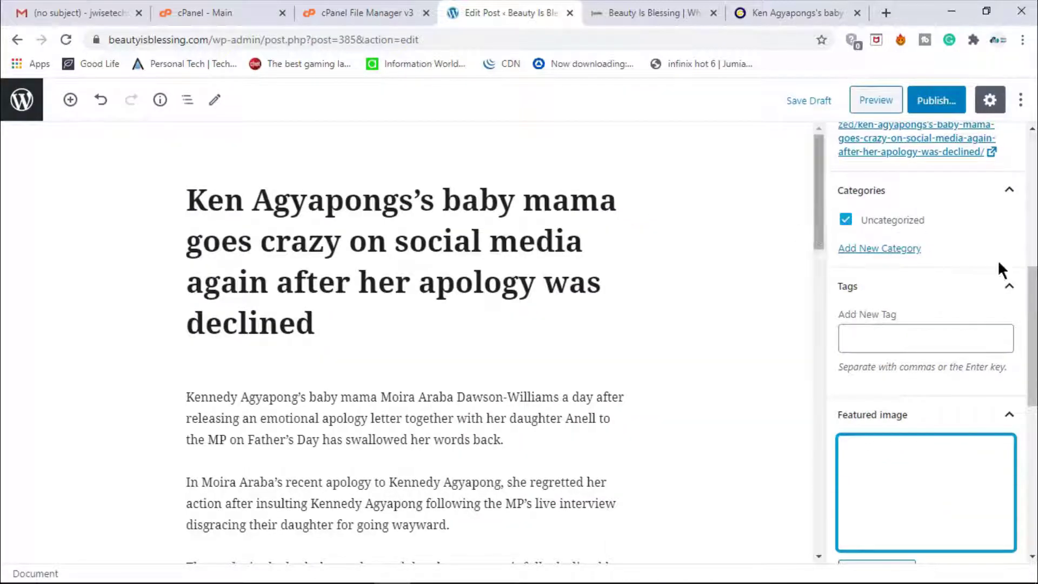
Review the Ken Agyapong post's URL slug and tag fields in the editor sidebar
{"action": "left_click_drag", "start_coordinate": [1034, 316], "coordinate": [1036, 244]}
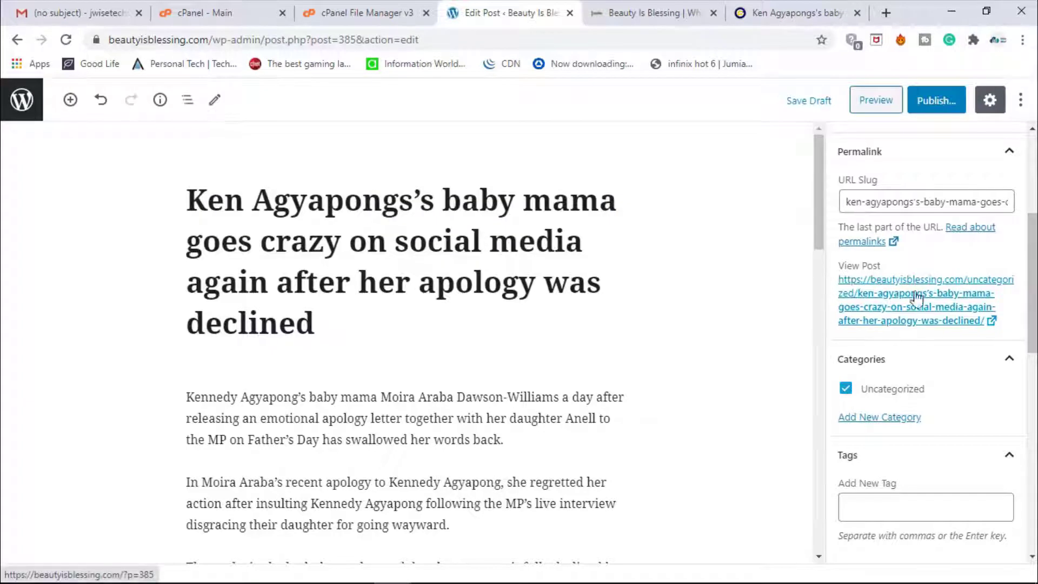
{"action": "left_click", "coordinate": [892, 203]}
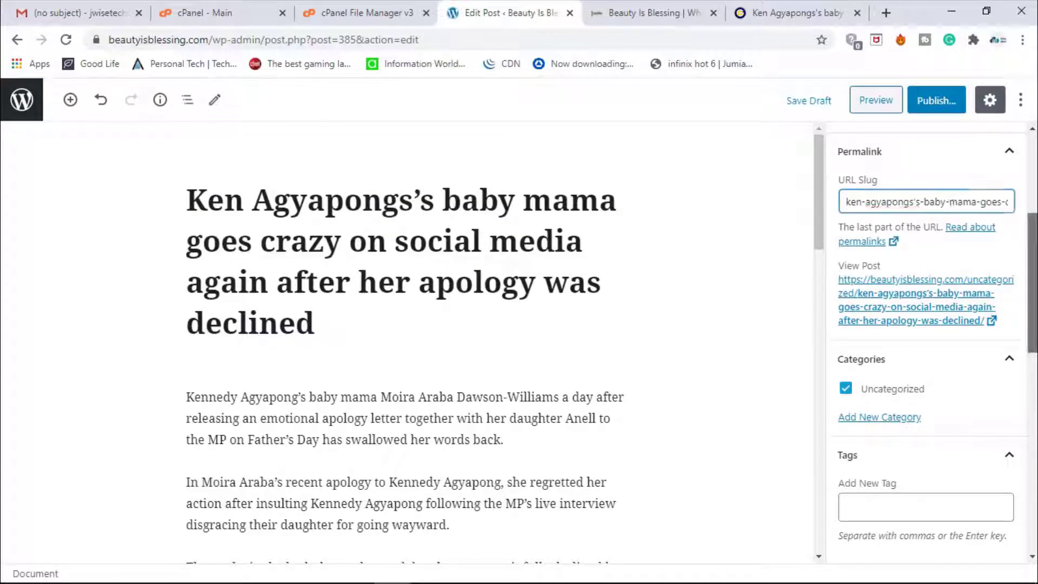
{"action": "left_click_drag", "start_coordinate": [1033, 286], "coordinate": [1023, 341]}
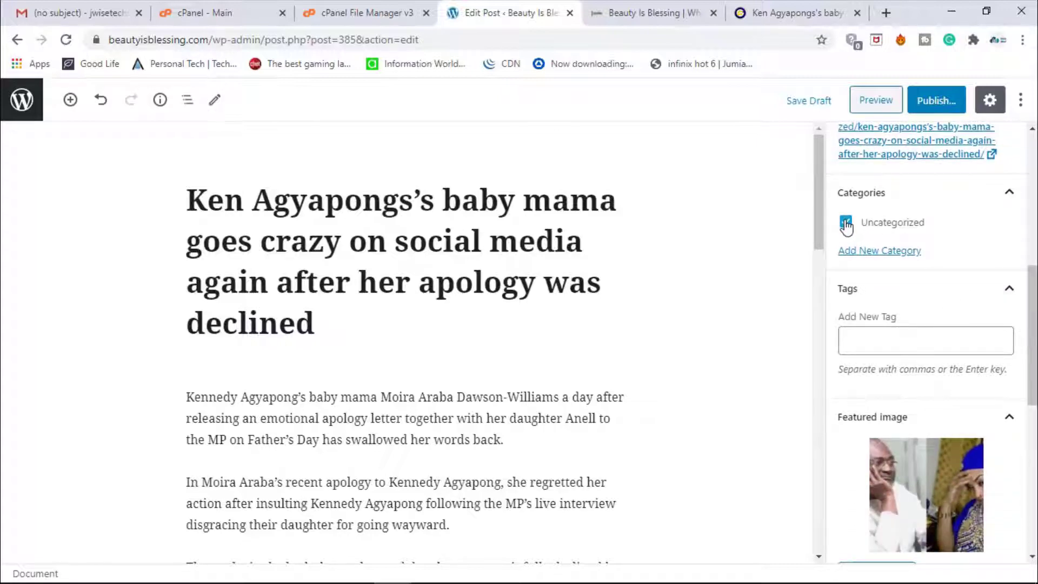
{"action": "left_click", "coordinate": [941, 342]}
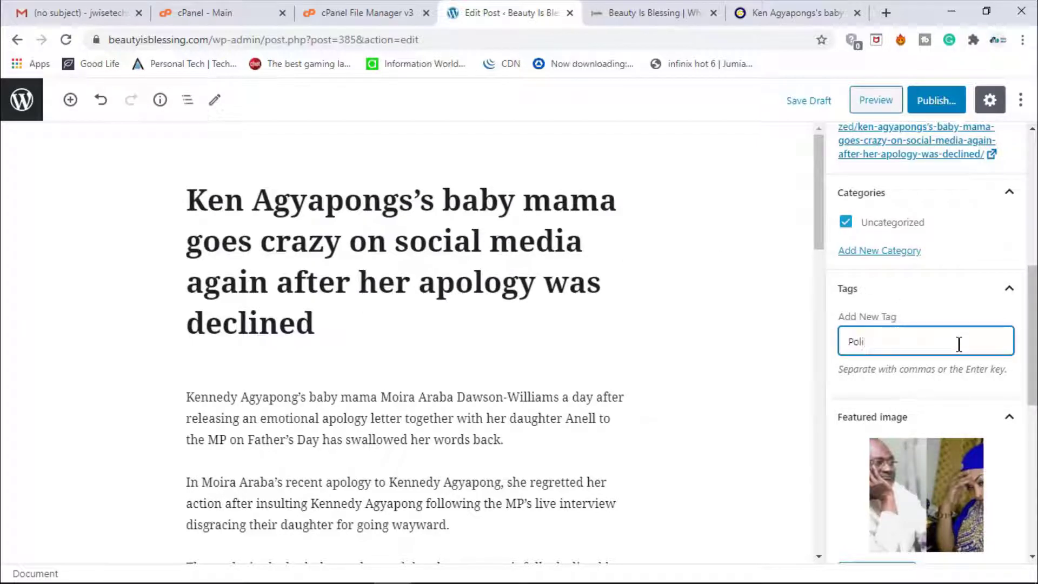
{"action": "left_click_drag", "start_coordinate": [1031, 315], "coordinate": [995, 487]}
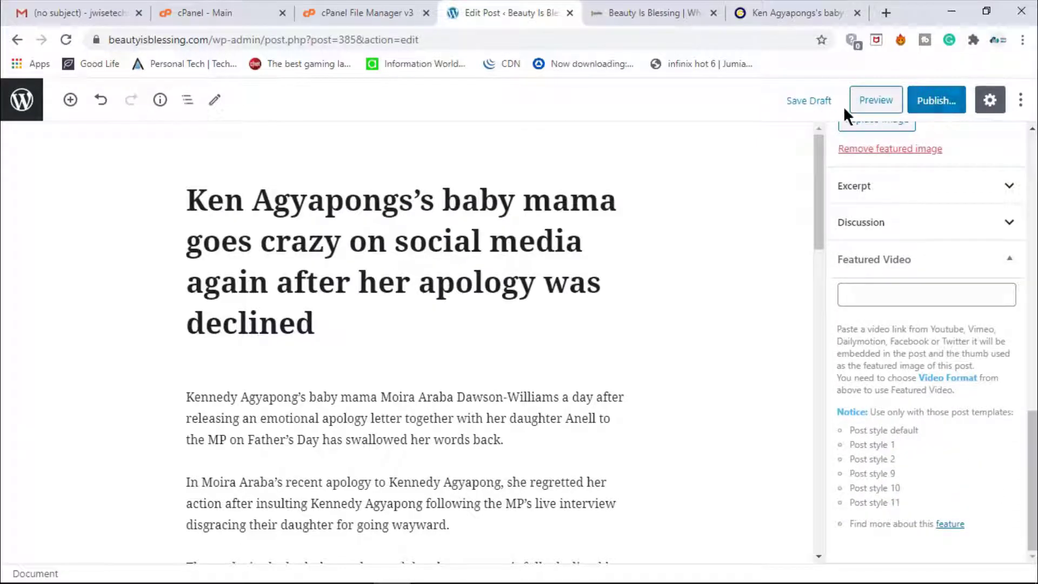
Save the Ken Agyapong post as a draft and reload the CurrentInGhana homepage
{"action": "left_click", "coordinate": [808, 103]}
{"action": "left_click", "coordinate": [623, 7]}
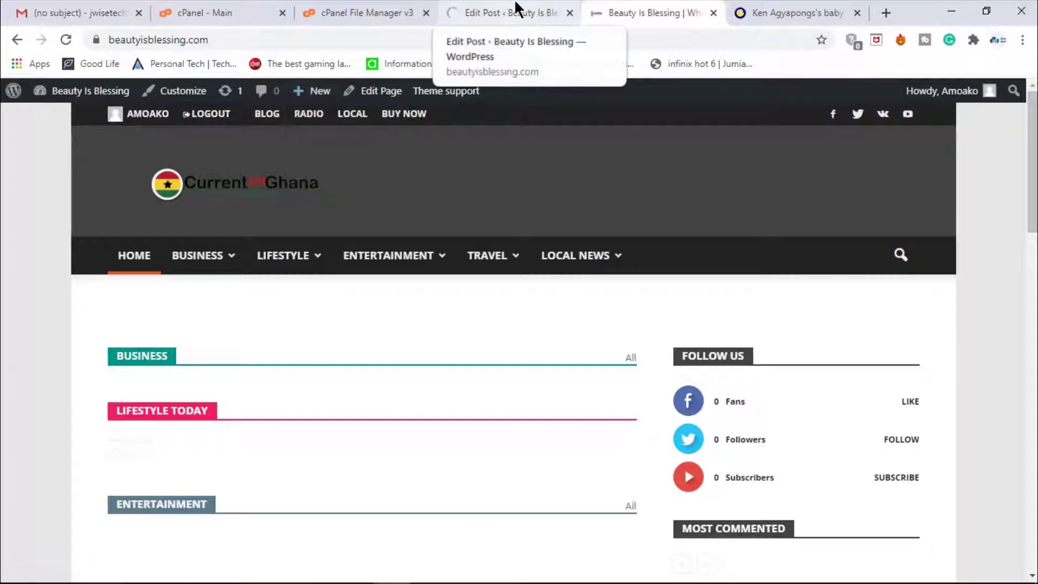
{"action": "key", "text": "F5"}
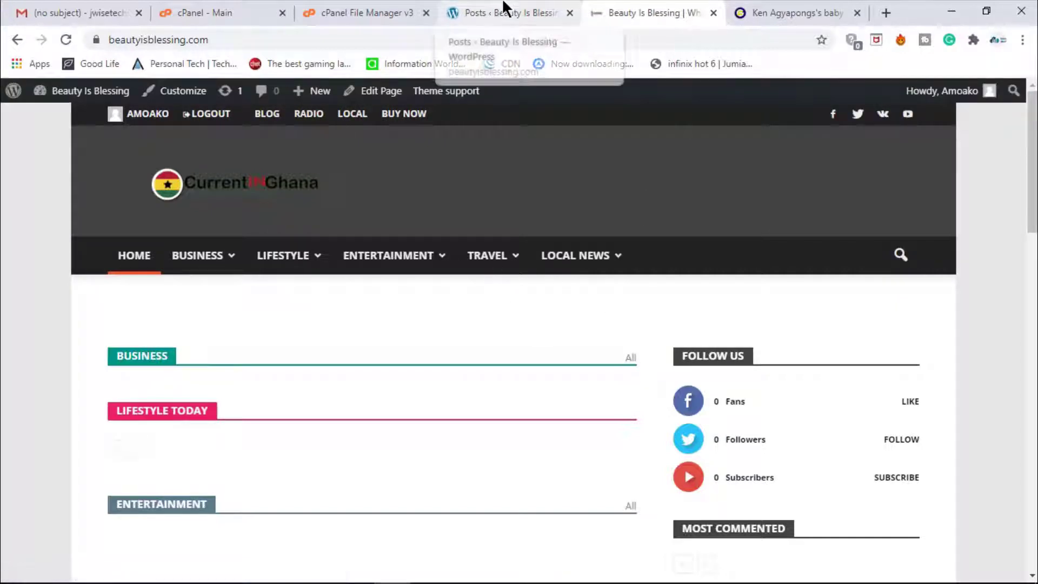
On Posts > Categories, enter News as the new category name and news as its slug
{"action": "left_click", "coordinate": [505, 8]}
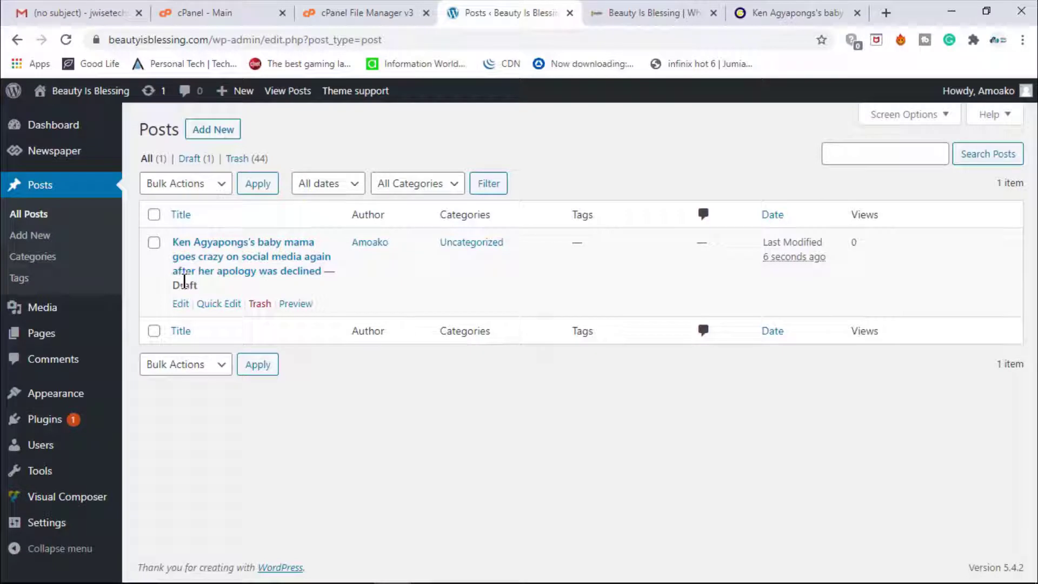
{"action": "left_click", "coordinate": [39, 258]}
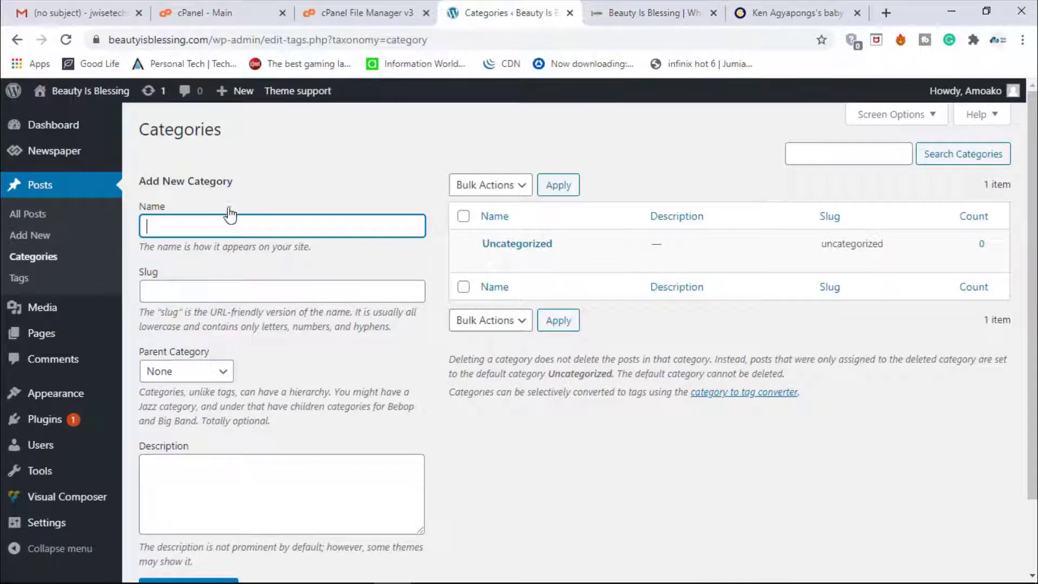
{"action": "mouse_move", "coordinate": [508, 264]}
{"action": "type", "text": "ews"}
{"action": "left_click", "coordinate": [246, 294]}
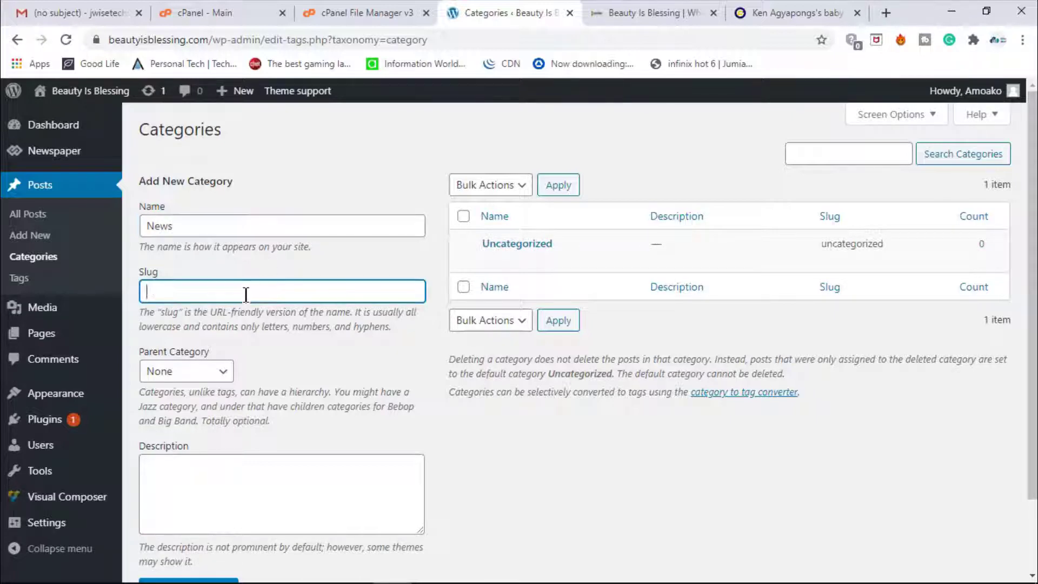
Check the live homepage, then bring up the GhPage Ken Agyapong article for reference
{"action": "left_click", "coordinate": [631, 8]}
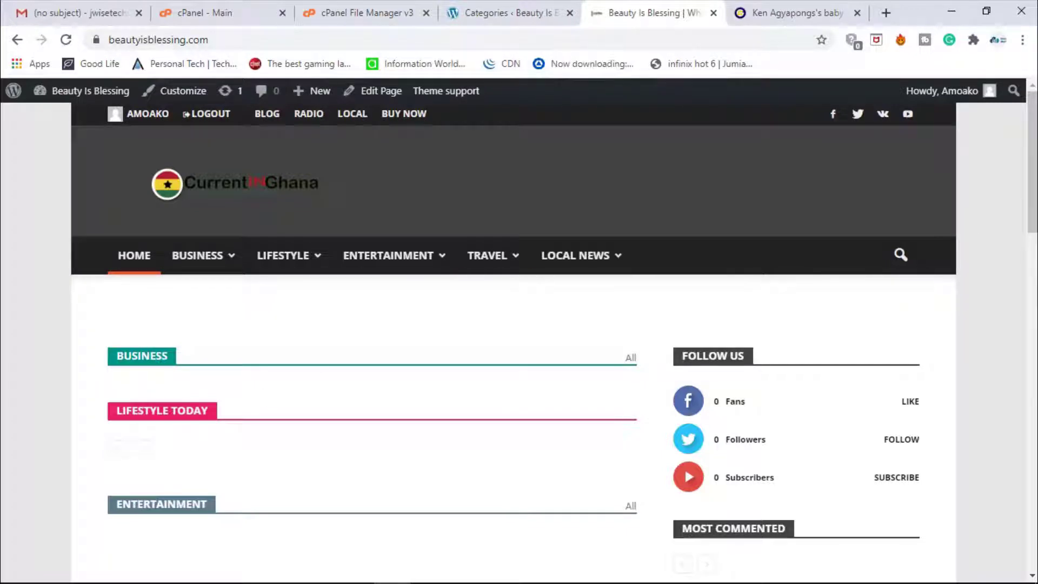
{"action": "mouse_move", "coordinate": [1034, 215]}
{"action": "left_mouse_down"}
{"action": "mouse_move", "coordinate": [1034, 552]}
{"action": "mouse_move", "coordinate": [1034, 211]}
{"action": "left_mouse_up"}
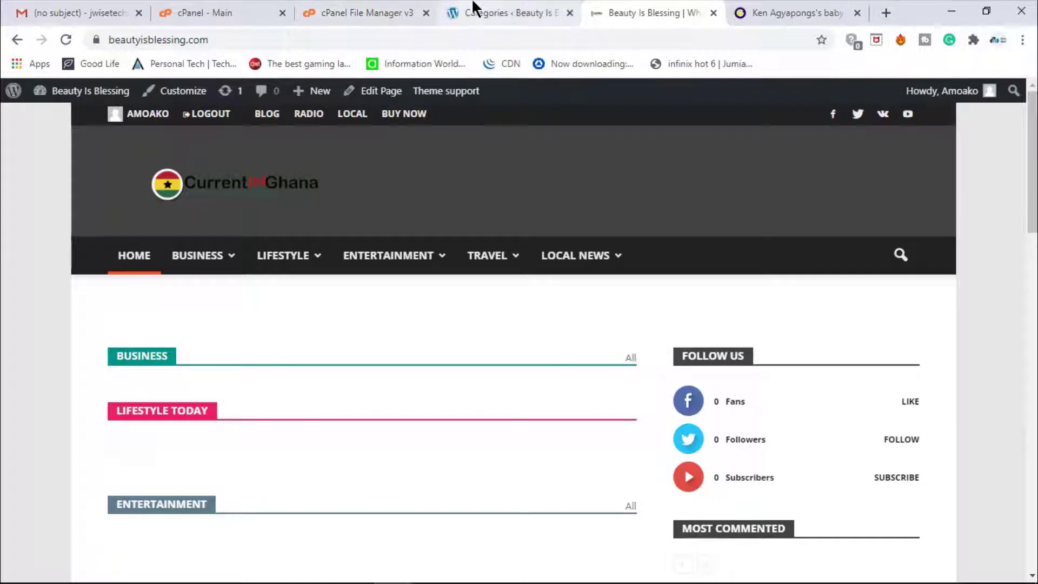
{"action": "left_click", "coordinate": [806, 10]}
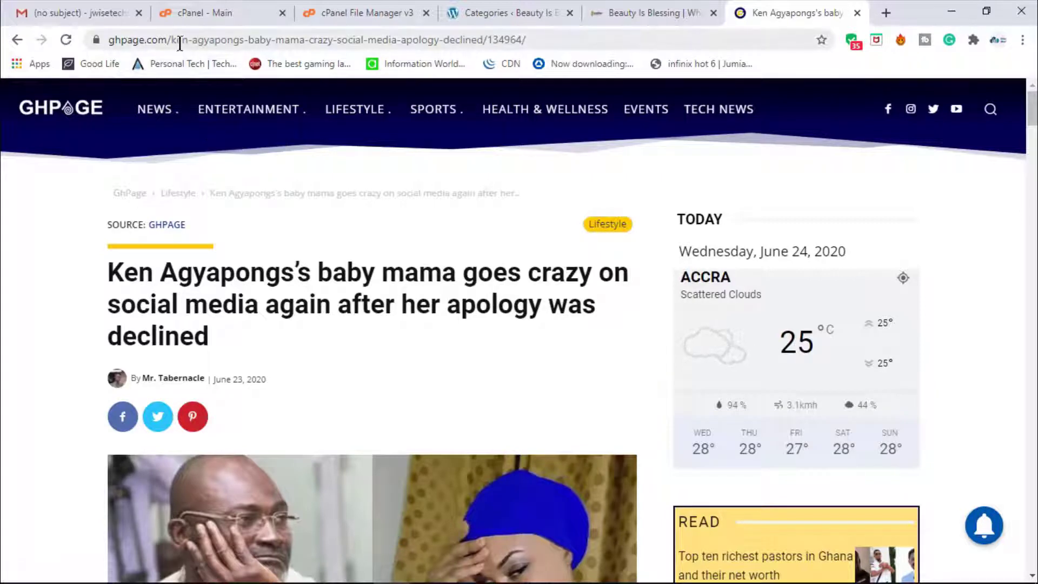
Load myjoyonline.com in a new browser tab
{"action": "left_click_drag", "start_coordinate": [174, 41], "coordinate": [758, 12]}
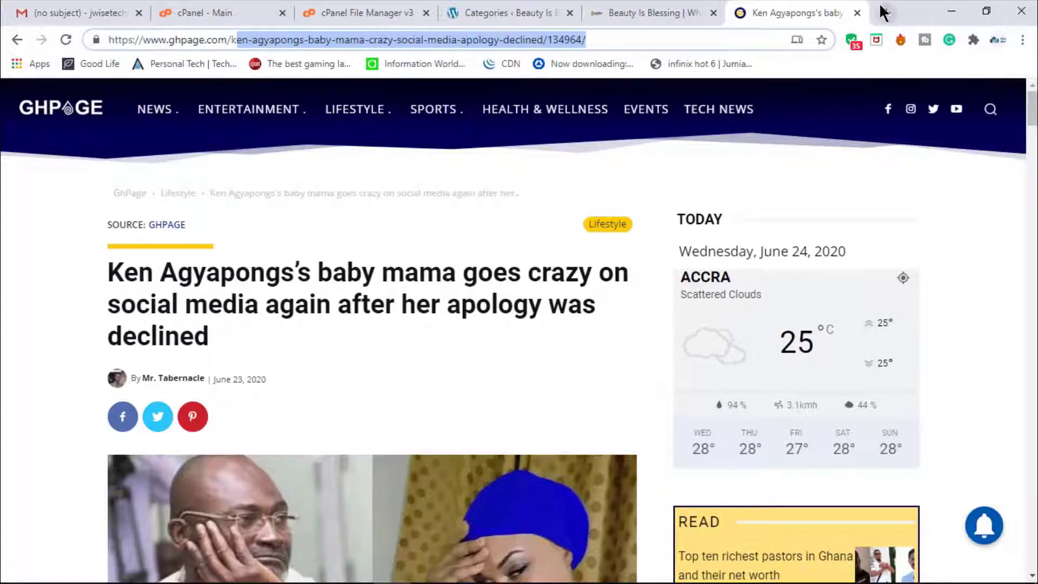
{"action": "left_click", "coordinate": [887, 11]}
{"action": "type", "text": "ny"}
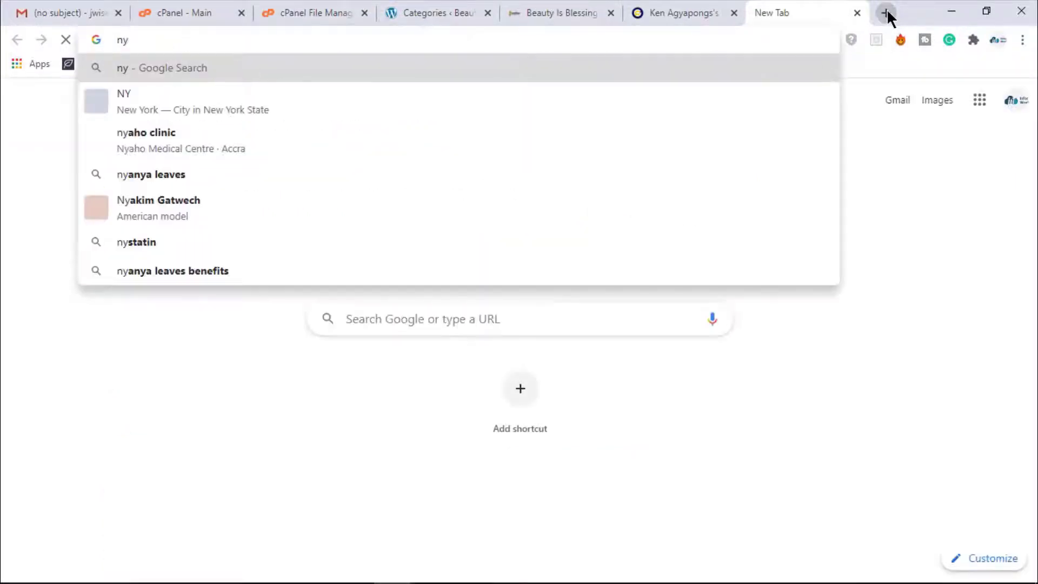
{"action": "key", "text": "BackSpace"}
{"action": "key", "text": "BackSpace"}
{"action": "type", "text": "my"}
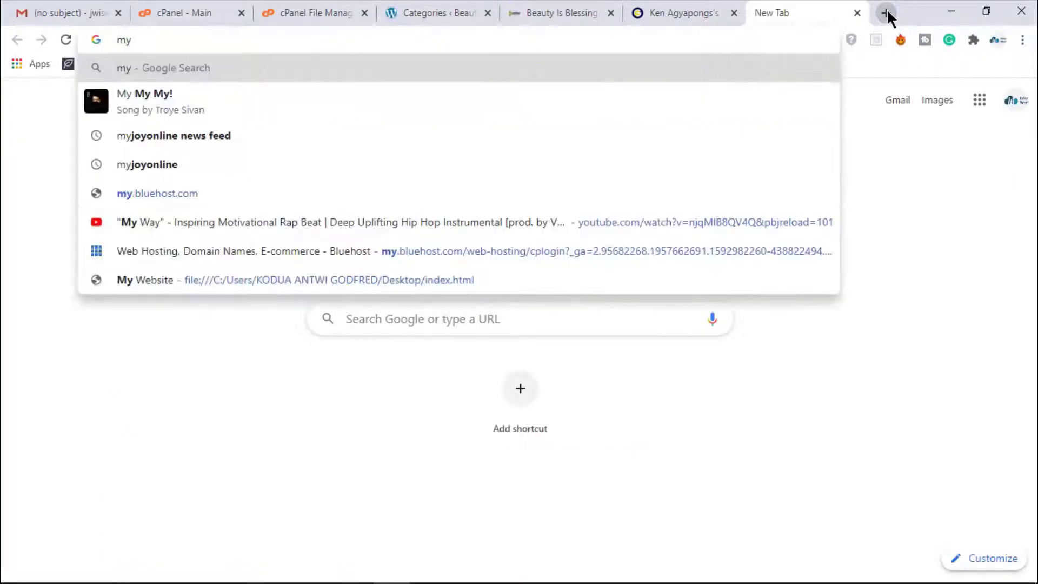
{"action": "type", "text": "j"}
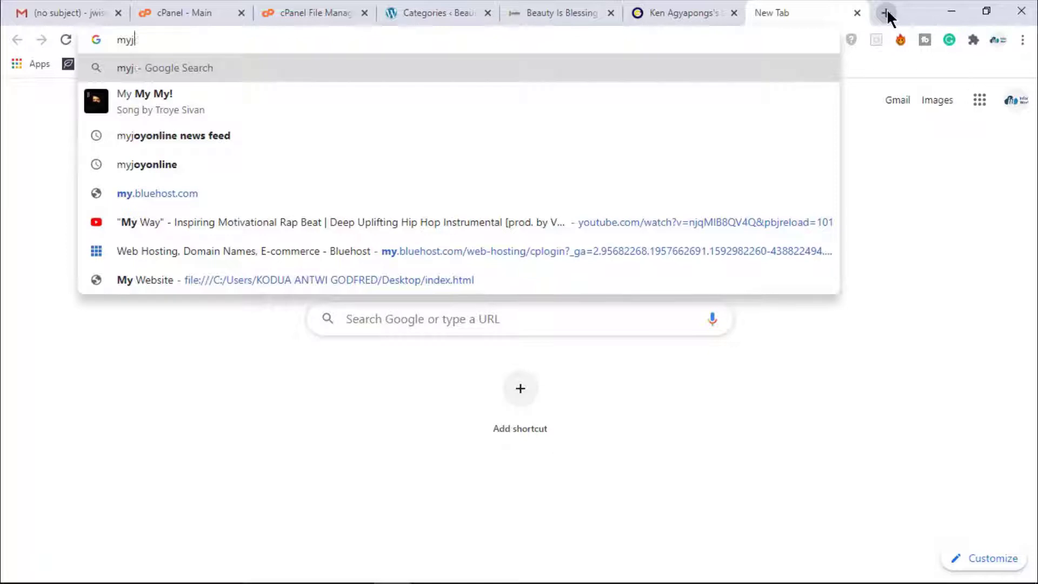
{"action": "type", "text": "oyonline.com"}
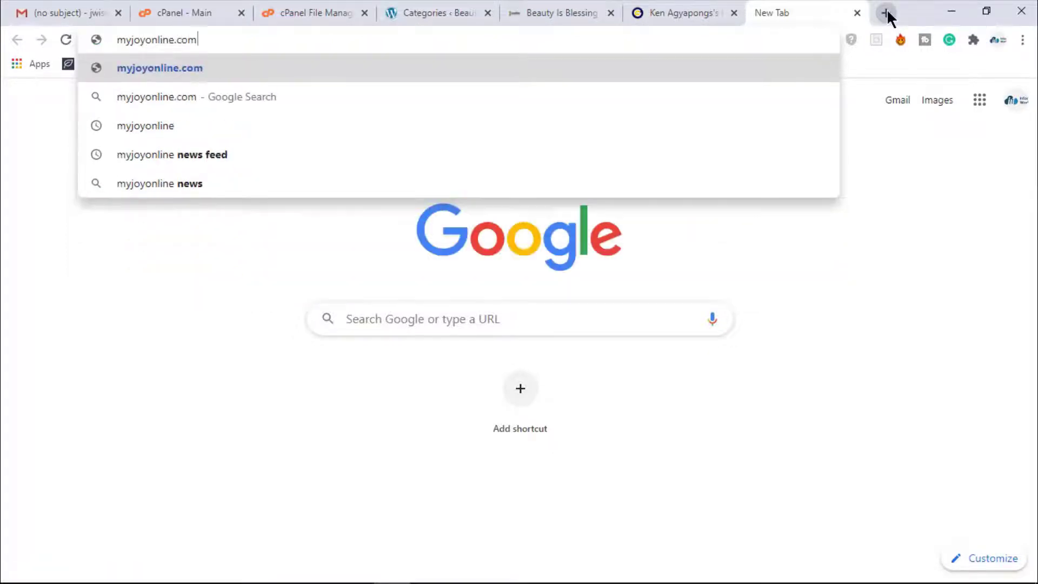
{"action": "key", "text": "Return"}
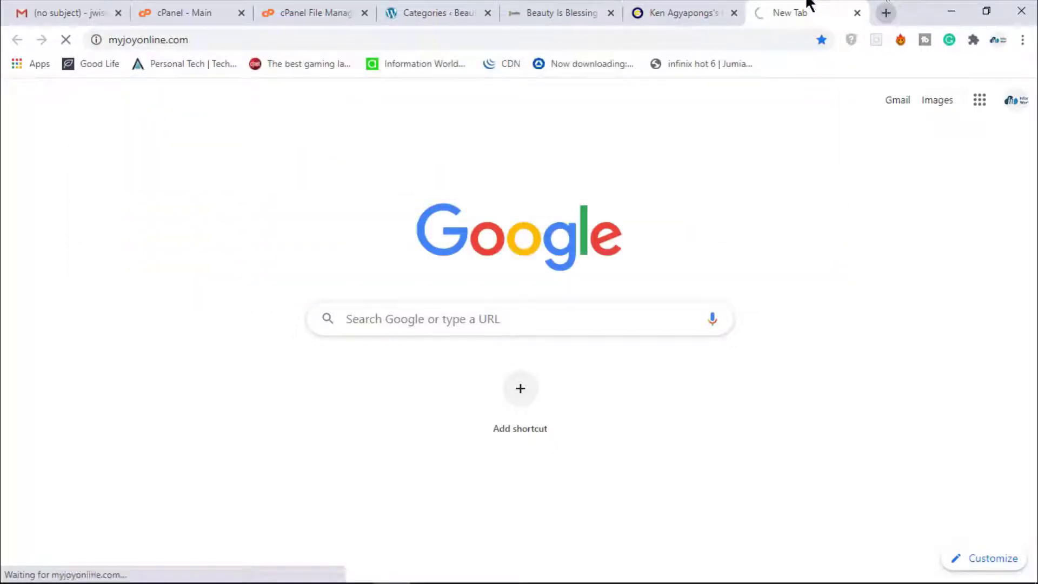
Go back to the new category form and leave the slug as news
{"action": "left_click", "coordinate": [530, 10]}
{"action": "left_click", "coordinate": [425, 11]}
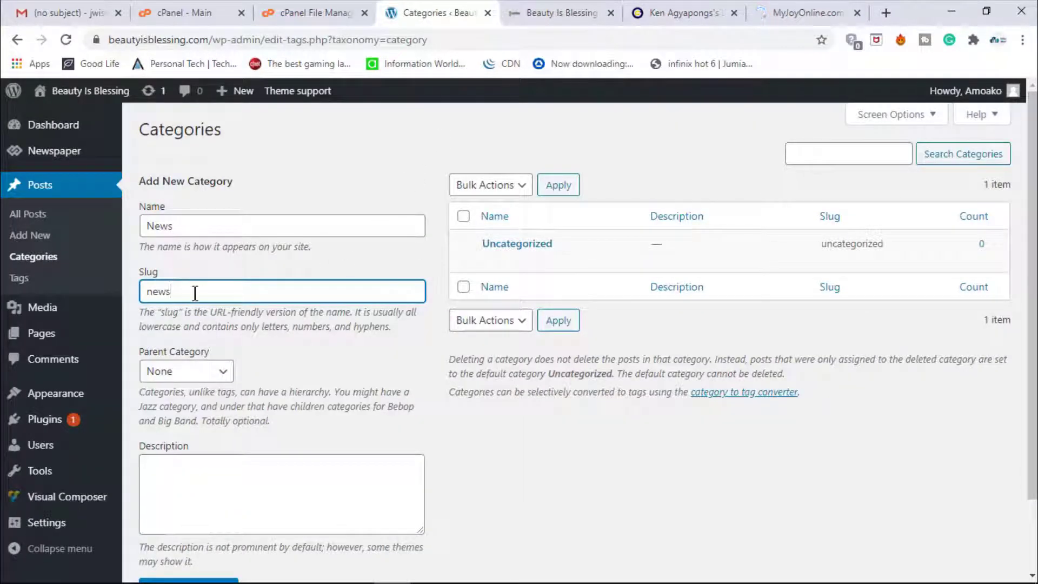
{"action": "left_click_drag", "start_coordinate": [184, 293], "coordinate": [141, 293]}
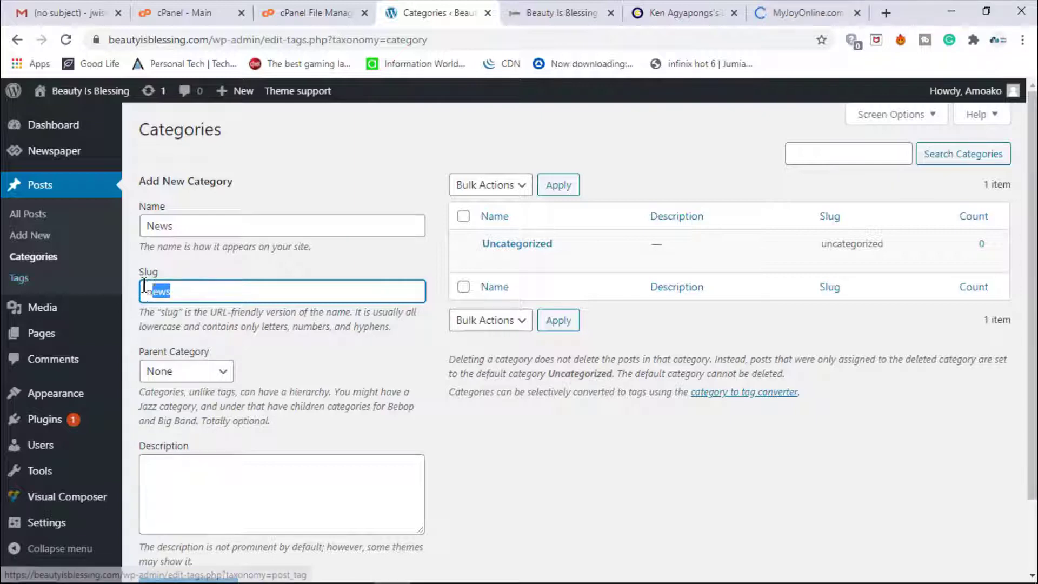
{"action": "left_click", "coordinate": [232, 280]}
{"action": "double_click", "coordinate": [229, 283]}
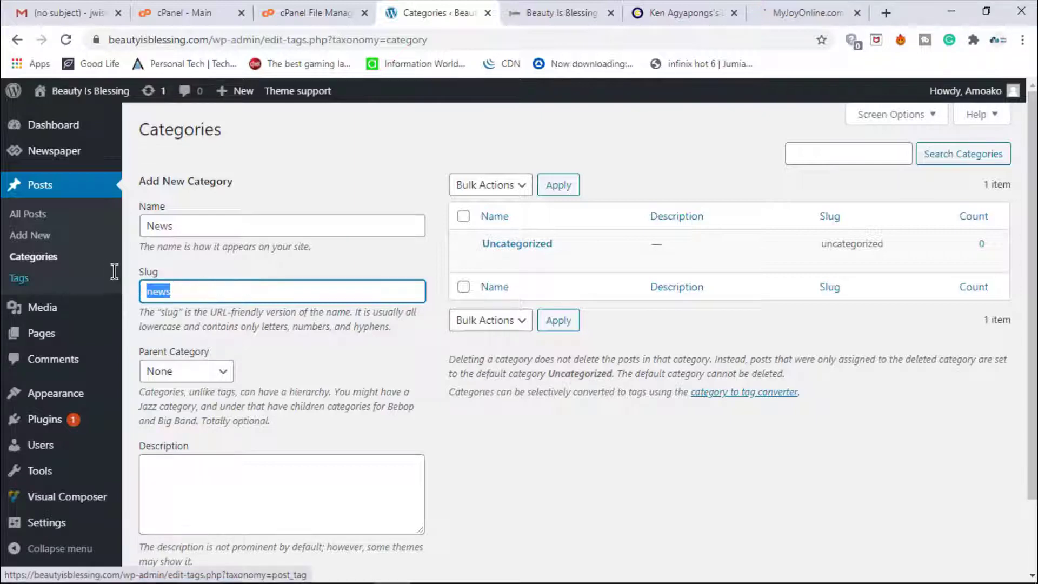
{"action": "left_click", "coordinate": [216, 281]}
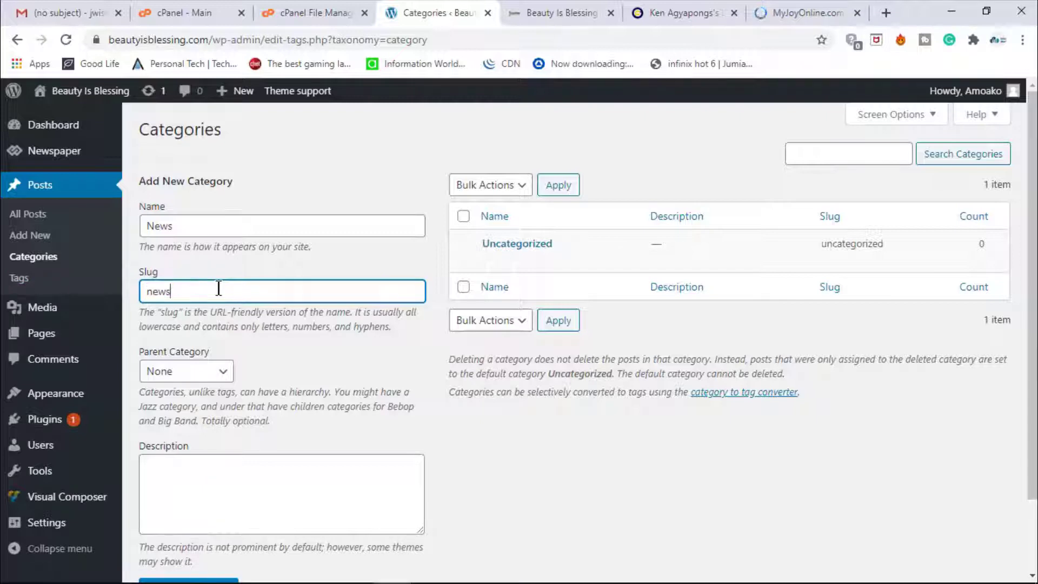
Open MyJoyOnline's News page, inspect its /category/news/ address, then return to CurrentInGhana
{"action": "left_click", "coordinate": [622, 13]}
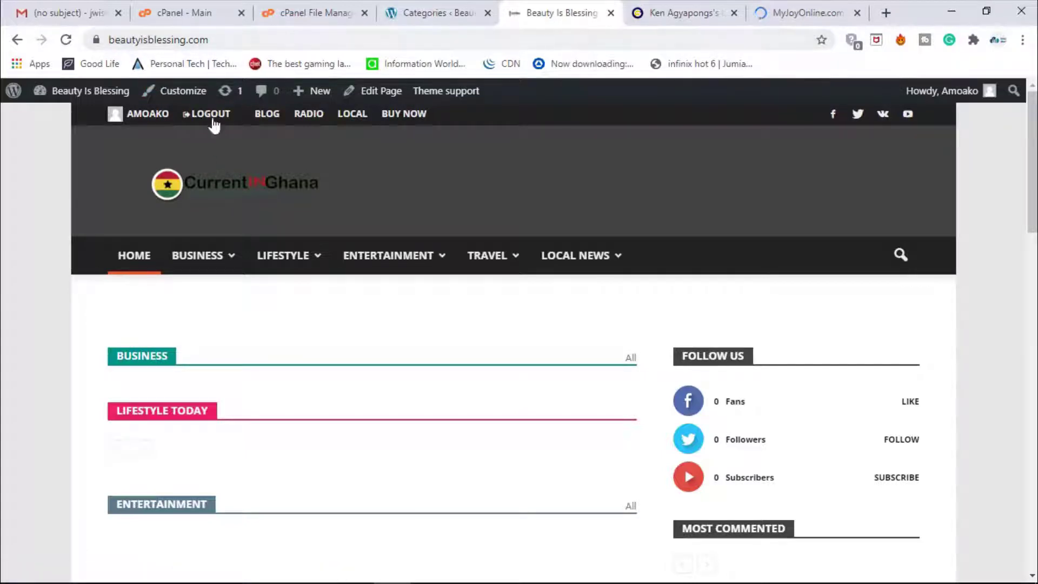
{"action": "left_click", "coordinate": [765, 11]}
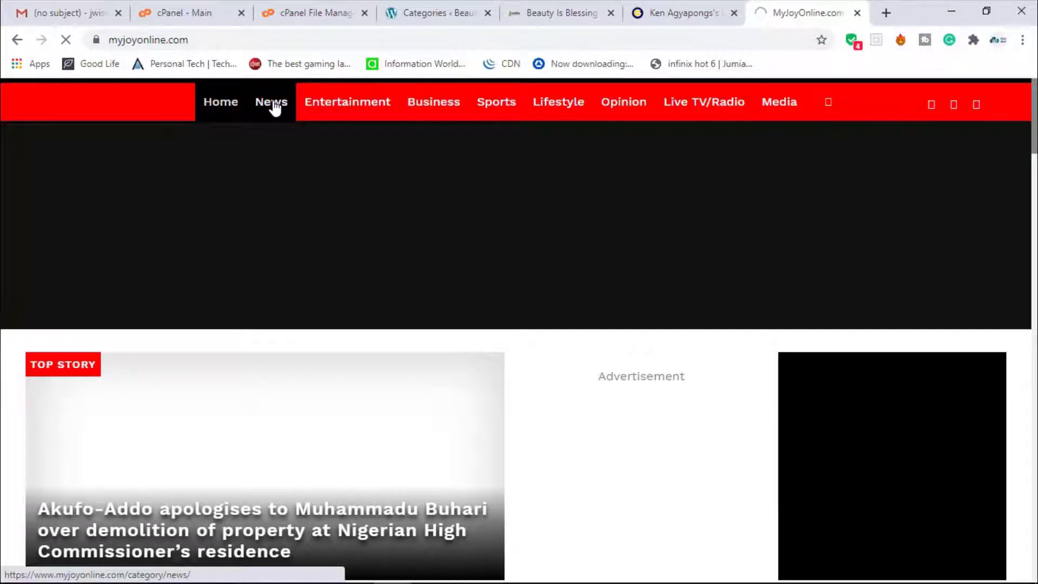
{"action": "left_click", "coordinate": [275, 106]}
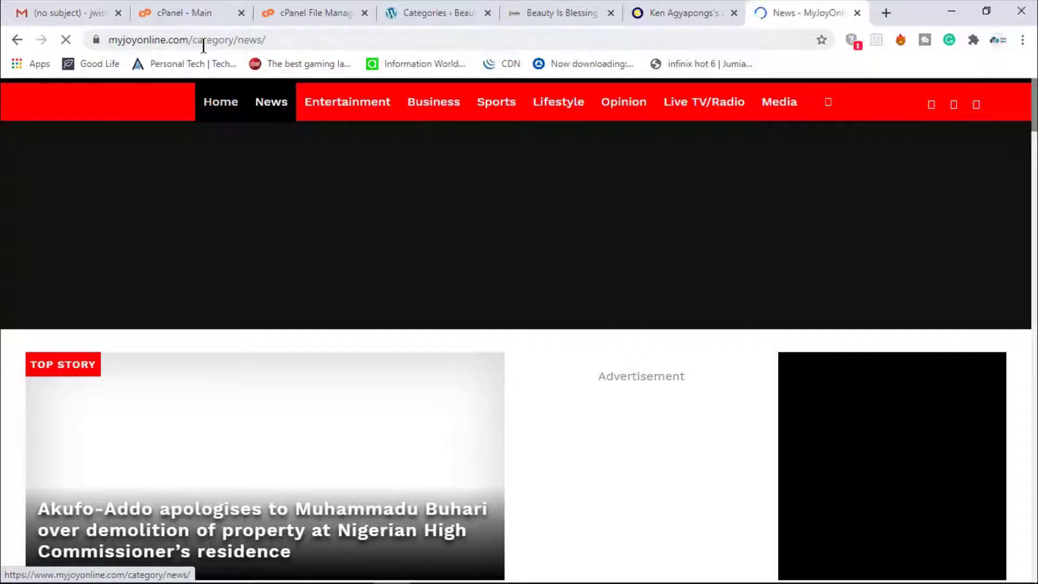
{"action": "left_click_drag", "start_coordinate": [202, 42], "coordinate": [326, 40]}
{"action": "left_click", "coordinate": [288, 42]}
{"action": "left_click", "coordinate": [285, 39]}
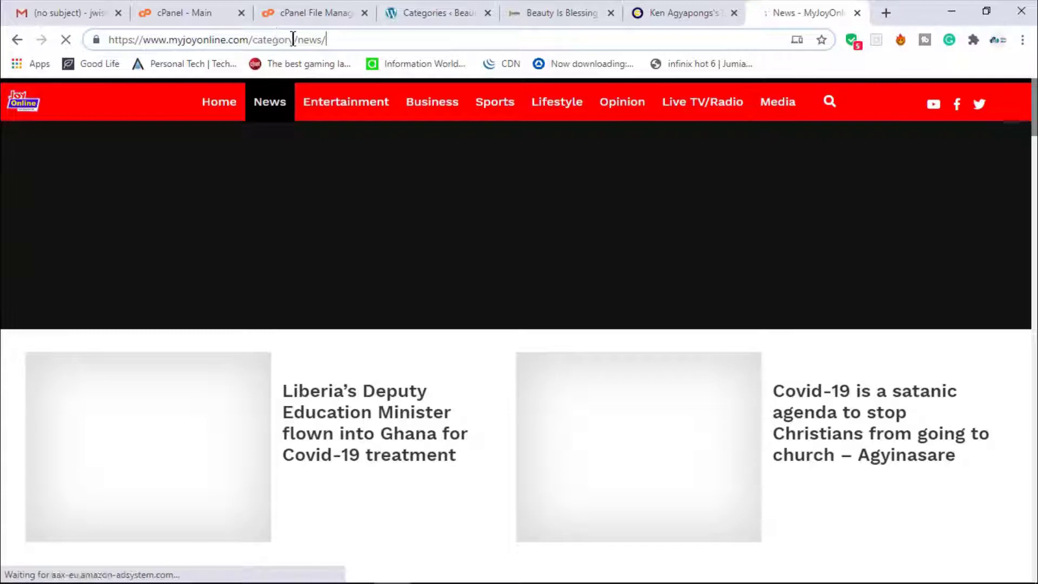
{"action": "left_click_drag", "start_coordinate": [292, 40], "coordinate": [253, 43]}
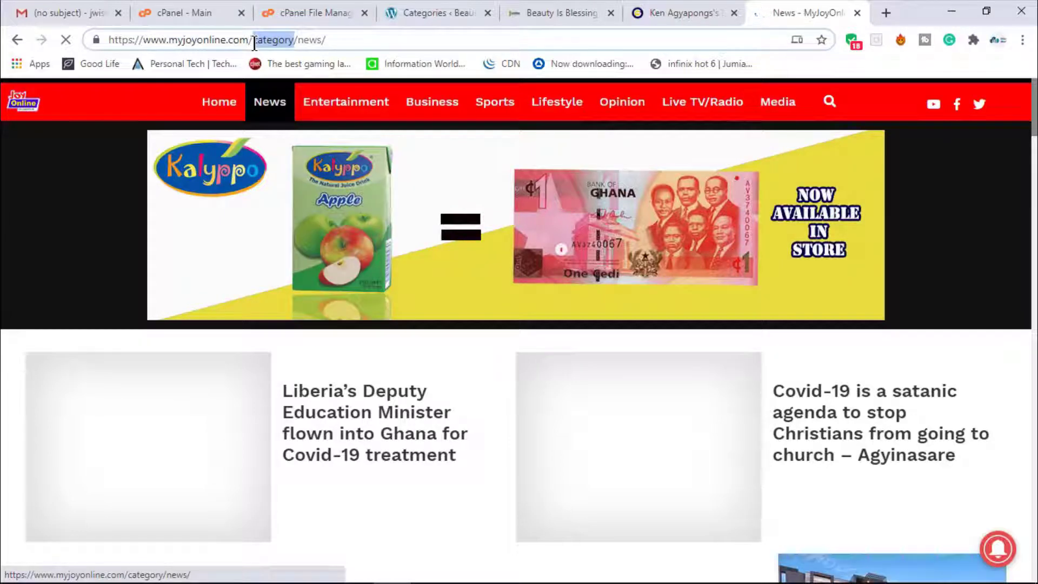
{"action": "left_click", "coordinate": [296, 40]}
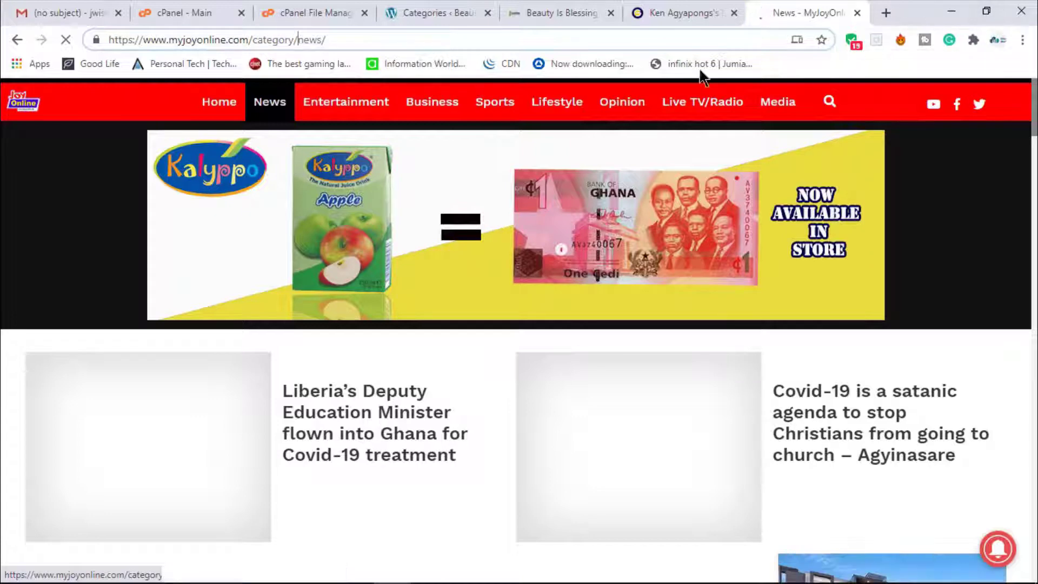
{"action": "left_click", "coordinate": [679, 14]}
{"action": "left_click", "coordinate": [560, 13]}
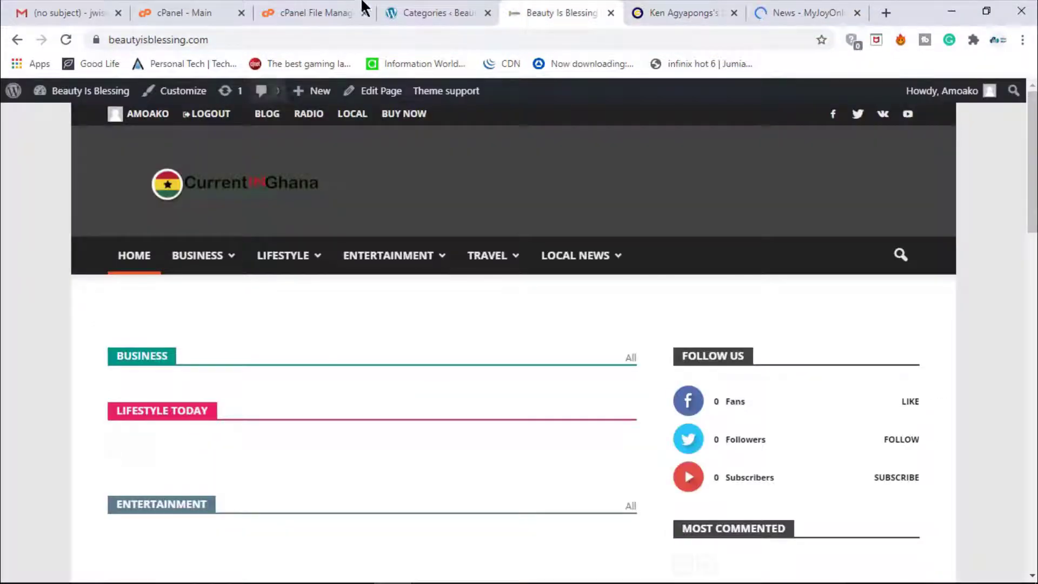
Add the News category with slug news to the category list
{"action": "left_click", "coordinate": [416, 12]}
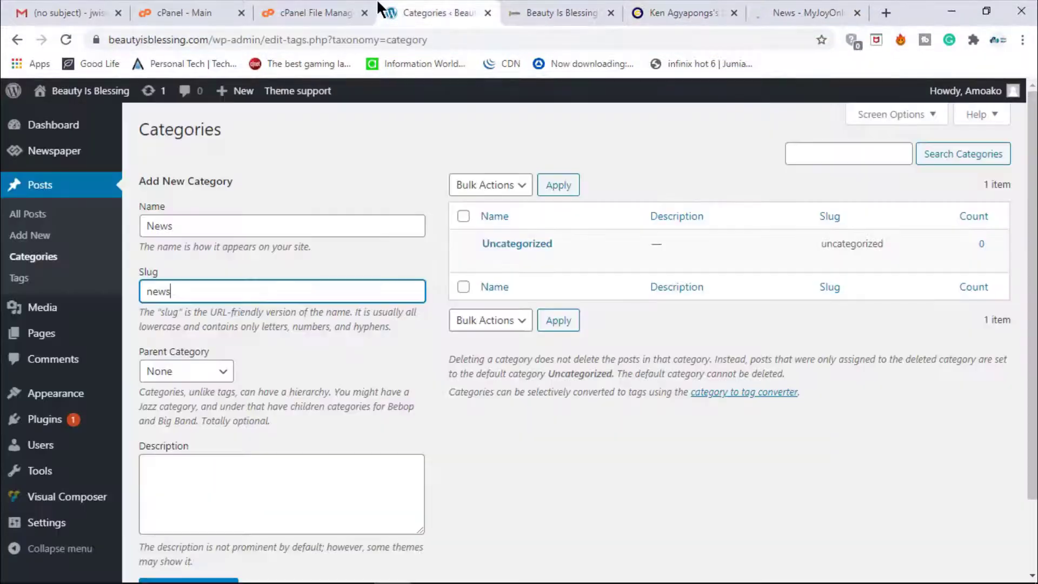
{"action": "left_click", "coordinate": [215, 502]}
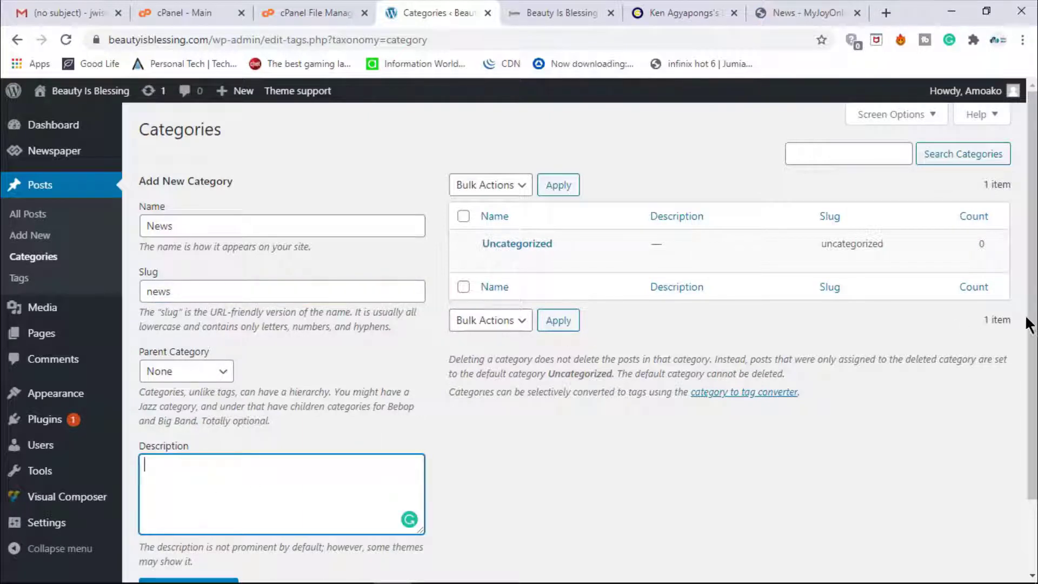
{"action": "scroll", "coordinate": [1027, 319], "scroll_direction": "down", "scroll_amount": 2}
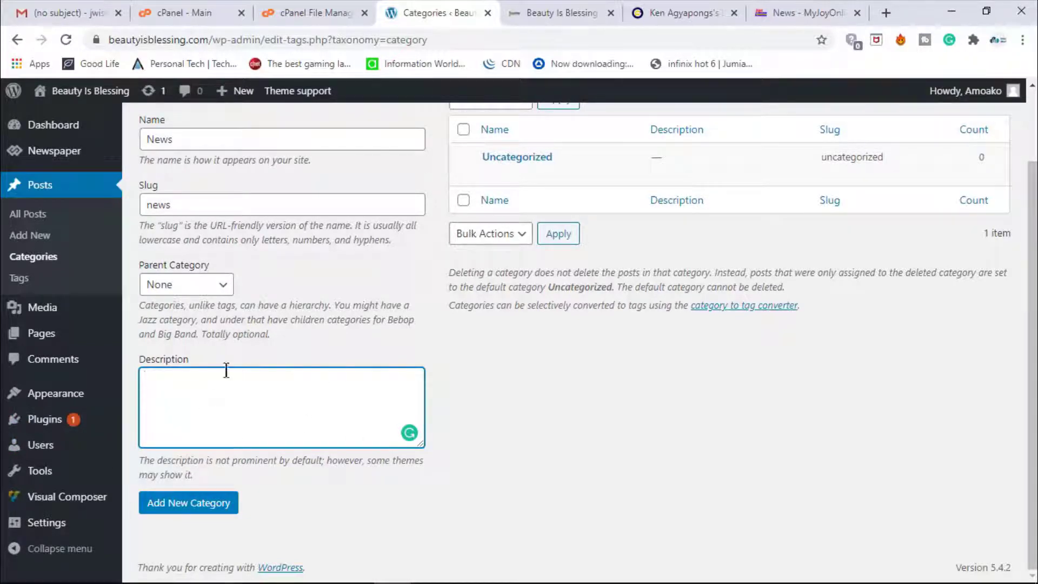
{"action": "left_click_drag", "start_coordinate": [278, 457], "coordinate": [361, 475]}
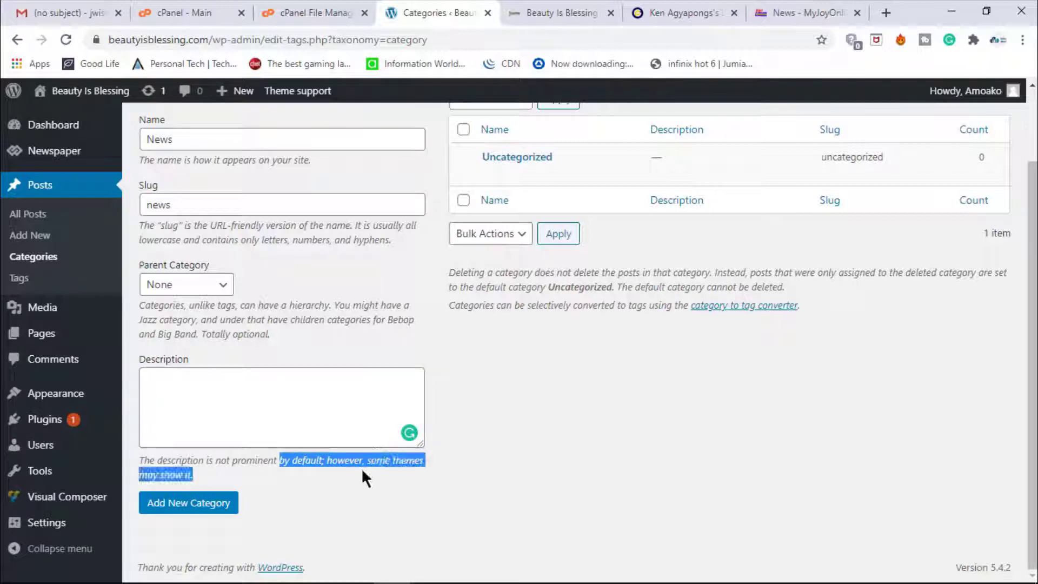
{"action": "left_click", "coordinate": [195, 518]}
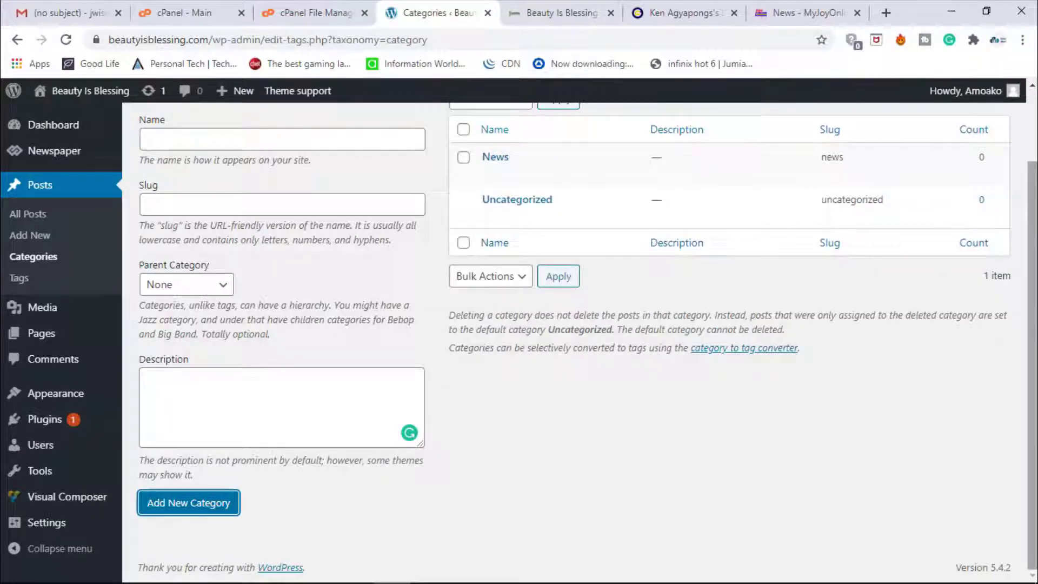
Add a Business category with the lowercase slug business
{"action": "left_click_drag", "start_coordinate": [1037, 233], "coordinate": [1036, 157]}
{"action": "left_click", "coordinate": [383, 228]}
{"action": "type", "text": "Bus"}
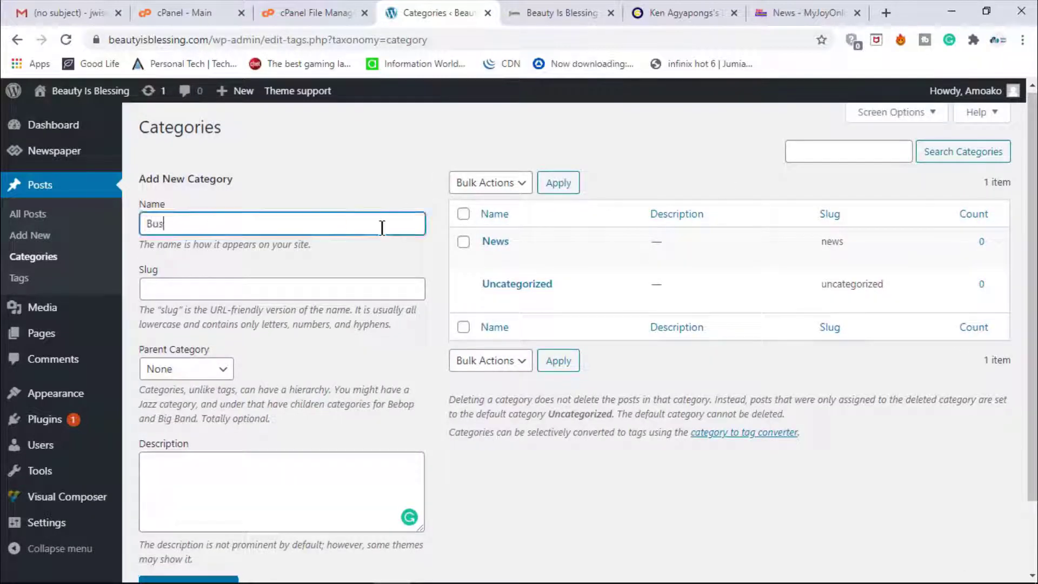
{"action": "type", "text": "iness"}
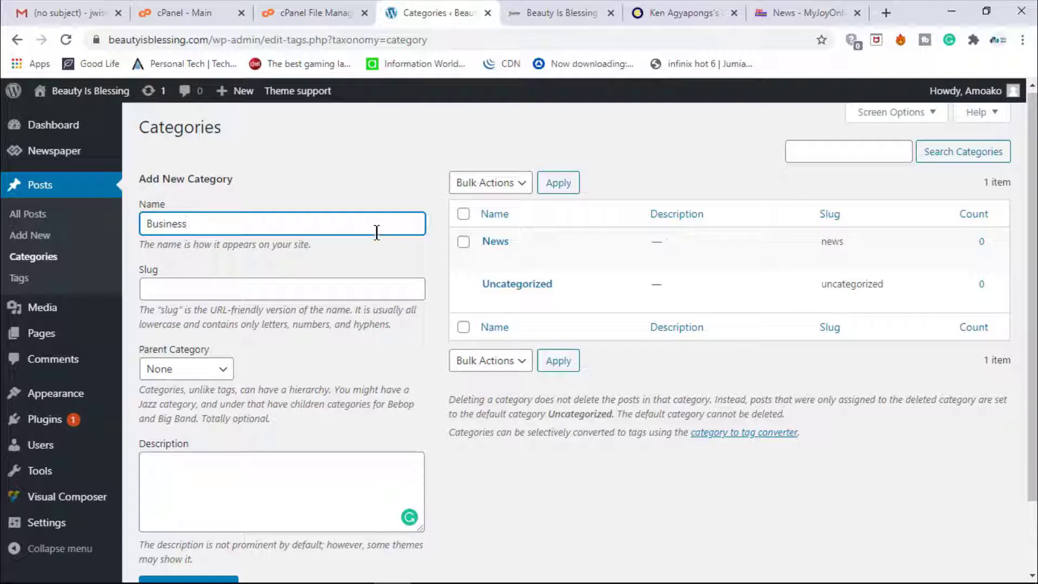
{"action": "key", "text": "ctrl+a"}
{"action": "key", "text": "ctrl+c"}
{"action": "left_click", "coordinate": [310, 295]}
{"action": "key", "text": "ctrl+v"}
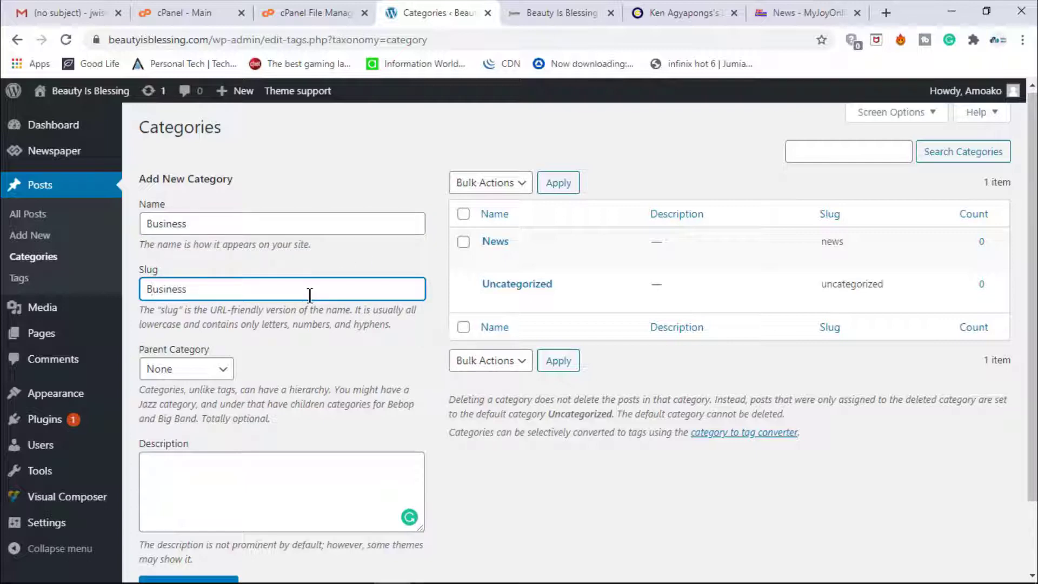
{"action": "type", "text": "b"}
{"action": "key", "text": "Right"}
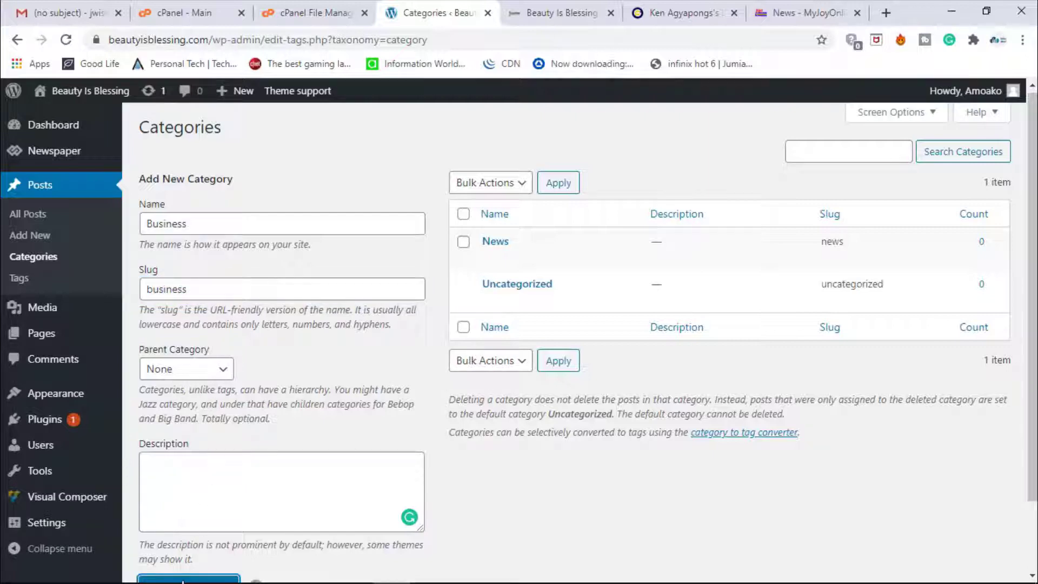
{"action": "key", "text": "Return"}
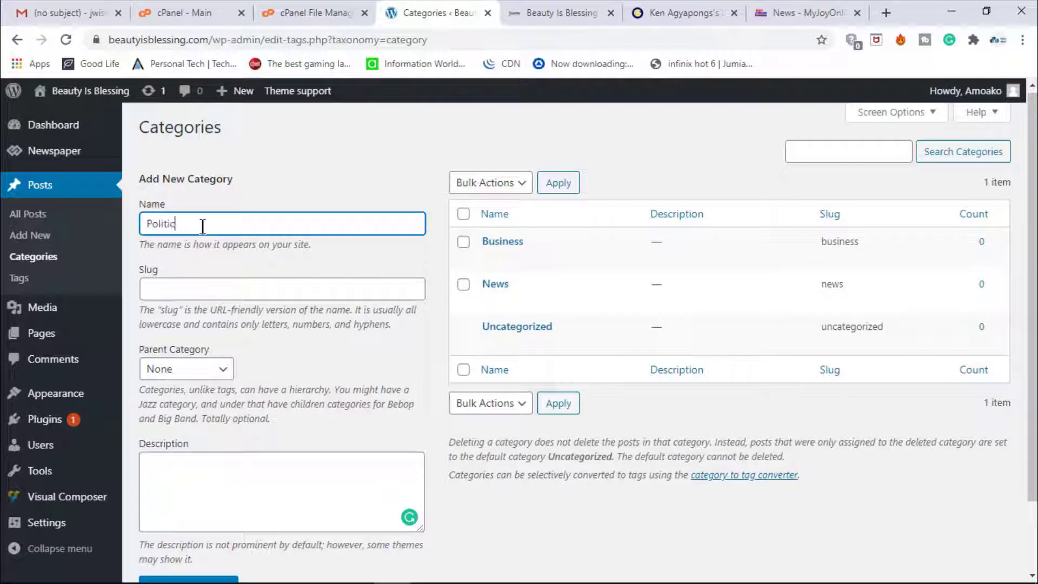
Add the Politics category with the lowercase slug politics
{"action": "key", "text": "ctrl+a"}
{"action": "key", "text": "ctrl+c"}
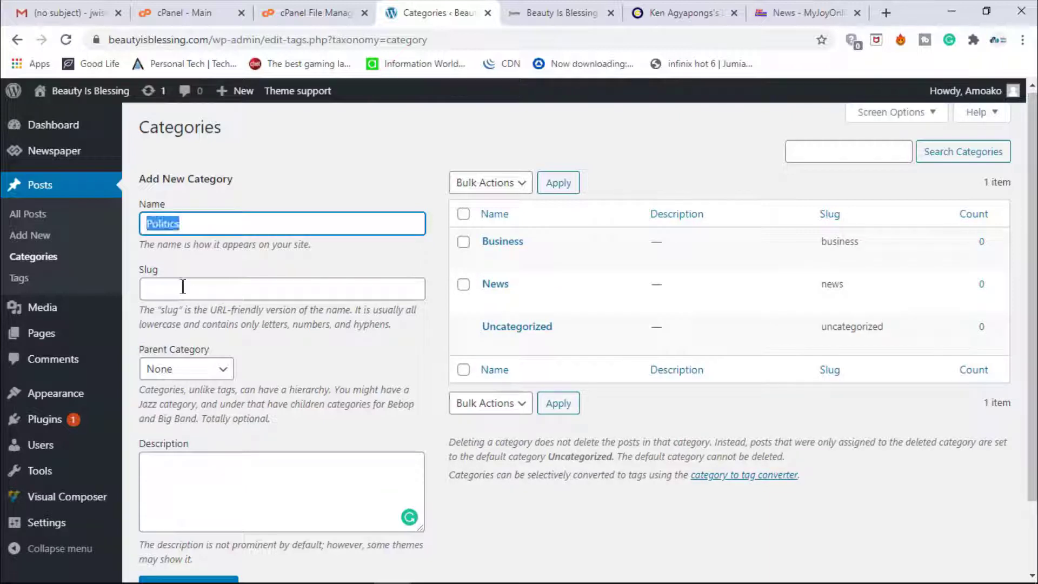
{"action": "left_click", "coordinate": [184, 287]}
{"action": "key", "text": "ctrl+v"}
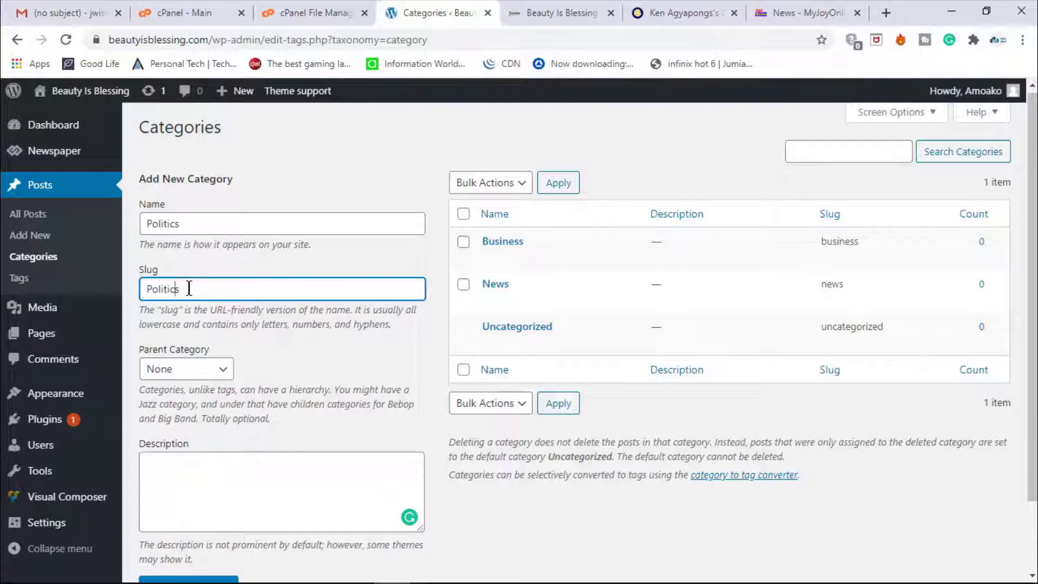
{"action": "key", "text": "BackSpace"}
{"action": "type", "text": "p"}
{"action": "scroll", "coordinate": [486, 433], "scroll_direction": "down", "scroll_amount": 1}
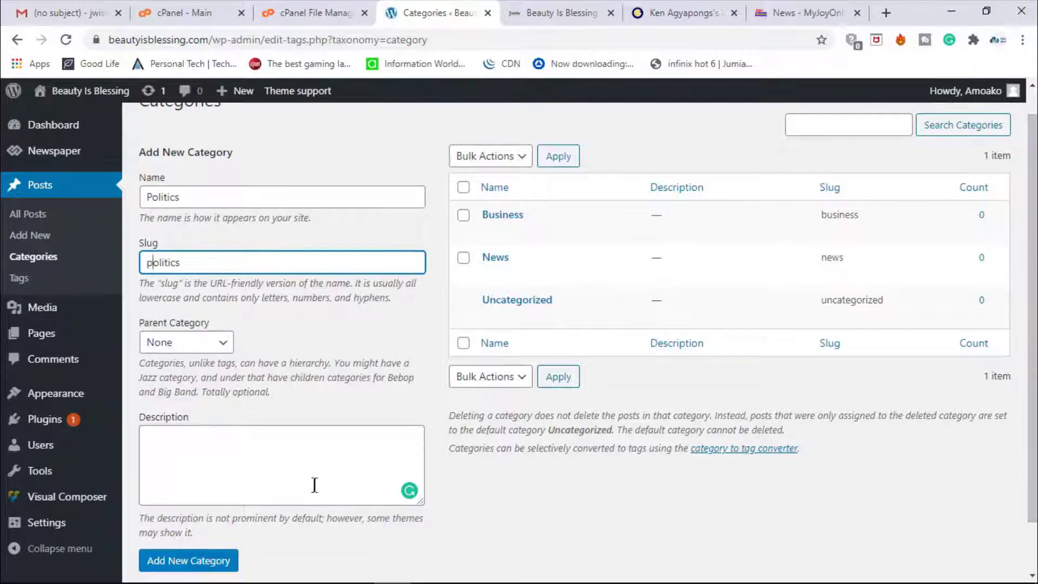
{"action": "left_click", "coordinate": [200, 563]}
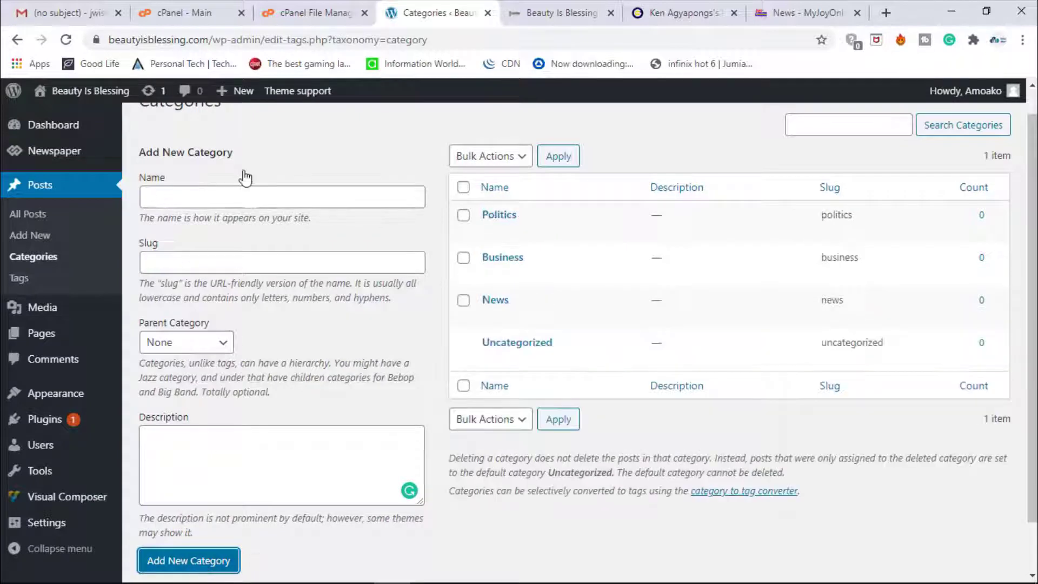
Add the Entertainment category with the lowercase slug entertainment
{"action": "left_click", "coordinate": [238, 190]}
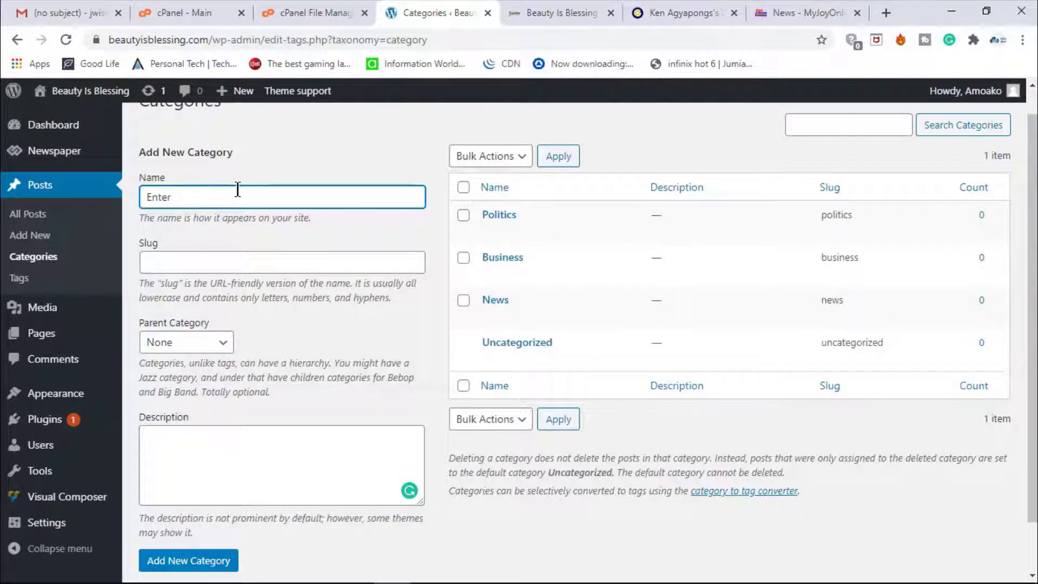
{"action": "type", "text": "Entertainme"}
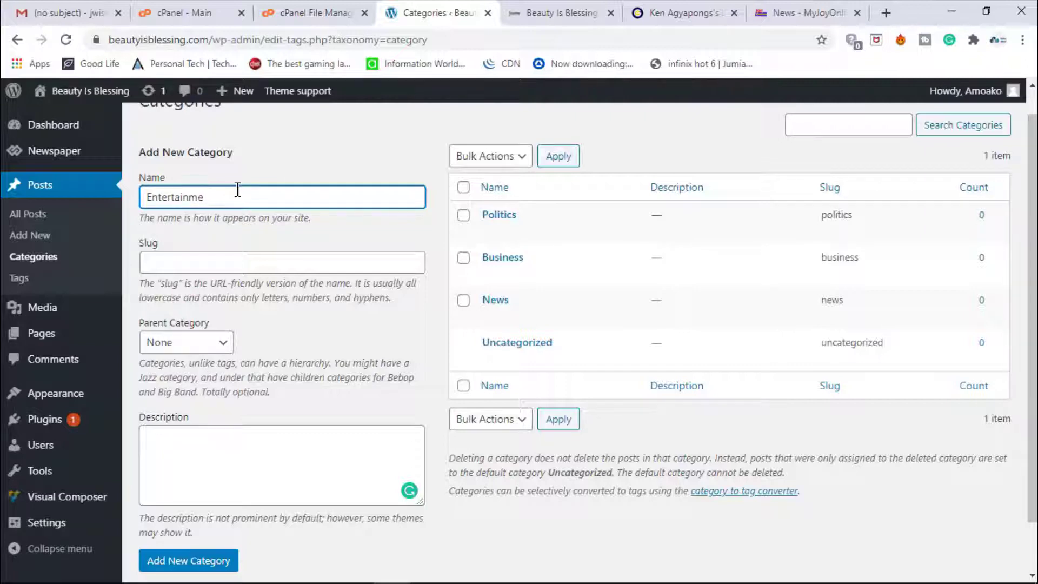
{"action": "type", "text": "tnt"}
{"action": "key", "text": "ctrl+a"}
{"action": "key", "text": "ctrl+c"}
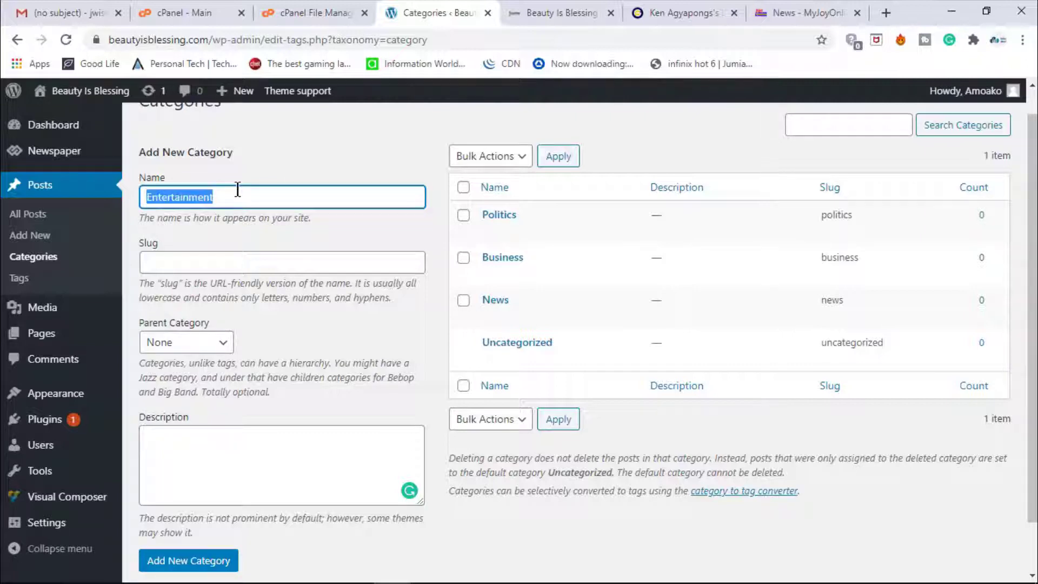
{"action": "left_click", "coordinate": [206, 257]}
{"action": "key", "text": "ctrl+v"}
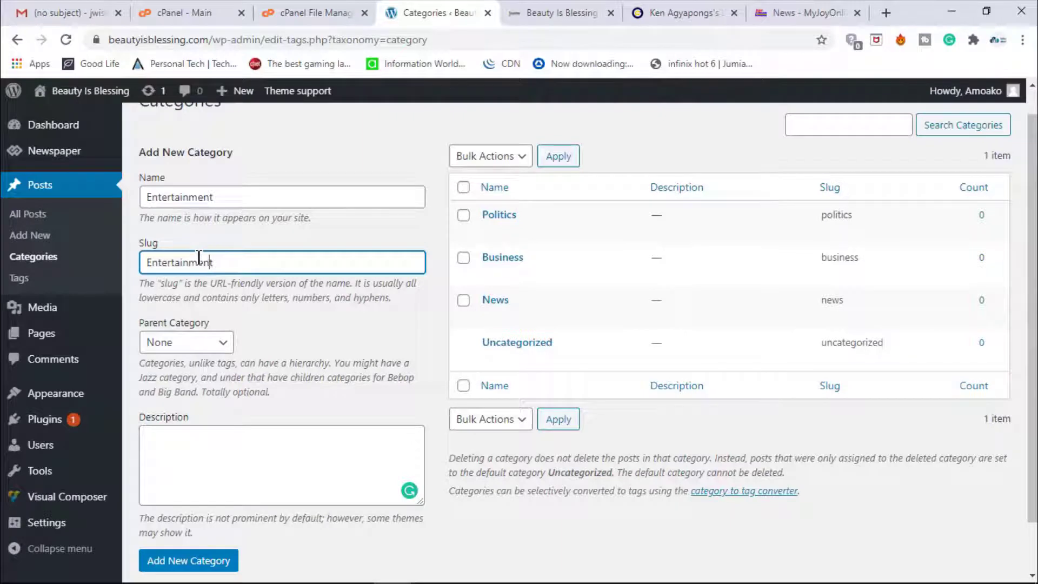
{"action": "key", "text": "Left"}
{"action": "key", "text": "BackSpace"}
{"action": "type", "text": "e"}
{"action": "left_click", "coordinate": [178, 562]}
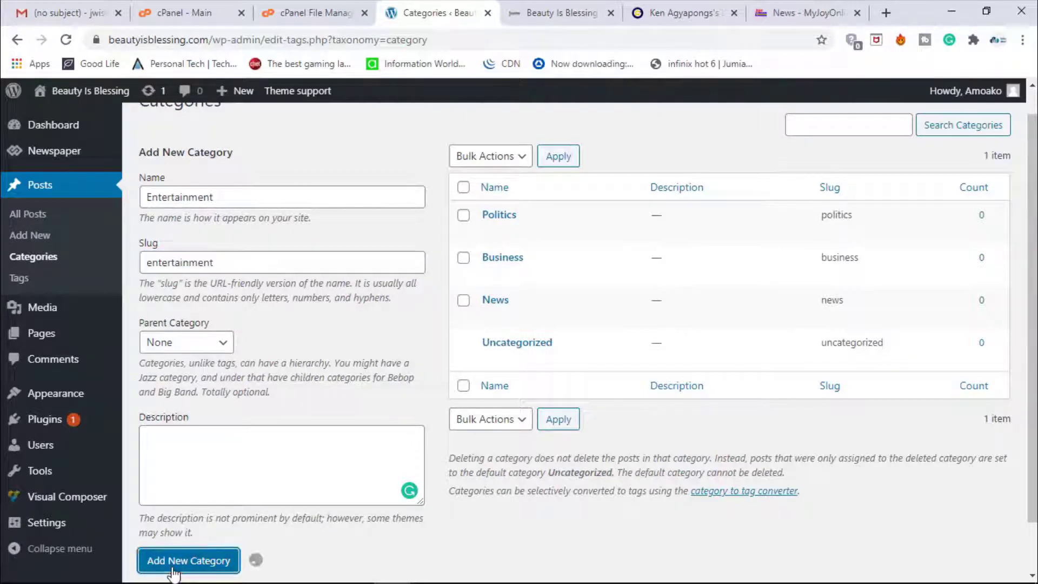
Add the Lifestyle category with the lowercase slug lifestyle
{"action": "left_click", "coordinate": [325, 201]}
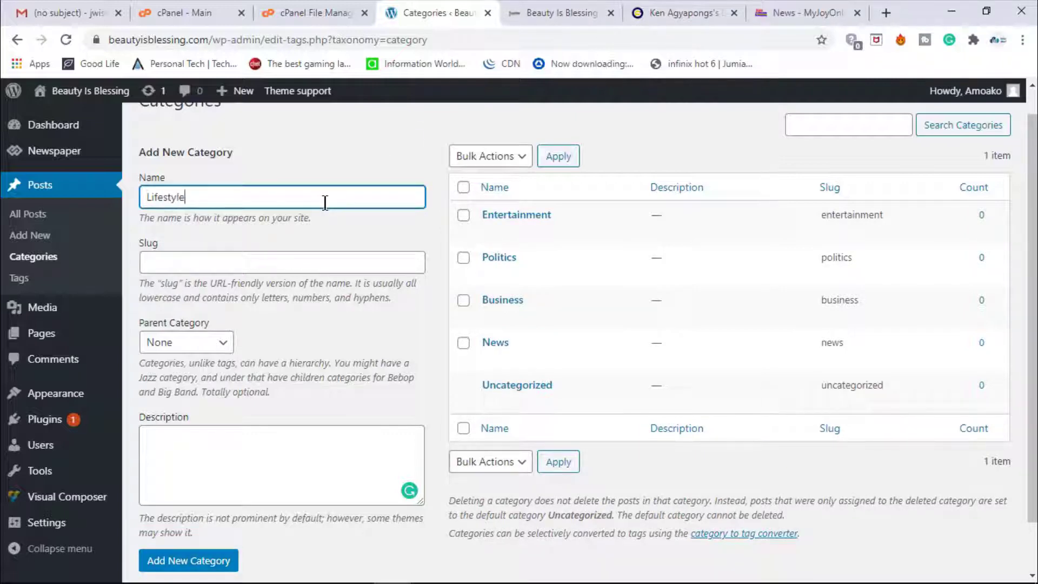
{"action": "key", "text": "ctrl+a"}
{"action": "key", "text": "ctrl+c"}
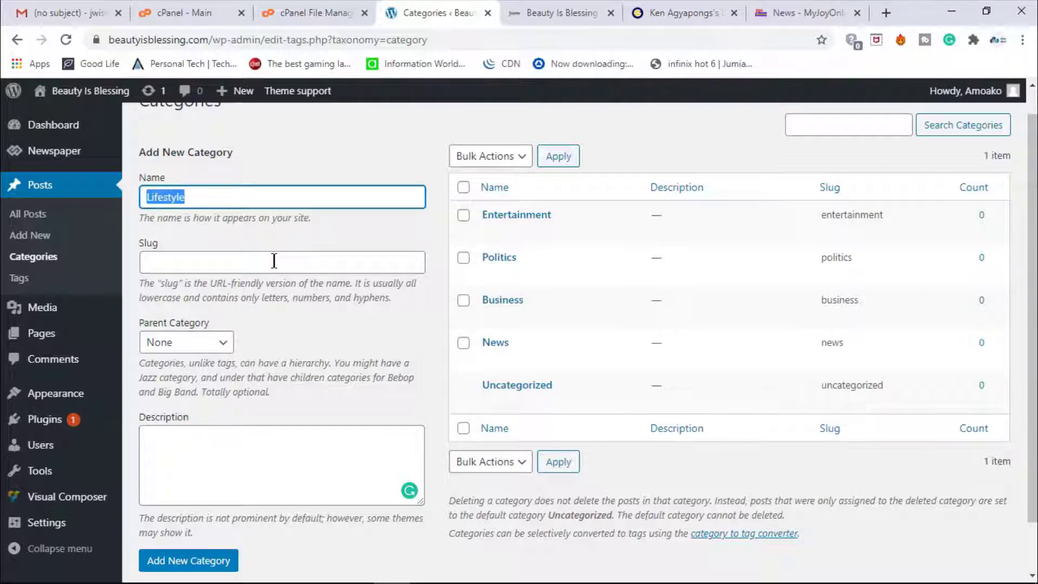
{"action": "left_click", "coordinate": [270, 269]}
{"action": "key", "text": "ctrl+v"}
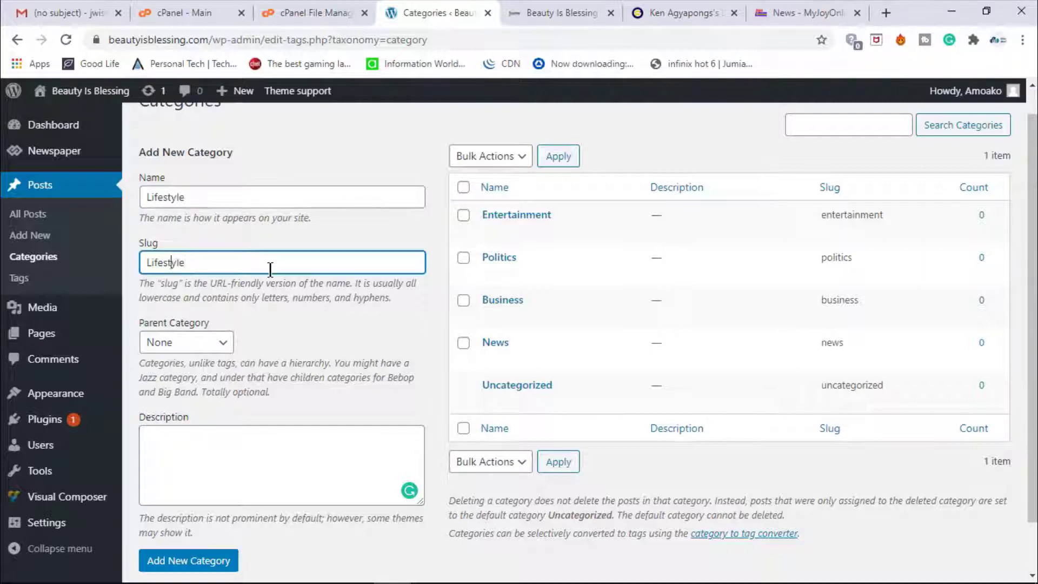
{"action": "key", "text": "BackSpace"}
{"action": "type", "text": "l"}
{"action": "left_click", "coordinate": [199, 562]}
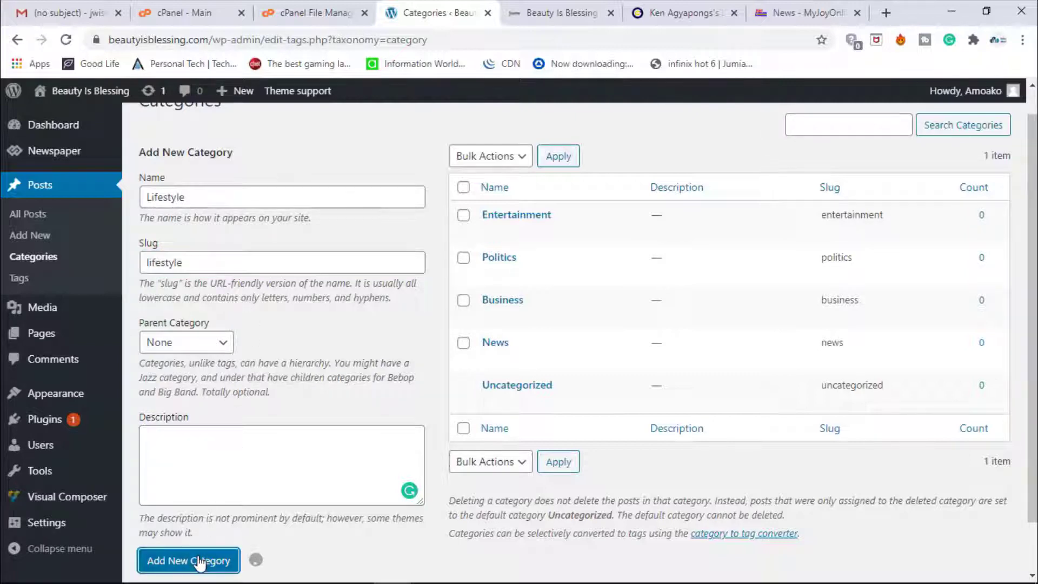
{"action": "left_click", "coordinate": [197, 193]}
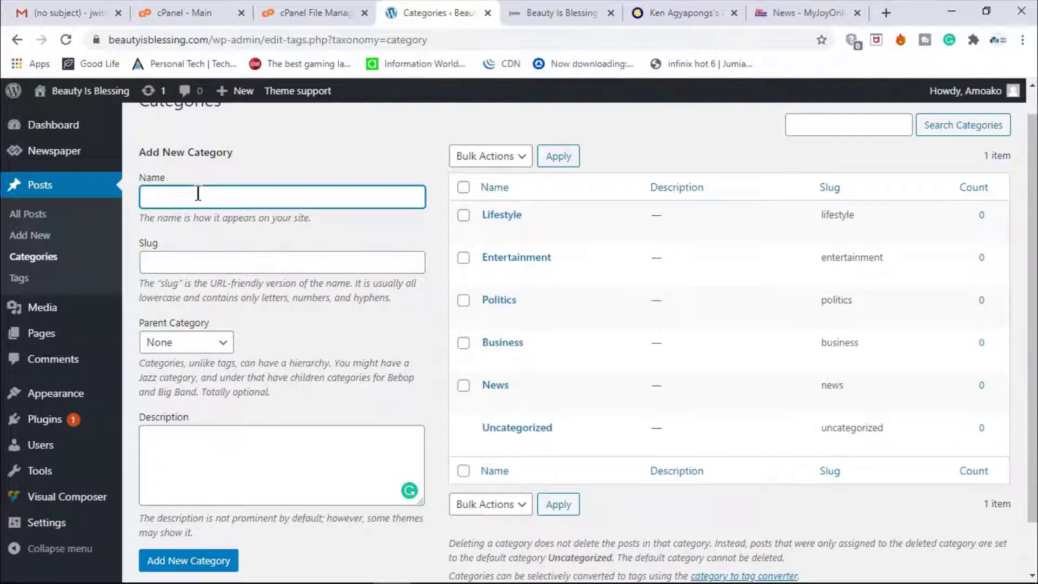
Add the Tech News category with slug technews
{"action": "type", "text": "Tech News"}
{"action": "left_click", "coordinate": [196, 260]}
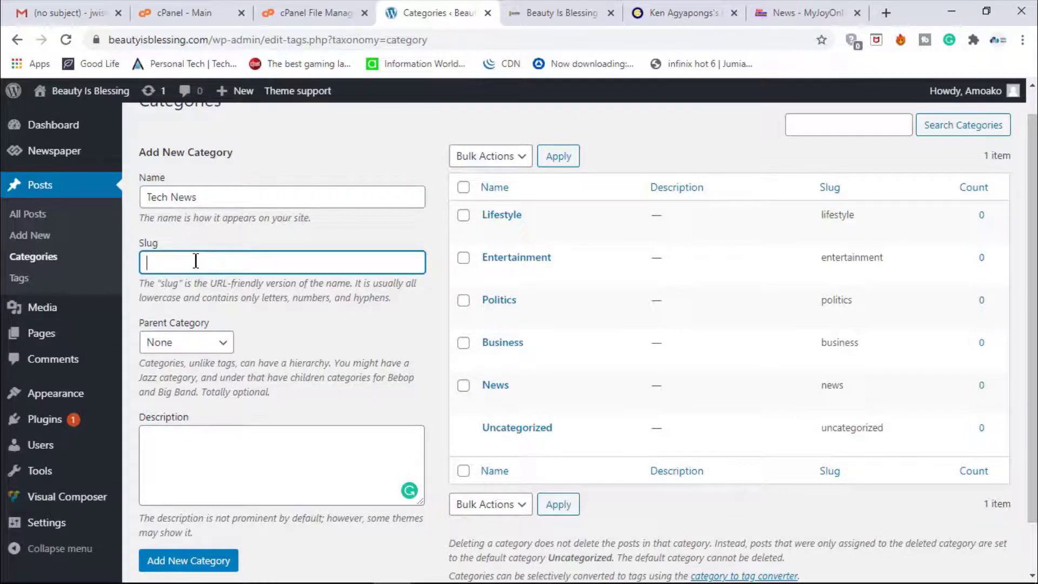
{"action": "type", "text": "Tech"}
{"action": "left_click", "coordinate": [187, 568]}
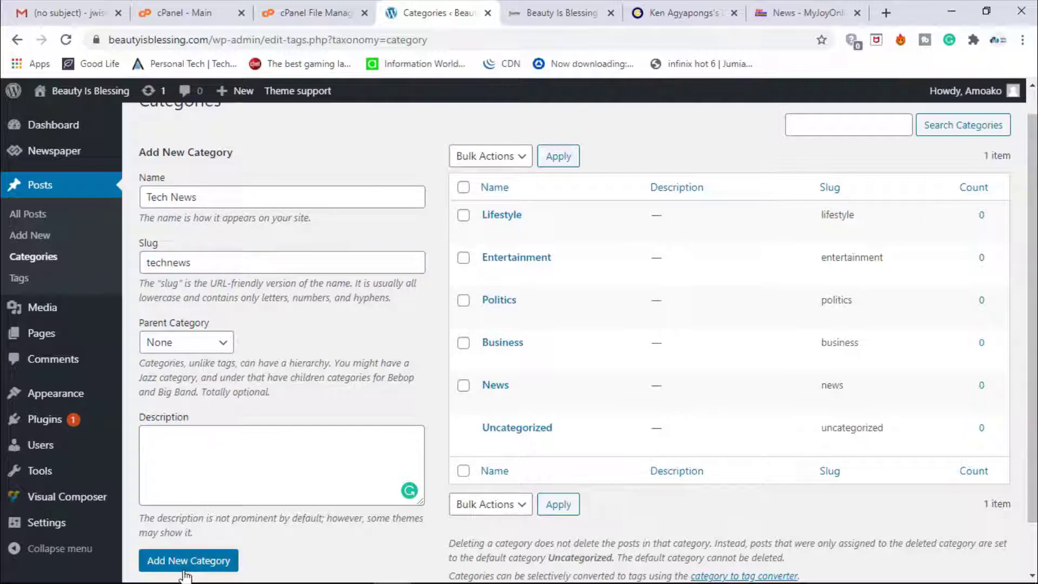
Add the World News category with slug worldnews, keeping Parent Category as None
{"action": "left_click", "coordinate": [189, 198]}
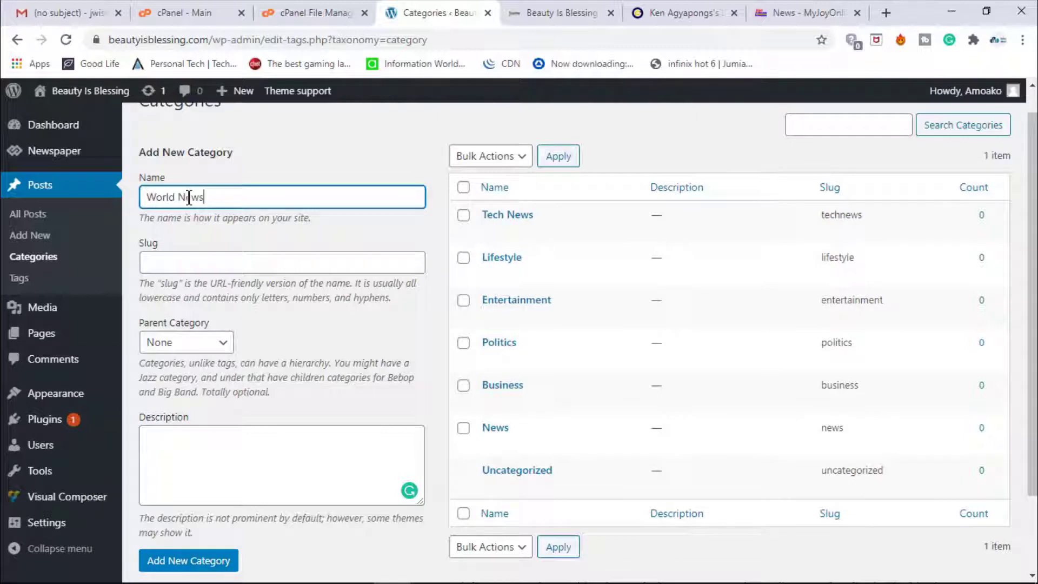
{"action": "left_click", "coordinate": [187, 258]}
{"action": "type", "text": "Wor"}
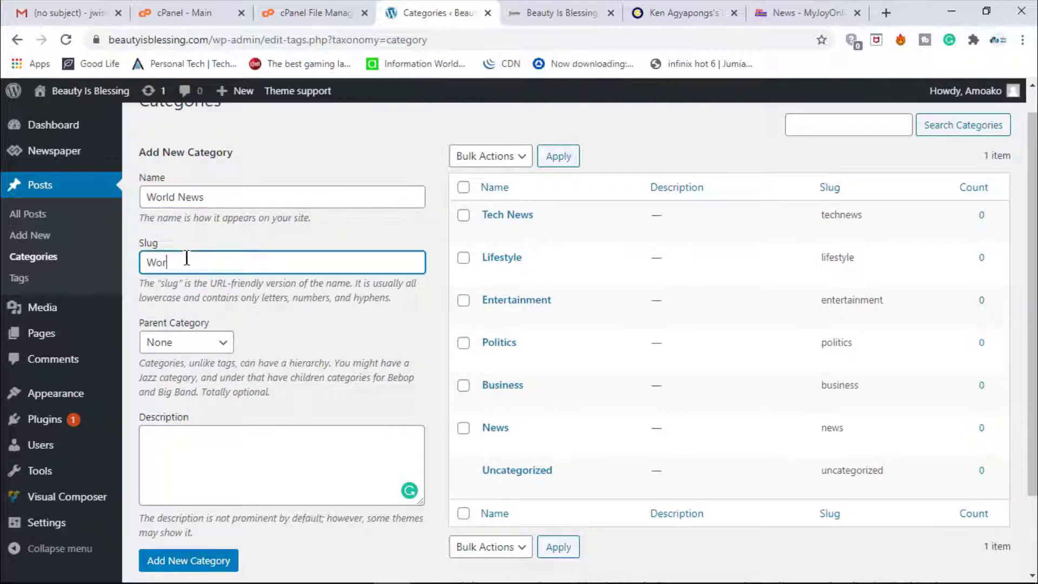
{"action": "type", "text": "ld"}
{"action": "key", "text": "BackSpace"}
{"action": "key", "text": "BackSpace"}
{"action": "key", "text": "BackSpace"}
{"action": "left_click", "coordinate": [203, 562]}
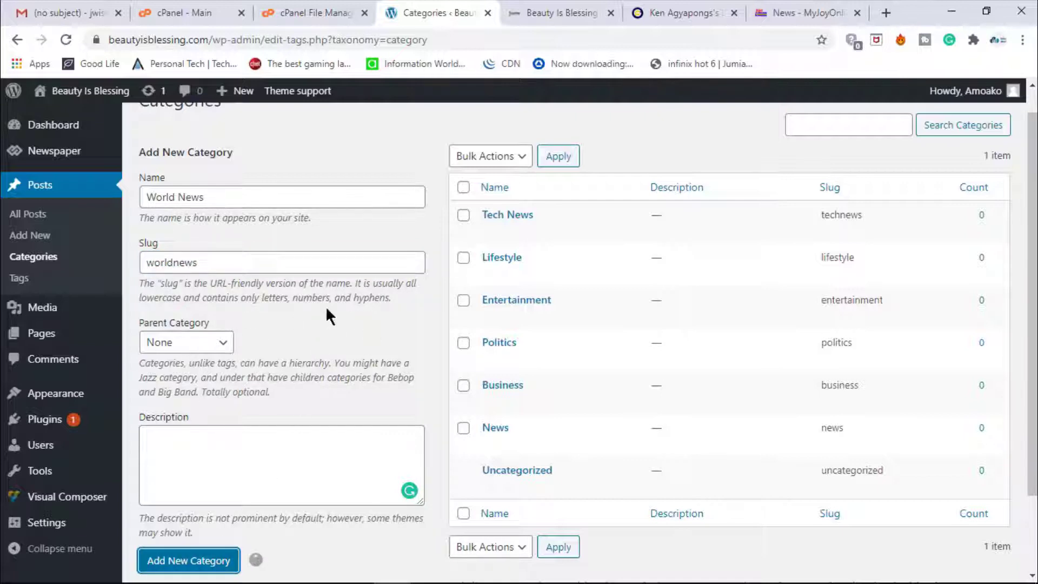
{"action": "left_click", "coordinate": [208, 343]}
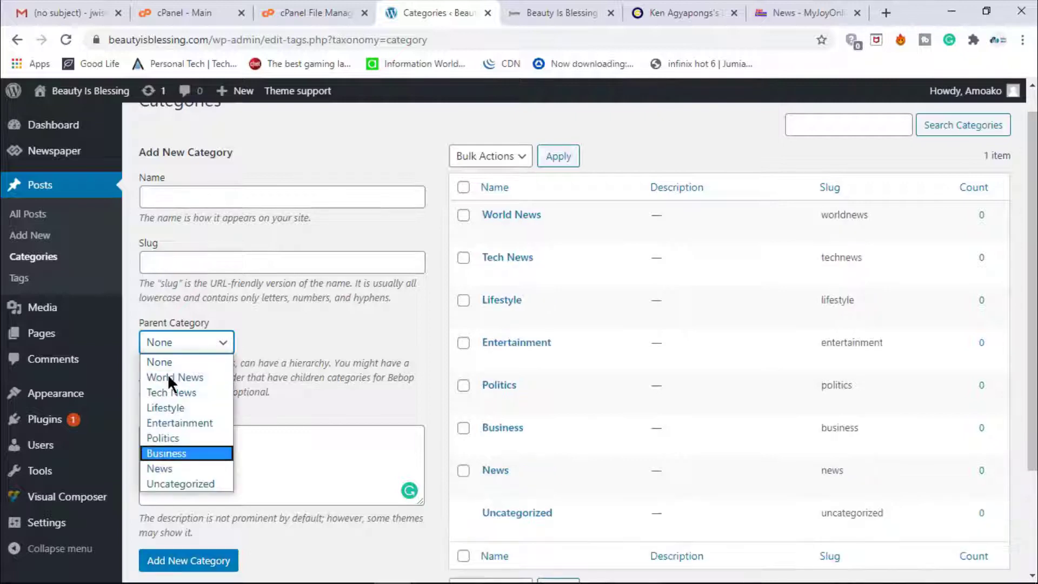
{"action": "left_click", "coordinate": [368, 311]}
{"action": "left_click", "coordinate": [225, 195]}
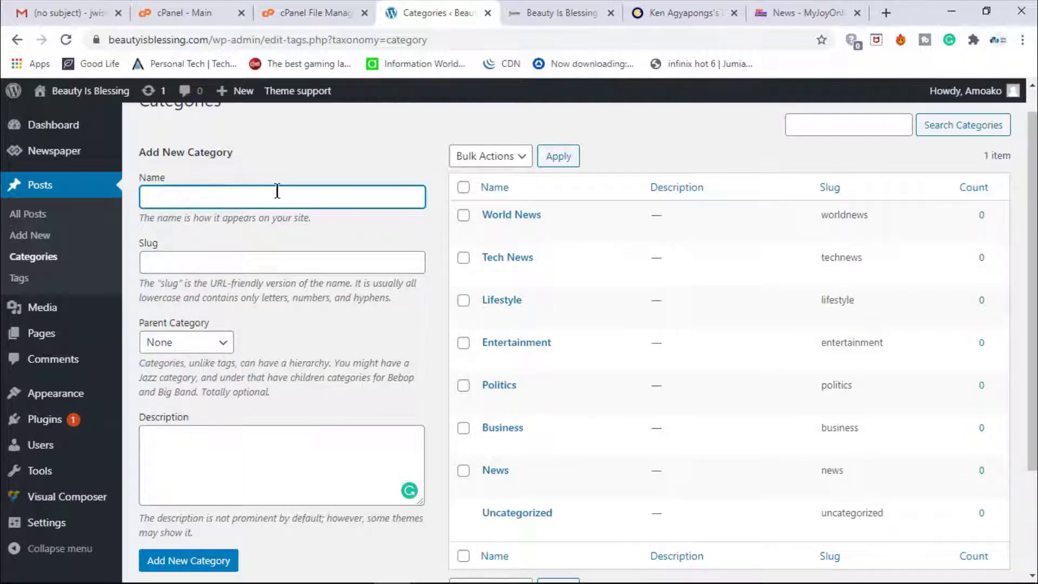
Add the Relationship category with the lowercase slug relationship
{"action": "type", "text": "Relations"}
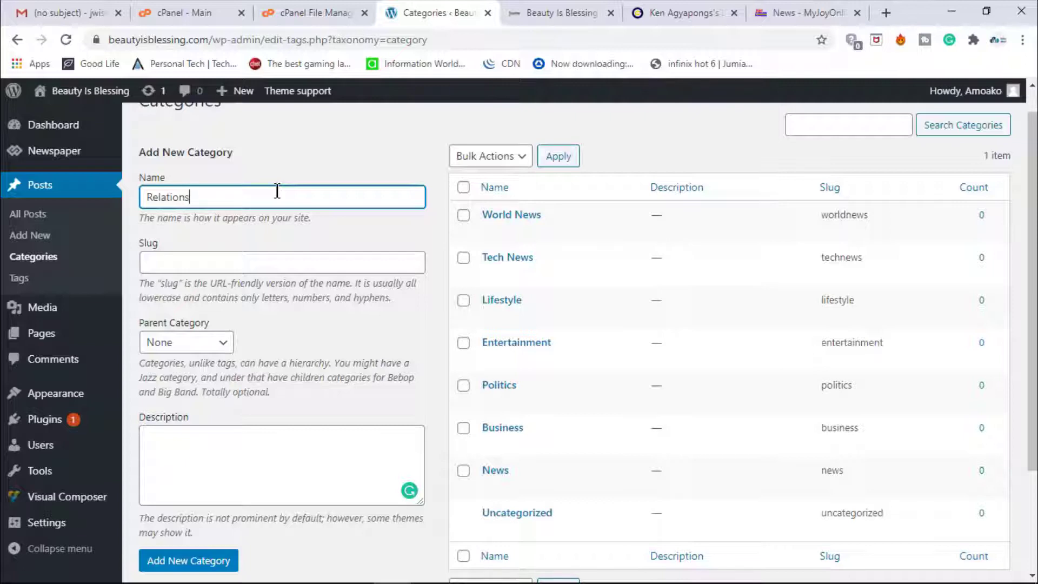
{"action": "type", "text": "hip"}
{"action": "key", "text": "ctrl+a"}
{"action": "key", "text": "ctrl+c"}
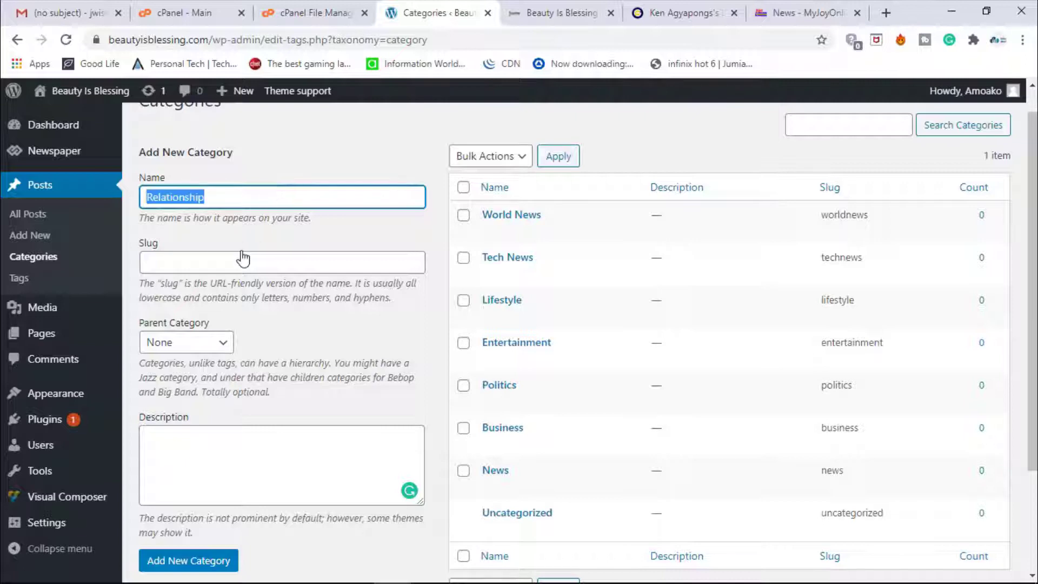
{"action": "left_click", "coordinate": [235, 265]}
{"action": "key", "text": "ctrl+v"}
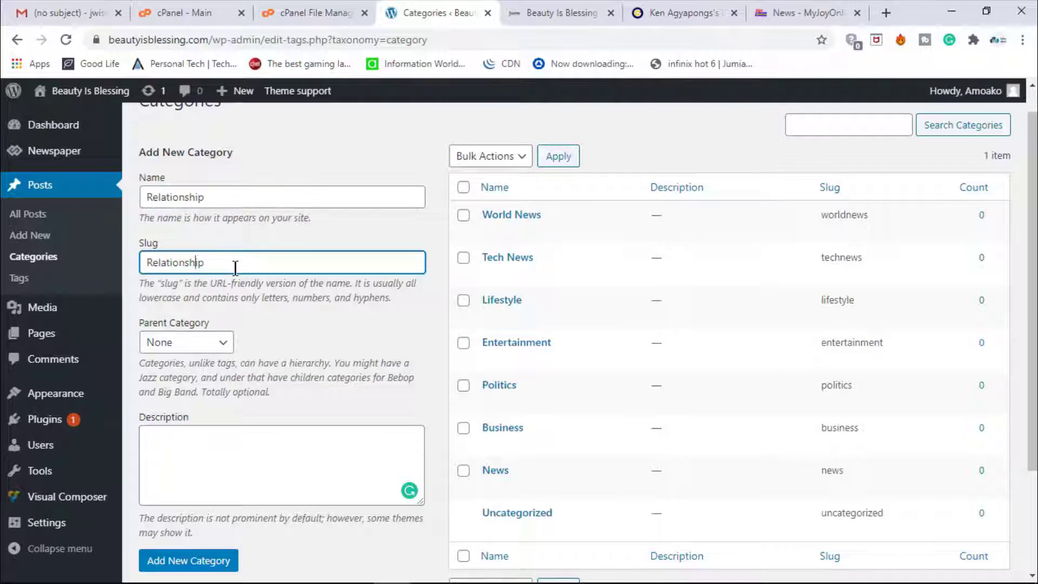
{"action": "key", "text": "BackSpace"}
{"action": "type", "text": "r"}
{"action": "left_click", "coordinate": [194, 562]}
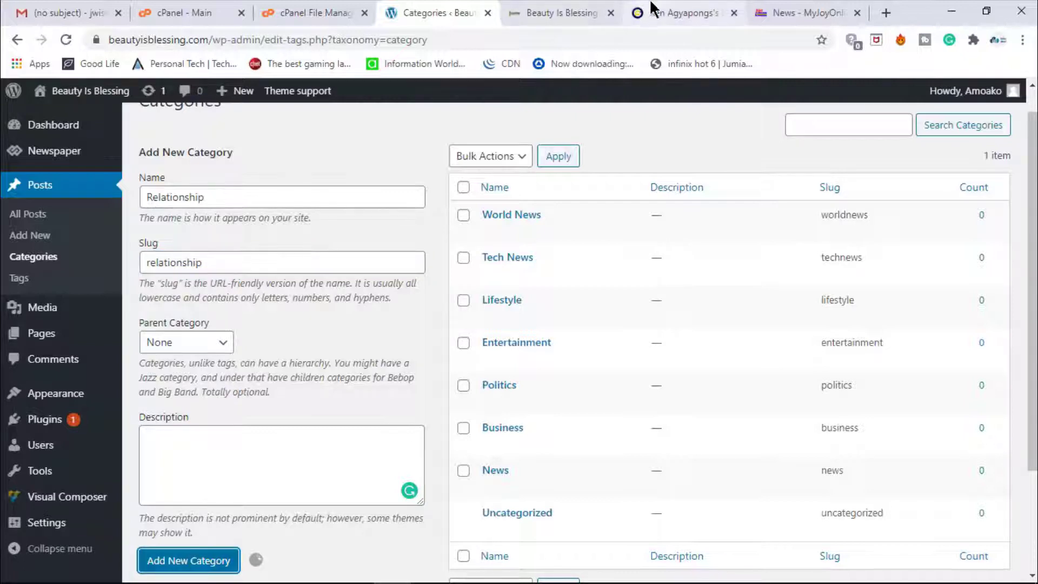
After checking the GhPage article for ideas, add the Sports category with slug sports
{"action": "left_click", "coordinate": [653, 10]}
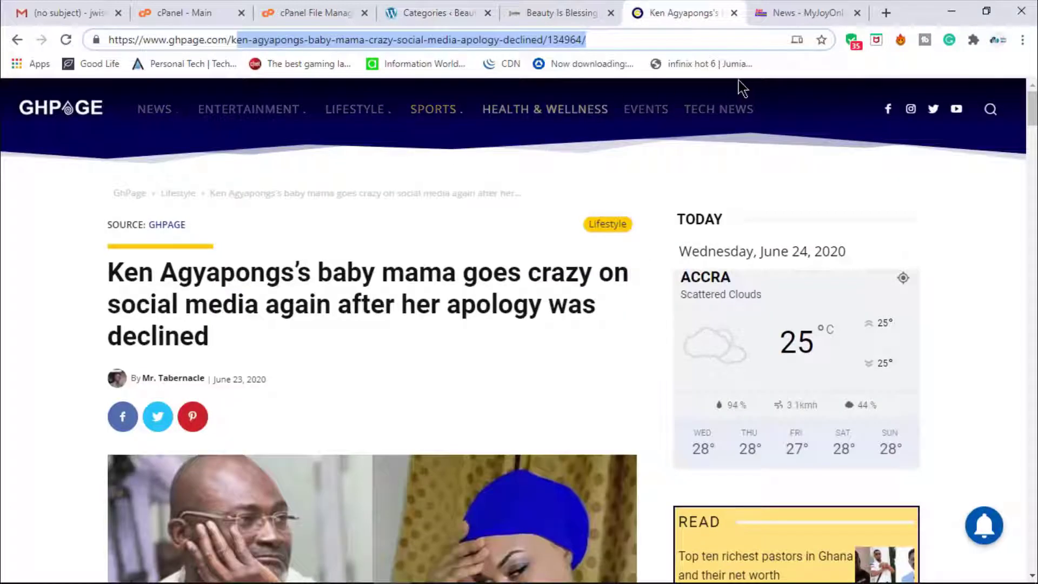
{"action": "mouse_move", "coordinate": [462, 102]}
{"action": "left_click", "coordinate": [553, 9]}
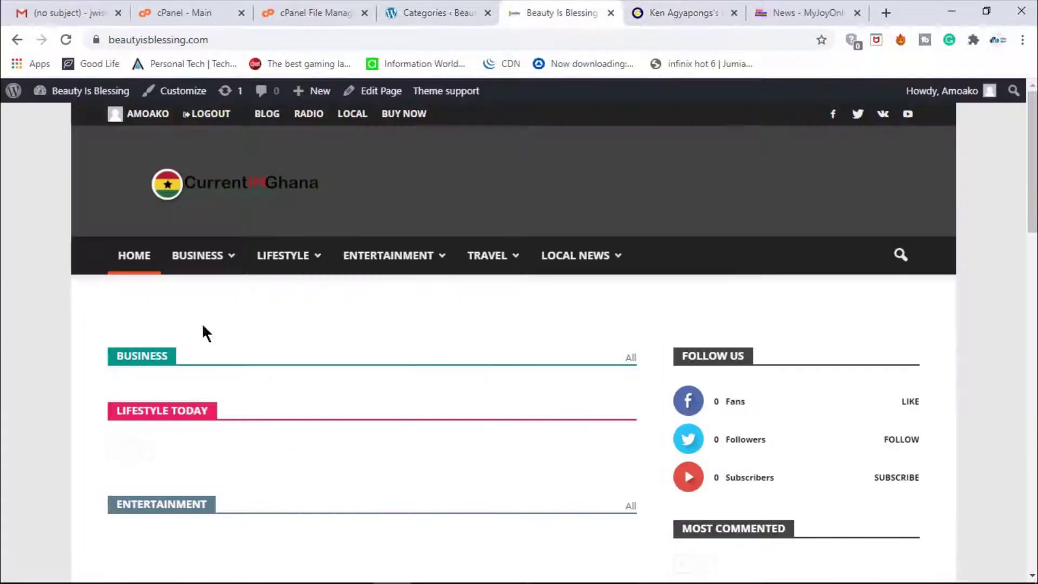
{"action": "left_click", "coordinate": [411, 9]}
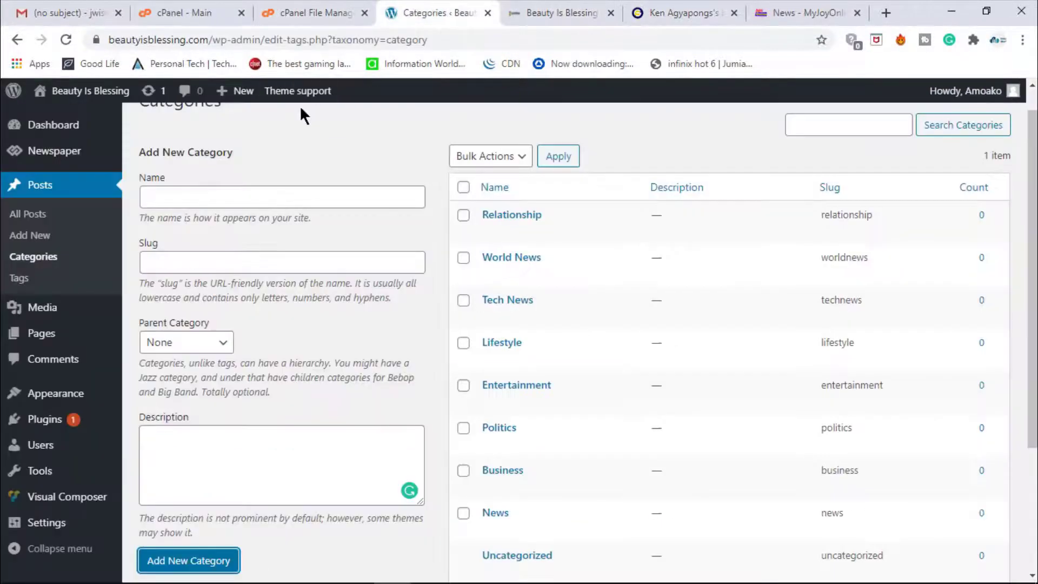
{"action": "left_click", "coordinate": [250, 200]}
{"action": "type", "text": "Sp"}
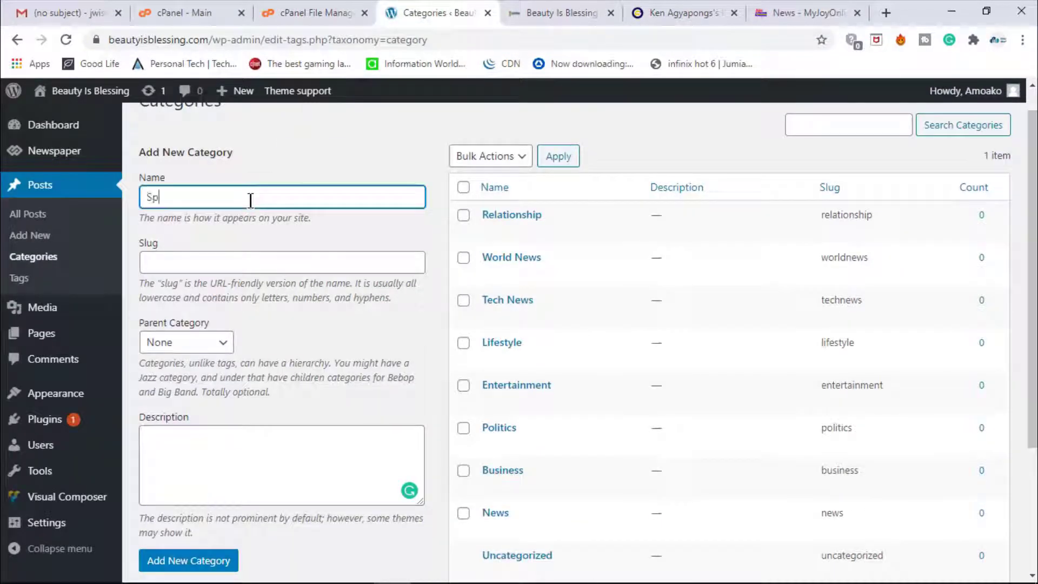
{"action": "type", "text": "orts"}
{"action": "left_click", "coordinate": [219, 267]}
{"action": "type", "text": "sports"}
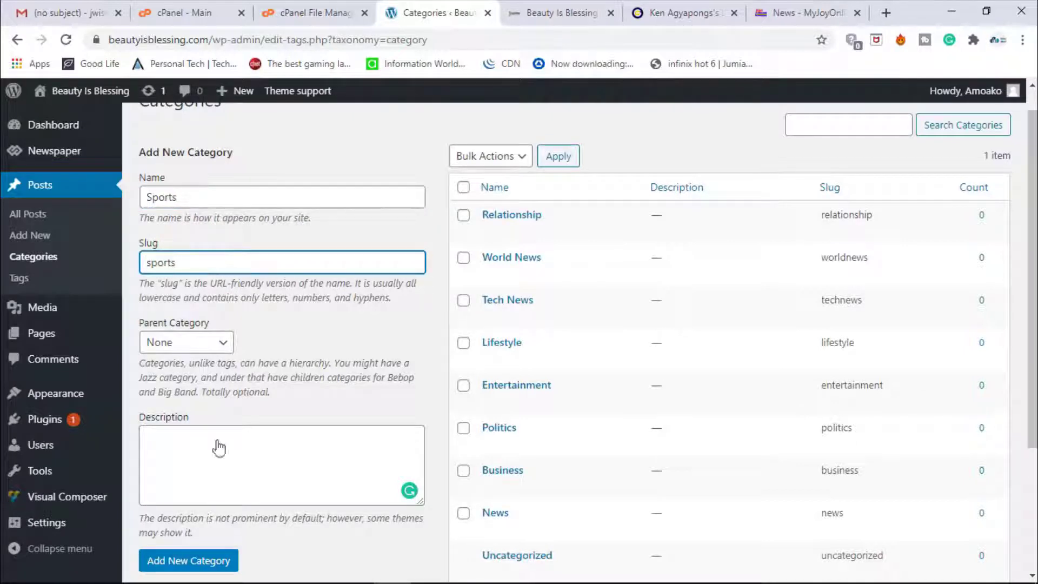
{"action": "left_click", "coordinate": [176, 565]}
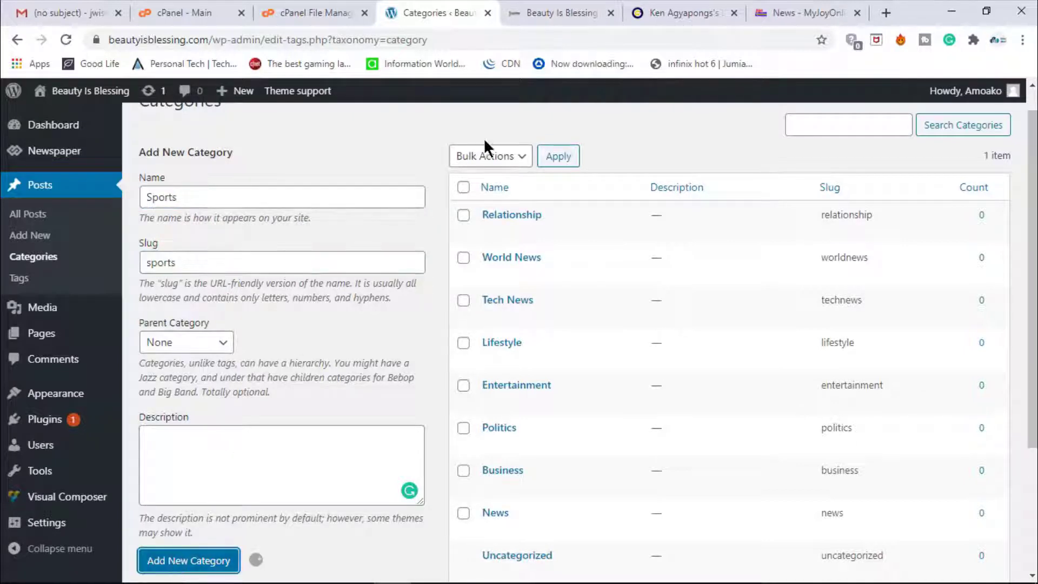
Scroll through the category list and compare it with the MyJoyOnline news page
{"action": "scroll", "coordinate": [886, 221], "scroll_direction": "down", "scroll_amount": 4}
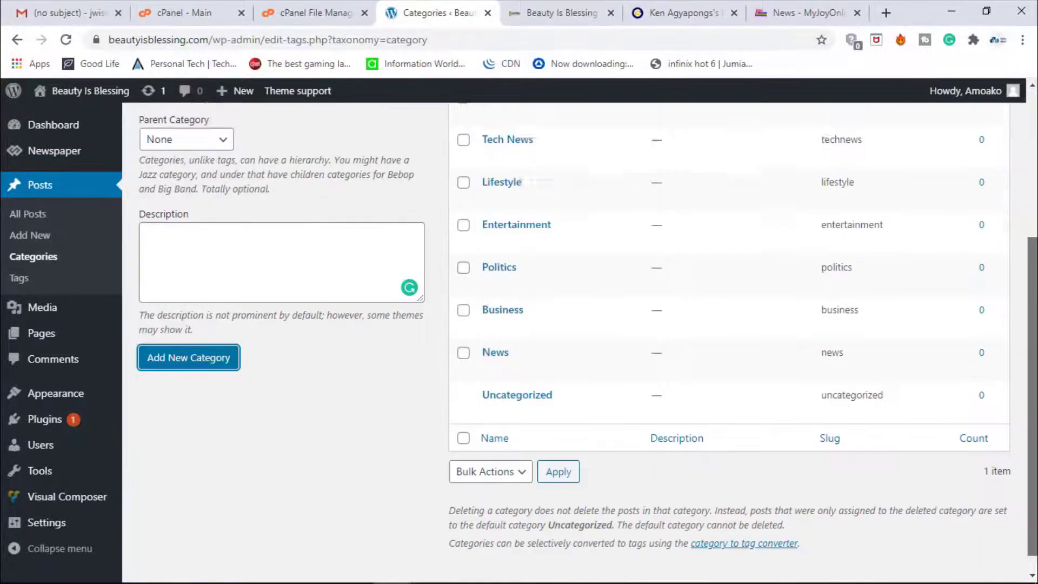
{"action": "scroll", "coordinate": [1033, 190], "scroll_direction": "up", "scroll_amount": 4}
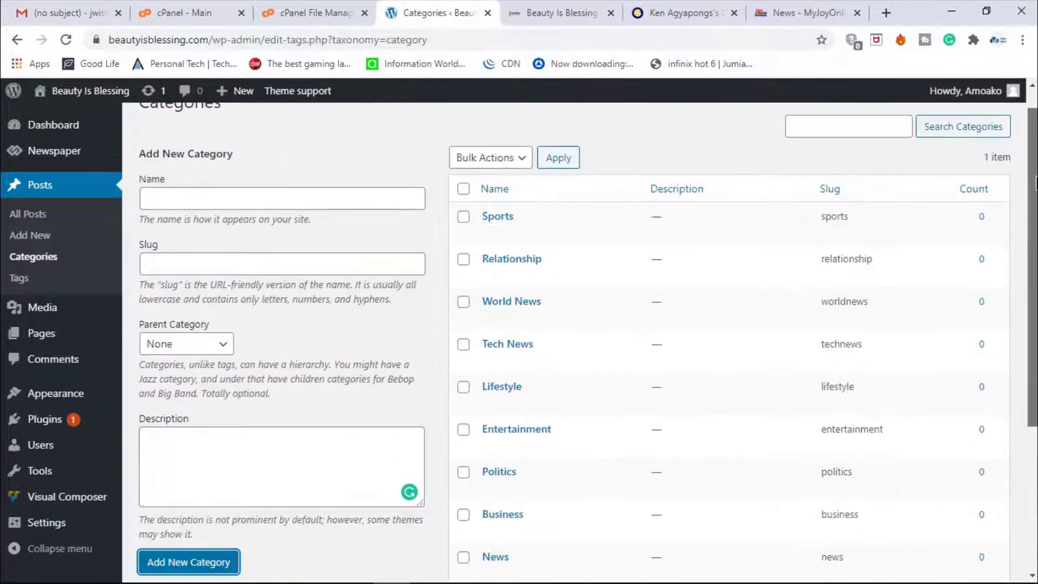
{"action": "scroll", "coordinate": [1033, 190], "scroll_direction": "up", "scroll_amount": 1}
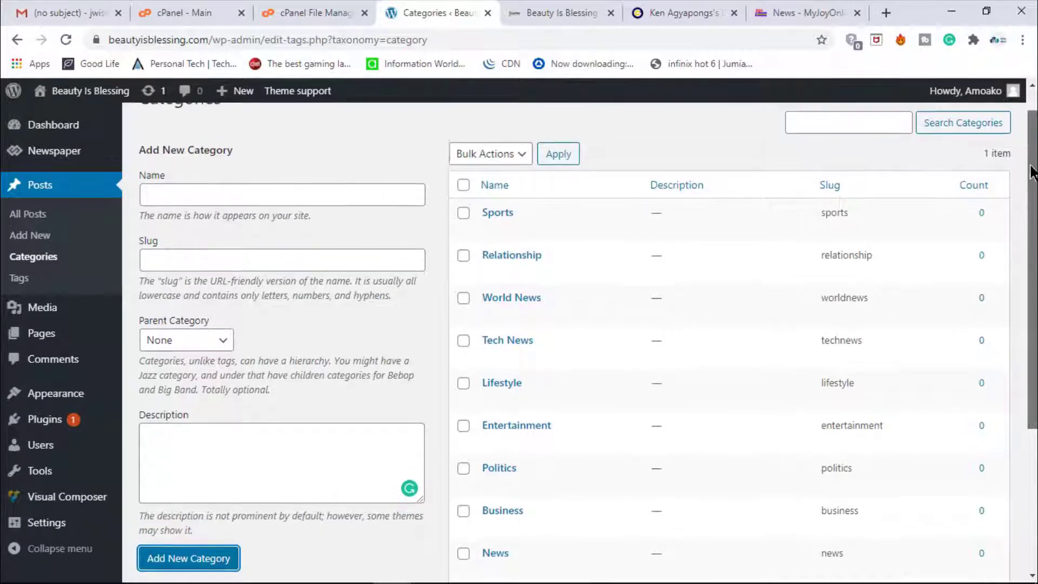
{"action": "left_click", "coordinate": [809, 11]}
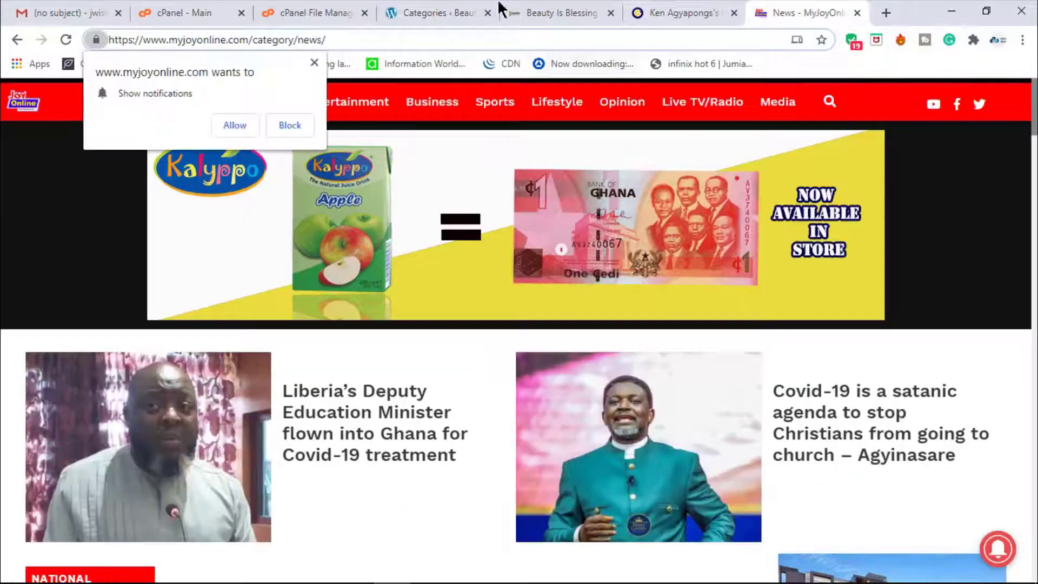
{"action": "left_click", "coordinate": [461, 11]}
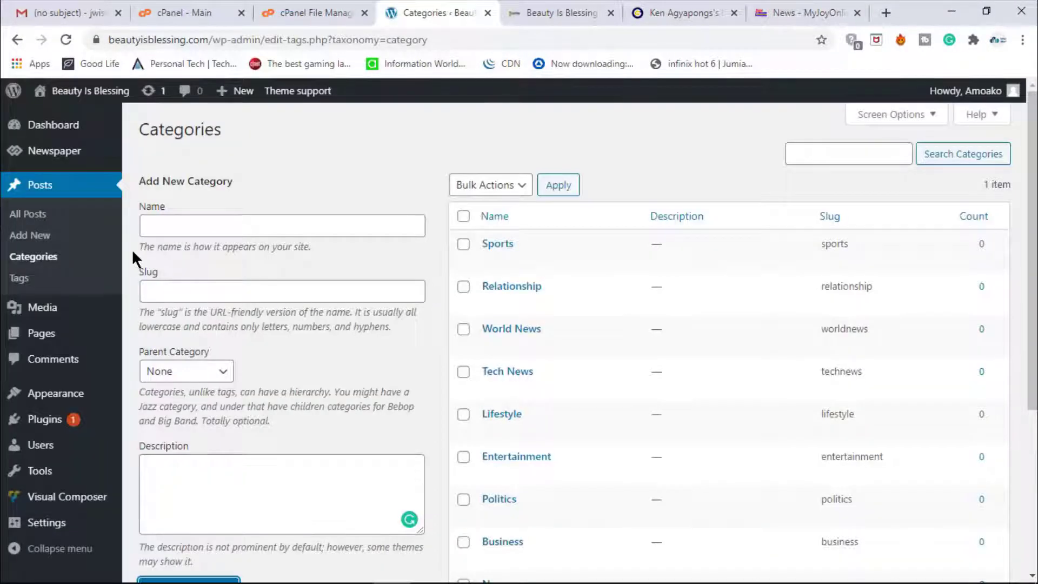
Open Appearance > Menus and review td-demo-footer-menu's Business, Lifestyle, Tech, Travel and Buy Now links
{"action": "mouse_move", "coordinate": [67, 400]}
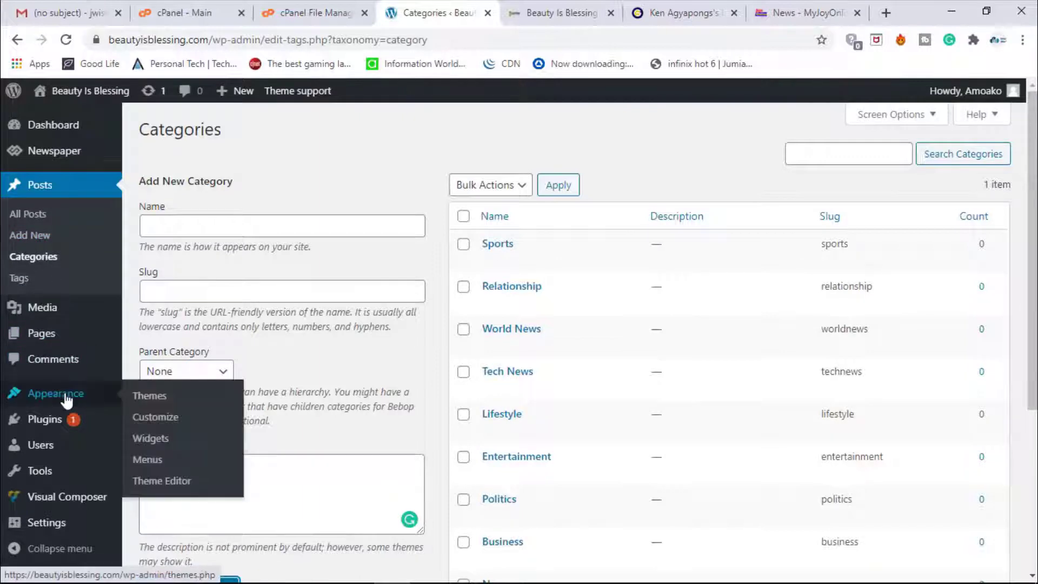
{"action": "left_click", "coordinate": [149, 461]}
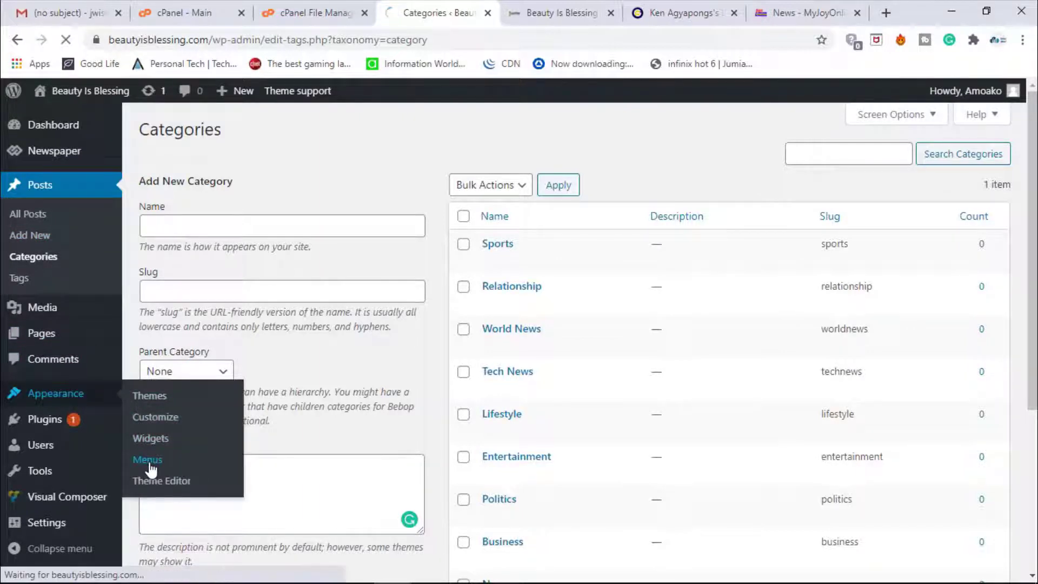
{"action": "left_click", "coordinate": [595, 12]}
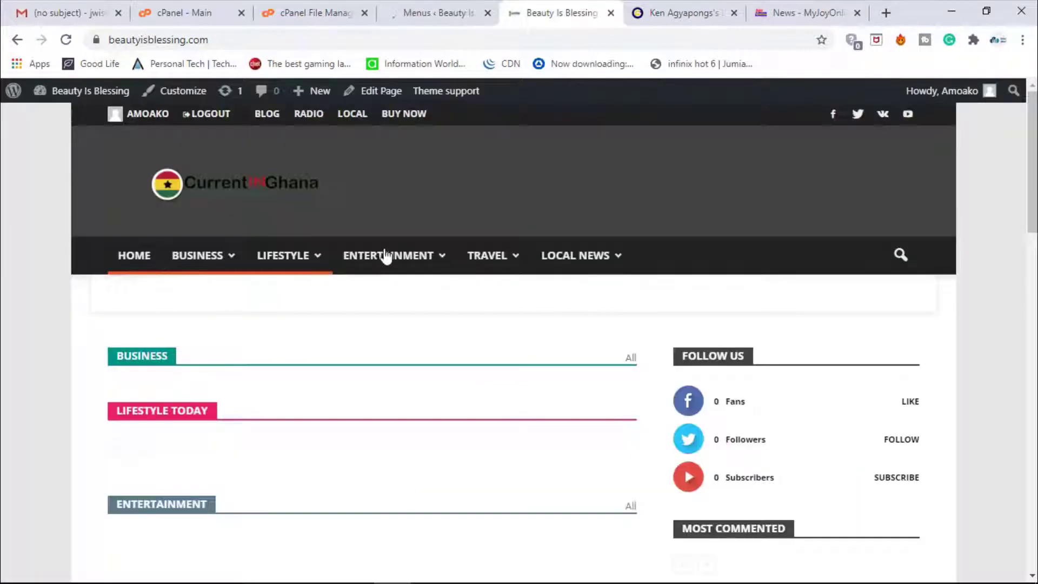
{"action": "mouse_move", "coordinate": [480, 272]}
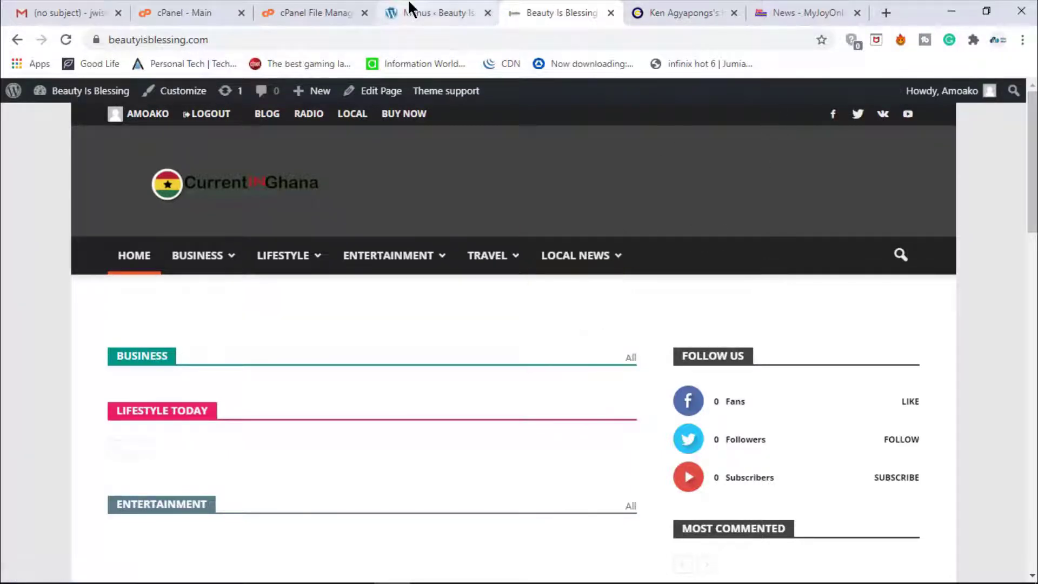
{"action": "left_click", "coordinate": [427, 13]}
{"action": "scroll", "coordinate": [587, 342], "scroll_direction": "down", "scroll_amount": 2}
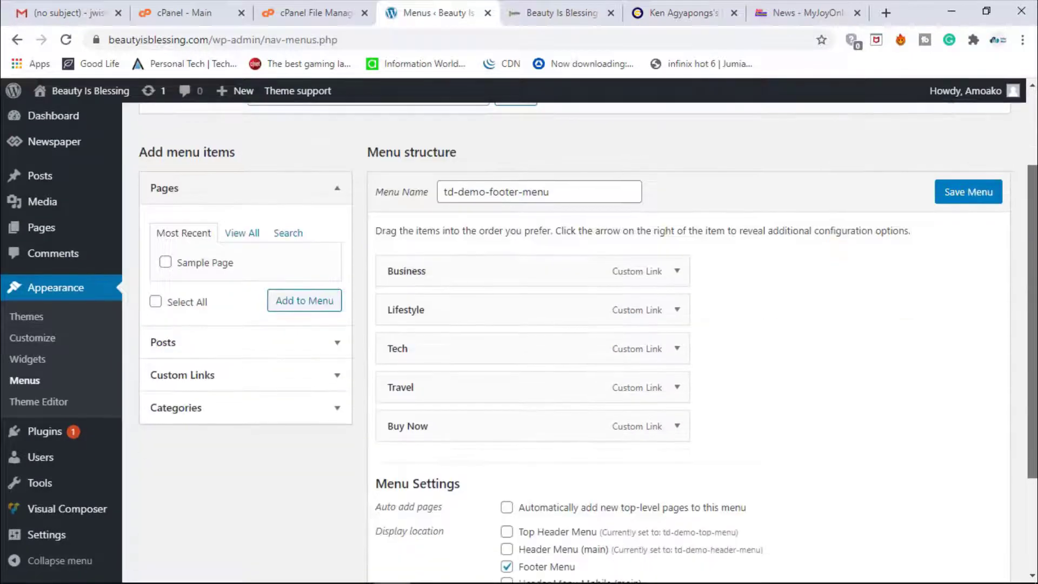
{"action": "scroll", "coordinate": [941, 352], "scroll_direction": "down", "scroll_amount": 1}
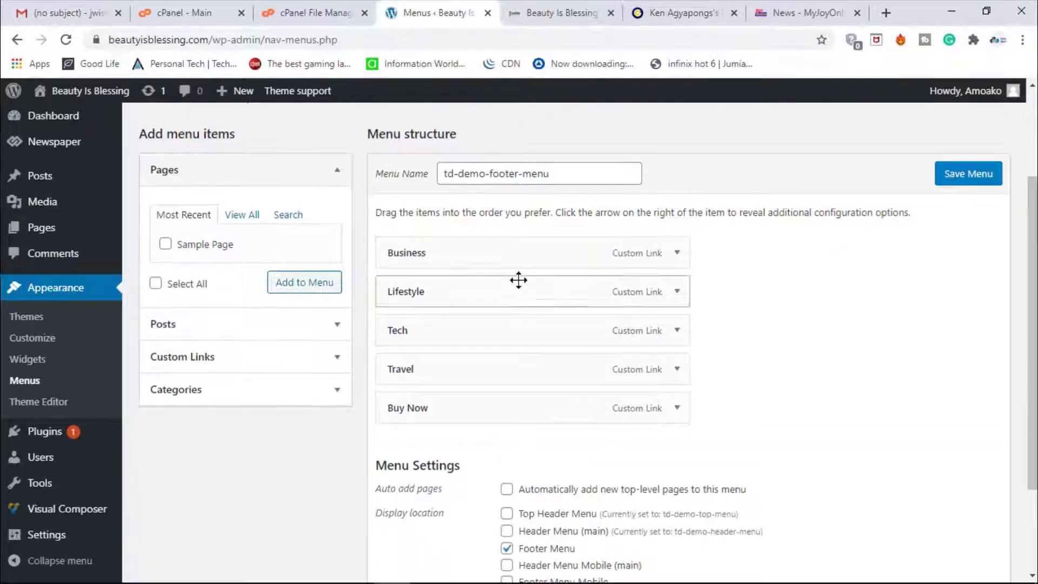
{"action": "scroll", "coordinate": [610, 227], "scroll_direction": "up", "scroll_amount": 3}
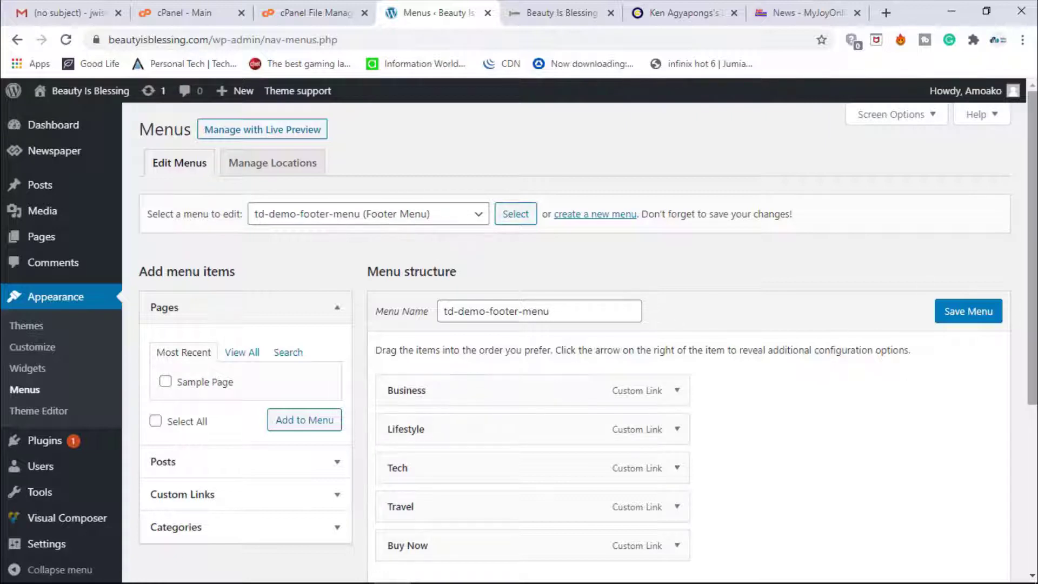
{"action": "scroll", "coordinate": [1032, 249], "scroll_direction": "down", "scroll_amount": 3}
Compare those menu items with the live site's footer, then return to Menus
{"action": "left_click", "coordinate": [539, 11]}
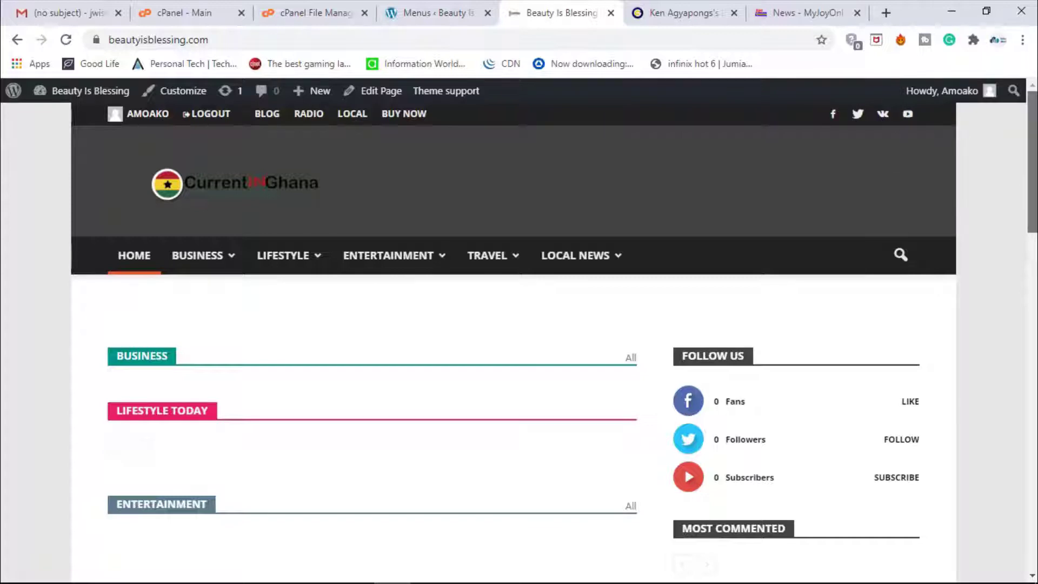
{"action": "left_click_drag", "start_coordinate": [1032, 167], "coordinate": [1033, 505]}
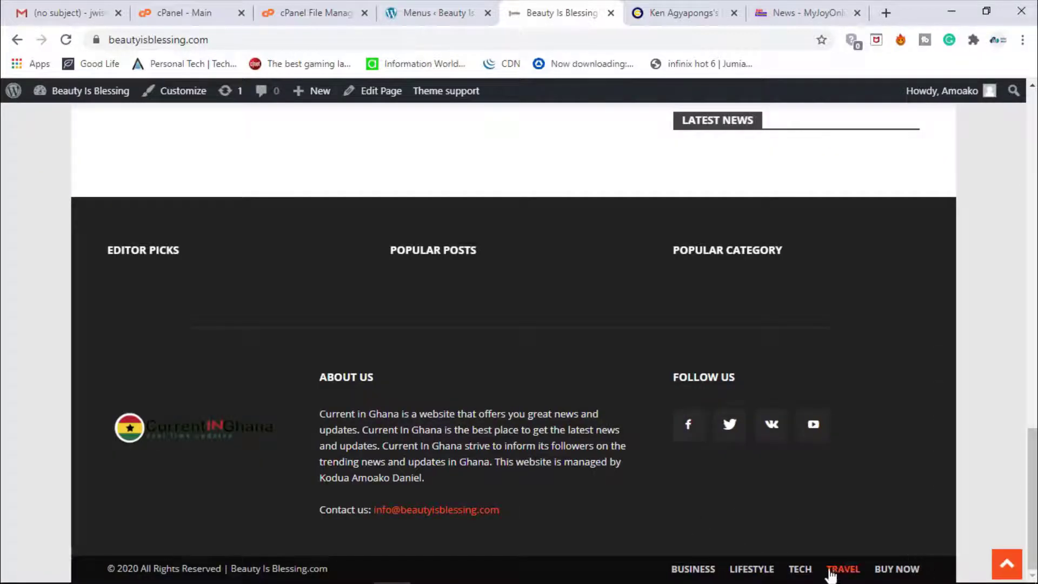
{"action": "left_click", "coordinate": [428, 13]}
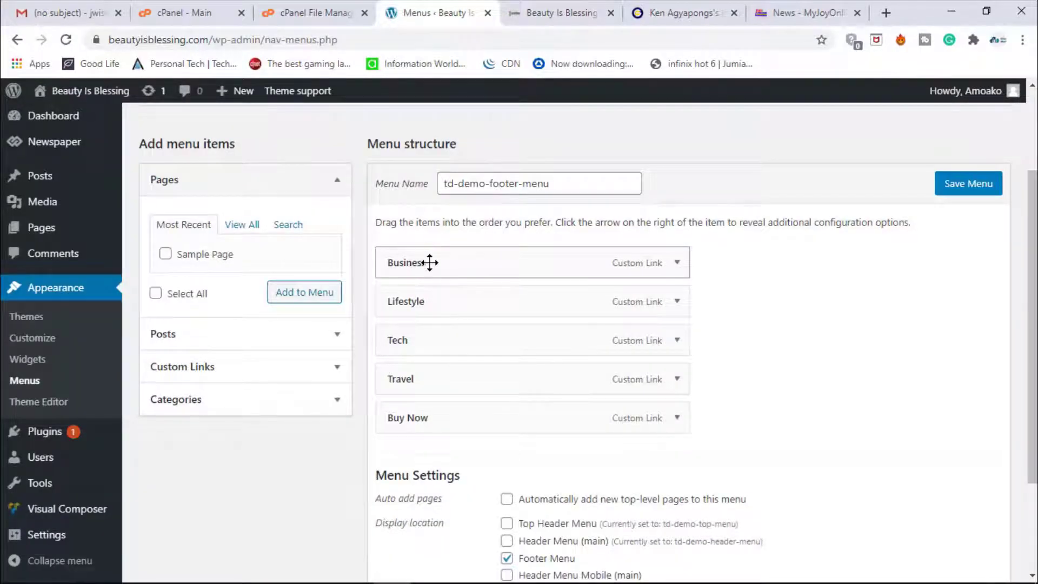
Relabel the Business footer link to Advertise and check its web address
{"action": "left_click", "coordinate": [677, 263]}
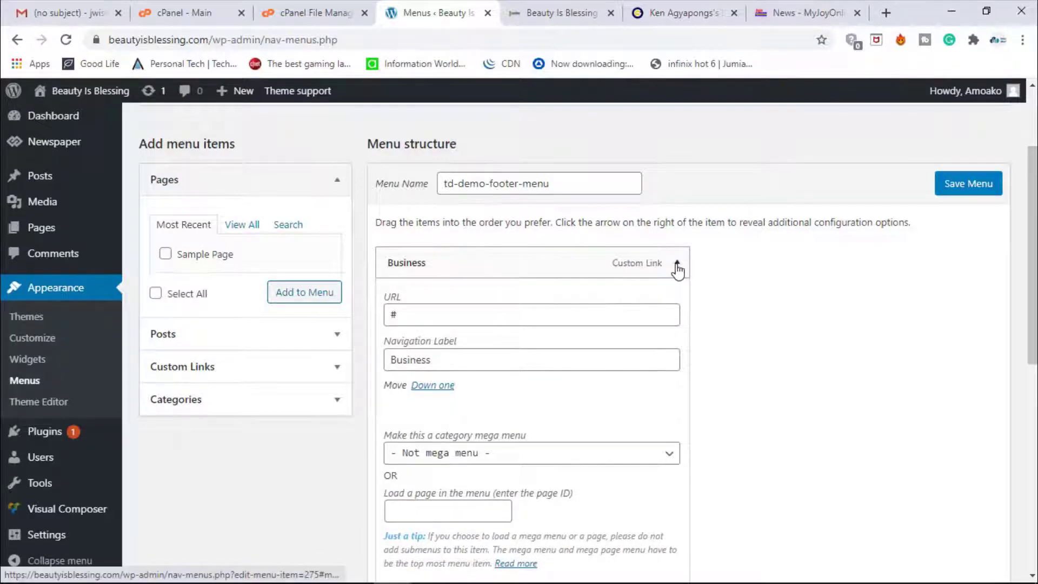
{"action": "left_click", "coordinate": [677, 264]}
{"action": "left_click", "coordinate": [676, 264]}
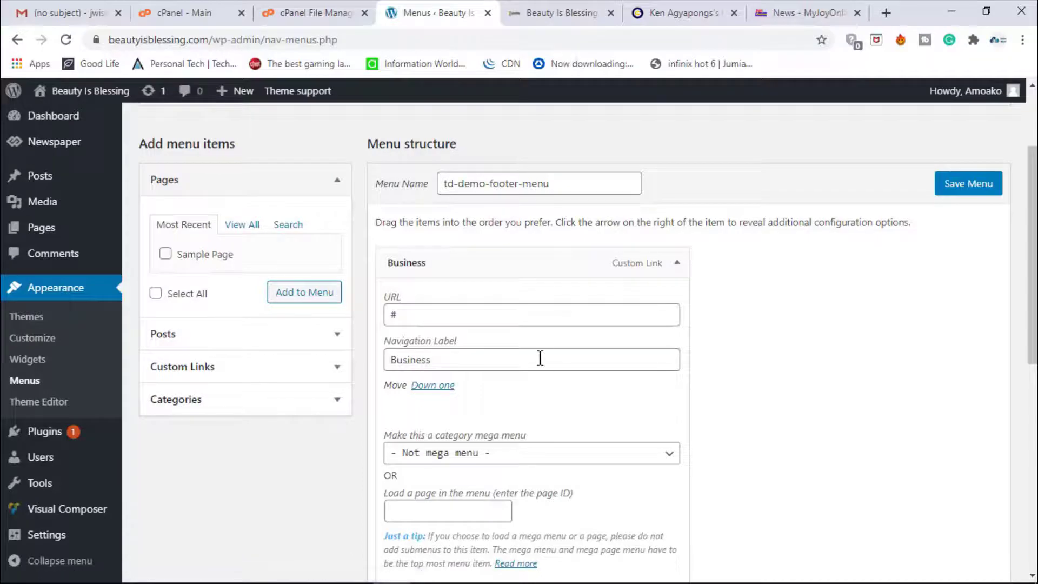
{"action": "left_click_drag", "start_coordinate": [540, 359], "coordinate": [376, 361]}
{"action": "type", "text": "Advertise"}
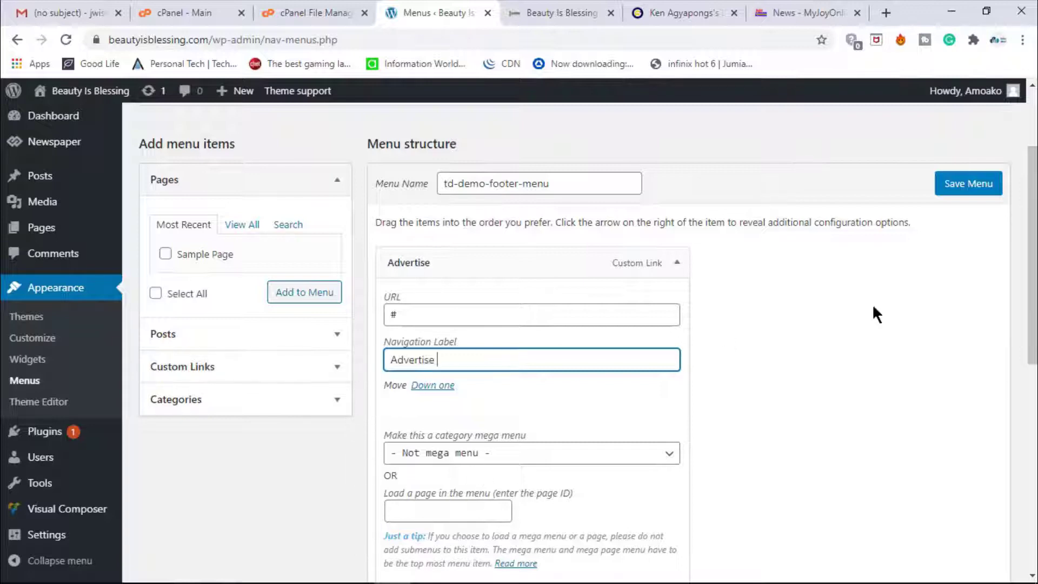
{"action": "scroll", "coordinate": [1032, 260], "scroll_direction": "down", "scroll_amount": 3}
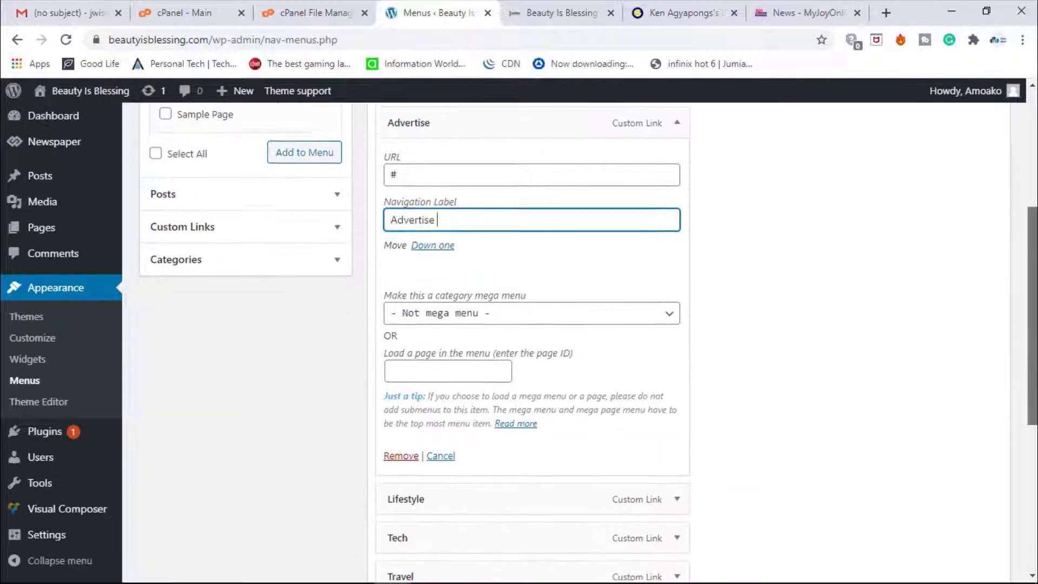
{"action": "double_click", "coordinate": [407, 170]}
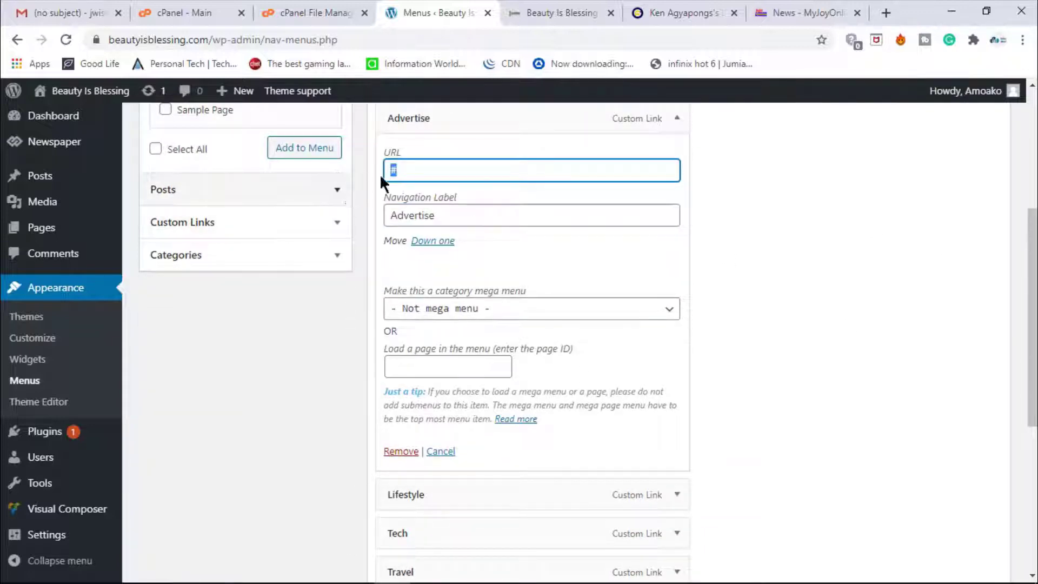
{"action": "double_click", "coordinate": [447, 217]}
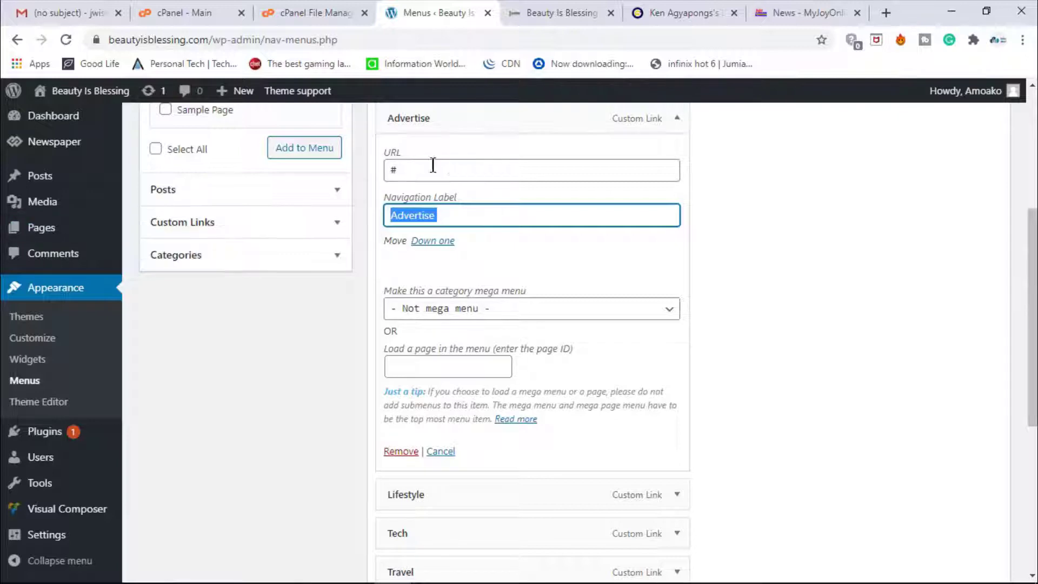
{"action": "left_click", "coordinate": [450, 169]}
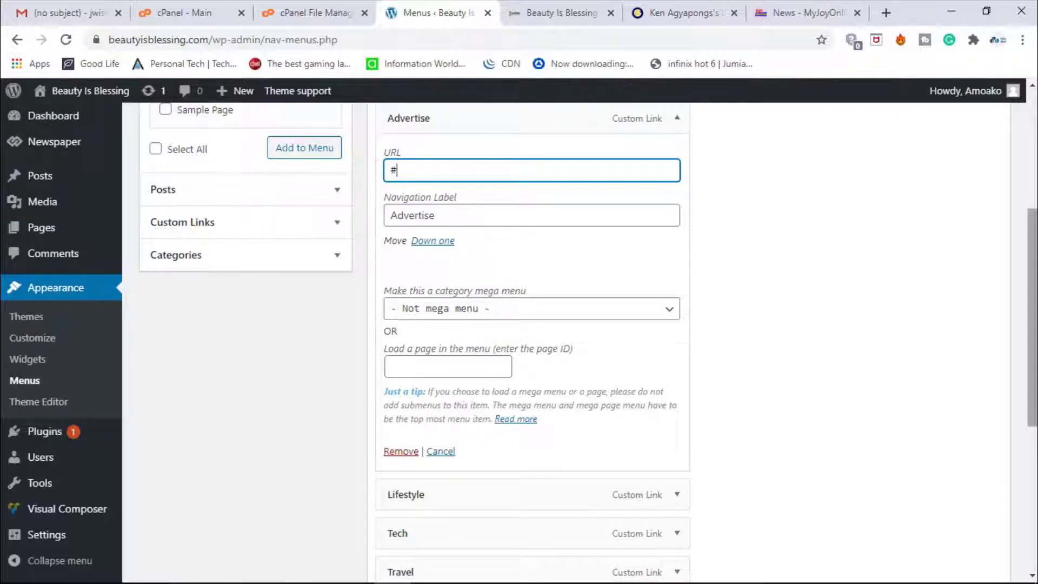
Replace the Lifestyle link's Navigation Label with 'Privacey Policy'
{"action": "scroll", "coordinate": [648, 362], "scroll_direction": "down", "scroll_amount": 2}
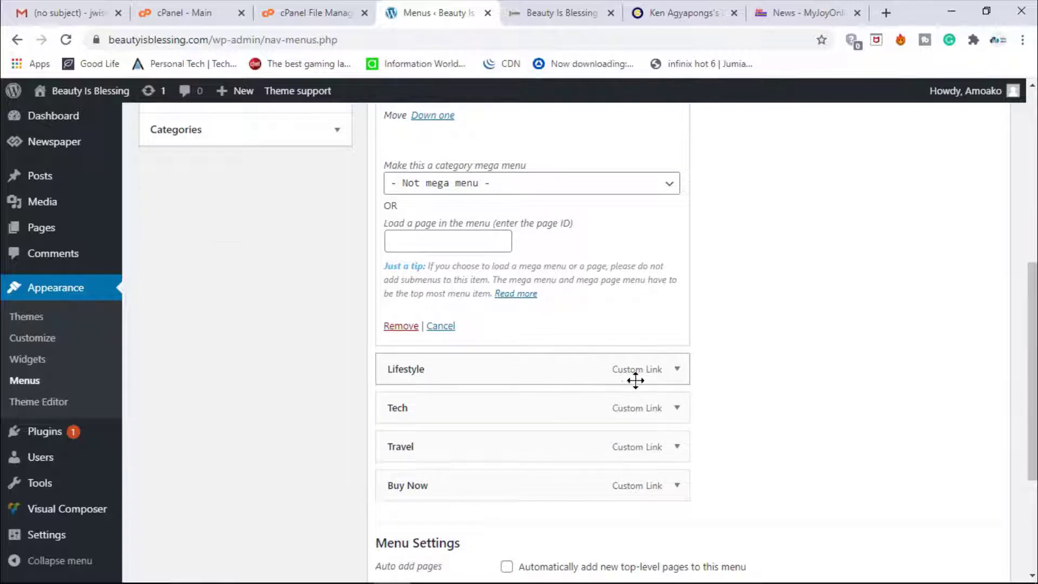
{"action": "left_click", "coordinate": [675, 372]}
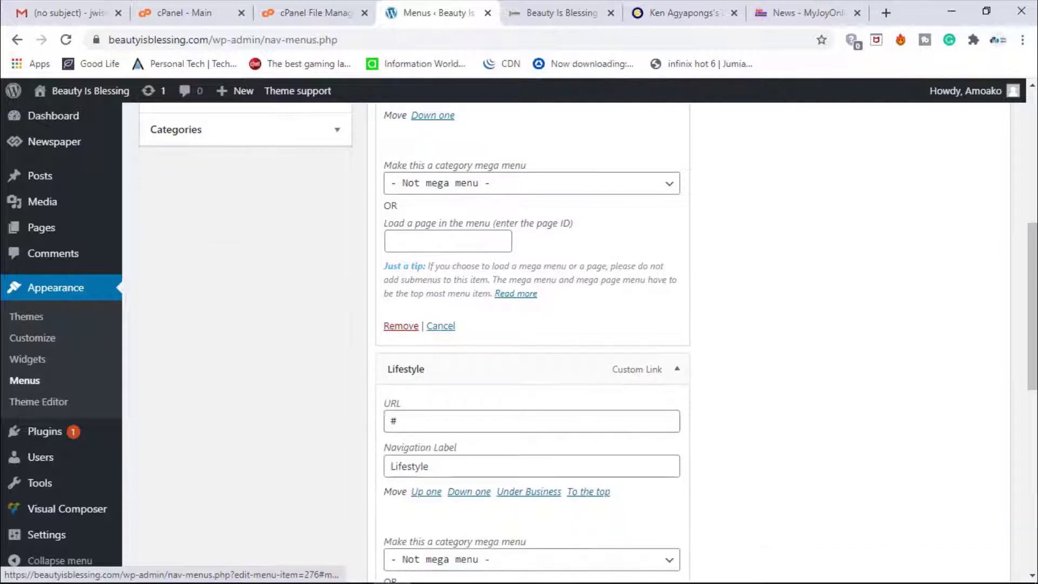
{"action": "scroll", "coordinate": [433, 332], "scroll_direction": "down", "scroll_amount": 2}
{"action": "left_click_drag", "start_coordinate": [439, 336], "coordinate": [290, 352]}
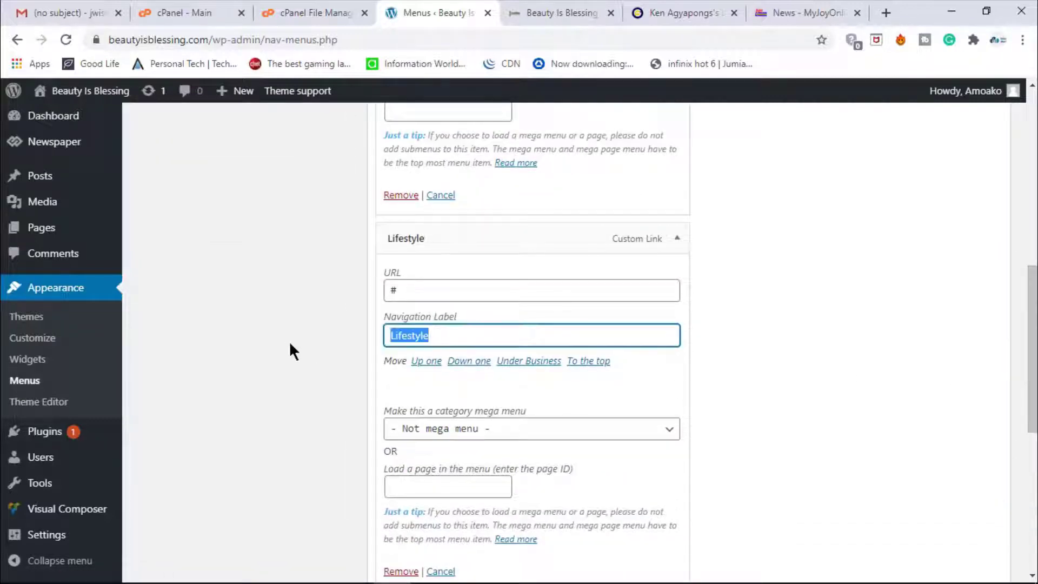
{"action": "scroll", "coordinate": [290, 352], "scroll_direction": "up", "scroll_amount": 6}
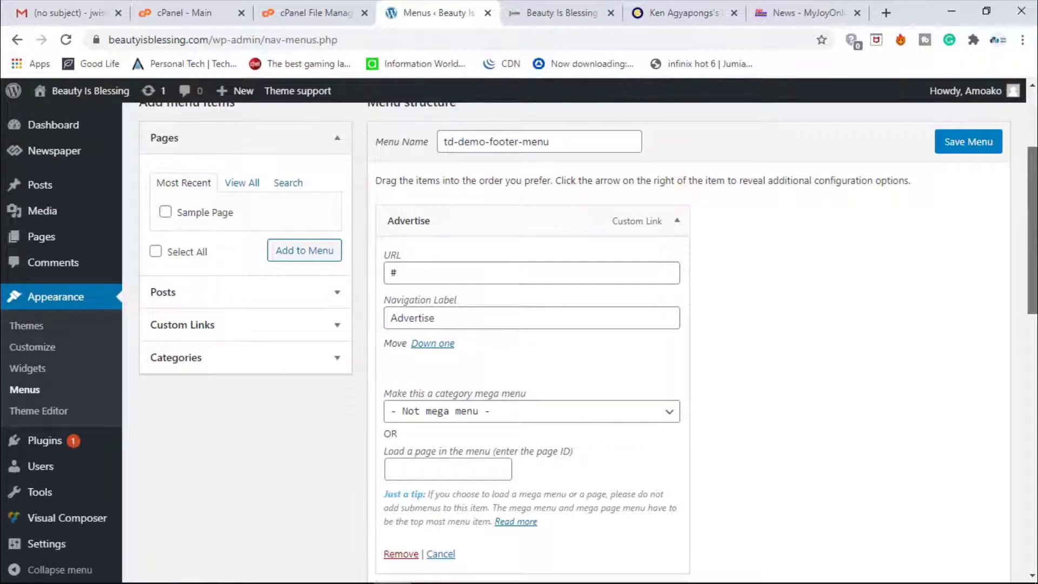
{"action": "scroll", "coordinate": [549, 427], "scroll_direction": "up", "scroll_amount": 1}
{"action": "scroll", "coordinate": [550, 428], "scroll_direction": "down", "scroll_amount": 7}
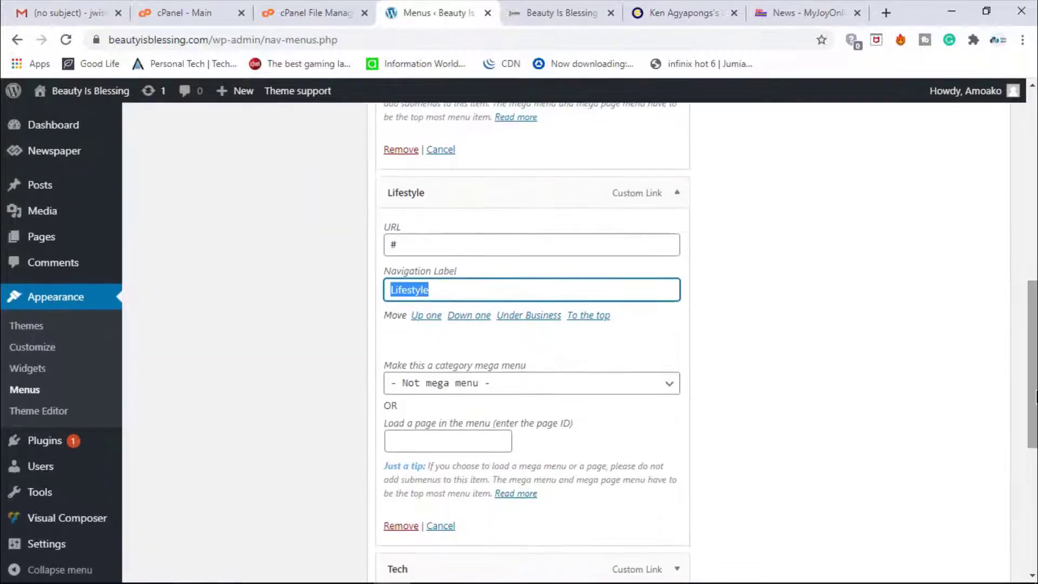
{"action": "type", "text": "Pr"}
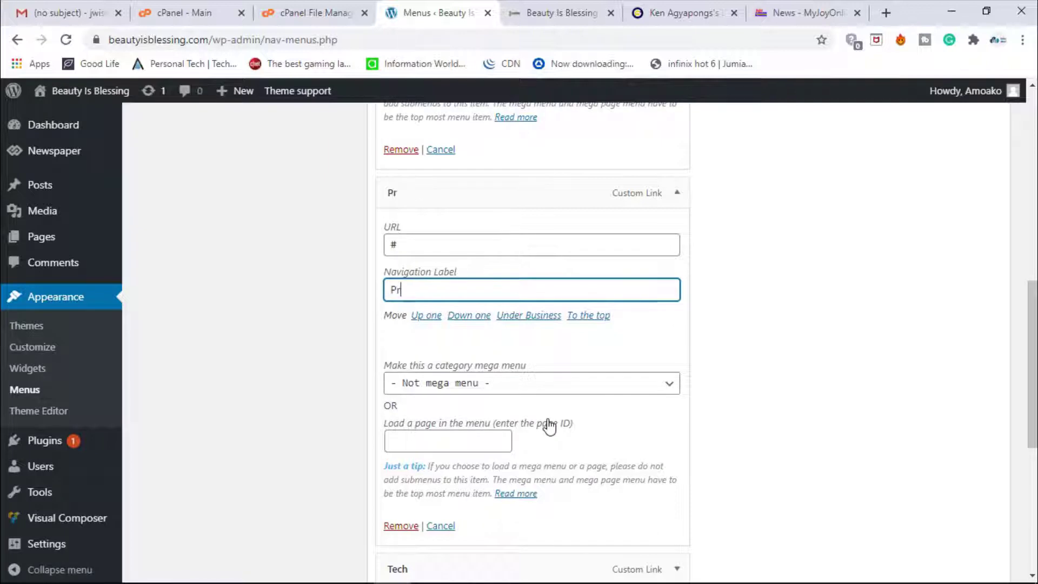
{"action": "type", "text": "ivacey "}
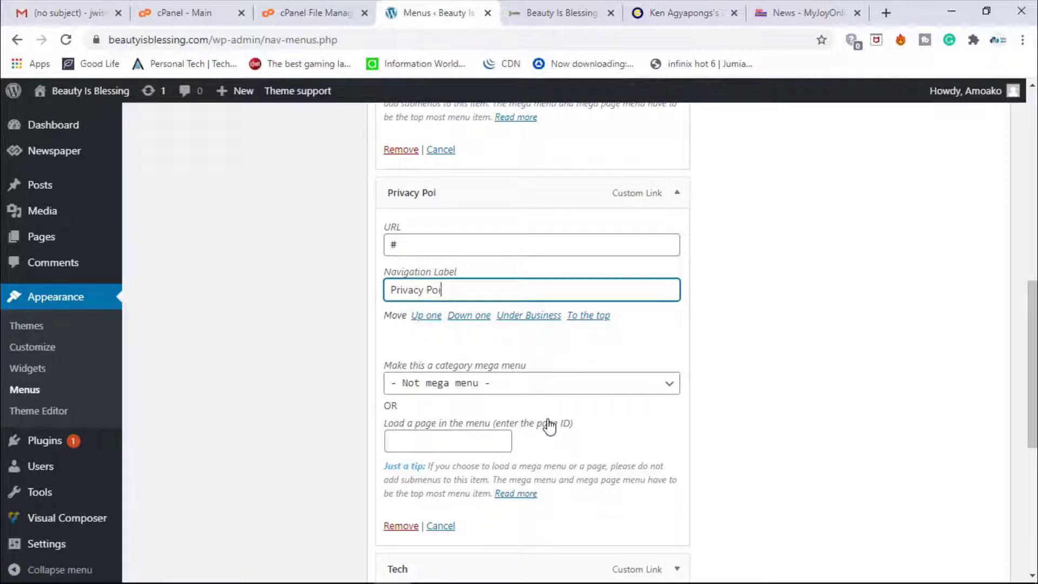
{"action": "type", "text": "Policy"}
{"action": "left_click_drag", "start_coordinate": [1033, 349], "coordinate": [1033, 476]}
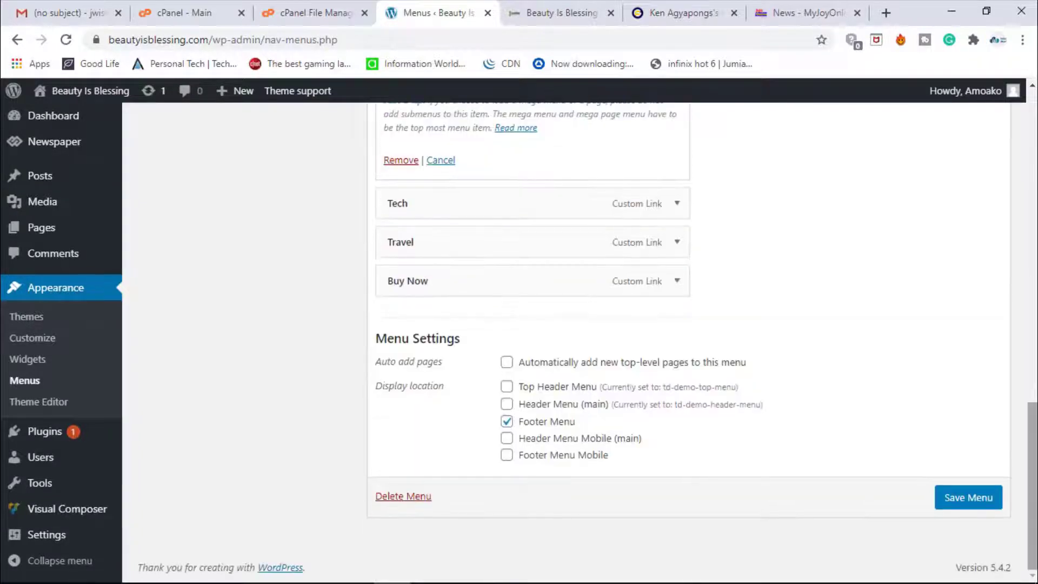
Change the Tech menu item's Navigation Label to Cookies
{"action": "left_click", "coordinate": [676, 206]}
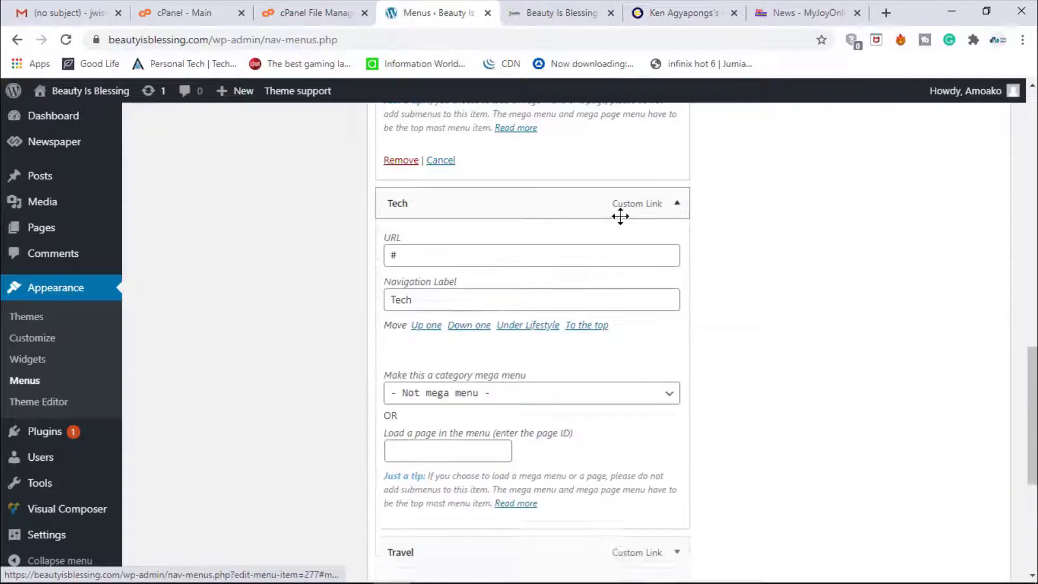
{"action": "double_click", "coordinate": [449, 302]}
{"action": "key", "text": "BackSpace"}
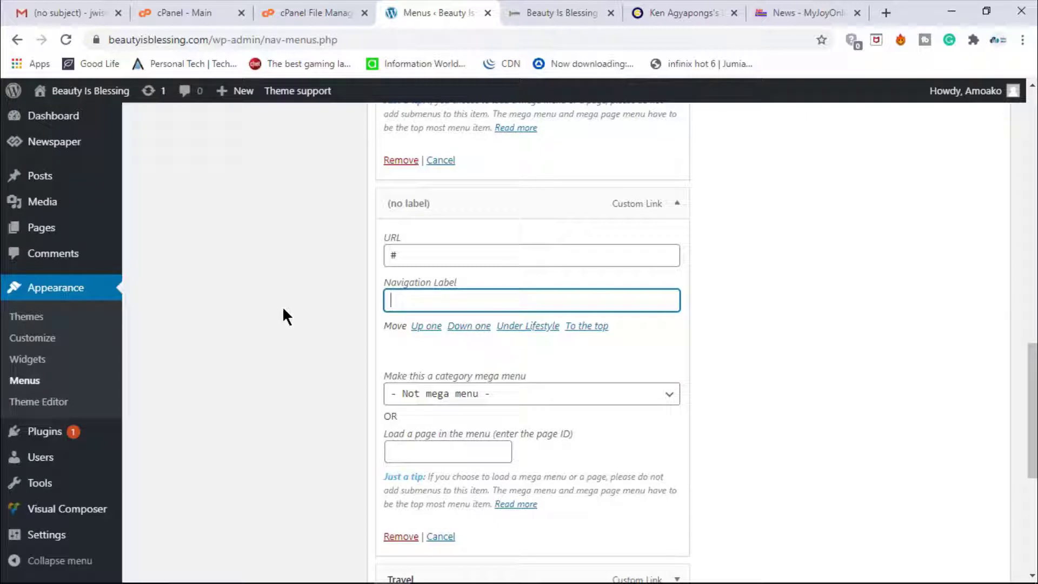
{"action": "type", "text": "Cookies"}
{"action": "scroll", "coordinate": [556, 324], "scroll_direction": "down", "scroll_amount": 5}
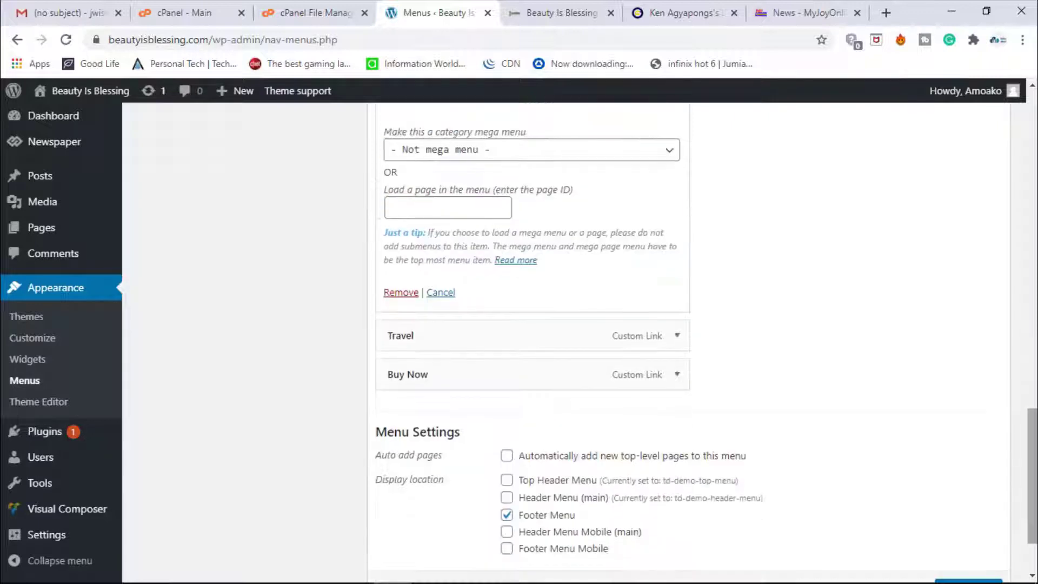
Rename the Travel menu item's label to Terms and Conditions
{"action": "left_click", "coordinate": [676, 335]}
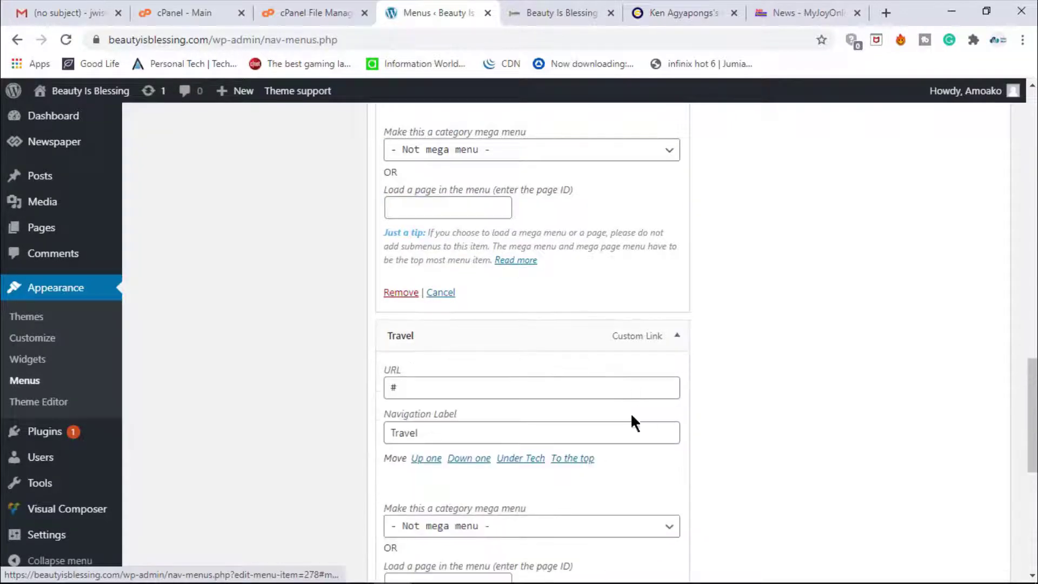
{"action": "left_click", "coordinate": [575, 387]}
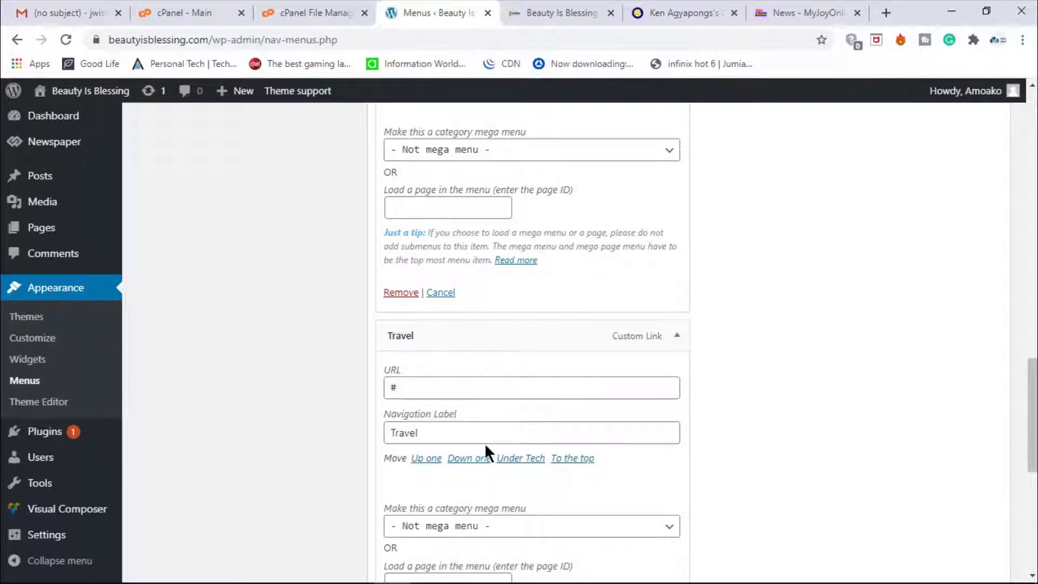
{"action": "left_click_drag", "start_coordinate": [444, 435], "coordinate": [365, 425]}
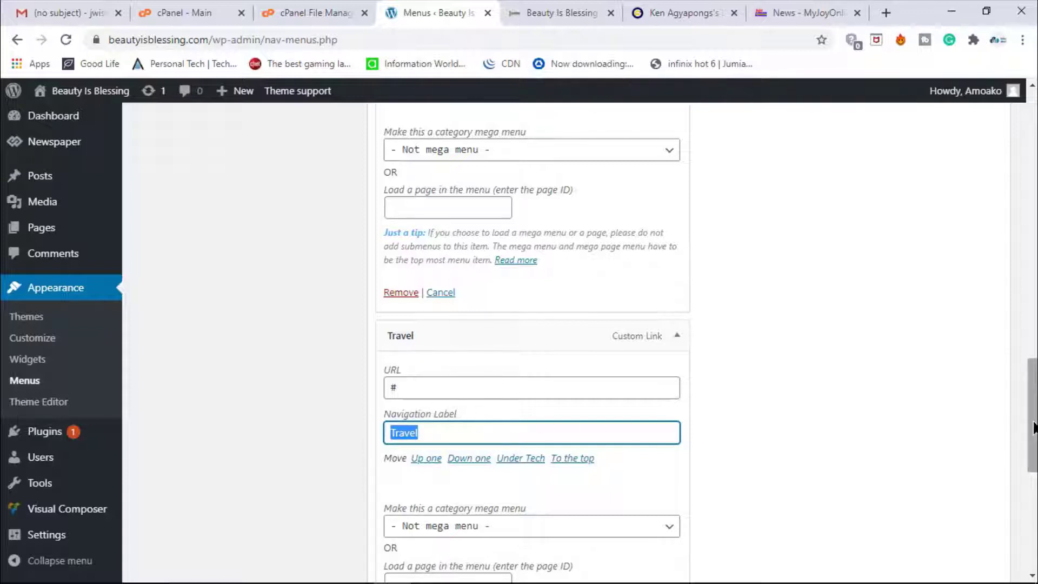
{"action": "scroll", "coordinate": [1034, 427], "scroll_direction": "down", "scroll_amount": 4}
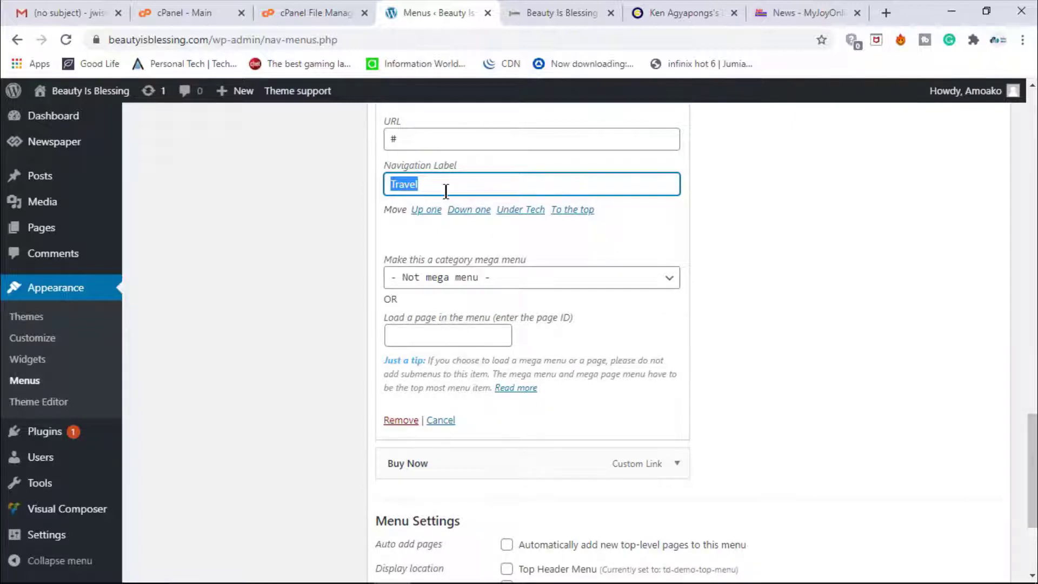
{"action": "type", "text": "Term"}
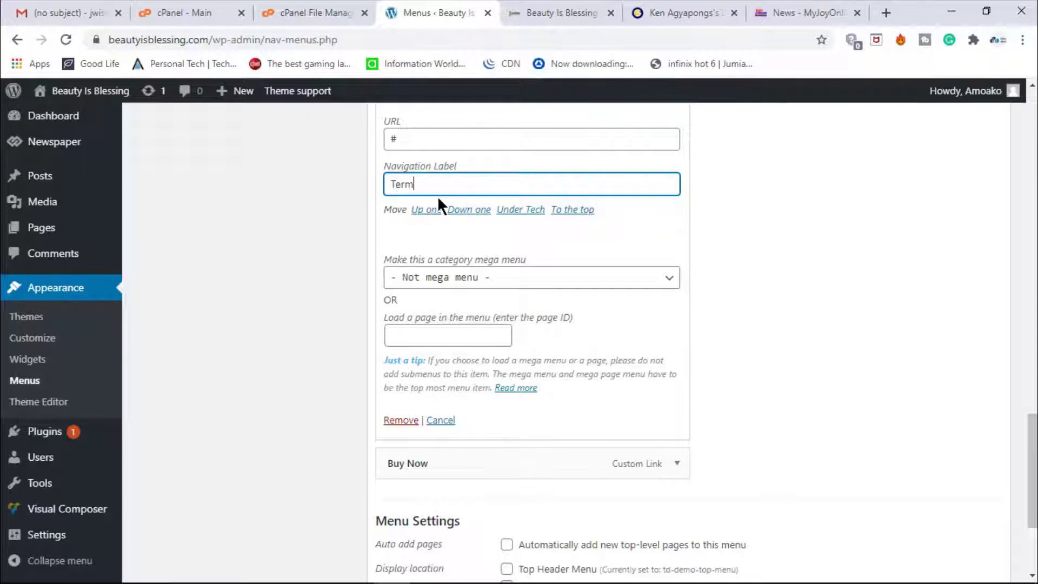
{"action": "type", "text": "s and Conditio"}
{"action": "key", "text": "BackSpace"}
{"action": "key", "text": "BackSpace"}
{"action": "key", "text": "BackSpace"}
{"action": "type", "text": "itions"}
{"action": "left_click_drag", "start_coordinate": [1033, 470], "coordinate": [1033, 490]}
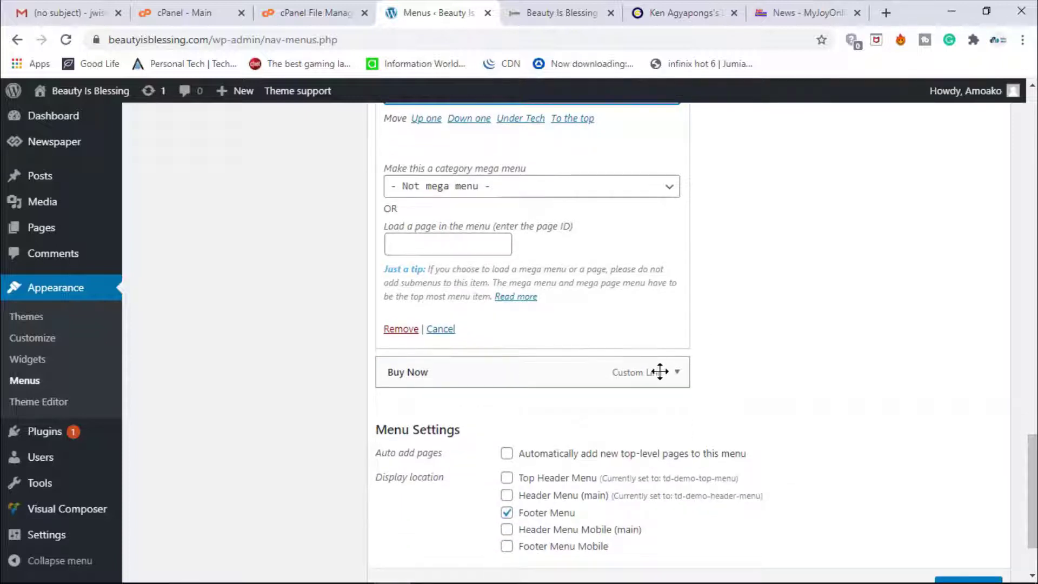
Turn the Buy Now item into a Contact Us link with # as its URL
{"action": "left_click", "coordinate": [681, 375]}
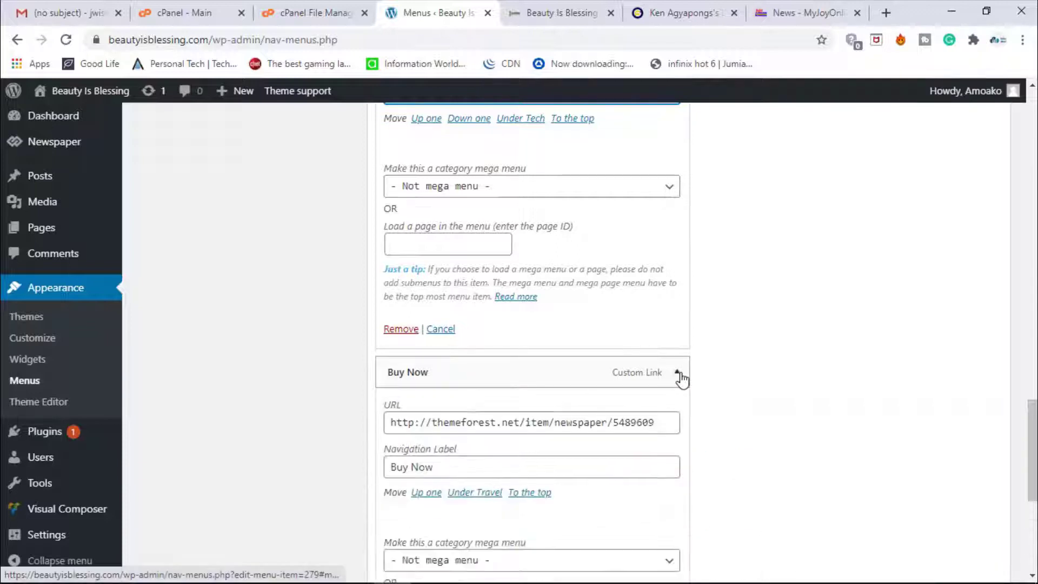
{"action": "triple_click", "coordinate": [557, 431]}
{"action": "key", "text": "BackSpace"}
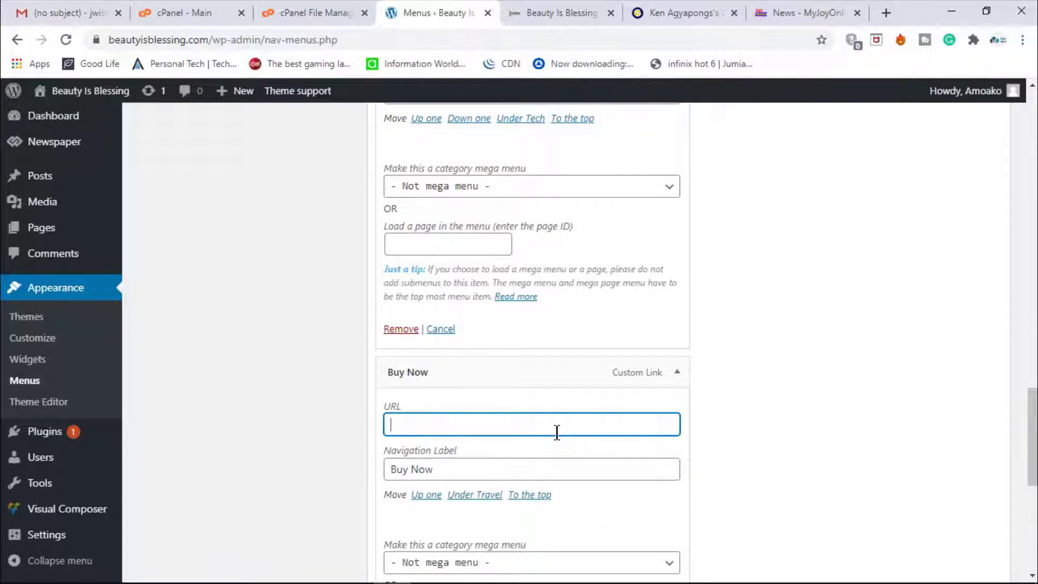
{"action": "type", "text": "#"}
{"action": "scroll", "coordinate": [641, 241], "scroll_direction": "down", "scroll_amount": 5}
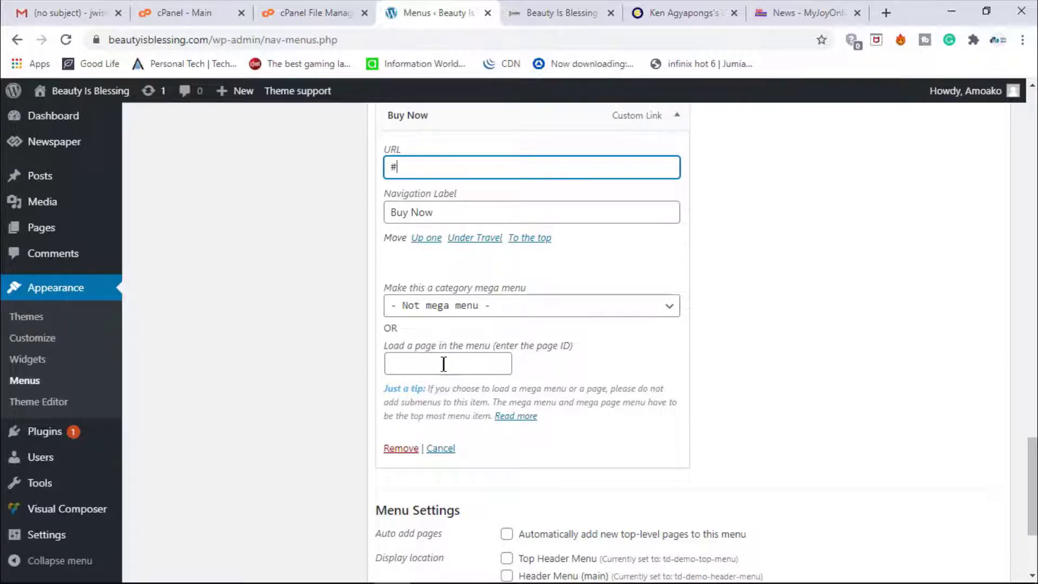
{"action": "left_click", "coordinate": [449, 364]}
{"action": "left_click_drag", "start_coordinate": [468, 209], "coordinate": [279, 214]}
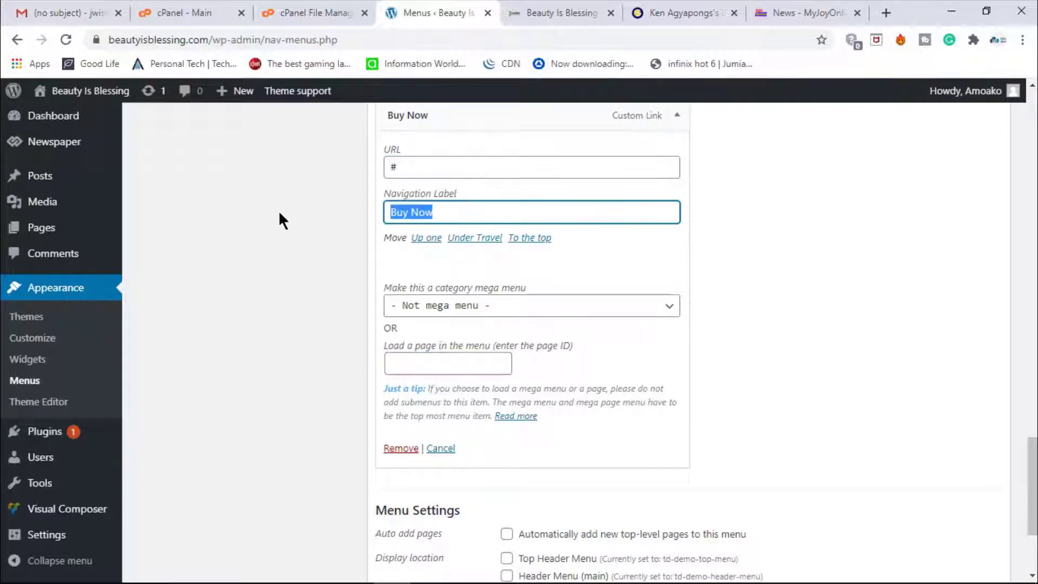
{"action": "key", "text": "BackSpace"}
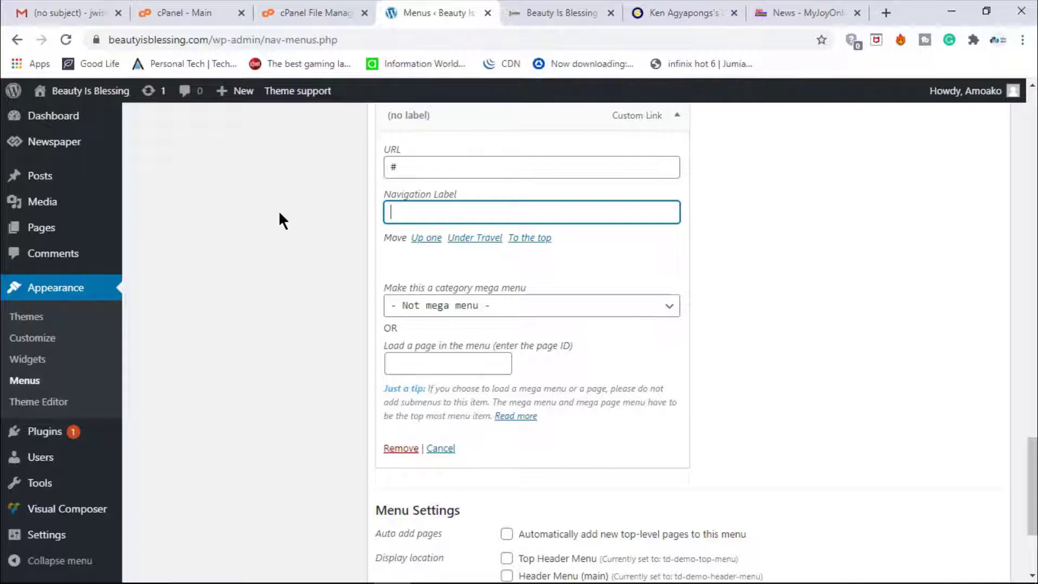
{"action": "type", "text": "Contact Us"}
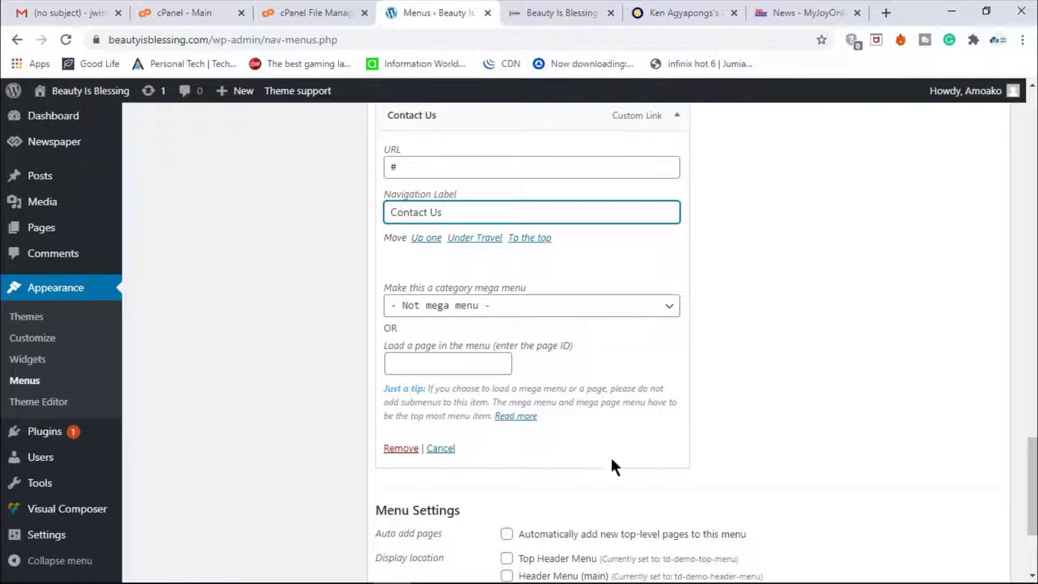
{"action": "left_click_drag", "start_coordinate": [1030, 474], "coordinate": [1030, 509]}
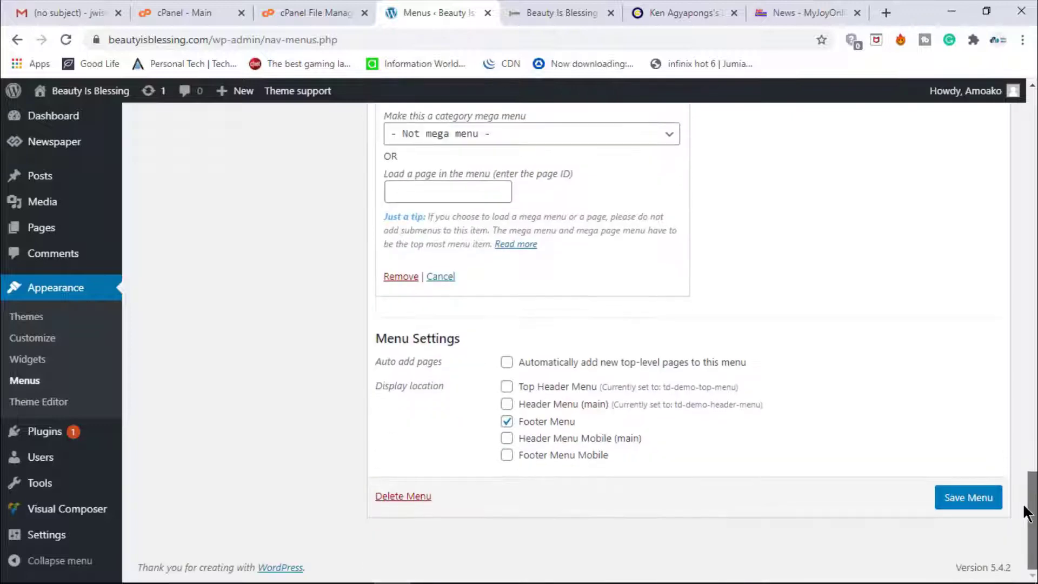
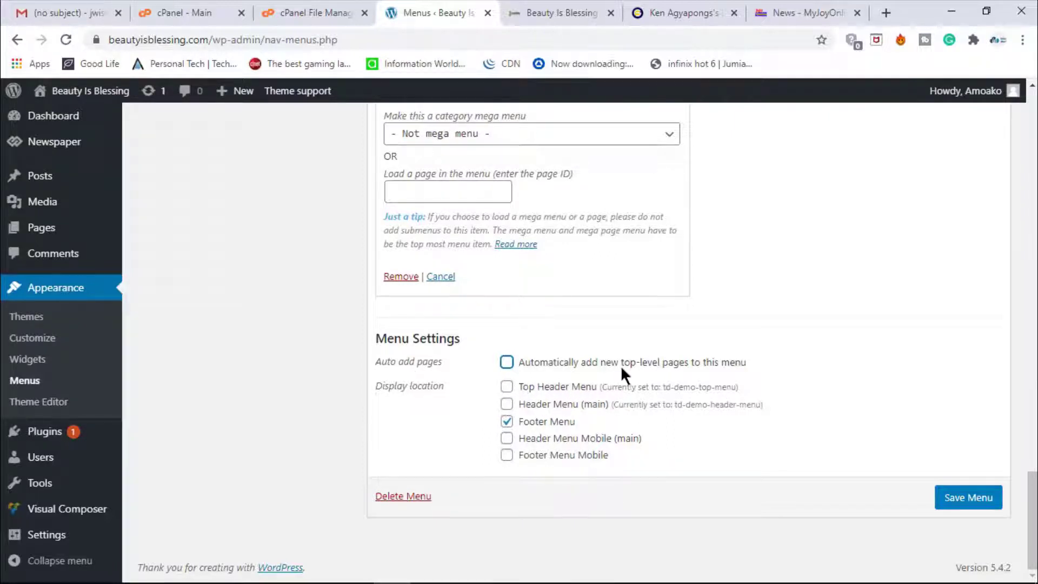
Compare the live site's header and footer menus (Business, Lifestyle, Tech, Travel, Buy Now), then bring up the GhPage article
{"action": "left_click", "coordinate": [556, 12]}
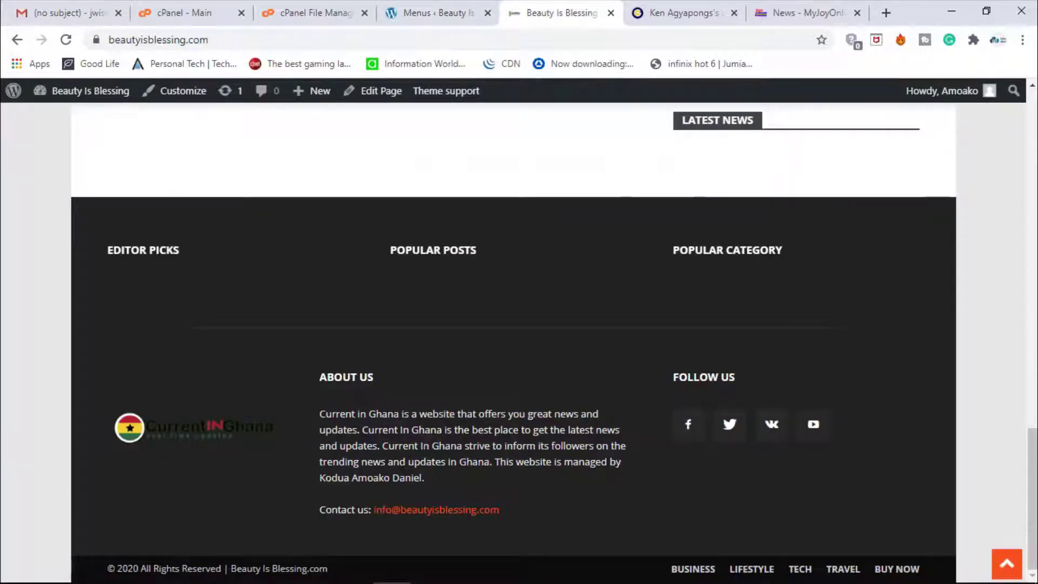
{"action": "left_click_drag", "start_coordinate": [1035, 477], "coordinate": [1033, 5]}
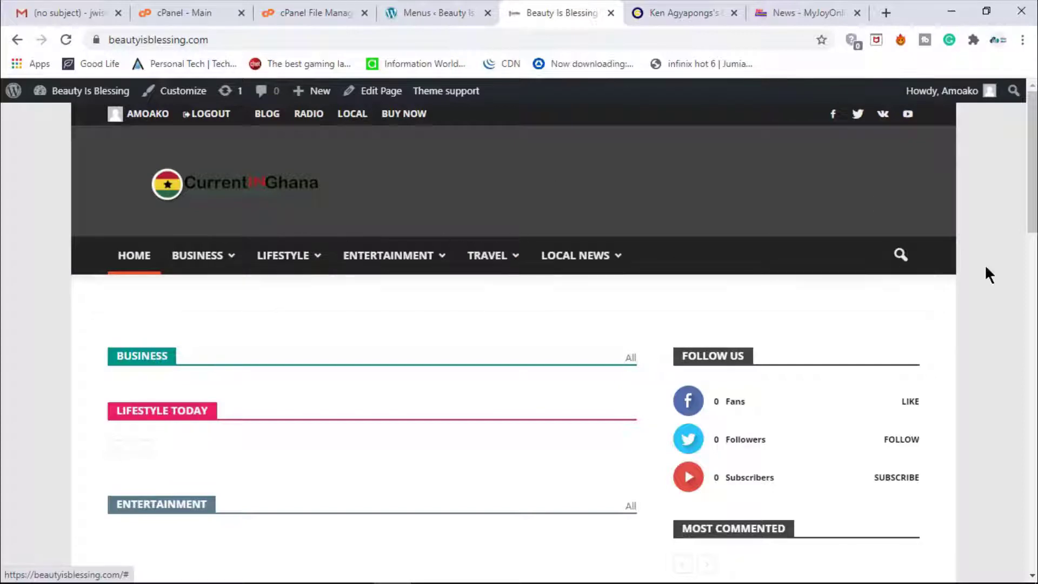
{"action": "scroll", "coordinate": [990, 275], "scroll_direction": "down", "scroll_amount": 10}
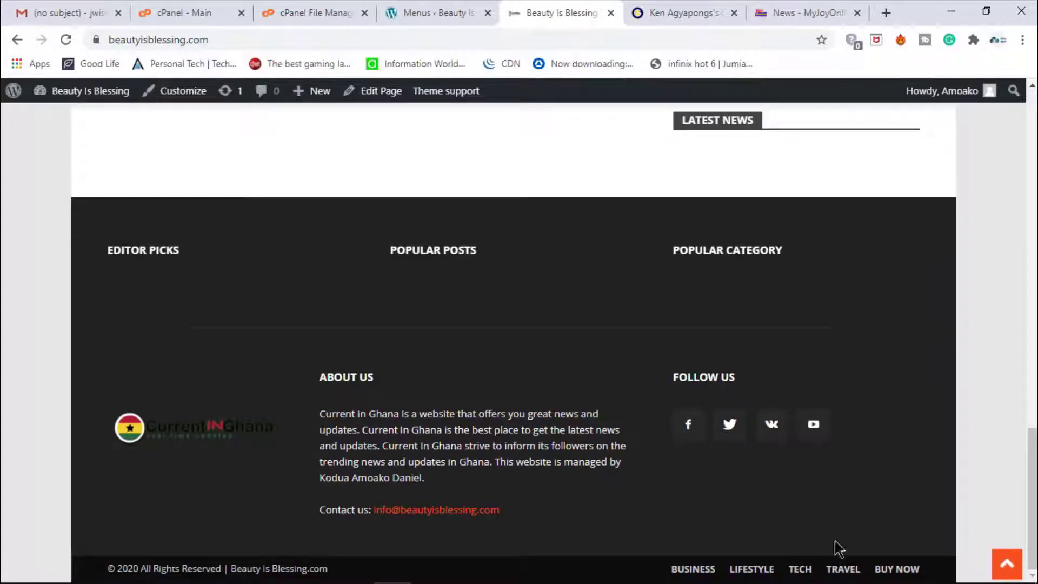
{"action": "left_click", "coordinate": [400, 12]}
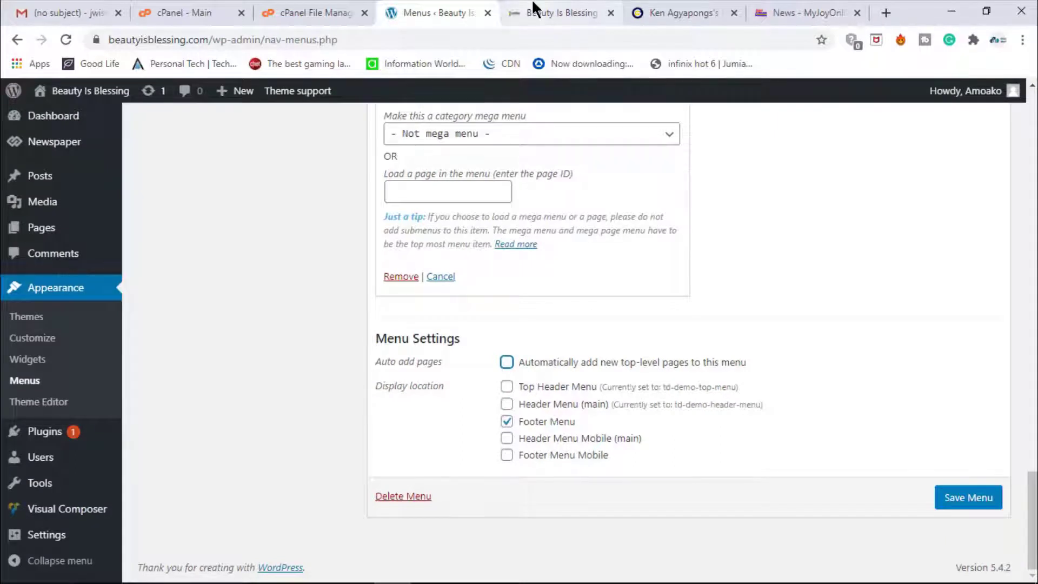
{"action": "left_click", "coordinate": [559, 8]}
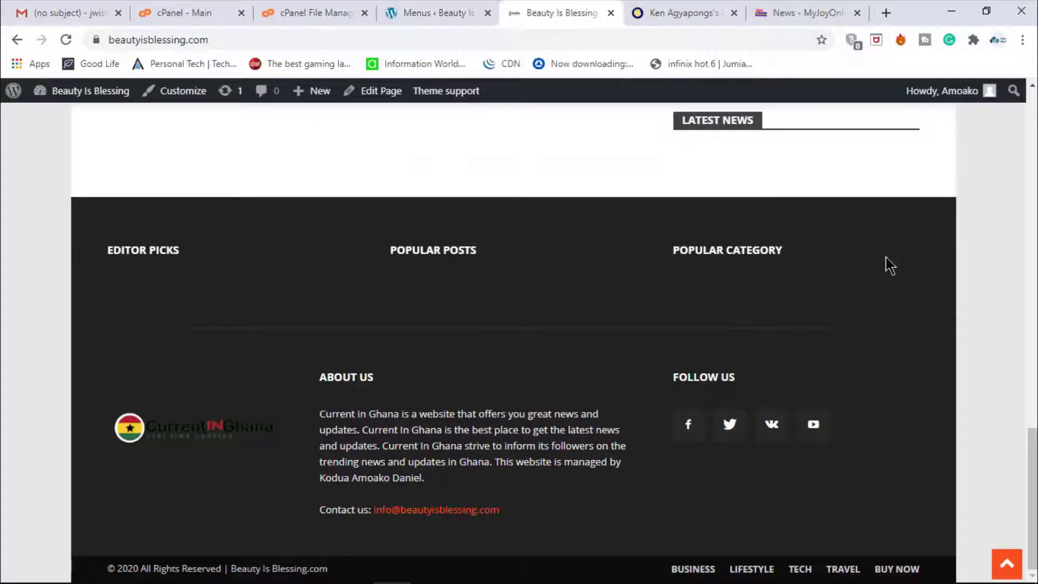
{"action": "left_click_drag", "start_coordinate": [1034, 465], "coordinate": [1034, 130]}
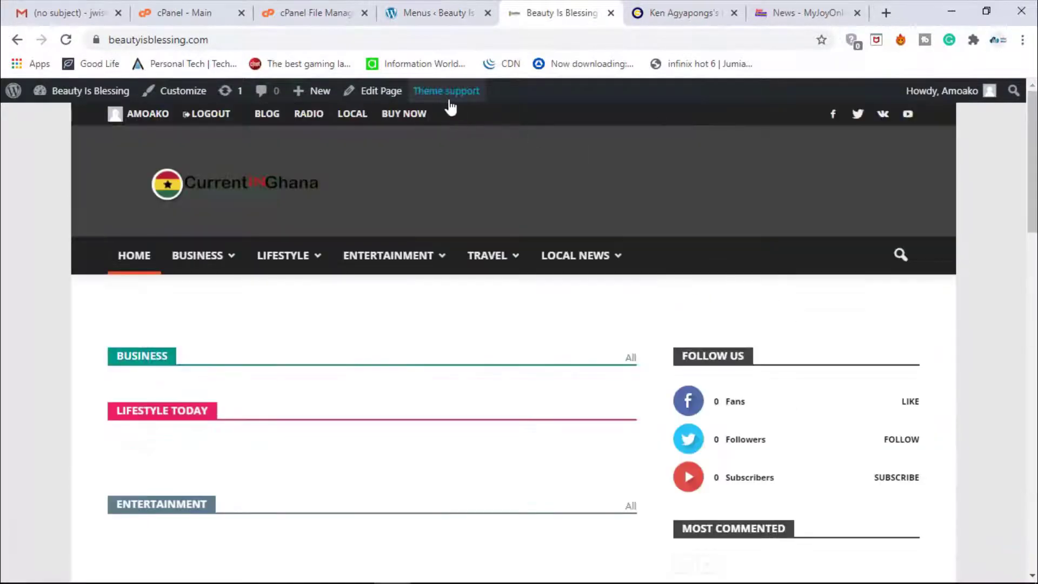
{"action": "left_click", "coordinate": [683, 7]}
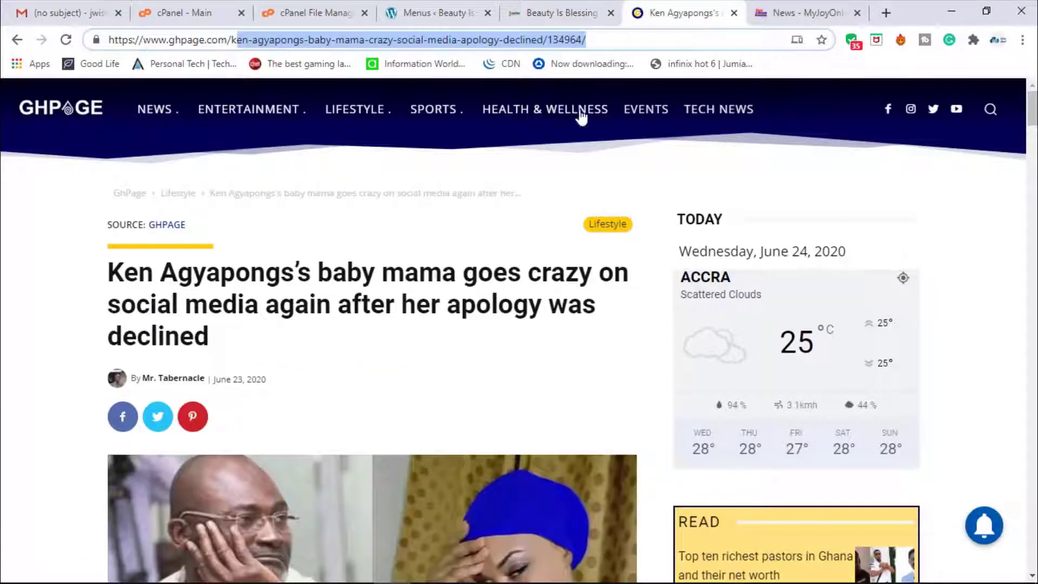
Load occupygh.com in a new browser tab
{"action": "left_click_drag", "start_coordinate": [1034, 109], "coordinate": [1033, 578]}
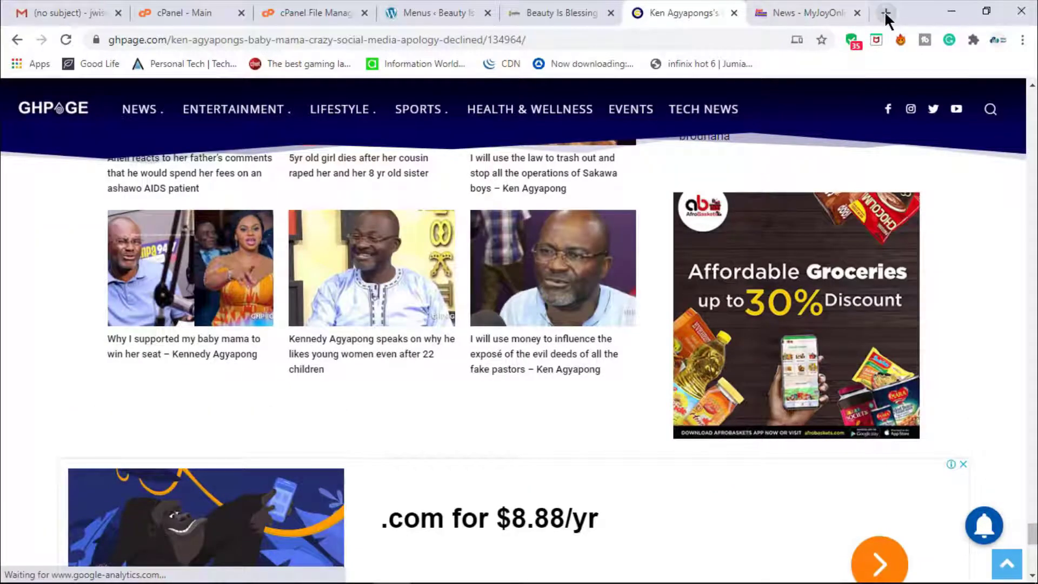
{"action": "left_click", "coordinate": [886, 12]}
{"action": "type", "text": "co"}
{"action": "key", "text": "BackSpace"}
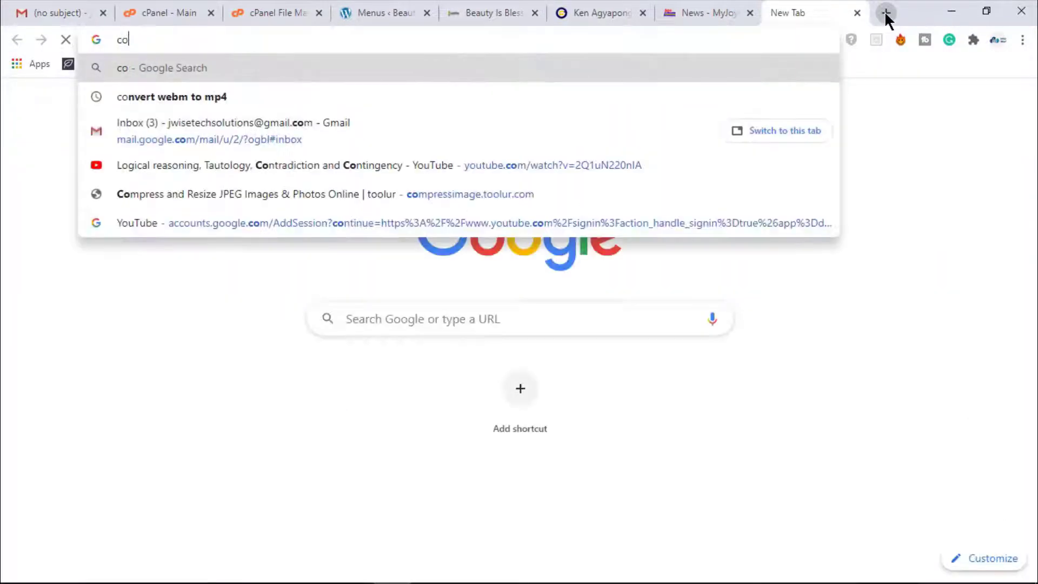
{"action": "key", "text": "BackSpace"}
{"action": "key", "text": "BackSpace"}
{"action": "type", "text": "occu"}
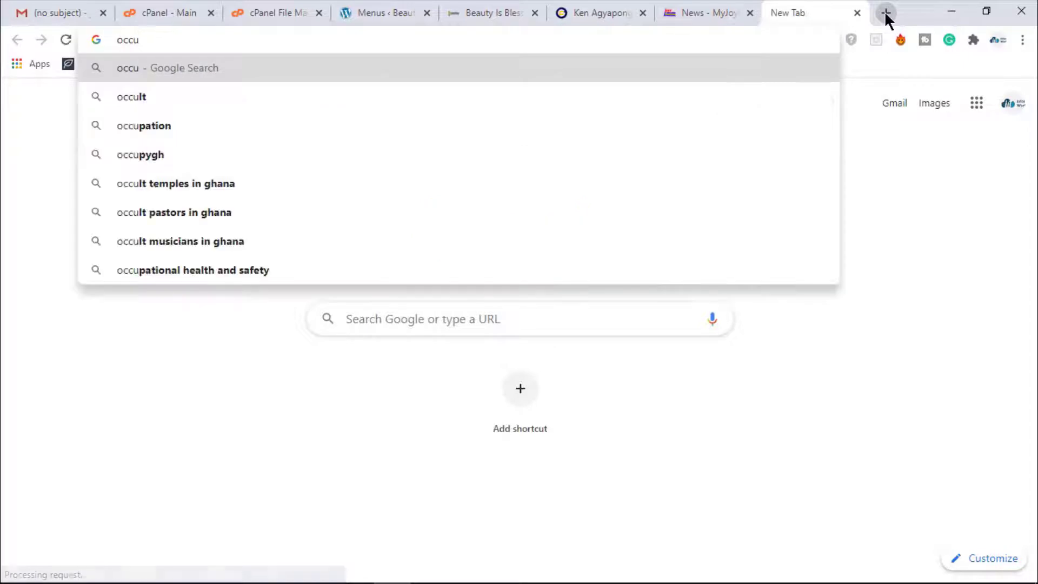
{"action": "type", "text": "pygh.com"}
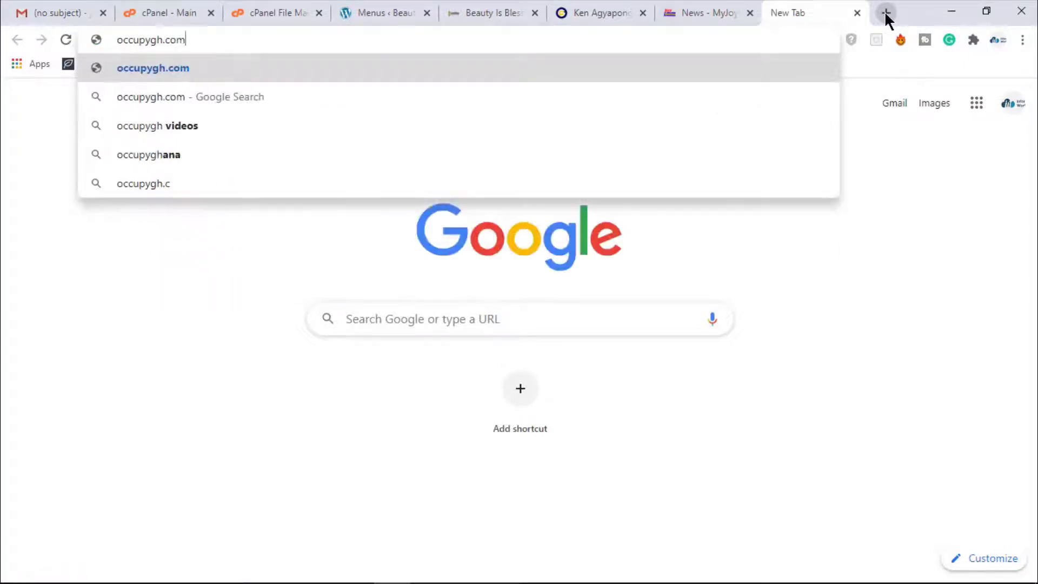
{"action": "key", "text": "Return"}
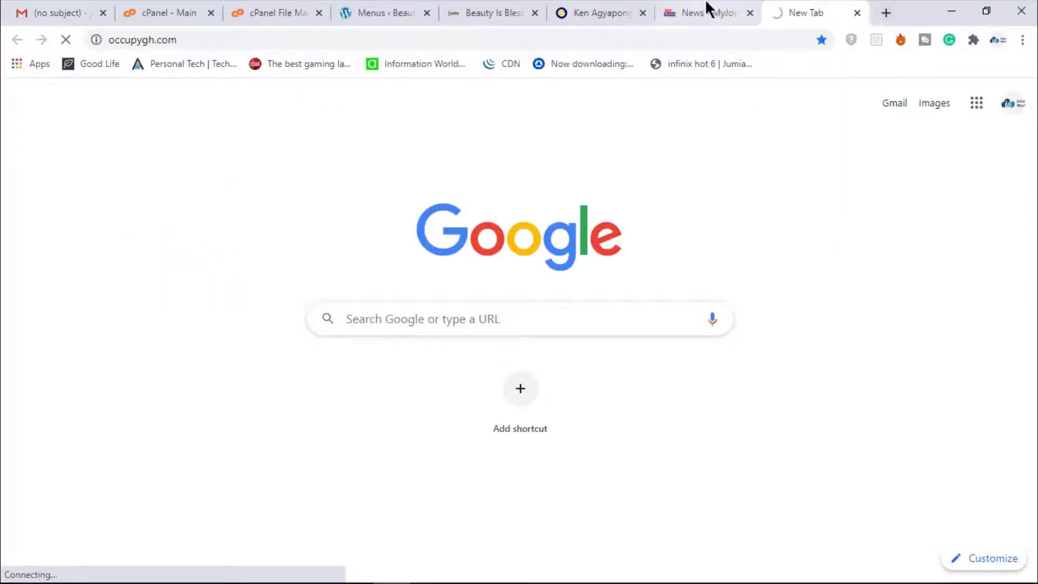
Dismiss OccupyGh's cookie and notification prompts and view its footer menu with Contact Us and Privacy Policy
{"action": "left_click", "coordinate": [706, 12]}
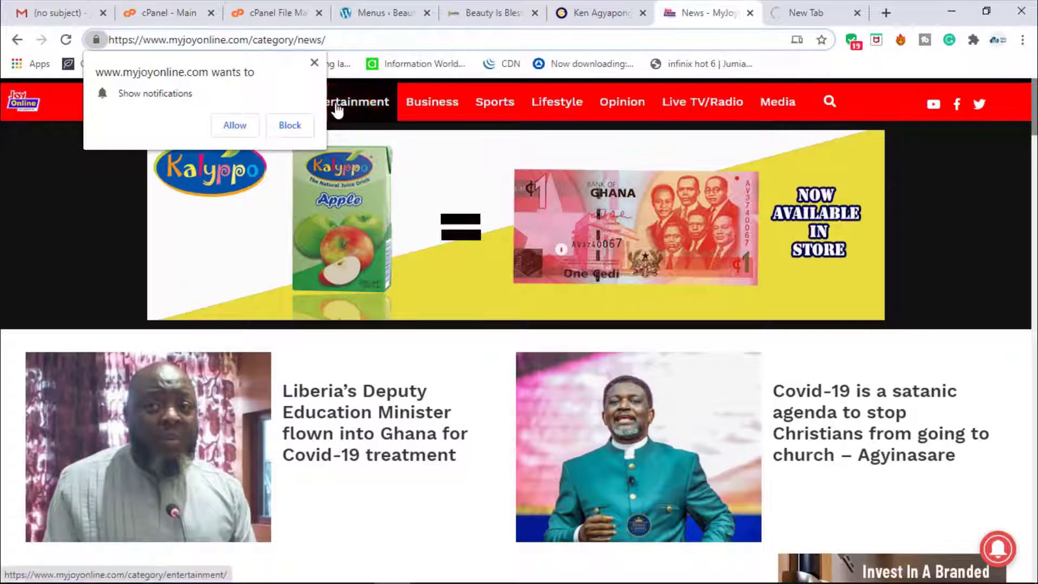
{"action": "left_click", "coordinate": [281, 126]}
{"action": "left_click", "coordinate": [793, 7]}
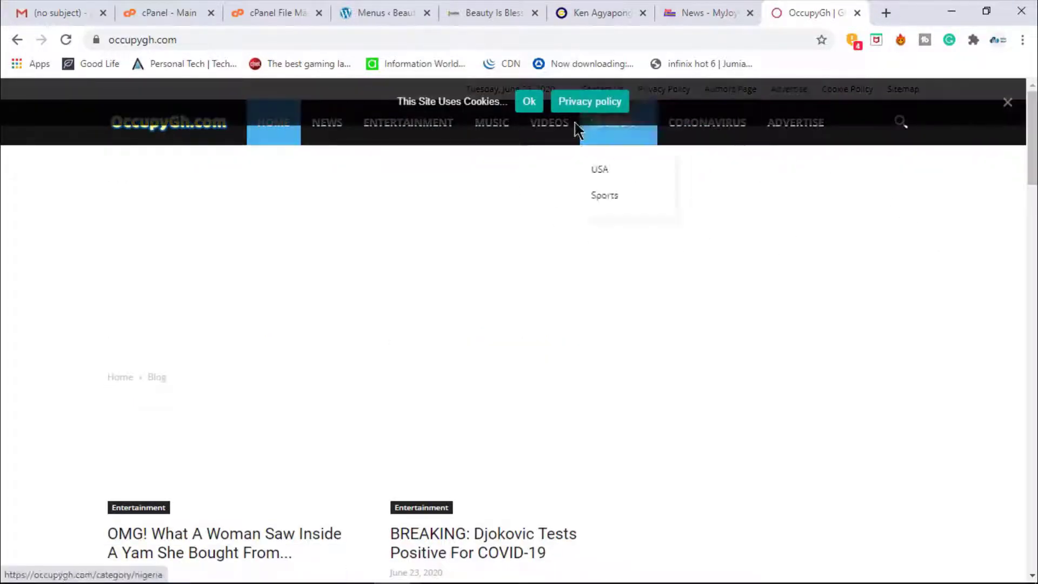
{"action": "left_click", "coordinate": [534, 105]}
{"action": "mouse_move", "coordinate": [610, 123]}
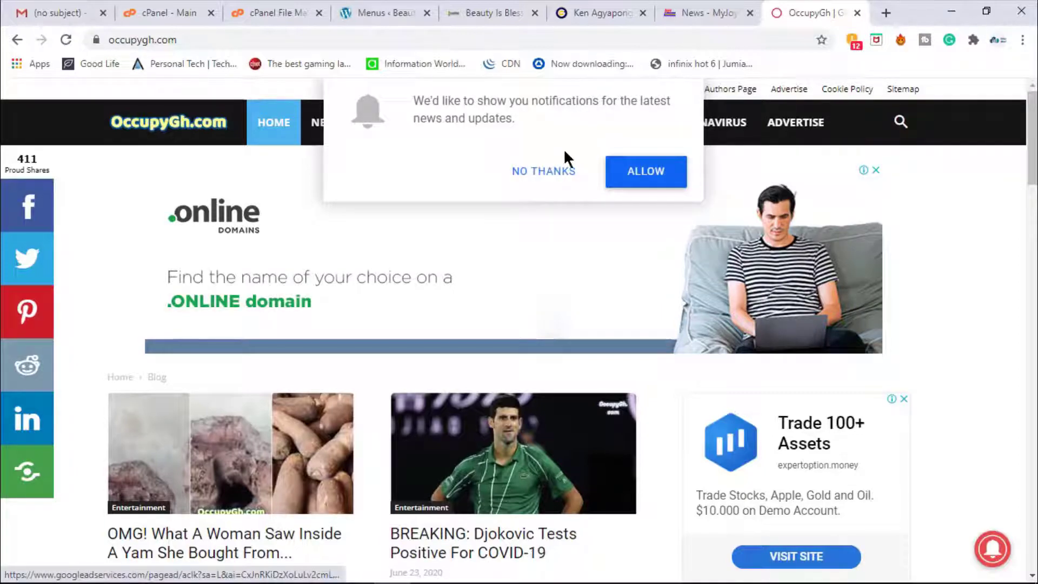
{"action": "left_click", "coordinate": [541, 173]}
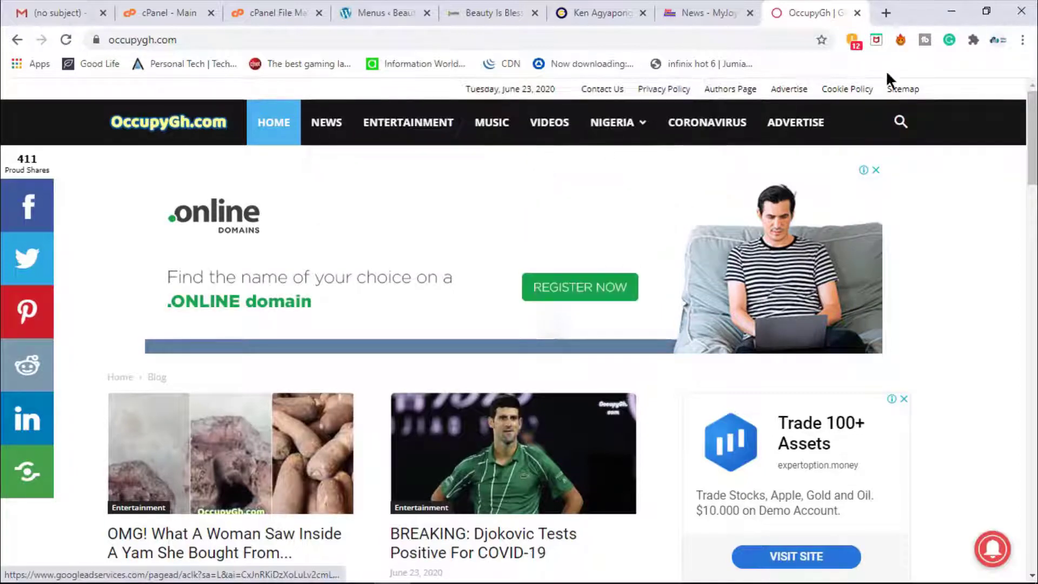
{"action": "left_click_drag", "start_coordinate": [1032, 141], "coordinate": [1035, 527]}
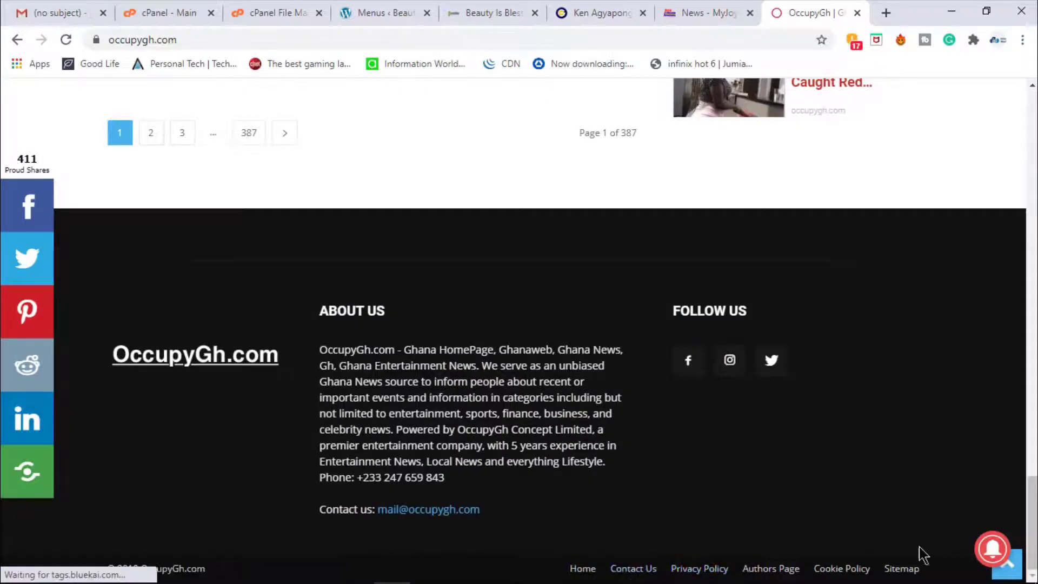
Add Top Header Menu and Footer Menu Mobile display locations to td-demo-footer-menu and save
{"action": "left_click", "coordinate": [398, 10]}
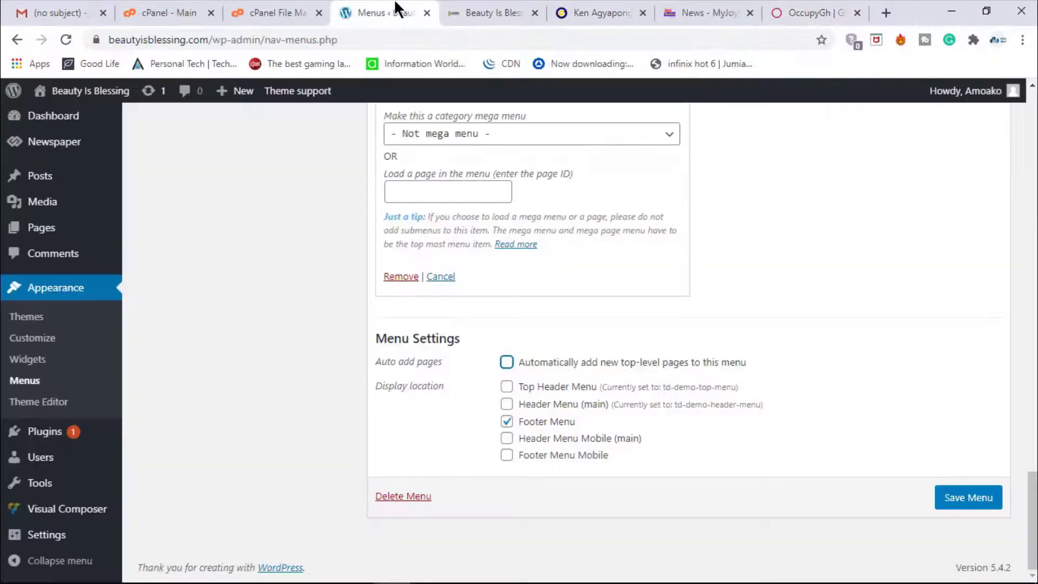
{"action": "left_click", "coordinate": [508, 387]}
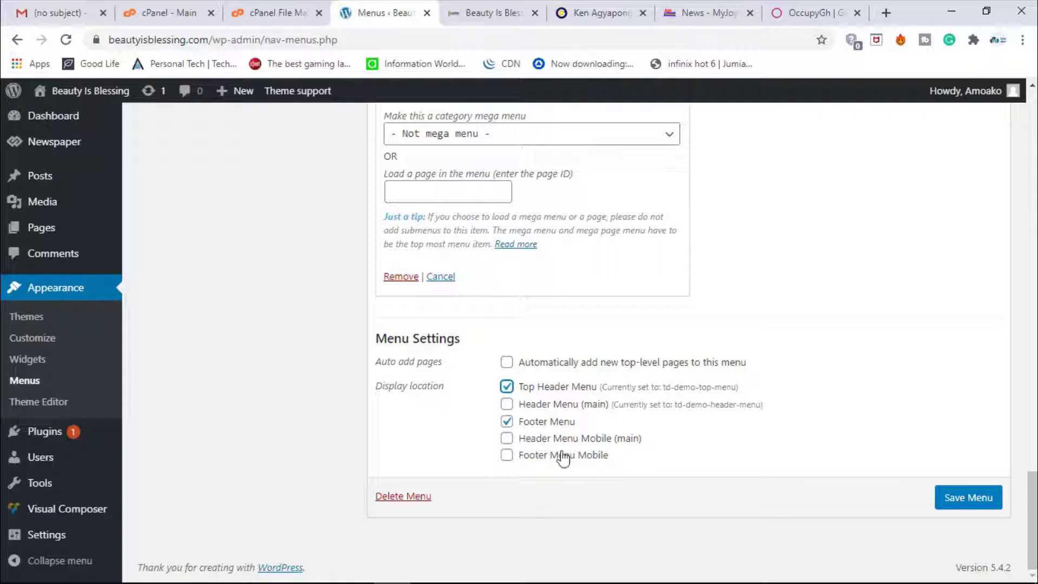
{"action": "left_click", "coordinate": [507, 456]}
{"action": "left_click", "coordinate": [997, 503]}
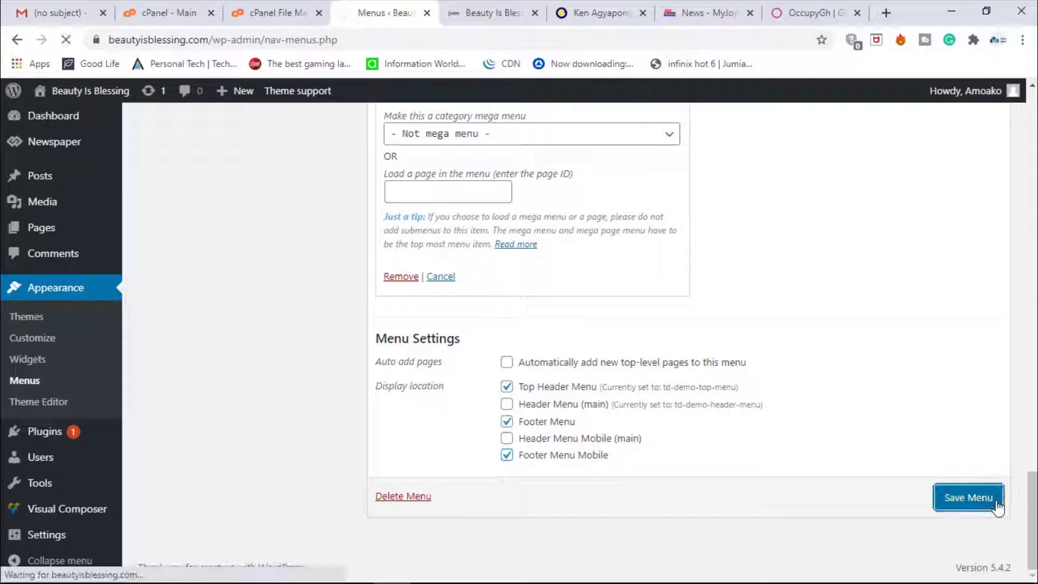
Reload the live site and check that the updated menus show Contact Us
{"action": "left_click", "coordinate": [478, 12]}
{"action": "key", "text": "F5"}
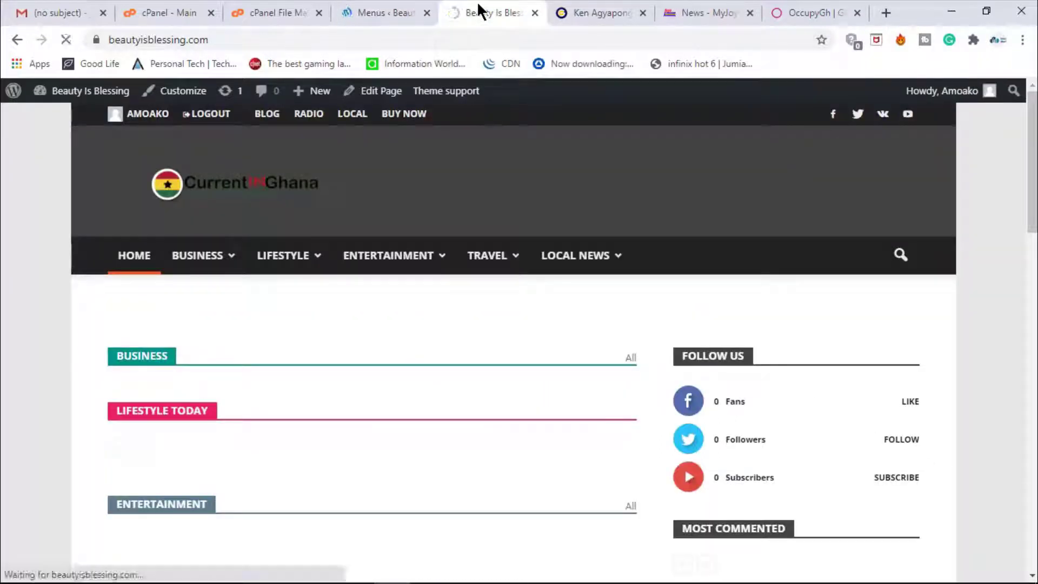
{"action": "left_click", "coordinate": [380, 5]}
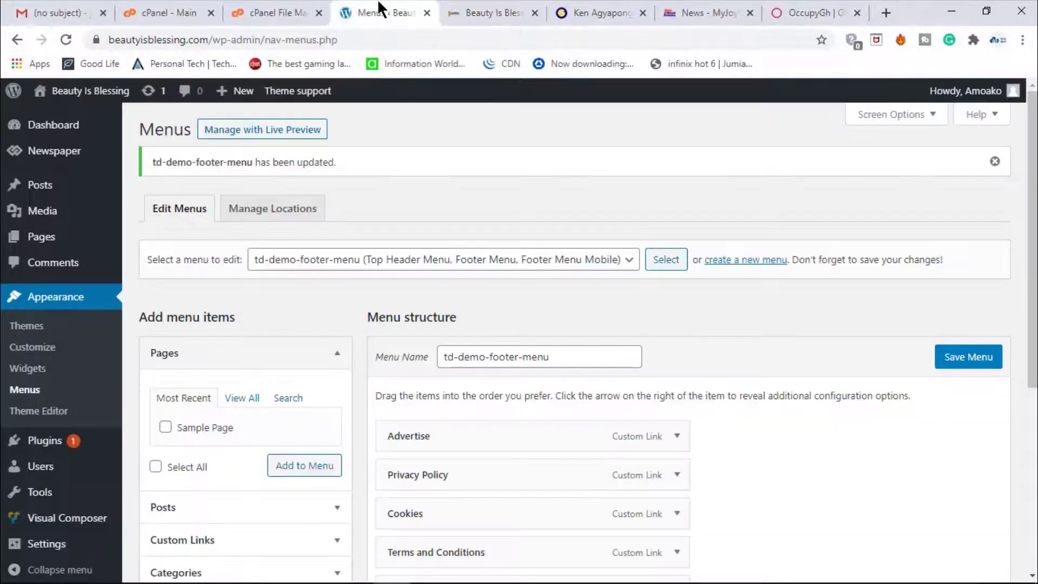
{"action": "left_click", "coordinate": [492, 4]}
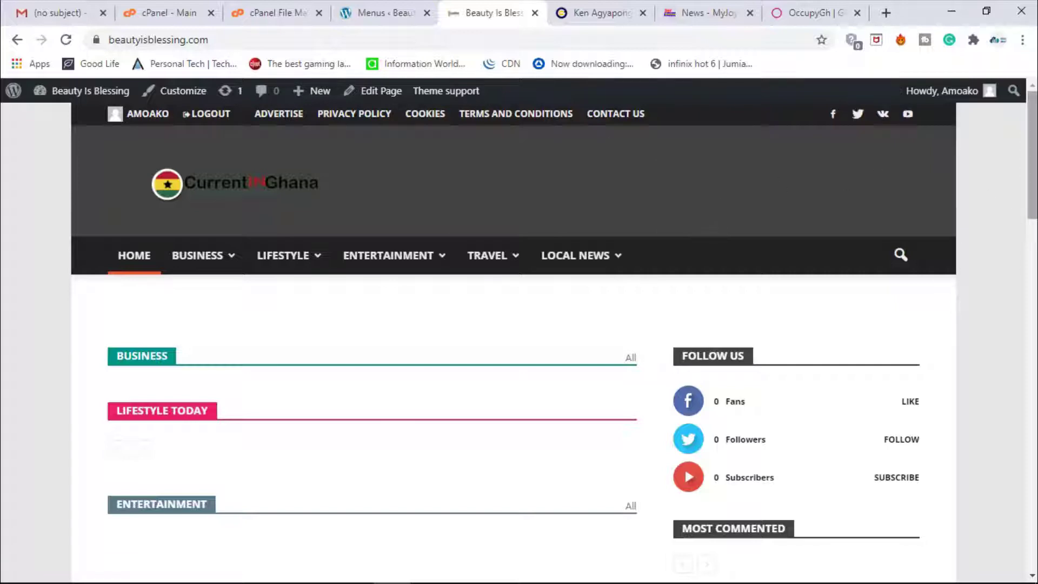
{"action": "left_click_drag", "start_coordinate": [1033, 156], "coordinate": [1033, 508]}
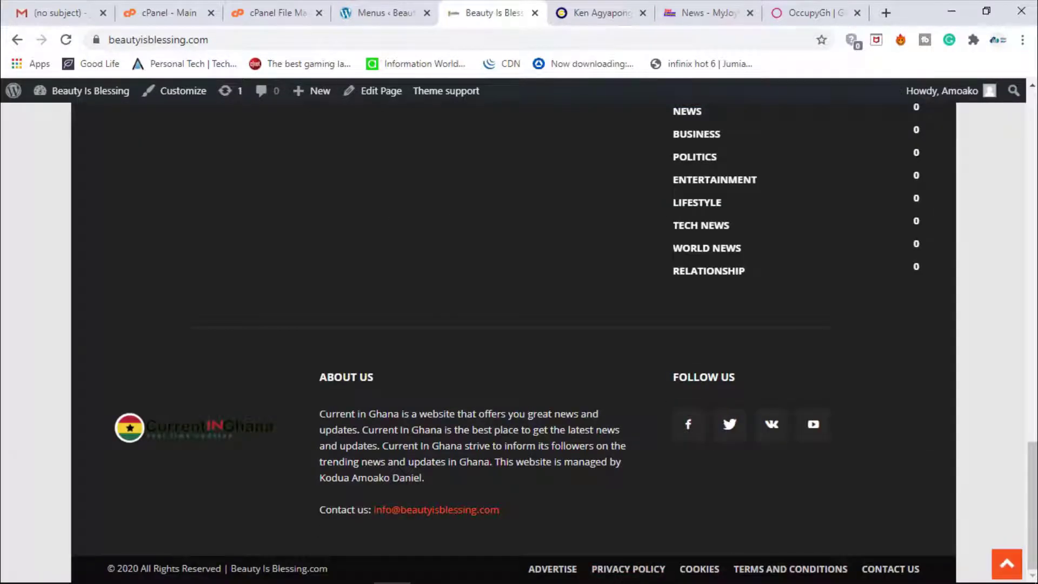
{"action": "left_click_drag", "start_coordinate": [1032, 506], "coordinate": [1034, 66]}
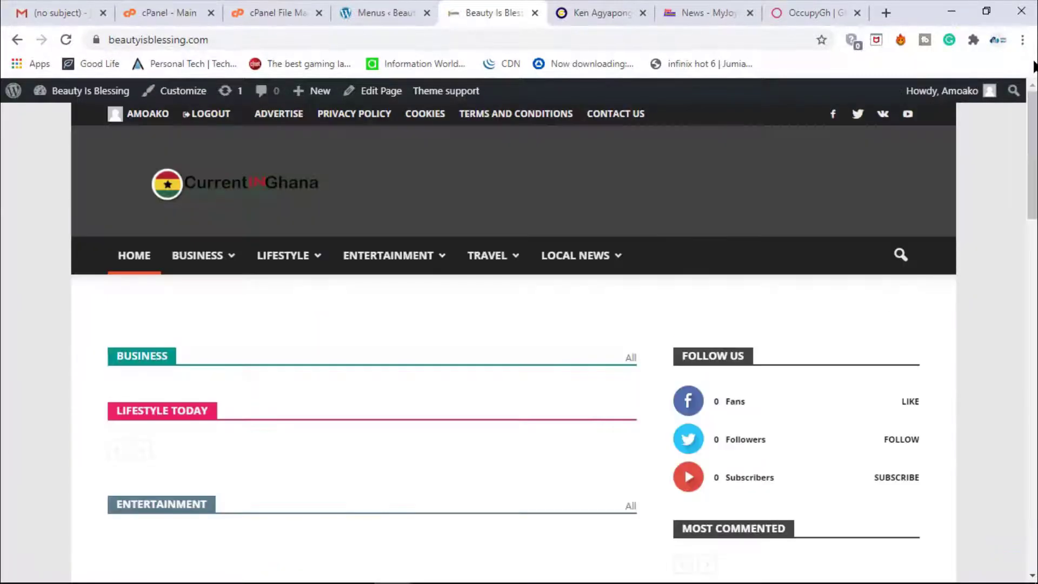
{"action": "left_click", "coordinate": [338, 10]}
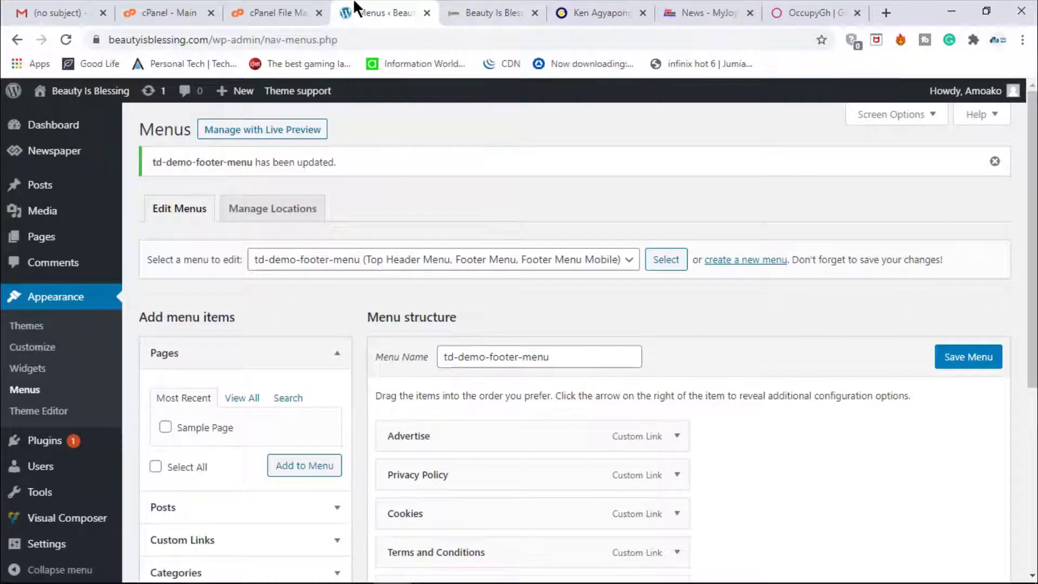
{"action": "left_click", "coordinate": [502, 11]}
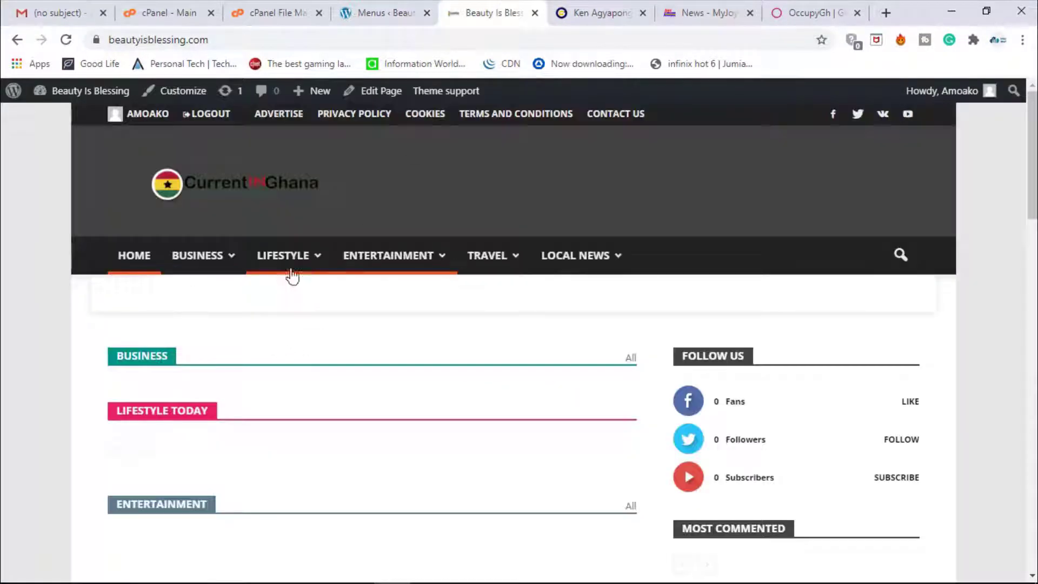
{"action": "left_click", "coordinate": [383, 10]}
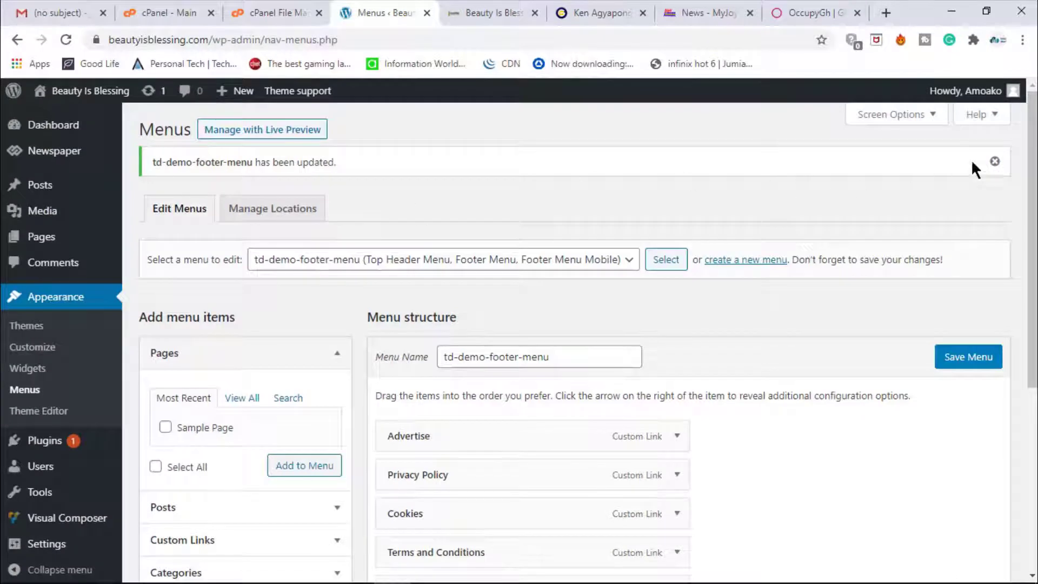
Expand the Categories panel and bring up the menu selector
{"action": "scroll", "coordinate": [298, 316], "scroll_direction": "down", "scroll_amount": 4}
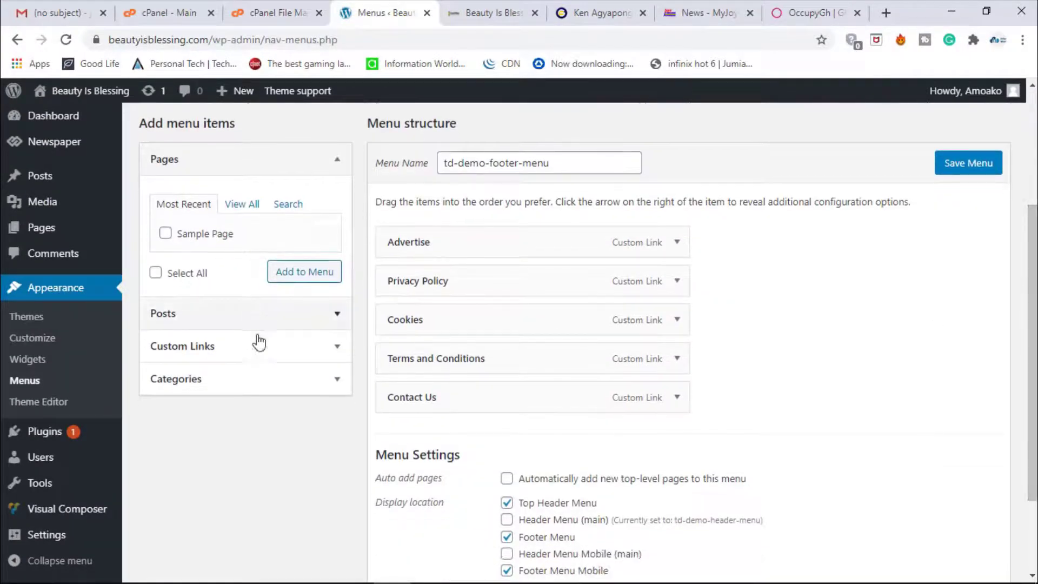
{"action": "left_click", "coordinate": [280, 384]}
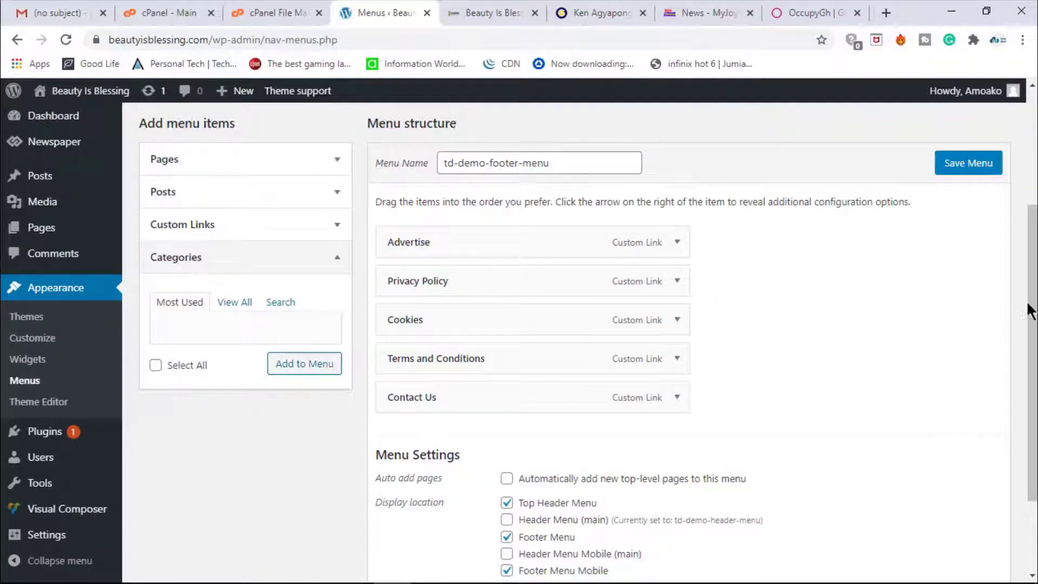
{"action": "scroll", "coordinate": [1030, 311], "scroll_direction": "up", "scroll_amount": 4}
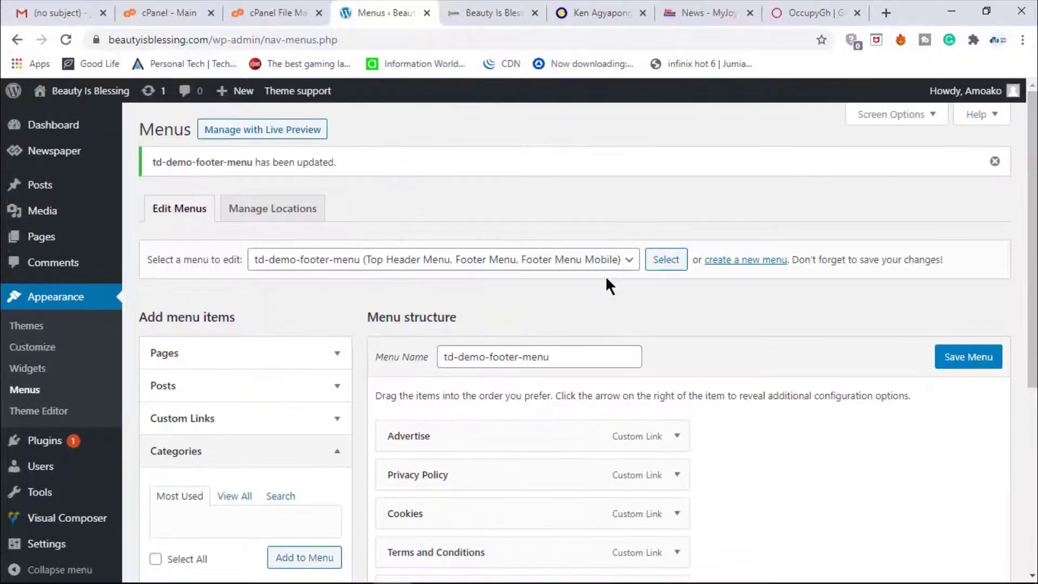
{"action": "left_click", "coordinate": [615, 263]}
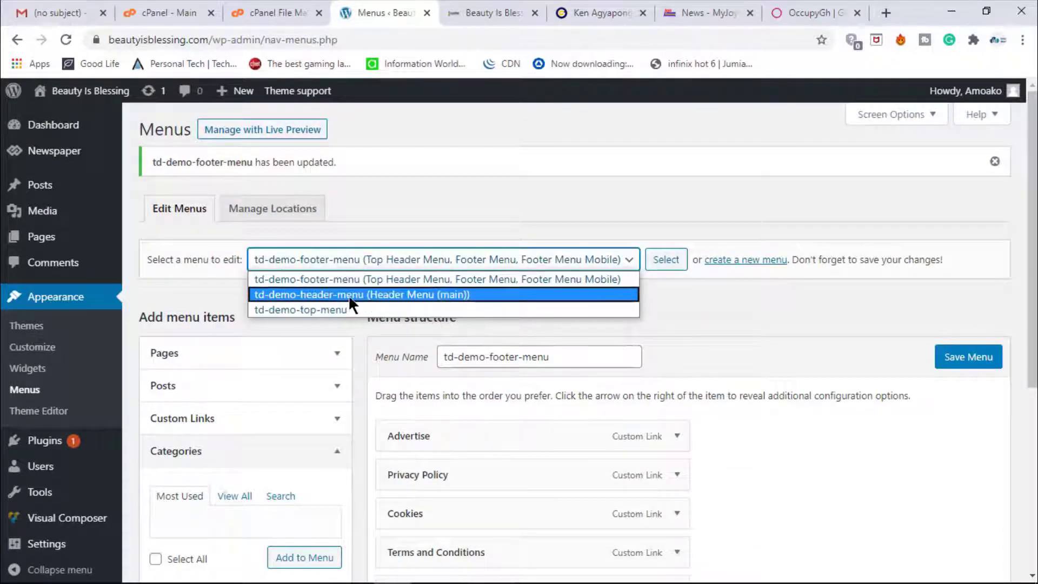
Load td-demo-header-menu and delete it, leaving td-demo-footer-menu and td-demo-top-menu
{"action": "left_click", "coordinate": [426, 294]}
{"action": "left_click", "coordinate": [676, 262]}
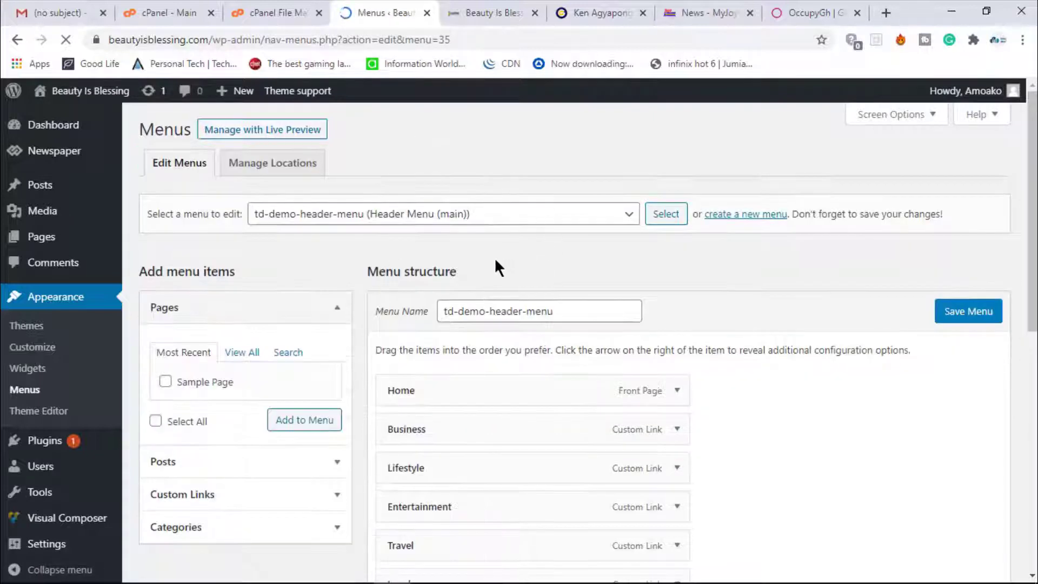
{"action": "left_click_drag", "start_coordinate": [1035, 242], "coordinate": [983, 536]}
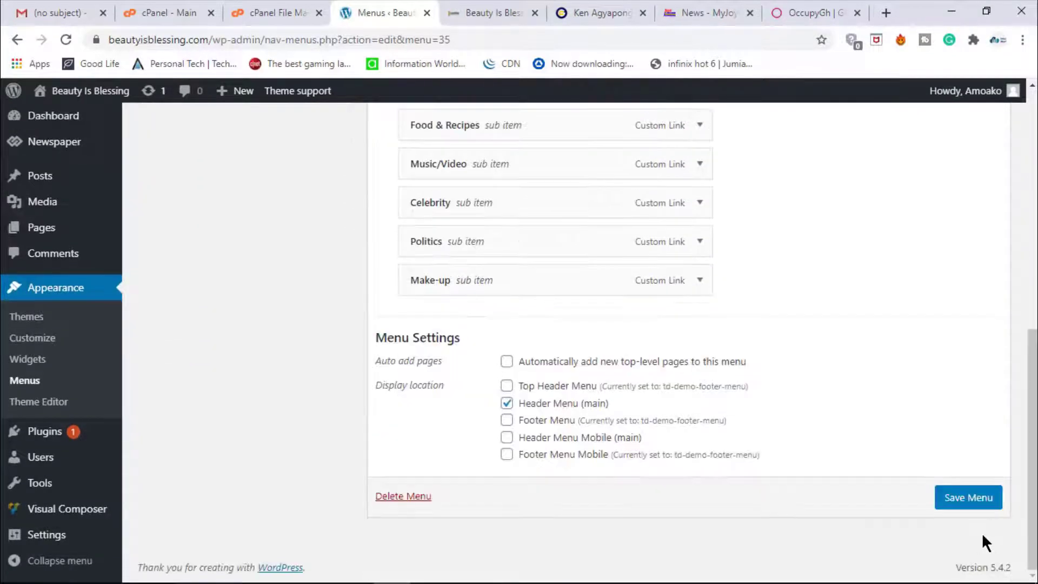
{"action": "left_click", "coordinate": [400, 496]}
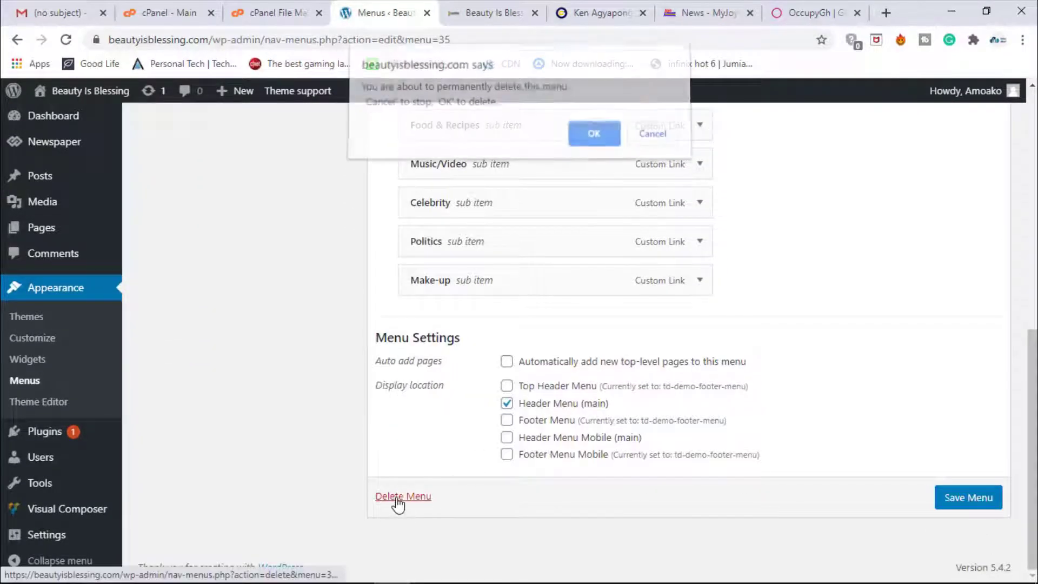
{"action": "left_click", "coordinate": [586, 143]}
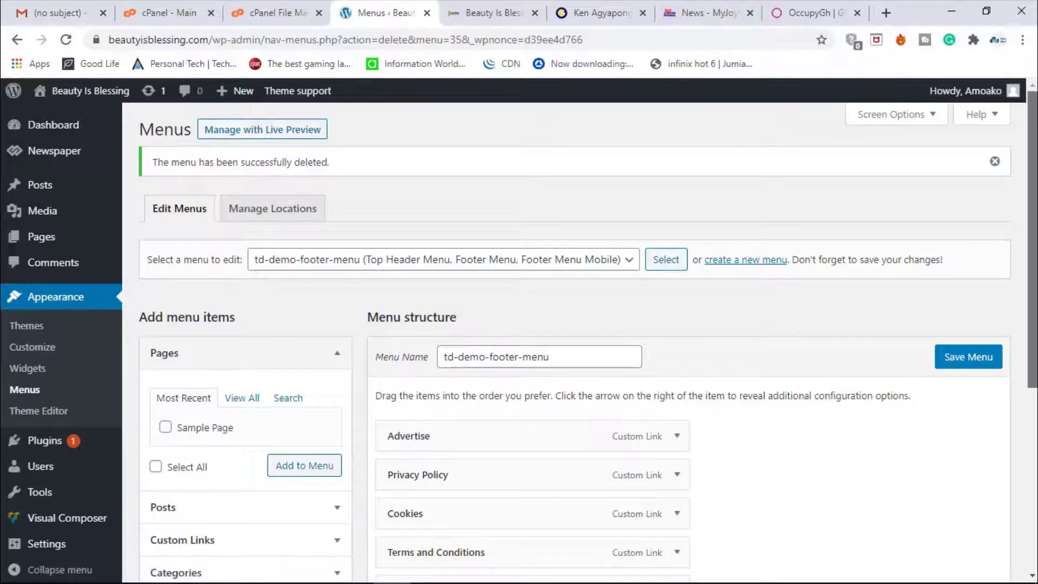
{"action": "scroll", "coordinate": [598, 196], "scroll_direction": "down", "scroll_amount": 3}
{"action": "scroll", "coordinate": [771, 204], "scroll_direction": "up", "scroll_amount": 1}
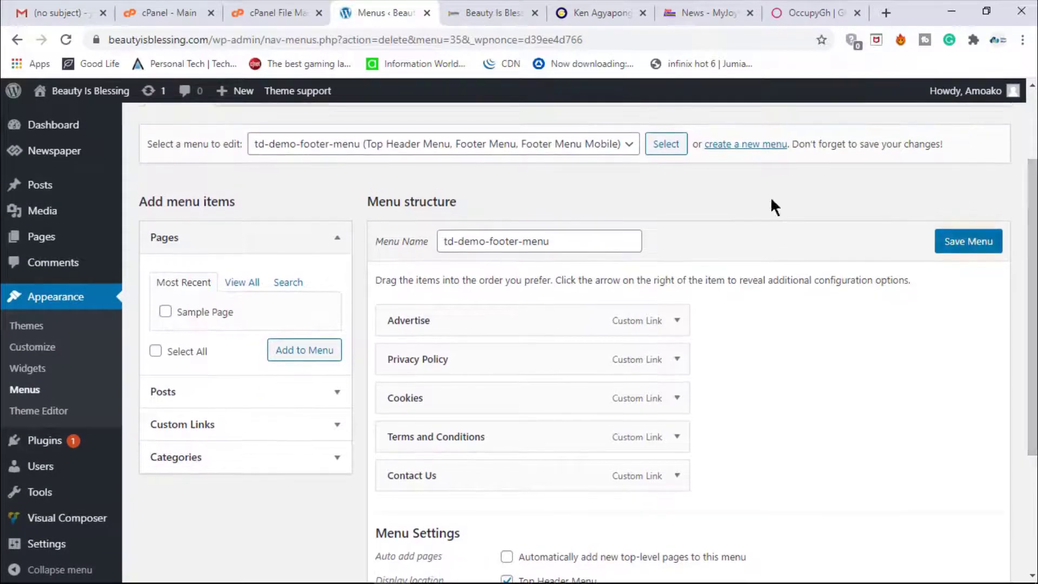
{"action": "left_click", "coordinate": [567, 151]}
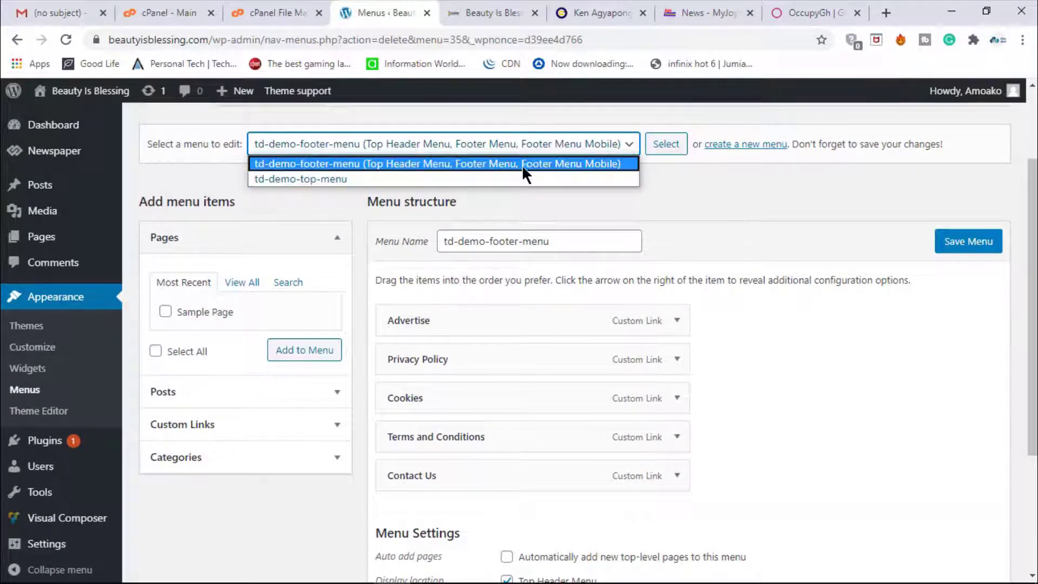
{"action": "left_click", "coordinate": [752, 186]}
Create a new empty menu named main_navigation
{"action": "left_click", "coordinate": [744, 152]}
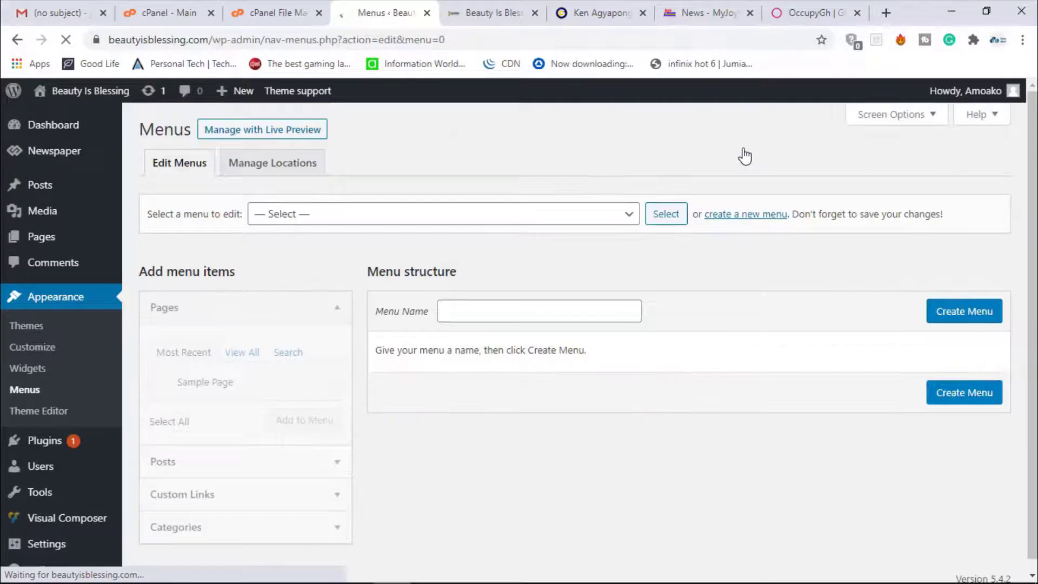
{"action": "left_click", "coordinate": [492, 222]}
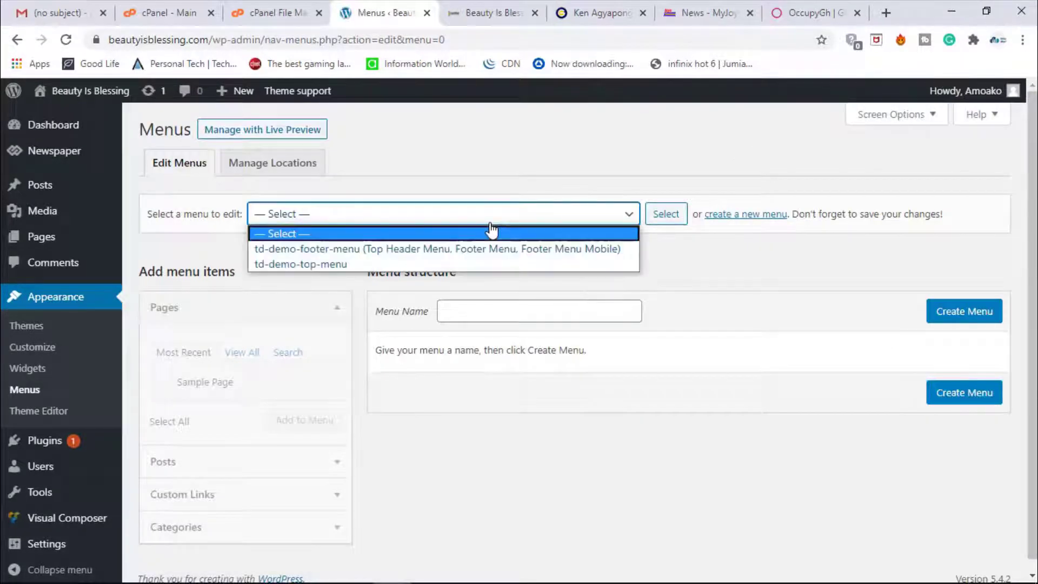
{"action": "left_click", "coordinate": [440, 227]}
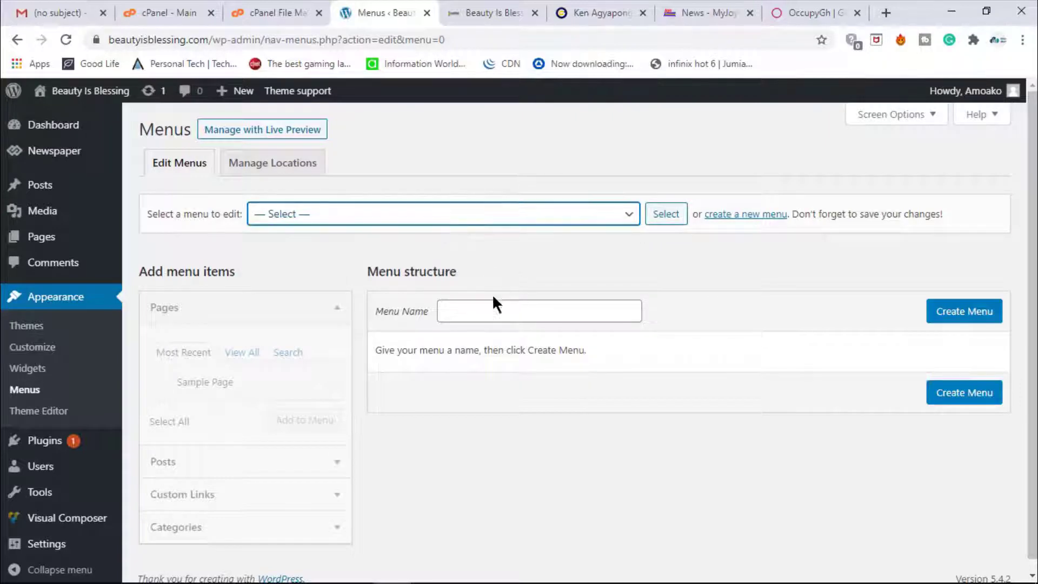
{"action": "left_click", "coordinate": [478, 317]}
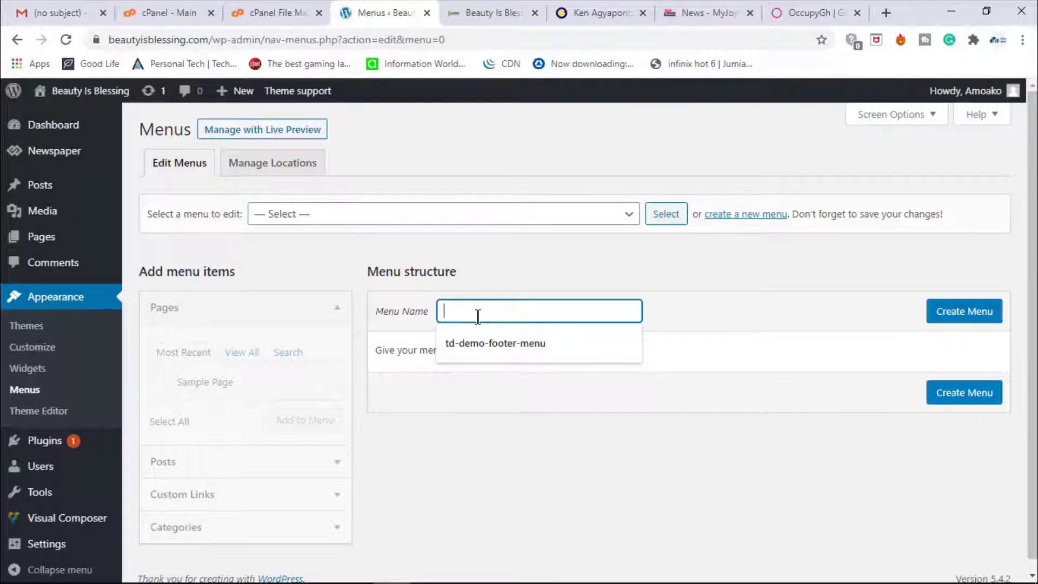
{"action": "type", "text": "main_navigation"}
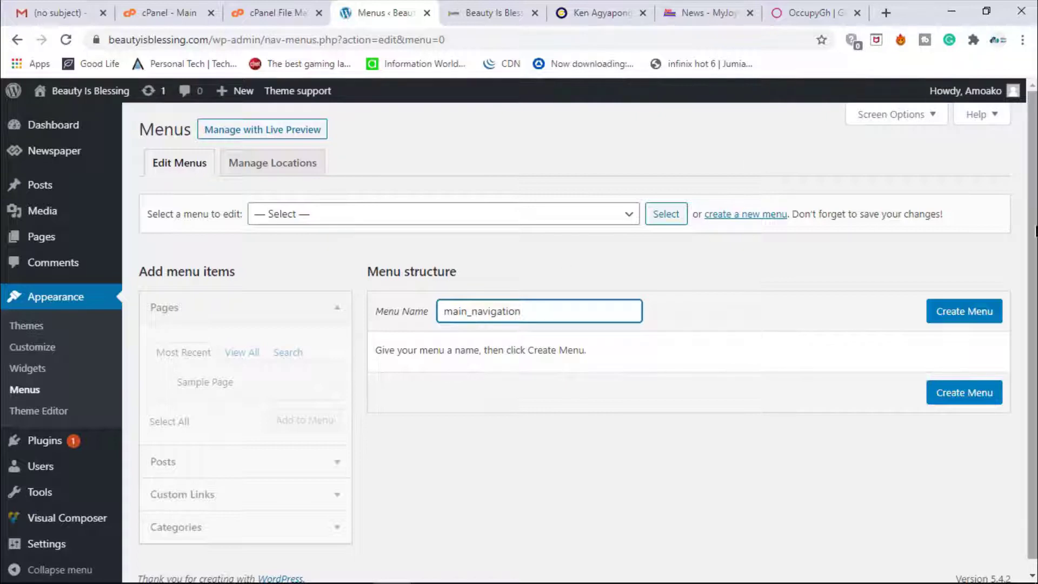
{"action": "left_click", "coordinate": [959, 315]}
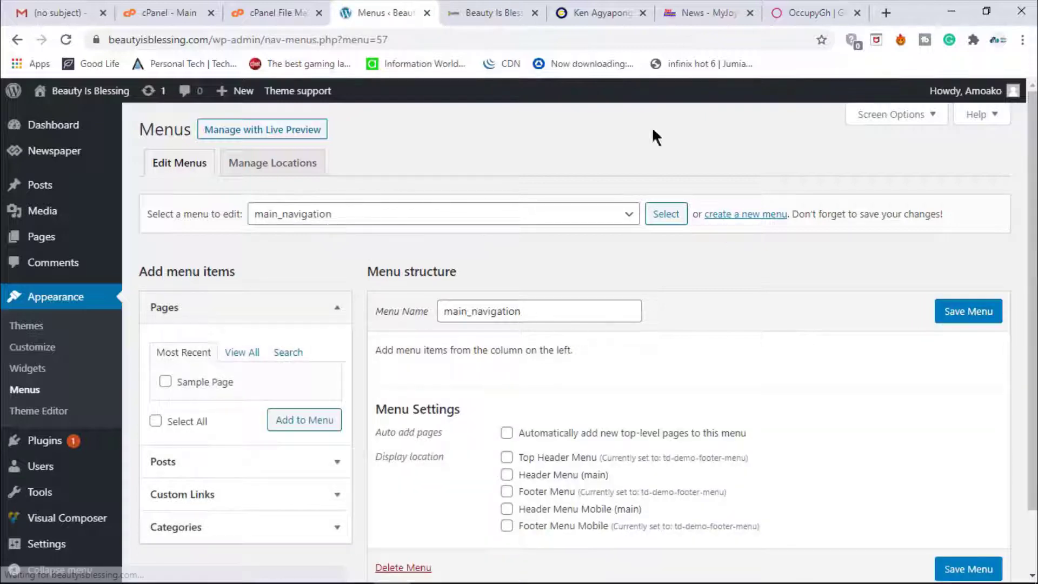
Expand the Categories panel and show every site category
{"action": "scroll", "coordinate": [301, 387], "scroll_direction": "down", "scroll_amount": 1}
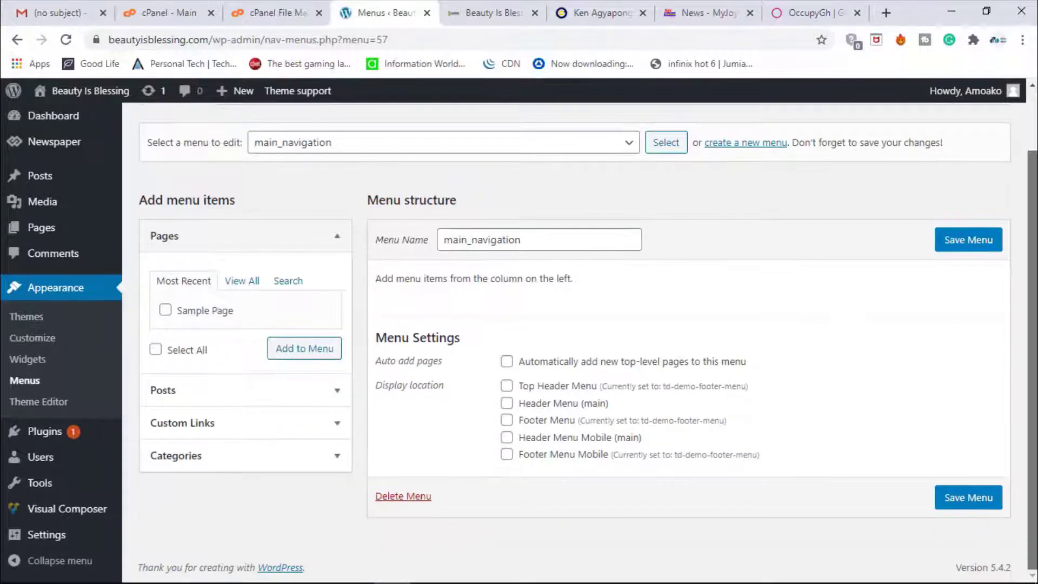
{"action": "left_click", "coordinate": [212, 460]}
{"action": "left_click", "coordinate": [233, 381]}
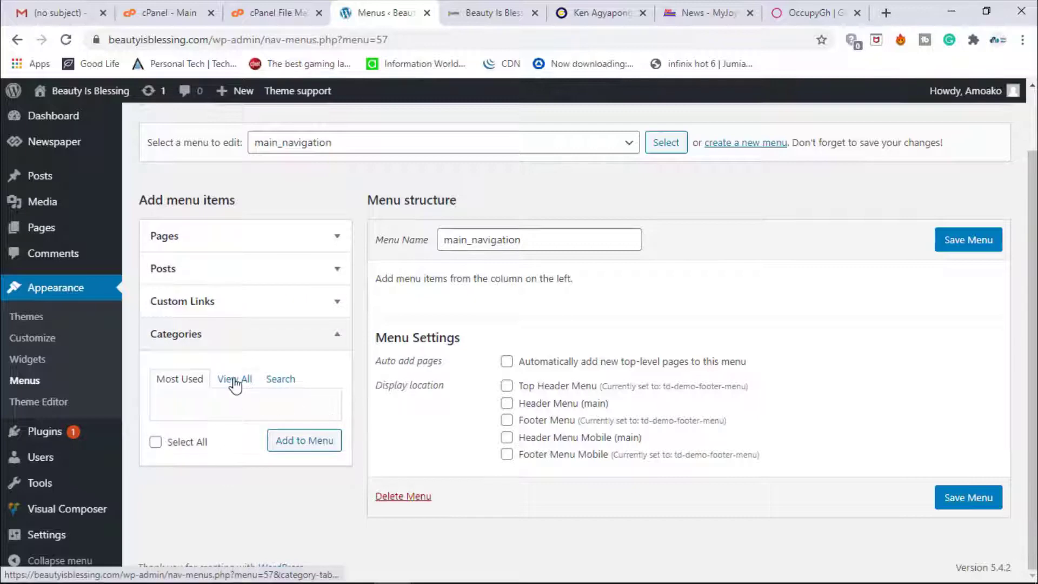
Add all ten categories to main_navigation and enable the Header Menu Mobile (main) location
{"action": "scroll", "coordinate": [306, 479], "scroll_direction": "down", "scroll_amount": 1}
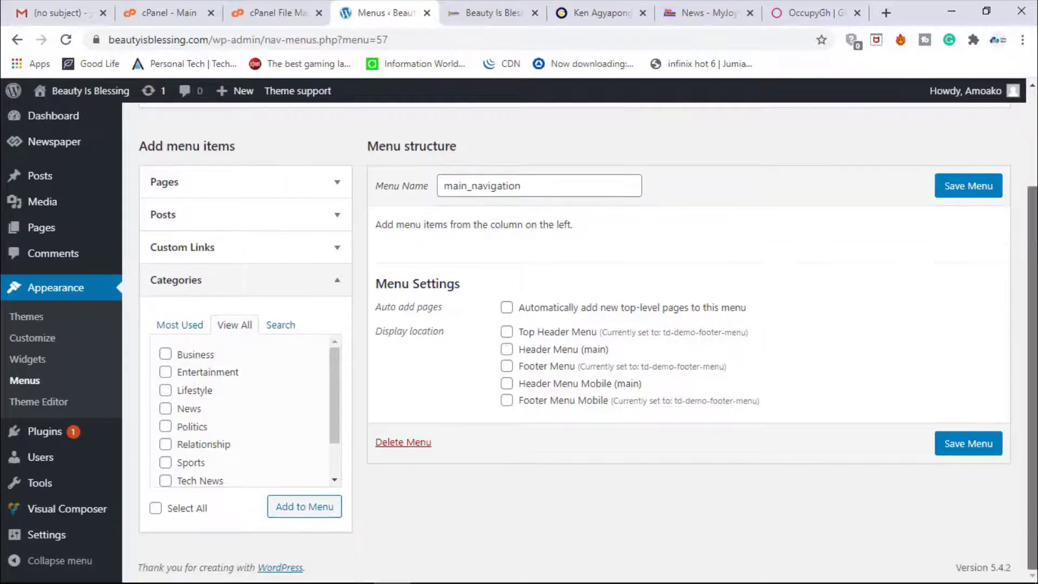
{"action": "left_click", "coordinate": [155, 508]}
{"action": "left_click", "coordinate": [284, 511]}
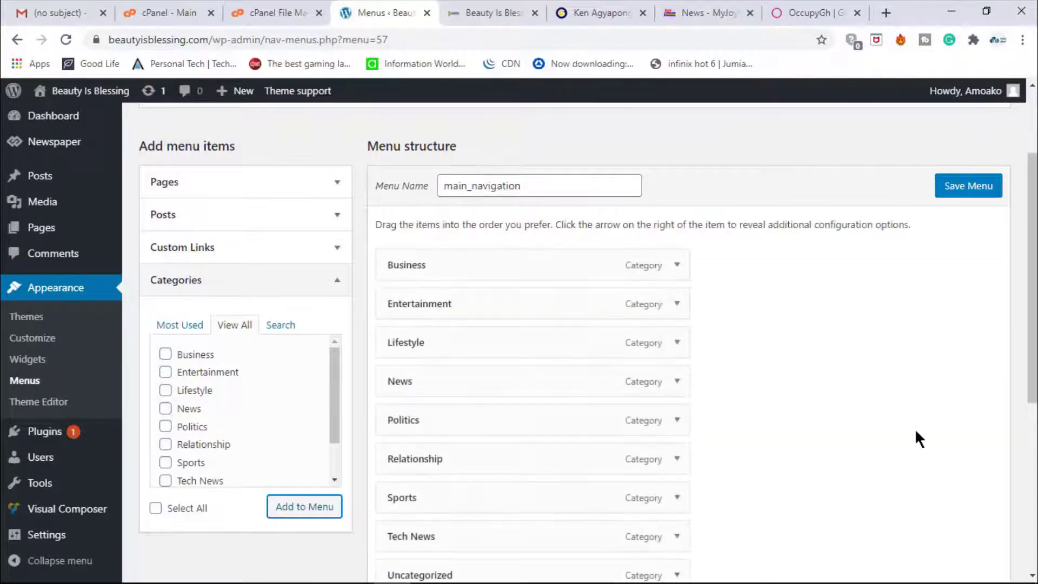
{"action": "scroll", "coordinate": [673, 408], "scroll_direction": "down", "scroll_amount": 6}
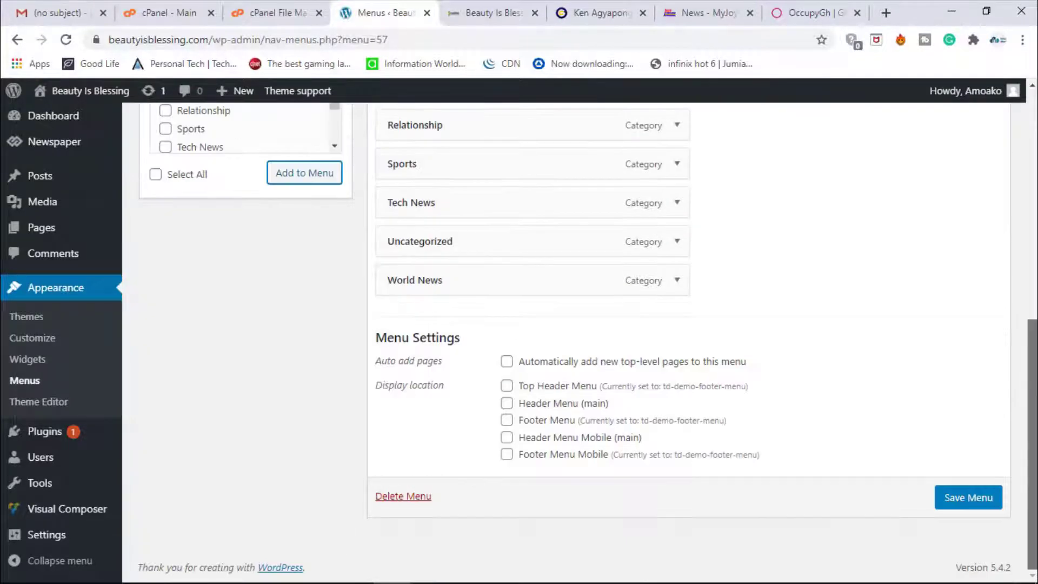
{"action": "left_click", "coordinate": [507, 436]}
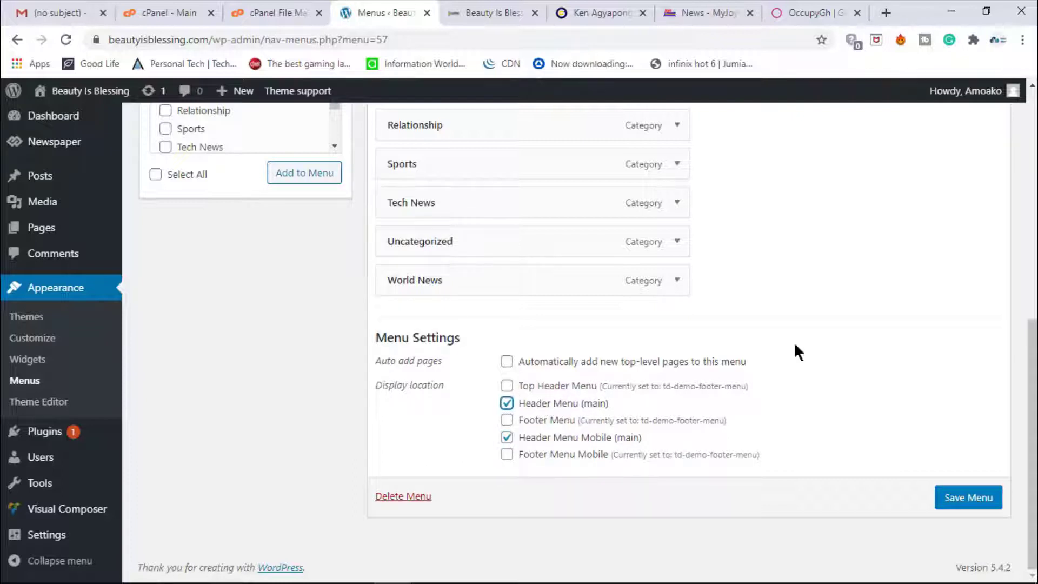
{"action": "scroll", "coordinate": [1037, 342], "scroll_direction": "up", "scroll_amount": 5}
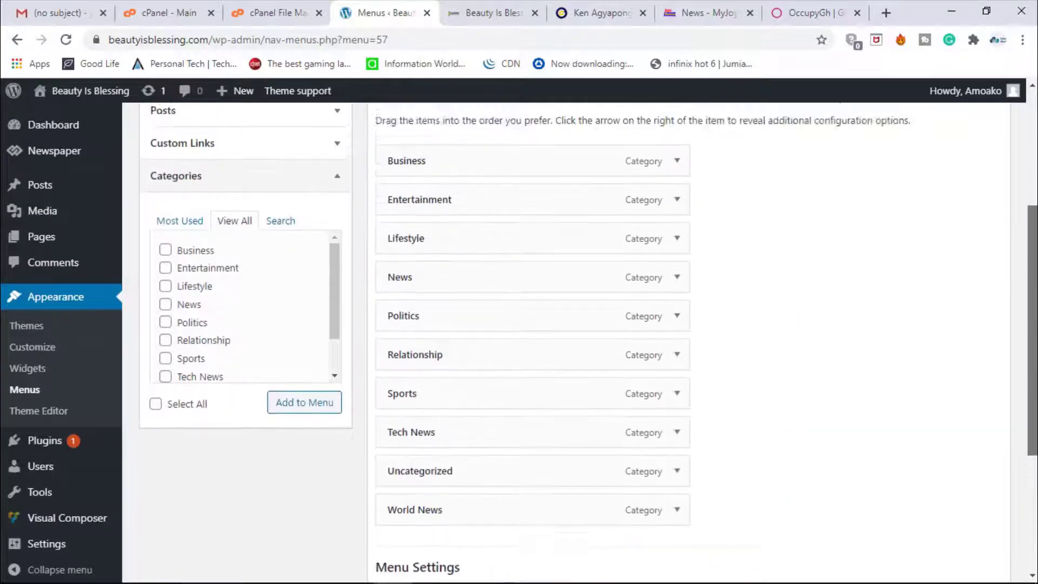
{"action": "scroll", "coordinate": [1036, 343], "scroll_direction": "down", "scroll_amount": 1}
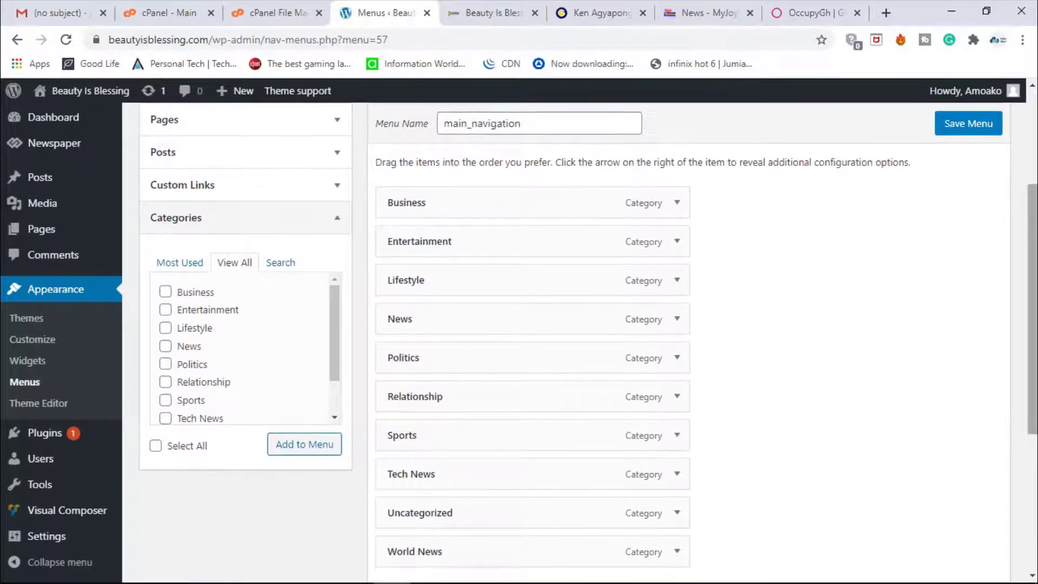
Reorder items: News first with World News nested, then Politics, Business, Sports, Entertainment
{"action": "left_click_drag", "start_coordinate": [624, 309], "coordinate": [610, 204]}
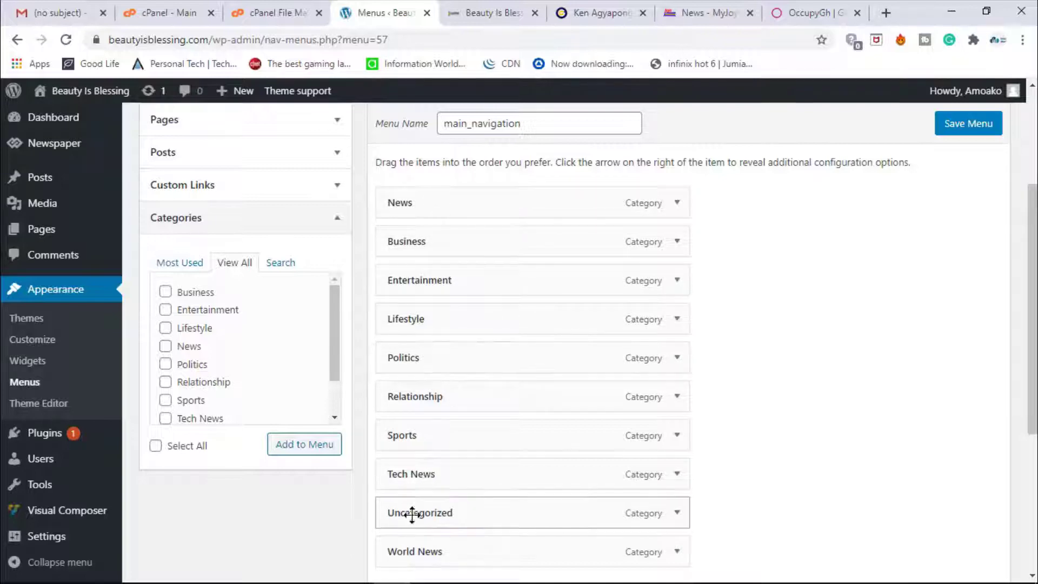
{"action": "left_click_drag", "start_coordinate": [407, 546], "coordinate": [463, 238]}
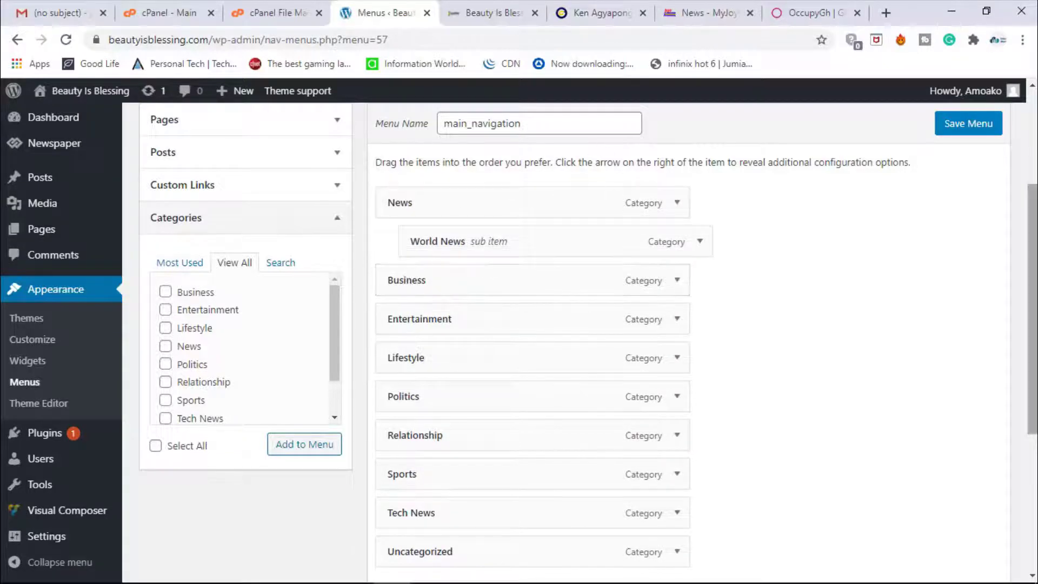
{"action": "scroll", "coordinate": [558, 269], "scroll_direction": "down", "scroll_amount": 1}
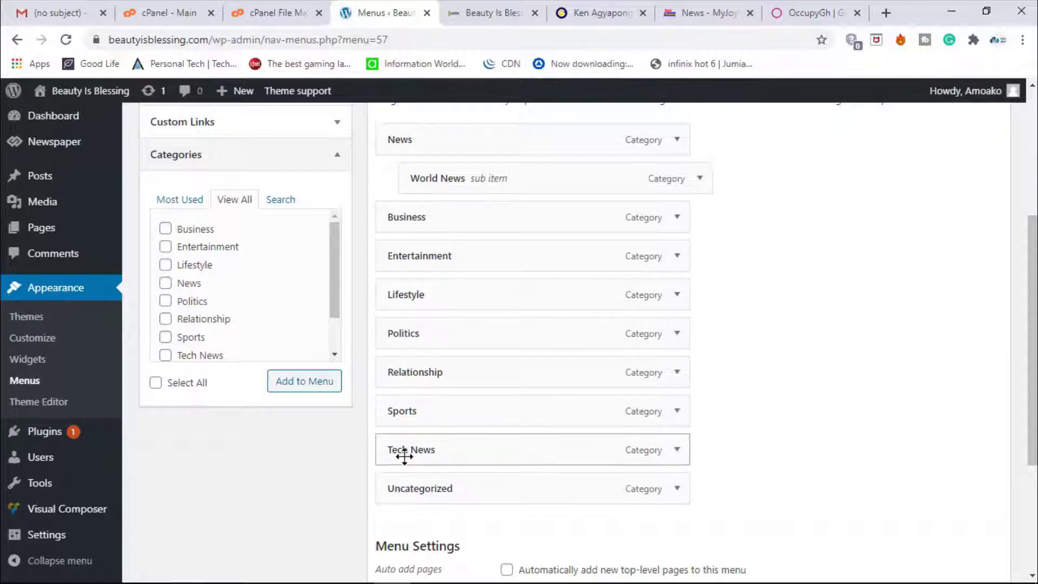
{"action": "left_click_drag", "start_coordinate": [405, 454], "coordinate": [417, 256]}
{"action": "scroll", "coordinate": [1017, 338], "scroll_direction": "up", "scroll_amount": 2}
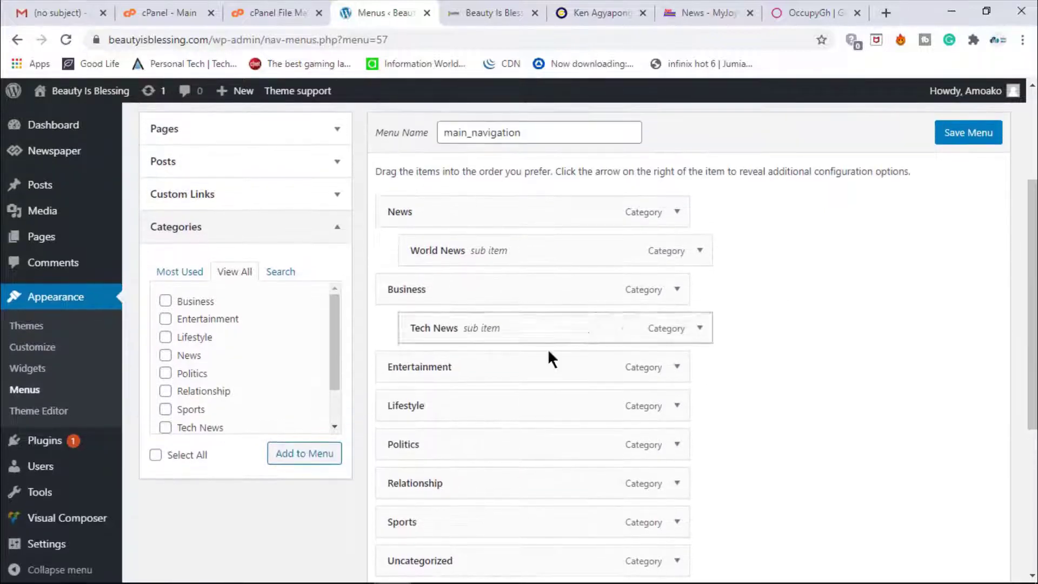
{"action": "left_click_drag", "start_coordinate": [433, 327], "coordinate": [429, 533]}
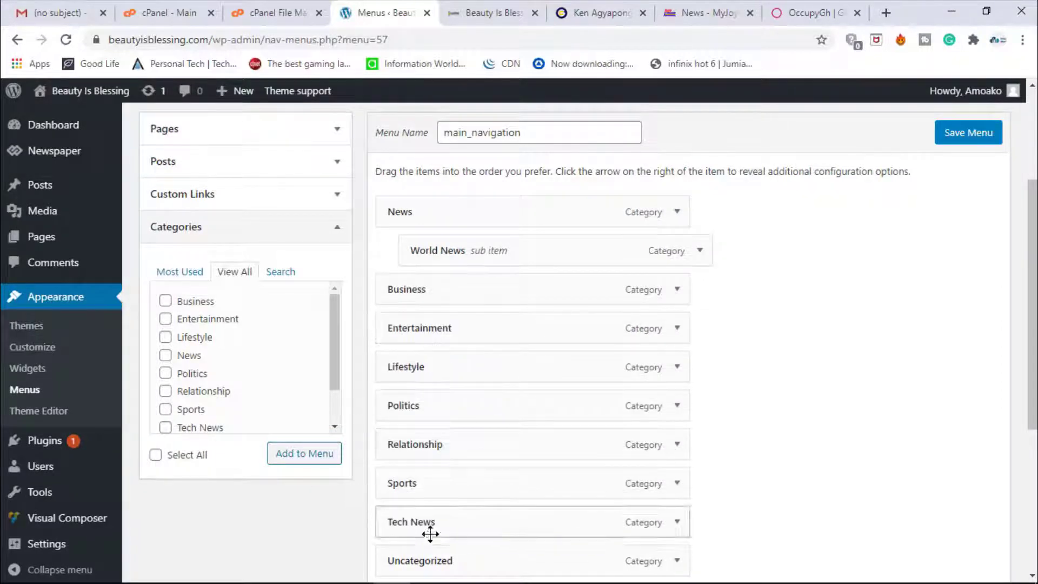
{"action": "left_click_drag", "start_coordinate": [426, 413], "coordinate": [424, 290]}
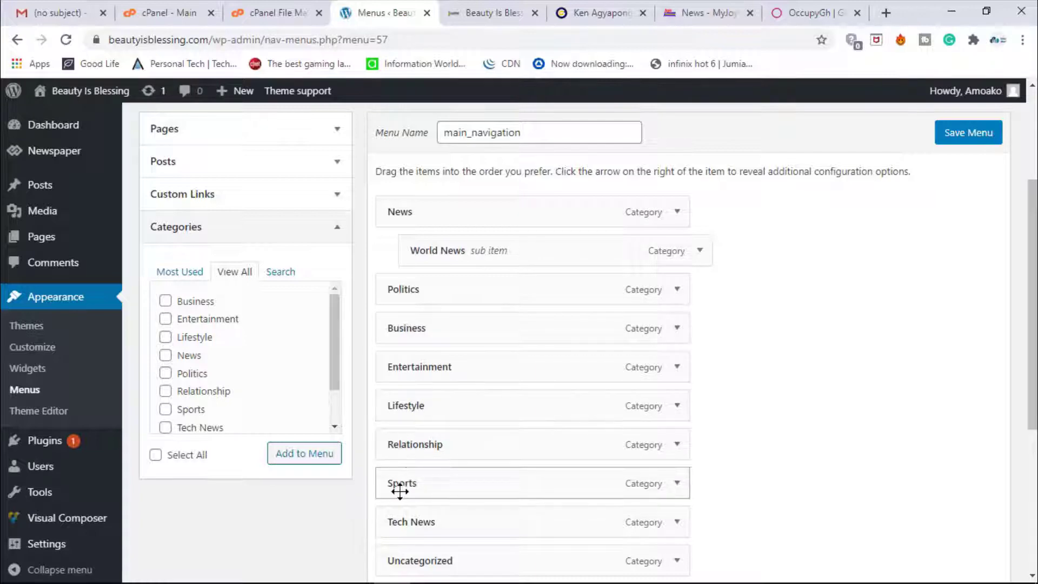
{"action": "left_click_drag", "start_coordinate": [437, 482], "coordinate": [435, 364]}
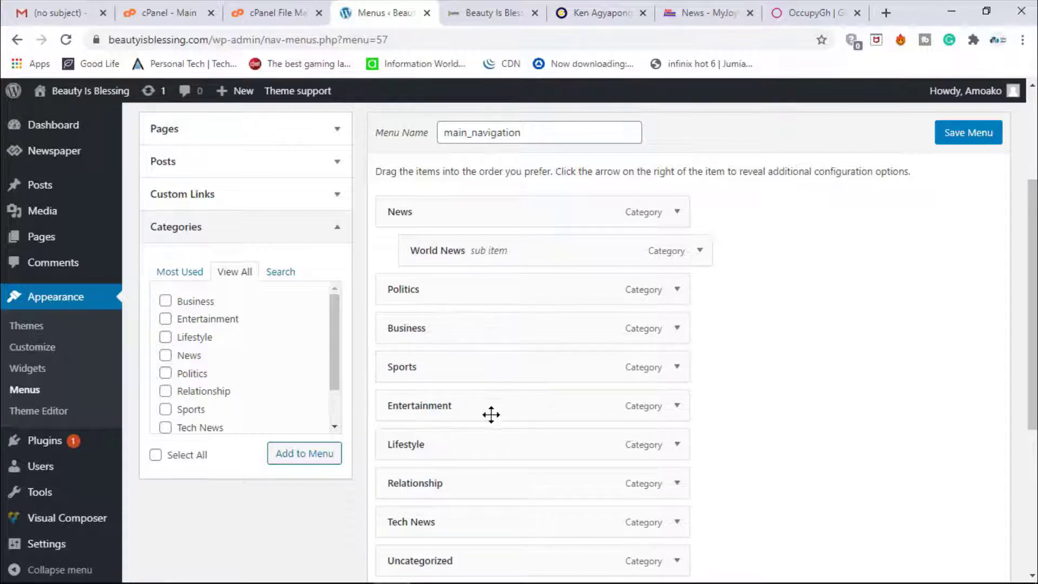
Remove the Uncategorized item and save main_navigation
{"action": "scroll", "coordinate": [1033, 324], "scroll_direction": "down", "scroll_amount": 1}
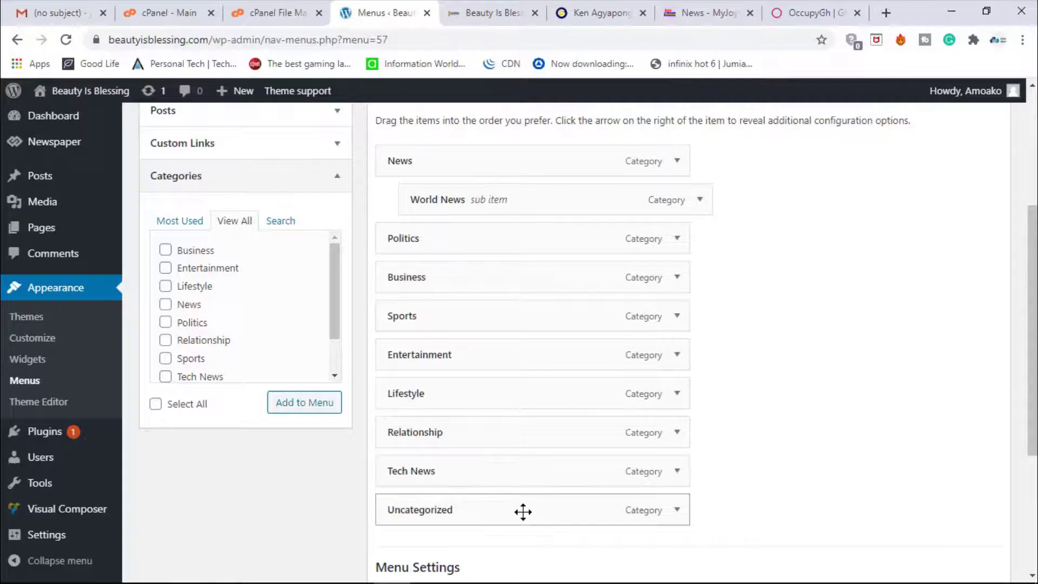
{"action": "left_click", "coordinate": [677, 510]}
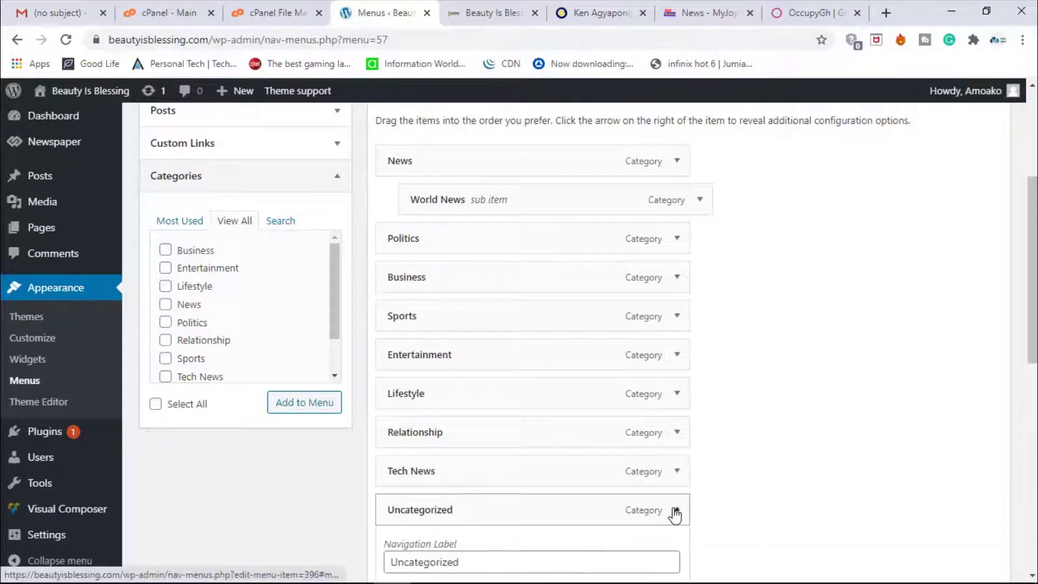
{"action": "scroll", "coordinate": [679, 522], "scroll_direction": "down", "scroll_amount": 6}
{"action": "left_click_drag", "start_coordinate": [1033, 388], "coordinate": [1033, 423]}
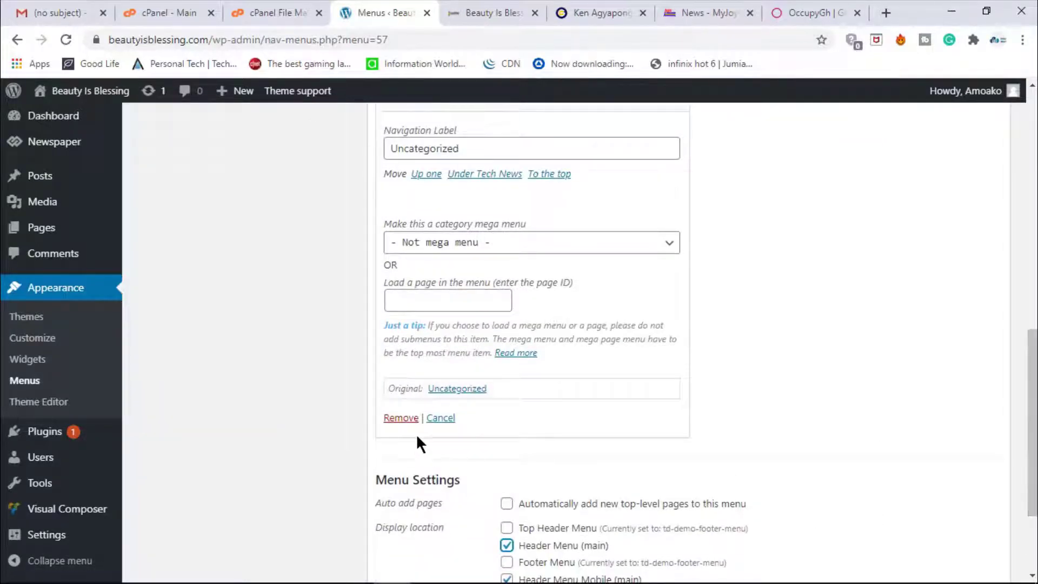
{"action": "left_click", "coordinate": [401, 418]}
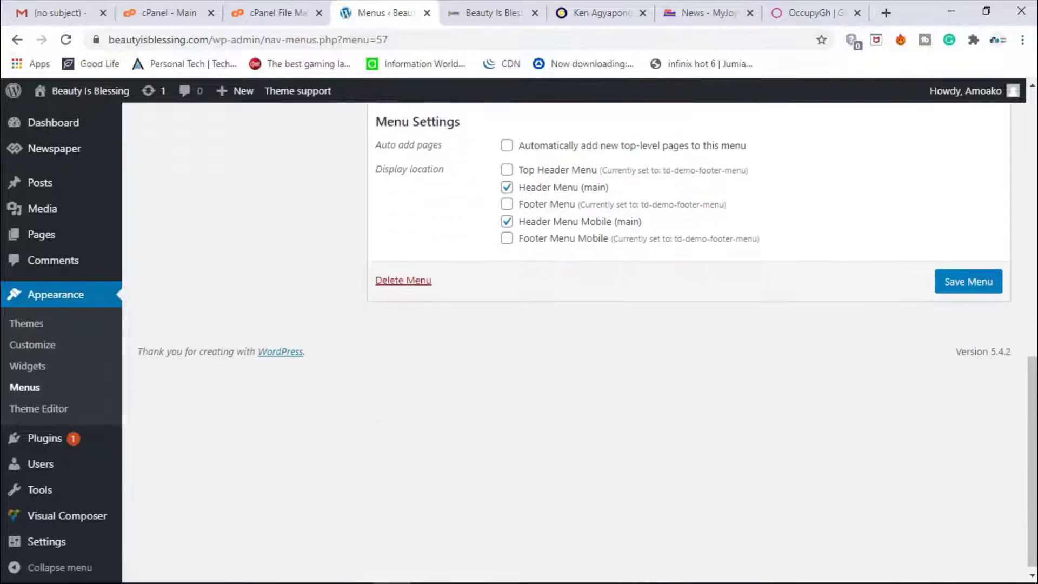
{"action": "scroll", "coordinate": [469, 389], "scroll_direction": "up", "scroll_amount": 8}
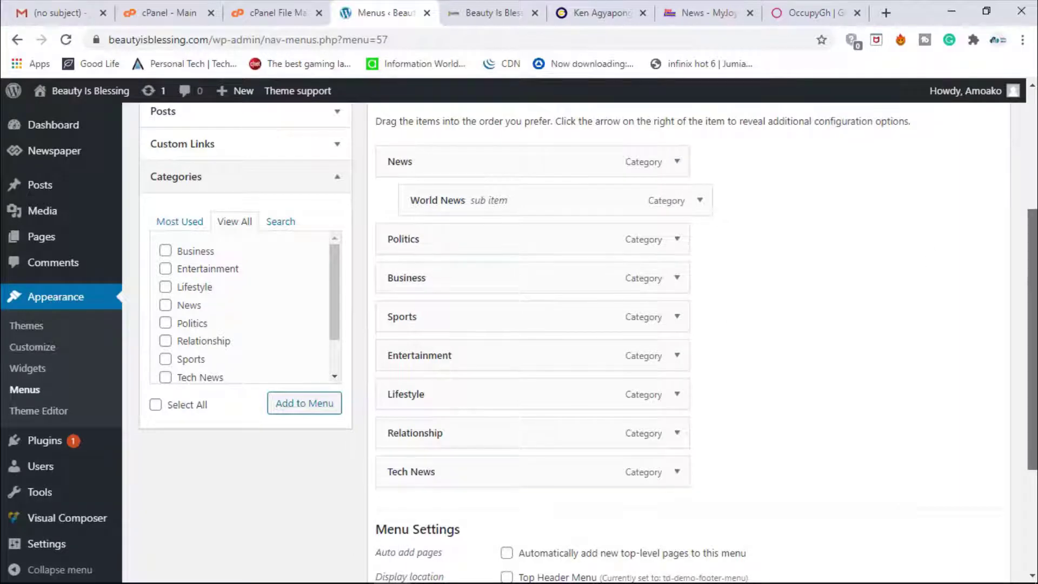
{"action": "left_click_drag", "start_coordinate": [1033, 401], "coordinate": [1032, 506]}
{"action": "left_click", "coordinate": [954, 511]}
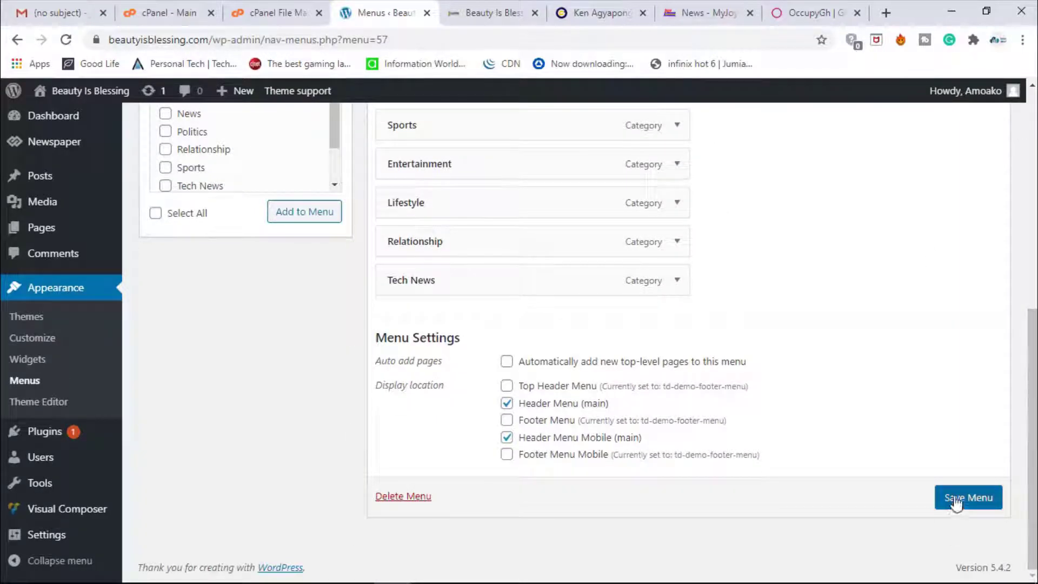
Reload the live homepage to confirm NEWS now drops down World News, then return to Menus
{"action": "left_click", "coordinate": [498, 10]}
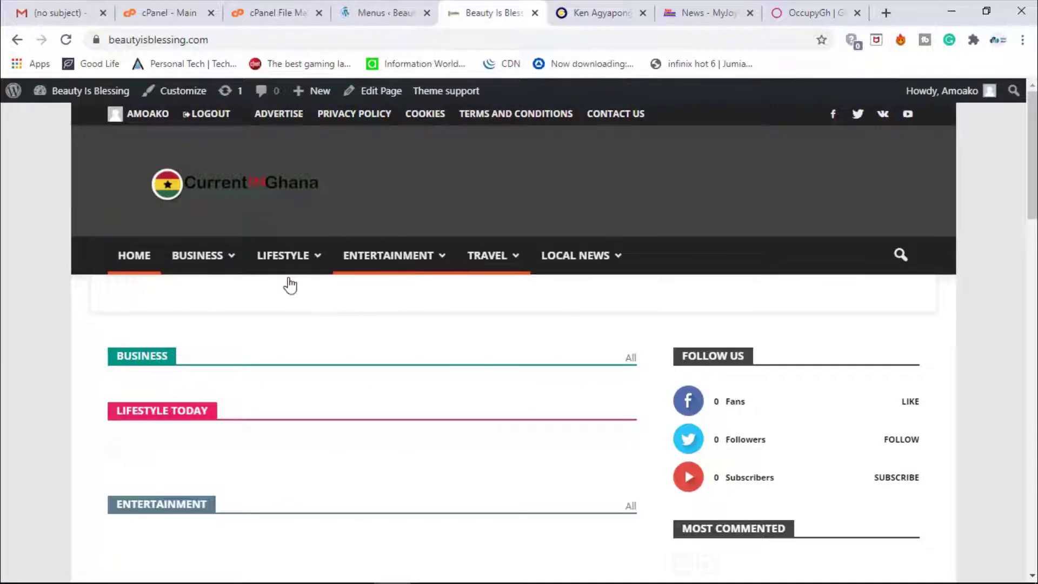
{"action": "key", "text": "F5"}
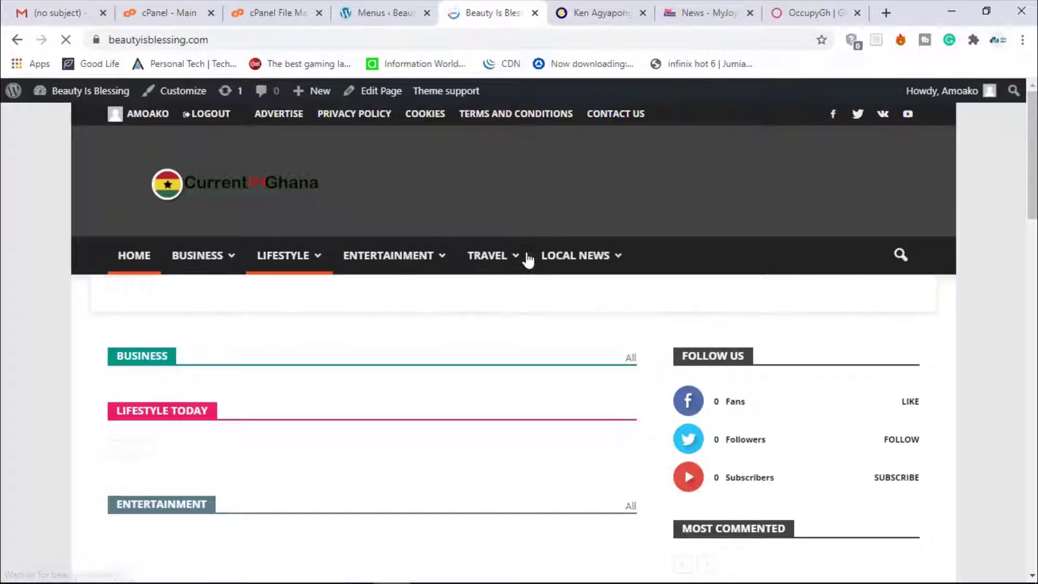
{"action": "mouse_move", "coordinate": [119, 266]}
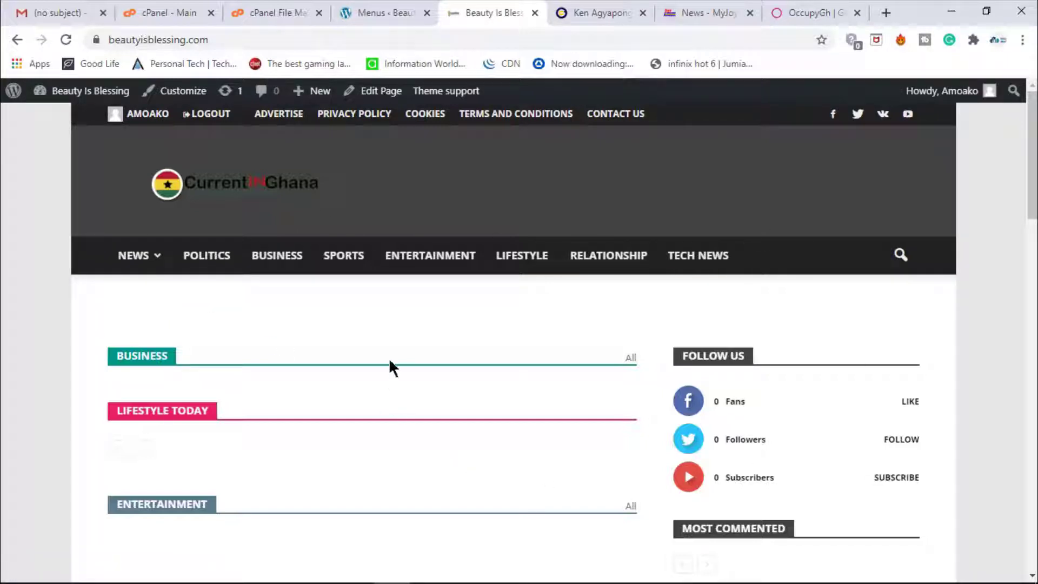
{"action": "mouse_move", "coordinate": [153, 262]}
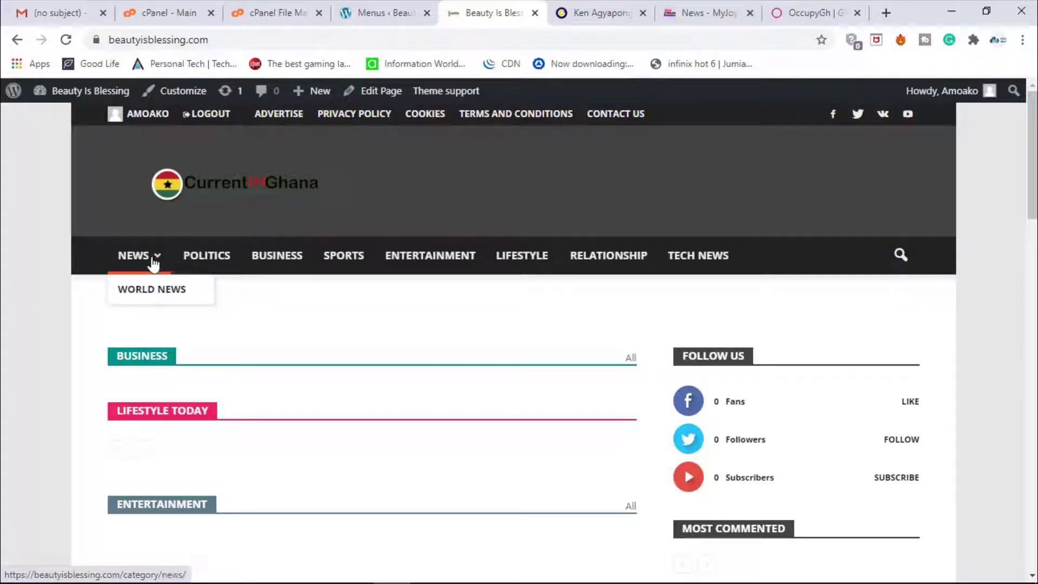
{"action": "left_click", "coordinate": [371, 10]}
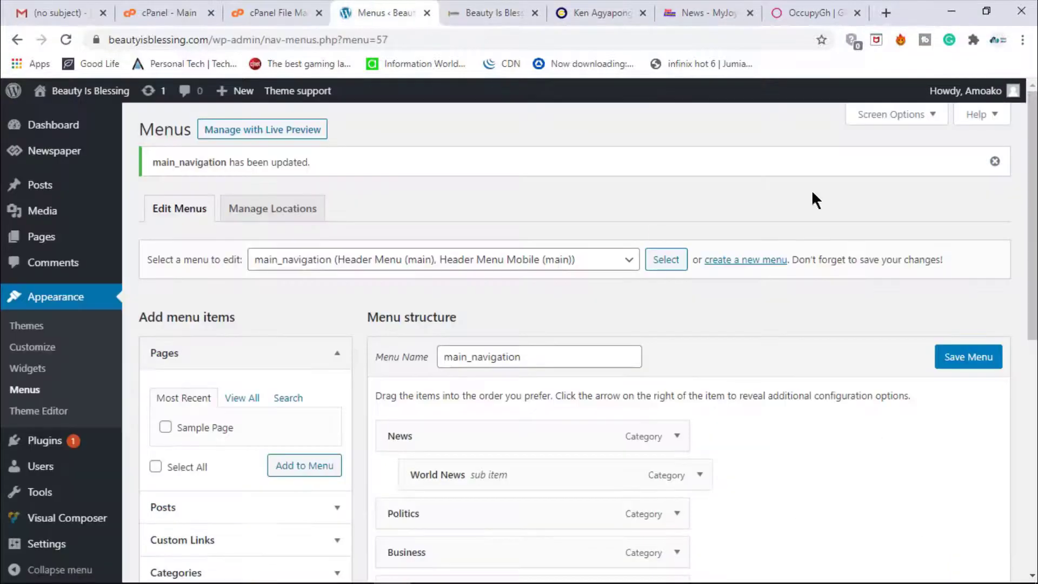
Add a Local News post category with slug localnews, then return to Appearance > Menus
{"action": "left_click_drag", "start_coordinate": [1033, 238], "coordinate": [1031, 296]}
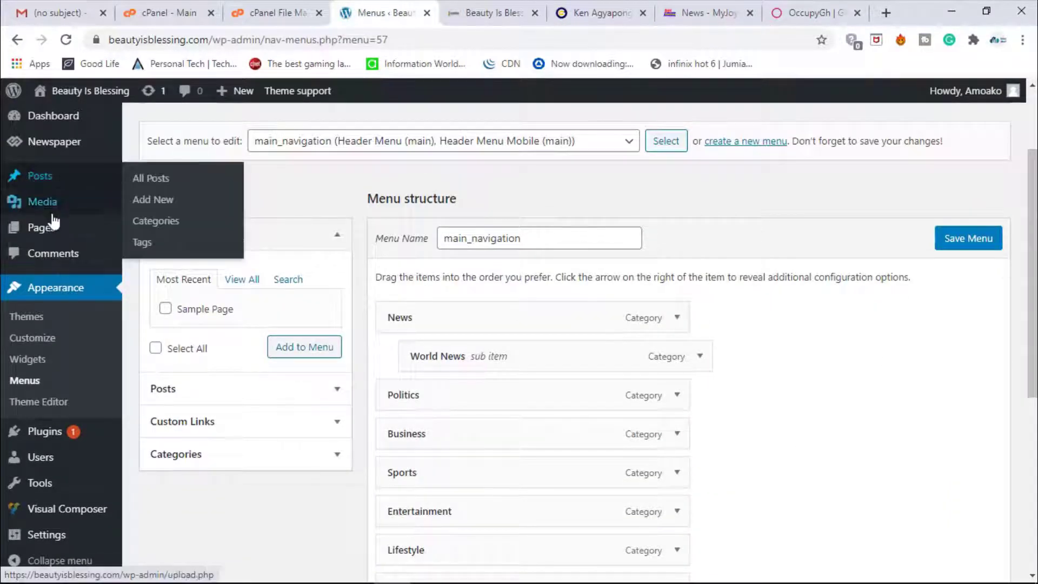
{"action": "left_click", "coordinate": [155, 222]}
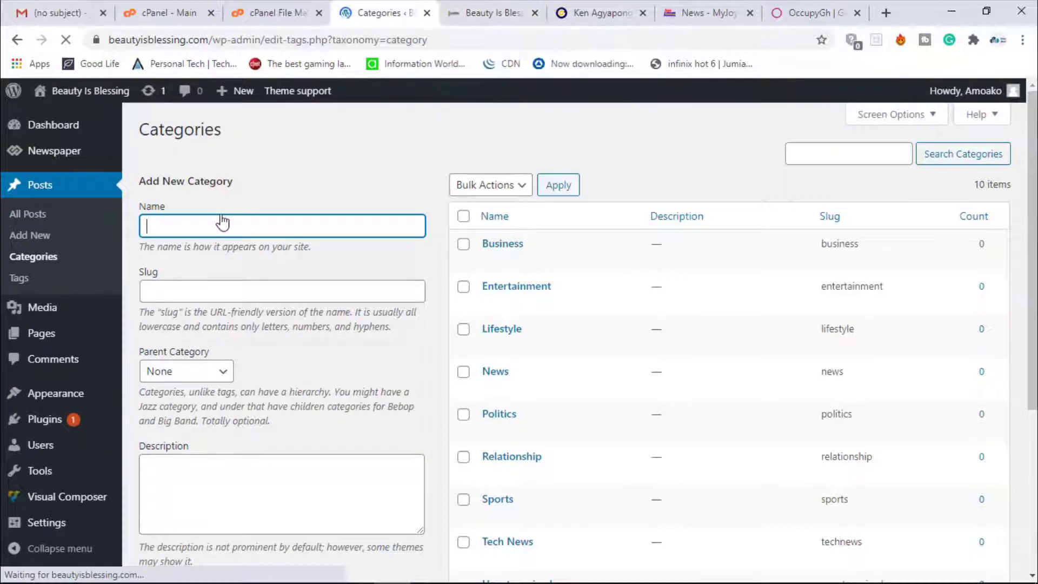
{"action": "type", "text": "Local News"}
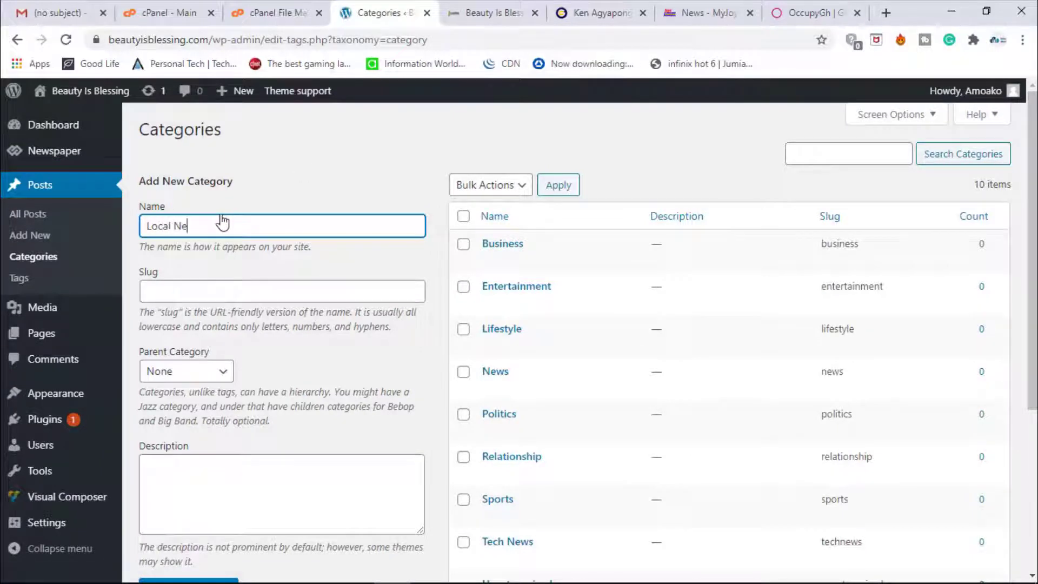
{"action": "left_click", "coordinate": [188, 288]}
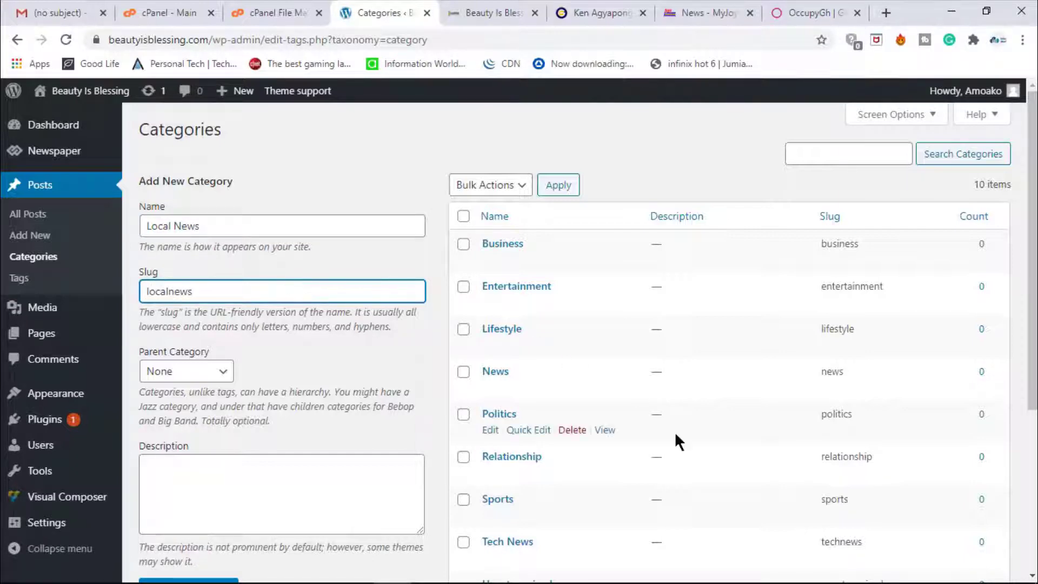
{"action": "left_click_drag", "start_coordinate": [1033, 319], "coordinate": [1033, 401]}
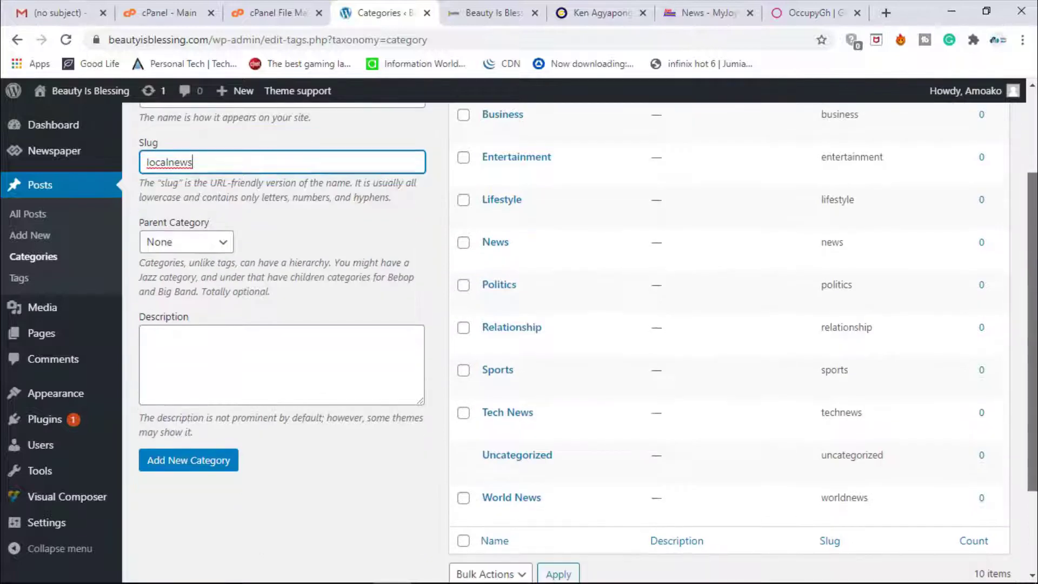
{"action": "left_click", "coordinate": [172, 469]}
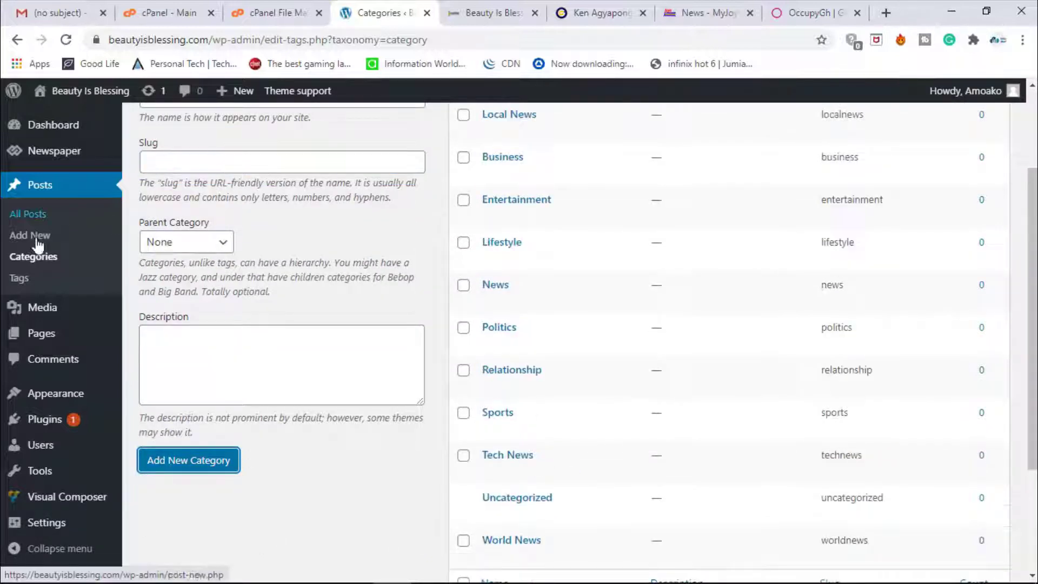
{"action": "mouse_move", "coordinate": [119, 403]}
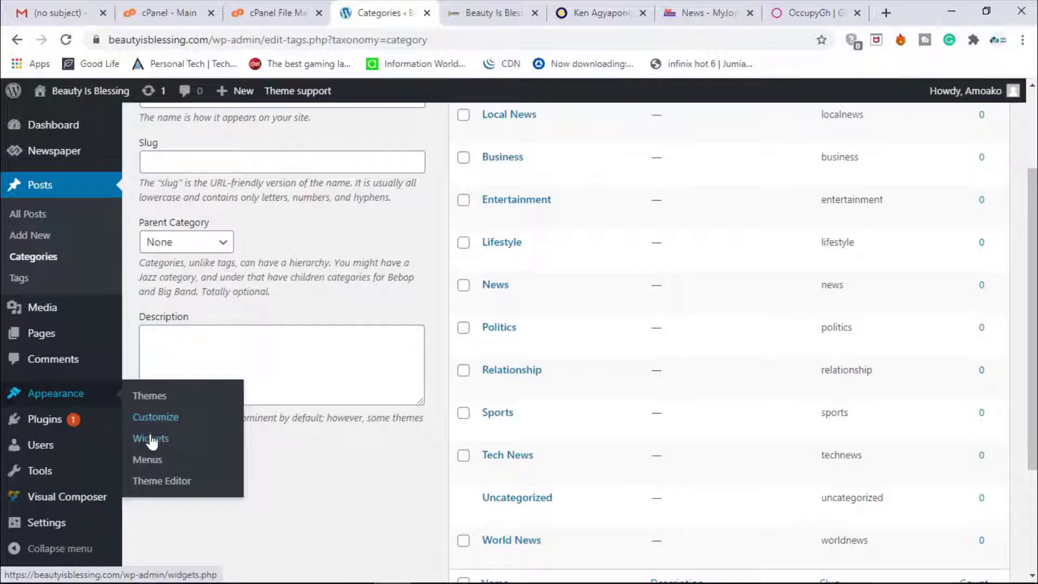
{"action": "left_click", "coordinate": [148, 459]}
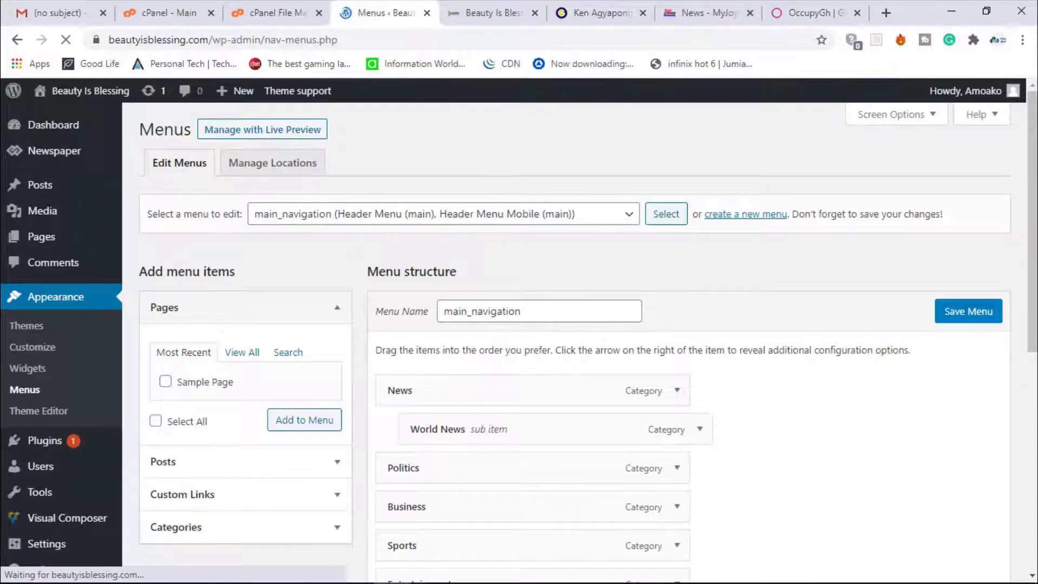
Add the Local News category to main_navigation nested under News, and save the menu
{"action": "scroll", "coordinate": [767, 341], "scroll_direction": "down", "scroll_amount": 4}
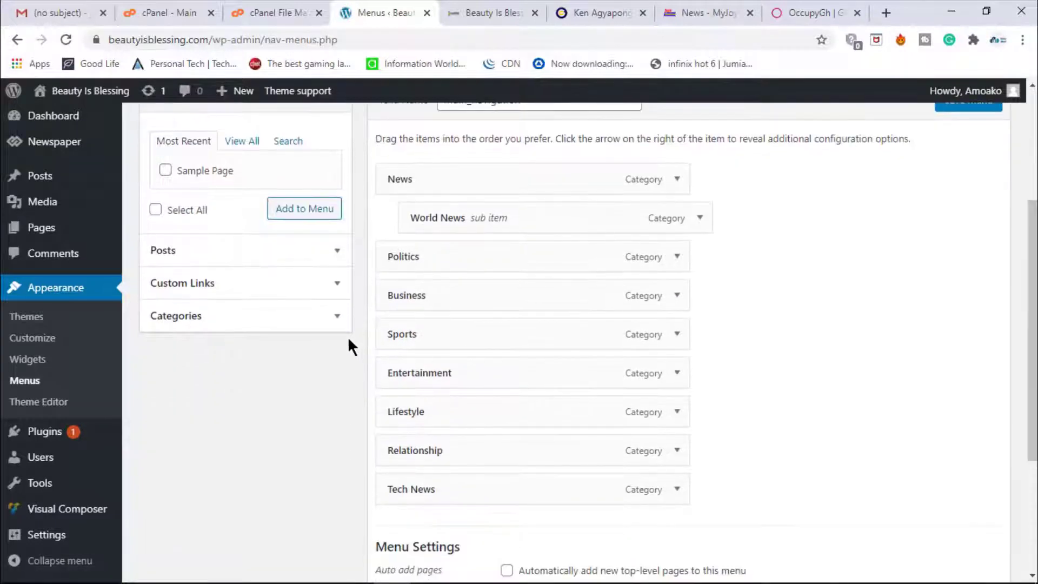
{"action": "left_click", "coordinate": [336, 318]}
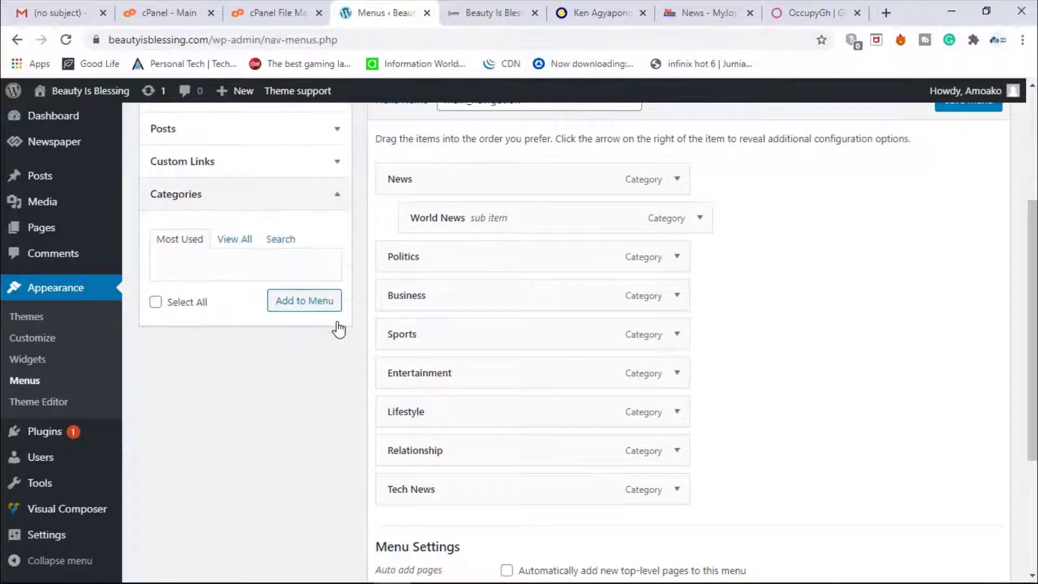
{"action": "left_click", "coordinate": [250, 245]}
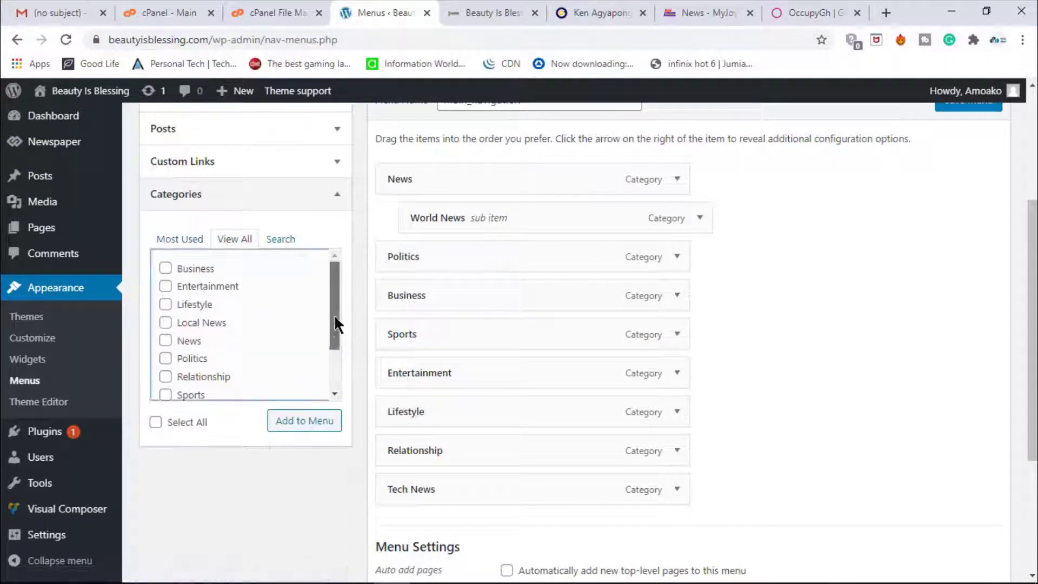
{"action": "left_click_drag", "start_coordinate": [334, 324], "coordinate": [326, 286]}
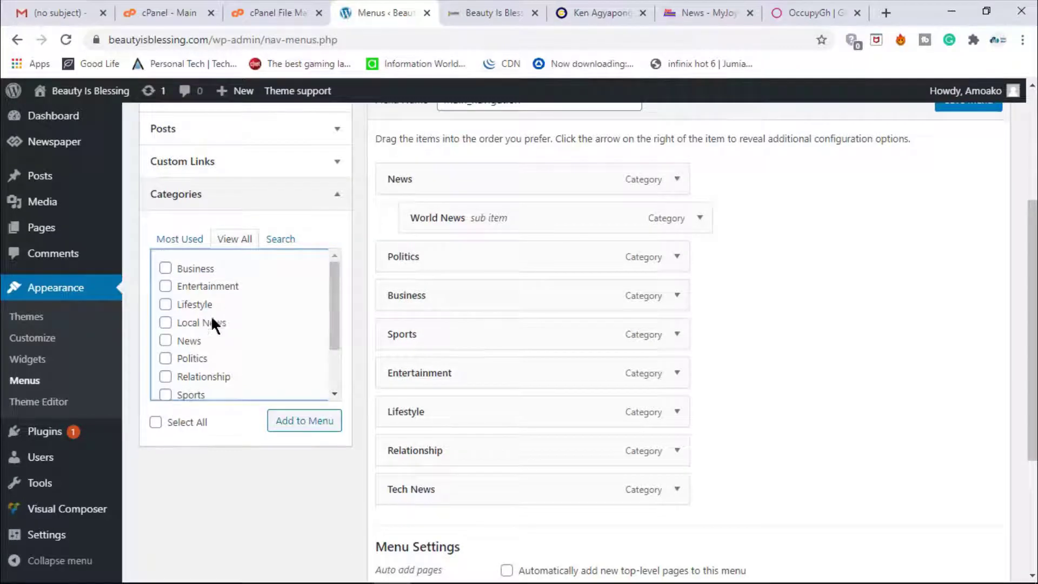
{"action": "left_click", "coordinate": [168, 323]}
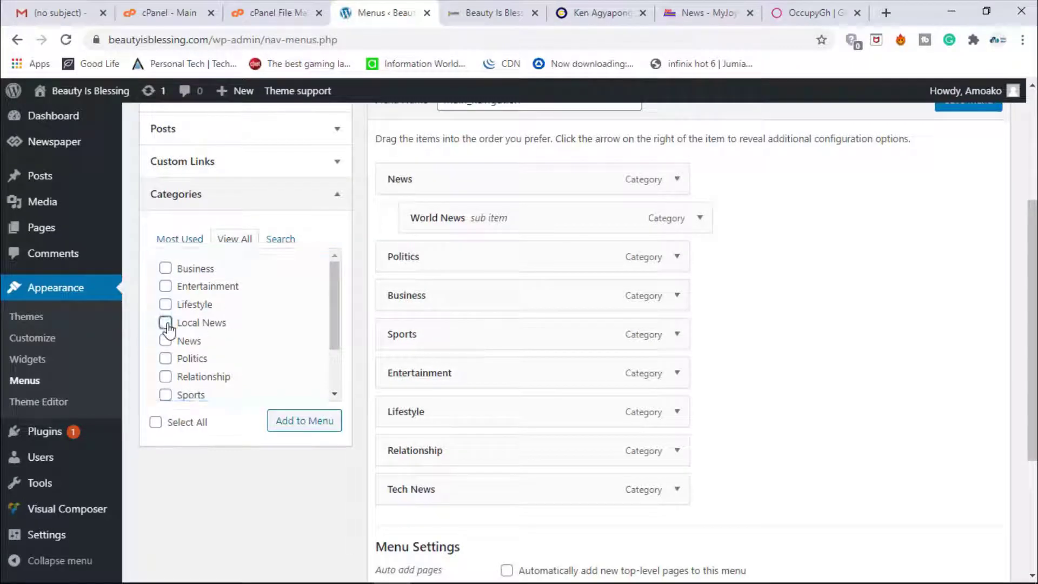
{"action": "left_click", "coordinate": [289, 424]}
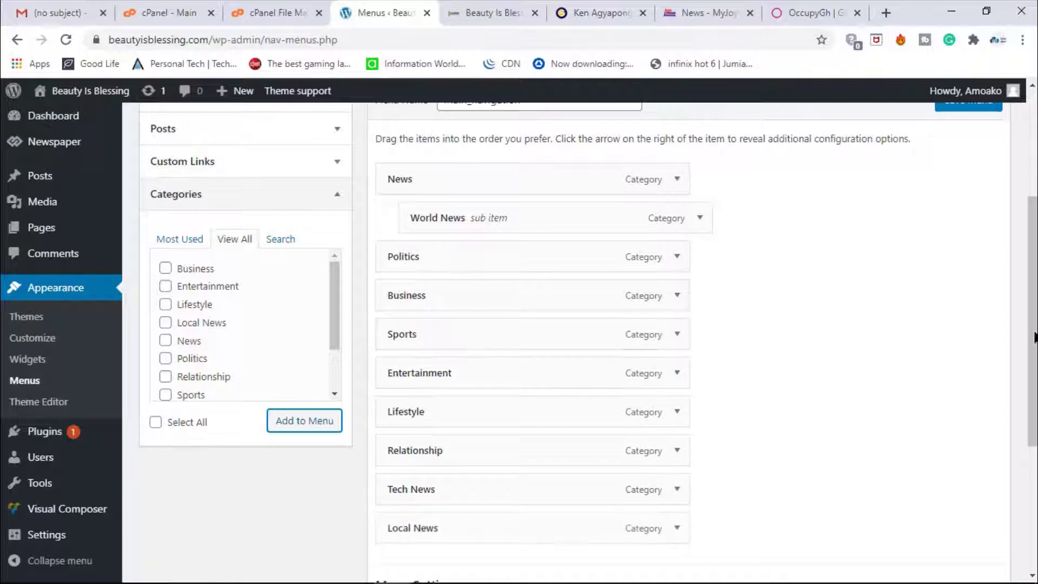
{"action": "left_click_drag", "start_coordinate": [1034, 337], "coordinate": [1034, 351]}
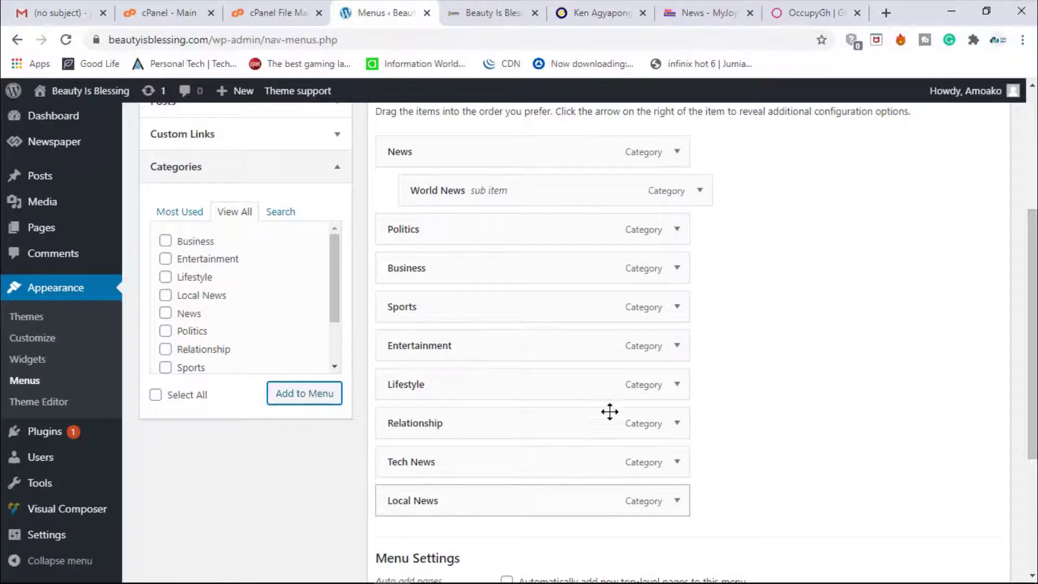
{"action": "left_click_drag", "start_coordinate": [610, 411], "coordinate": [623, 231]}
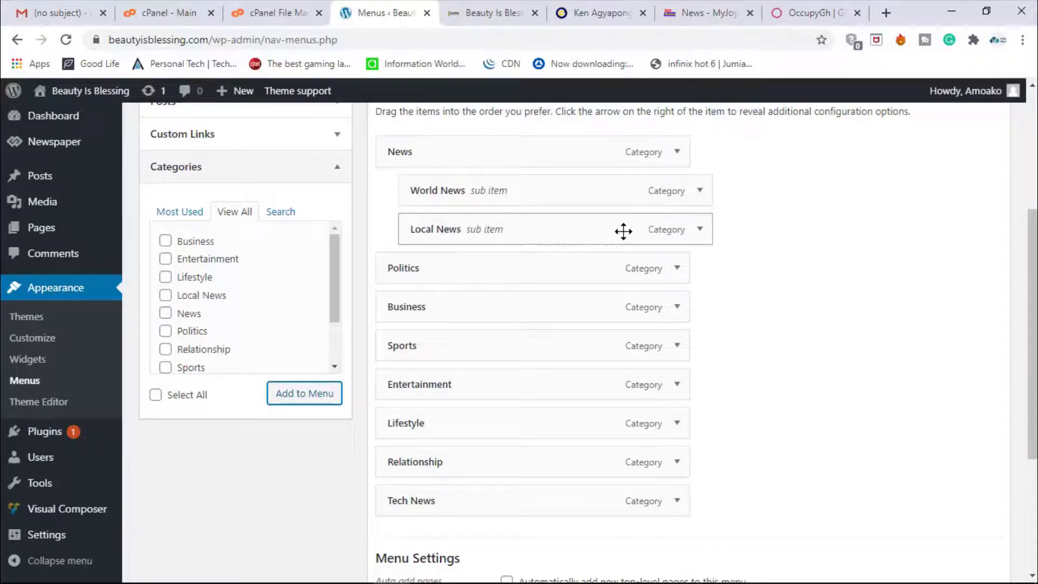
{"action": "left_click_drag", "start_coordinate": [1033, 255], "coordinate": [1033, 359]}
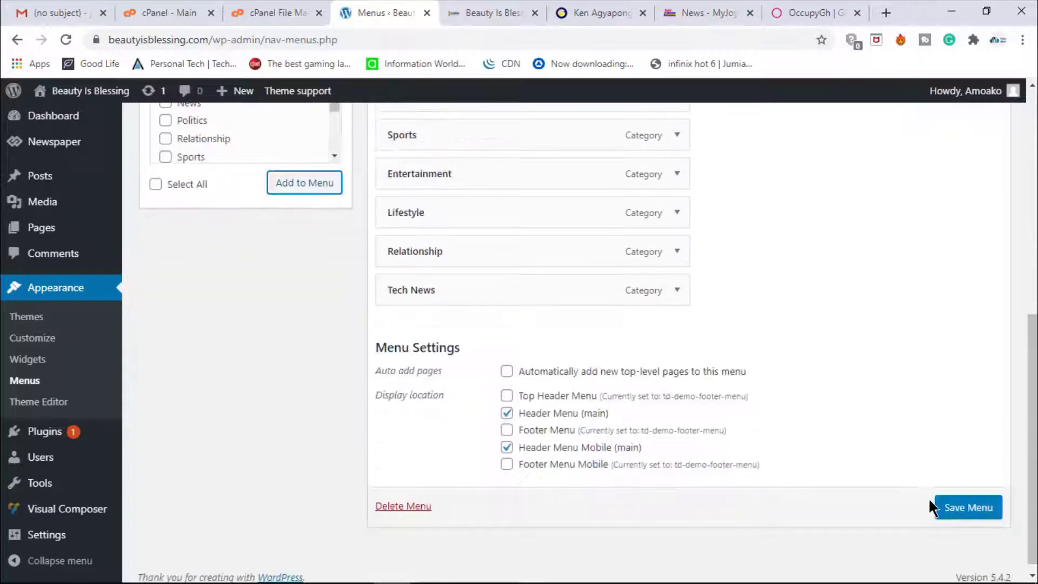
{"action": "left_click", "coordinate": [953, 508]}
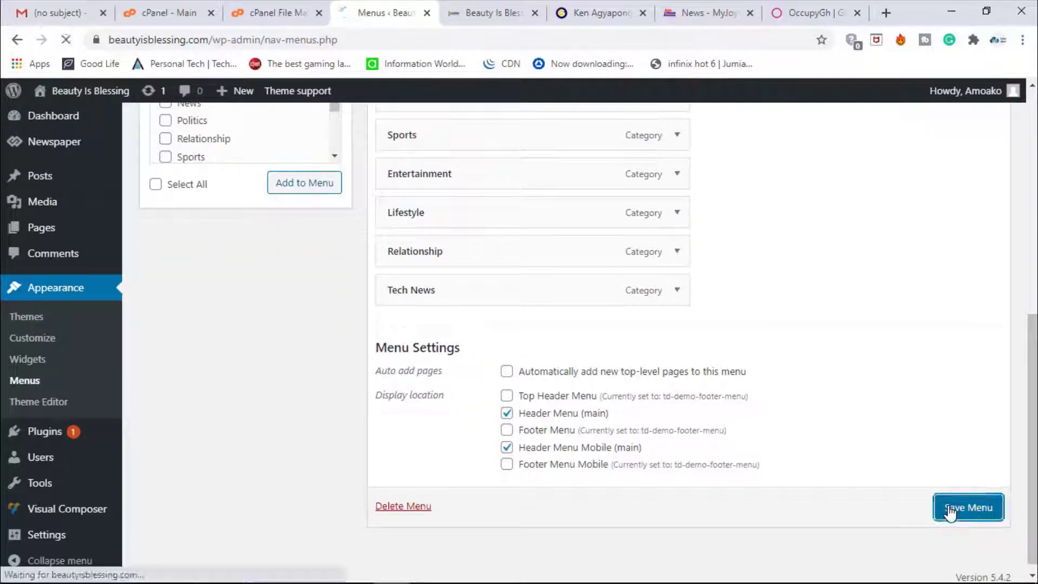
Check the live site's News dropdown lists Local News and World News
{"action": "left_click", "coordinate": [484, 12]}
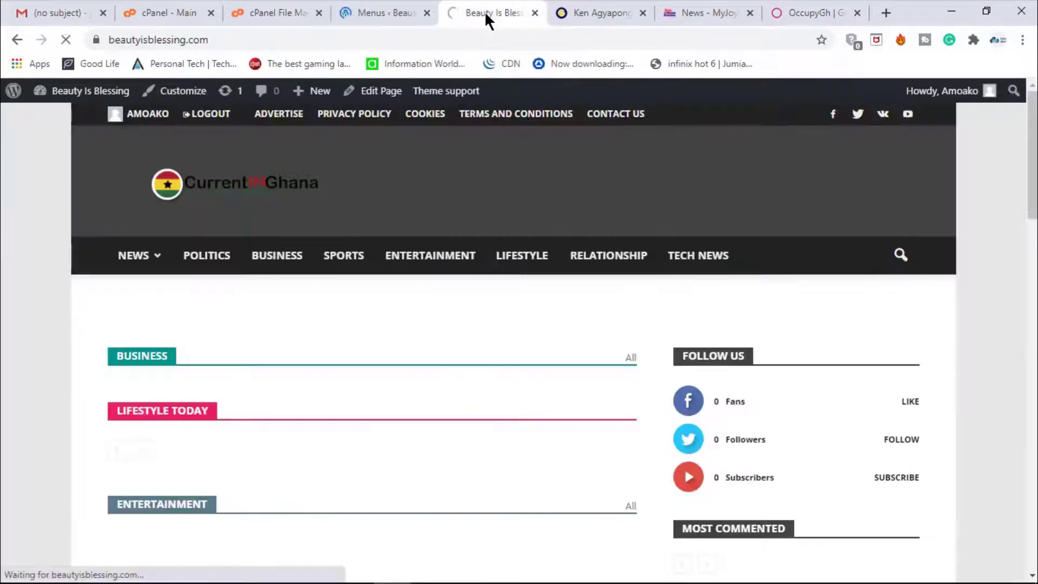
{"action": "mouse_move", "coordinate": [138, 256]}
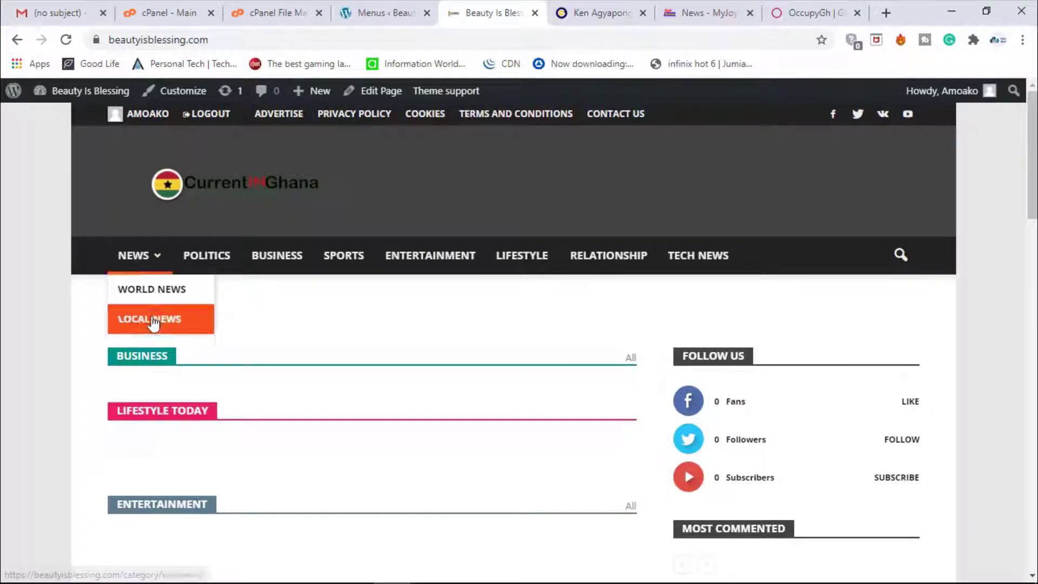
{"action": "left_click", "coordinate": [384, 9]}
Open Quick Edit on the Ken Agyapong draft and add the tag Kennedy Agyapong
{"action": "mouse_move", "coordinate": [61, 235]}
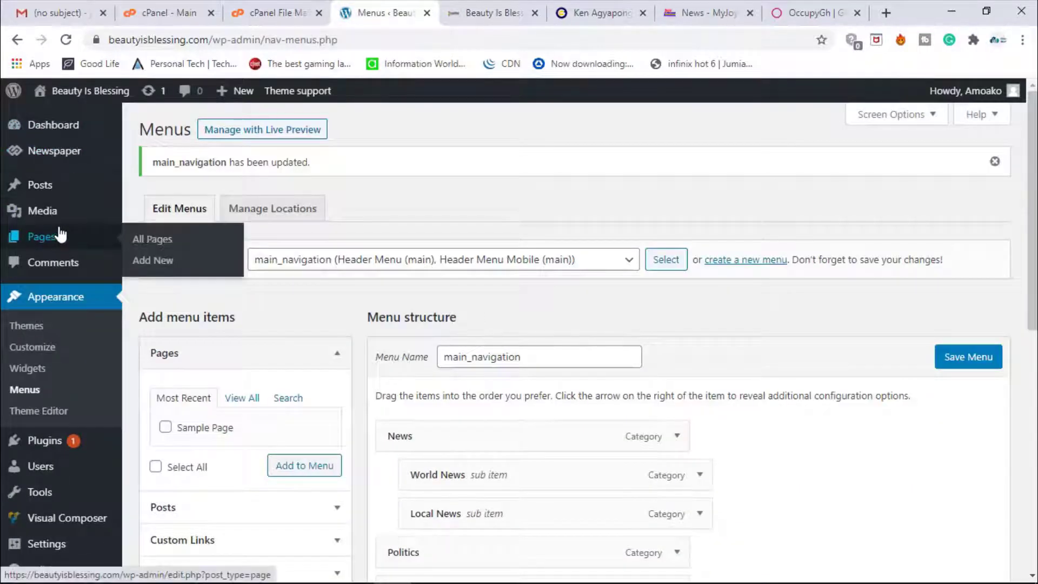
{"action": "mouse_move", "coordinate": [77, 190]}
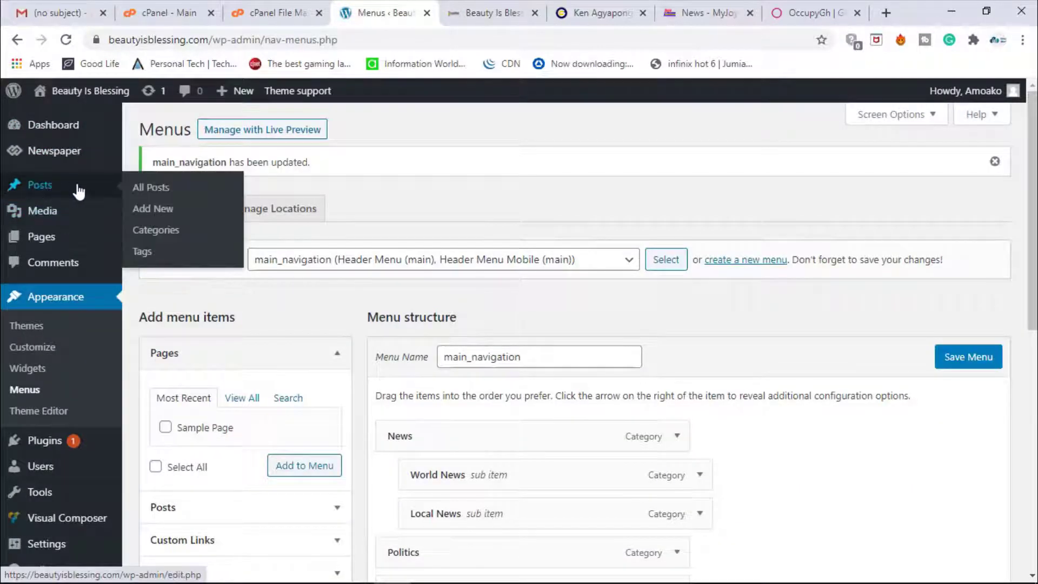
{"action": "left_click", "coordinate": [162, 190]}
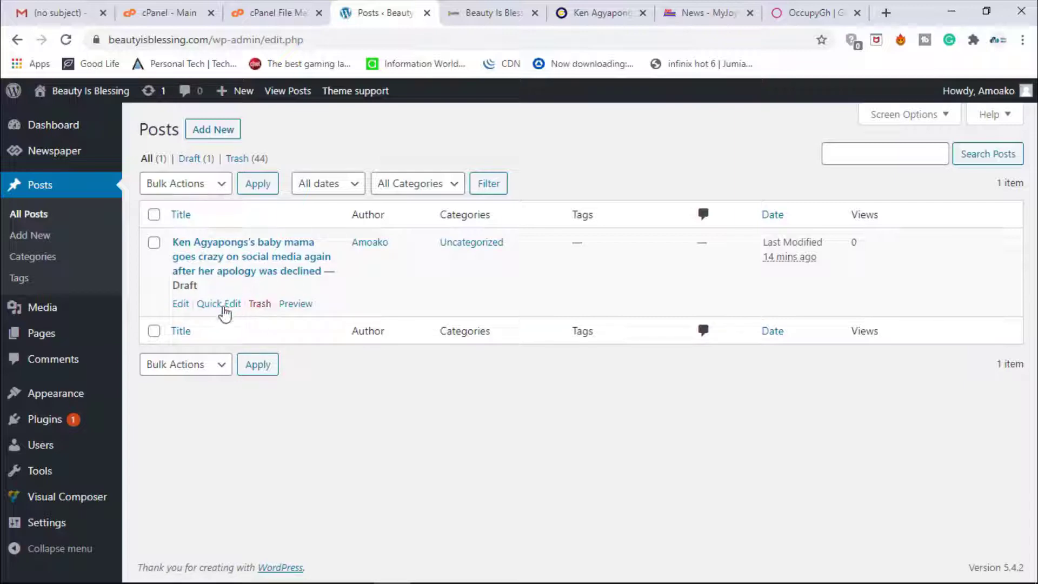
{"action": "left_click", "coordinate": [222, 304]}
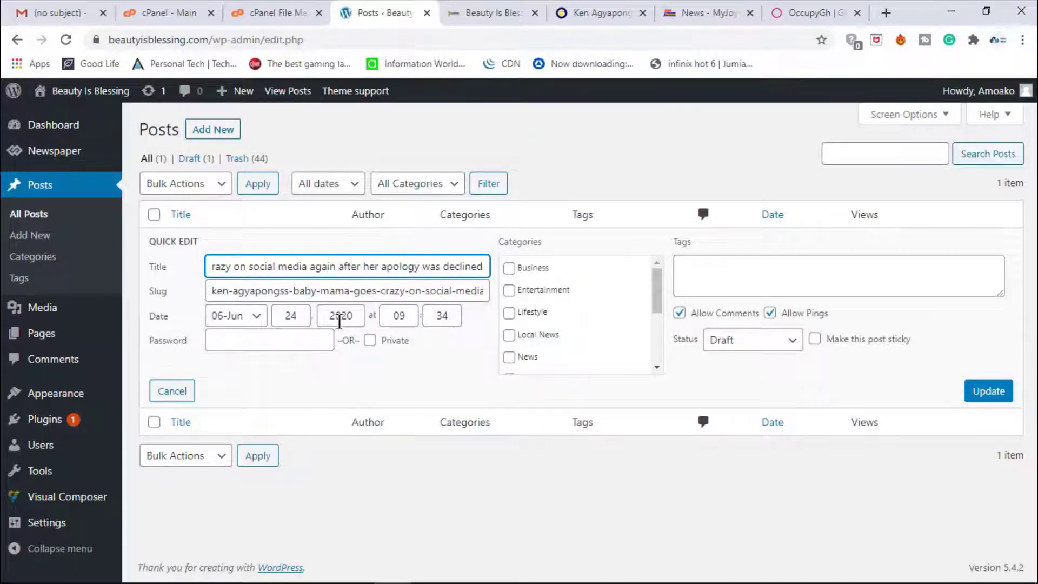
{"action": "left_click", "coordinate": [281, 337]}
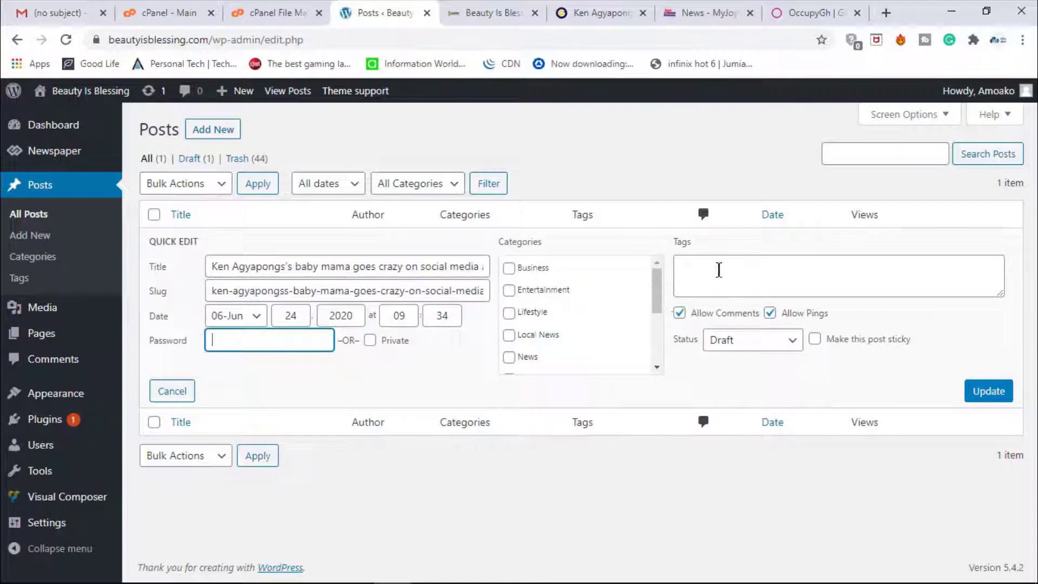
{"action": "left_click", "coordinate": [727, 269]}
{"action": "type", "text": "Ke"}
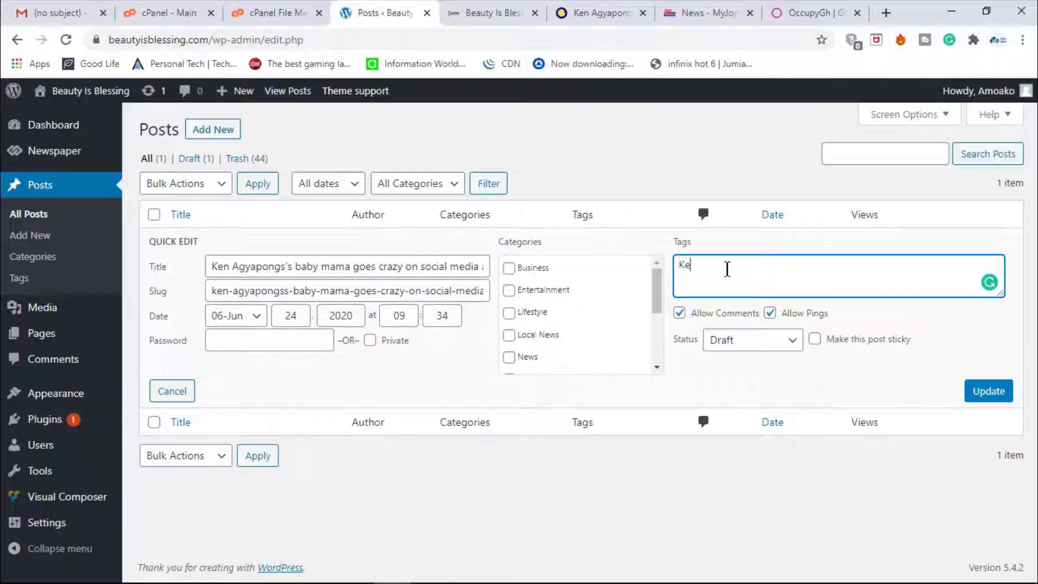
{"action": "type", "text": "nnedy Agyapong"}
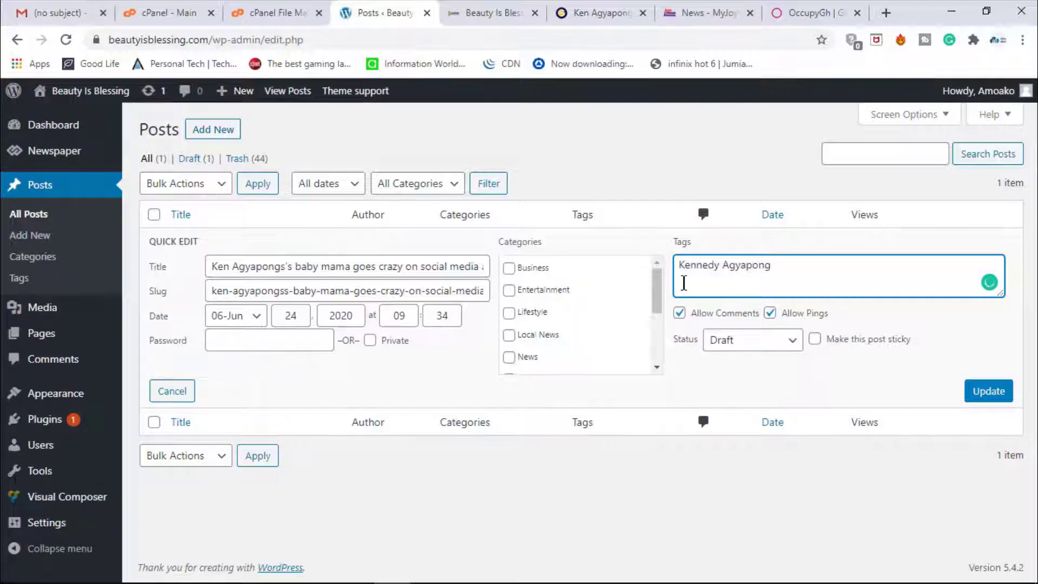
{"action": "left_click", "coordinate": [655, 363]}
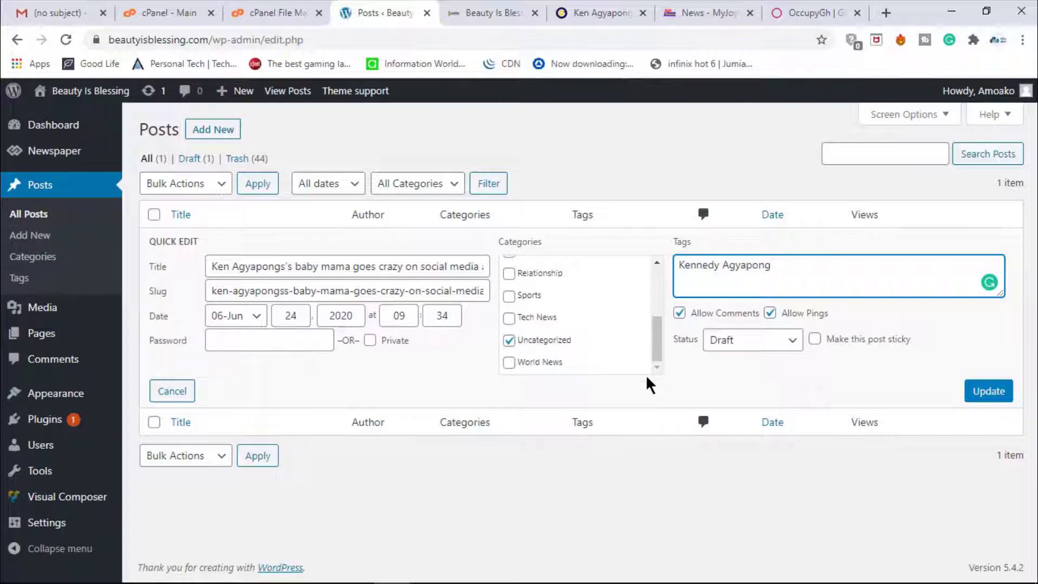
Move the post from Uncategorized to Politics and save the quick edit
{"action": "left_click", "coordinate": [509, 340]}
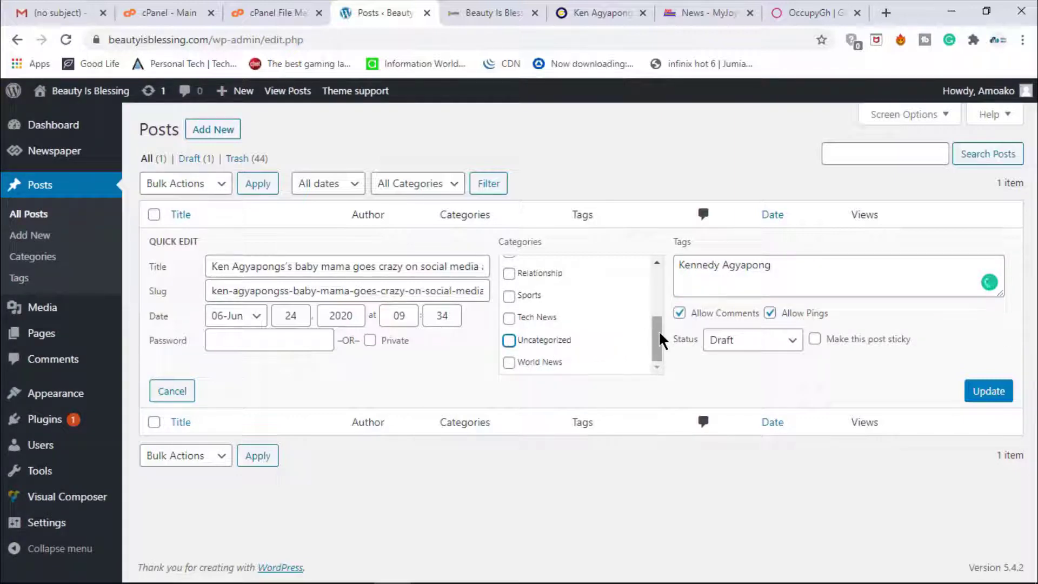
{"action": "left_click_drag", "start_coordinate": [660, 339], "coordinate": [661, 313]}
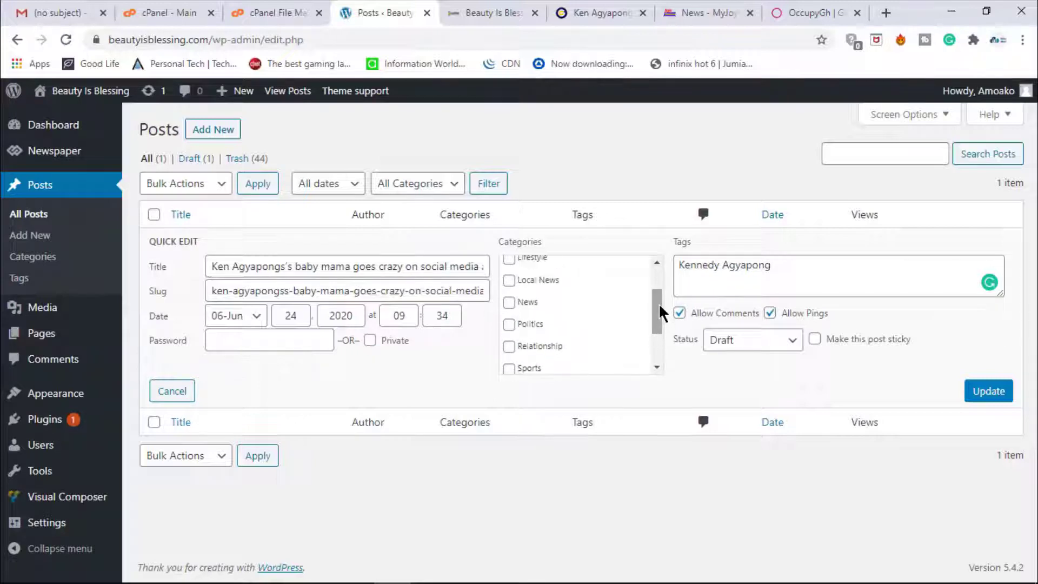
{"action": "left_click", "coordinate": [512, 326]}
{"action": "left_click", "coordinate": [658, 269]}
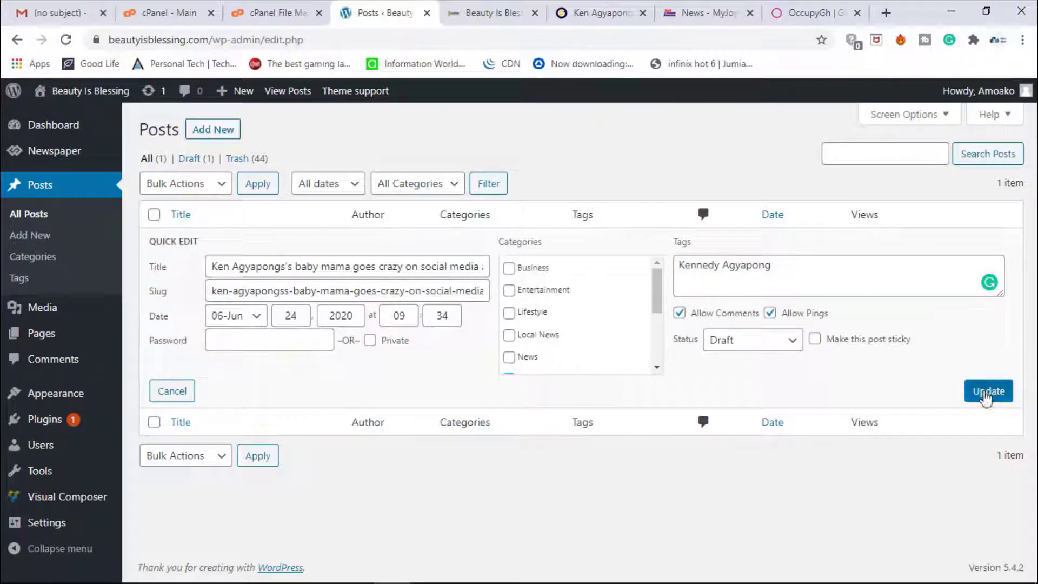
{"action": "left_click", "coordinate": [985, 397]}
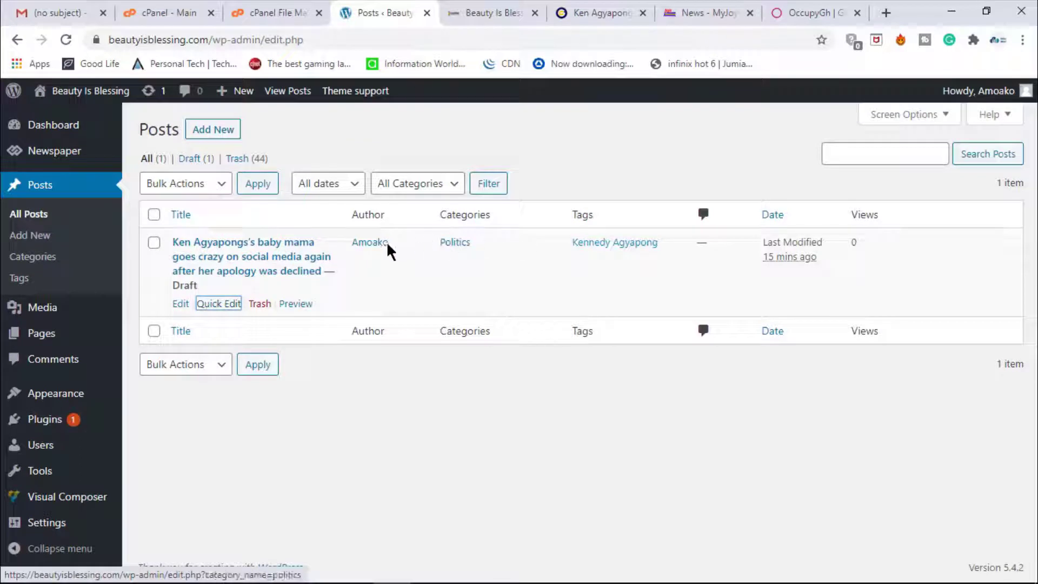
Open the Ken Agyapong post in the full editor and publish it
{"action": "left_click", "coordinate": [181, 306]}
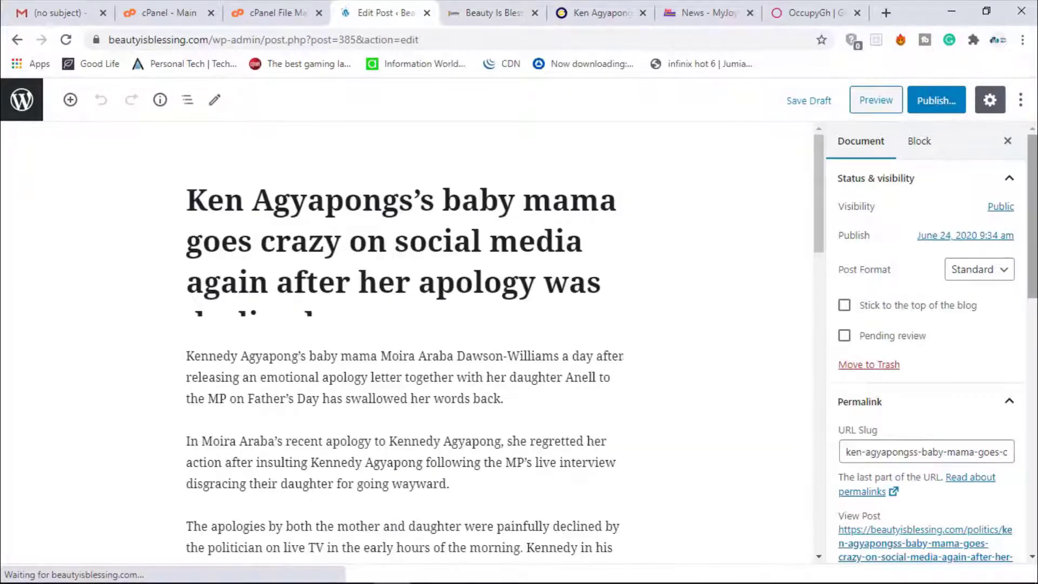
{"action": "scroll", "coordinate": [1014, 317], "scroll_direction": "down", "scroll_amount": 8}
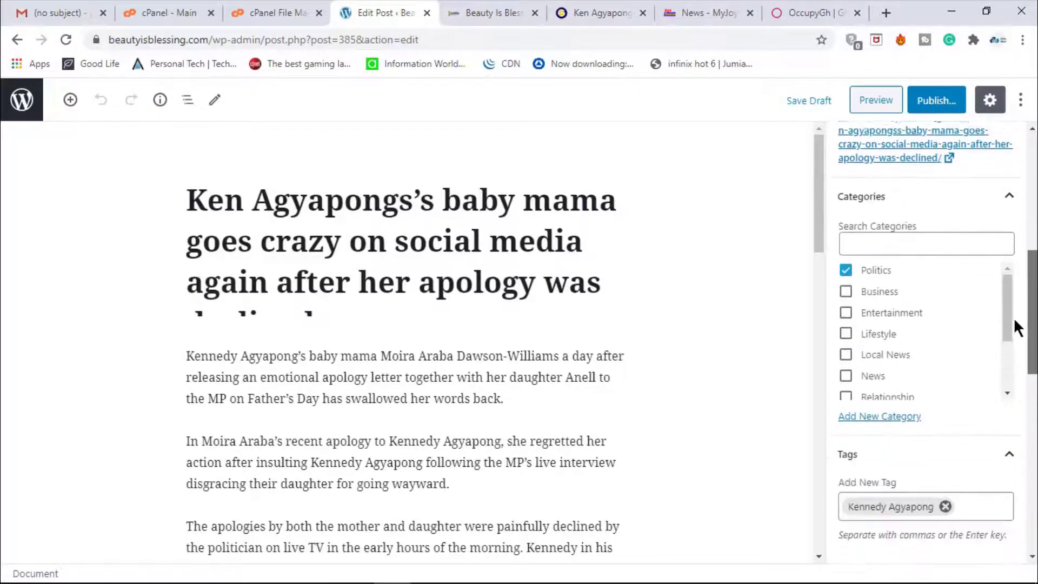
{"action": "scroll", "coordinate": [1014, 317], "scroll_direction": "down", "scroll_amount": 10}
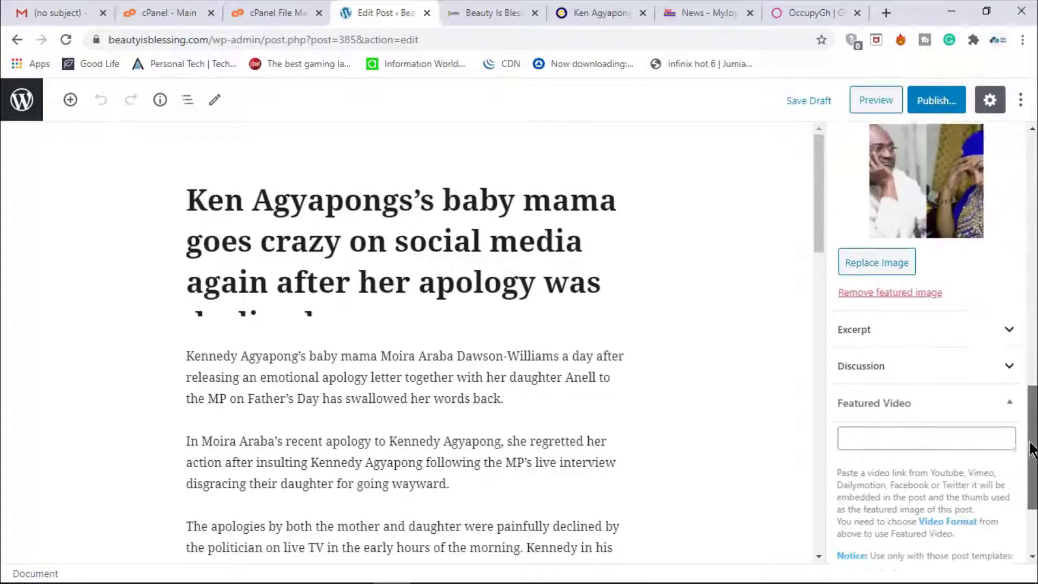
{"action": "scroll", "coordinate": [1028, 455], "scroll_direction": "up", "scroll_amount": 2}
{"action": "scroll", "coordinate": [1022, 465], "scroll_direction": "down", "scroll_amount": 3}
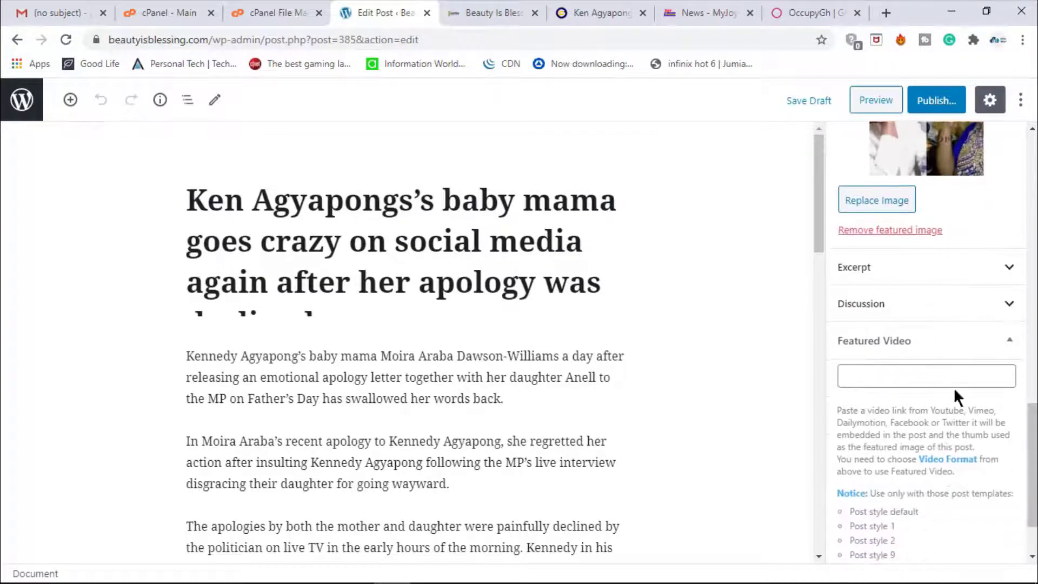
{"action": "left_click_drag", "start_coordinate": [1033, 427], "coordinate": [1024, 48]}
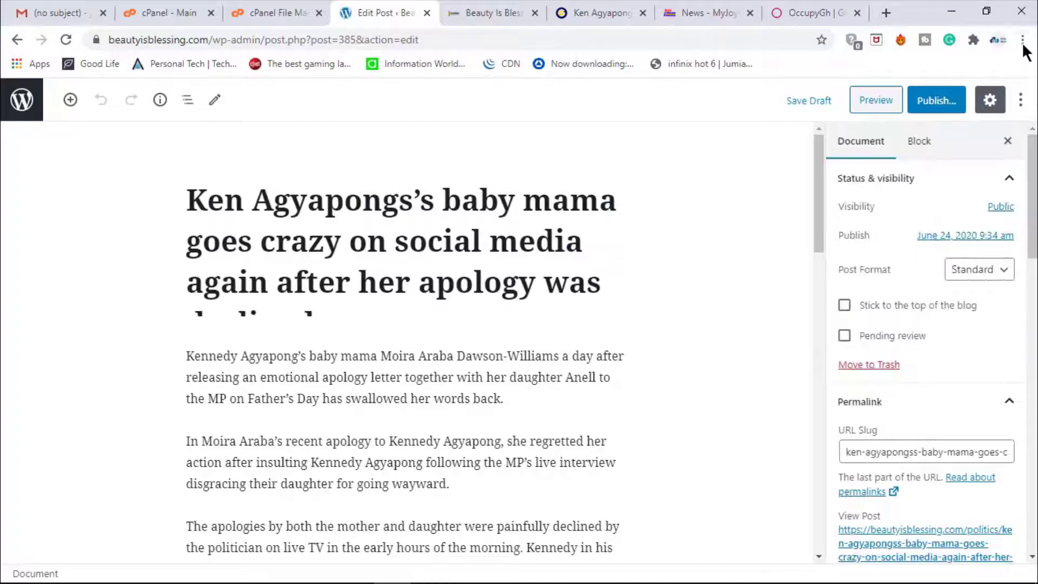
{"action": "left_click", "coordinate": [940, 108]}
{"action": "left_click", "coordinate": [934, 106]}
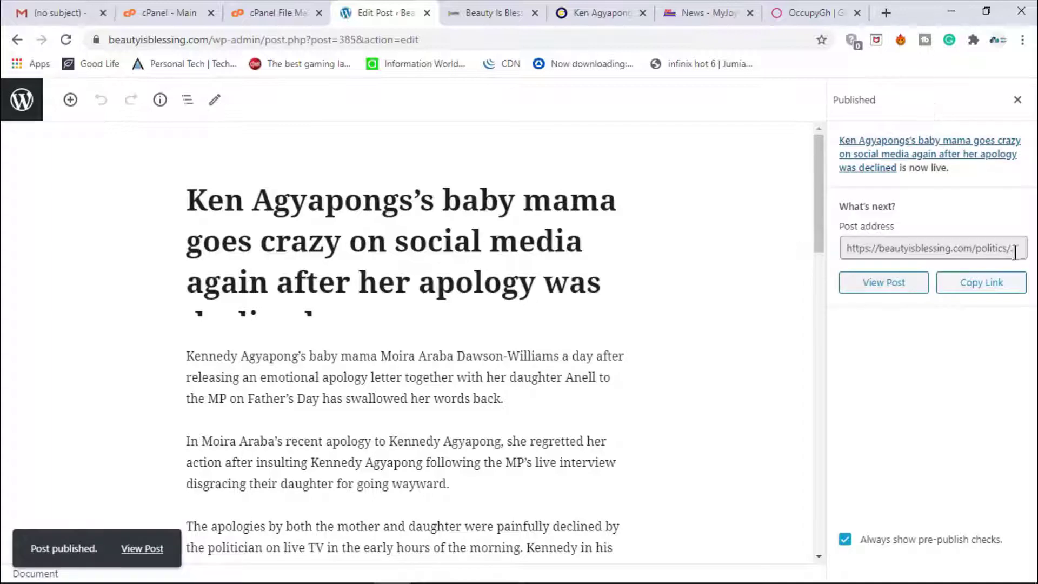
{"action": "left_click", "coordinate": [500, 8]}
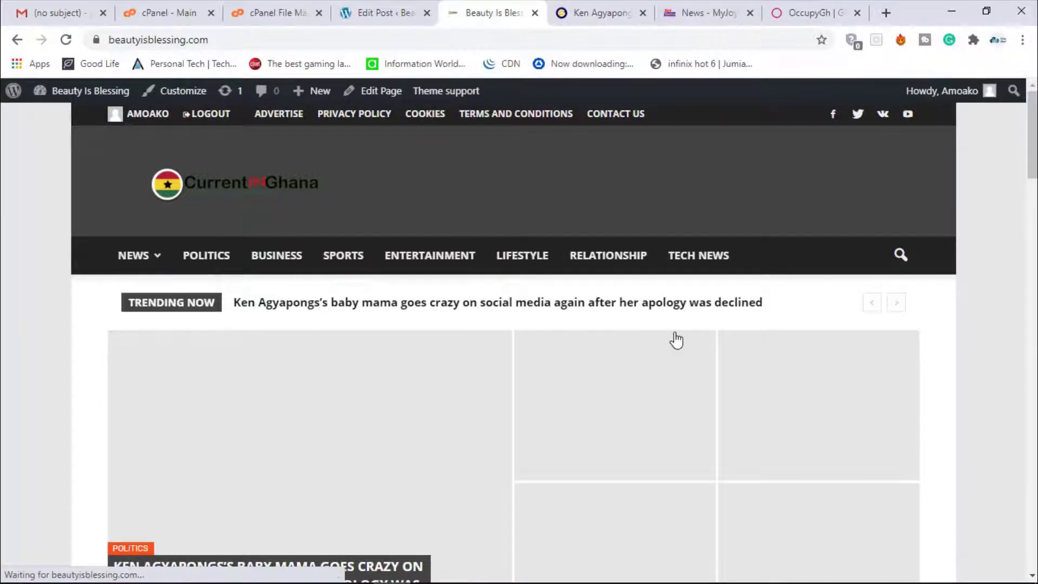
Open the Ken Agyapong article from the CurrentInGhana homepage and read through its page
{"action": "left_click_drag", "start_coordinate": [1032, 161], "coordinate": [1032, 183]}
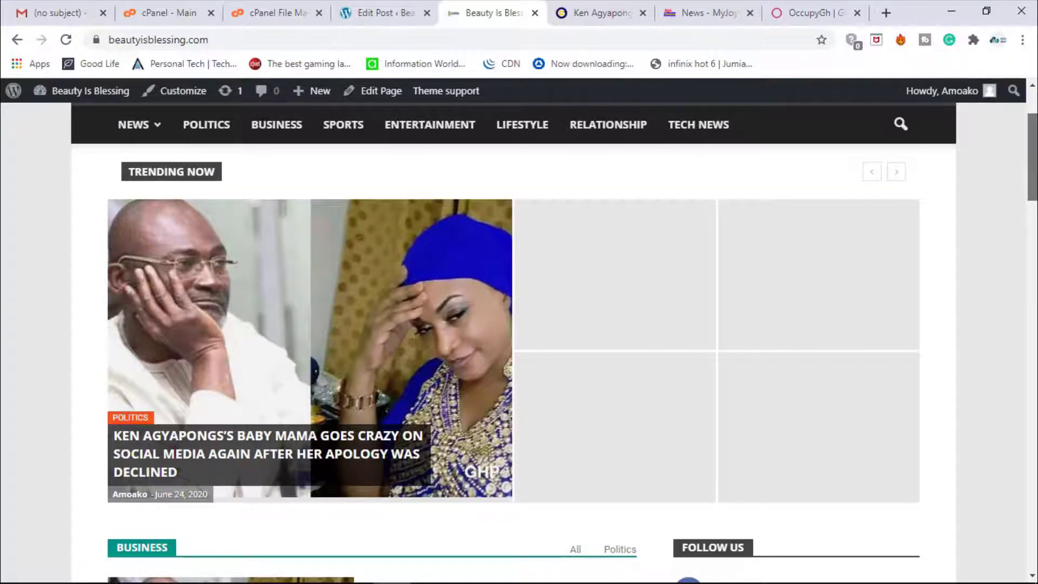
{"action": "scroll", "coordinate": [1033, 267], "scroll_direction": "down", "scroll_amount": 6}
{"action": "scroll", "coordinate": [1033, 268], "scroll_direction": "down", "scroll_amount": 2}
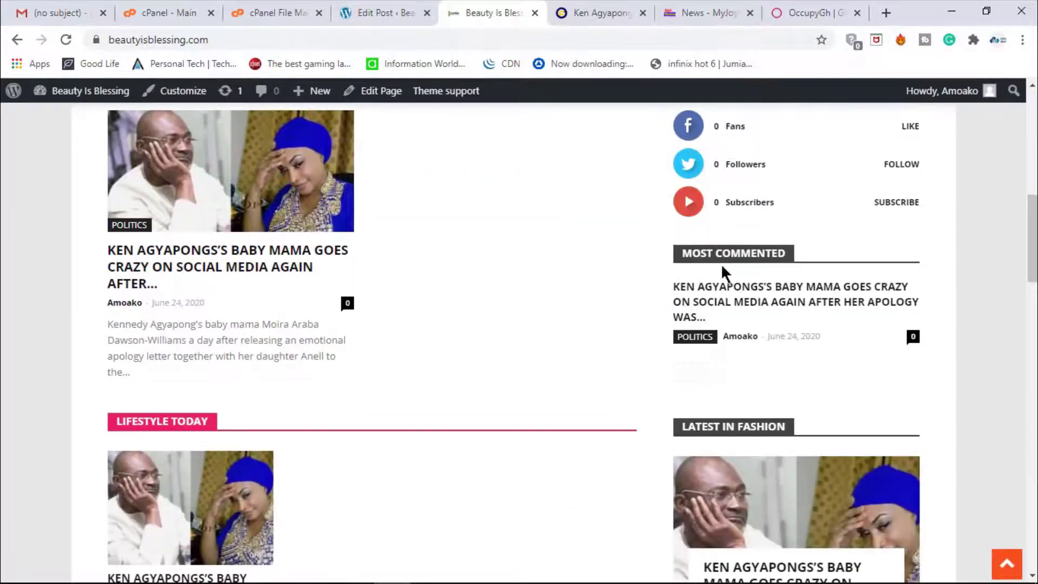
{"action": "left_click", "coordinate": [316, 250]}
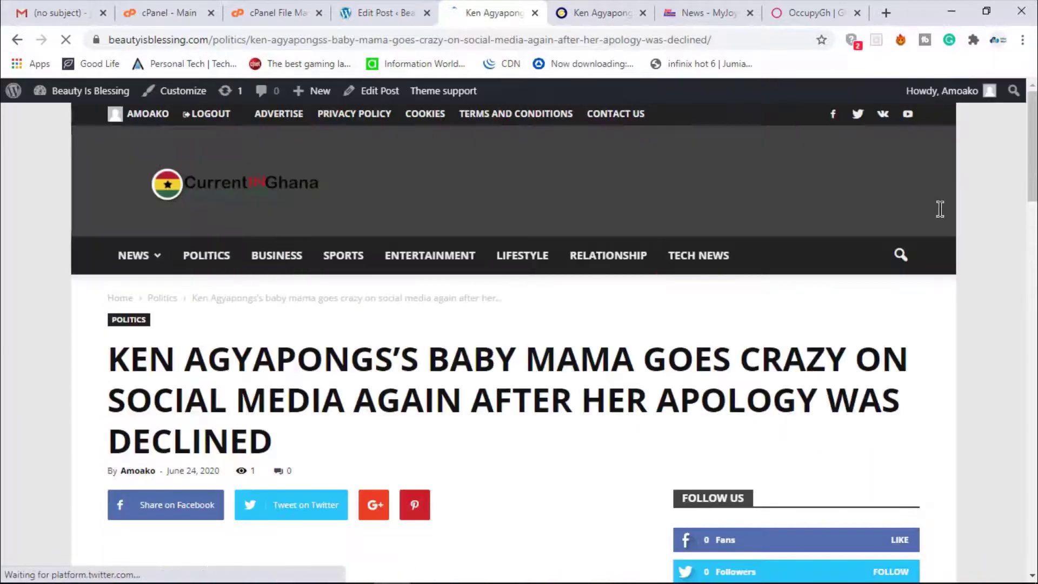
{"action": "scroll", "coordinate": [1033, 210], "scroll_direction": "down", "scroll_amount": 1}
{"action": "scroll", "coordinate": [471, 284], "scroll_direction": "down", "scroll_amount": 2}
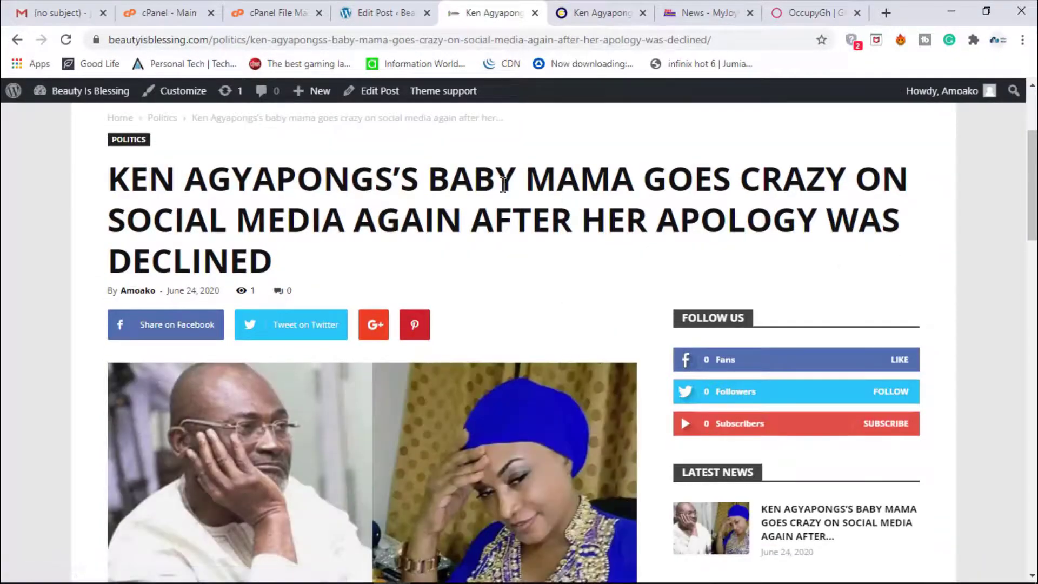
{"action": "left_click_drag", "start_coordinate": [1033, 185], "coordinate": [989, 102]}
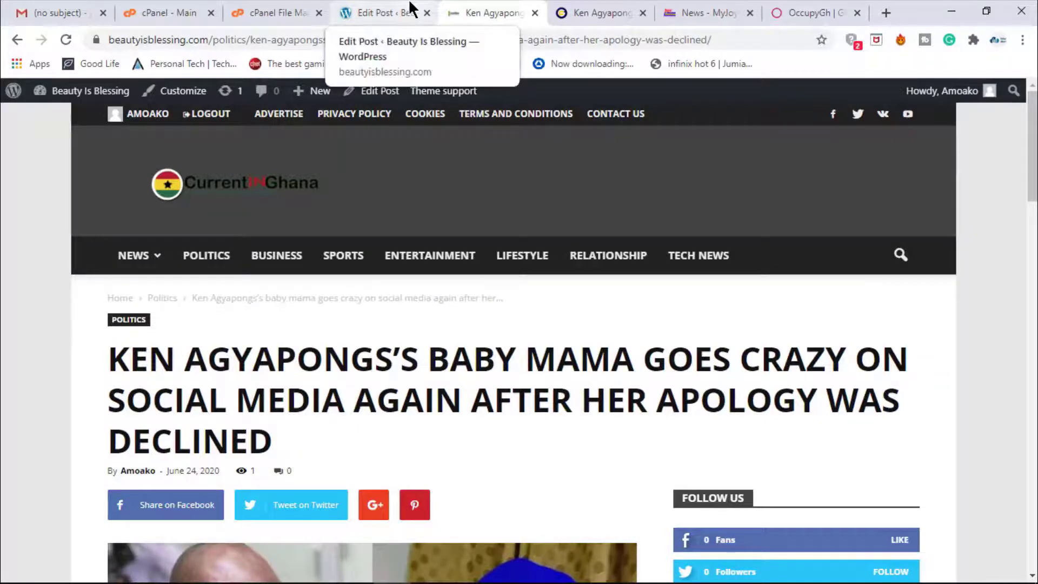
Dismiss the editor's Published panel and return to the All Posts list
{"action": "left_click", "coordinate": [382, 13]}
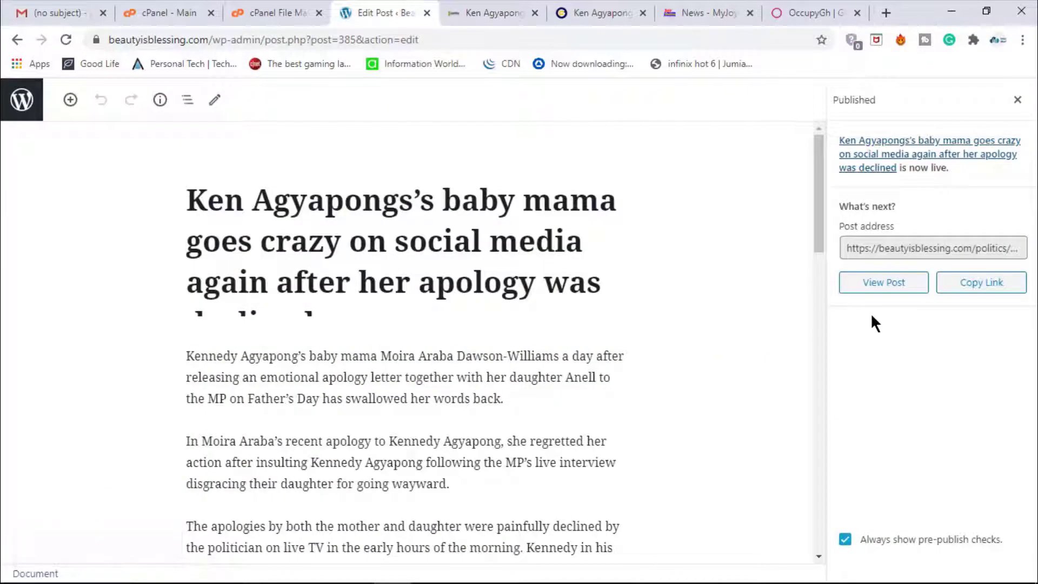
{"action": "left_click", "coordinate": [1016, 101]}
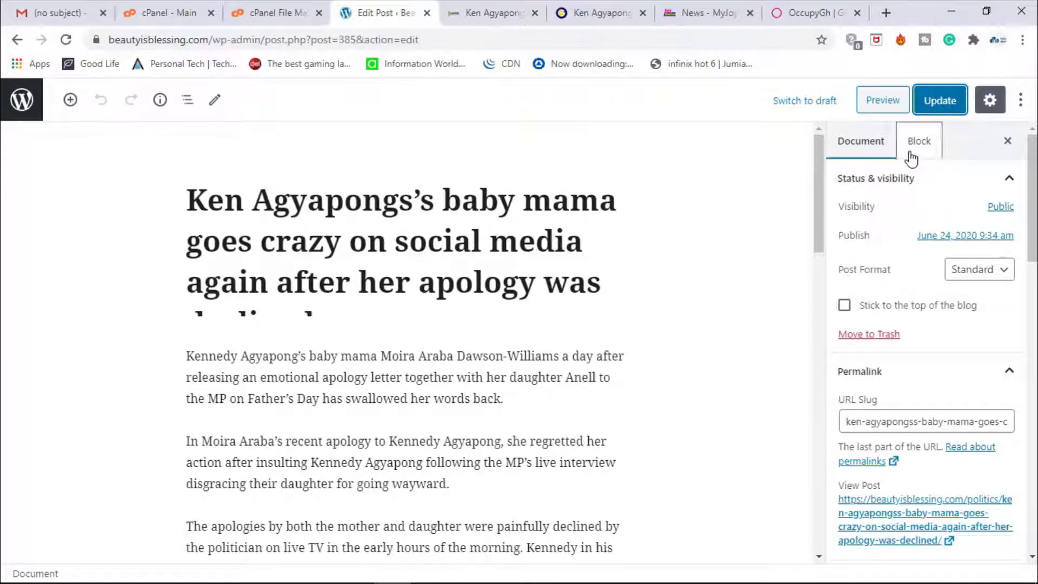
{"action": "scroll", "coordinate": [914, 162], "scroll_direction": "down", "scroll_amount": 4}
{"action": "scroll", "coordinate": [1006, 308], "scroll_direction": "down", "scroll_amount": 4}
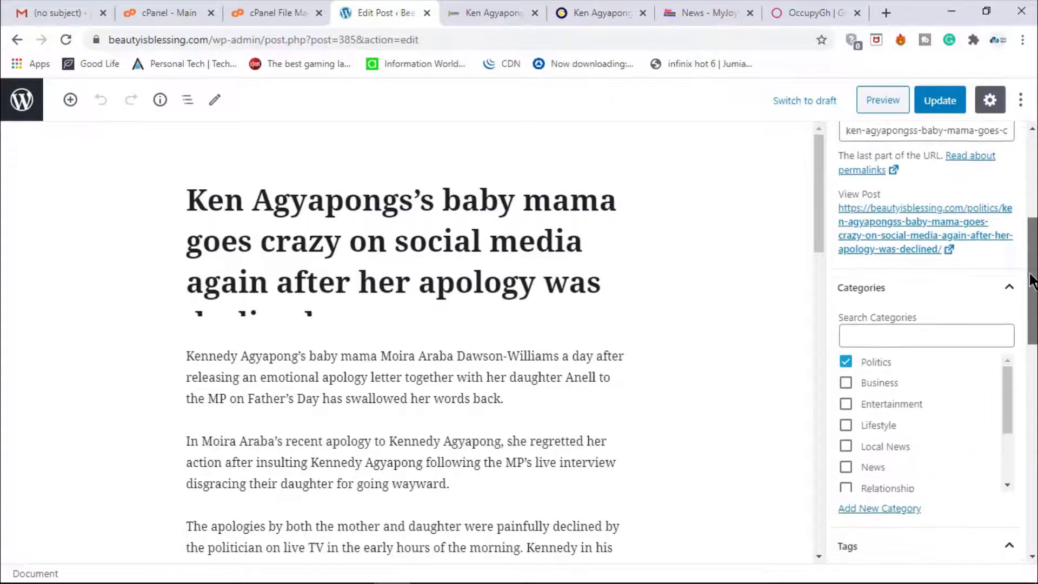
{"action": "scroll", "coordinate": [1004, 307], "scroll_direction": "up", "scroll_amount": 10}
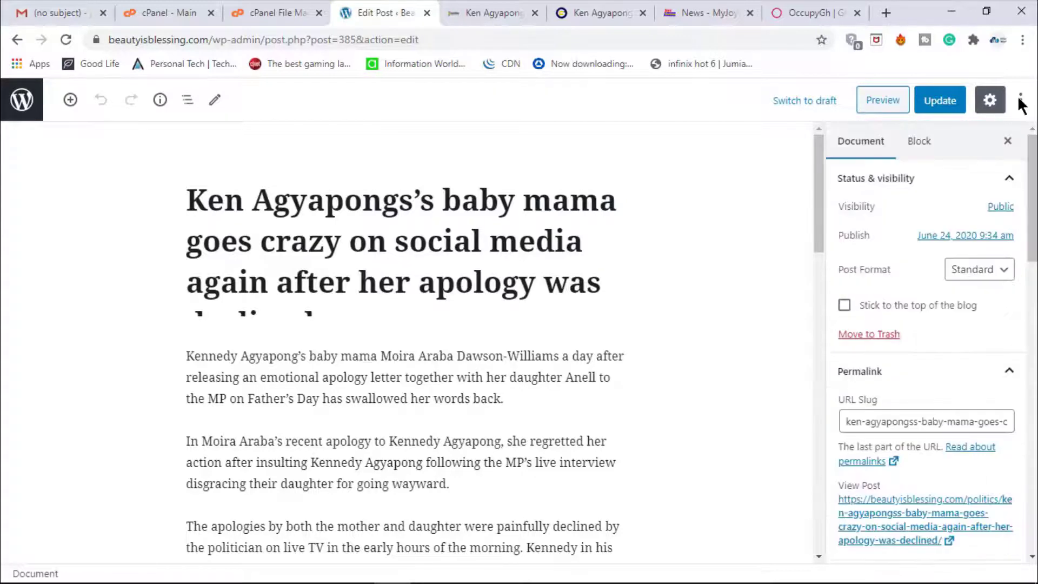
{"action": "left_click", "coordinate": [23, 109]}
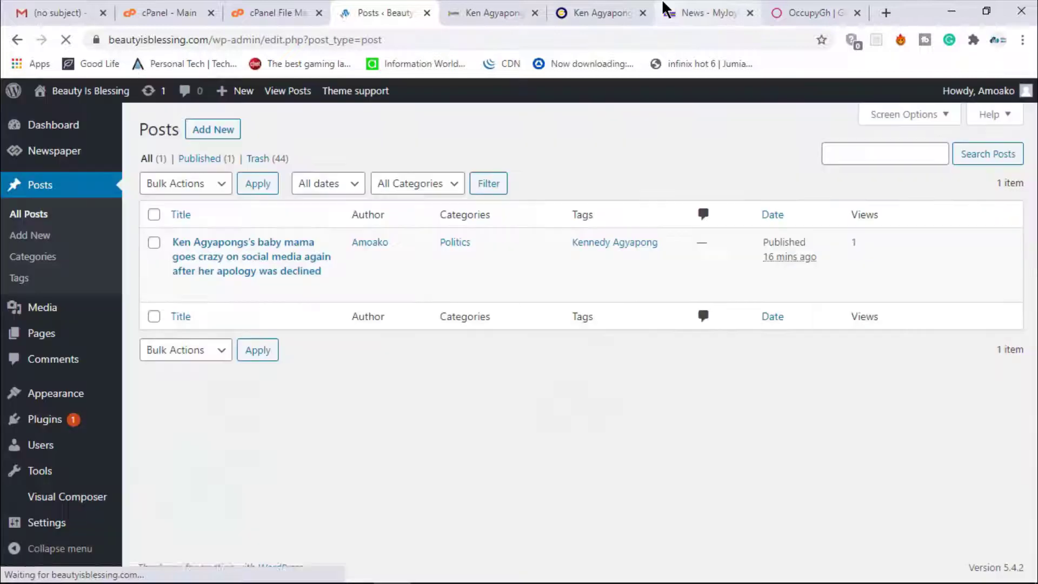
{"action": "left_click", "coordinate": [666, 9]}
Close the ghpage Ken Agyapong article tab
{"action": "left_click", "coordinate": [619, 10]}
{"action": "left_click_drag", "start_coordinate": [624, 6], "coordinate": [747, 9]}
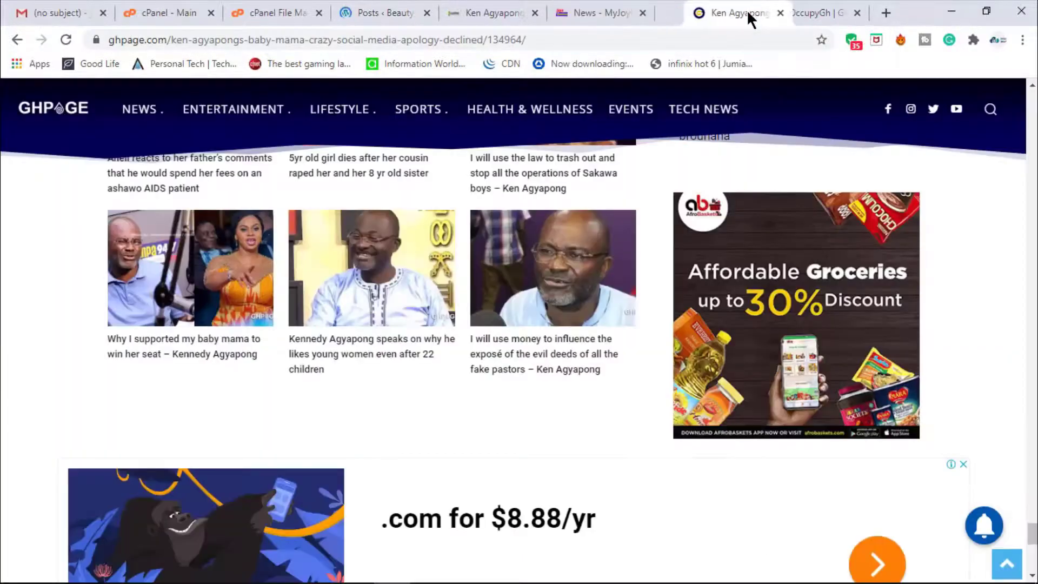
{"action": "left_click", "coordinate": [750, 13]}
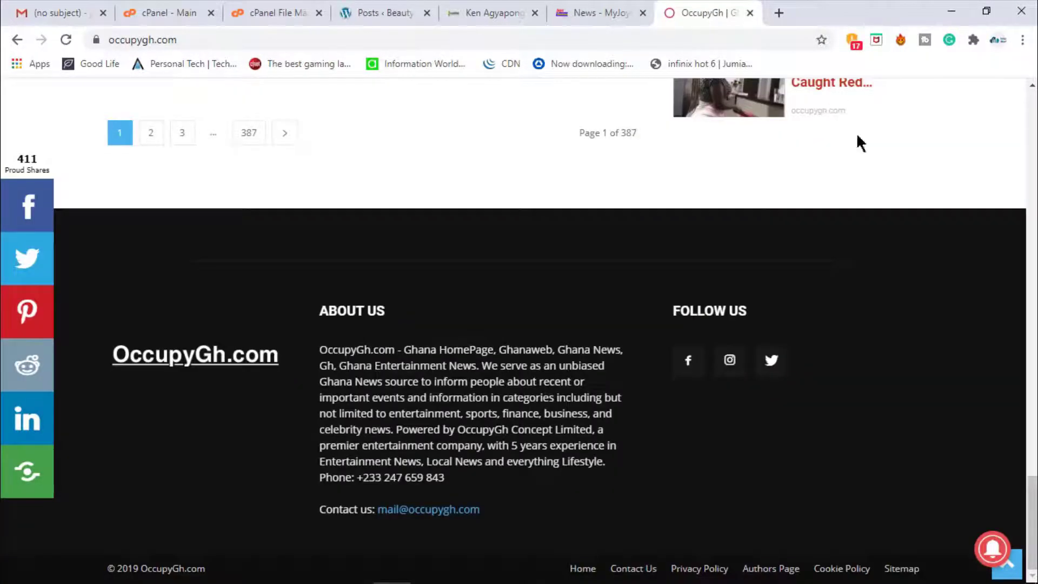
Open the OccupyGh yam article, select its title, and start a new WordPress post
{"action": "left_click_drag", "start_coordinate": [1033, 501], "coordinate": [1032, 113]}
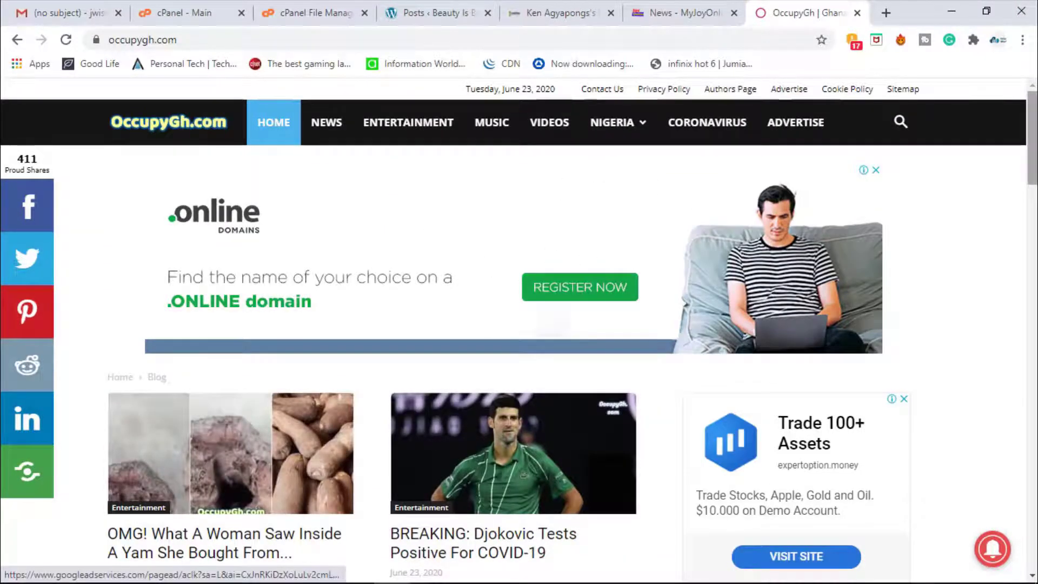
{"action": "scroll", "coordinate": [665, 248], "scroll_direction": "down", "scroll_amount": 4}
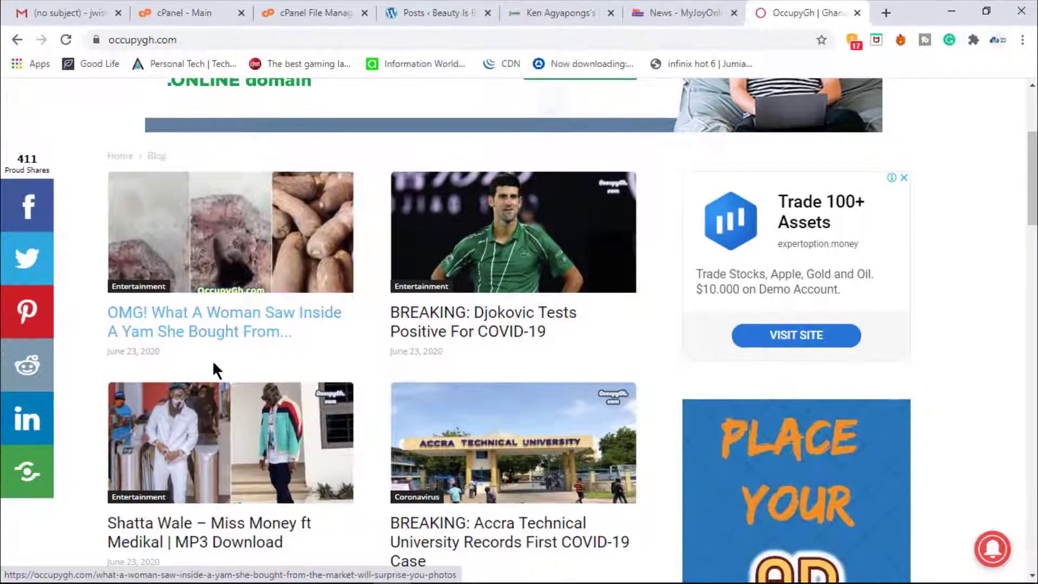
{"action": "left_click", "coordinate": [173, 330]}
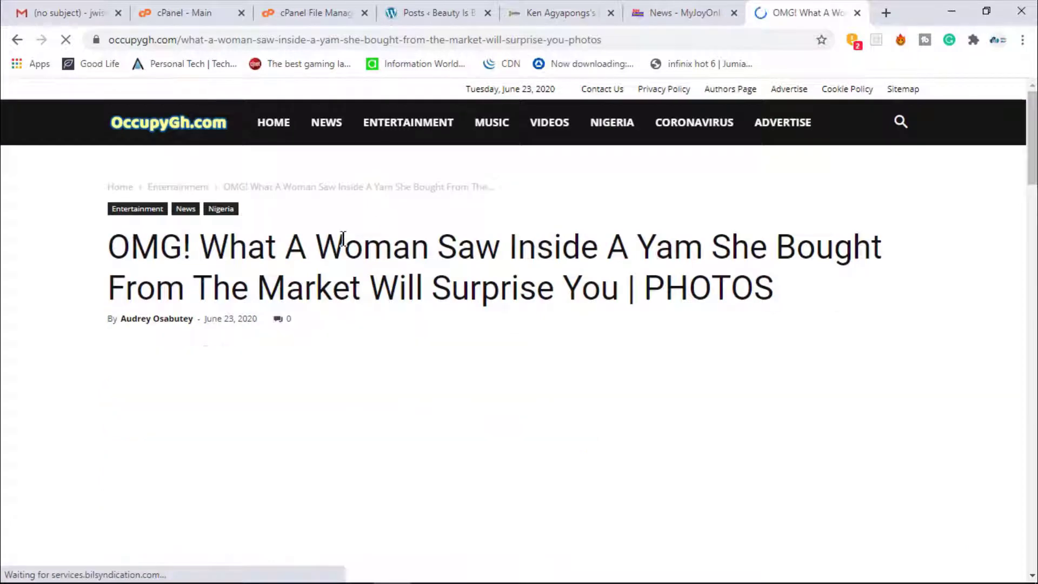
{"action": "left_click_drag", "start_coordinate": [109, 237], "coordinate": [914, 306]}
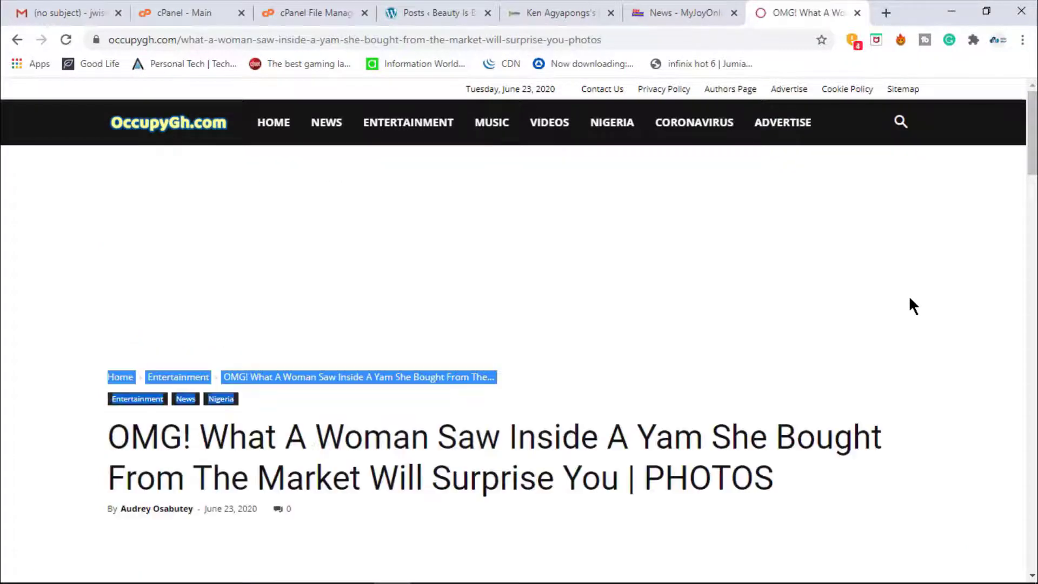
{"action": "left_click", "coordinate": [390, 9]}
{"action": "left_click", "coordinate": [203, 133]}
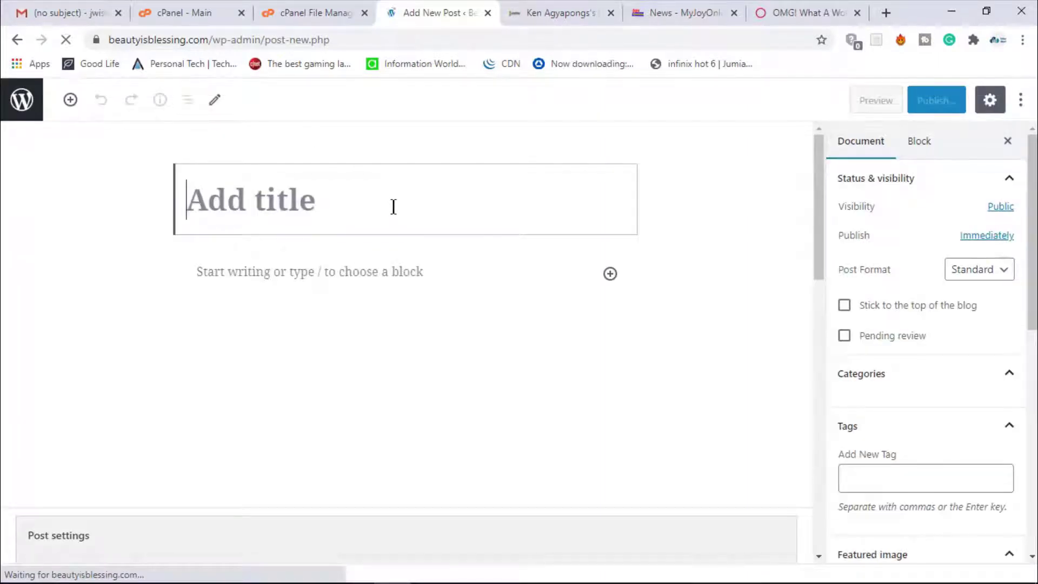
Paste the yam headline as the new post's title, then select the article's two opening paragraphs
{"action": "type", "text": "Home Entertainment OMG! What A Woman Saw Inside A Yam She Bought From The… EntertainmentNewsNigeria"}
{"action": "left_click", "coordinate": [784, 11]}
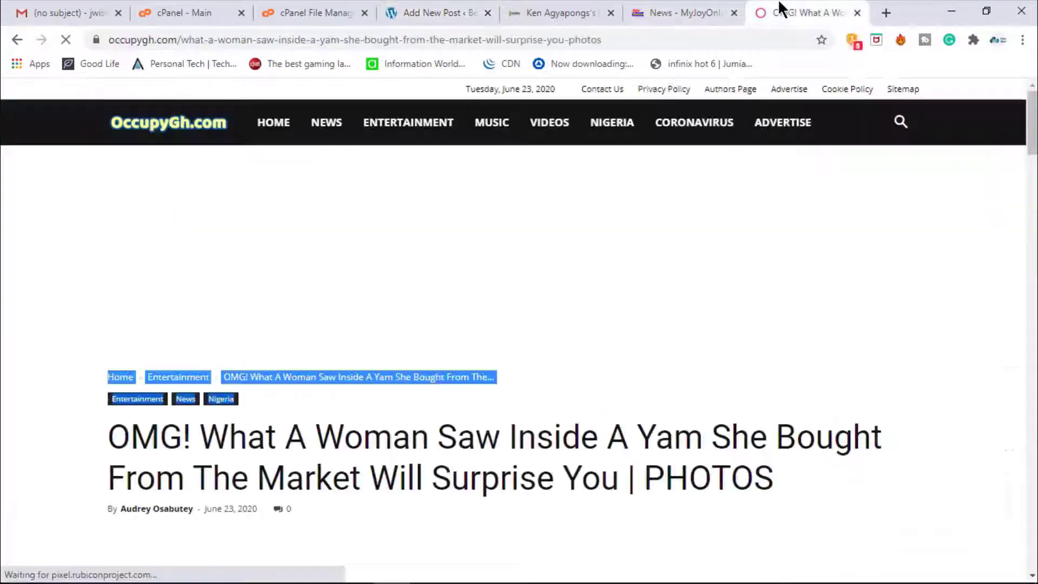
{"action": "scroll", "coordinate": [944, 149], "scroll_direction": "down", "scroll_amount": 5}
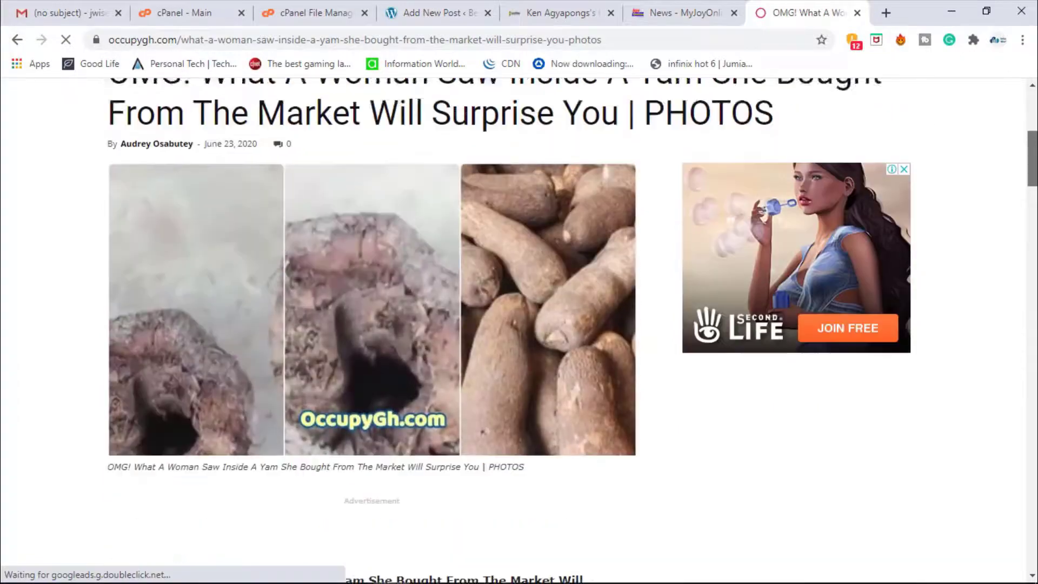
{"action": "scroll", "coordinate": [1021, 190], "scroll_direction": "down", "scroll_amount": 6}
{"action": "scroll", "coordinate": [1017, 186], "scroll_direction": "down", "scroll_amount": 8}
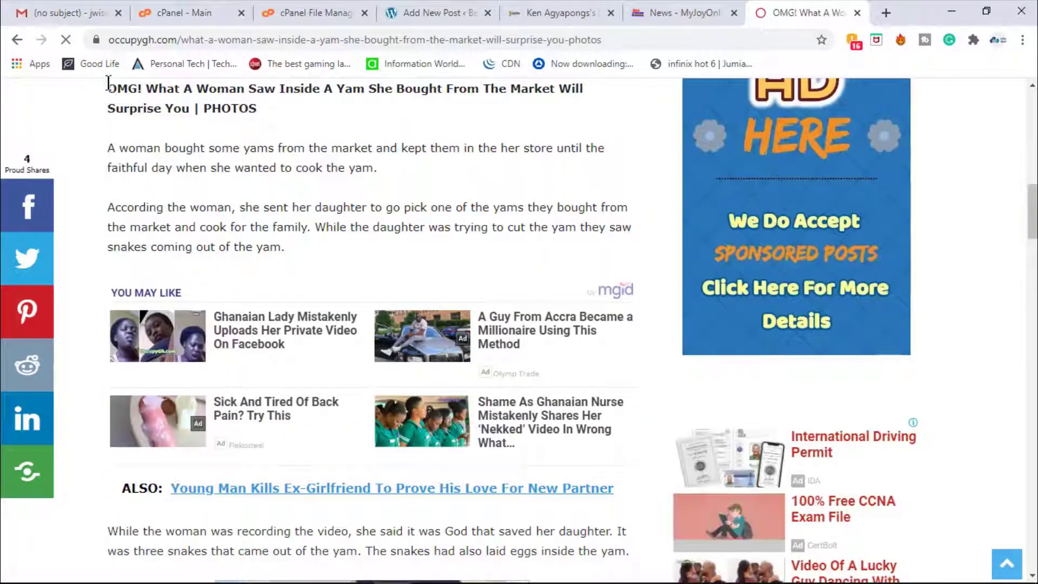
{"action": "left_click_drag", "start_coordinate": [108, 85], "coordinate": [119, 141]}
{"action": "left_click", "coordinate": [393, 271]}
{"action": "left_click", "coordinate": [296, 262]}
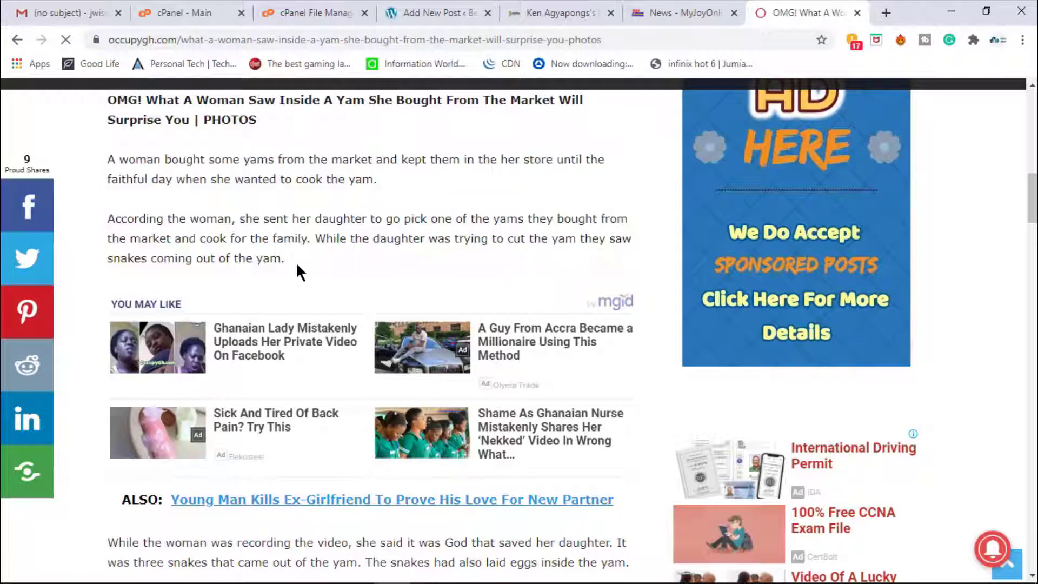
{"action": "left_click_drag", "start_coordinate": [290, 261], "coordinate": [156, 156]}
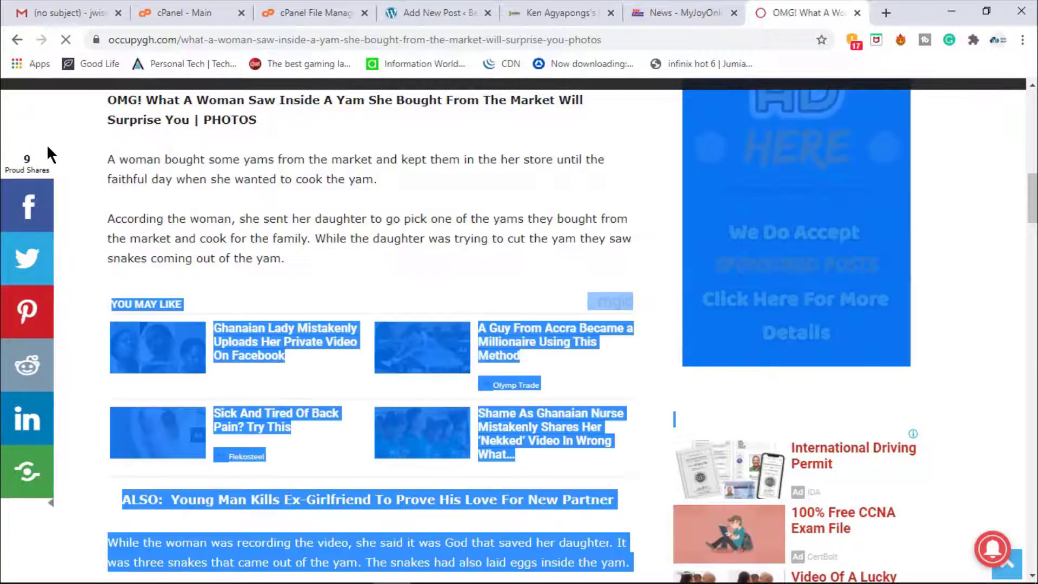
{"action": "left_click", "coordinate": [424, 7]}
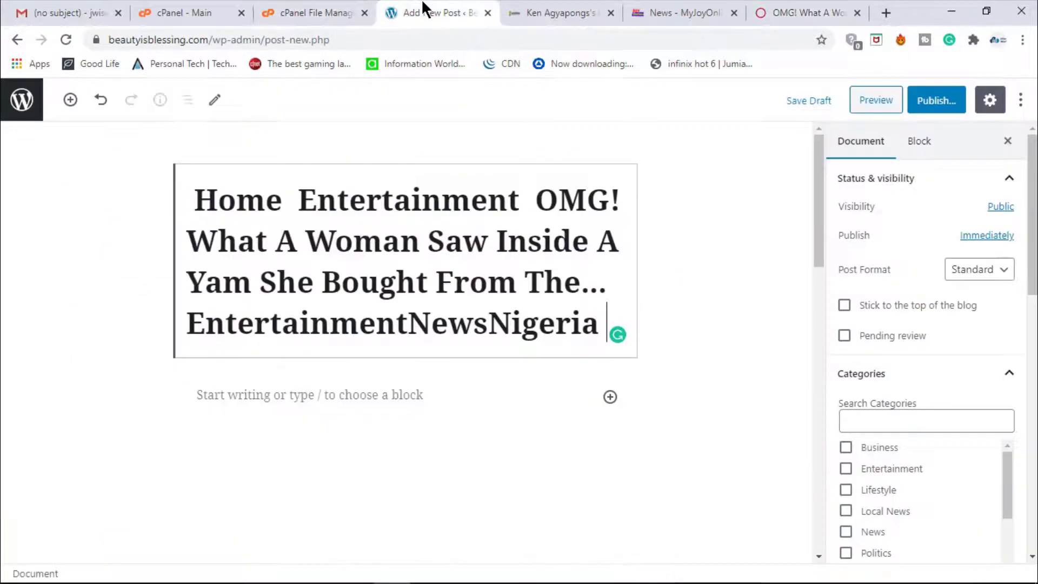
Paste the copied yam article into the post body and undo the pasted ad block
{"action": "left_click", "coordinate": [357, 399]}
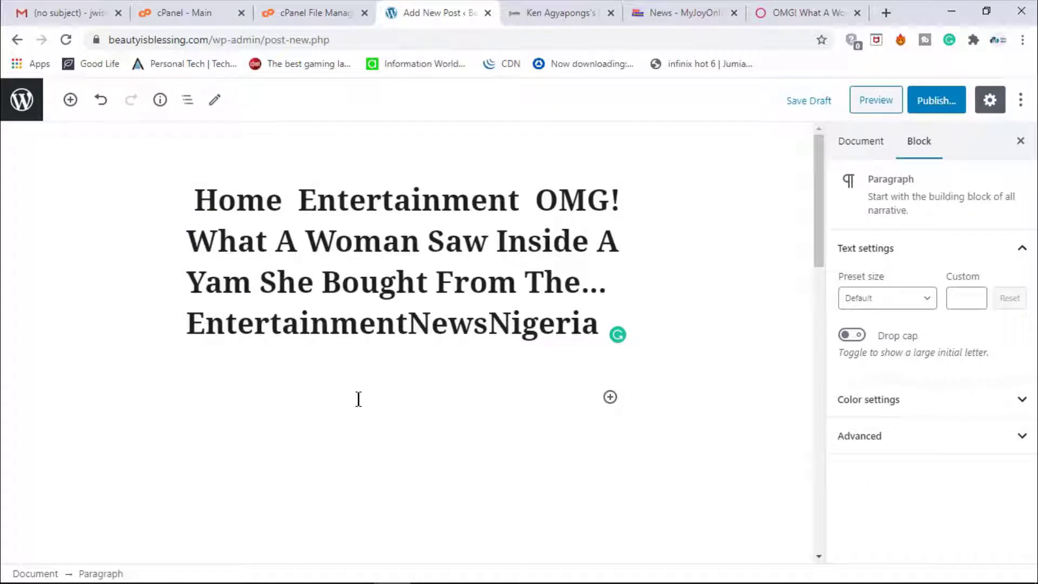
{"action": "key", "text": "ctrl+v"}
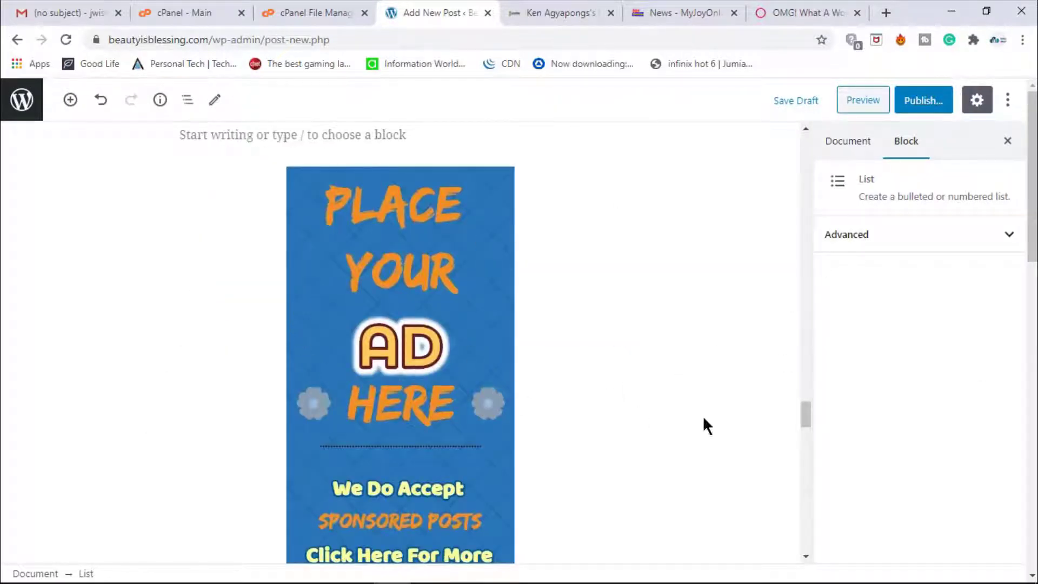
{"action": "left_click_drag", "start_coordinate": [806, 417], "coordinate": [807, 393]}
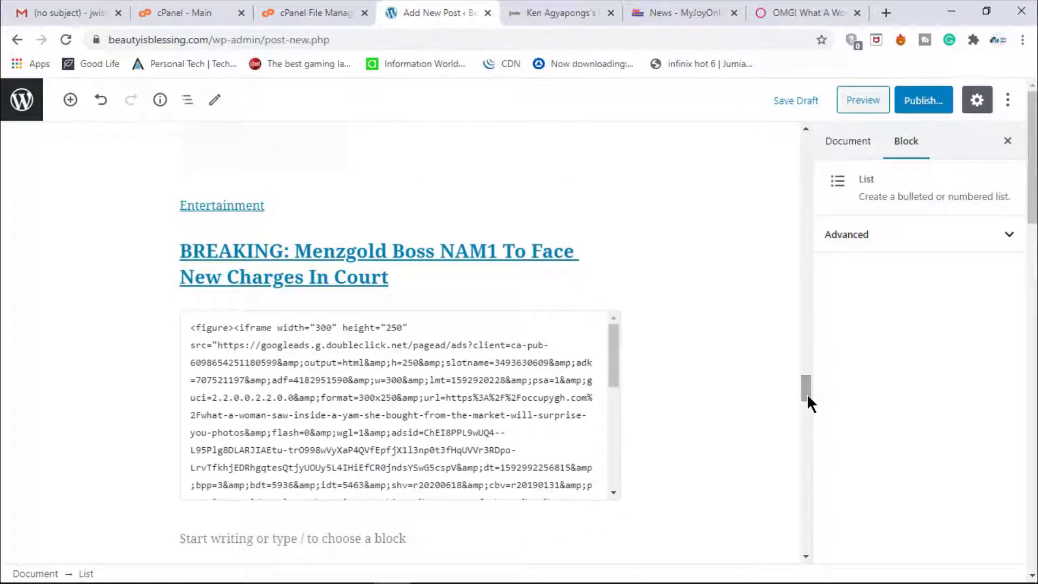
{"action": "left_click", "coordinate": [484, 381]}
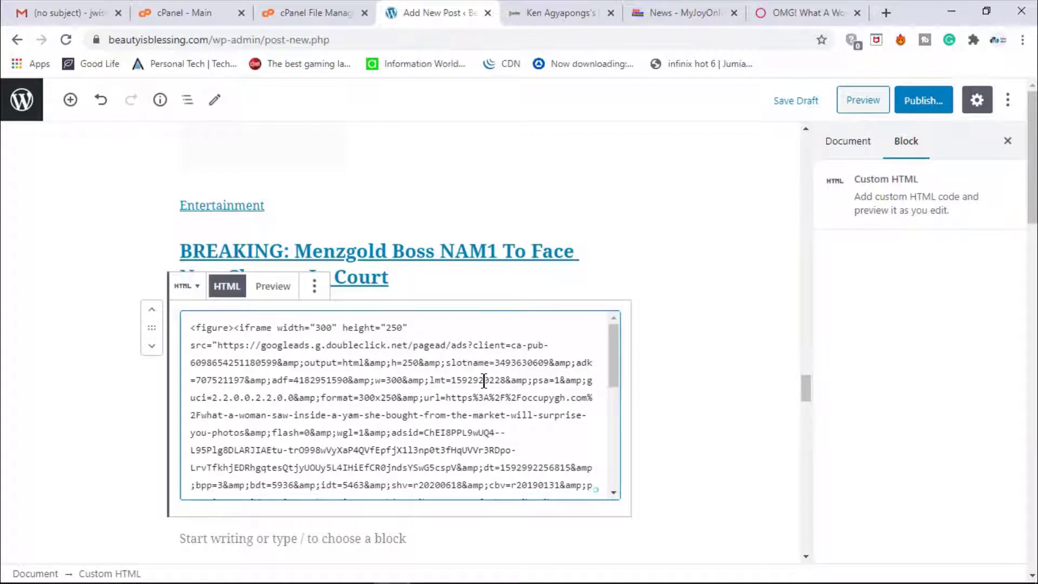
{"action": "key", "text": "ctrl+z"}
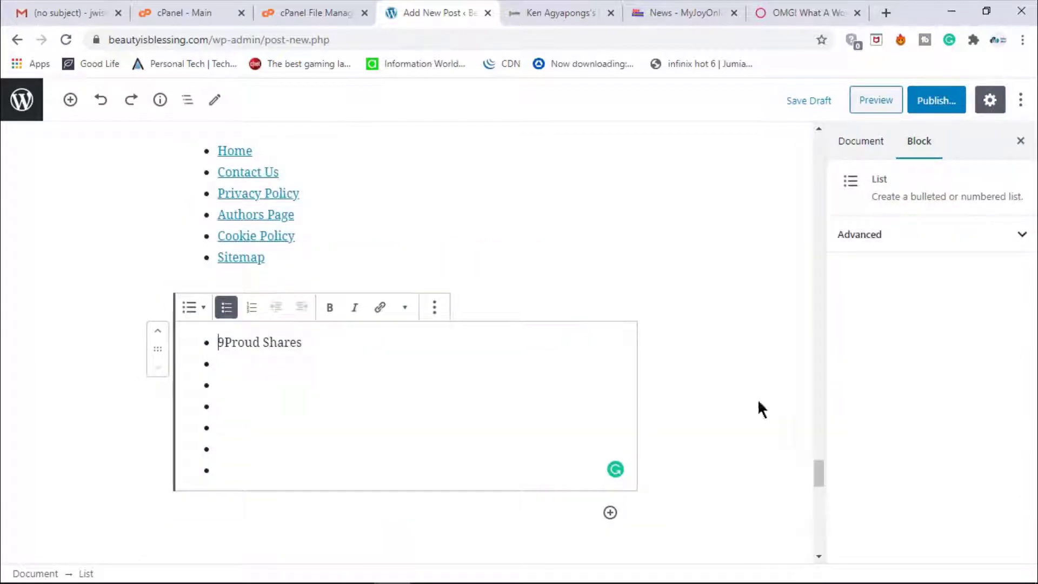
Delete the related-links paragraph and all remaining pasted body content
{"action": "left_click_drag", "start_coordinate": [820, 475], "coordinate": [810, 124]}
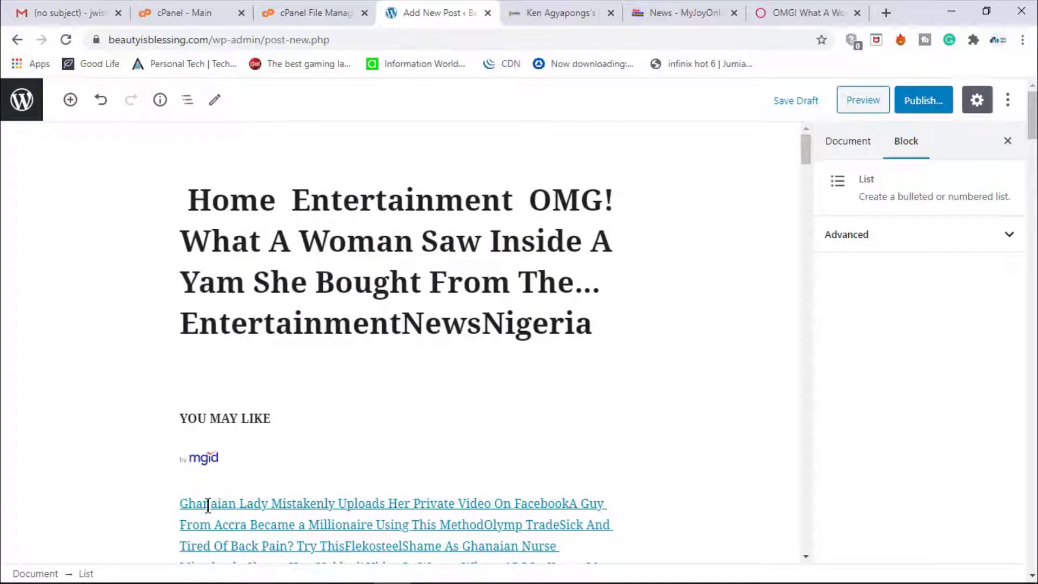
{"action": "left_click", "coordinate": [208, 505]}
{"action": "key", "text": "ctrl+a"}
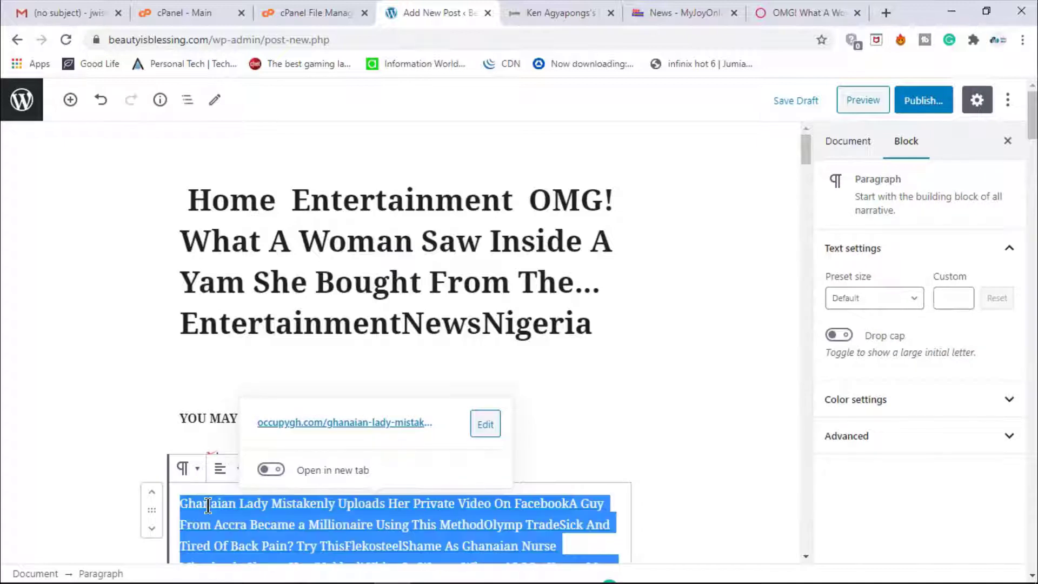
{"action": "key", "text": "BackSpace"}
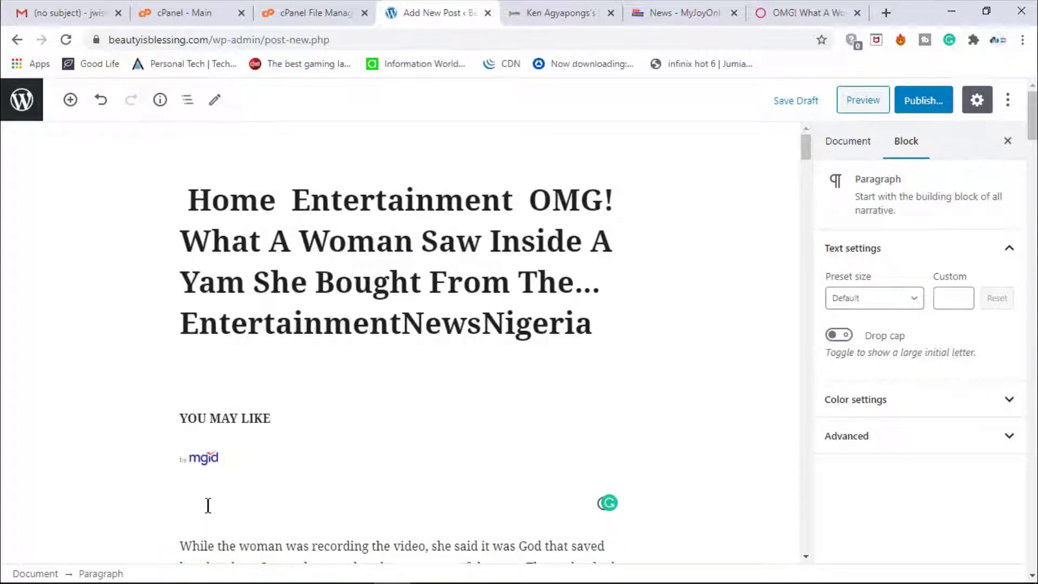
{"action": "left_click", "coordinate": [231, 415]}
{"action": "key", "text": "ctrl+a"}
{"action": "key", "text": "ctrl+a"}
{"action": "key", "text": "BackSpace"}
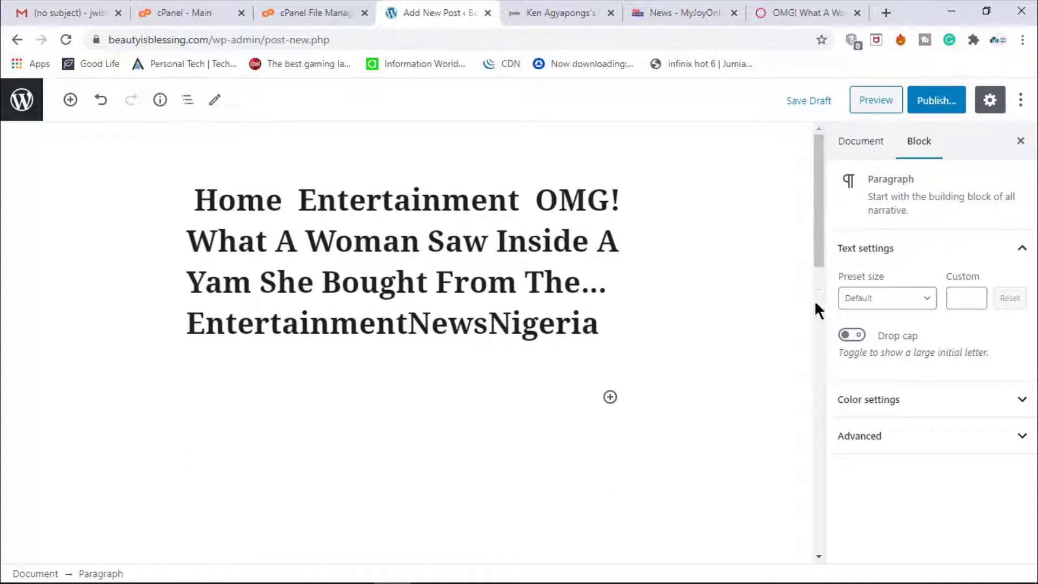
Close the OccupyGh yam article and MyJoyOnline News tabs
{"action": "left_click", "coordinate": [815, 316]}
{"action": "left_click_drag", "start_coordinate": [815, 316], "coordinate": [810, 186]}
{"action": "left_click", "coordinate": [674, 10]}
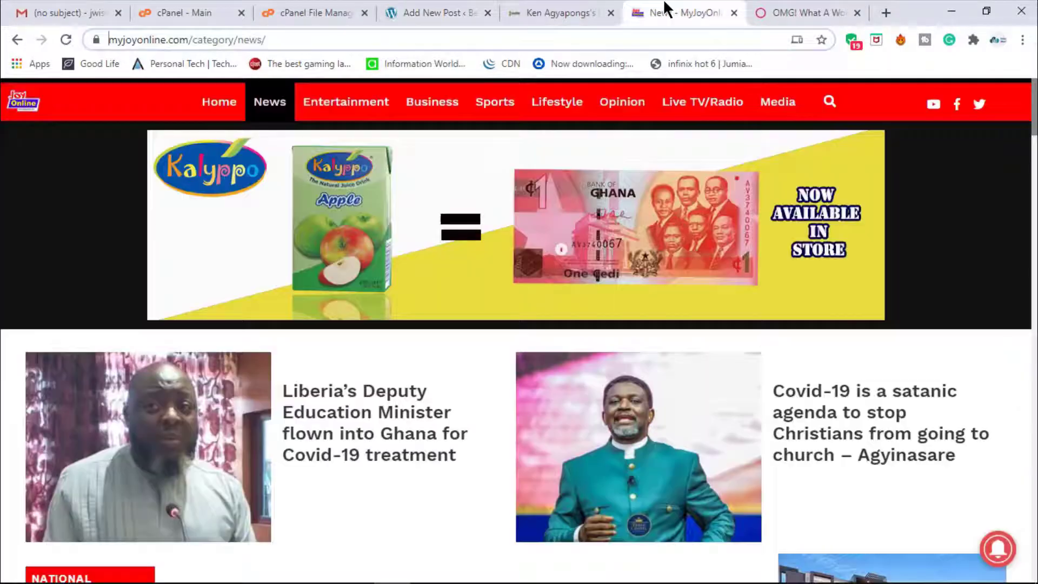
{"action": "left_click", "coordinate": [569, 10]}
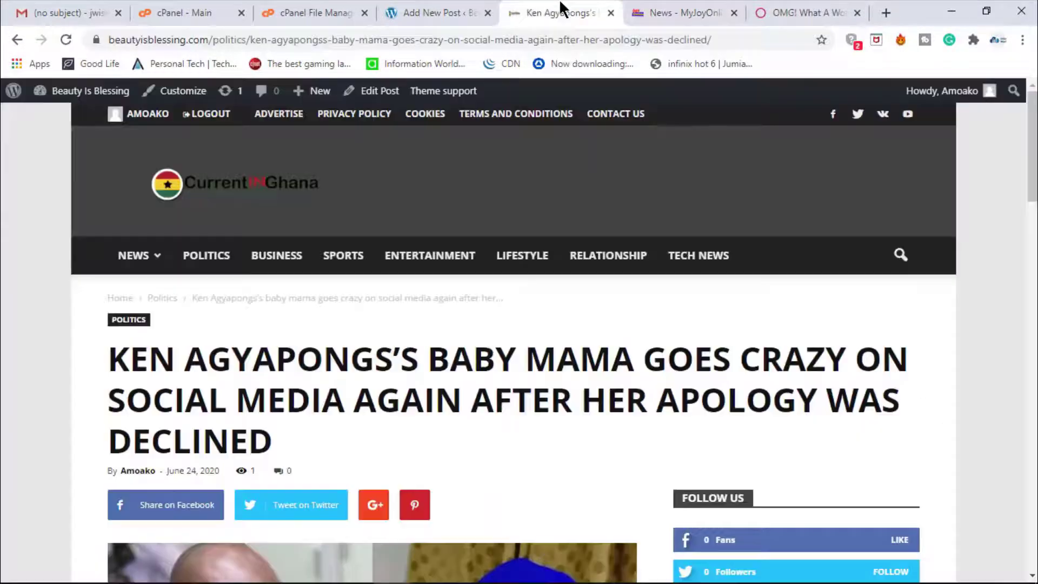
{"action": "left_click", "coordinate": [785, 8]}
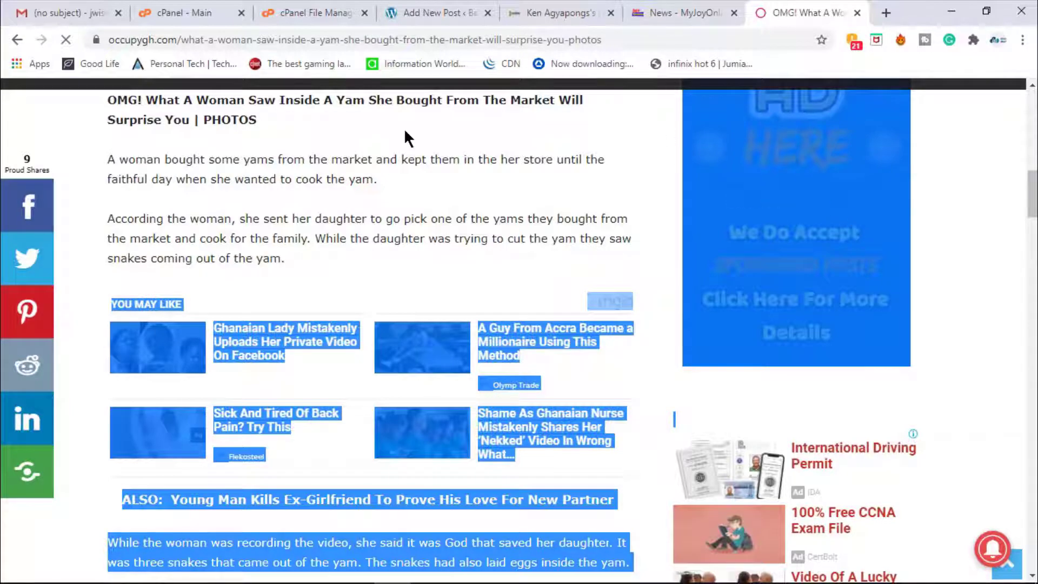
{"action": "left_click", "coordinate": [857, 13]}
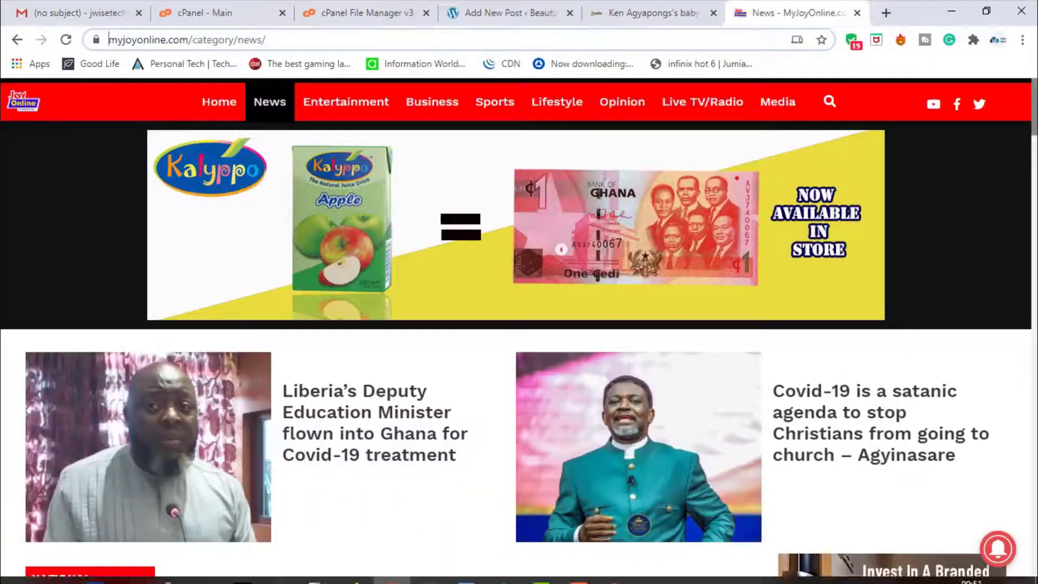
{"action": "left_click", "coordinate": [855, 14]}
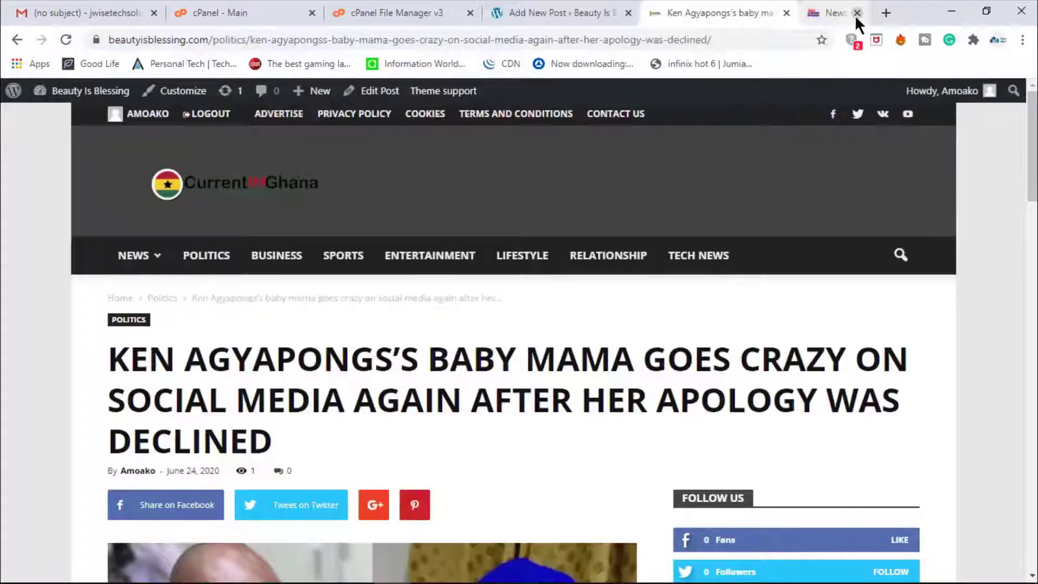
Copy the headline text from Notepad and return to the new post editor
{"action": "mouse_move", "coordinate": [645, 582]}
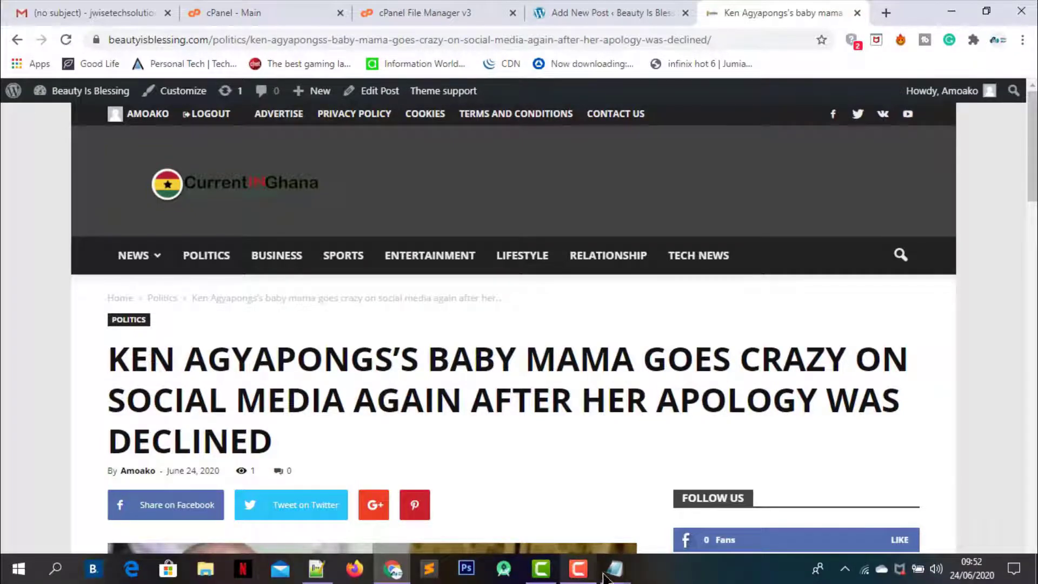
{"action": "mouse_move", "coordinate": [615, 569]}
{"action": "left_click", "coordinate": [548, 486]}
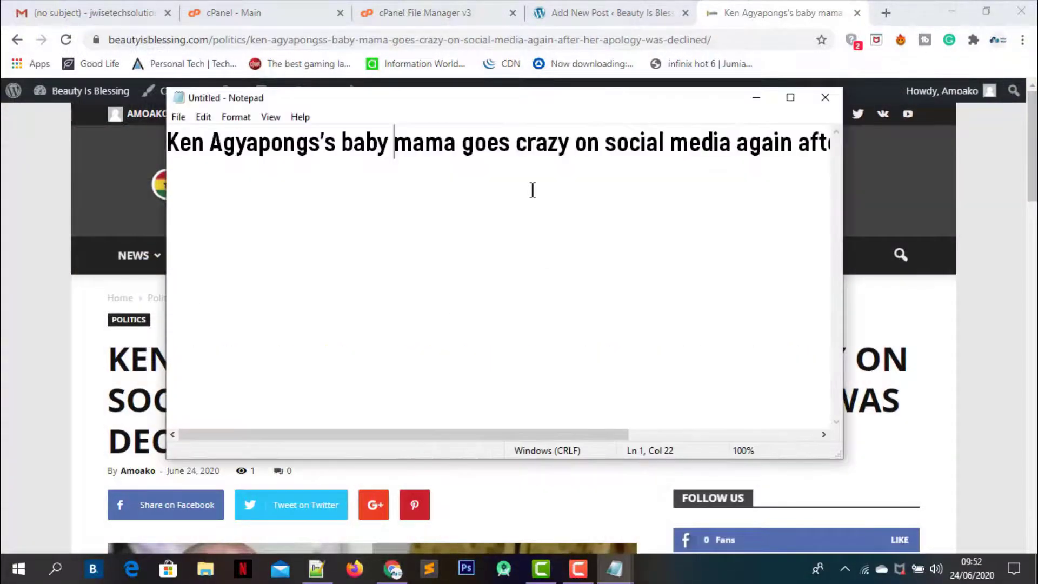
{"action": "key", "text": "ctrl+a"}
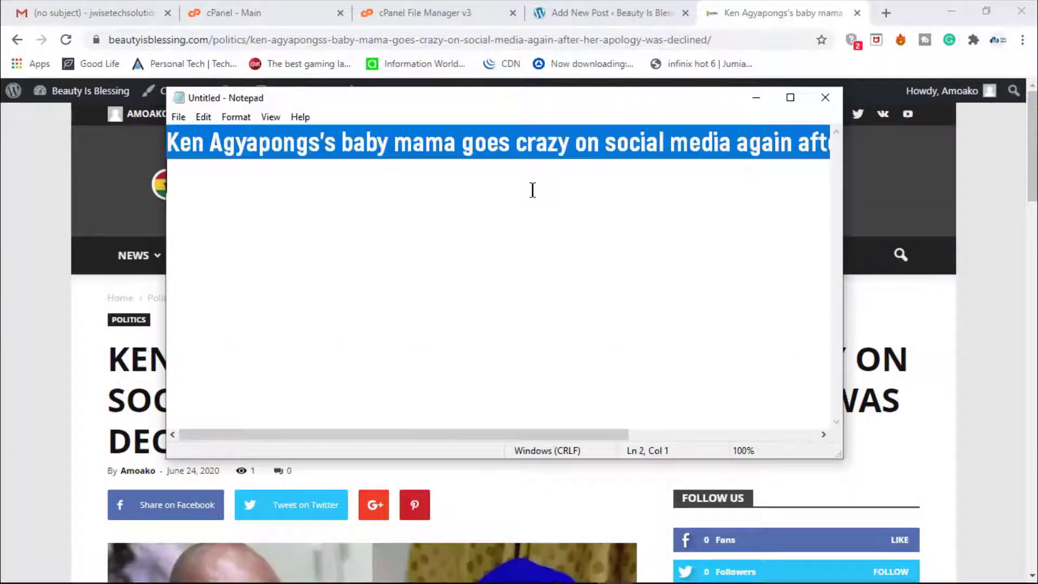
{"action": "left_click", "coordinate": [755, 100]}
{"action": "left_click", "coordinate": [657, 10]}
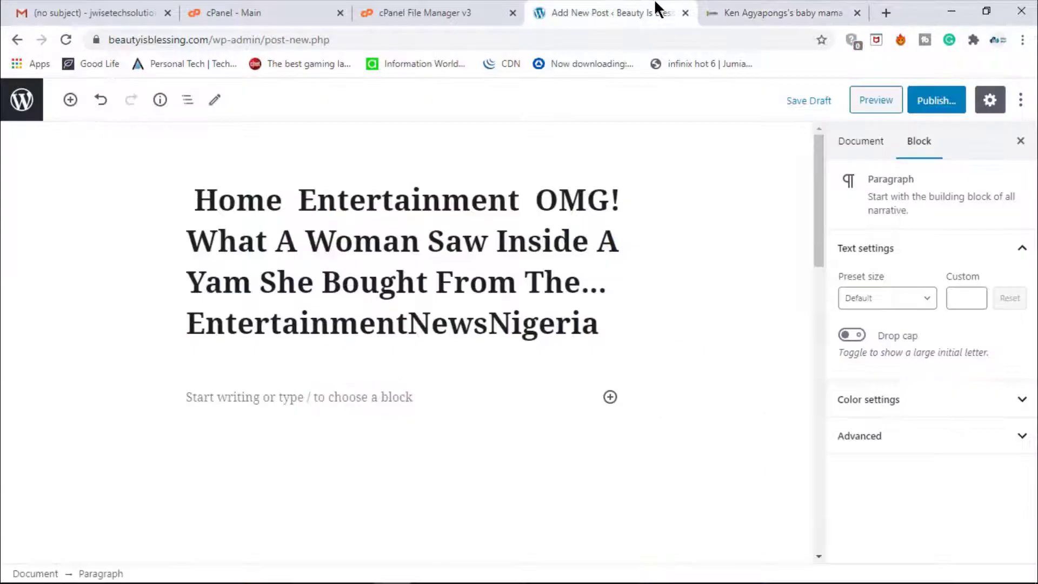
Paste the copied headline into the empty body paragraph
{"action": "left_click", "coordinate": [332, 397]}
{"action": "type", "text": "Ken Agyapongs’s baby mama goes crazy on social media again after her apology was declined"}
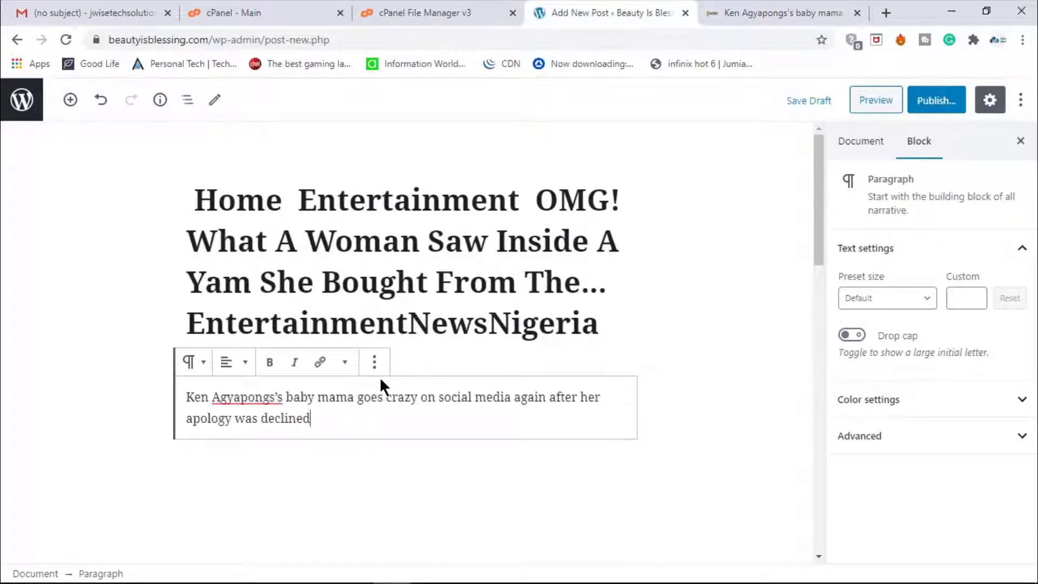
{"action": "mouse_move", "coordinate": [617, 577]}
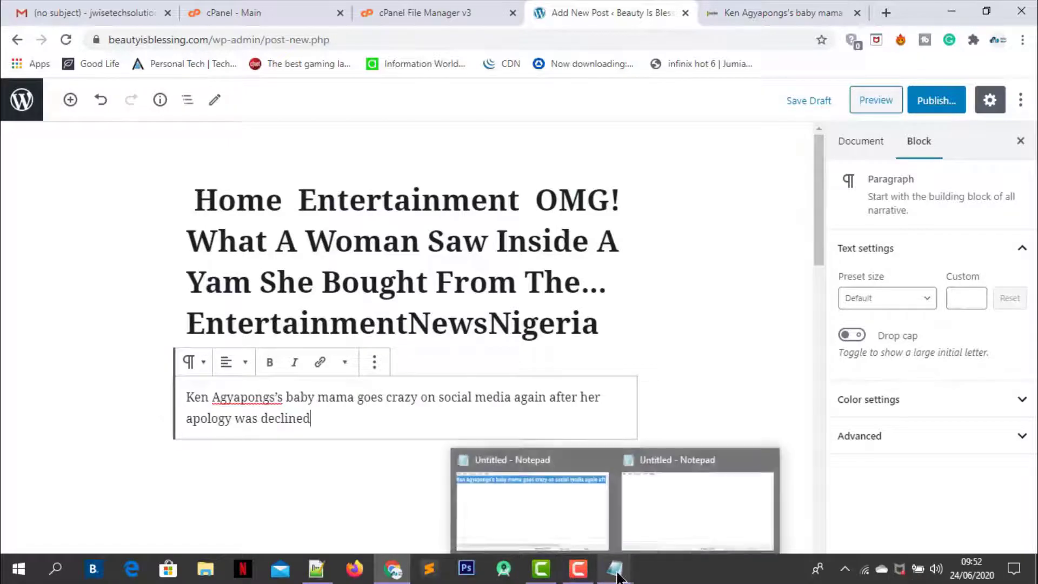
{"action": "left_click", "coordinate": [580, 510]}
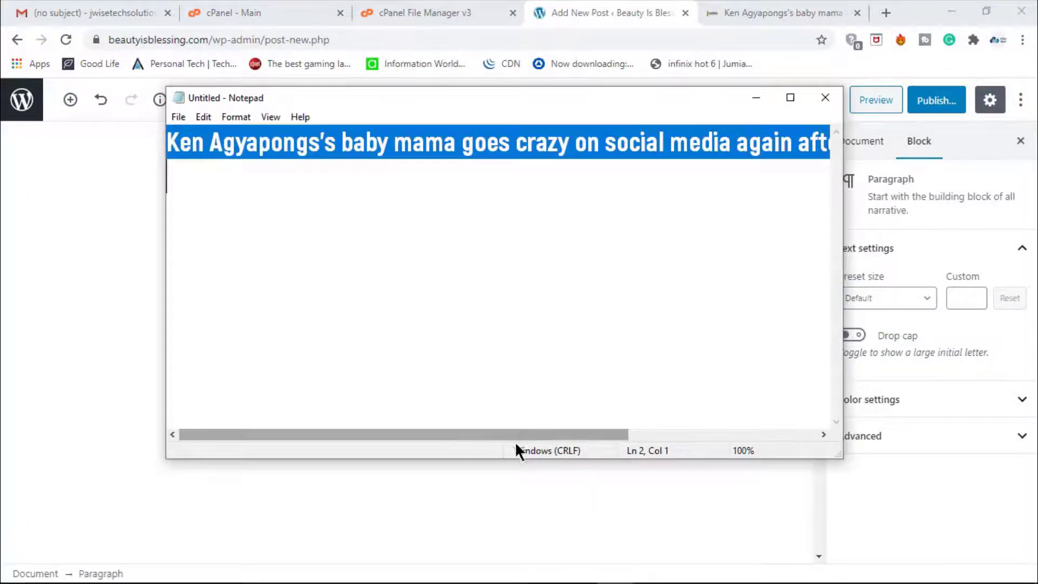
{"action": "left_click", "coordinate": [760, 93]}
Replace the body's summary text with the three paragraphs copied from the published article
{"action": "left_click", "coordinate": [785, 9]}
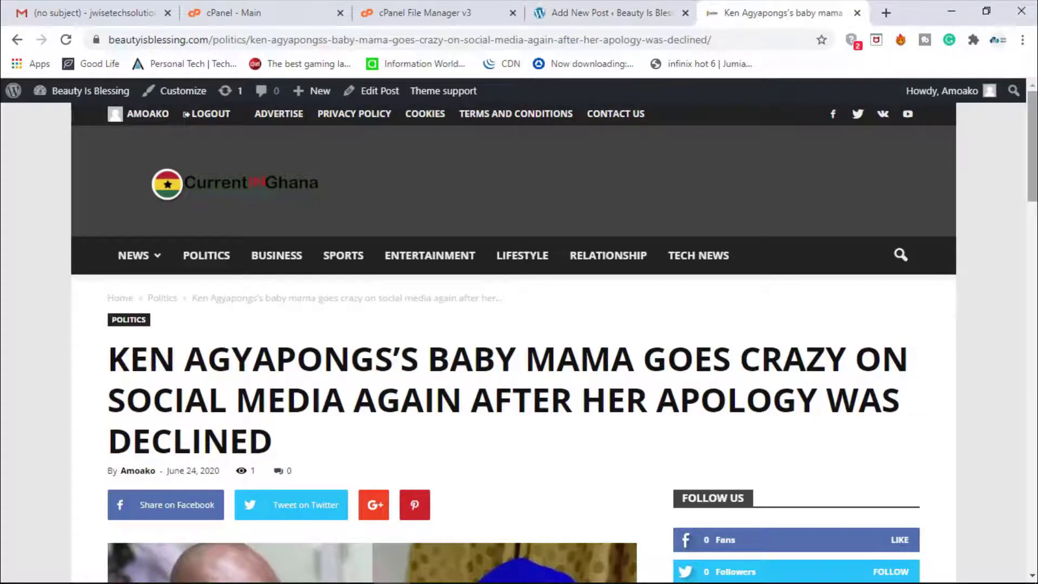
{"action": "scroll", "coordinate": [519, 325], "scroll_direction": "down", "scroll_amount": 10}
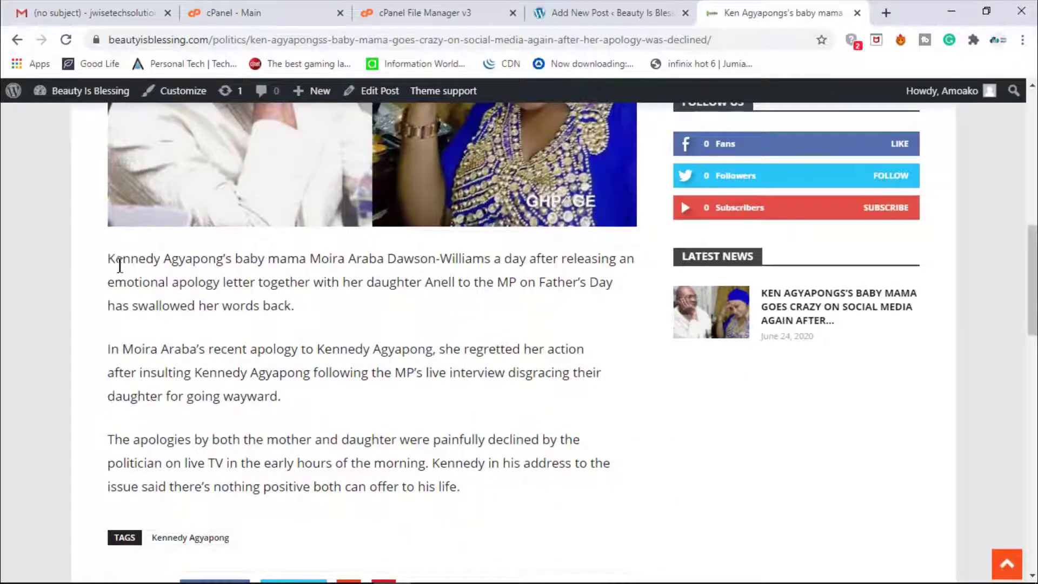
{"action": "left_click_drag", "start_coordinate": [109, 253], "coordinate": [509, 485]}
{"action": "key", "text": "ctrl+c"}
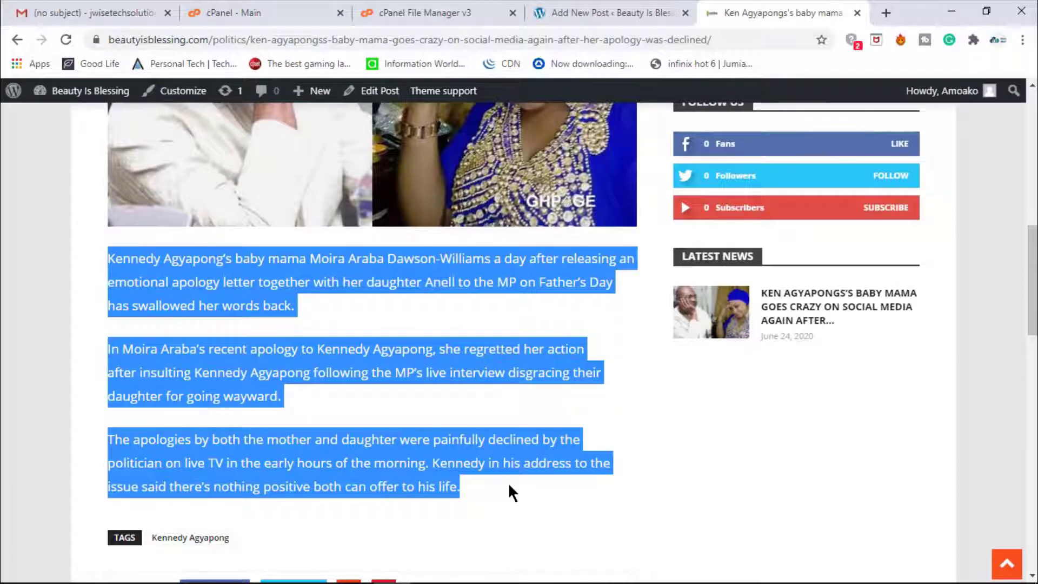
{"action": "left_click", "coordinate": [538, 7]}
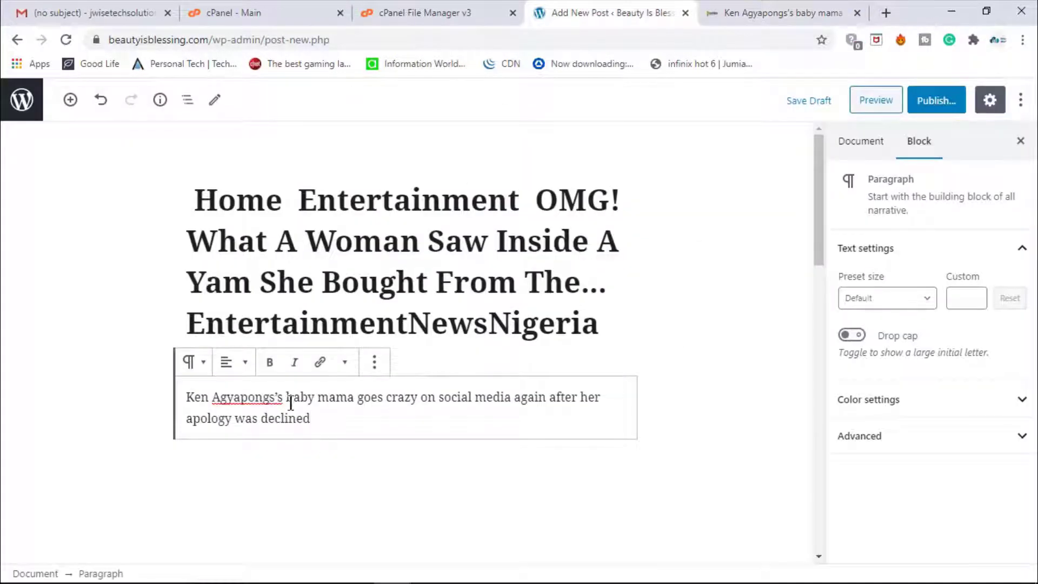
{"action": "key", "text": "BackSpace"}
{"action": "key", "text": "BackSpace"}
{"action": "key", "text": "BackSpace"}
{"action": "key", "text": "BackSpace"}
{"action": "key", "text": "BackSpace"}
{"action": "key", "text": "BackSpace"}
{"action": "key", "text": "BackSpace"}
{"action": "key", "text": "BackSpace"}
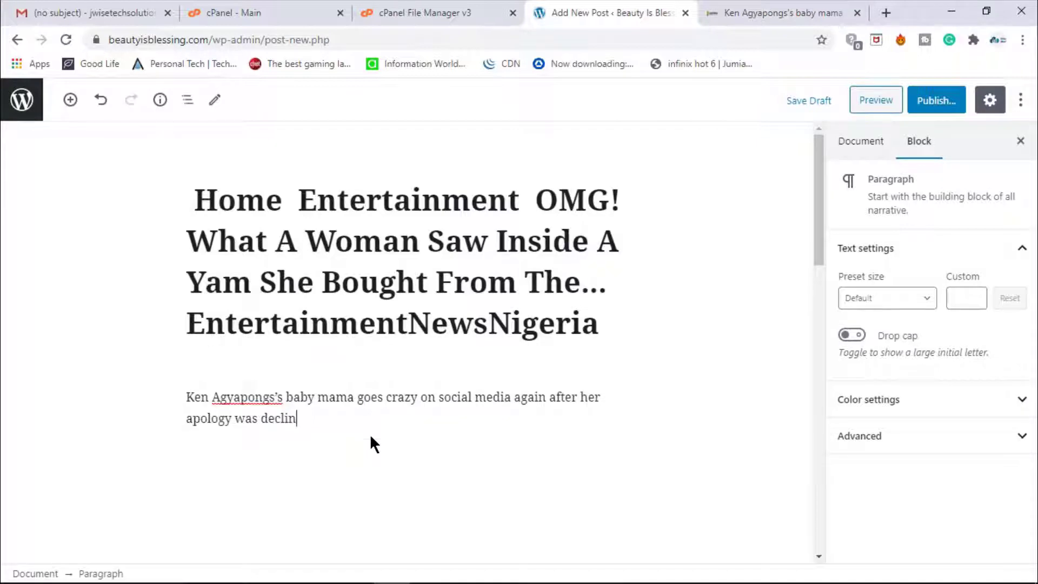
{"action": "key", "text": "BackSpace"}
{"action": "key", "text": "BackSpace"}
{"action": "key", "text": "BackSpace"}
{"action": "key", "text": "BackSpace"}
{"action": "key", "text": "BackSpace"}
{"action": "key", "text": "BackSpace"}
{"action": "key", "text": "BackSpace"}
{"action": "key", "text": "BackSpace"}
{"action": "key", "text": "BackSpace"}
{"action": "key", "text": "BackSpace"}
{"action": "key", "text": "BackSpace"}
{"action": "key", "text": "BackSpace"}
{"action": "key", "text": "BackSpace"}
{"action": "key", "text": "BackSpace"}
{"action": "key", "text": "BackSpace"}
{"action": "key", "text": "BackSpace"}
{"action": "key", "text": "BackSpace"}
{"action": "key", "text": "BackSpace"}
{"action": "key", "text": "BackSpace"}
{"action": "key", "text": "BackSpace"}
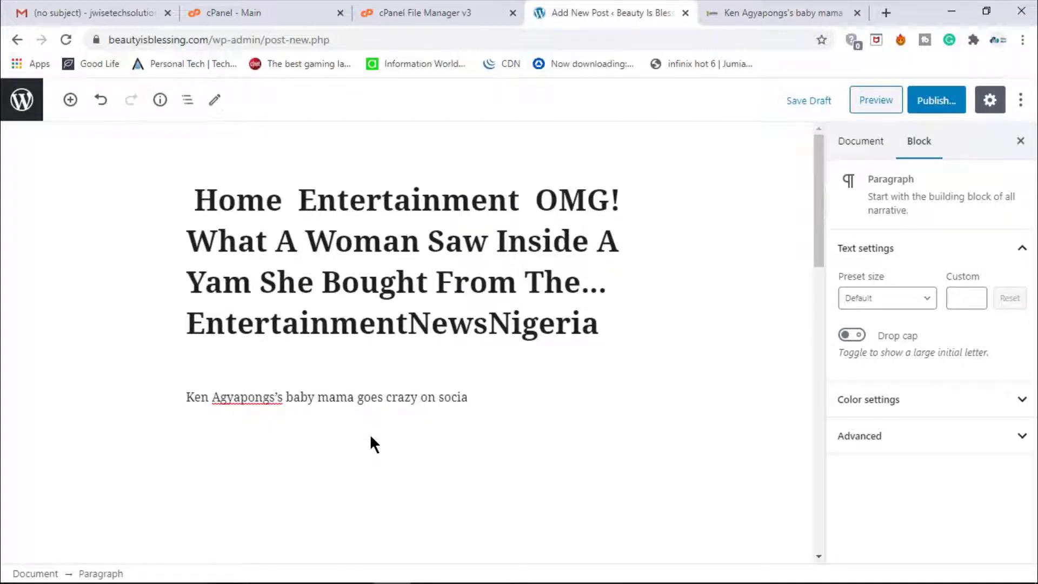
{"action": "key", "text": "BackSpace"}
{"action": "key", "text": "BackSpace"}
{"action": "key", "text": "BackSpace"}
{"action": "key", "text": "BackSpace"}
{"action": "key", "text": "BackSpace"}
{"action": "key", "text": "BackSpace"}
{"action": "key", "text": "BackSpace"}
{"action": "key", "text": "BackSpace"}
{"action": "key", "text": "BackSpace"}
{"action": "key", "text": "BackSpace"}
{"action": "key", "text": "BackSpace"}
{"action": "key", "text": "BackSpace"}
{"action": "key", "text": "BackSpace"}
{"action": "key", "text": "BackSpace"}
{"action": "key", "text": "BackSpace"}
{"action": "key", "text": "BackSpace"}
{"action": "key", "text": "BackSpace"}
{"action": "key", "text": "BackSpace"}
{"action": "key", "text": "BackSpace"}
{"action": "key", "text": "BackSpace"}
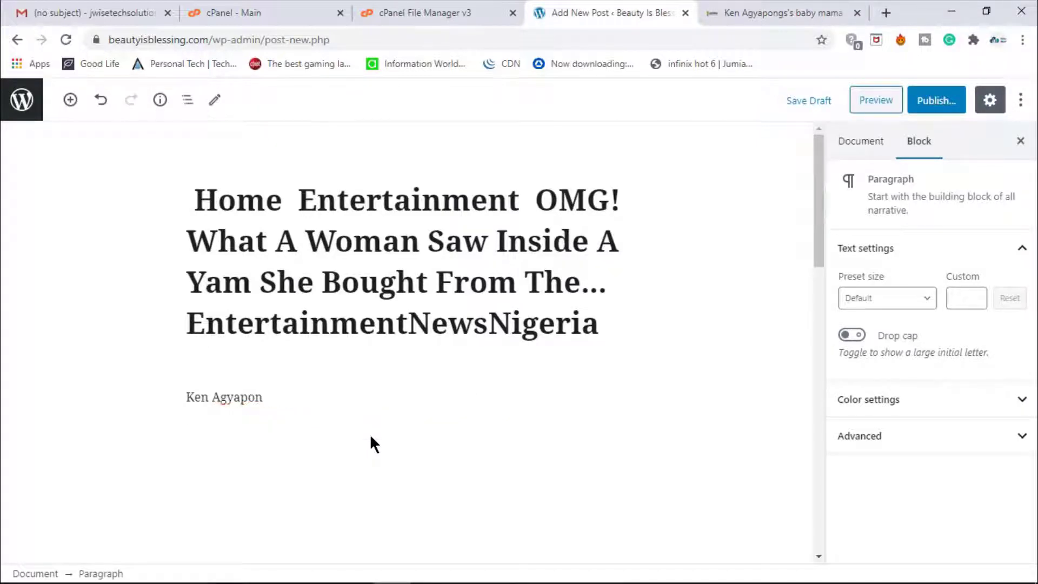
{"action": "key", "text": "BackSpace"}
{"action": "key", "text": "BackSpace"}
{"action": "key", "text": "BackSpace"}
{"action": "key", "text": "BackSpace"}
{"action": "key", "text": "BackSpace"}
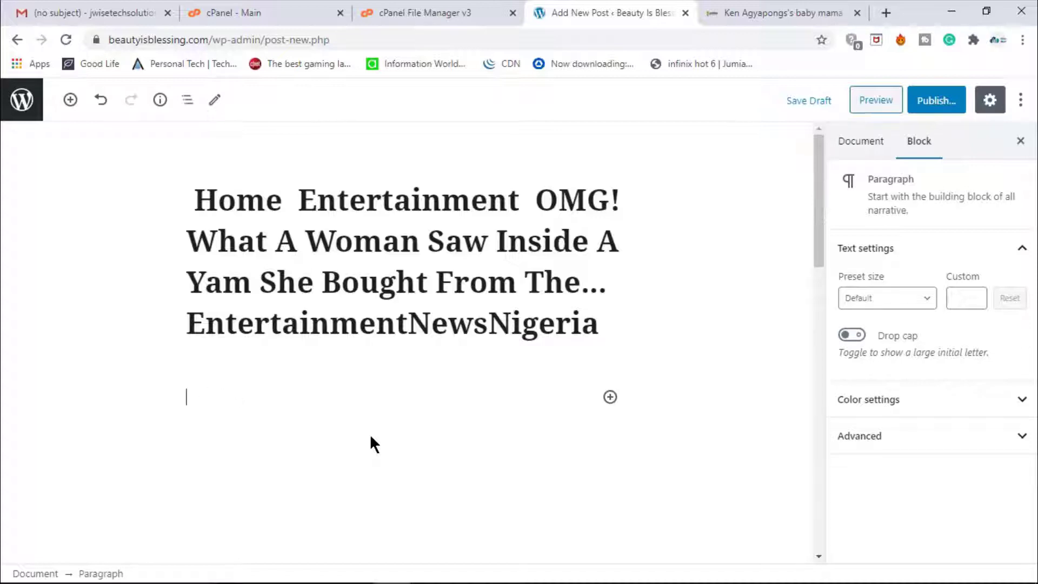
{"action": "key", "text": "ctrl+v"}
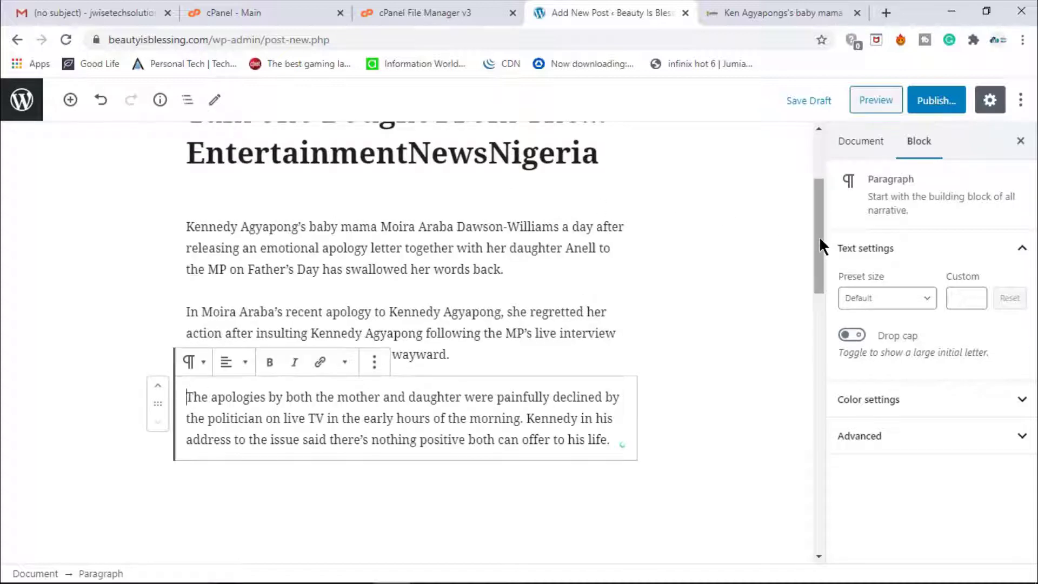
Show the post's Document settings down to the Featured image section
{"action": "left_click_drag", "start_coordinate": [819, 236], "coordinate": [832, 205]}
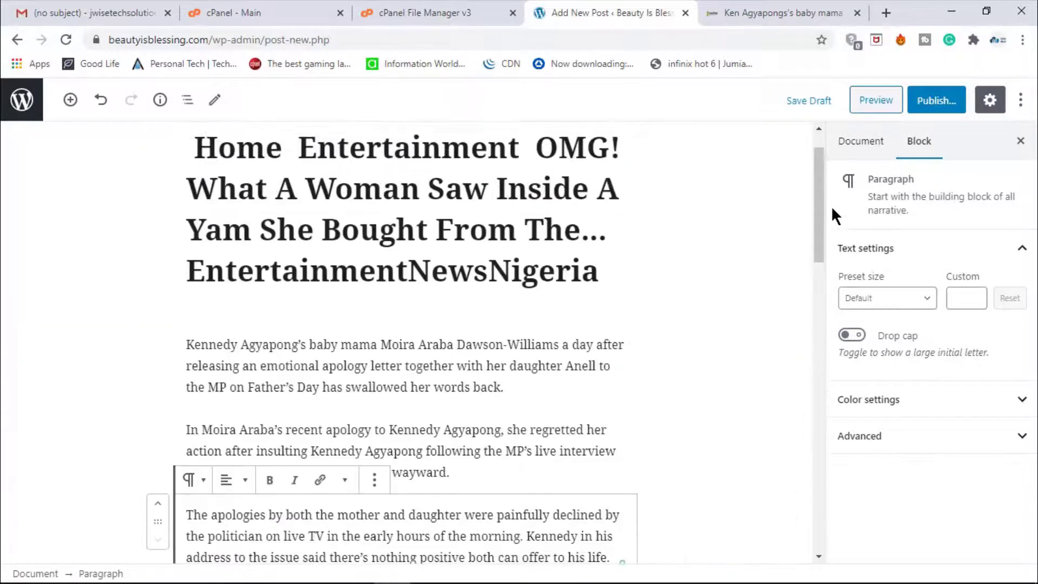
{"action": "left_click", "coordinate": [861, 140]}
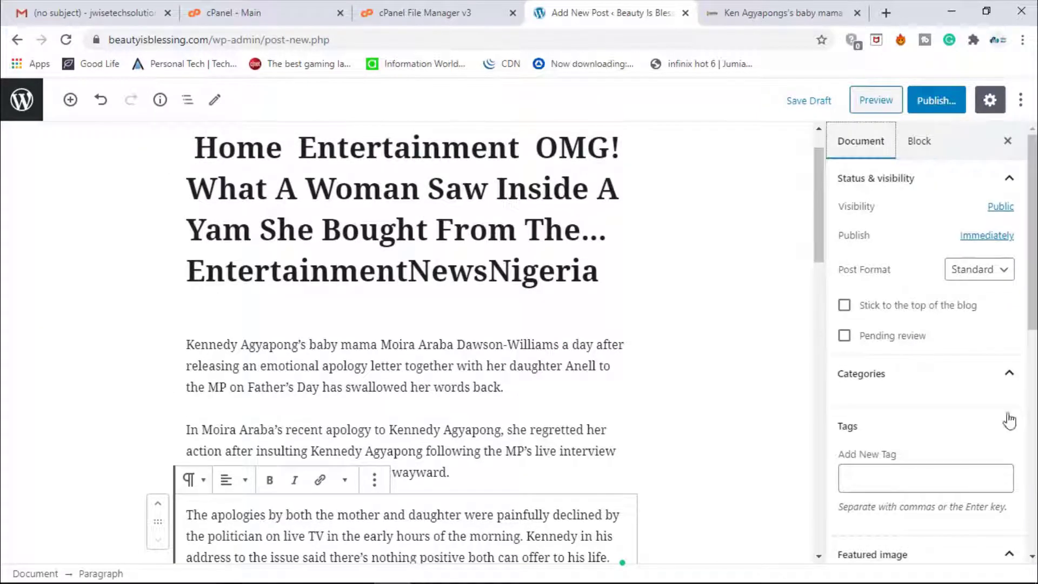
{"action": "scroll", "coordinate": [919, 324], "scroll_direction": "down", "scroll_amount": 5}
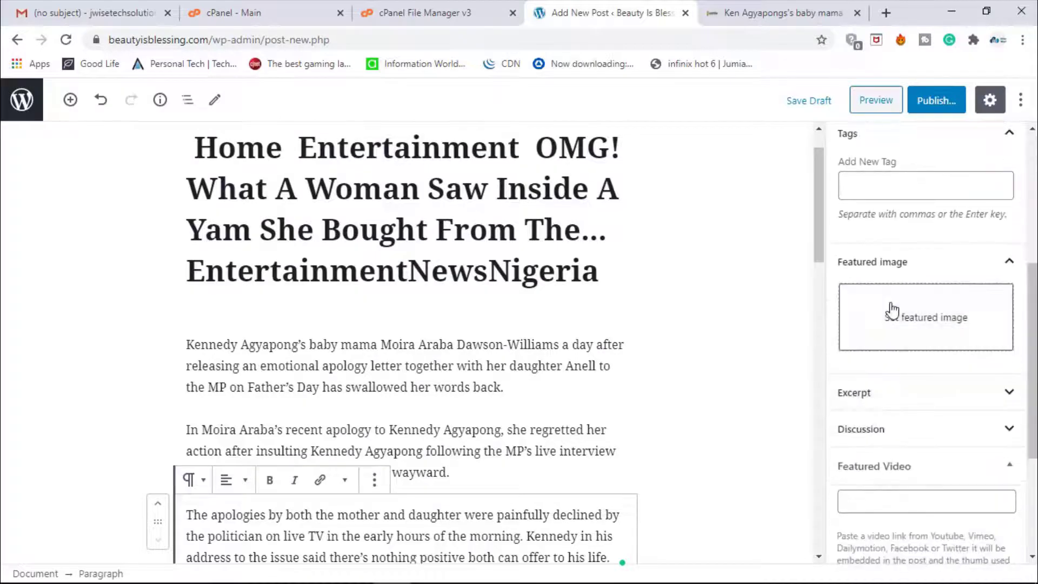
Pick the photo of the two people in the featured image Media Library
{"action": "left_click", "coordinate": [888, 296]}
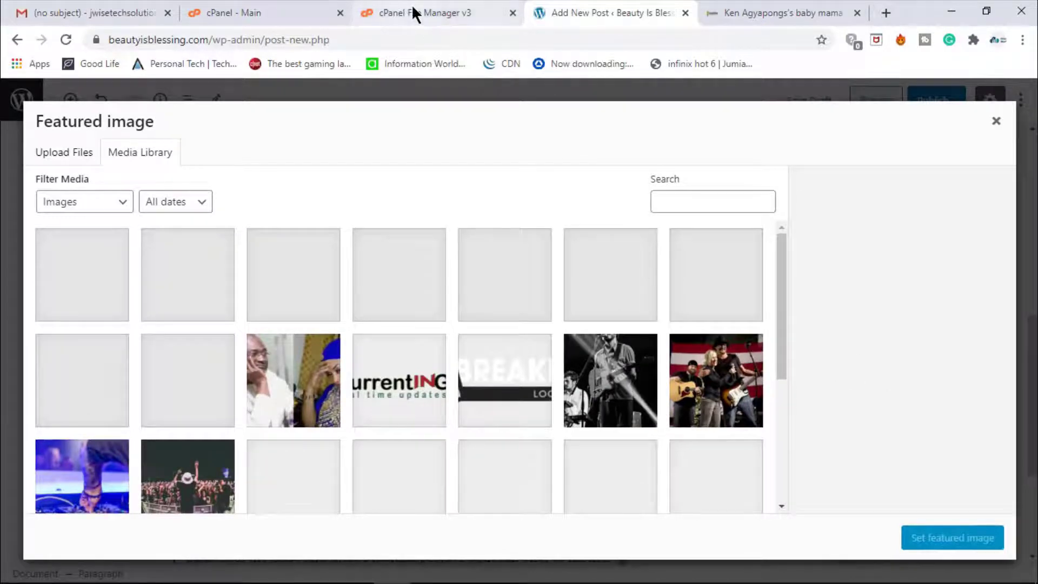
{"action": "left_click", "coordinate": [317, 12]}
{"action": "left_click", "coordinate": [396, 8]}
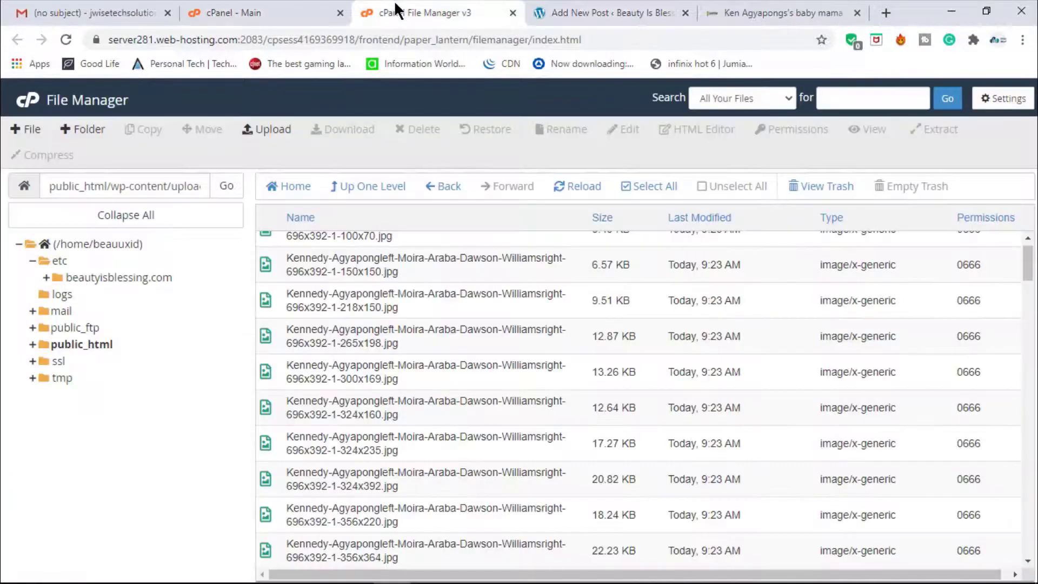
{"action": "left_click_drag", "start_coordinate": [1027, 265], "coordinate": [993, 531]}
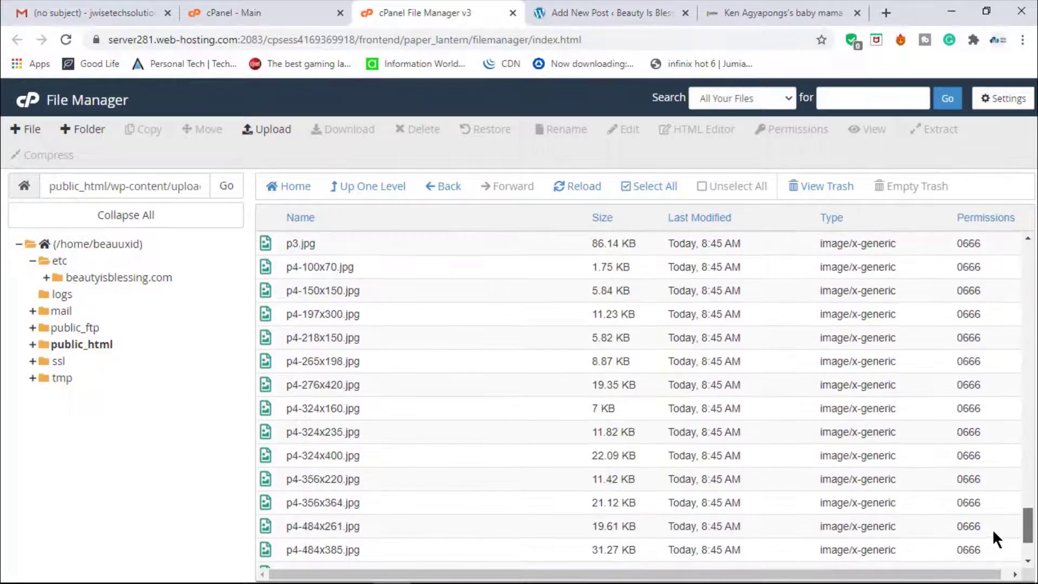
{"action": "left_click", "coordinate": [677, 9]}
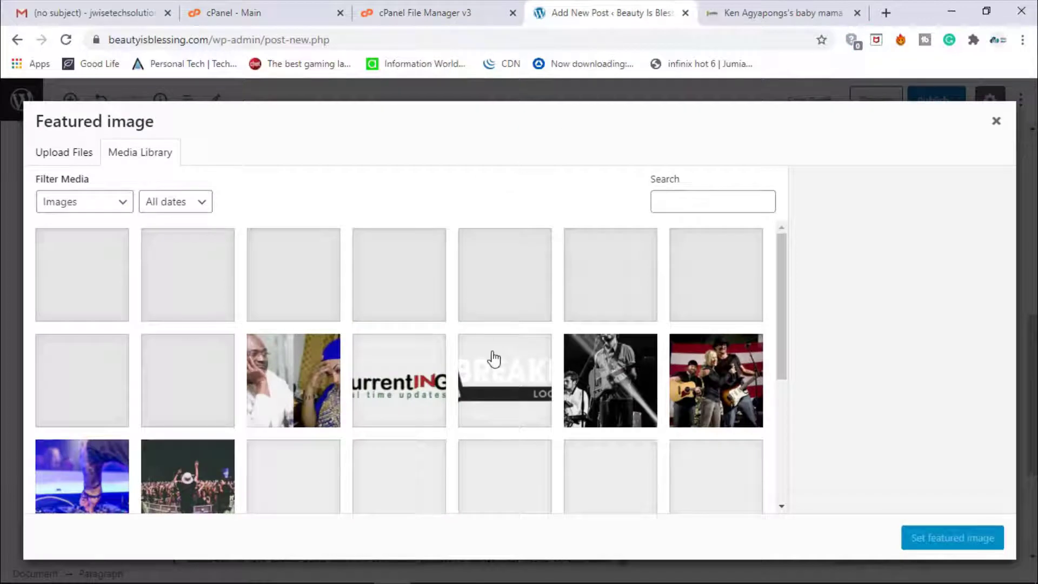
{"action": "left_click", "coordinate": [307, 387]}
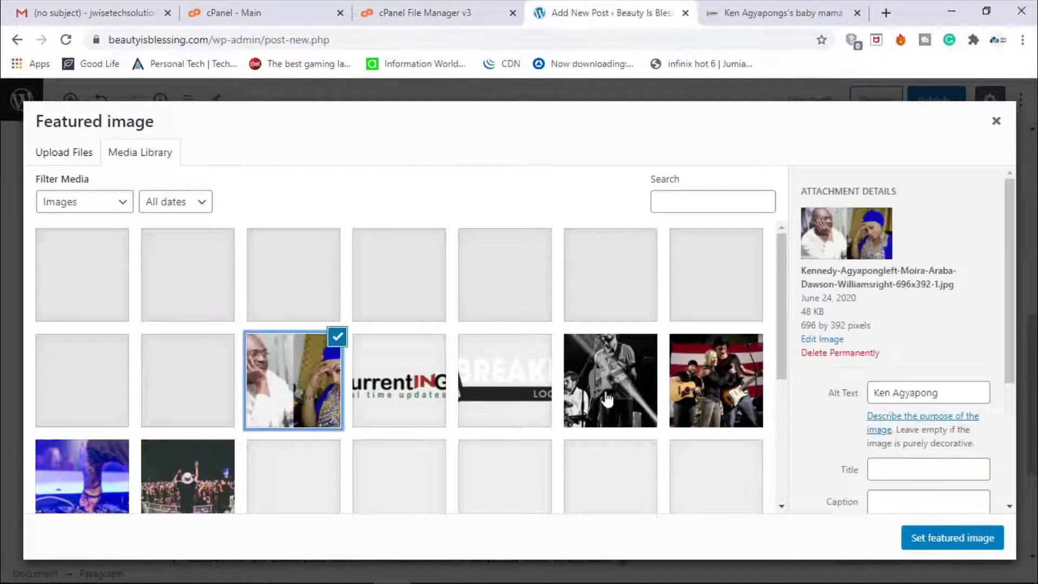
Set the photo's alt text and title to 'Hon. Kennedy Agyapong' and make it featured
{"action": "left_click", "coordinate": [903, 471]}
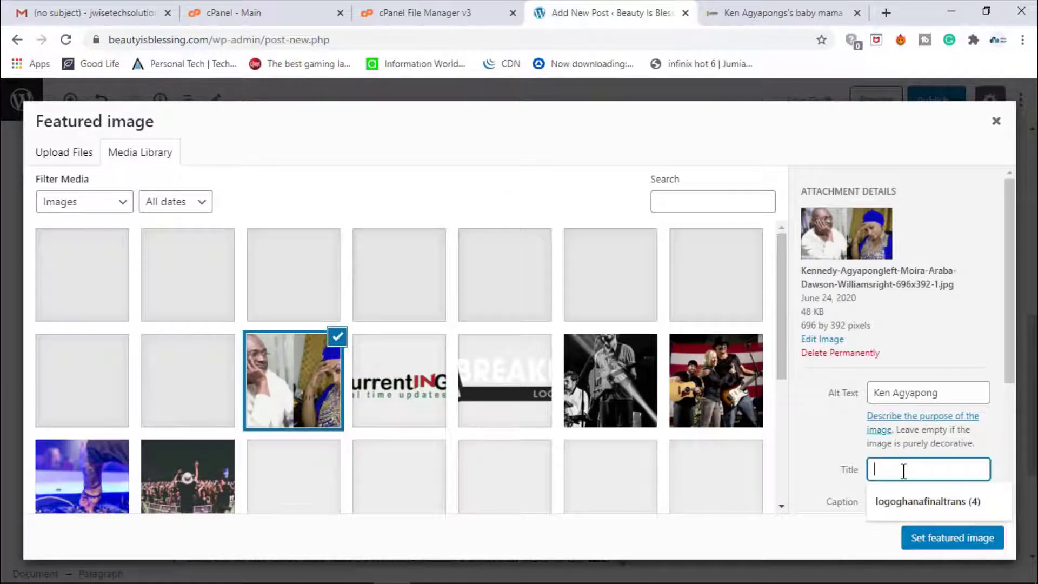
{"action": "triple_click", "coordinate": [912, 392]}
{"action": "type", "text": "c"}
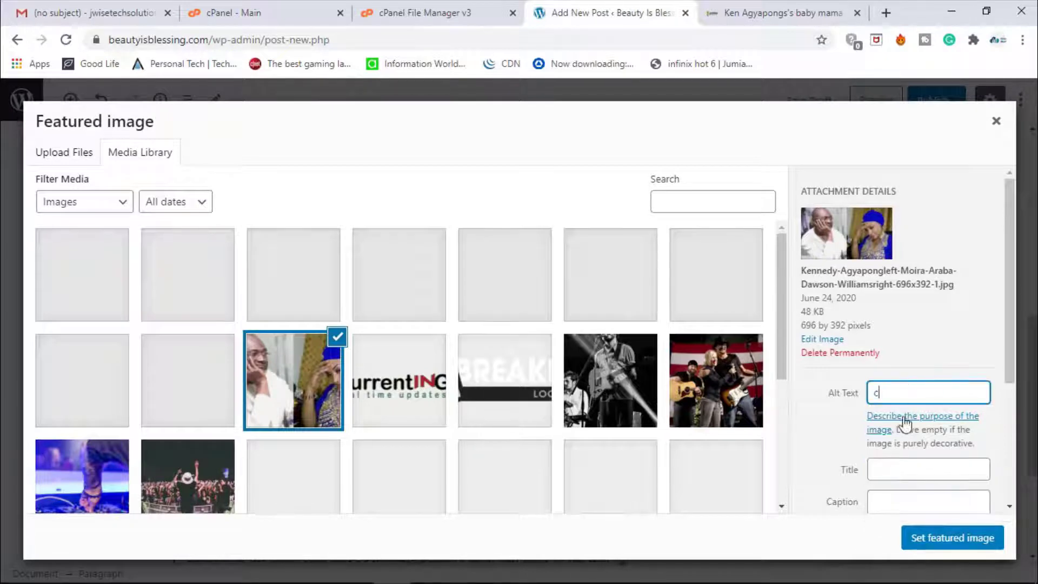
{"action": "left_click", "coordinate": [886, 461]}
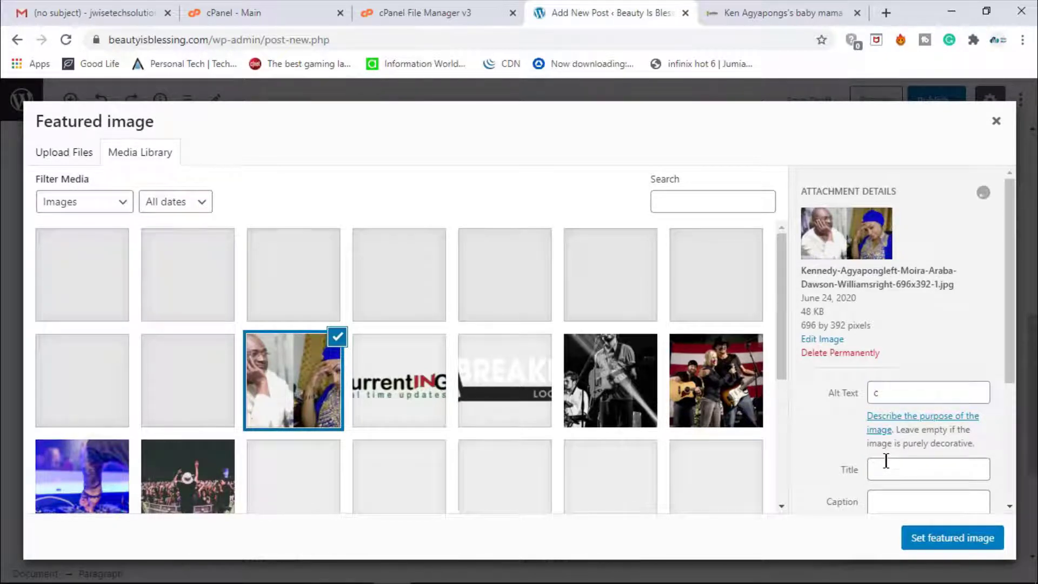
{"action": "left_click", "coordinate": [913, 400]}
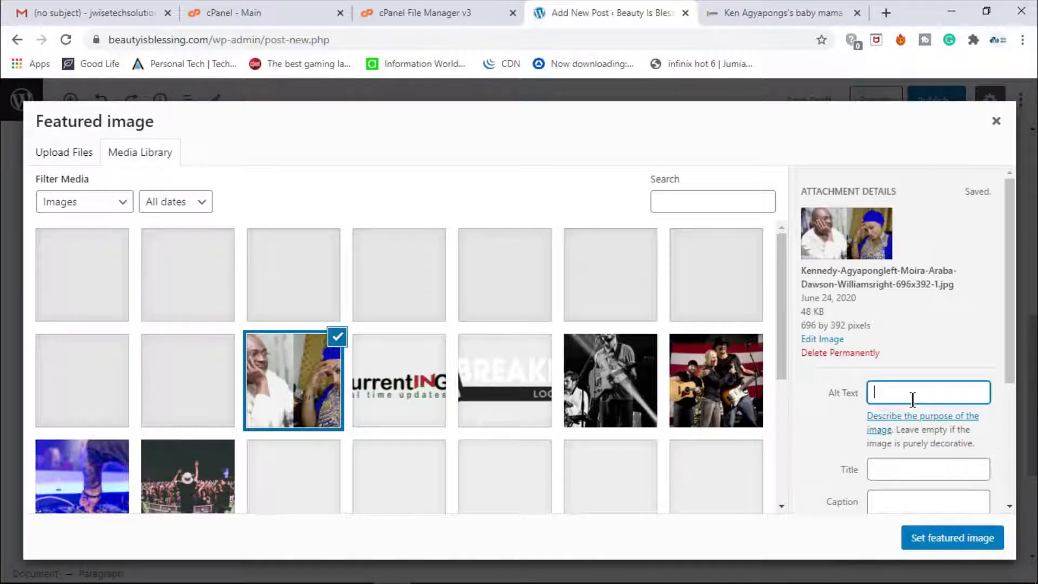
{"action": "type", "text": "Hon. Kennedy gAgyapong"}
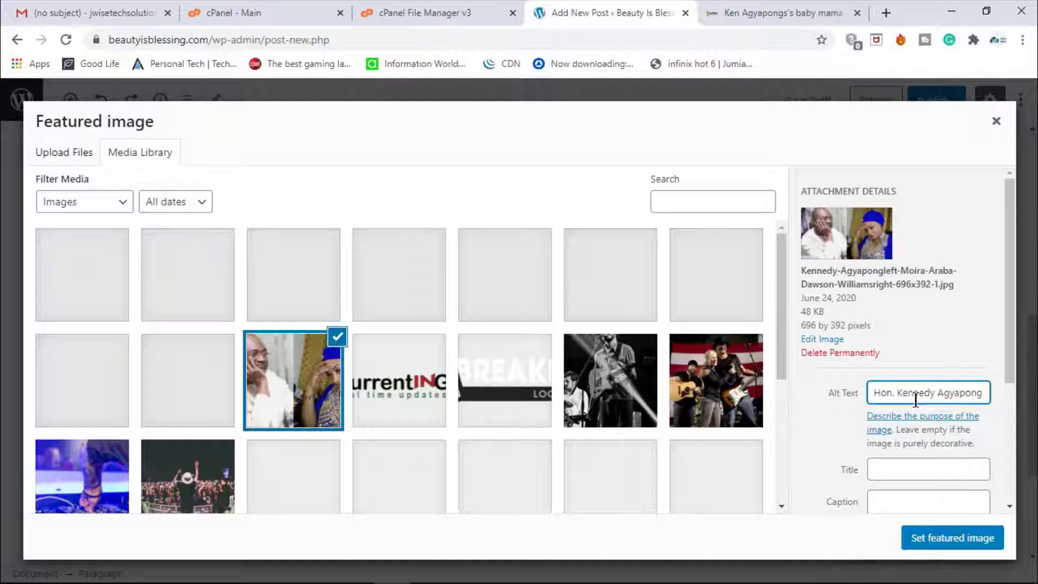
{"action": "key", "text": "ctrl+a"}
{"action": "key", "text": "ctrl+c"}
{"action": "left_click", "coordinate": [924, 466]}
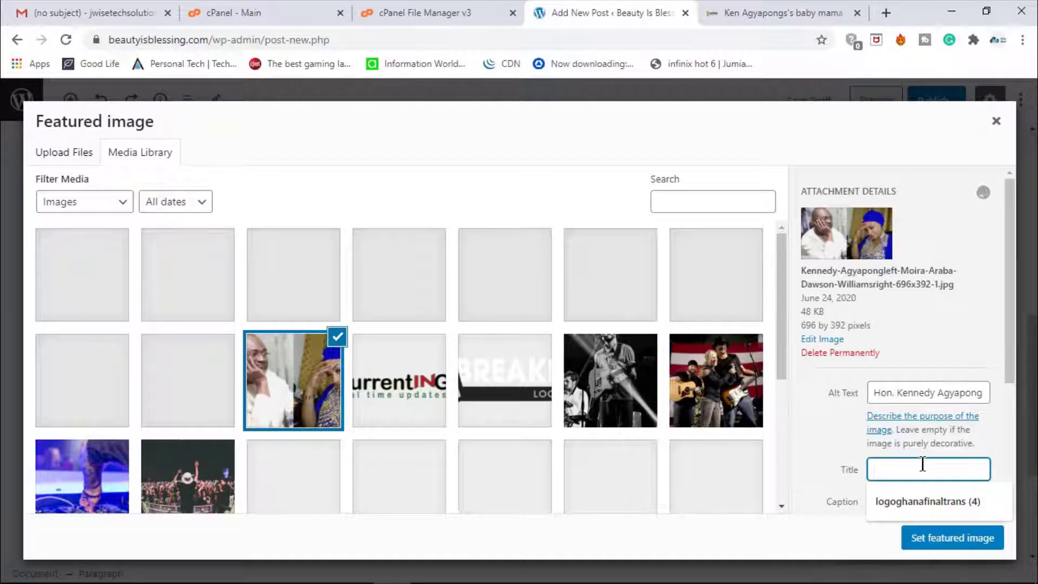
{"action": "key", "text": "ctrl+v"}
{"action": "left_click", "coordinate": [965, 549]}
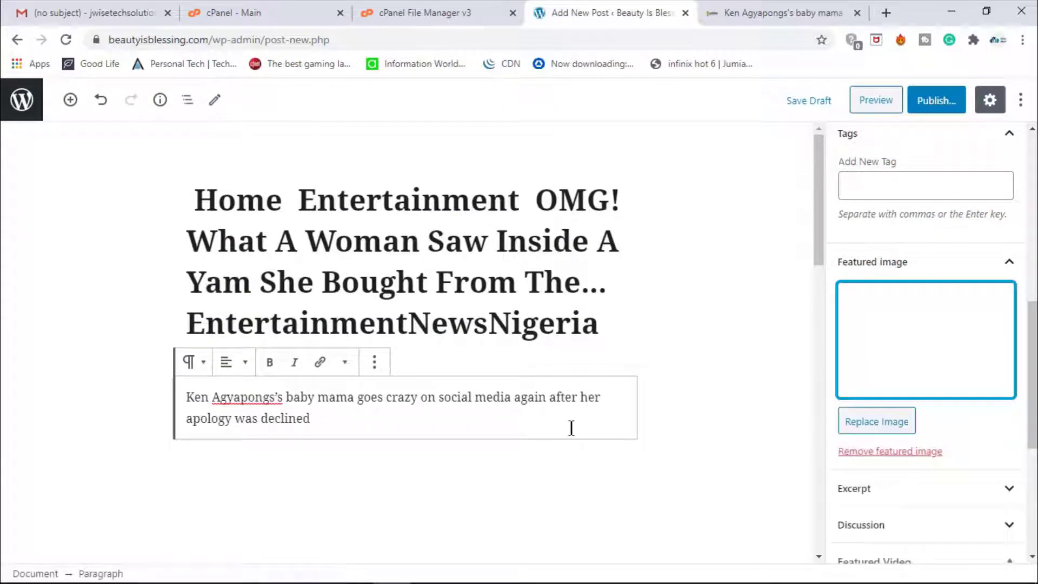
Replace the post's summary line with the copied three-paragraph article text
{"action": "left_click_drag", "start_coordinate": [820, 257], "coordinate": [815, 286]}
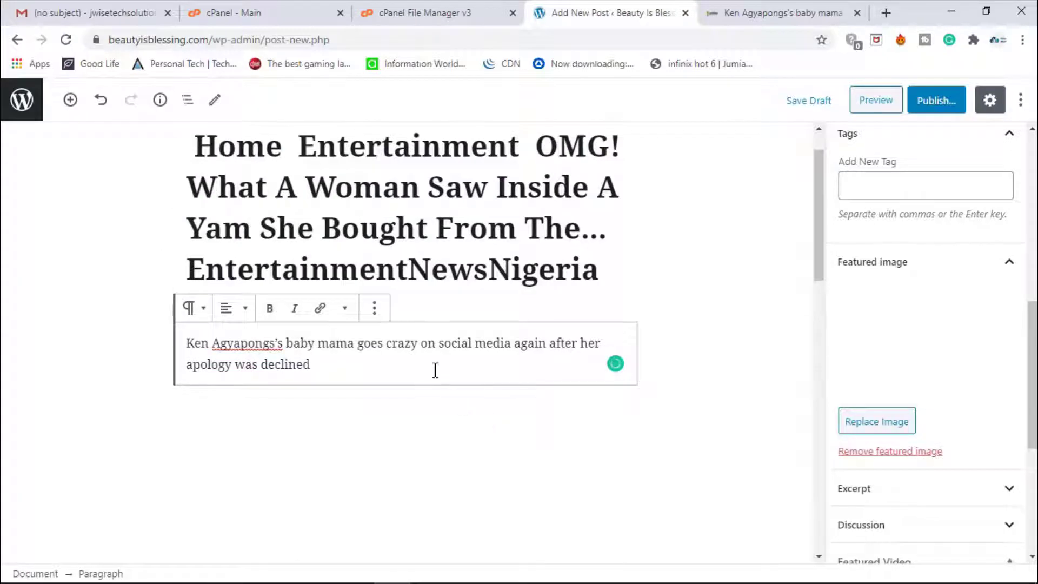
{"action": "scroll", "coordinate": [435, 371], "scroll_direction": "up", "scroll_amount": 1}
{"action": "key", "text": "ctrl+BackSpace"}
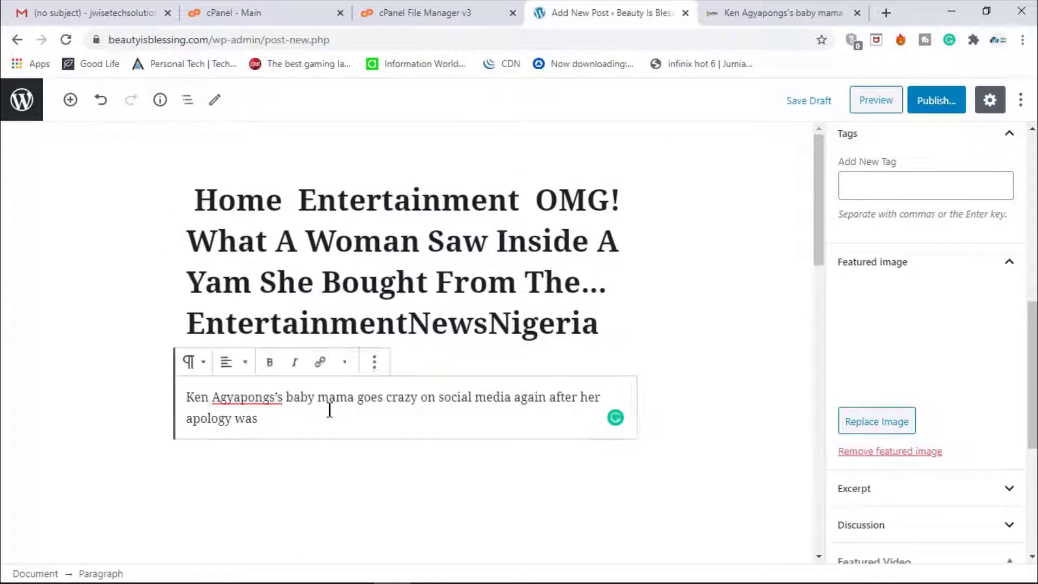
{"action": "key", "text": "BackSpace"}
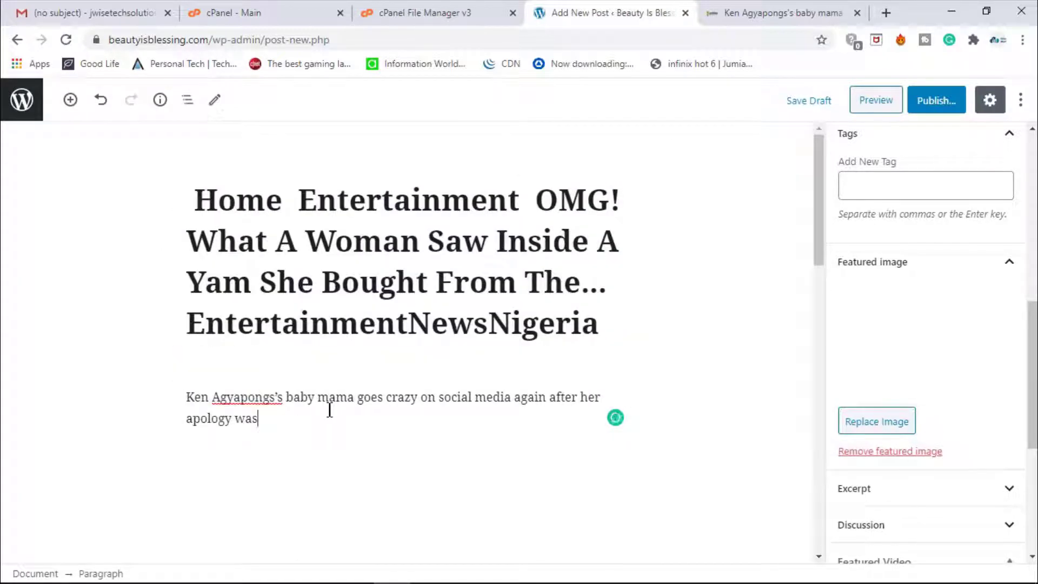
{"action": "key", "text": "BackSpace"}
{"action": "key", "text": "BackSpace"}
{"action": "key", "text": "BackSpace"}
{"action": "key", "text": "BackSpace"}
{"action": "key", "text": "BackSpace"}
{"action": "key", "text": "BackSpace"}
{"action": "key", "text": "BackSpace"}
{"action": "key", "text": "BackSpace"}
{"action": "key", "text": "BackSpace"}
{"action": "key", "text": "BackSpace"}
{"action": "key", "text": "BackSpace"}
{"action": "key", "text": "BackSpace"}
{"action": "key", "text": "BackSpace"}
{"action": "key", "text": "BackSpace"}
{"action": "key", "text": "BackSpace"}
{"action": "key", "text": "BackSpace"}
{"action": "key", "text": "BackSpace"}
{"action": "key", "text": "BackSpace"}
{"action": "key", "text": "BackSpace"}
{"action": "key", "text": "BackSpace"}
{"action": "left_click", "coordinate": [774, 11]}
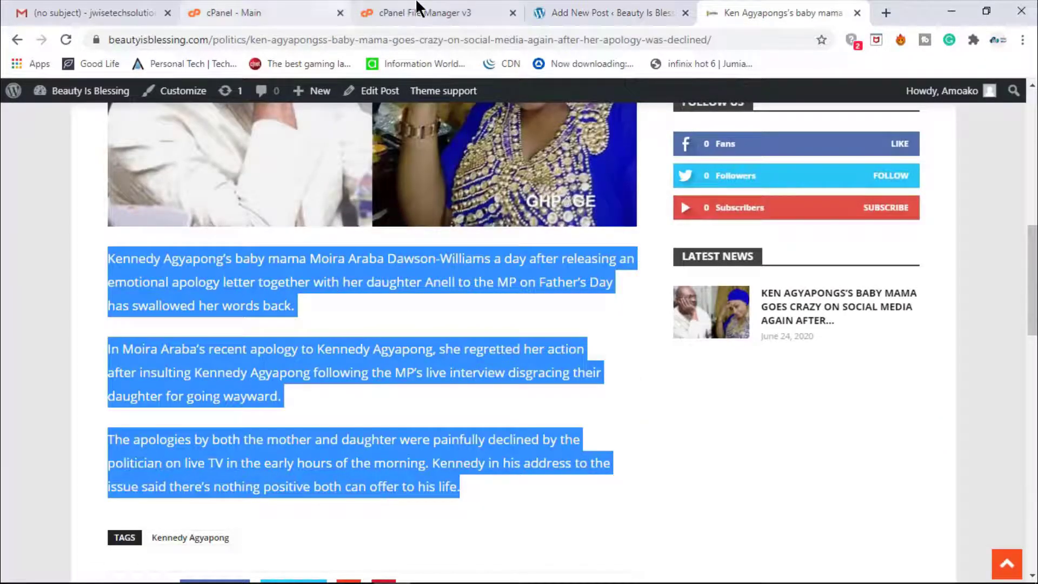
{"action": "left_click", "coordinate": [606, 10]}
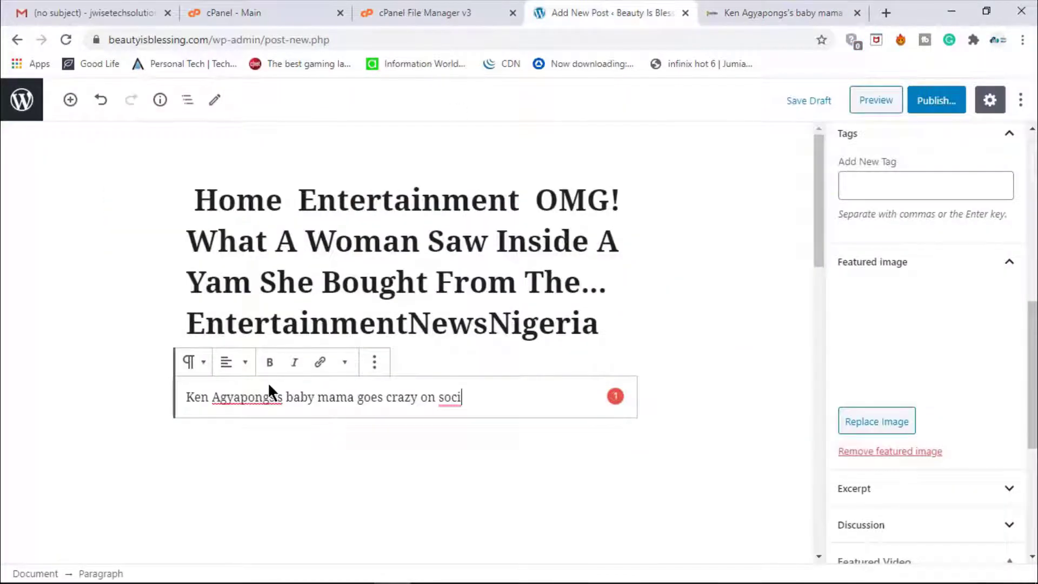
{"action": "key", "text": "BackSpace"}
{"action": "key", "text": "BackSpace"}
{"action": "key", "text": "BackSpace"}
{"action": "key", "text": "BackSpace"}
{"action": "key", "text": "BackSpace"}
{"action": "key", "text": "BackSpace"}
{"action": "key", "text": "BackSpace"}
{"action": "key", "text": "BackSpace"}
{"action": "key", "text": "BackSpace"}
{"action": "key", "text": "BackSpace"}
{"action": "key", "text": "BackSpace"}
{"action": "key", "text": "BackSpace"}
{"action": "key", "text": "BackSpace"}
{"action": "key", "text": "BackSpace"}
{"action": "key", "text": "BackSpace"}
{"action": "key", "text": "BackSpace"}
{"action": "key", "text": "BackSpace"}
{"action": "key", "text": "BackSpace"}
{"action": "key", "text": "BackSpace"}
{"action": "key", "text": "BackSpace"}
{"action": "key", "text": "BackSpace"}
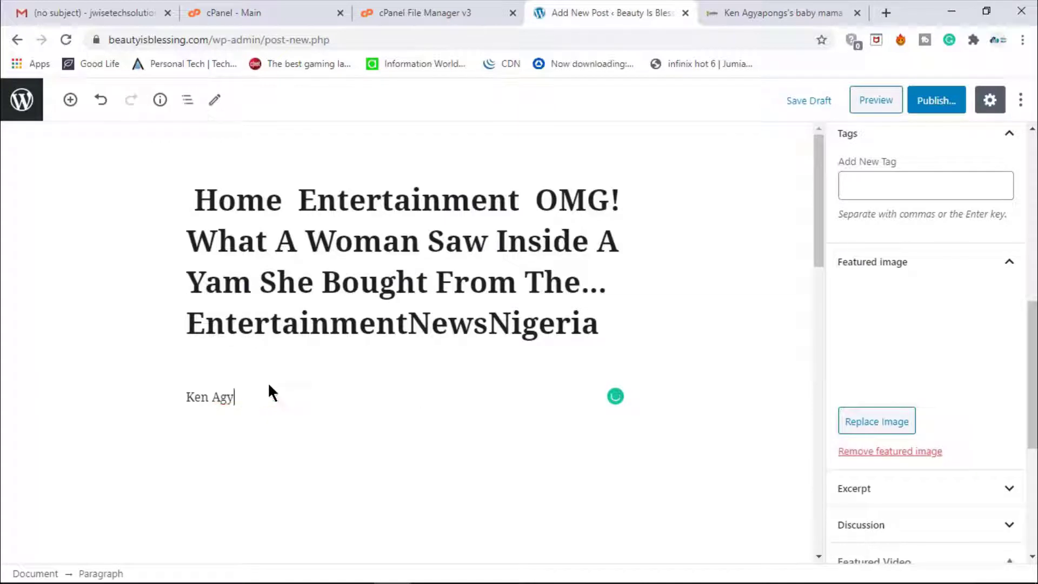
{"action": "key", "text": "BackSpace"}
{"action": "key", "text": "BackSpace"}
{"action": "key", "text": "BackSpace"}
{"action": "key", "text": "BackSpace"}
{"action": "key", "text": "BackSpace"}
{"action": "key", "text": "BackSpace"}
{"action": "key", "text": "BackSpace"}
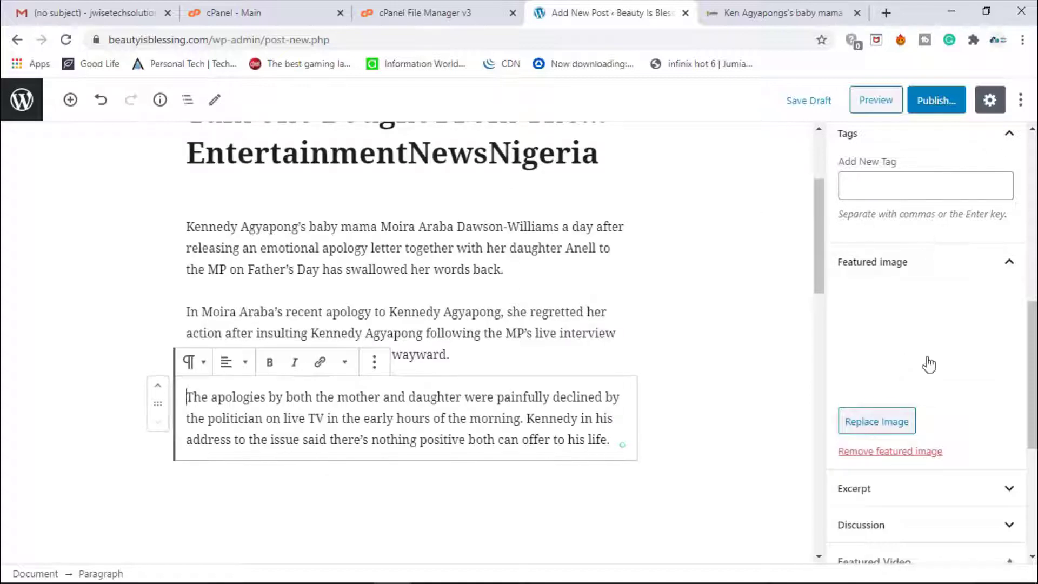
Tag the post Politics, file it under Sports, and publish it
{"action": "left_click_drag", "start_coordinate": [1035, 391], "coordinate": [1036, 294]}
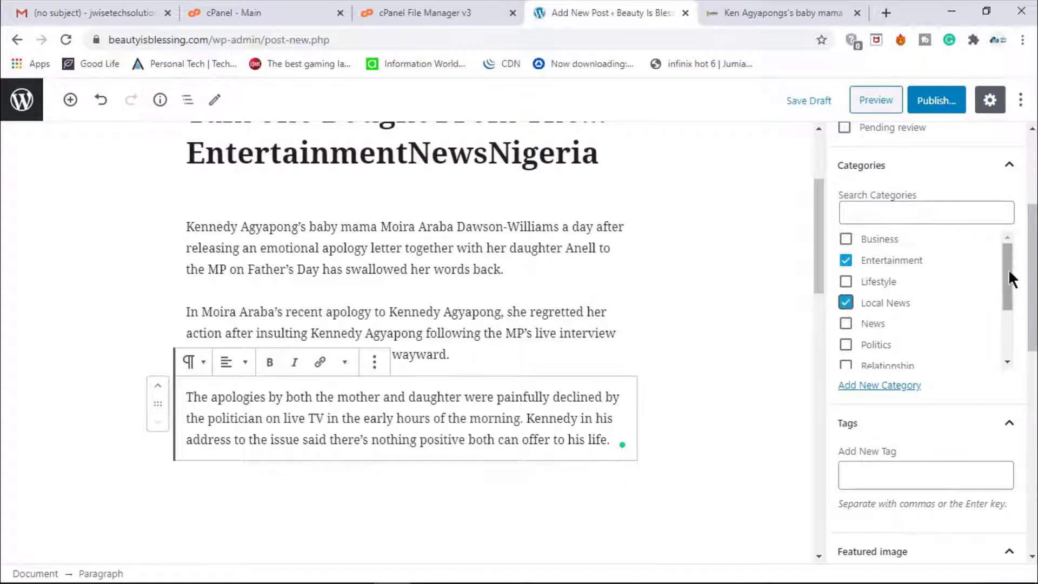
{"action": "left_click_drag", "start_coordinate": [1010, 274], "coordinate": [1004, 313]}
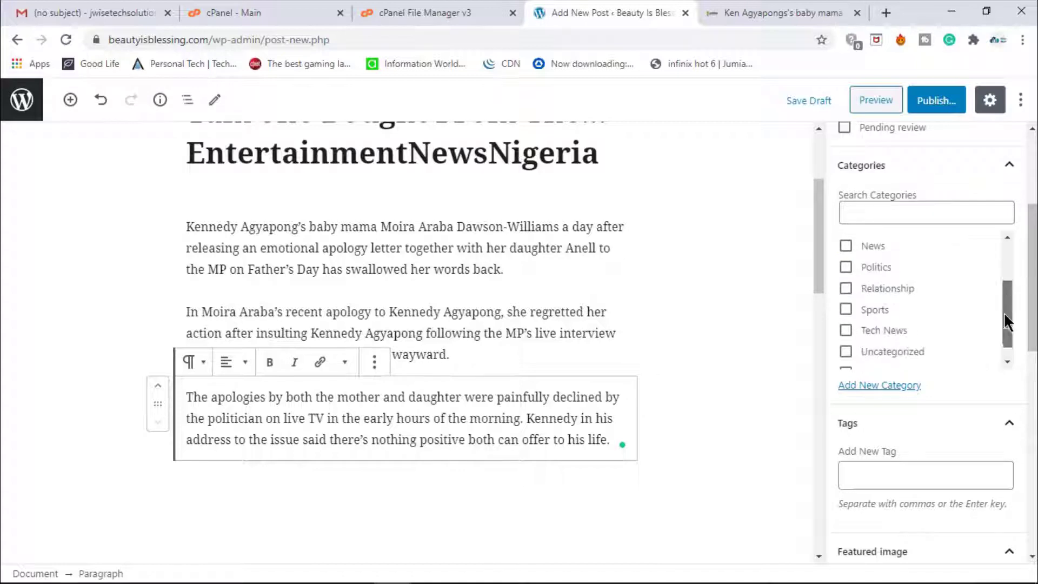
{"action": "left_click", "coordinate": [868, 480]}
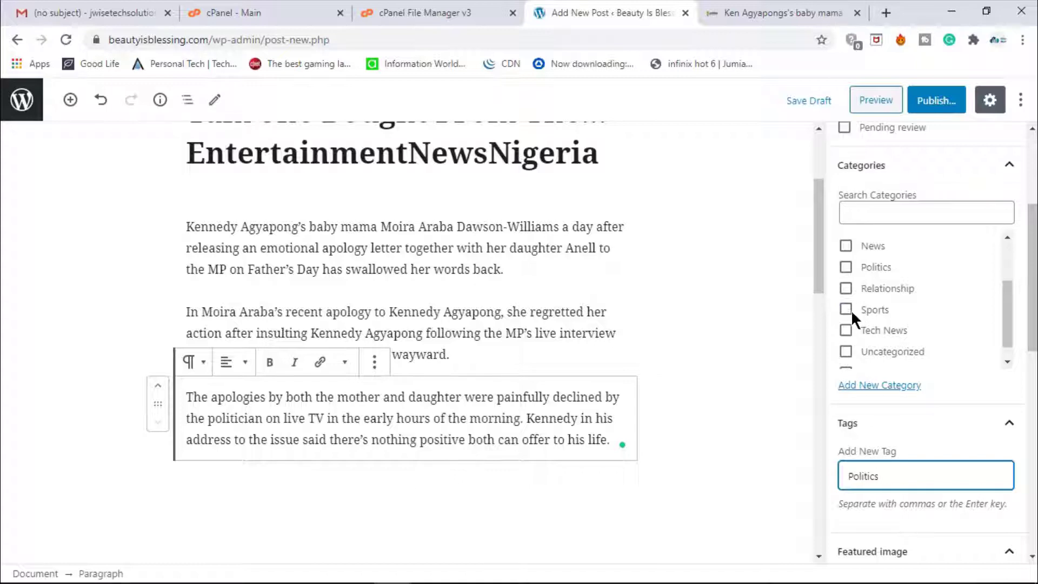
{"action": "left_click", "coordinate": [941, 306]}
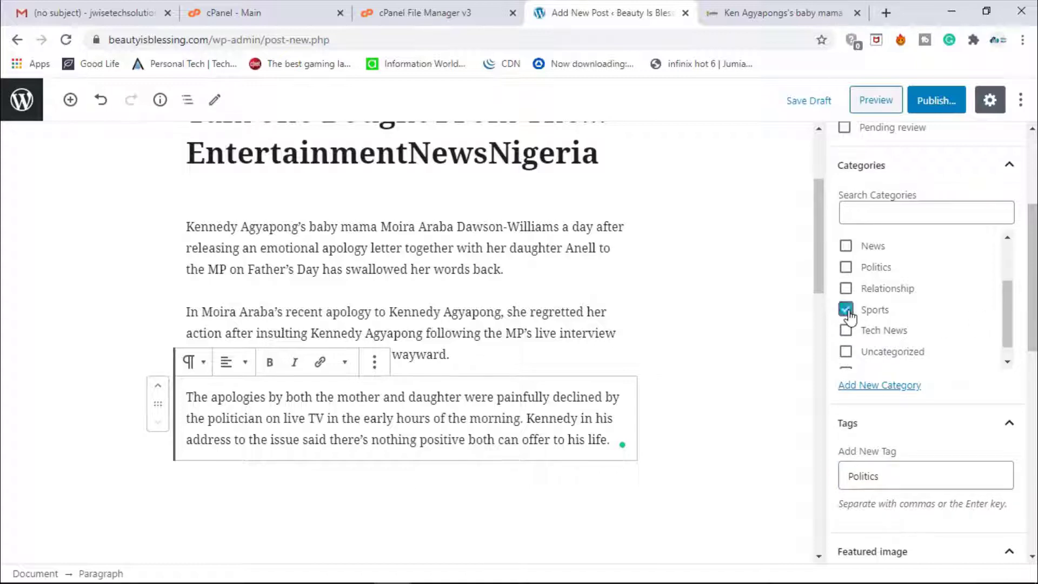
{"action": "scroll", "coordinate": [1014, 449], "scroll_direction": "down", "scroll_amount": 10}
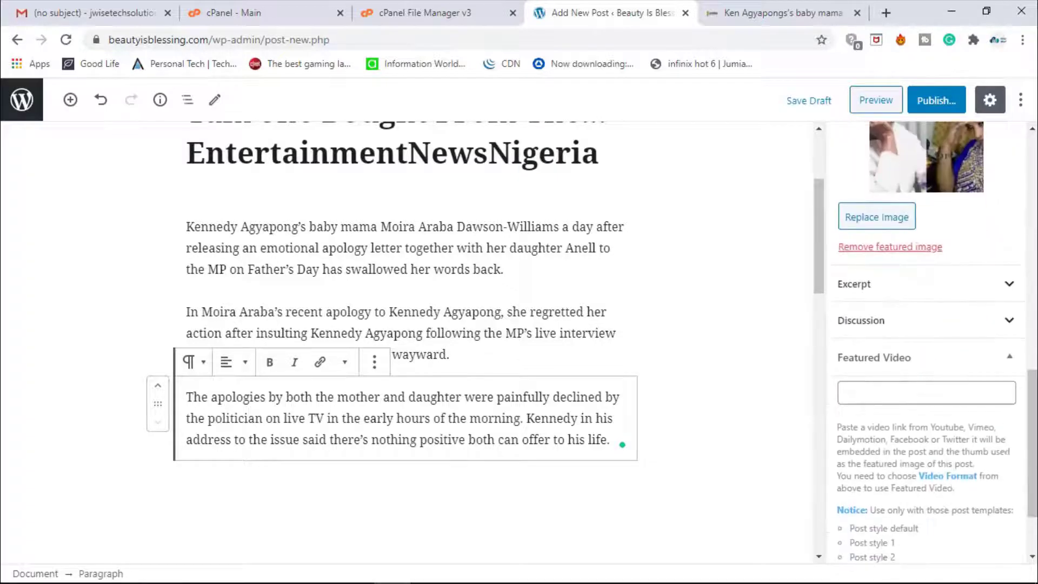
{"action": "left_click_drag", "start_coordinate": [1033, 450], "coordinate": [1030, 184]}
{"action": "left_click", "coordinate": [931, 103]}
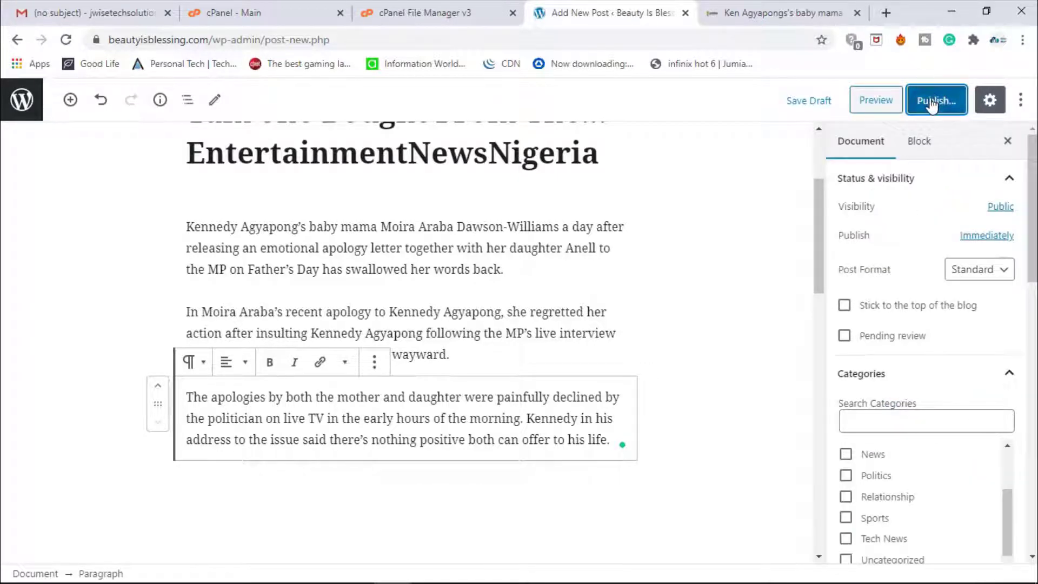
{"action": "left_click", "coordinate": [949, 107]}
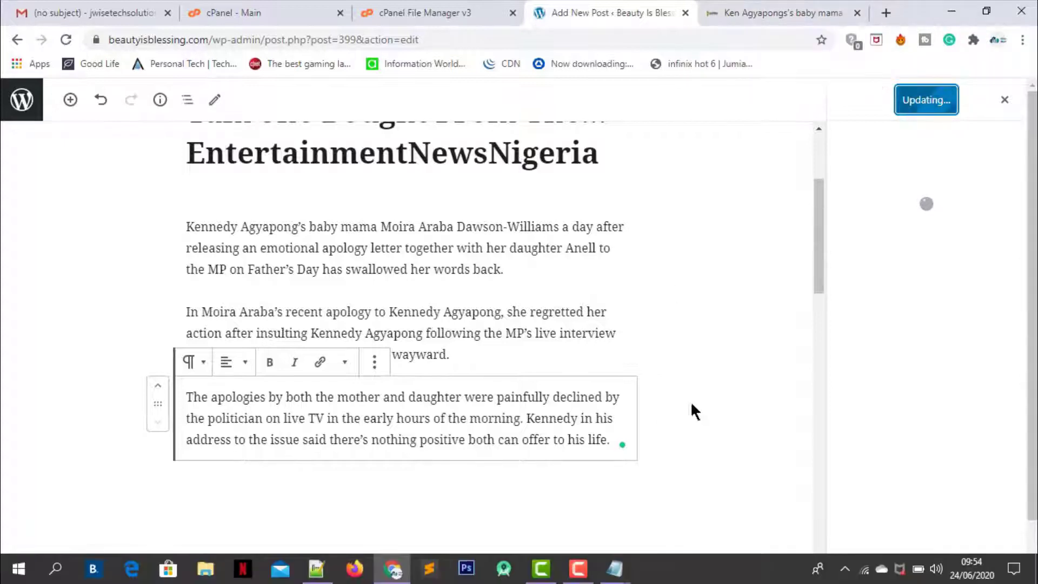
Check the live Ken Agyapong article, then return to the post editor
{"action": "left_click", "coordinate": [757, 8]}
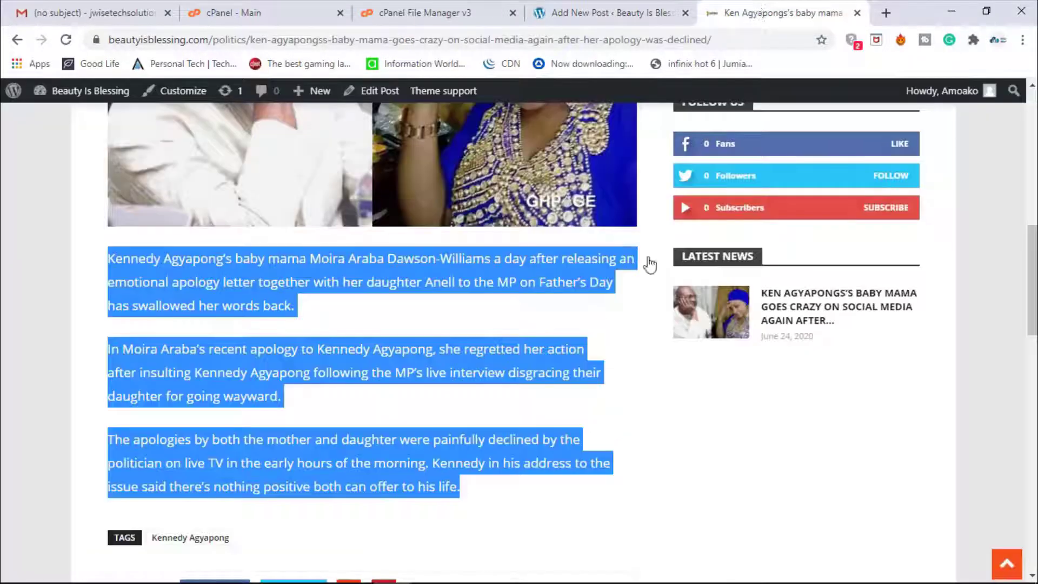
{"action": "left_click", "coordinate": [628, 337]}
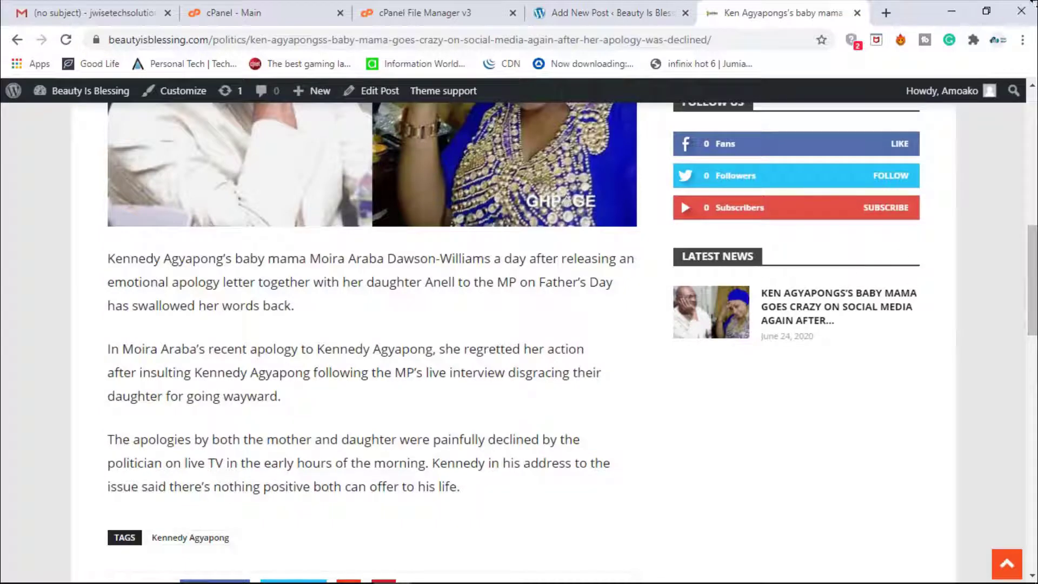
{"action": "left_click_drag", "start_coordinate": [1032, 271], "coordinate": [1033, 137]}
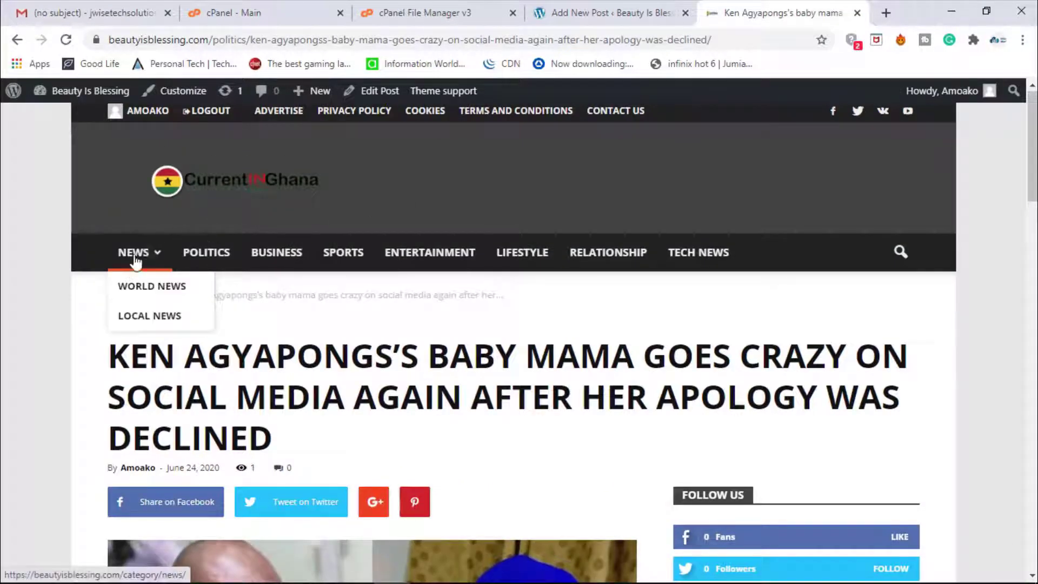
{"action": "mouse_move", "coordinate": [139, 261]}
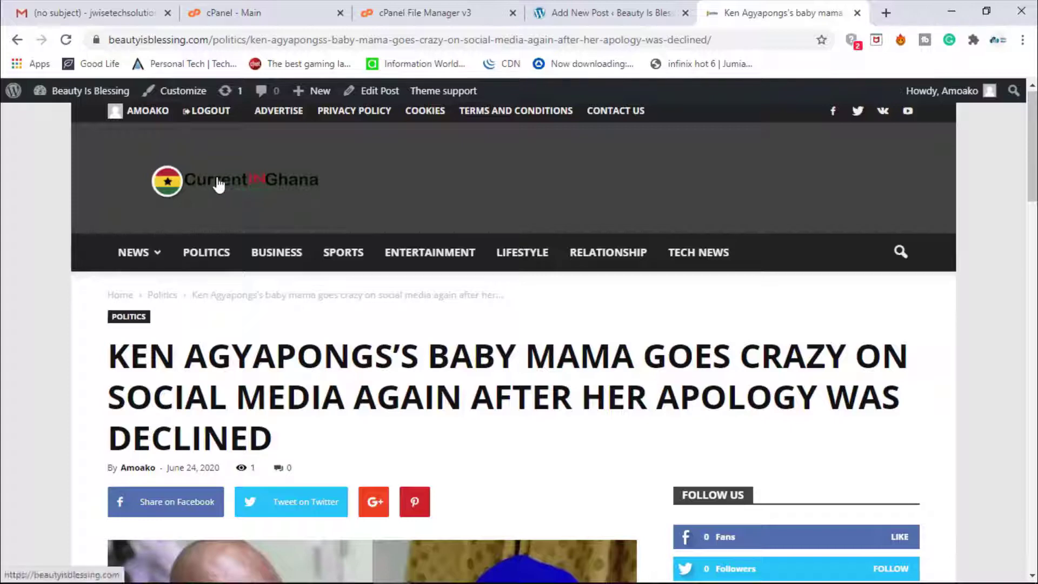
{"action": "left_click", "coordinate": [604, 11]}
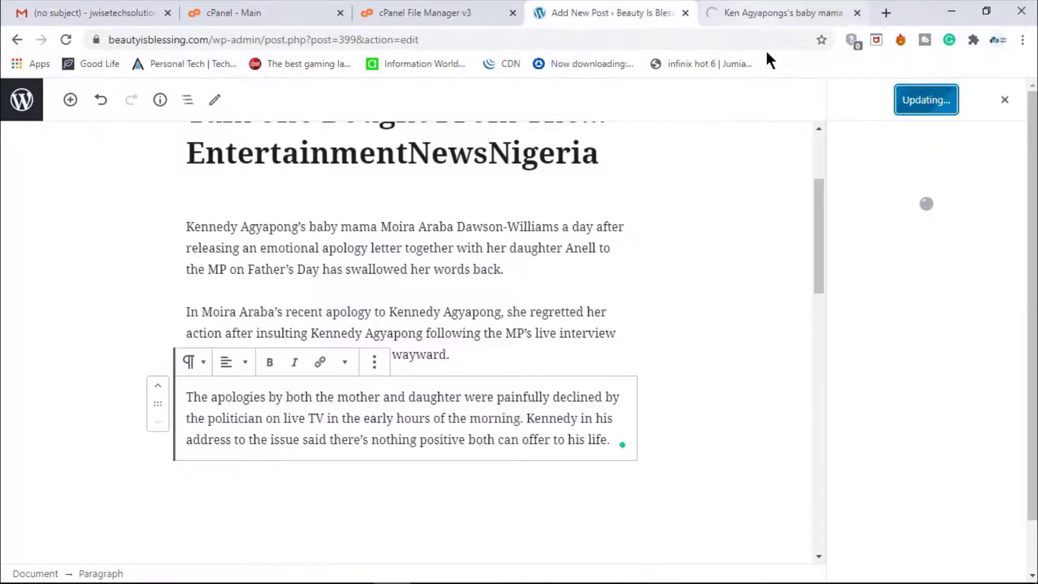
Scroll the homepage to find the yam story among featured stories, then return to the editor
{"action": "left_click", "coordinate": [762, 16]}
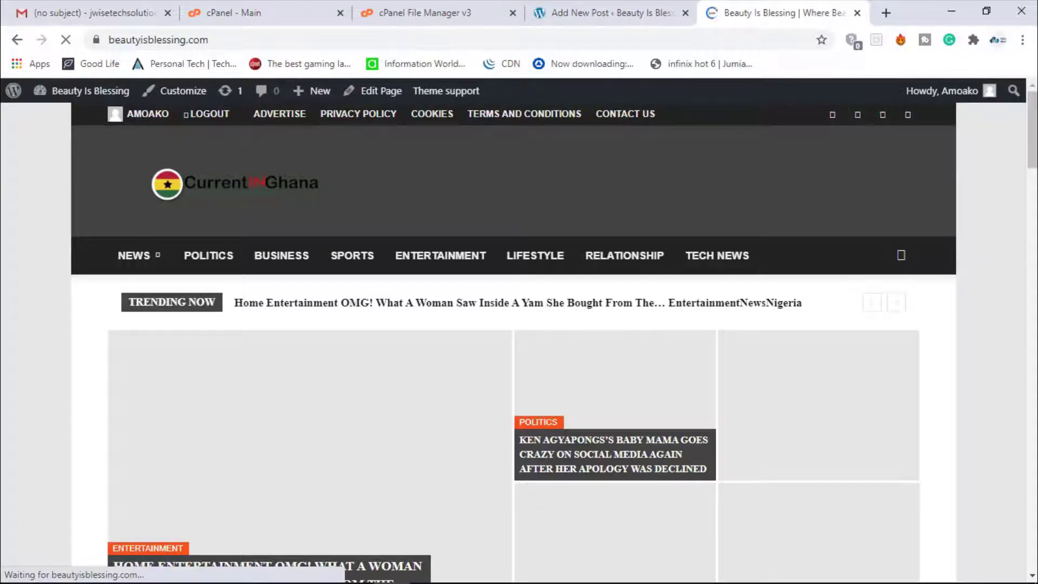
{"action": "left_click_drag", "start_coordinate": [1033, 130], "coordinate": [1033, 158]}
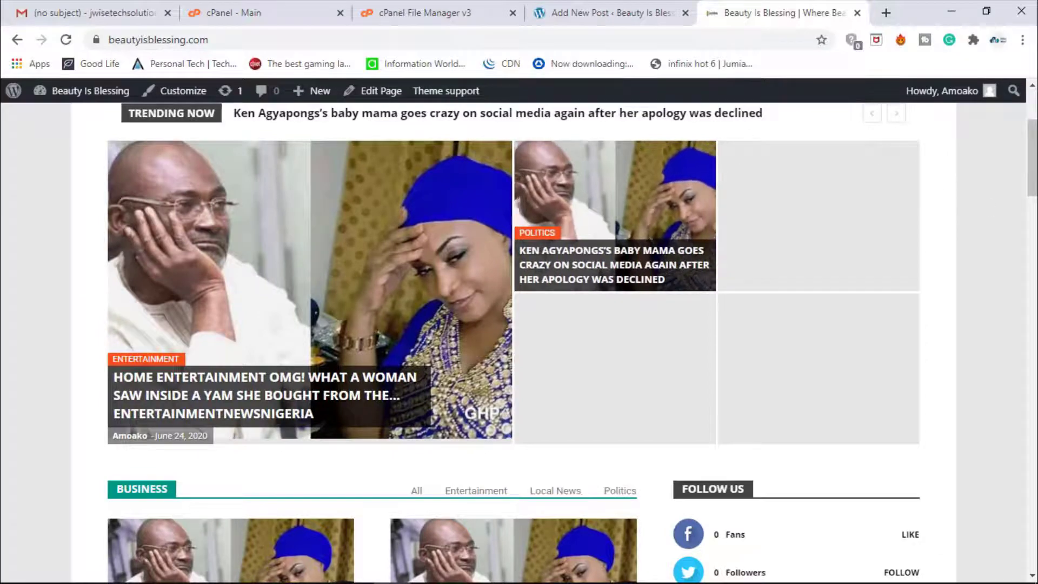
{"action": "left_click_drag", "start_coordinate": [1034, 189], "coordinate": [1012, 573]}
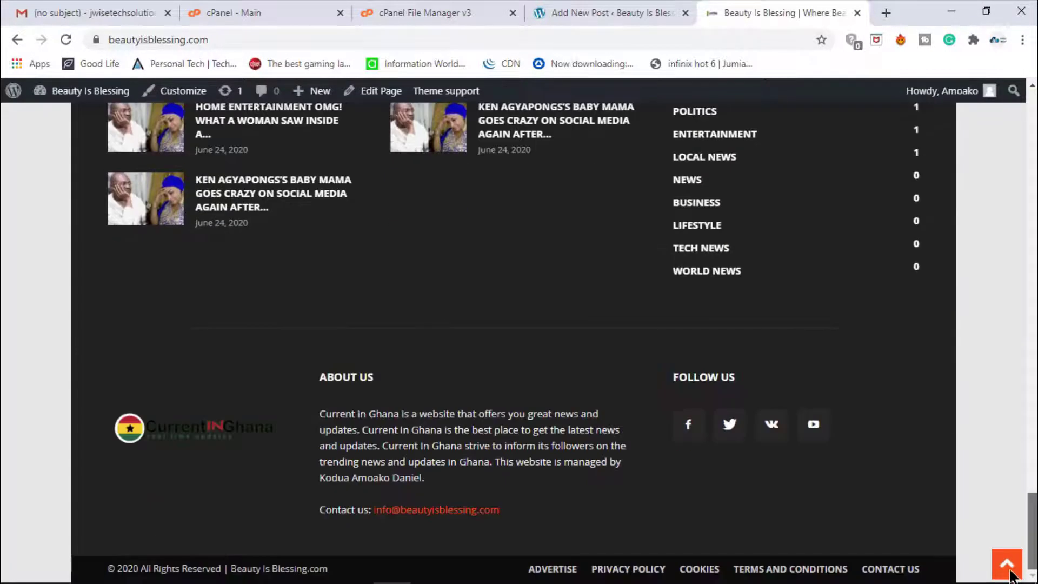
{"action": "left_click", "coordinate": [1009, 568]}
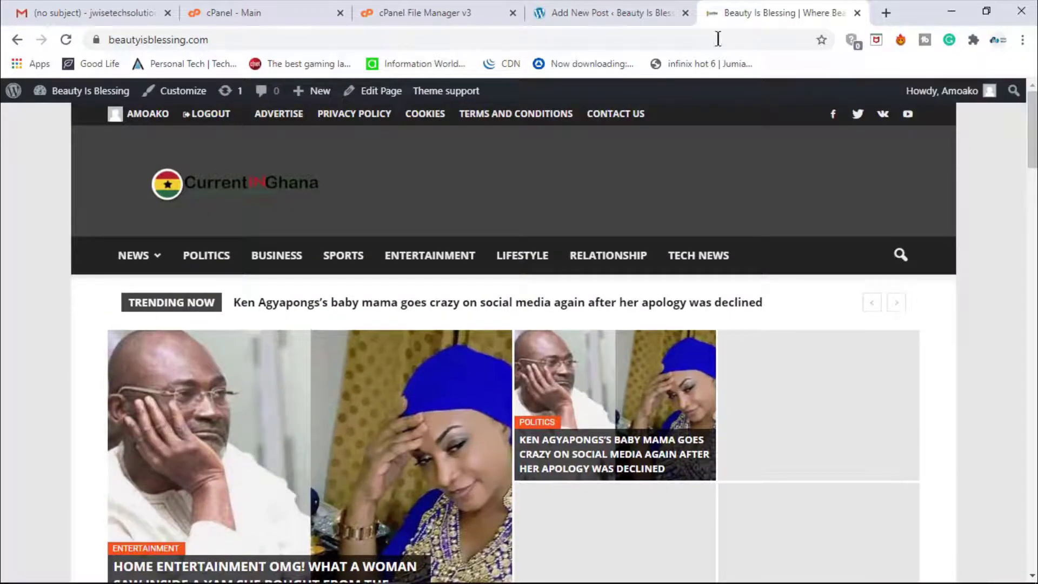
{"action": "left_click", "coordinate": [577, 12]}
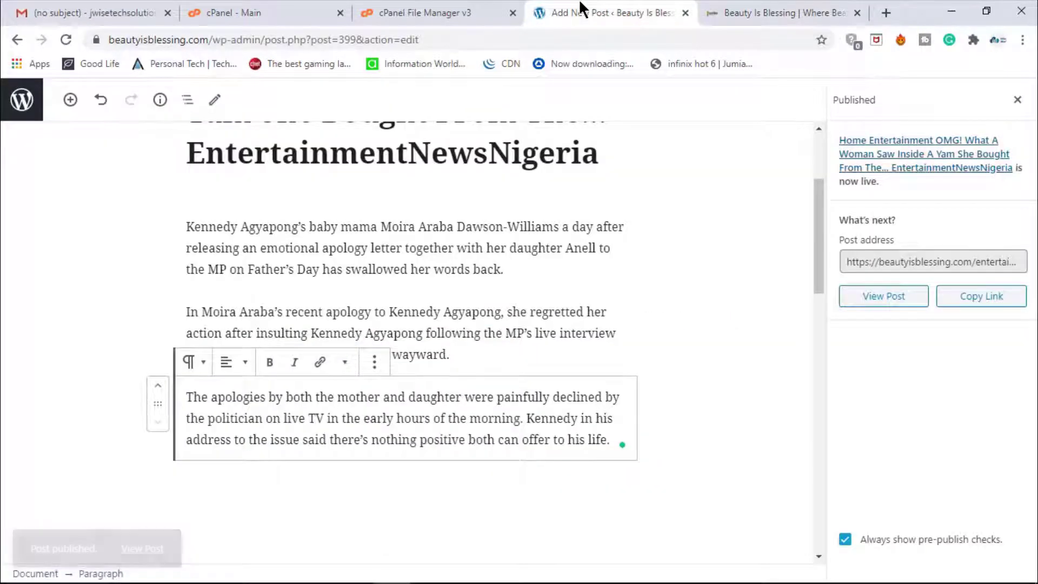
Close the publish panel and go through Posts to the Appearance > Menus editor
{"action": "left_click", "coordinate": [1019, 101]}
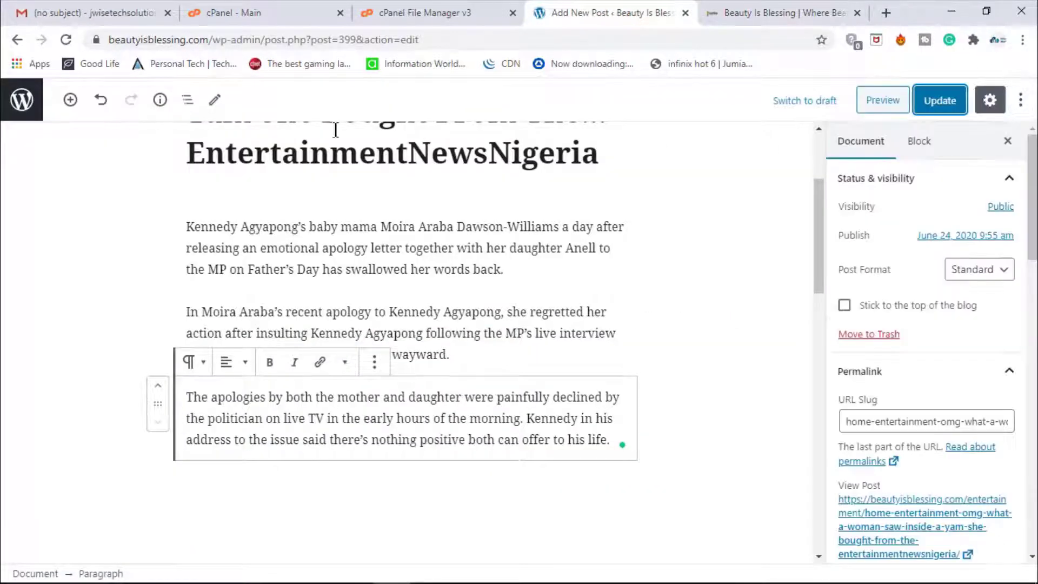
{"action": "left_click", "coordinate": [22, 99]}
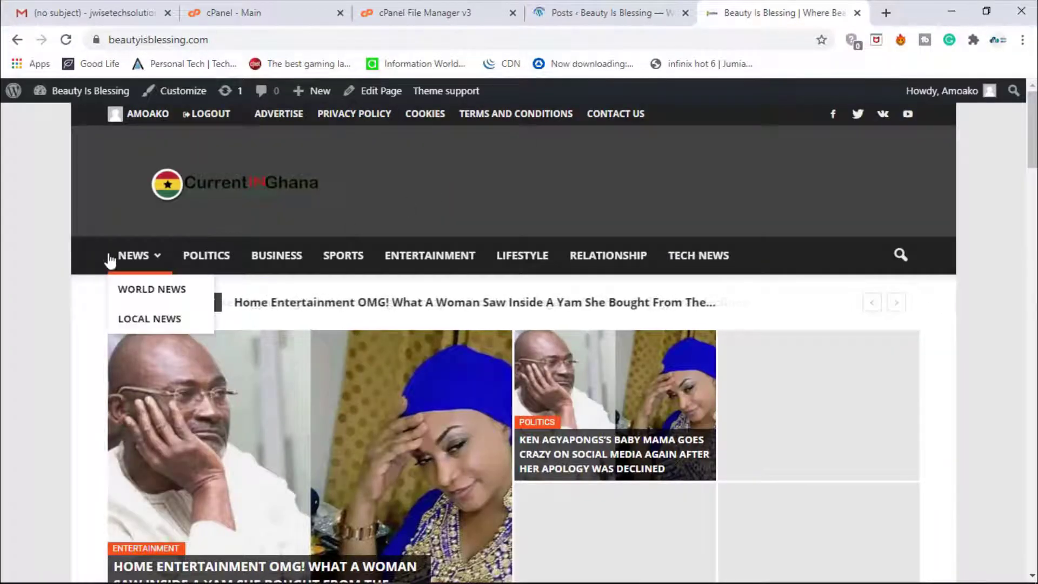
{"action": "left_click", "coordinate": [638, 10]}
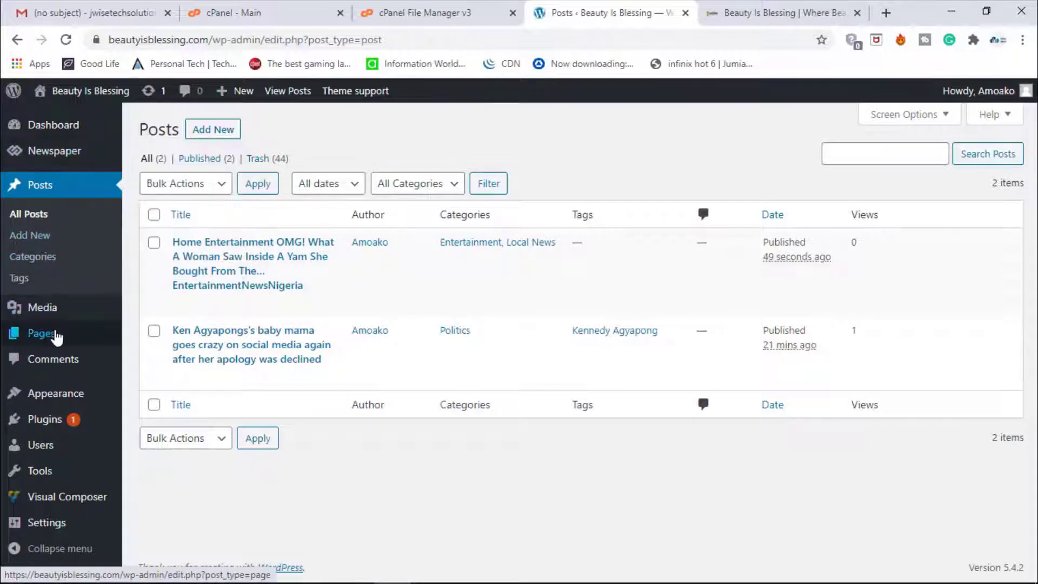
{"action": "mouse_move", "coordinate": [61, 335]}
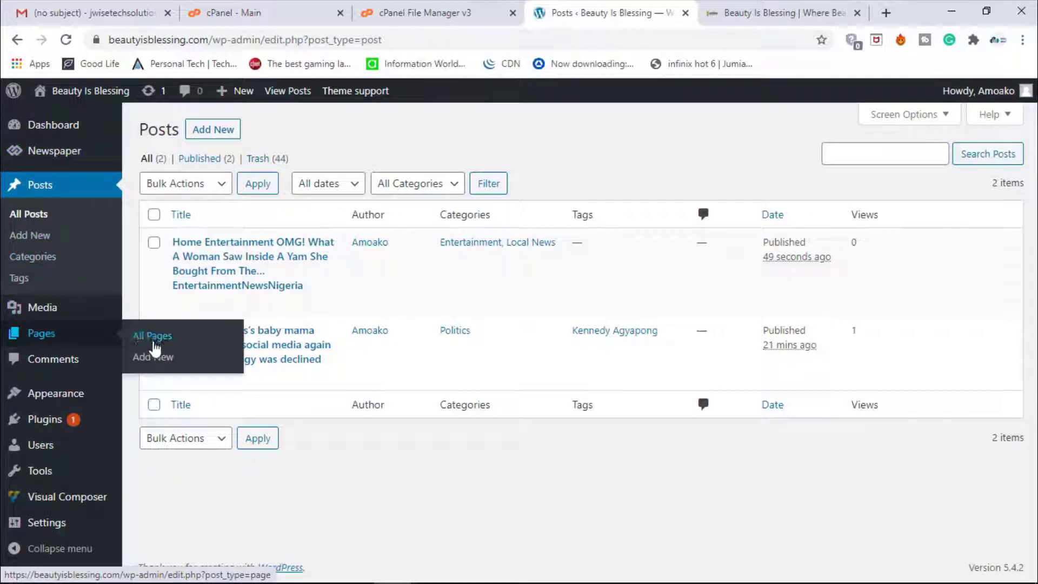
{"action": "mouse_move", "coordinate": [66, 400]}
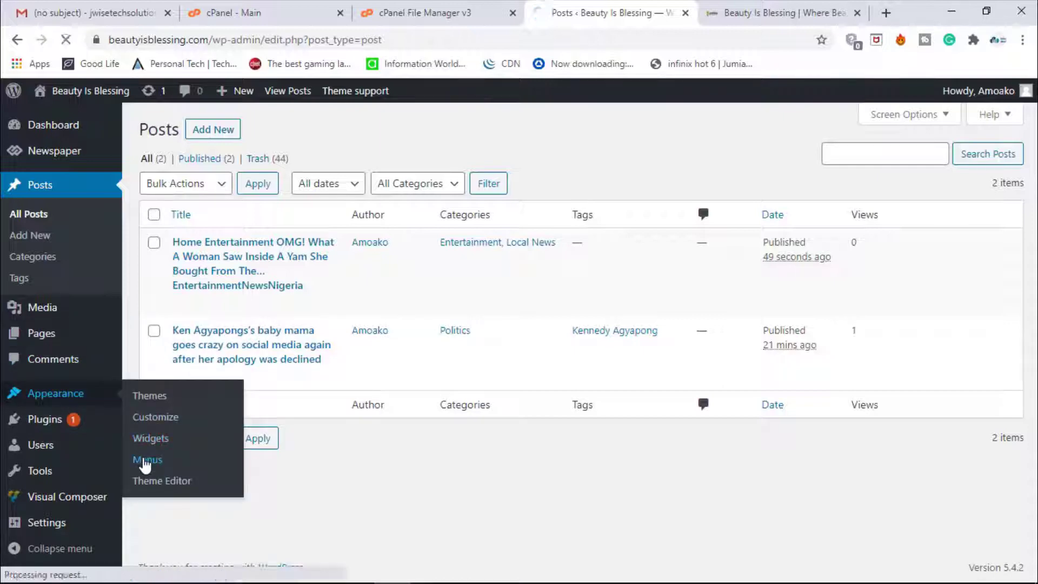
{"action": "left_click", "coordinate": [146, 460]}
Copy the site's home address from the live site's address bar
{"action": "left_click", "coordinate": [798, 9]}
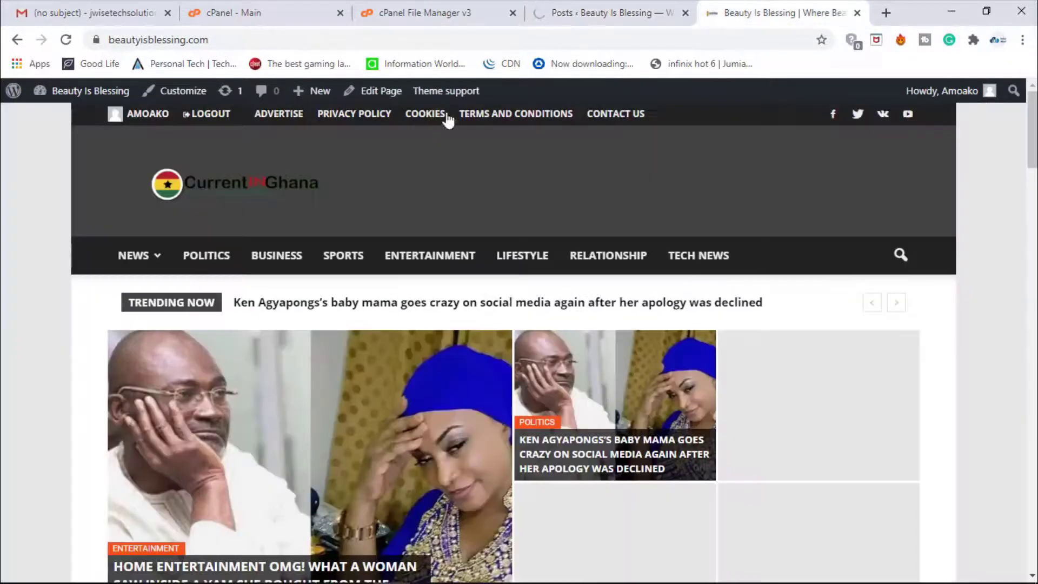
{"action": "left_click", "coordinate": [271, 40]}
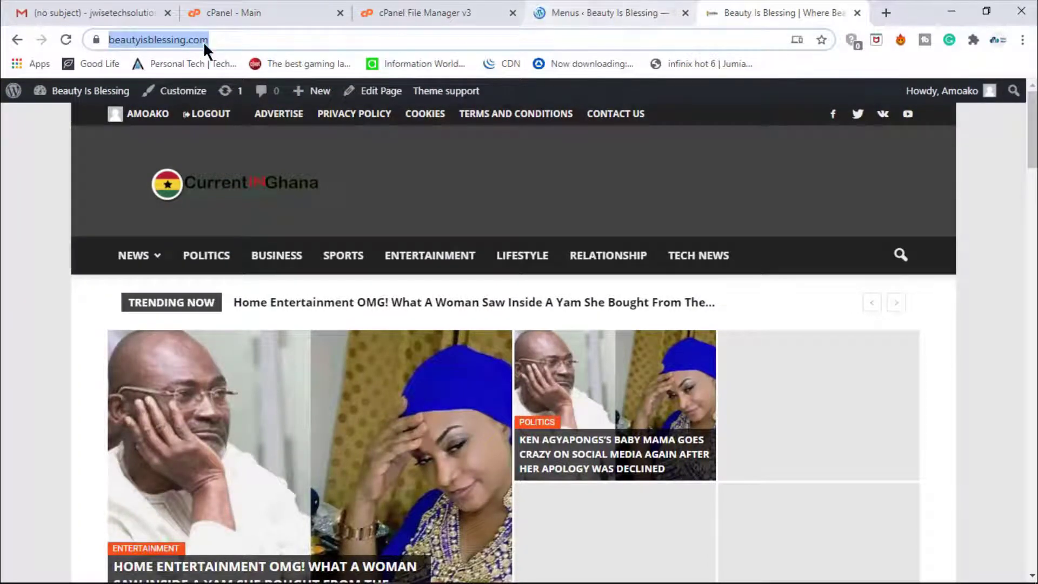
{"action": "right_click", "coordinate": [174, 34]}
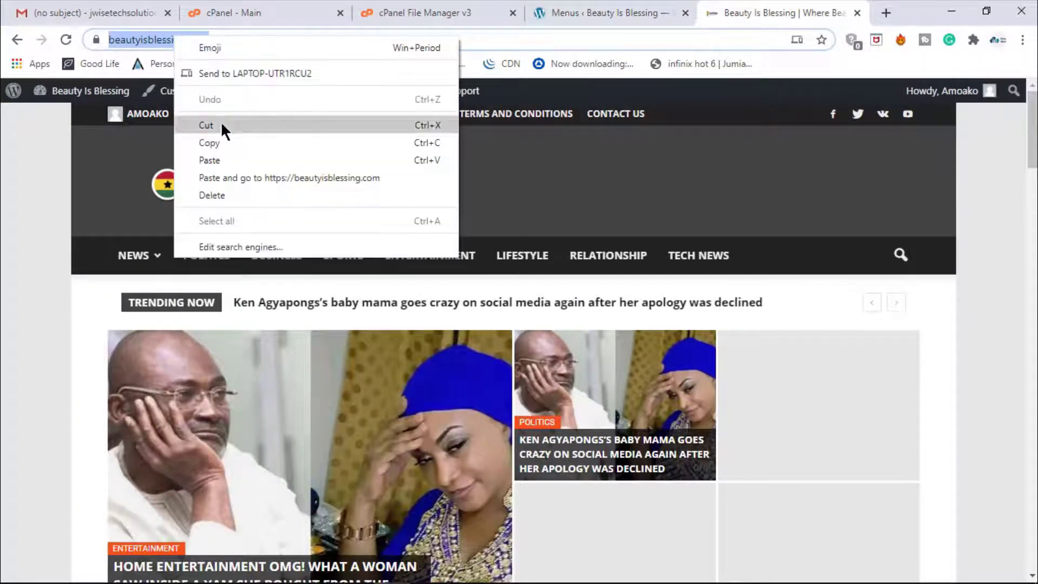
{"action": "left_click", "coordinate": [222, 141]}
Add a 'Home' custom link pointing to the pasted site address to the menu
{"action": "left_click", "coordinate": [575, 8]}
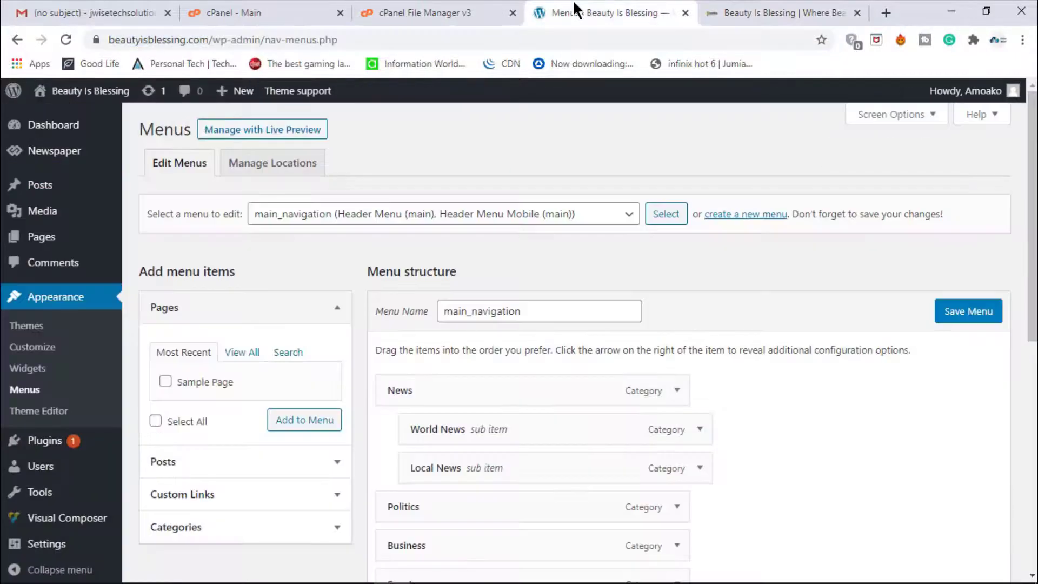
{"action": "mouse_move", "coordinate": [1037, 292]}
{"action": "left_mouse_down"}
{"action": "mouse_move", "coordinate": [1036, 434]}
{"action": "mouse_move", "coordinate": [1037, 311]}
{"action": "left_mouse_up"}
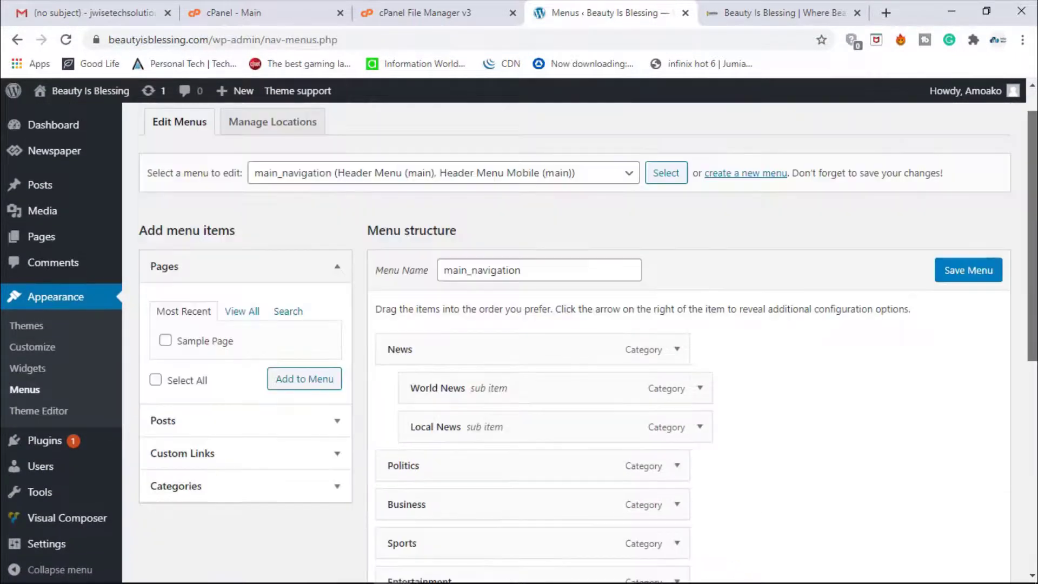
{"action": "left_click", "coordinate": [270, 467]}
{"action": "left_click", "coordinate": [262, 380]}
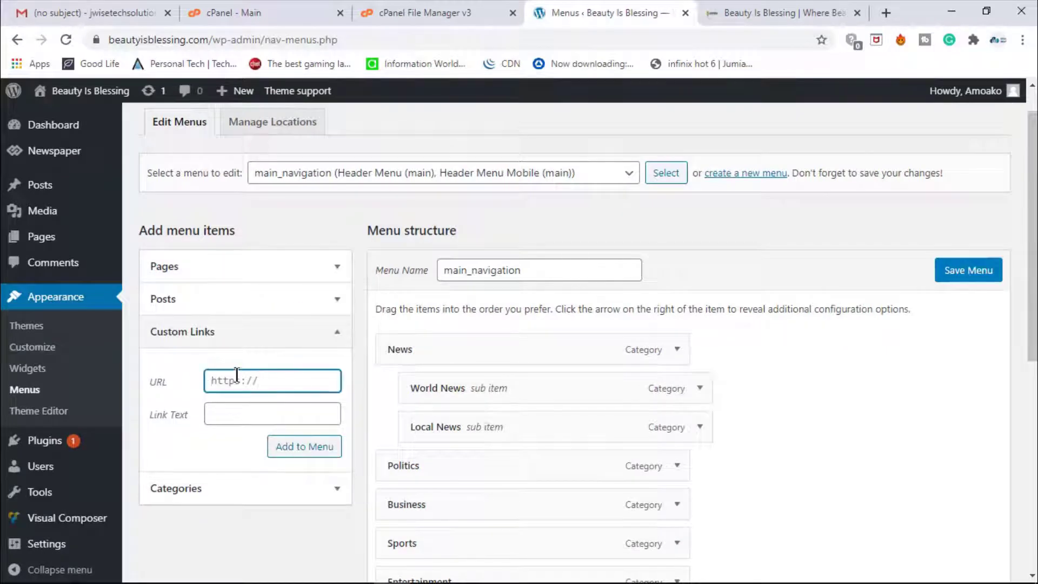
{"action": "key", "text": "ctrl+v"}
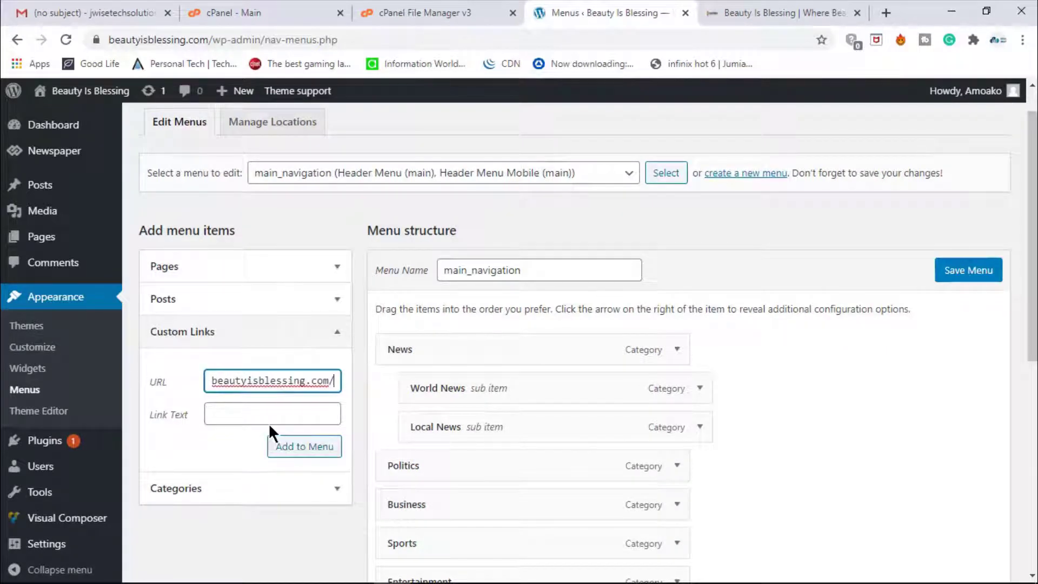
{"action": "left_click", "coordinate": [254, 417]}
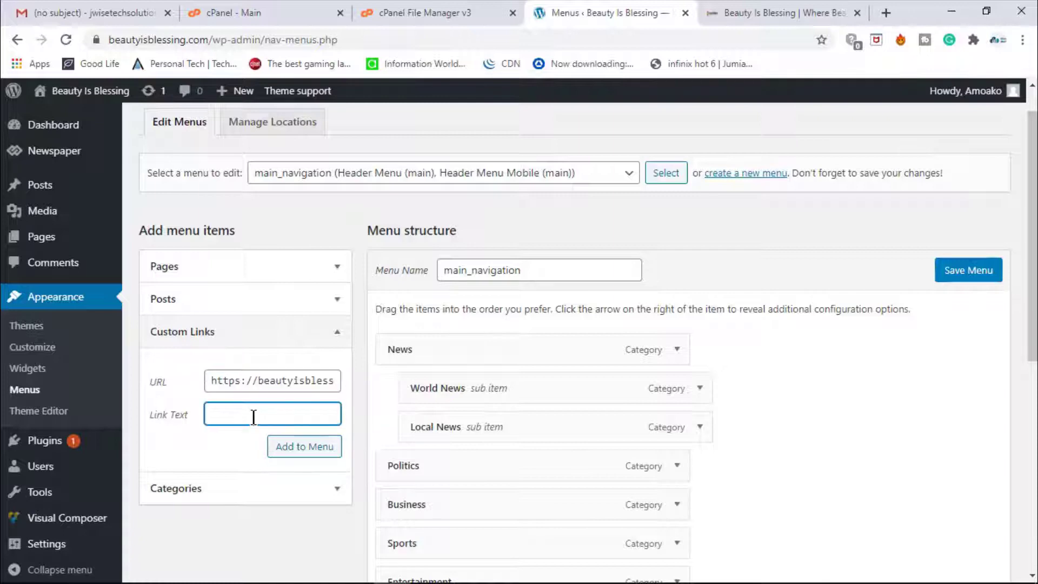
{"action": "left_click", "coordinate": [322, 452]}
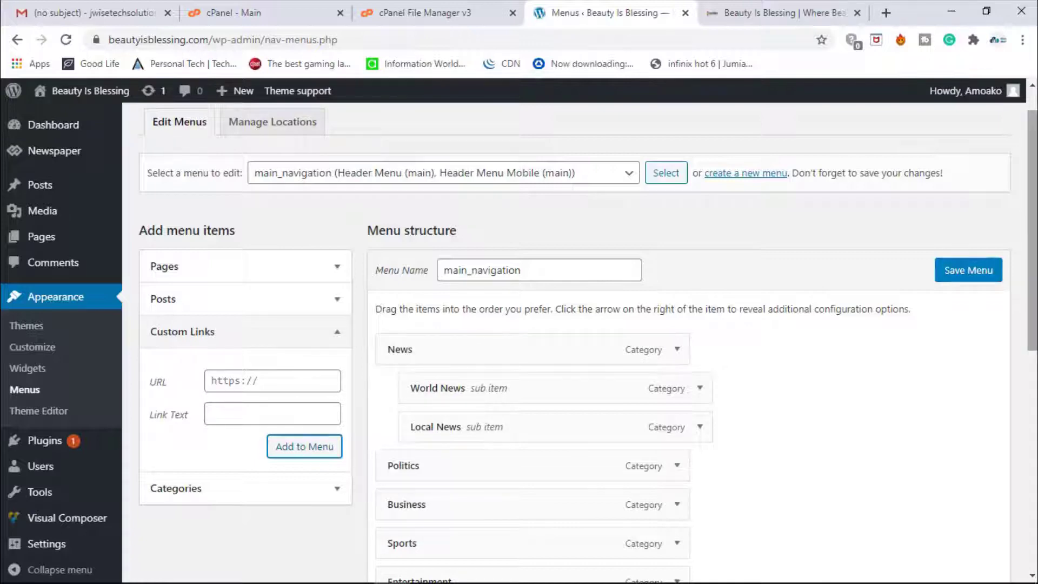
Move Home above News at the top of main_navigation and save the menu
{"action": "left_click_drag", "start_coordinate": [1034, 340], "coordinate": [1034, 455]}
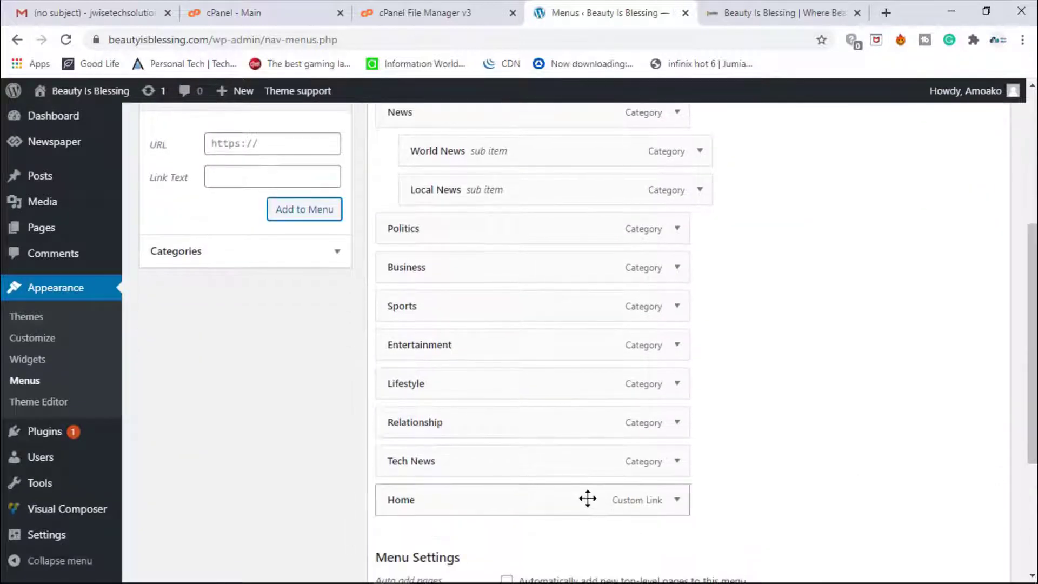
{"action": "left_click_drag", "start_coordinate": [587, 498], "coordinate": [585, 391]}
{"action": "left_click_drag", "start_coordinate": [1033, 297], "coordinate": [1036, 373]}
{"action": "left_click", "coordinate": [979, 184]}
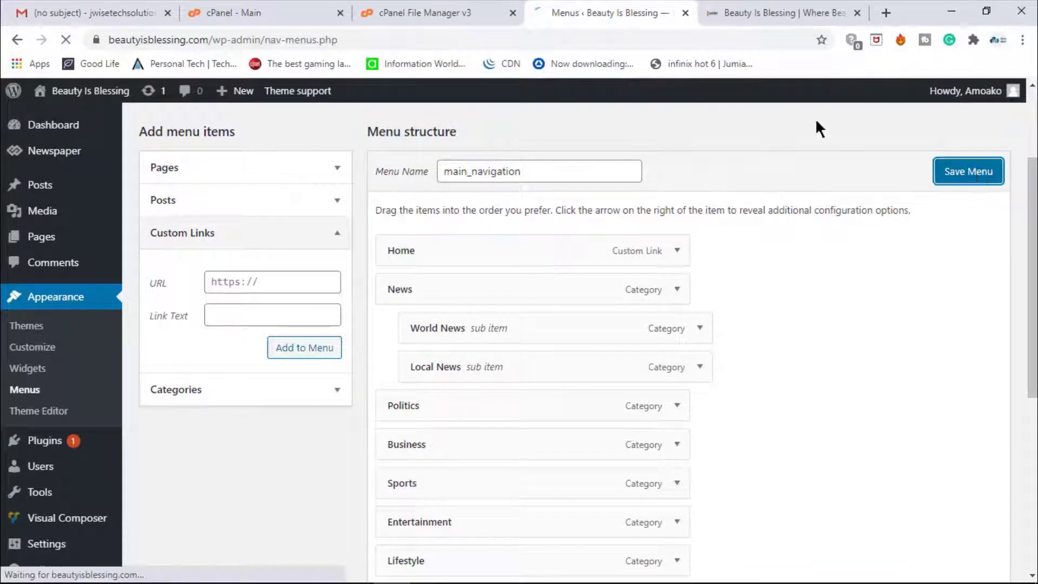
Reload the live homepage to confirm Home now leads the header menu
{"action": "left_click", "coordinate": [744, 11]}
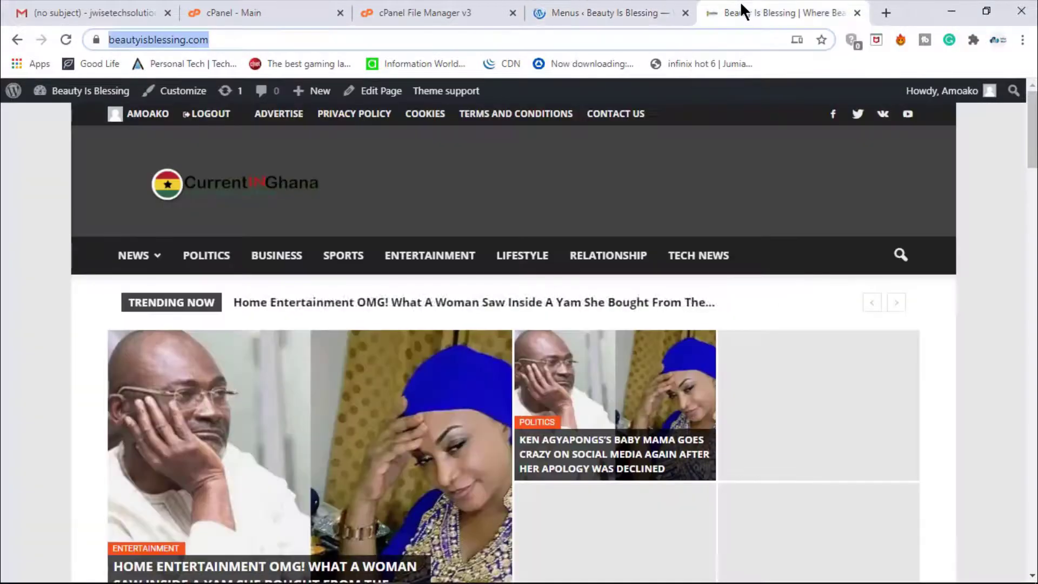
{"action": "key", "text": "F5"}
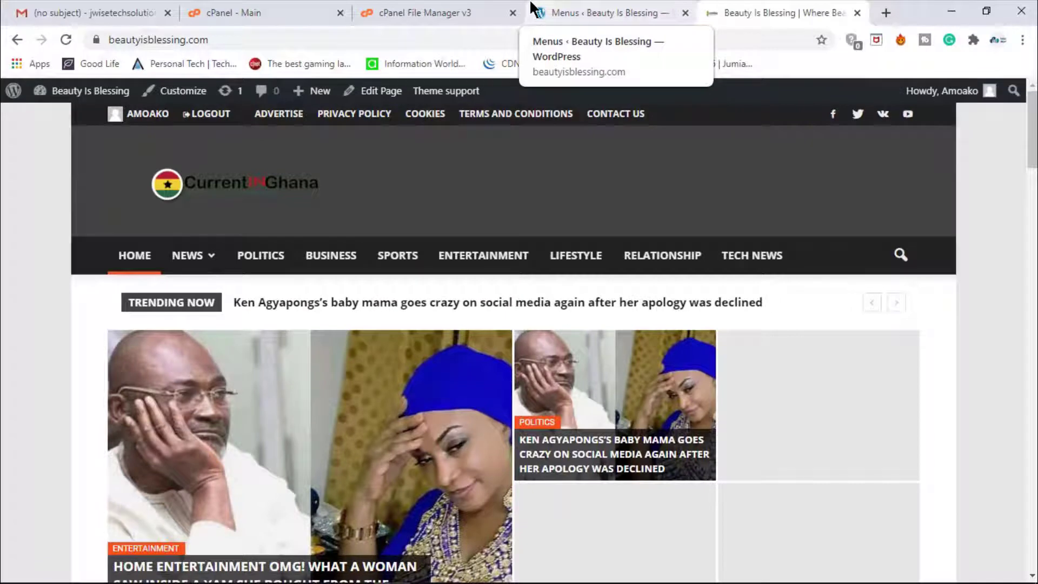
{"action": "left_click", "coordinate": [557, 9]}
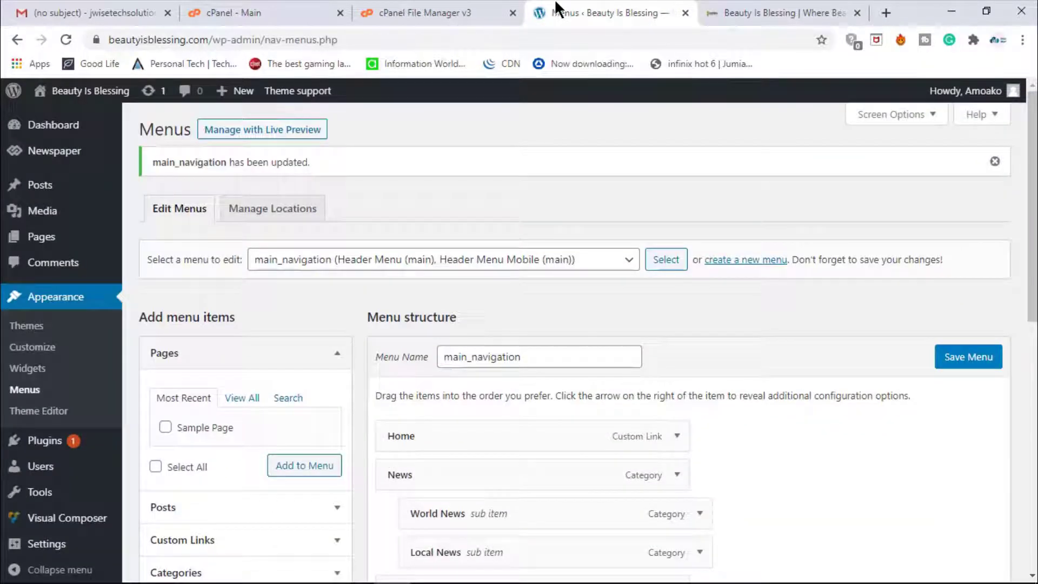
Start a new page via Pages > Add New, then return to the site tab
{"action": "left_click_drag", "start_coordinate": [1033, 225], "coordinate": [946, 227]}
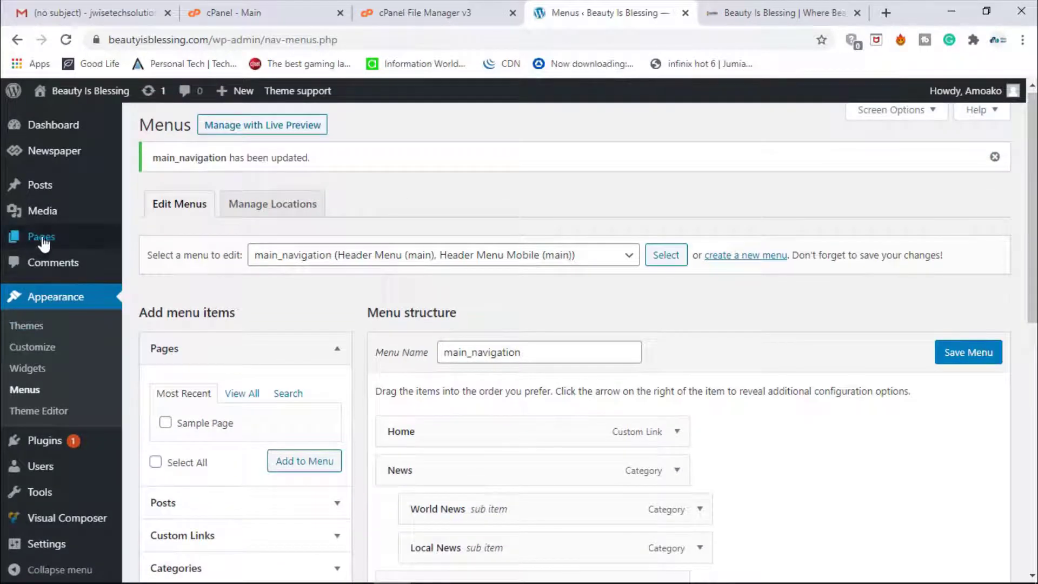
{"action": "mouse_move", "coordinate": [105, 243]}
{"action": "left_click", "coordinate": [155, 265]}
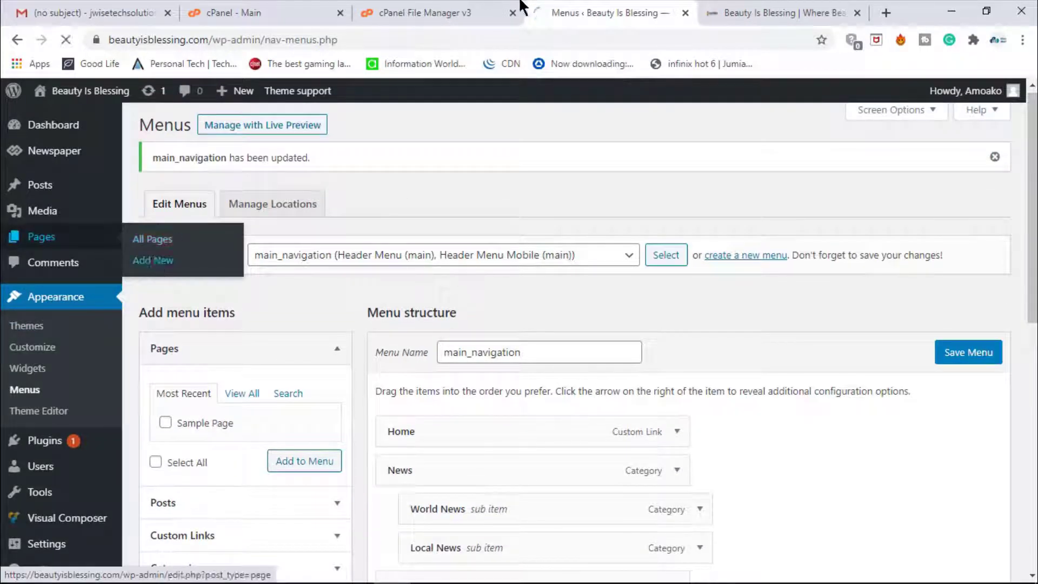
{"action": "left_click", "coordinate": [815, 9]}
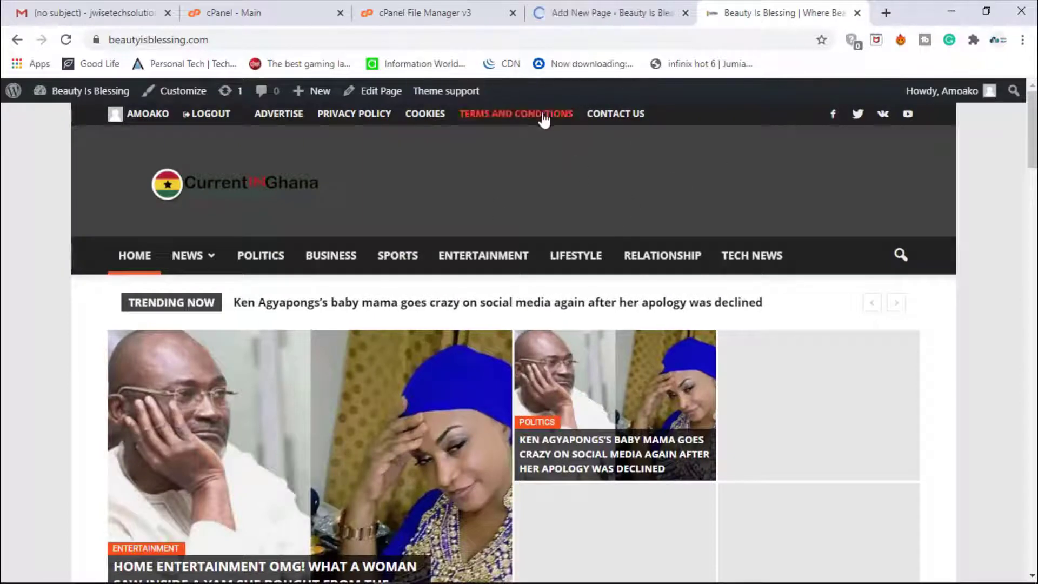
Publish a 'Contact Us' page reading 'Please use the form below to contact us.'
{"action": "left_click", "coordinate": [602, 9]}
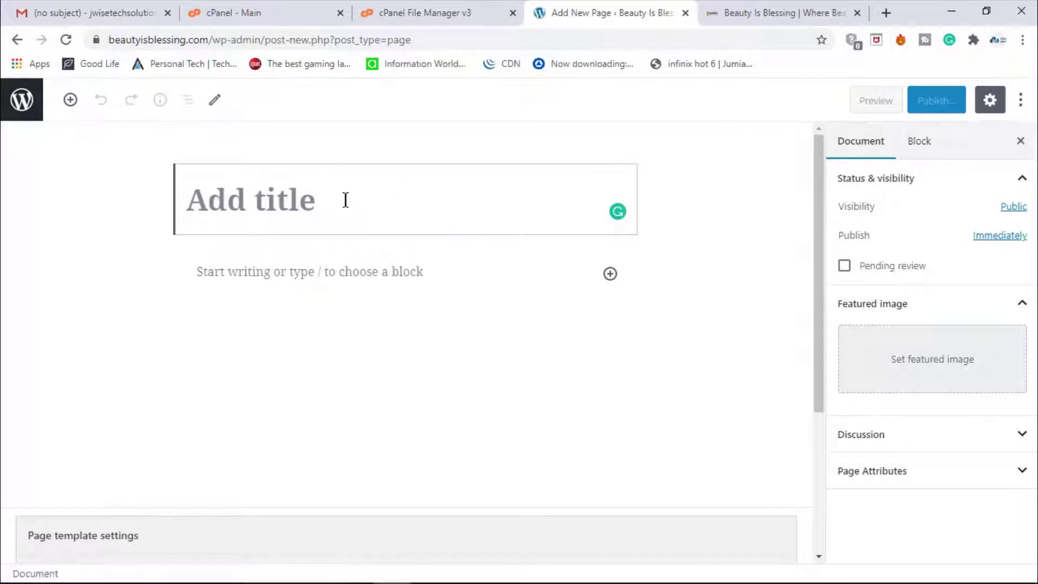
{"action": "type", "text": "Contact"}
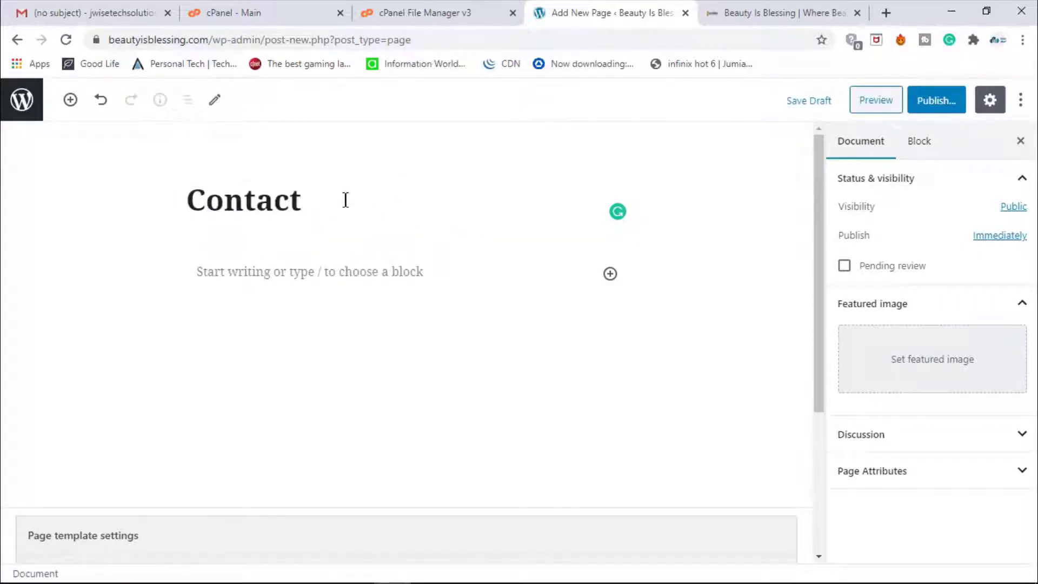
{"action": "type", "text": " Us"}
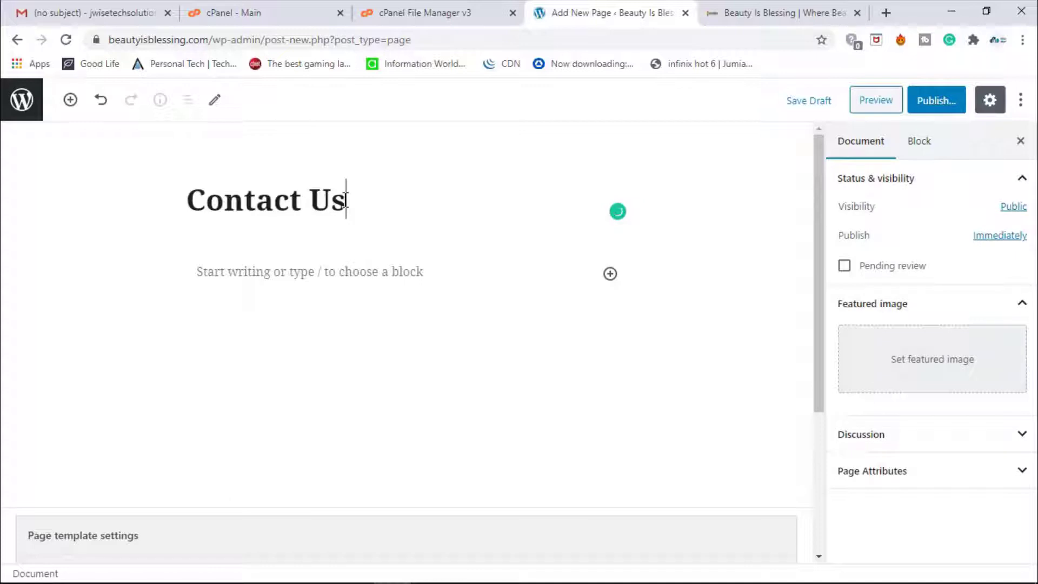
{"action": "left_click", "coordinate": [320, 271]}
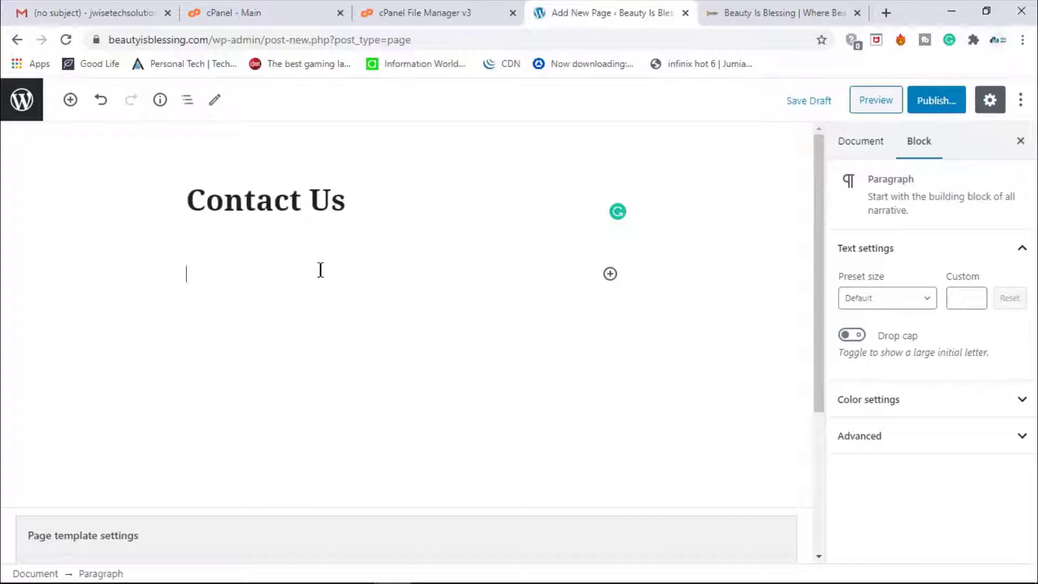
{"action": "type", "text": "Please u"}
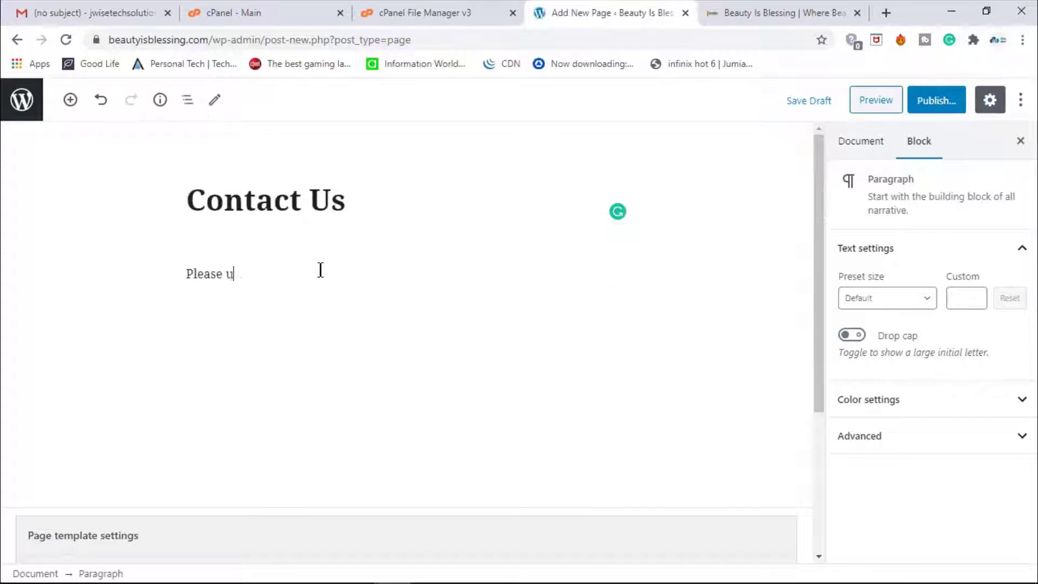
{"action": "type", "text": "se the fomr"}
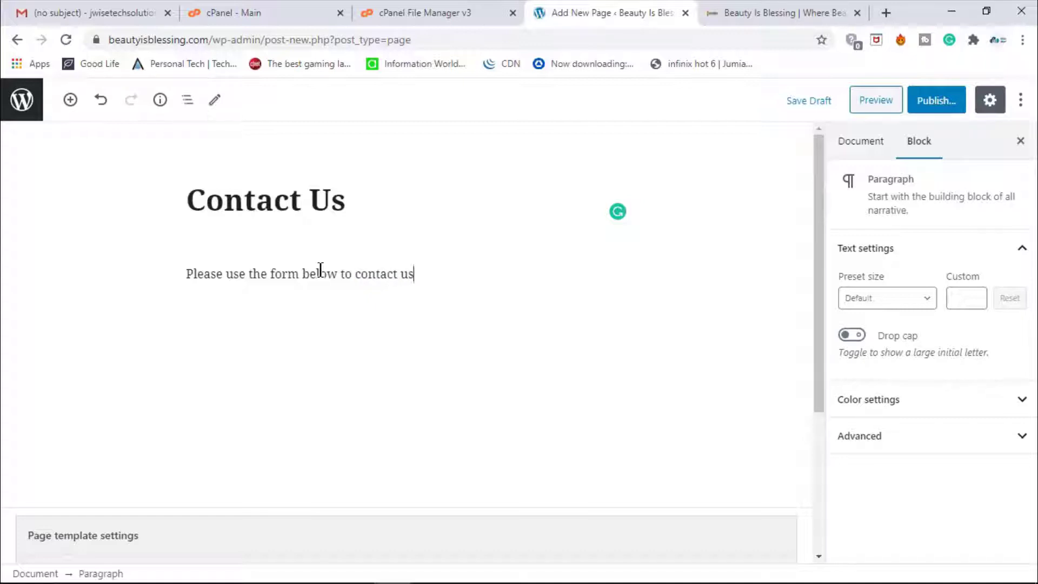
{"action": "left_click", "coordinate": [879, 143]}
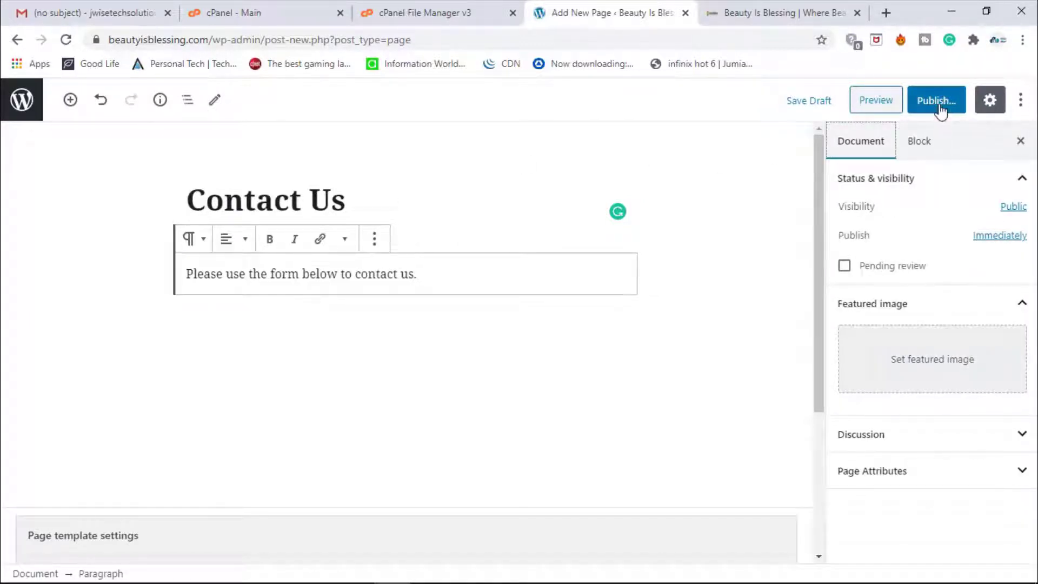
{"action": "left_click", "coordinate": [938, 103]}
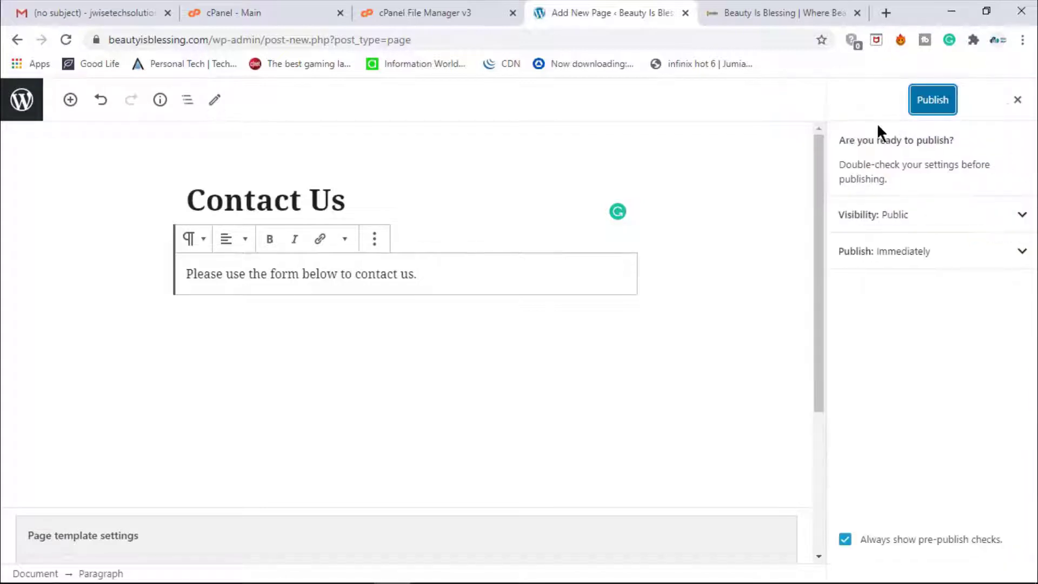
{"action": "left_click", "coordinate": [939, 106]}
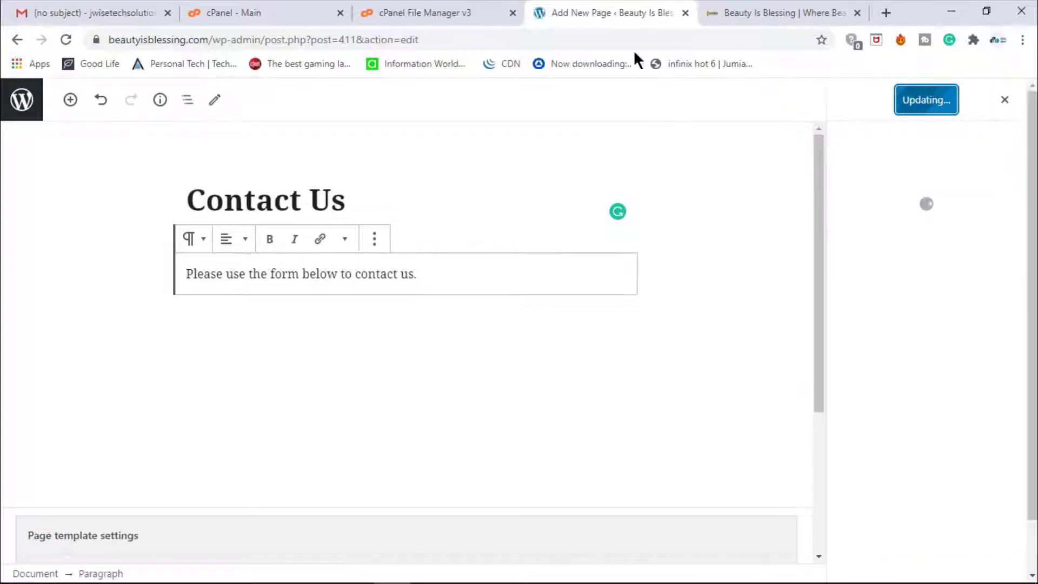
Check where the existing CONTACT US menu link points, then copy the new page's address
{"action": "left_click", "coordinate": [756, 8]}
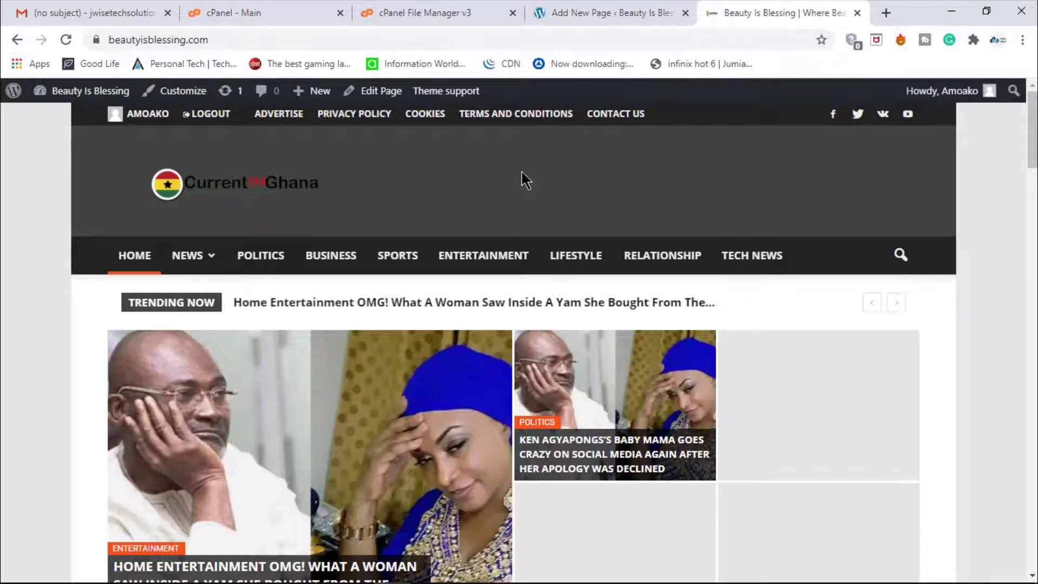
{"action": "left_click", "coordinate": [620, 122]}
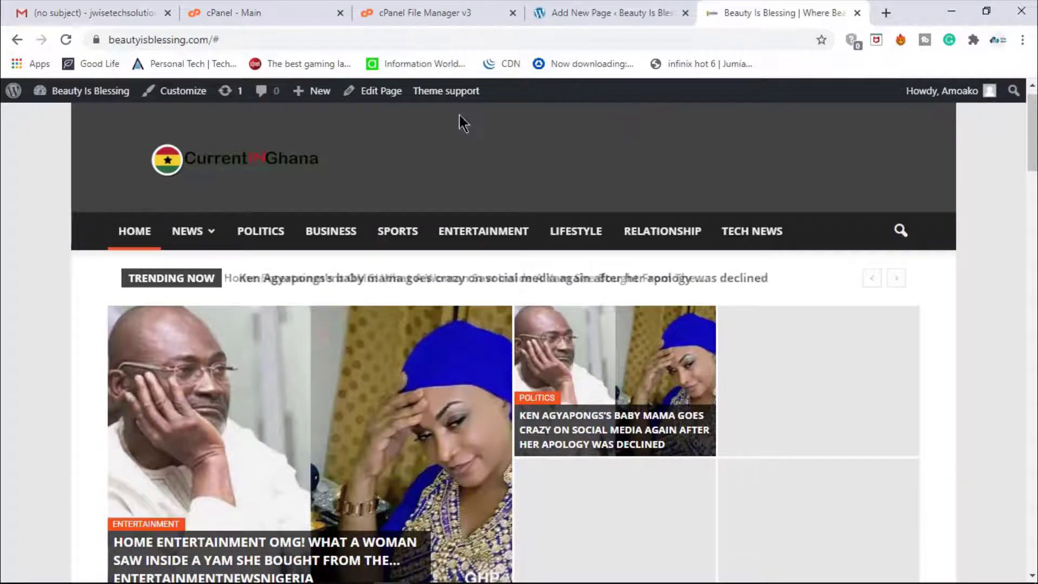
{"action": "left_click", "coordinate": [238, 42]}
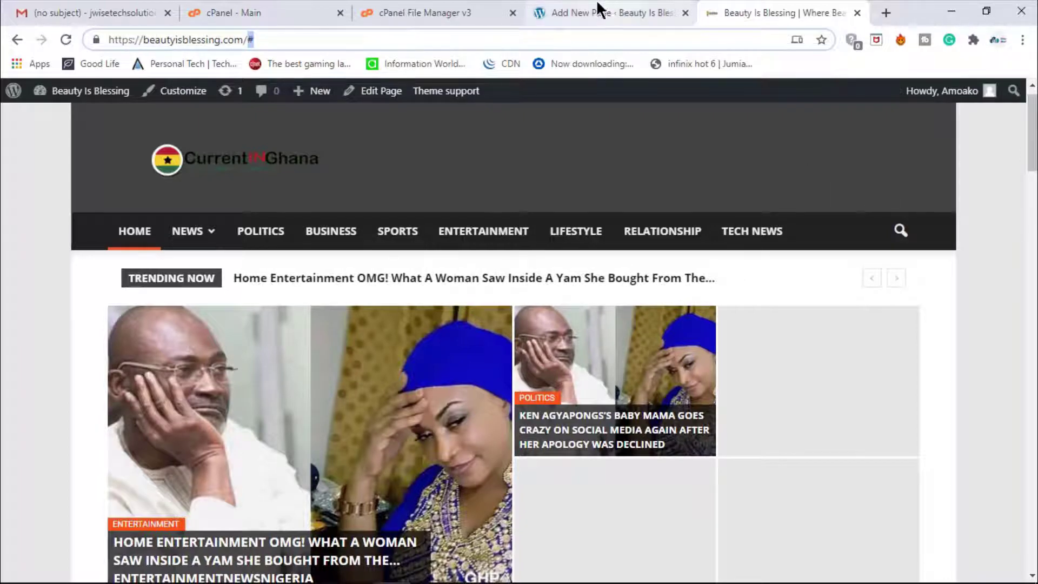
{"action": "left_click", "coordinate": [601, 10]}
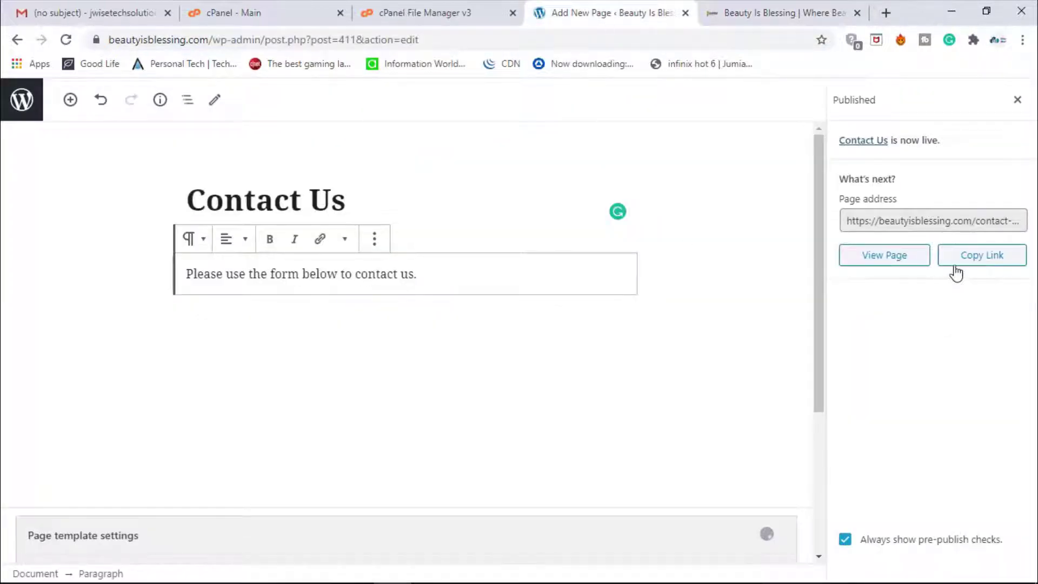
{"action": "left_click", "coordinate": [980, 226]}
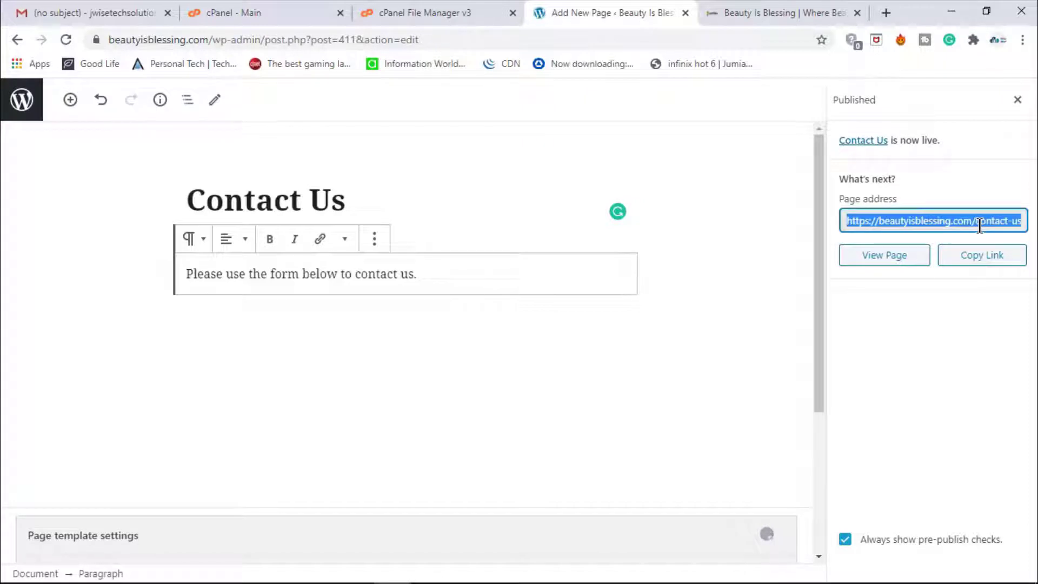
{"action": "left_click", "coordinate": [1004, 260]}
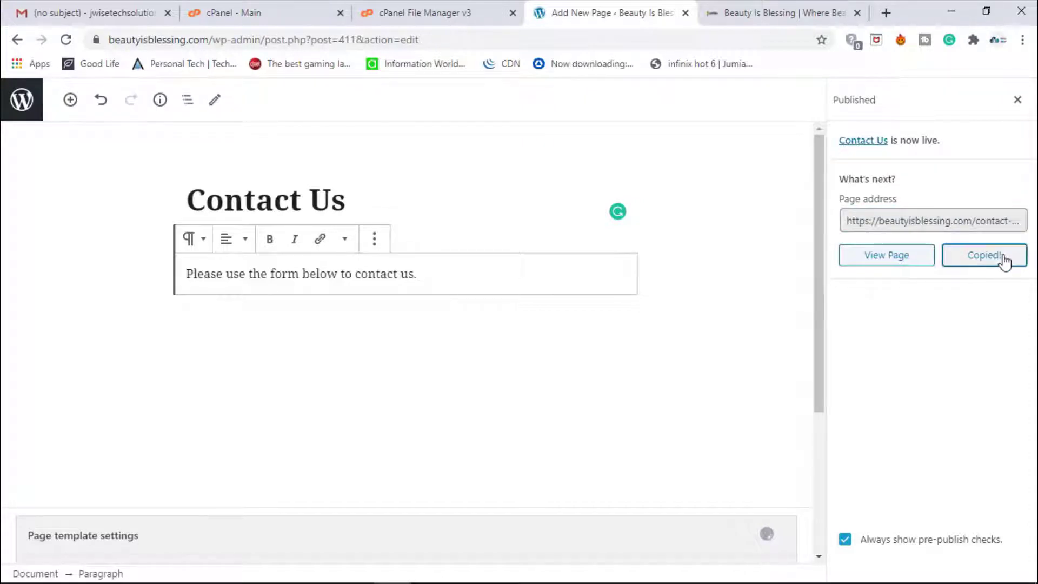
{"action": "left_click", "coordinate": [1016, 111]}
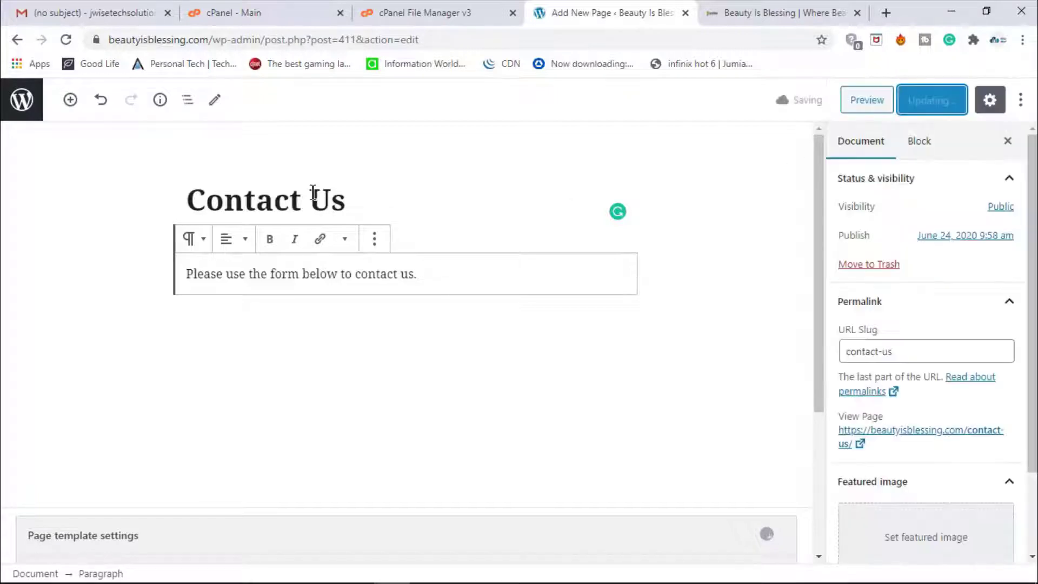
Go to the pages list and open the site customizer from the live homepage
{"action": "left_click", "coordinate": [16, 116]}
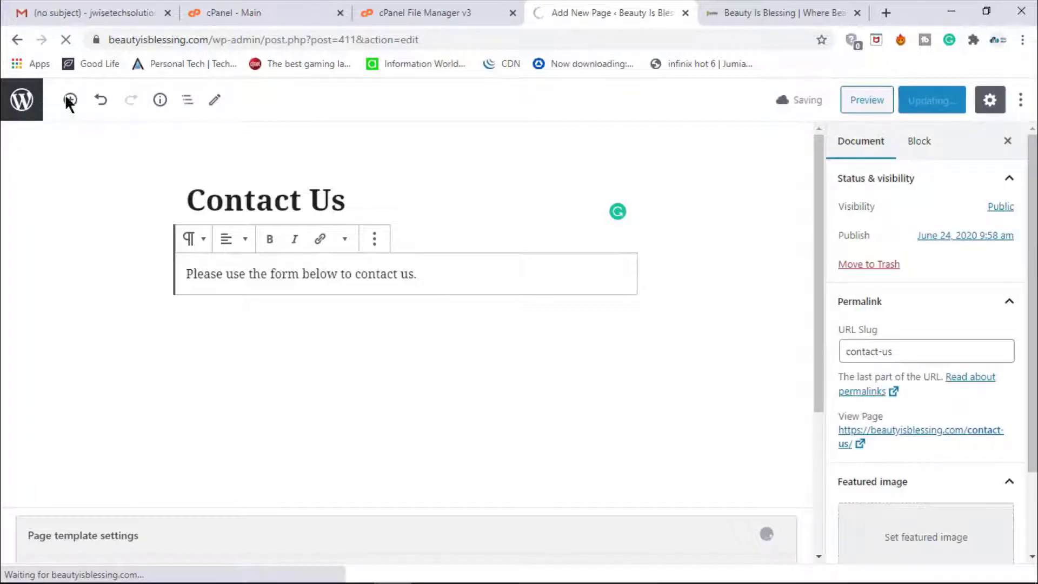
{"action": "left_click", "coordinate": [780, 11]}
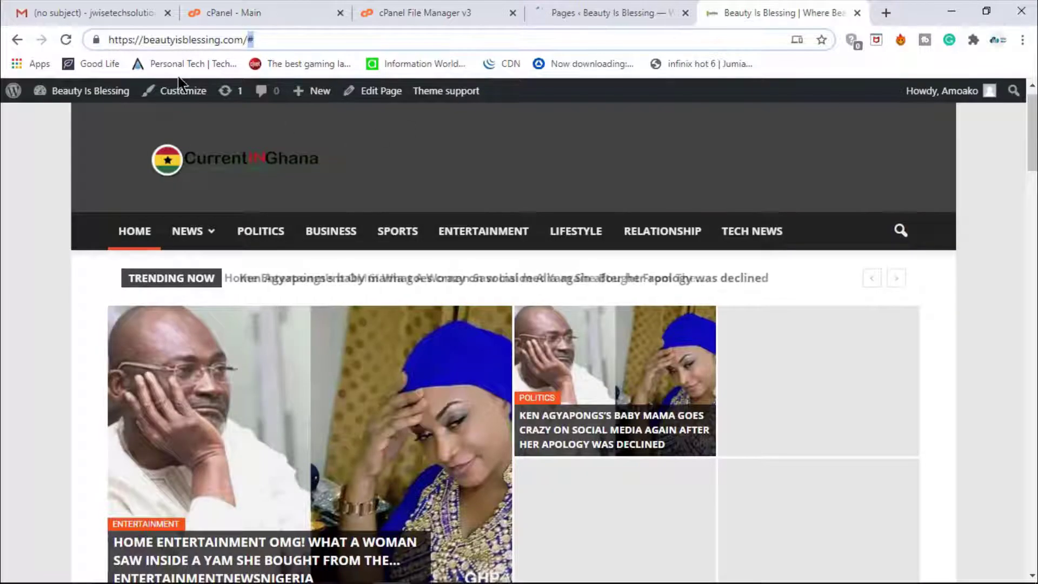
{"action": "left_click", "coordinate": [193, 96]}
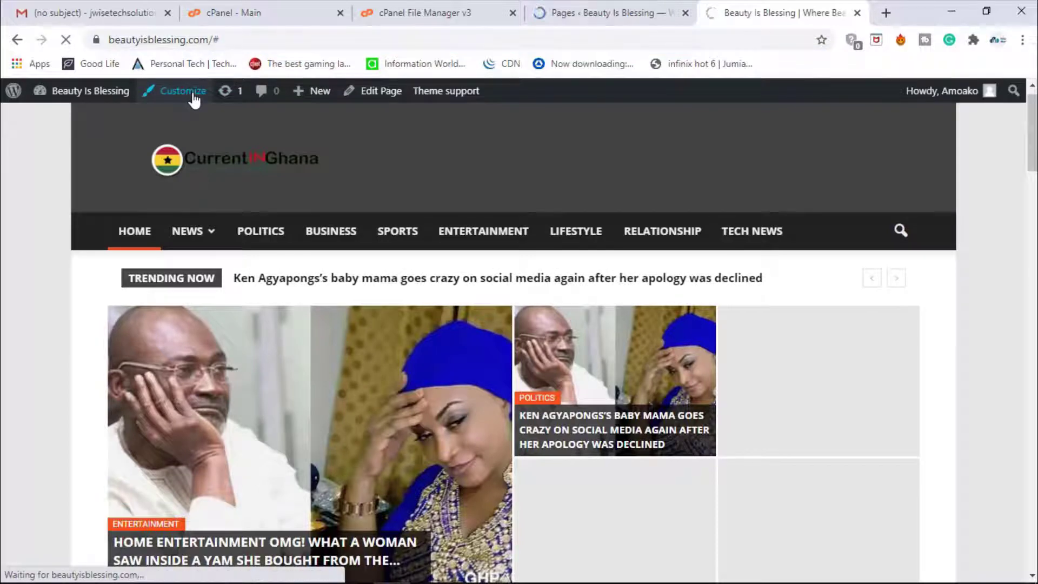
Load the Add New plugins page alongside the site customizer
{"action": "left_click", "coordinate": [618, 11]}
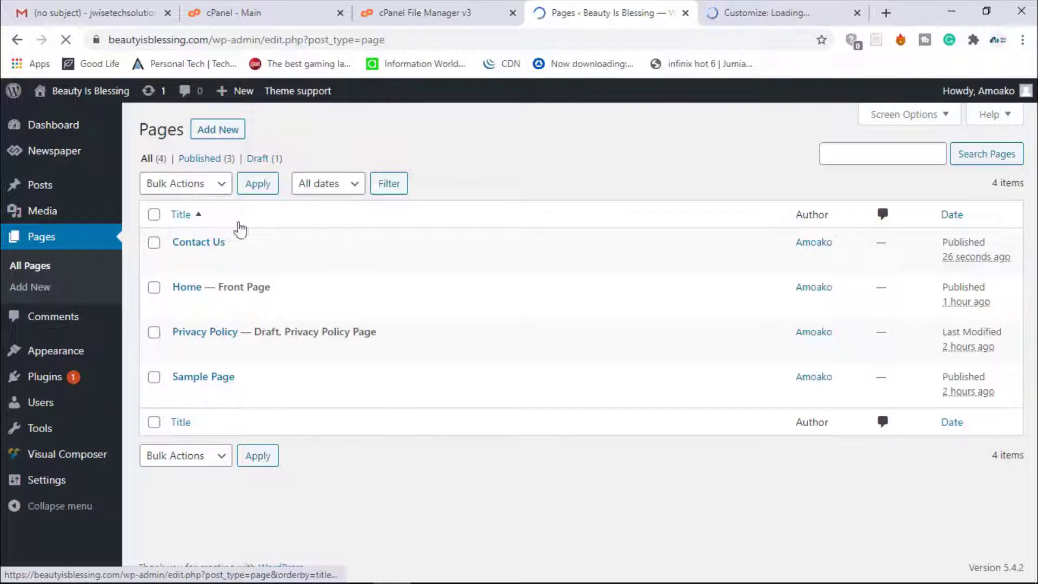
{"action": "mouse_move", "coordinate": [84, 393]}
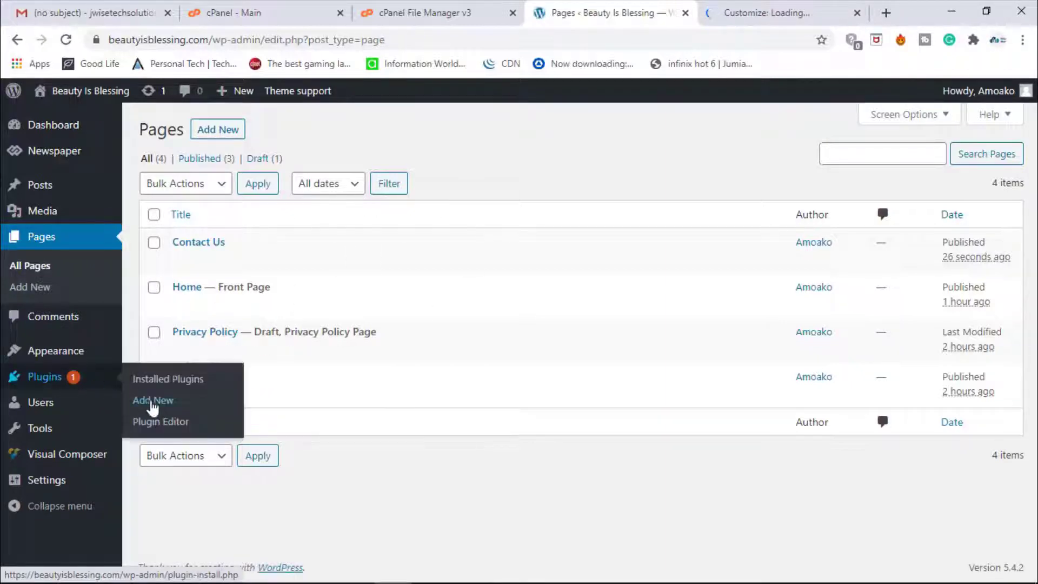
{"action": "left_click", "coordinate": [154, 405]}
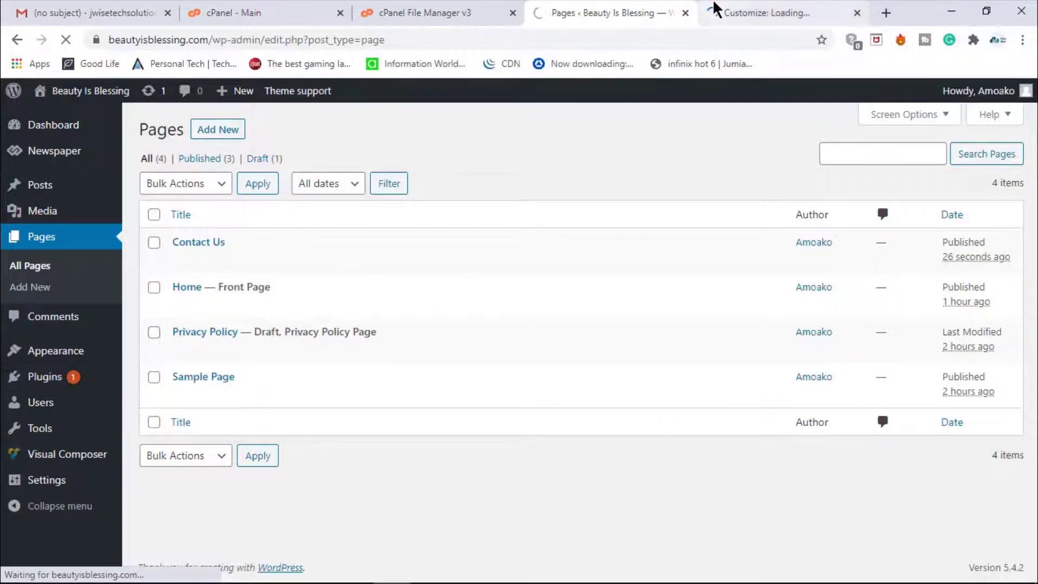
{"action": "left_click", "coordinate": [720, 12]}
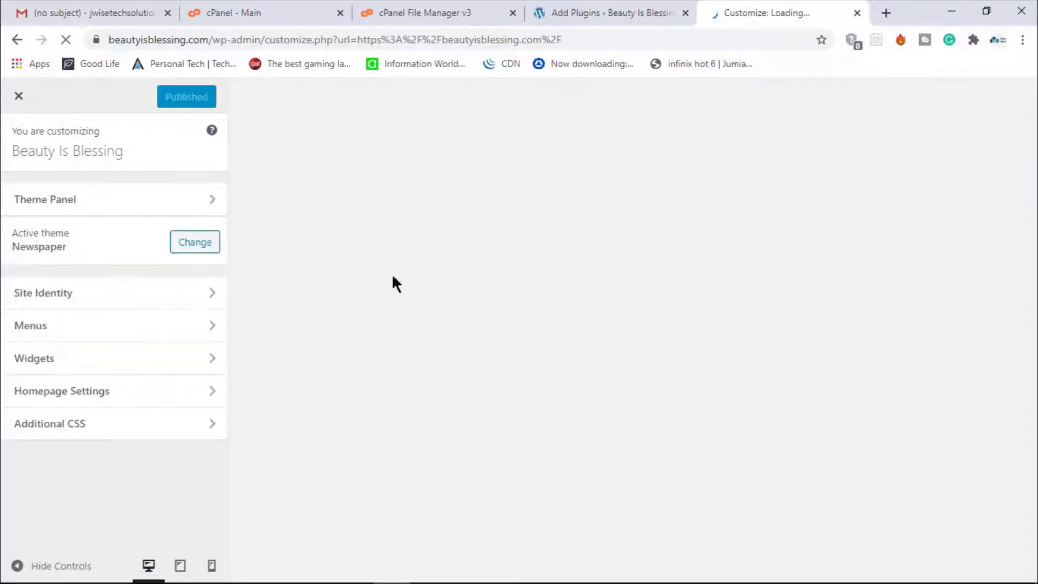
In the customizer's Menus, inspect main_navigation, then open td-demo-footer-menu
{"action": "left_click", "coordinate": [150, 335]}
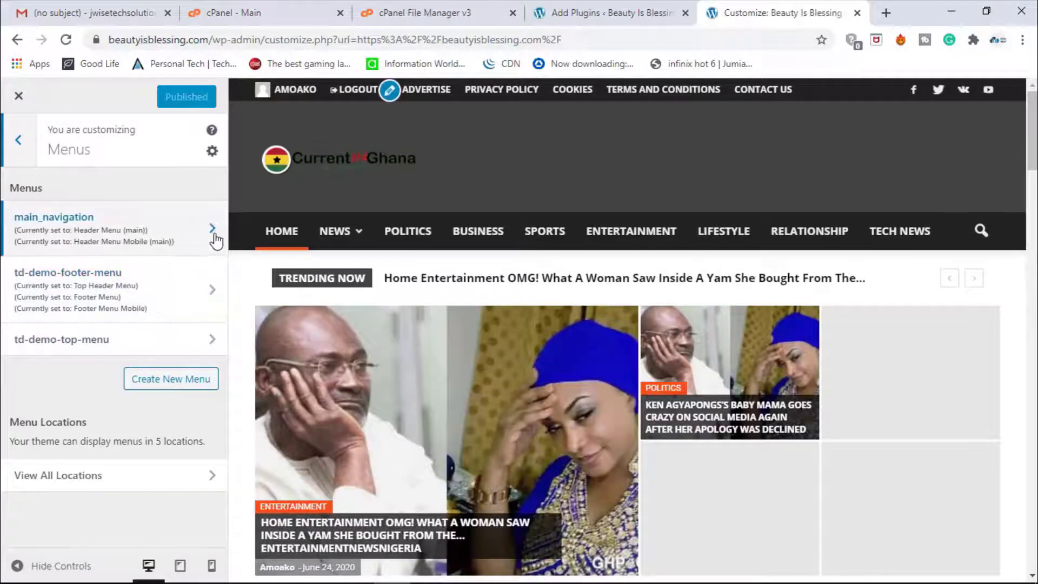
{"action": "left_click", "coordinate": [215, 233]}
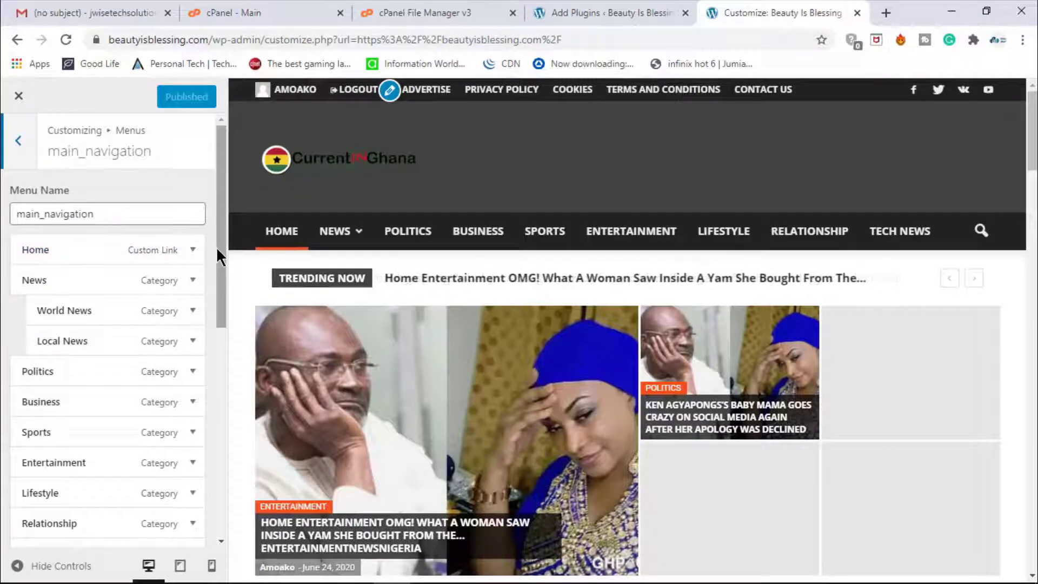
{"action": "left_click_drag", "start_coordinate": [216, 247], "coordinate": [191, 223]}
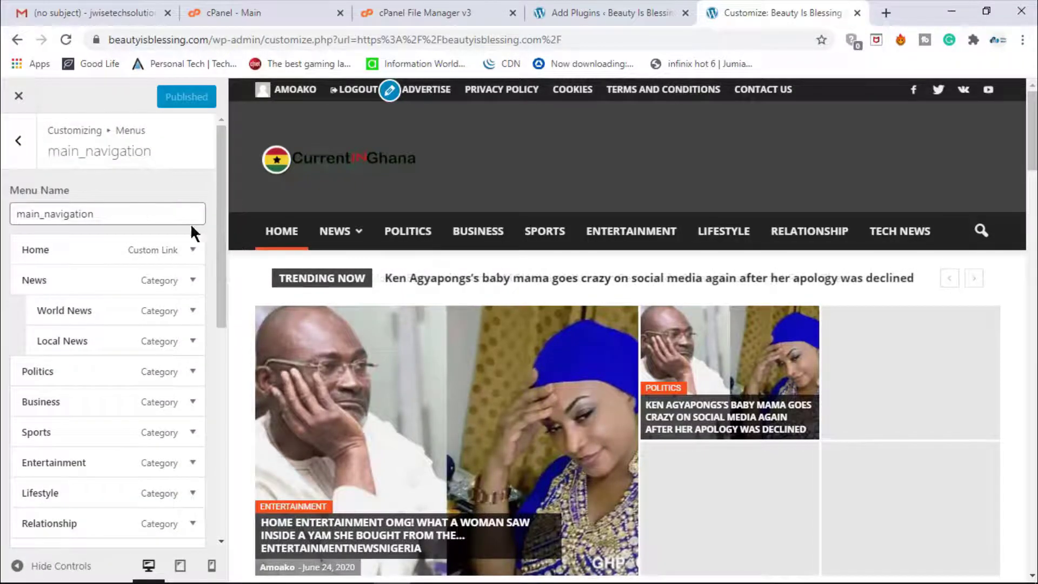
{"action": "left_click", "coordinate": [10, 157]}
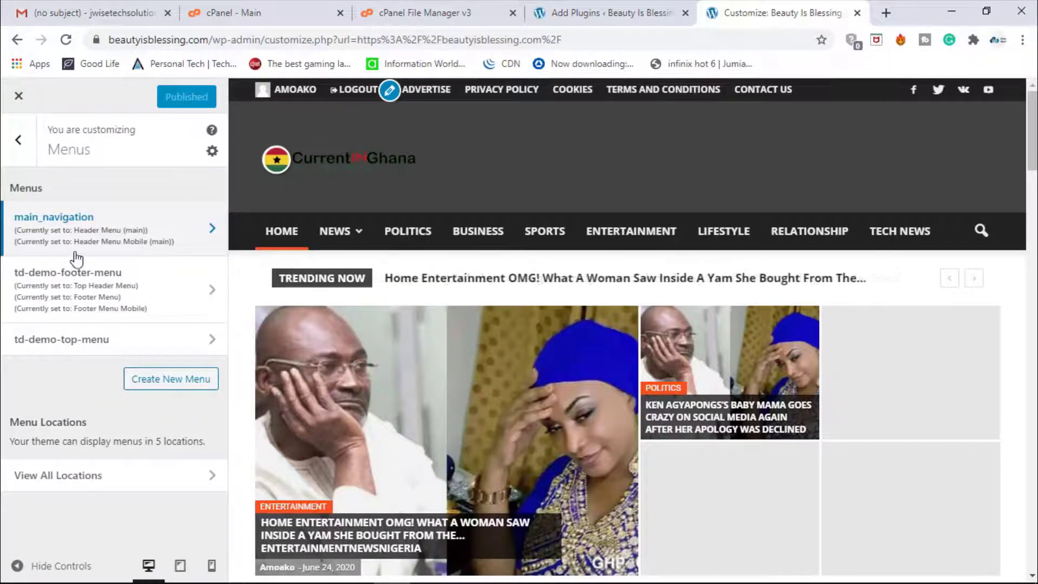
{"action": "left_click", "coordinate": [214, 293]}
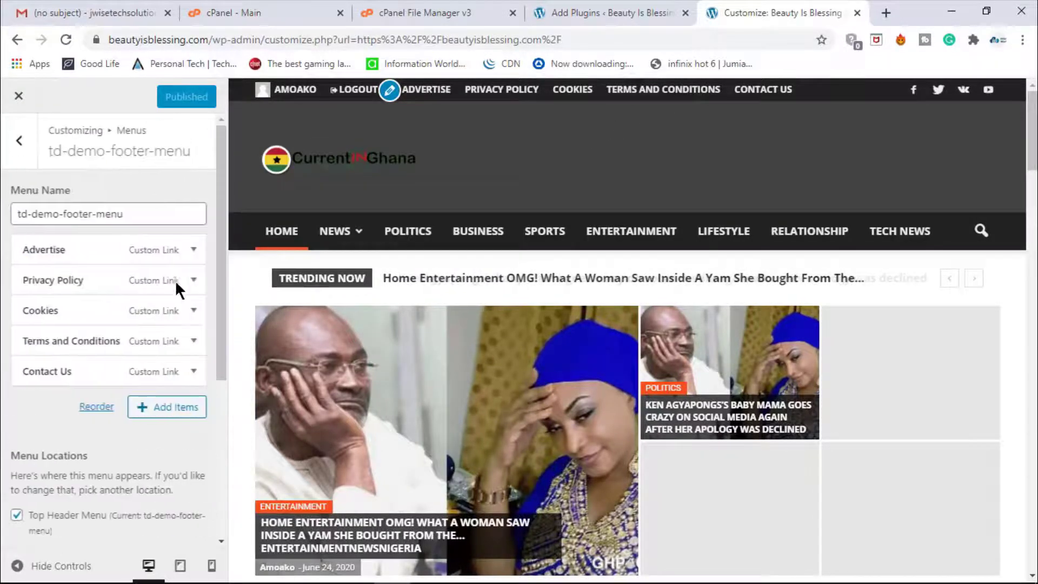
Set the Contact Us menu item's URL to the Contact Us page address, without trailing slash
{"action": "left_click", "coordinate": [116, 377]}
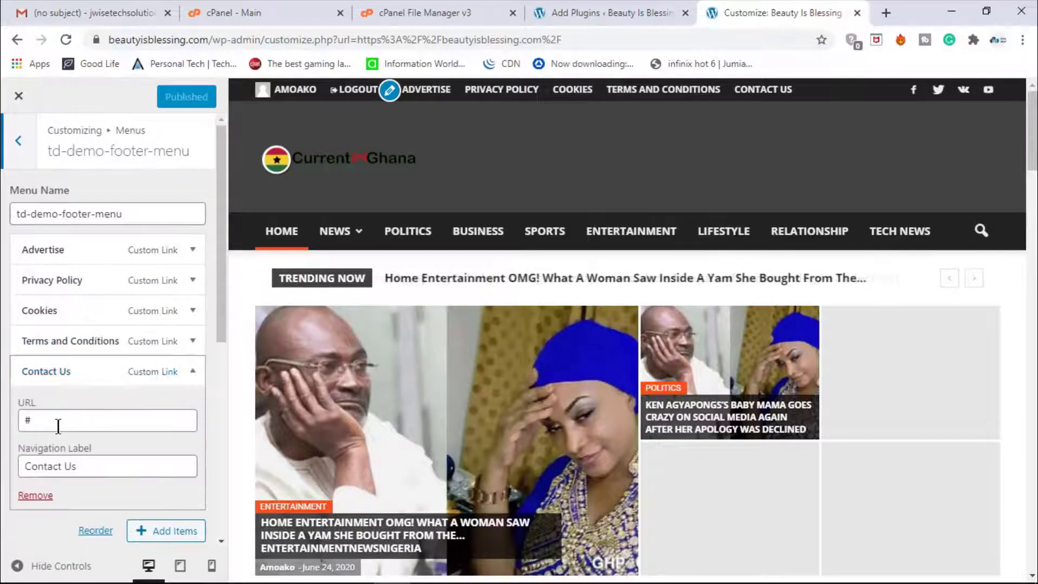
{"action": "left_click", "coordinate": [59, 422]}
{"action": "key", "text": "ctrl+a"}
{"action": "key", "text": "ctrl+v"}
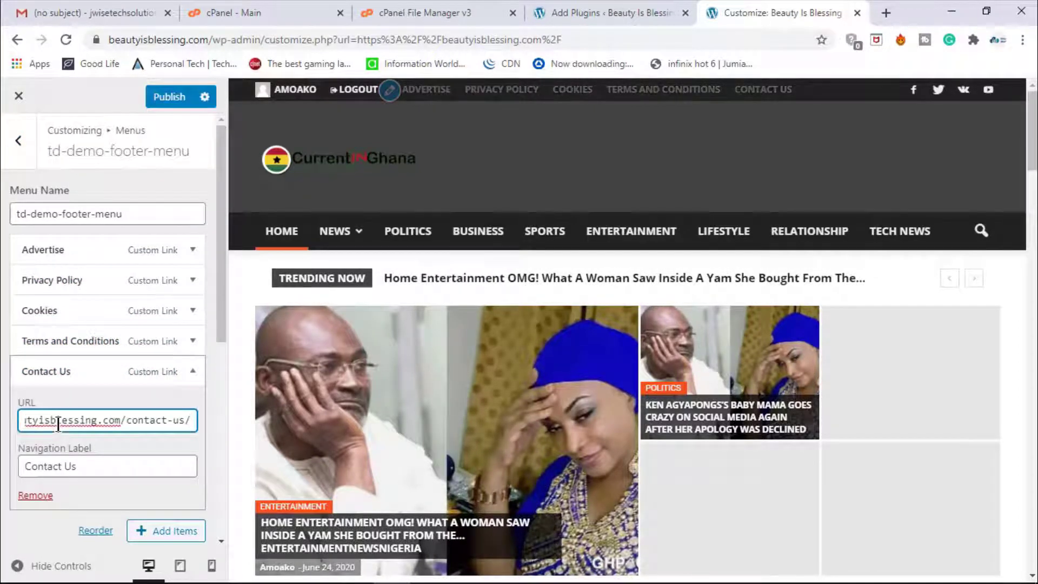
{"action": "key", "text": "BackSpace"}
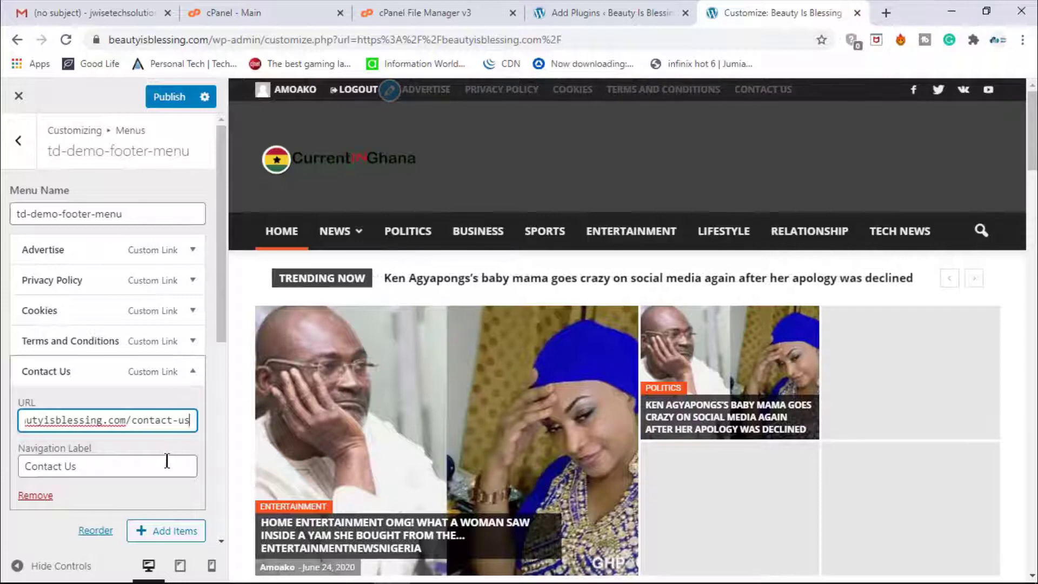
{"action": "double_click", "coordinate": [215, 367]}
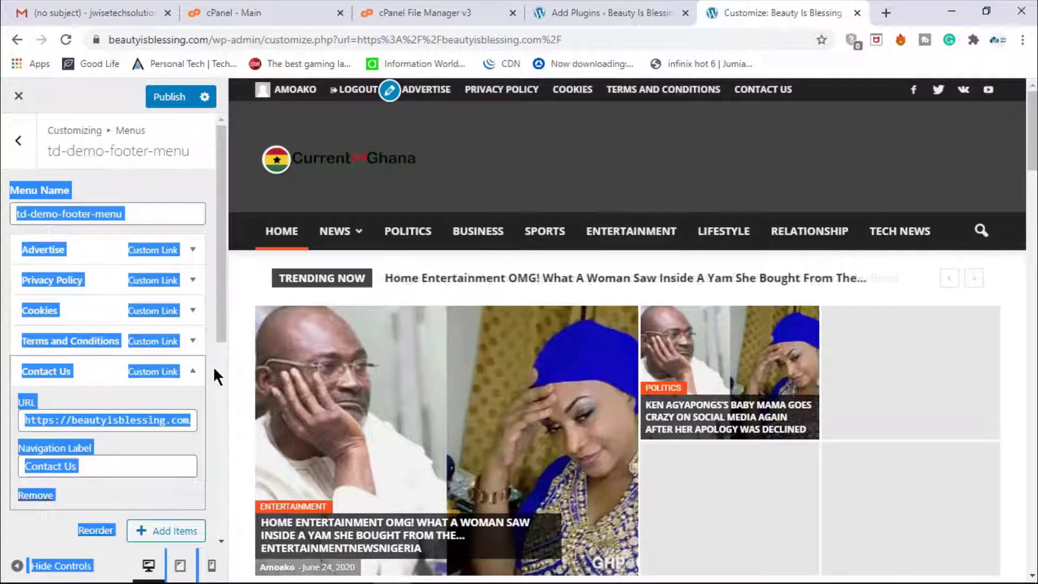
{"action": "left_click", "coordinate": [215, 369]}
{"action": "left_click_drag", "start_coordinate": [223, 314], "coordinate": [217, 411]}
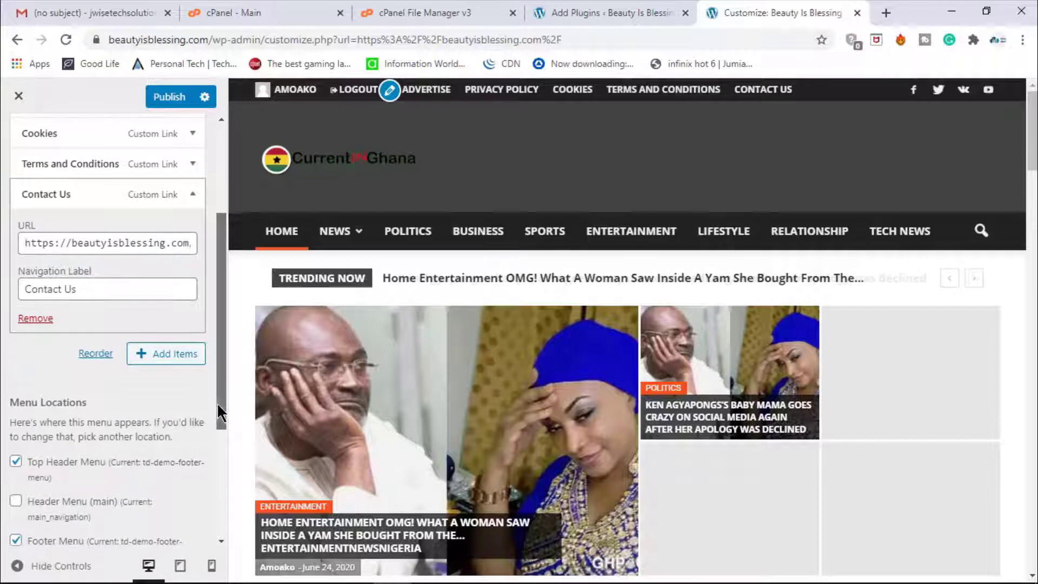
Publish the menu, verify CONTACT US opens the new page in the preview, and close the customizer
{"action": "left_click", "coordinate": [169, 106]}
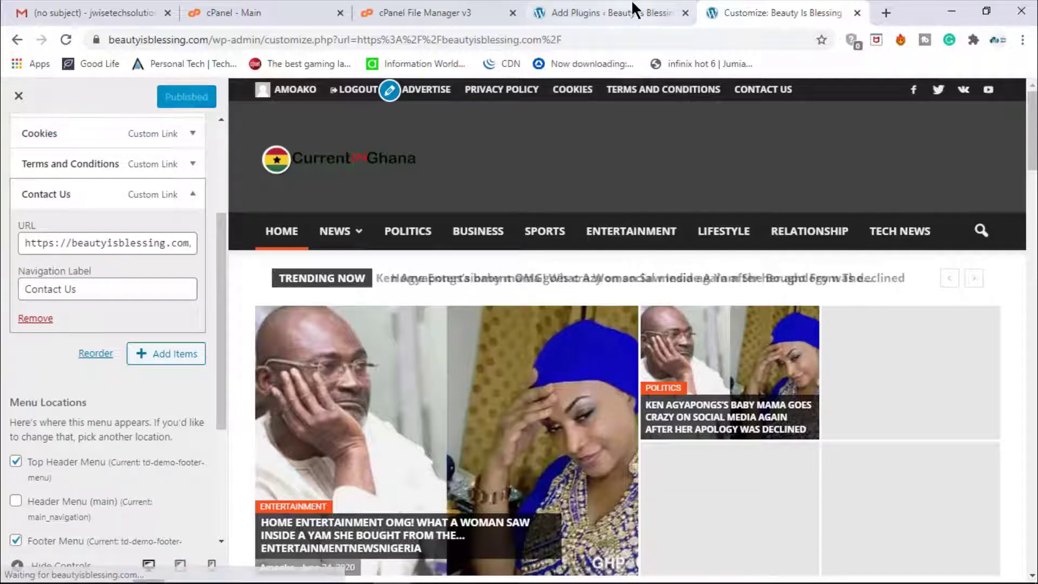
{"action": "left_click", "coordinate": [777, 96]}
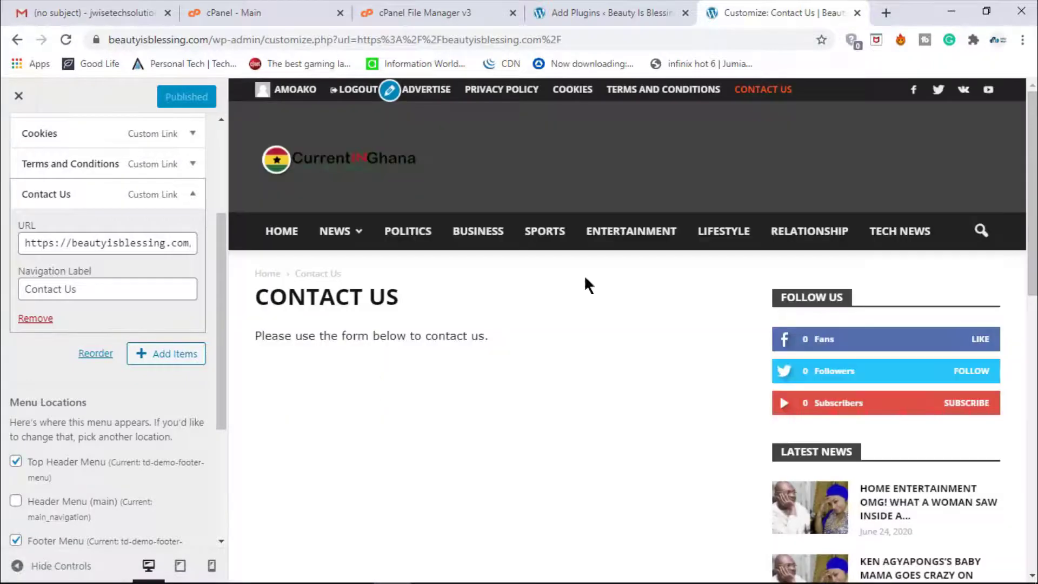
{"action": "left_click_drag", "start_coordinate": [255, 337], "coordinate": [561, 354]}
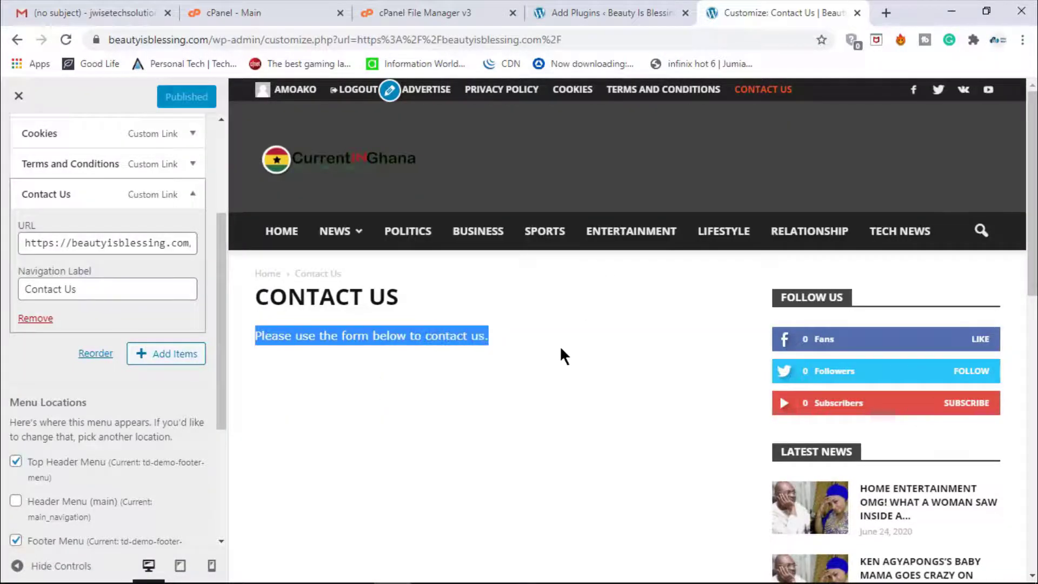
{"action": "left_click", "coordinate": [561, 355]}
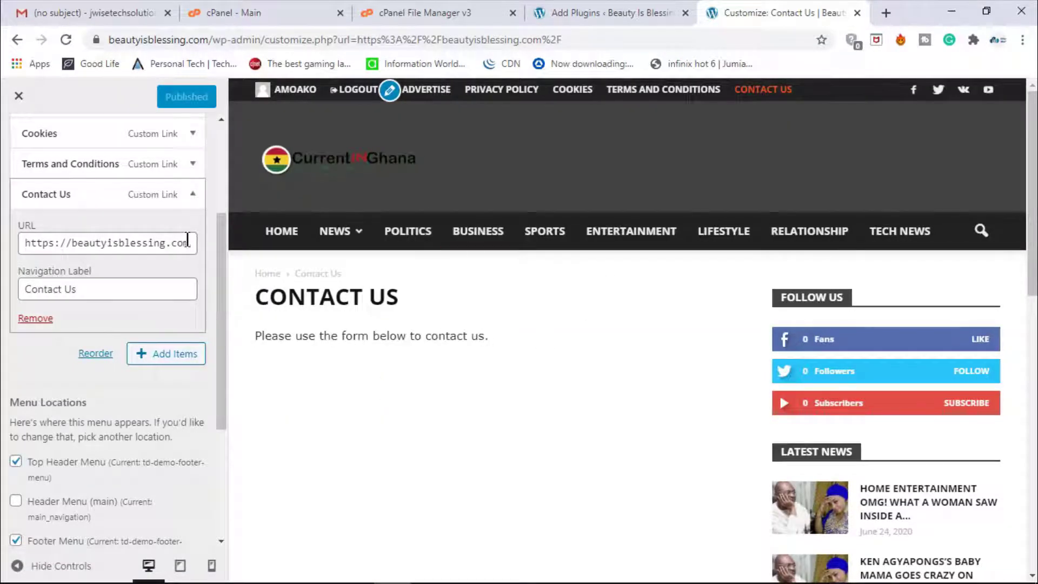
{"action": "left_click", "coordinate": [10, 102]}
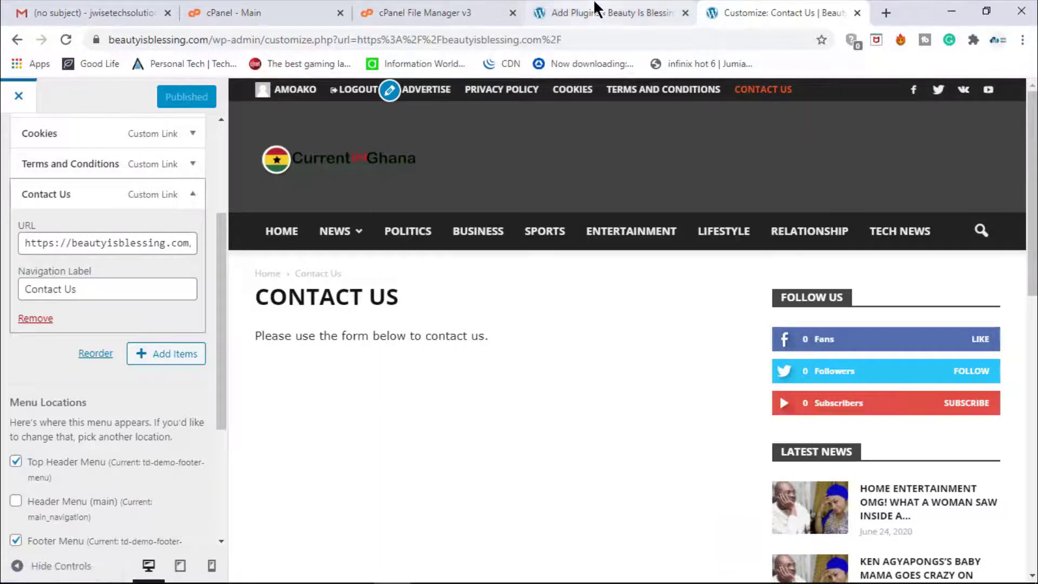
Search the plugin directory for 'conta' to find Contact Form 7
{"action": "left_click", "coordinate": [590, 13]}
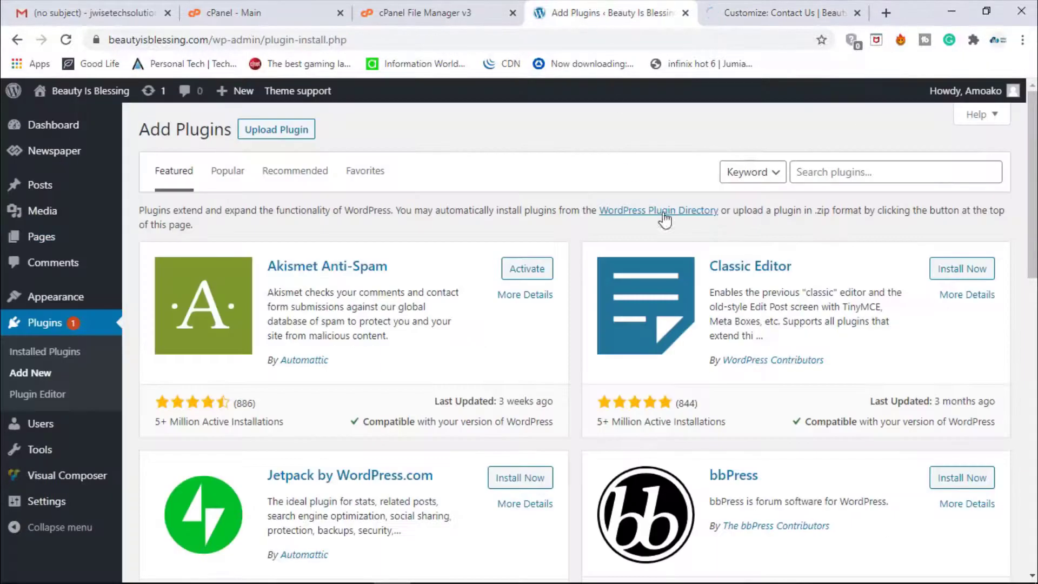
{"action": "left_click", "coordinate": [861, 181]}
{"action": "type", "text": "contact form 7"}
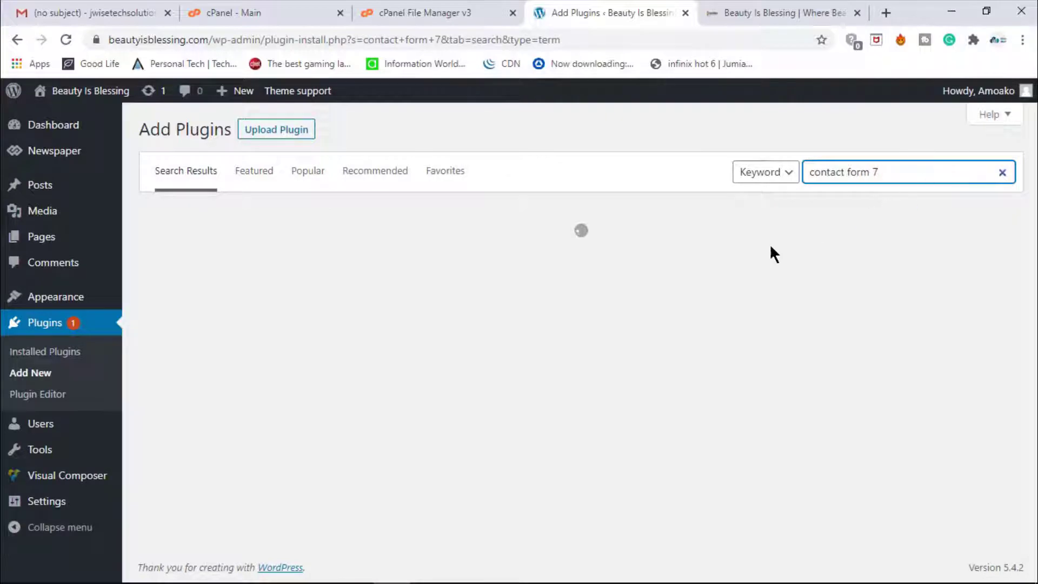
{"action": "left_click", "coordinate": [719, 8]}
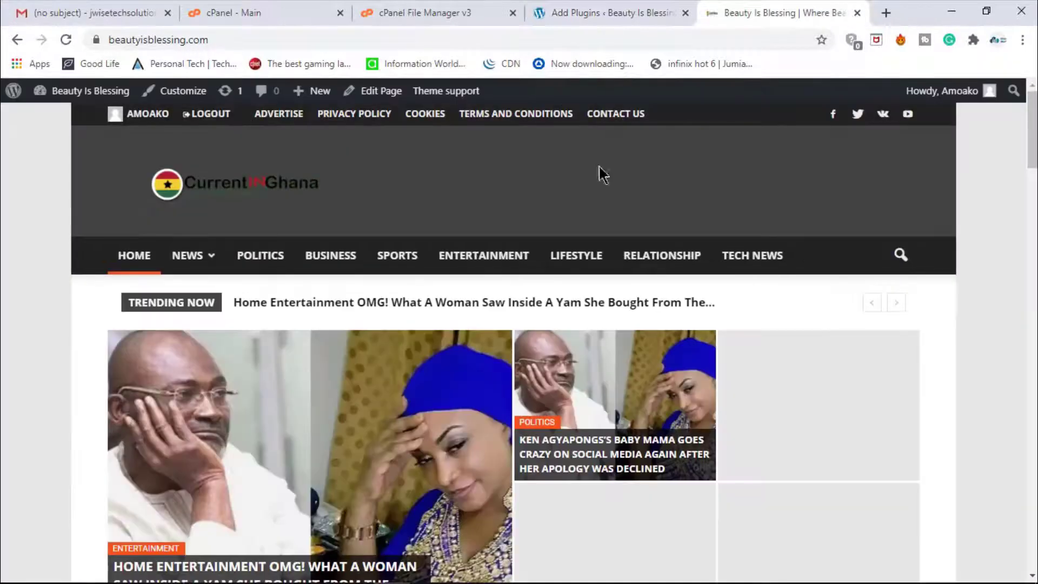
{"action": "scroll", "coordinate": [997, 308], "scroll_direction": "down", "scroll_amount": 20}
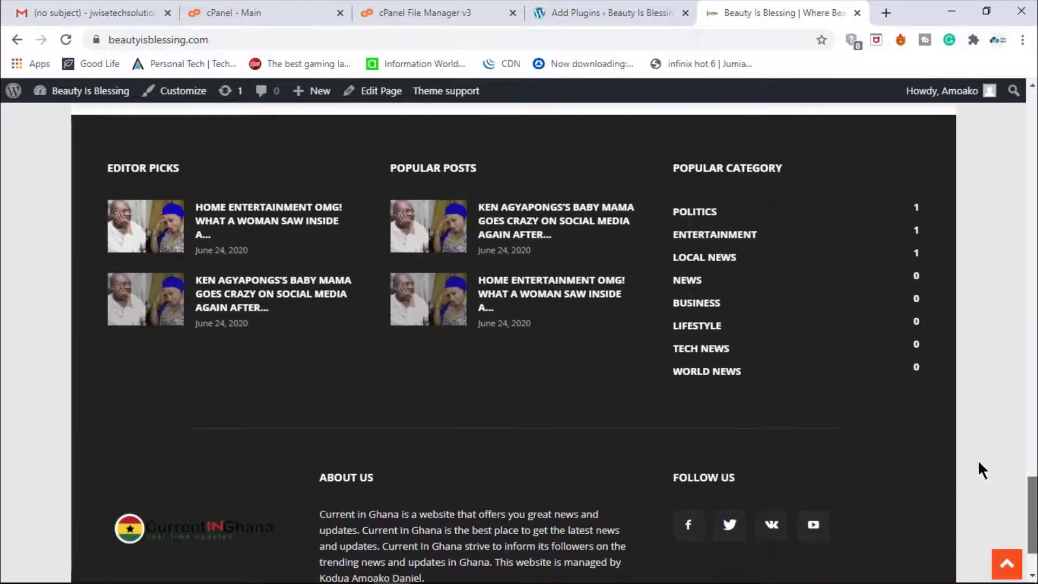
{"action": "left_click", "coordinate": [1007, 564]}
{"action": "left_click", "coordinate": [573, 8]}
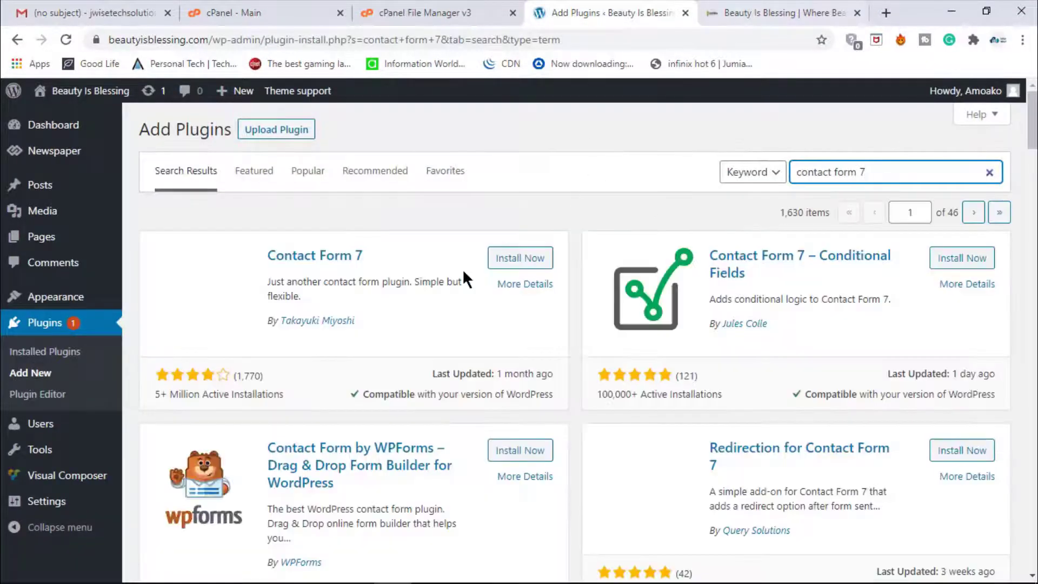
Install and activate Contact Form 7, then switch to the site homepage
{"action": "left_click", "coordinate": [519, 268]}
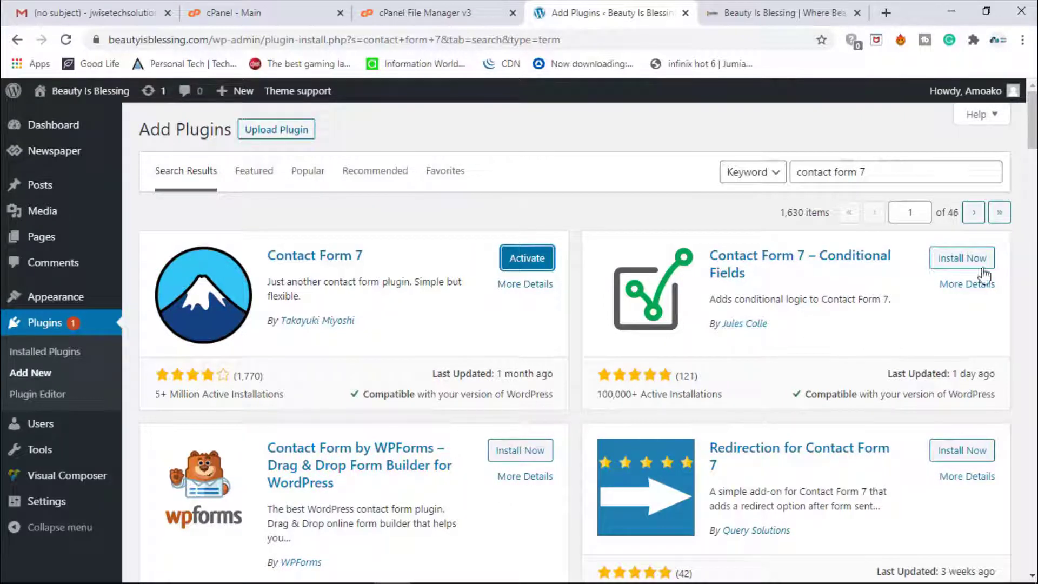
{"action": "scroll", "coordinate": [1028, 173], "scroll_direction": "down", "scroll_amount": 4}
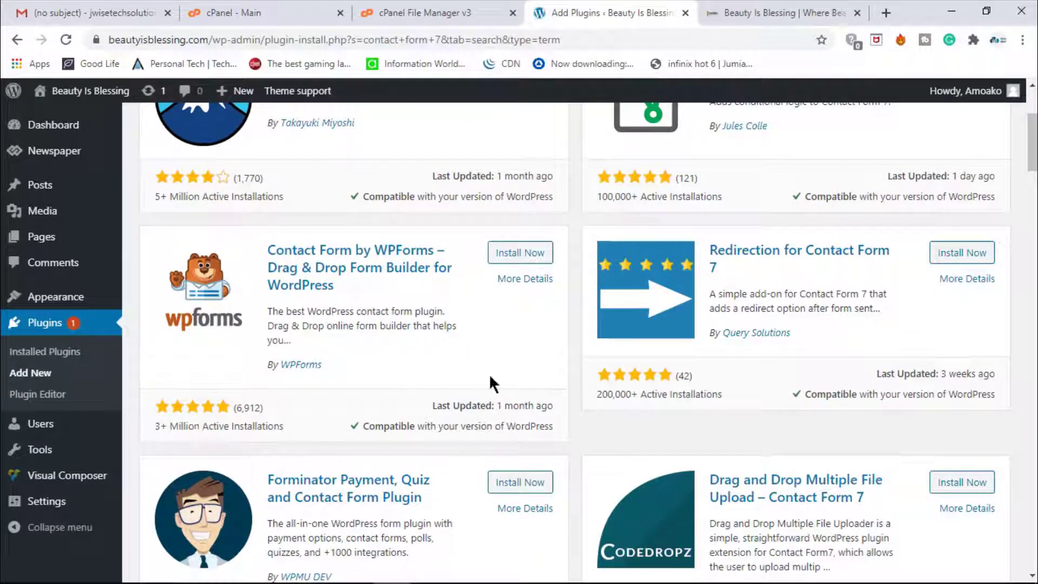
{"action": "scroll", "coordinate": [649, 236], "scroll_direction": "up", "scroll_amount": 4}
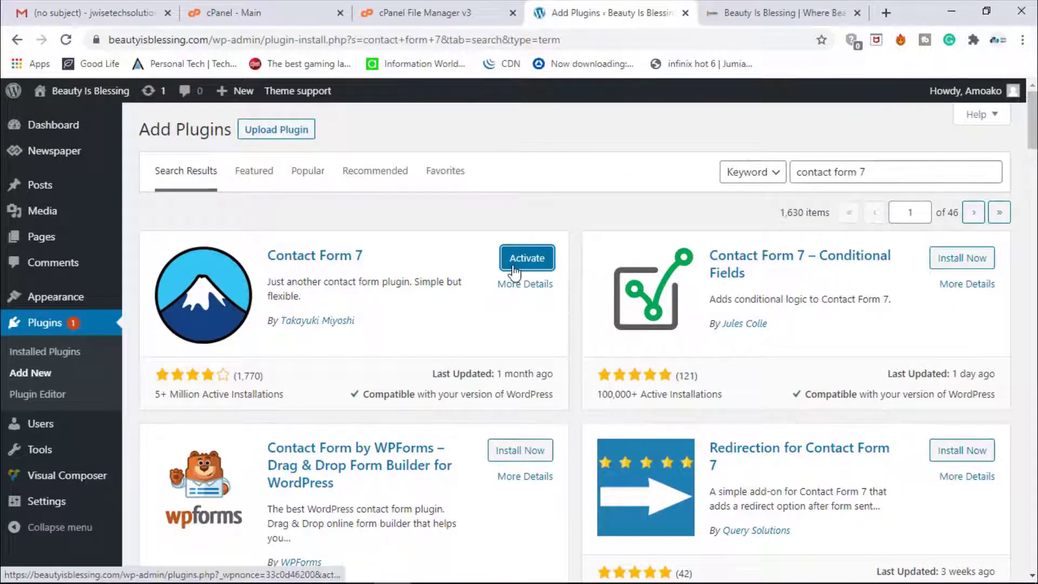
{"action": "left_click", "coordinate": [521, 262]}
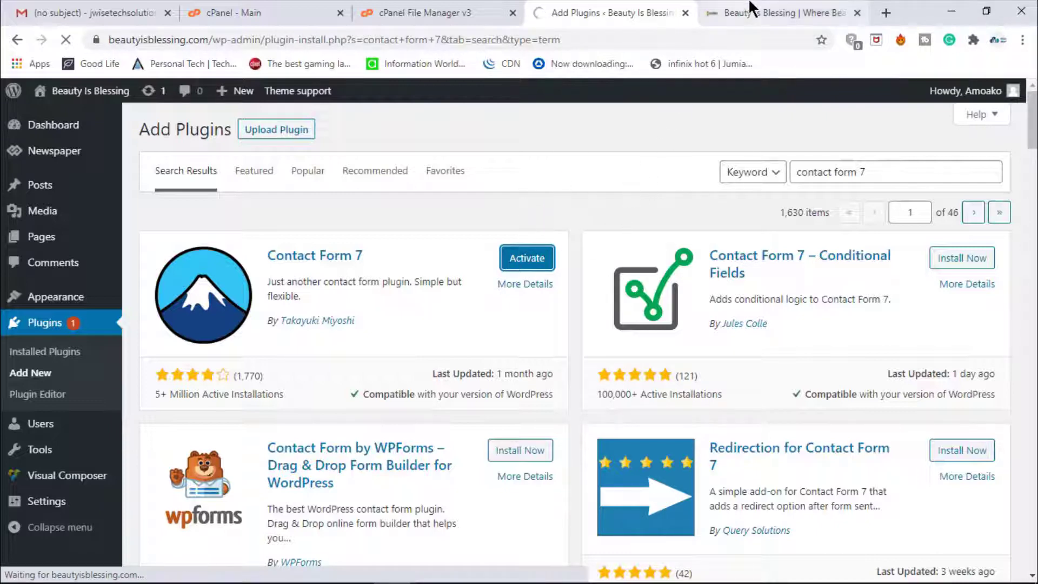
{"action": "left_click", "coordinate": [718, 16]}
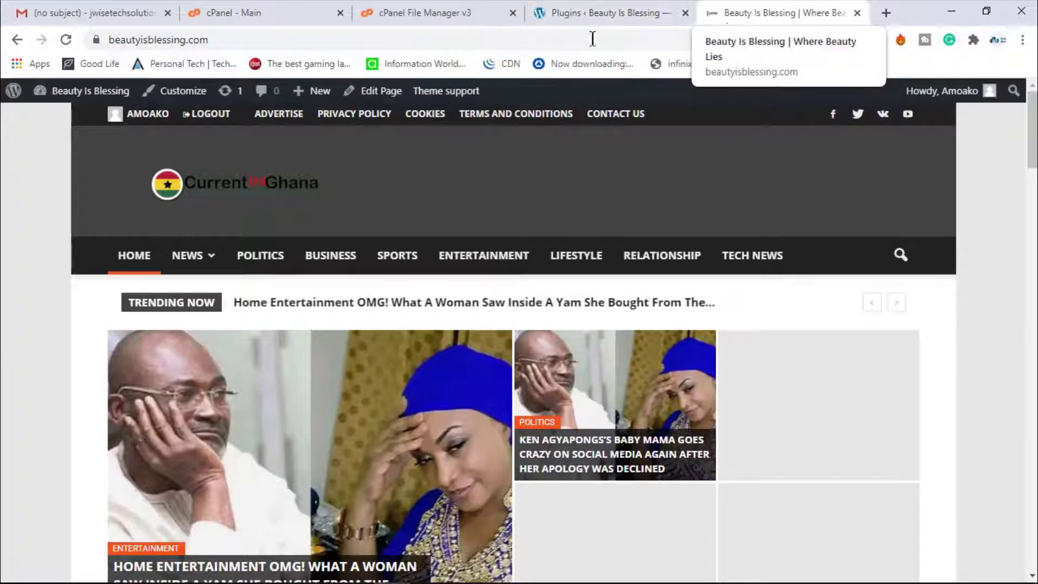
Verify 'Plugin activated.' on Plugins, open Contact > Contact Forms, and return to the customizer
{"action": "left_click", "coordinate": [182, 95]}
{"action": "left_click", "coordinate": [599, 8]}
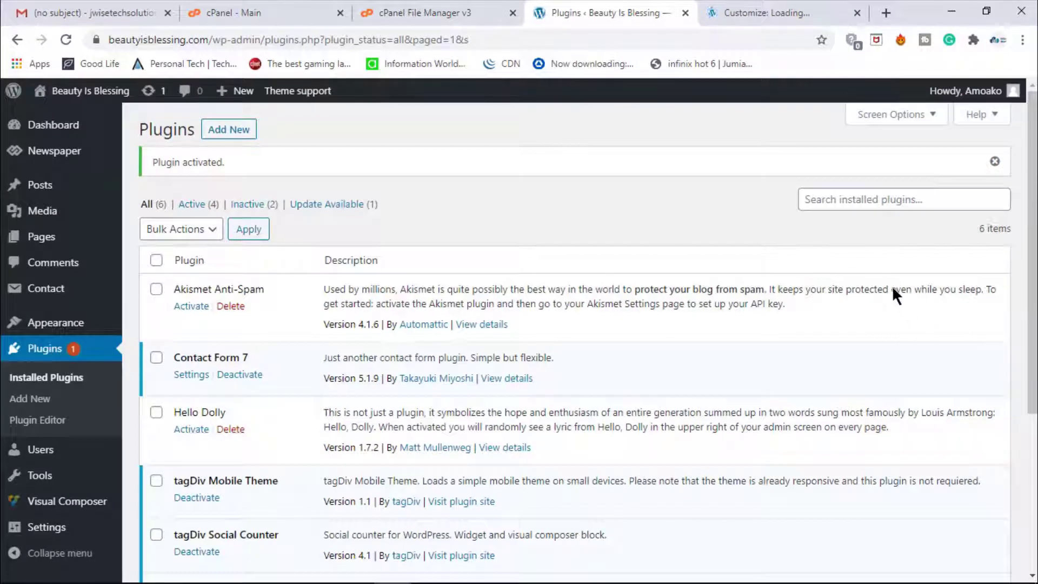
{"action": "scroll", "coordinate": [575, 340], "scroll_direction": "down", "scroll_amount": 5}
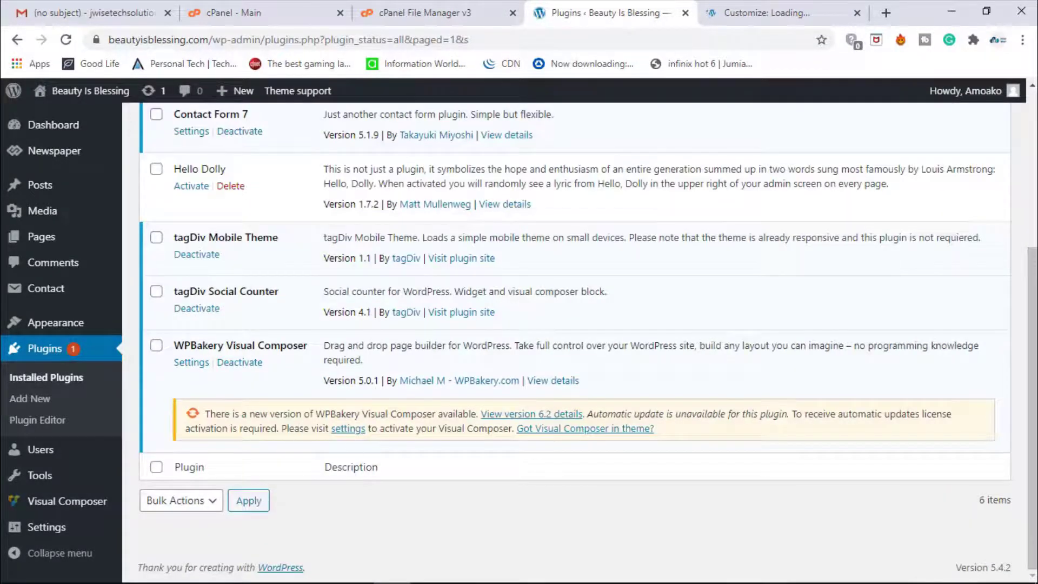
{"action": "scroll", "coordinate": [366, 226], "scroll_direction": "up", "scroll_amount": 5}
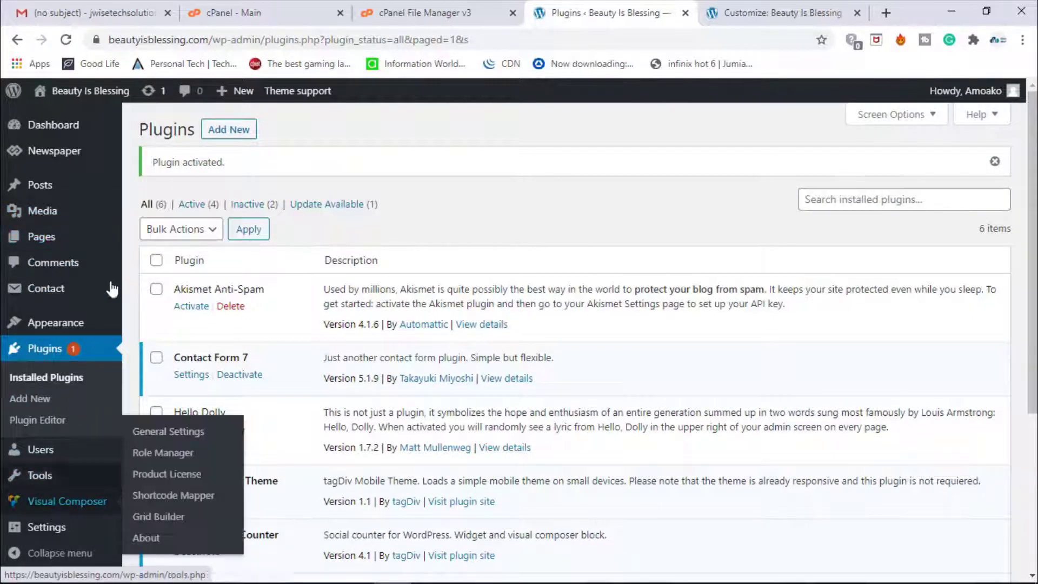
{"action": "mouse_move", "coordinate": [54, 291]}
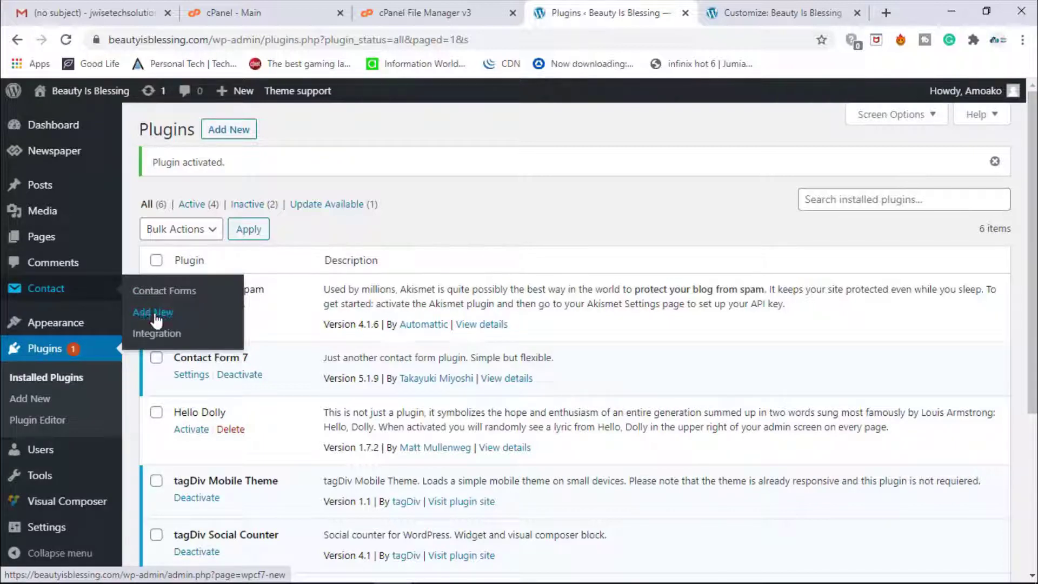
{"action": "left_click", "coordinate": [165, 292]}
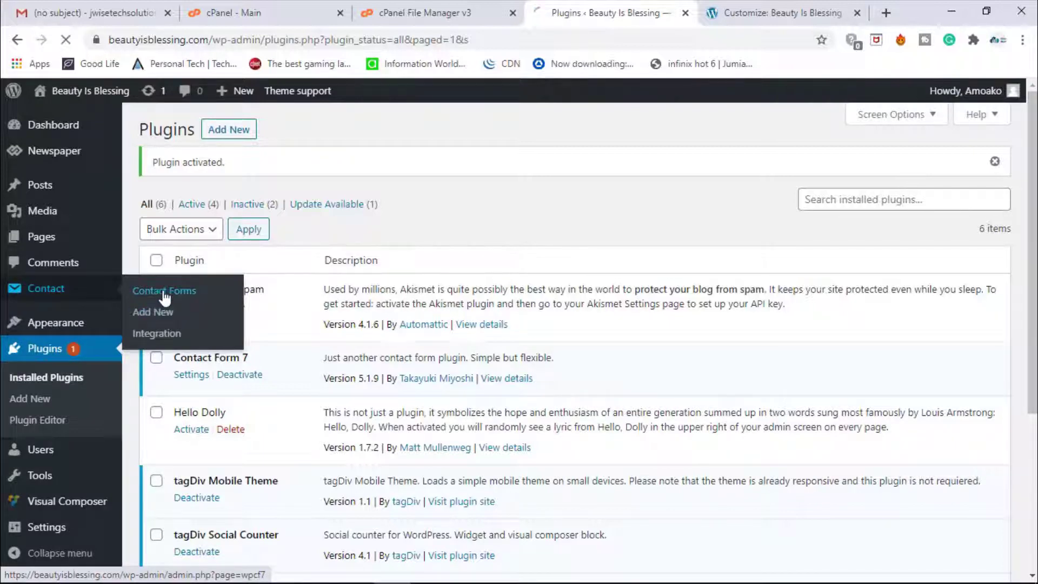
{"action": "left_click", "coordinate": [737, 11]}
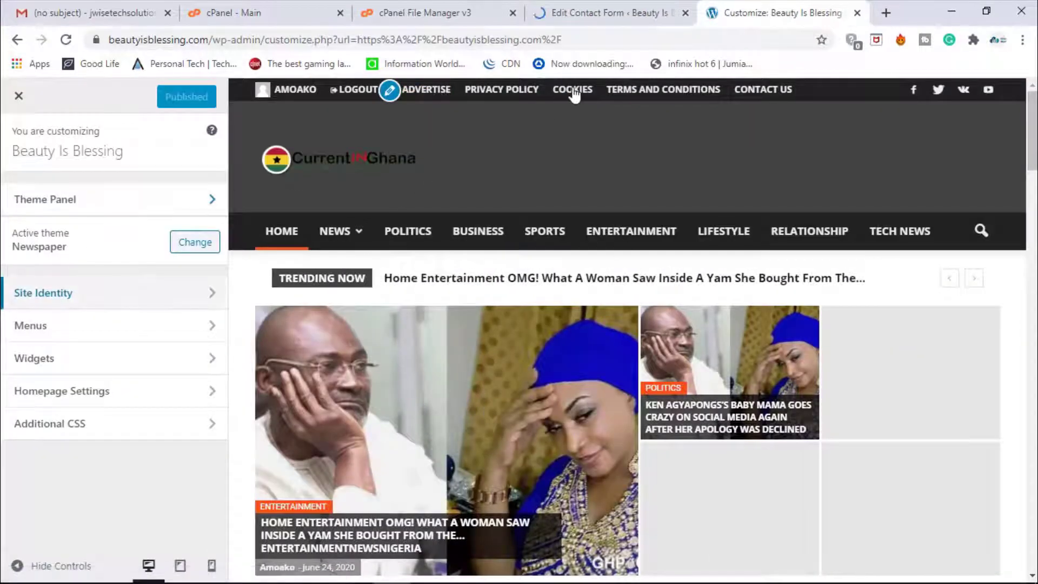
Pick logoghanafinaltrans-4.png from the Media Library as the site icon under Site Identity
{"action": "left_click", "coordinate": [103, 298]}
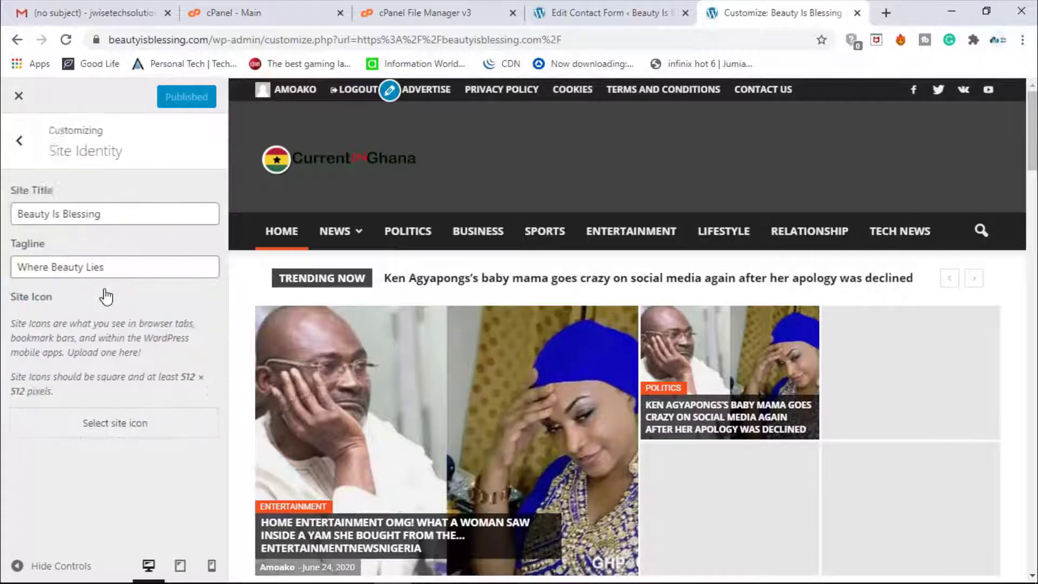
{"action": "left_click", "coordinate": [76, 429]}
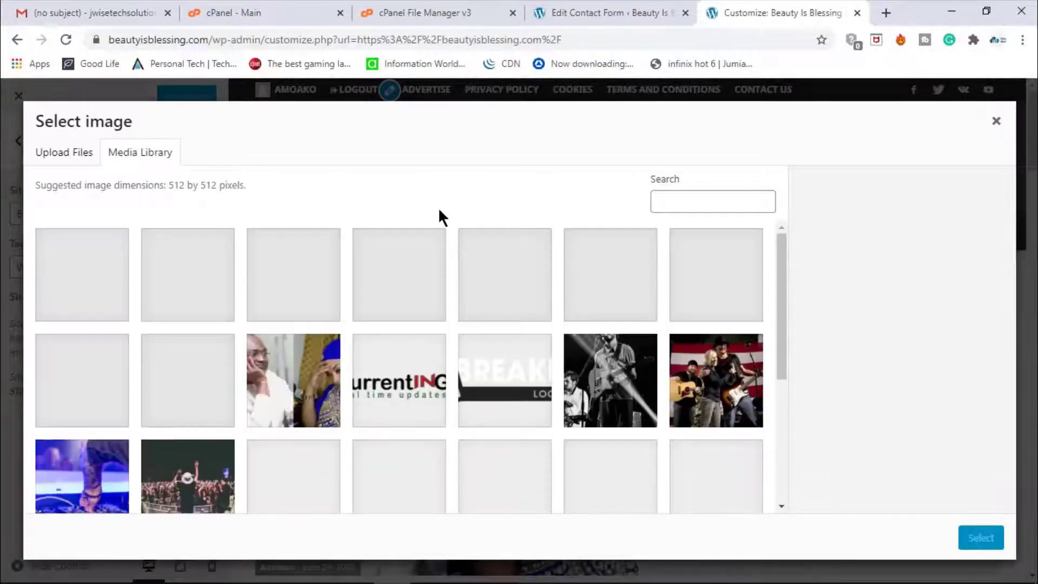
{"action": "left_click", "coordinate": [387, 394]}
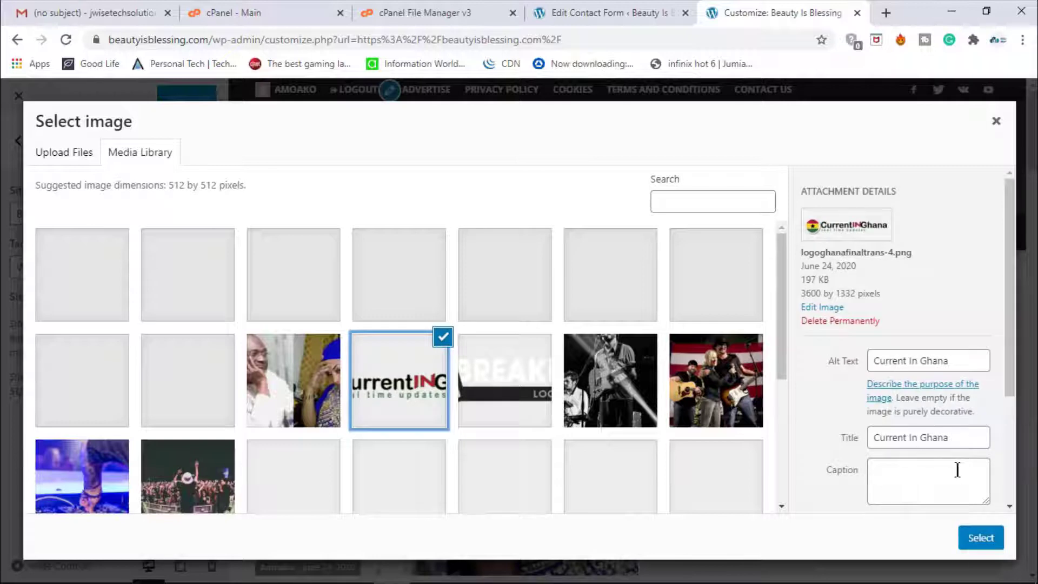
{"action": "left_click", "coordinate": [981, 538]}
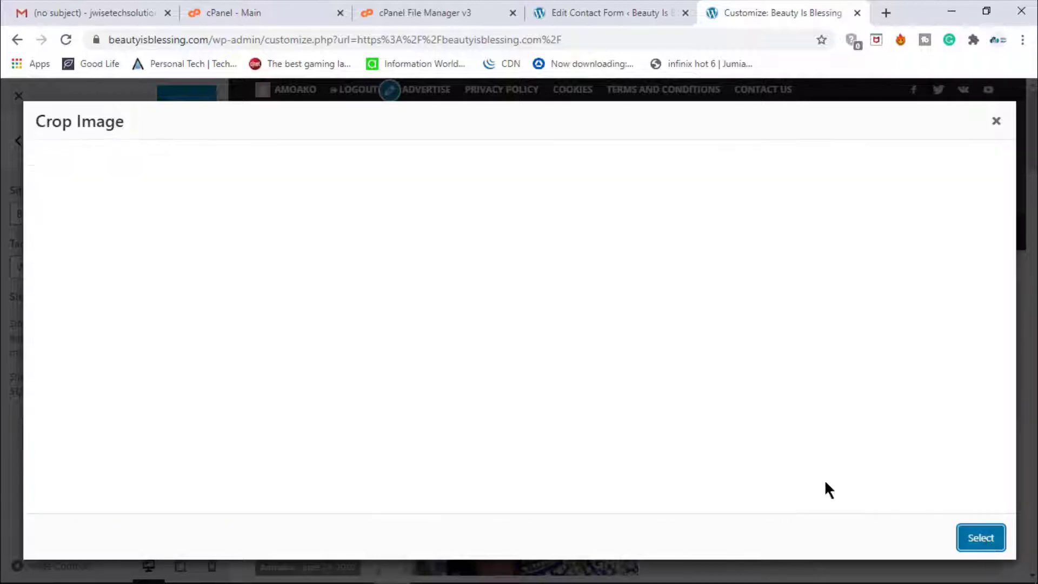
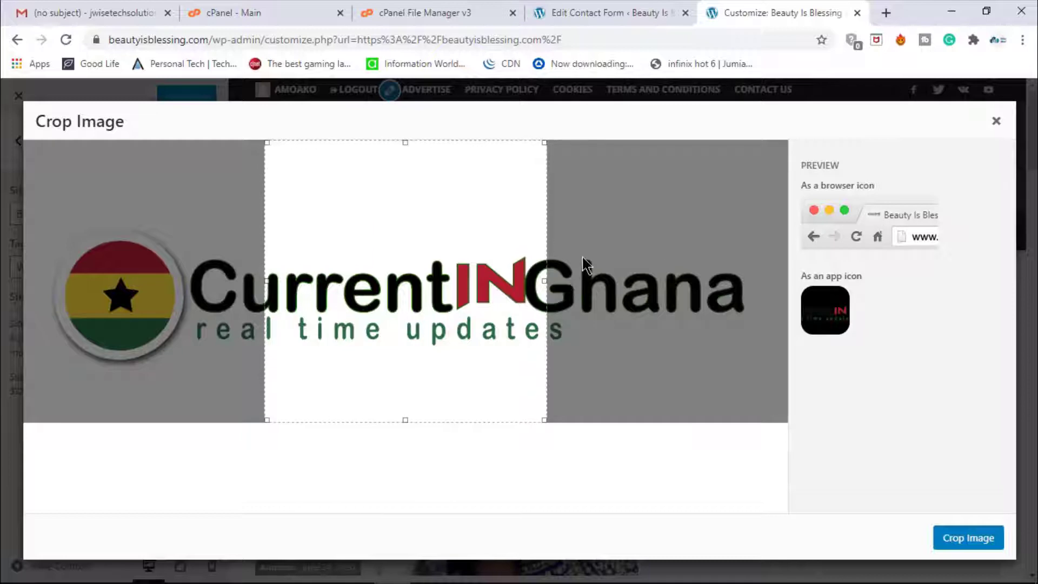
Crop the site icon tightly around the round Ghana flag badge and apply the crop
{"action": "left_click_drag", "start_coordinate": [413, 278], "coordinate": [168, 281]}
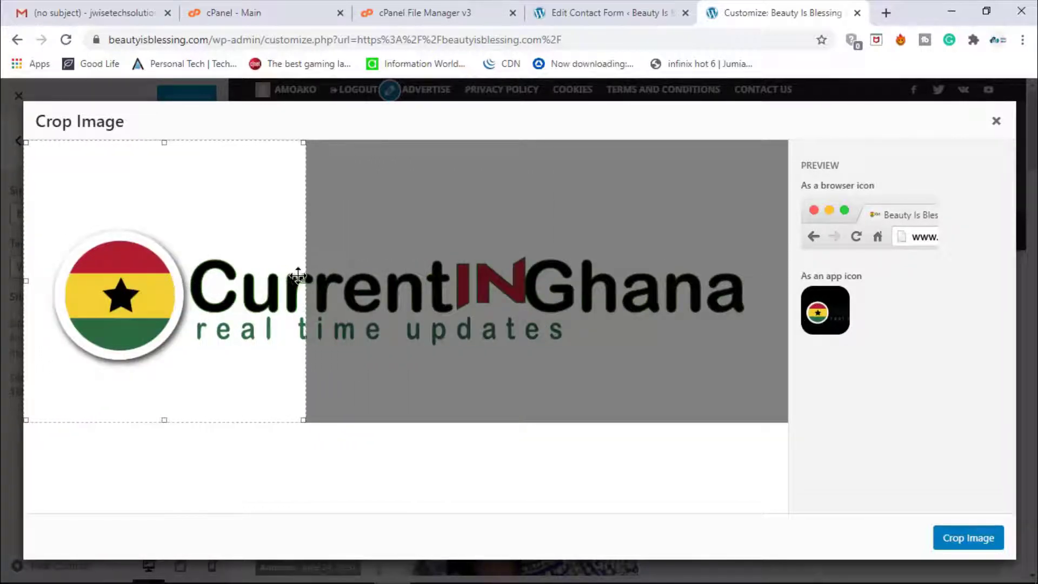
{"action": "left_click_drag", "start_coordinate": [306, 290], "coordinate": [233, 292]}
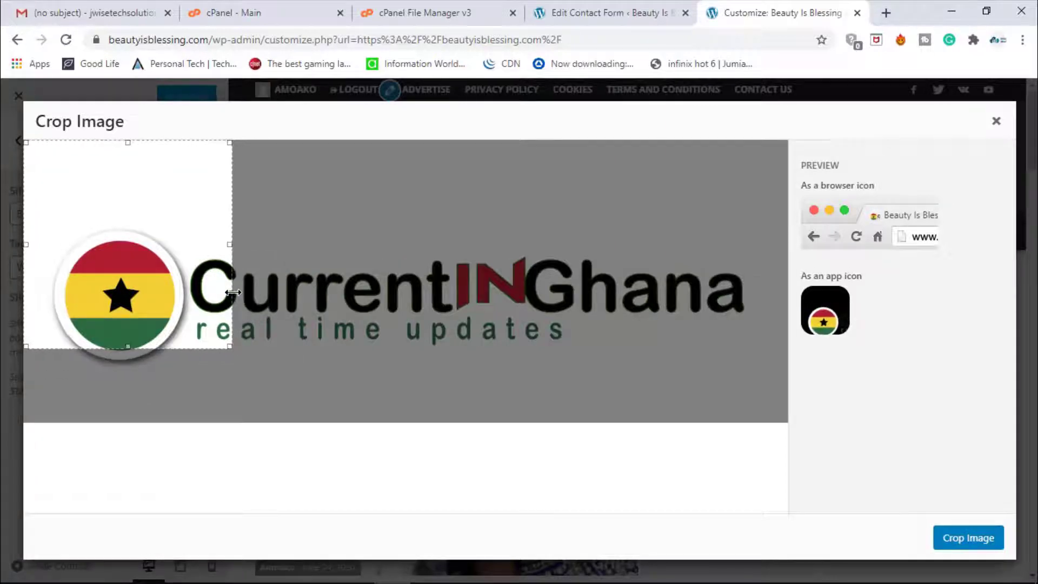
{"action": "left_click_drag", "start_coordinate": [171, 269], "coordinate": [173, 313]}
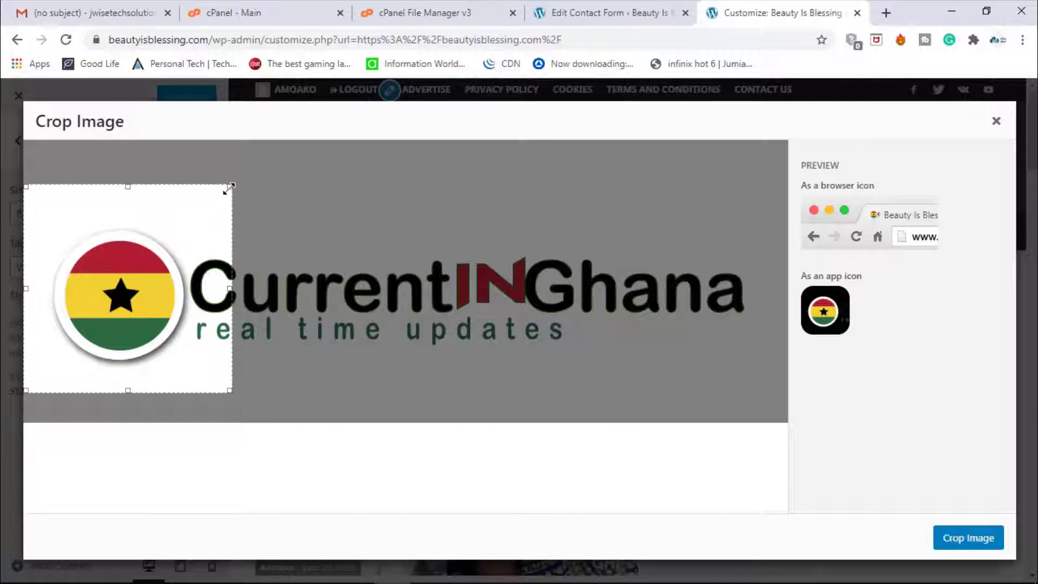
{"action": "left_click_drag", "start_coordinate": [230, 188], "coordinate": [215, 202]}
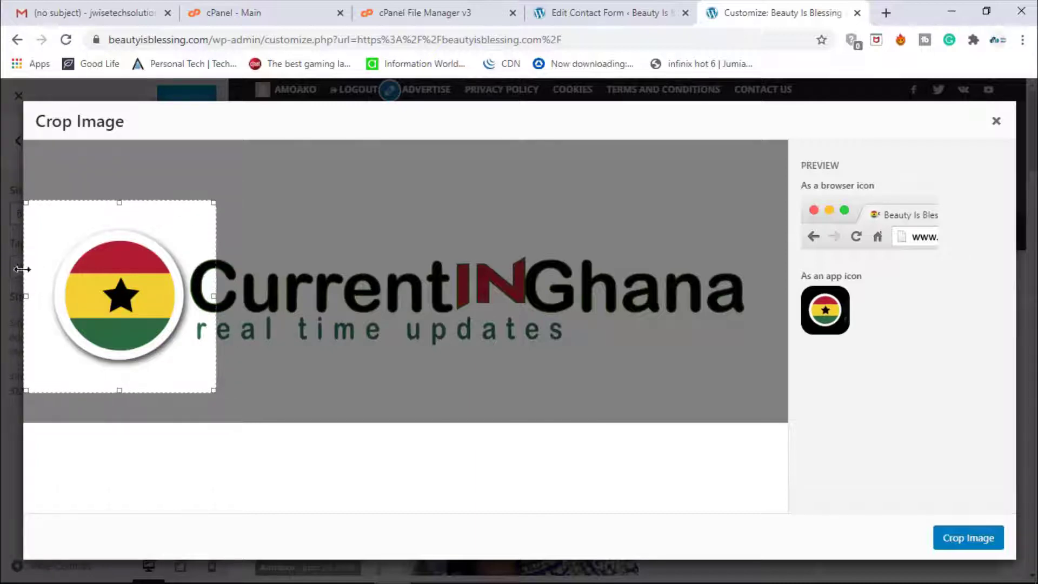
{"action": "left_click_drag", "start_coordinate": [27, 295], "coordinate": [43, 290]}
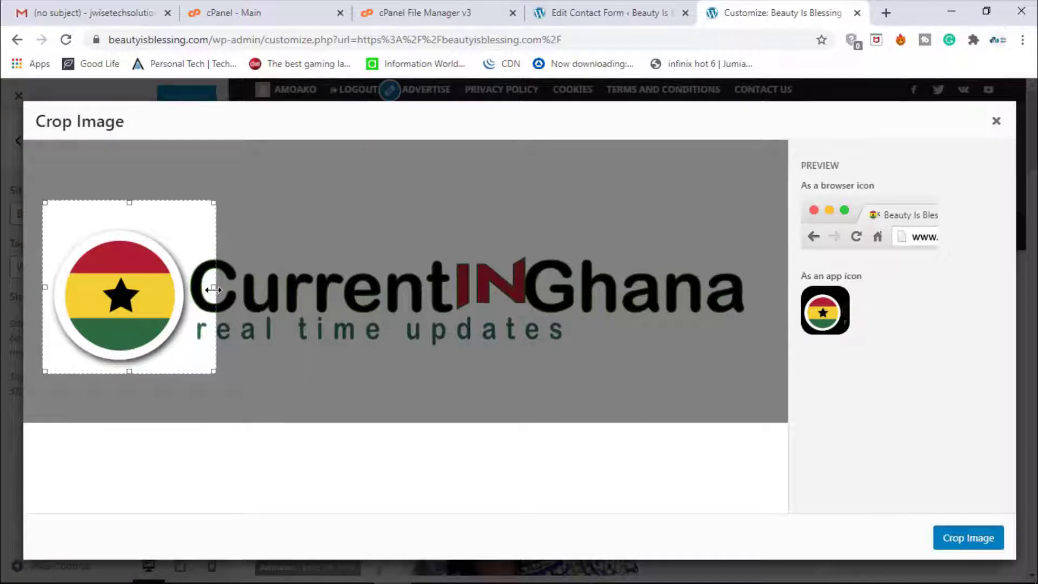
{"action": "left_click_drag", "start_coordinate": [214, 290], "coordinate": [163, 314]}
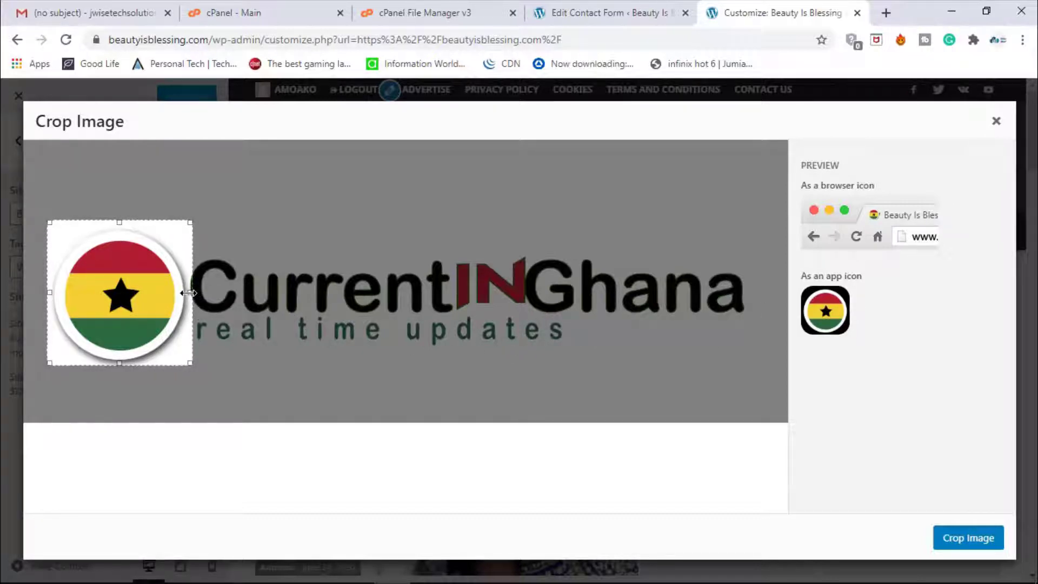
{"action": "left_click_drag", "start_coordinate": [189, 293], "coordinate": [191, 295]}
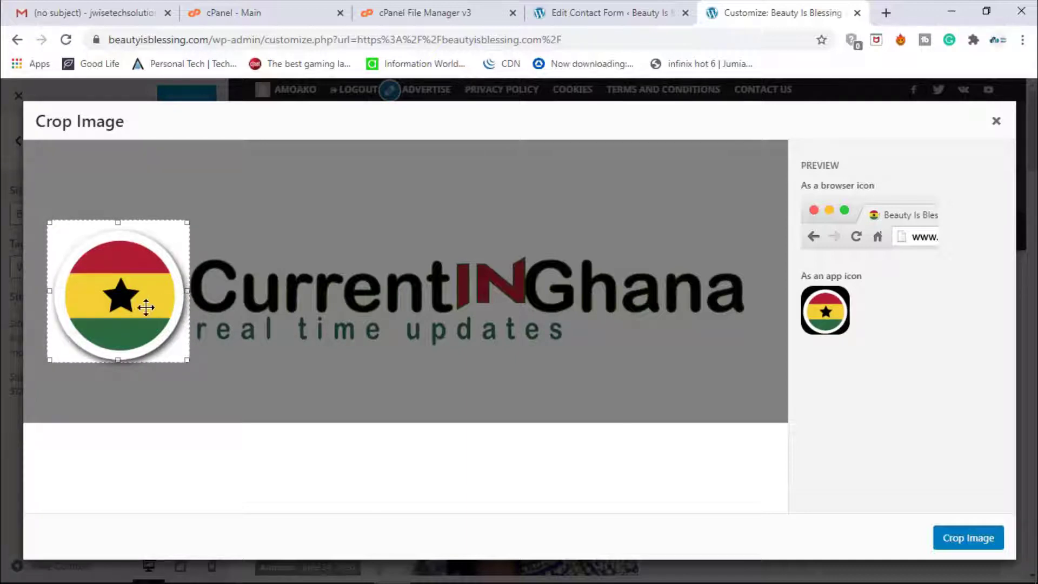
{"action": "left_click_drag", "start_coordinate": [118, 360], "coordinate": [120, 365]}
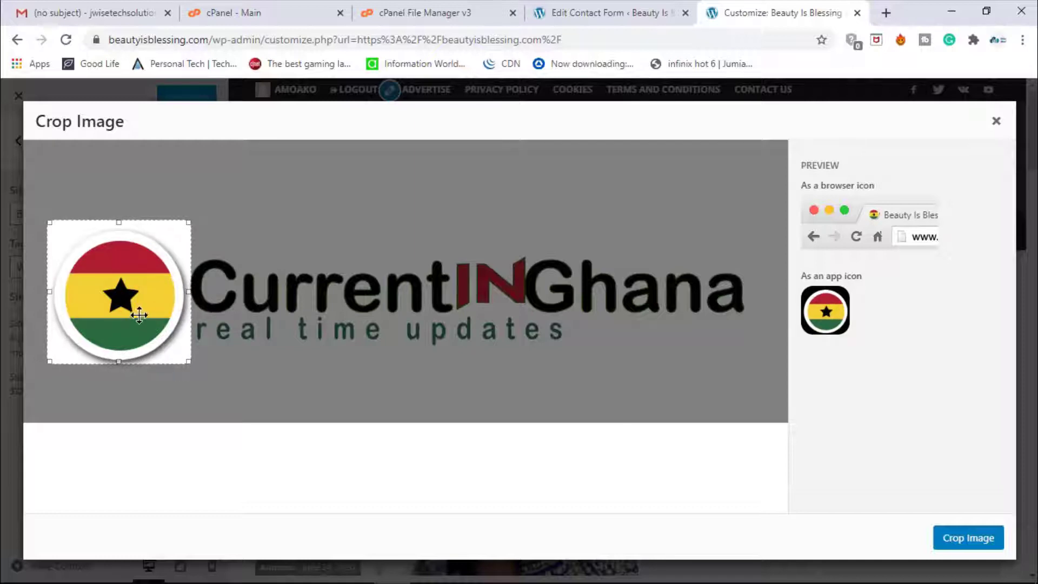
{"action": "left_click_drag", "start_coordinate": [140, 318], "coordinate": [138, 320]}
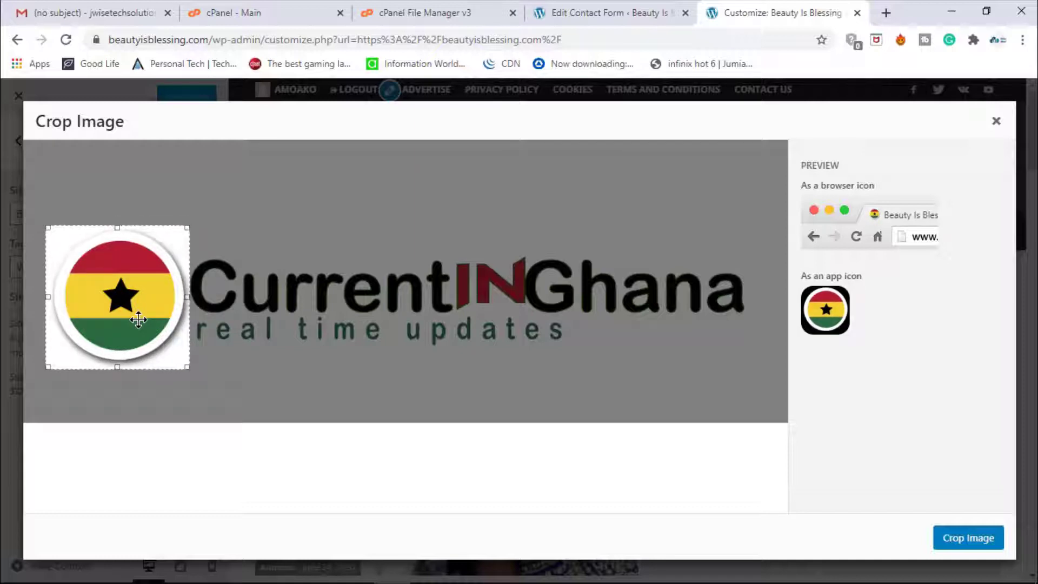
{"action": "left_click", "coordinate": [975, 542]}
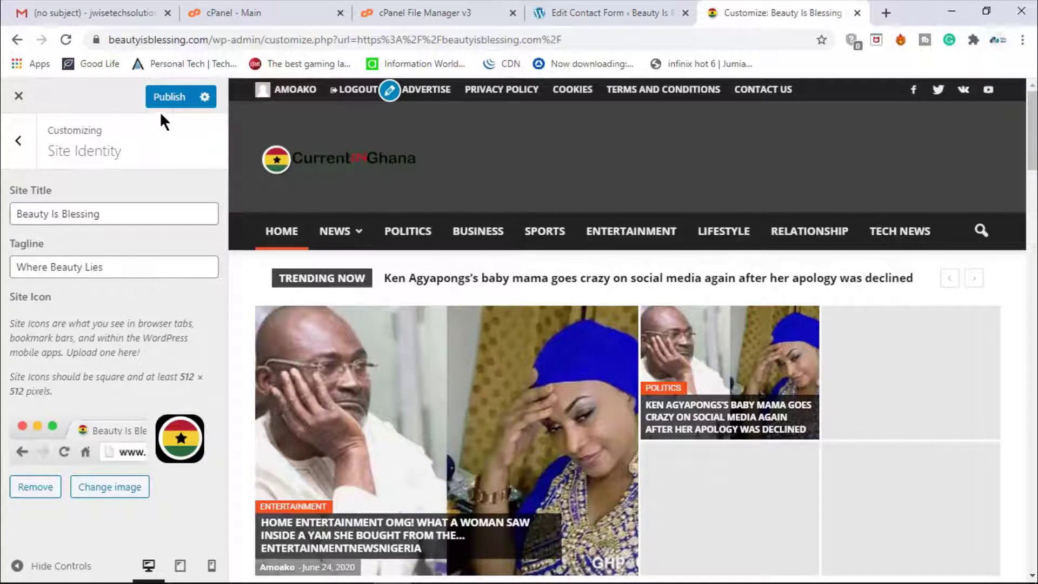
Publish the Site Identity changes, exit the customizer, and go back to the contact form admin tab
{"action": "left_click", "coordinate": [170, 95]}
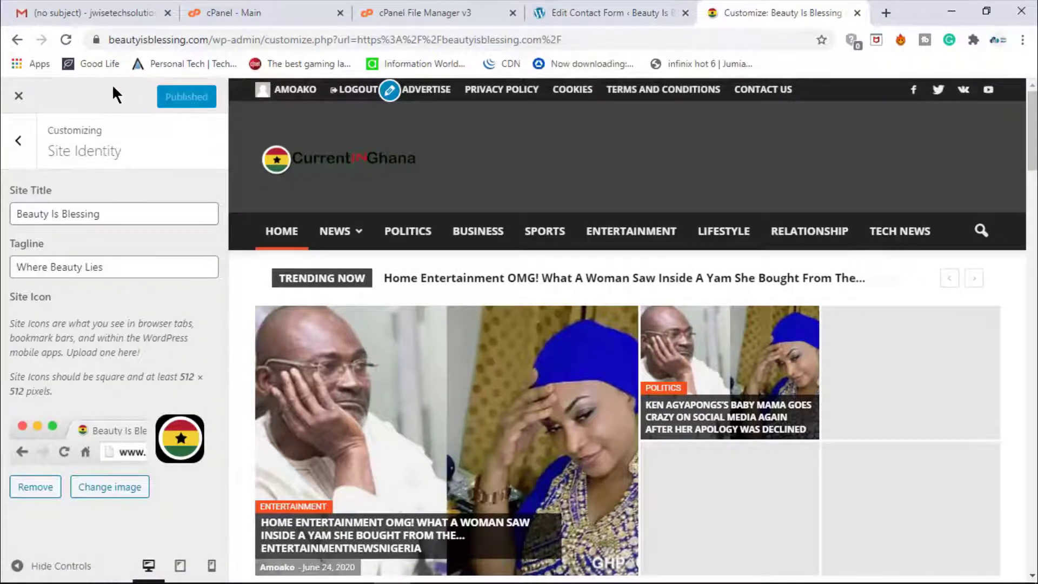
{"action": "left_click", "coordinate": [10, 103]}
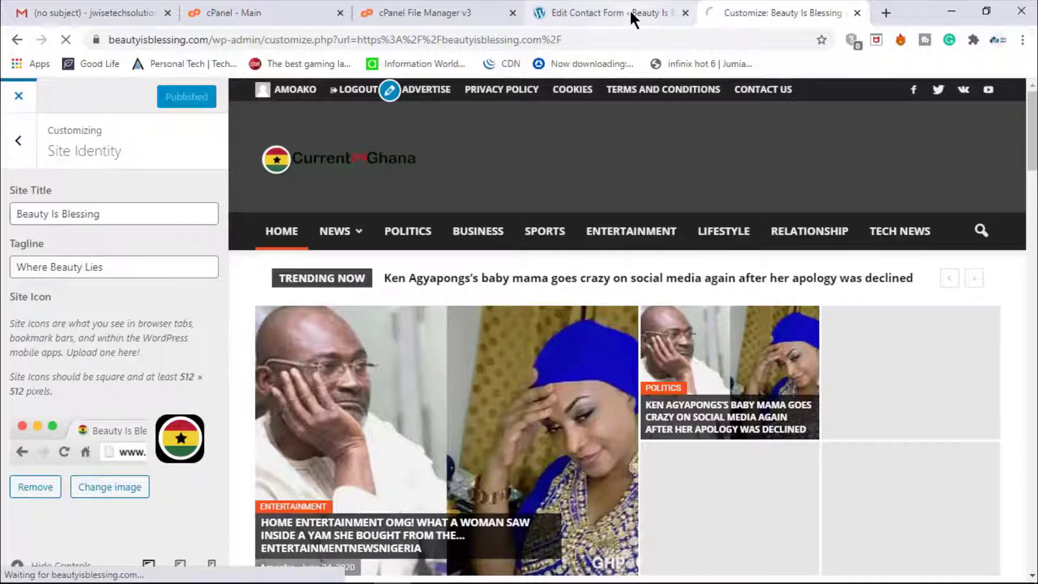
{"action": "left_click", "coordinate": [630, 9]}
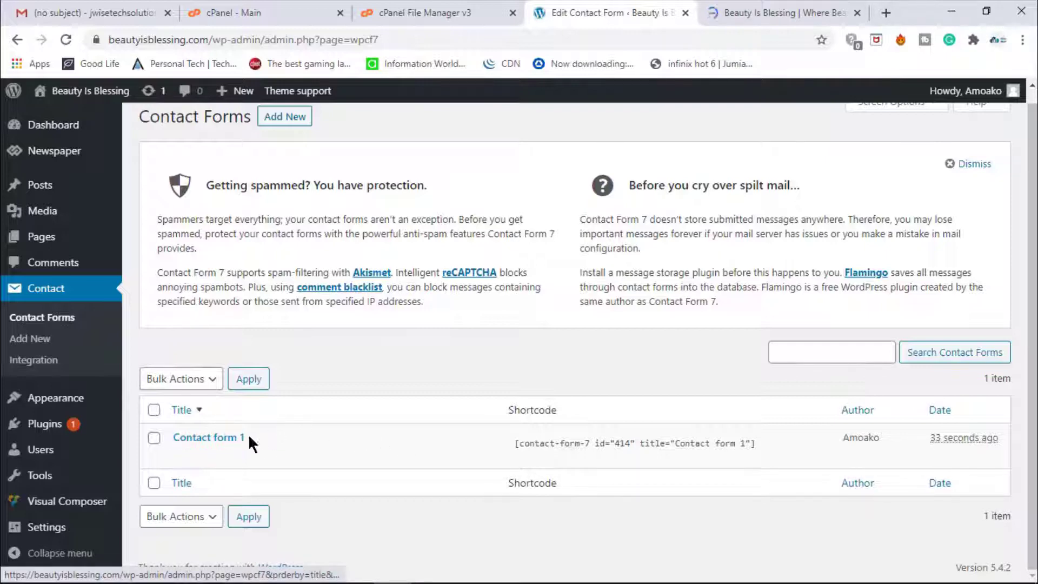
Open Contact form 1 for editing and look over its Form template text
{"action": "left_click", "coordinate": [179, 458]}
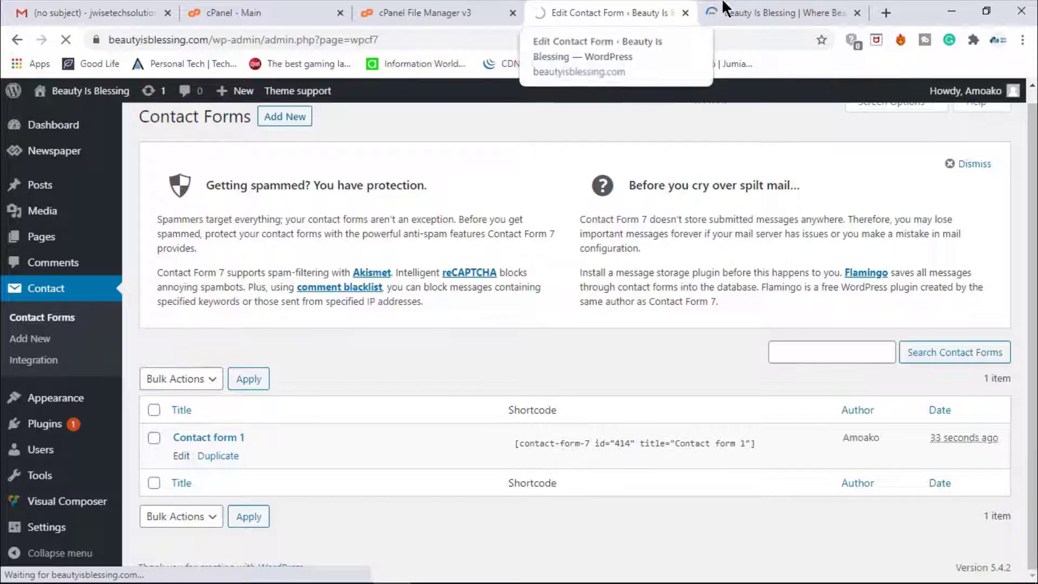
{"action": "left_click", "coordinate": [738, 7]}
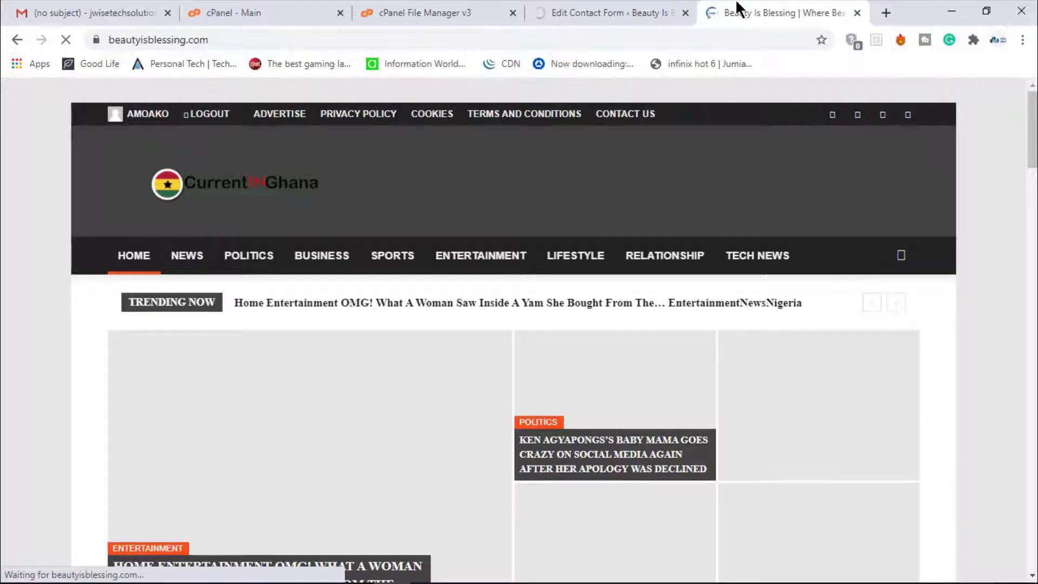
{"action": "left_click", "coordinate": [580, 9]}
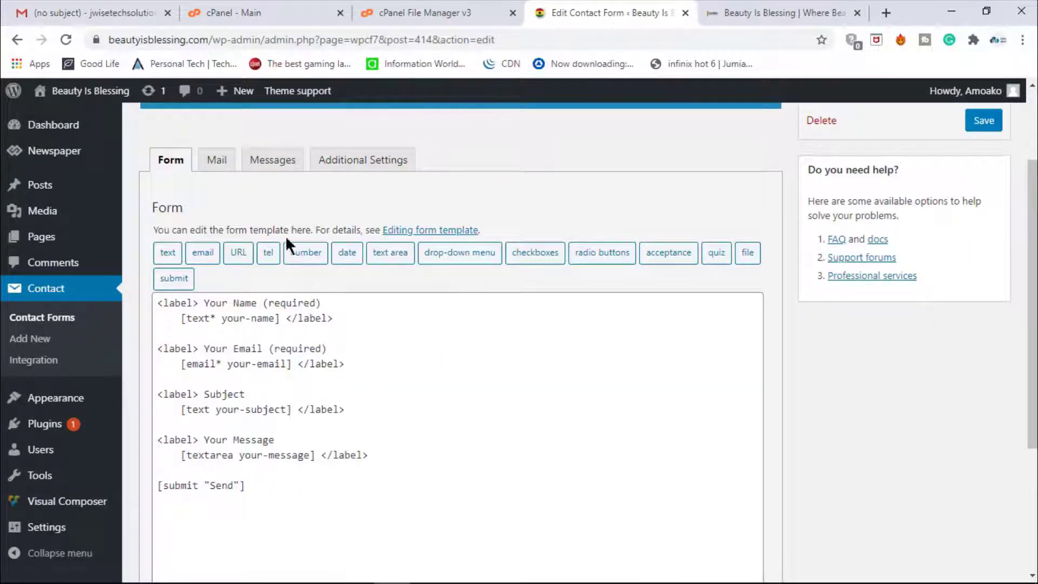
{"action": "left_click_drag", "start_coordinate": [201, 302], "coordinate": [409, 365]}
{"action": "left_click", "coordinate": [399, 367]}
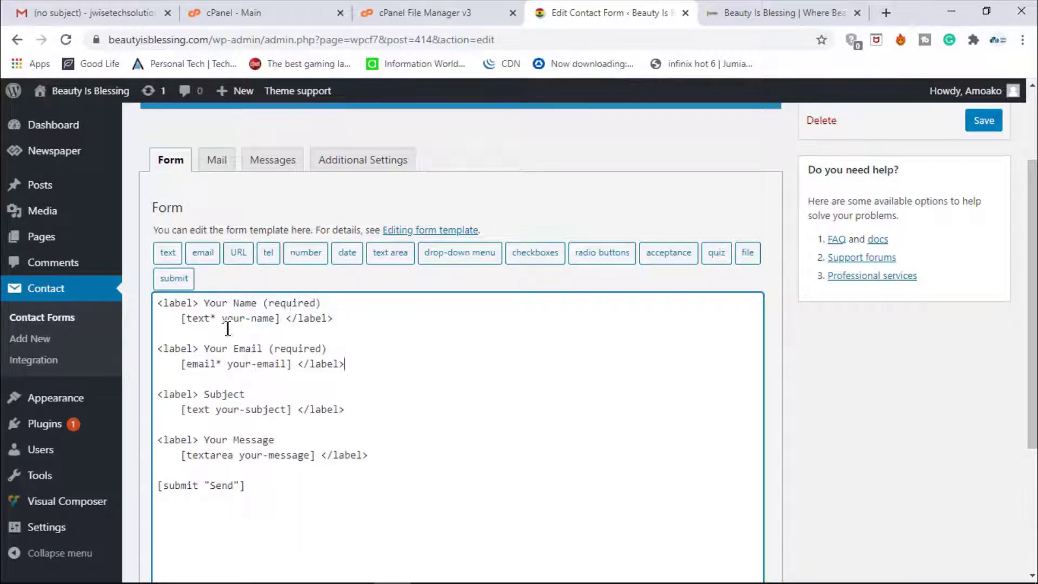
{"action": "left_click_drag", "start_coordinate": [226, 318], "coordinate": [283, 323]}
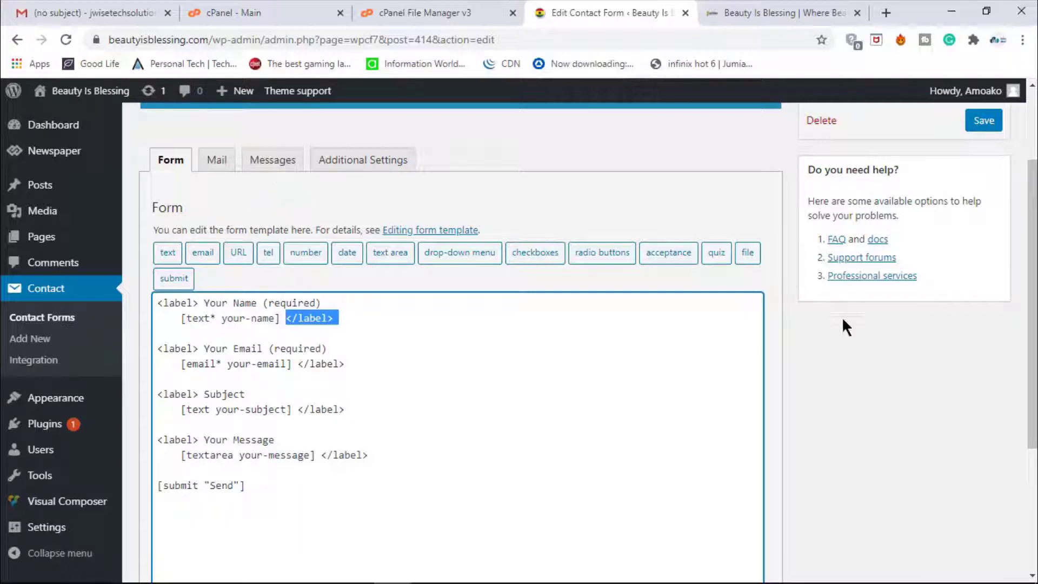
{"action": "mouse_move", "coordinate": [1032, 324]}
{"action": "left_mouse_down"}
{"action": "mouse_move", "coordinate": [1033, 446]}
{"action": "mouse_move", "coordinate": [1032, 325]}
{"action": "left_mouse_up"}
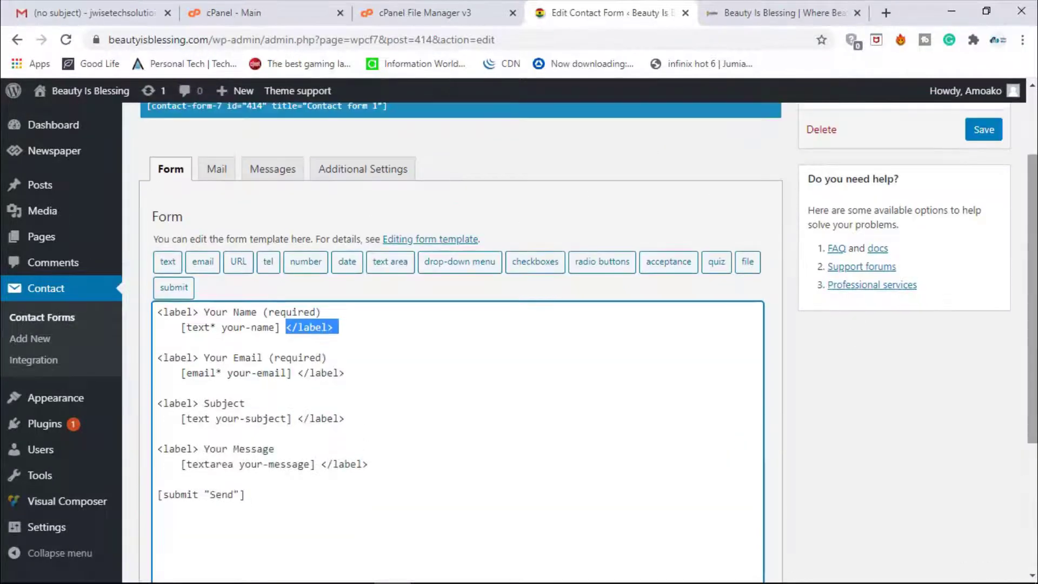
{"action": "left_click", "coordinate": [736, 12]}
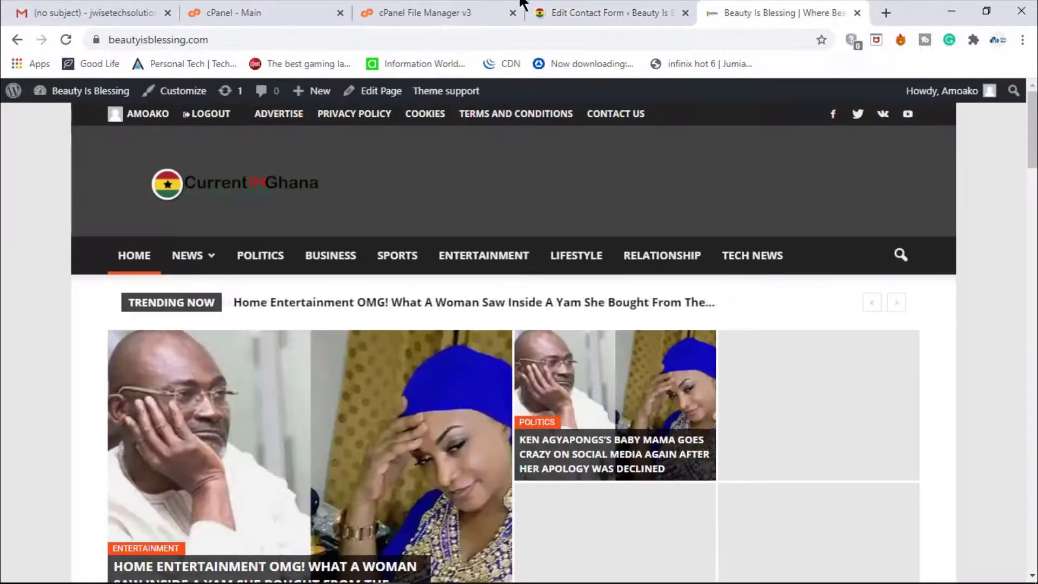
{"action": "left_click", "coordinate": [565, 7]}
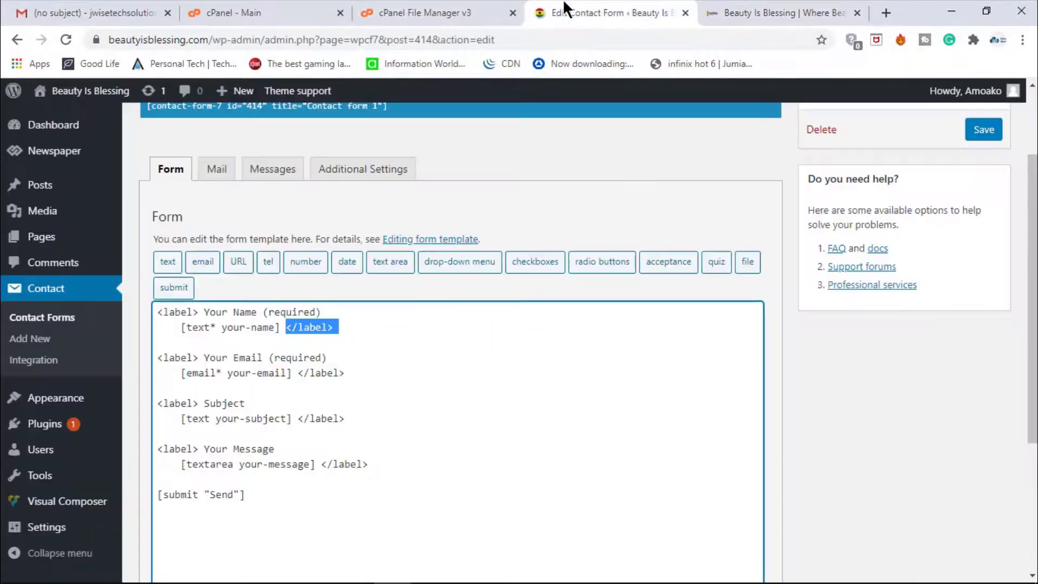
Review the Messages and Mail tabs, checking the recipient address in the To field
{"action": "left_click", "coordinate": [263, 168]}
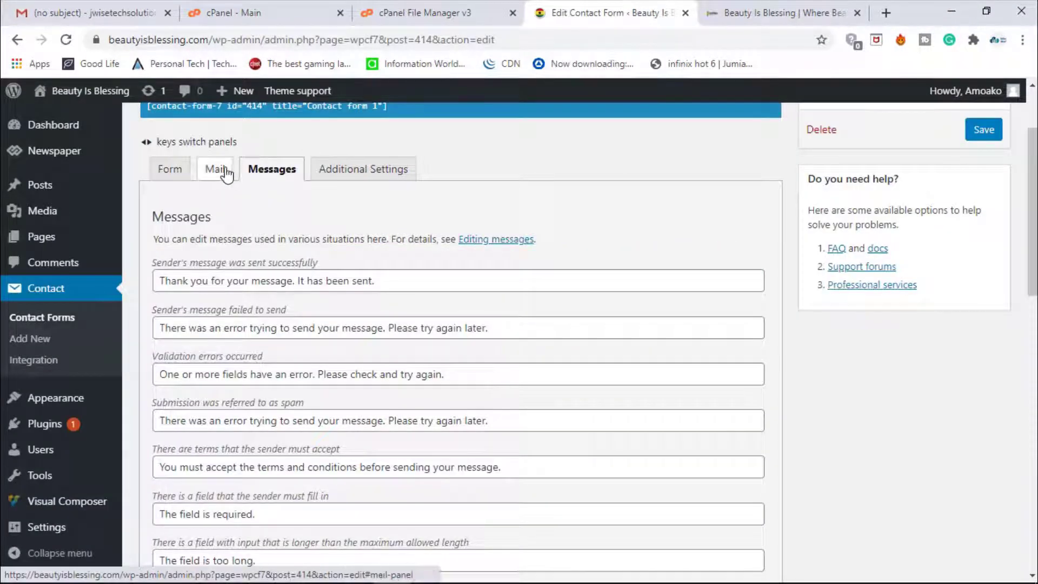
{"action": "left_click", "coordinate": [215, 170]}
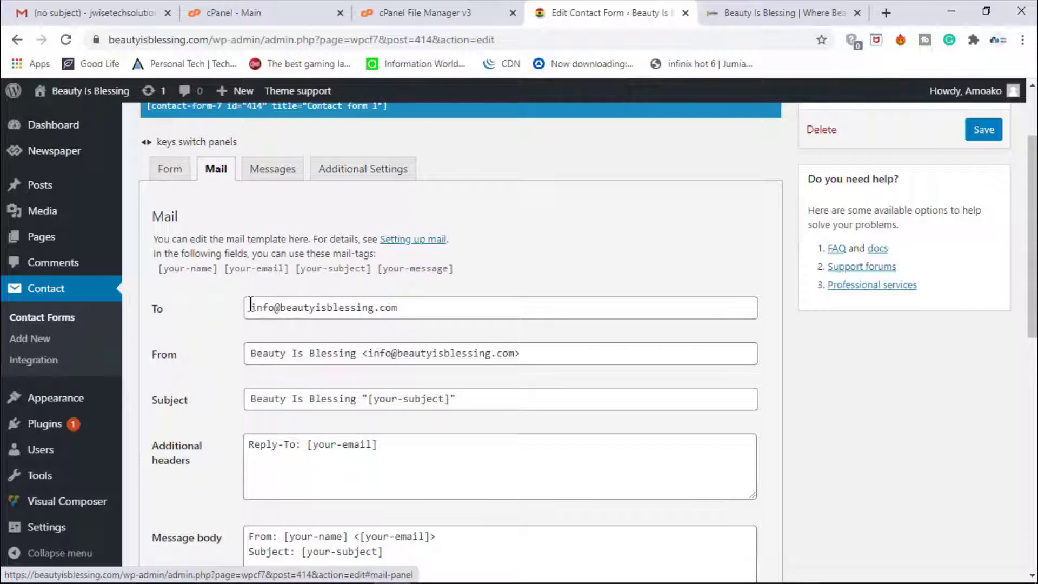
{"action": "left_click_drag", "start_coordinate": [250, 306], "coordinate": [229, 305]}
{"action": "left_click", "coordinate": [423, 312]}
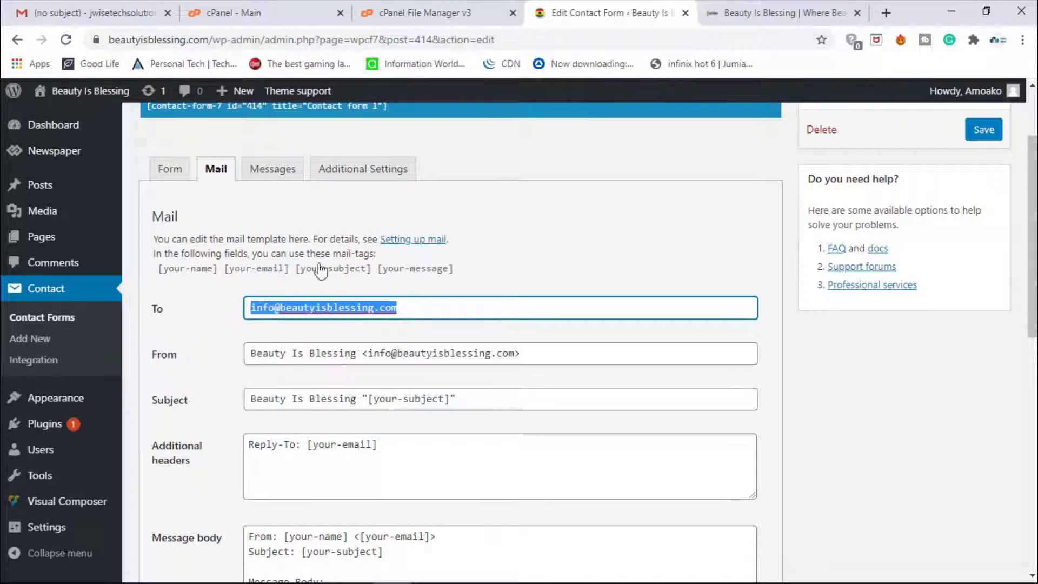
{"action": "left_click_drag", "start_coordinate": [417, 314], "coordinate": [268, 340]}
{"action": "left_click_drag", "start_coordinate": [398, 309], "coordinate": [248, 313]}
{"action": "left_click", "coordinate": [365, 300]}
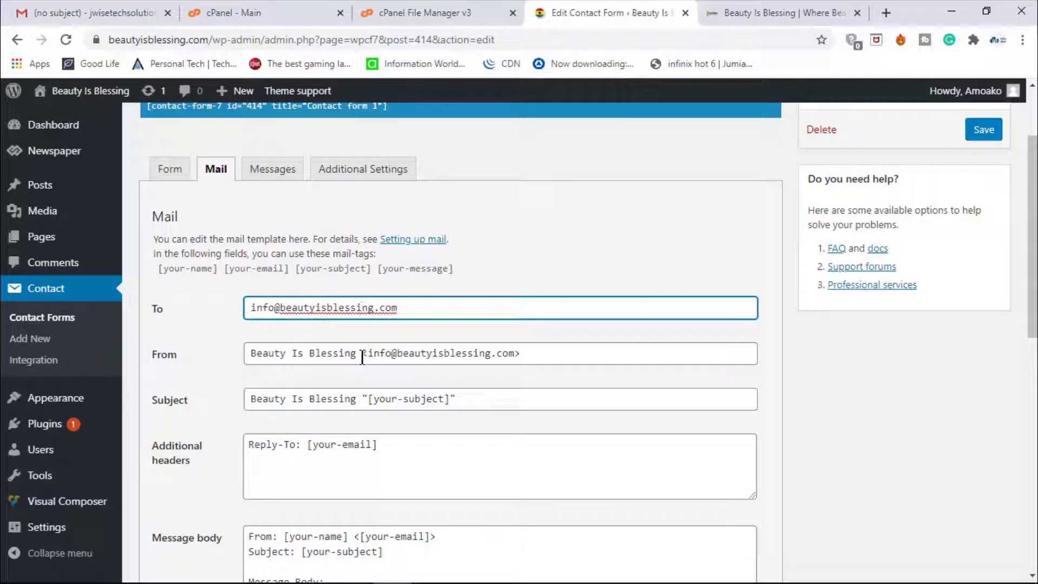
{"action": "left_click", "coordinate": [64, 12]}
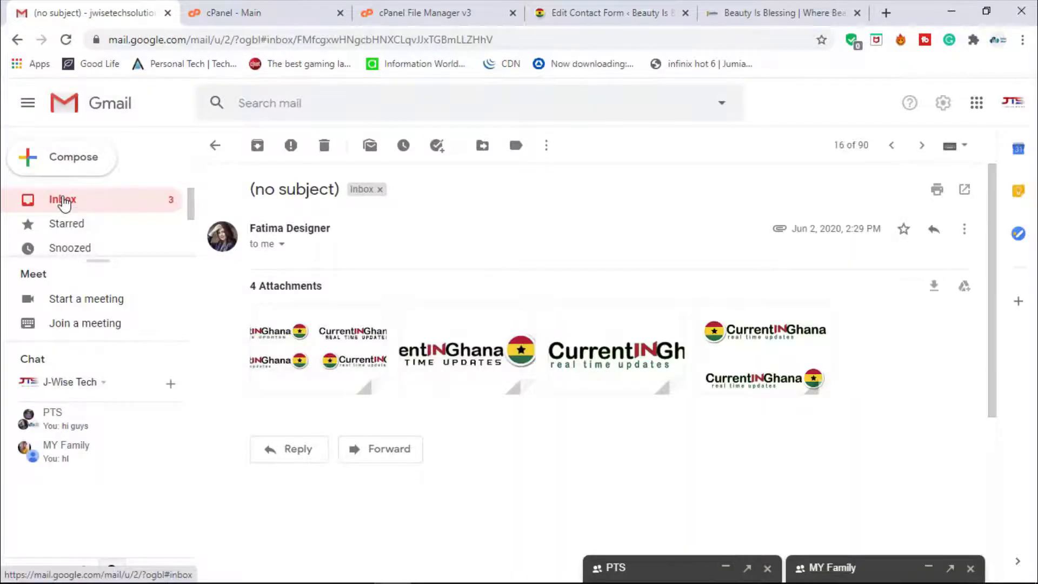
Find and open the Hello Sir! test email in Gmail to confirm its 'It works!' reply
{"action": "left_click", "coordinate": [63, 201]}
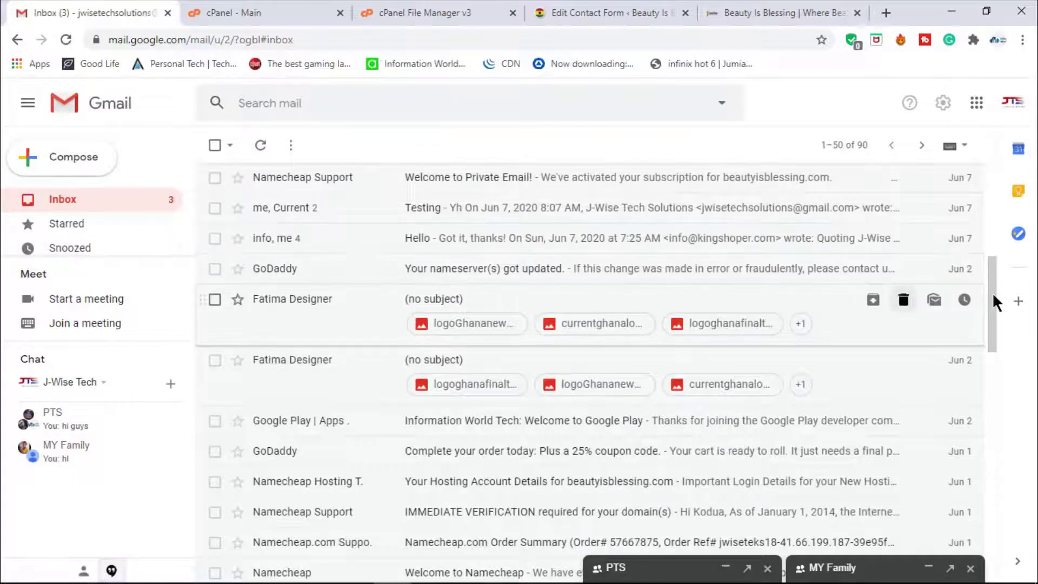
{"action": "left_click_drag", "start_coordinate": [992, 294], "coordinate": [981, 183]}
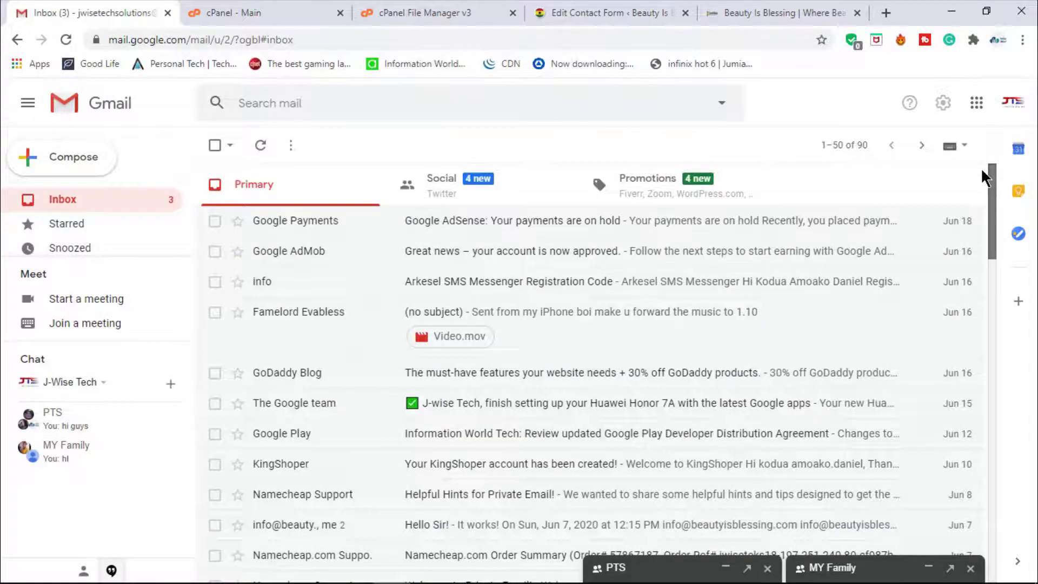
{"action": "scroll", "coordinate": [977, 233], "scroll_direction": "down", "scroll_amount": 7}
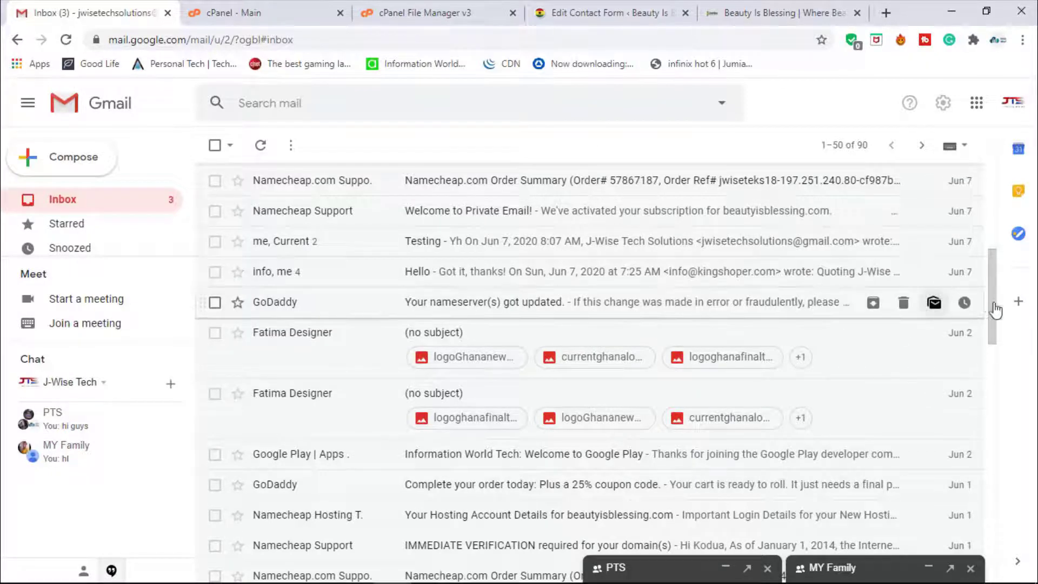
{"action": "left_click_drag", "start_coordinate": [991, 307], "coordinate": [981, 98]}
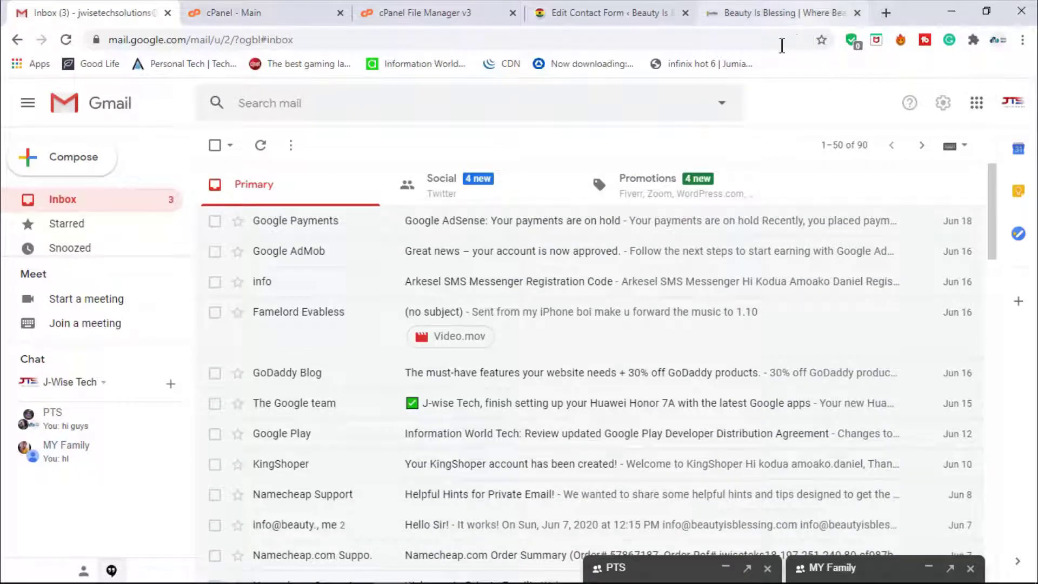
{"action": "left_click", "coordinate": [299, 536]}
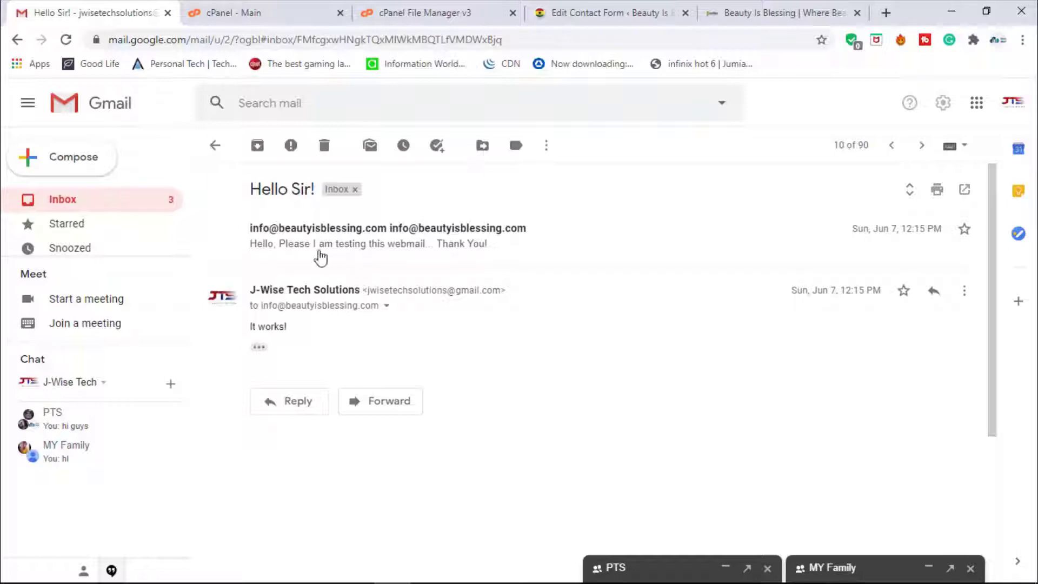
{"action": "left_click_drag", "start_coordinate": [251, 187], "coordinate": [307, 188]}
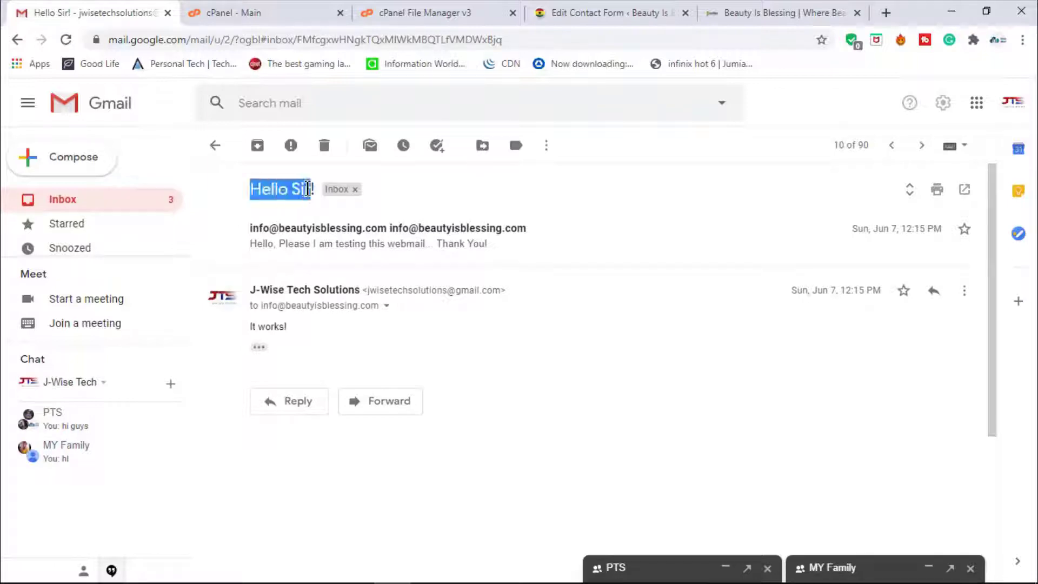
{"action": "left_click", "coordinate": [768, 12]}
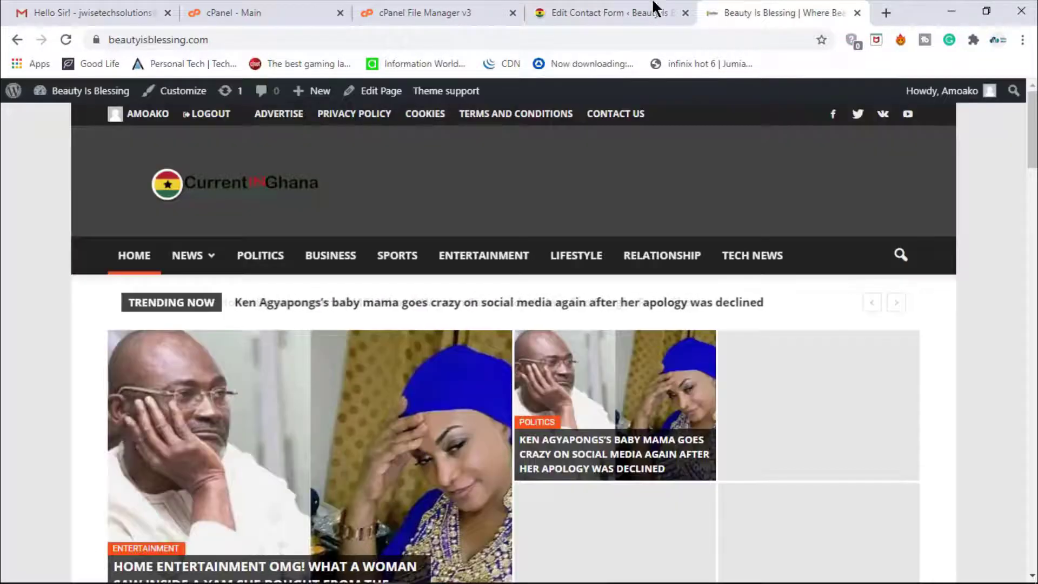
Look over Contact form 1's mail message body and Reply-To header
{"action": "left_click", "coordinate": [654, 8]}
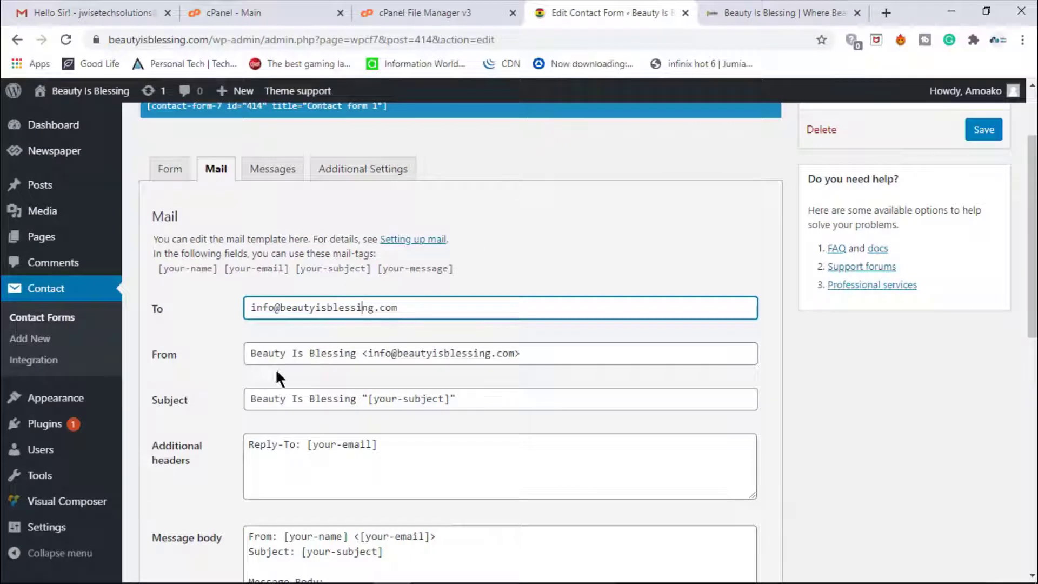
{"action": "left_click", "coordinate": [382, 464]}
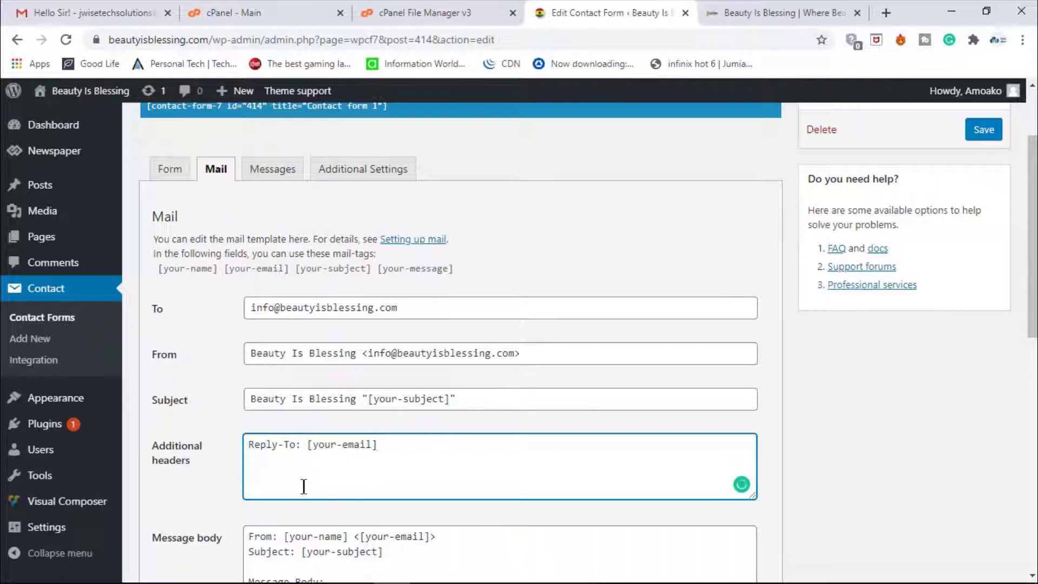
{"action": "scroll", "coordinate": [656, 426], "scroll_direction": "down", "scroll_amount": 5}
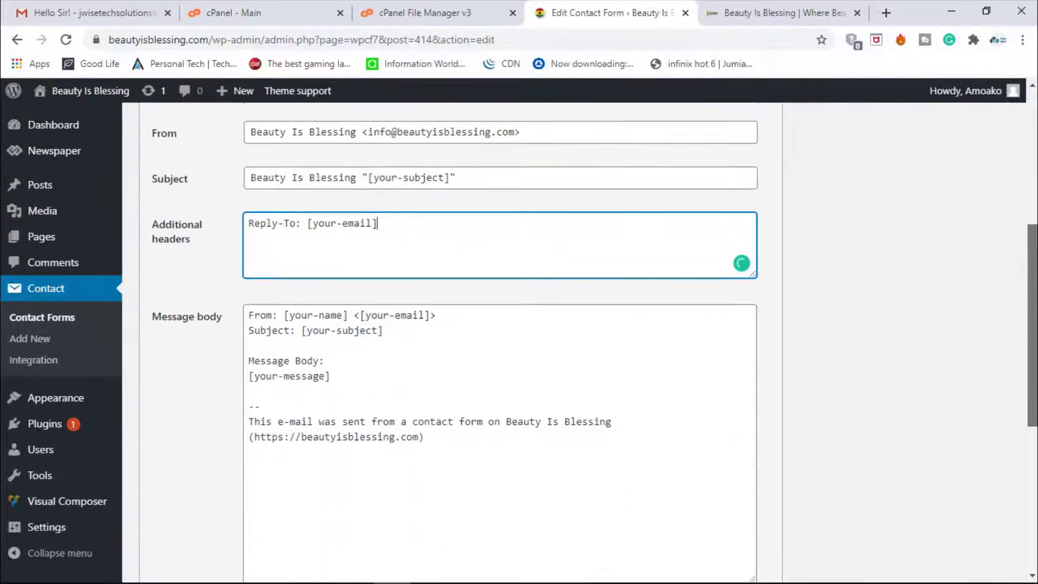
{"action": "scroll", "coordinate": [1034, 480], "scroll_direction": "down", "scroll_amount": 4}
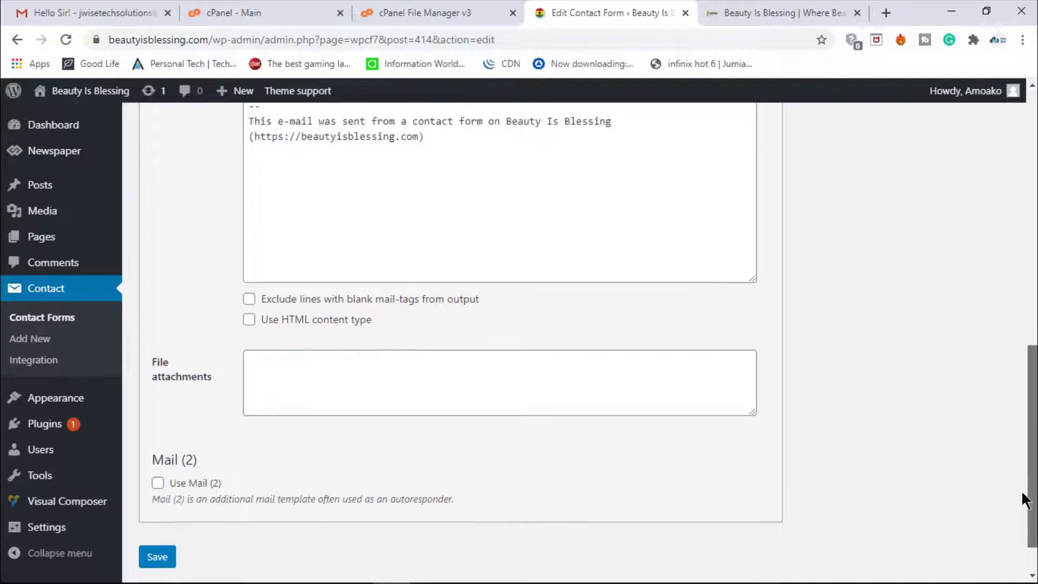
{"action": "left_click_drag", "start_coordinate": [1033, 479], "coordinate": [1036, 195]}
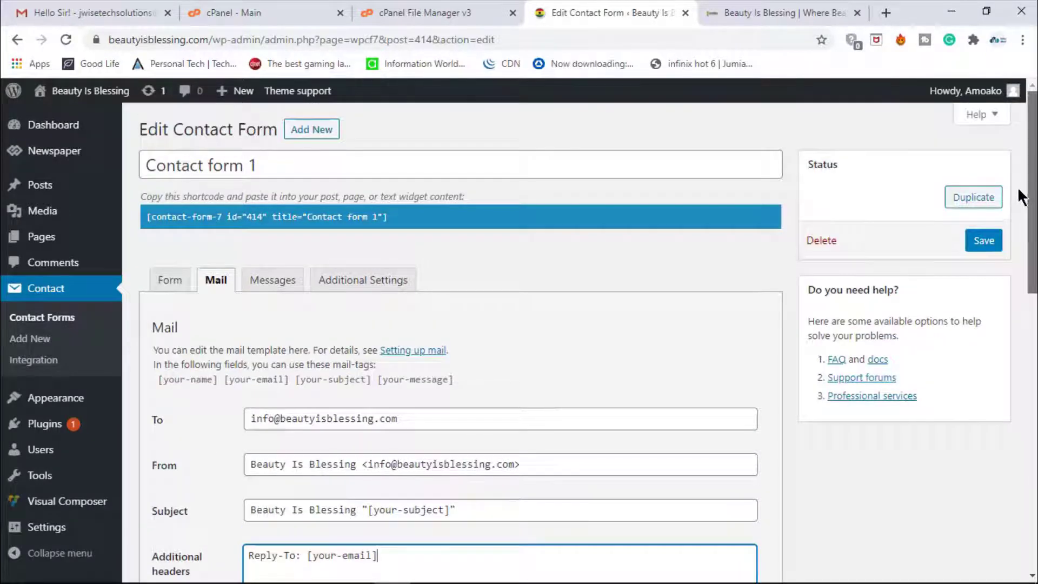
{"action": "scroll", "coordinate": [995, 244], "scroll_direction": "down", "scroll_amount": 1}
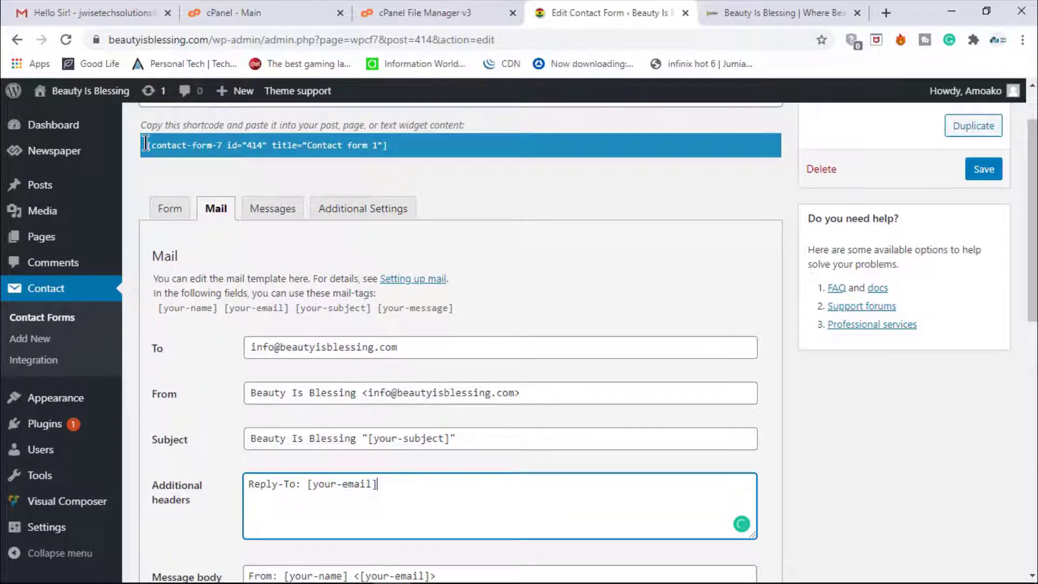
Copy the Contact form 1 shortcode and bring up its response Messages settings
{"action": "left_click_drag", "start_coordinate": [145, 143], "coordinate": [373, 143]}
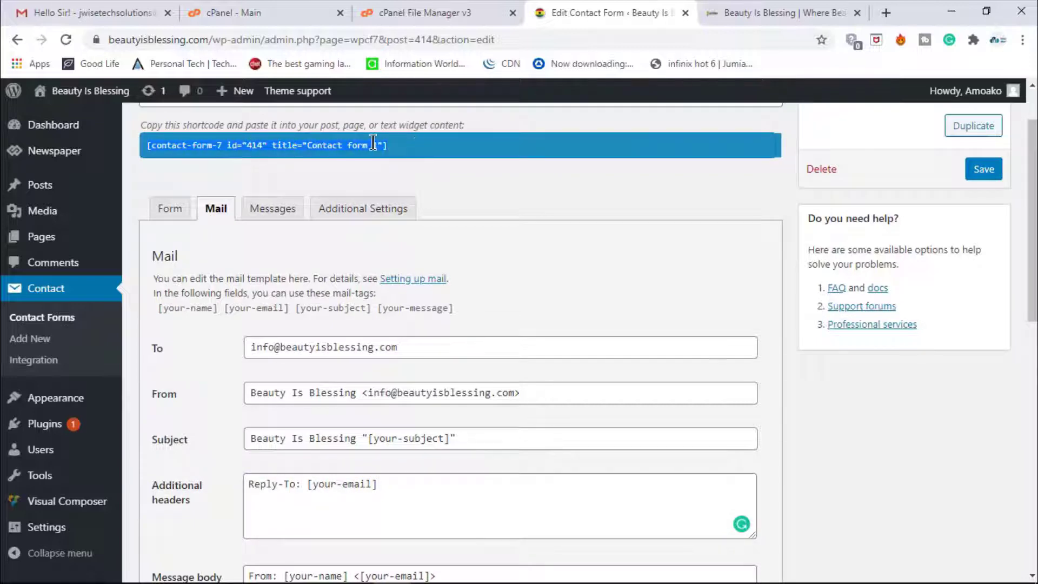
{"action": "right_click", "coordinate": [372, 143]}
{"action": "left_click", "coordinate": [392, 152]}
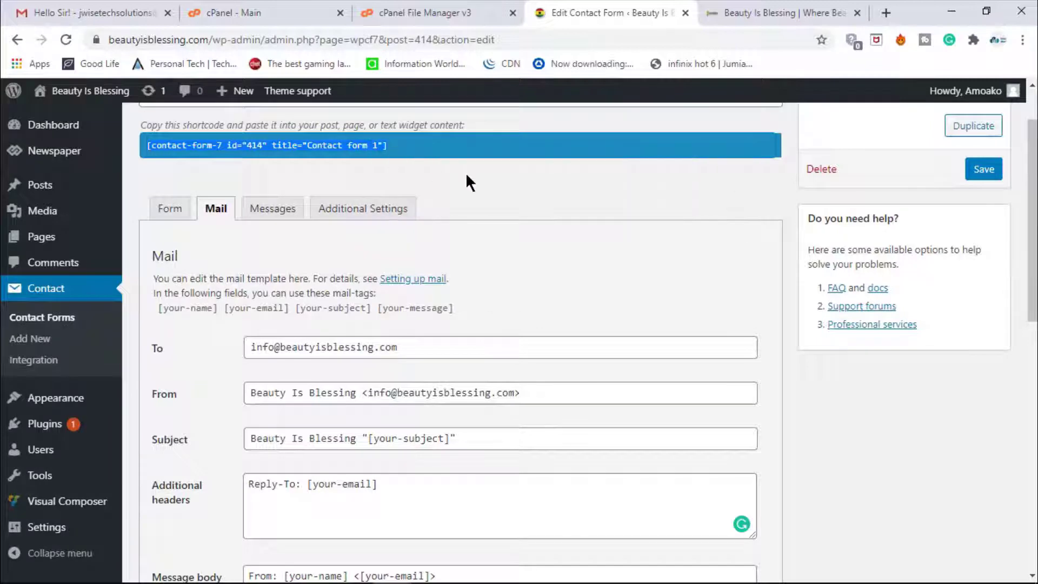
{"action": "left_click_drag", "start_coordinate": [1027, 221], "coordinate": [1017, 364]}
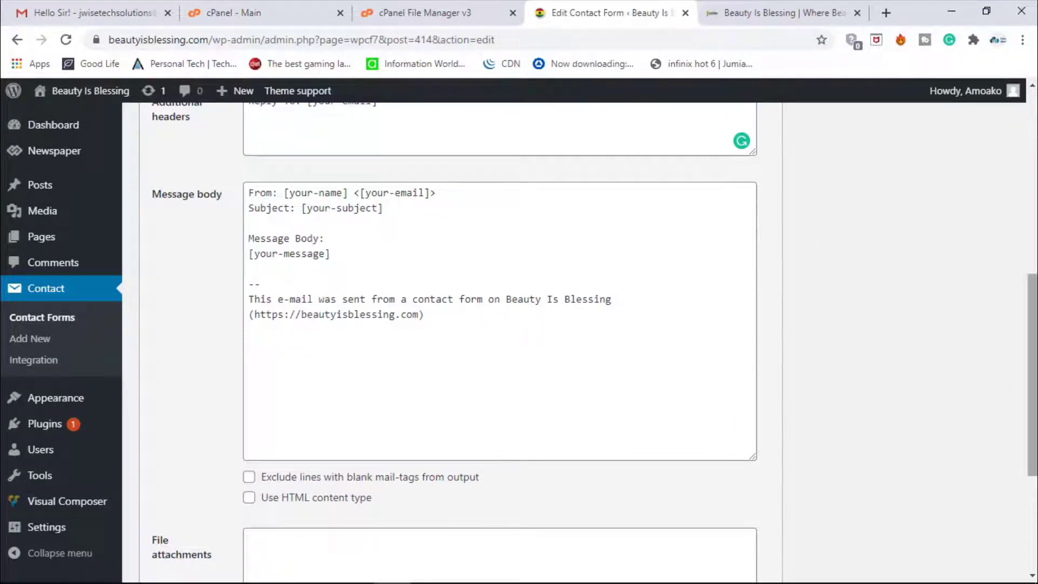
{"action": "scroll", "coordinate": [501, 335], "scroll_direction": "down", "scroll_amount": 4}
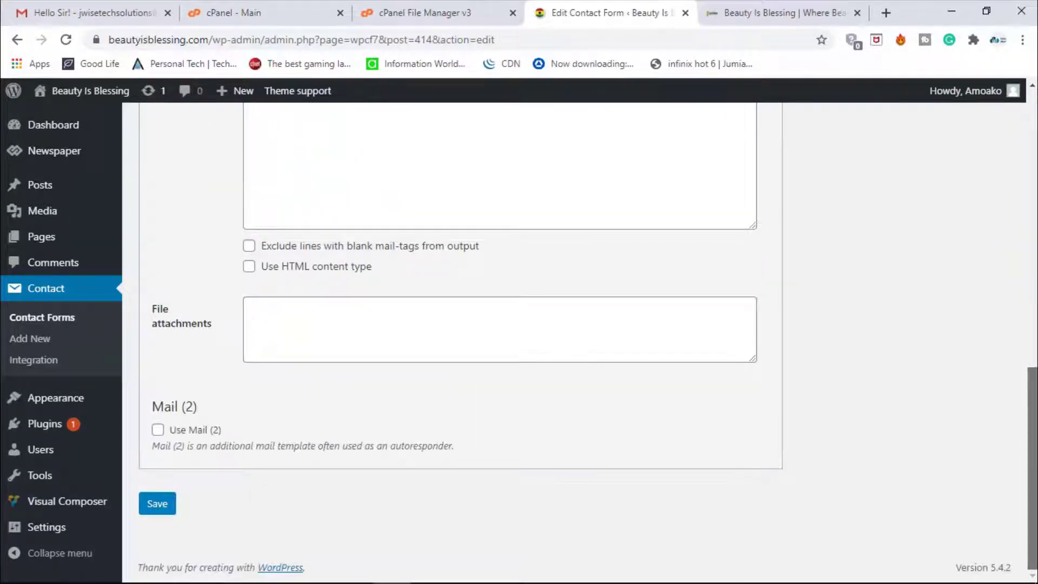
{"action": "left_click_drag", "start_coordinate": [1034, 435], "coordinate": [1034, 145]}
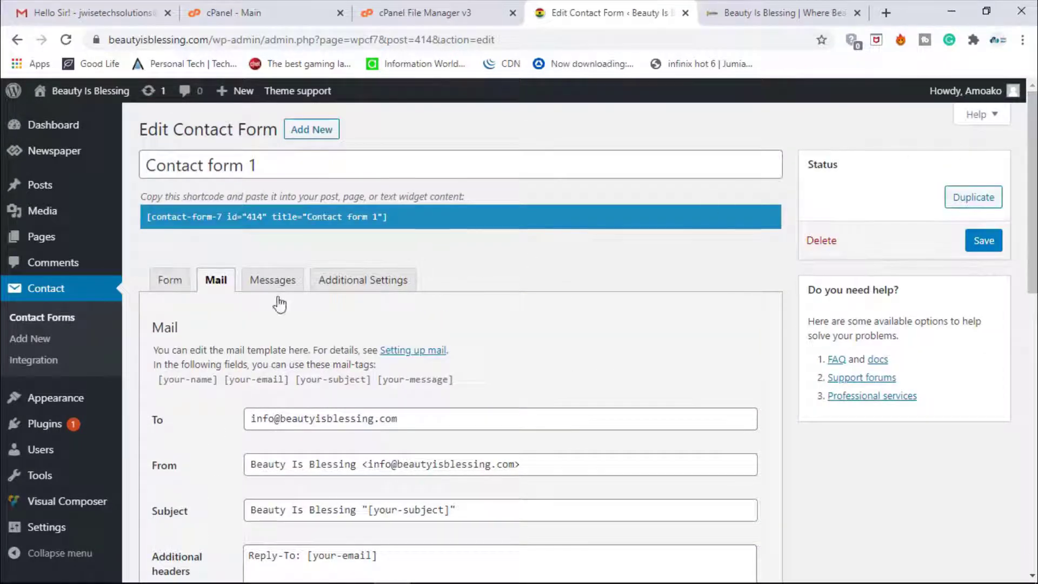
{"action": "left_click", "coordinate": [264, 283]}
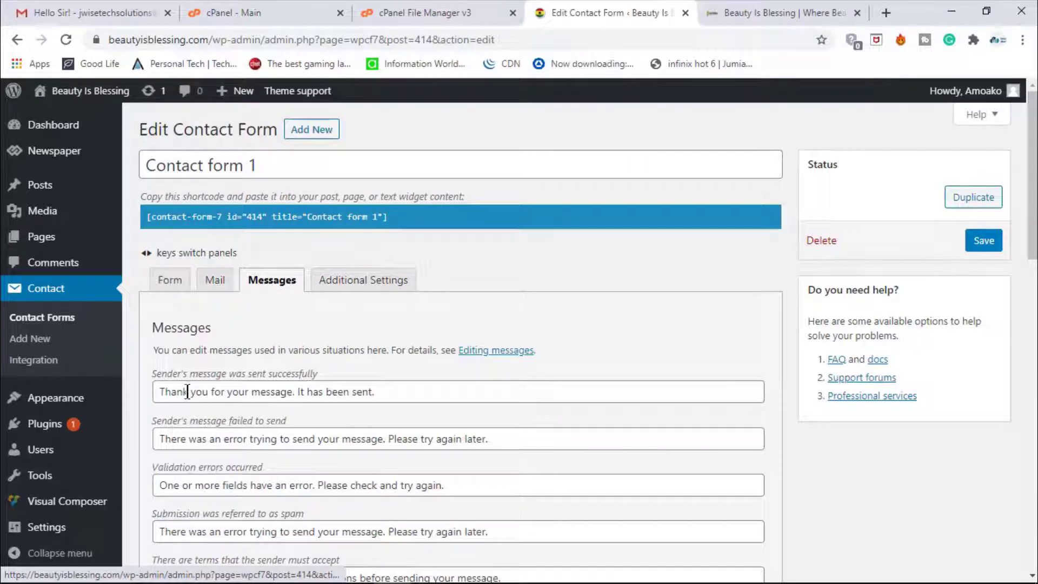
{"action": "left_click", "coordinate": [187, 392]}
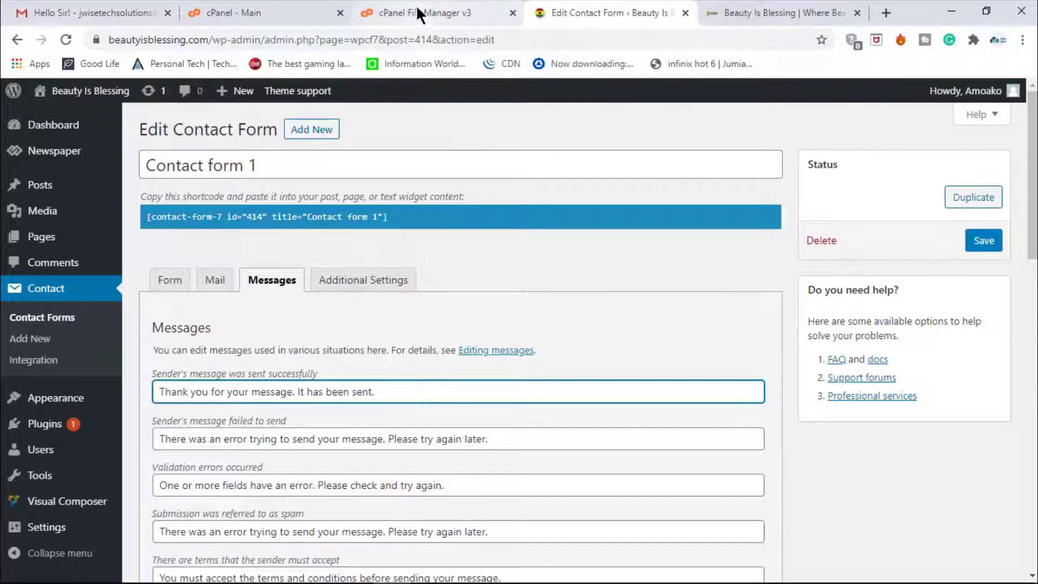
{"action": "left_click", "coordinate": [772, 9]}
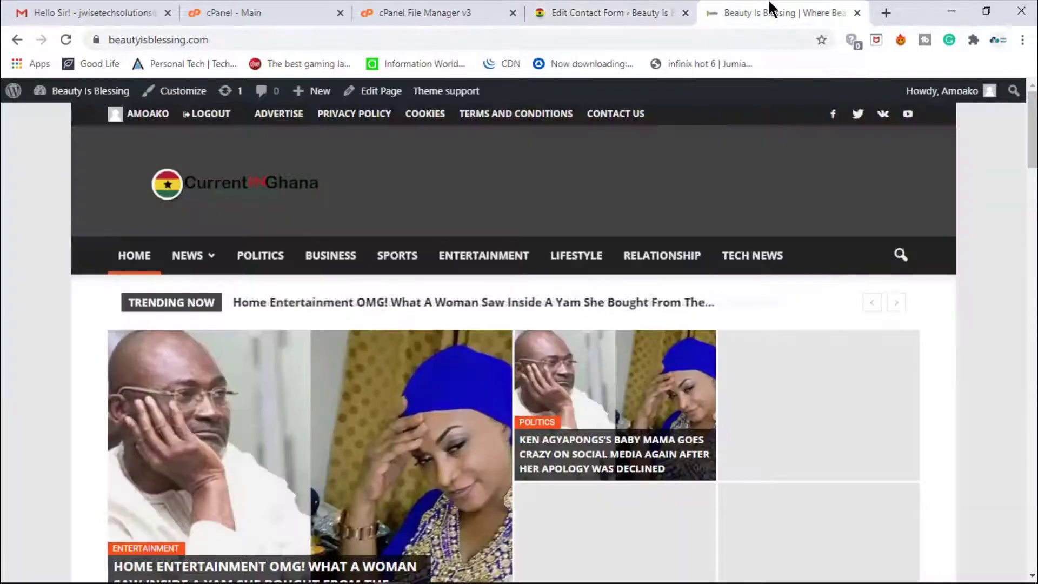
{"action": "left_click", "coordinate": [642, 8]}
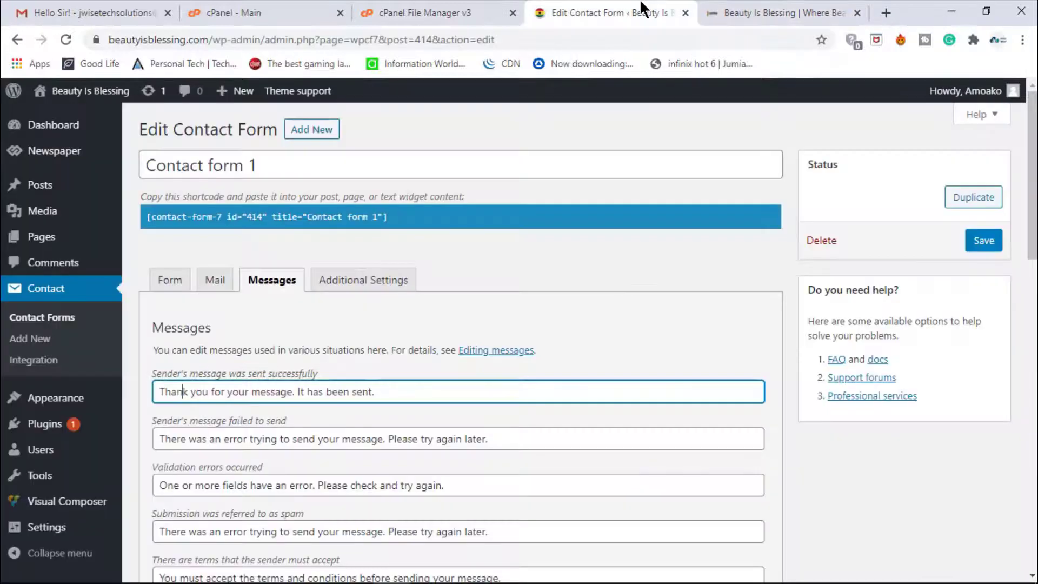
{"action": "left_click_drag", "start_coordinate": [394, 392], "coordinate": [121, 404]}
{"action": "left_click", "coordinate": [394, 388]}
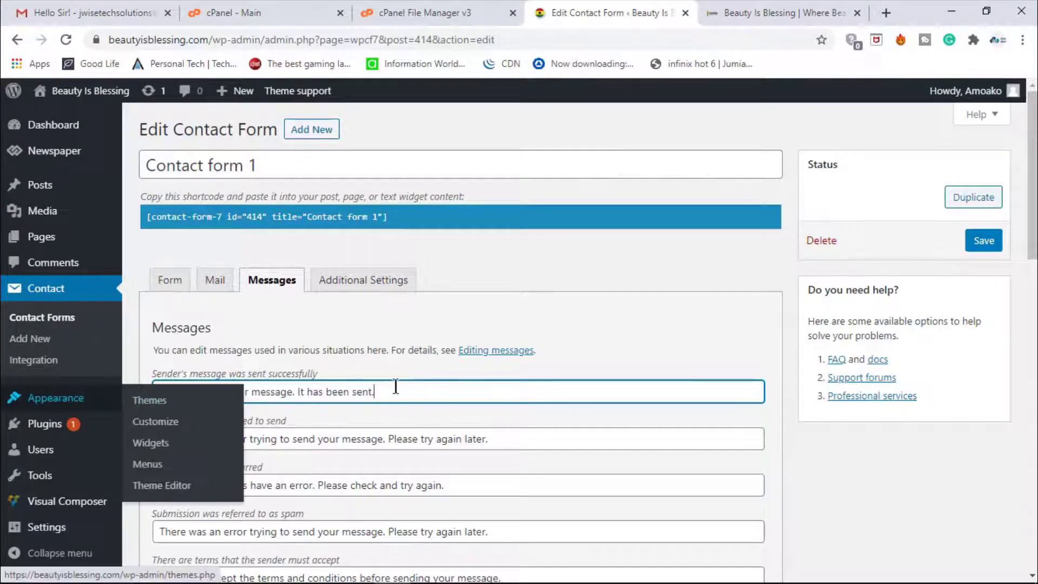
{"action": "left_click_drag", "start_coordinate": [375, 391], "coordinate": [164, 392]}
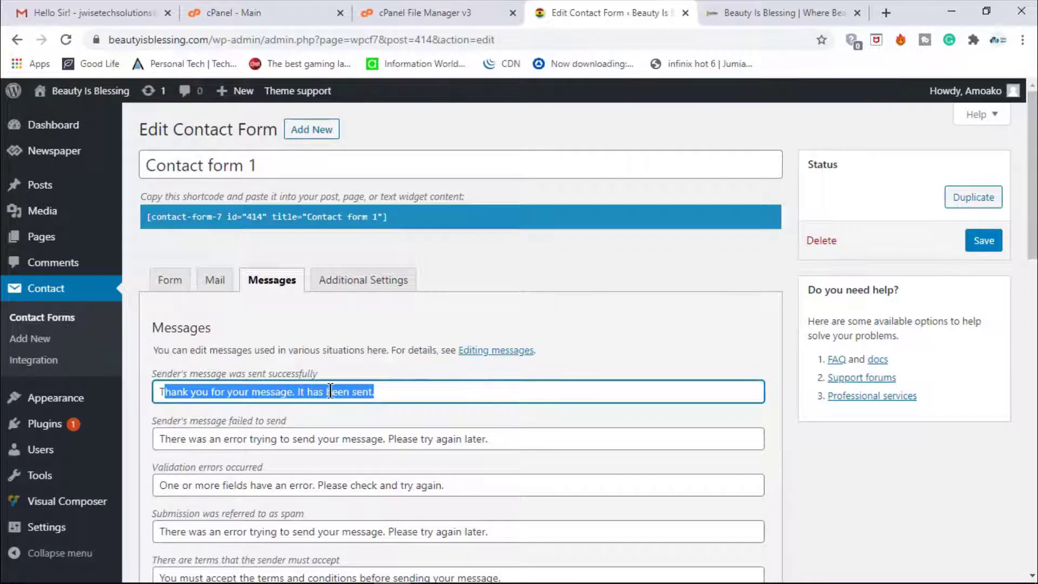
{"action": "left_click", "coordinate": [182, 391]}
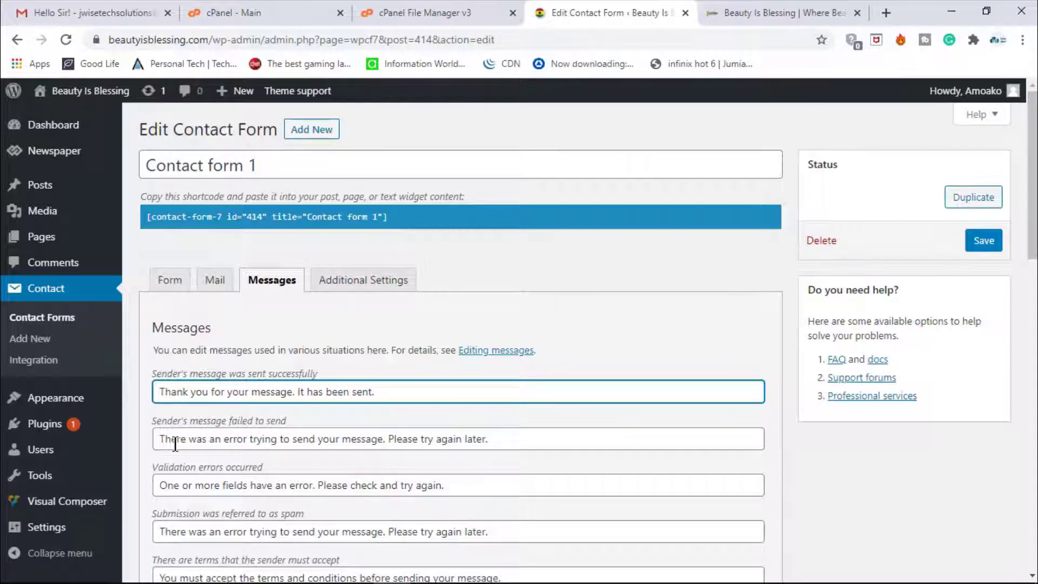
{"action": "left_click_drag", "start_coordinate": [181, 439], "coordinate": [542, 440]}
{"action": "left_click", "coordinate": [544, 439]}
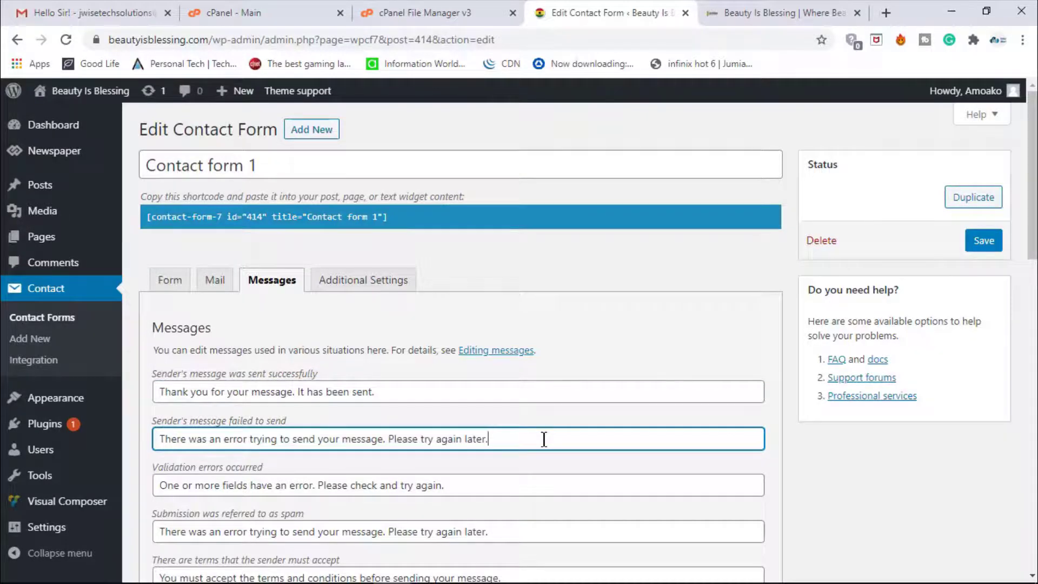
{"action": "left_click_drag", "start_coordinate": [1033, 178], "coordinate": [979, 578]}
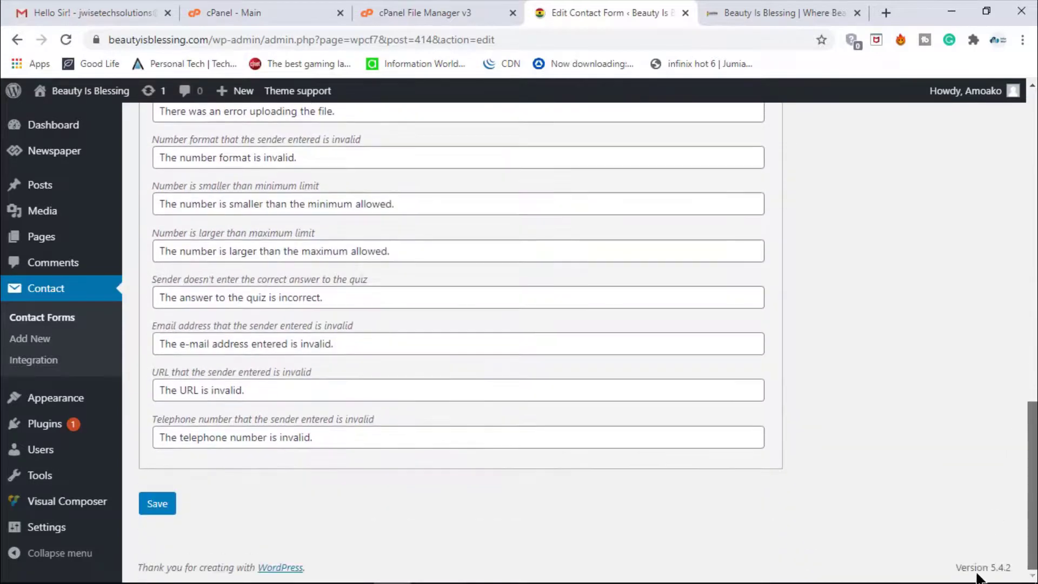
{"action": "scroll", "coordinate": [996, 535], "scroll_direction": "up", "scroll_amount": 15}
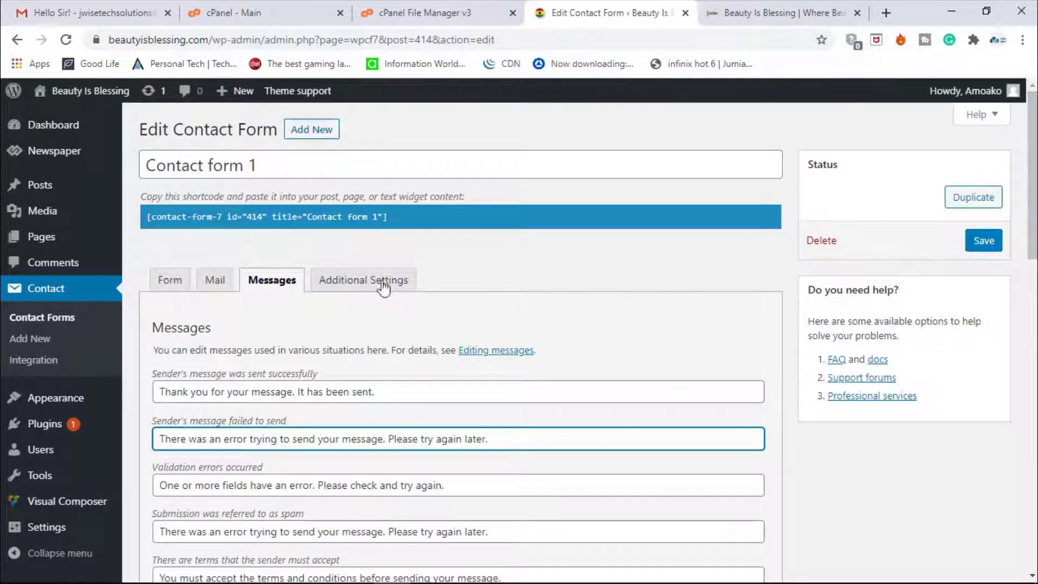
Check the empty Additional Settings box, then scroll to the Form template code
{"action": "left_click", "coordinate": [344, 290]}
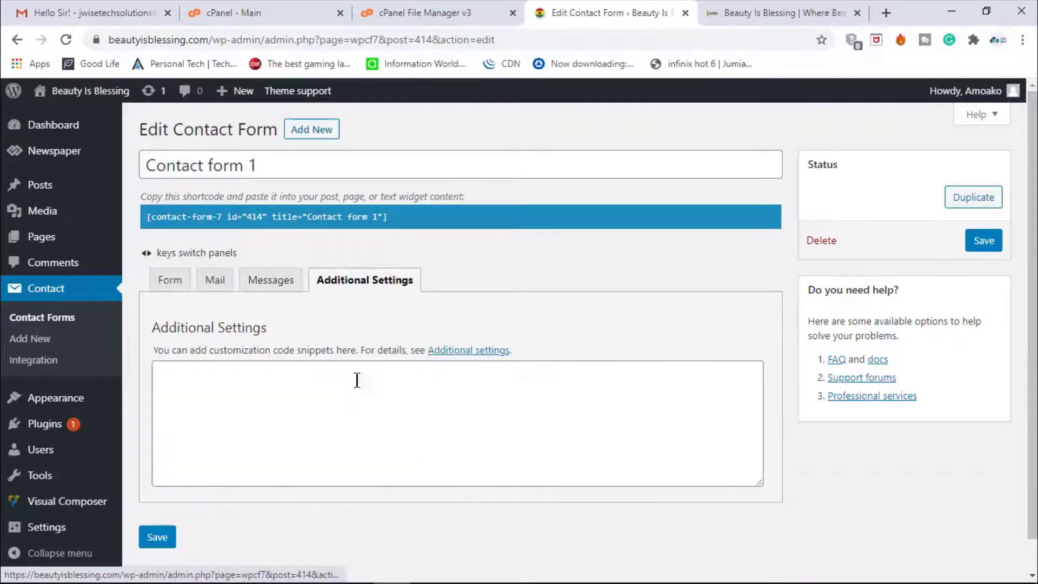
{"action": "left_click", "coordinate": [419, 394]}
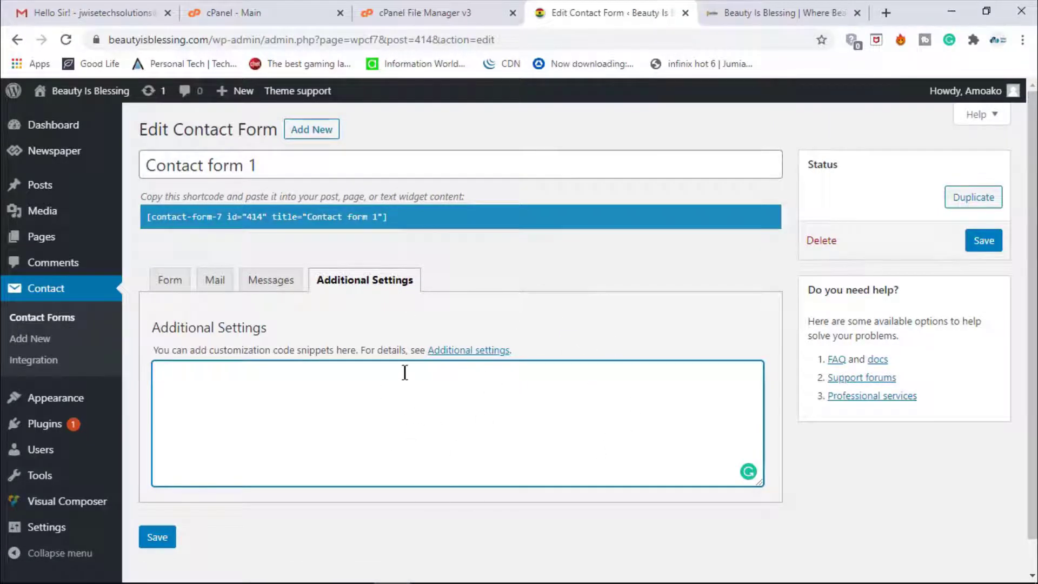
{"action": "left_click", "coordinate": [165, 280]}
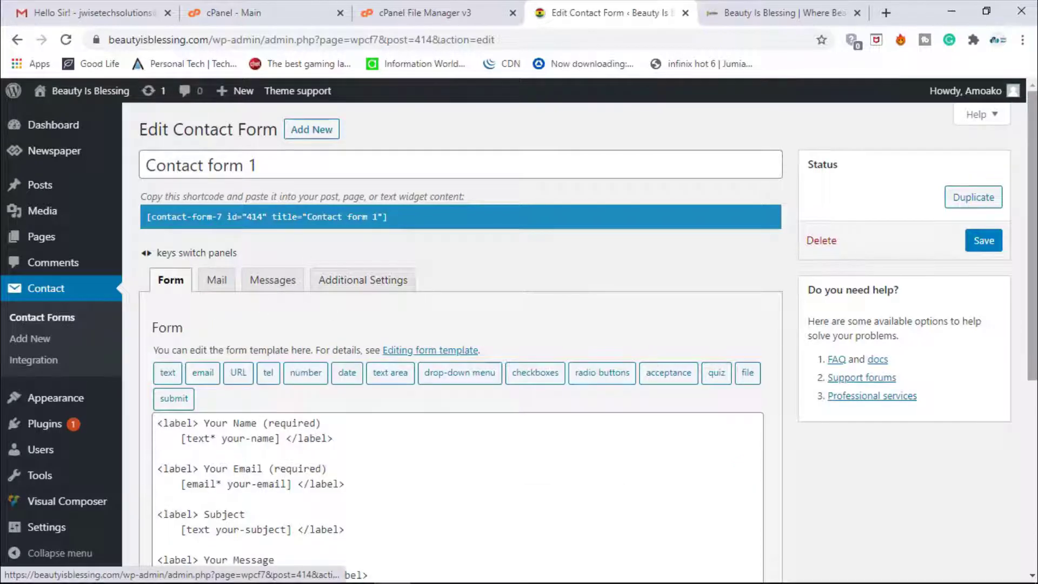
{"action": "scroll", "coordinate": [1029, 394], "scroll_direction": "down", "scroll_amount": 3}
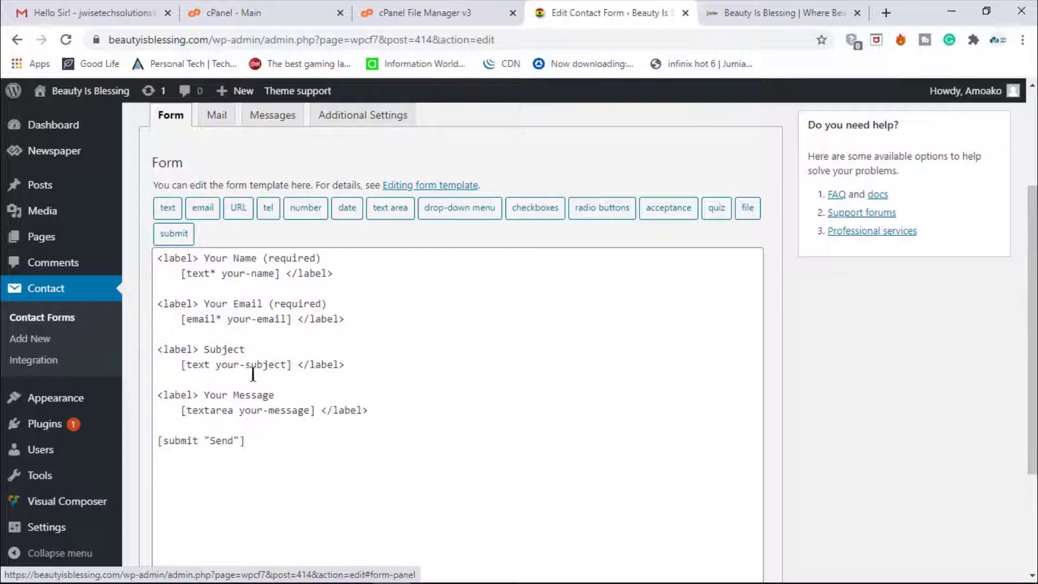
Add a 'Your Phone Number (required)' label line below the Your Email field
{"action": "left_click", "coordinate": [367, 318]}
{"action": "key", "text": "Return"}
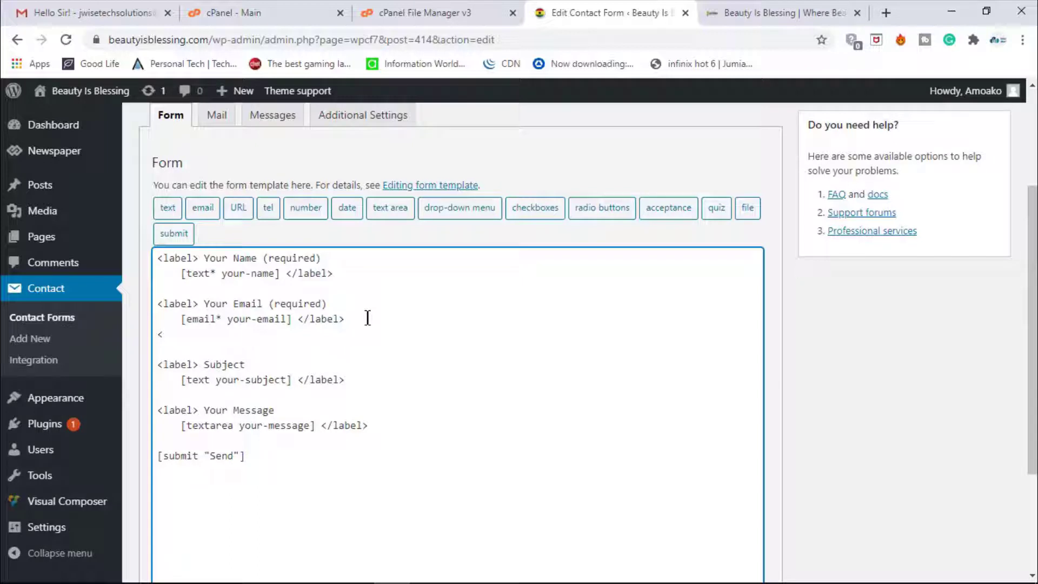
{"action": "type", "text": "label> Your Phone Numbe"}
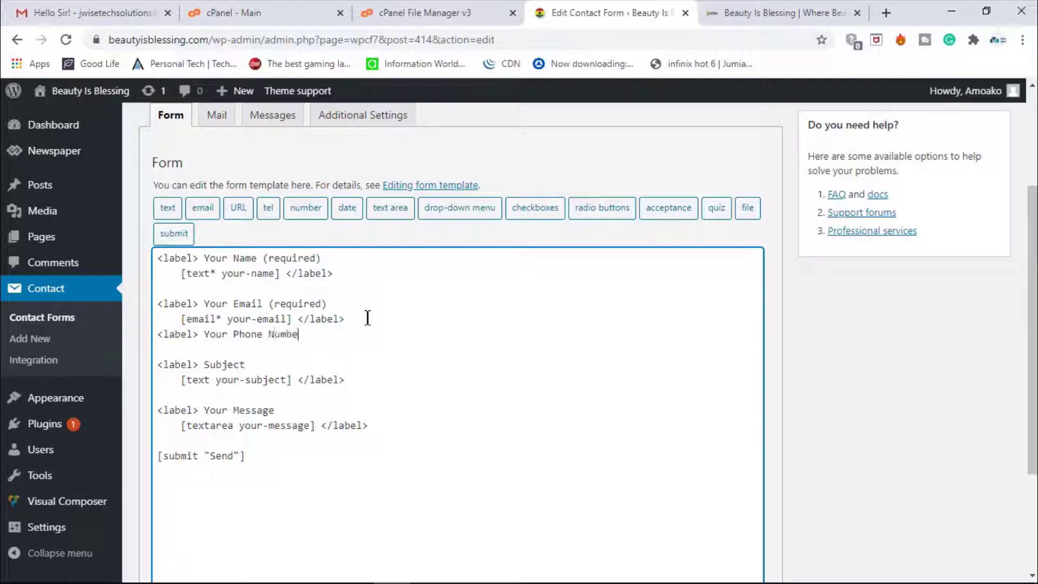
{"action": "type", "text": "r"}
{"action": "type", "text": " (requtre"}
{"action": "key", "text": "BackSpace"}
{"action": "key", "text": "BackSpace"}
{"action": "key", "text": "Return"}
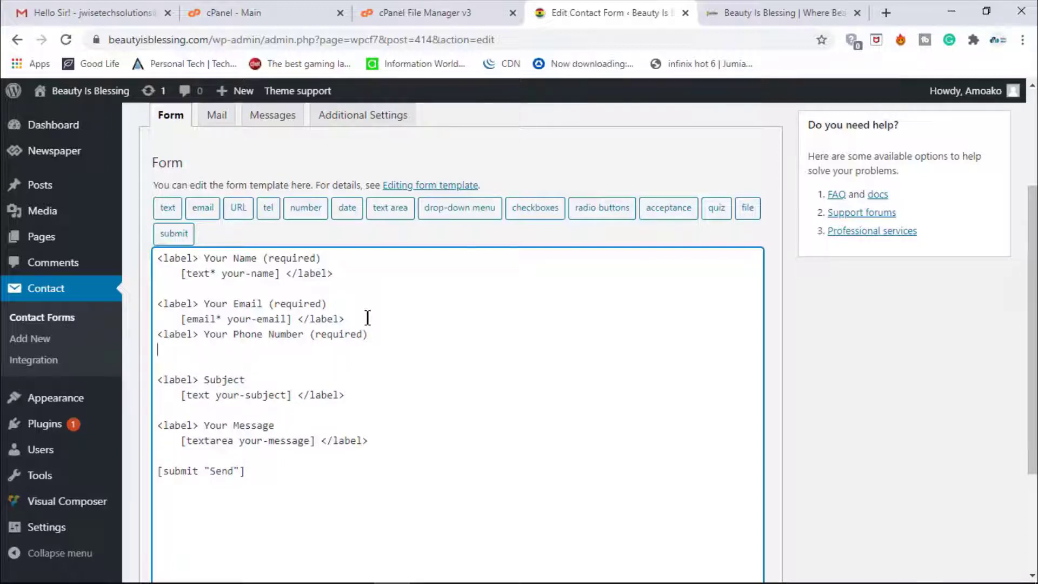
{"action": "scroll", "coordinate": [368, 318], "scroll_direction": "down", "scroll_amount": 3}
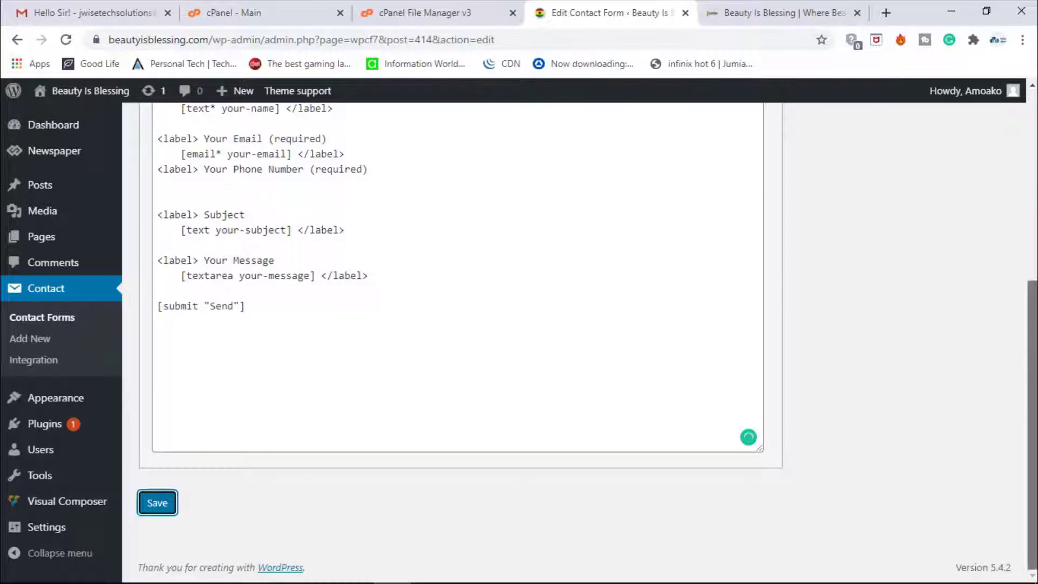
{"action": "scroll", "coordinate": [1017, 203], "scroll_direction": "up", "scroll_amount": 3}
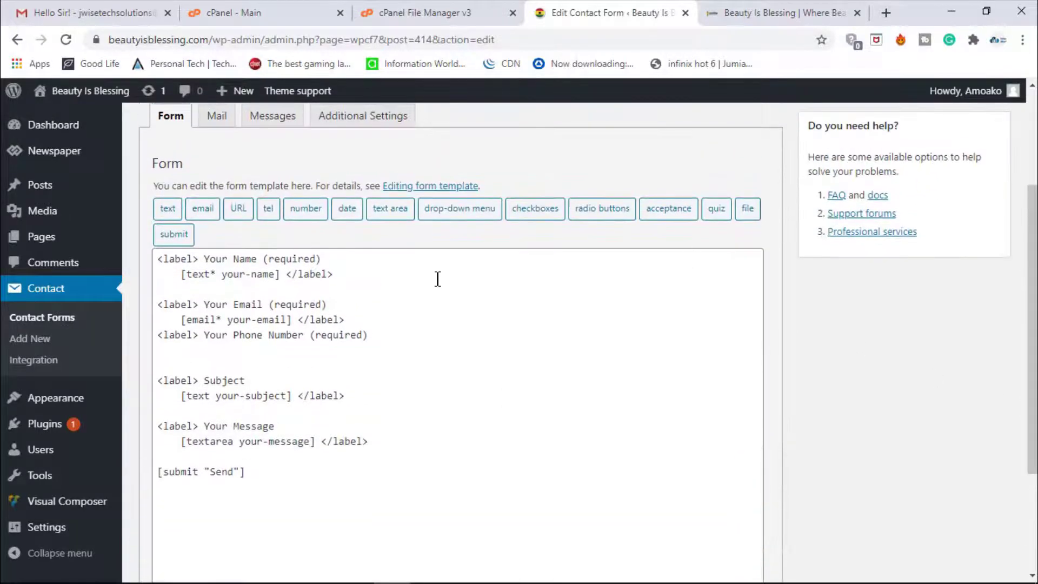
Complete the line with [phone* your-phone-number] </label> and save the form
{"action": "left_click", "coordinate": [185, 354]}
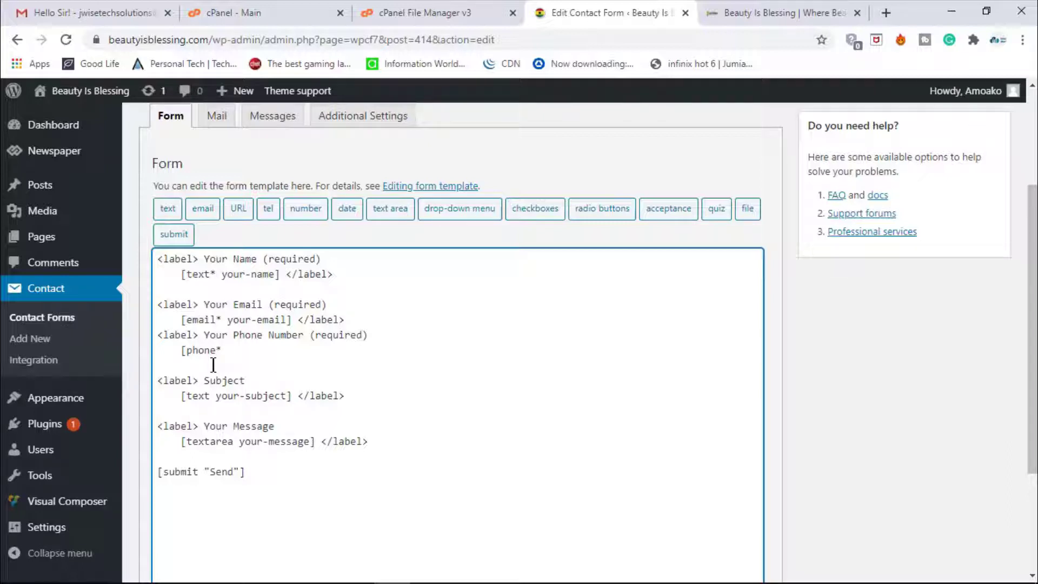
{"action": "type", "text": "your-phone-number"}
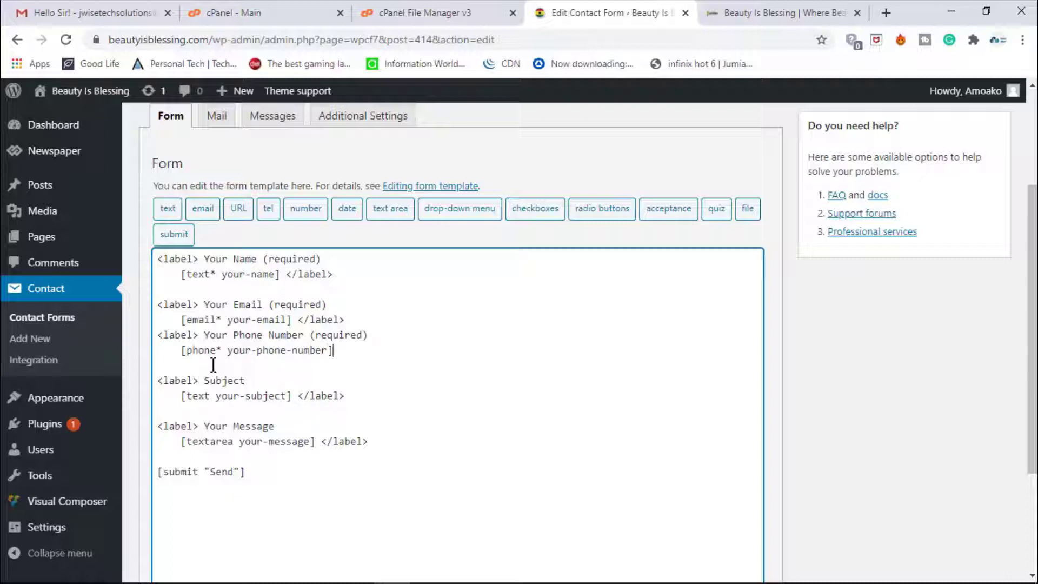
{"action": "type", "text": "] </label>"}
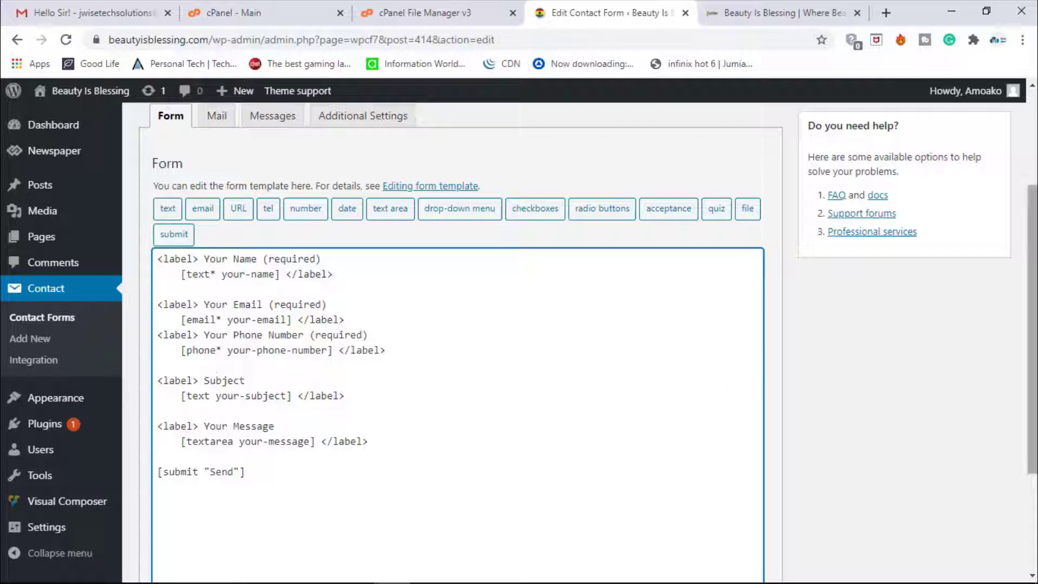
{"action": "scroll", "coordinate": [747, 385], "scroll_direction": "down", "scroll_amount": 1}
{"action": "scroll", "coordinate": [497, 558], "scroll_direction": "down", "scroll_amount": 2}
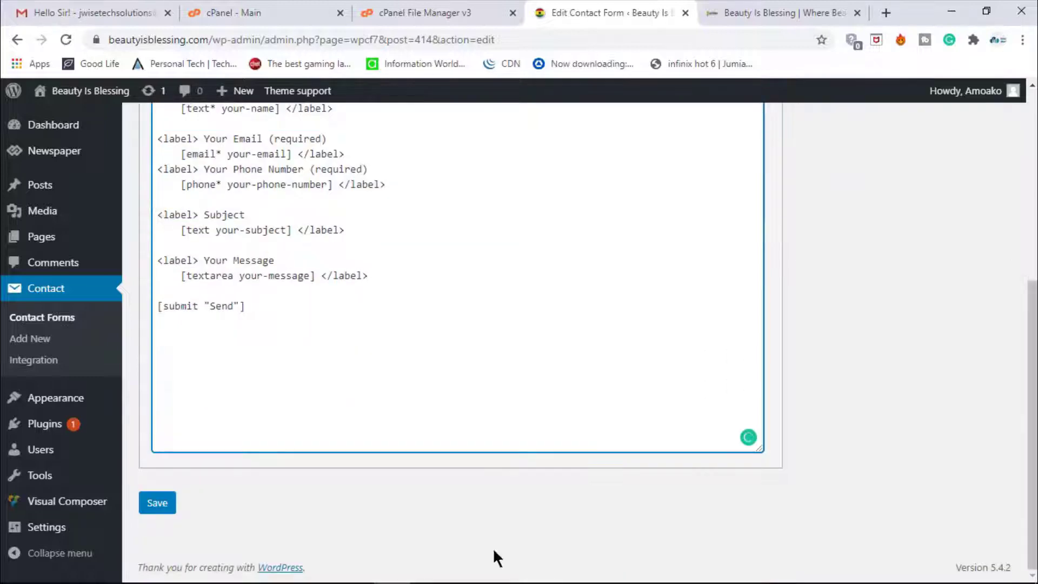
{"action": "left_click", "coordinate": [153, 513]}
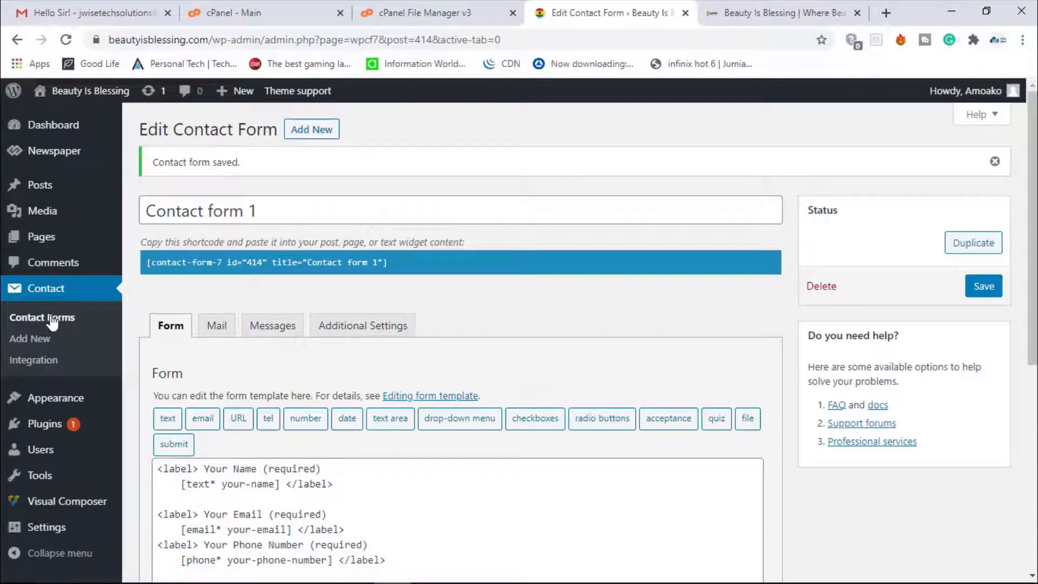
Go to Pages > All Pages to reach the Contact Us page for editing
{"action": "mouse_move", "coordinate": [53, 197]}
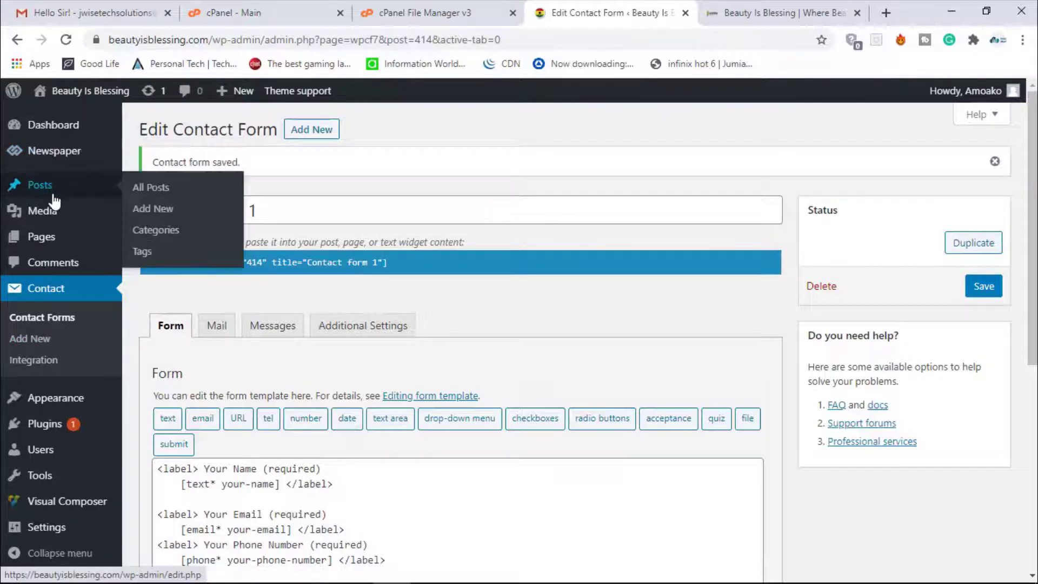
{"action": "mouse_move", "coordinate": [72, 239]}
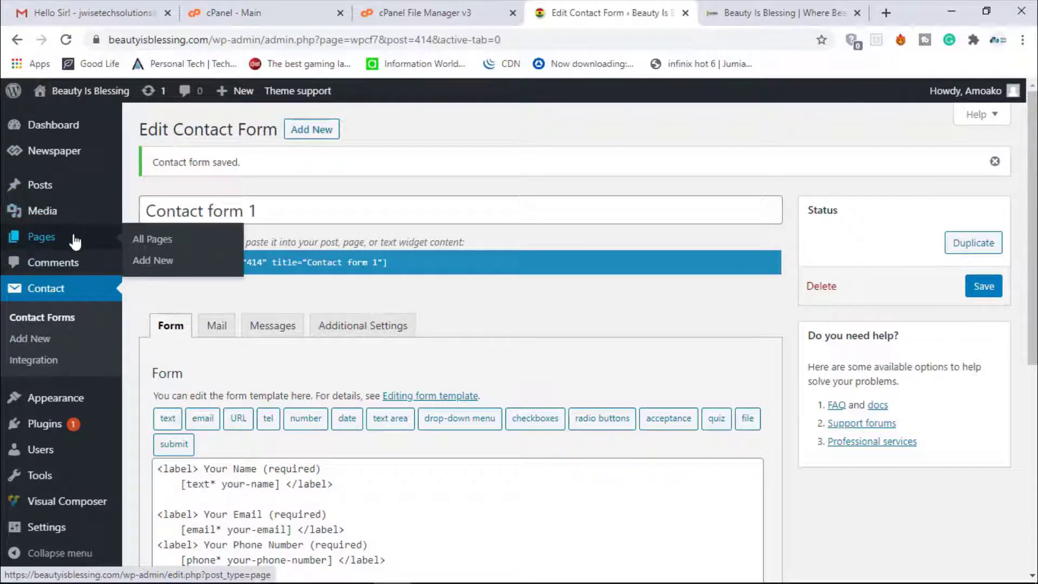
{"action": "left_click", "coordinate": [170, 243]}
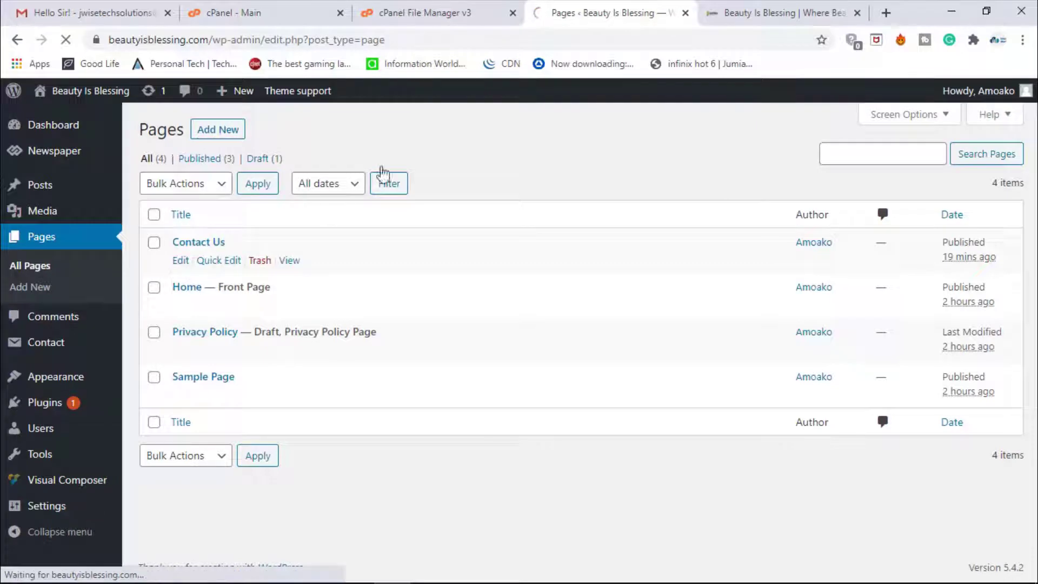
{"action": "left_click", "coordinate": [772, 10]}
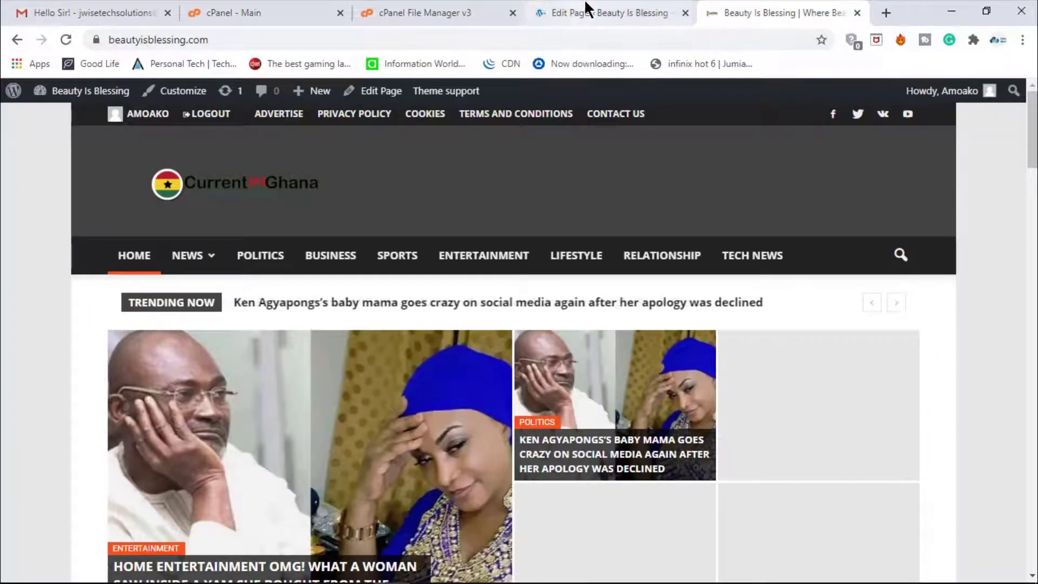
{"action": "left_click", "coordinate": [589, 12]}
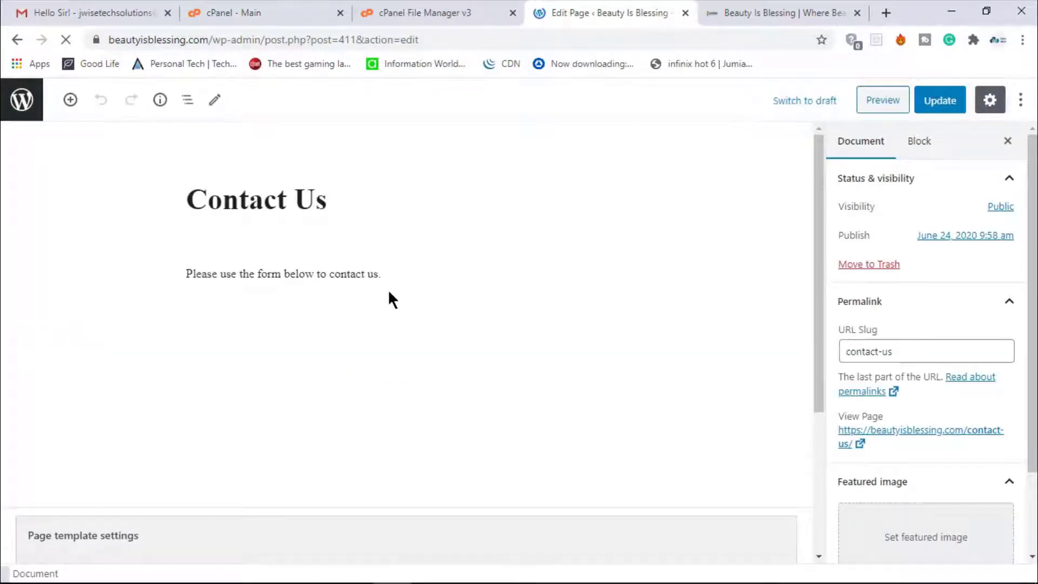
Paste the Contact form 1 shortcode in a new paragraph below the intro and update the page
{"action": "left_click", "coordinate": [413, 274]}
{"action": "key", "text": "Return"}
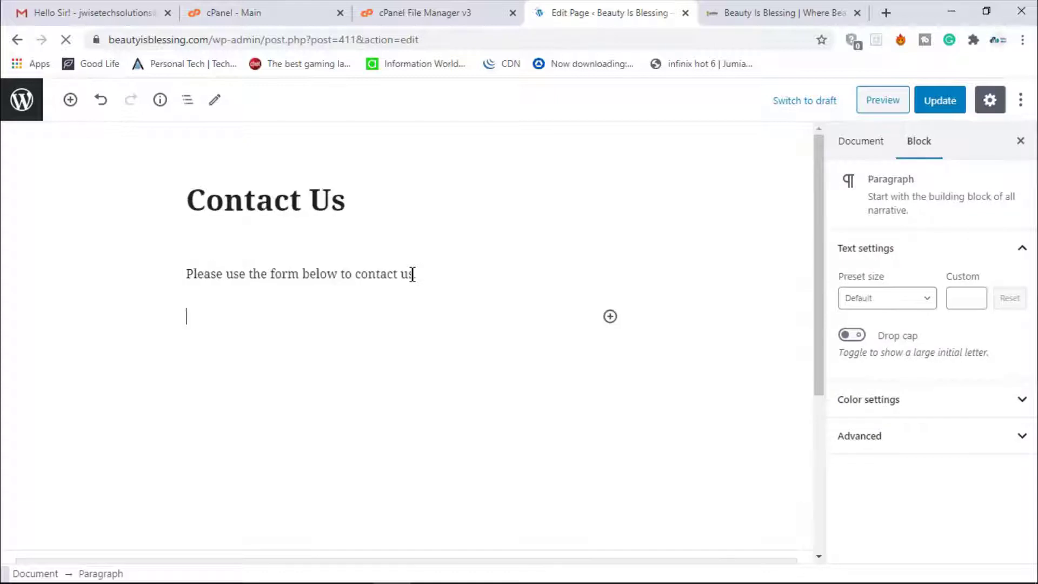
{"action": "type", "text": "[contact-form-7 id=\"414\" title=\"Contact form 1\"]"}
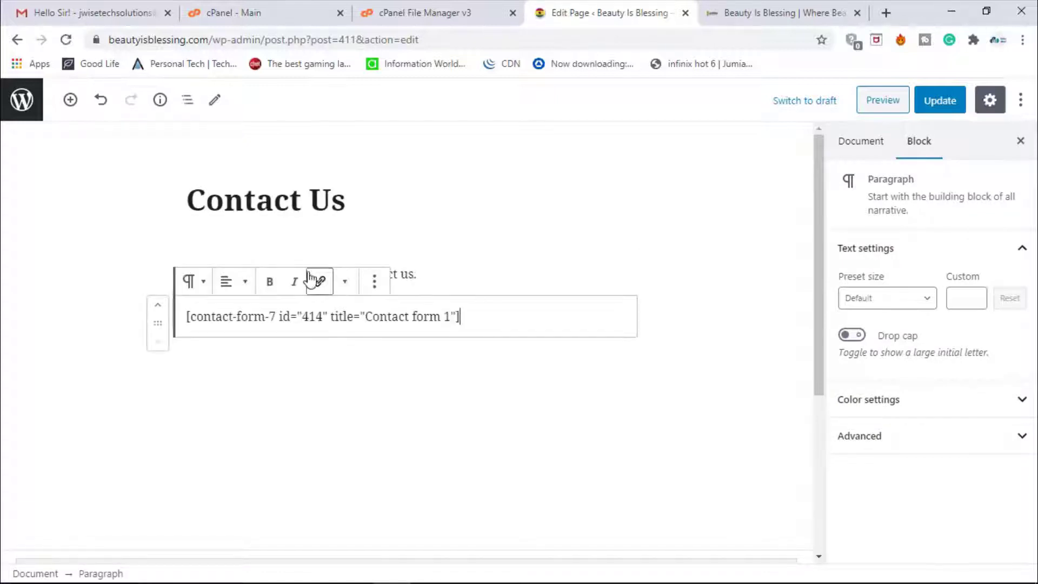
{"action": "left_click", "coordinate": [375, 281]}
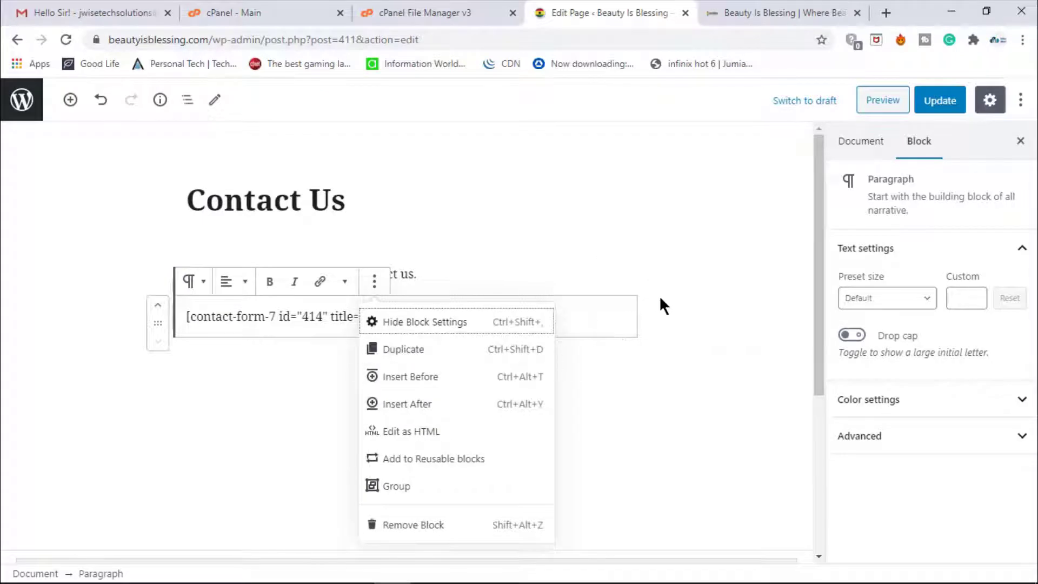
{"action": "left_click", "coordinate": [609, 319]}
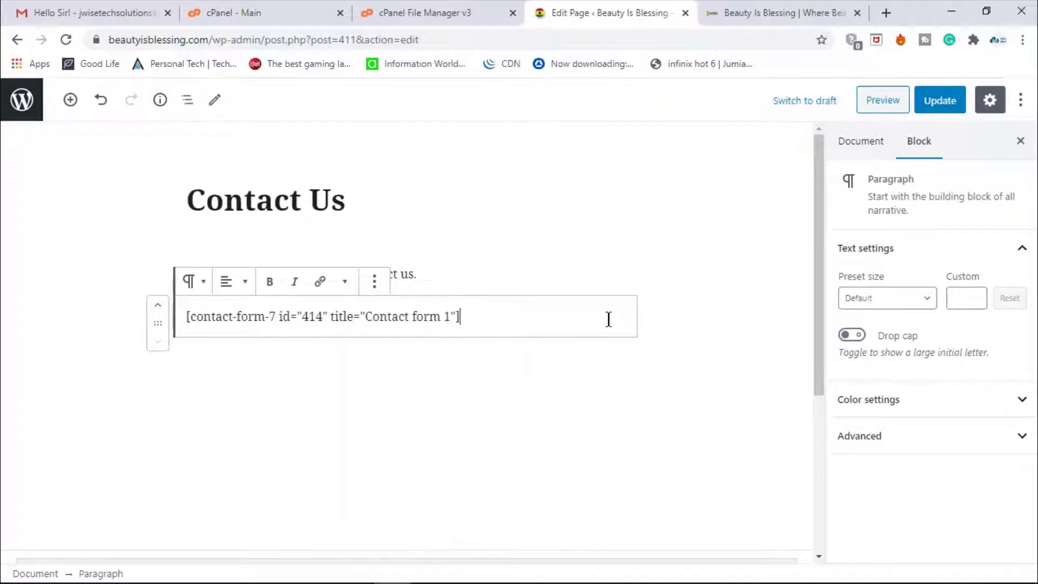
{"action": "left_click", "coordinate": [939, 106]}
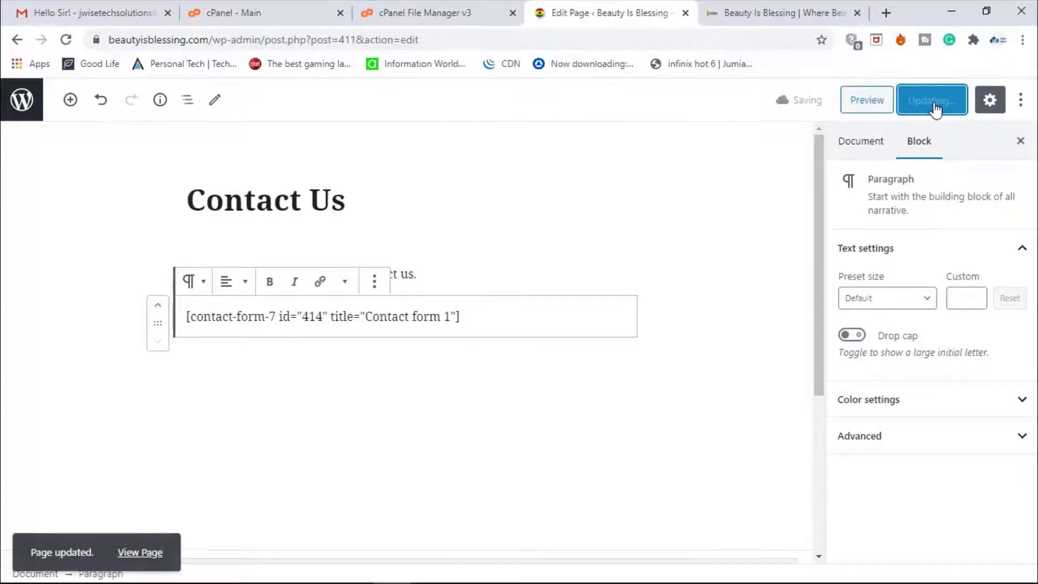
{"action": "left_click", "coordinate": [794, 11]}
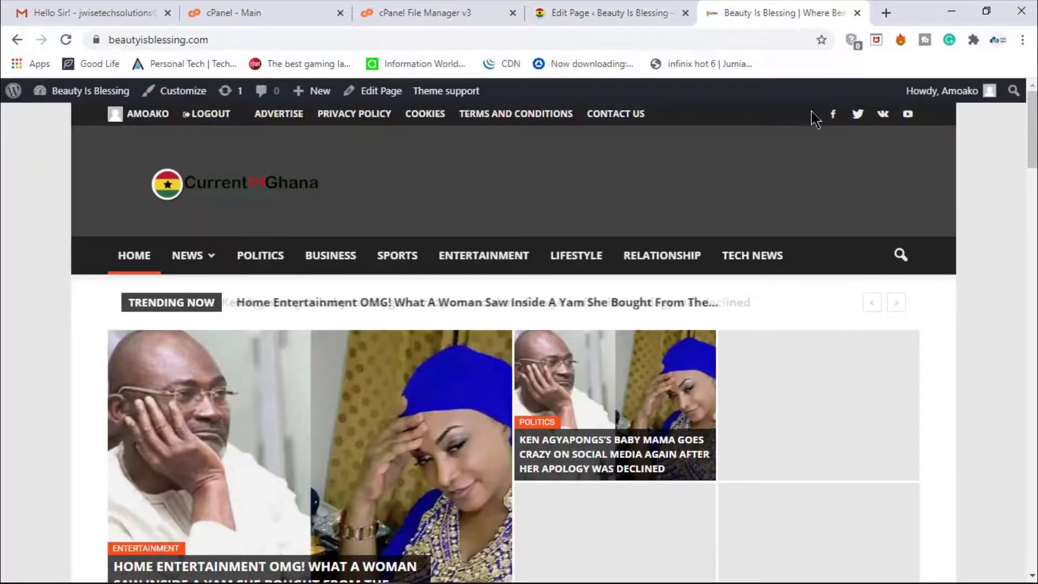
On the live Contact Us page, type 'eaf' as a test name and inspect the raw phone tag text
{"action": "left_click", "coordinate": [614, 118]}
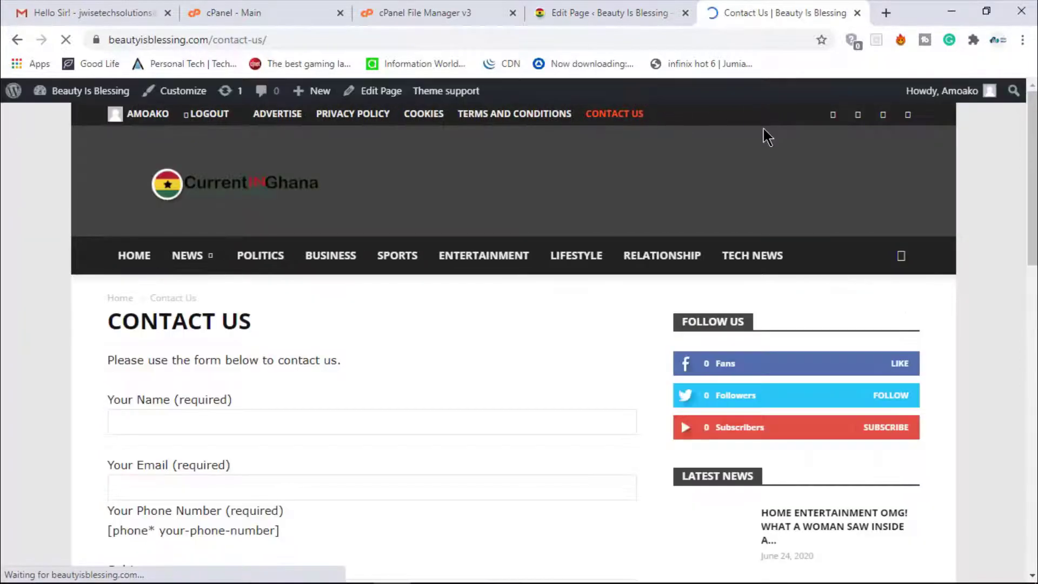
{"action": "scroll", "coordinate": [400, 278], "scroll_direction": "down", "scroll_amount": 5}
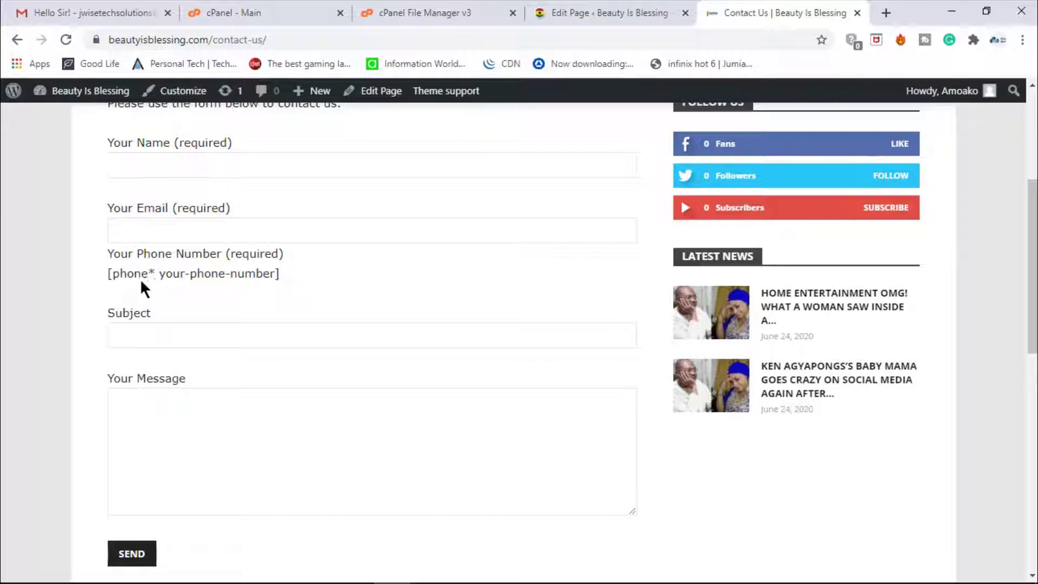
{"action": "left_click_drag", "start_coordinate": [225, 273], "coordinate": [86, 273]}
{"action": "left_click", "coordinate": [85, 272]}
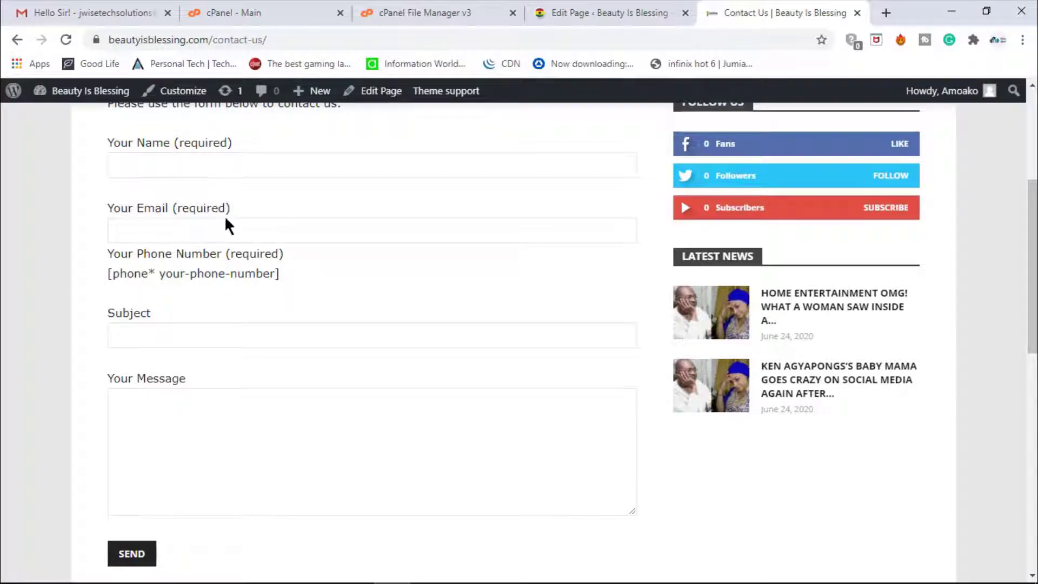
{"action": "left_click", "coordinate": [204, 228]}
{"action": "left_click", "coordinate": [201, 159]}
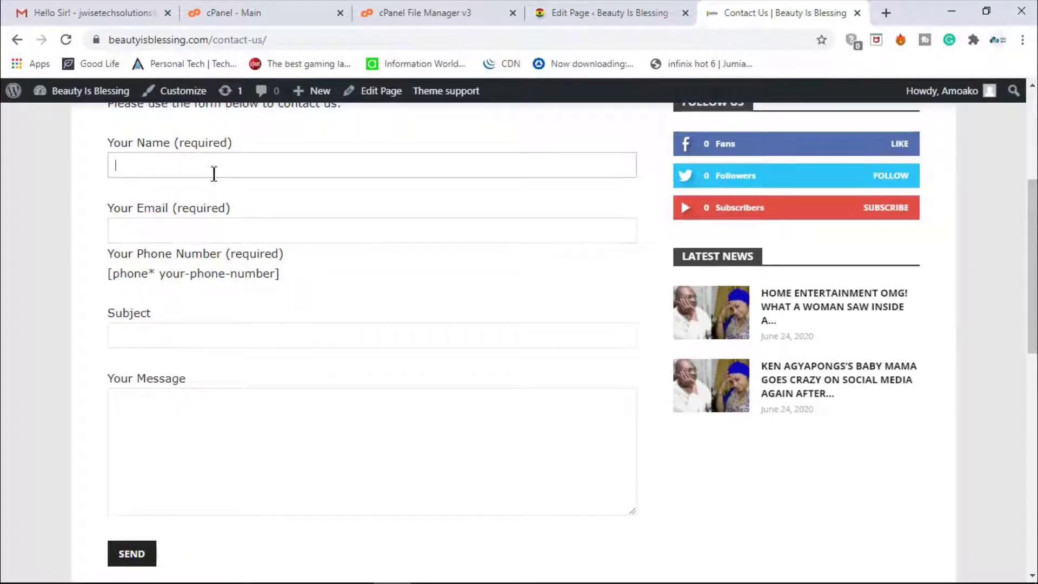
{"action": "left_click", "coordinate": [210, 225]}
{"action": "left_click", "coordinate": [211, 165]}
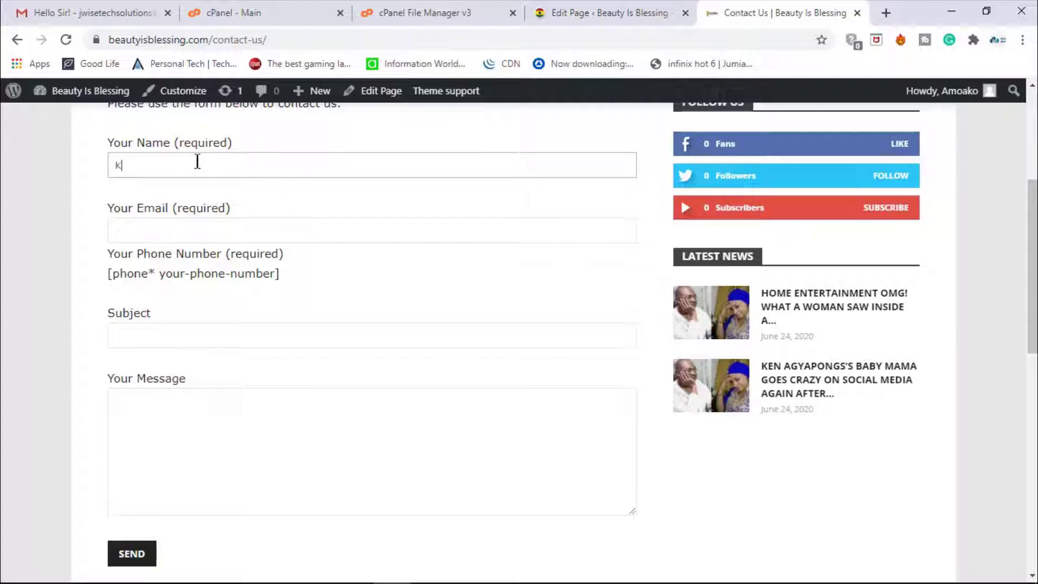
{"action": "type", "text": "eaf"}
{"action": "left_click_drag", "start_coordinate": [280, 274], "coordinate": [95, 252]}
{"action": "left_click", "coordinate": [585, 12]}
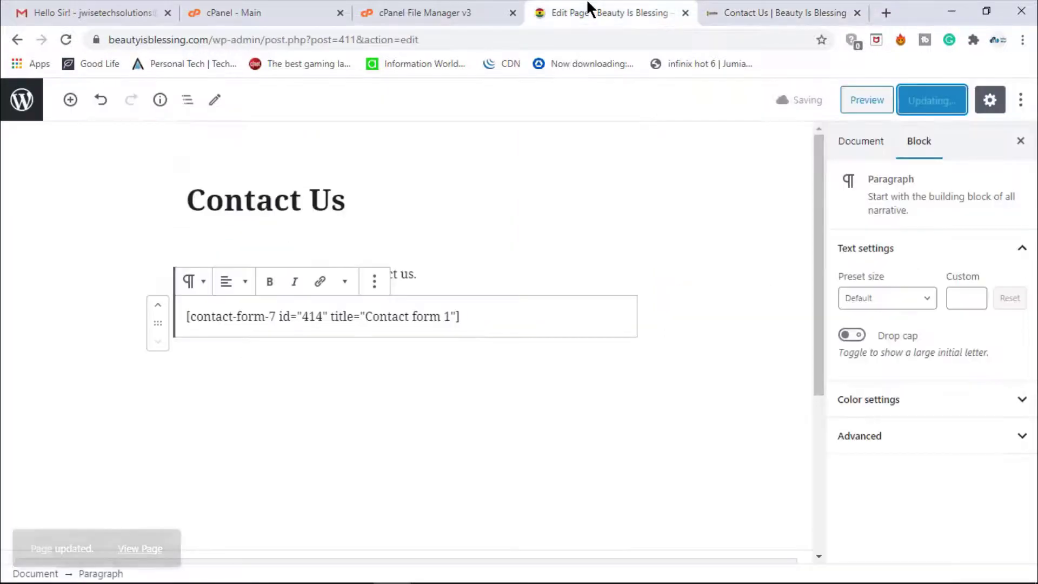
Open and close the shortcode block's options, then exit the editor to the Pages list
{"action": "left_click", "coordinate": [374, 281]}
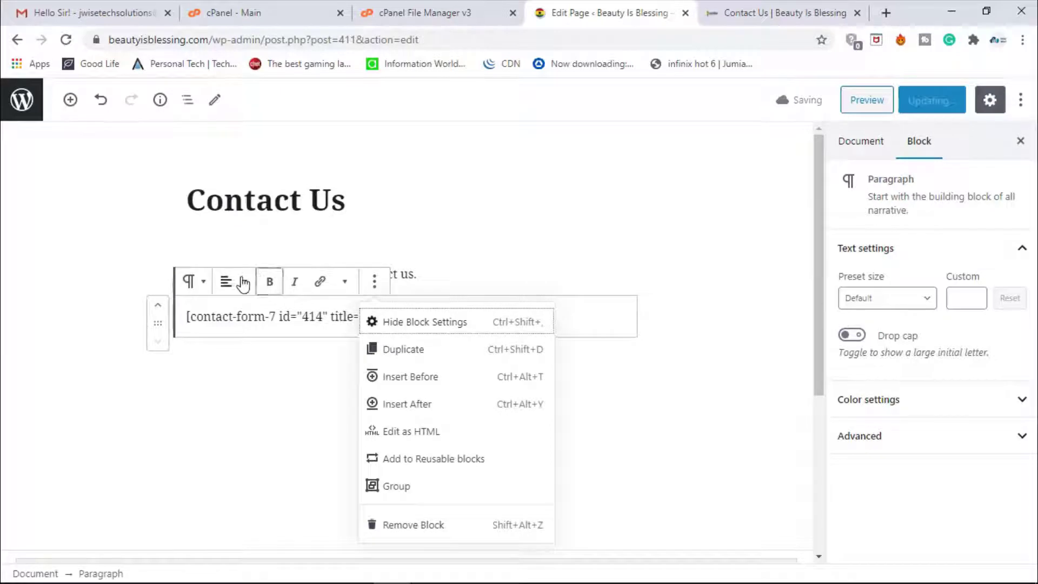
{"action": "left_click", "coordinate": [325, 179]}
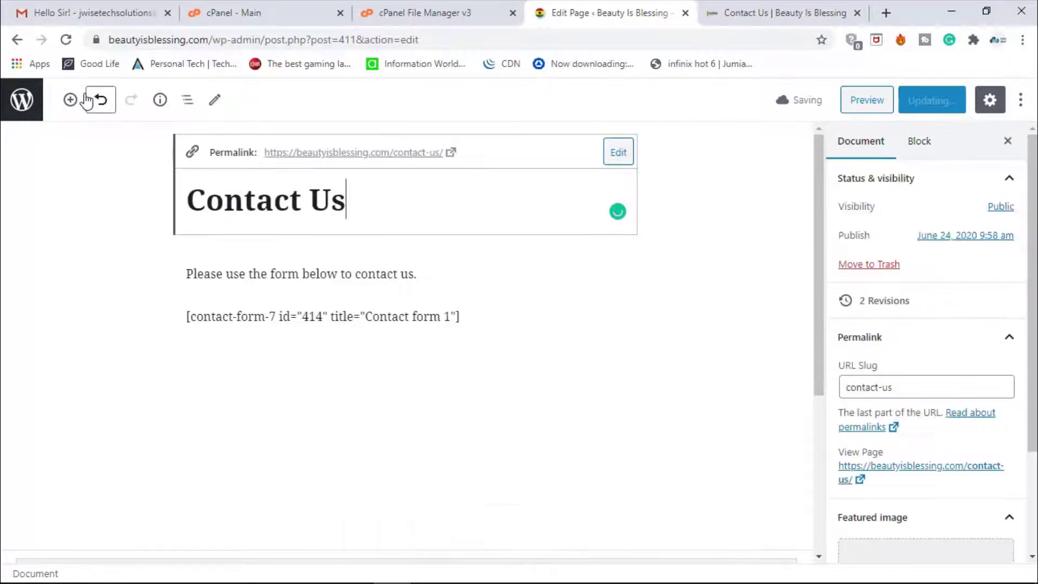
{"action": "left_click", "coordinate": [21, 100]}
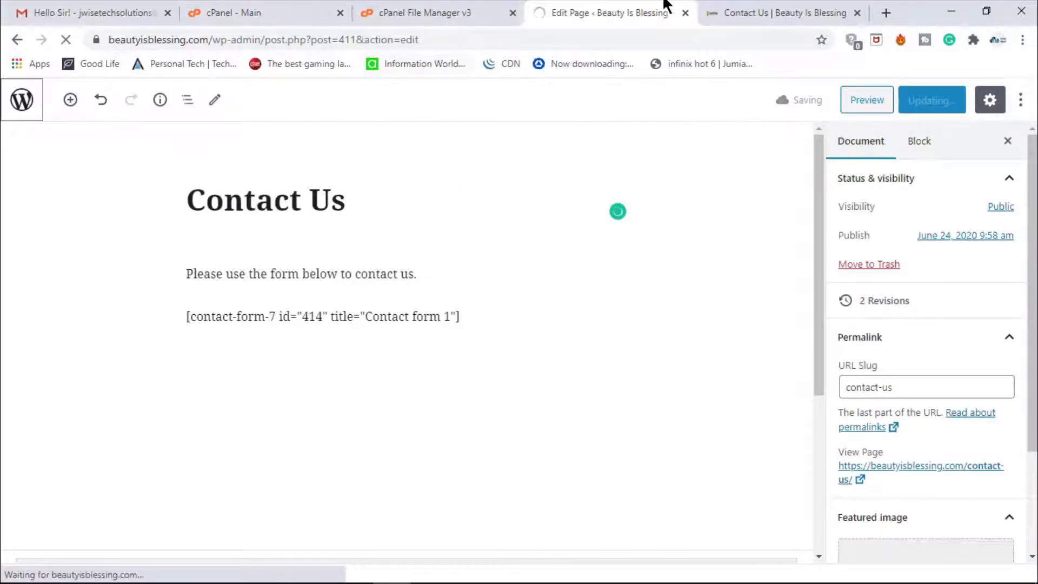
{"action": "left_click", "coordinate": [725, 7]}
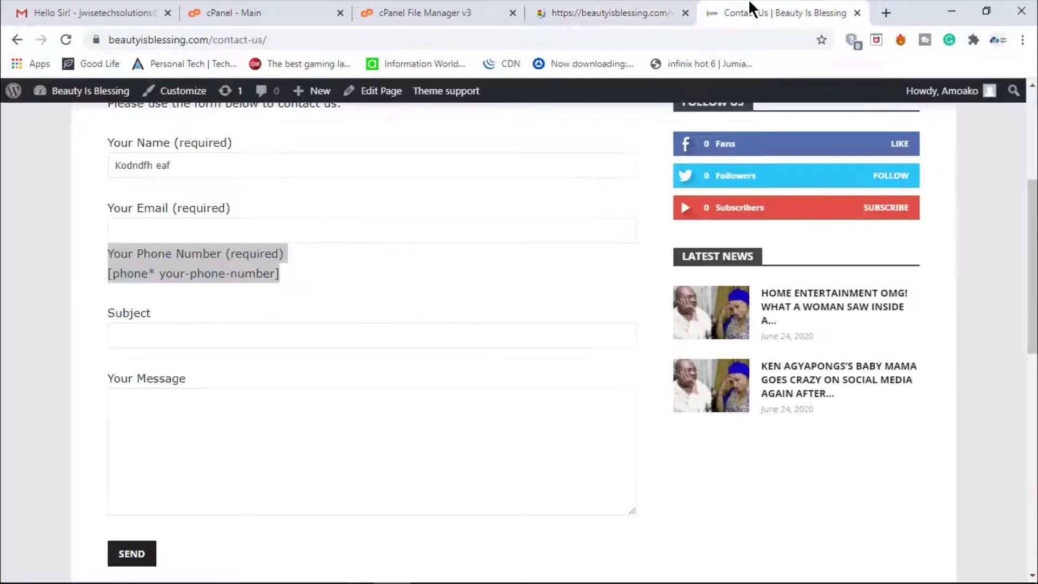
{"action": "left_click", "coordinate": [577, 8]}
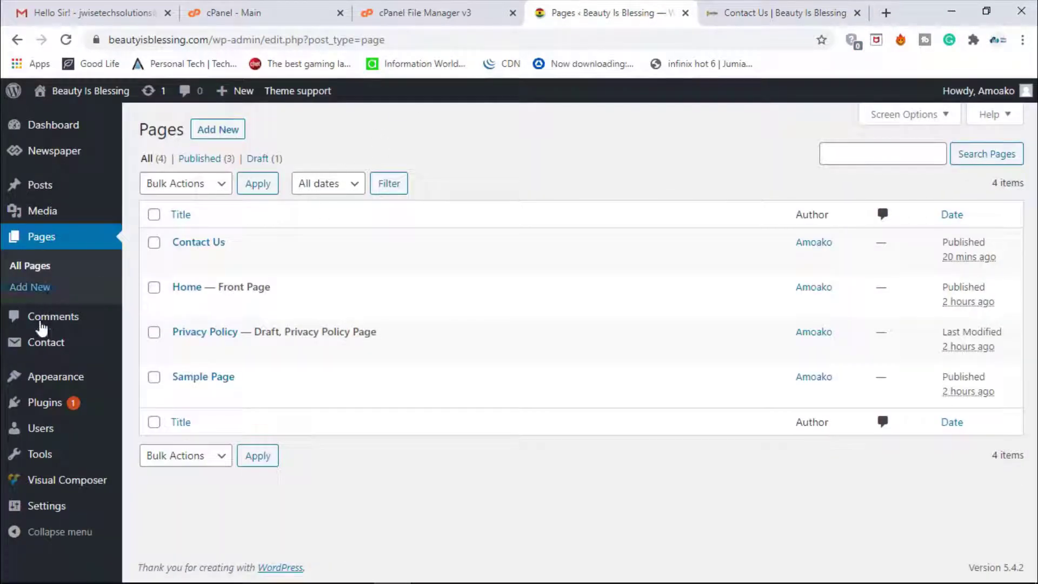
Go back to the Contact Forms list, which shows Contact form 1 with shortcode id 414
{"action": "mouse_move", "coordinate": [39, 354]}
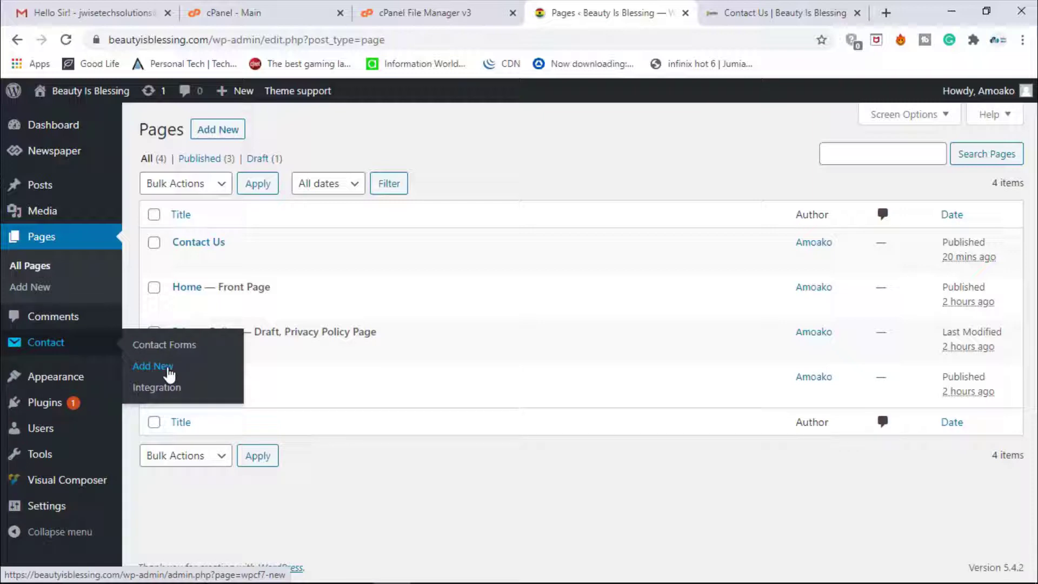
{"action": "left_click", "coordinate": [154, 366]}
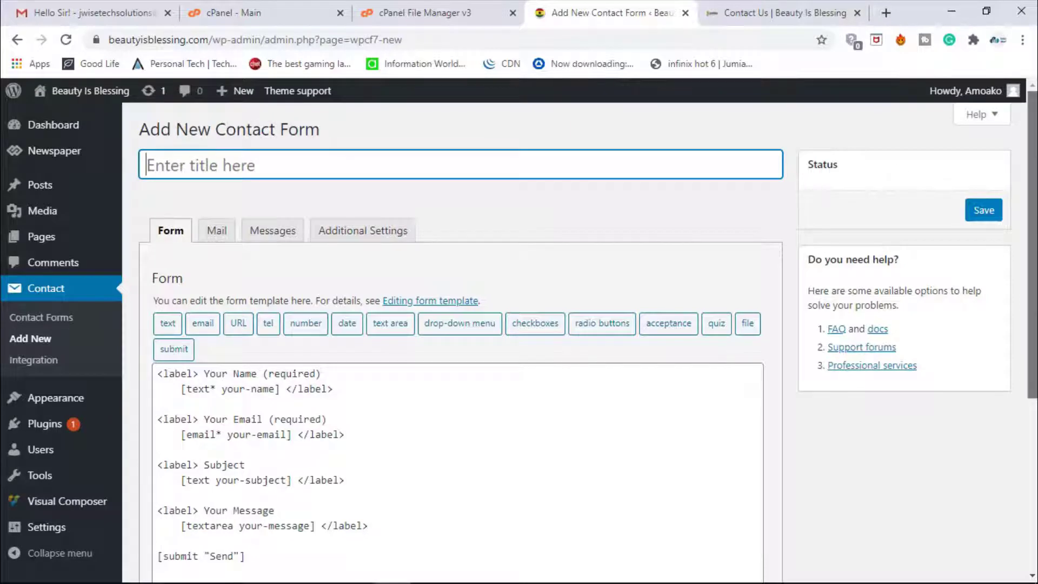
{"action": "scroll", "coordinate": [460, 341], "scroll_direction": "down", "scroll_amount": 3}
{"action": "scroll", "coordinate": [320, 322], "scroll_direction": "up", "scroll_amount": 3}
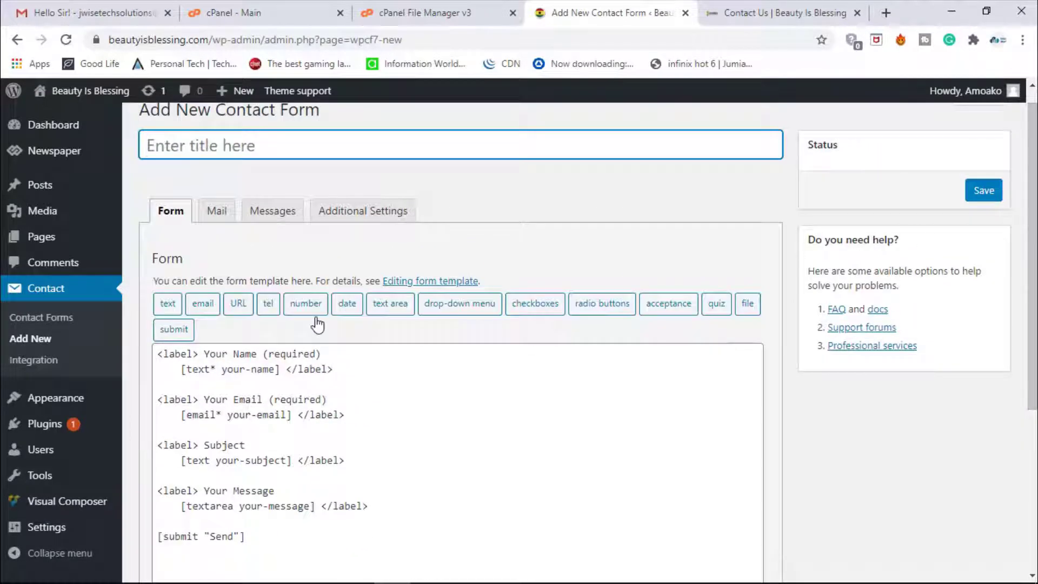
{"action": "left_click", "coordinate": [67, 321]}
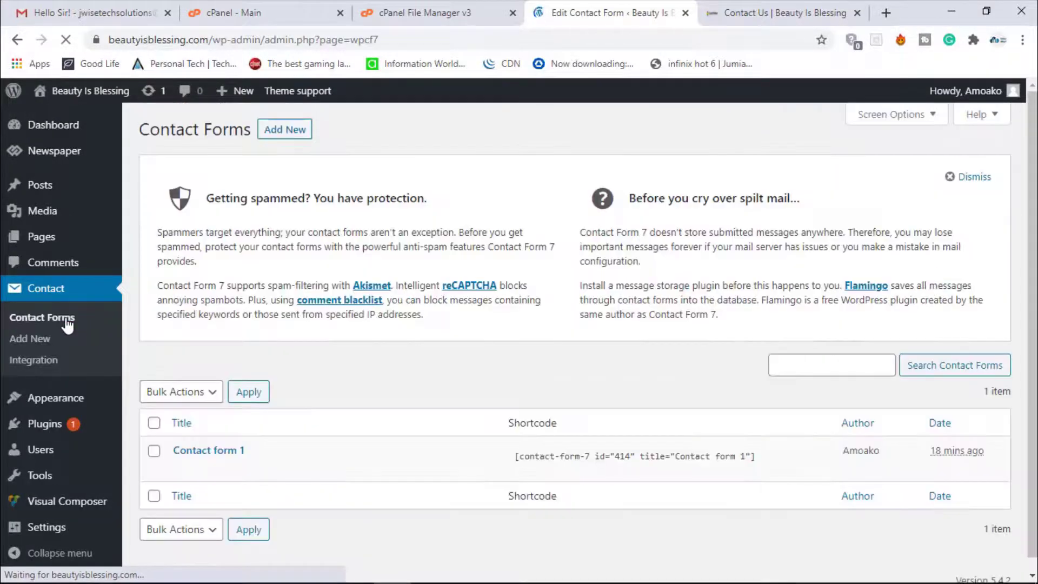
{"action": "scroll", "coordinate": [638, 466], "scroll_direction": "down", "scroll_amount": 1}
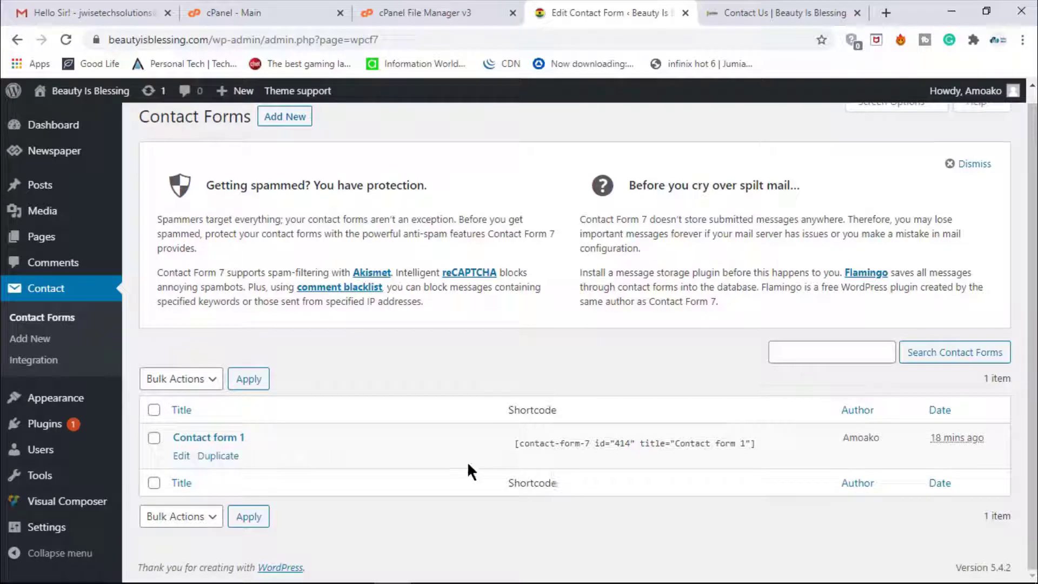
Reopen Contact form 1 and add a blank line above the Phone Number field
{"action": "left_click", "coordinate": [182, 458]}
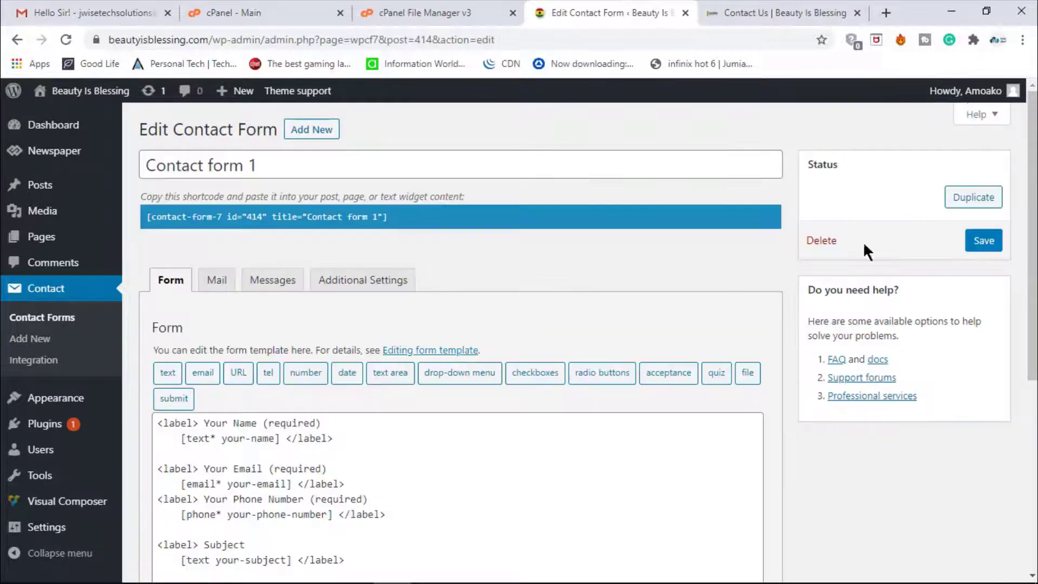
{"action": "scroll", "coordinate": [357, 407], "scroll_direction": "down", "scroll_amount": 3}
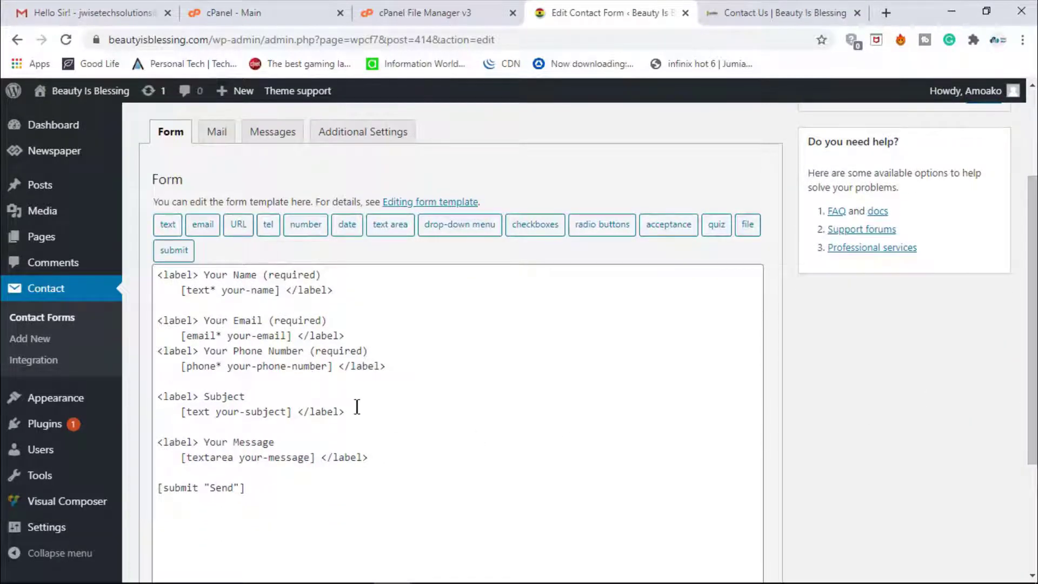
{"action": "left_click", "coordinate": [155, 350]}
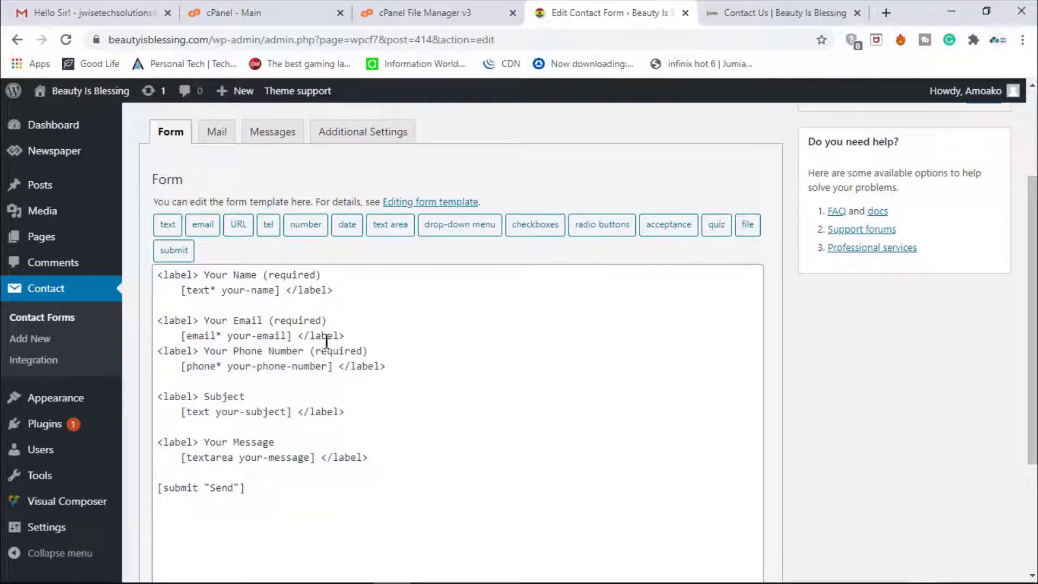
{"action": "left_click", "coordinate": [357, 335]}
{"action": "key", "text": "Return"}
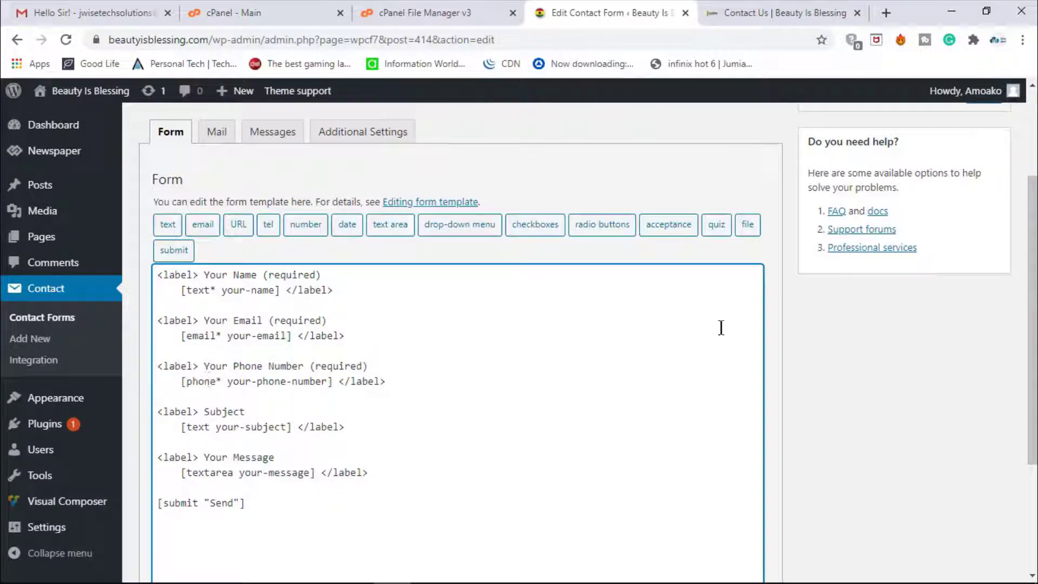
Save the form and check the live Contact Us page, where the phone field is still raw text
{"action": "scroll", "coordinate": [721, 327], "scroll_direction": "down", "scroll_amount": 3}
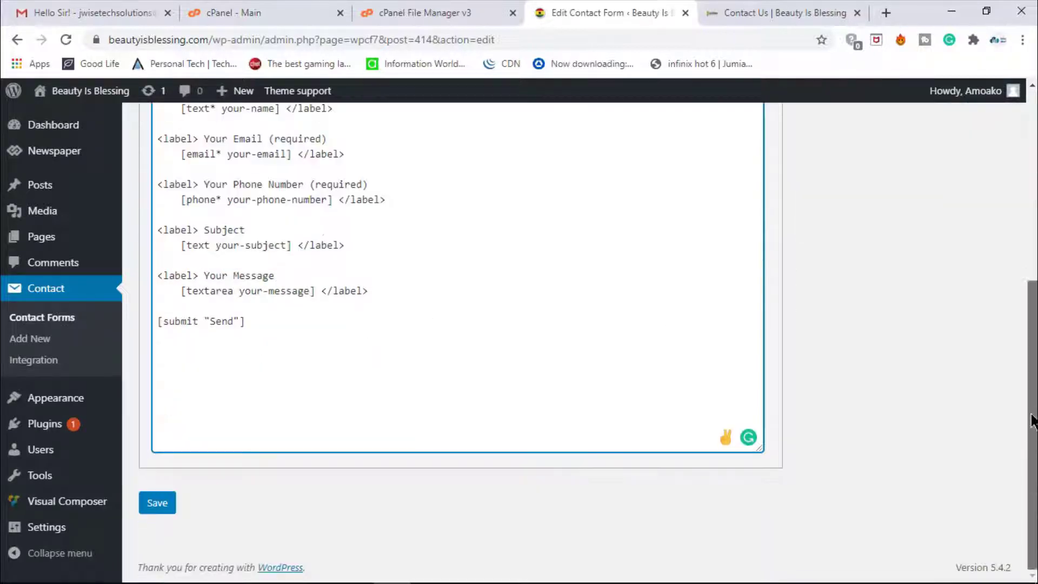
{"action": "left_click", "coordinate": [152, 509]}
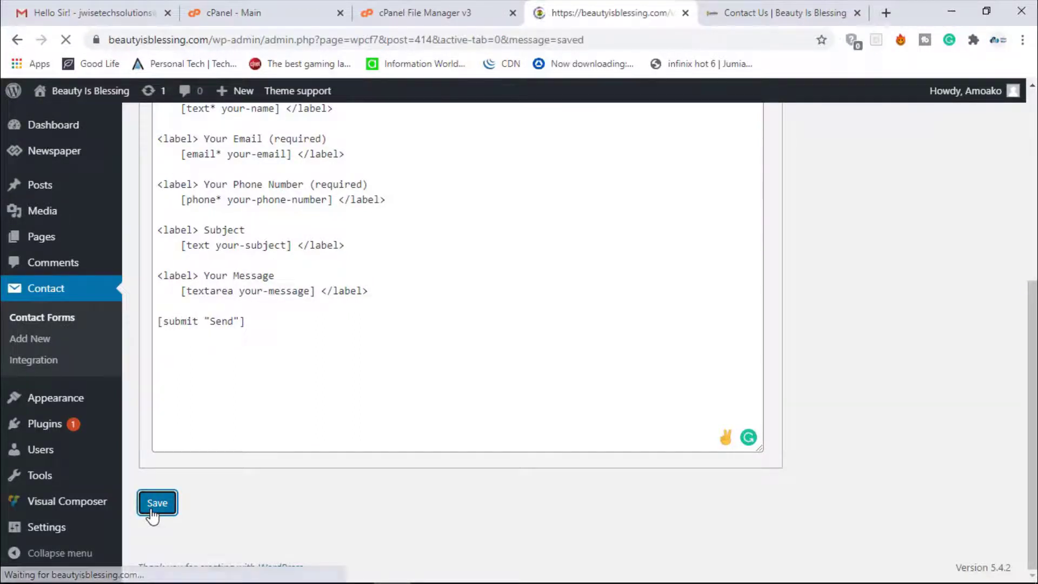
{"action": "left_click", "coordinate": [776, 8]}
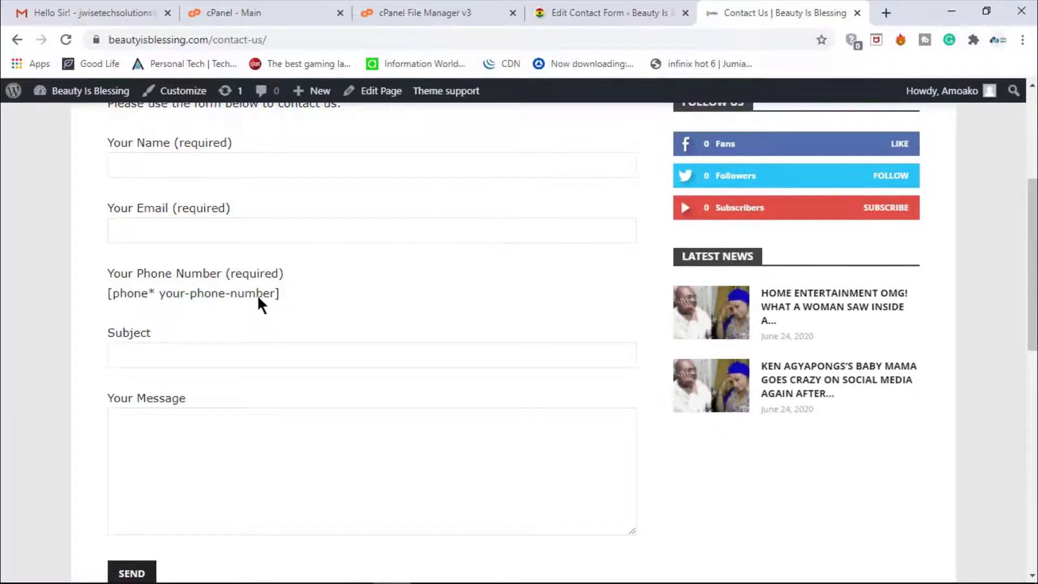
Replace the phone tag with [text* your-phone-number] in Contact form 1 and save it
{"action": "left_click", "coordinate": [575, 11]}
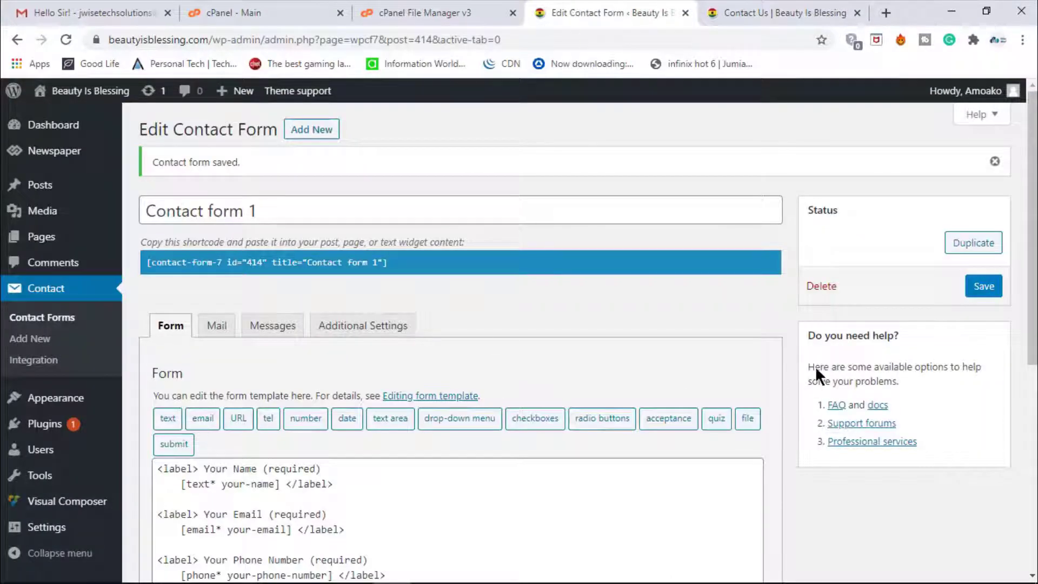
{"action": "scroll", "coordinate": [816, 366], "scroll_direction": "down", "scroll_amount": 4}
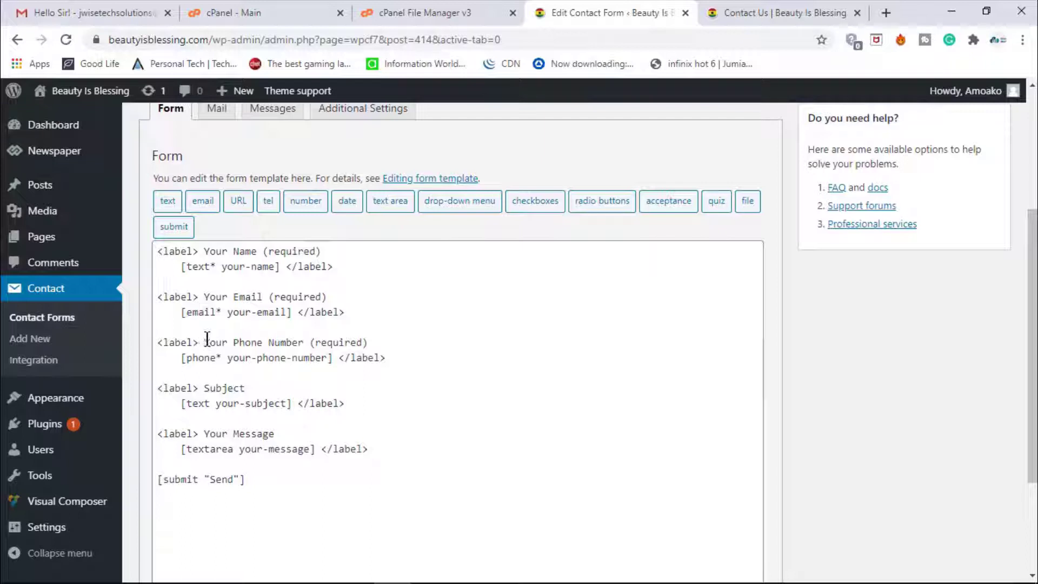
{"action": "left_click_drag", "start_coordinate": [206, 341], "coordinate": [248, 331]}
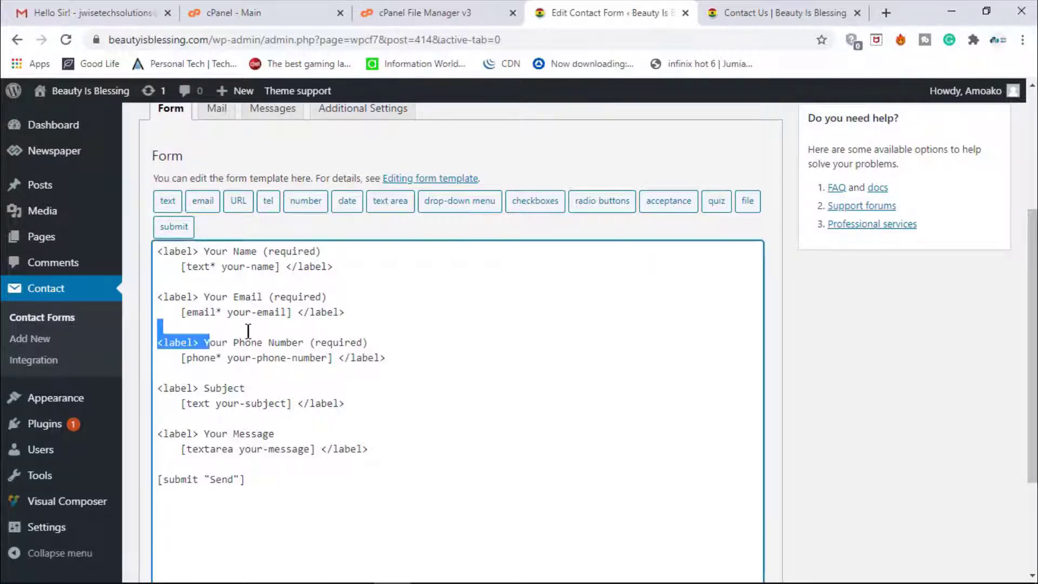
{"action": "left_click", "coordinate": [279, 332]}
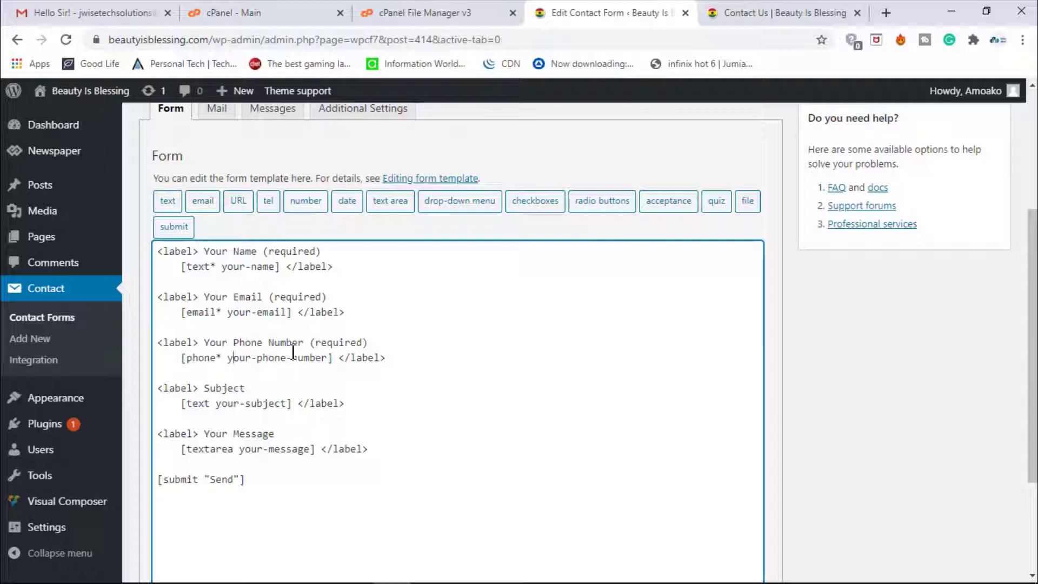
{"action": "scroll", "coordinate": [687, 358], "scroll_direction": "up", "scroll_amount": 1}
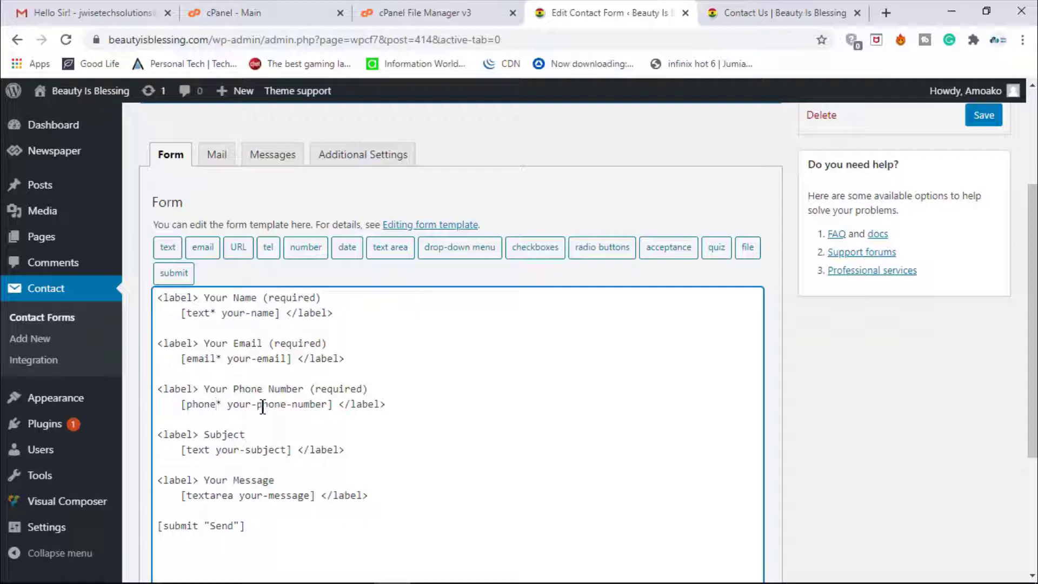
{"action": "key", "text": "BackSpace"}
{"action": "key", "text": "BackSpace"}
{"action": "key", "text": "BackSpace"}
{"action": "key", "text": "BackSpace"}
{"action": "key", "text": "BackSpace"}
{"action": "key", "text": "BackSpace"}
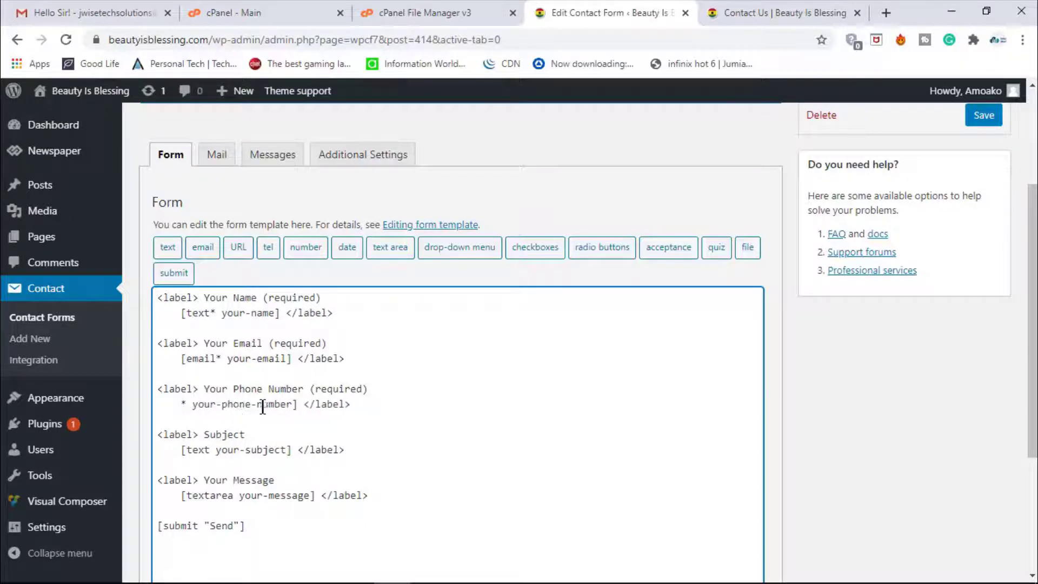
{"action": "type", "text": "["}
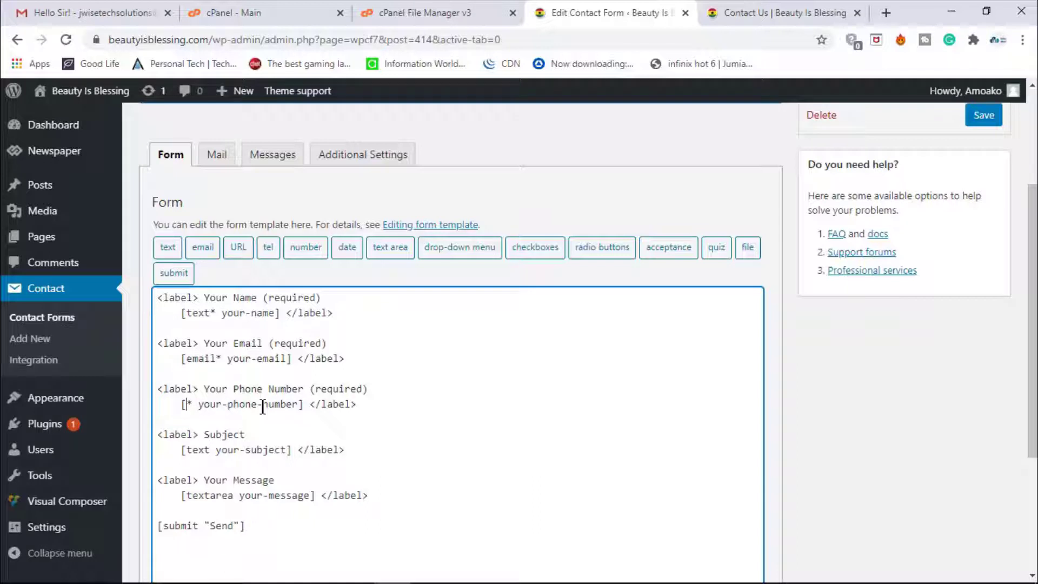
{"action": "type", "text": "text"}
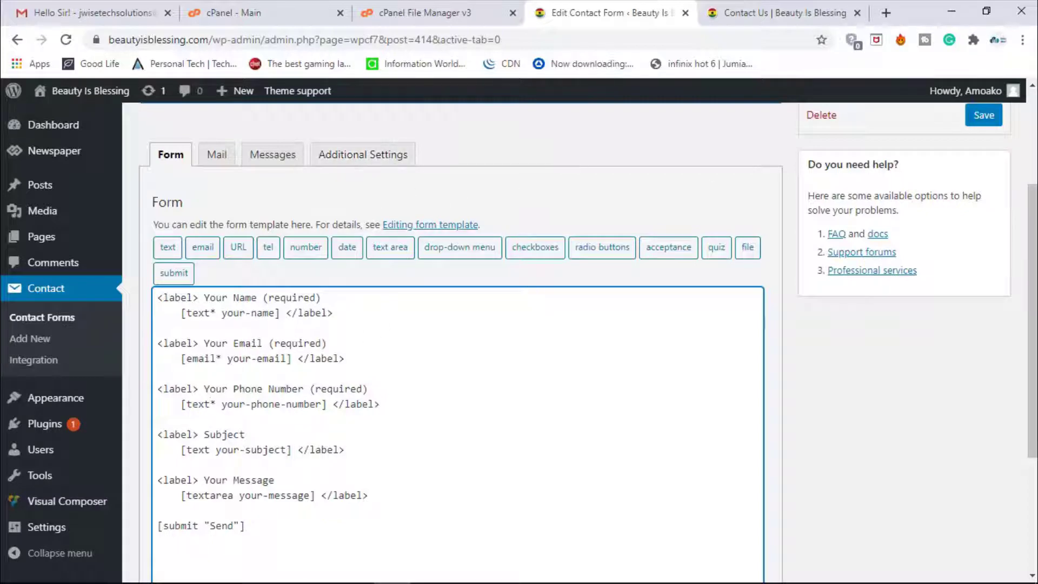
{"action": "scroll", "coordinate": [1027, 378], "scroll_direction": "down", "scroll_amount": 4}
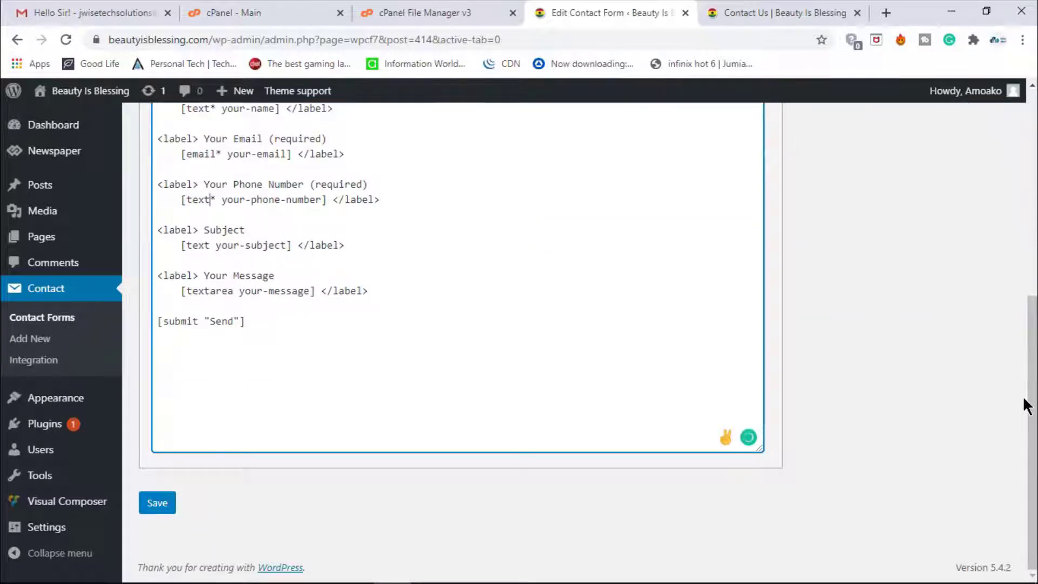
{"action": "left_click", "coordinate": [161, 511]}
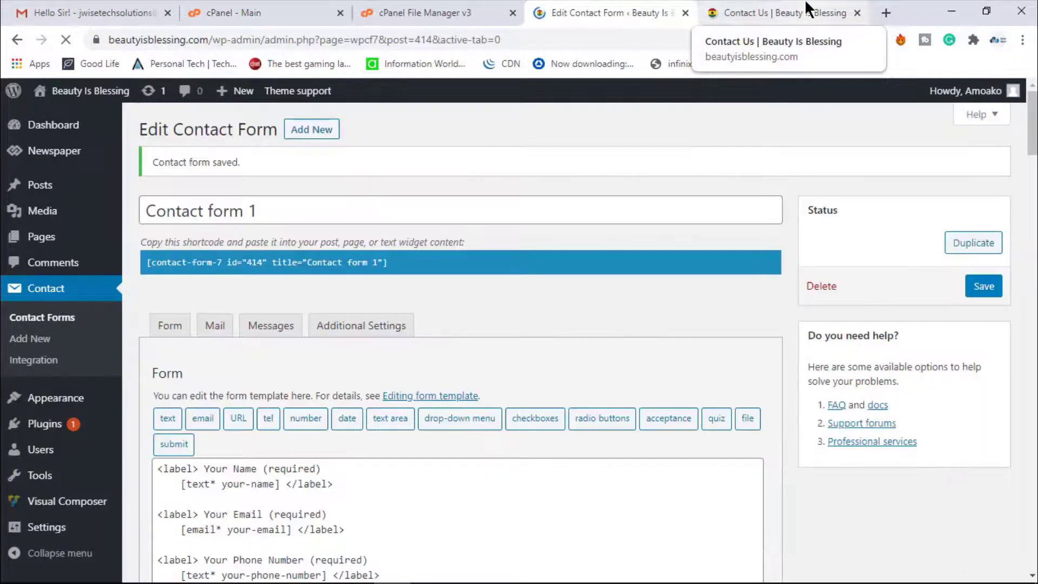
Reload the live Contact Us page and confirm Your Phone Number now accepts input
{"action": "left_click", "coordinate": [808, 8]}
{"action": "key", "text": "F5"}
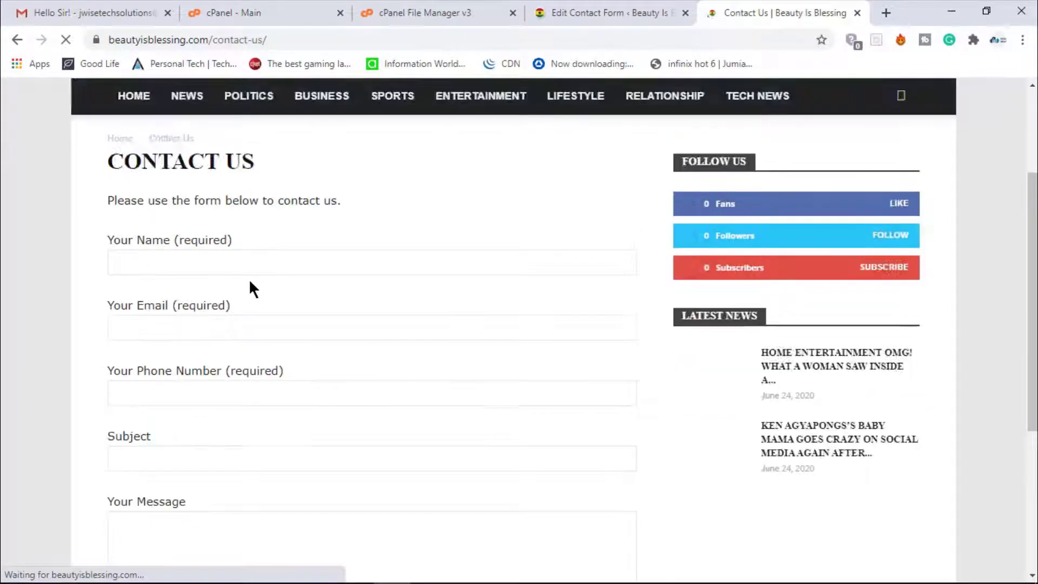
{"action": "left_click", "coordinate": [238, 390]}
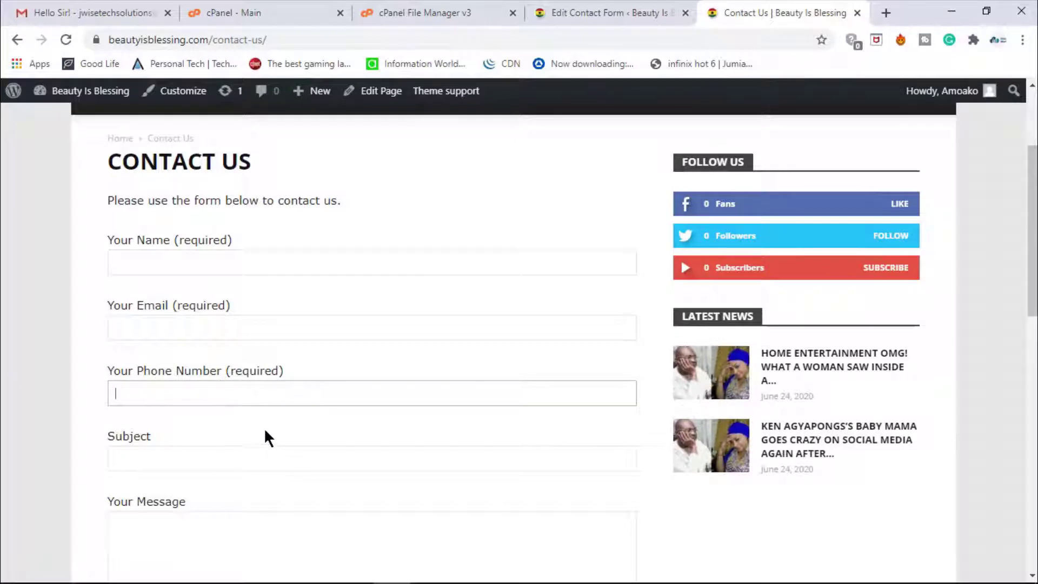
{"action": "left_click", "coordinate": [651, 11]}
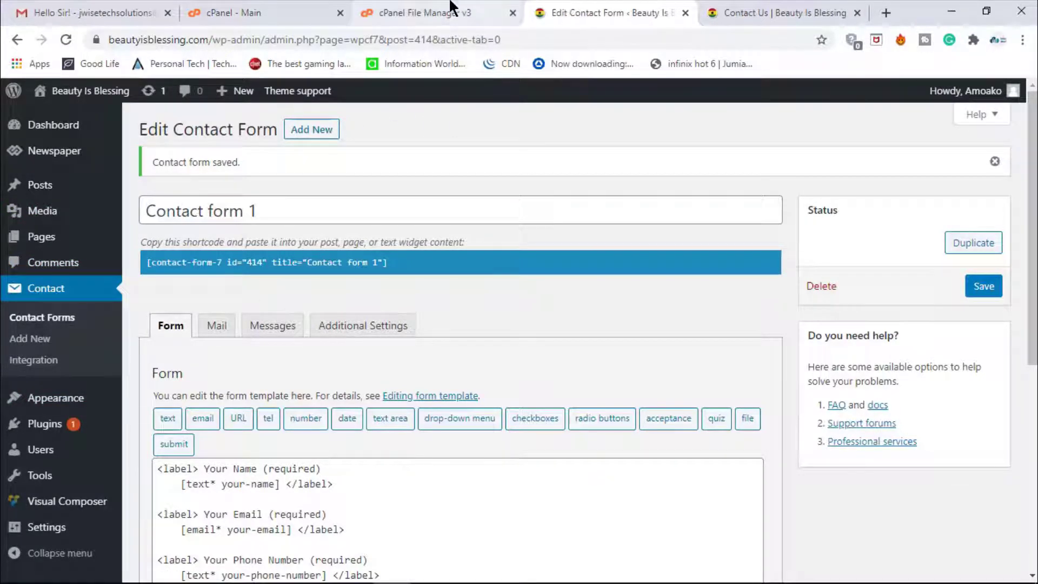
Delete p3.jpg and the p4 images from uploads/2020/06 in File Manager, skipping the trash
{"action": "left_click", "coordinate": [429, 8]}
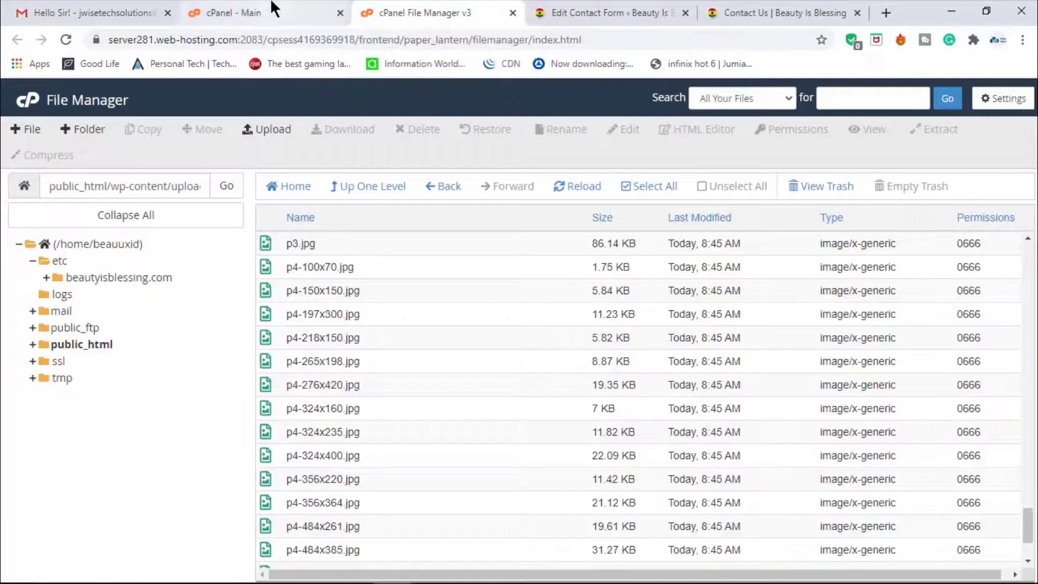
{"action": "left_click", "coordinate": [318, 242]}
{"action": "key", "text": "shift+Down"}
{"action": "key", "text": "shift+Down"}
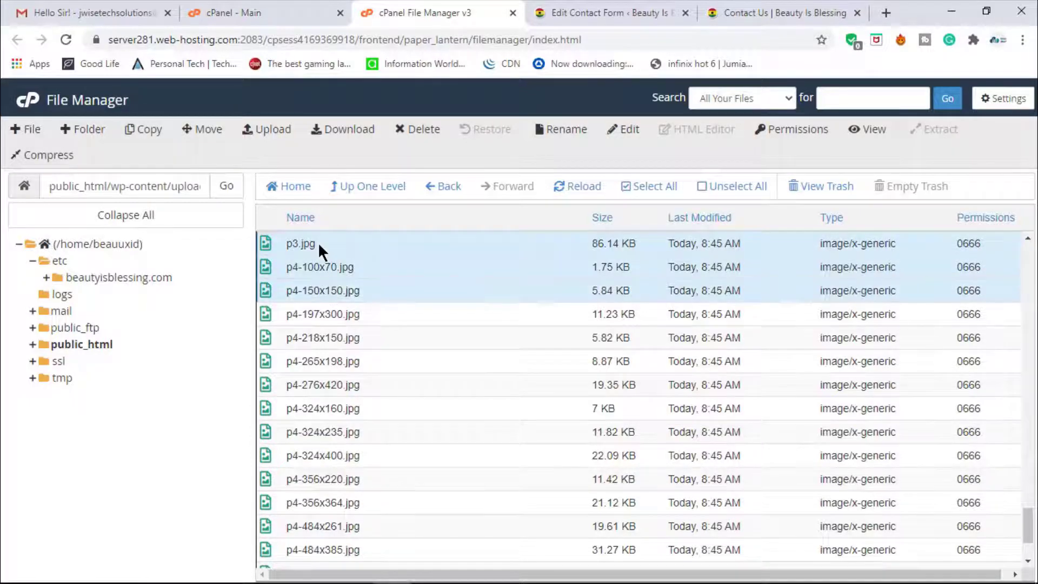
{"action": "key", "text": "shift+Down"}
{"action": "key", "text": "shift+Down"}
{"action": "key", "text": "shift+Down"}
{"action": "key", "text": "shift+Down"}
{"action": "key", "text": "shift+Down"}
{"action": "key", "text": "shift+Down"}
{"action": "key", "text": "shift+Down"}
{"action": "key", "text": "shift+Down"}
{"action": "key", "text": "shift+Down"}
{"action": "key", "text": "shift+Down"}
{"action": "key", "text": "shift+Down"}
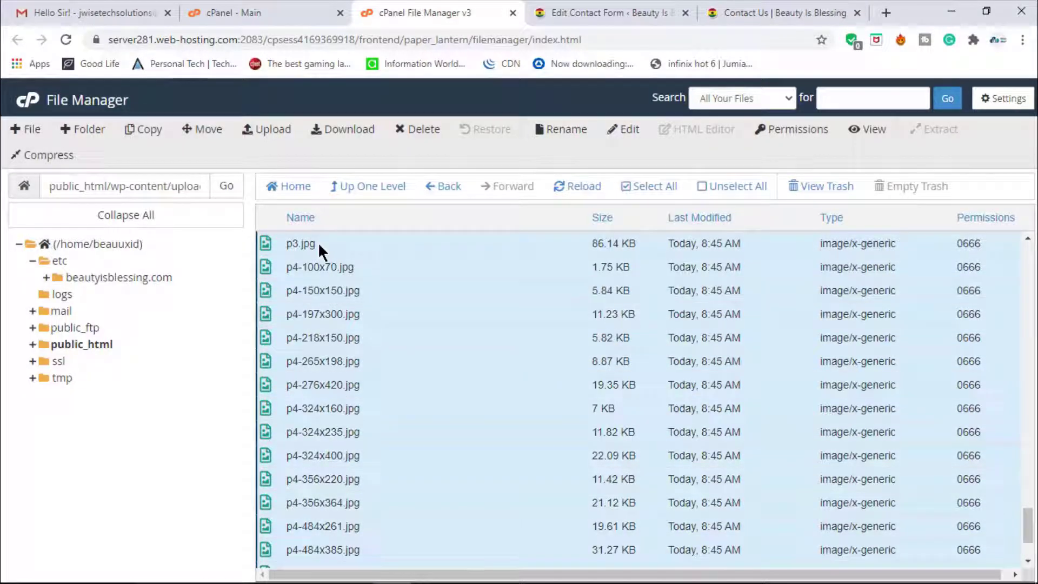
{"action": "left_click_drag", "start_coordinate": [1027, 538], "coordinate": [1027, 569]}
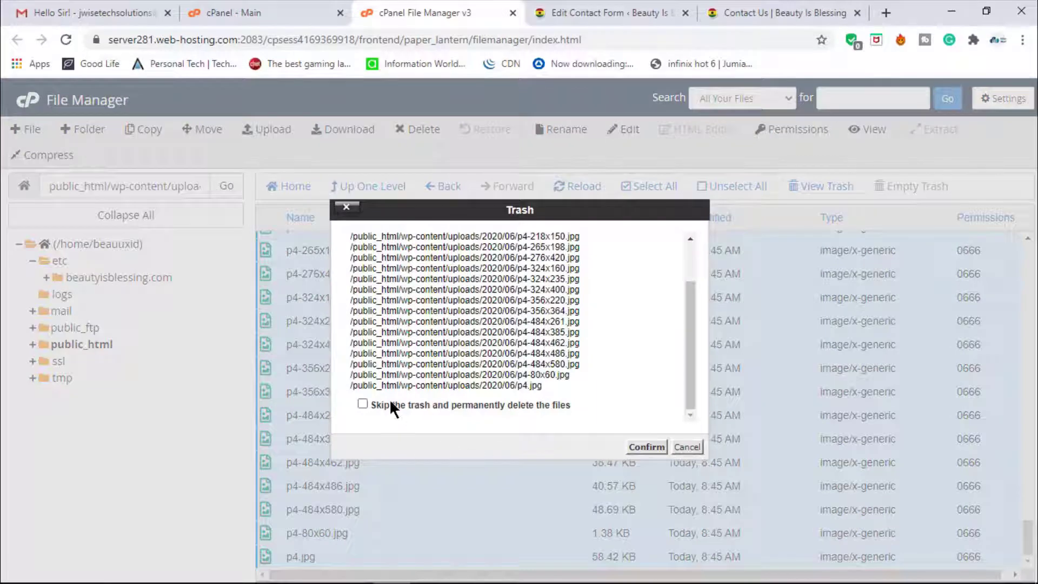
{"action": "left_click", "coordinate": [390, 405]}
{"action": "left_click", "coordinate": [648, 447]}
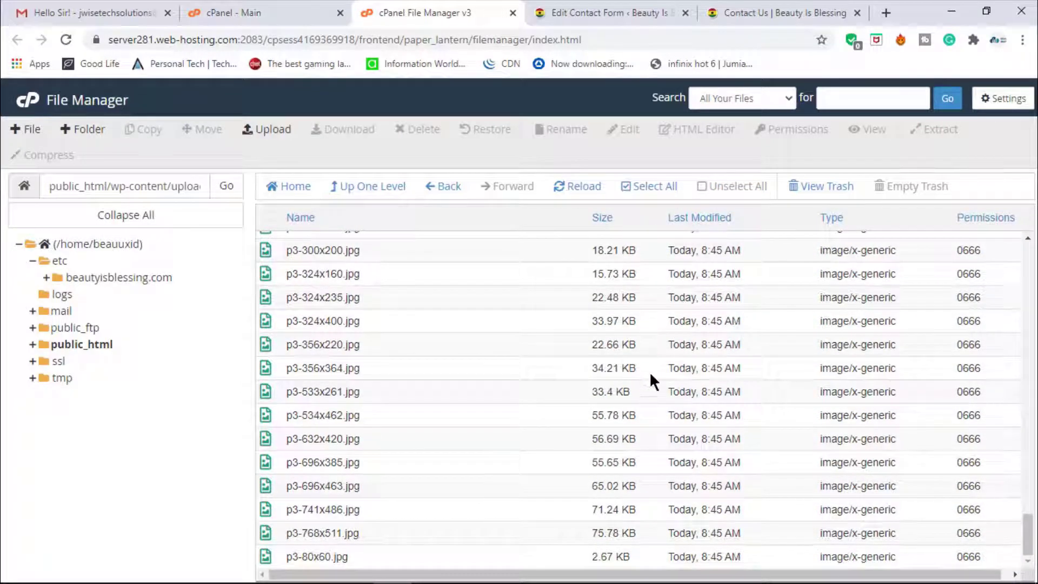
{"action": "left_click", "coordinate": [600, 12]}
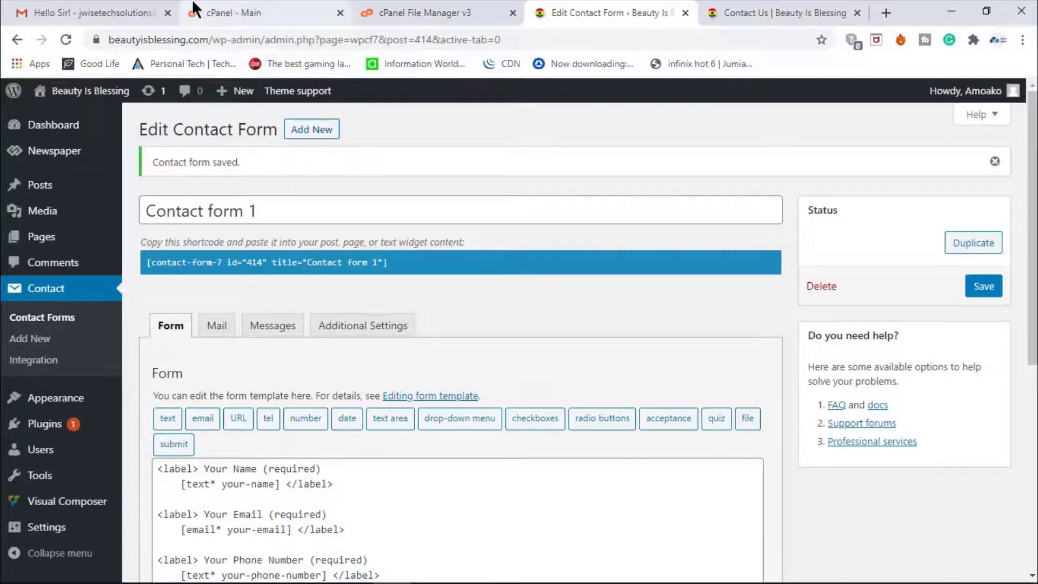
Return from the Hello Sir! thread to the Gmail inbox and scroll down to the oldest messages
{"action": "left_click", "coordinate": [211, 10]}
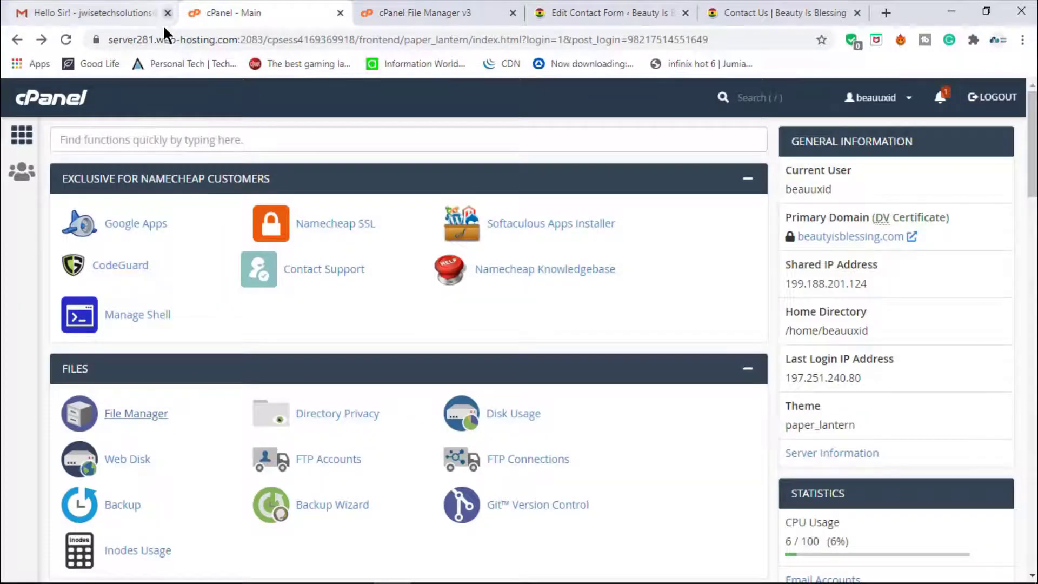
{"action": "left_click", "coordinate": [65, 8]}
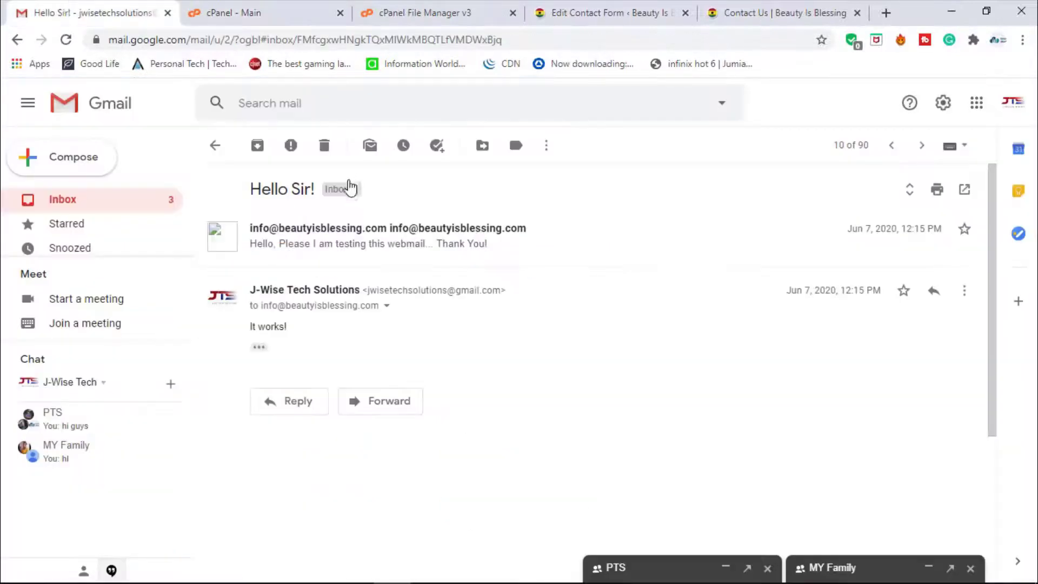
{"action": "left_click", "coordinate": [56, 201]}
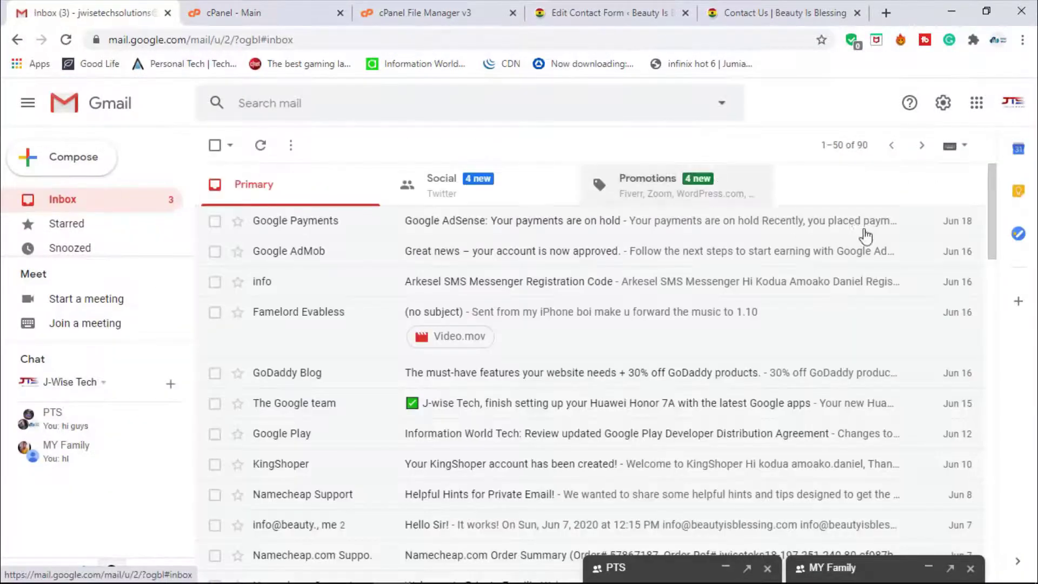
{"action": "left_click_drag", "start_coordinate": [995, 201], "coordinate": [955, 498]}
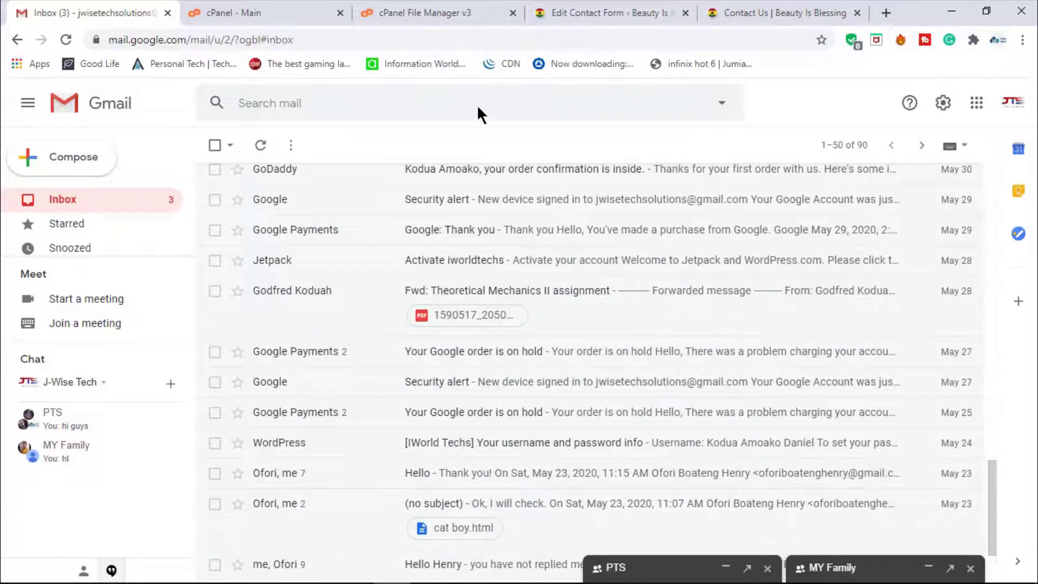
{"action": "left_click", "coordinate": [235, 11]}
{"action": "left_click", "coordinate": [85, 5]}
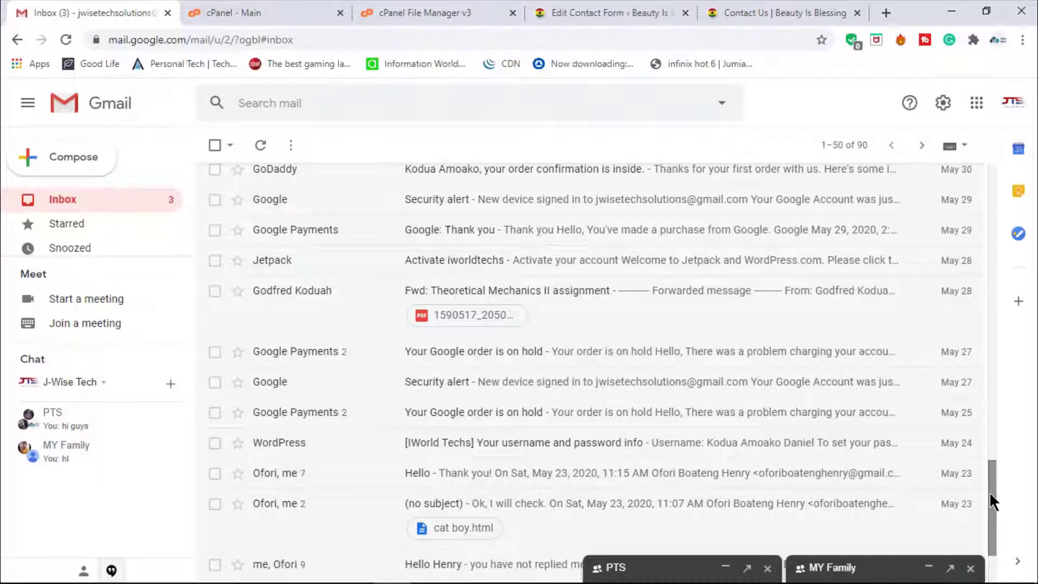
{"action": "left_click_drag", "start_coordinate": [990, 491], "coordinate": [988, 545]}
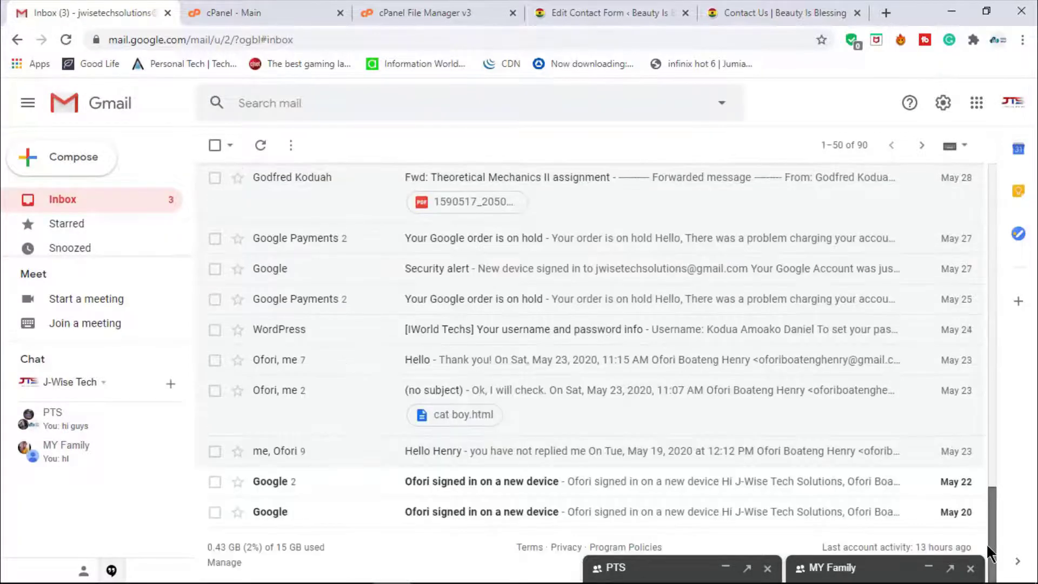
{"action": "left_click", "coordinate": [253, 8]}
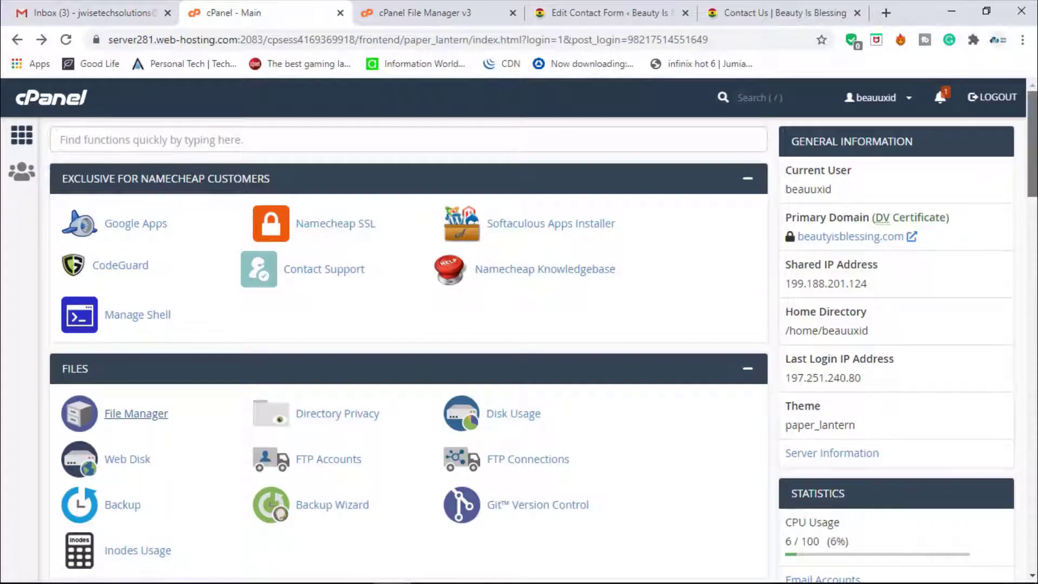
Scroll the cPanel dashboard to the EMAIL section and open Email Accounts
{"action": "scroll", "coordinate": [409, 346], "scroll_direction": "down", "scroll_amount": 8}
{"action": "scroll", "coordinate": [409, 346], "scroll_direction": "up", "scroll_amount": 3}
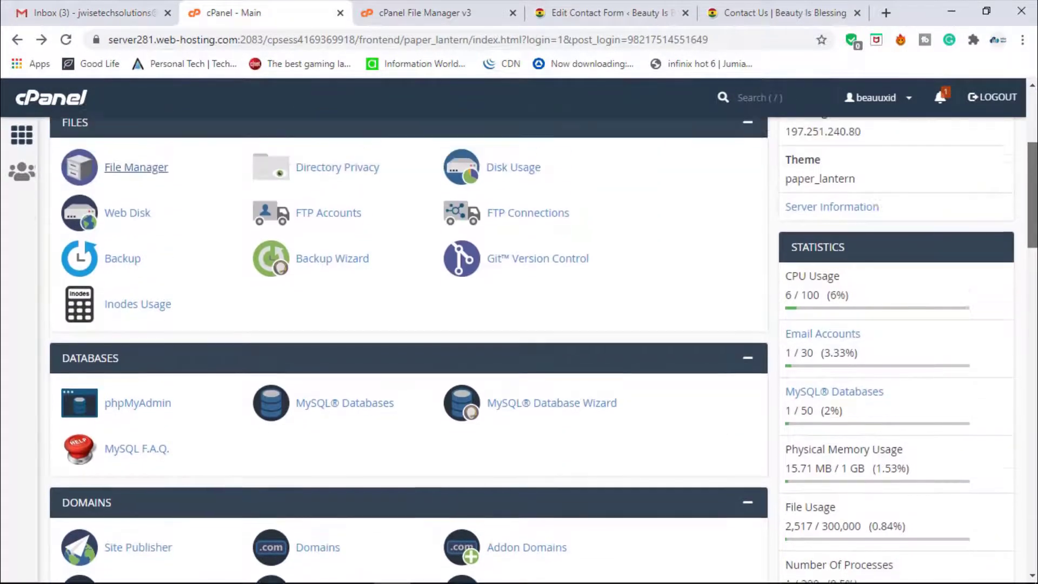
{"action": "scroll", "coordinate": [1017, 261], "scroll_direction": "down", "scroll_amount": 6}
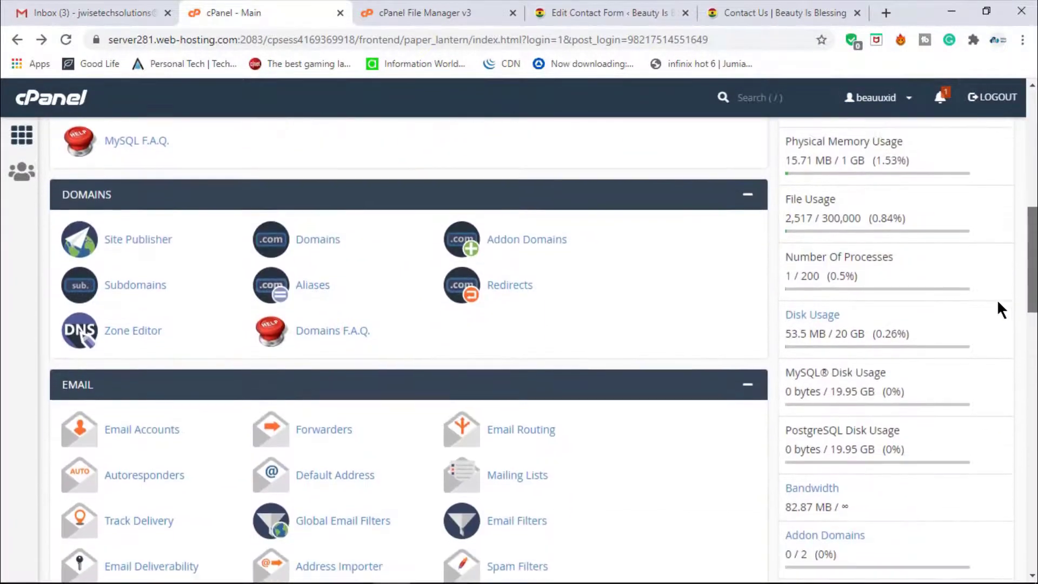
{"action": "scroll", "coordinate": [999, 305], "scroll_direction": "down", "scroll_amount": 4}
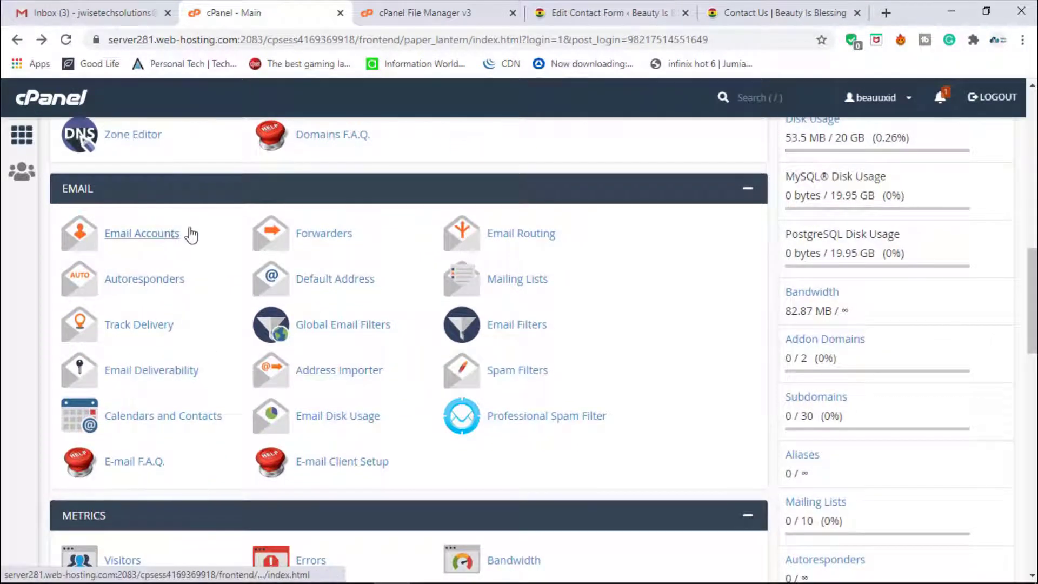
{"action": "left_click", "coordinate": [145, 242]}
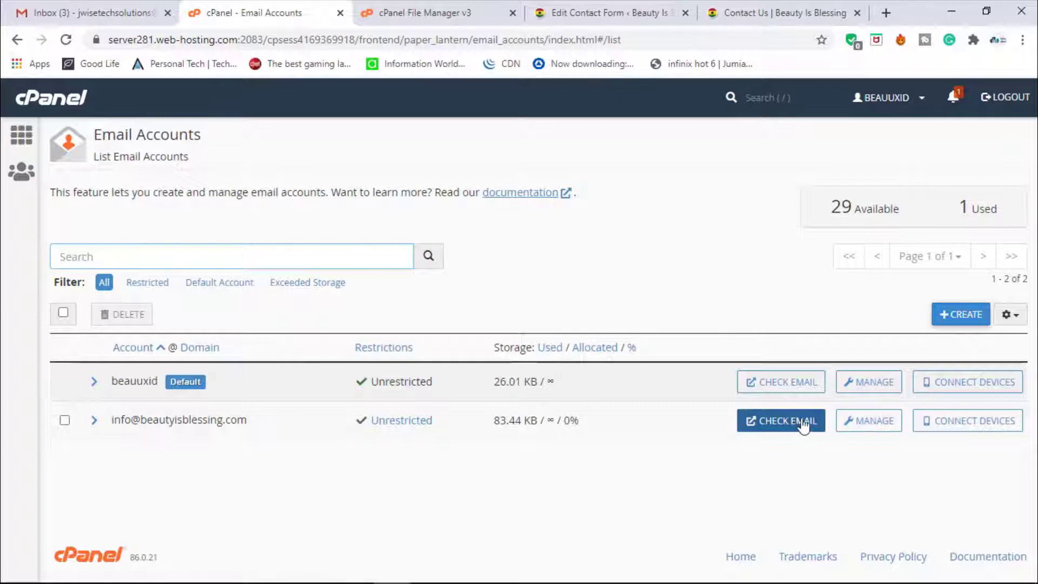
Open the info@ mailbox in Roundcube, then start a new email account in cPanel
{"action": "left_click", "coordinate": [768, 422]}
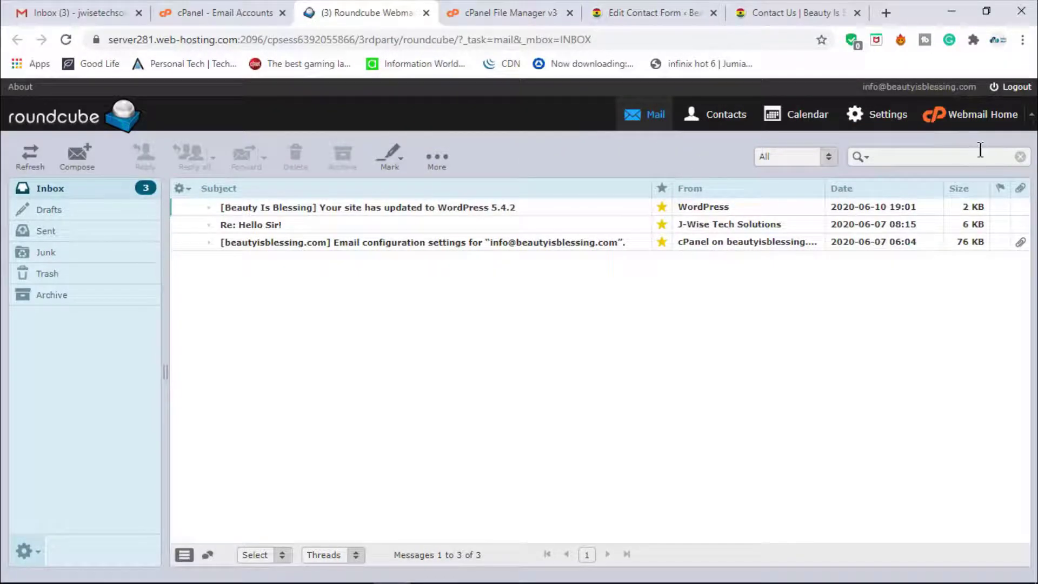
{"action": "left_click", "coordinate": [463, 8]}
{"action": "left_click", "coordinate": [260, 12]}
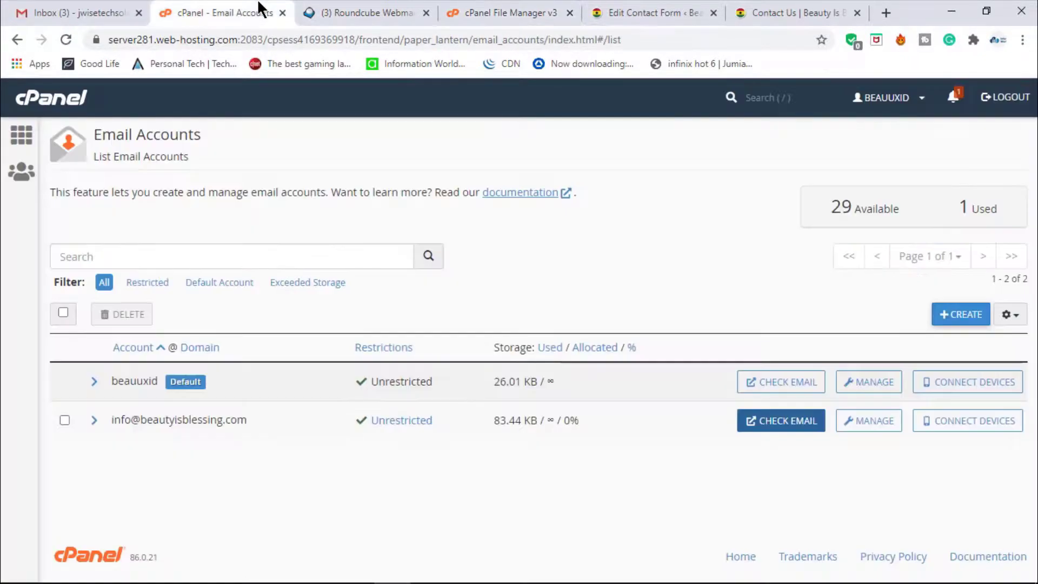
{"action": "left_click", "coordinate": [965, 314]}
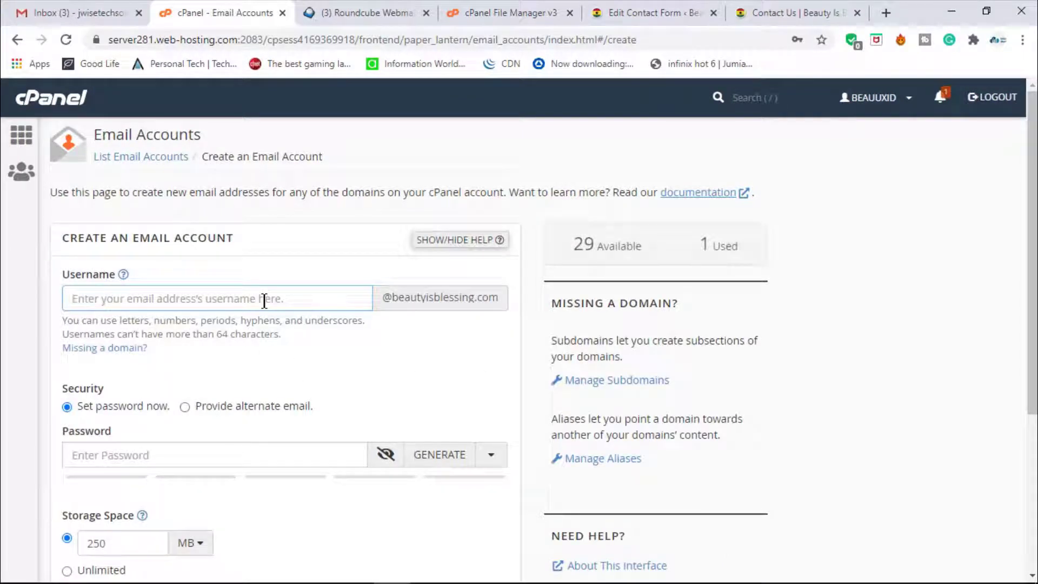
Enter the username hello for the new account on the beautyisblessing.com domain
{"action": "type", "text": "hello"}
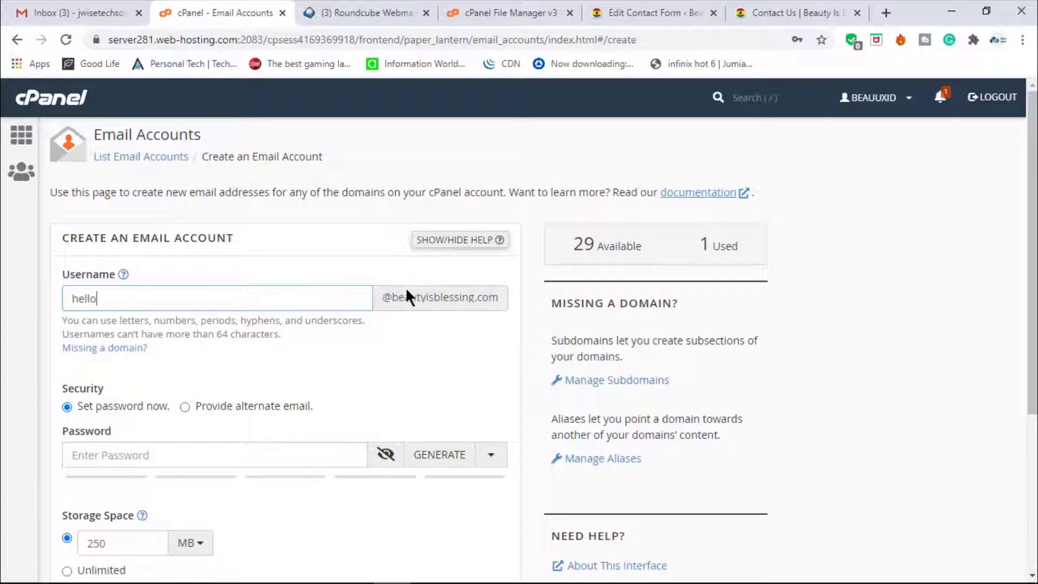
{"action": "left_click_drag", "start_coordinate": [384, 292], "coordinate": [498, 304]}
{"action": "left_click", "coordinate": [498, 303]}
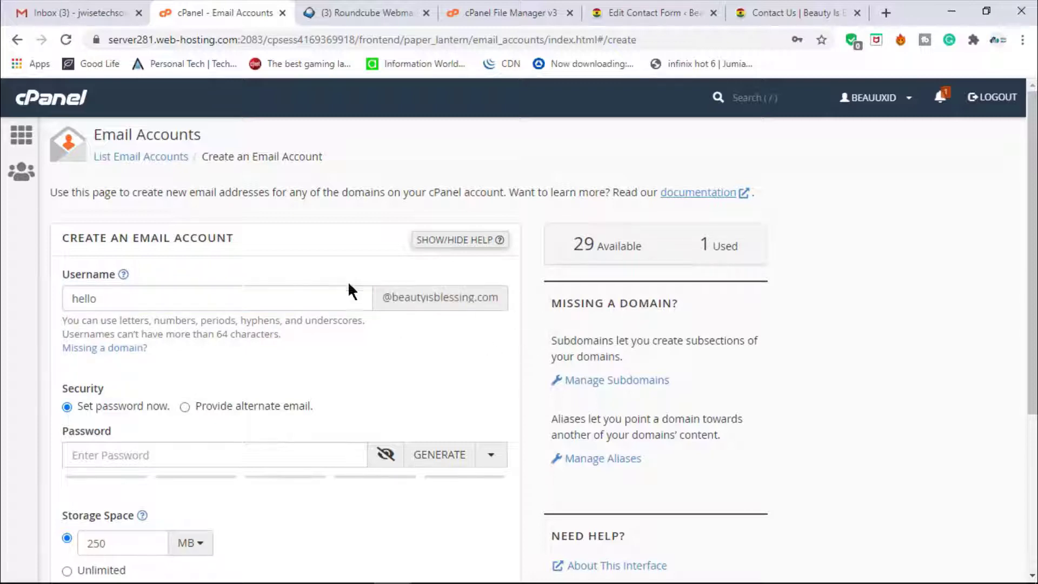
Check the contact form's Mail recipient address (info@) in WordPress, then return to the account form
{"action": "left_click", "coordinate": [420, 8]}
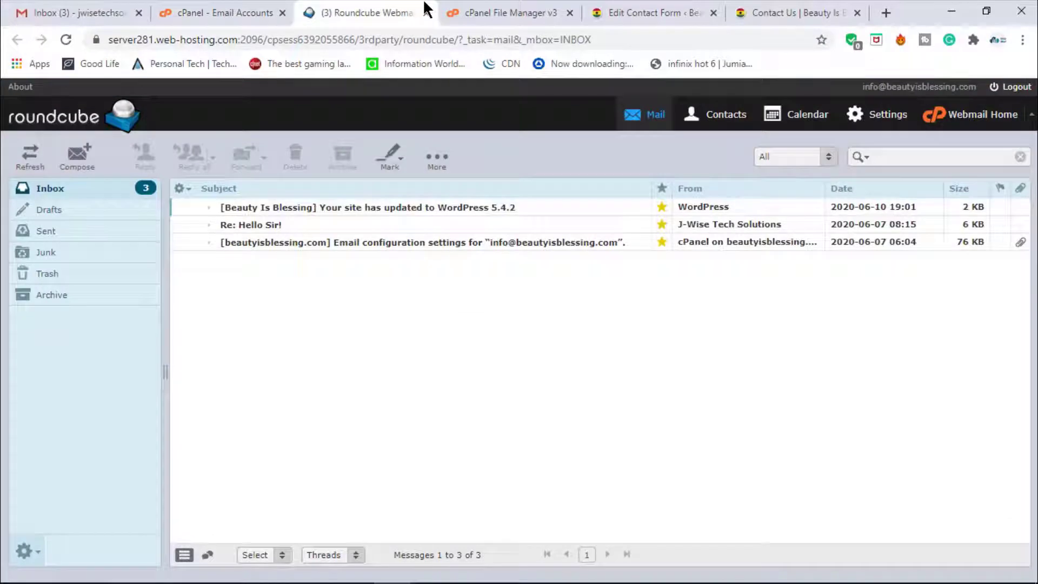
{"action": "left_click", "coordinate": [648, 9]}
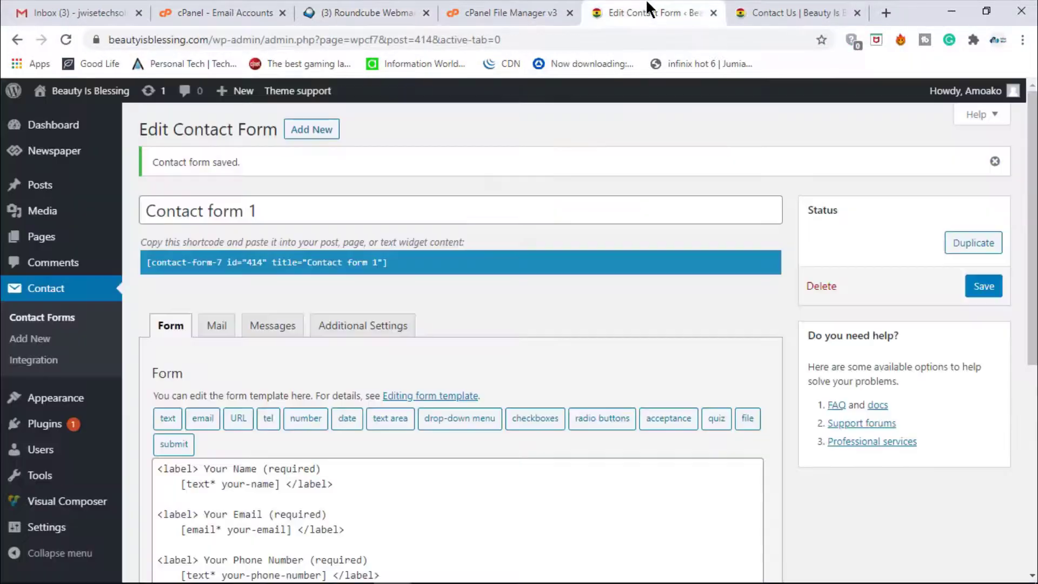
{"action": "left_click", "coordinate": [217, 326]}
{"action": "left_click_drag", "start_coordinate": [418, 465], "coordinate": [195, 469]}
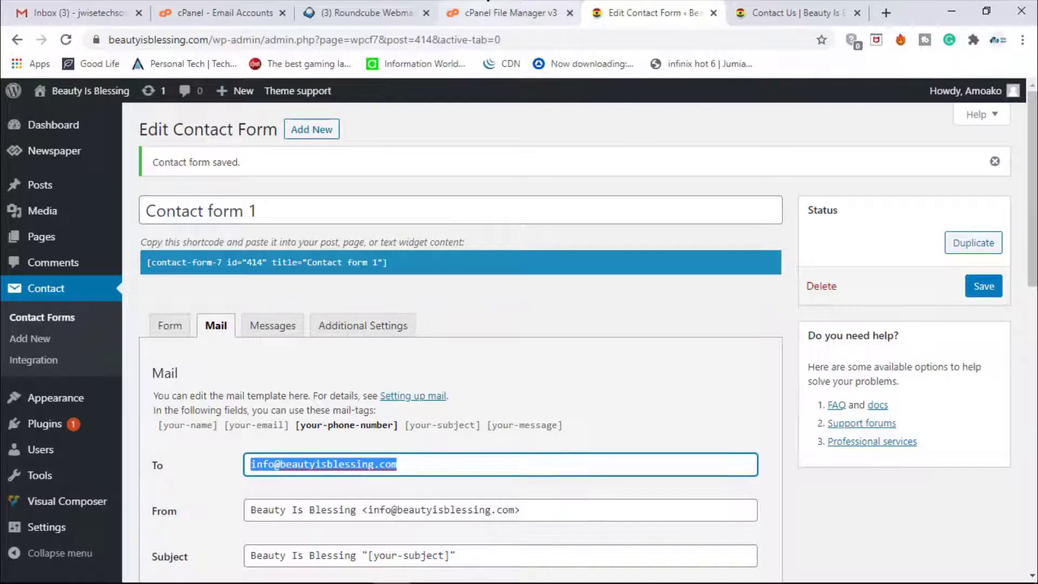
{"action": "left_click", "coordinate": [487, 12]}
{"action": "left_click", "coordinate": [369, 10]}
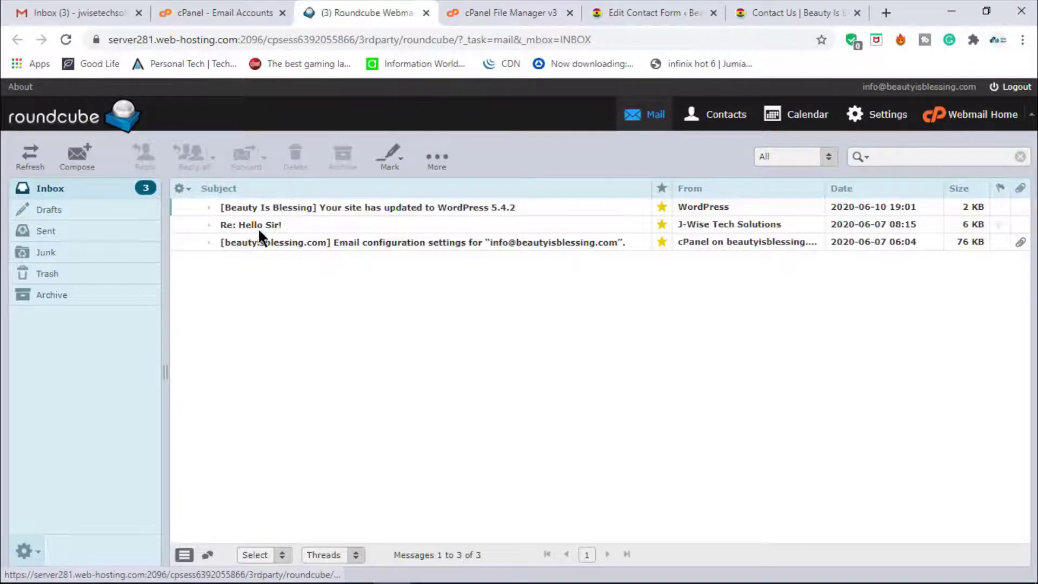
{"action": "left_click", "coordinate": [280, 6]}
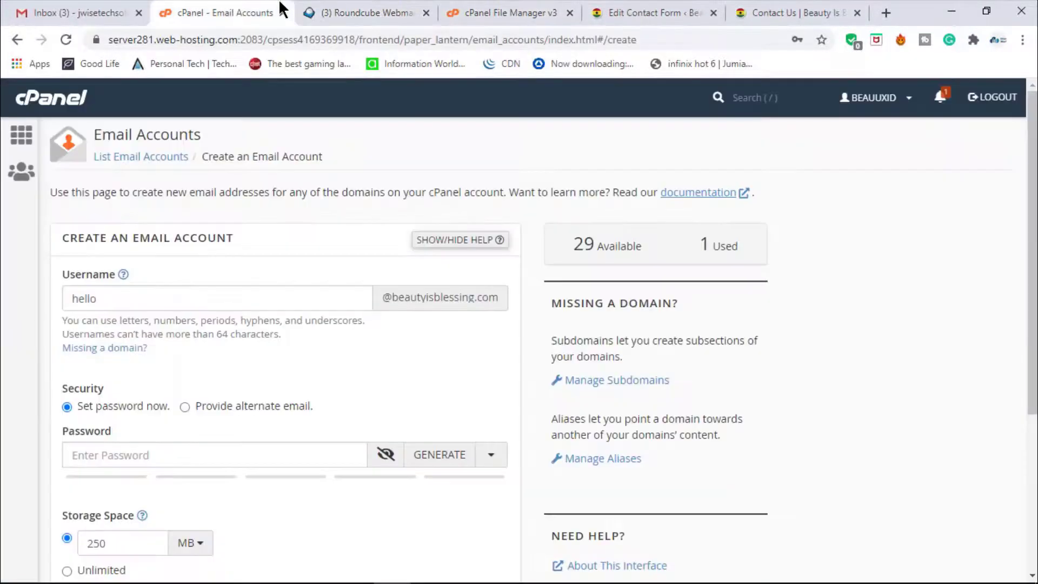
Generate a strong password, keep the 250 MB storage quota, and create the account
{"action": "left_click", "coordinate": [197, 457]}
{"action": "left_click", "coordinate": [446, 456]}
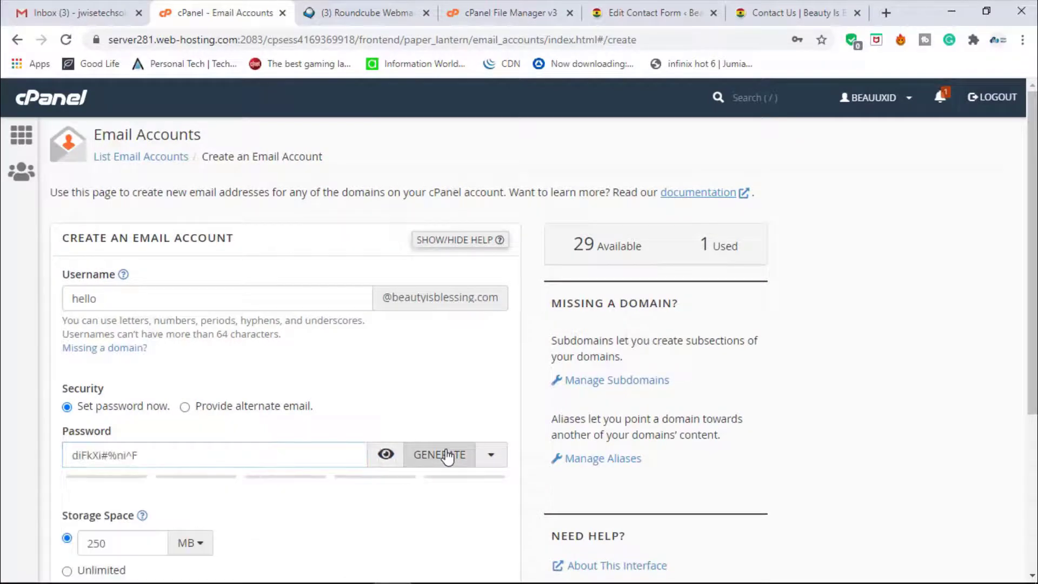
{"action": "scroll", "coordinate": [784, 371], "scroll_direction": "down", "scroll_amount": 3}
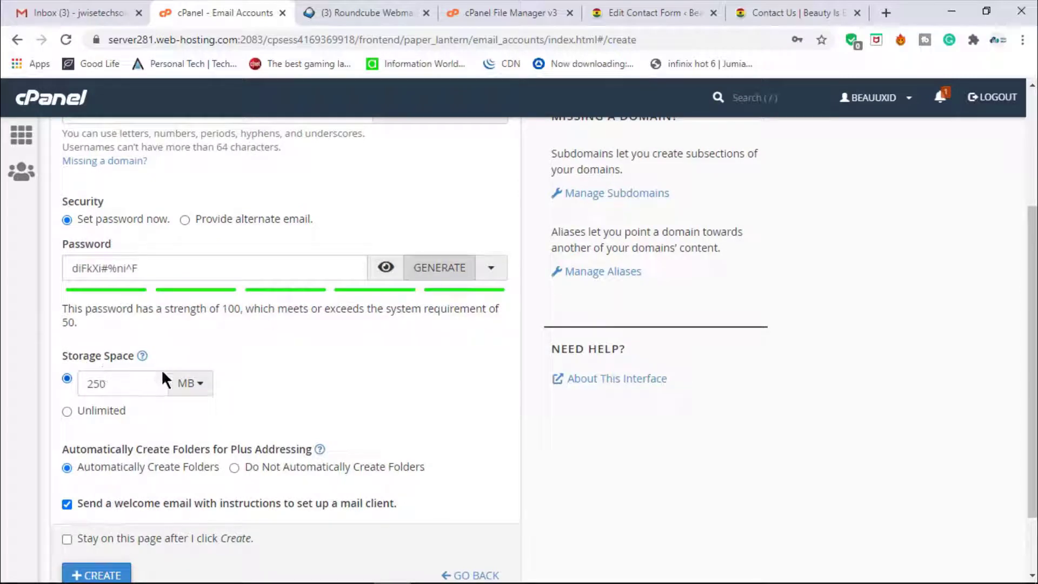
{"action": "left_click", "coordinate": [68, 412]}
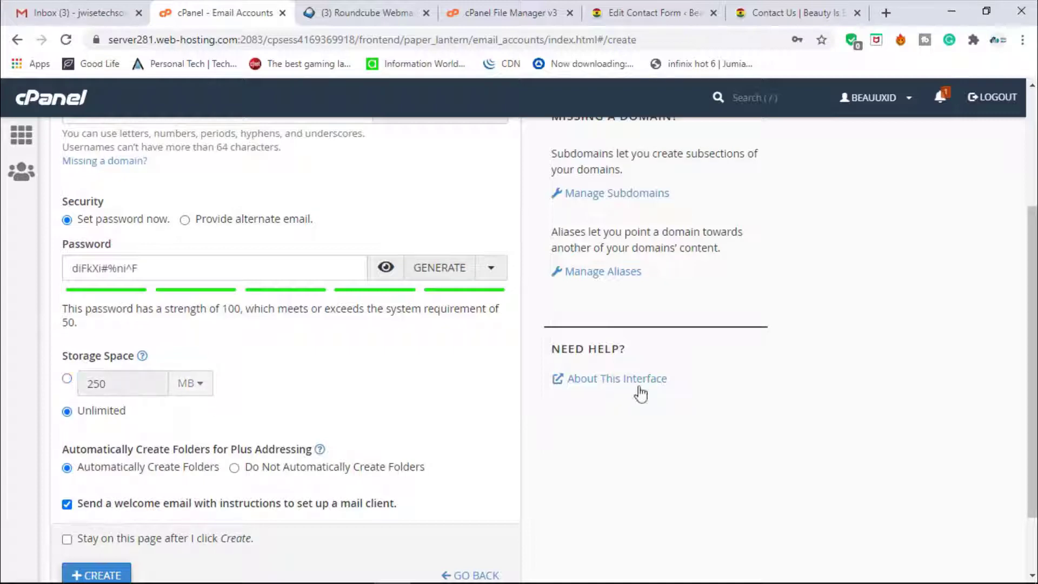
{"action": "scroll", "coordinate": [352, 281], "scroll_direction": "down", "scroll_amount": 2}
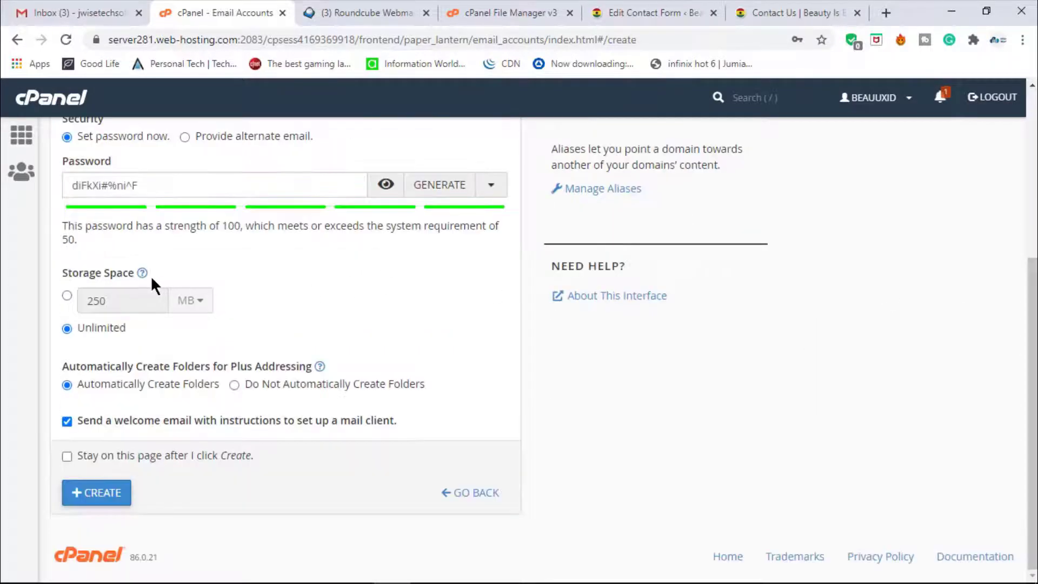
{"action": "left_click", "coordinate": [66, 295]}
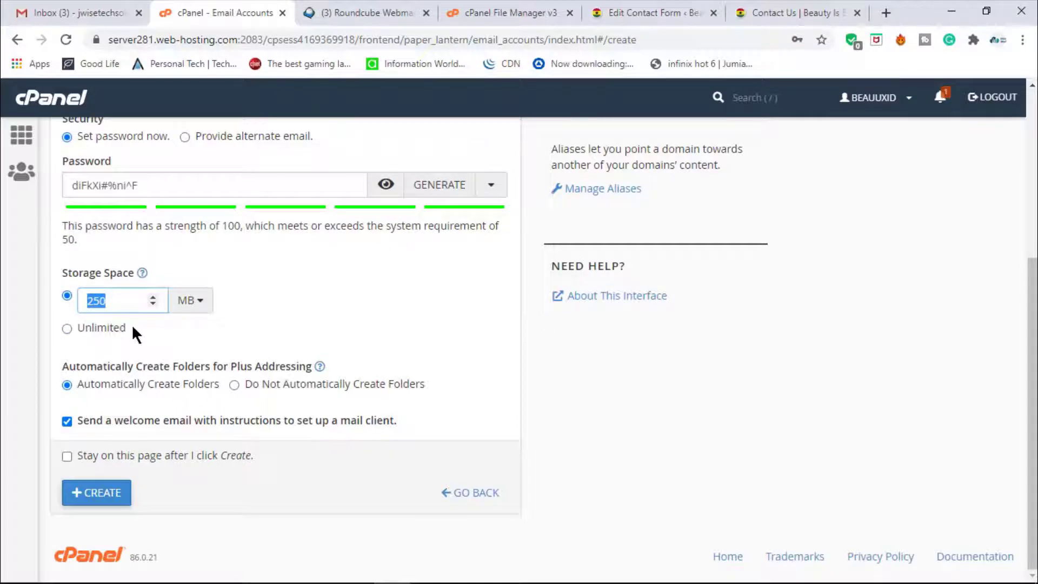
{"action": "left_click", "coordinate": [103, 497]}
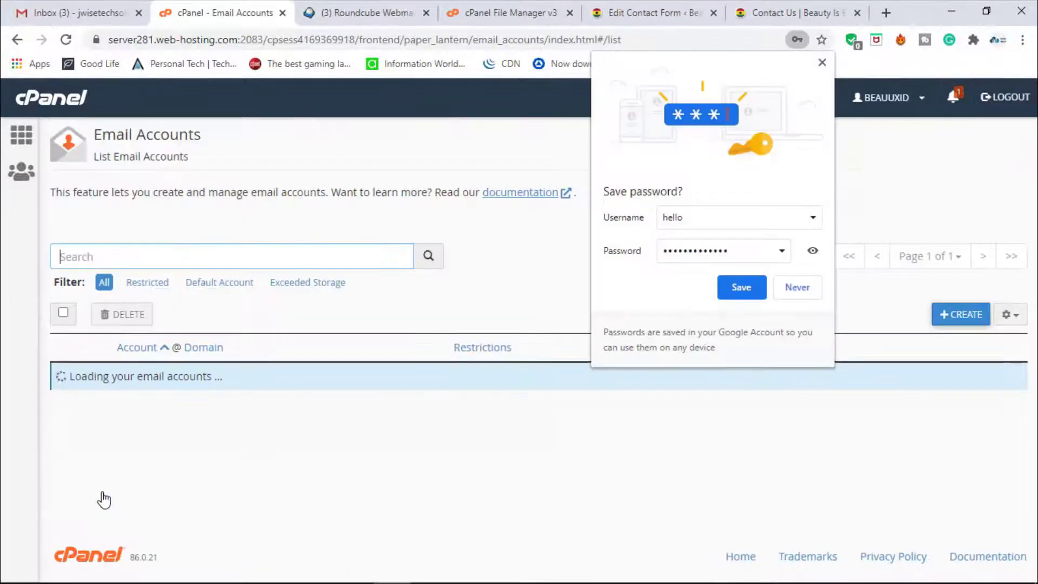
Decline Chrome's password save and verify the hello account: 76.01 KB of 250 MB, 2 used
{"action": "left_click", "coordinate": [810, 283]}
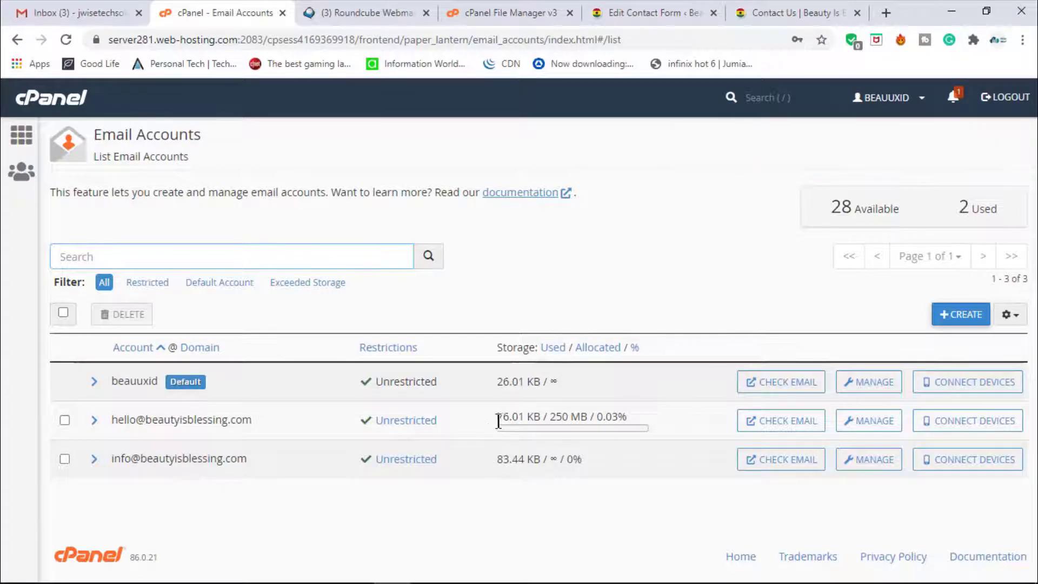
{"action": "left_click_drag", "start_coordinate": [498, 420], "coordinate": [650, 420]}
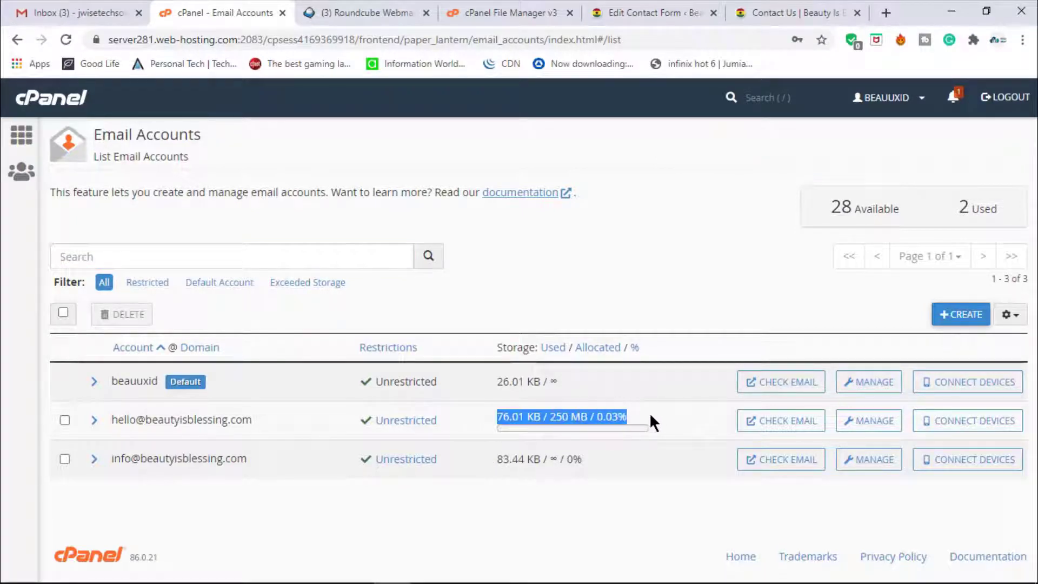
{"action": "left_click", "coordinate": [655, 415]}
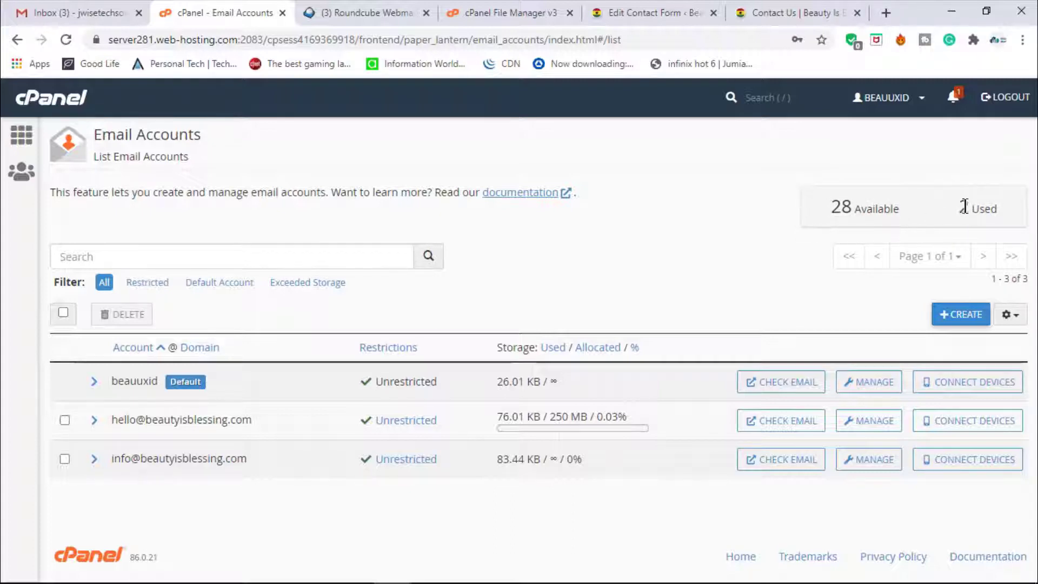
{"action": "triple_click", "coordinate": [1008, 214]}
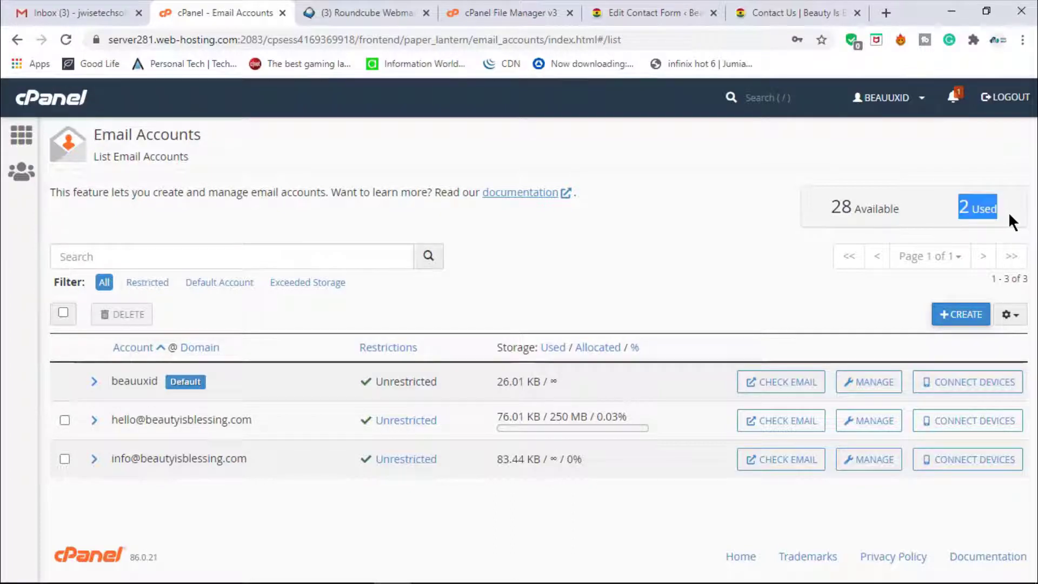
{"action": "left_click", "coordinate": [1007, 210]}
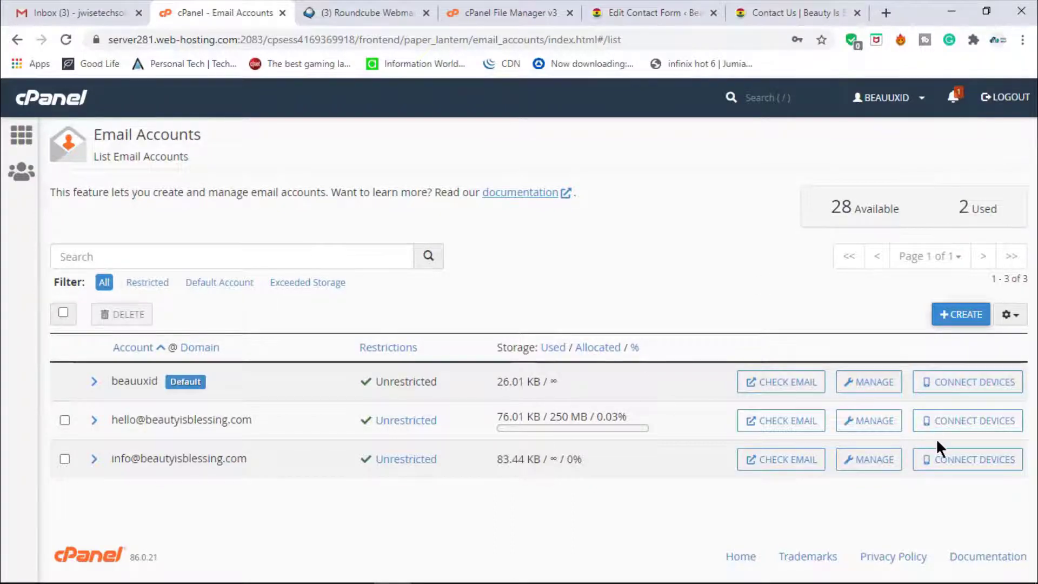
Open cPanel Webmail for the hello@ mailbox, leaving the device type set to Apple
{"action": "left_click", "coordinate": [767, 427]}
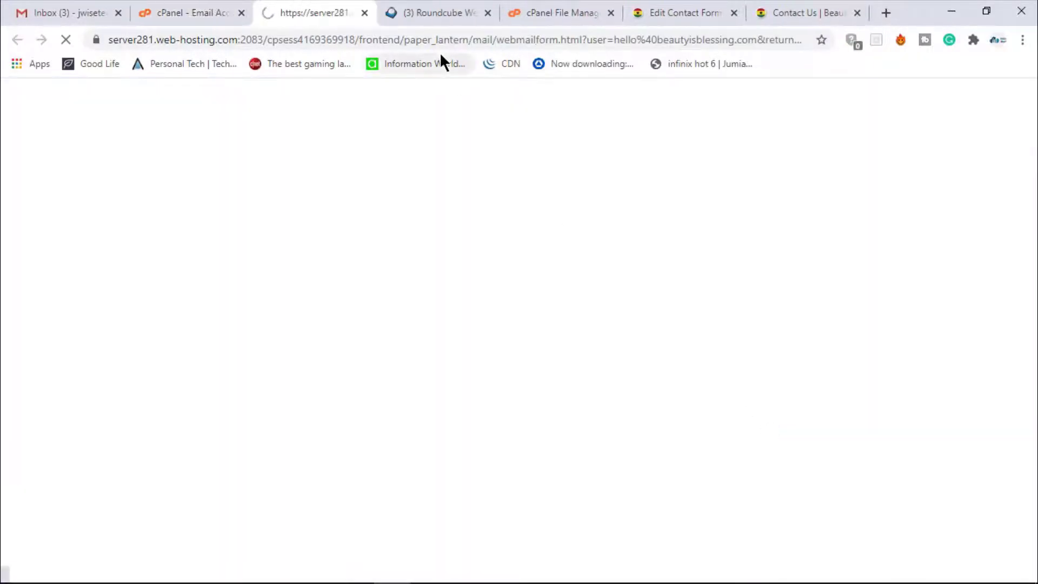
{"action": "left_click", "coordinate": [475, 9]}
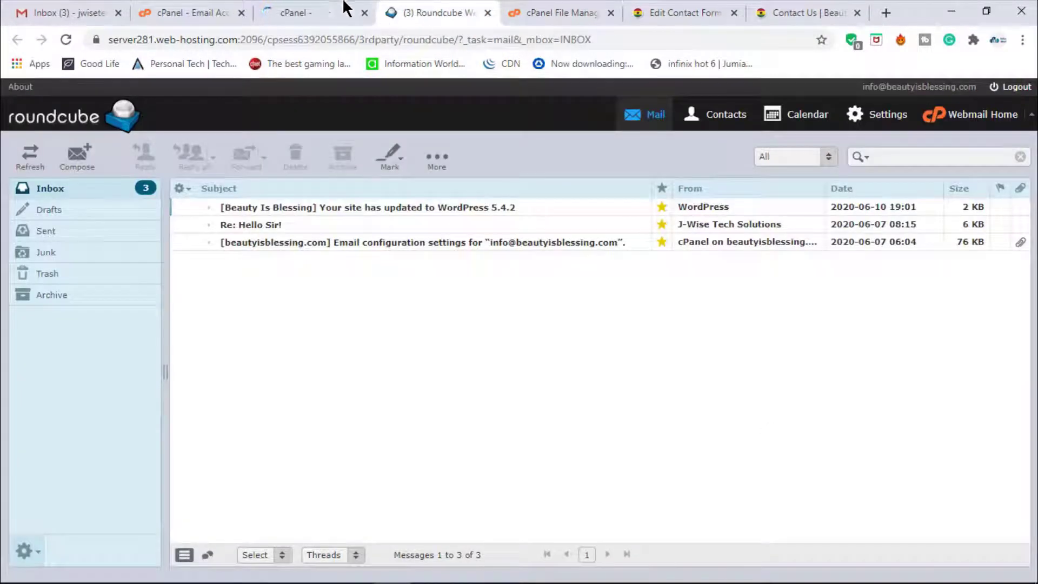
{"action": "left_click", "coordinate": [328, 8]}
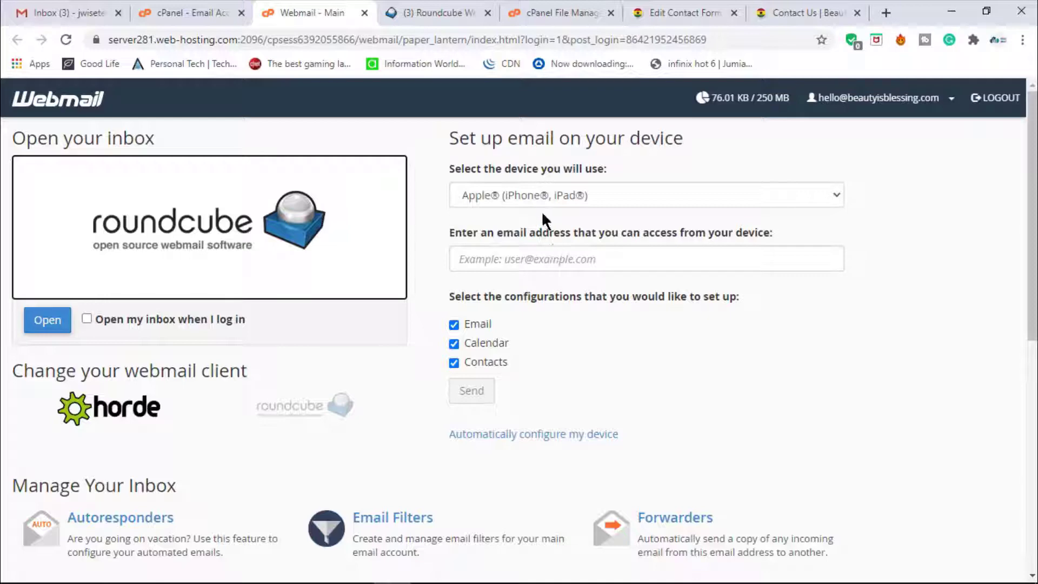
{"action": "left_click", "coordinate": [537, 196]}
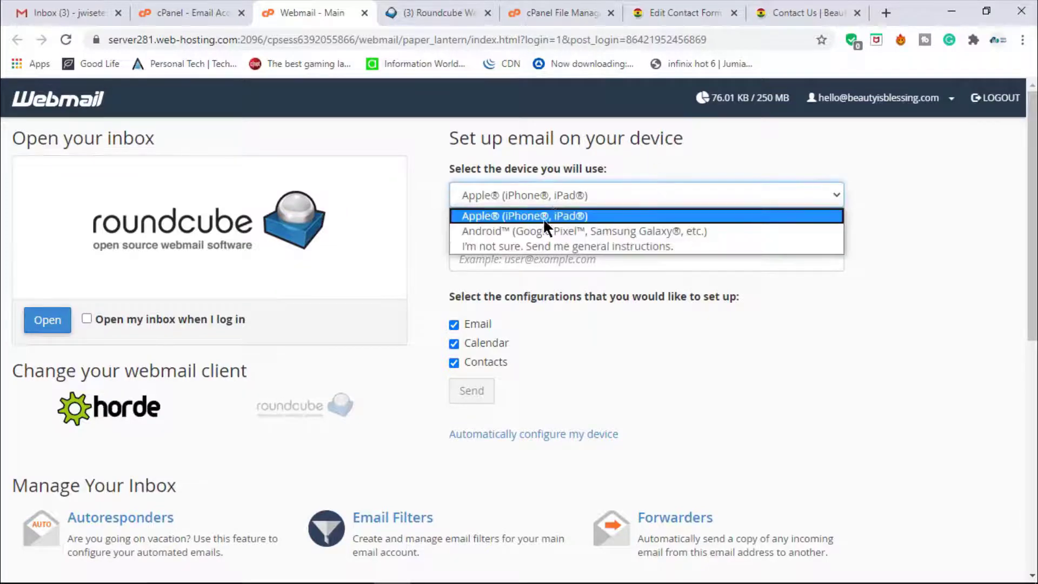
{"action": "left_click", "coordinate": [576, 191]}
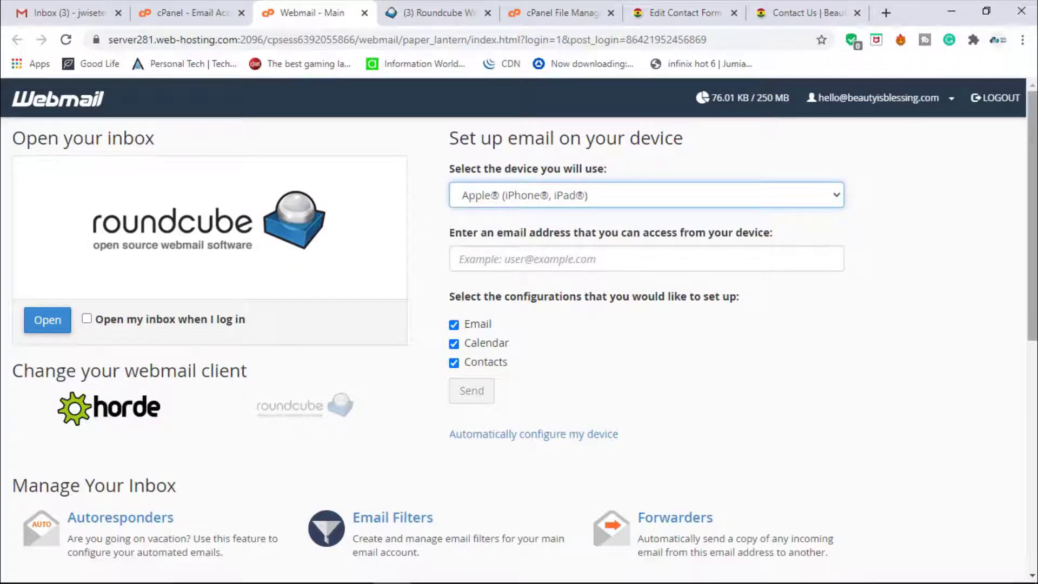
{"action": "scroll", "coordinate": [519, 335], "scroll_direction": "down", "scroll_amount": 3}
{"action": "scroll", "coordinate": [519, 335], "scroll_direction": "up", "scroll_amount": 2}
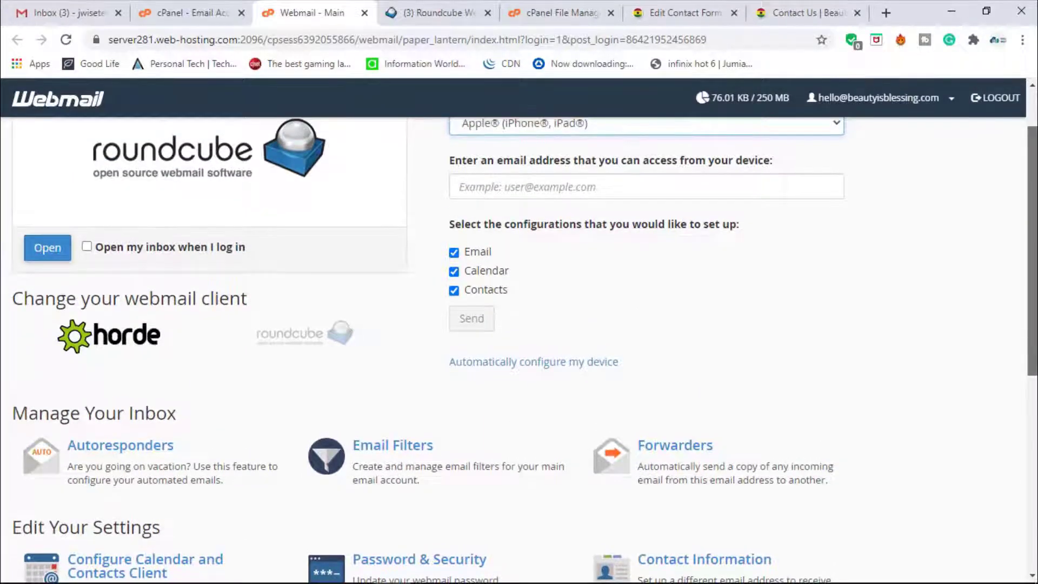
{"action": "scroll", "coordinate": [1035, 322], "scroll_direction": "up", "scroll_amount": 1}
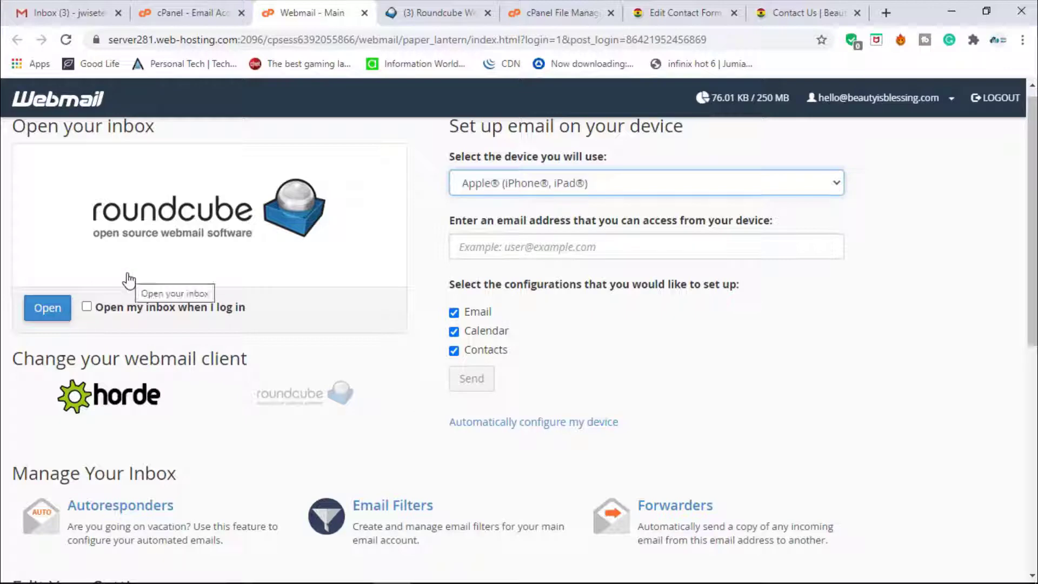
{"action": "mouse_move", "coordinate": [1032, 216]}
{"action": "left_mouse_down"}
{"action": "mouse_move", "coordinate": [1032, 250]}
{"action": "mouse_move", "coordinate": [1032, 210]}
{"action": "left_mouse_up"}
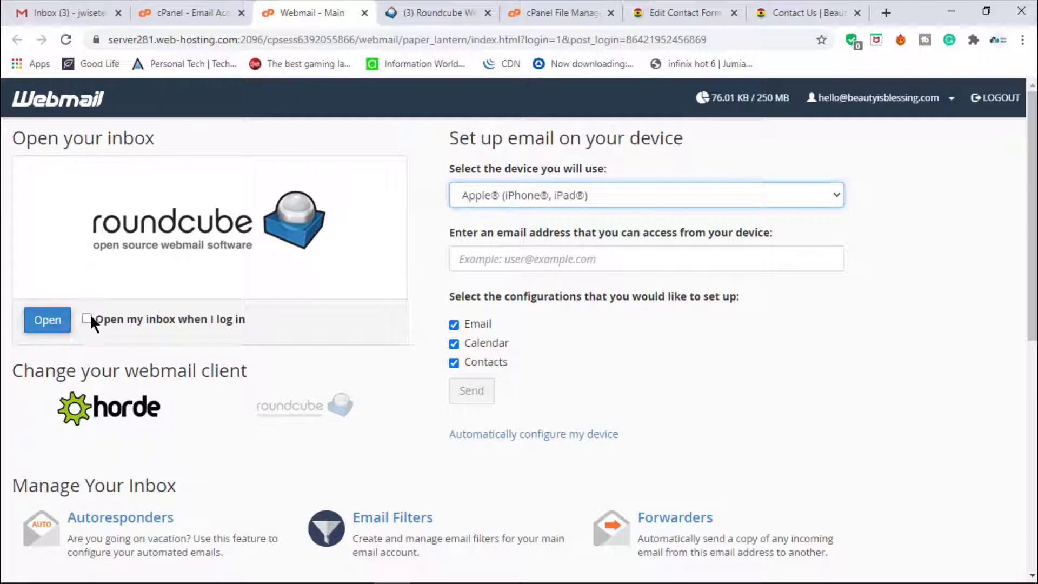
Choose Horde as the webmail client and open the hello@ inbox in it
{"action": "left_click", "coordinate": [103, 412]}
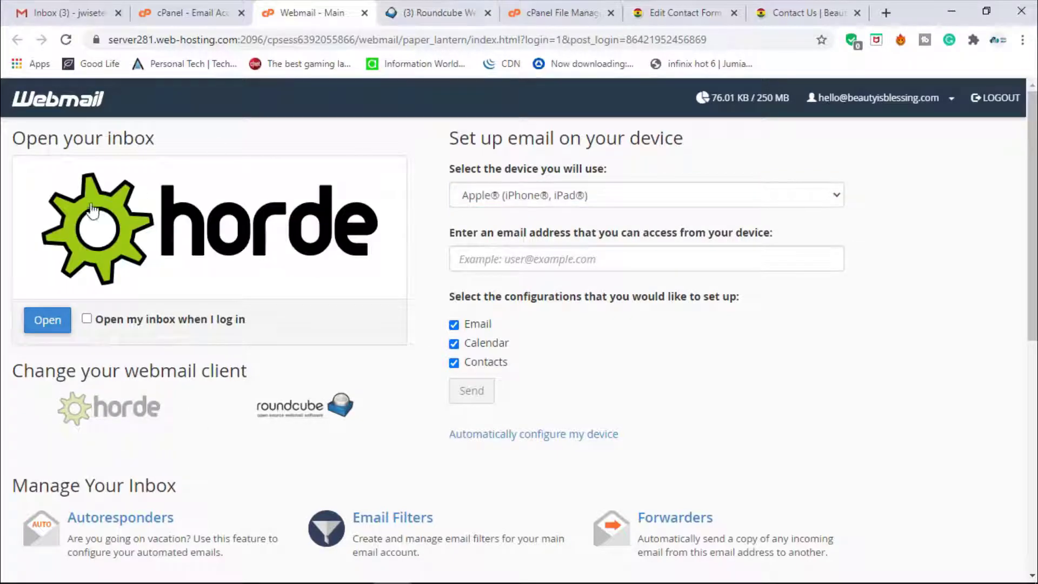
{"action": "left_click", "coordinate": [43, 319]}
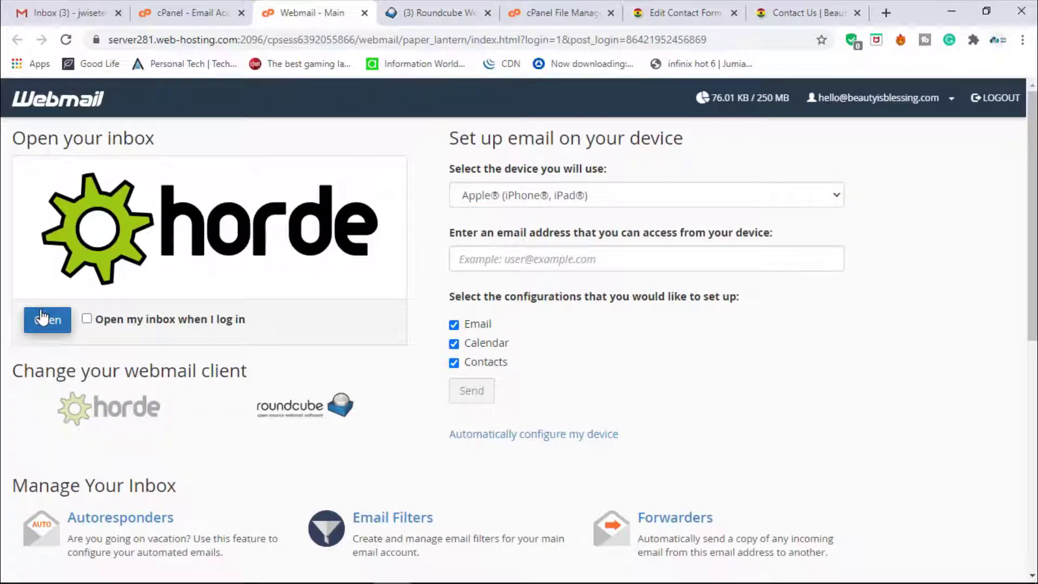
{"action": "left_click", "coordinate": [476, 14]}
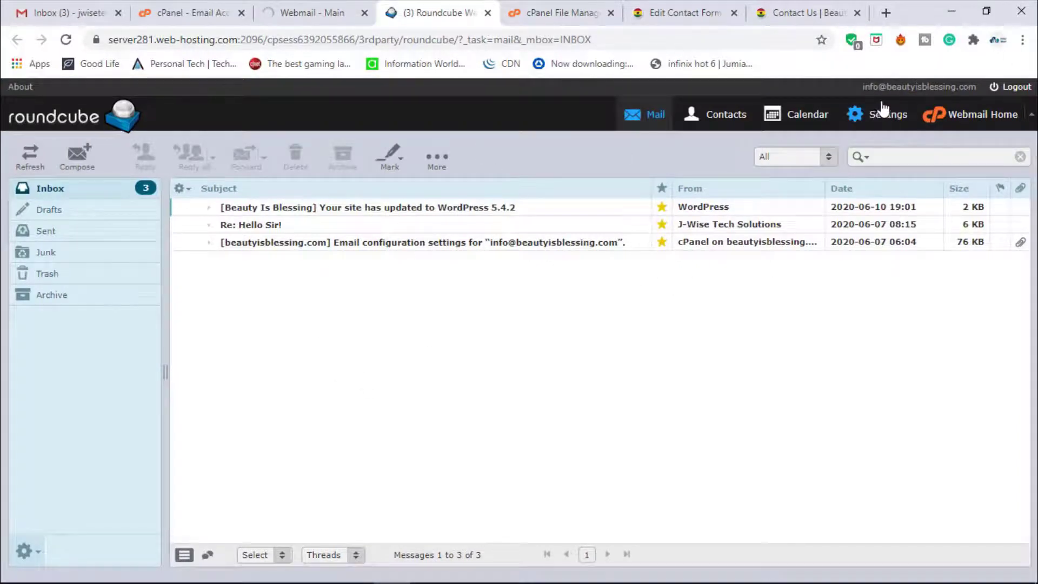
{"action": "left_click", "coordinate": [321, 12]}
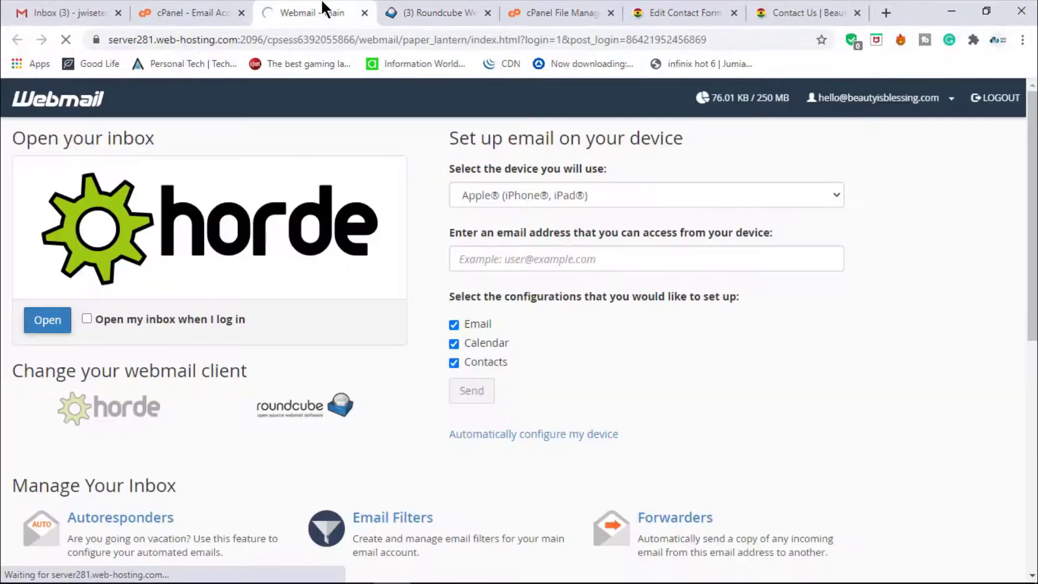
{"action": "left_click", "coordinate": [52, 328]}
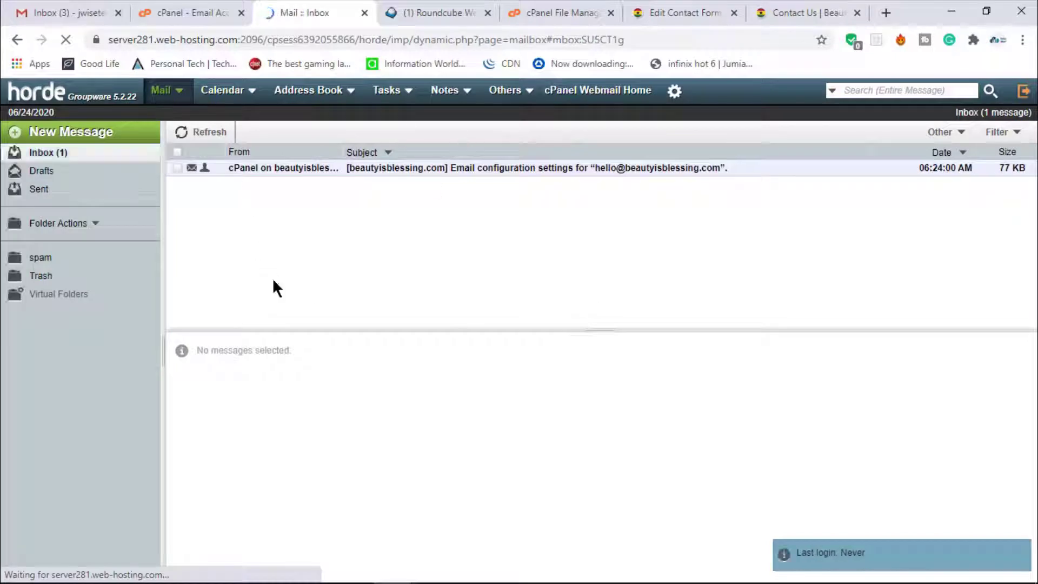
Start a new Horde message addressed to the info@ account
{"action": "left_click", "coordinate": [456, 6]}
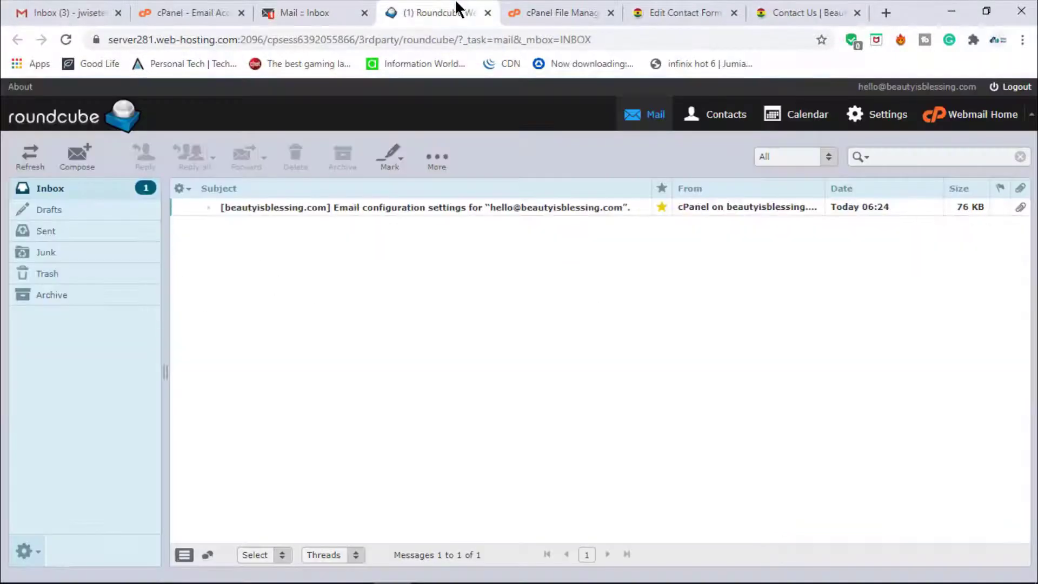
{"action": "left_click", "coordinate": [314, 9]}
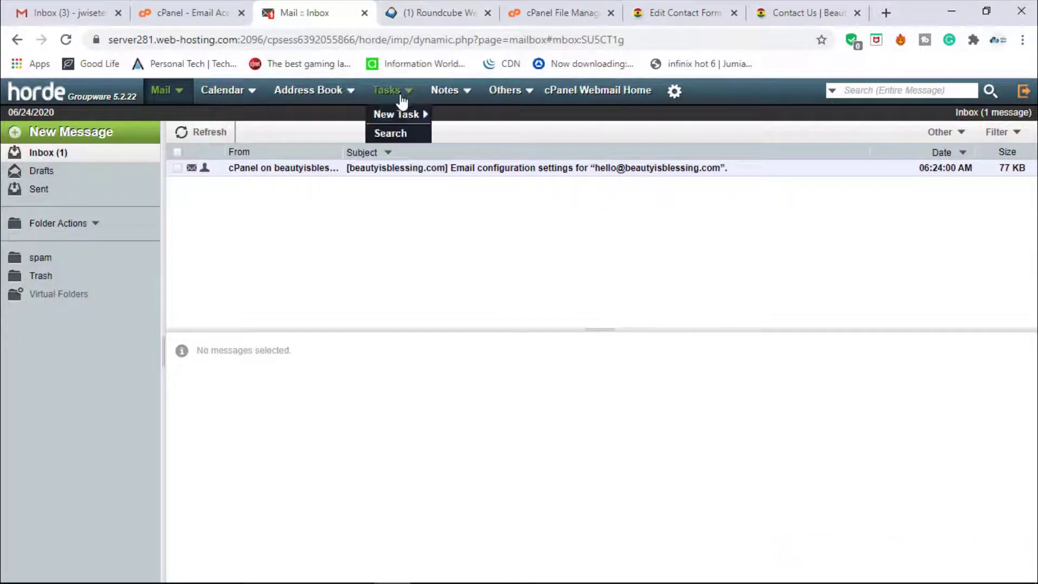
{"action": "mouse_move", "coordinate": [311, 101]}
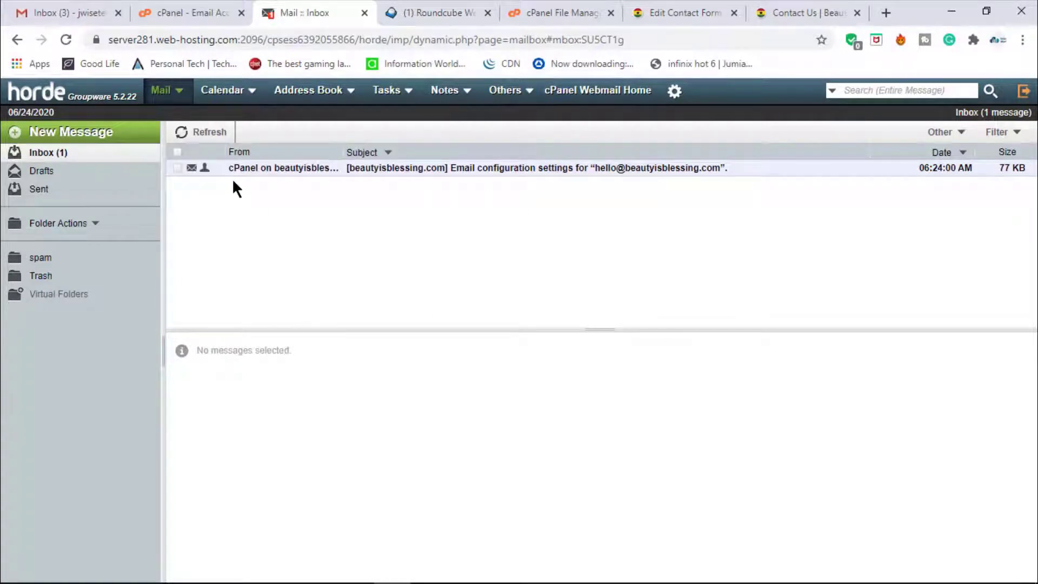
{"action": "left_click", "coordinate": [70, 139]}
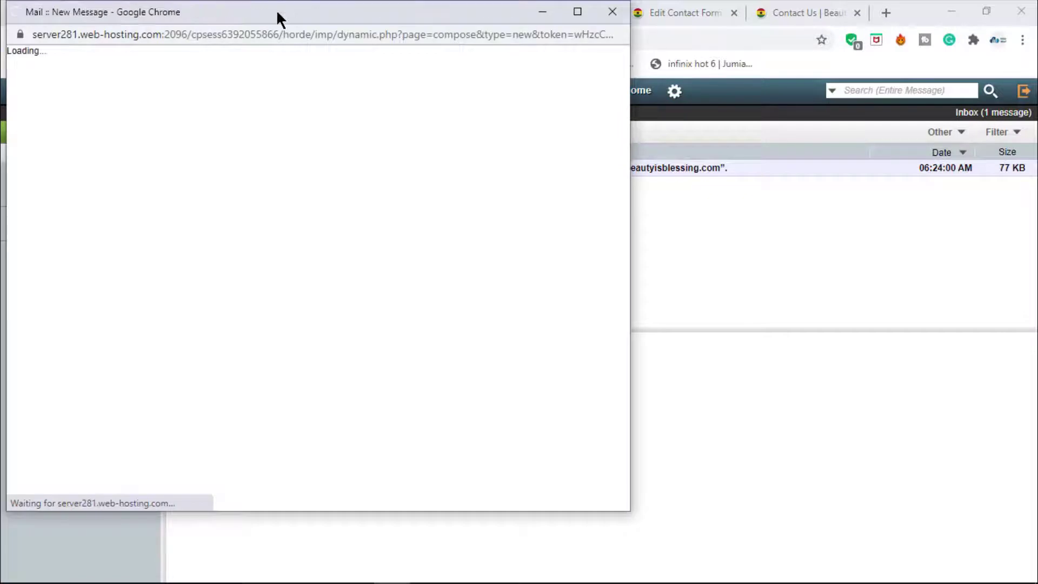
{"action": "left_click_drag", "start_coordinate": [278, 16], "coordinate": [504, 25]}
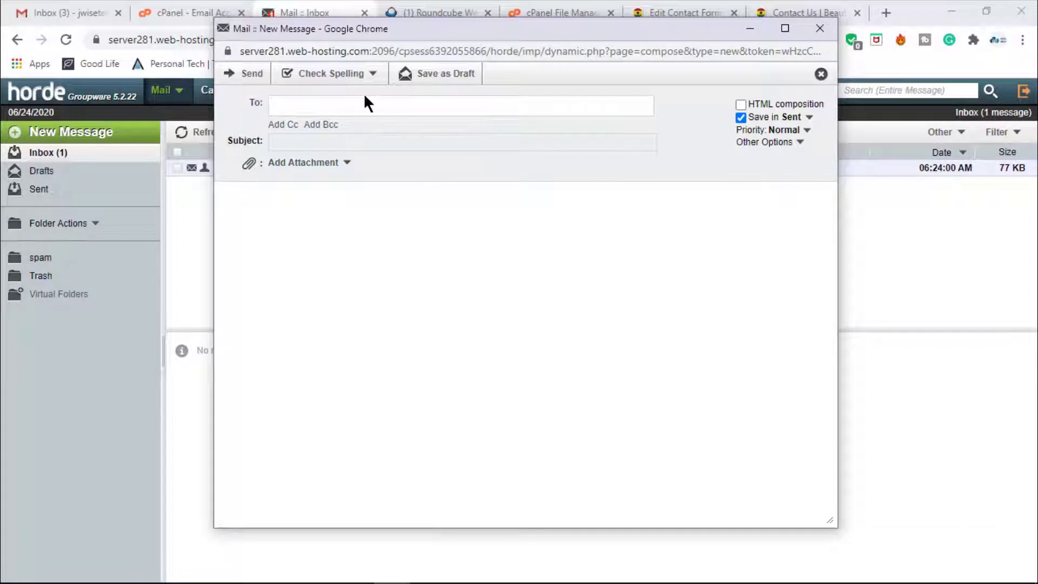
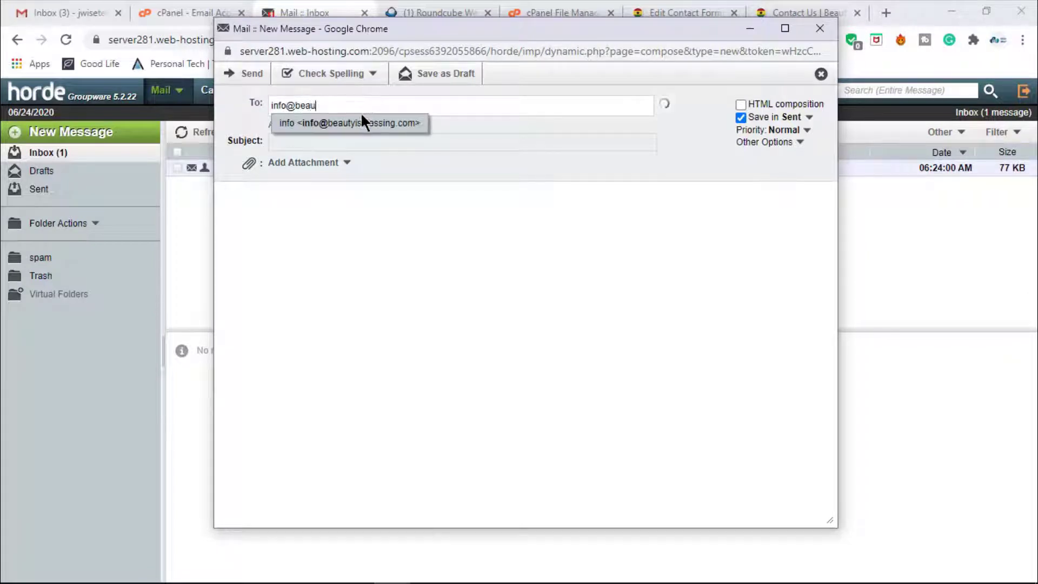
{"action": "left_click", "coordinate": [363, 122]}
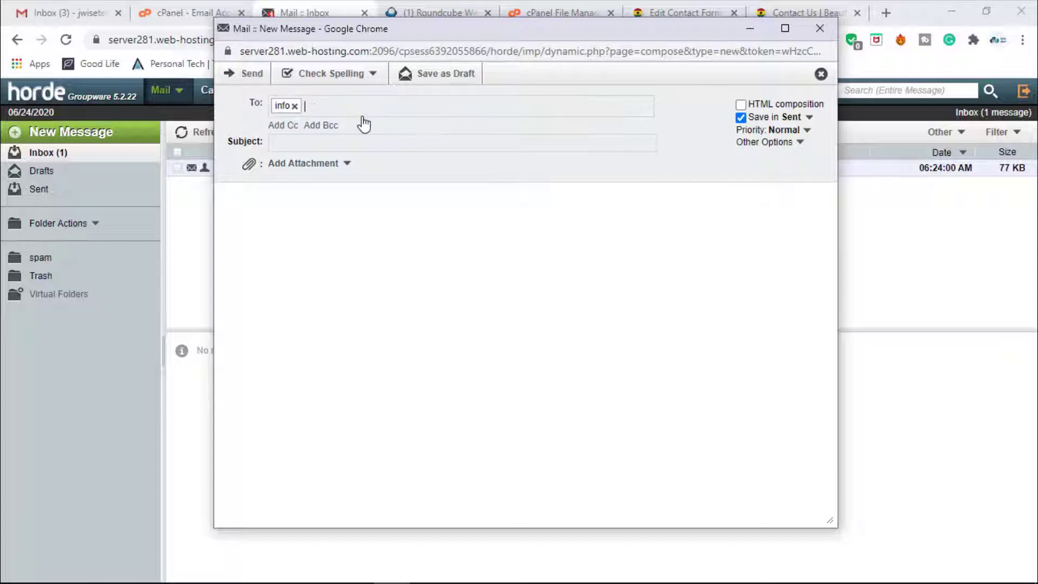
Give the message the subject 'Hello There!', add a short body and send it
{"action": "left_click", "coordinate": [328, 142]}
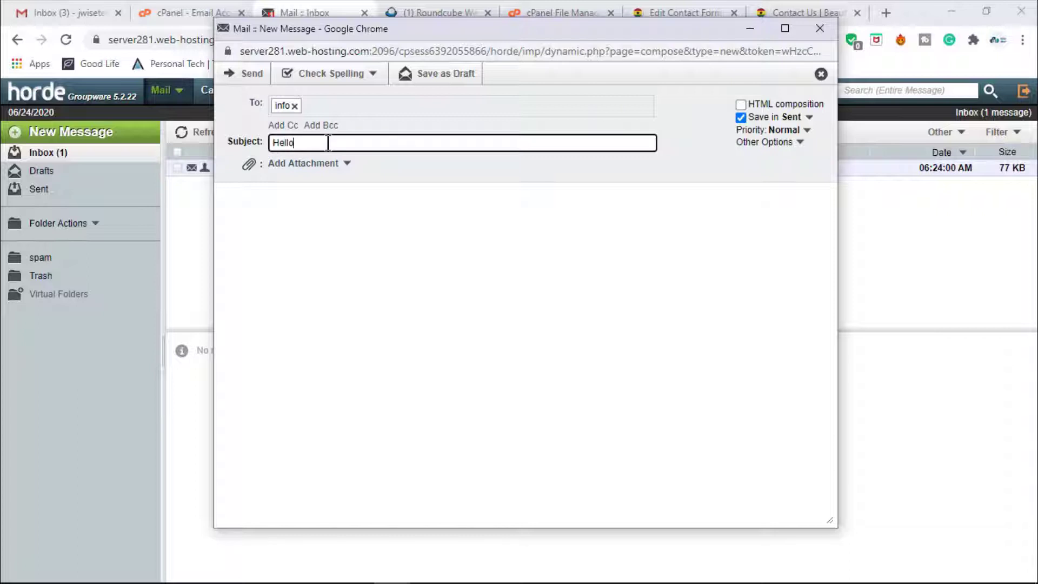
{"action": "type", "text": "Hello There1"}
{"action": "key", "text": "BackSpace"}
{"action": "type", "text": "!"}
{"action": "left_click", "coordinate": [361, 252]}
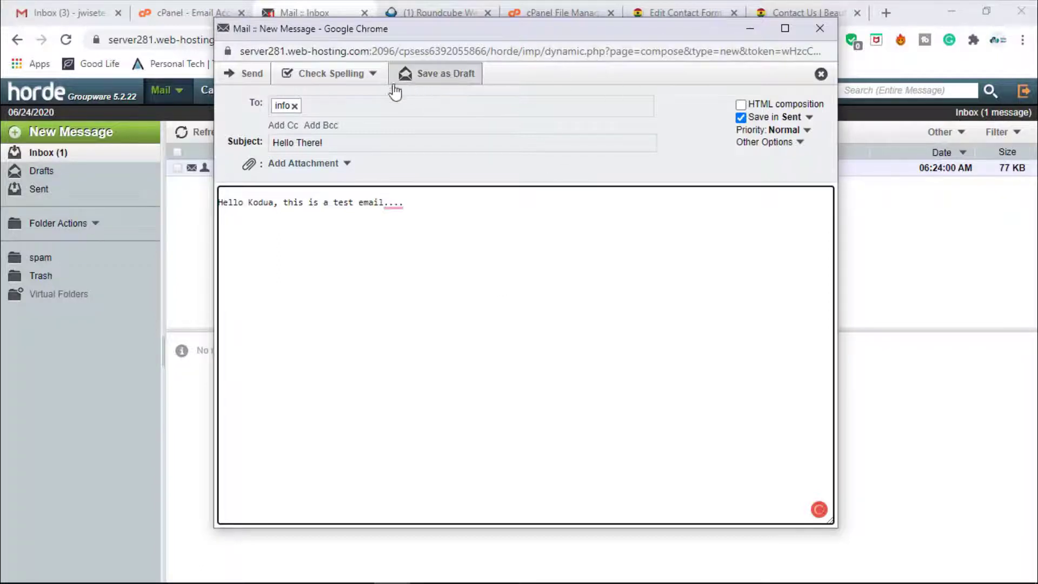
{"action": "left_click", "coordinate": [252, 75]}
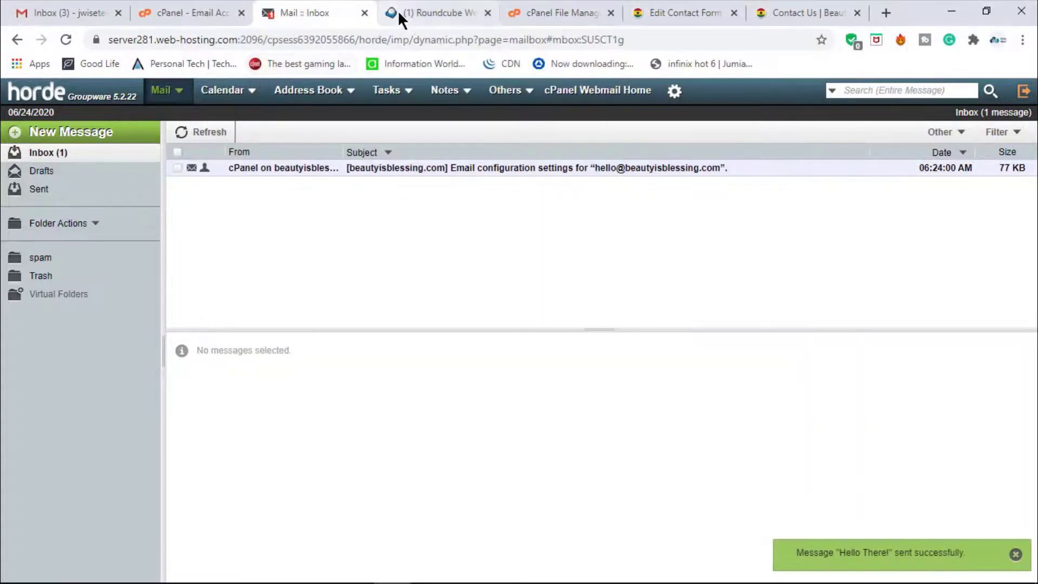
Reload the Roundcube hello@ inbox and read the Email configuration settings message's SSL/TLS ports
{"action": "left_click", "coordinate": [410, 12]}
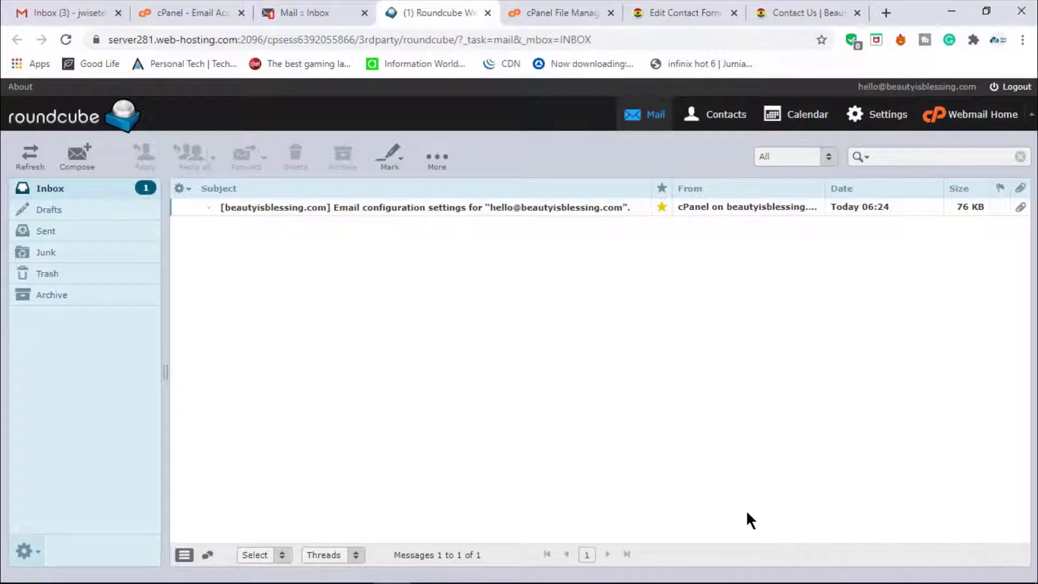
{"action": "left_click", "coordinate": [48, 189]}
{"action": "left_click", "coordinate": [558, 207]}
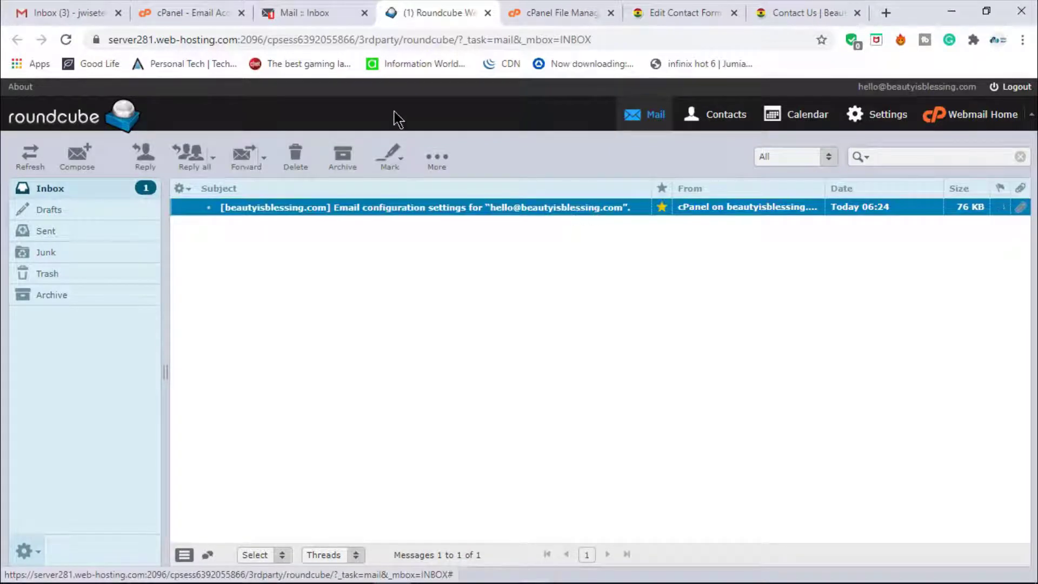
{"action": "left_click", "coordinate": [302, 12]}
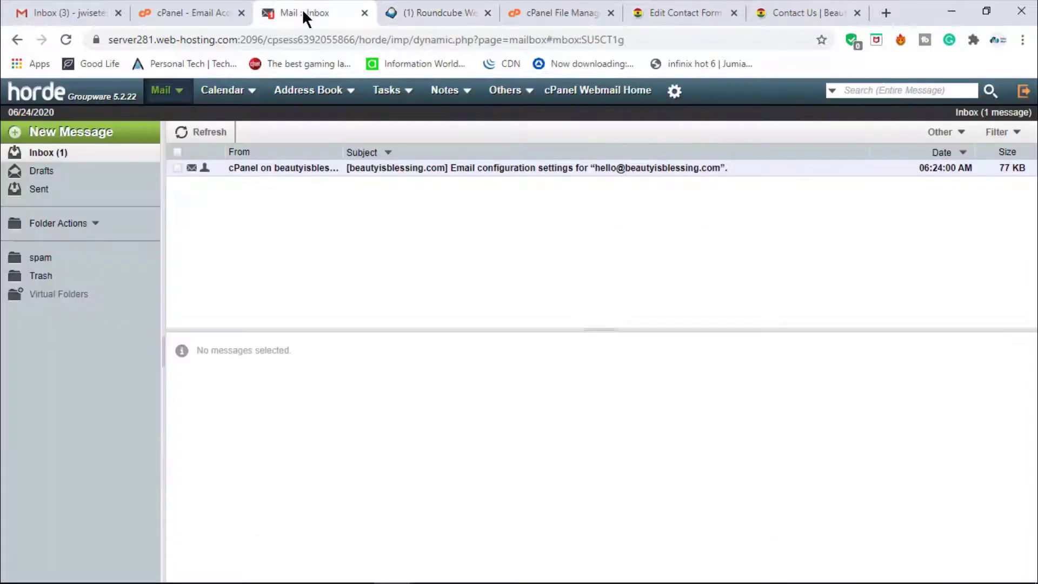
{"action": "left_click", "coordinate": [413, 11]}
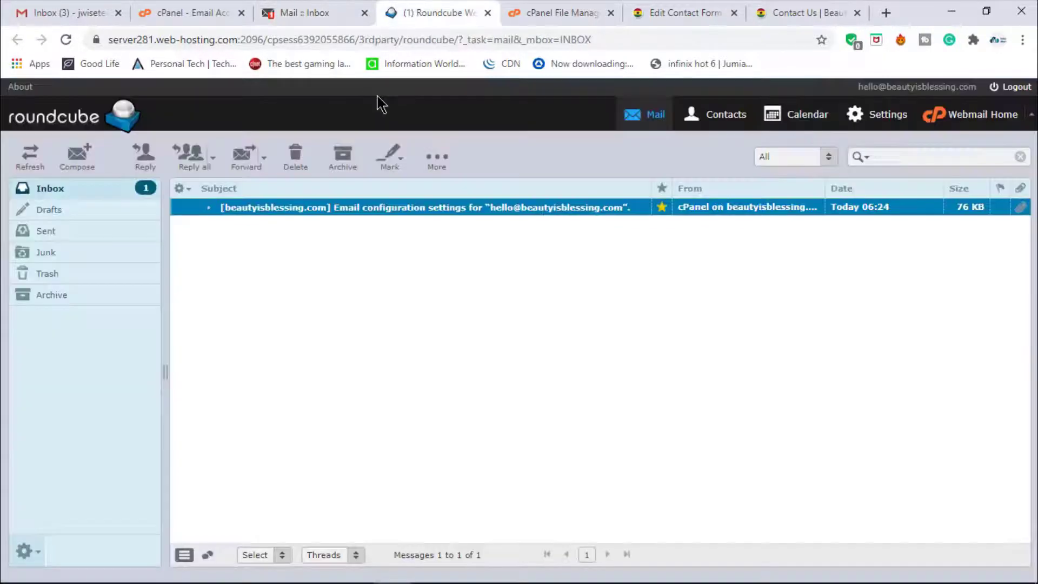
{"action": "double_click", "coordinate": [331, 206]}
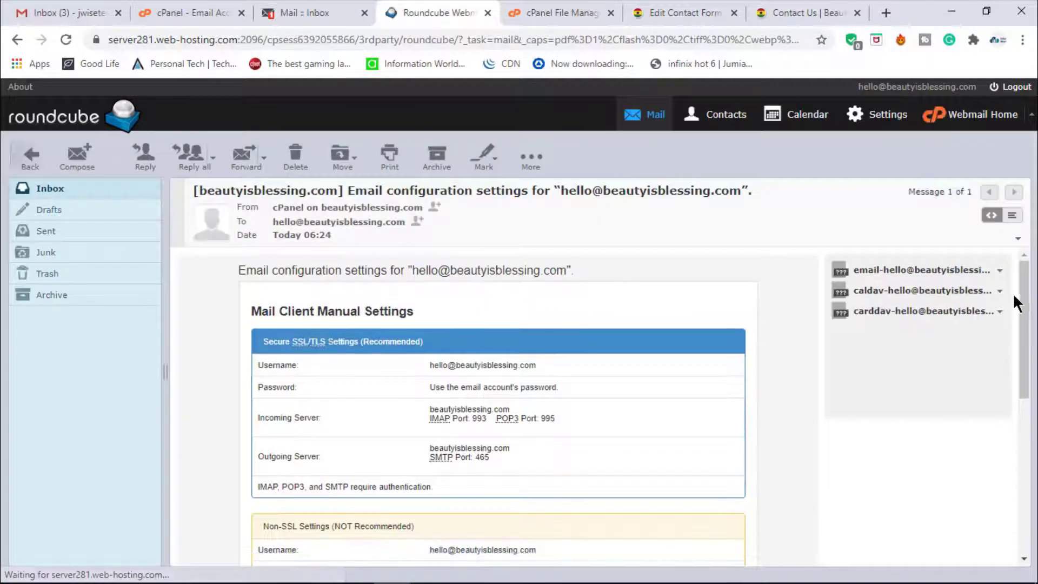
{"action": "left_click_drag", "start_coordinate": [1027, 297], "coordinate": [1030, 352]}
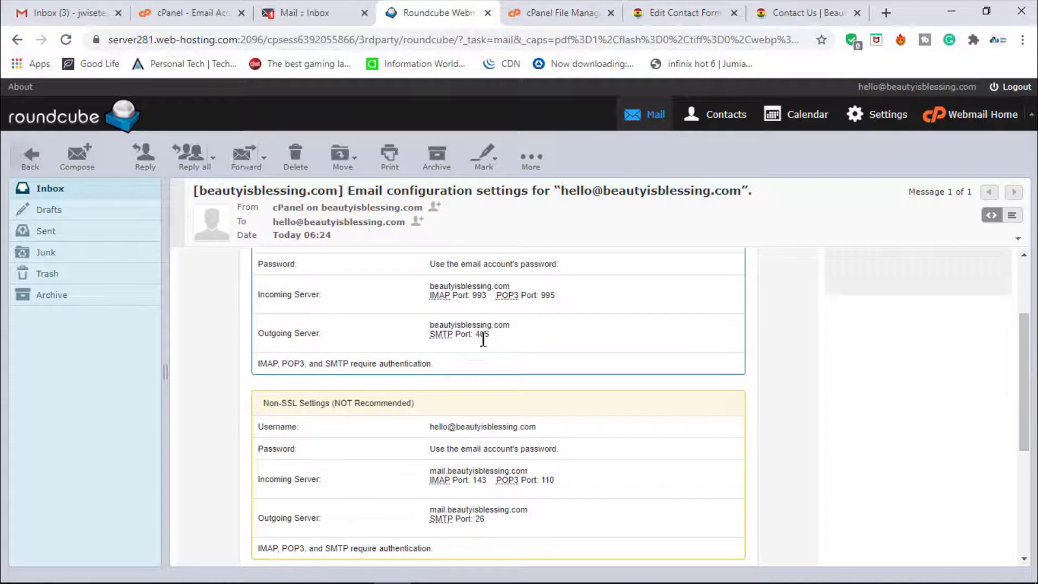
{"action": "left_click_drag", "start_coordinate": [1024, 374], "coordinate": [1030, 233]}
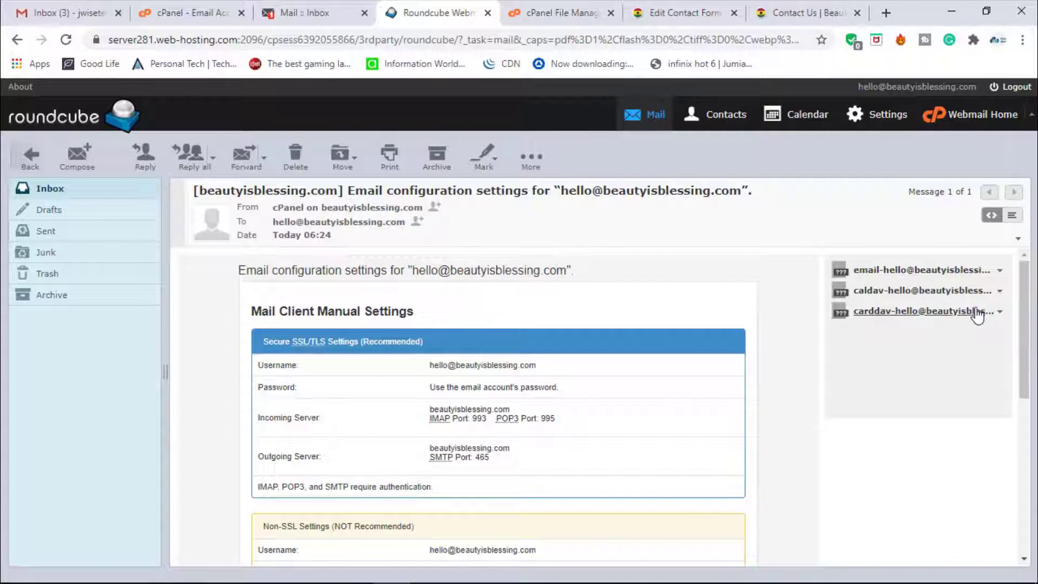
Start a reply to the configuration settings email and delete all the quoted text
{"action": "left_click", "coordinate": [191, 156]}
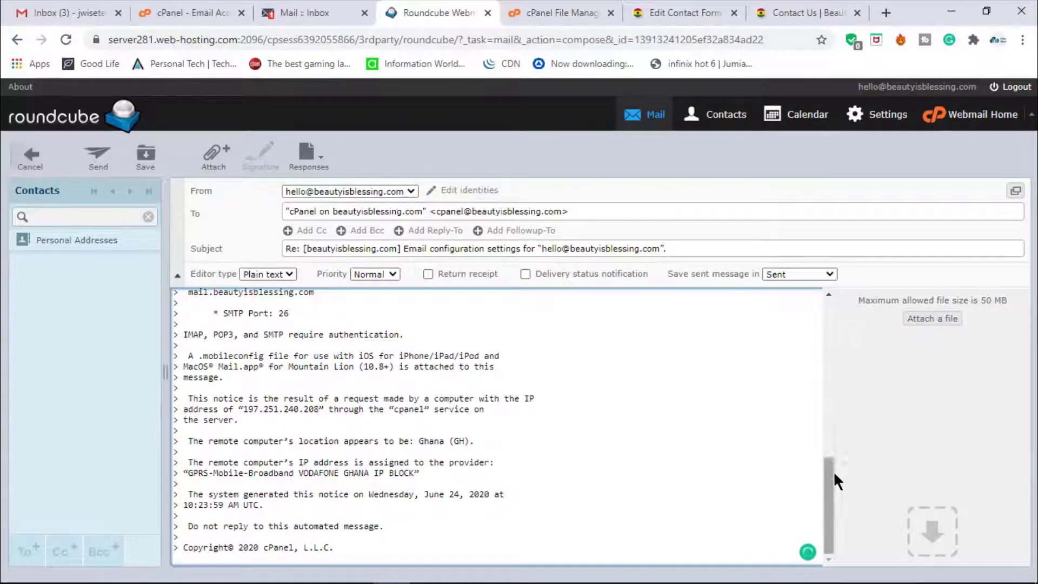
{"action": "left_click_drag", "start_coordinate": [829, 495], "coordinate": [823, 287]}
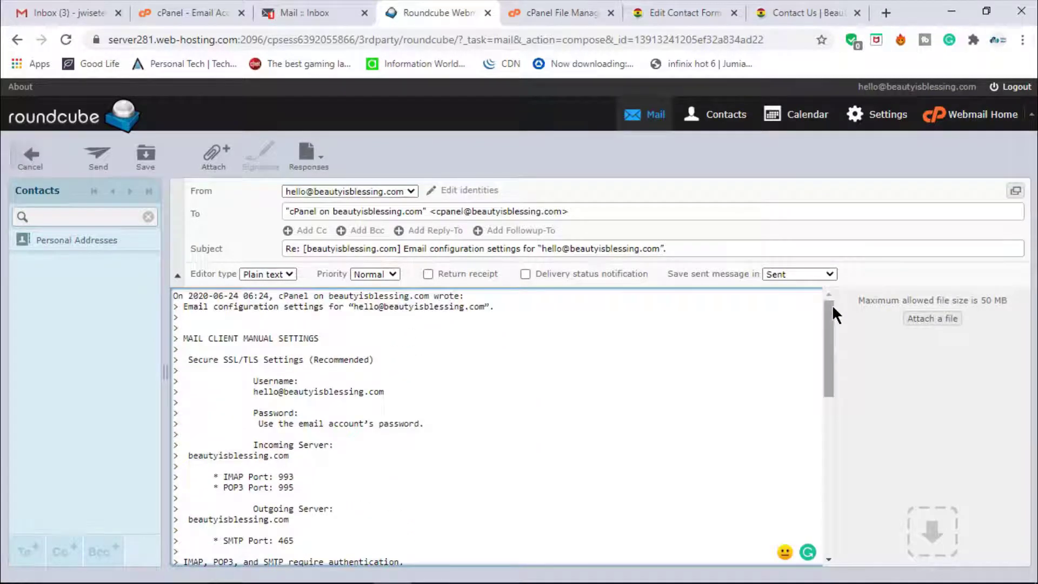
{"action": "scroll", "coordinate": [832, 306], "scroll_direction": "down", "scroll_amount": 5}
{"action": "scroll", "coordinate": [801, 494], "scroll_direction": "down", "scroll_amount": 5}
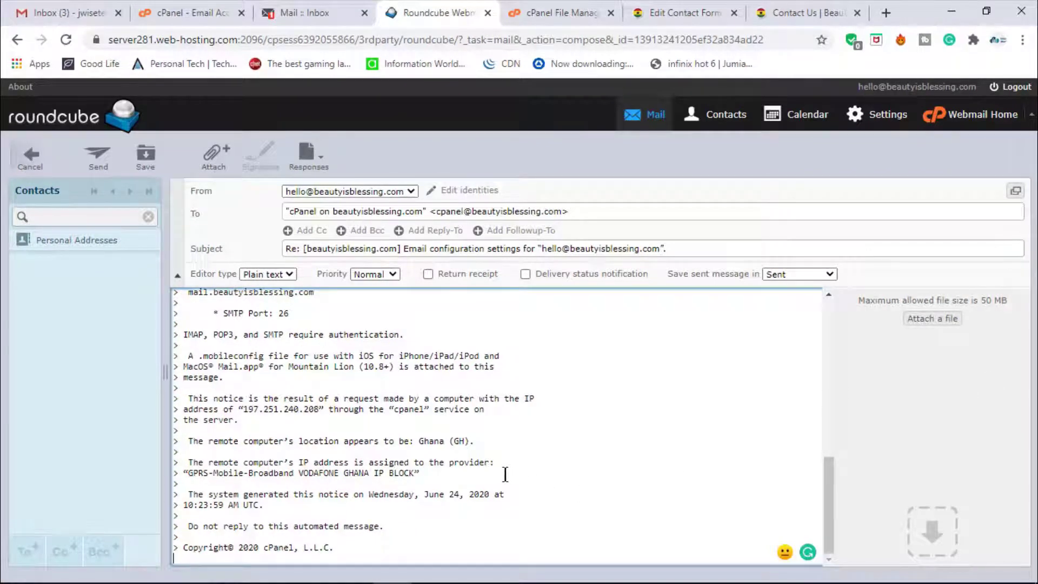
{"action": "key", "text": "ctrl+a"}
{"action": "key", "text": "BackSpace"}
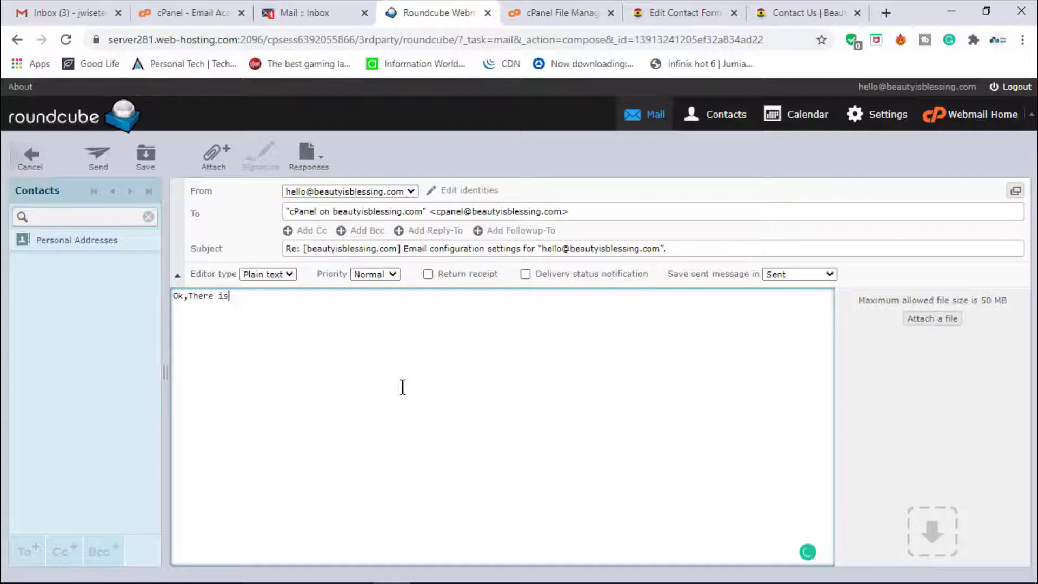
Type the body 'Ok, there is no problem with that', accepting the lowercase and comma-space fixes
{"action": "type", "text": "Ok,There is a"}
{"action": "key", "text": "BackSpace"}
{"action": "type", "text": "no problem wit"}
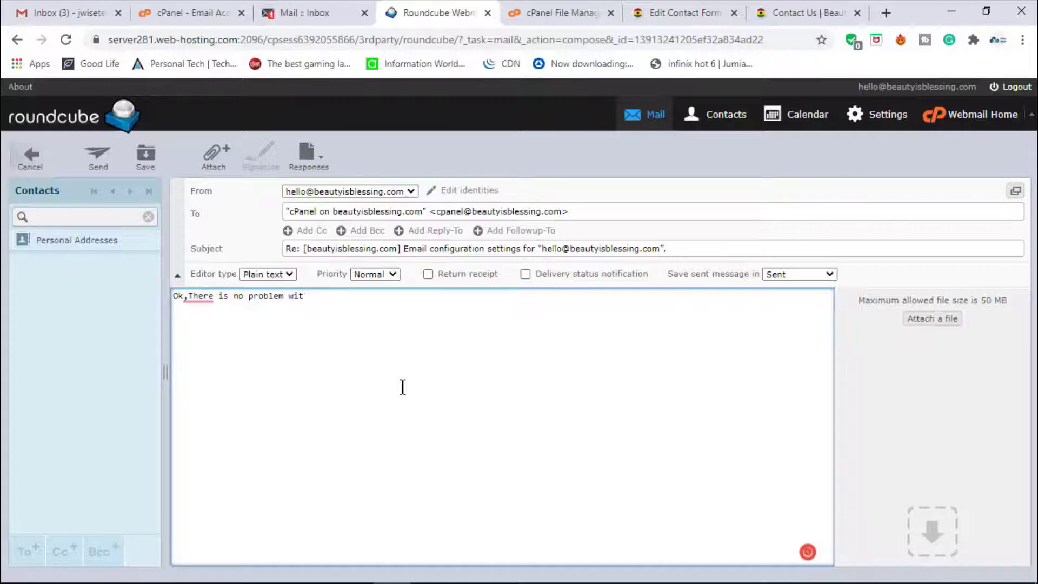
{"action": "type", "text": "ah"}
{"action": "type", "text": "hat"}
{"action": "left_click", "coordinate": [201, 299]}
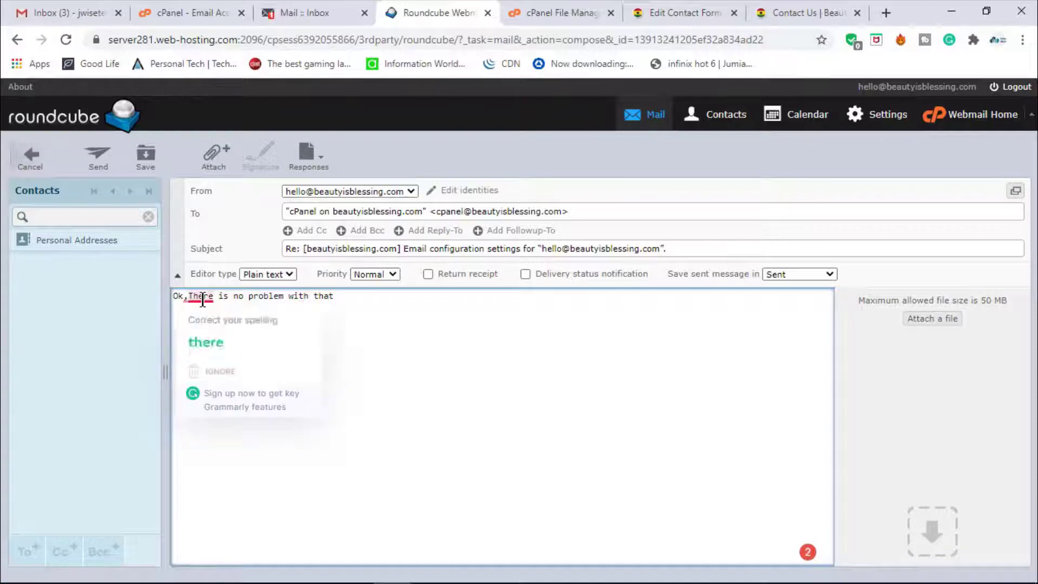
{"action": "left_click", "coordinate": [205, 340]}
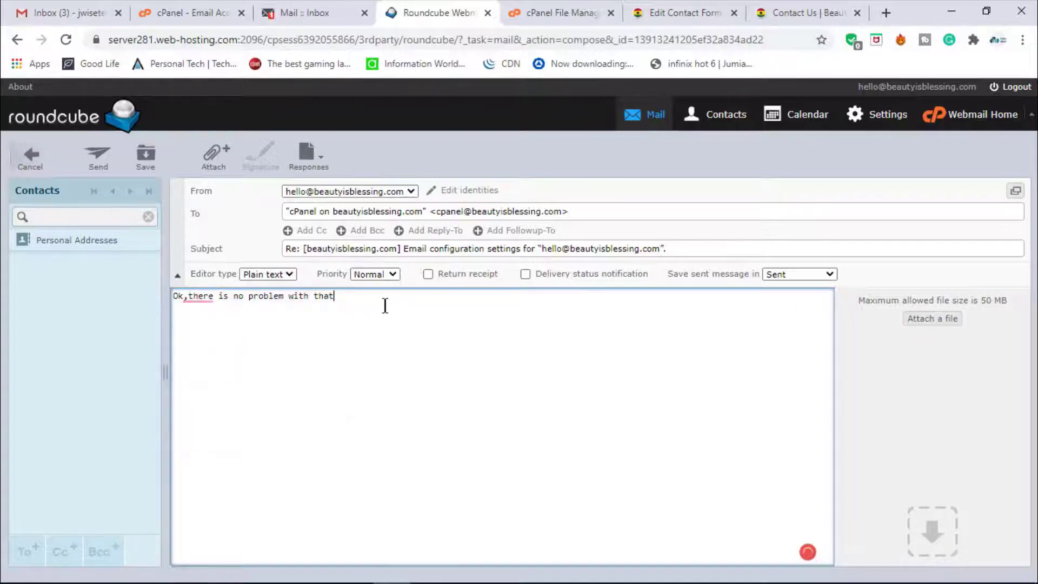
{"action": "left_click", "coordinate": [190, 296]}
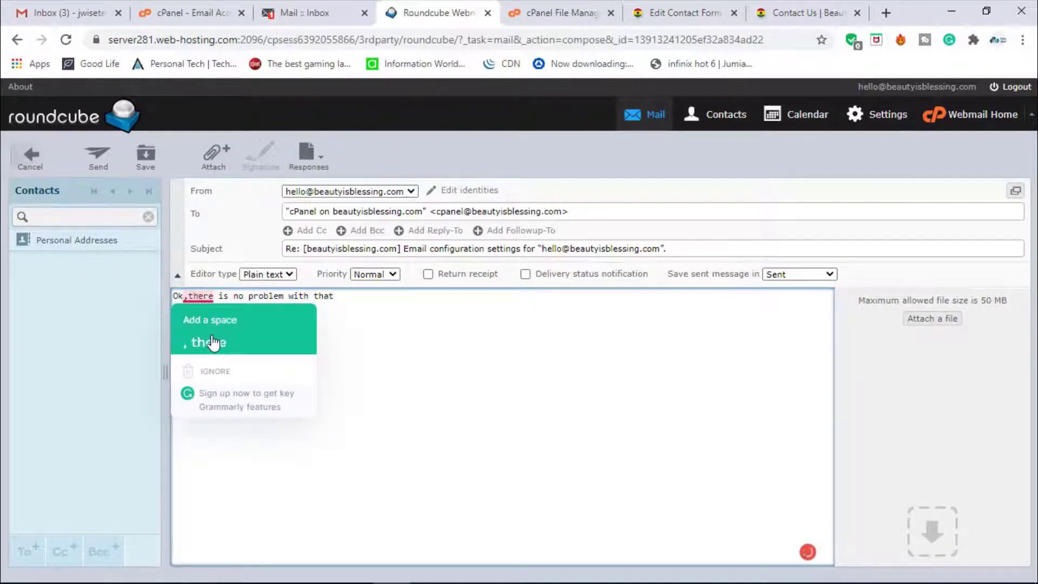
{"action": "left_click", "coordinate": [214, 343]}
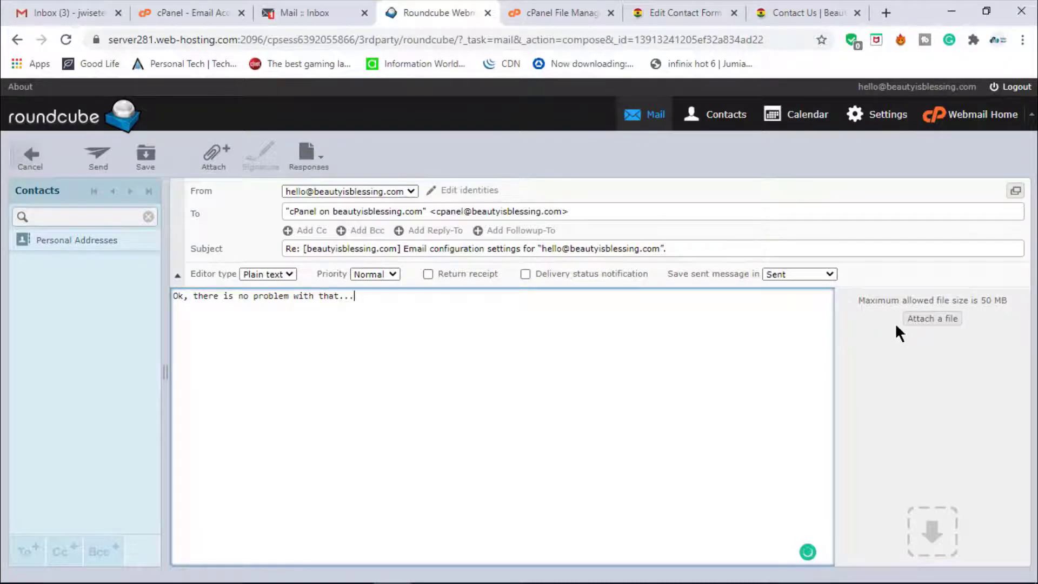
Attach mypic from Desktop > PVR > New folder > Church Flyer Resources > Pix to the reply
{"action": "left_click", "coordinate": [926, 327]}
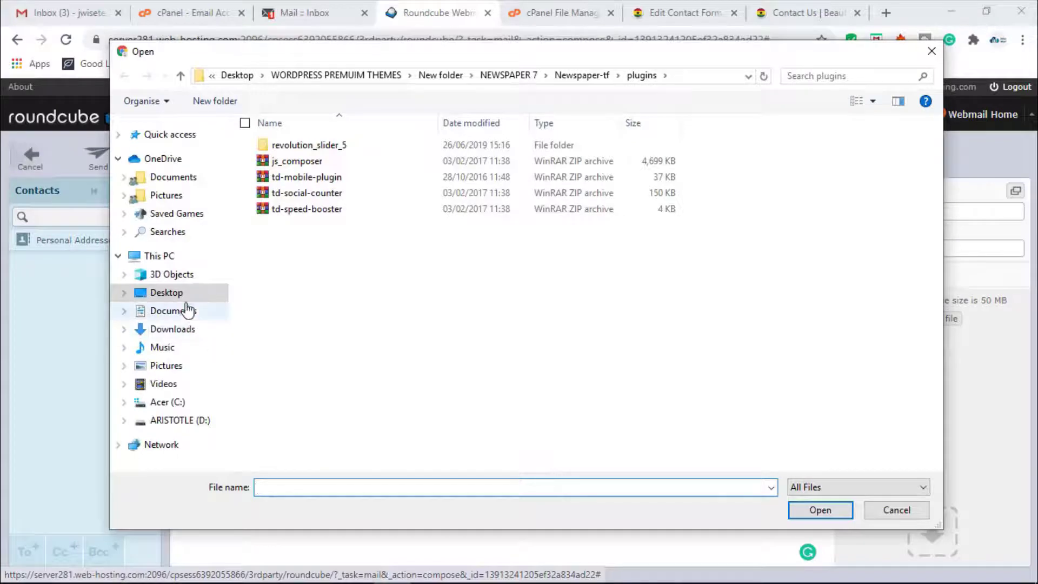
{"action": "left_click", "coordinate": [184, 295]}
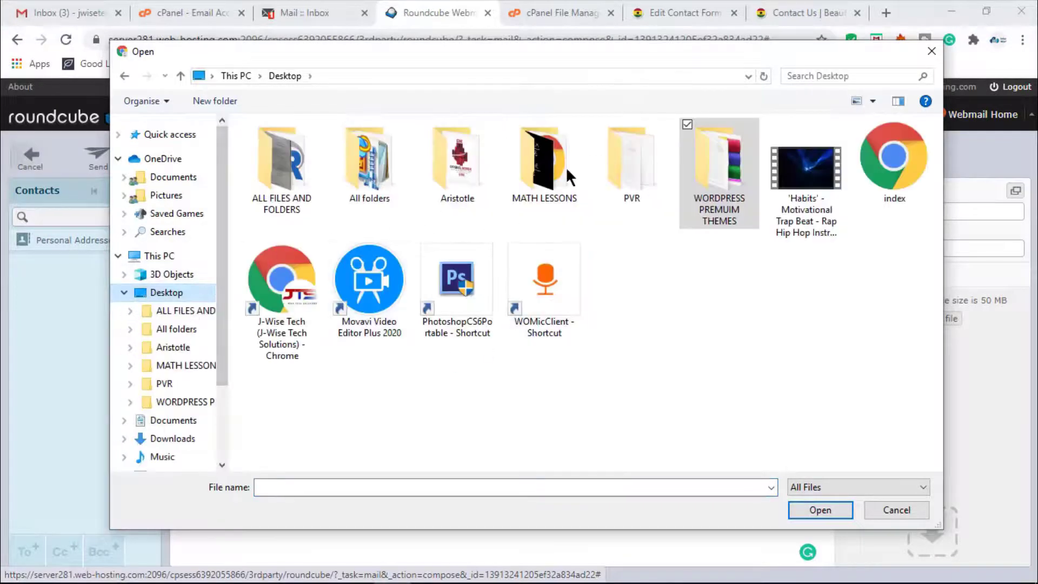
{"action": "double_click", "coordinate": [644, 161]}
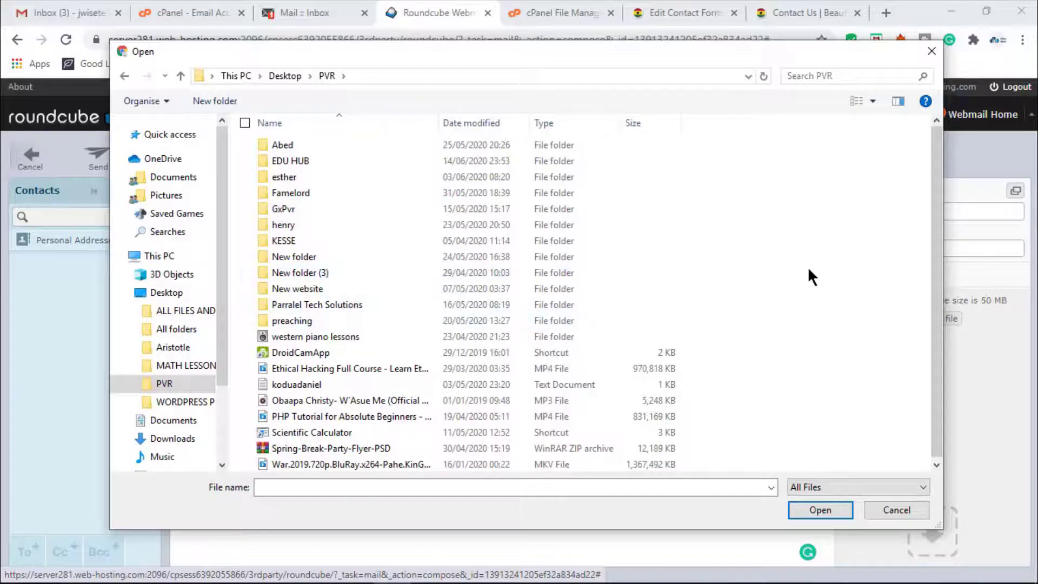
{"action": "left_click", "coordinate": [279, 255]}
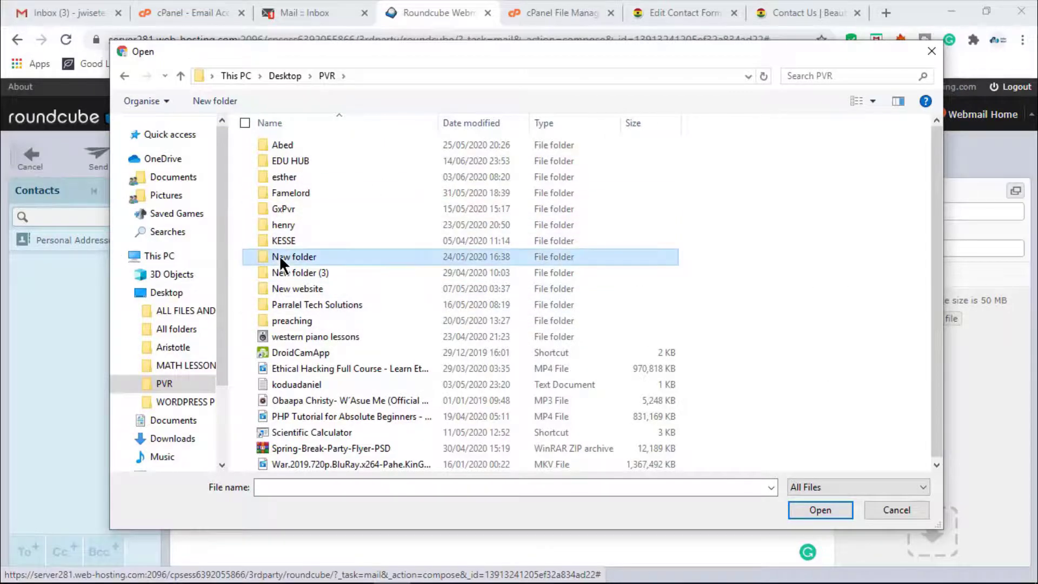
{"action": "double_click", "coordinate": [279, 255]}
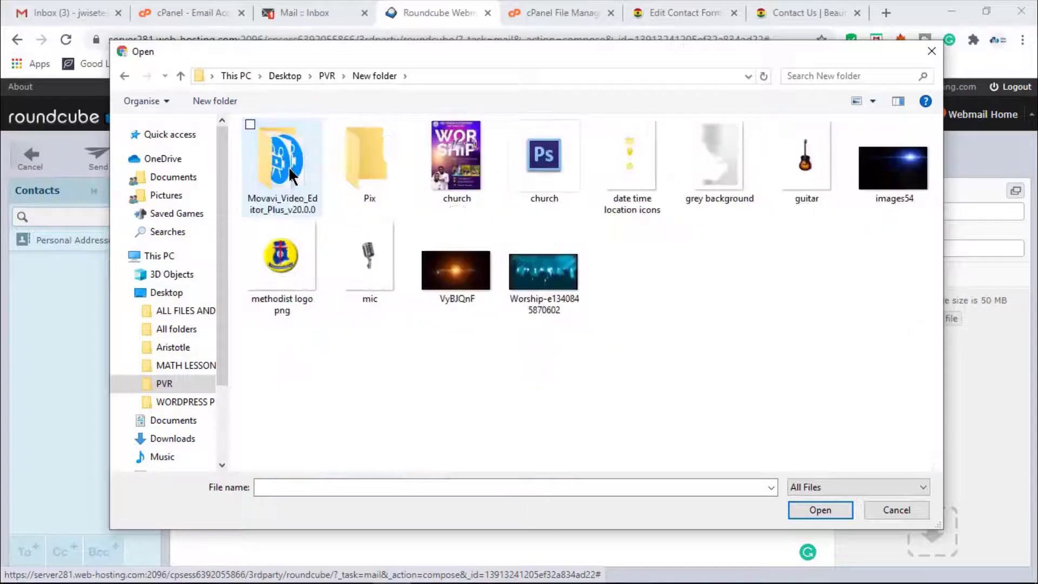
{"action": "double_click", "coordinate": [373, 156]}
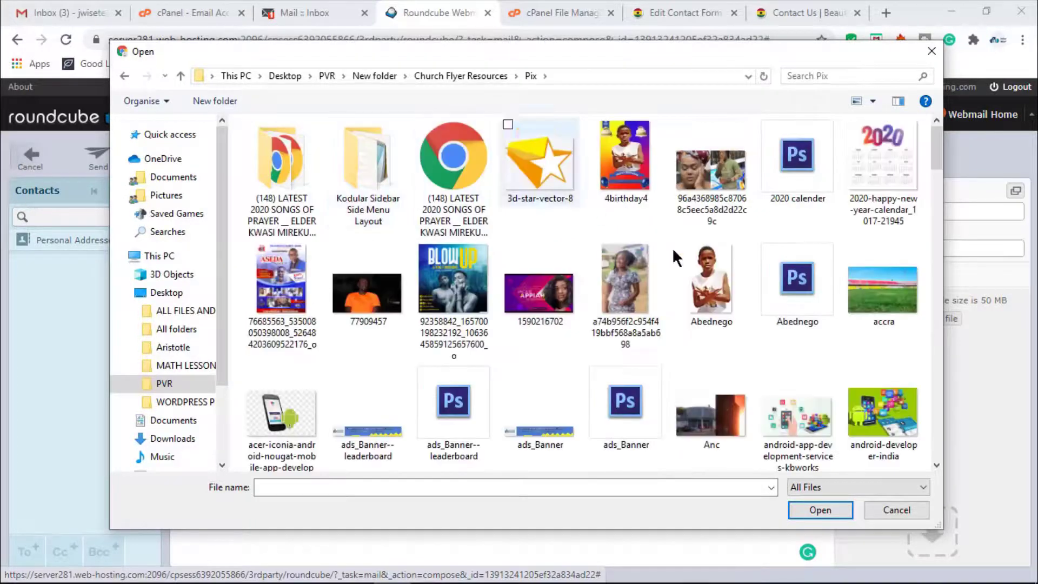
{"action": "left_click_drag", "start_coordinate": [934, 158], "coordinate": [933, 274]}
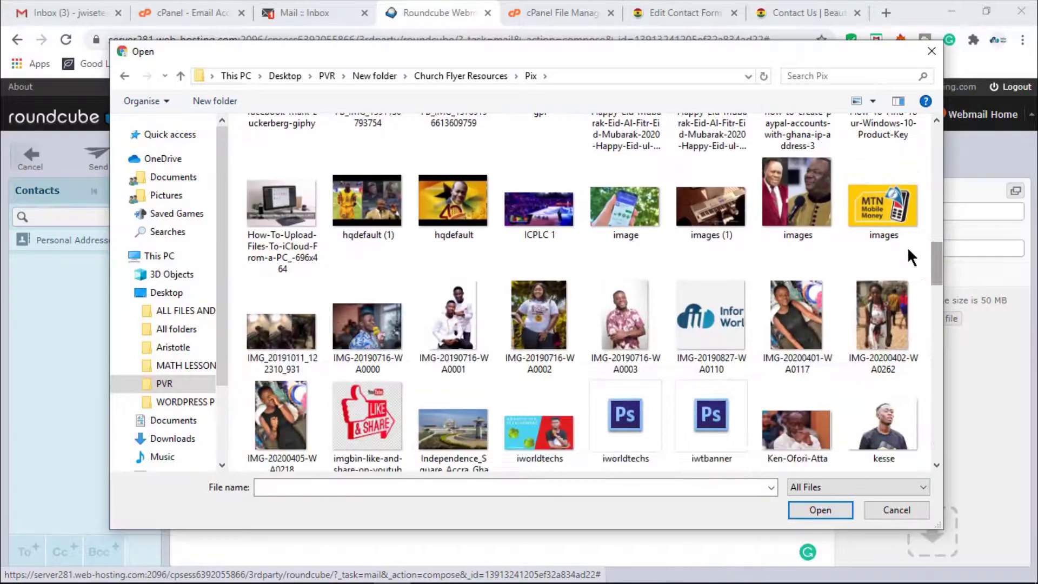
{"action": "left_click", "coordinate": [705, 341]}
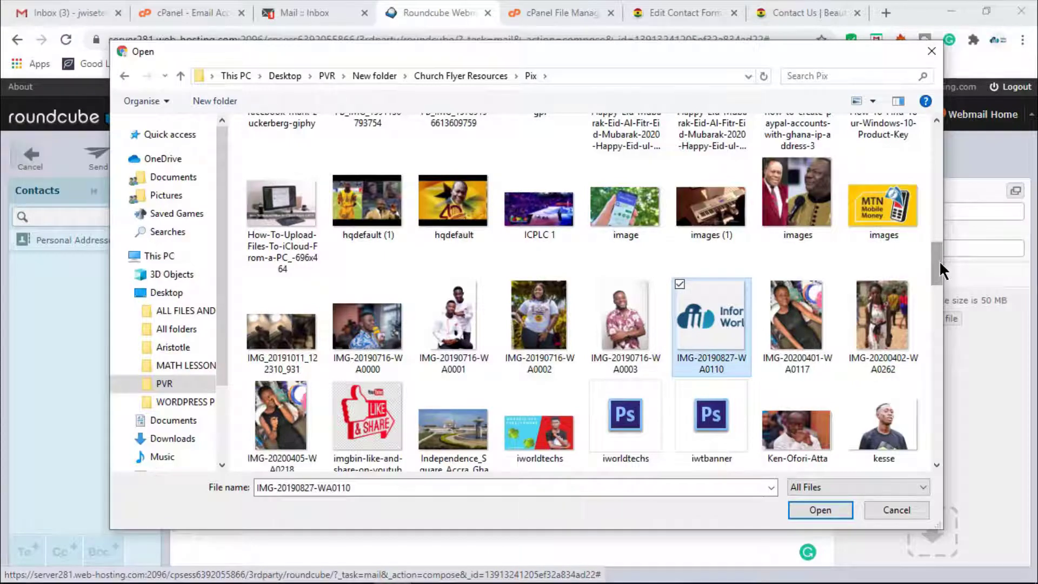
{"action": "left_click_drag", "start_coordinate": [940, 261], "coordinate": [939, 330]}
{"action": "left_click", "coordinate": [287, 301]}
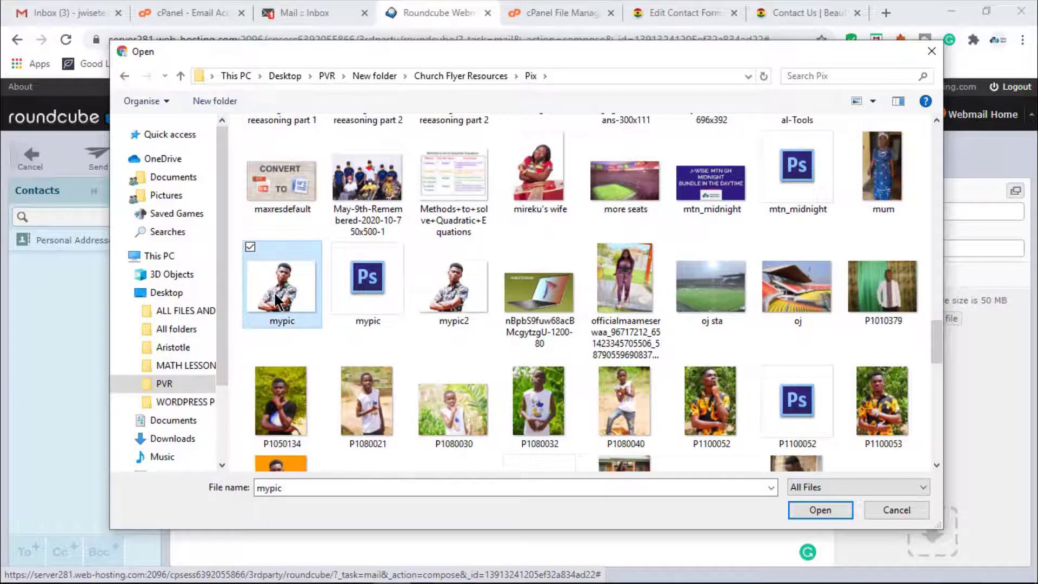
{"action": "left_click", "coordinate": [823, 508]}
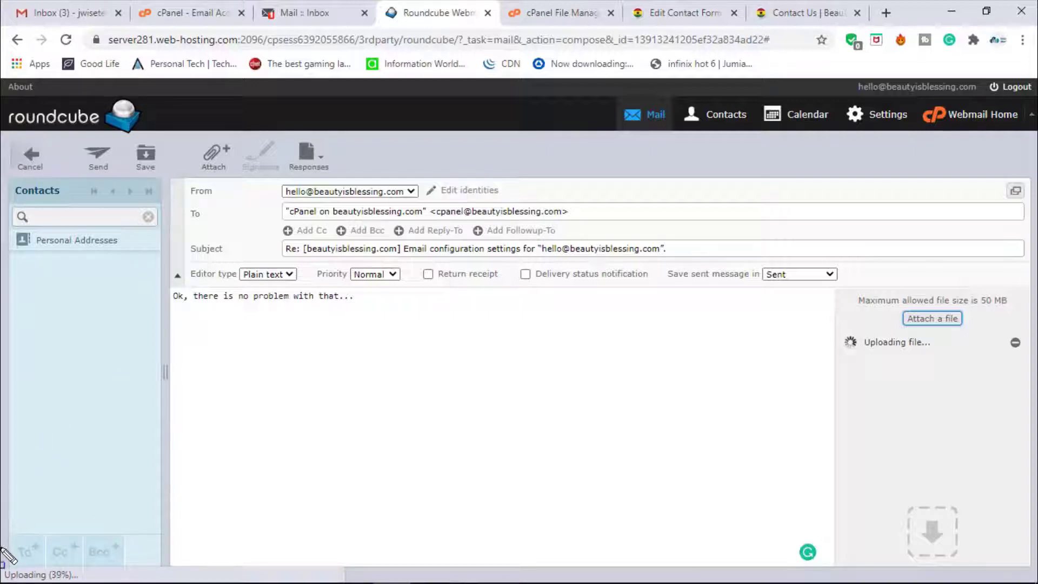
Send the reply once mypic.jpg finishes uploading, then return to the Horde inbox
{"action": "left_click_drag", "start_coordinate": [4, 565], "coordinate": [98, 581]}
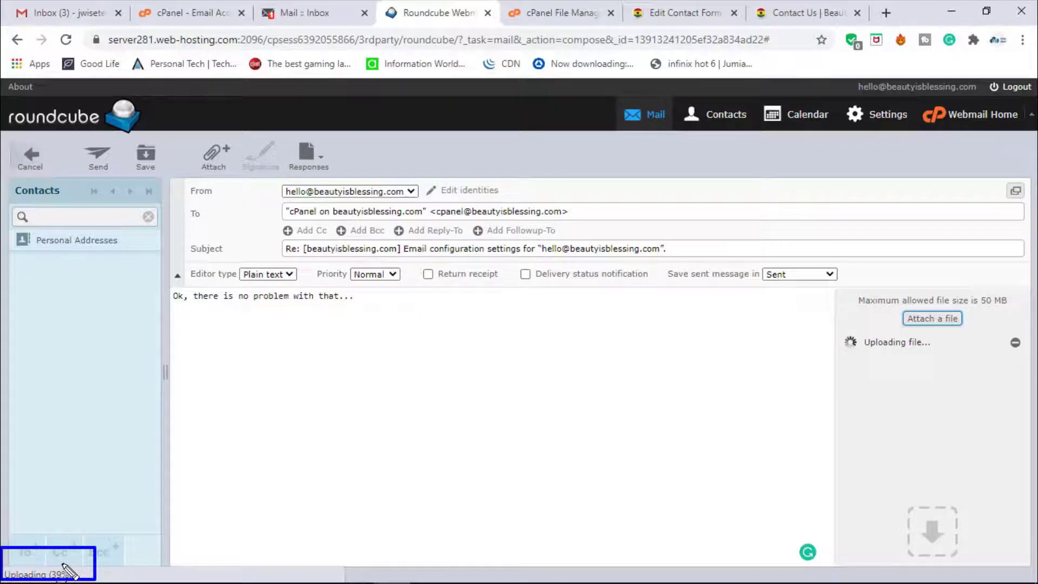
{"action": "key", "text": "ctrl+z"}
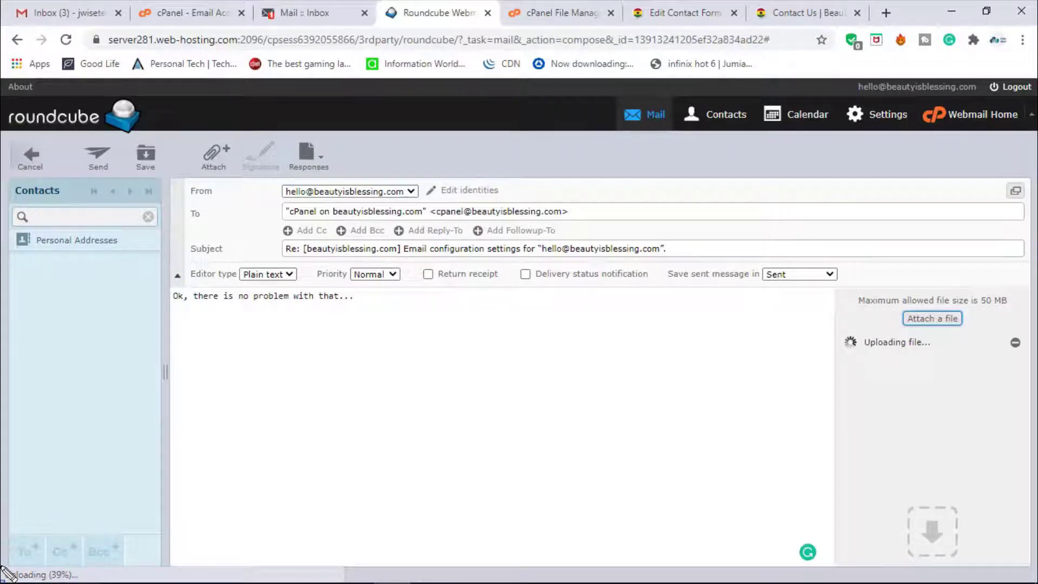
{"action": "left_click_drag", "start_coordinate": [2, 565], "coordinate": [120, 582]}
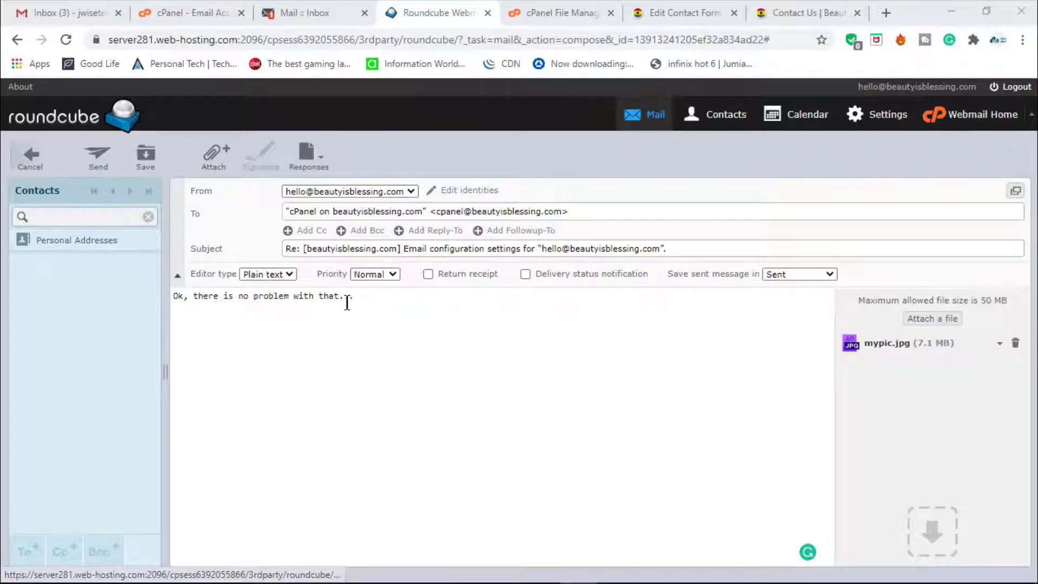
{"action": "left_click", "coordinate": [98, 163]}
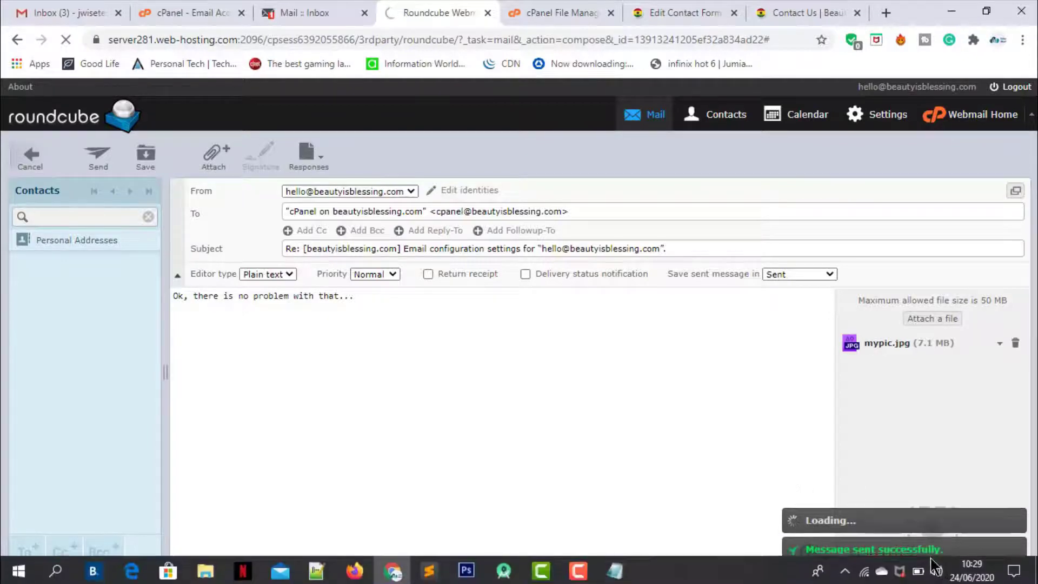
{"action": "left_click", "coordinate": [323, 10]}
Open the cPanel configuration message in Horde and always show images from its sender
{"action": "left_click", "coordinate": [232, 90]}
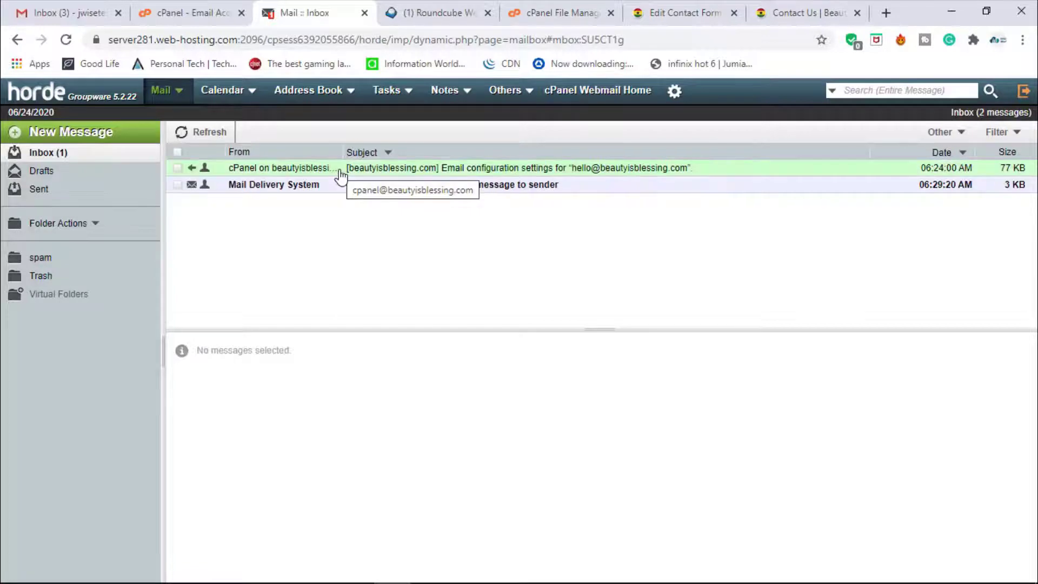
{"action": "left_click", "coordinate": [407, 171]}
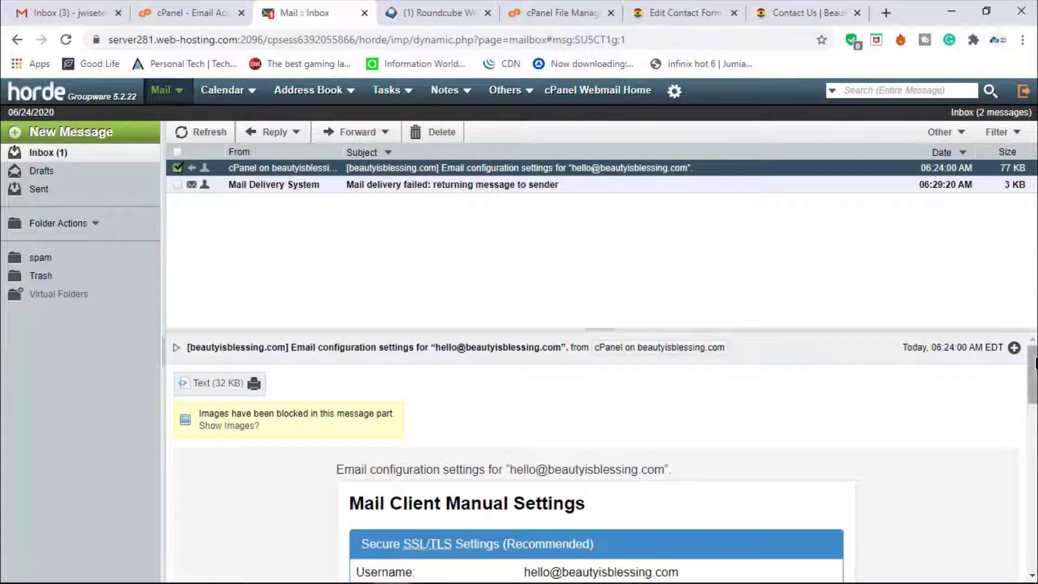
{"action": "scroll", "coordinate": [1035, 363], "scroll_direction": "down", "scroll_amount": 1}
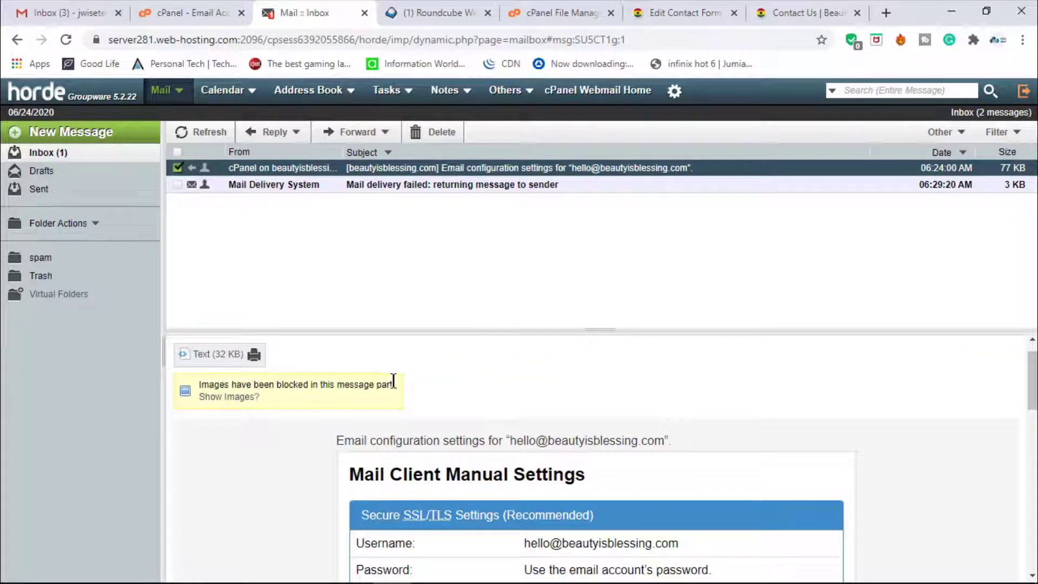
{"action": "left_click", "coordinate": [221, 398]}
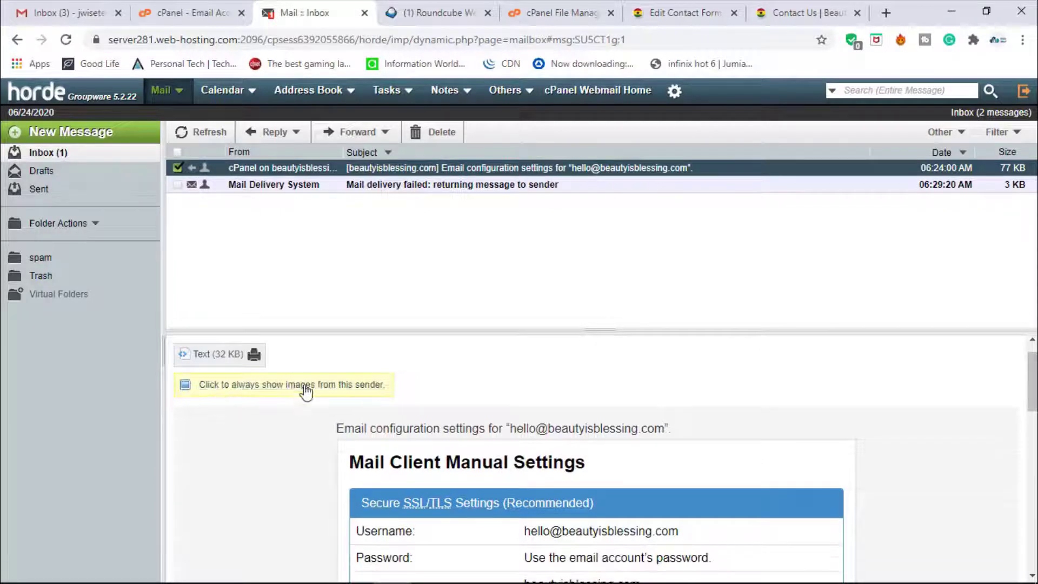
{"action": "left_click", "coordinate": [237, 384]}
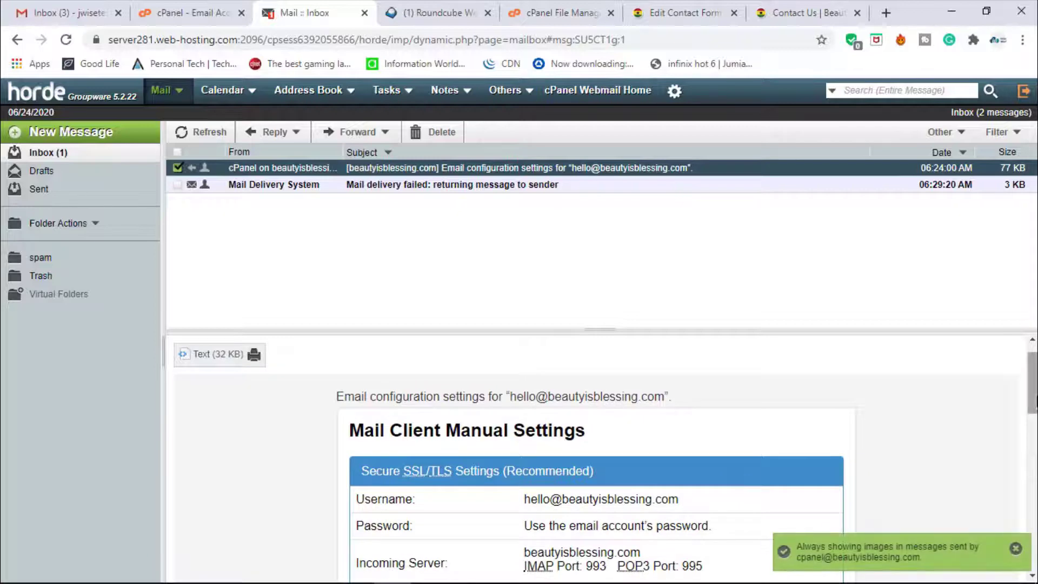
{"action": "left_click_drag", "start_coordinate": [1034, 381], "coordinate": [1031, 566]}
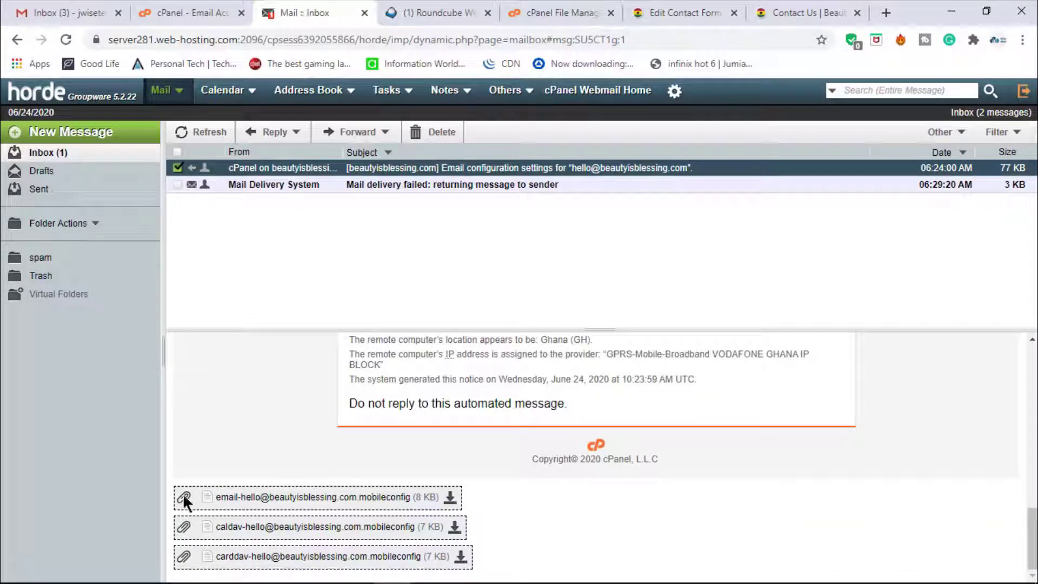
{"action": "left_click_drag", "start_coordinate": [1034, 533], "coordinate": [1034, 346]}
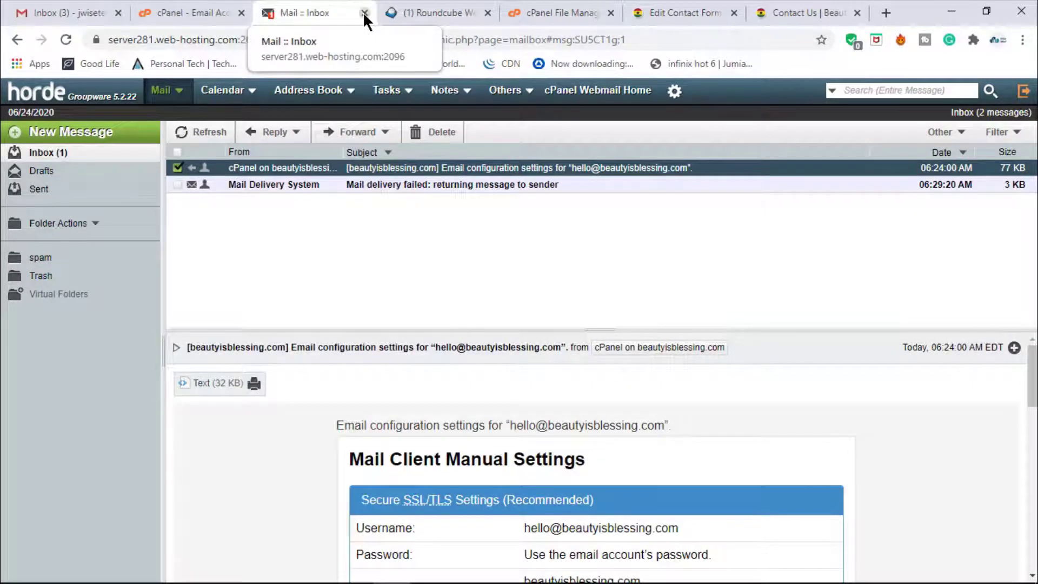
Close the Horde and Roundcube tabs and launch webmail for info@ from Email Accounts
{"action": "left_click", "coordinate": [462, 10]}
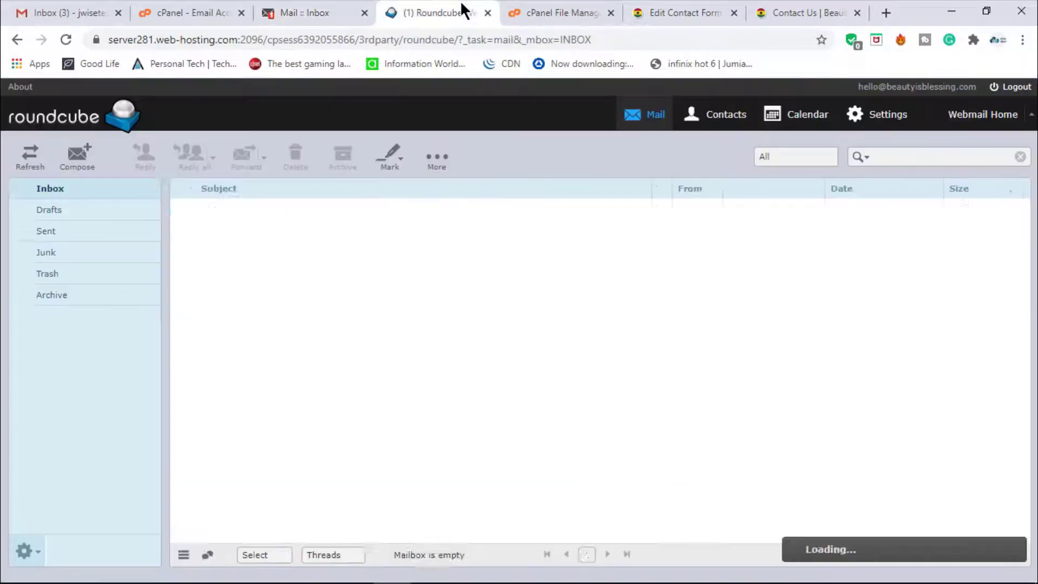
{"action": "left_click", "coordinate": [219, 8]}
{"action": "left_click", "coordinate": [328, 8]}
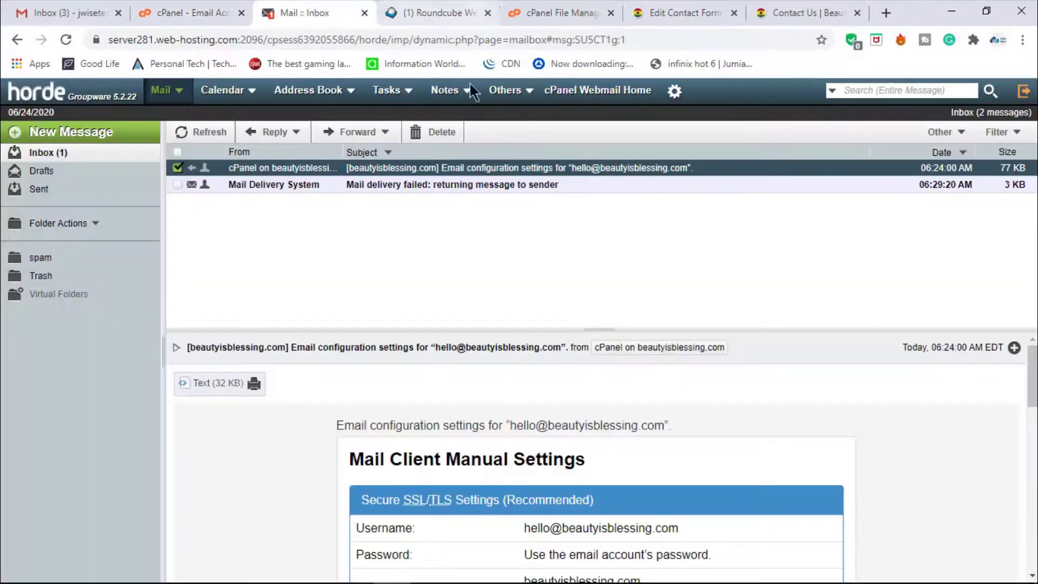
{"action": "left_click", "coordinate": [422, 8]}
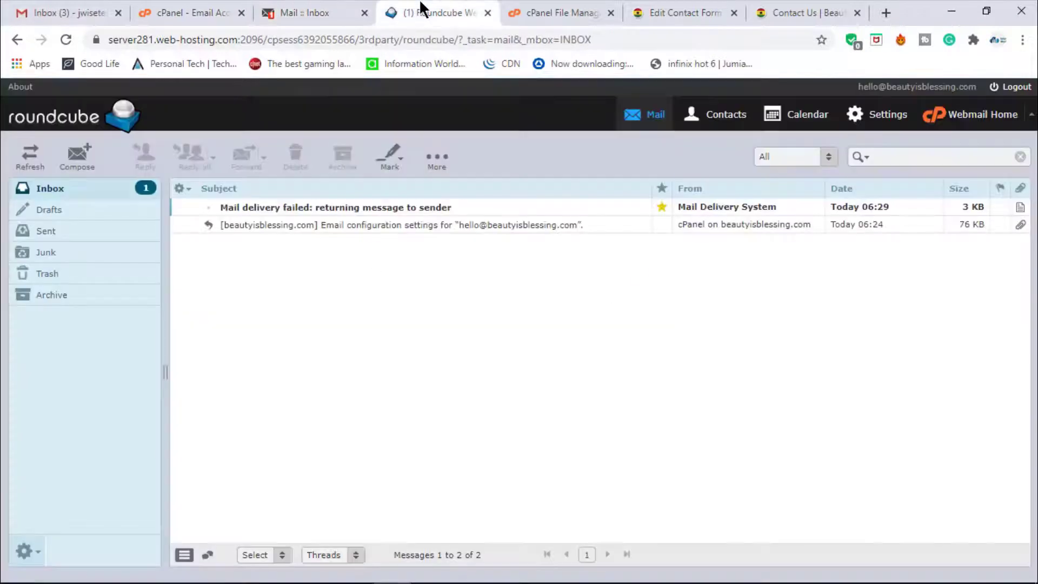
{"action": "left_click", "coordinate": [364, 13]}
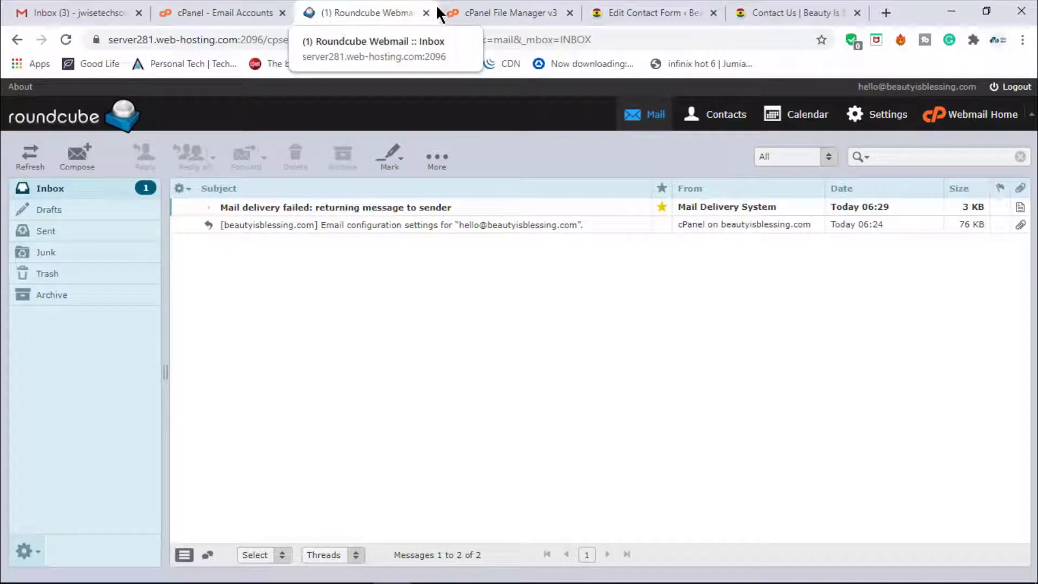
{"action": "left_click", "coordinate": [426, 13]}
{"action": "left_click", "coordinate": [243, 12]}
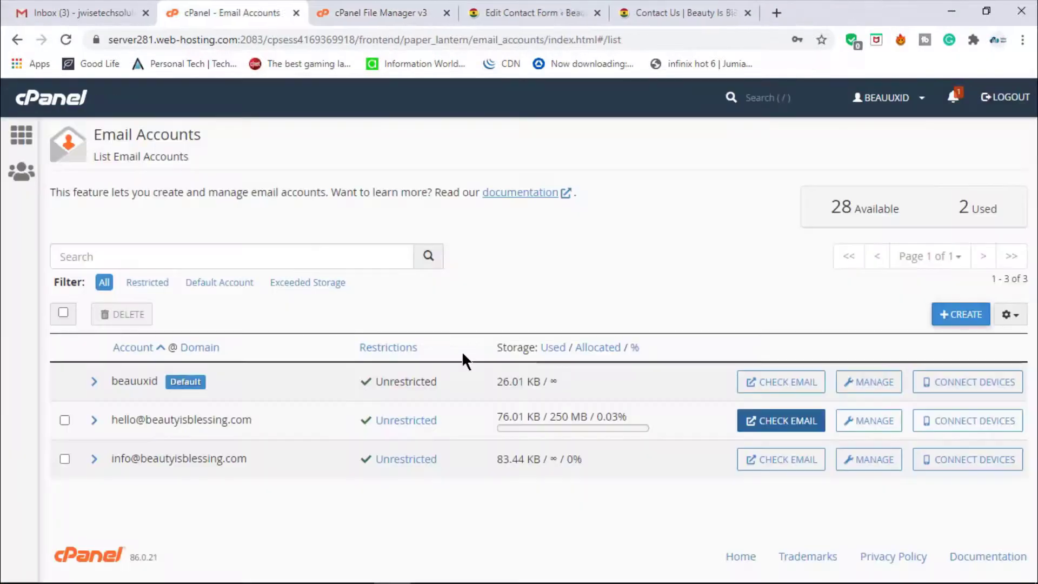
{"action": "left_click", "coordinate": [795, 459]}
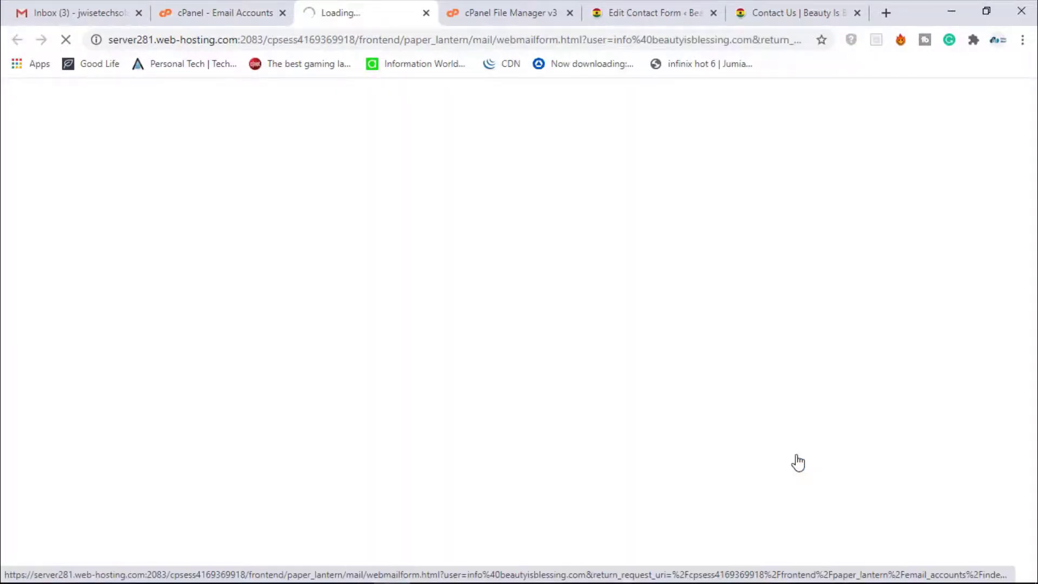
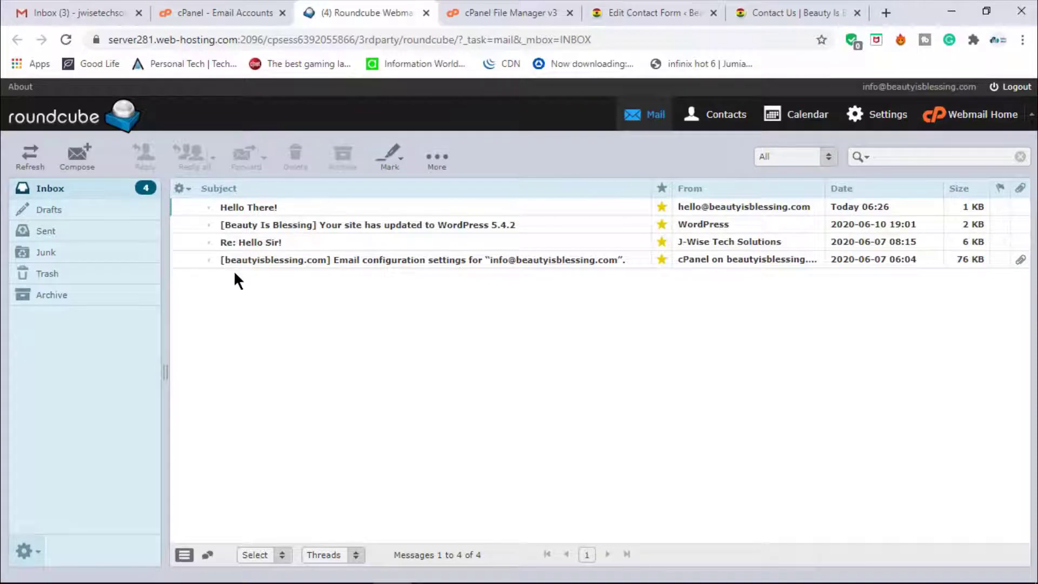
Start a new blank message in Roundcube, glancing at the Gmail and cPanel tabs before returning
{"action": "left_click", "coordinate": [75, 154]}
{"action": "left_click", "coordinate": [62, 11]}
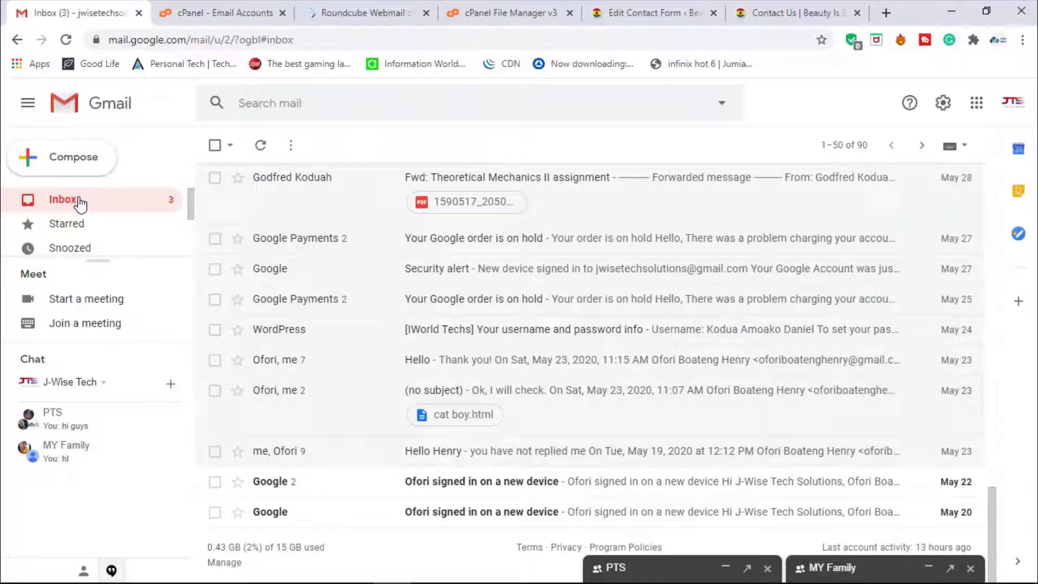
{"action": "left_click", "coordinate": [80, 203]}
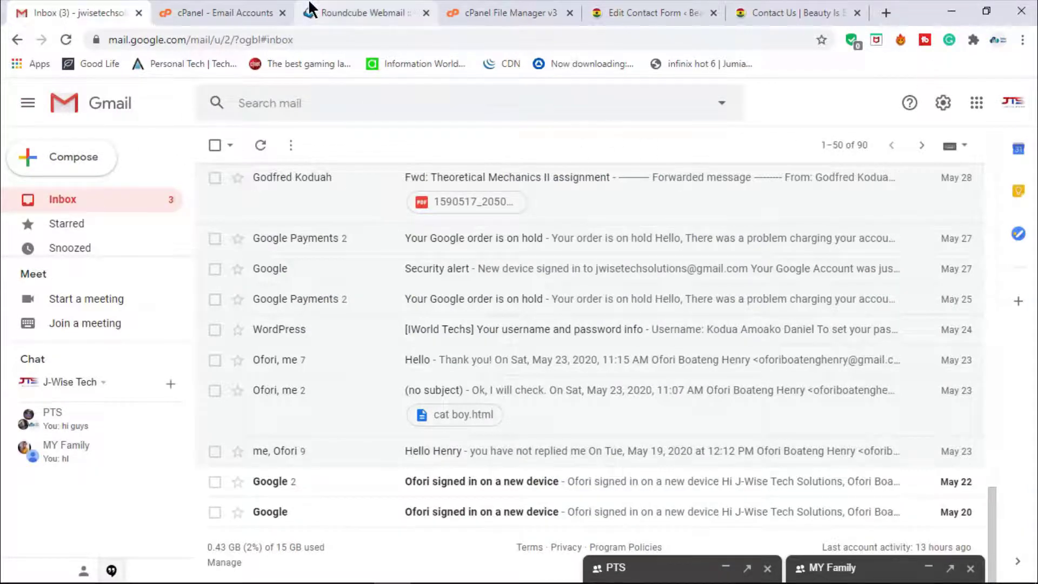
{"action": "left_click", "coordinate": [292, 7]}
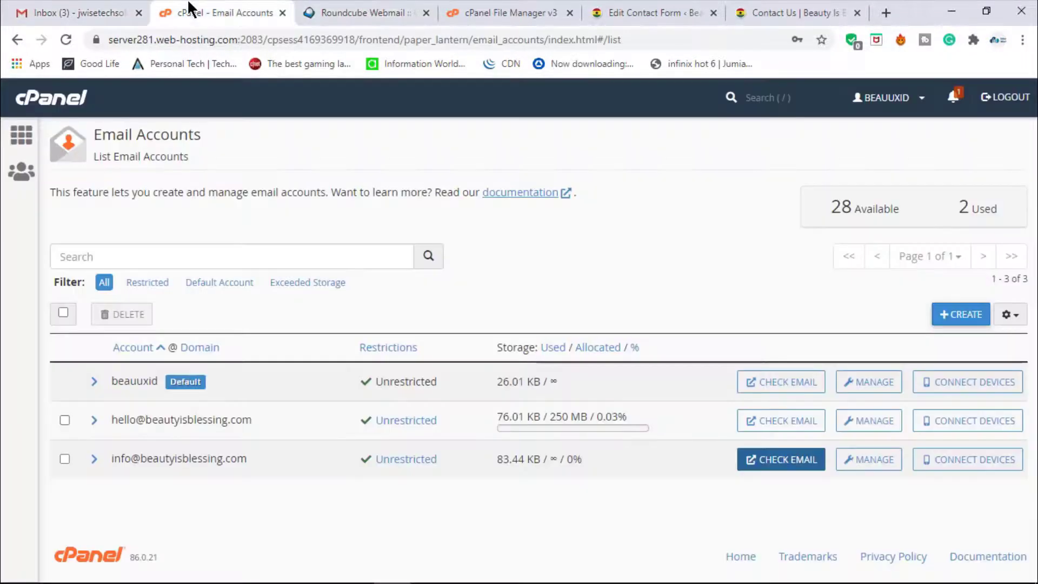
{"action": "left_click", "coordinate": [357, 7]}
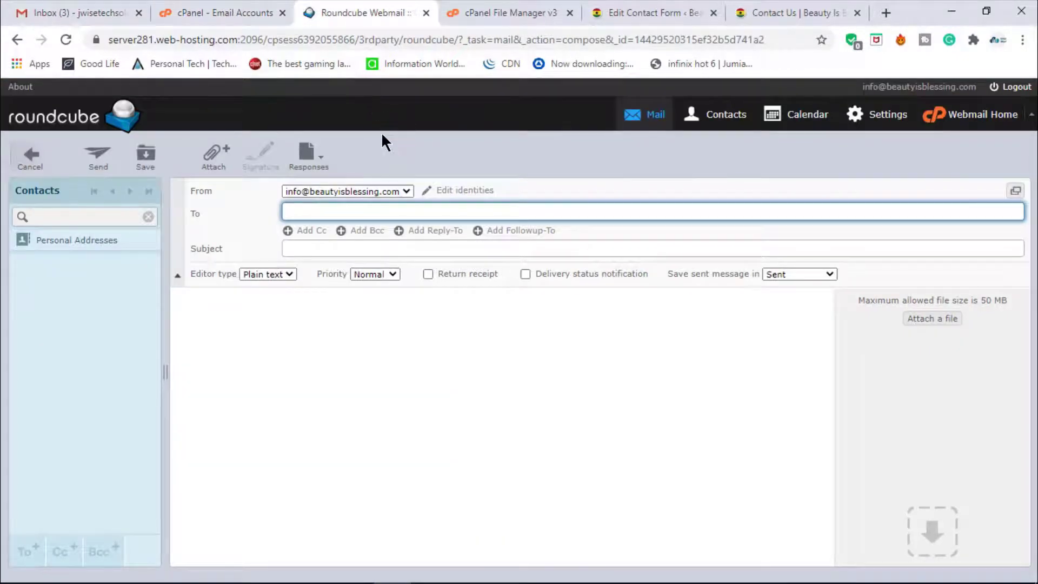
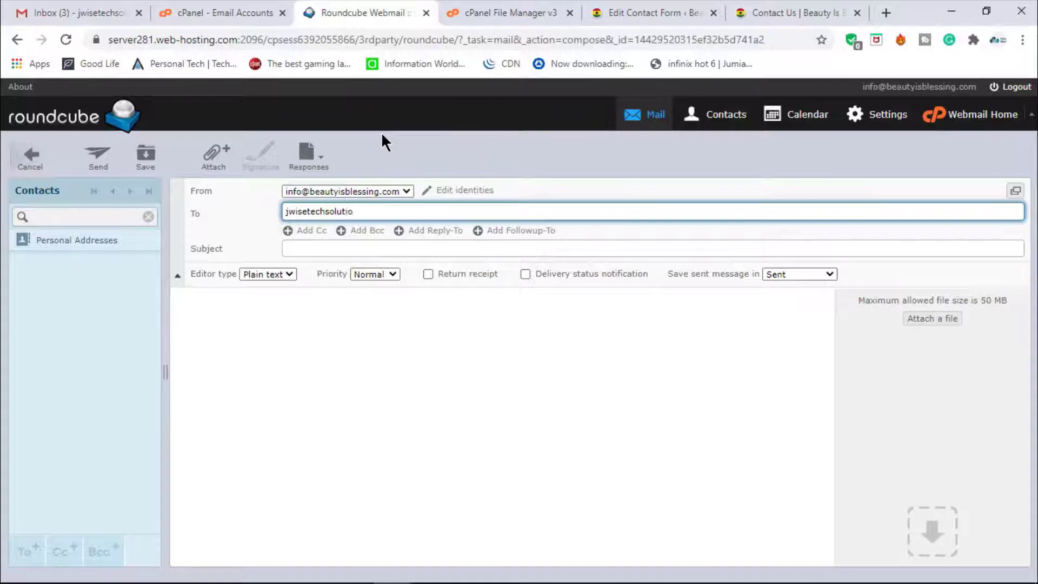
Send the Gmail address a test email titled TESTING reading 'Hello Guys, this is a test email'
{"action": "left_click", "coordinate": [398, 361]}
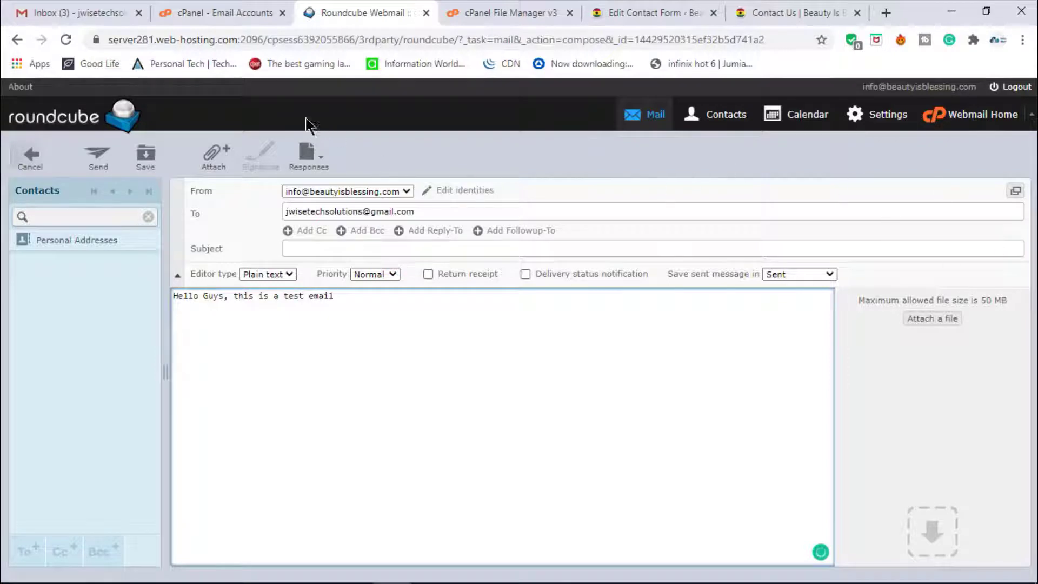
{"action": "left_click", "coordinate": [99, 157]}
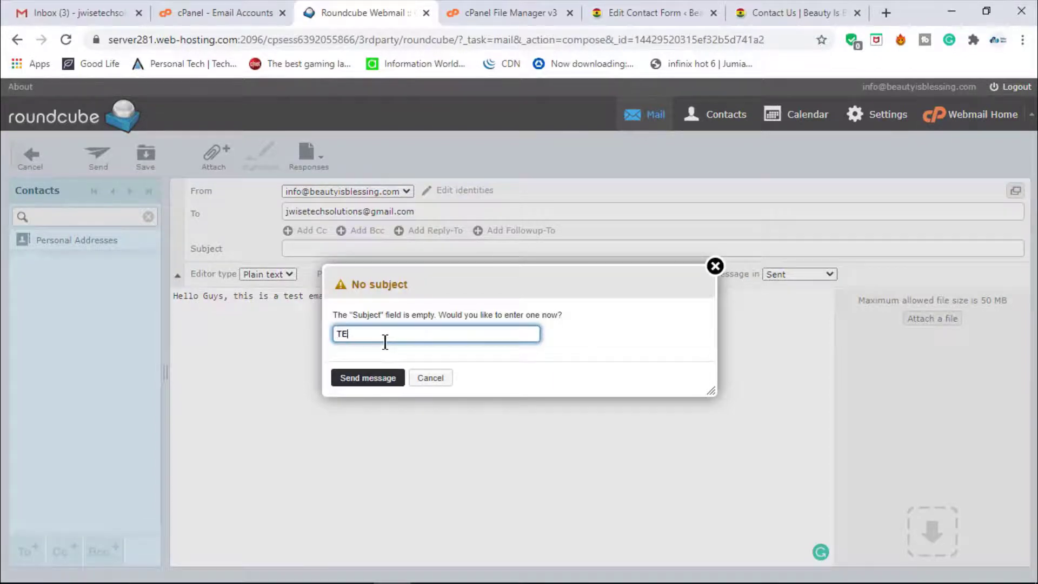
{"action": "left_click", "coordinate": [376, 378]}
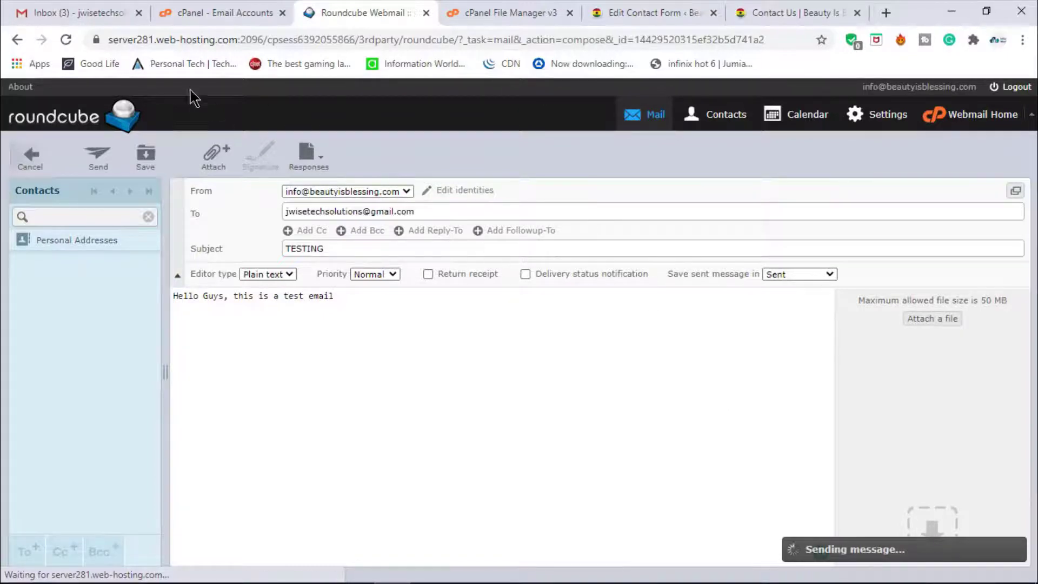
{"action": "left_click", "coordinate": [98, 8]}
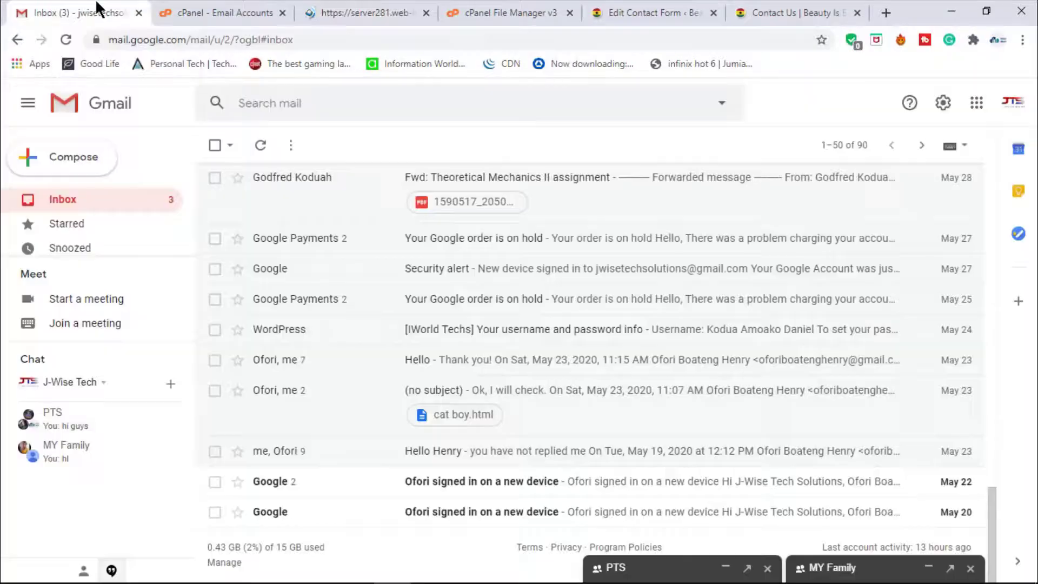
Refresh Gmail, open the TESTING email and send the 'It works!' smart reply
{"action": "left_click", "coordinate": [110, 210]}
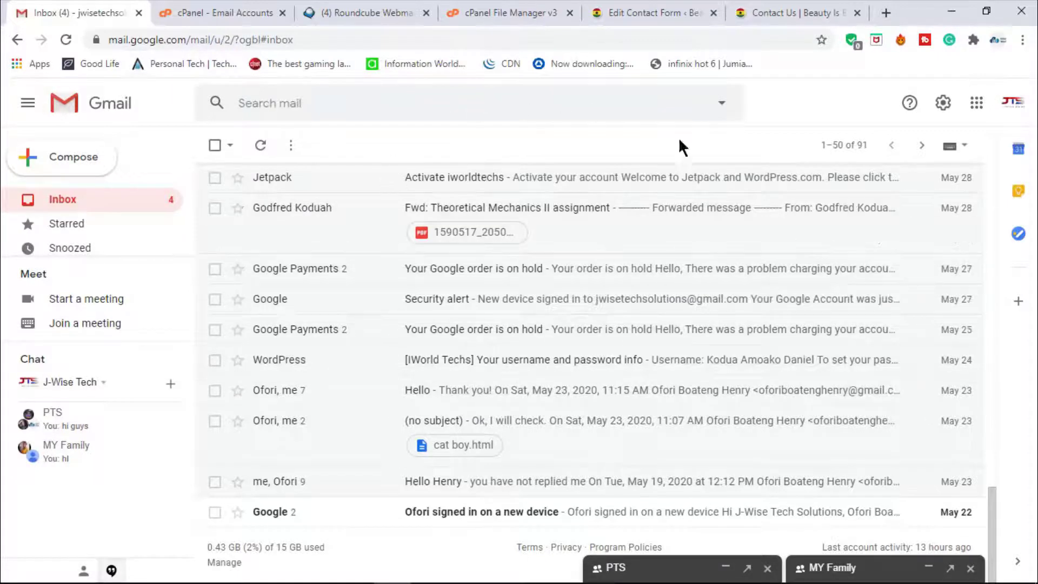
{"action": "left_click_drag", "start_coordinate": [992, 514], "coordinate": [1018, 153]}
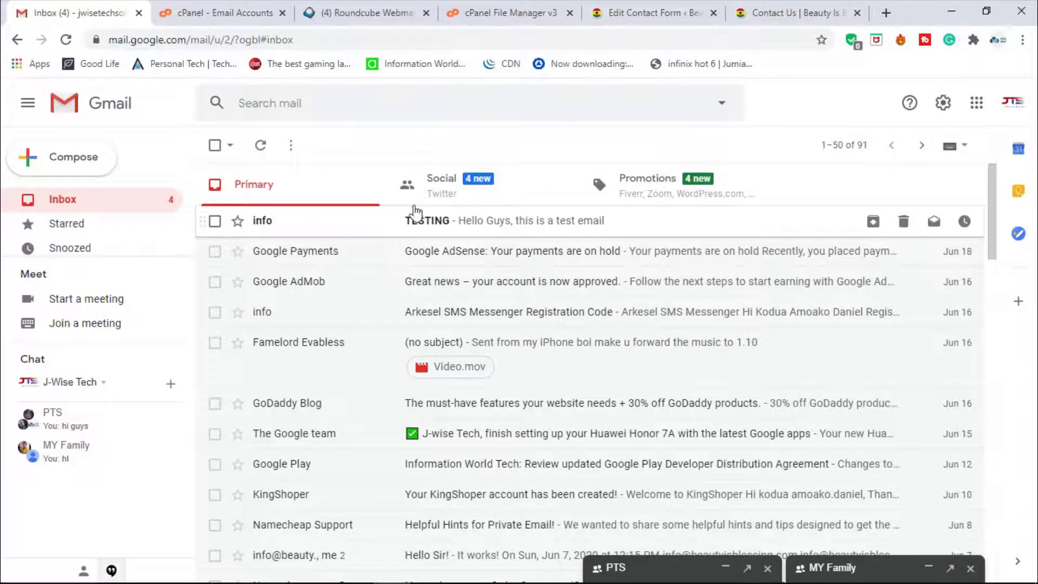
{"action": "left_click", "coordinate": [511, 227]}
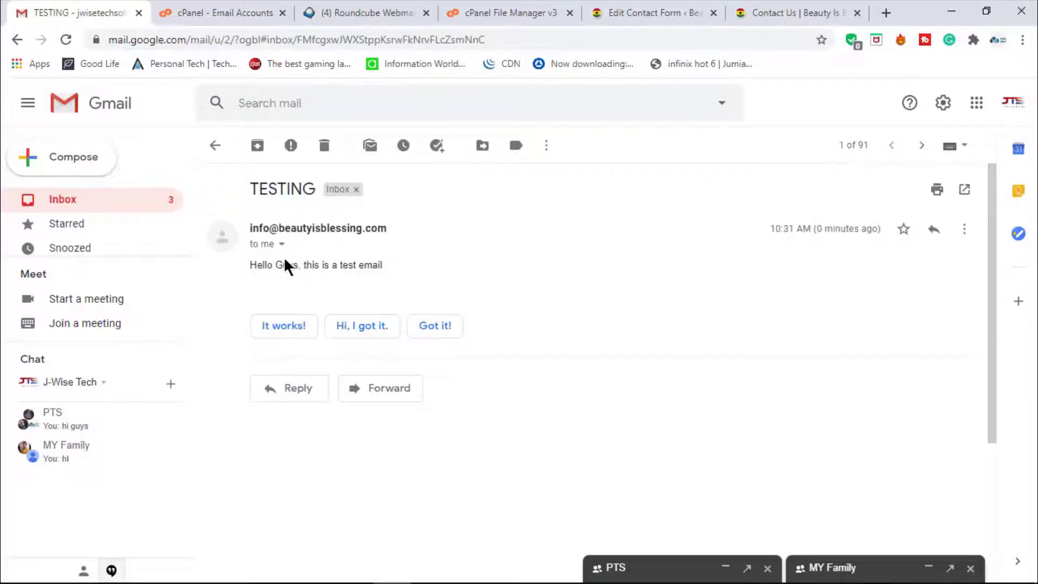
{"action": "left_click_drag", "start_coordinate": [260, 266], "coordinate": [427, 269]}
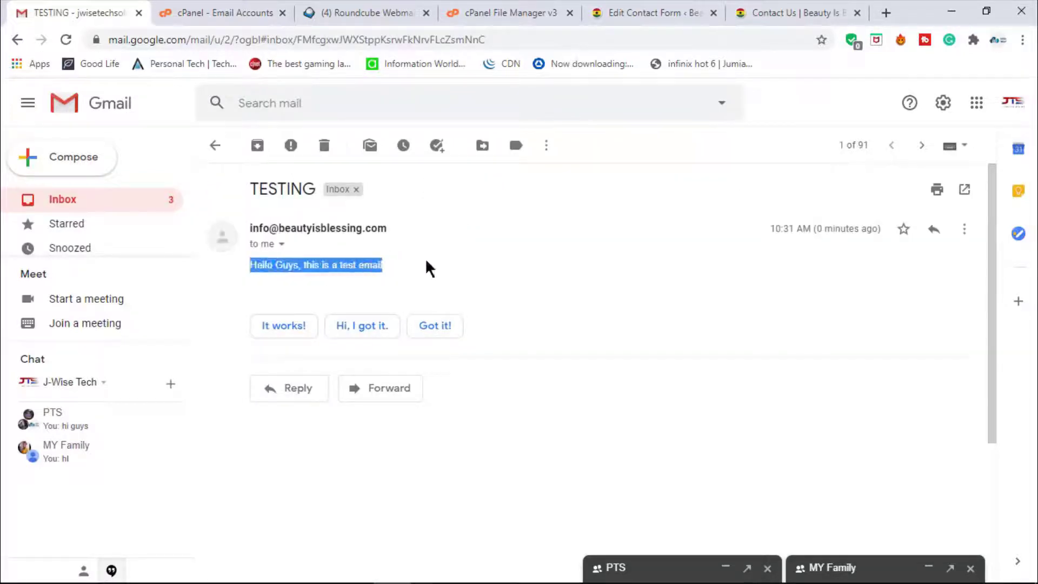
{"action": "left_click", "coordinate": [429, 269]}
{"action": "left_click", "coordinate": [285, 327]}
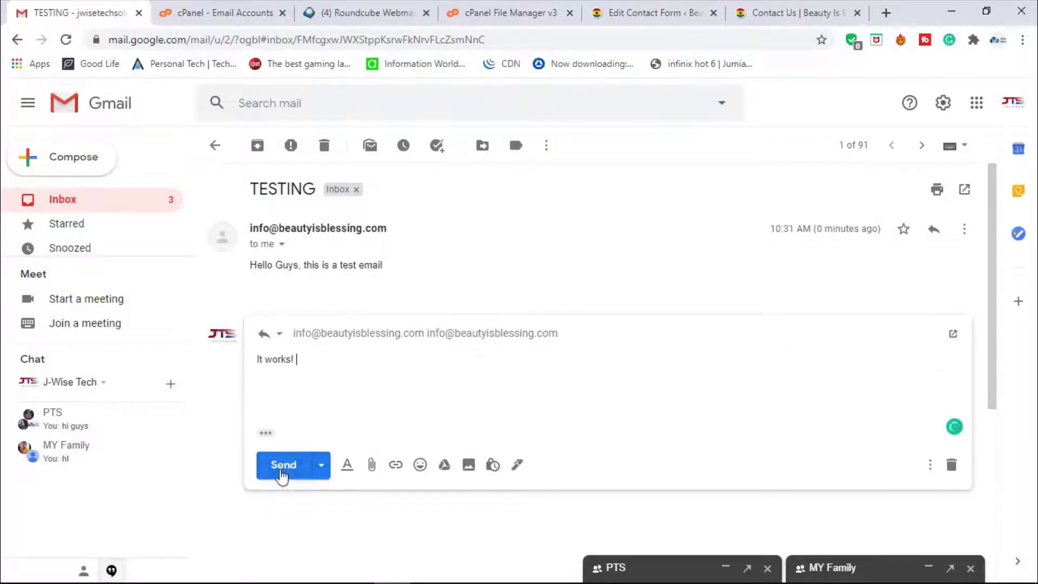
{"action": "left_click", "coordinate": [282, 475]}
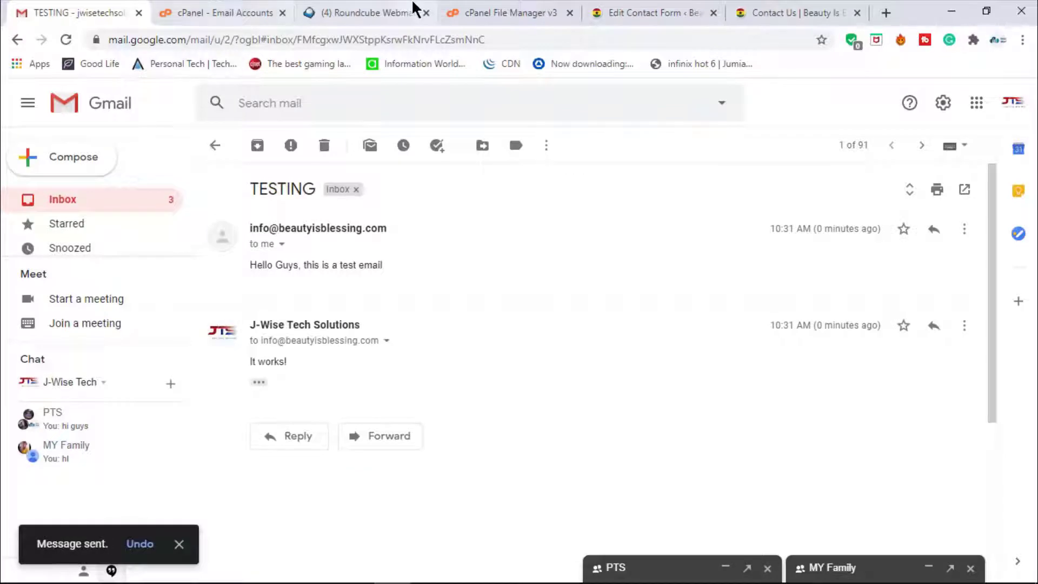
{"action": "left_click", "coordinate": [414, 12]}
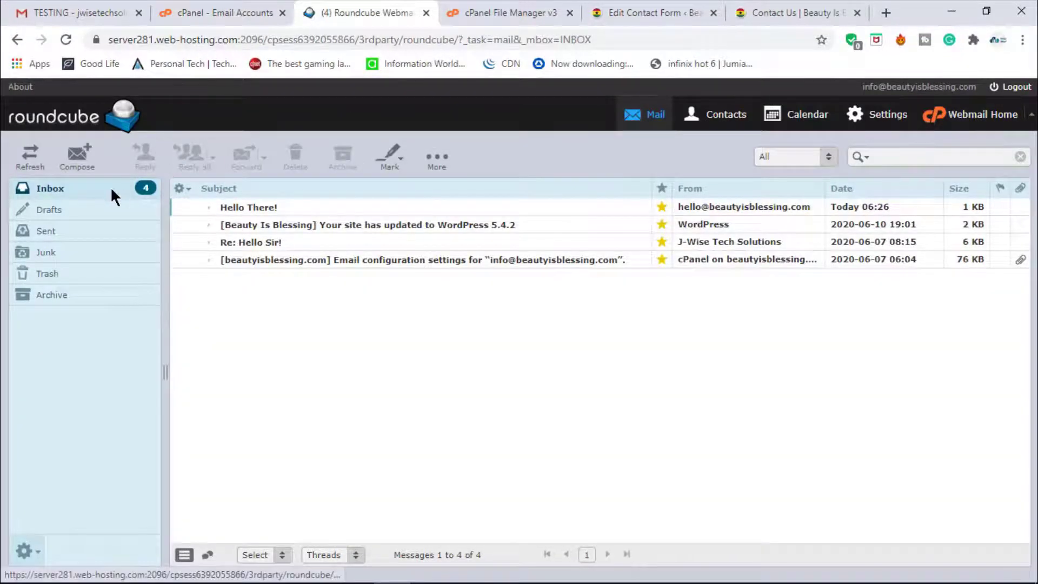
Refresh the webmail inbox and open the Hello There! and Re: Hello Sir! messages
{"action": "left_click", "coordinate": [54, 187]}
{"action": "left_click", "coordinate": [60, 187]}
{"action": "left_click", "coordinate": [284, 242]}
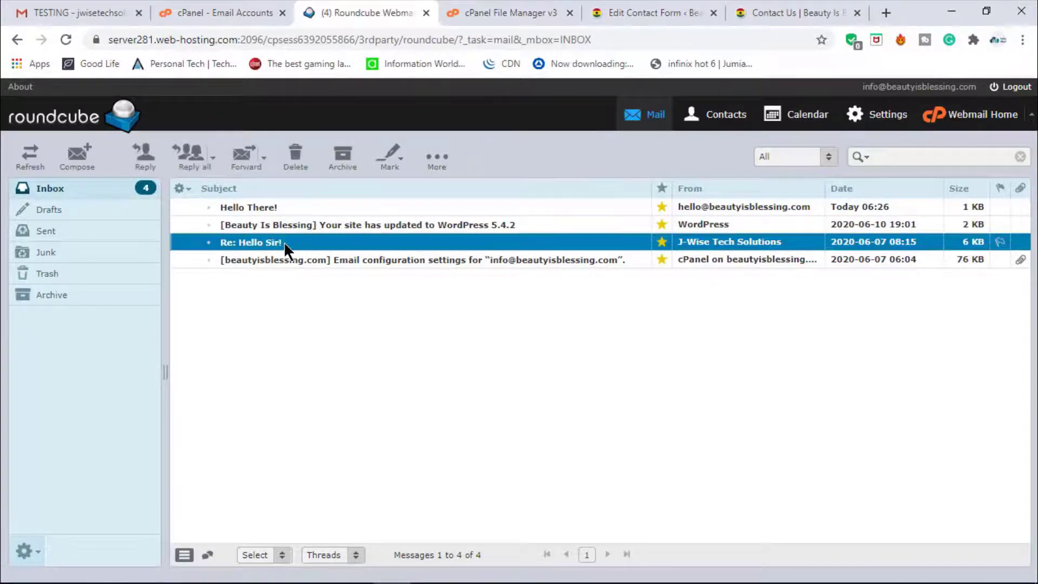
{"action": "left_click", "coordinate": [328, 207]}
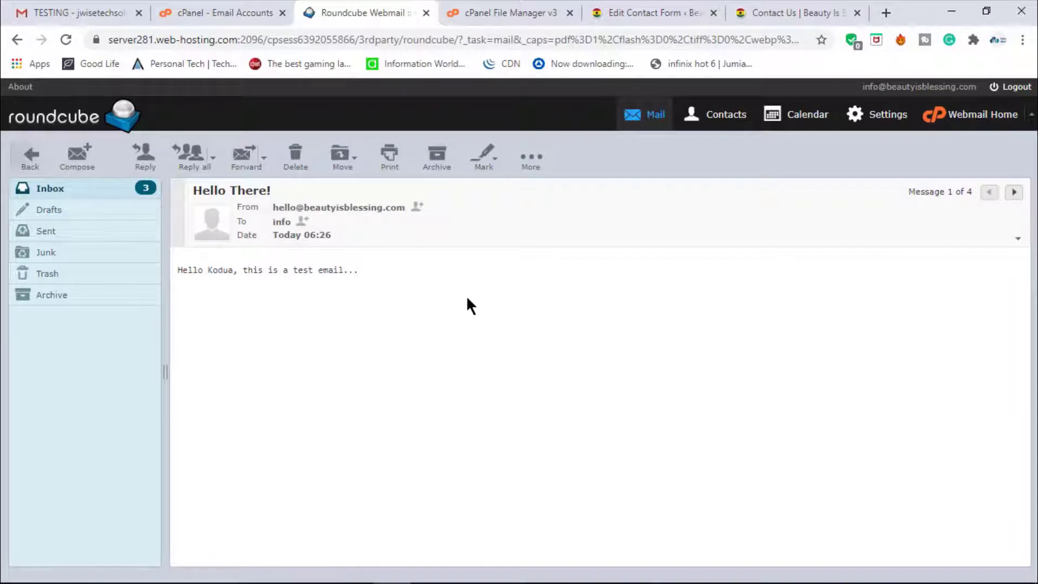
{"action": "left_click", "coordinate": [59, 186]}
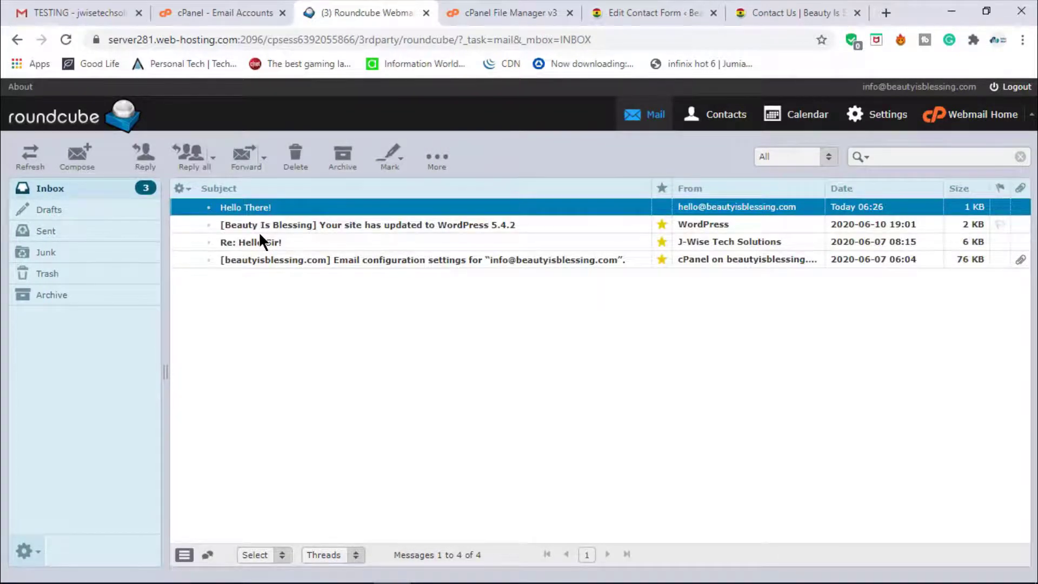
{"action": "double_click", "coordinate": [281, 209]}
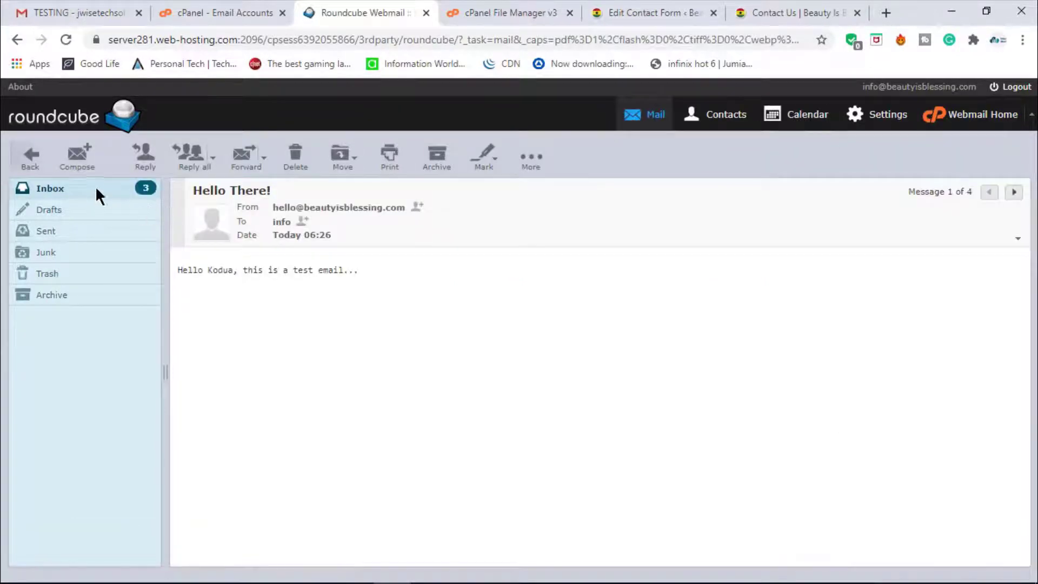
{"action": "left_click", "coordinate": [79, 187]}
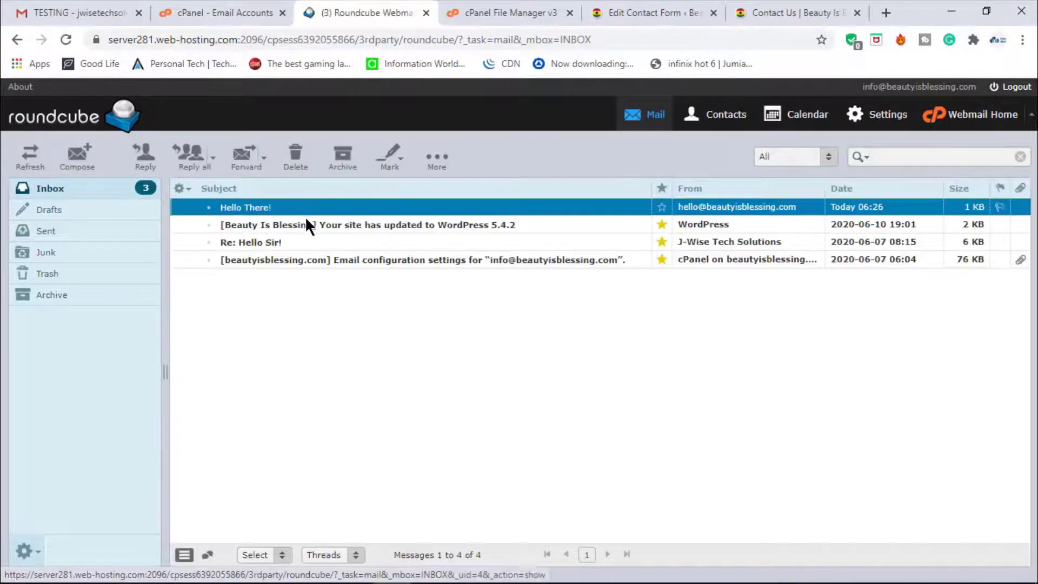
{"action": "double_click", "coordinate": [298, 238]}
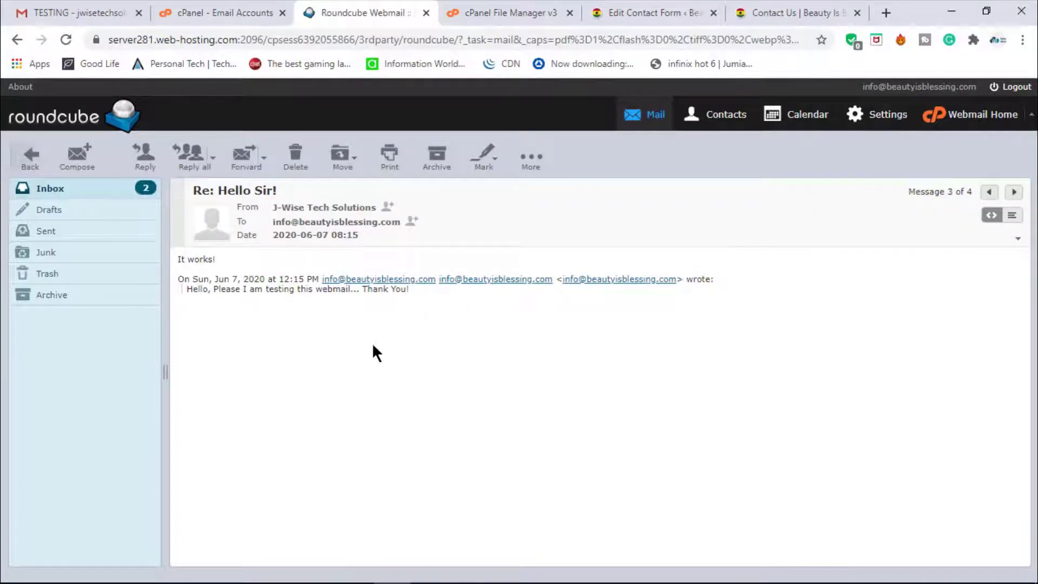
{"action": "left_click", "coordinate": [76, 188]}
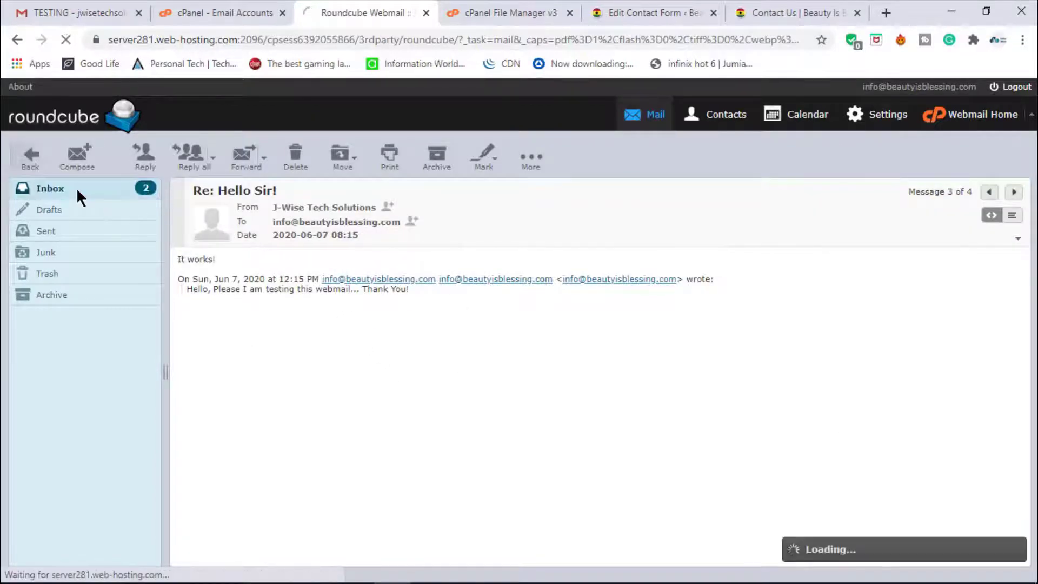
Check the cPanel and Gmail tabs, then view the email configuration settings message in webmail
{"action": "left_click", "coordinate": [232, 9]}
{"action": "left_click", "coordinate": [94, 9]}
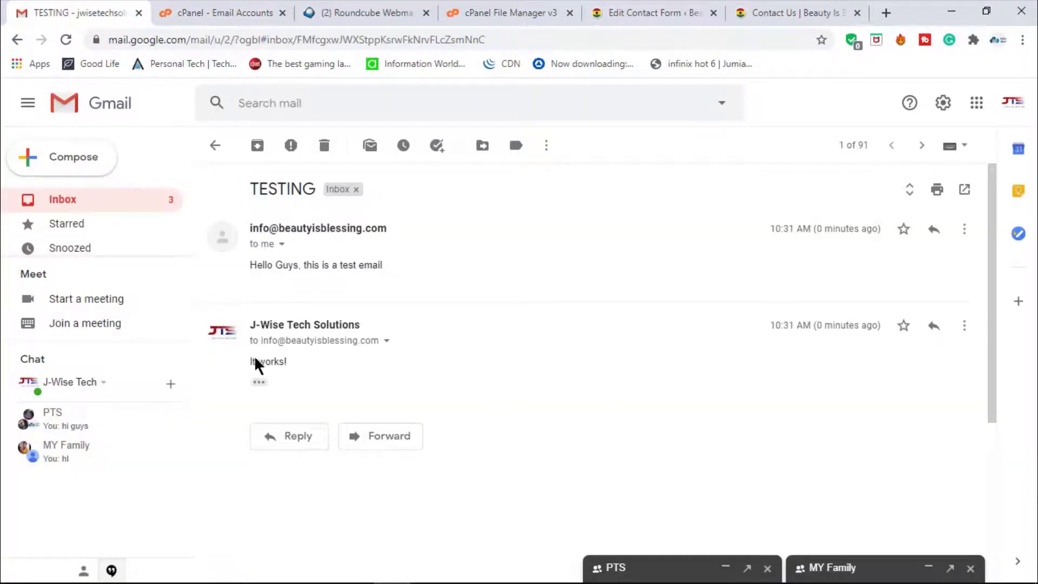
{"action": "left_click", "coordinate": [181, 8]}
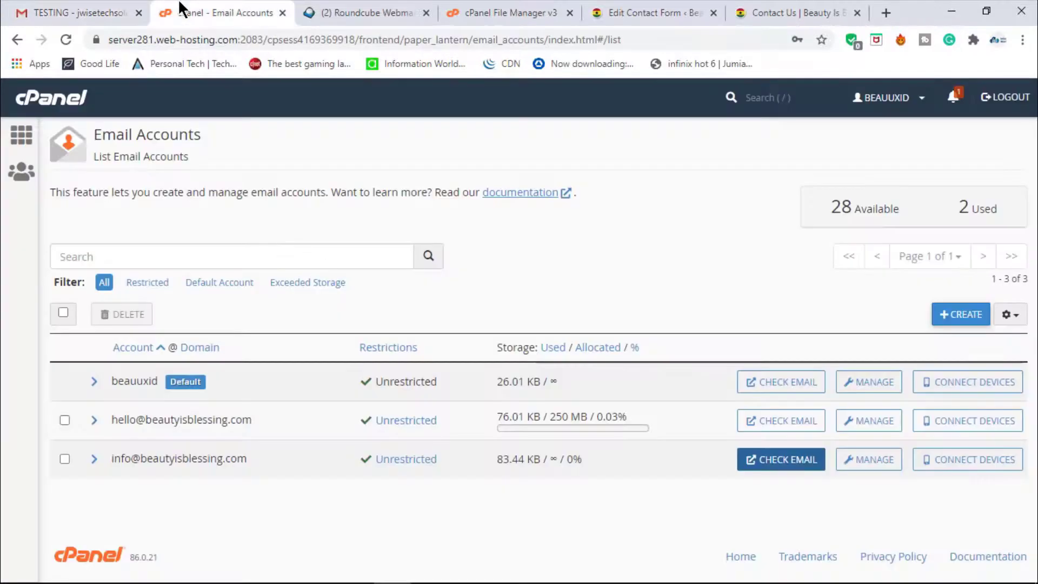
{"action": "left_click", "coordinate": [360, 8]}
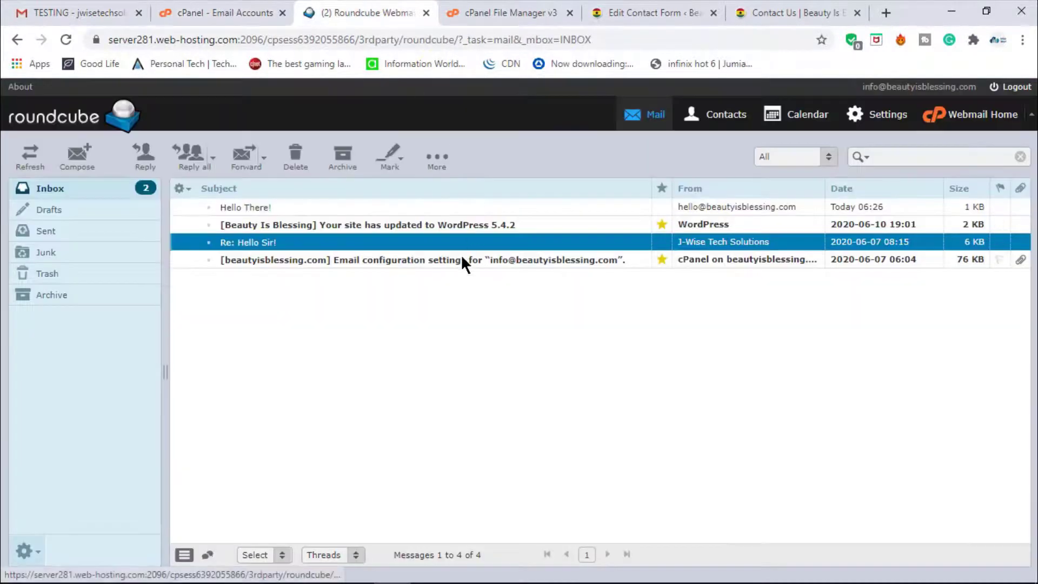
{"action": "left_click", "coordinate": [461, 255]}
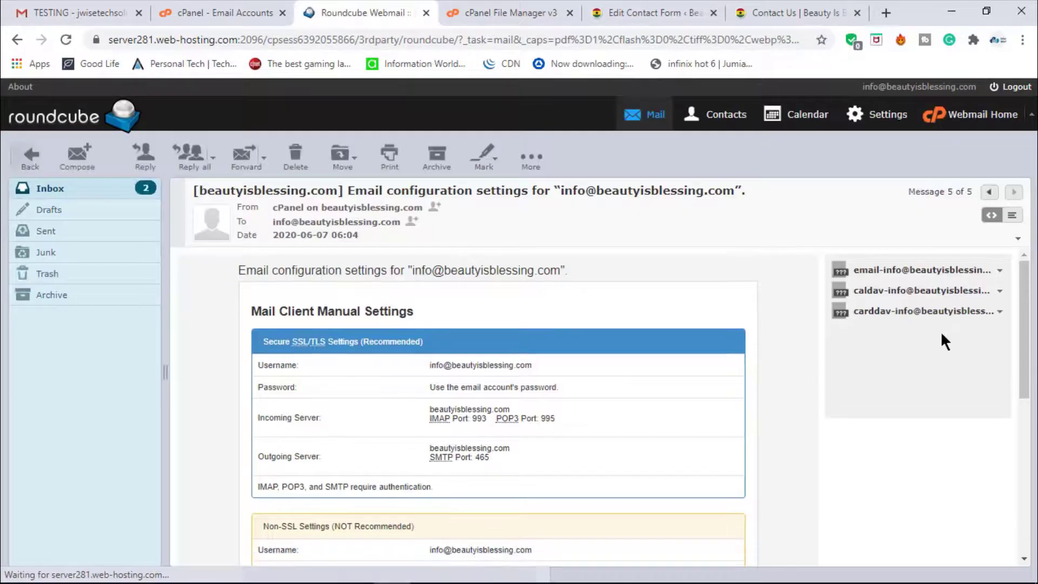
{"action": "left_click_drag", "start_coordinate": [1027, 324], "coordinate": [1028, 478]}
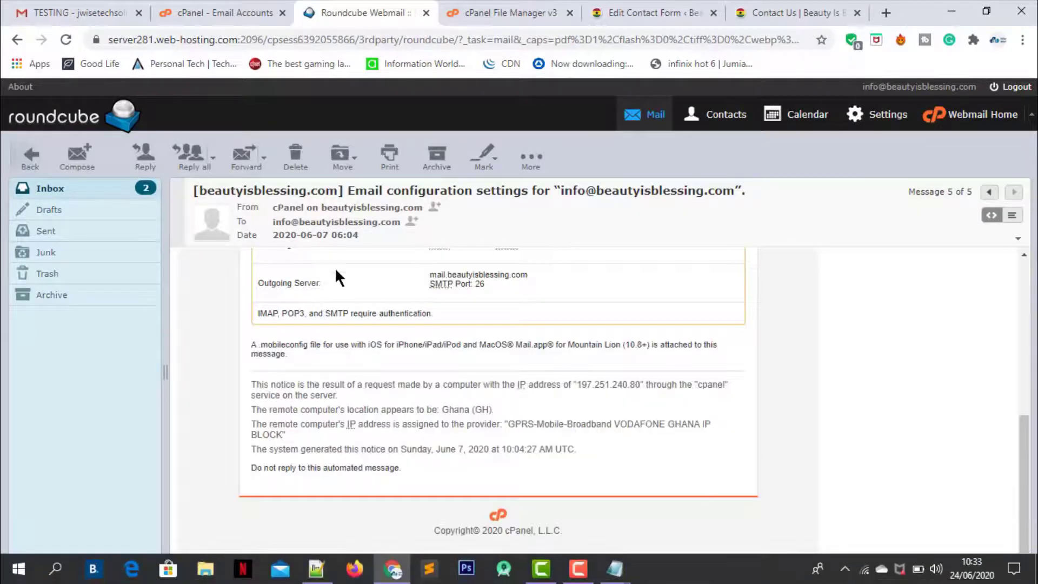
{"action": "left_click", "coordinate": [67, 187]}
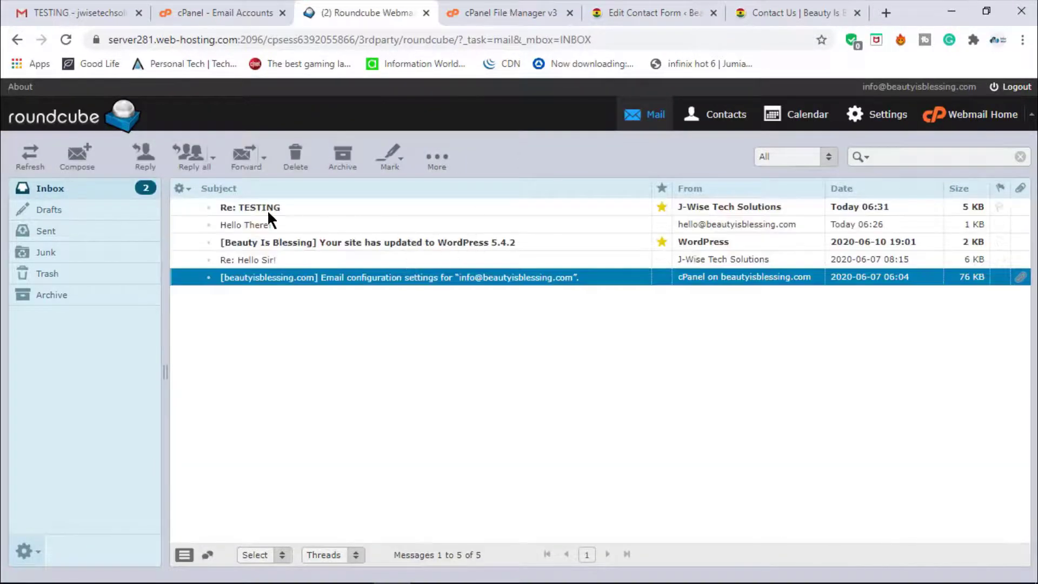
Read the Re: TESTING reply saying 'It works!' and close the webmail tab
{"action": "left_click", "coordinate": [304, 205]}
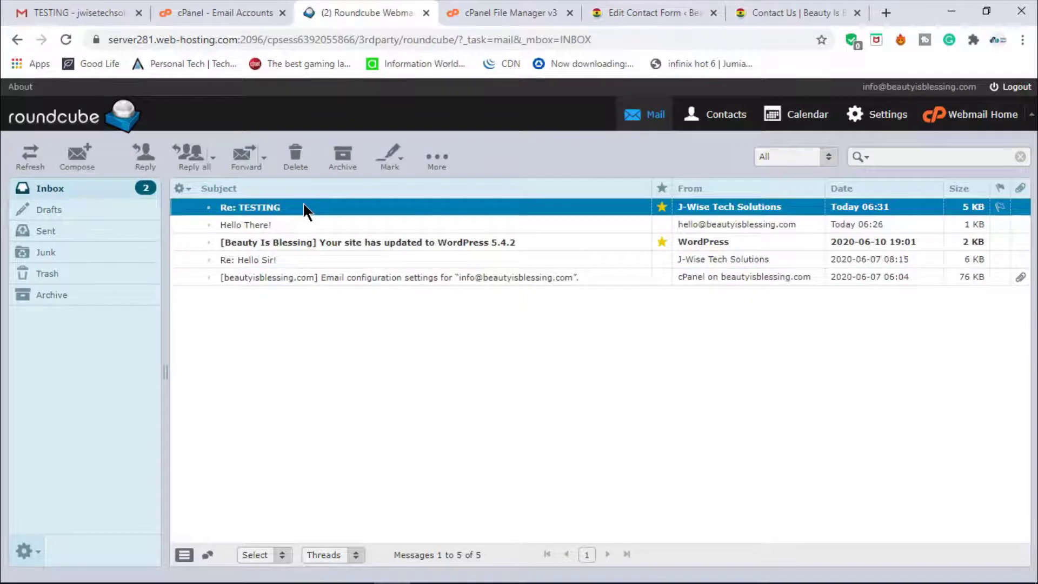
{"action": "double_click", "coordinate": [303, 206]}
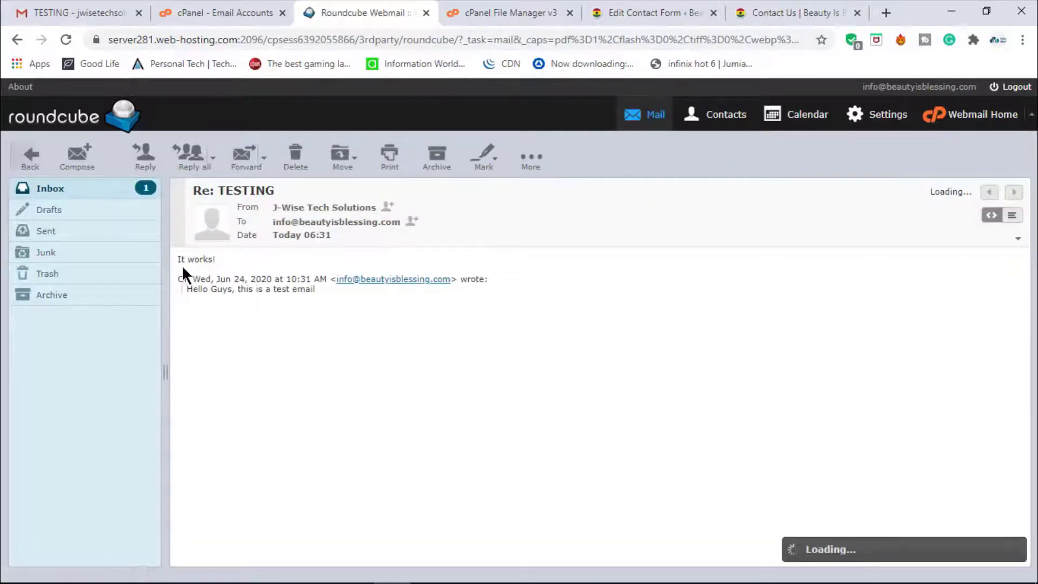
{"action": "left_click", "coordinate": [239, 261]}
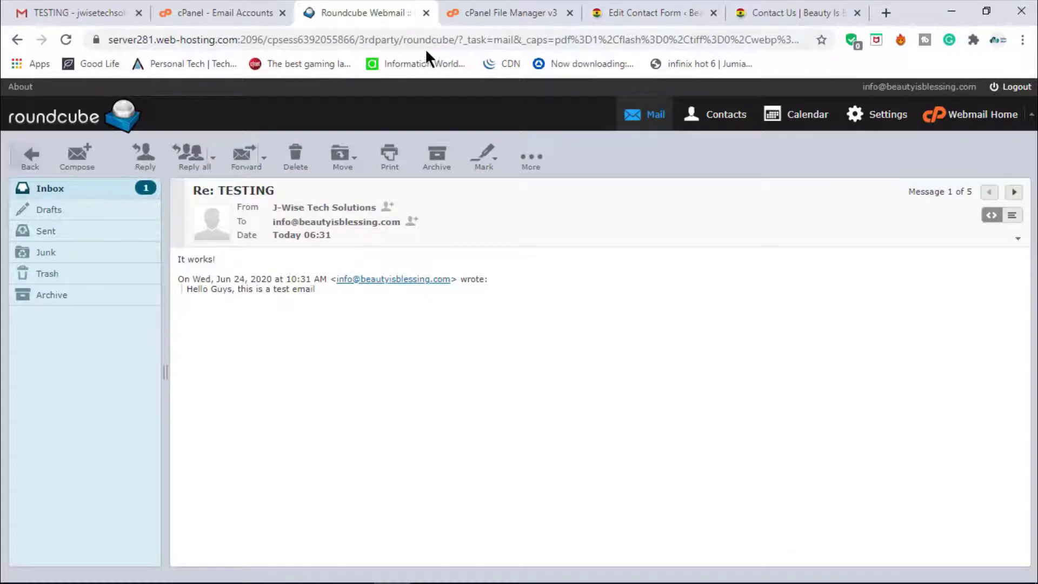
{"action": "left_click", "coordinate": [429, 12]}
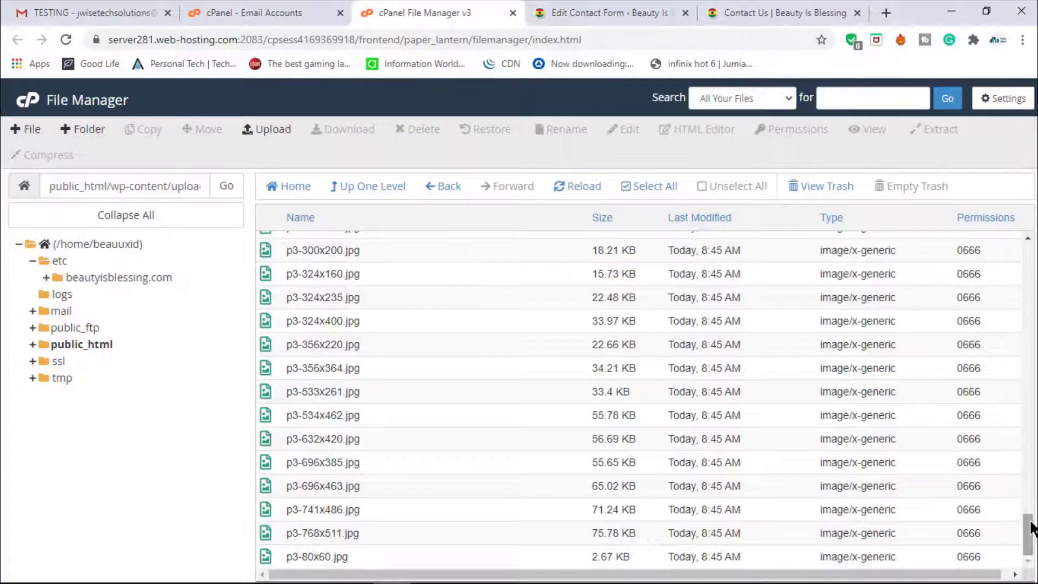
Close the cPanel File Manager and bring up the site's Contact Us page
{"action": "left_click_drag", "start_coordinate": [1028, 527], "coordinate": [1029, 221]}
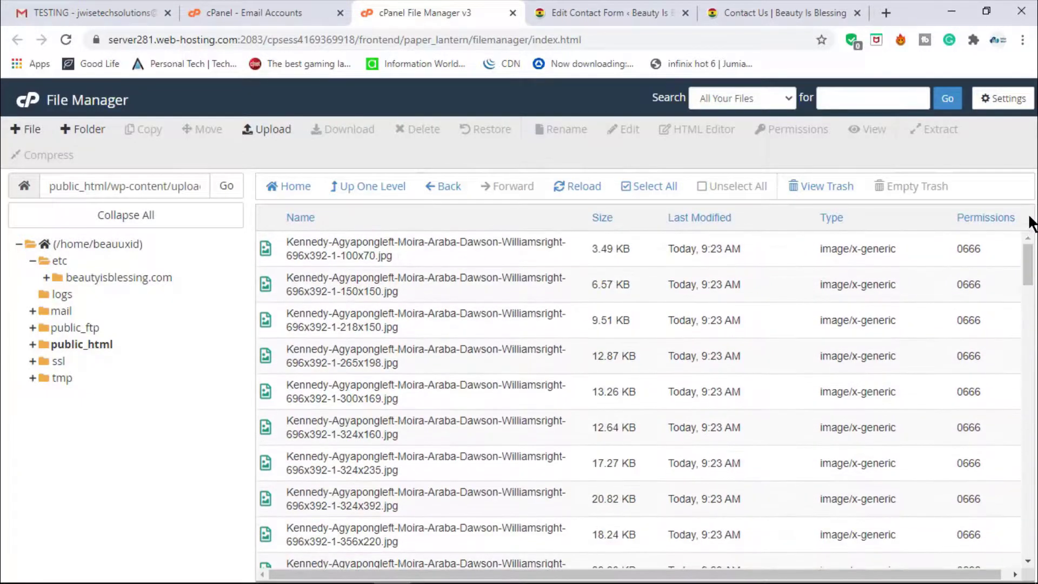
{"action": "left_click", "coordinate": [513, 12]}
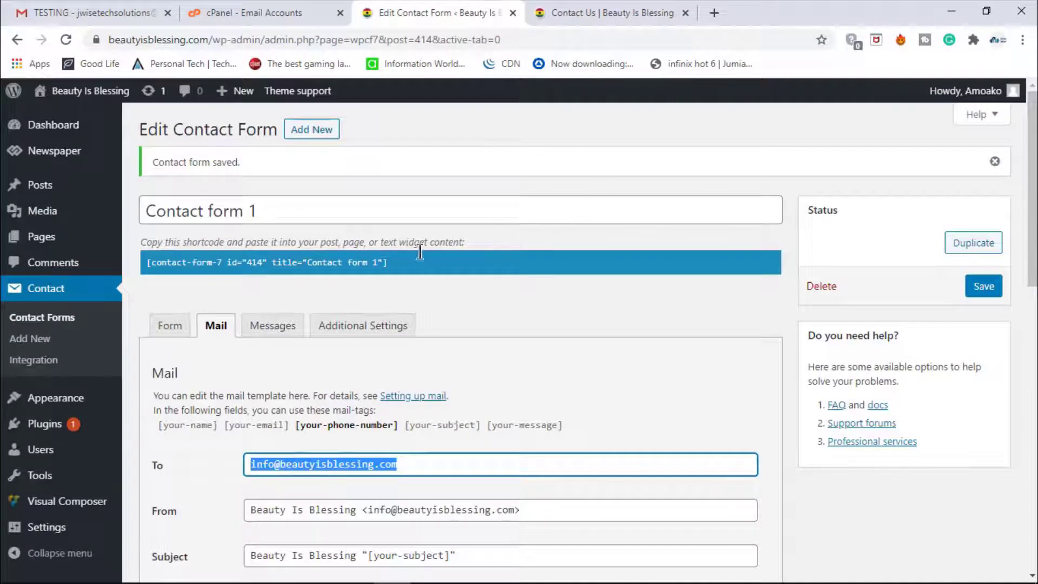
{"action": "mouse_move", "coordinate": [1033, 124]}
{"action": "left_mouse_down"}
{"action": "mouse_move", "coordinate": [1035, 354]}
{"action": "mouse_move", "coordinate": [1020, 139]}
{"action": "left_mouse_up"}
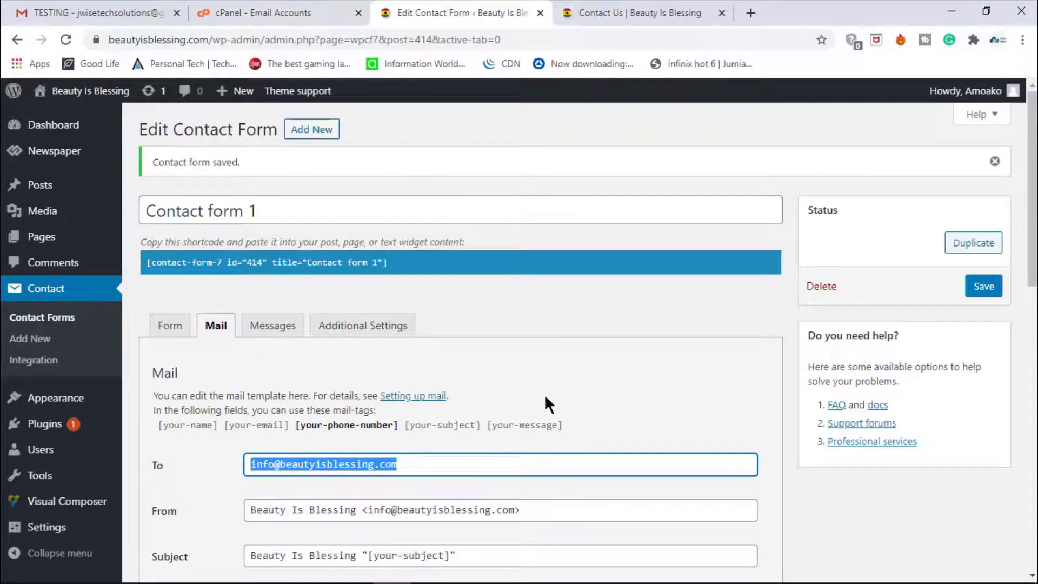
{"action": "left_click", "coordinate": [288, 467]}
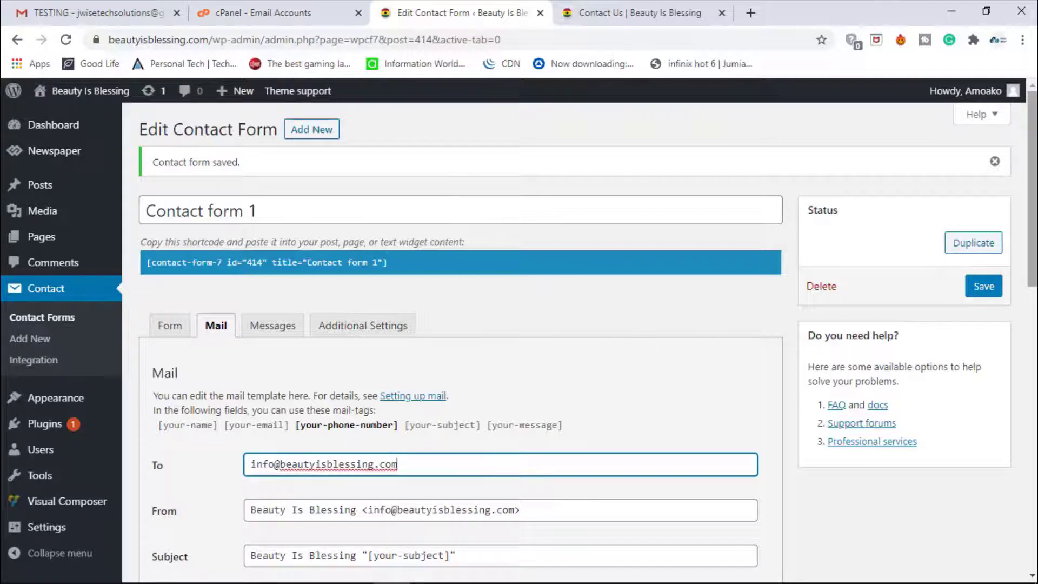
{"action": "left_click", "coordinate": [609, 9]}
Enter the sender's name, e-mail address and phone number in the Contact Us form
{"action": "left_click", "coordinate": [283, 259]}
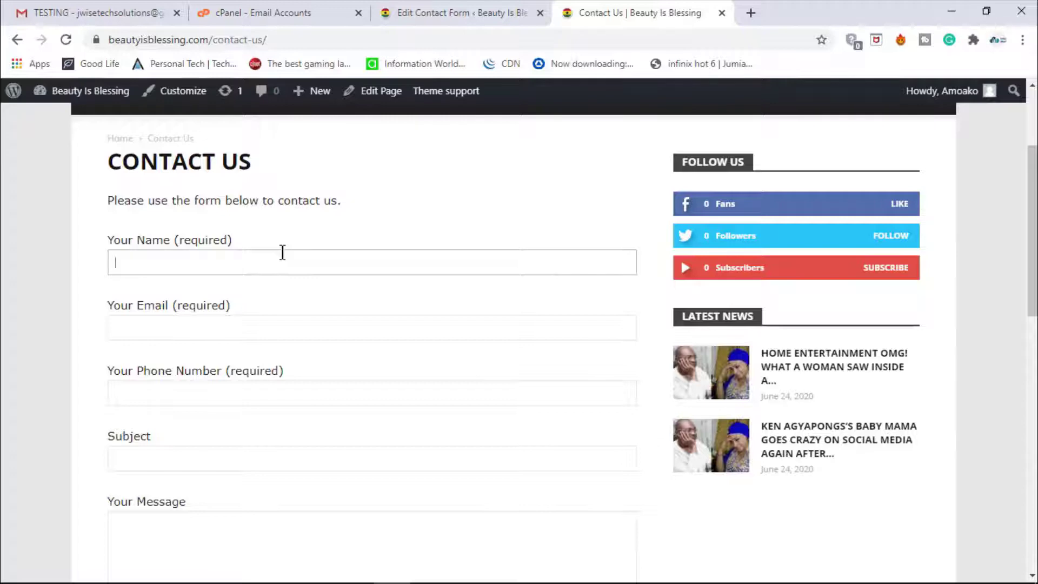
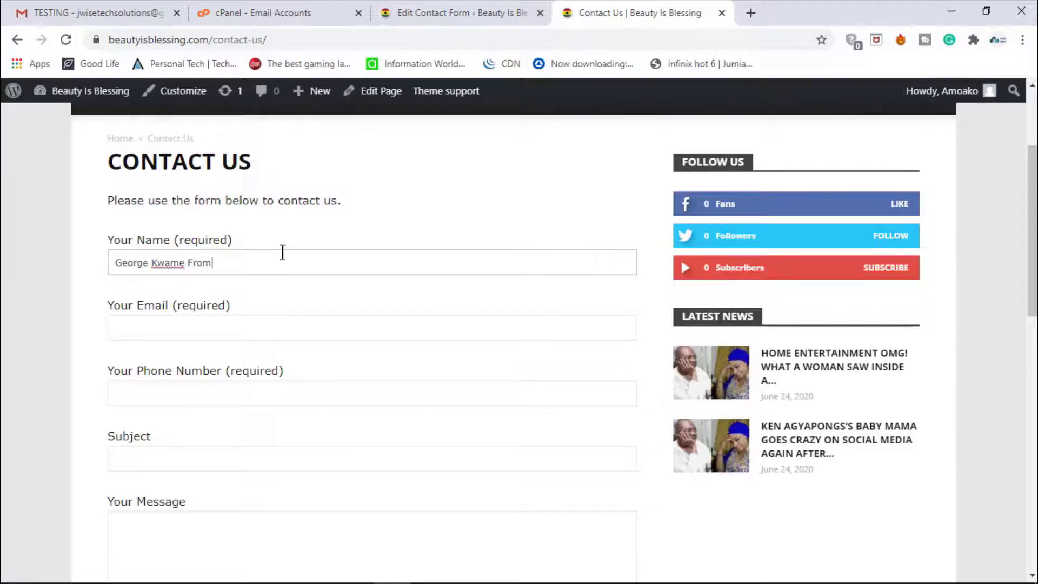
{"action": "left_click", "coordinate": [254, 326]}
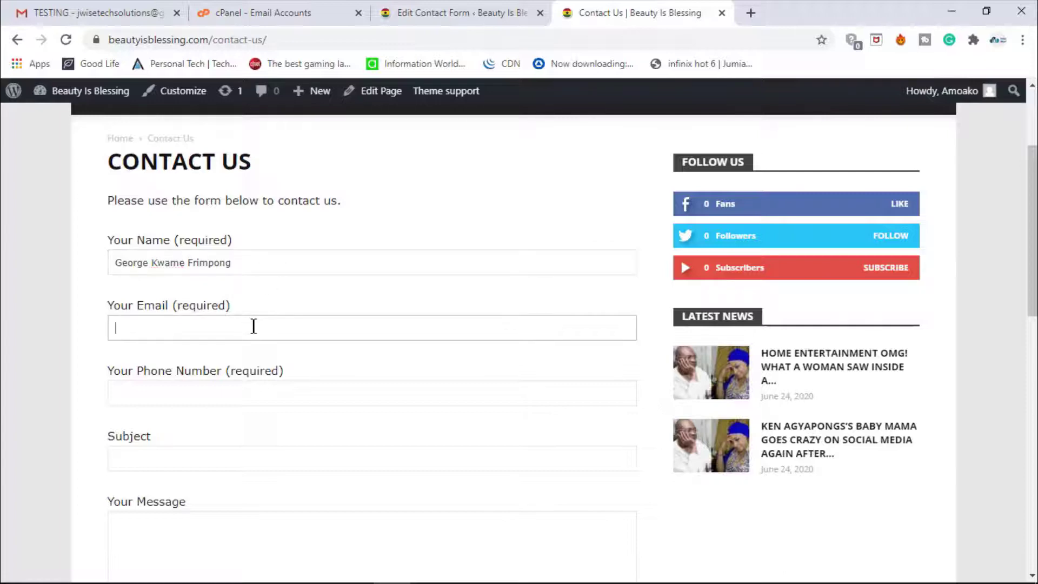
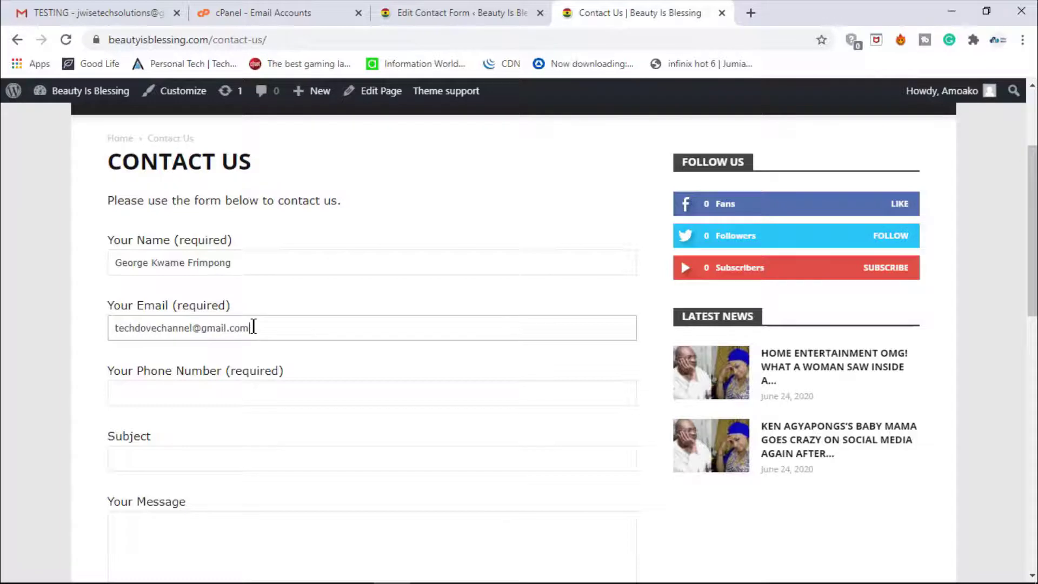
{"action": "left_click", "coordinate": [204, 389]}
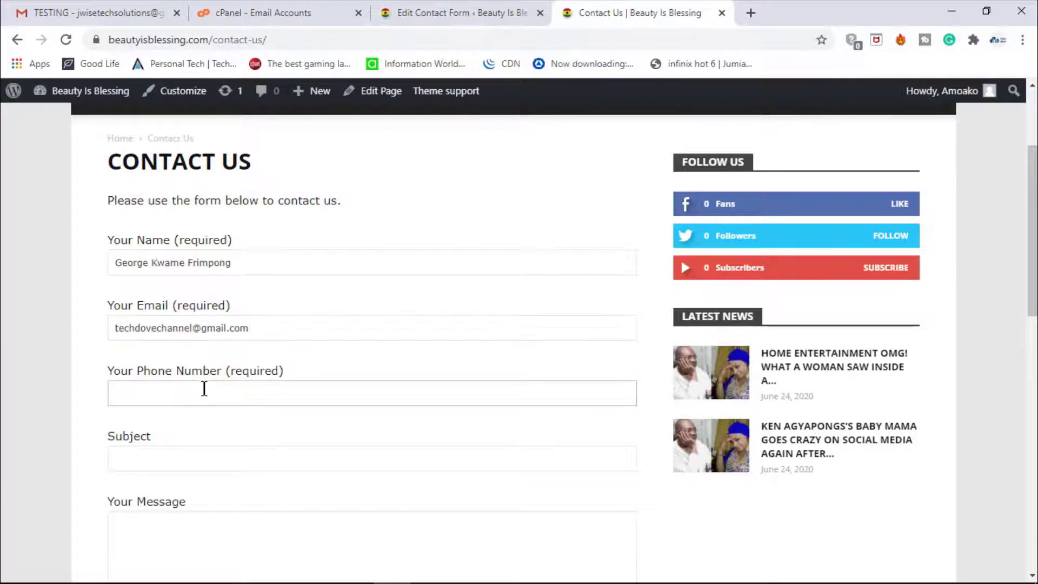
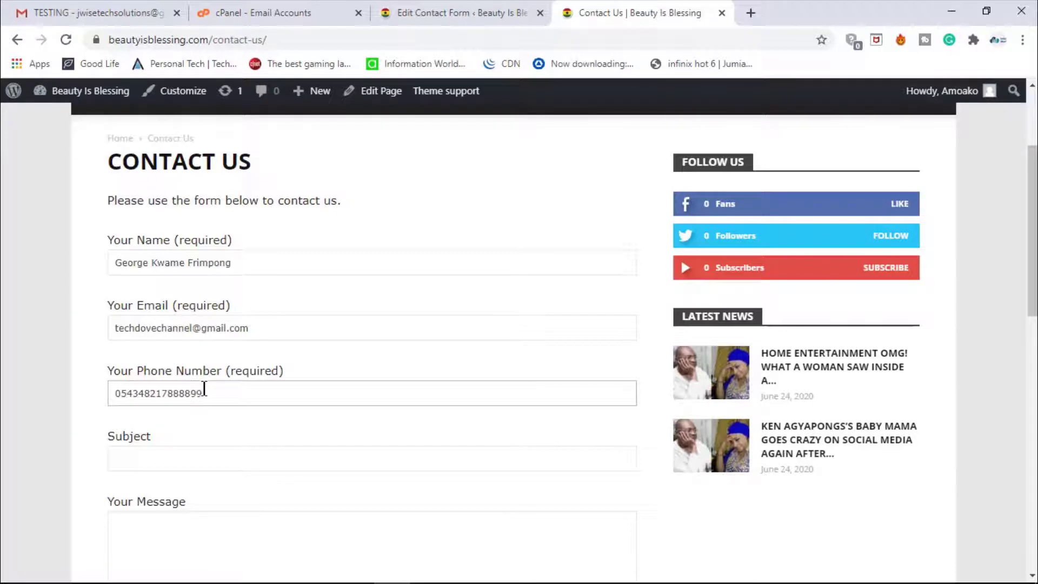
Set the subject to SUPPORT and write a message asking to learn WordPress Tutorial
{"action": "left_click", "coordinate": [192, 459]}
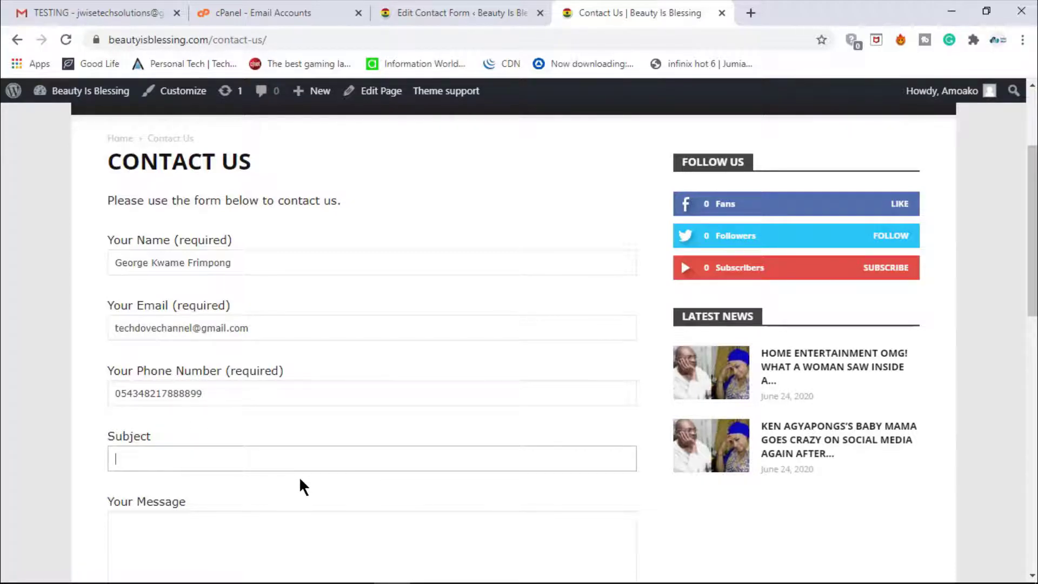
{"action": "type", "text": "SUPPORT"}
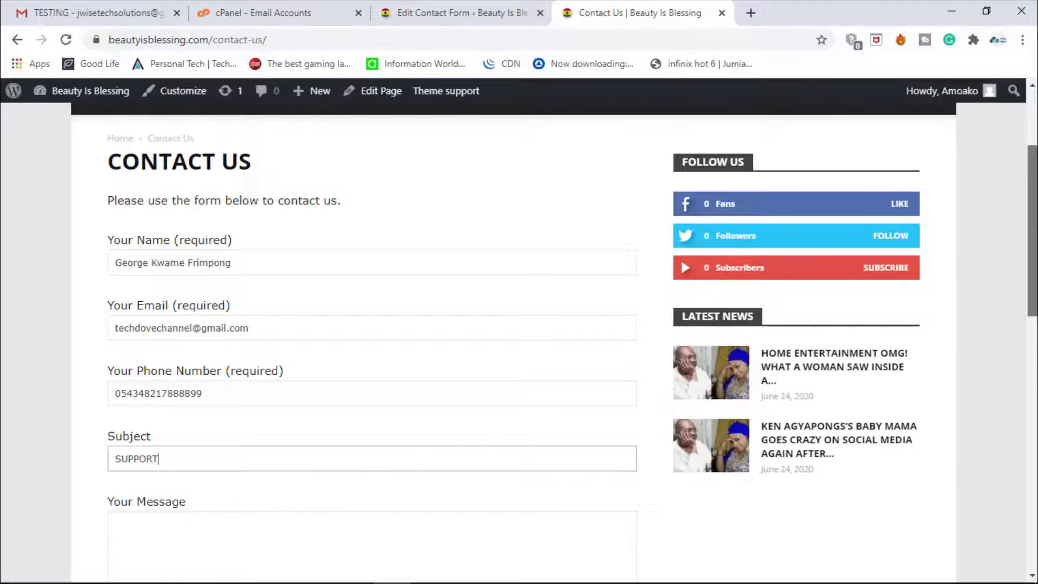
{"action": "scroll", "coordinate": [680, 258], "scroll_direction": "down", "scroll_amount": 3}
{"action": "left_click", "coordinate": [370, 385]}
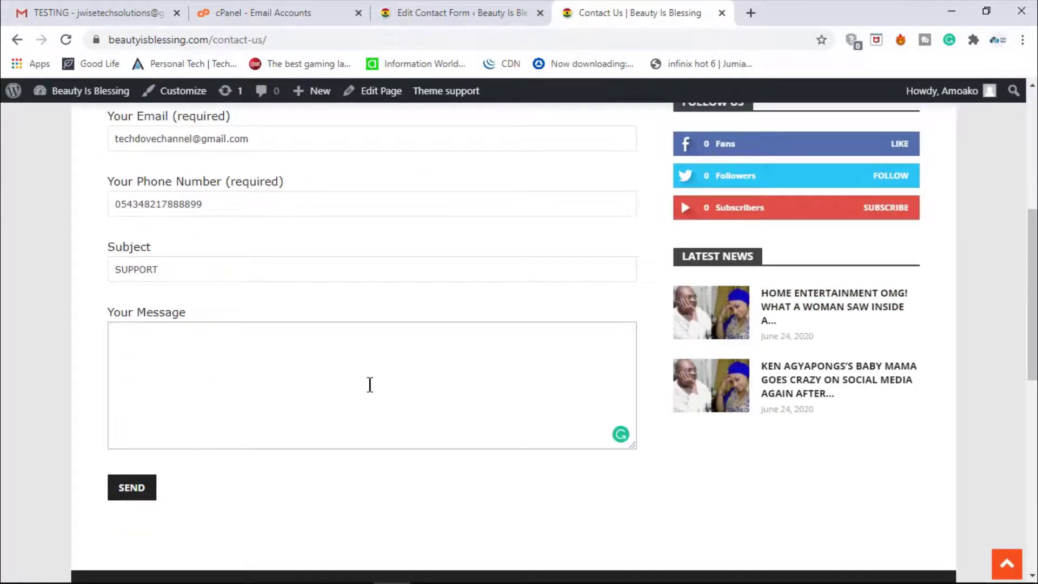
{"action": "type", "text": "hello, "}
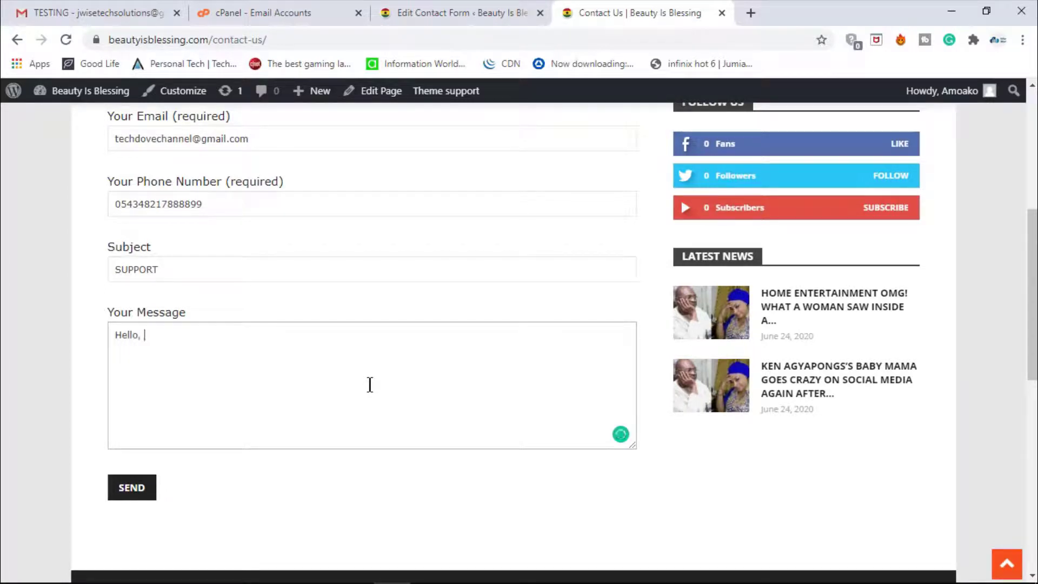
{"action": "type", "text": "Iworld, Please i"}
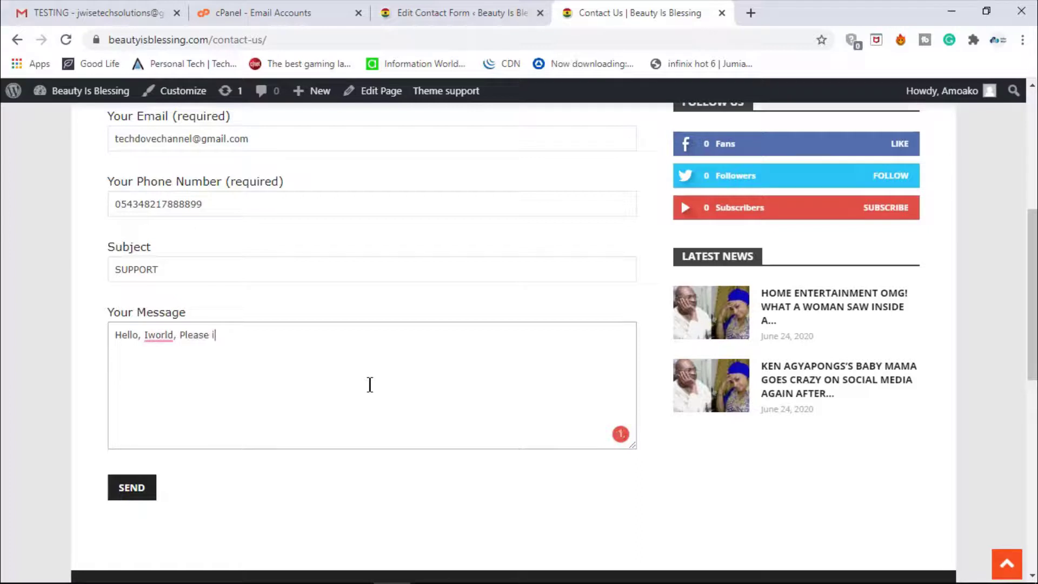
{"action": "type", "text": "I wasnt t"}
{"action": "key", "text": "BackSpace"}
{"action": "key", "text": "BackSpace"}
{"action": "key", "text": "BackSpace"}
{"action": "key", "text": "BackSpace"}
{"action": "key", "text": "BackSpace"}
{"action": "type", "text": "nt toi to learn"}
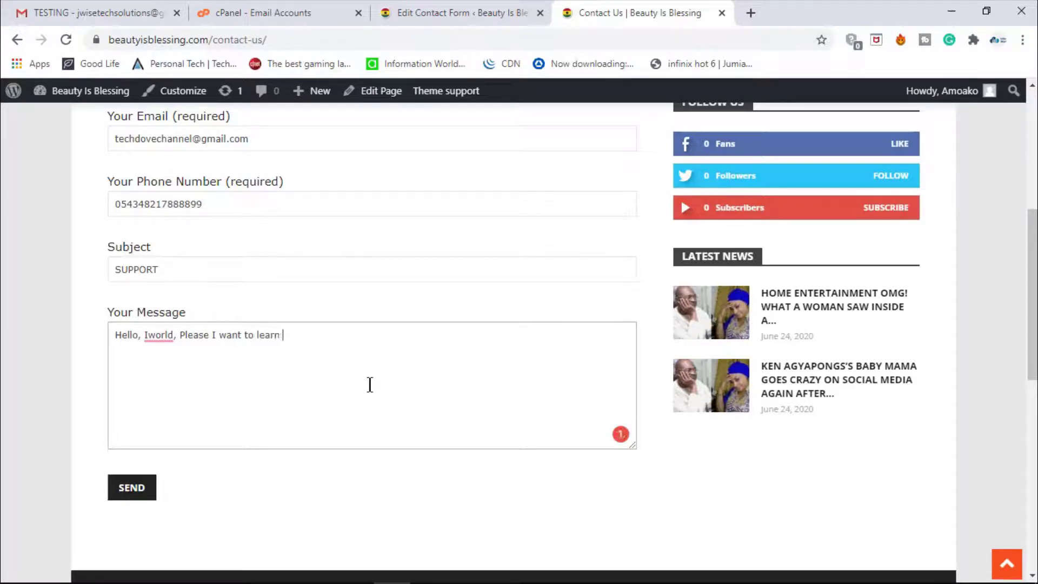
{"action": "type", "text": " WordPress Tutorial...."}
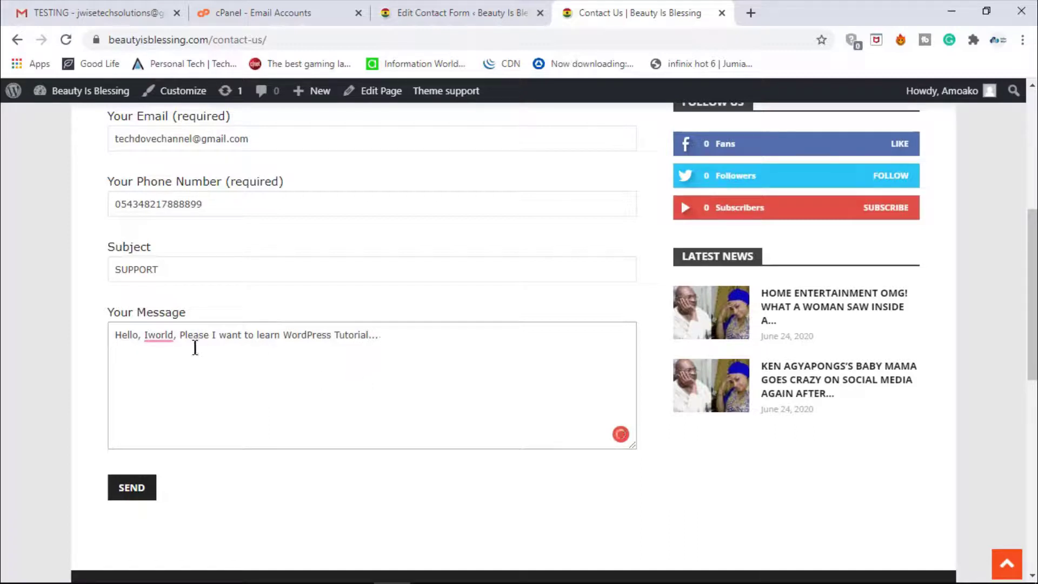
Submit the contact form, check the sent confirmation, and switch to cPanel Email Accounts
{"action": "mouse_move", "coordinate": [157, 335]}
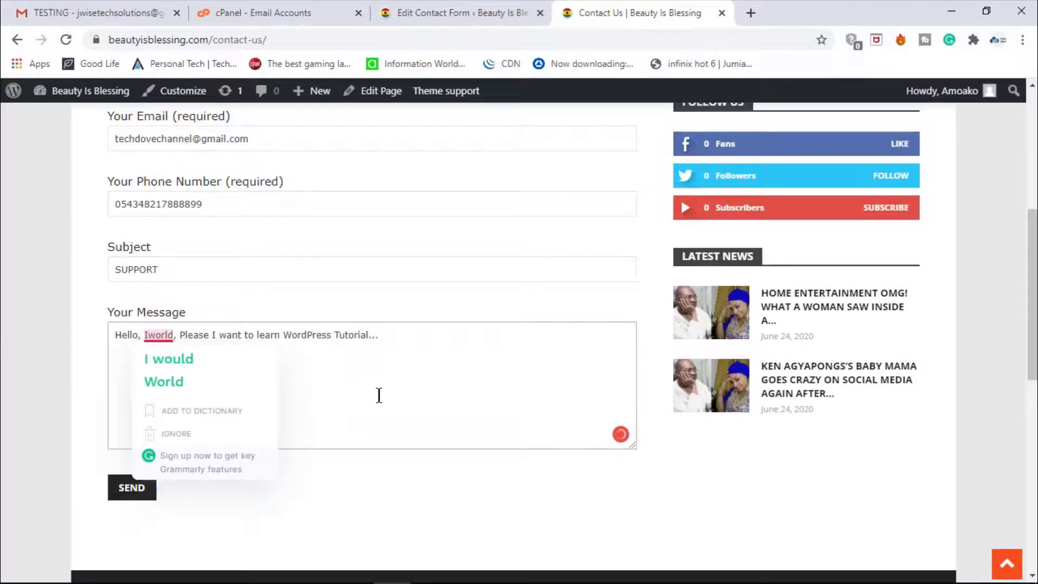
{"action": "left_click", "coordinate": [133, 490]}
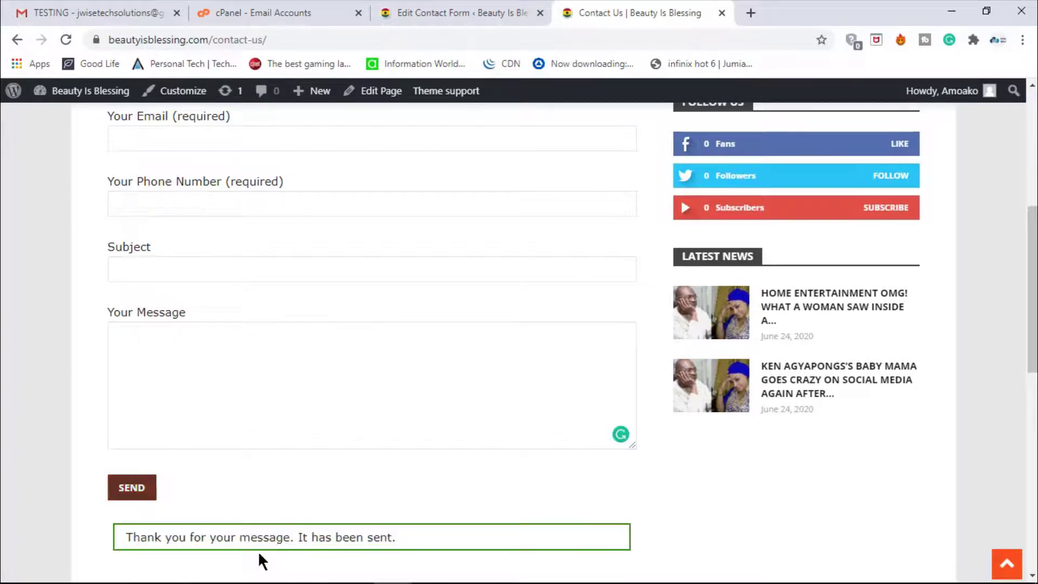
{"action": "left_click_drag", "start_coordinate": [139, 538], "coordinate": [398, 536]}
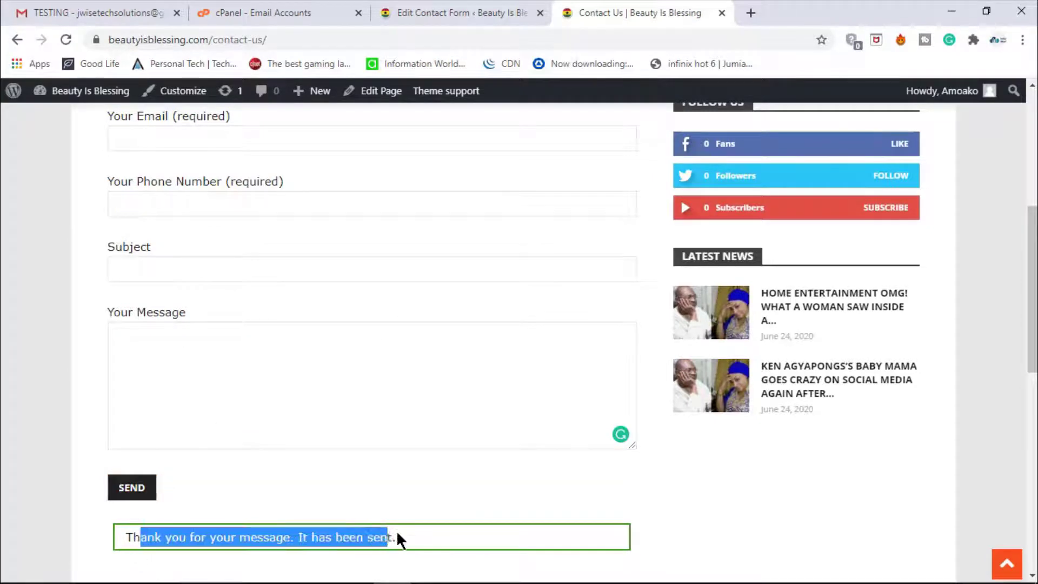
{"action": "left_click", "coordinate": [435, 532]}
{"action": "left_click", "coordinate": [216, 11]}
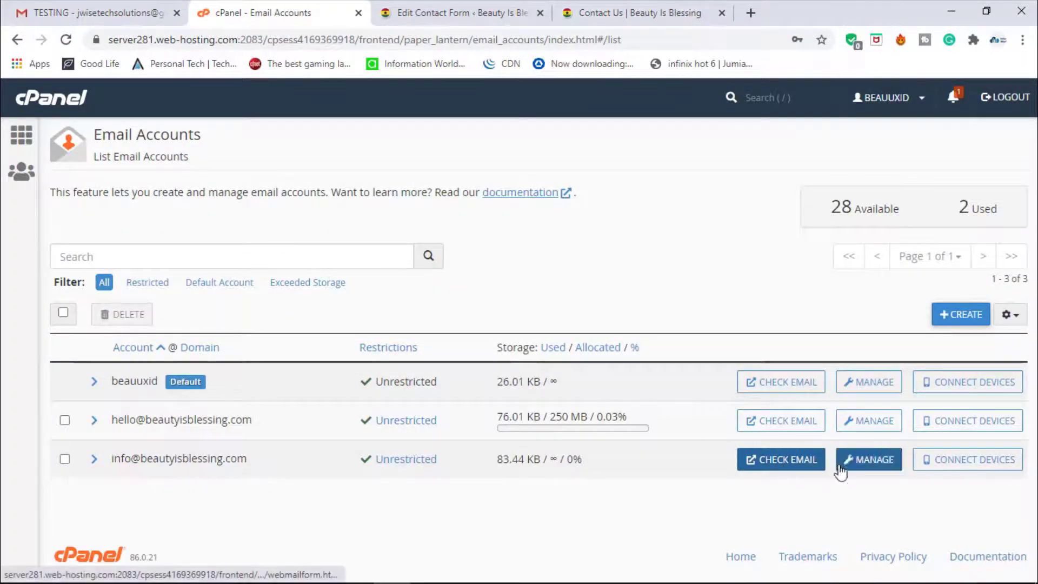
Open the info mailbox, read the SUPPORT form message's sender details, and start a reply
{"action": "left_click", "coordinate": [785, 459]}
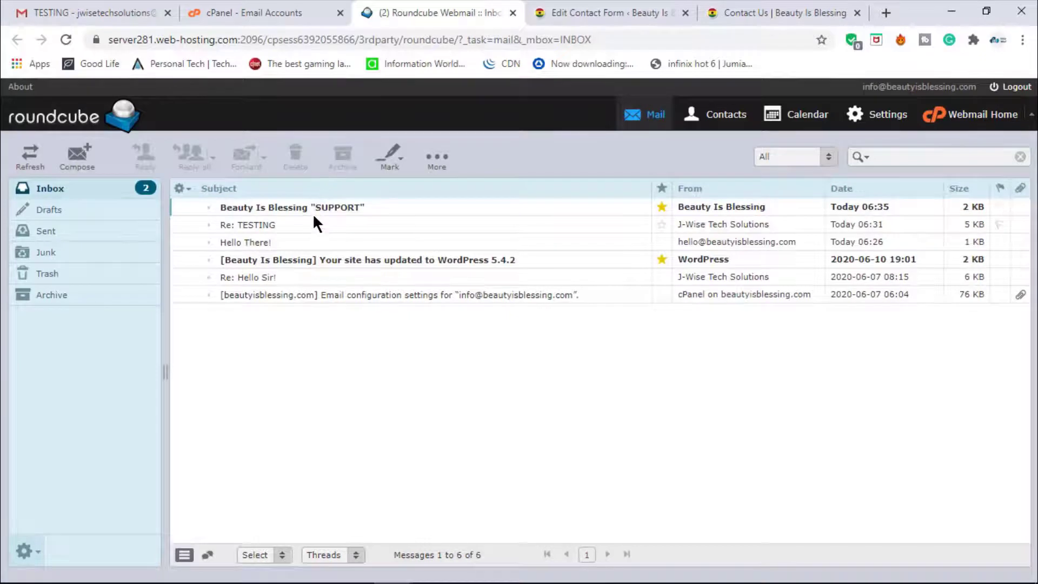
{"action": "double_click", "coordinate": [368, 207]}
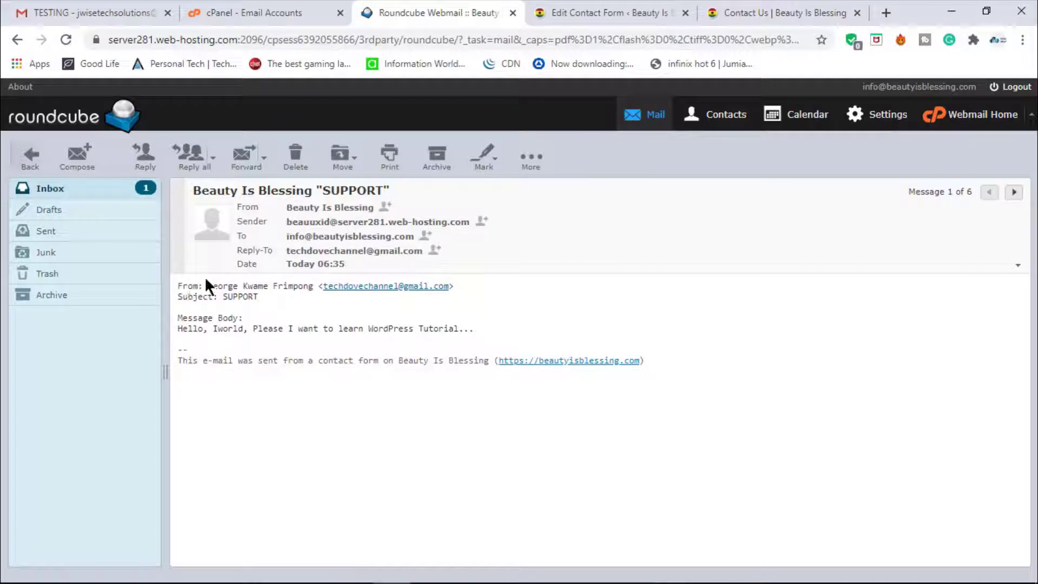
{"action": "left_click_drag", "start_coordinate": [211, 286], "coordinate": [478, 288]}
{"action": "left_click", "coordinate": [477, 284]}
{"action": "left_click_drag", "start_coordinate": [319, 288], "coordinate": [500, 277]}
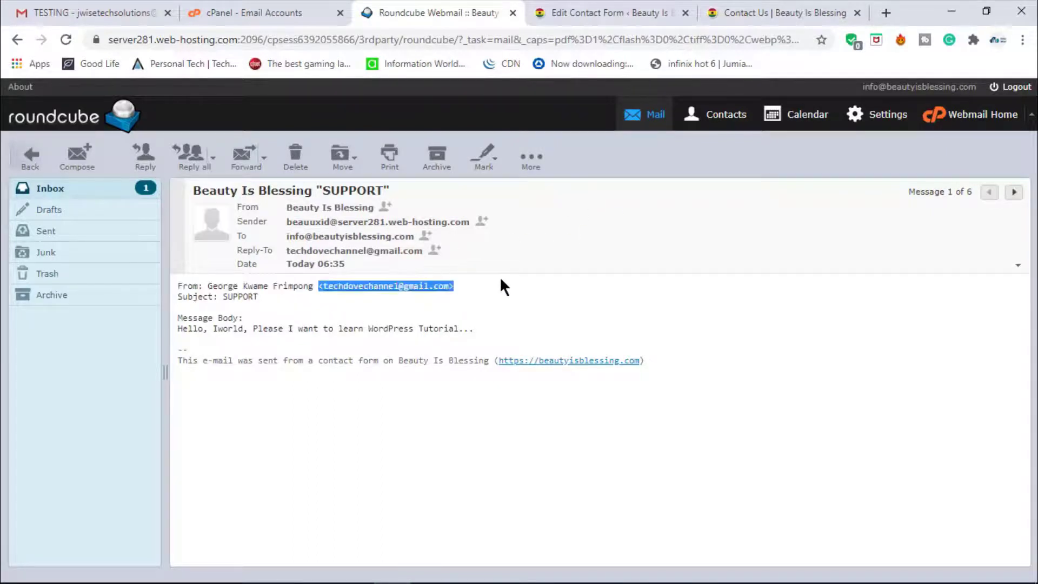
{"action": "left_click", "coordinate": [499, 277]}
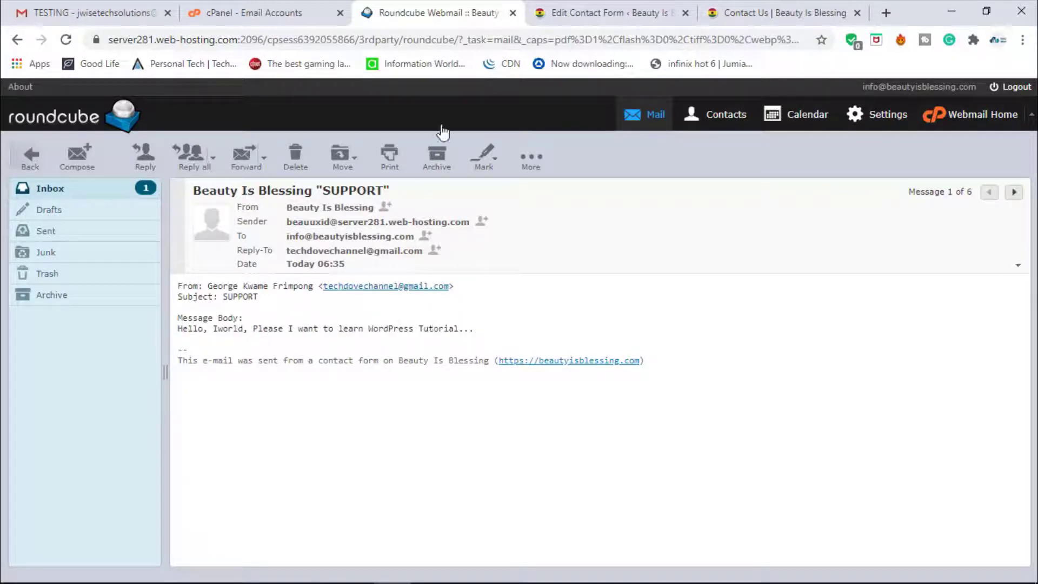
{"action": "left_click", "coordinate": [140, 158]}
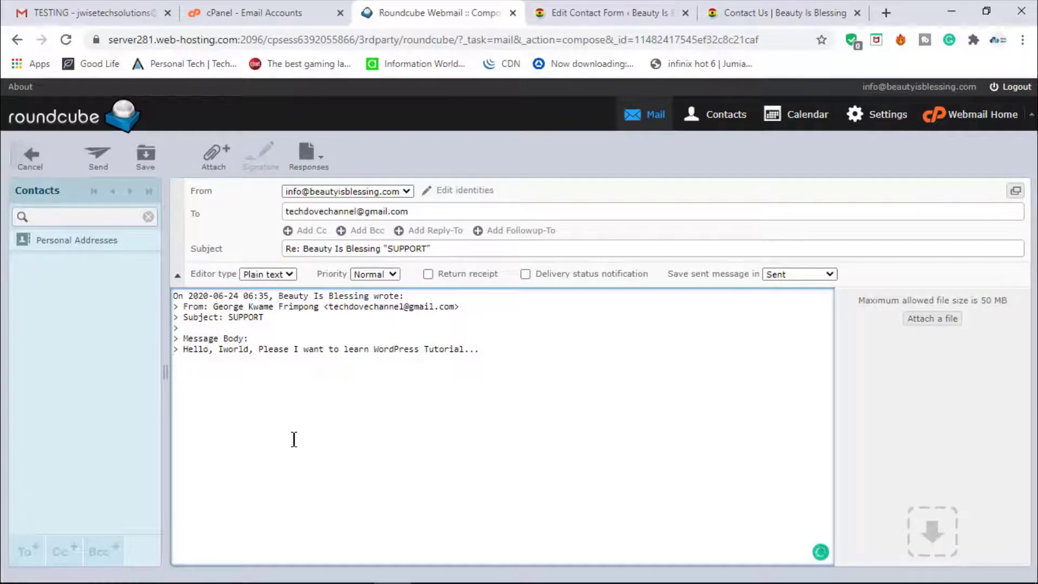
Send the reply 'Ok, thanks for reaching us. Please could you tell us what you need....'
{"action": "type", "text": "Ok, thanks for "}
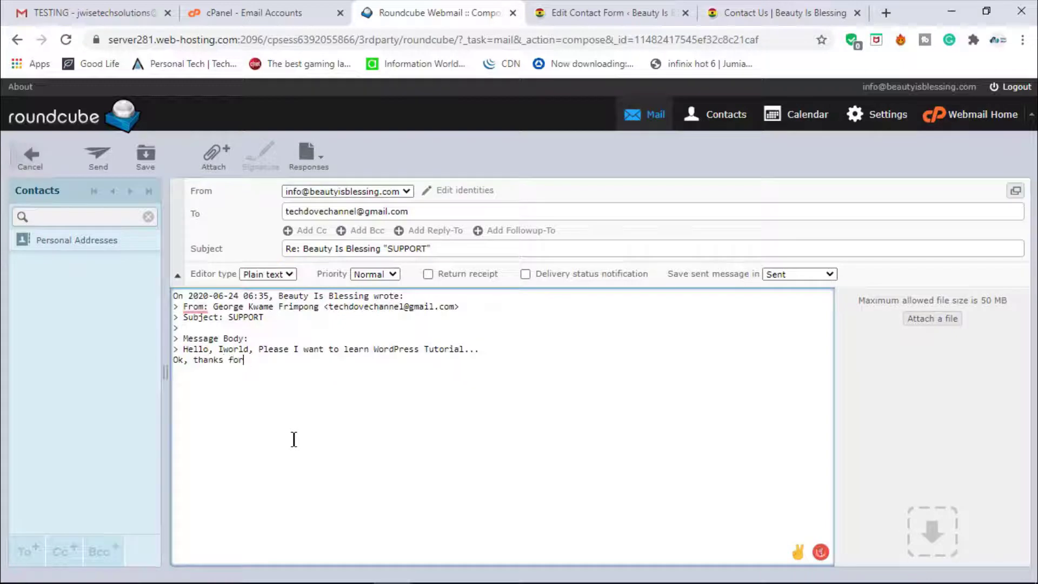
{"action": "type", "text": "reaching  us"}
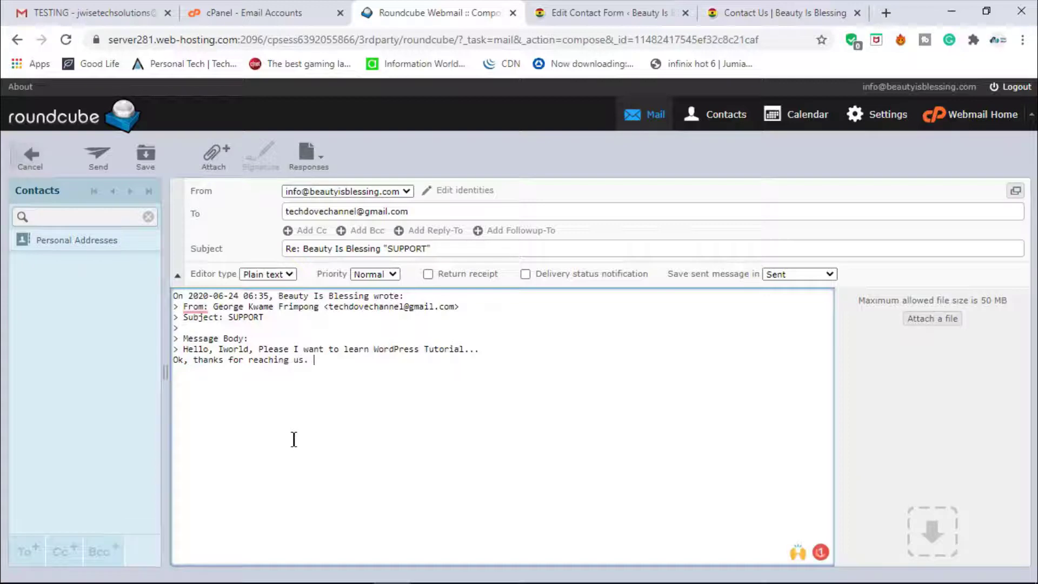
{"action": "type", "text": ". Please could you tell"}
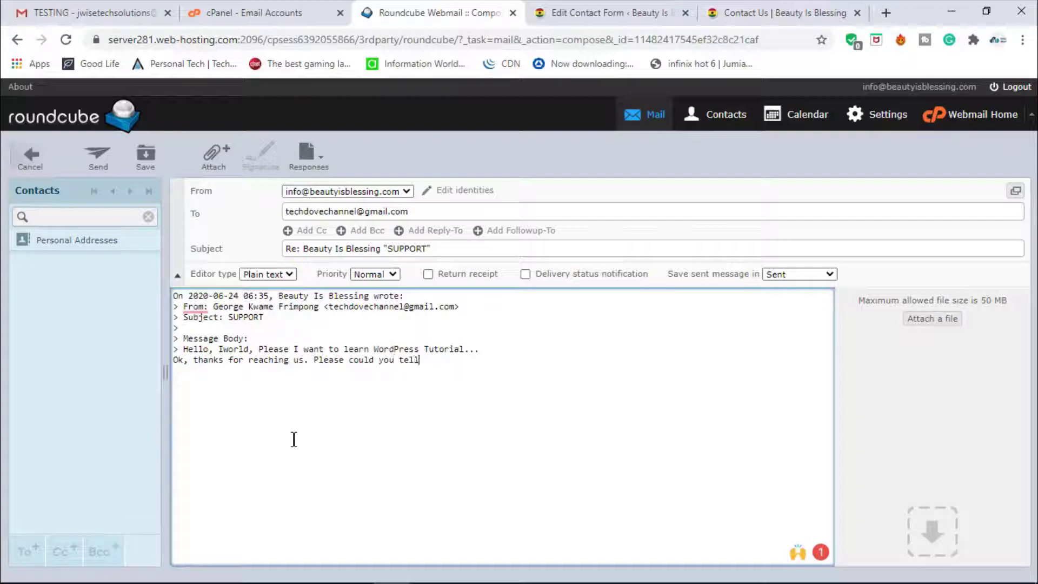
{"action": "type", "text": " us what you need...."}
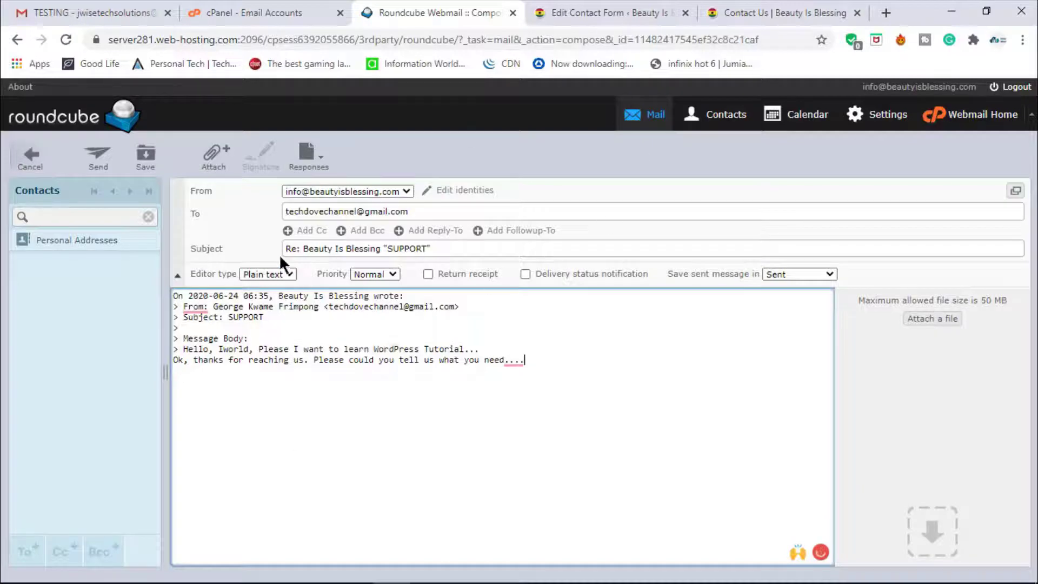
{"action": "left_click", "coordinate": [96, 157]}
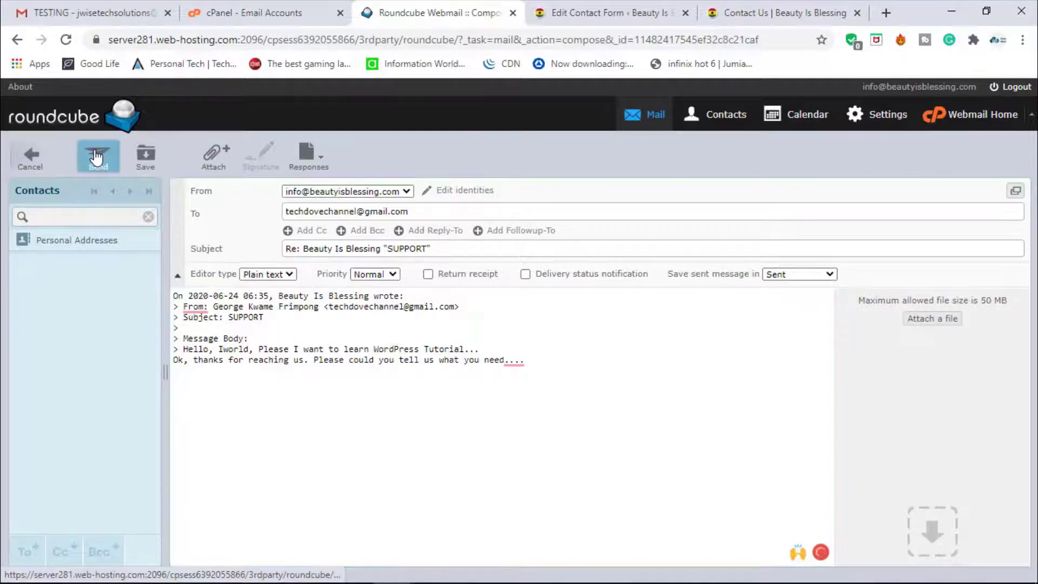
{"action": "left_click", "coordinate": [887, 11]}
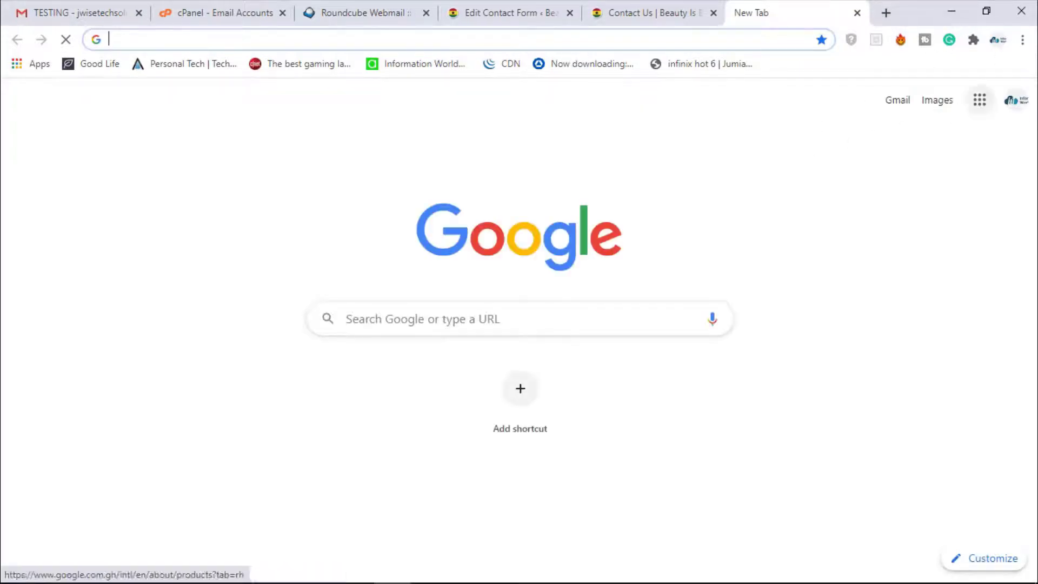
Add another Google account from the account switcher and enter its e-mail address
{"action": "left_click", "coordinate": [1022, 110]}
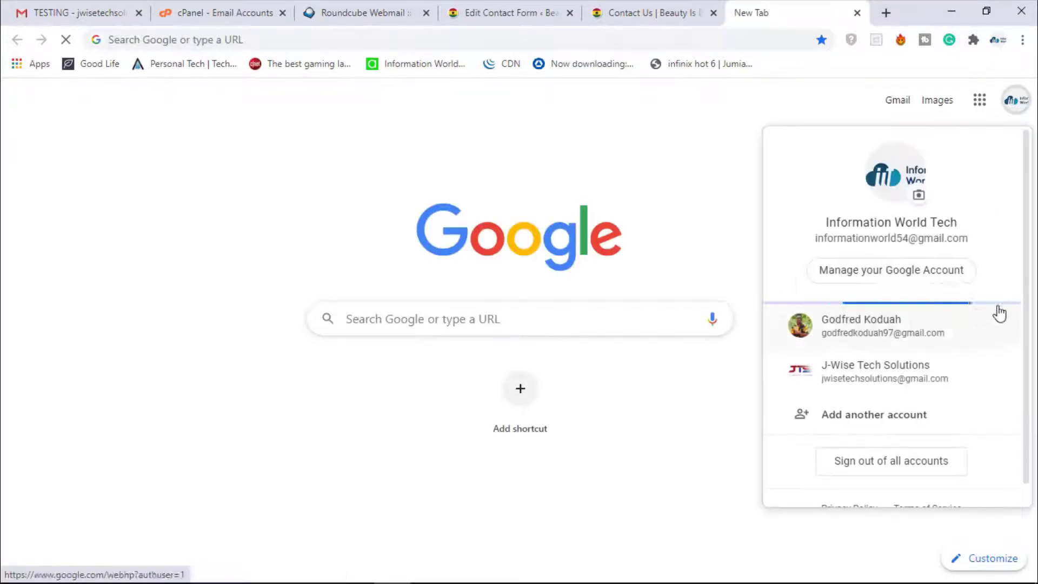
{"action": "left_click", "coordinate": [877, 413]}
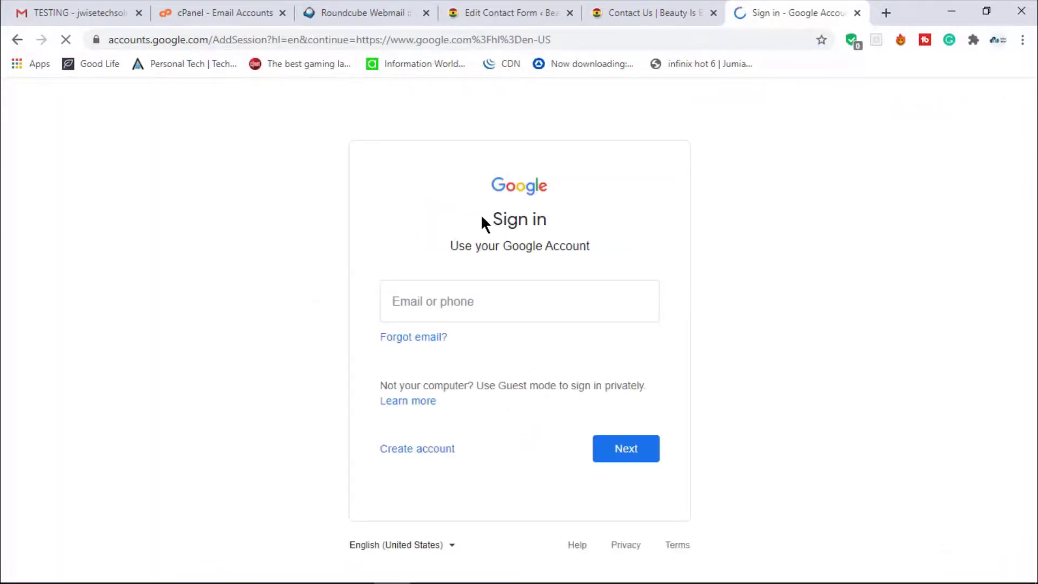
{"action": "left_click", "coordinate": [474, 301]}
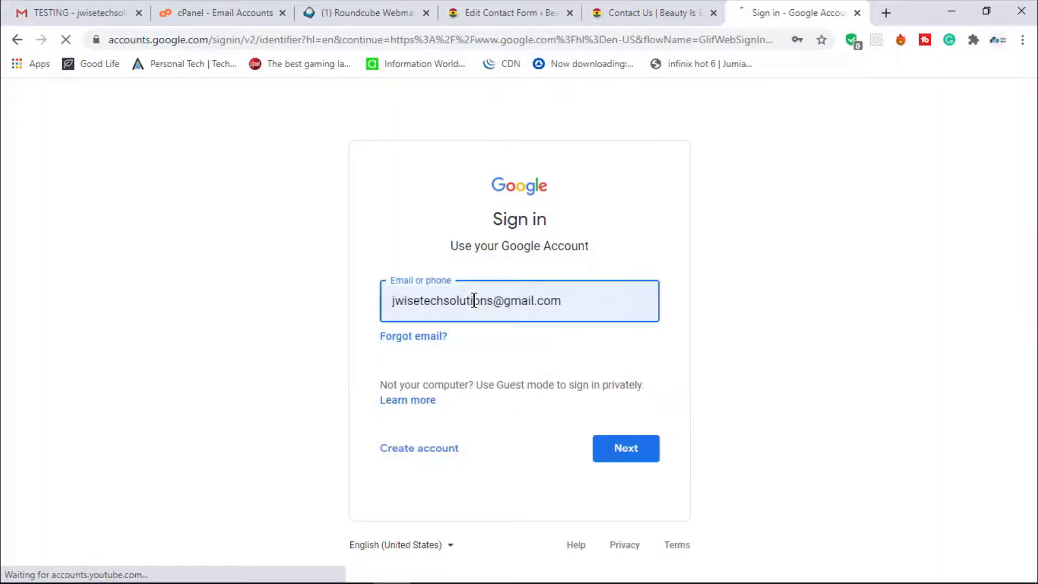
{"action": "key", "text": "ctrl+a"}
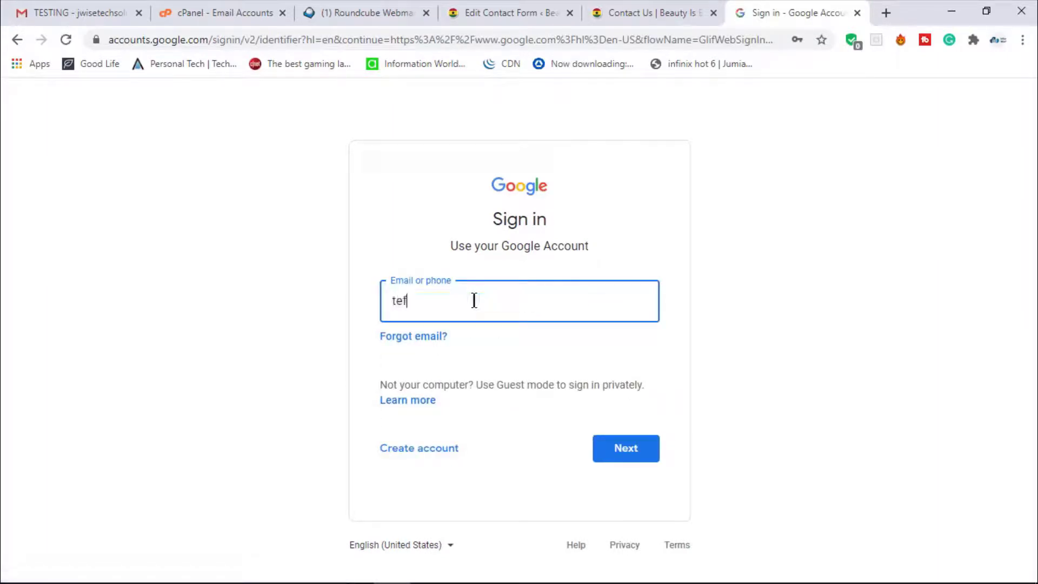
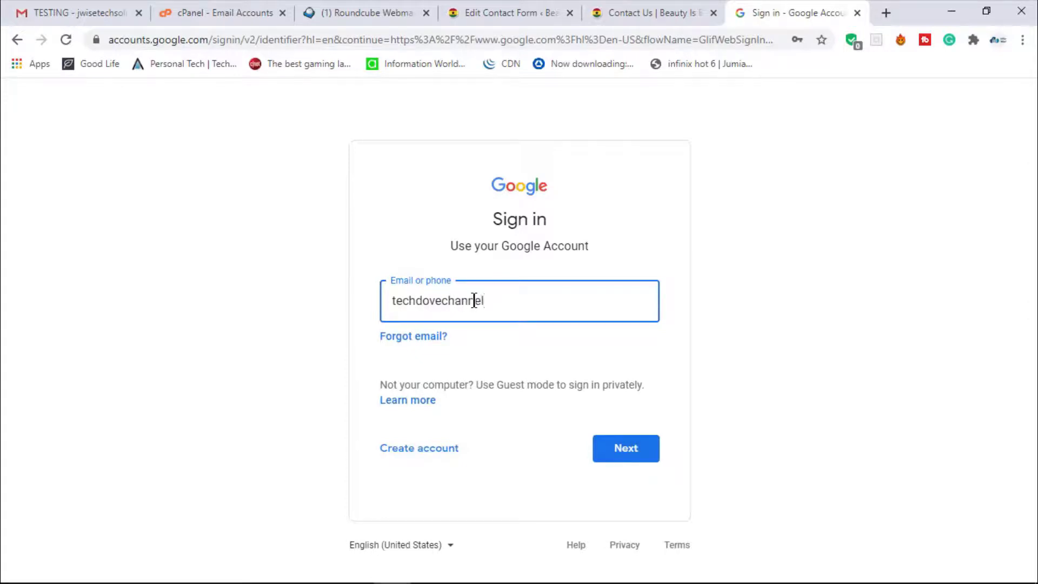
{"action": "key", "text": "Return"}
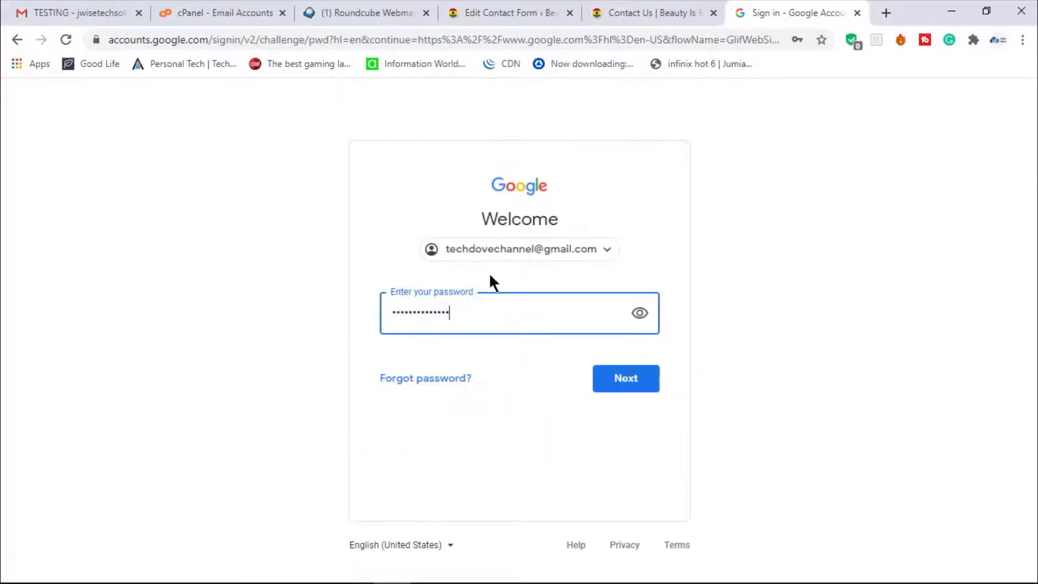
Go back, choose an unlisted account, and re-enter the account's e-mail address
{"action": "left_click", "coordinate": [521, 257]}
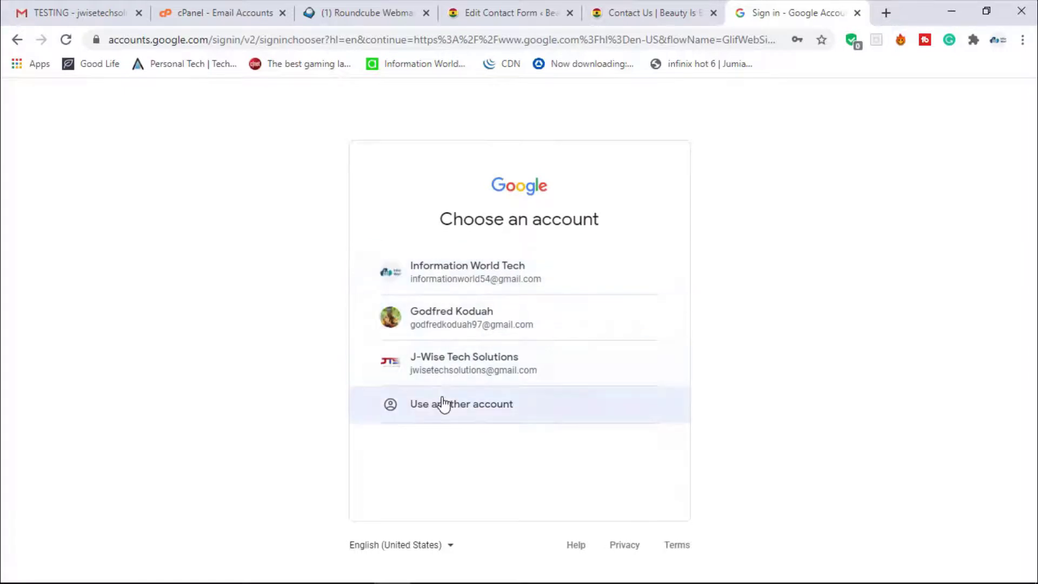
{"action": "left_click", "coordinate": [444, 404]}
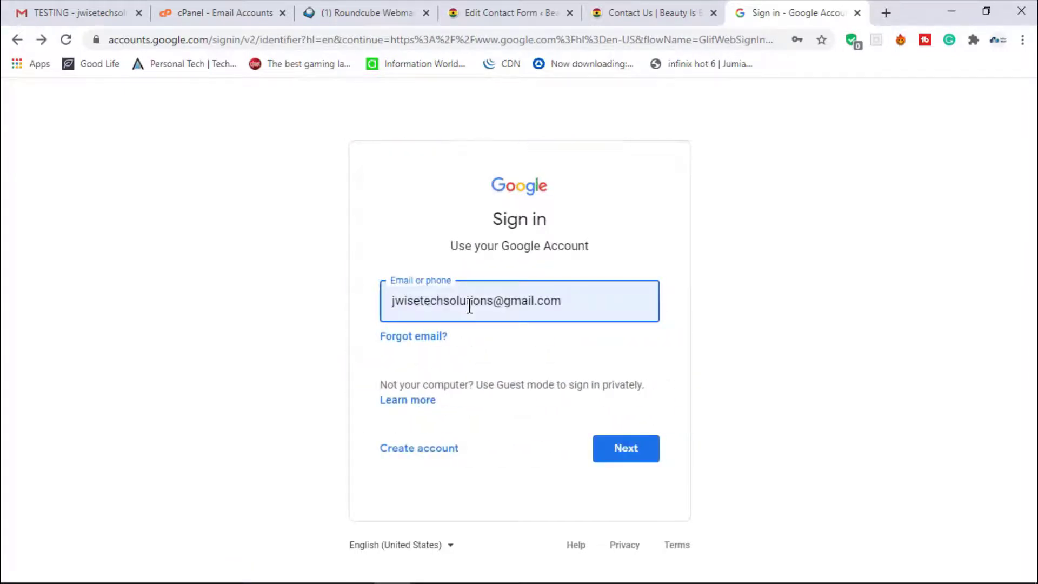
{"action": "triple_click", "coordinate": [470, 306]}
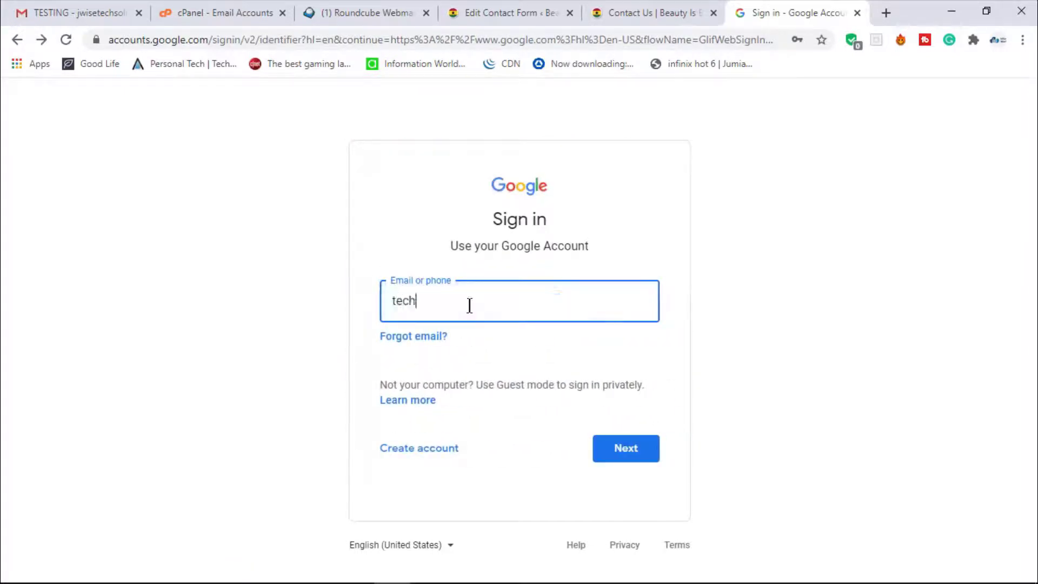
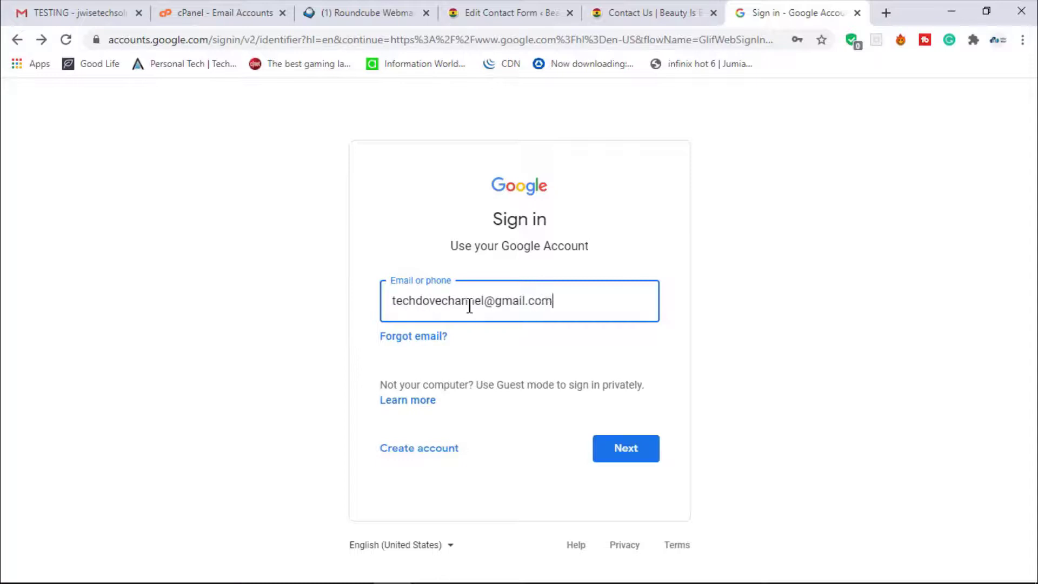
{"action": "key", "text": "Return"}
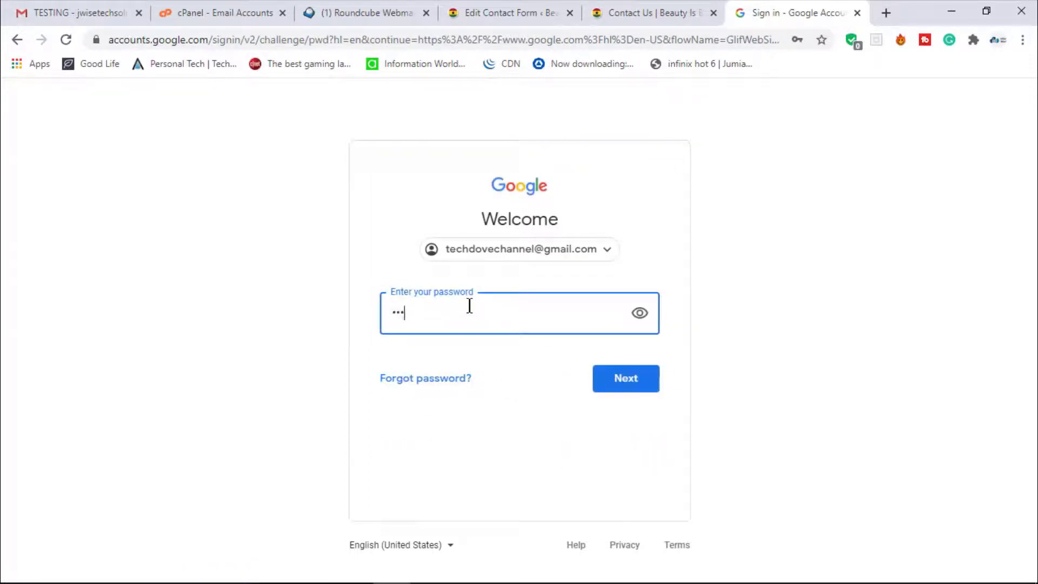
Enter the account password, retrying until Google accepts it
{"action": "key", "text": "BackSpace"}
{"action": "key", "text": "BackSpace"}
{"action": "key", "text": "BackSpace"}
{"action": "type", "text": "•"}
{"action": "key", "text": "Return"}
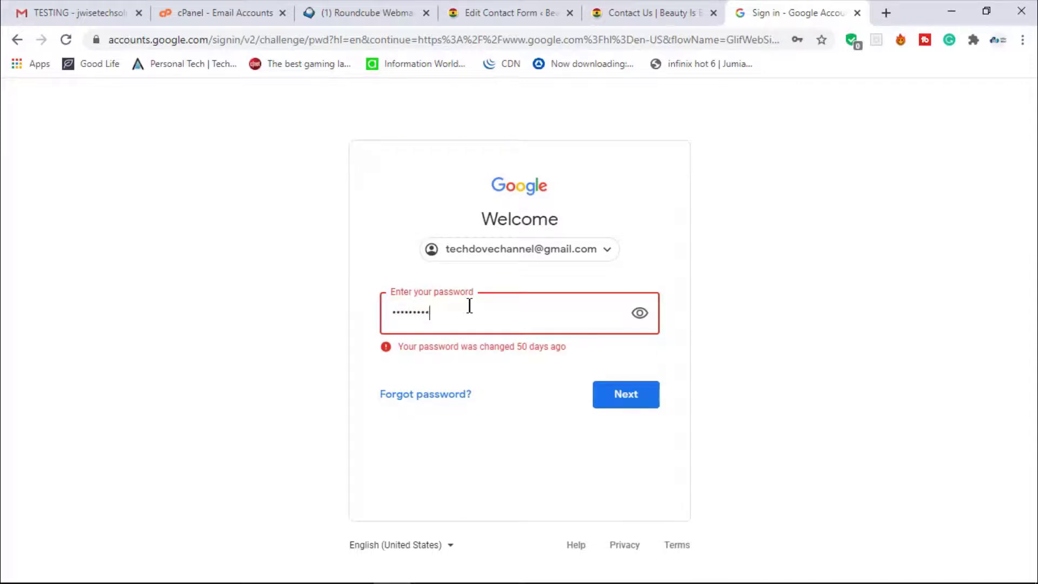
{"action": "key", "text": "Return"}
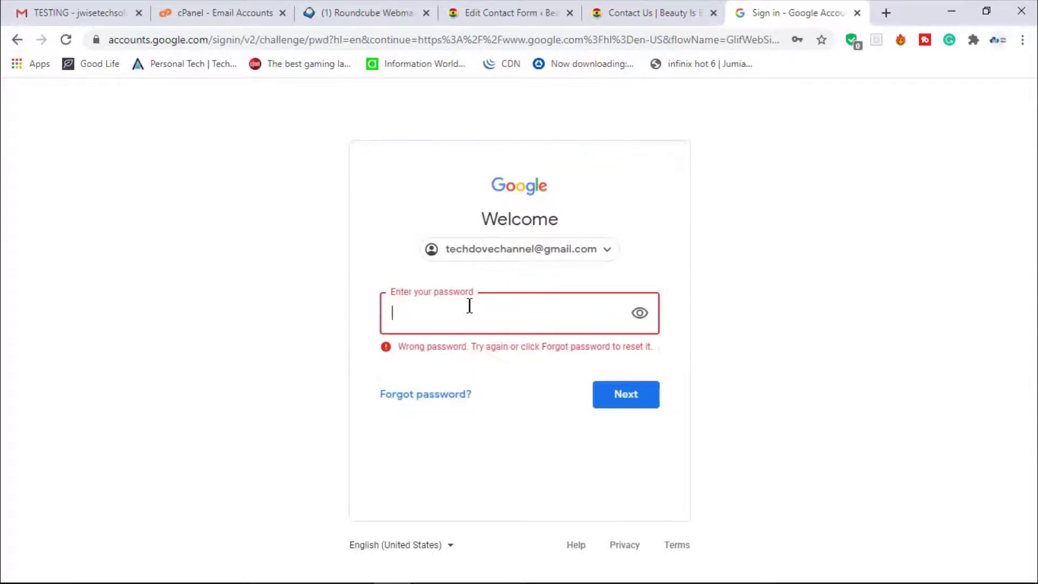
{"action": "left_click", "coordinate": [470, 306]}
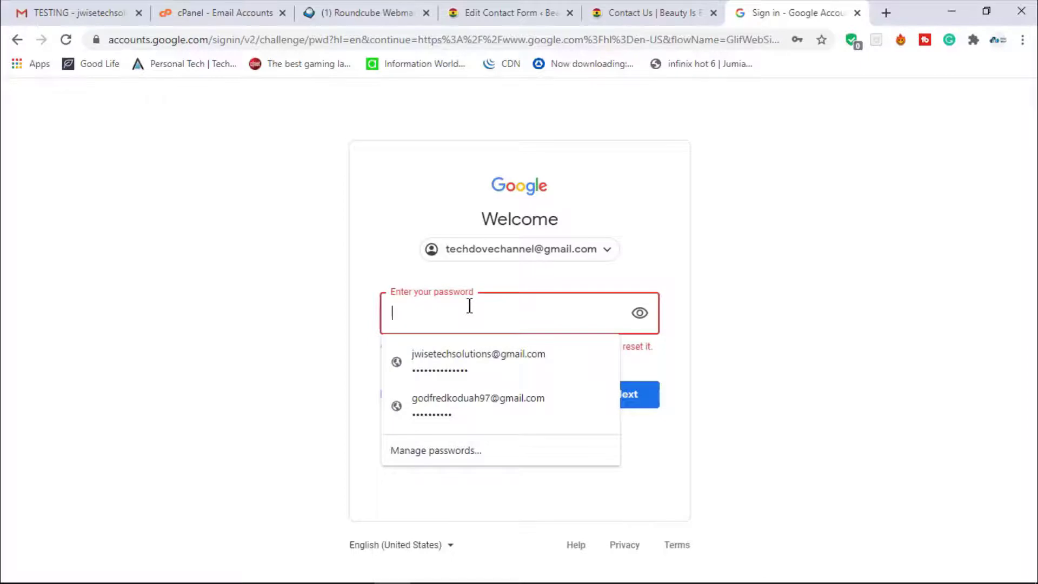
{"action": "type", "text": "••"}
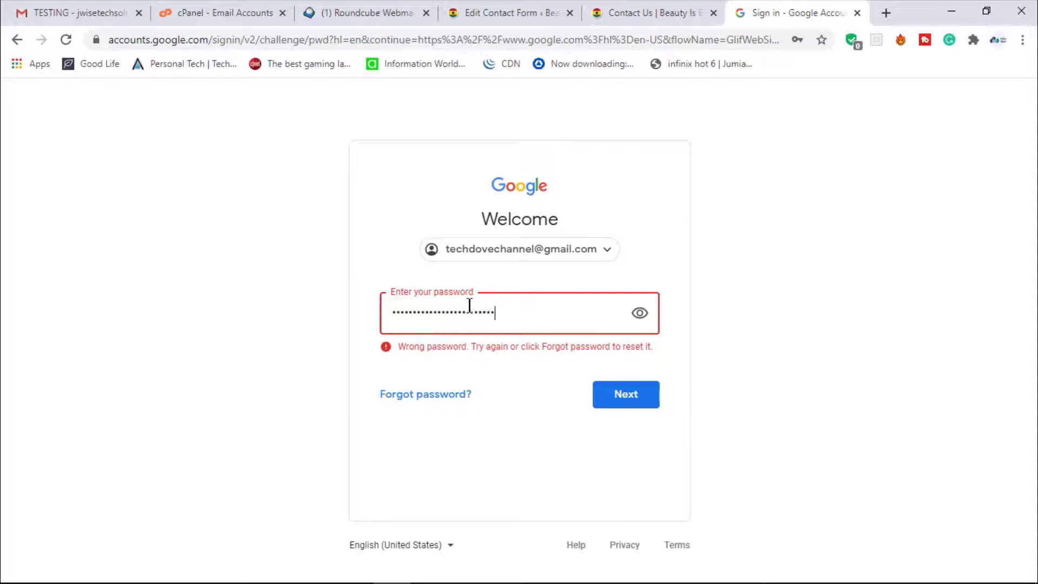
{"action": "key", "text": "Return"}
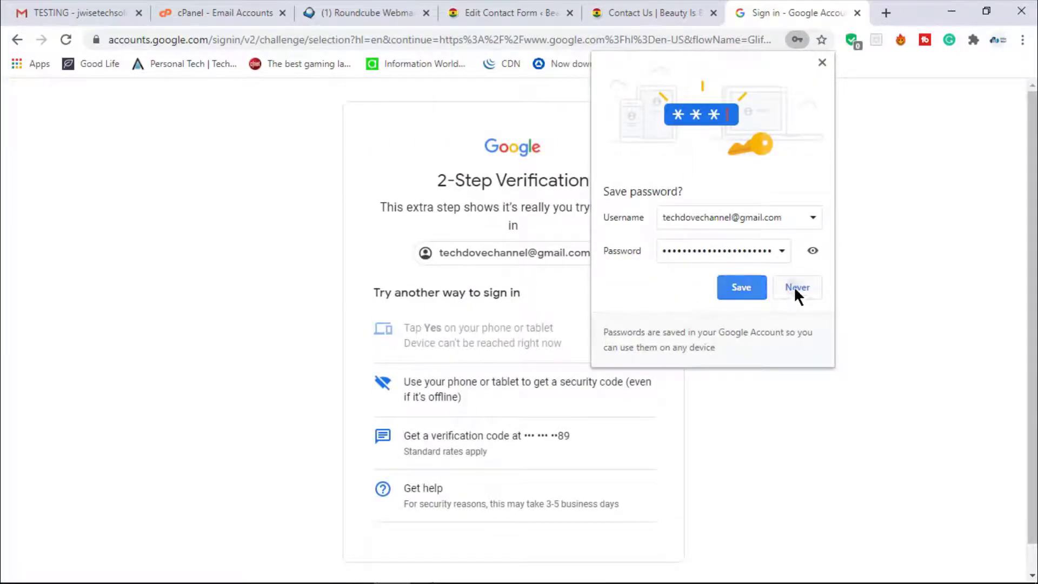
Decline saving the password and complete 2-Step Verification with the texted 6-digit code
{"action": "left_click", "coordinate": [795, 288]}
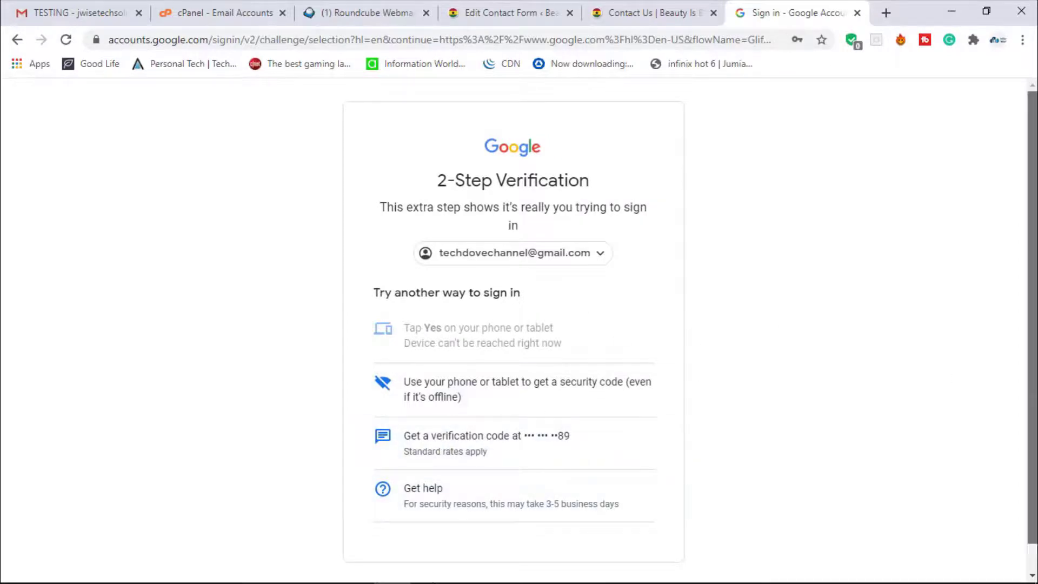
{"action": "scroll", "coordinate": [1018, 451], "scroll_direction": "down", "scroll_amount": 1}
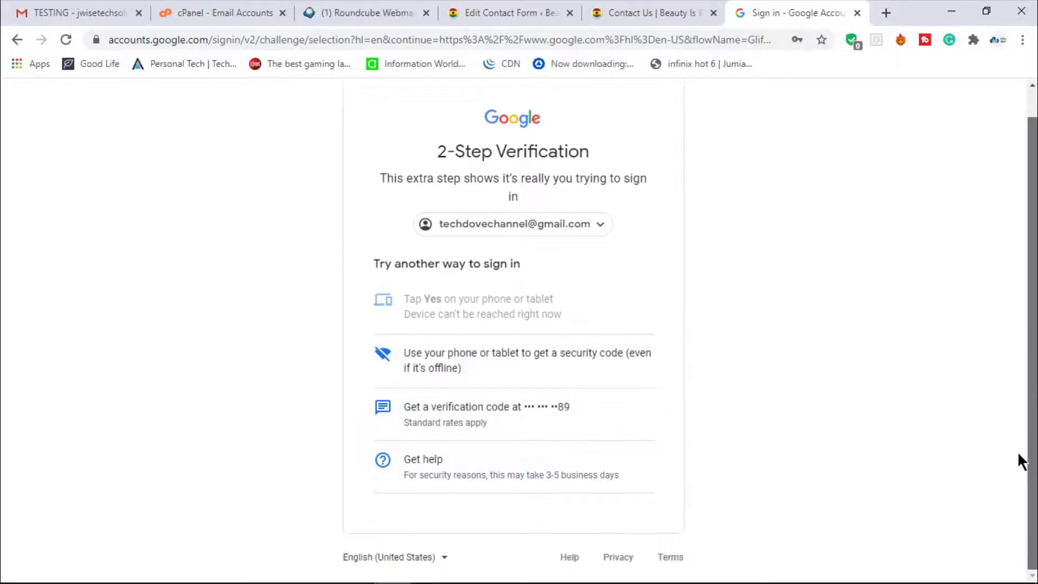
{"action": "left_click", "coordinate": [536, 424]}
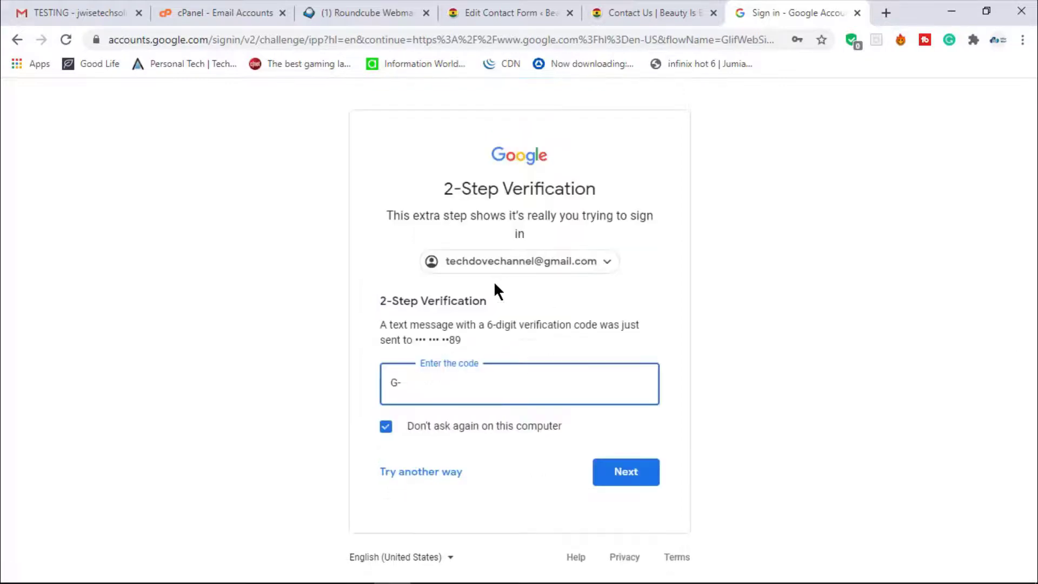
{"action": "key", "text": "Return"}
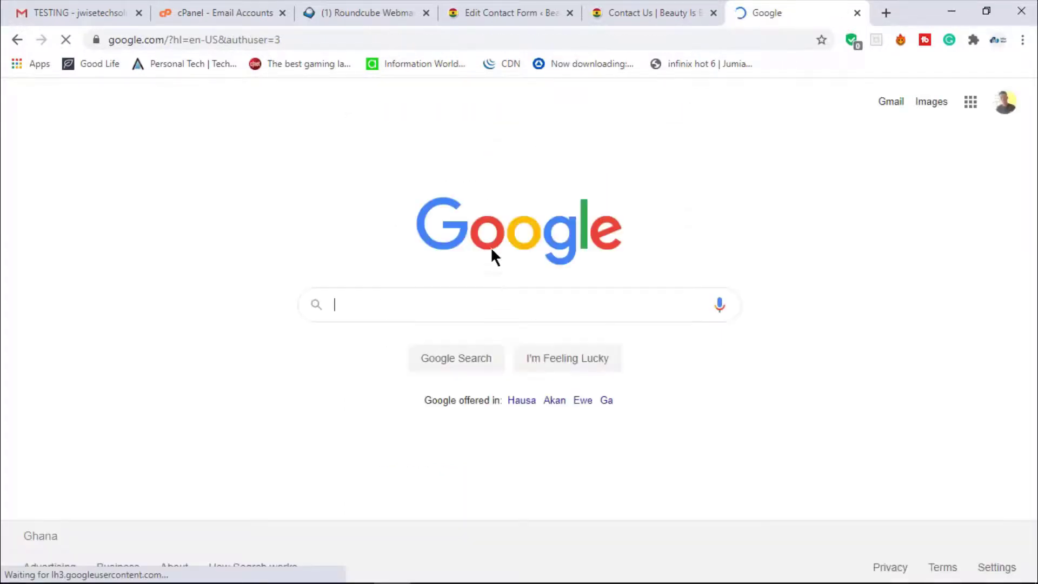
Open the Beauty Is Blessing SUPPORT reply thread in Gmail
{"action": "left_click", "coordinate": [887, 102]}
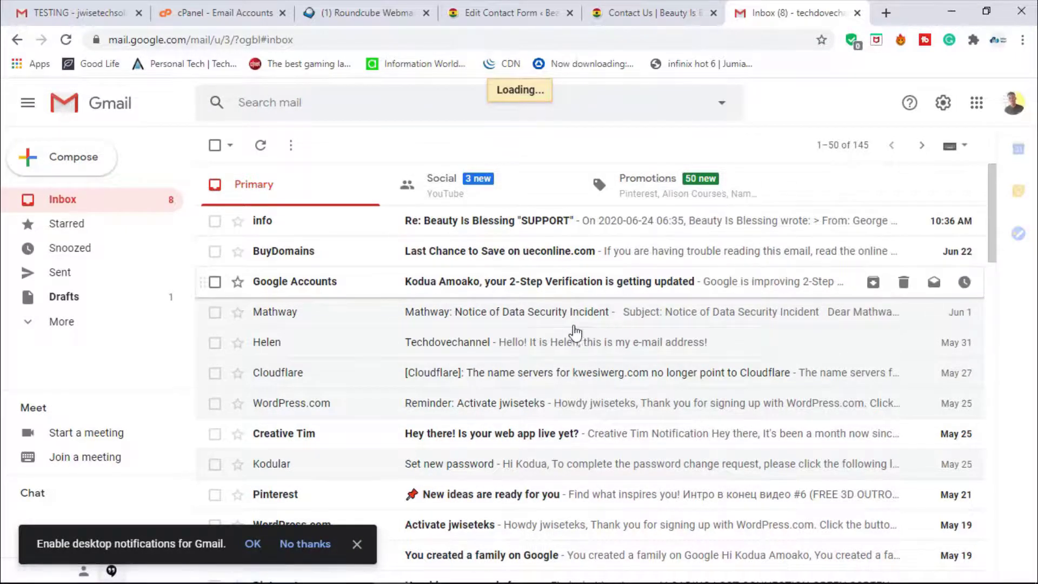
{"action": "left_click", "coordinate": [524, 223]}
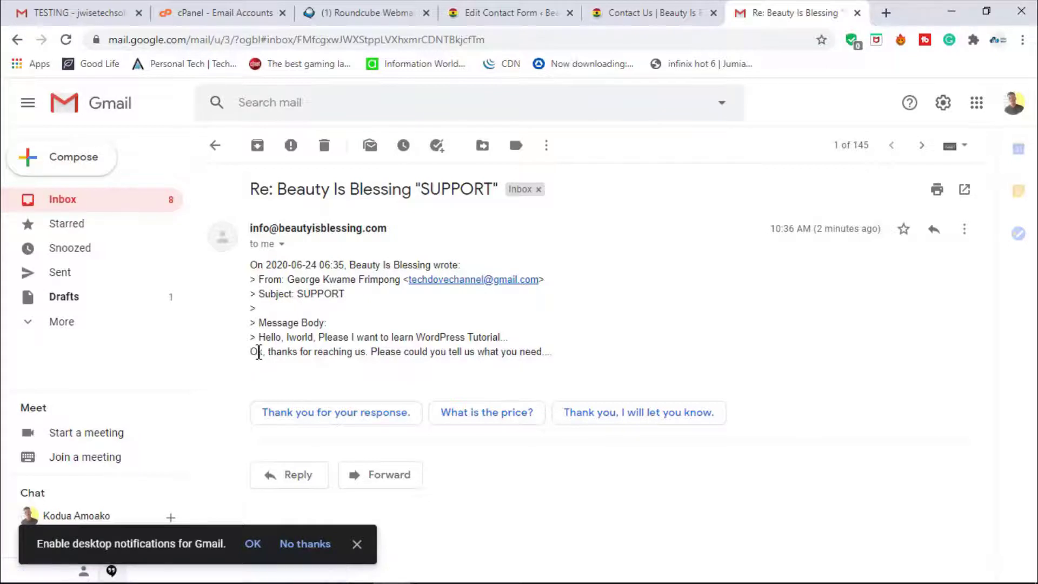
{"action": "left_click_drag", "start_coordinate": [278, 350], "coordinate": [541, 352]}
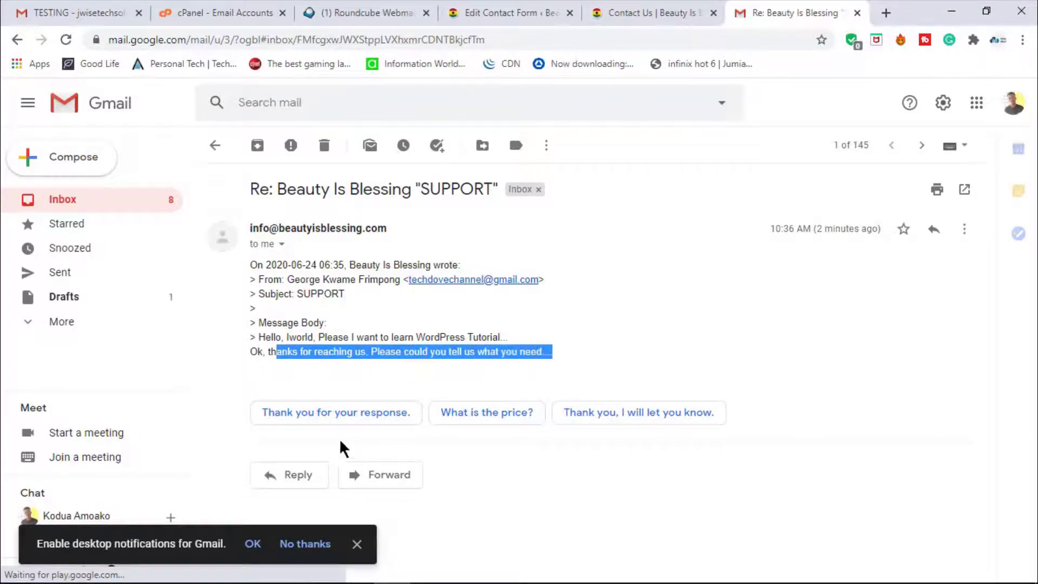
{"action": "left_click", "coordinate": [432, 386]}
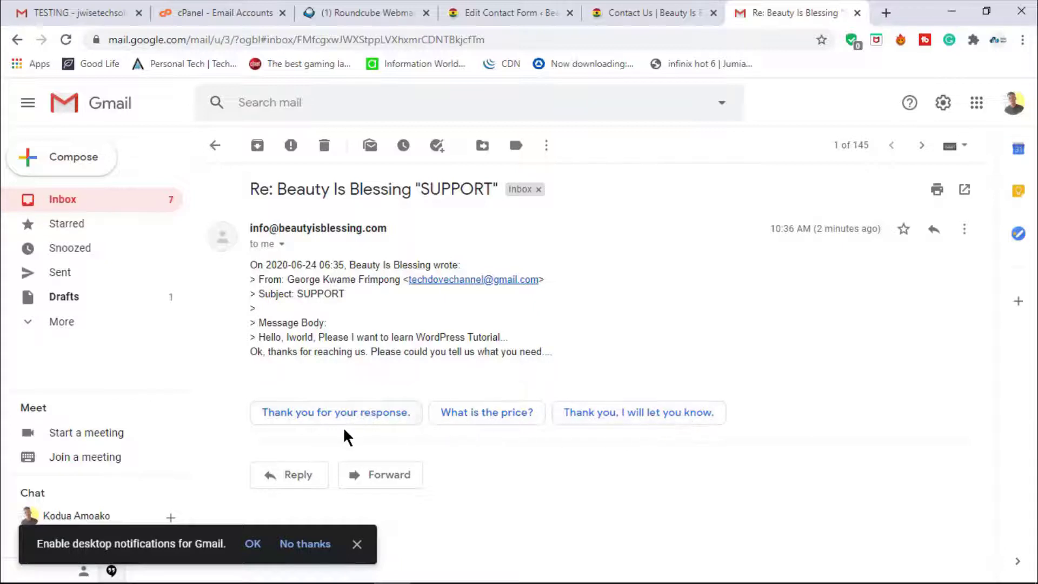
Send the 'Thank you for your response.' smart reply, then go to the Roundcube inbox
{"action": "left_click", "coordinate": [363, 421]}
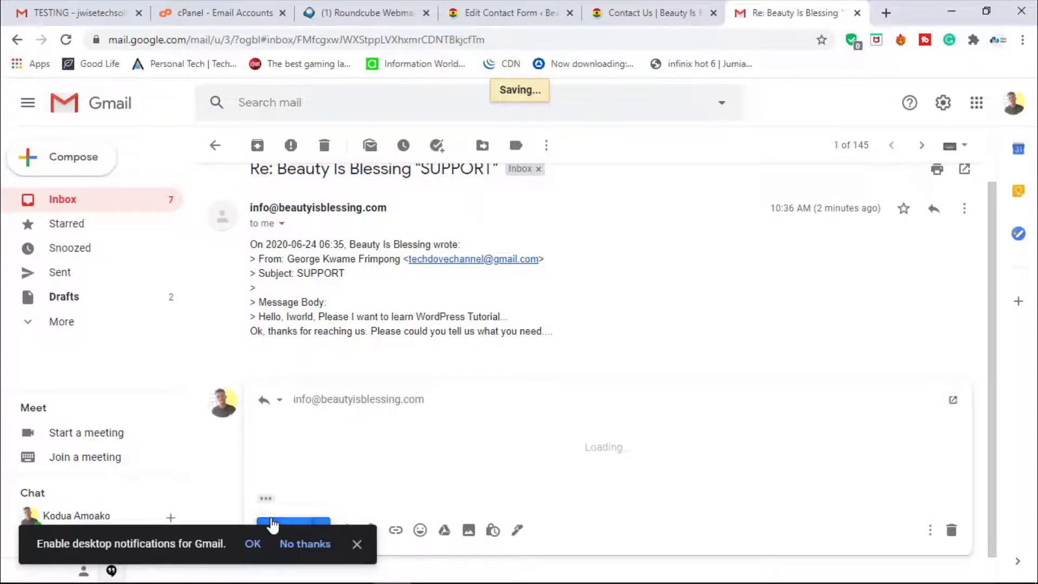
{"action": "left_click", "coordinate": [272, 523]}
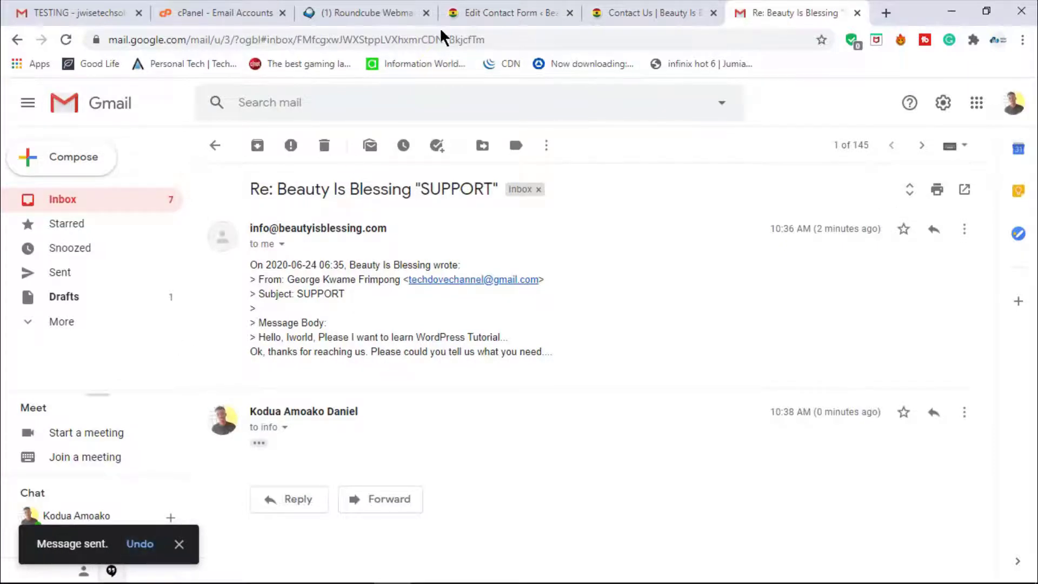
{"action": "left_click", "coordinate": [357, 10]}
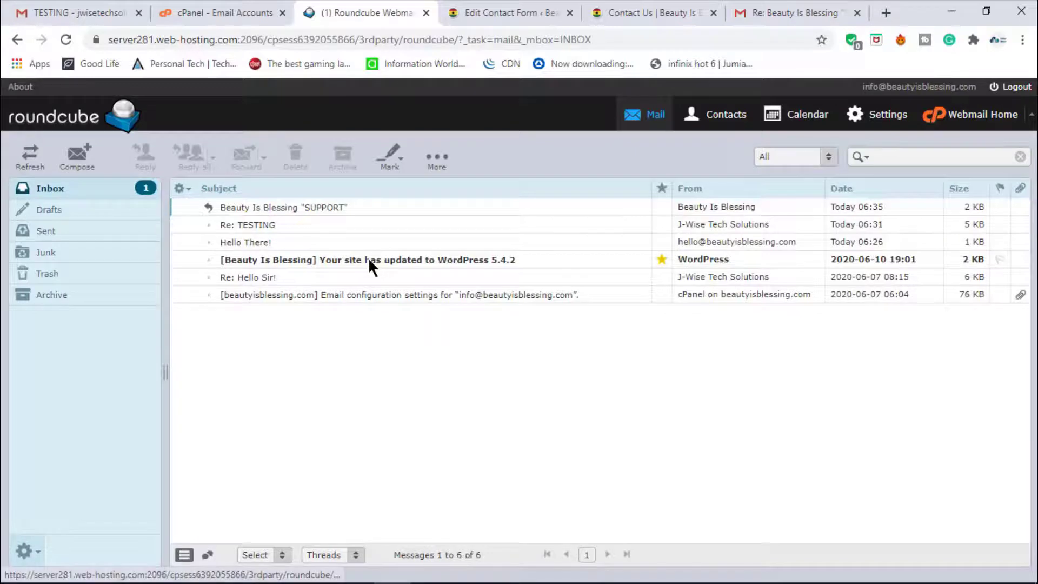
Reload Roundcube, read the Beauty Is Blessing SUPPORT message, then go to cPanel Email Accounts
{"action": "double_click", "coordinate": [379, 205]}
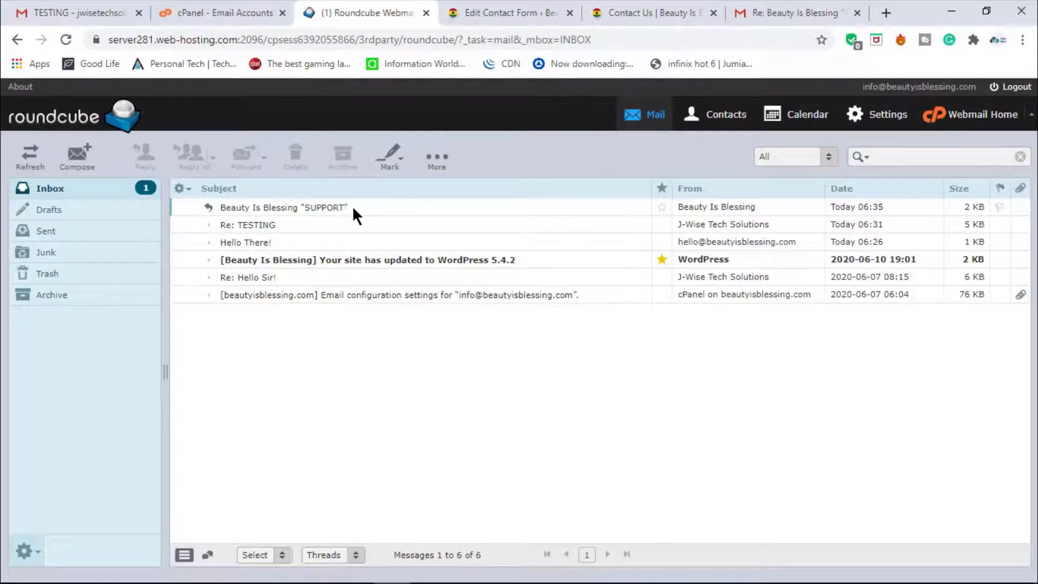
{"action": "key", "text": "F5"}
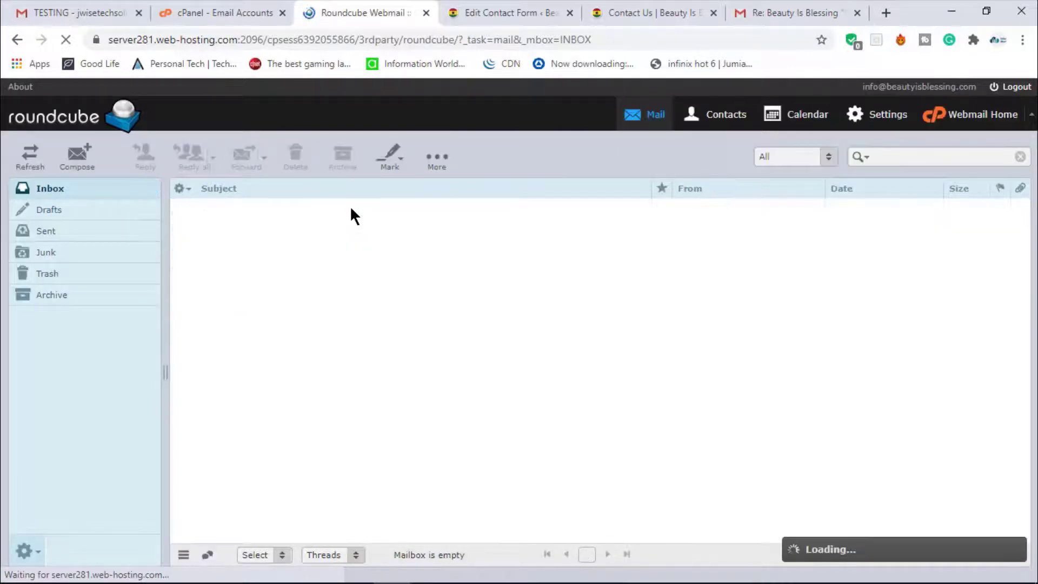
{"action": "left_click", "coordinate": [349, 207]}
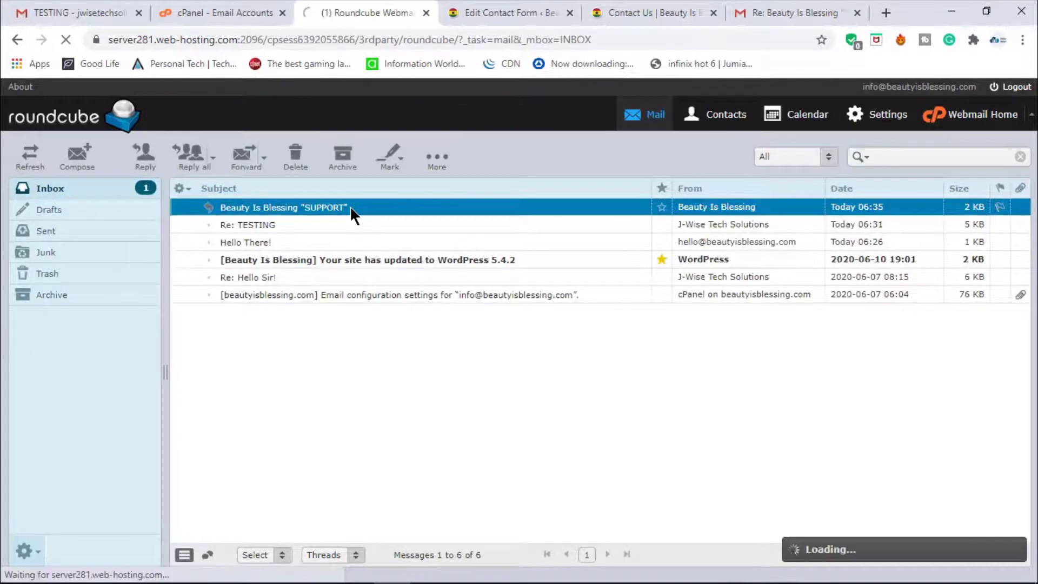
{"action": "double_click", "coordinate": [350, 207]}
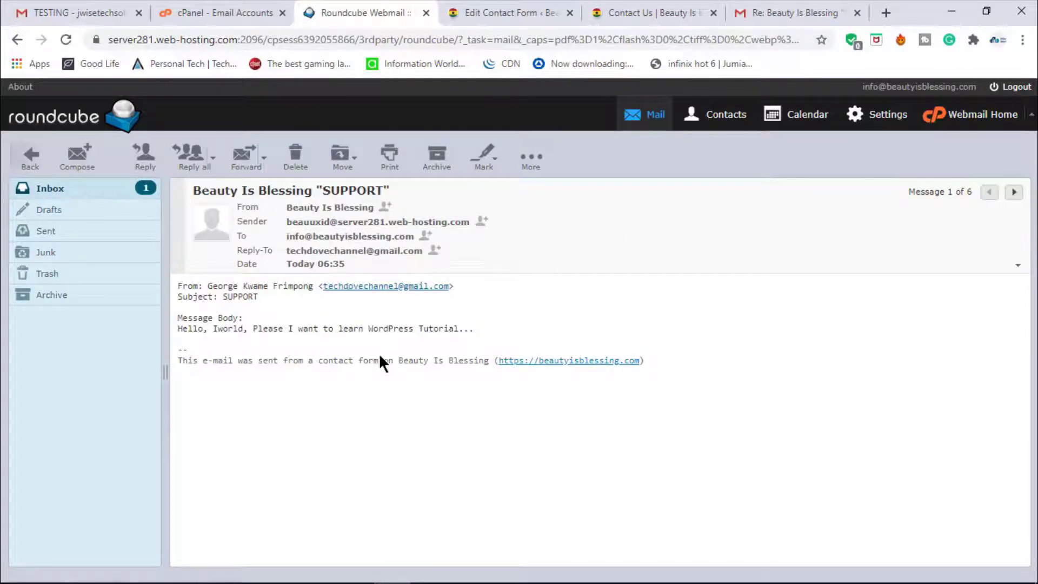
{"action": "left_click", "coordinate": [109, 185]}
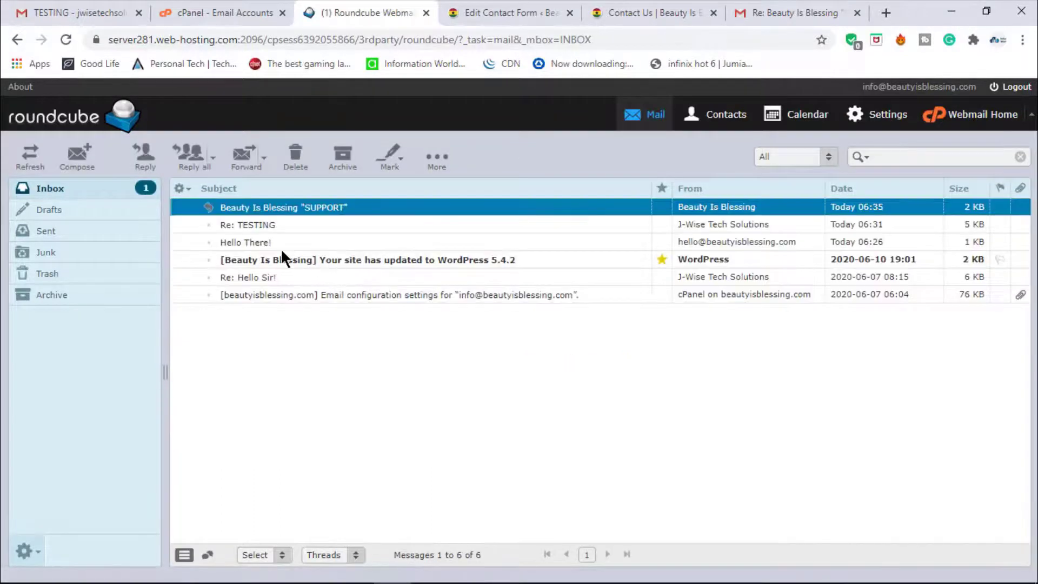
{"action": "left_click", "coordinate": [232, 12]}
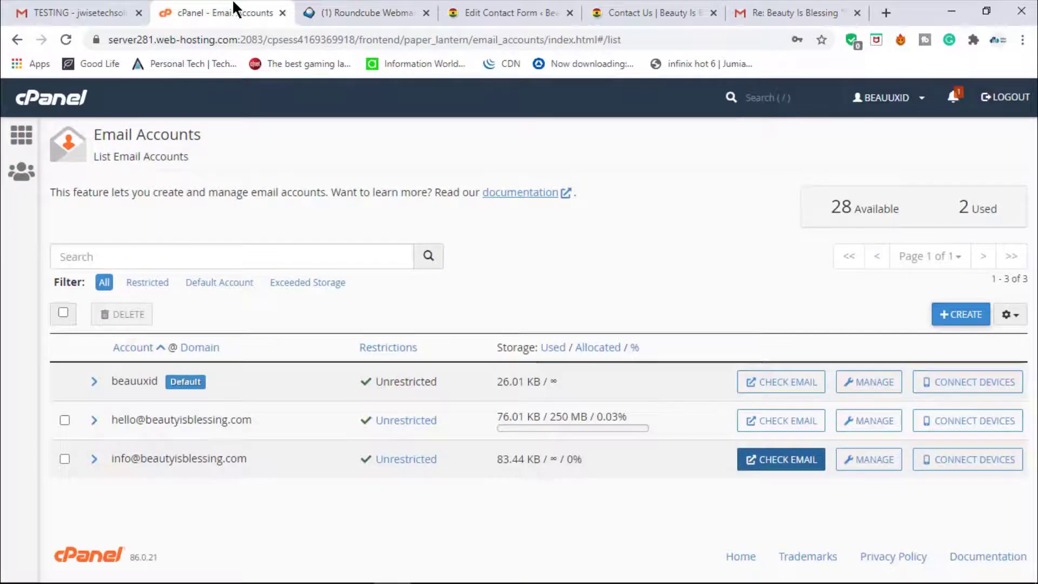
Check the Contact Us page's message-sent confirmation, then return to editing Contact form 1
{"action": "left_click", "coordinate": [471, 11]}
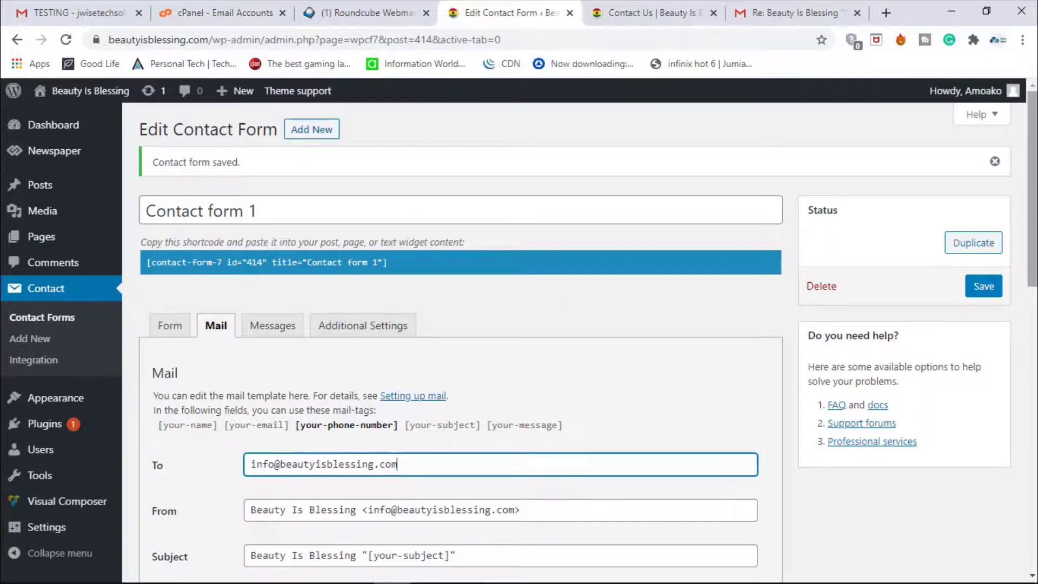
{"action": "scroll", "coordinate": [1029, 372], "scroll_direction": "down", "scroll_amount": 5}
{"action": "scroll", "coordinate": [985, 423], "scroll_direction": "down", "scroll_amount": 5}
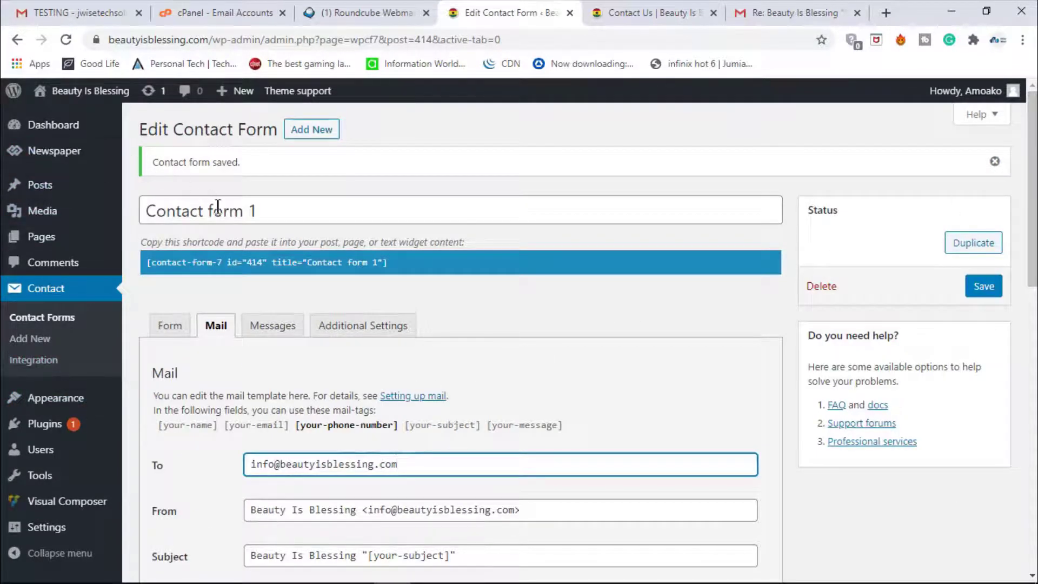
{"action": "left_click", "coordinate": [653, 10]}
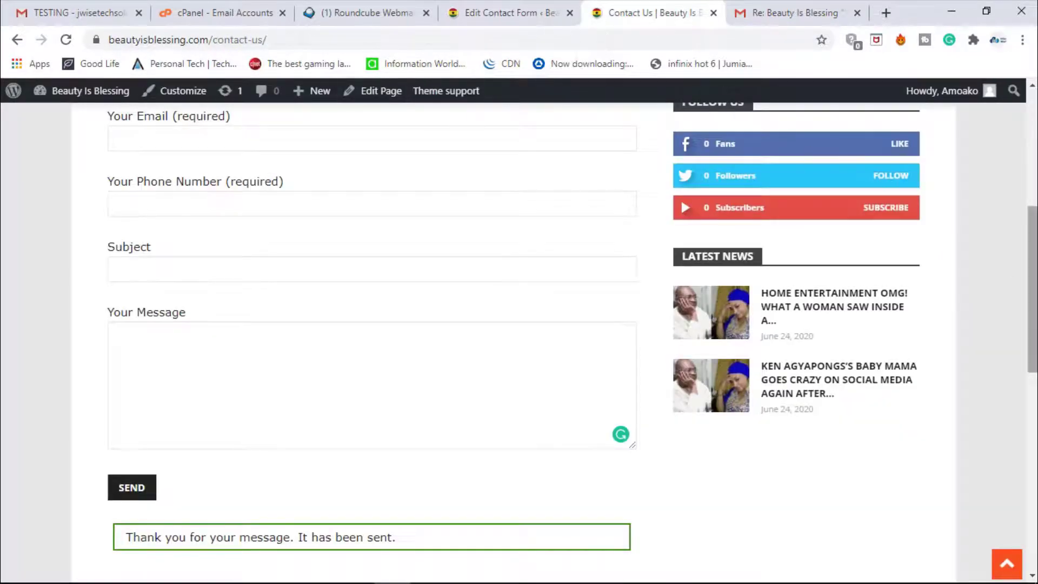
{"action": "left_click_drag", "start_coordinate": [1033, 284], "coordinate": [1033, 156]}
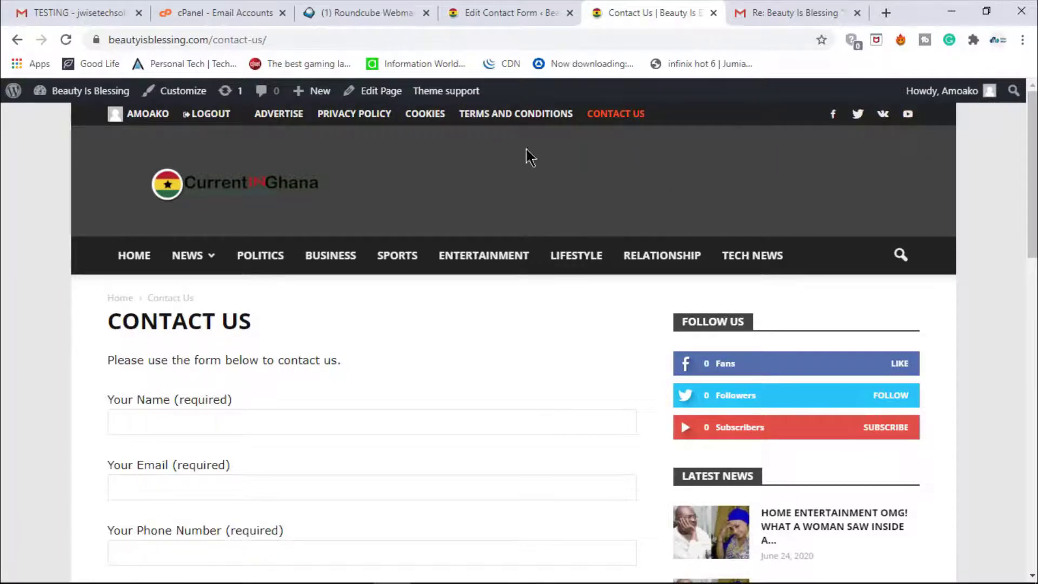
{"action": "left_click", "coordinate": [483, 9]}
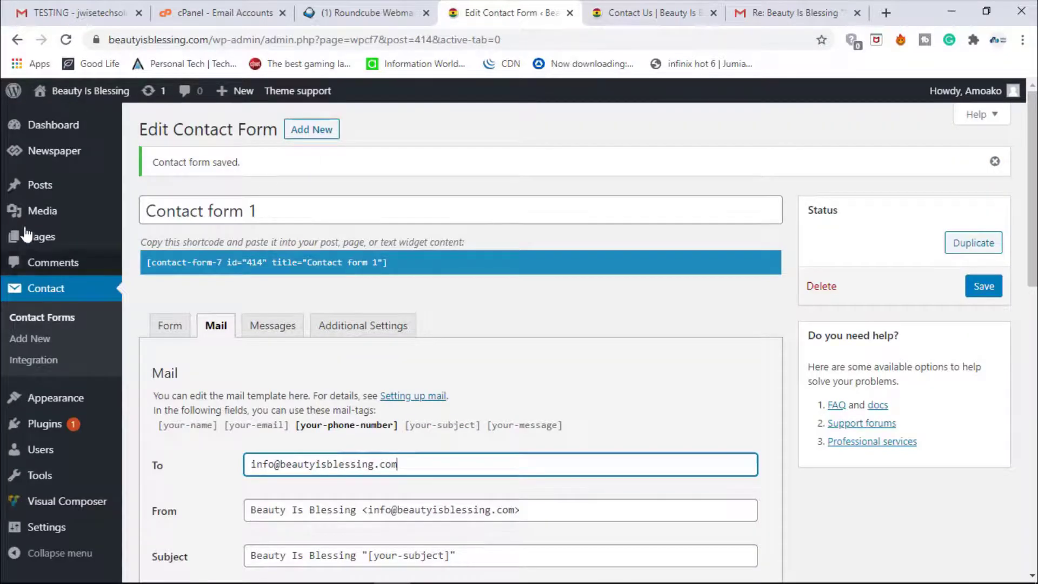
Install and activate the Jetpack plugin from Plugins > Add New, then return to Add Plugins
{"action": "mouse_move", "coordinate": [30, 217]}
{"action": "mouse_move", "coordinate": [32, 430]}
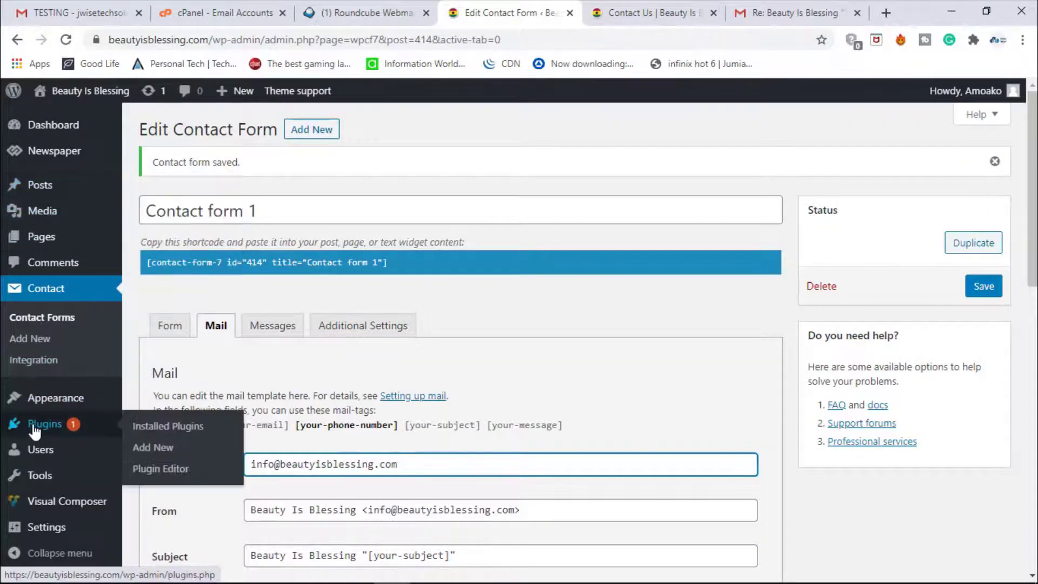
{"action": "left_click", "coordinate": [181, 455]}
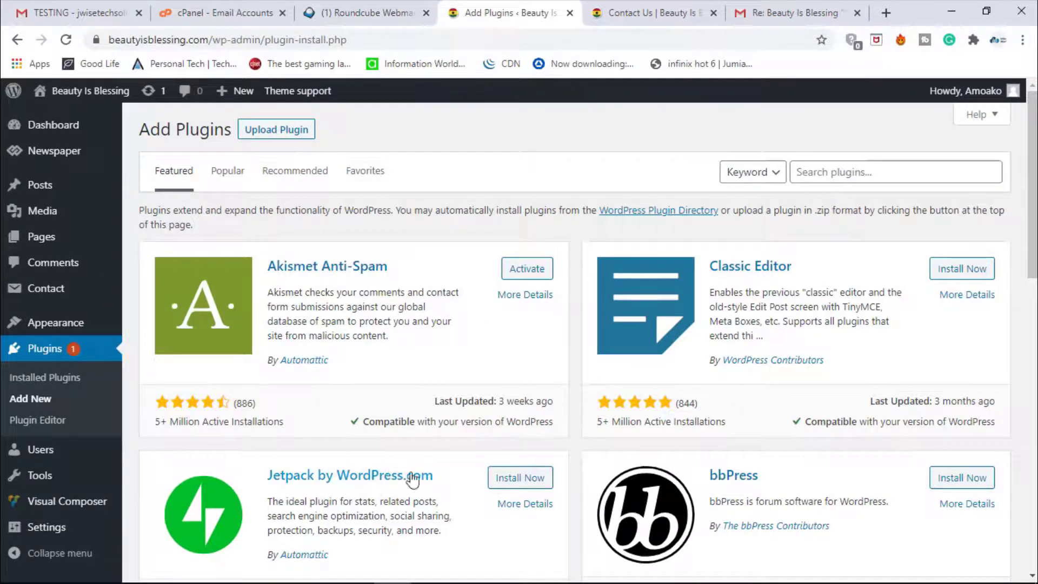
{"action": "left_click", "coordinate": [519, 483]}
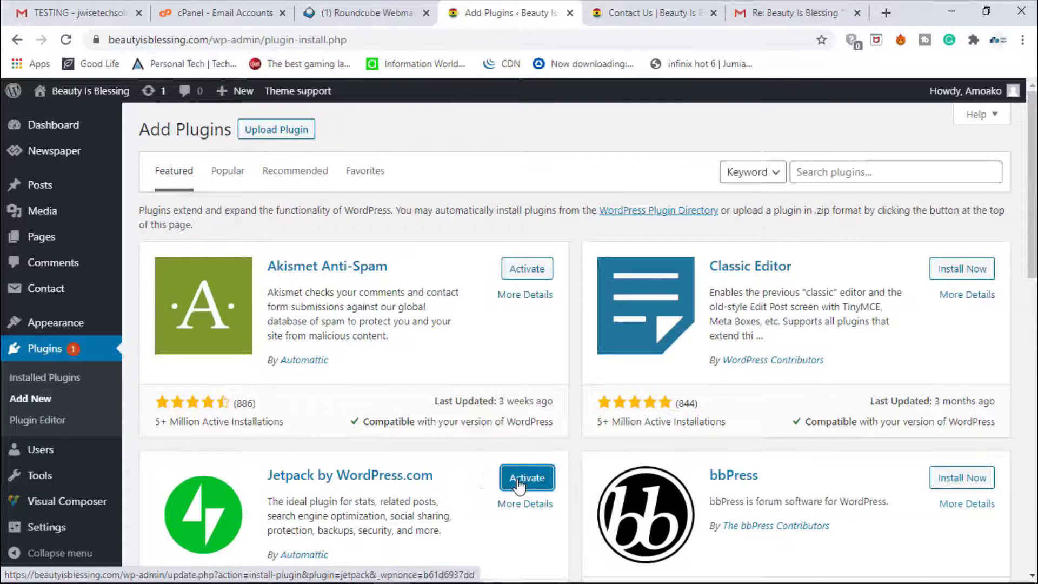
{"action": "left_click", "coordinate": [527, 485]}
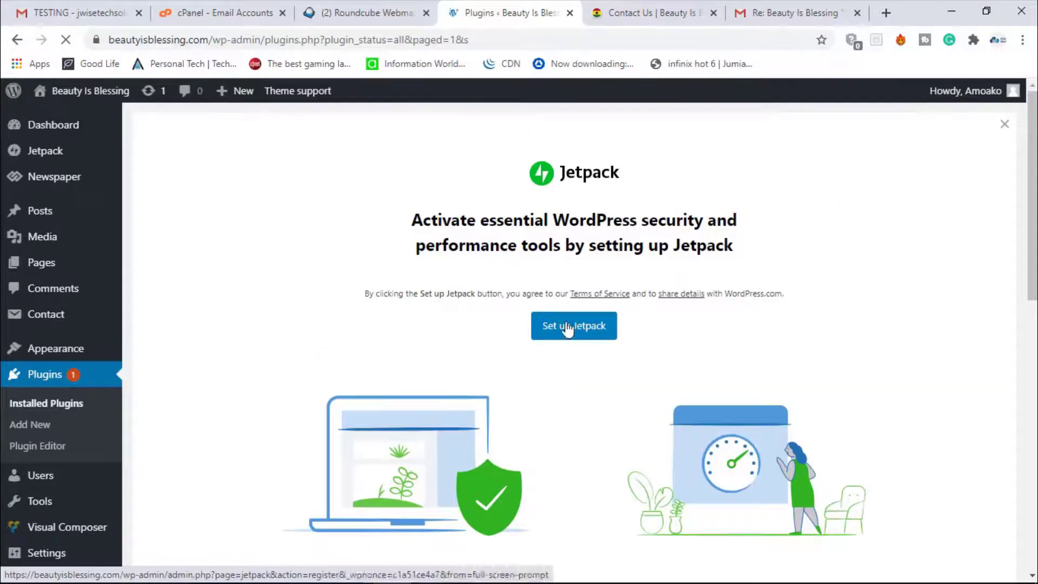
{"action": "left_click", "coordinate": [30, 425]}
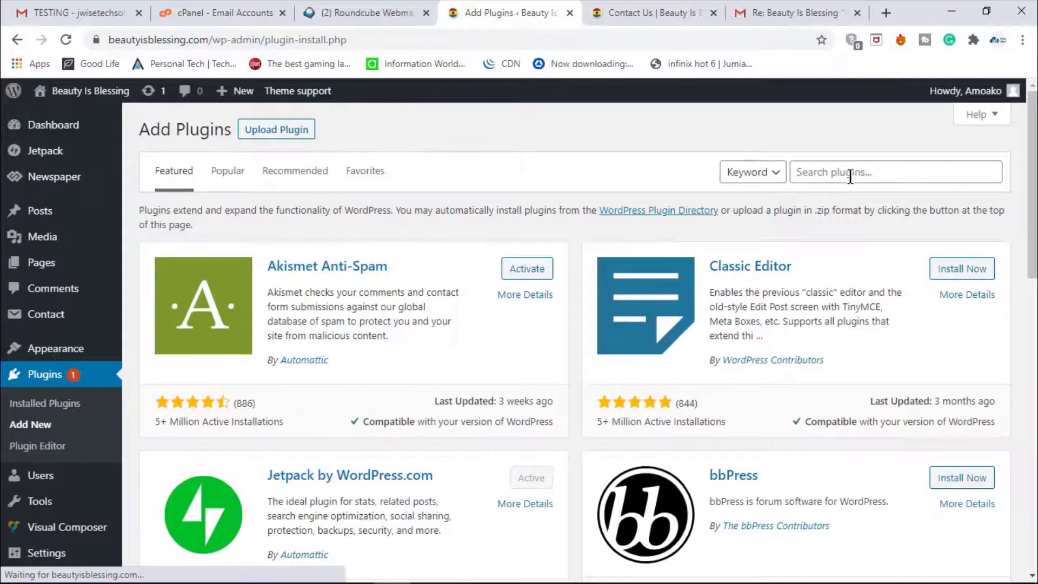
{"action": "left_click", "coordinate": [850, 176]}
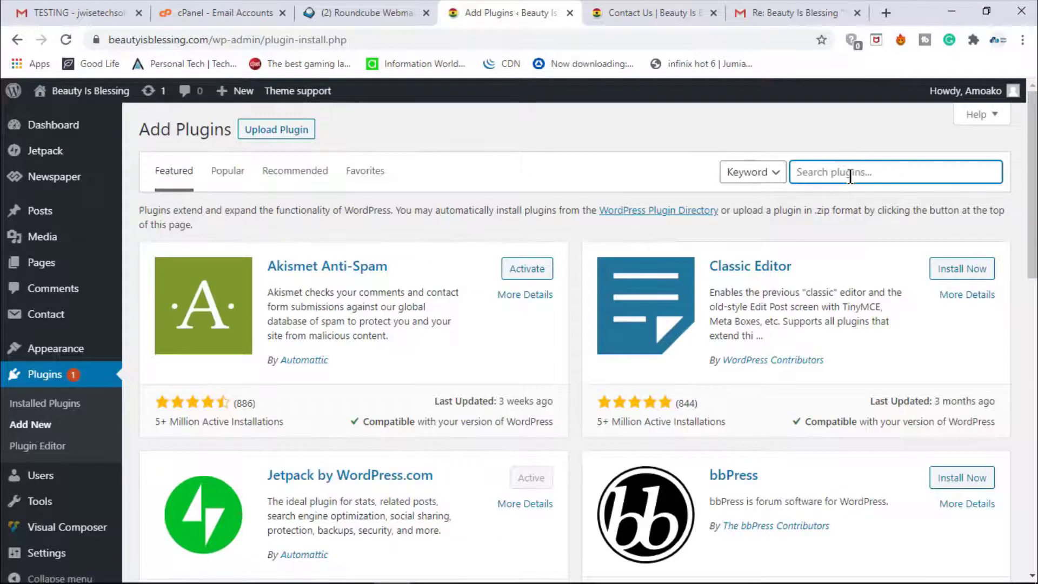
Install Elementor Page Builder, then search 'site kit' and install and activate Site Kit by Google
{"action": "type", "text": "elementor"}
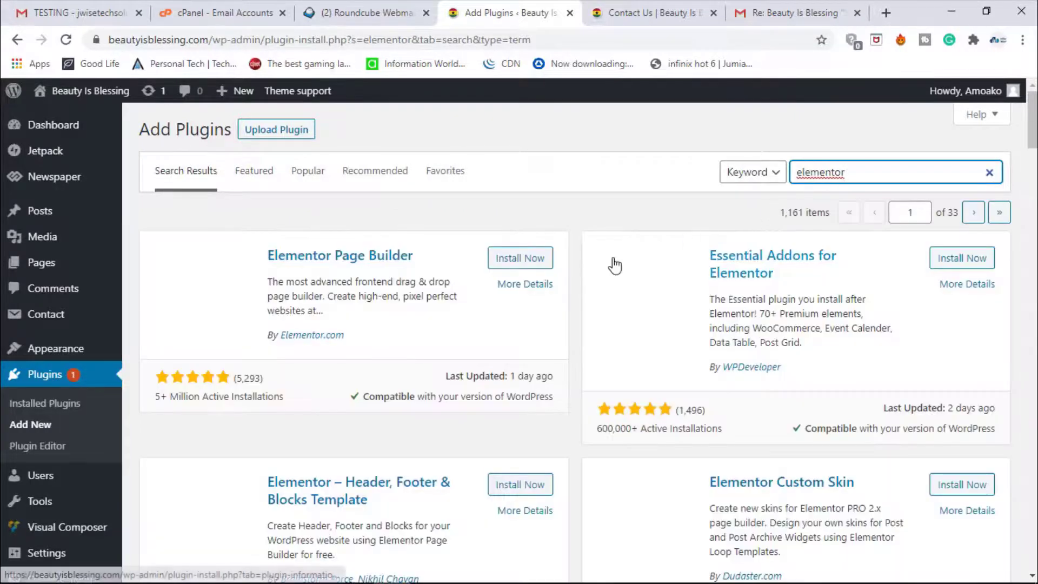
{"action": "left_click", "coordinate": [506, 264]}
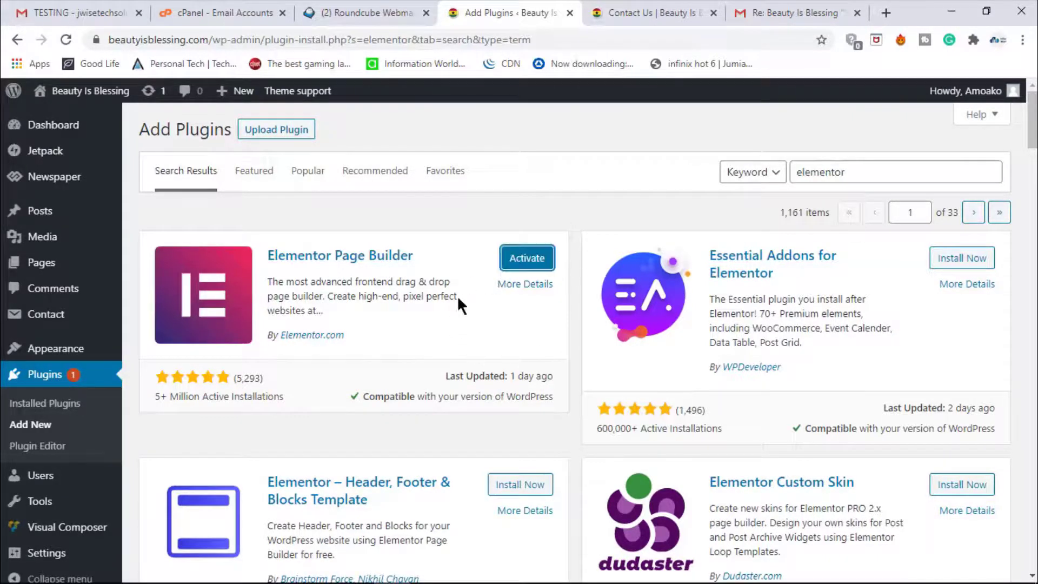
{"action": "double_click", "coordinate": [862, 179]}
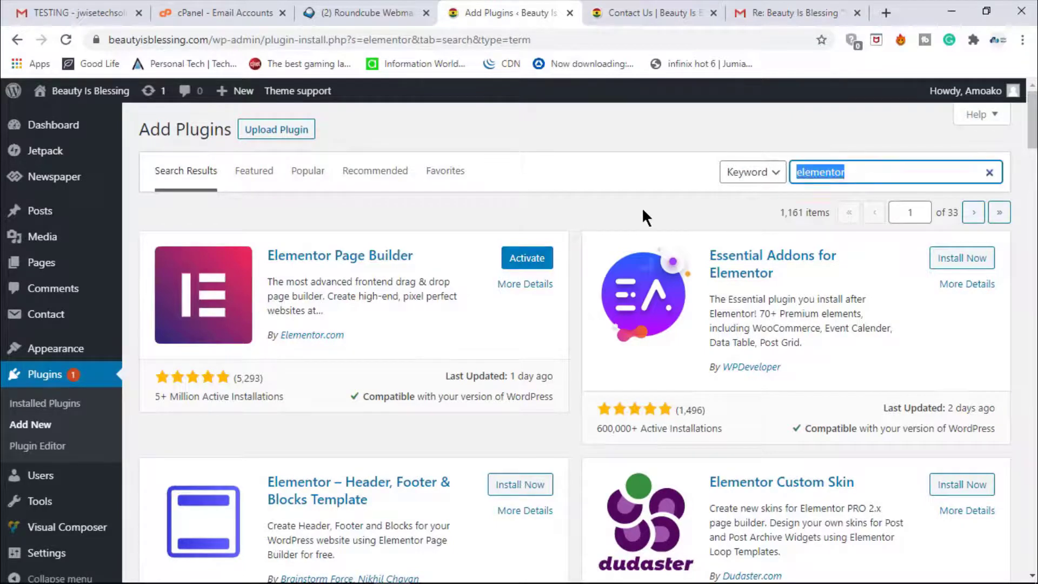
{"action": "type", "text": "site kit"}
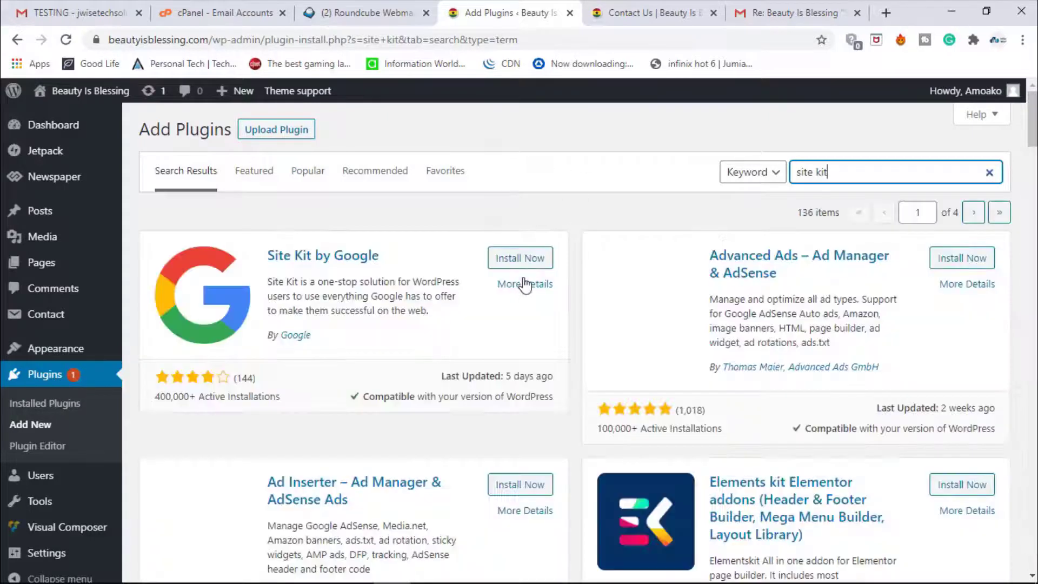
{"action": "left_click", "coordinate": [529, 265]}
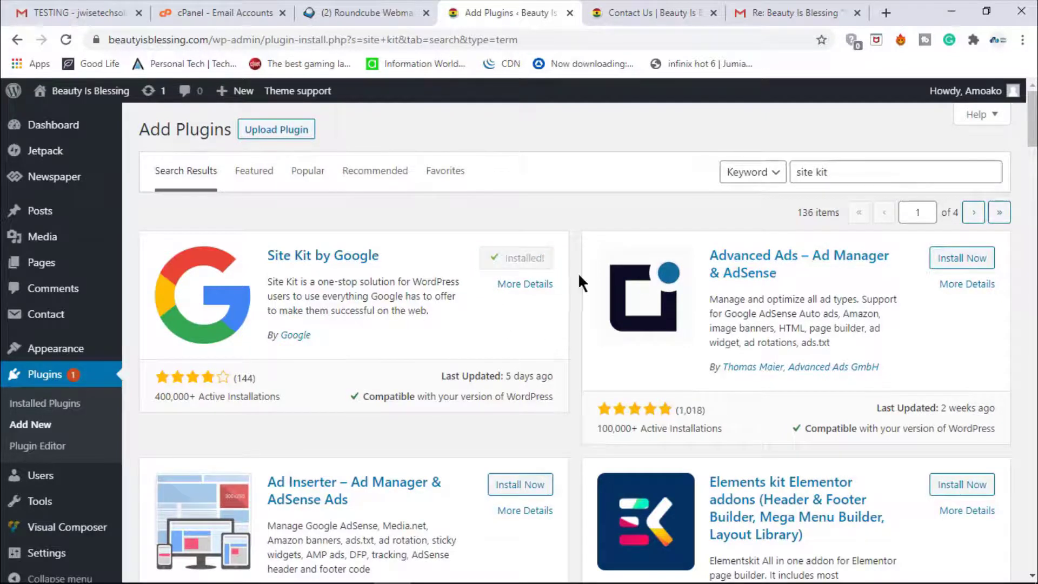
{"action": "left_click", "coordinate": [530, 261]}
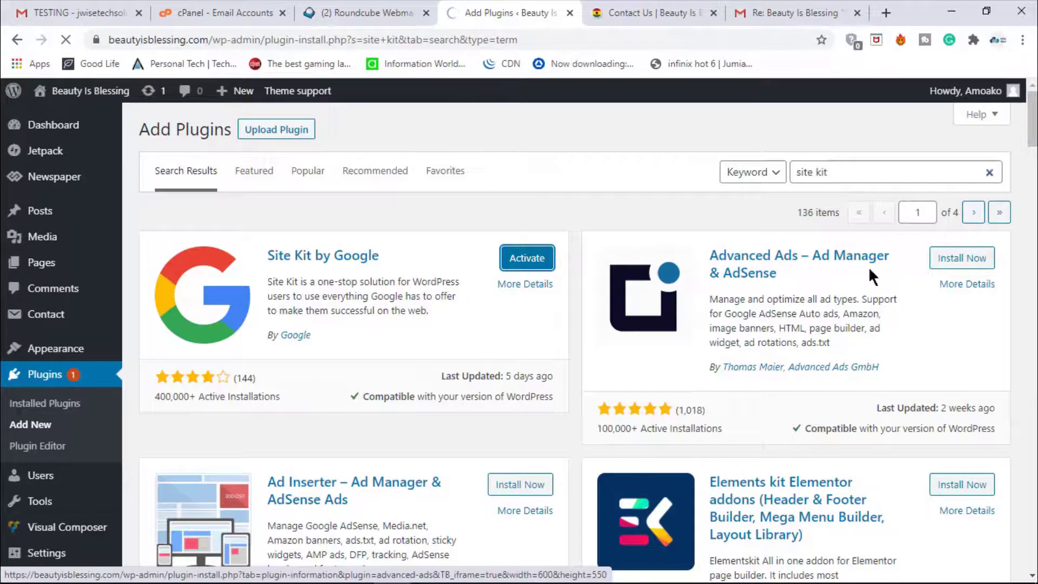
From the Gmail inbox, add another Google account and submit its email address
{"action": "left_click", "coordinate": [768, 11]}
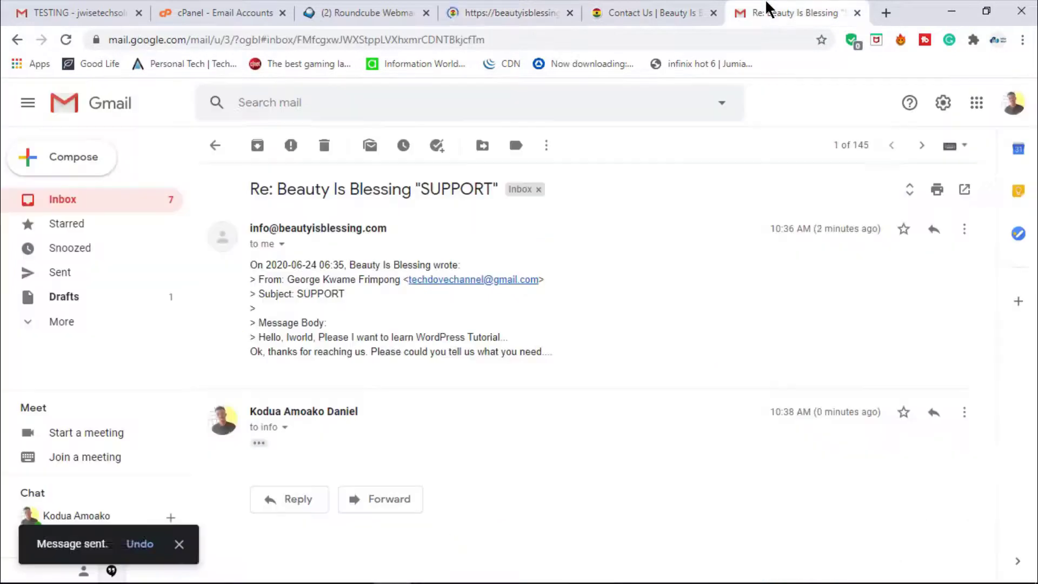
{"action": "left_click", "coordinate": [54, 207]}
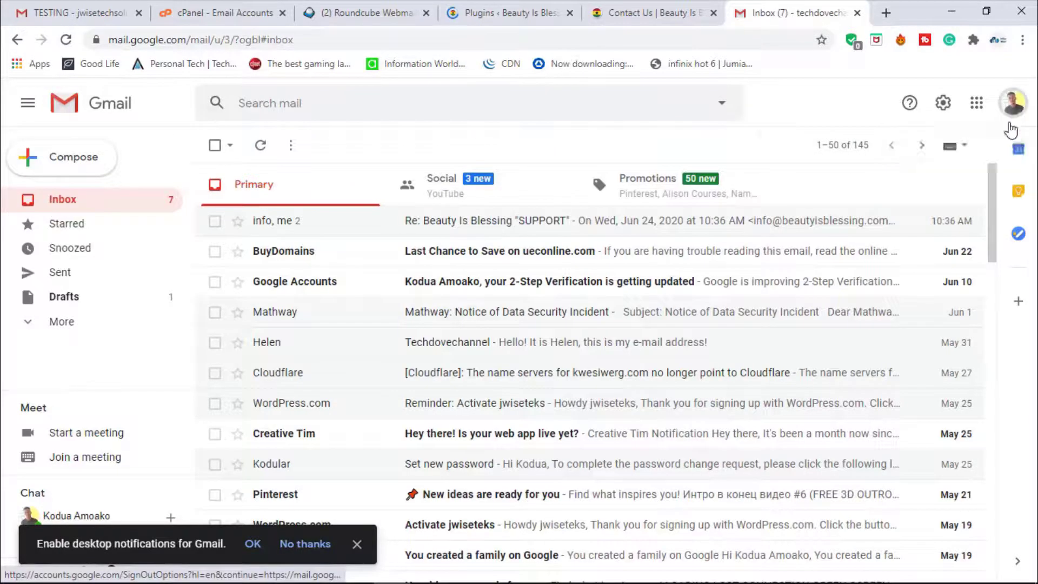
{"action": "left_click", "coordinate": [1010, 125]}
{"action": "left_click", "coordinate": [876, 460]}
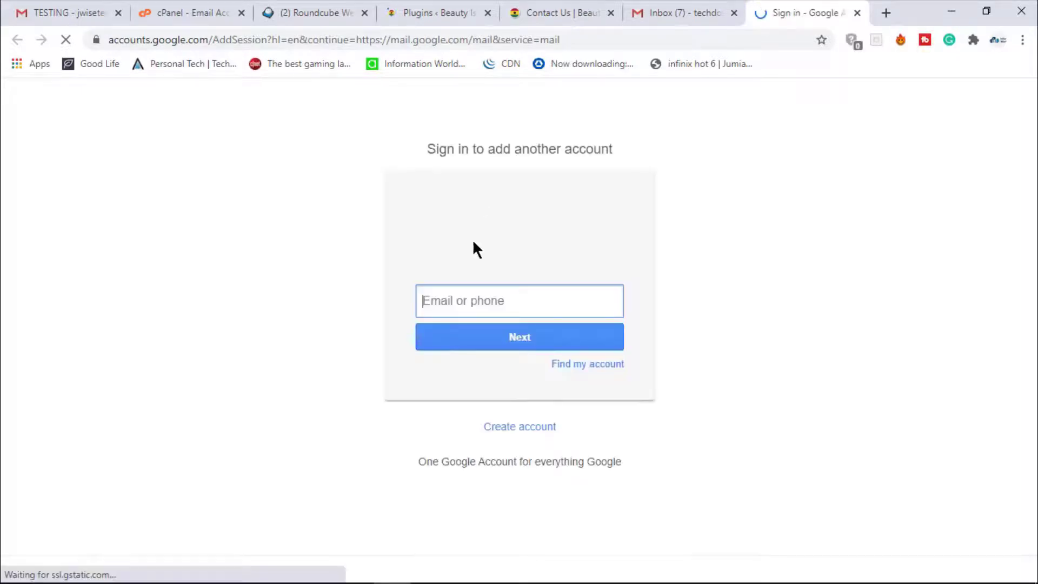
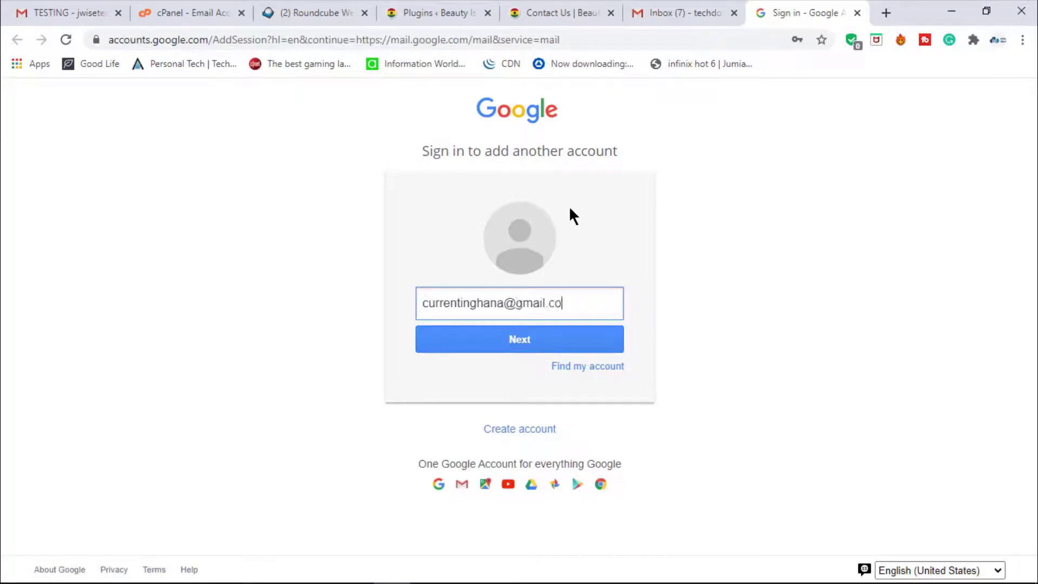
{"action": "key", "text": "Return"}
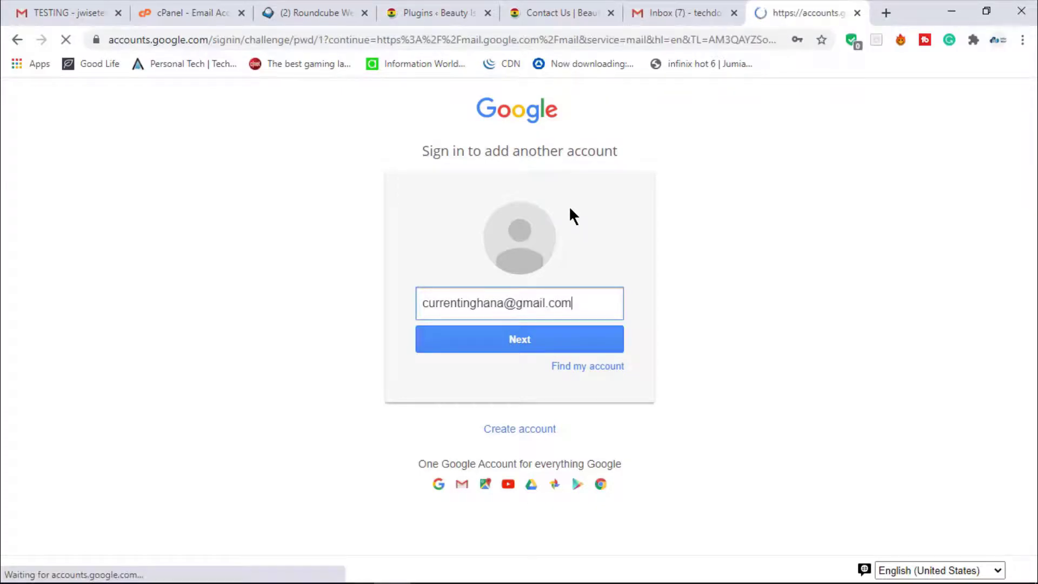
Enter the account password to finish sign-in, then open the Re: Beauty Is Blessing SUPPORT reply in Roundcube
{"action": "type", "text": "••••••"}
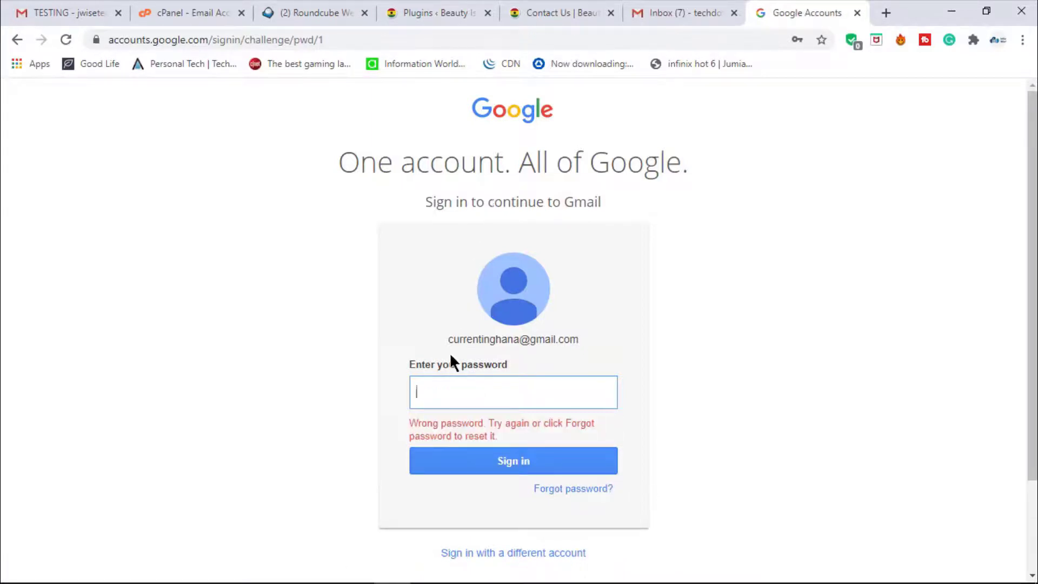
{"action": "type", "text": "•••••••••••••••••"}
{"action": "key", "text": "Return"}
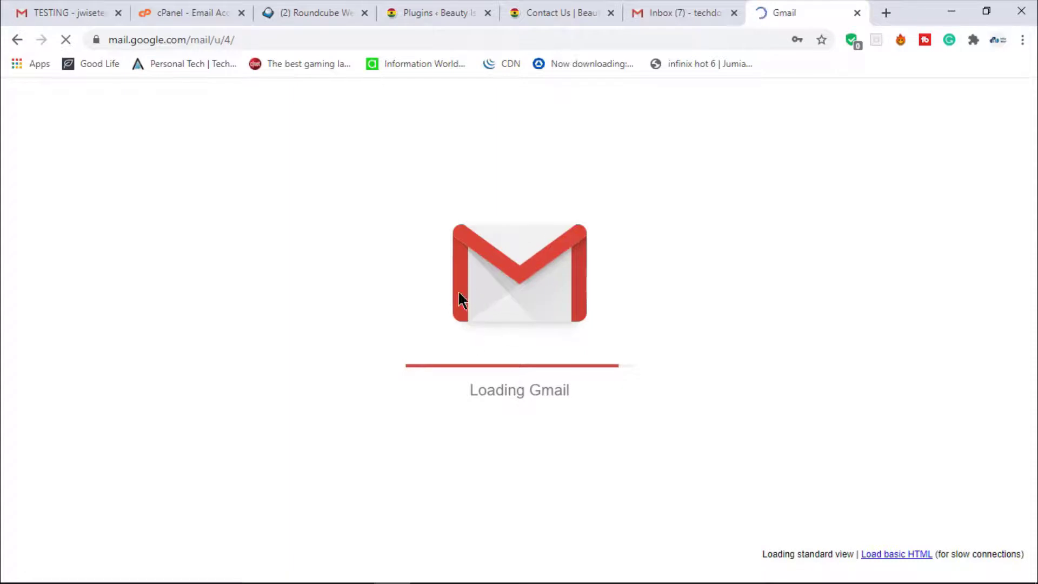
{"action": "left_click", "coordinate": [287, 9]}
{"action": "left_click", "coordinate": [339, 207]}
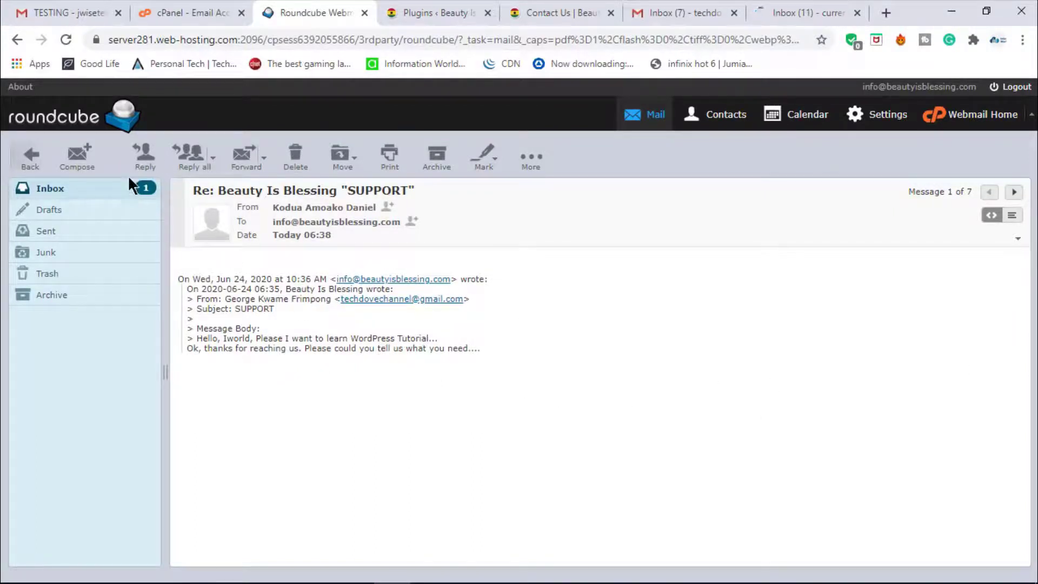
Return to the Roundcube inbox, check both Gmail inboxes, and end on the WordPress Plugins page
{"action": "left_click", "coordinate": [108, 192]}
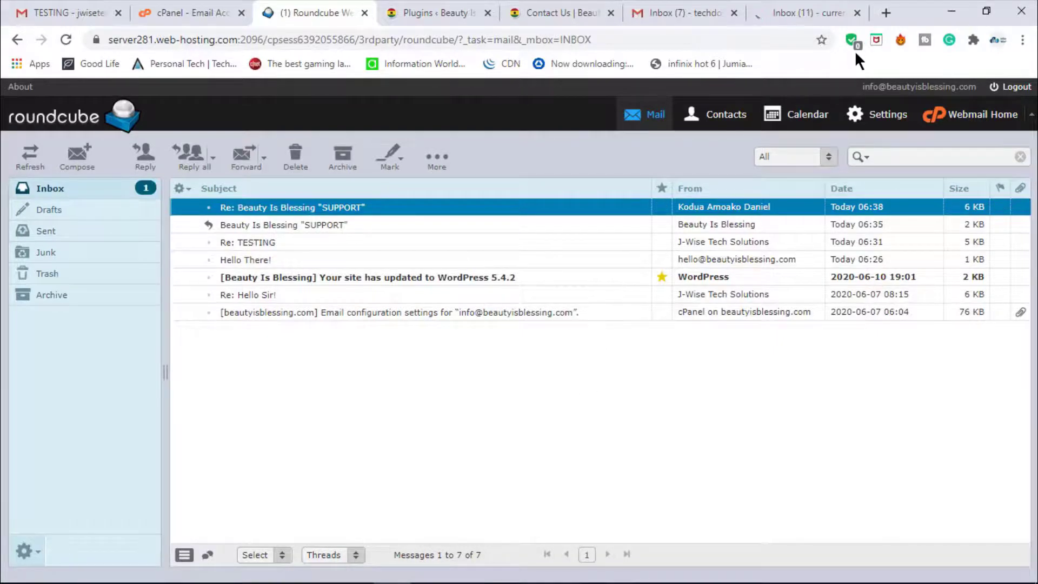
{"action": "left_click", "coordinate": [821, 8]}
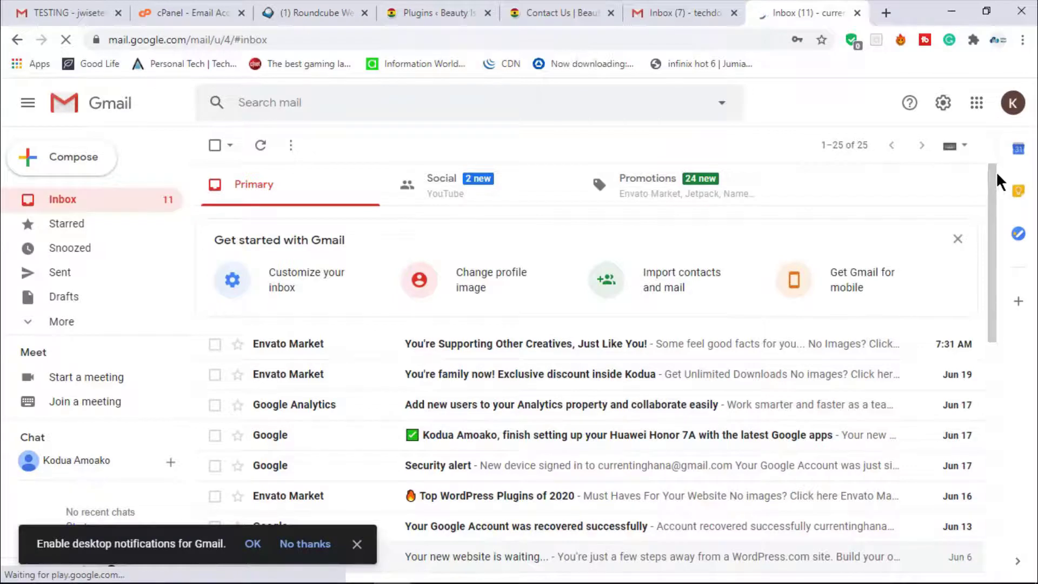
{"action": "left_click_drag", "start_coordinate": [994, 171], "coordinate": [979, 258]}
{"action": "left_click", "coordinate": [686, 12]}
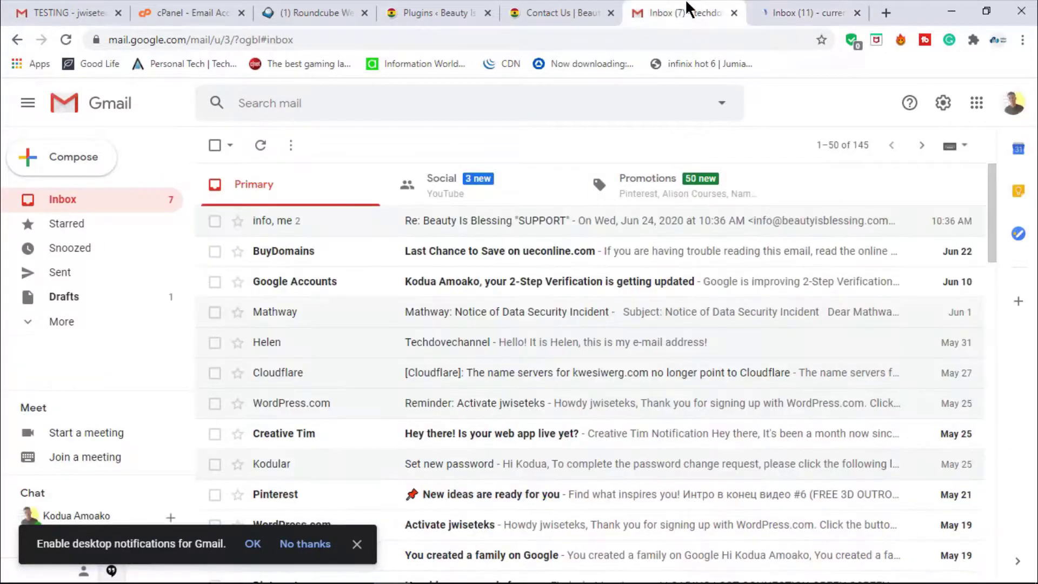
{"action": "left_click", "coordinate": [563, 10]}
{"action": "left_click", "coordinate": [425, 11]}
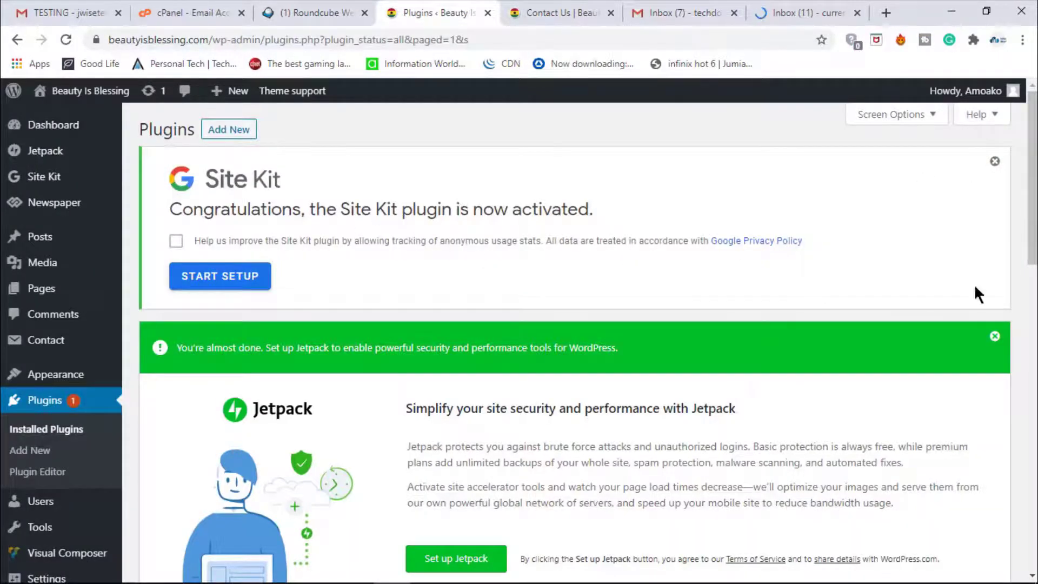
Activate the Elementor plugin from the installed plugins list
{"action": "scroll", "coordinate": [979, 294], "scroll_direction": "down", "scroll_amount": 8}
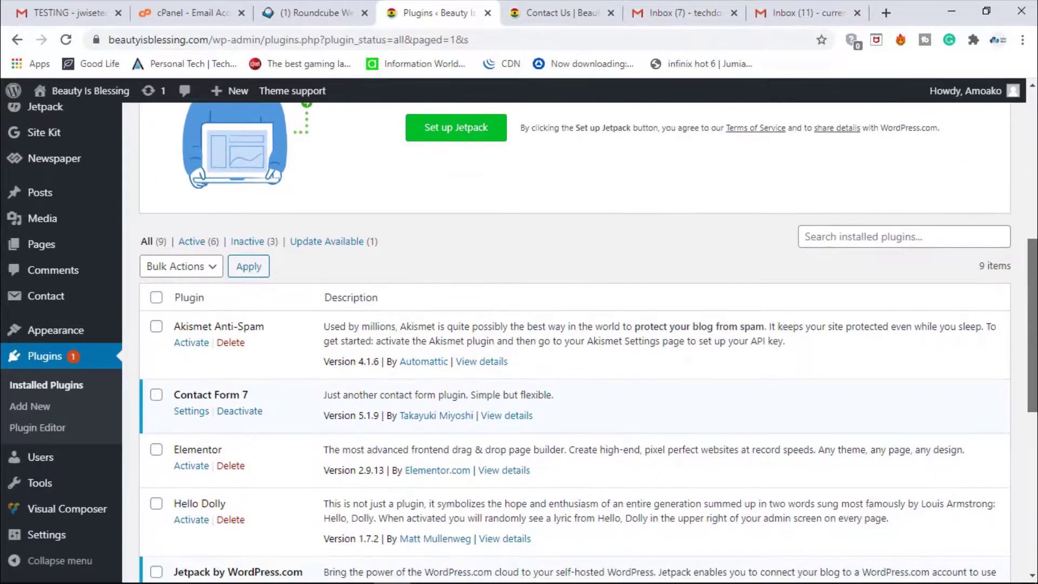
{"action": "scroll", "coordinate": [1035, 342], "scroll_direction": "up", "scroll_amount": 4}
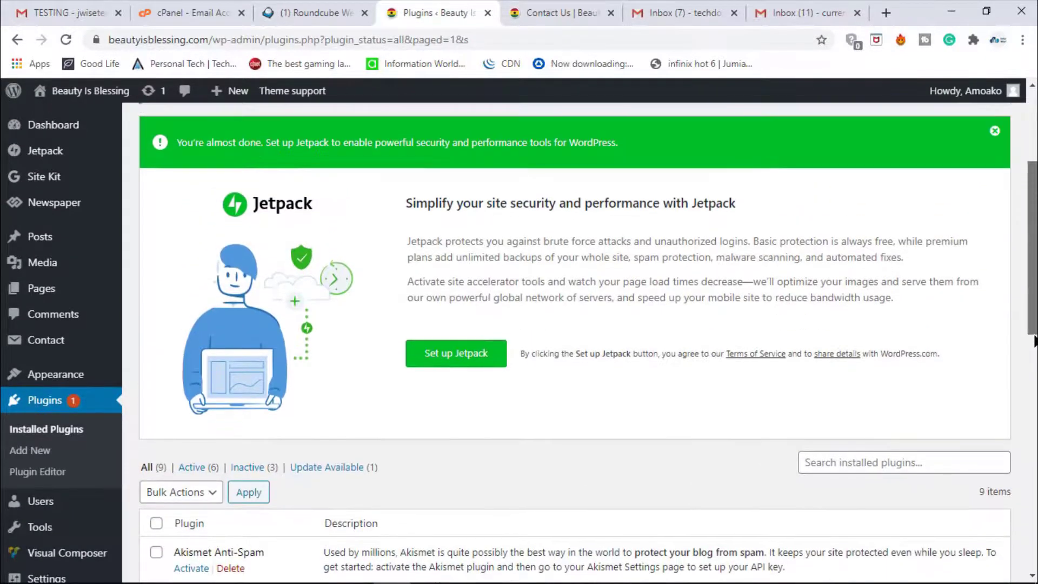
{"action": "left_click_drag", "start_coordinate": [1034, 336], "coordinate": [953, 453]}
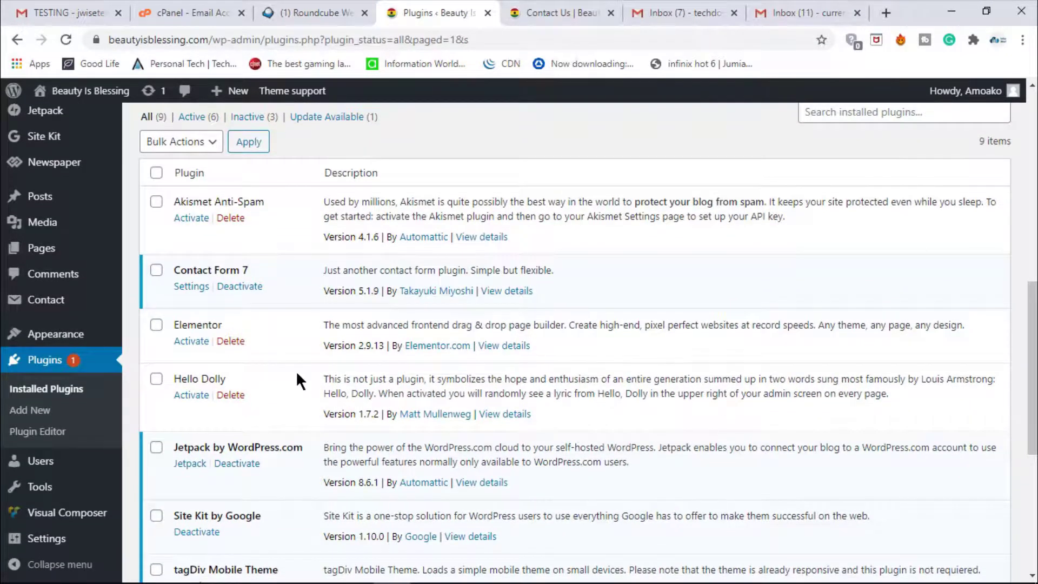
{"action": "left_click", "coordinate": [186, 343]}
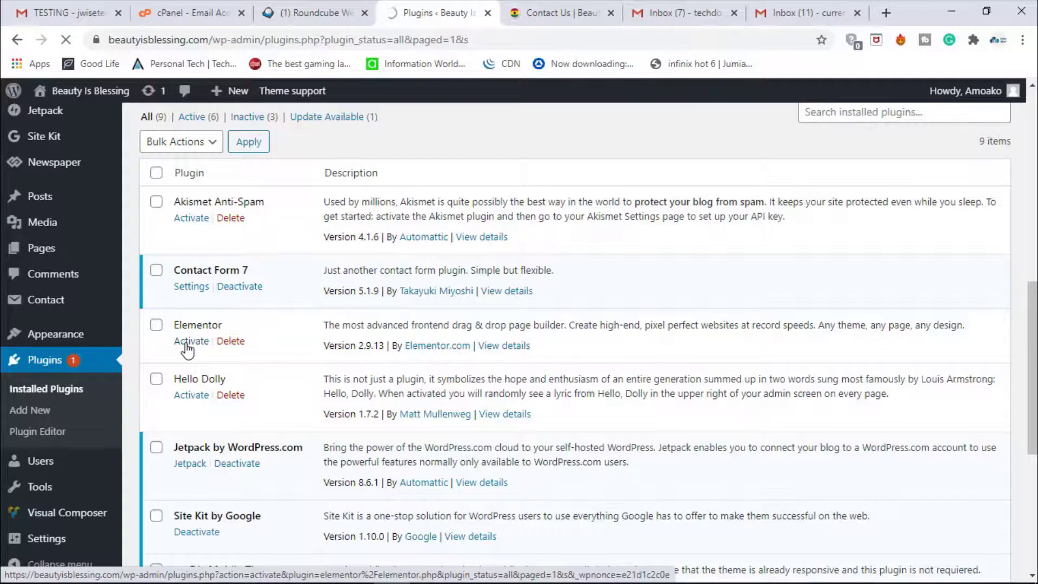
Check the WordPress 5.4.2 update message in Roundcube, then return to Elementor's welcome page
{"action": "left_click", "coordinate": [324, 12]}
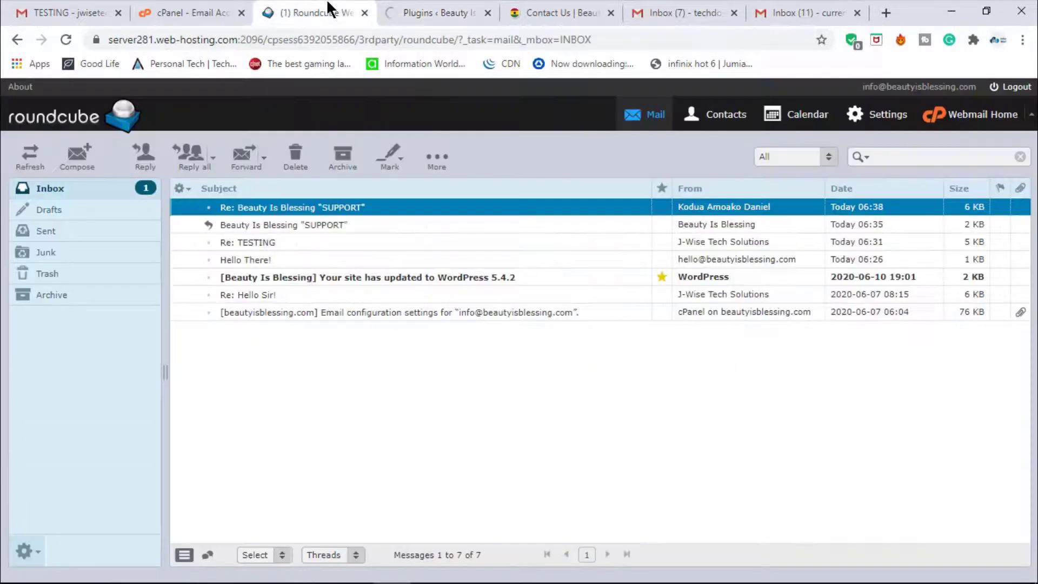
{"action": "left_click", "coordinate": [278, 273]}
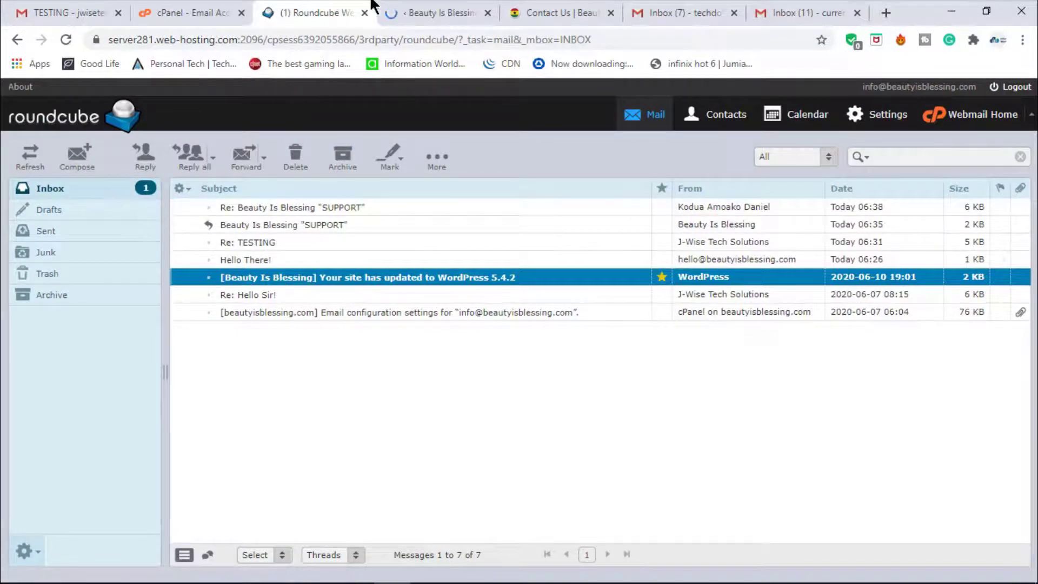
{"action": "left_click", "coordinate": [424, 11]}
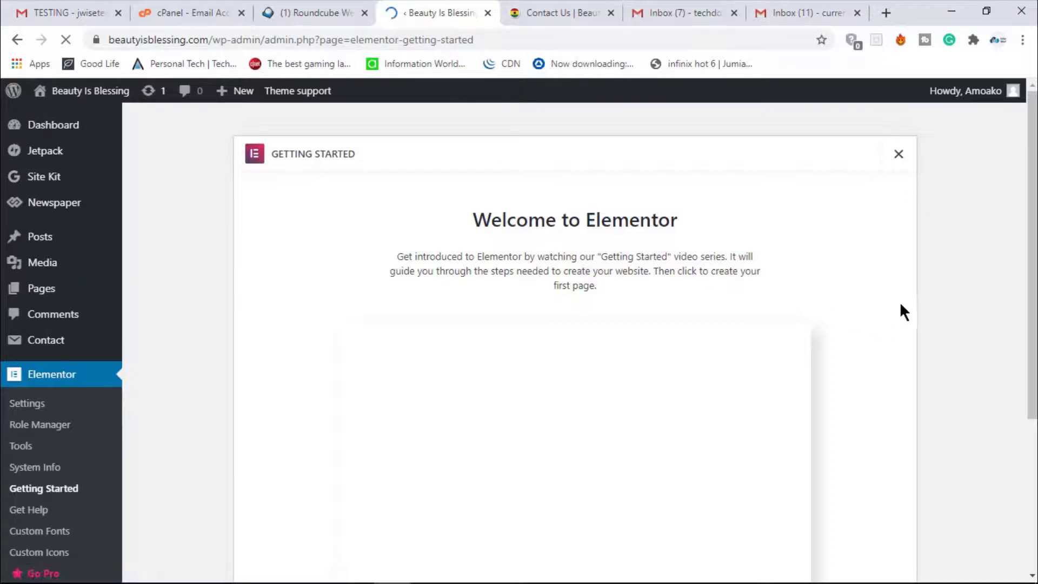
{"action": "left_click_drag", "start_coordinate": [1032, 257], "coordinate": [1007, 409]}
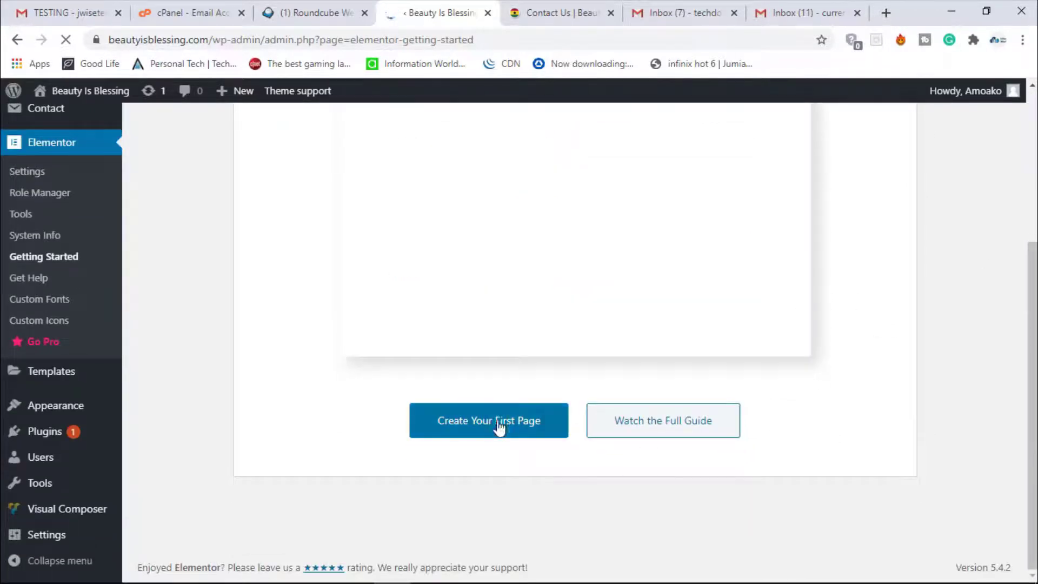
{"action": "left_click_drag", "start_coordinate": [1032, 352], "coordinate": [999, 146]}
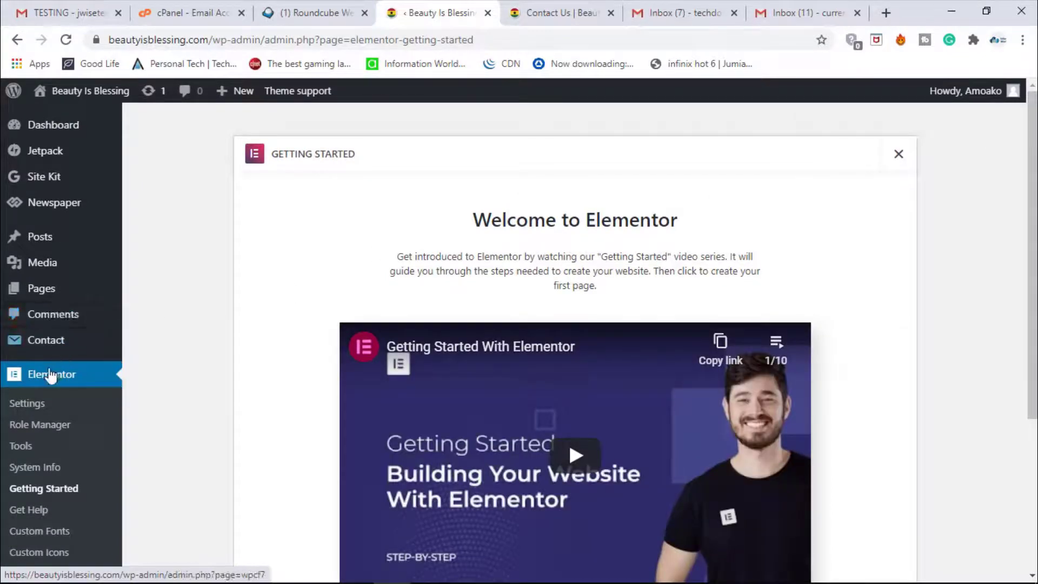
{"action": "mouse_move", "coordinate": [96, 258]}
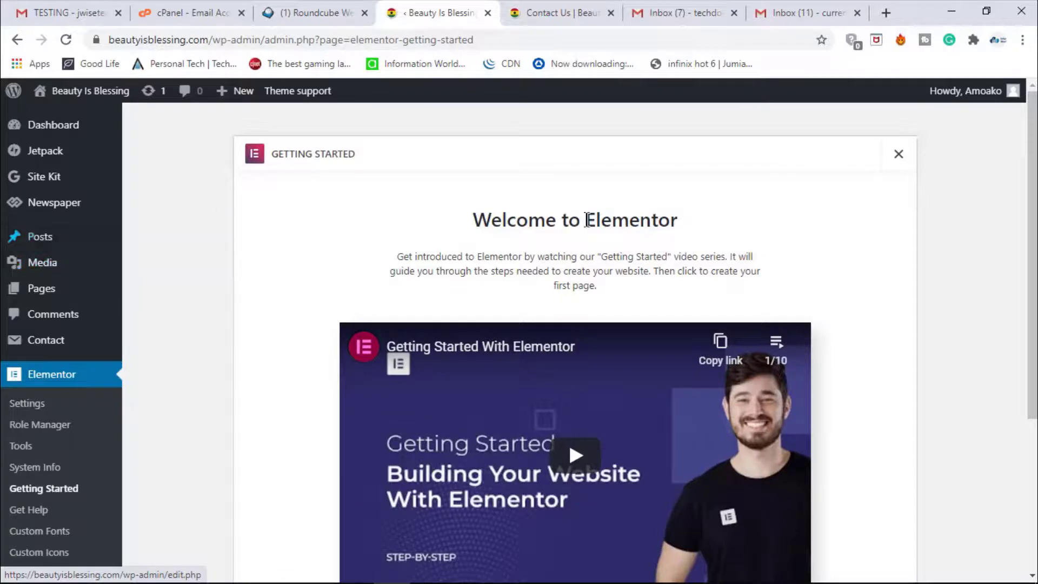
{"action": "scroll", "coordinate": [139, 378], "scroll_direction": "down", "scroll_amount": 2}
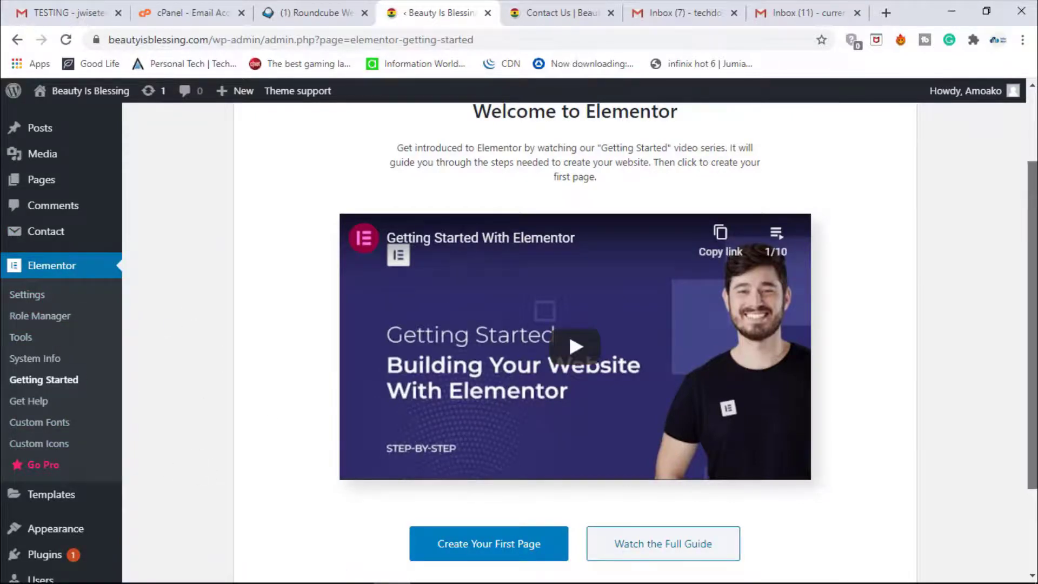
{"action": "scroll", "coordinate": [919, 469], "scroll_direction": "down", "scroll_amount": 2}
{"action": "mouse_move", "coordinate": [32, 409]}
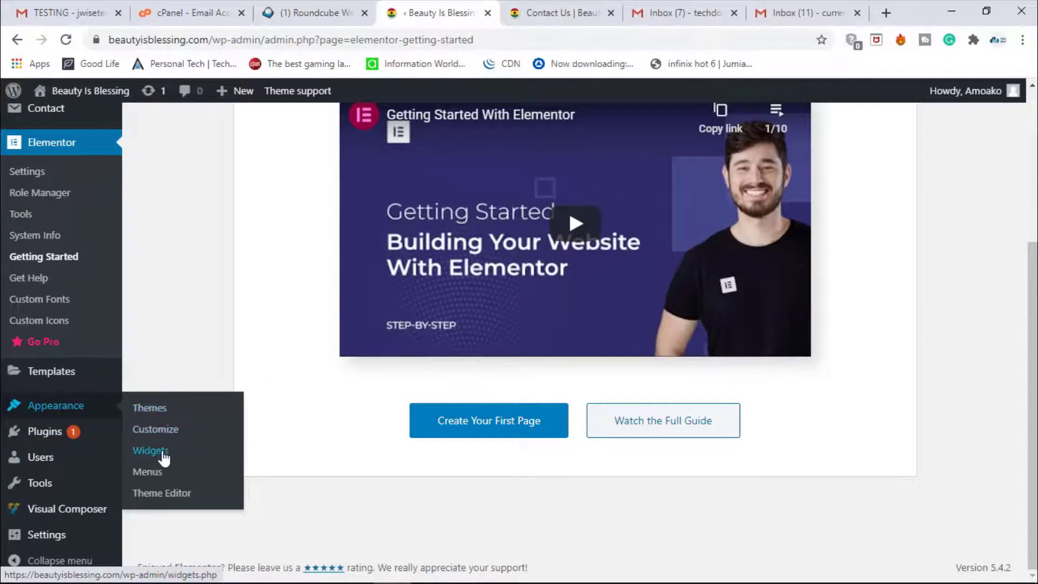
{"action": "mouse_move", "coordinate": [31, 437]}
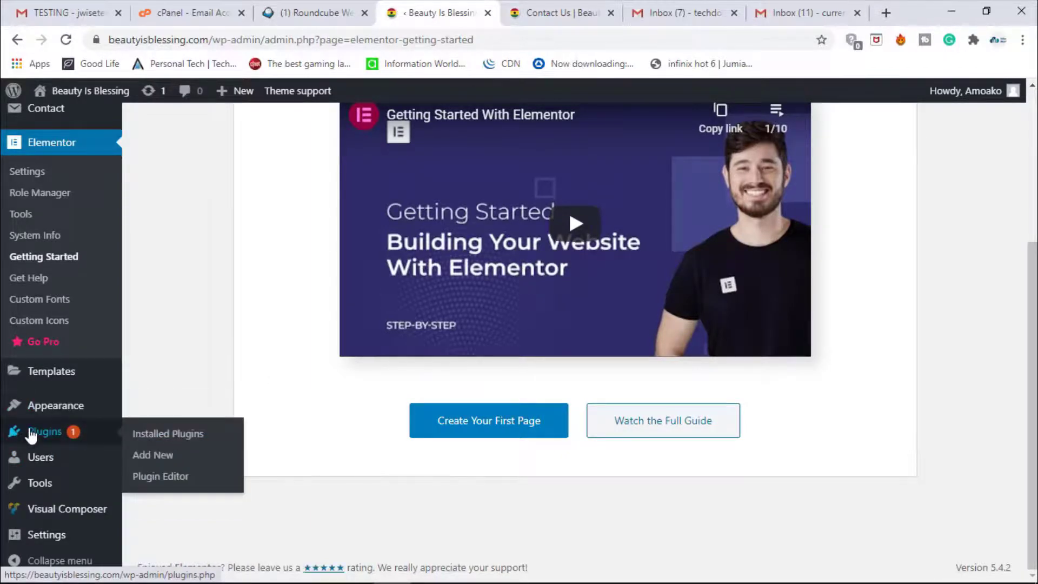
Go to Add Plugins > Upload Plugin and bring up the file picker for a plugin zip
{"action": "left_click", "coordinate": [167, 457]}
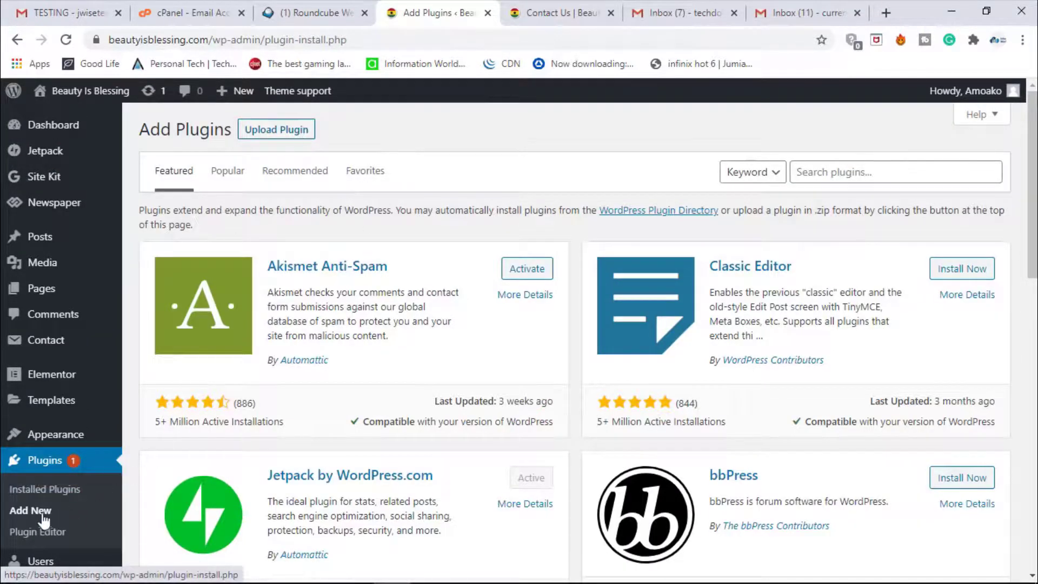
{"action": "left_click", "coordinate": [291, 138]}
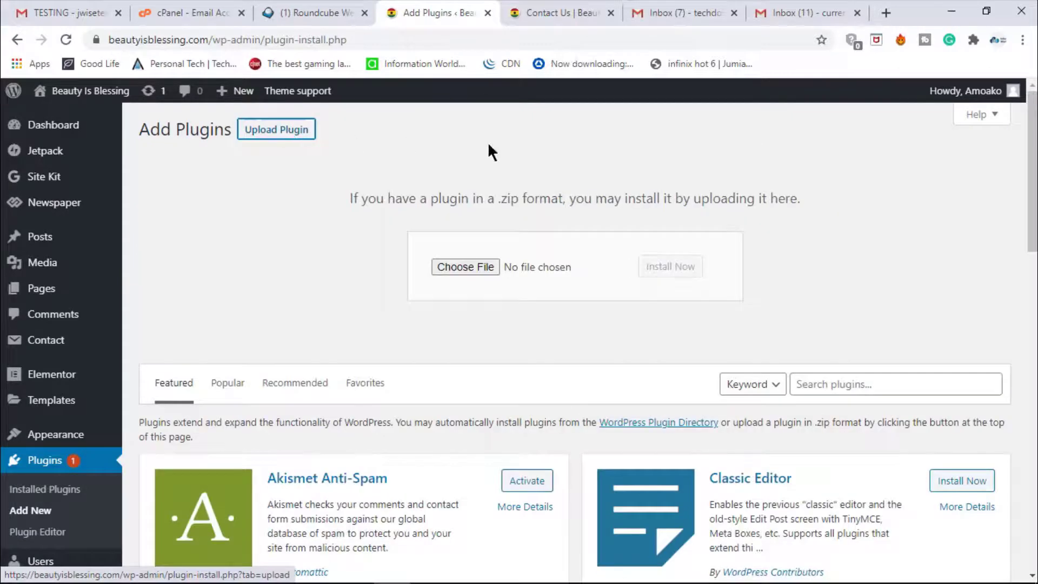
{"action": "left_click", "coordinate": [458, 272]}
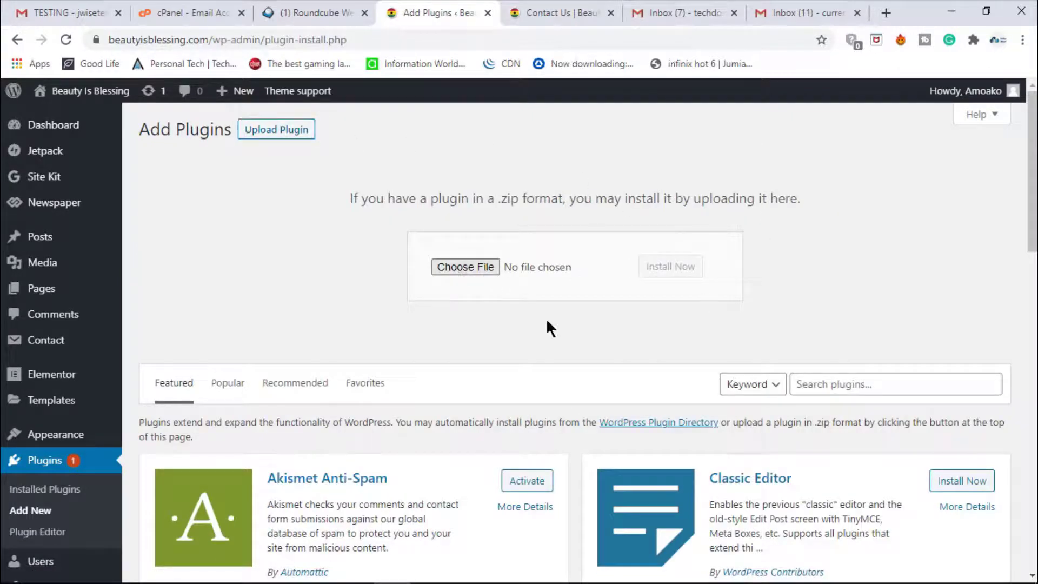
{"action": "left_click", "coordinate": [459, 266]}
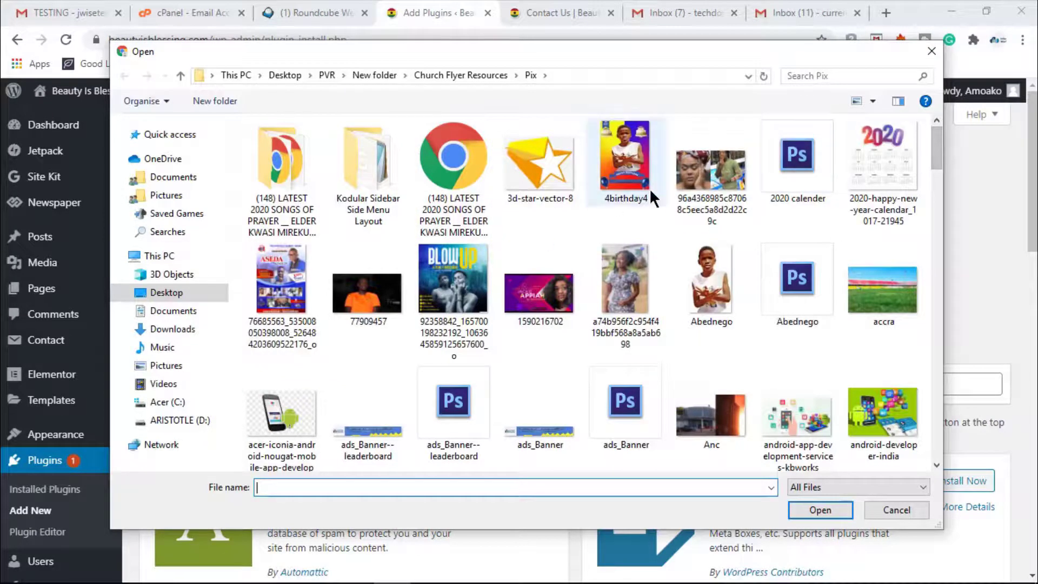
Find the elementor archive in Downloads\Telegram Desktop via Start search, copy its path, then reopen the picker
{"action": "left_click", "coordinate": [930, 52]}
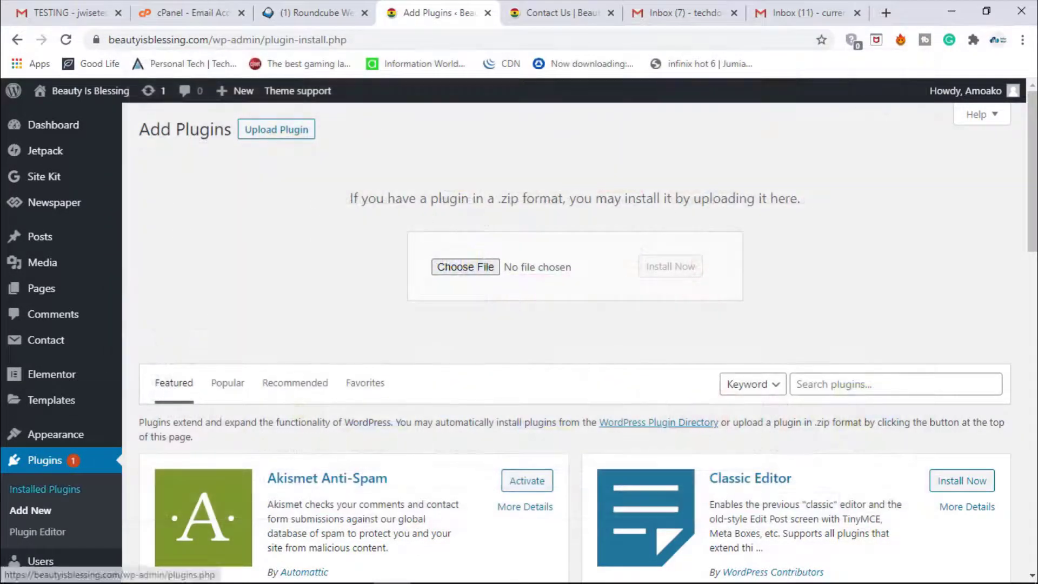
{"action": "key", "text": "super"}
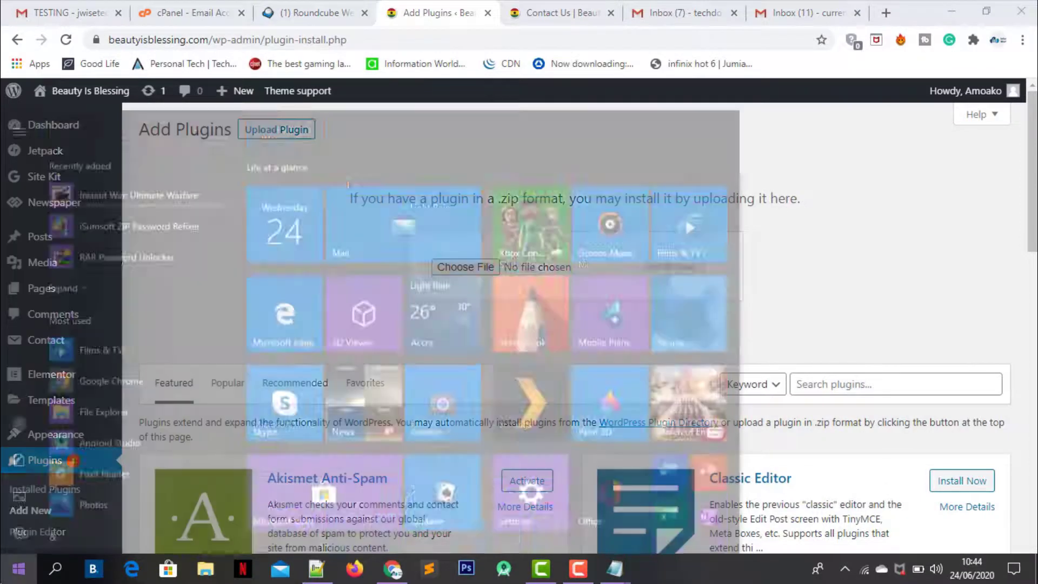
{"action": "type", "text": "ele"}
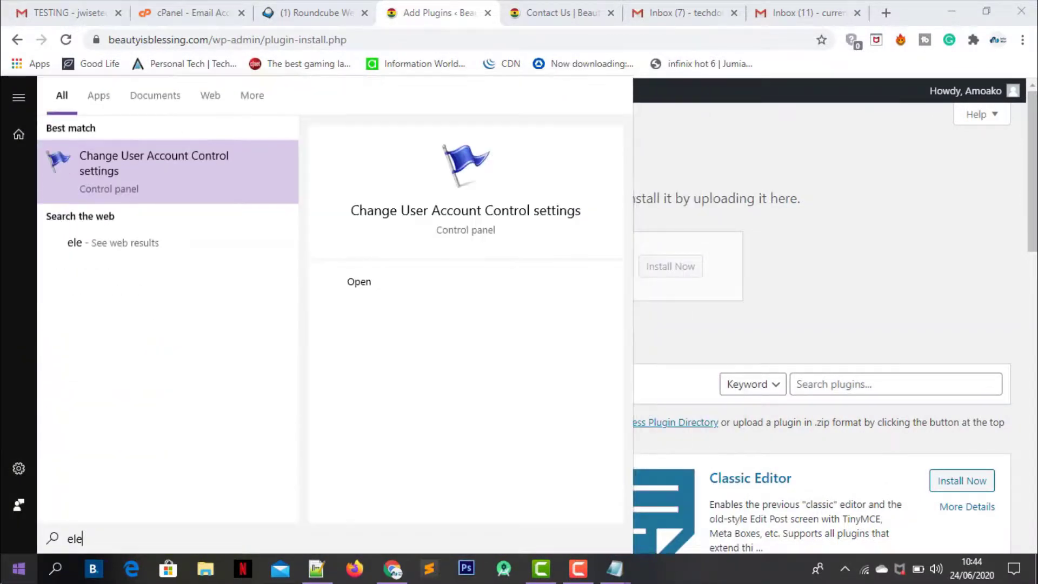
{"action": "type", "text": "men"}
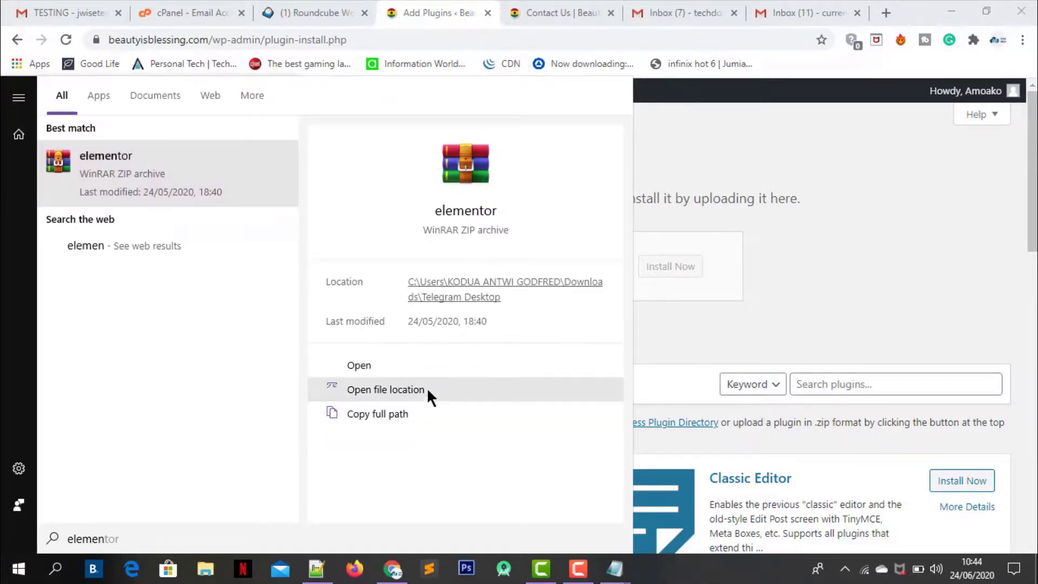
{"action": "left_click", "coordinate": [479, 285]}
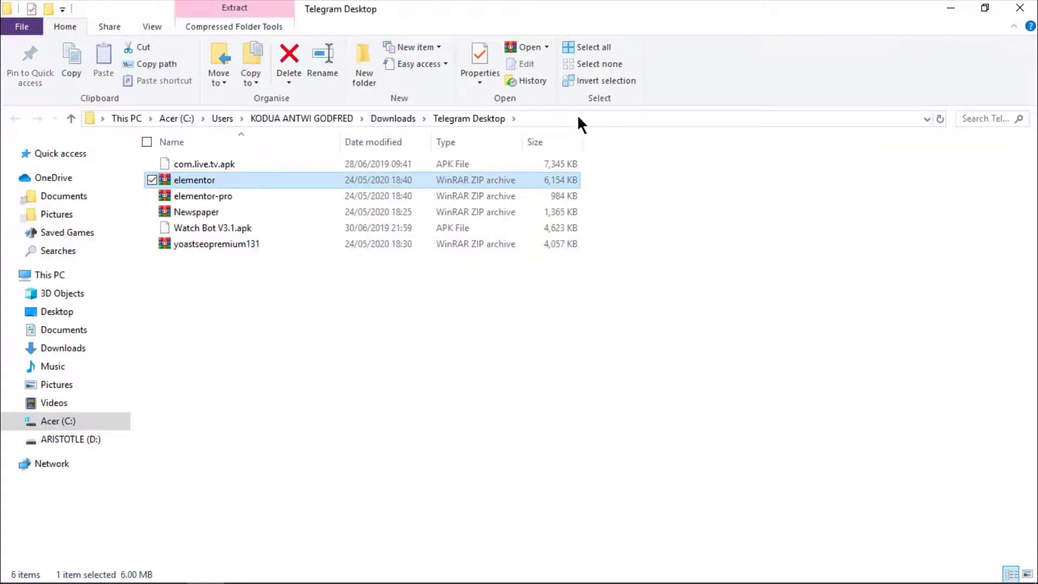
{"action": "left_click", "coordinate": [576, 119]}
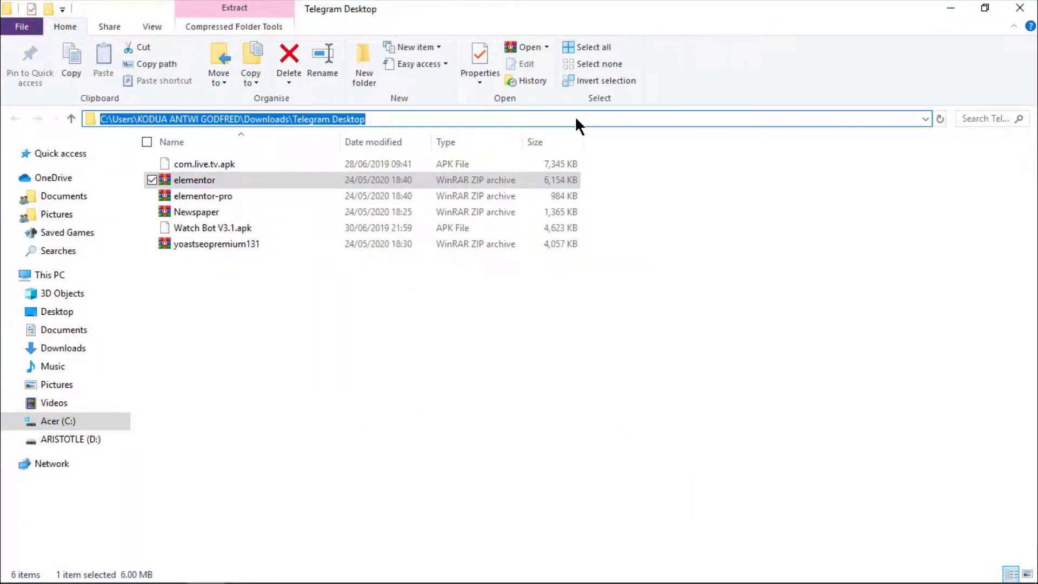
{"action": "left_click", "coordinate": [1023, 12]}
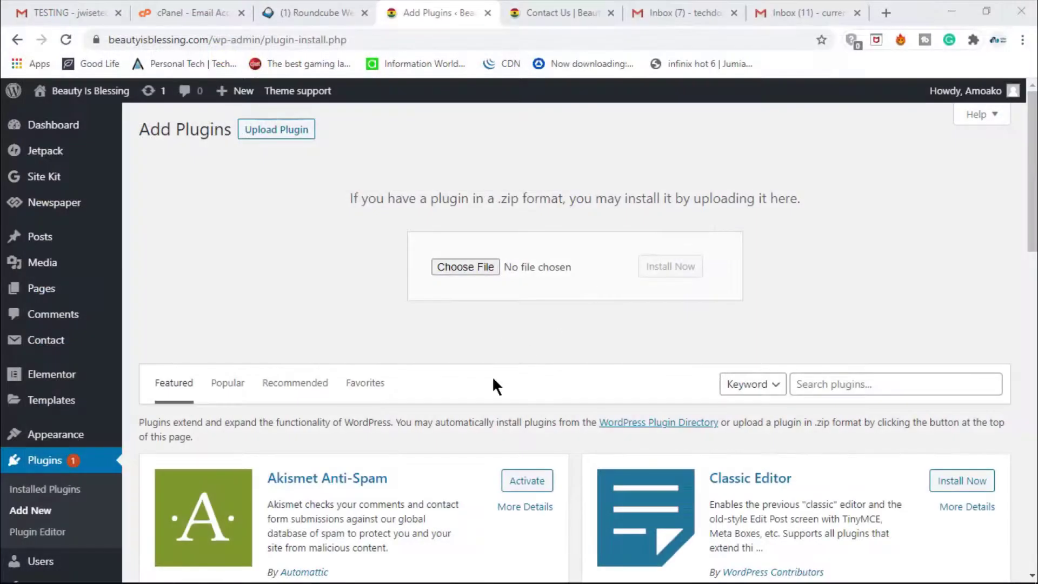
{"action": "left_click", "coordinate": [465, 267]}
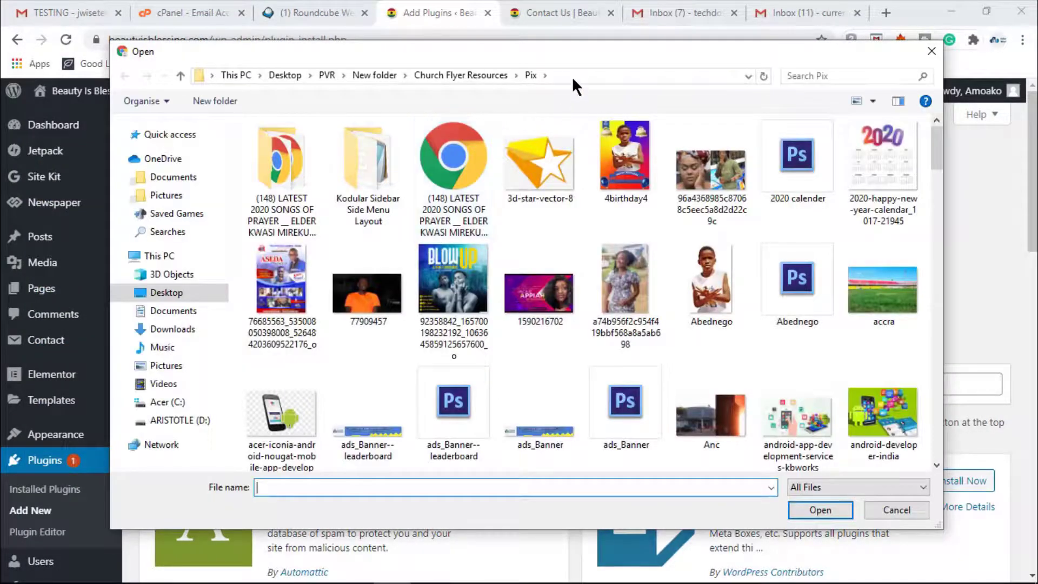
Upload elementor-pro.zip from the Telegram Desktop folder and start installing it
{"action": "left_click", "coordinate": [572, 76]}
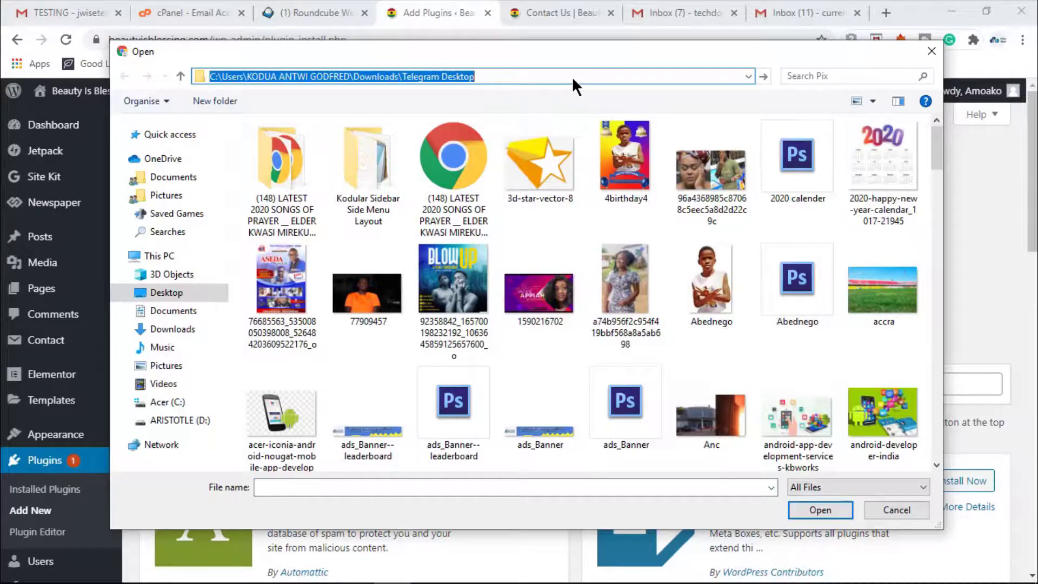
{"action": "key", "text": "Return"}
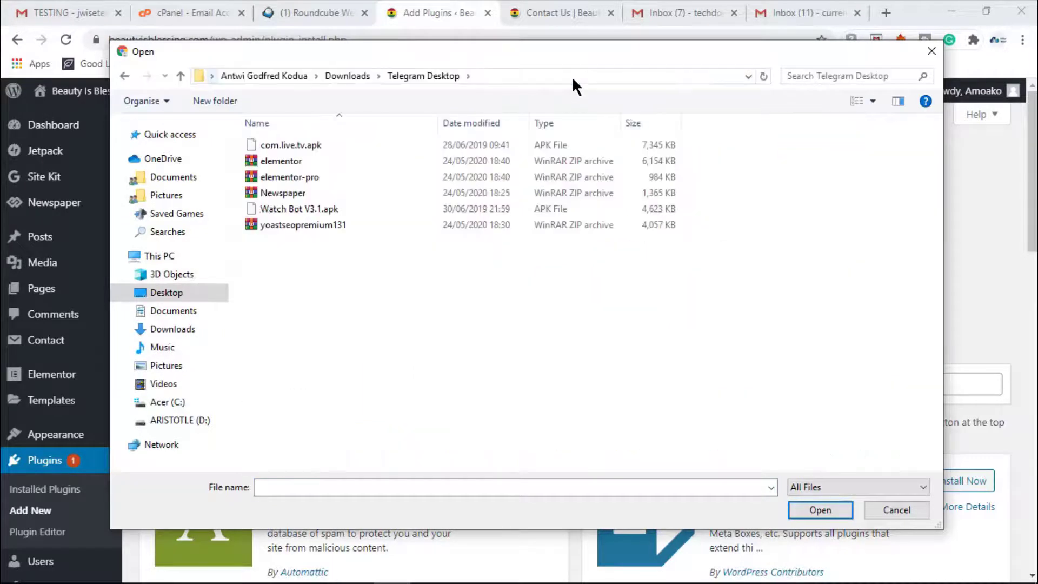
{"action": "double_click", "coordinate": [323, 177]}
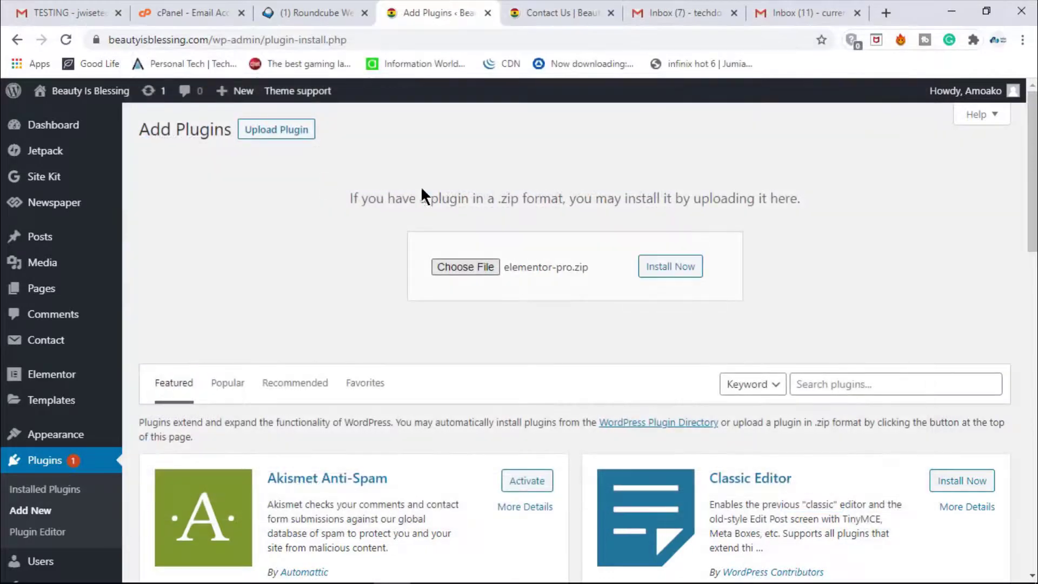
{"action": "left_click", "coordinate": [670, 266]}
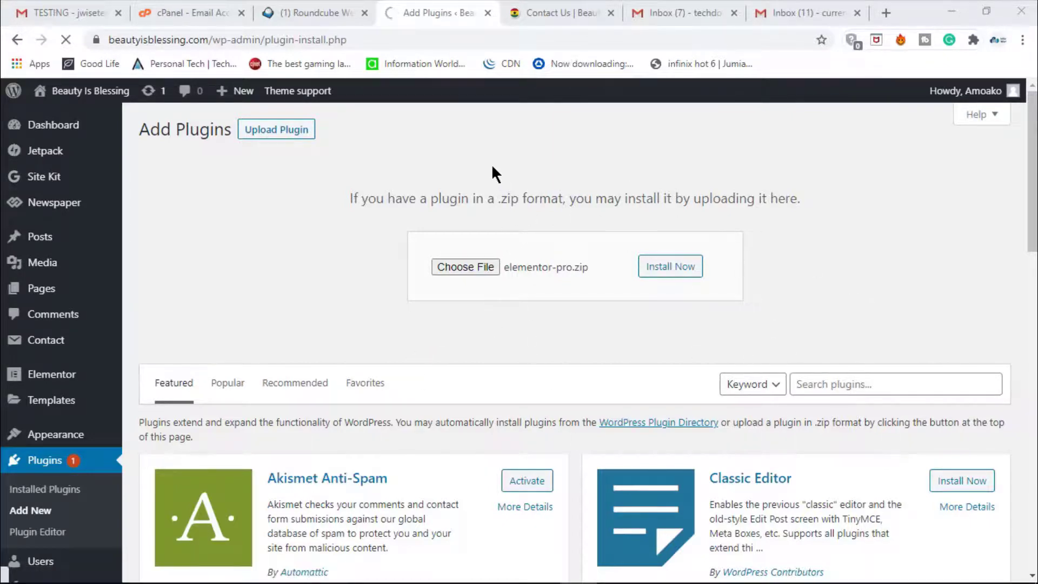
While the upload runs, check the webmail SUPPORT message and the site's Contact Us and home pages
{"action": "left_click", "coordinate": [313, 13]}
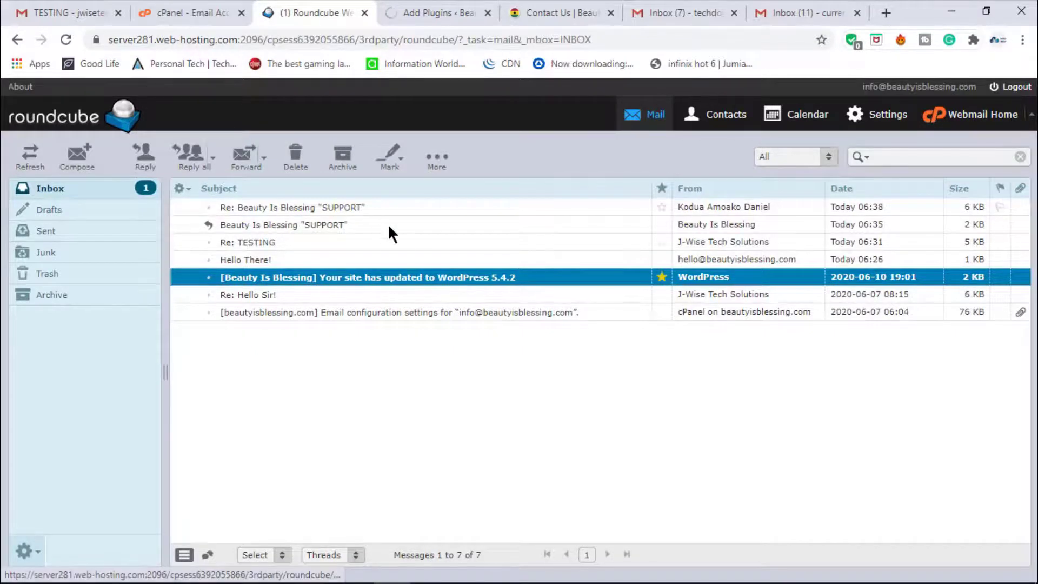
{"action": "left_click", "coordinate": [311, 226]}
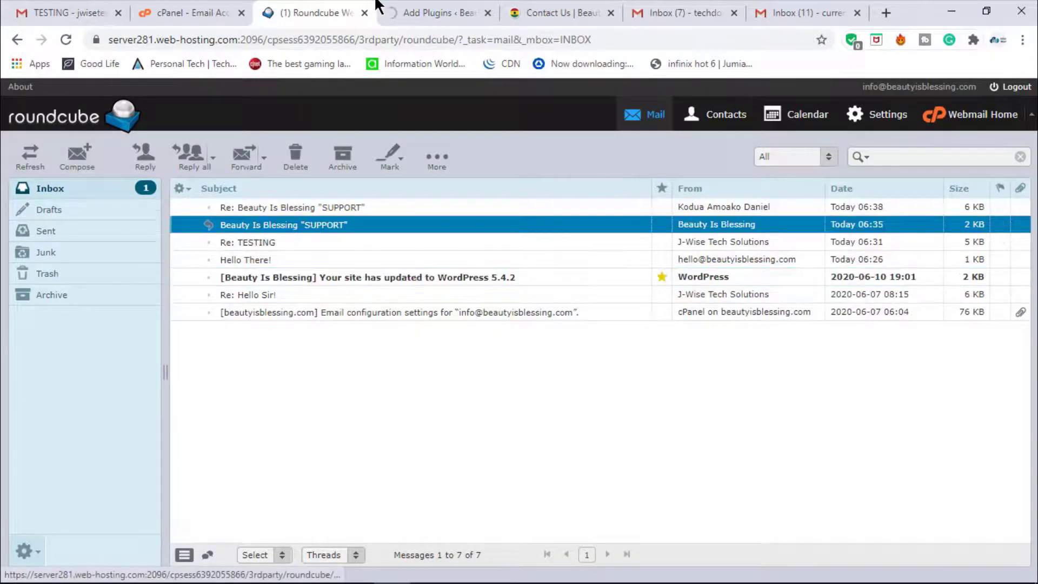
{"action": "left_click", "coordinate": [443, 10]}
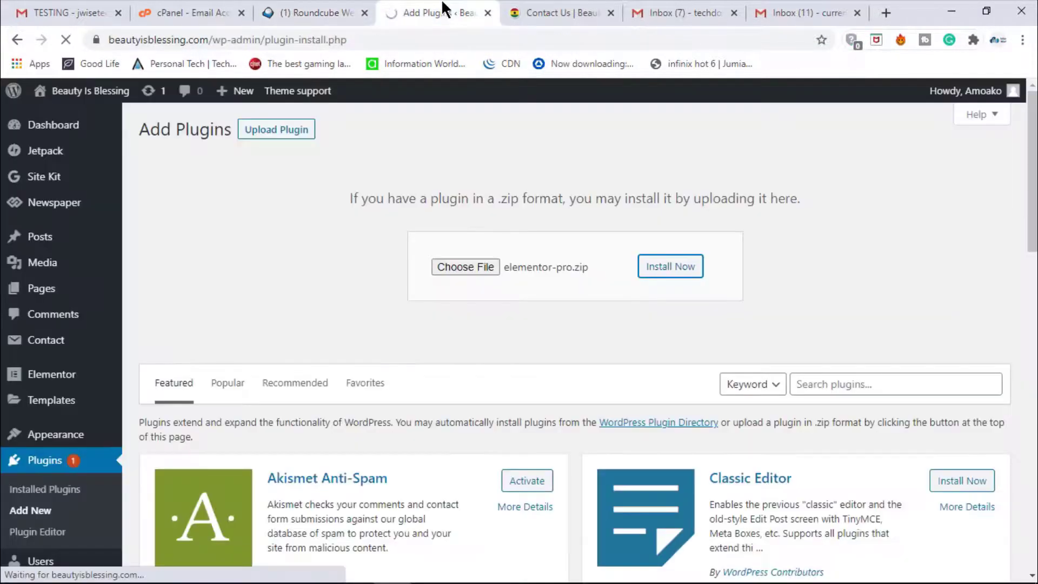
{"action": "left_click", "coordinate": [585, 9]}
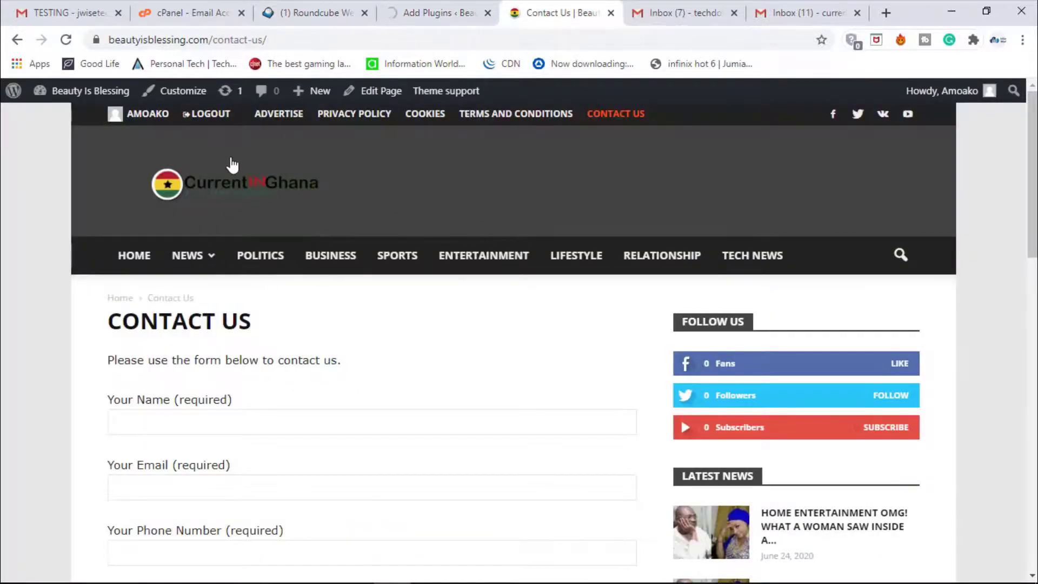
{"action": "left_click", "coordinate": [229, 186]}
{"action": "left_click", "coordinate": [433, 7]}
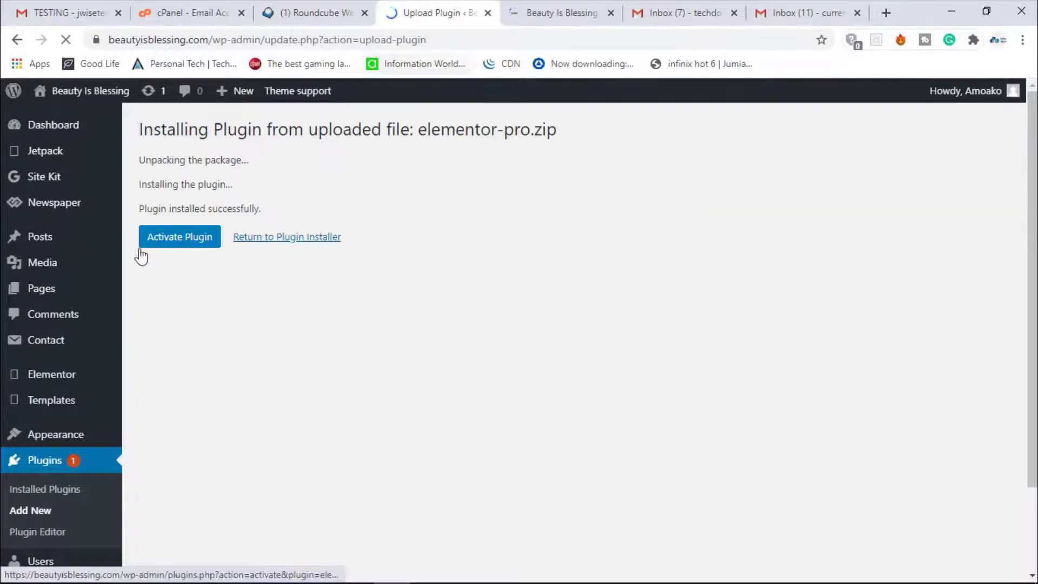
Activate Elementor Pro, then return to the Plugins page once activation completes
{"action": "left_click", "coordinate": [169, 241]}
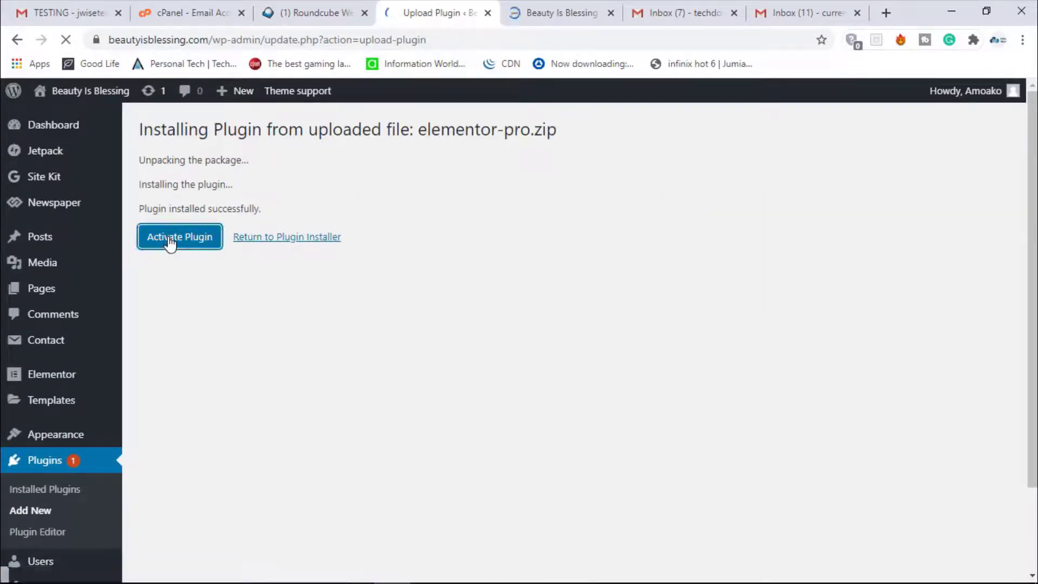
{"action": "left_click", "coordinate": [541, 9]}
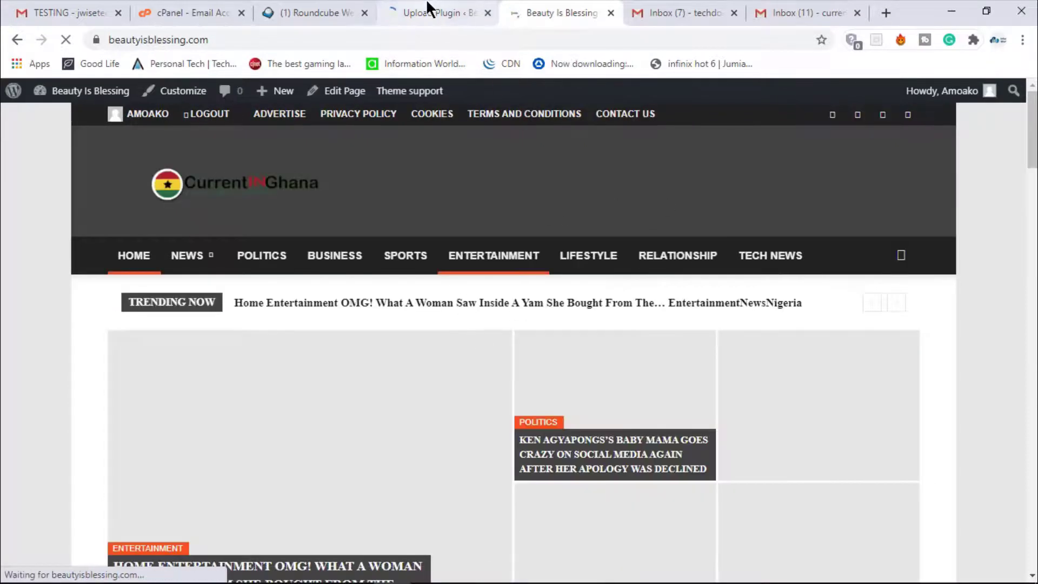
{"action": "left_click", "coordinate": [425, 11]}
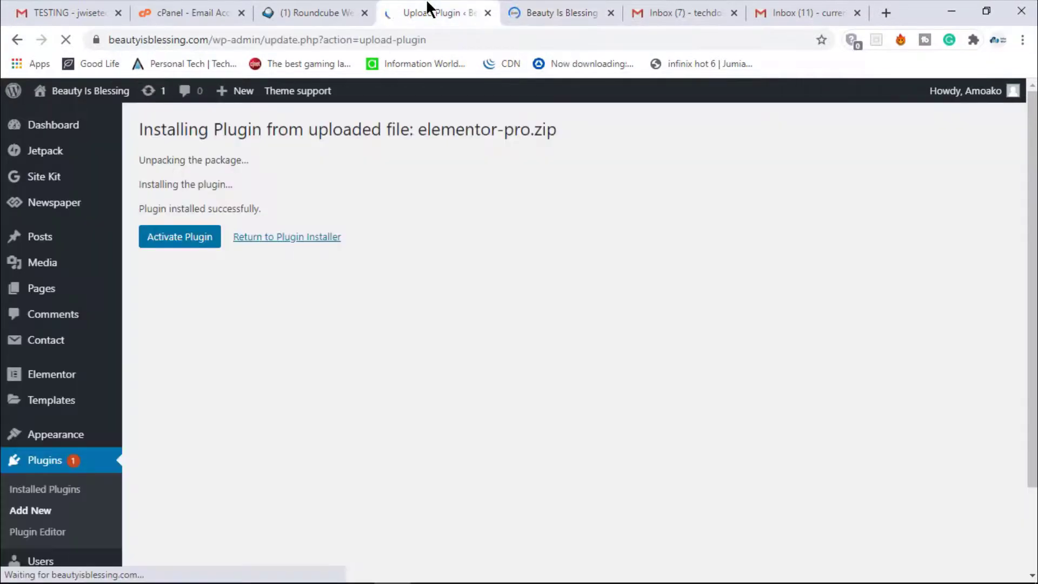
{"action": "left_click", "coordinate": [204, 243]}
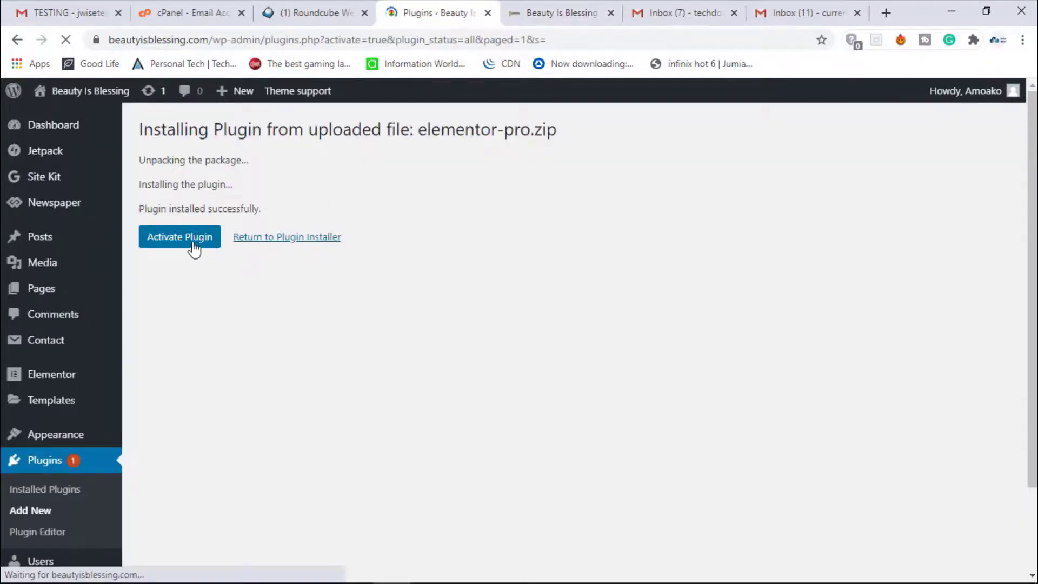
{"action": "left_click", "coordinate": [524, 7]}
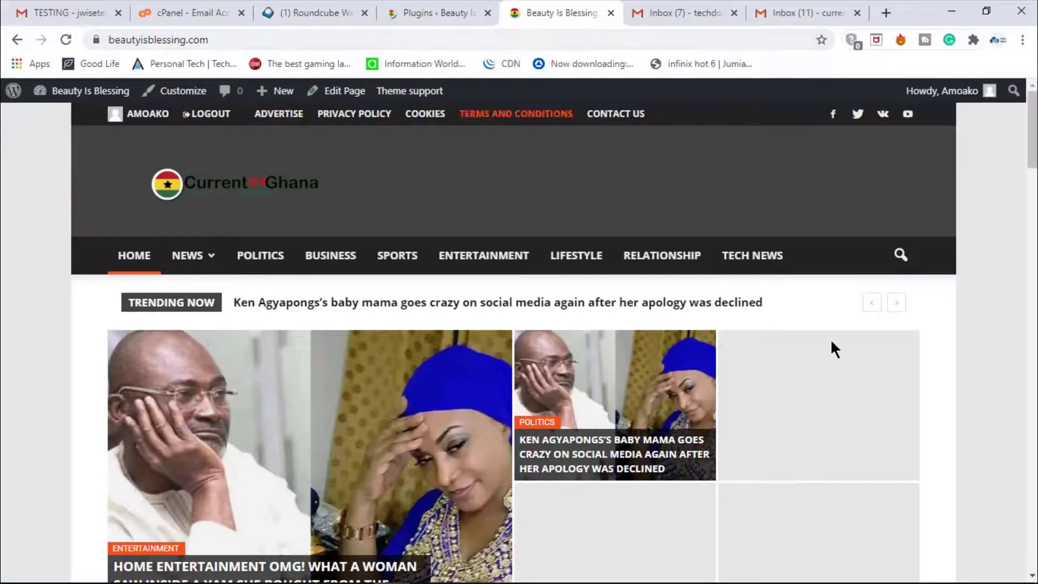
{"action": "scroll", "coordinate": [520, 340], "scroll_direction": "down", "scroll_amount": 13}
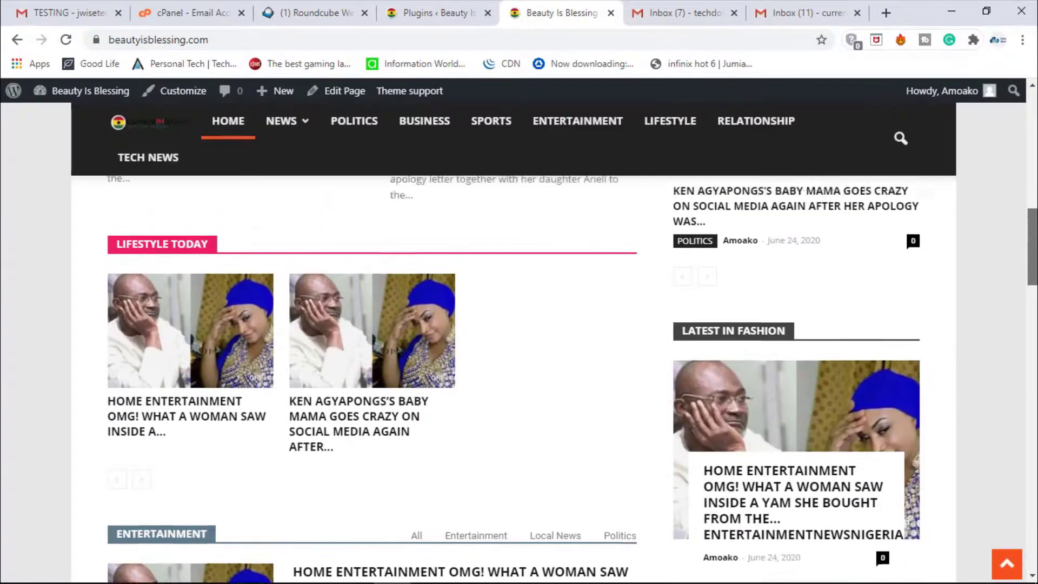
{"action": "left_click_drag", "start_coordinate": [1033, 238], "coordinate": [1032, 79]}
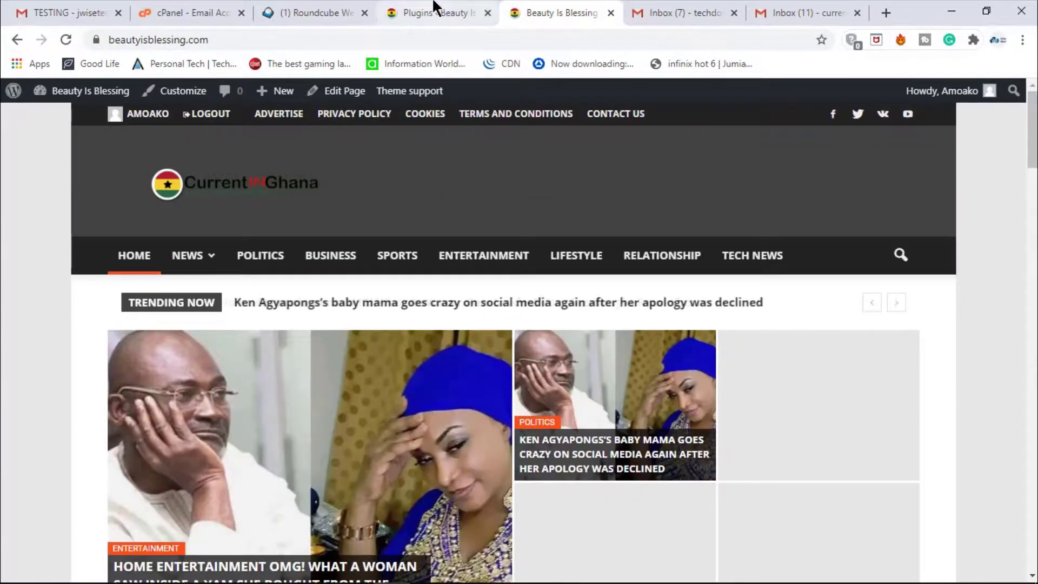
{"action": "left_click", "coordinate": [410, 9]}
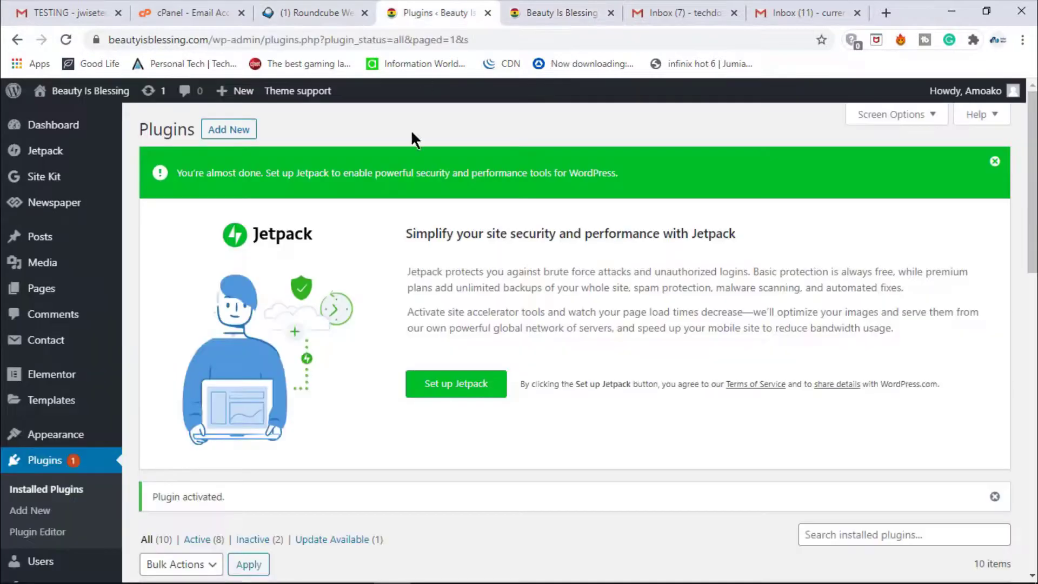
Choose All Posts from the sidebar Posts menu to list the site's two published posts
{"action": "left_click_drag", "start_coordinate": [1032, 160], "coordinate": [352, 160]}
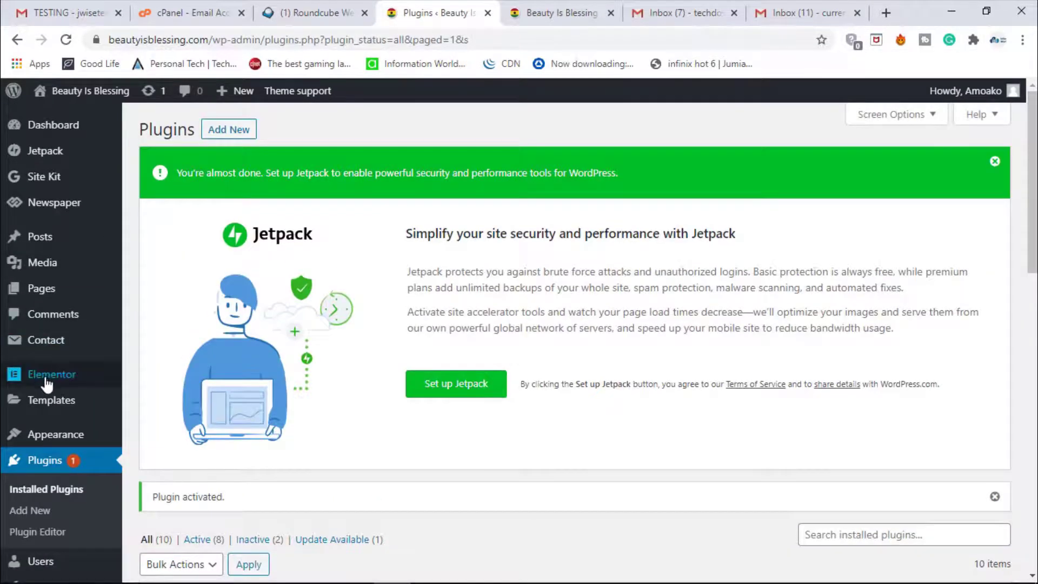
{"action": "mouse_move", "coordinate": [52, 383]}
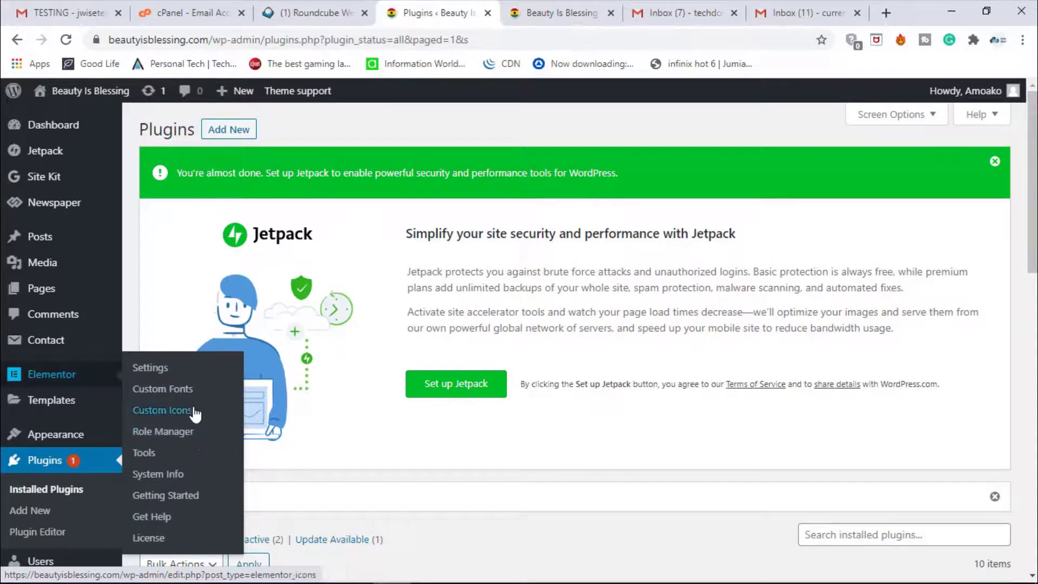
{"action": "mouse_move", "coordinate": [56, 248]}
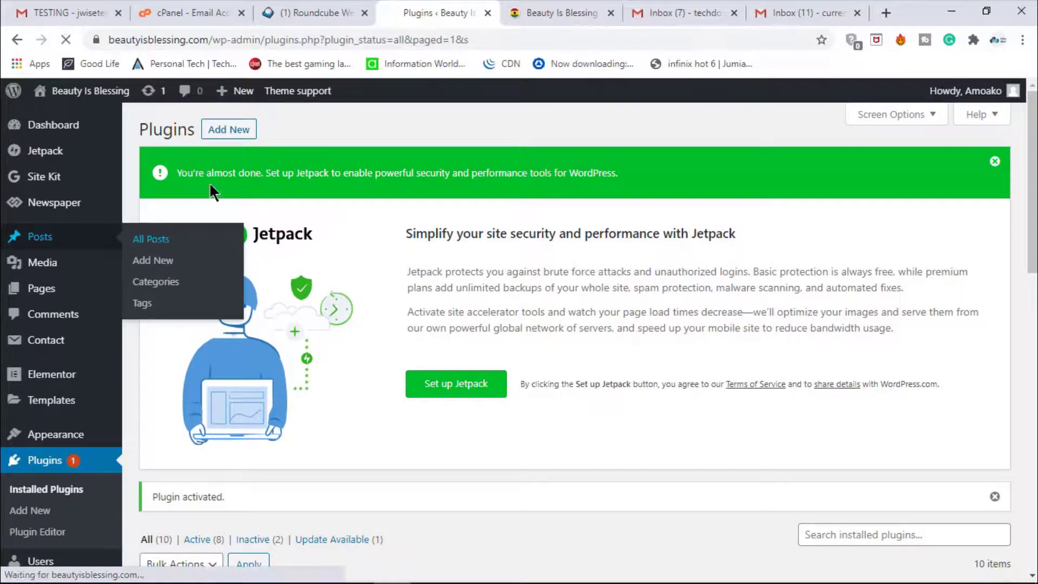
{"action": "left_click", "coordinate": [532, 10]}
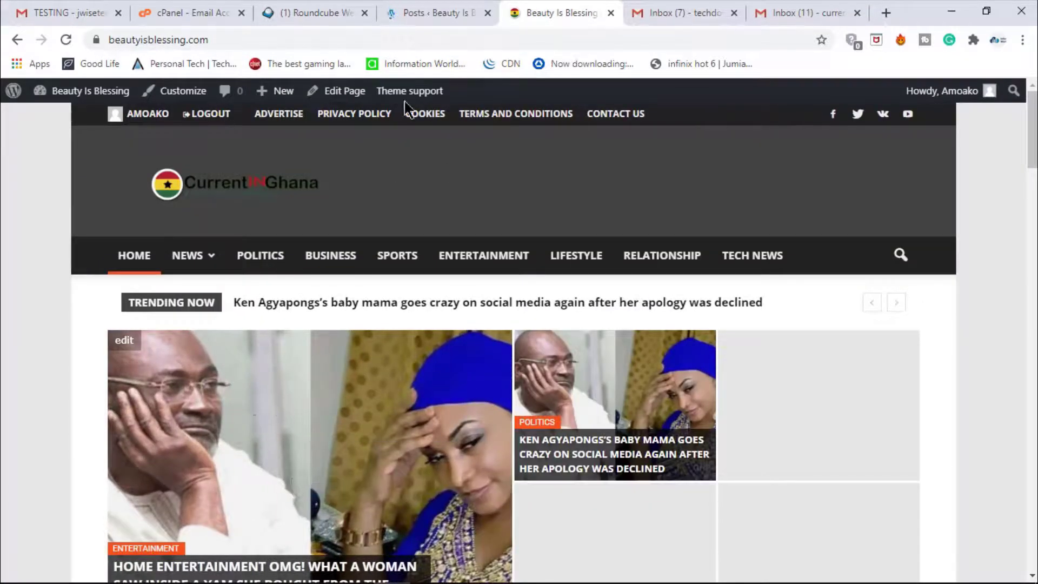
{"action": "left_click", "coordinate": [405, 12]}
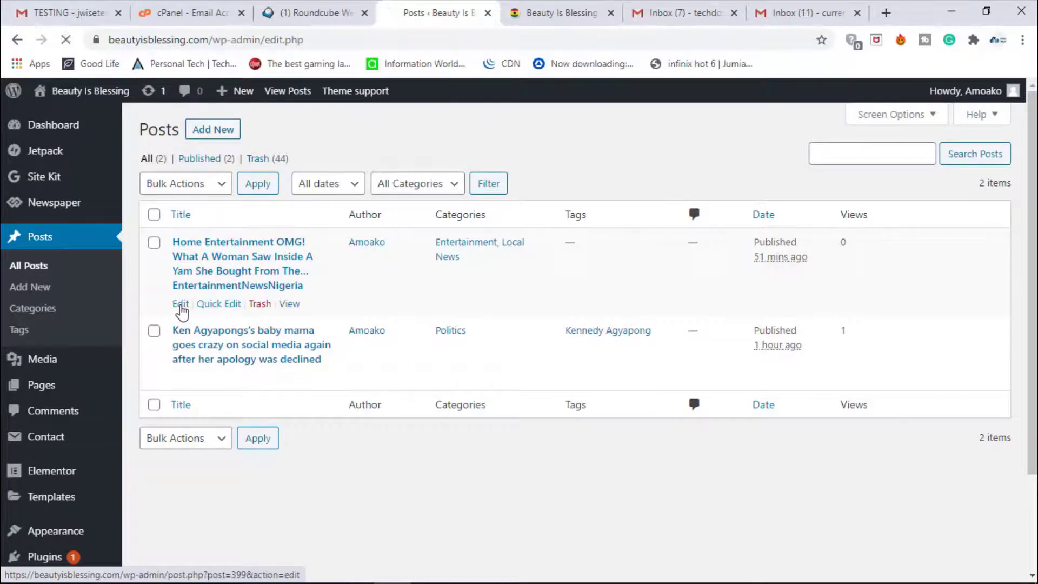
Open the Home Entertainment post for editing and find the featured article on the live site
{"action": "left_click", "coordinate": [181, 306]}
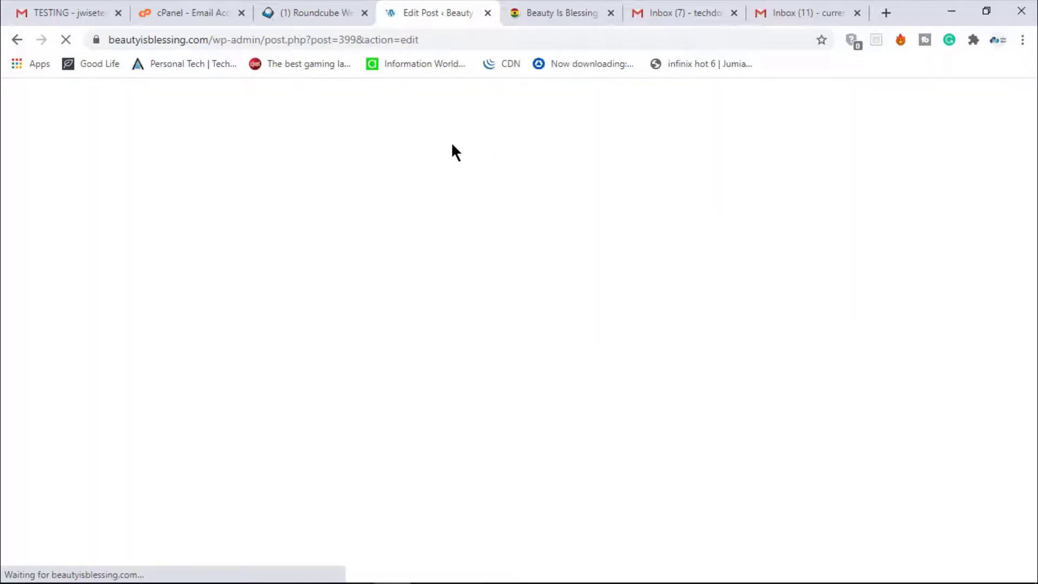
{"action": "left_click", "coordinate": [538, 16]}
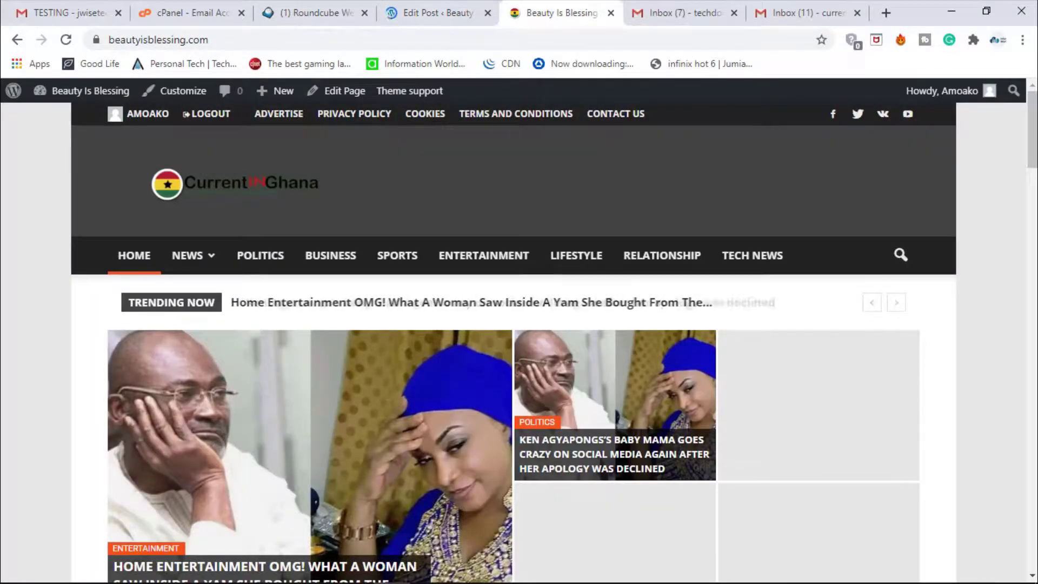
{"action": "scroll", "coordinate": [431, 238], "scroll_direction": "down", "scroll_amount": 6}
{"action": "left_click", "coordinate": [431, 238]}
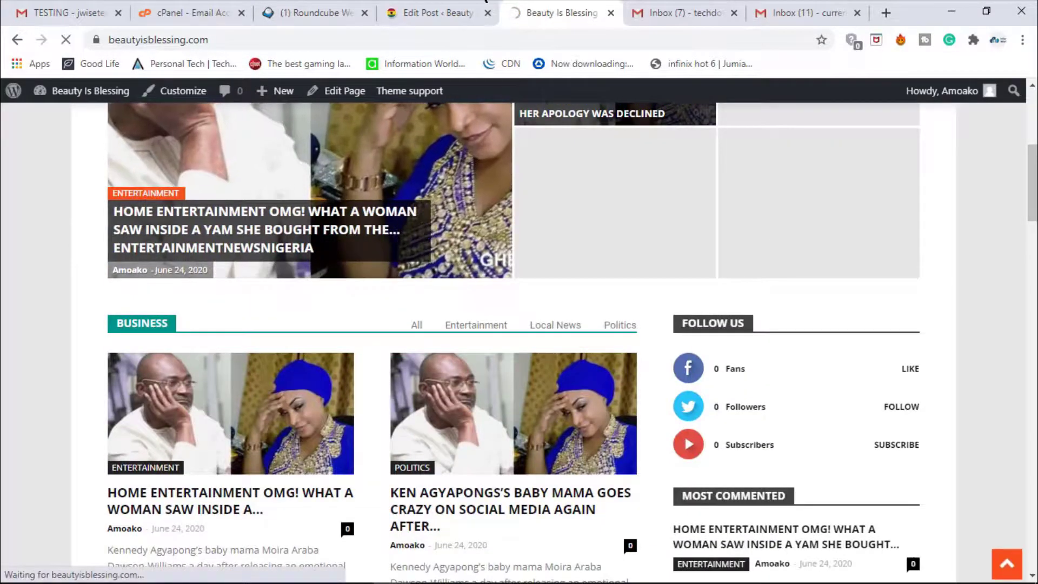
{"action": "left_click", "coordinate": [411, 8]}
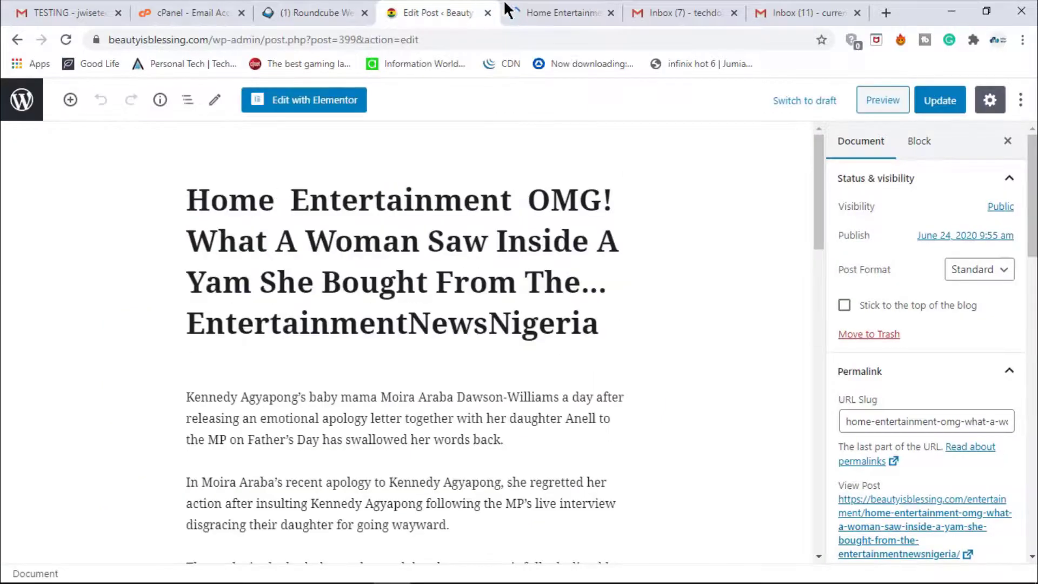
Review the published yam article, then scroll through it in the block editor
{"action": "left_click", "coordinate": [560, 12]}
{"action": "scroll", "coordinate": [1015, 145], "scroll_direction": "down", "scroll_amount": 6}
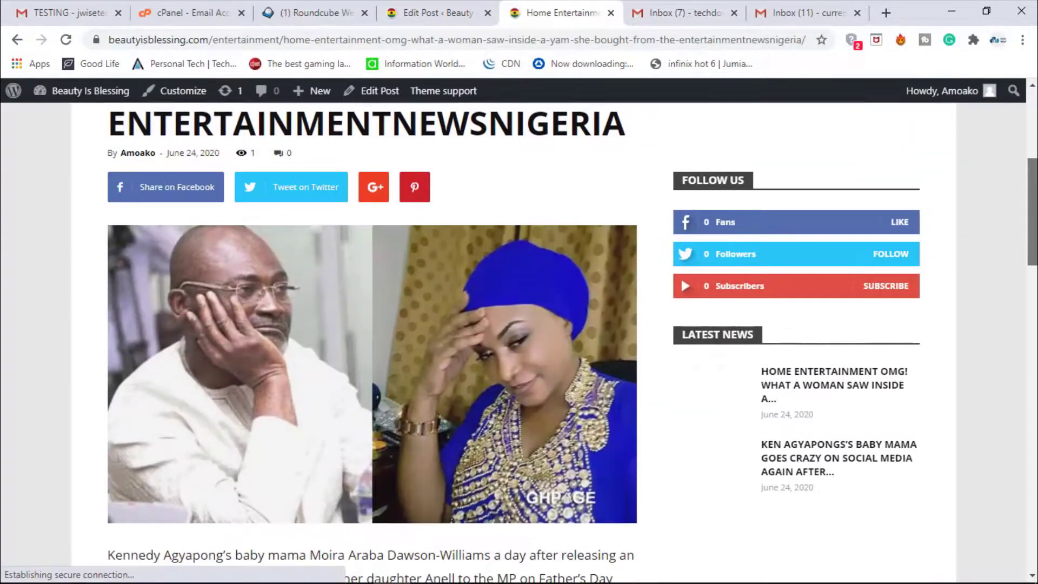
{"action": "left_click_drag", "start_coordinate": [1033, 230], "coordinate": [965, 213]}
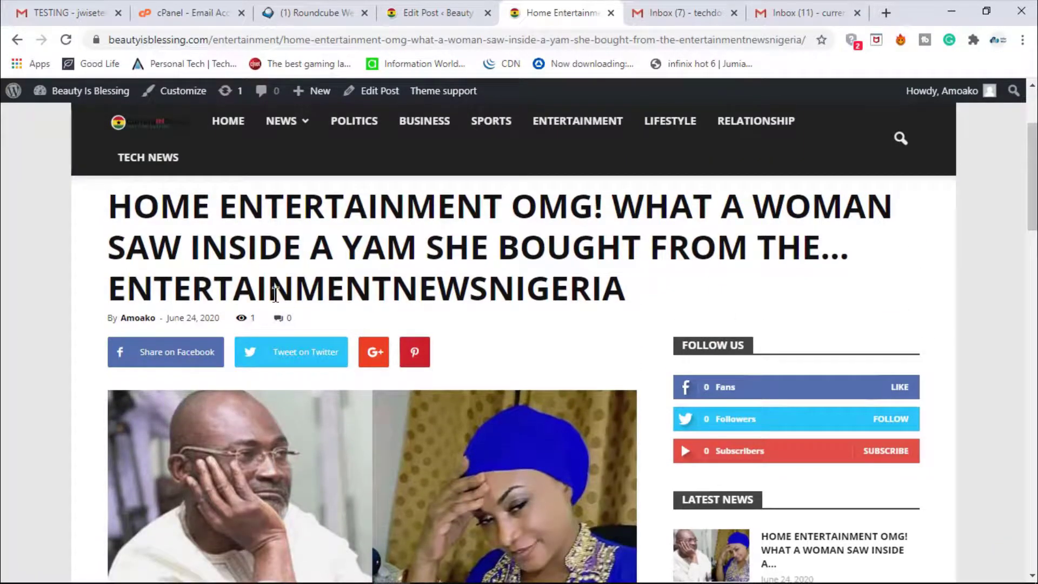
{"action": "left_click", "coordinate": [425, 8]}
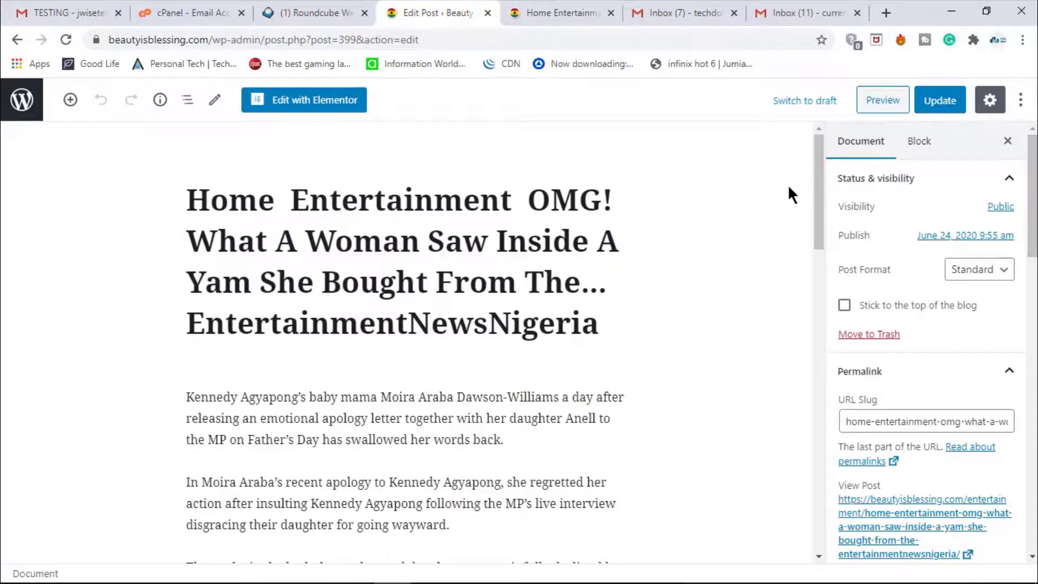
{"action": "left_click_drag", "start_coordinate": [815, 180], "coordinate": [787, 145]}
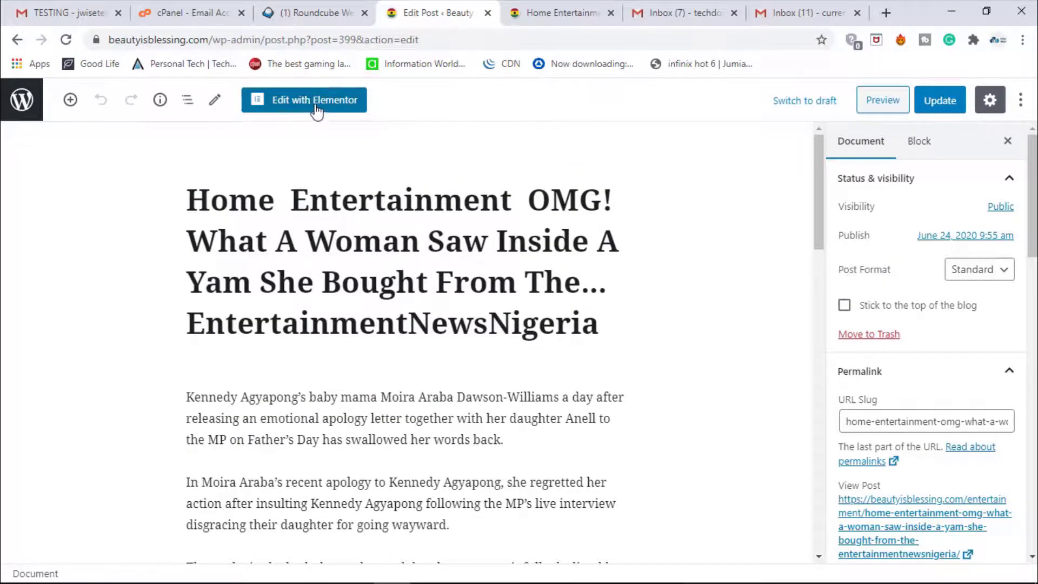
{"action": "left_click_drag", "start_coordinate": [823, 177], "coordinate": [776, 352]}
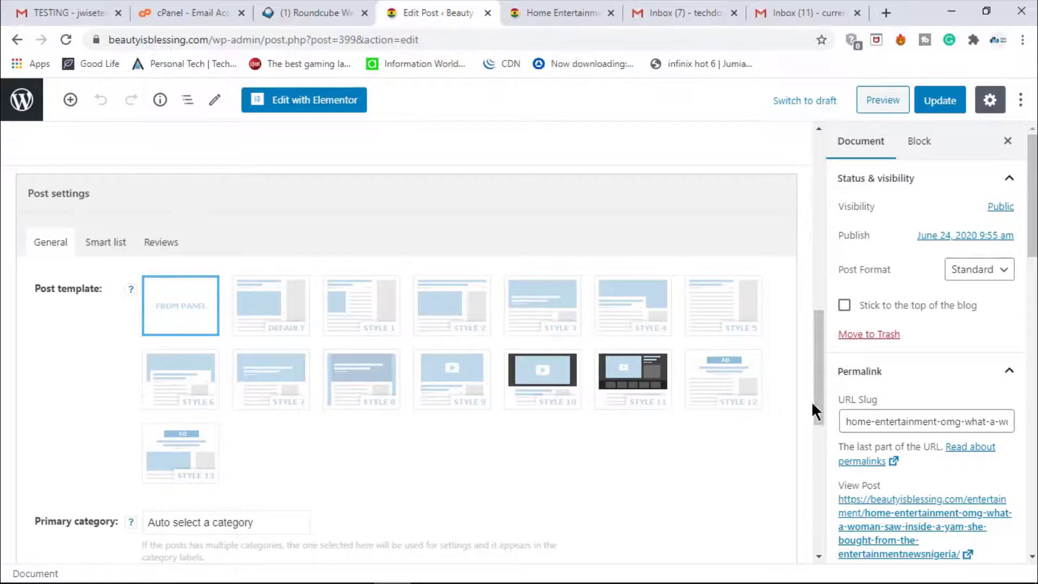
{"action": "left_click_drag", "start_coordinate": [818, 399], "coordinate": [805, 92]}
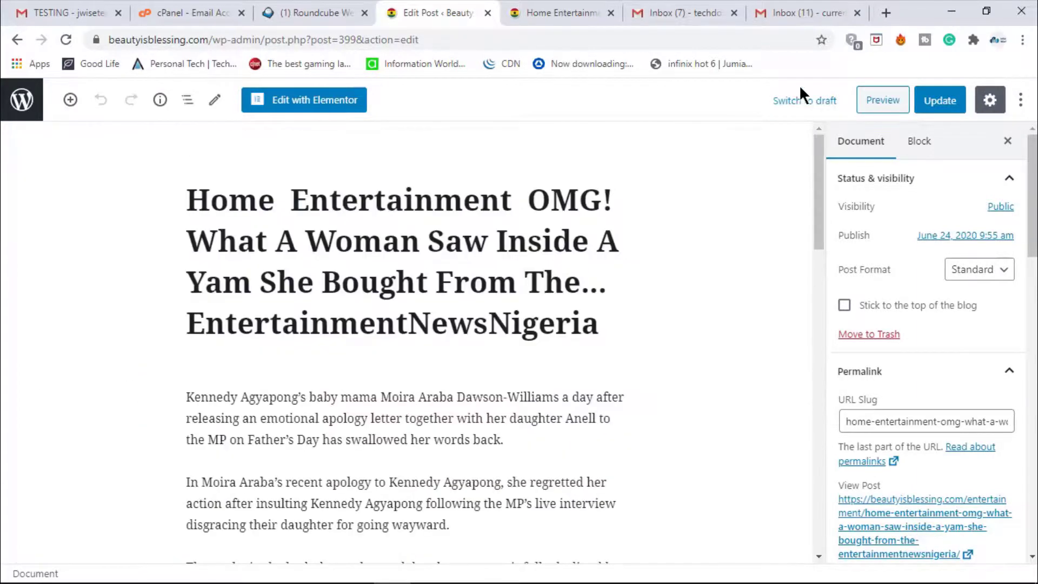
Launch Edit with Elementor for the yam post and close the Roundcube tab while it loads
{"action": "left_click", "coordinate": [266, 104]}
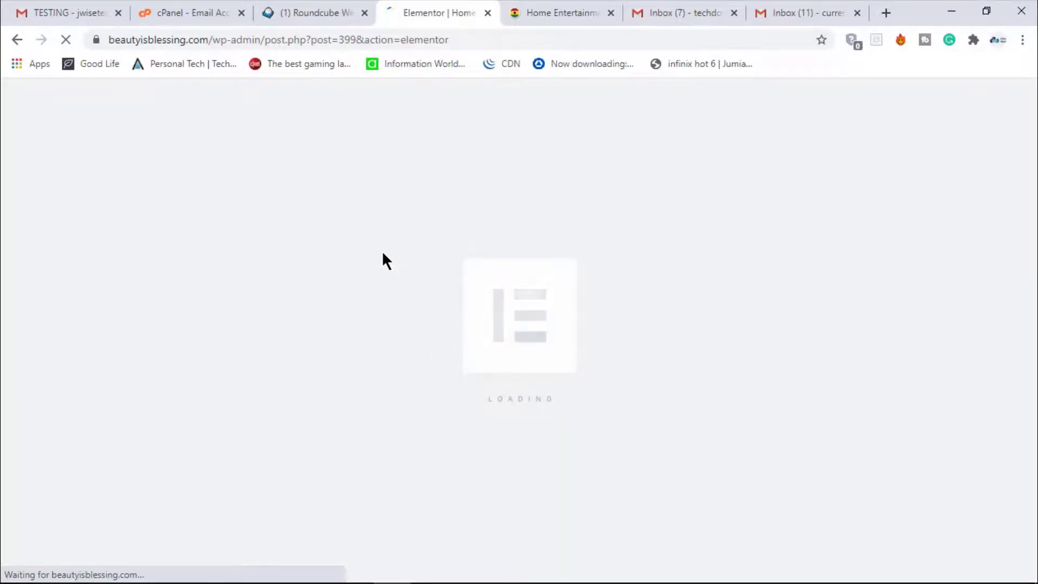
{"action": "left_click", "coordinate": [365, 12]}
{"action": "left_click", "coordinate": [185, 12]}
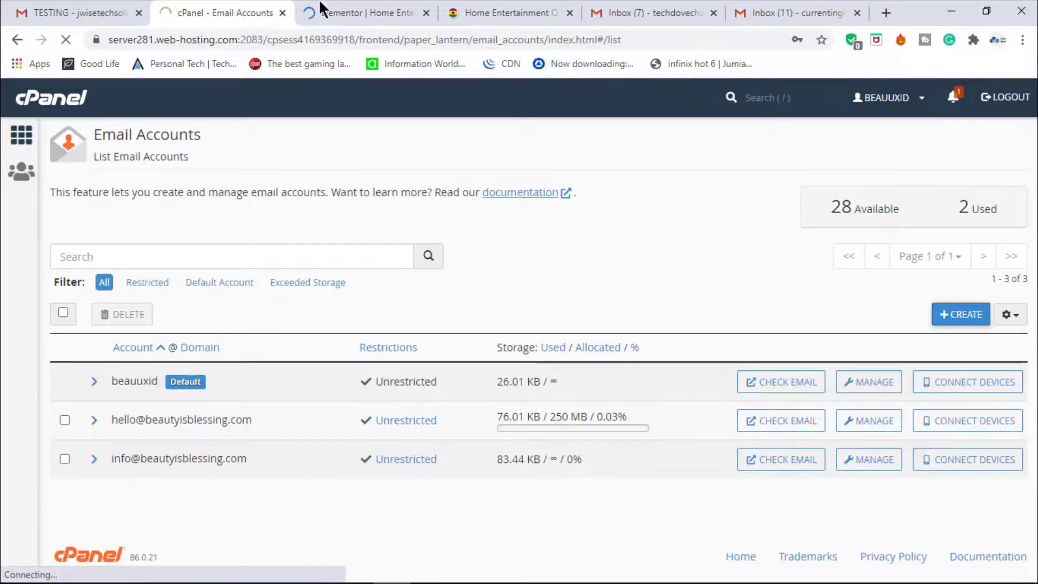
{"action": "left_click", "coordinate": [385, 9]}
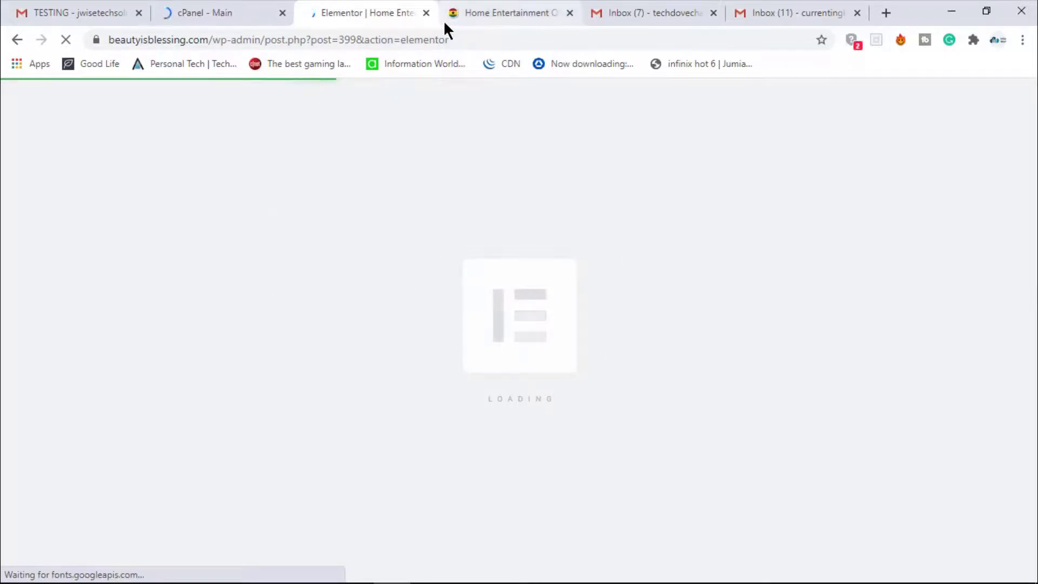
{"action": "left_click", "coordinate": [472, 10]}
{"action": "left_click_drag", "start_coordinate": [1032, 196], "coordinate": [1023, 136]}
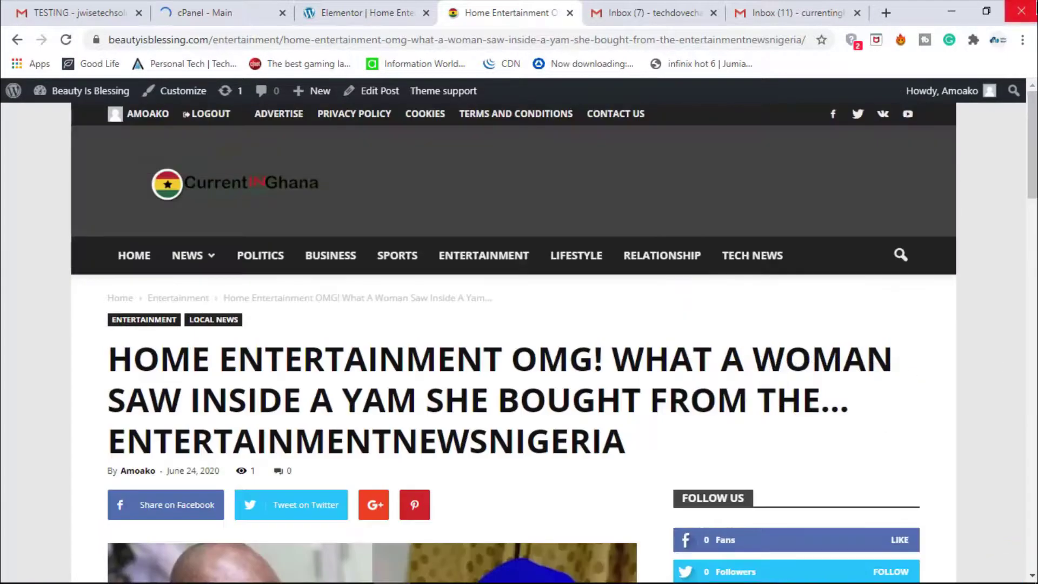
{"action": "left_click", "coordinate": [816, 3]}
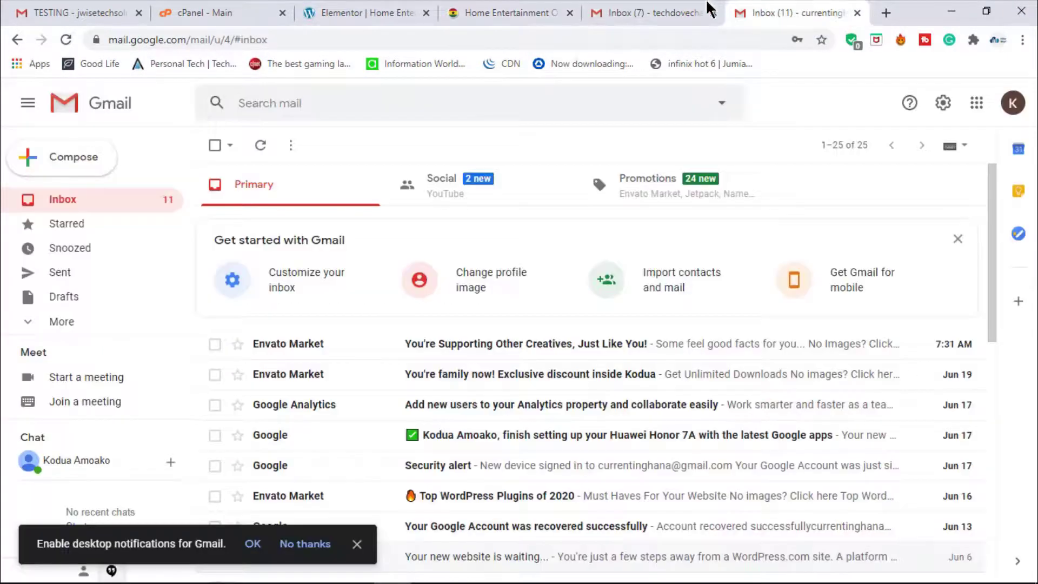
{"action": "left_click", "coordinate": [703, 7]}
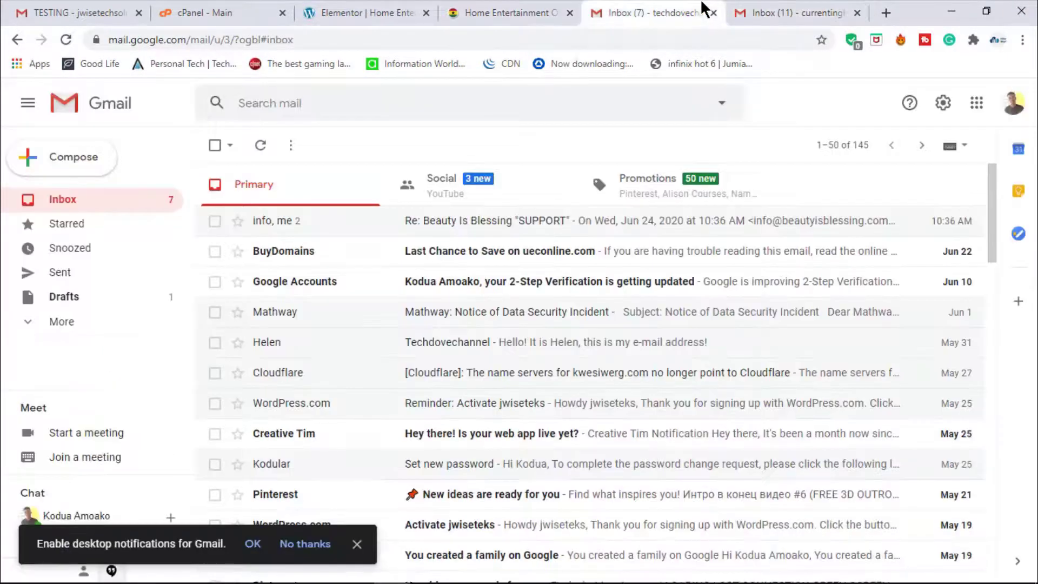
{"action": "left_click", "coordinate": [323, 4]}
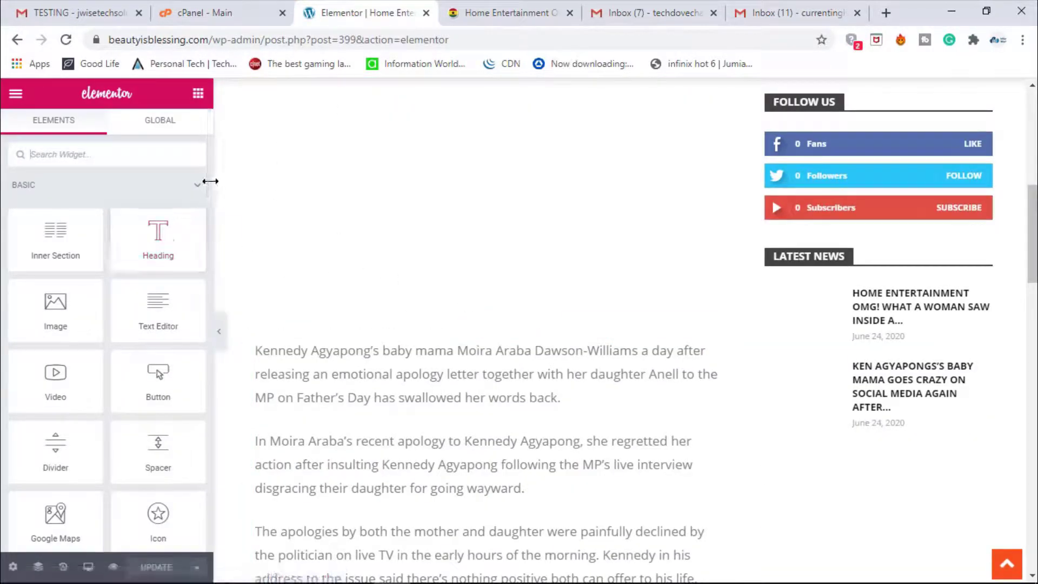
{"action": "left_click_drag", "start_coordinate": [206, 179], "coordinate": [210, 270]}
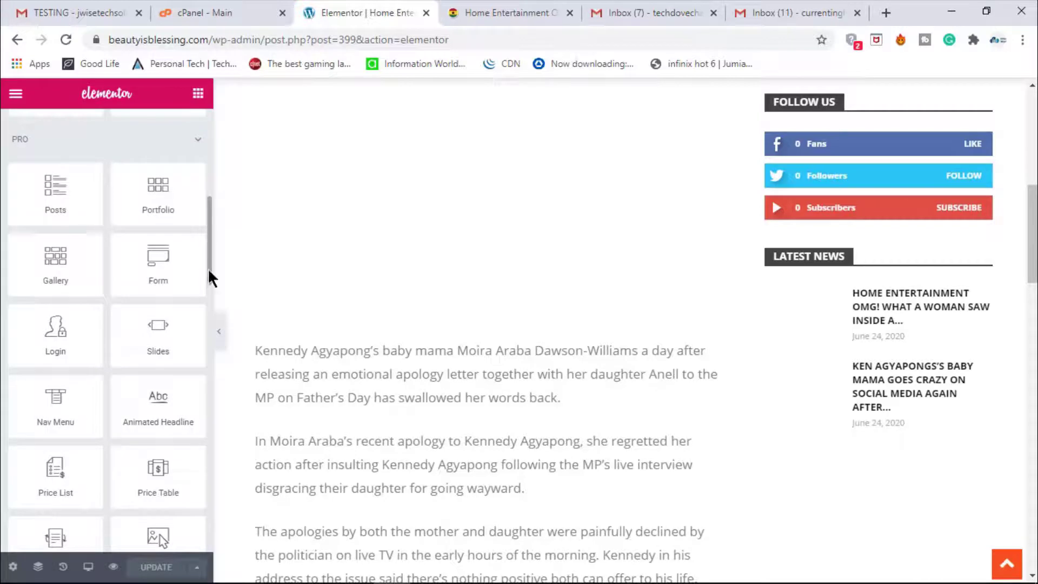
{"action": "left_click_drag", "start_coordinate": [209, 270], "coordinate": [209, 278]}
{"action": "mouse_move", "coordinate": [210, 283]}
{"action": "left_mouse_down"}
{"action": "mouse_move", "coordinate": [197, 531]}
{"action": "mouse_move", "coordinate": [223, 293]}
{"action": "left_mouse_up"}
{"action": "scroll", "coordinate": [209, 361], "scroll_direction": "down", "scroll_amount": 15}
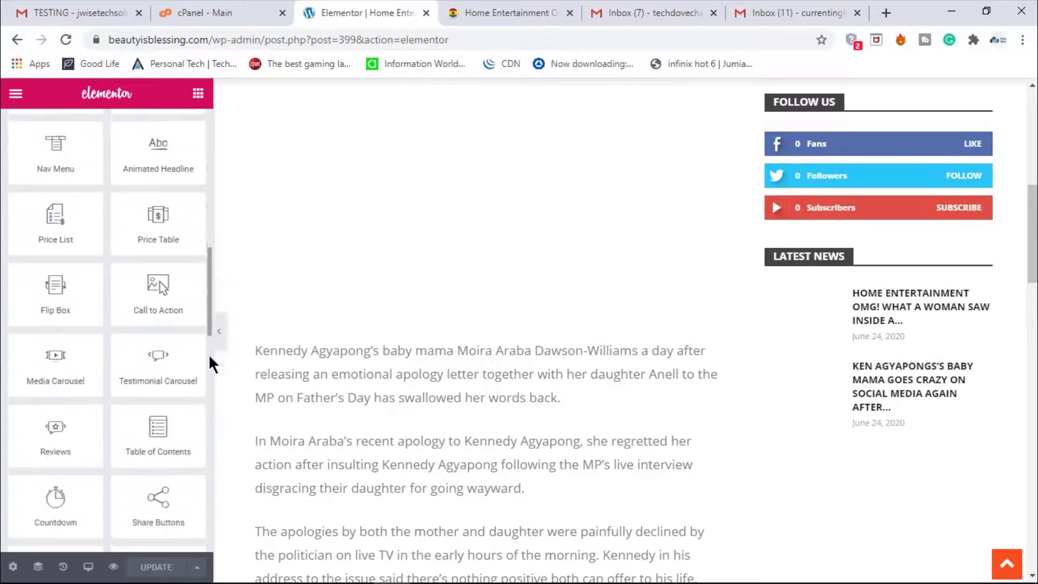
{"action": "scroll", "coordinate": [171, 489], "scroll_direction": "up", "scroll_amount": 15}
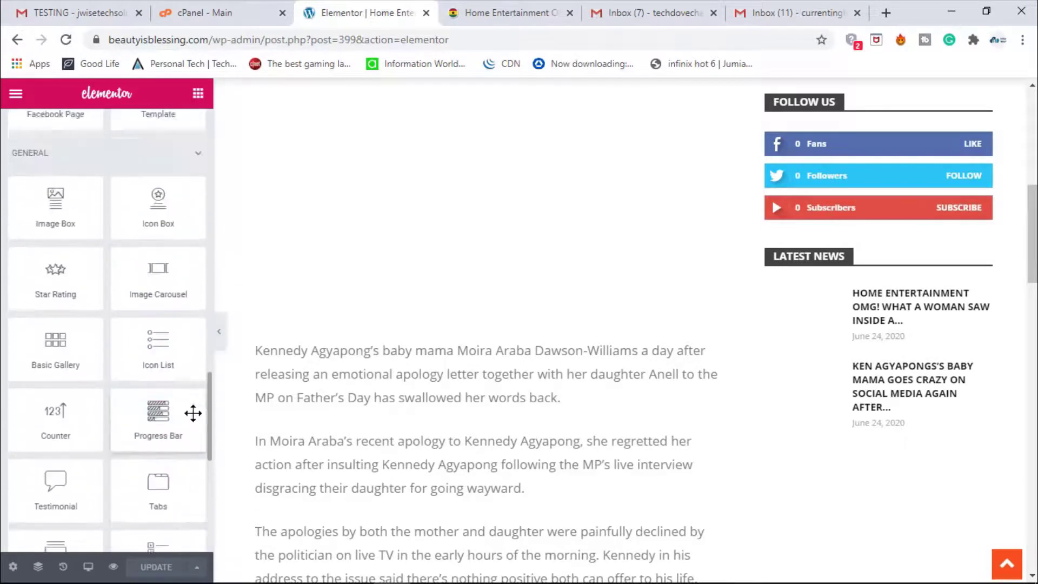
{"action": "left_click_drag", "start_coordinate": [218, 289], "coordinate": [189, 491]}
{"action": "scroll", "coordinate": [189, 492], "scroll_direction": "up", "scroll_amount": 10}
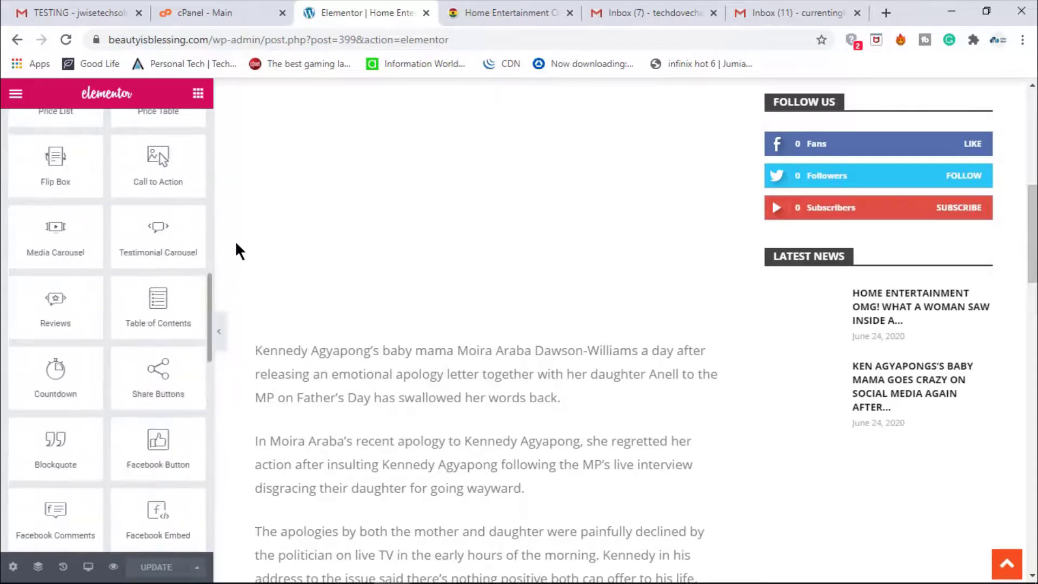
{"action": "left_click_drag", "start_coordinate": [221, 173], "coordinate": [190, 450]}
{"action": "scroll", "coordinate": [190, 450], "scroll_direction": "down", "scroll_amount": 5}
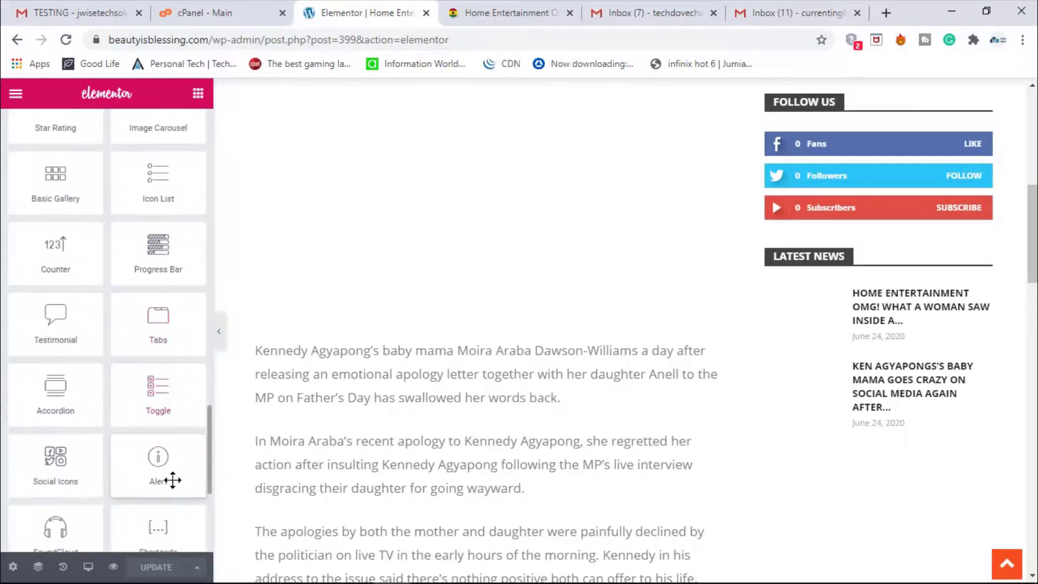
{"action": "scroll", "coordinate": [168, 505], "scroll_direction": "down", "scroll_amount": 1}
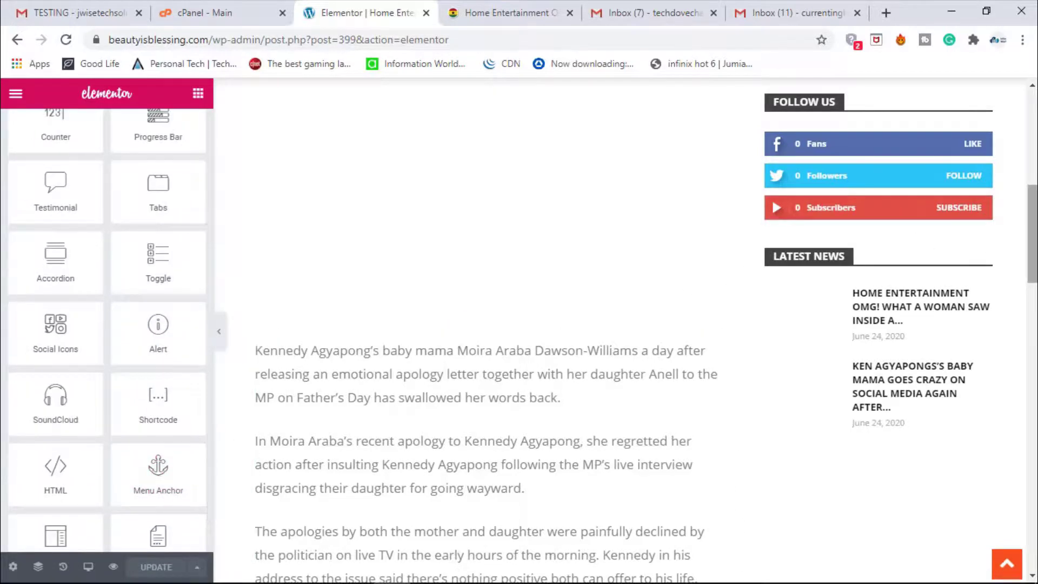
{"action": "scroll", "coordinate": [745, 264], "scroll_direction": "up", "scroll_amount": 2}
{"action": "scroll", "coordinate": [744, 263], "scroll_direction": "up", "scroll_amount": 3}
{"action": "scroll", "coordinate": [922, 267], "scroll_direction": "down", "scroll_amount": 4}
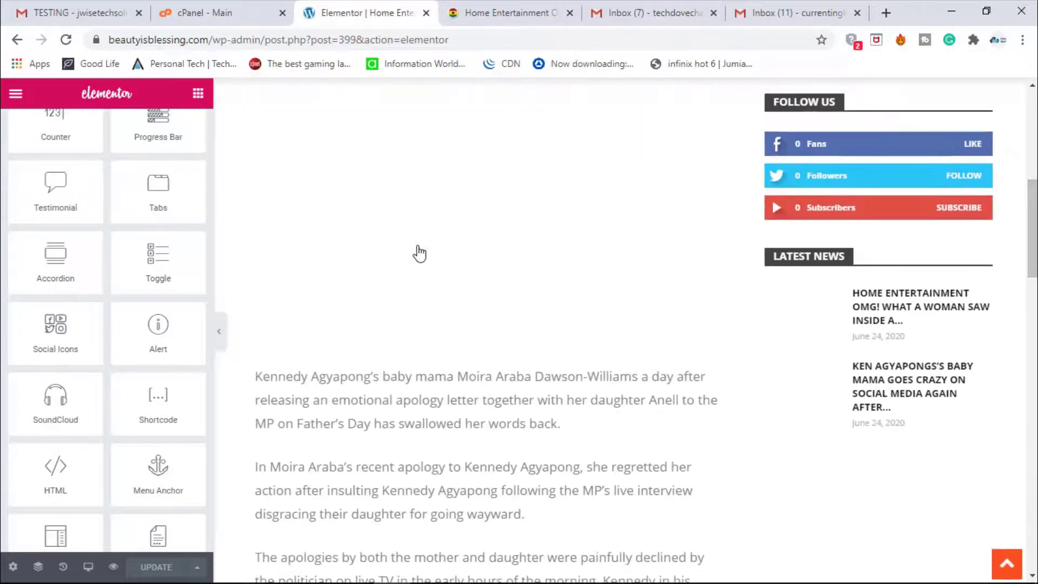
{"action": "scroll", "coordinate": [637, 348], "scroll_direction": "down", "scroll_amount": 6}
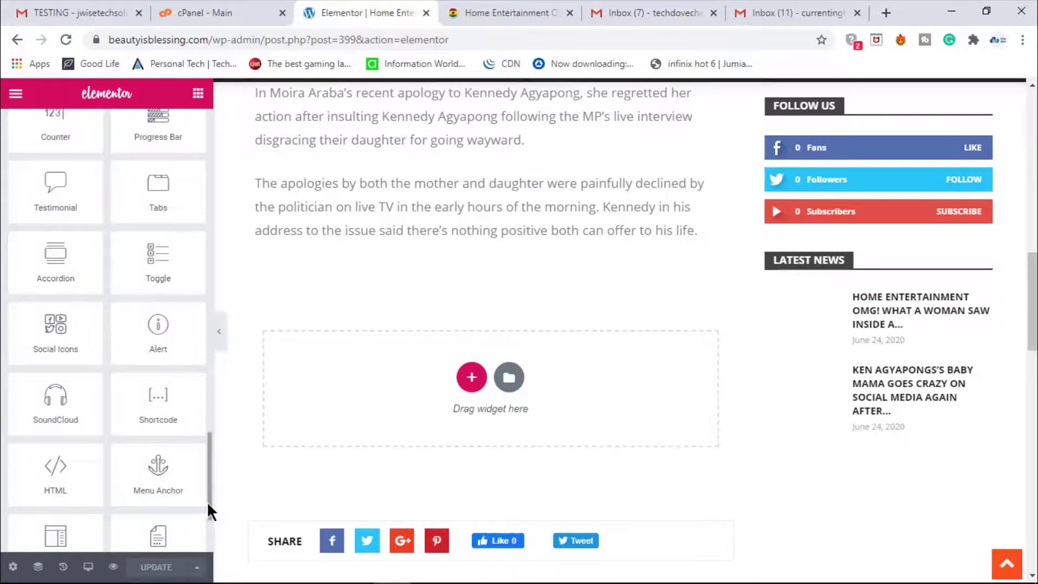
Drop a Video widget under the article text, keep the YouTube source, and delete its default link
{"action": "left_click_drag", "start_coordinate": [212, 483], "coordinate": [210, 162]}
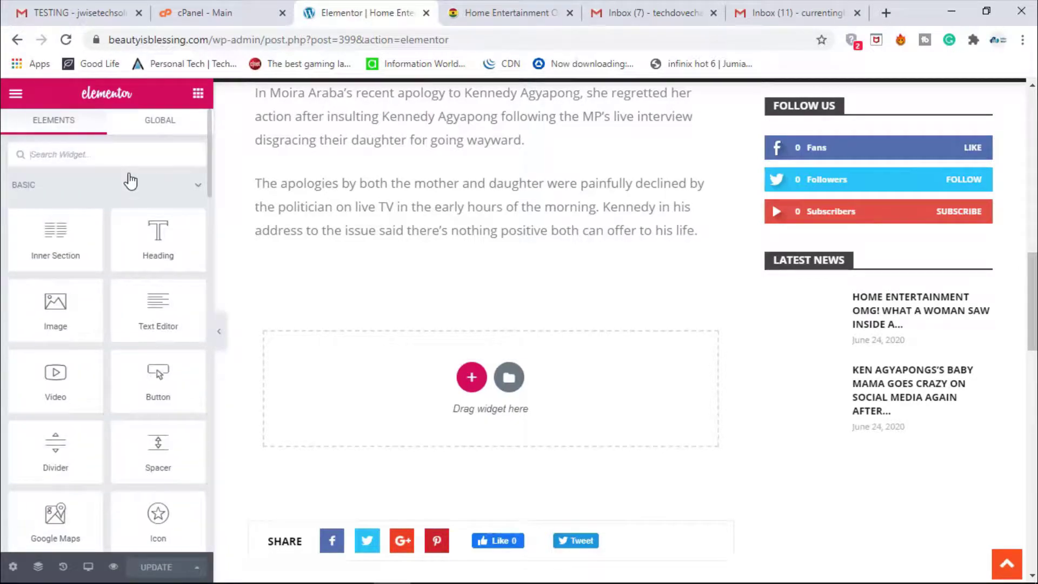
{"action": "type", "text": "you"}
{"action": "left_click_drag", "start_coordinate": [70, 190], "coordinate": [283, 371]}
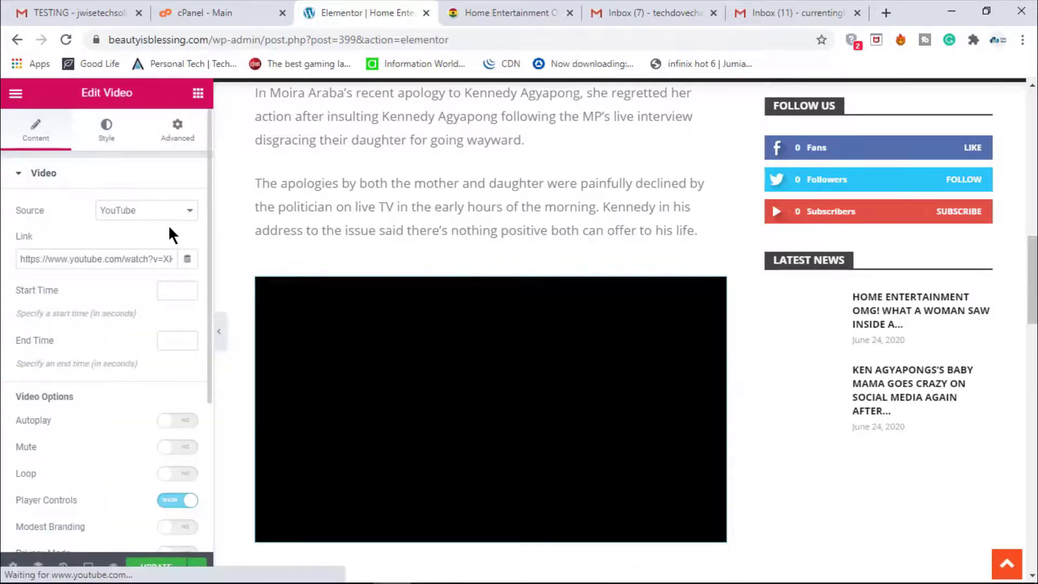
{"action": "left_click", "coordinate": [134, 217]}
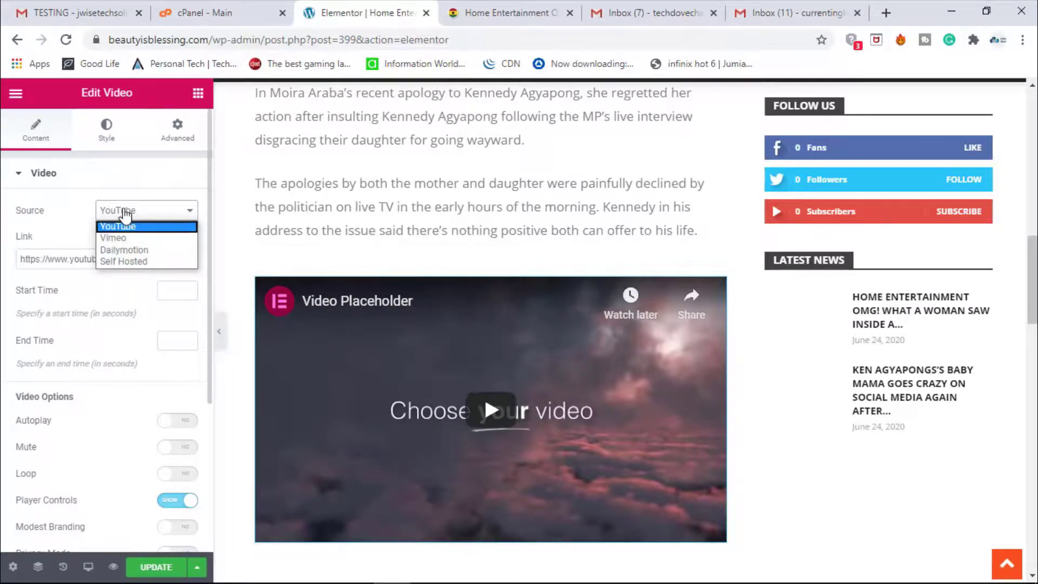
{"action": "left_click", "coordinate": [129, 226]}
{"action": "left_click", "coordinate": [98, 265]}
{"action": "key", "text": "ctrl+a"}
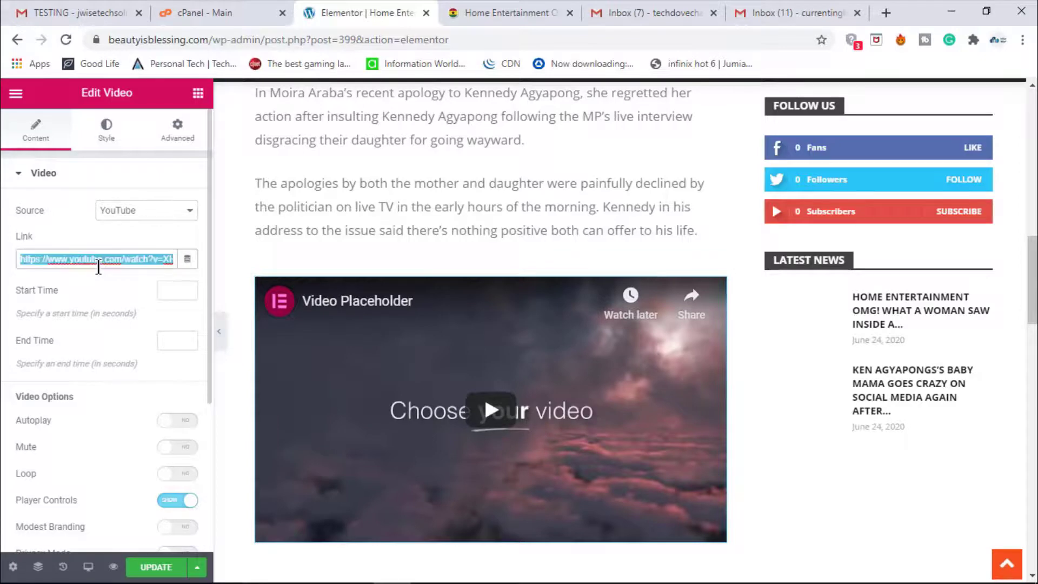
{"action": "key", "text": "BackSpace"}
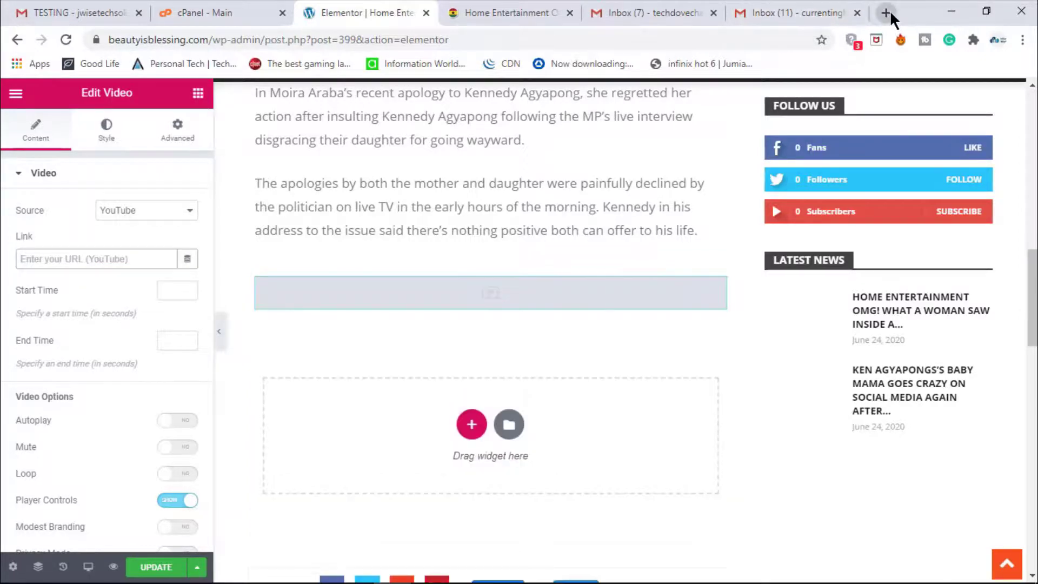
Open YouTube in a new tab and search for the lesson channel by name
{"action": "left_click", "coordinate": [887, 12]}
{"action": "type", "text": "you"}
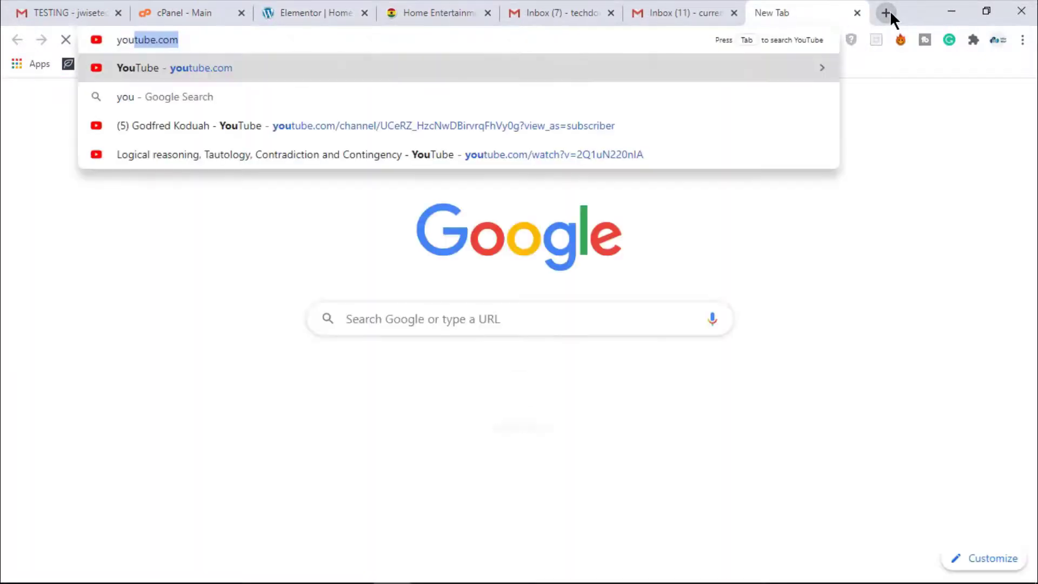
{"action": "key", "text": "Return"}
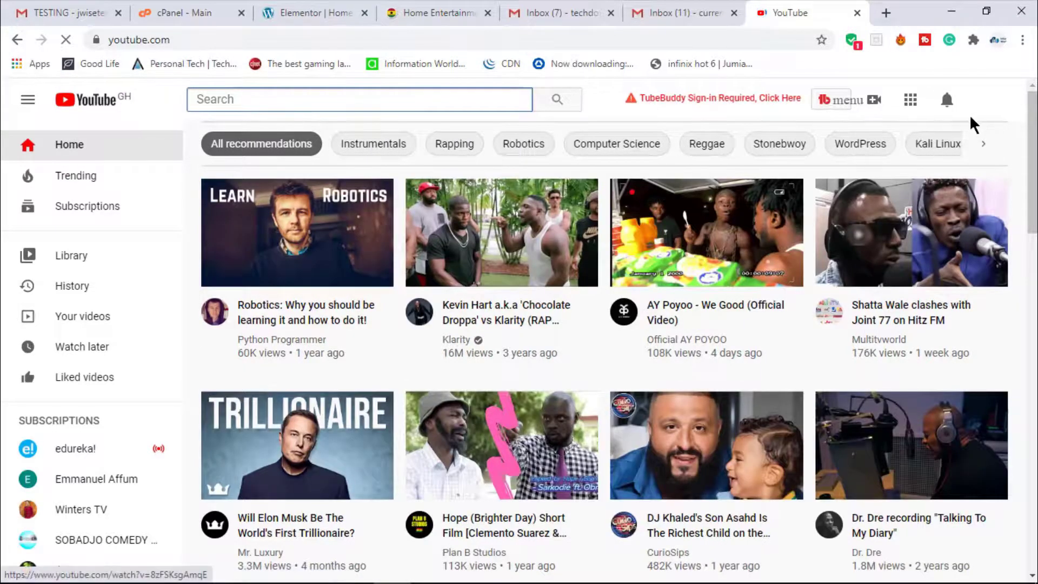
{"action": "scroll", "coordinate": [1032, 254], "scroll_direction": "down", "scroll_amount": 5}
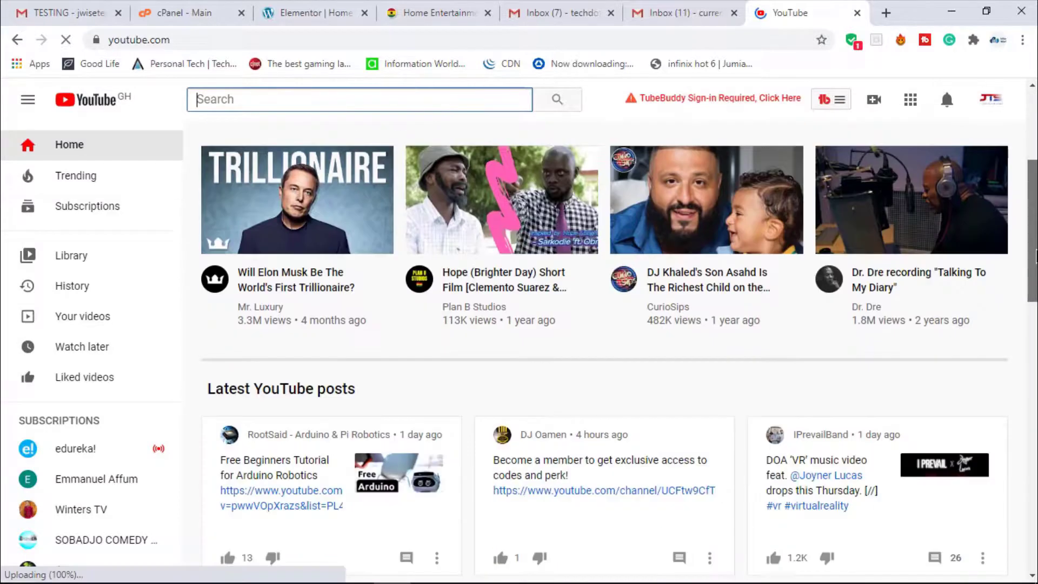
{"action": "left_click_drag", "start_coordinate": [1033, 259], "coordinate": [1032, 172]}
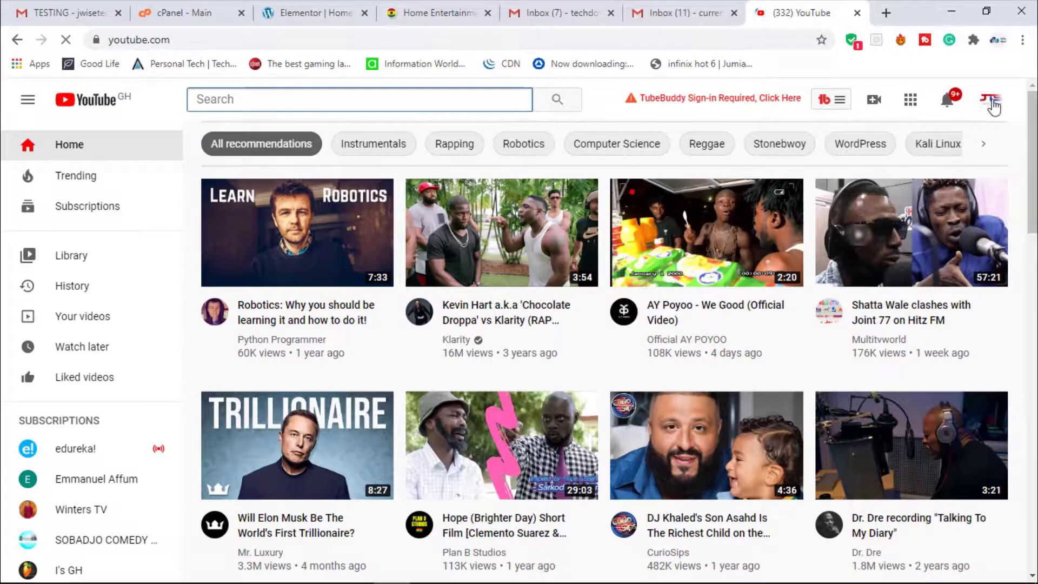
{"action": "type", "text": "godfre"}
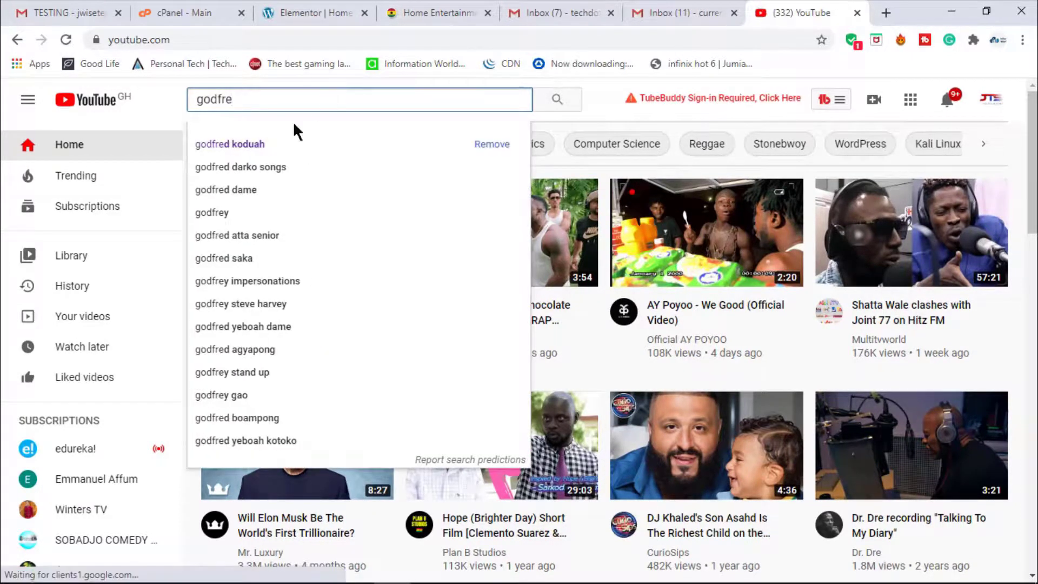
{"action": "left_click", "coordinate": [263, 141]}
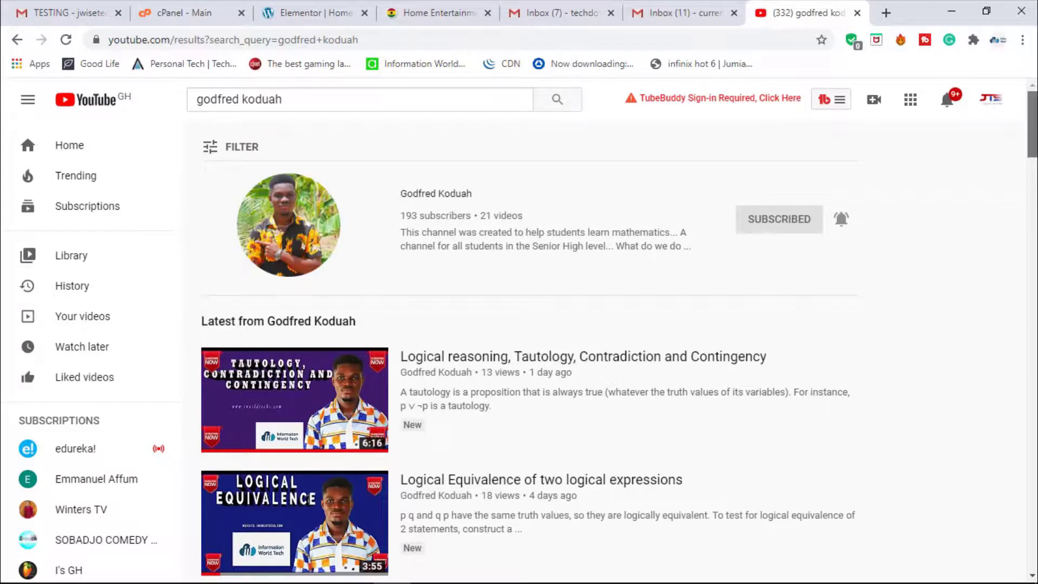
Open the Logical reasoning, Tautology, Contradiction and Contingency video and copy its URL
{"action": "scroll", "coordinate": [1036, 147], "scroll_direction": "down", "scroll_amount": 3}
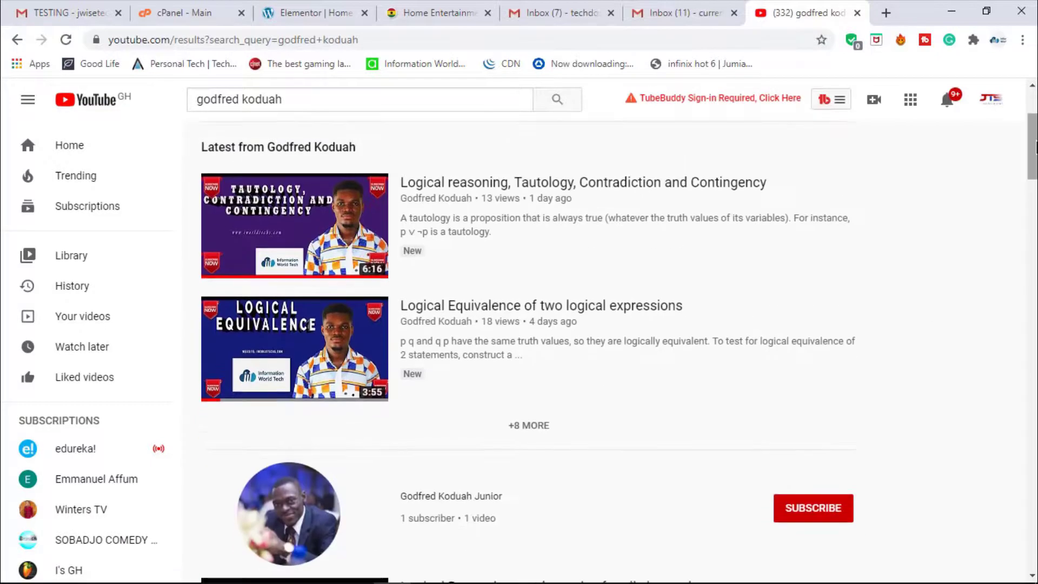
{"action": "left_click", "coordinate": [262, 239]}
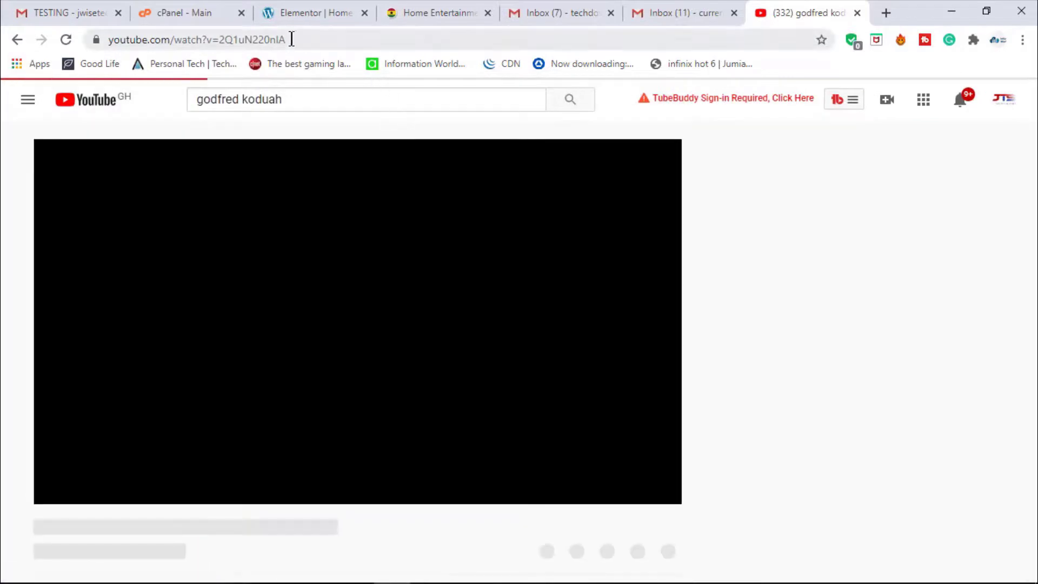
{"action": "left_click", "coordinate": [282, 41]}
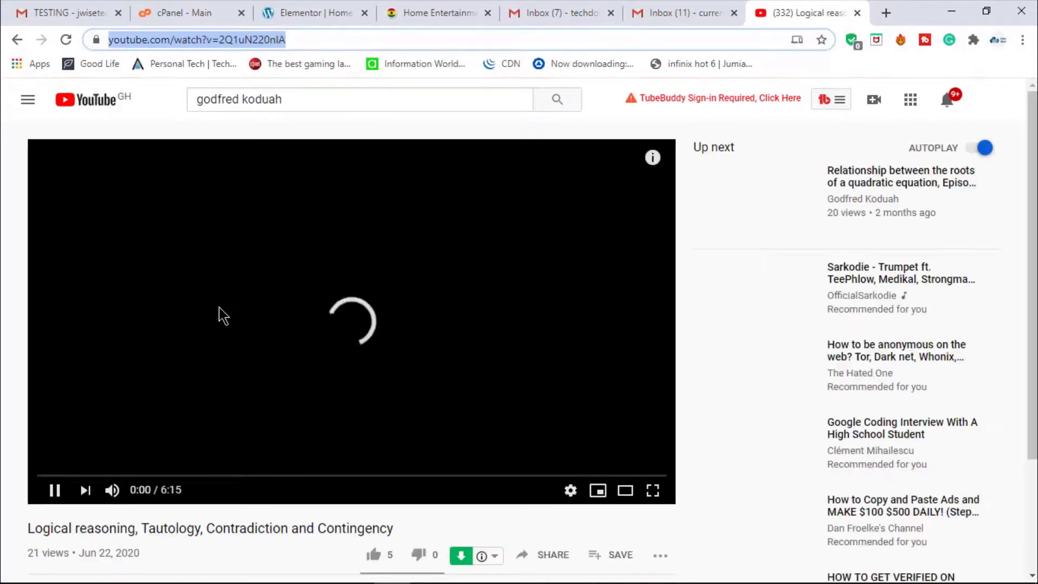
{"action": "left_click", "coordinate": [214, 324]}
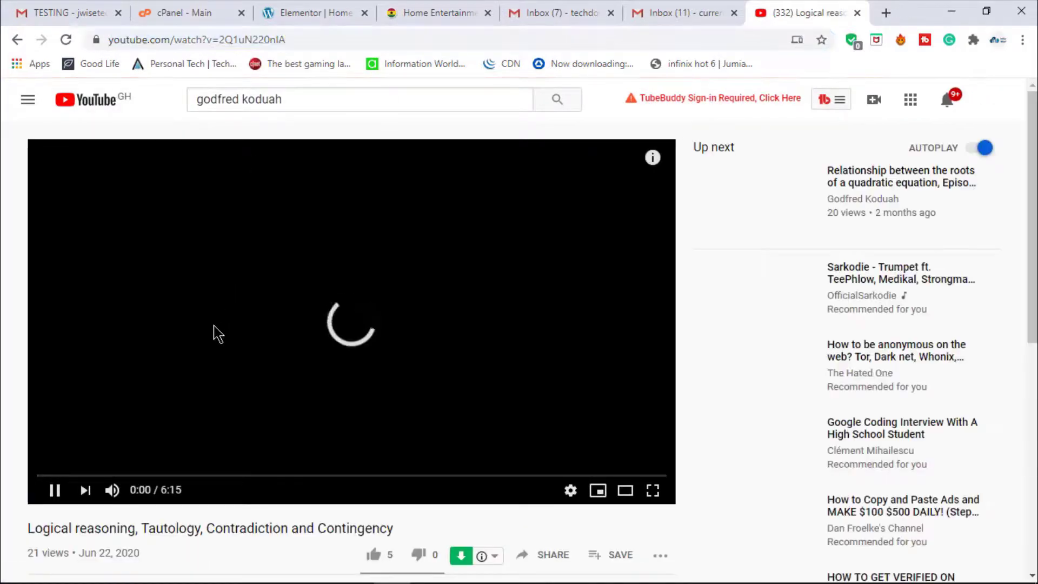
{"action": "left_click", "coordinate": [298, 40]}
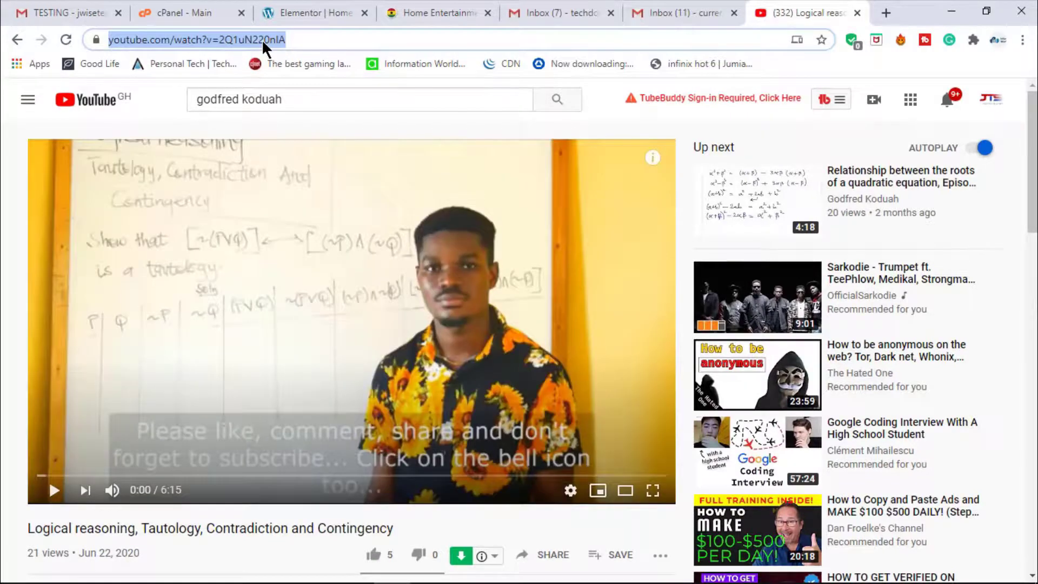
{"action": "right_click", "coordinate": [262, 39]}
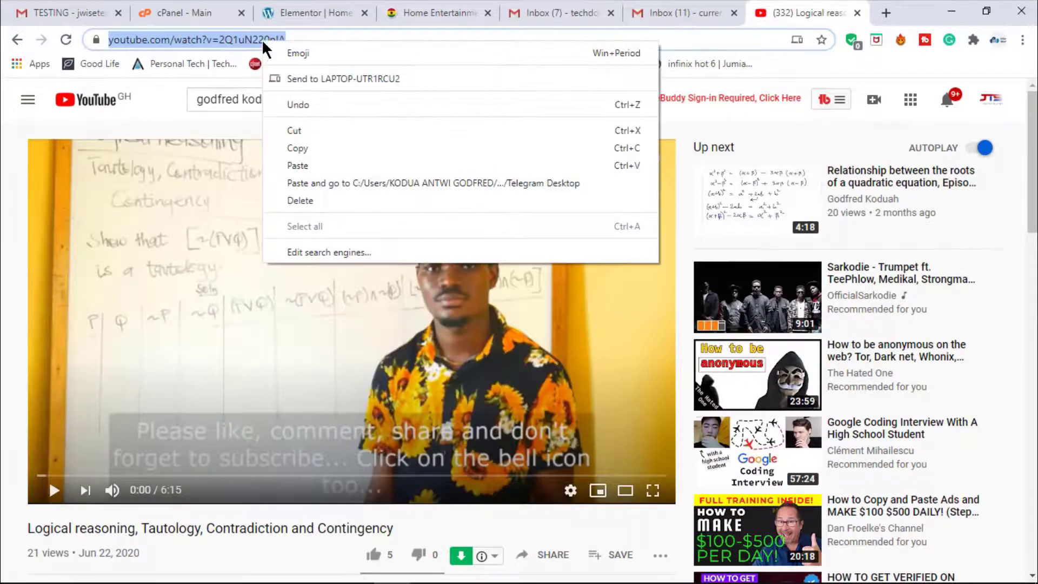
{"action": "left_click", "coordinate": [321, 148]}
{"action": "left_click", "coordinate": [385, 300]}
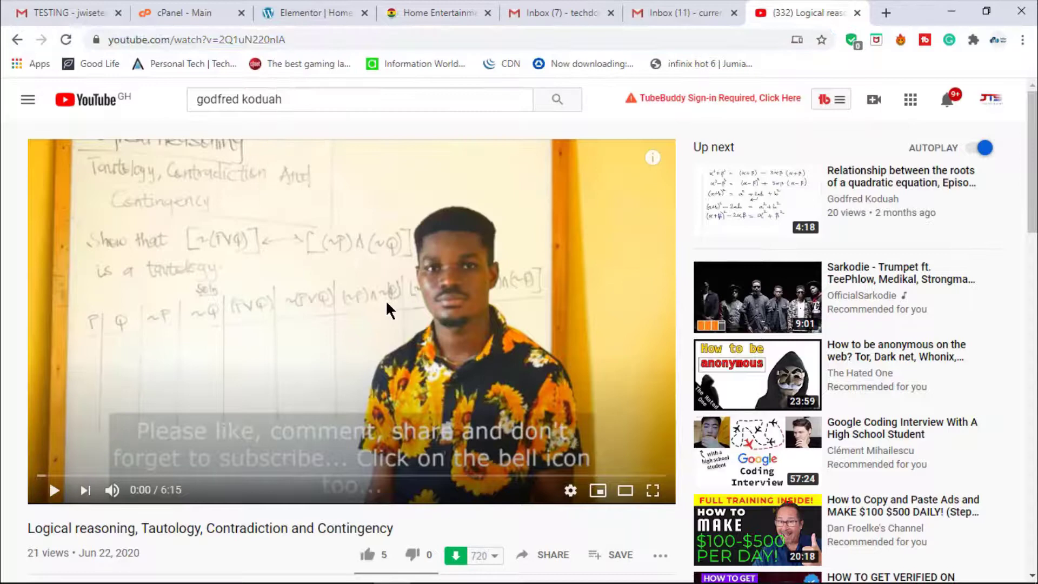
{"action": "left_click", "coordinate": [416, 267]}
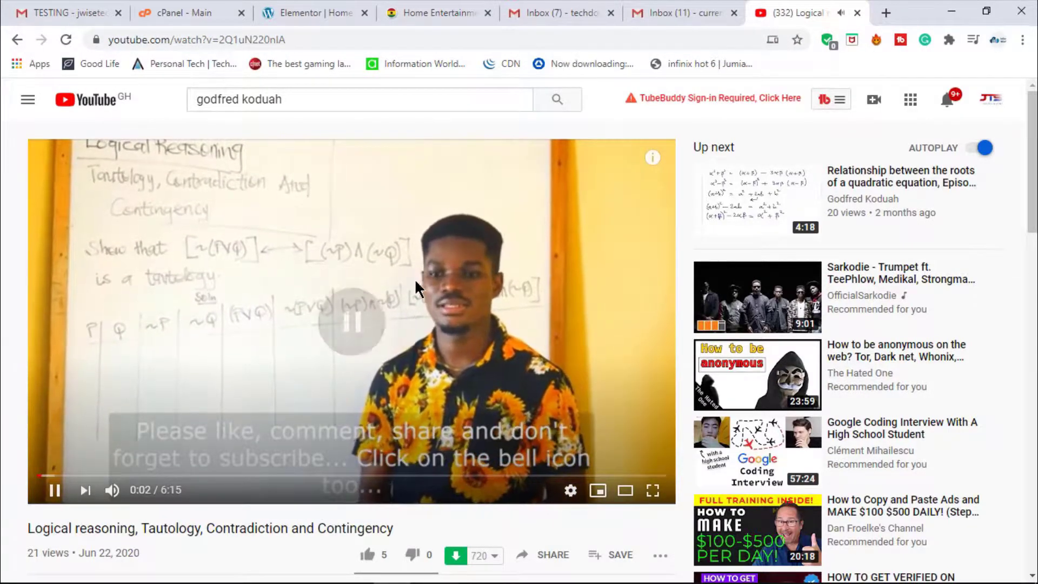
{"action": "left_click", "coordinate": [368, 557]}
Paste the copied lesson URL into the Video widget's Link field so the video embeds
{"action": "left_click", "coordinate": [335, 9]}
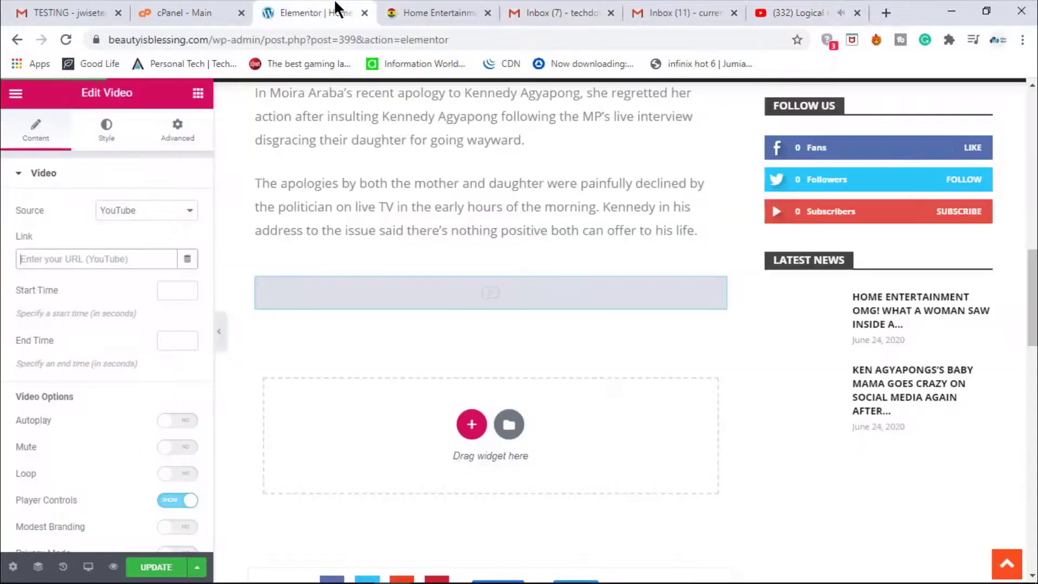
{"action": "left_click", "coordinate": [92, 259]}
{"action": "key", "text": "ctrl+v"}
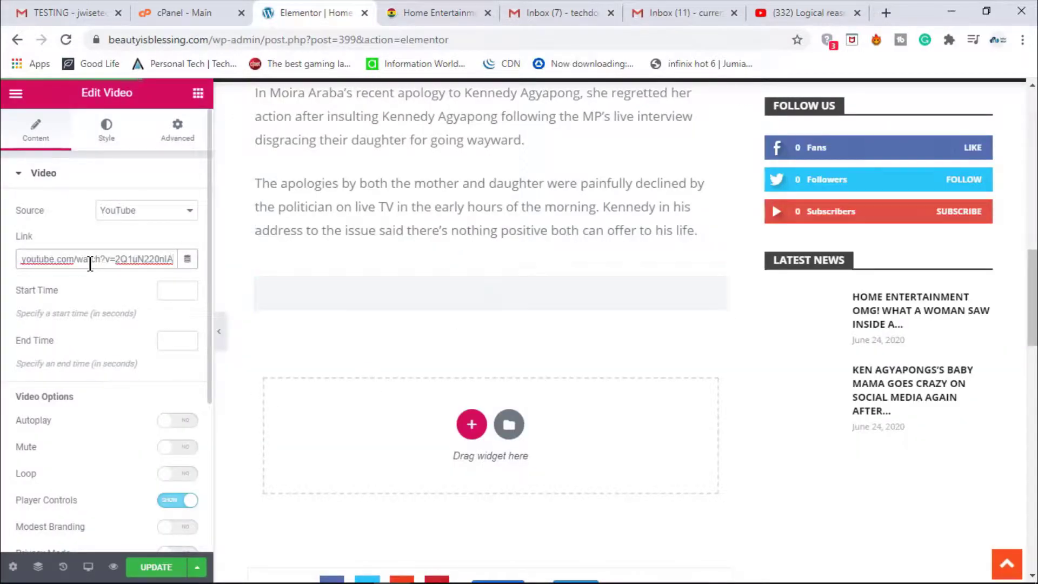
{"action": "left_click", "coordinate": [177, 292]}
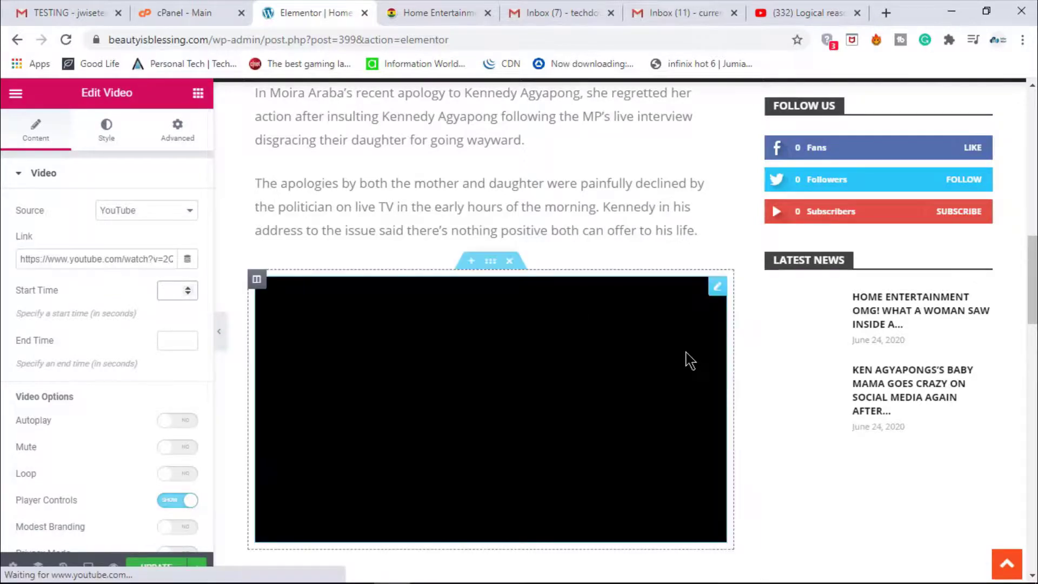
{"action": "scroll", "coordinate": [686, 359], "scroll_direction": "down", "scroll_amount": 3}
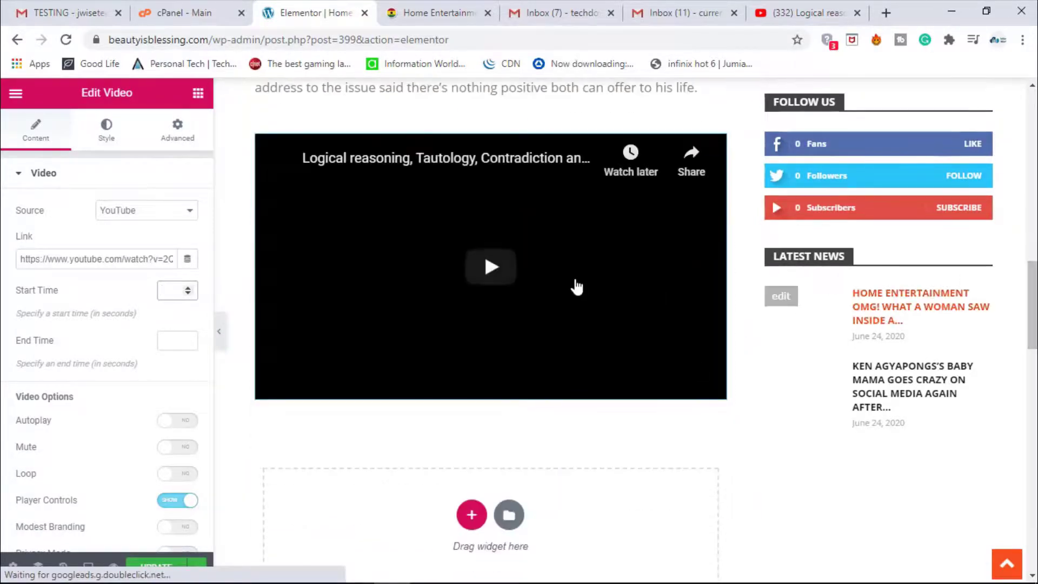
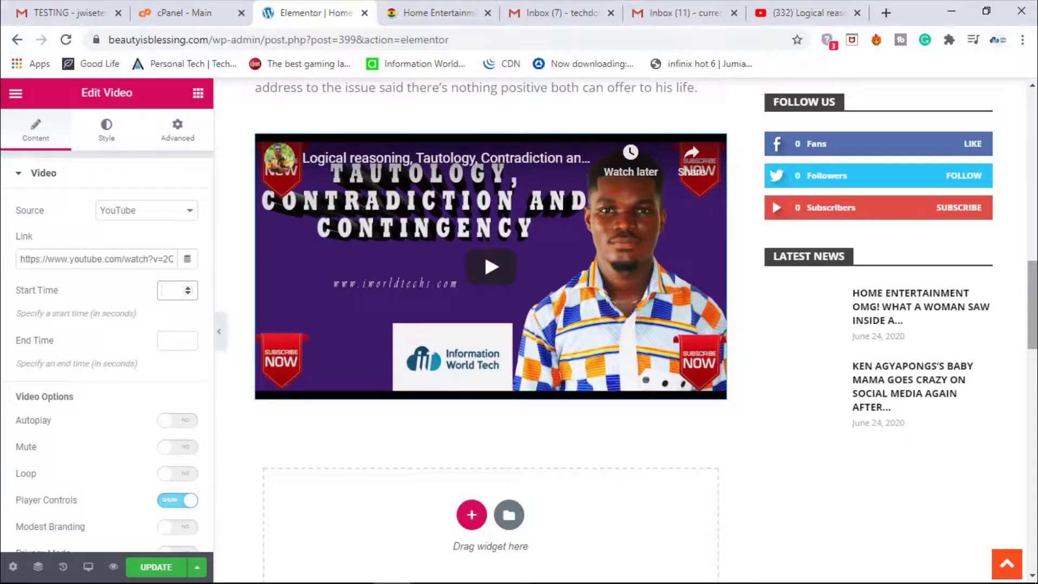
Set the YouTube video widget's Autoplay to Yes and return to the Elements panel
{"action": "left_click", "coordinate": [163, 423]}
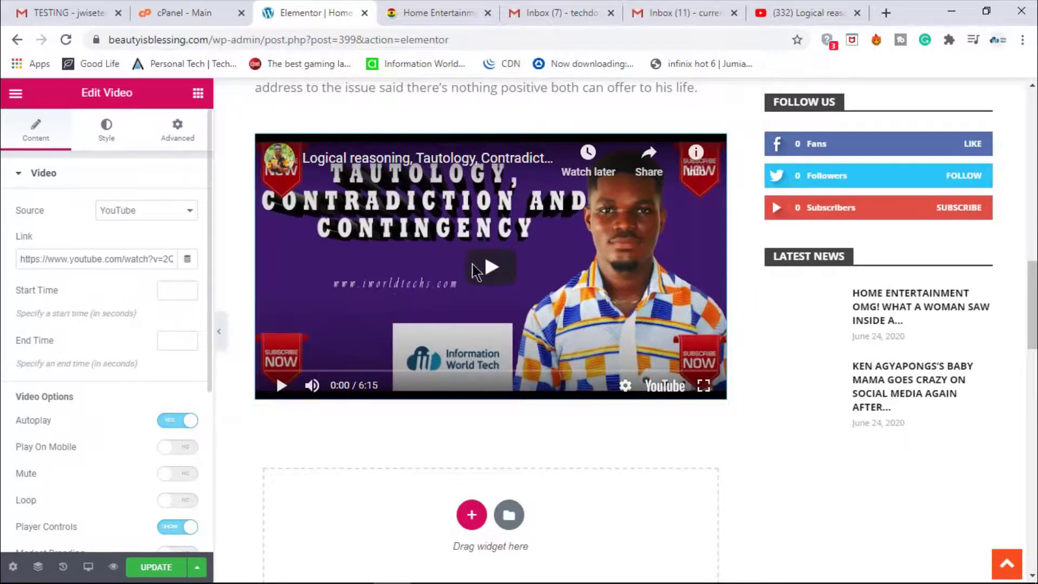
{"action": "left_click_drag", "start_coordinate": [1033, 314], "coordinate": [1033, 284]}
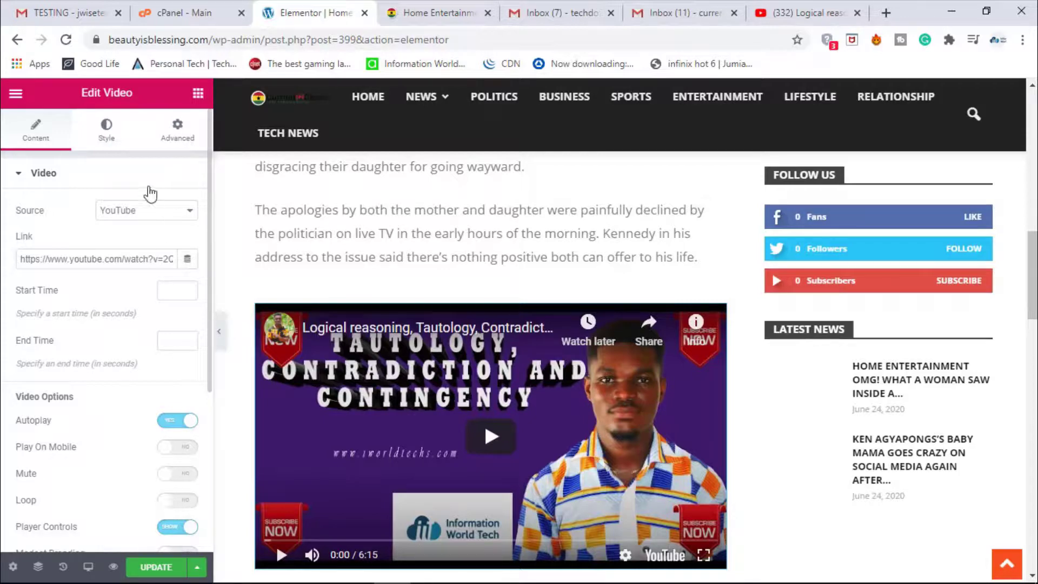
{"action": "left_click", "coordinate": [199, 95]}
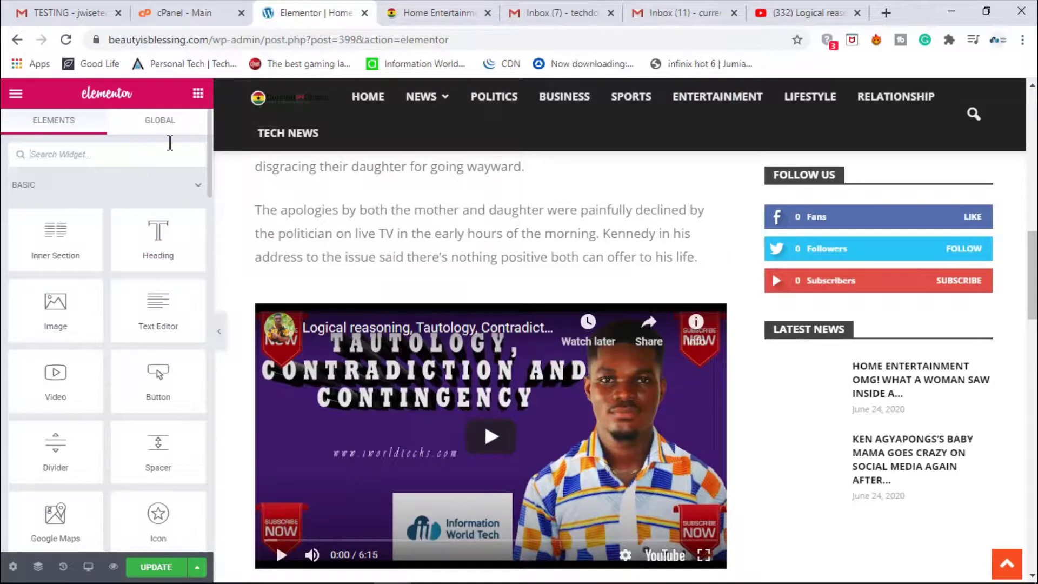
Search 'post', place a Recent Posts widget below the last paragraph, and apply its settings
{"action": "type", "text": "re="}
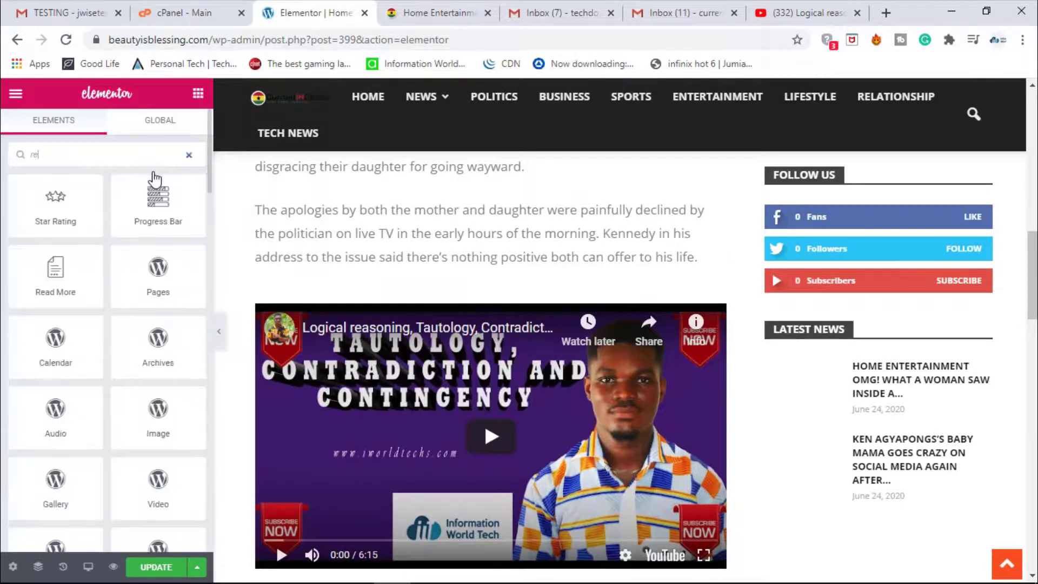
{"action": "key", "text": "BackSpace"}
{"action": "key", "text": "BackSpace"}
{"action": "key", "text": "BackSpace"}
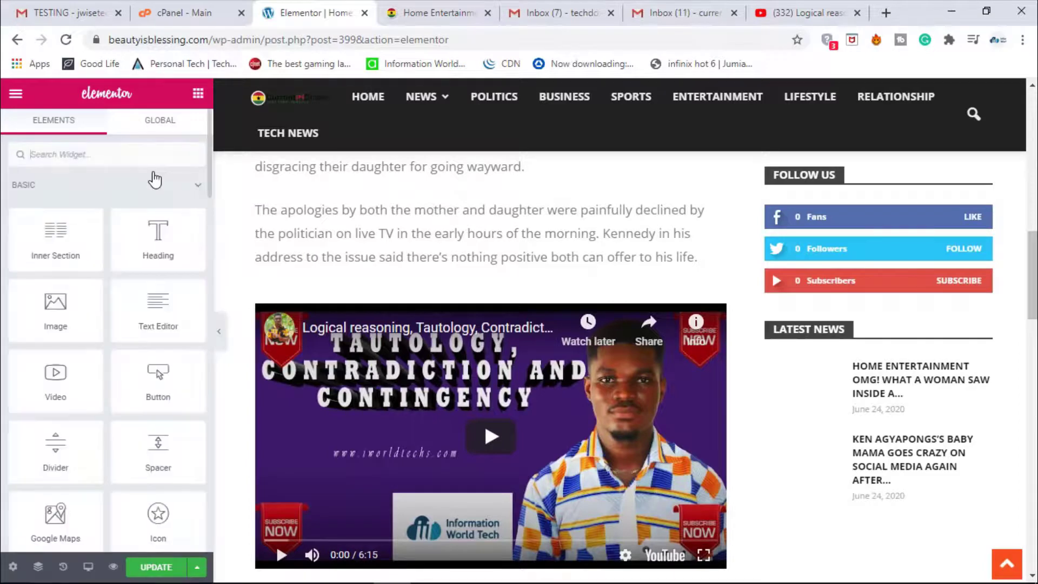
{"action": "type", "text": "post"}
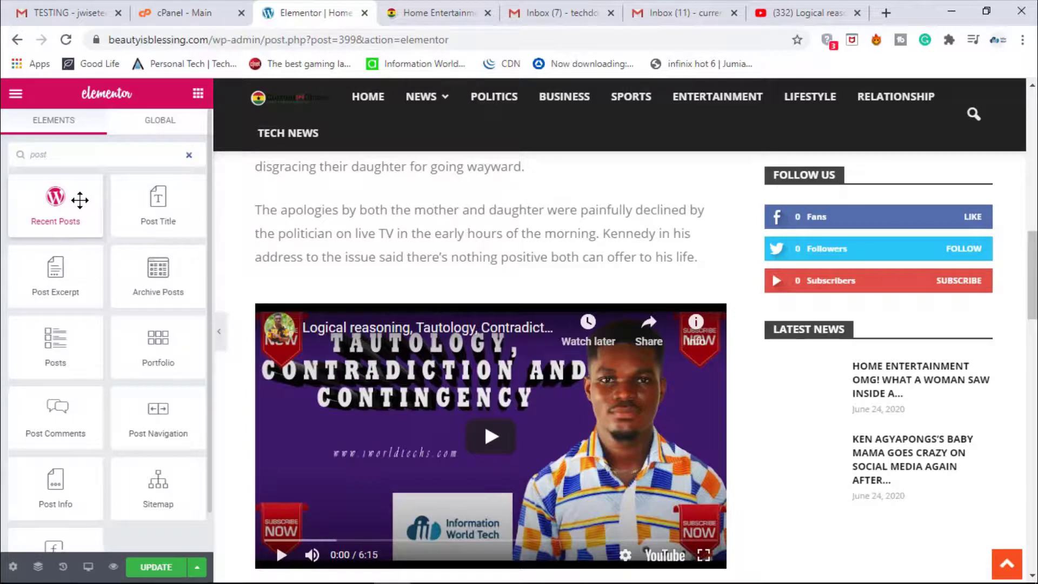
{"action": "left_click_drag", "start_coordinate": [79, 200], "coordinate": [373, 270]}
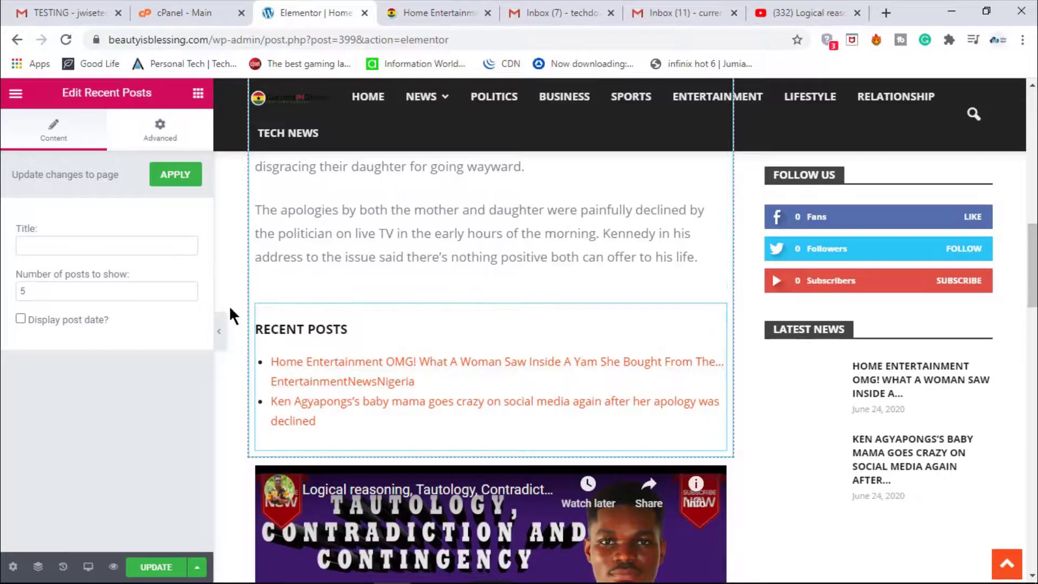
{"action": "left_click", "coordinate": [157, 247]}
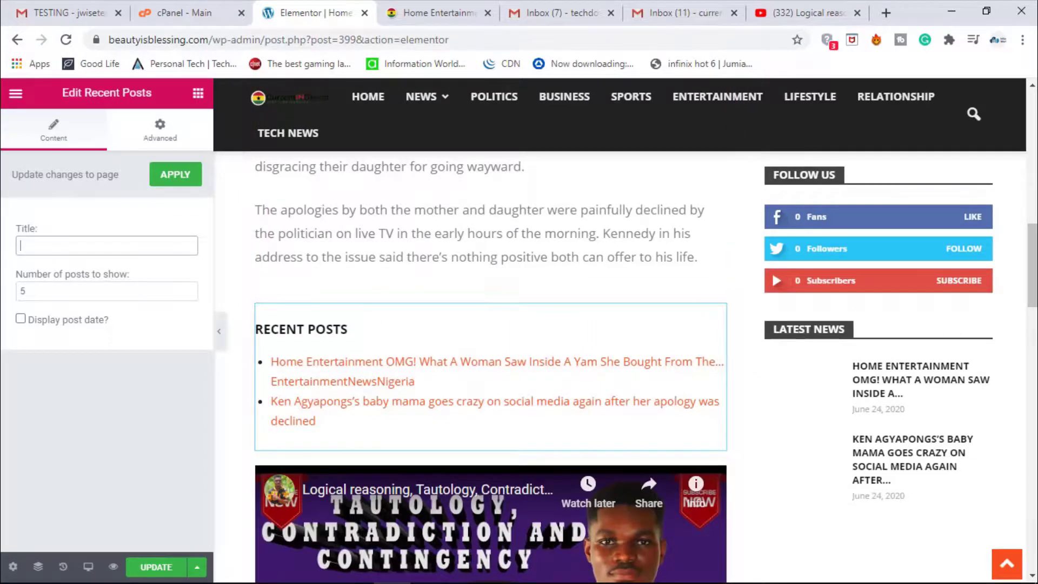
{"action": "left_click_drag", "start_coordinate": [1033, 265], "coordinate": [1033, 221]}
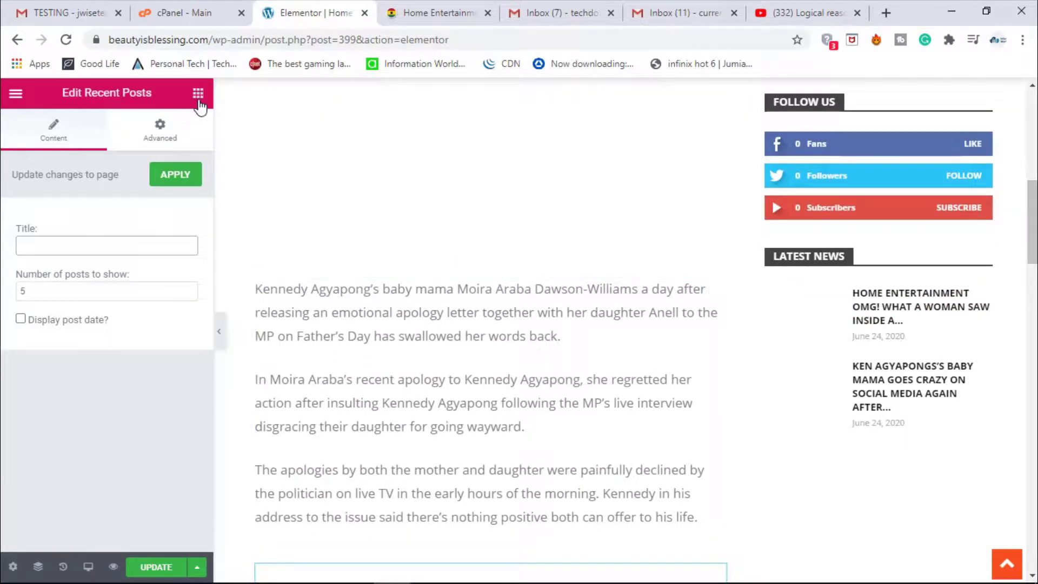
{"action": "left_click", "coordinate": [156, 175]}
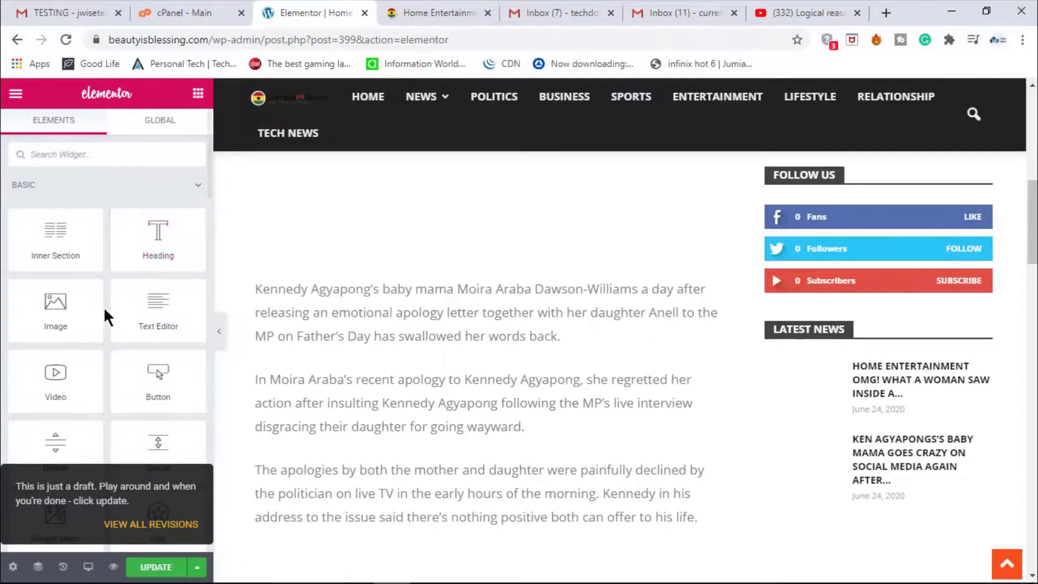
Try placing an image and then a heading above the article text
{"action": "left_click_drag", "start_coordinate": [65, 312], "coordinate": [31, 283]}
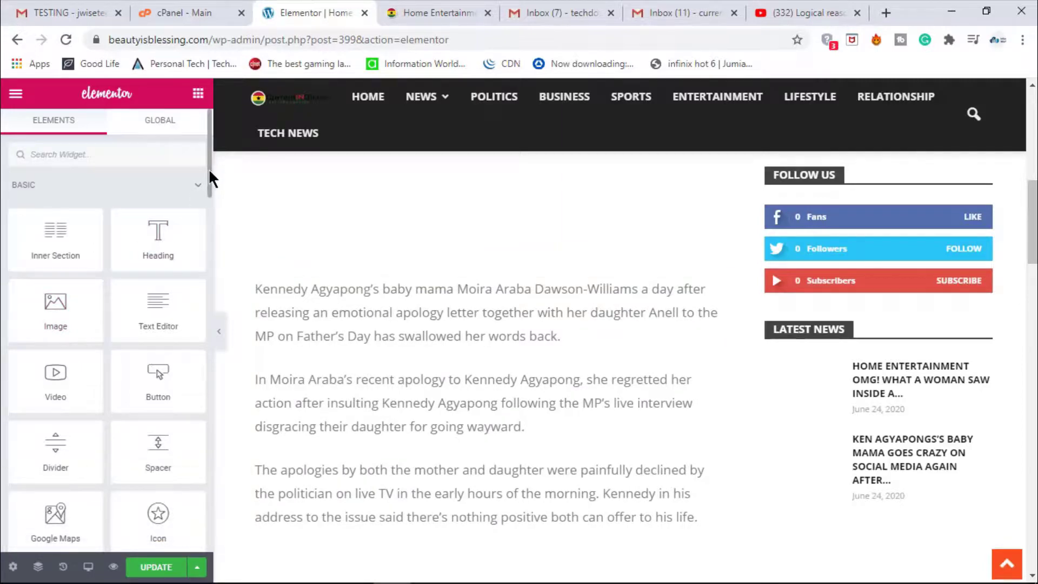
{"action": "scroll", "coordinate": [211, 205], "scroll_direction": "down", "scroll_amount": 4}
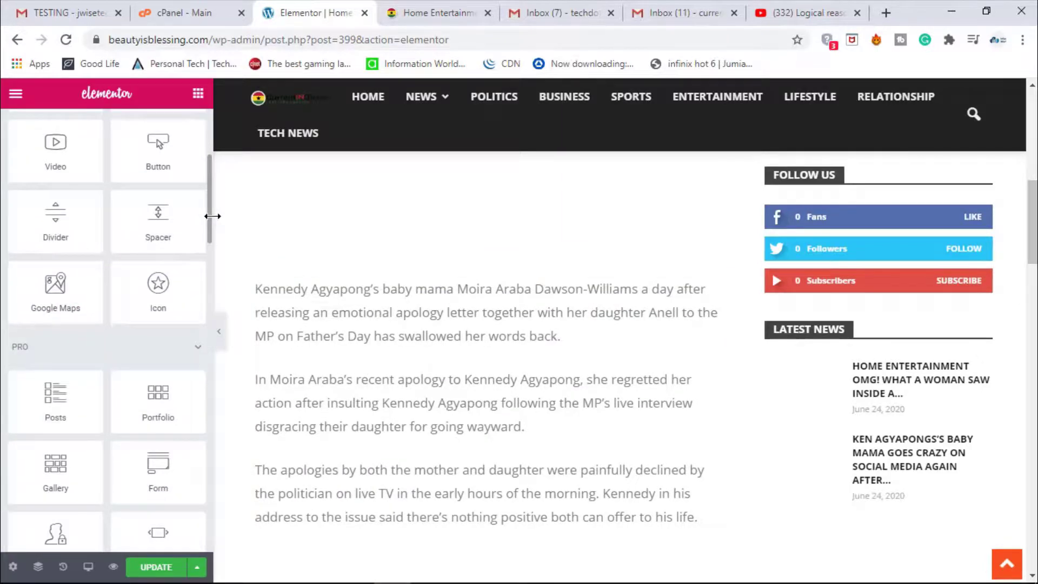
{"action": "left_click_drag", "start_coordinate": [212, 215], "coordinate": [212, 190]}
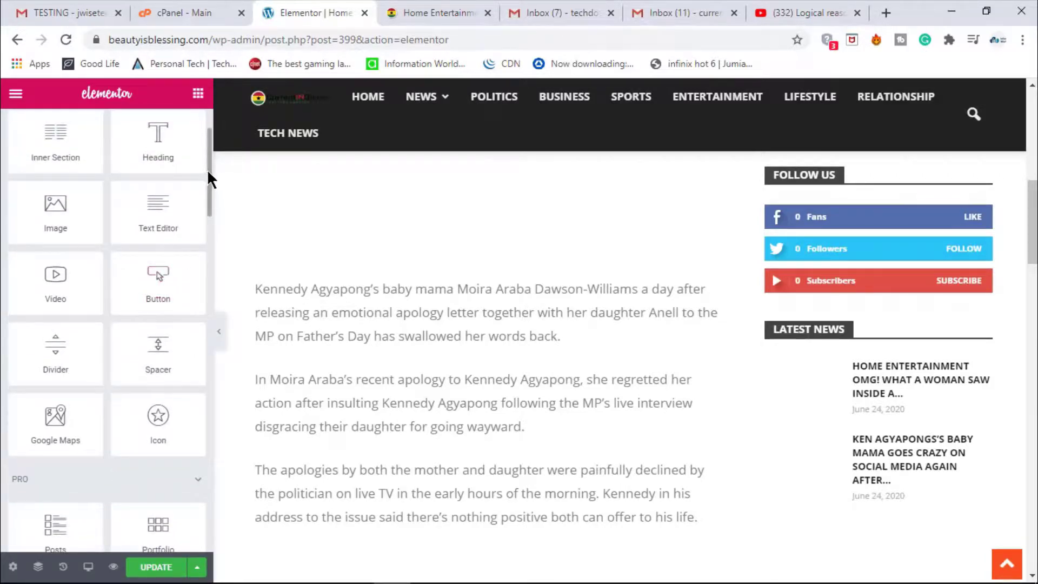
{"action": "left_click_drag", "start_coordinate": [167, 144], "coordinate": [152, 185]}
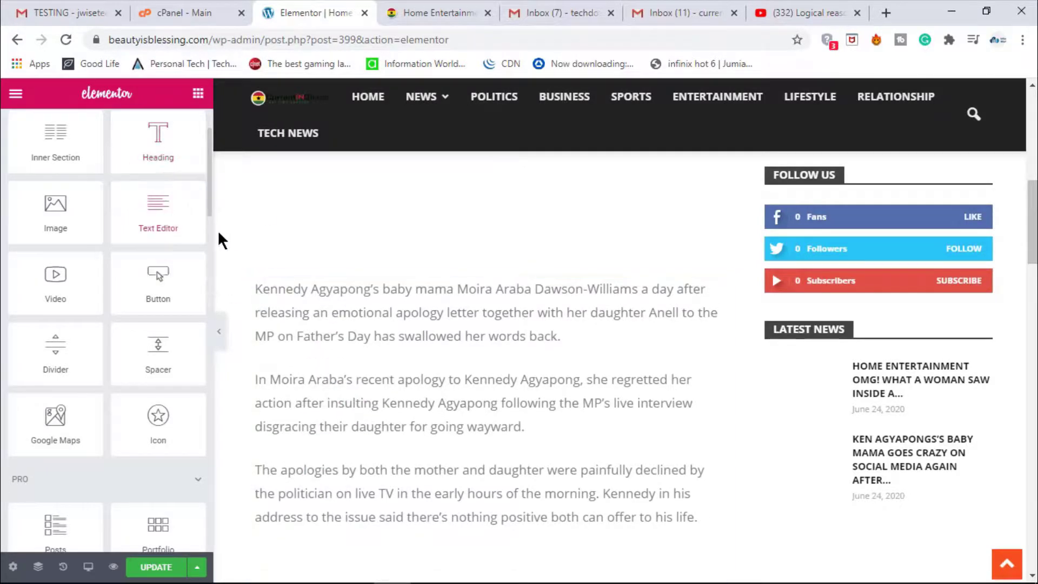
{"action": "scroll", "coordinate": [214, 237], "scroll_direction": "down", "scroll_amount": 5}
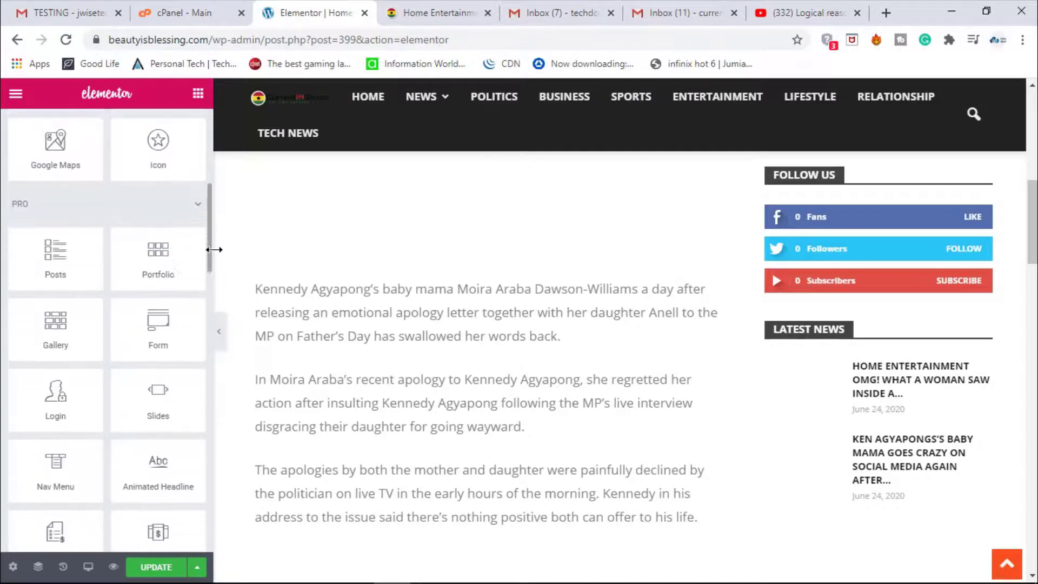
Add an Icon widget with the Star icon above the text, then delete that section
{"action": "left_click_drag", "start_coordinate": [151, 162], "coordinate": [321, 296]}
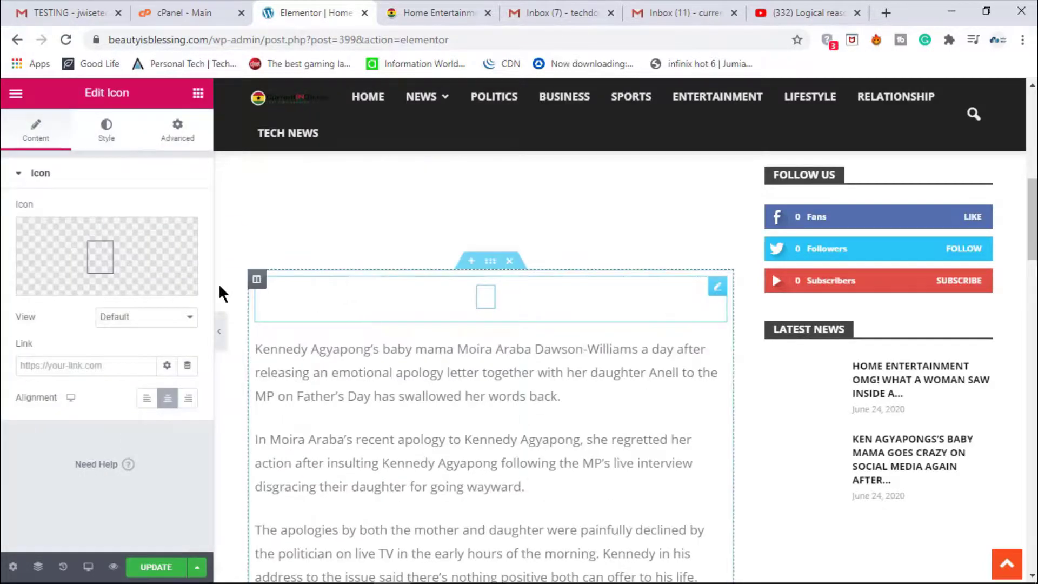
{"action": "mouse_move", "coordinate": [127, 289]}
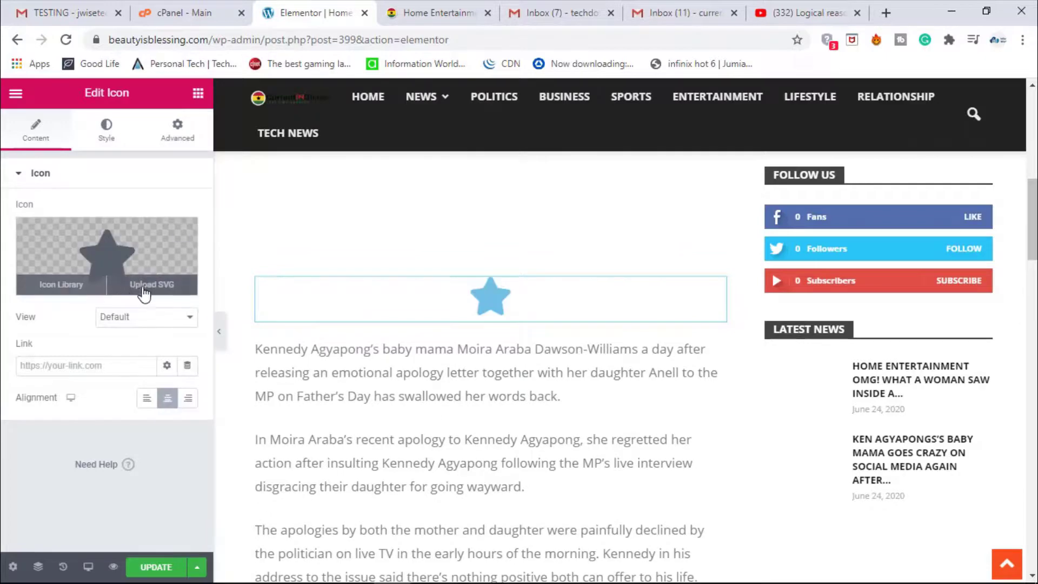
{"action": "left_click", "coordinate": [72, 287]}
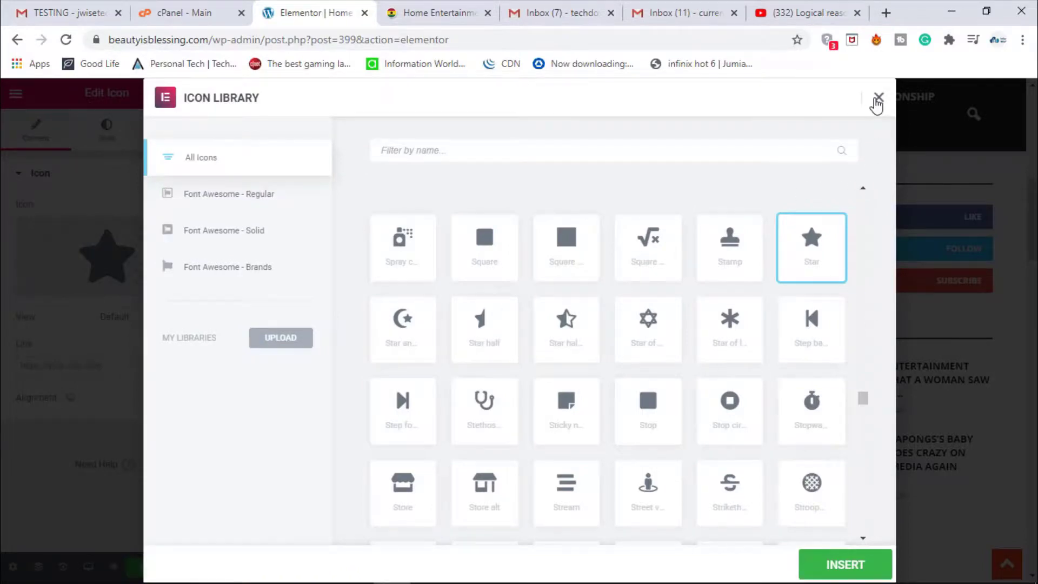
{"action": "left_click", "coordinate": [878, 99]}
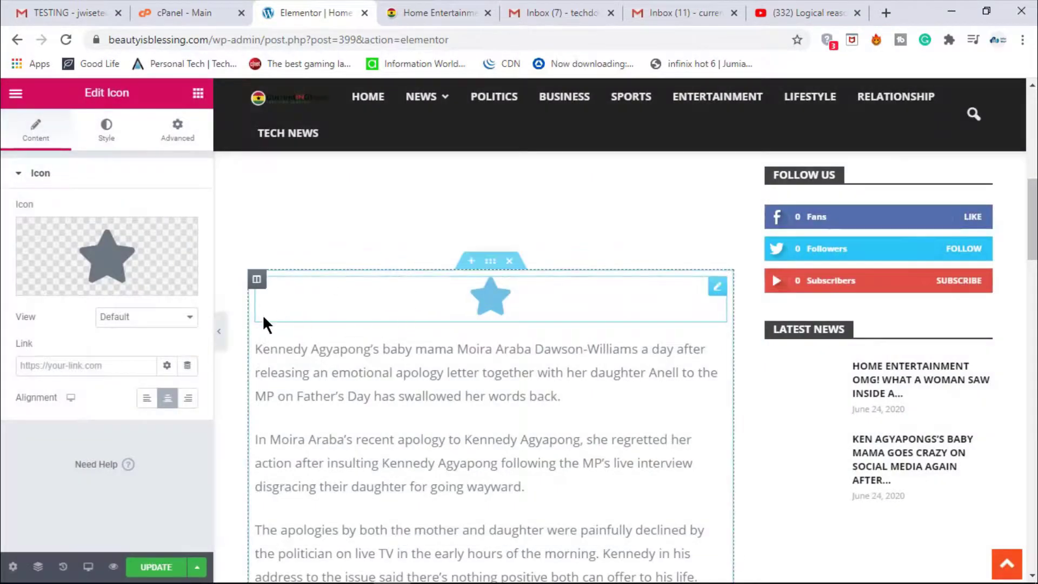
{"action": "left_click", "coordinate": [510, 263]}
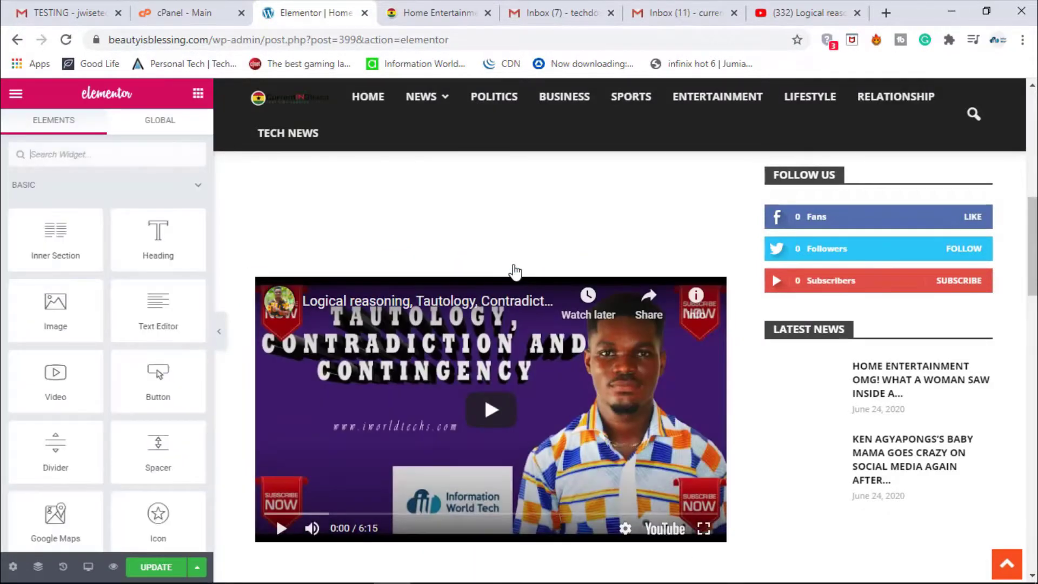
Leave Elementor without saving and return to the post's WordPress edit page
{"action": "left_click_drag", "start_coordinate": [1034, 281], "coordinate": [1028, 227]}
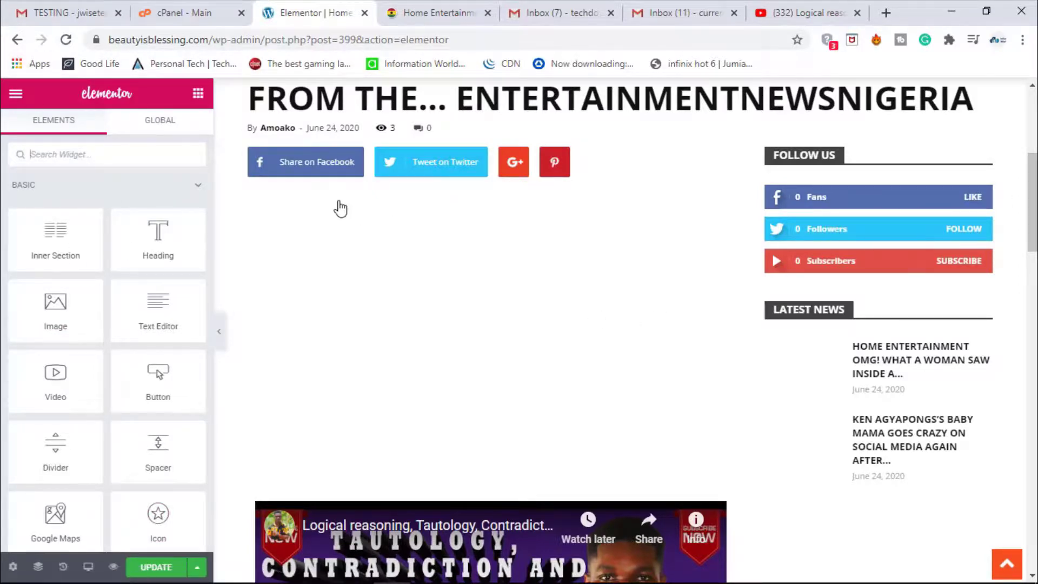
{"action": "left_click", "coordinate": [17, 44]}
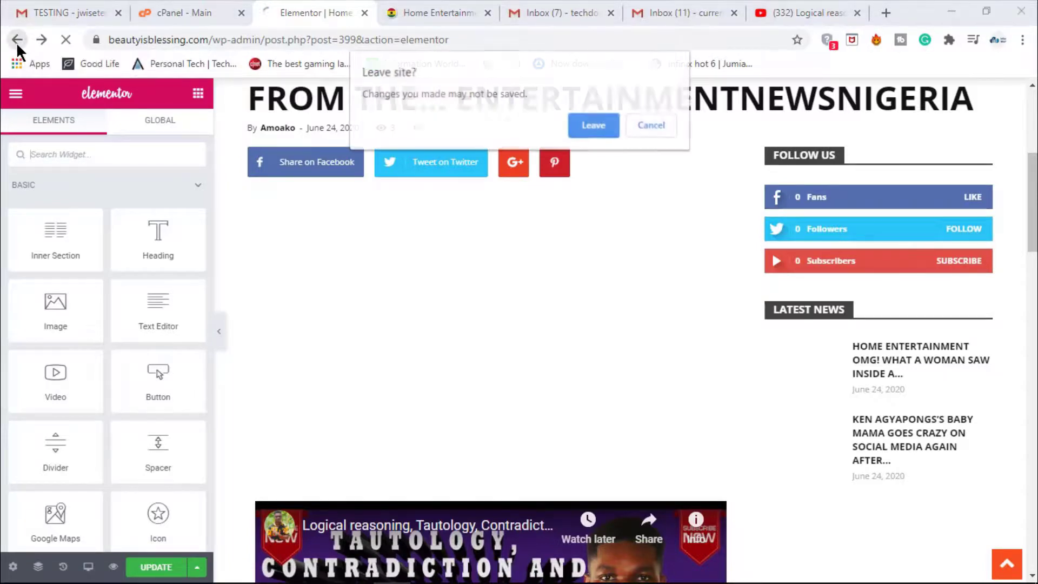
{"action": "left_click", "coordinate": [594, 130]}
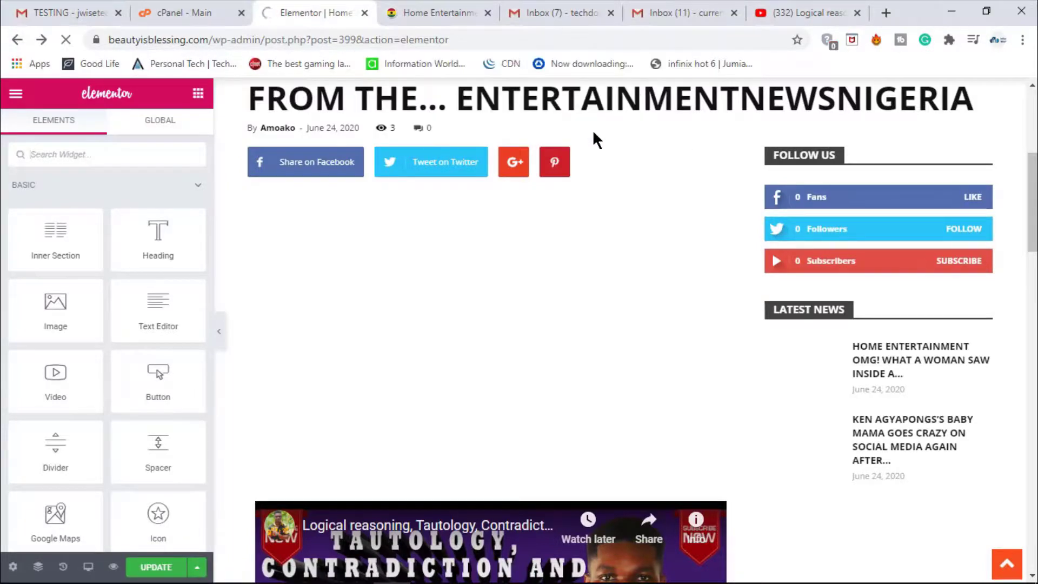
{"action": "left_click", "coordinate": [413, 15]}
{"action": "left_click", "coordinate": [306, 9]}
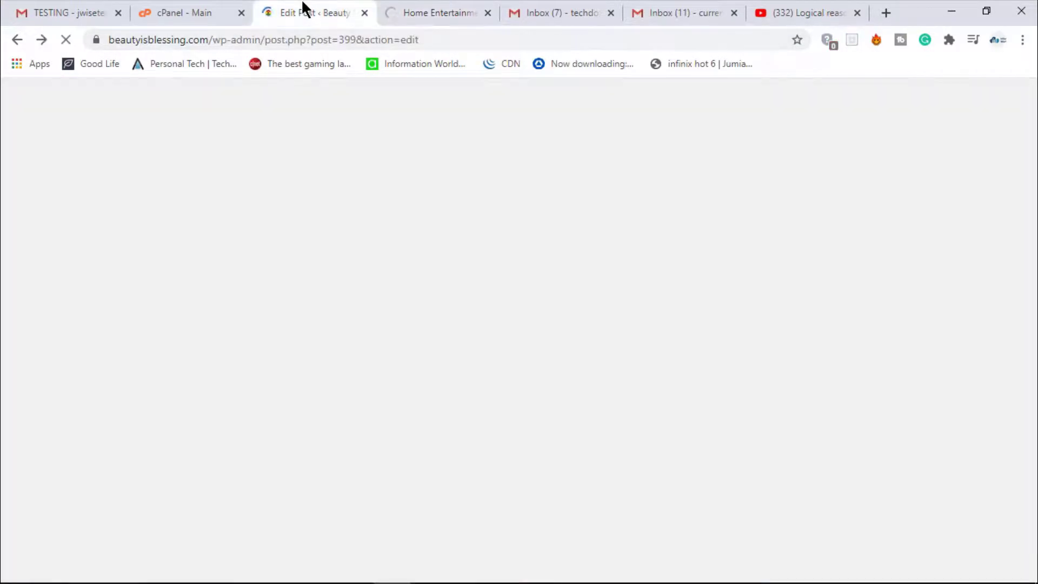
{"action": "left_click", "coordinate": [587, 8]}
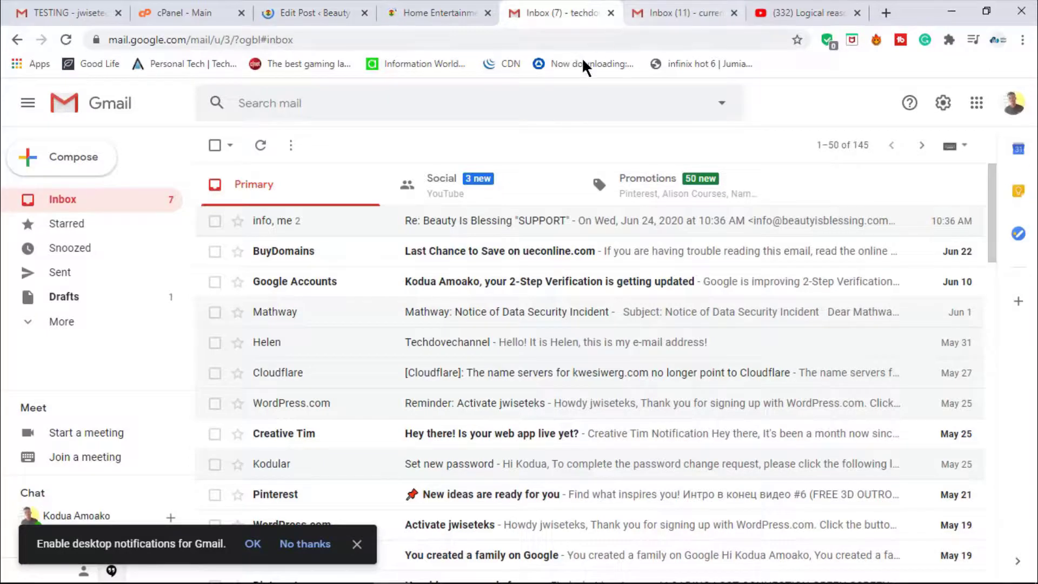
{"action": "left_click", "coordinate": [303, 9]}
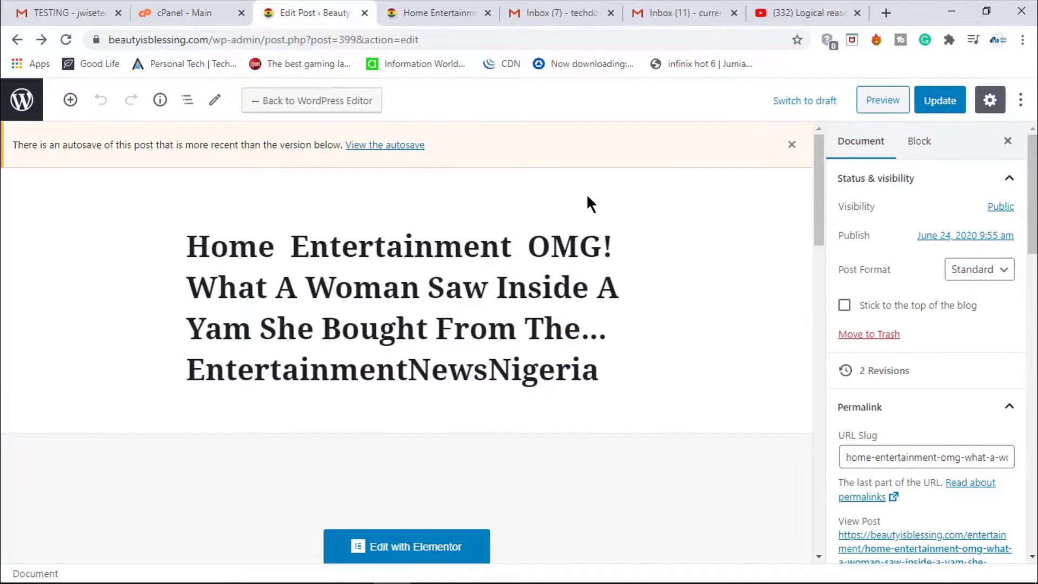
Refresh the live post to check it, then go back to the Elementor editor for post 399
{"action": "left_click", "coordinate": [359, 548]}
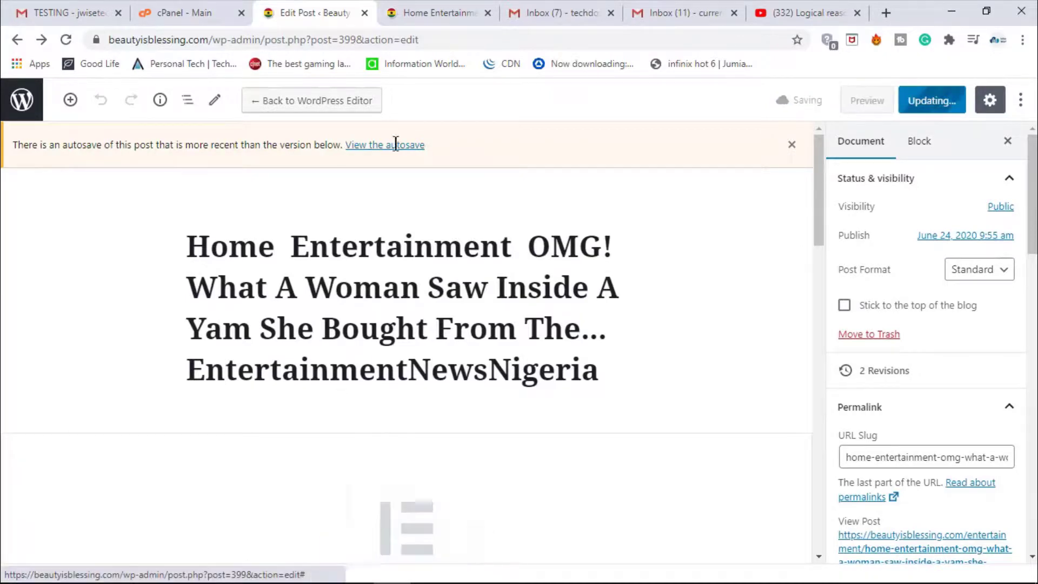
{"action": "left_click", "coordinate": [418, 8]}
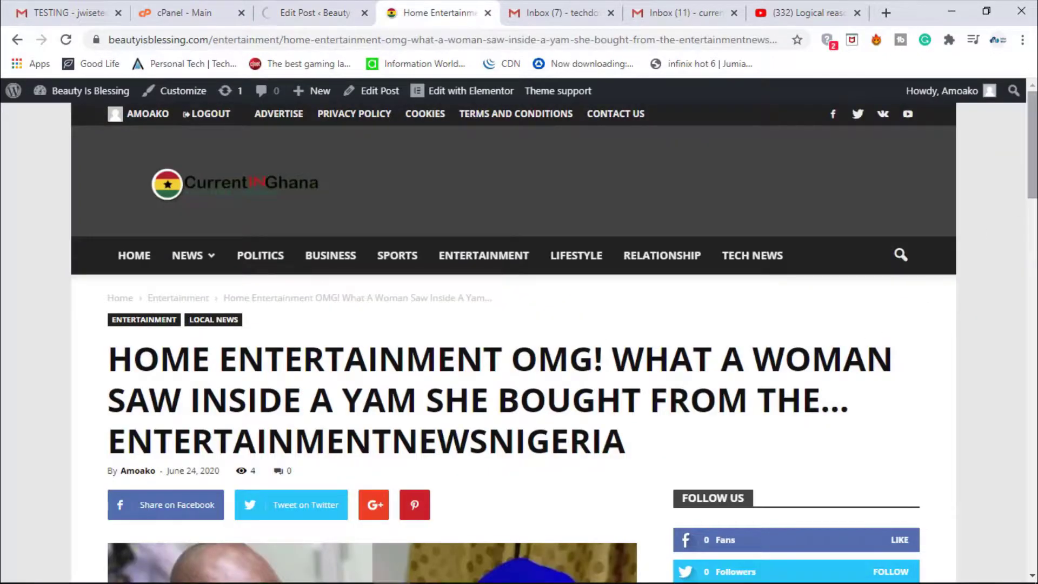
{"action": "left_click_drag", "start_coordinate": [1034, 195], "coordinate": [1035, 357]}
{"action": "key", "text": "F5"}
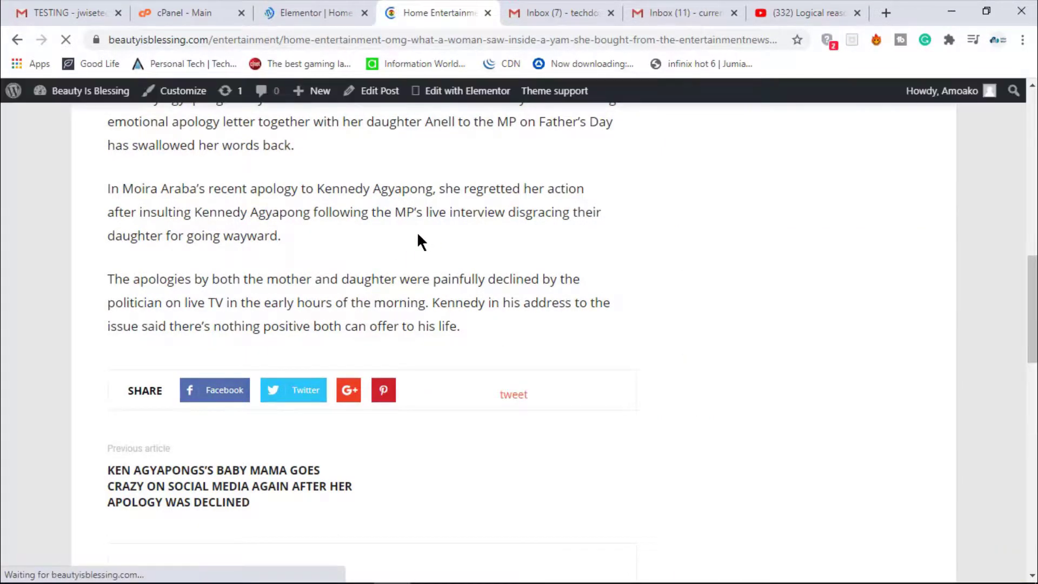
{"action": "left_click", "coordinate": [340, 9]}
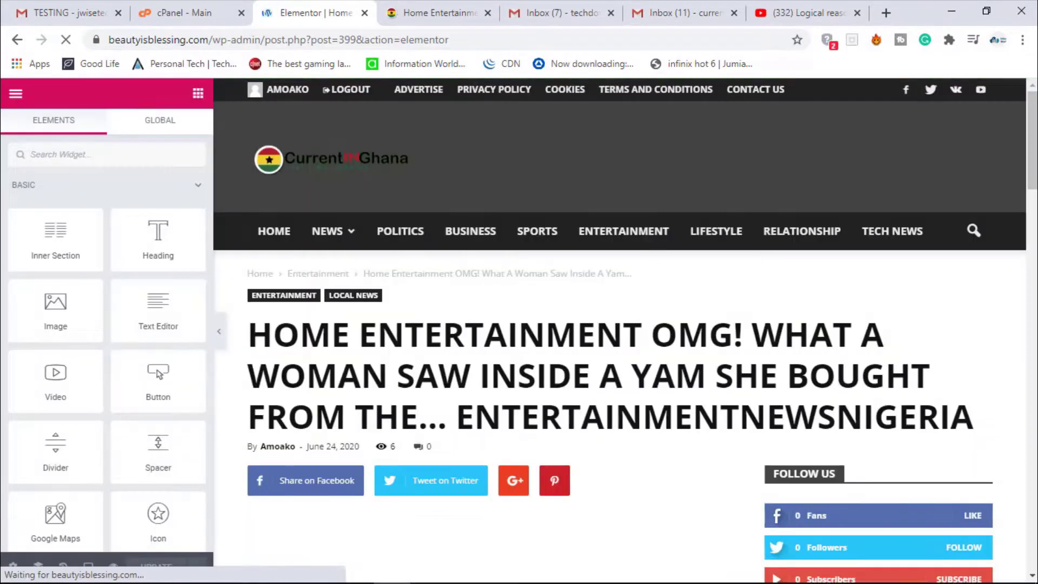
Search 'vide' and drop a Video widget into the empty section below the last paragraph
{"action": "mouse_move", "coordinate": [644, 577]}
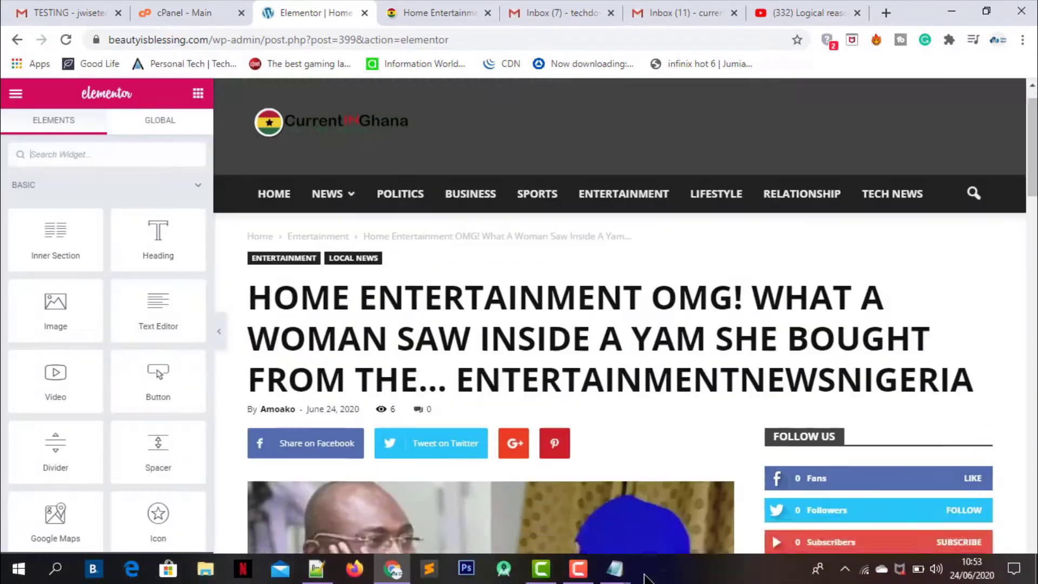
{"action": "left_click", "coordinate": [582, 578]}
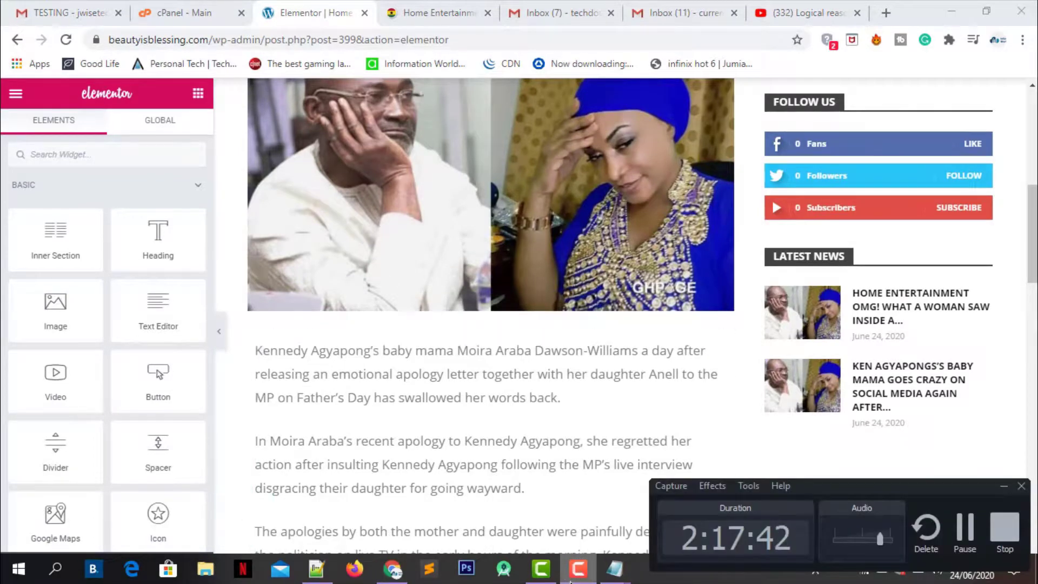
{"action": "left_click", "coordinate": [575, 577]}
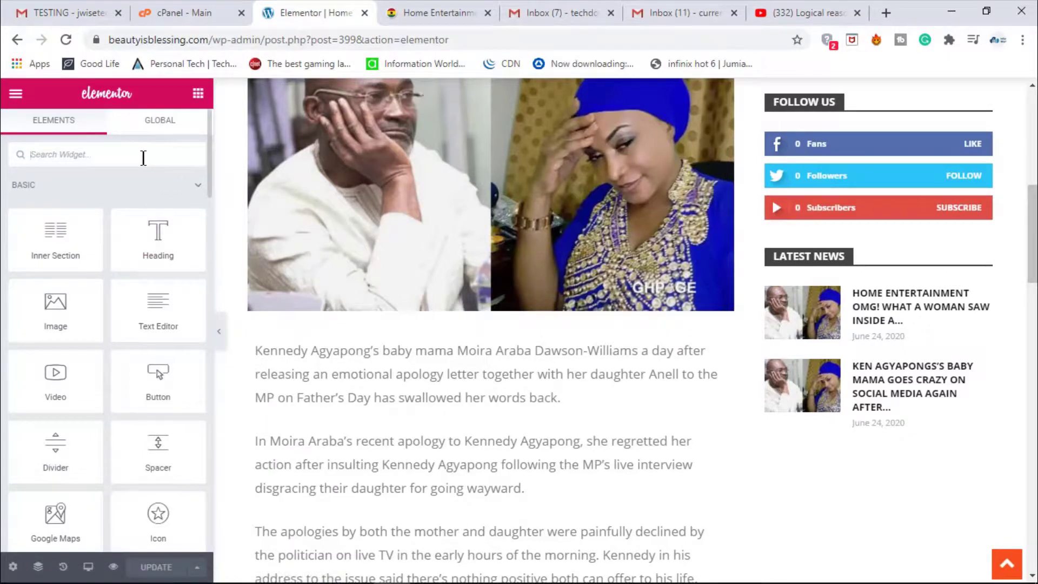
{"action": "type", "text": "vide"}
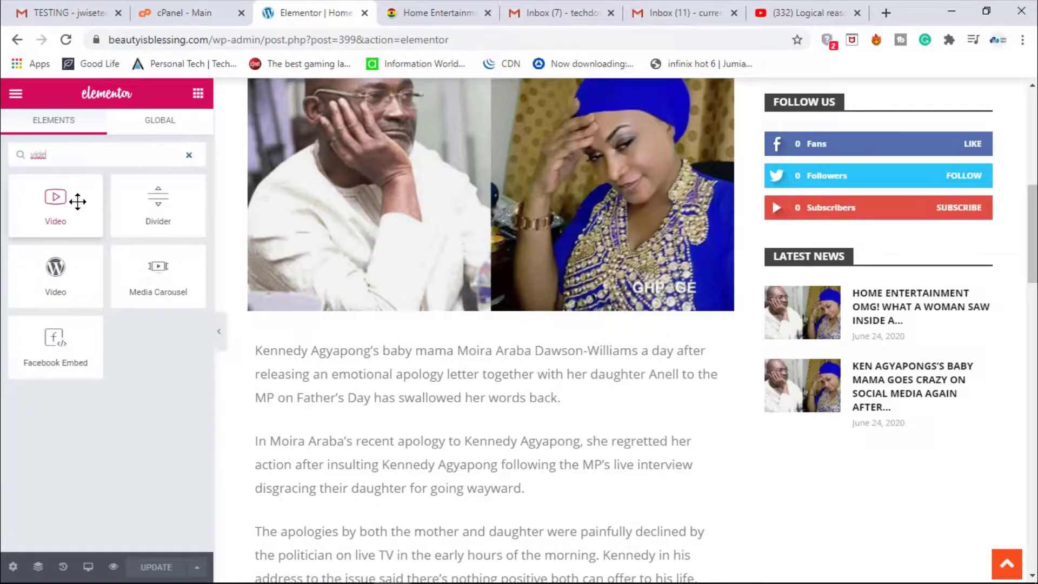
{"action": "left_click_drag", "start_coordinate": [199, 226], "coordinate": [67, 230]}
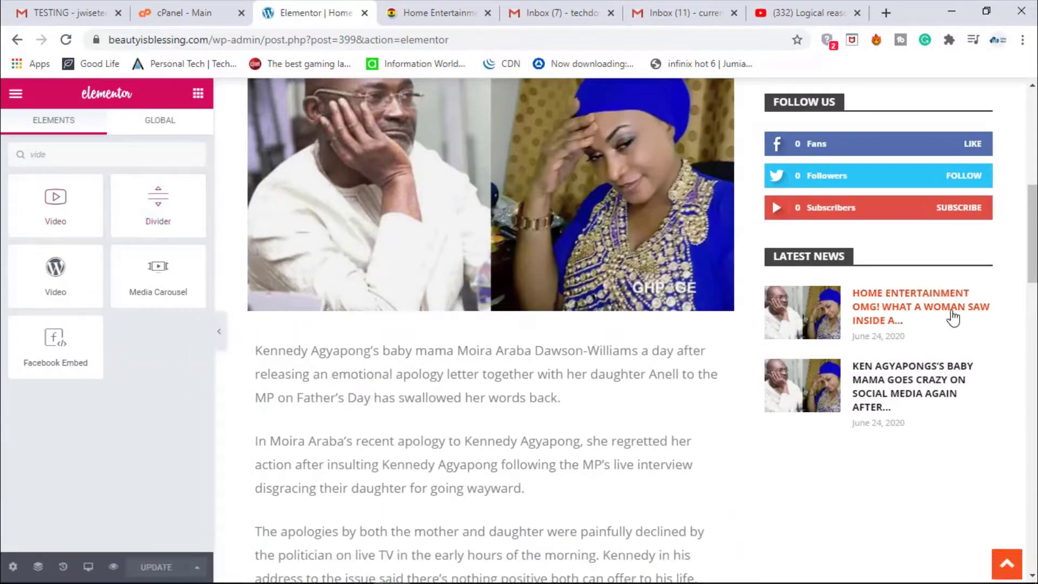
{"action": "left_click_drag", "start_coordinate": [1028, 264], "coordinate": [1027, 337]}
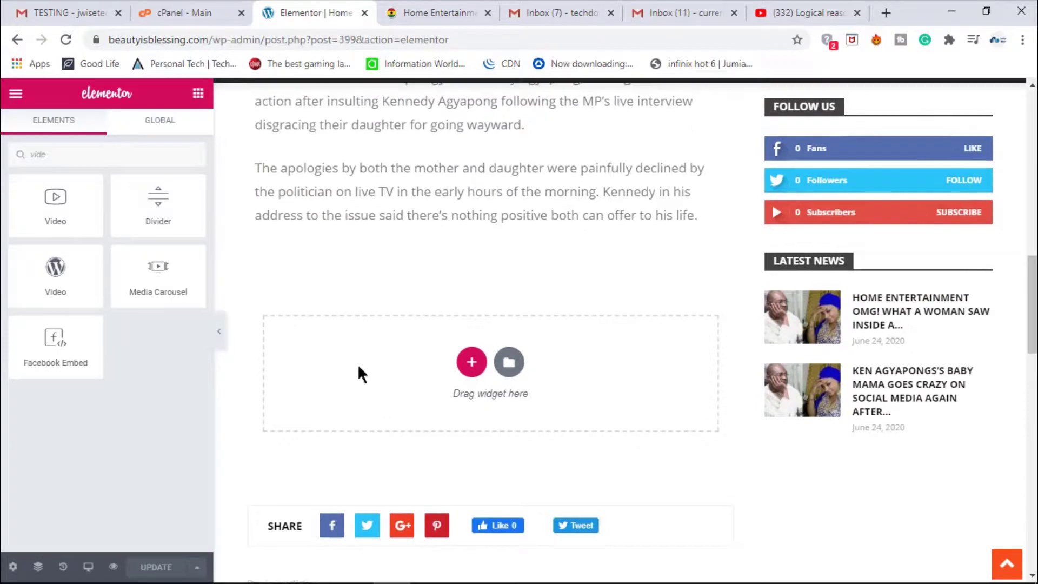
{"action": "left_click_drag", "start_coordinate": [51, 235], "coordinate": [477, 399]}
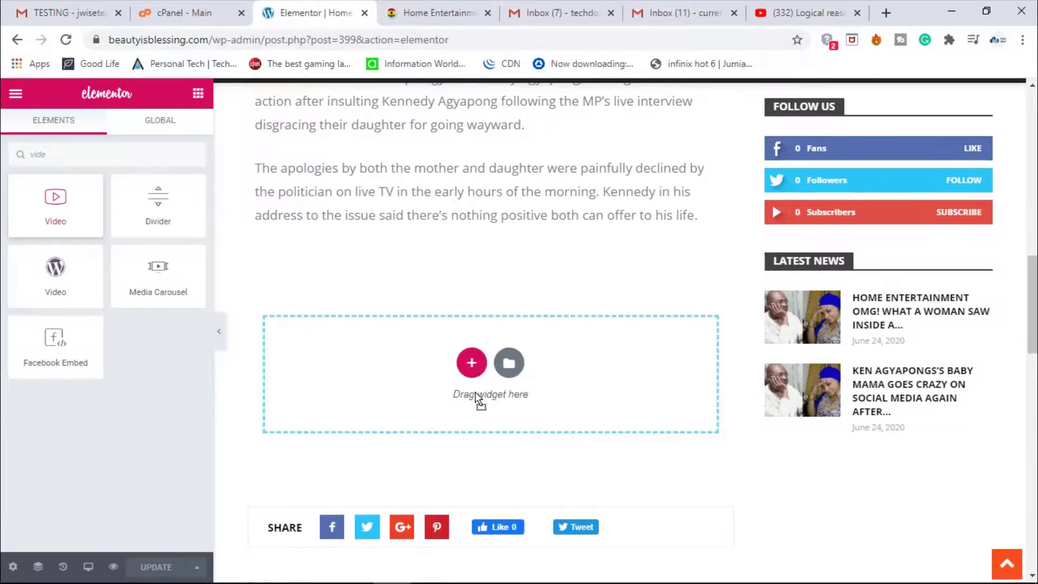
Copy the lesson video's URL from the YouTube tab
{"action": "left_click", "coordinate": [811, 13]}
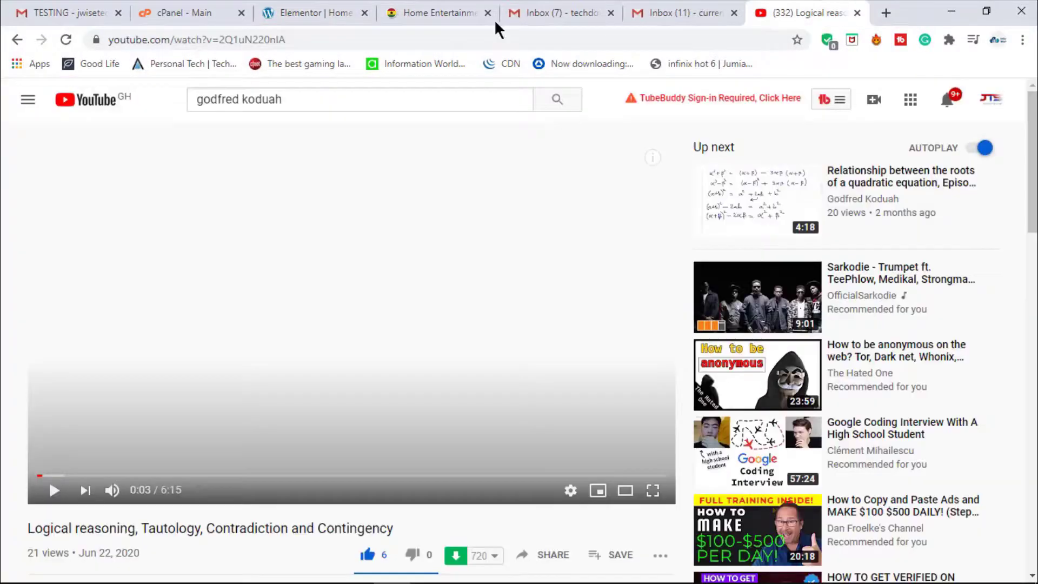
{"action": "left_click", "coordinate": [386, 40]}
{"action": "key", "text": "ctrl+c"}
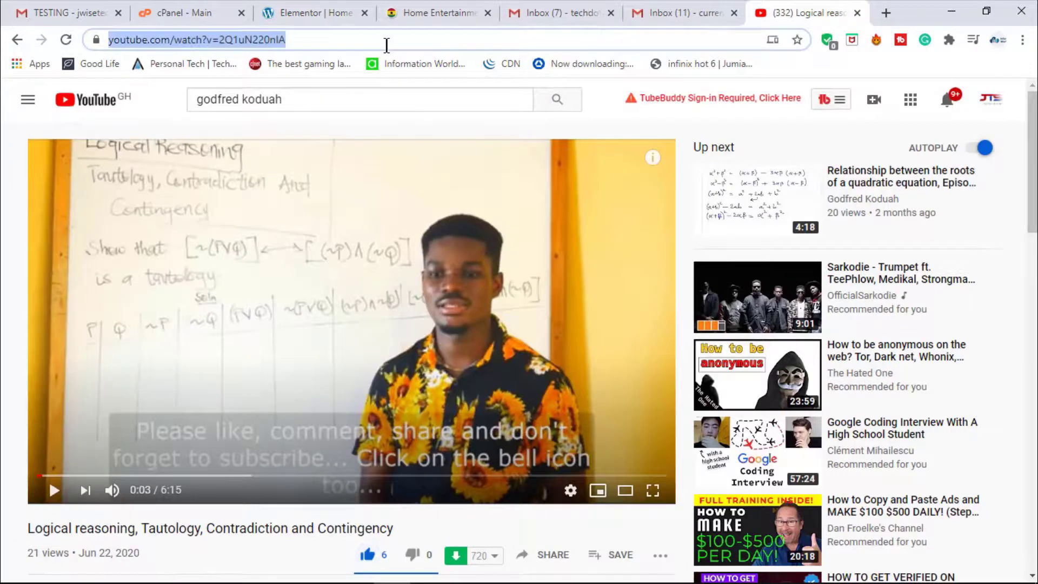
{"action": "left_click", "coordinate": [301, 13]}
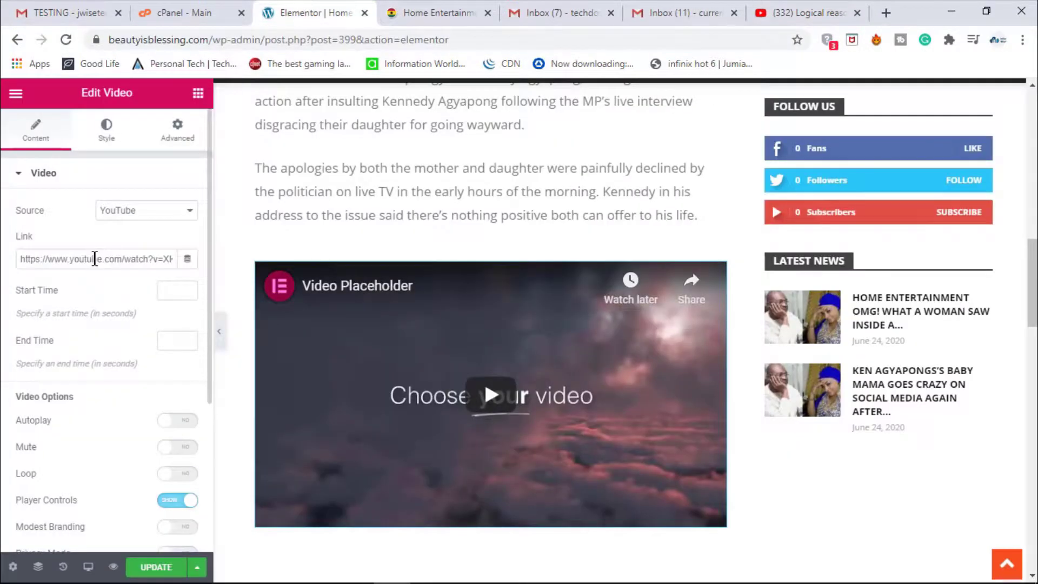
Replace the video link with the copied logical reasoning URL, turn Autoplay on, and update the post
{"action": "triple_click", "coordinate": [95, 259]}
{"action": "key", "text": "ctrl+v"}
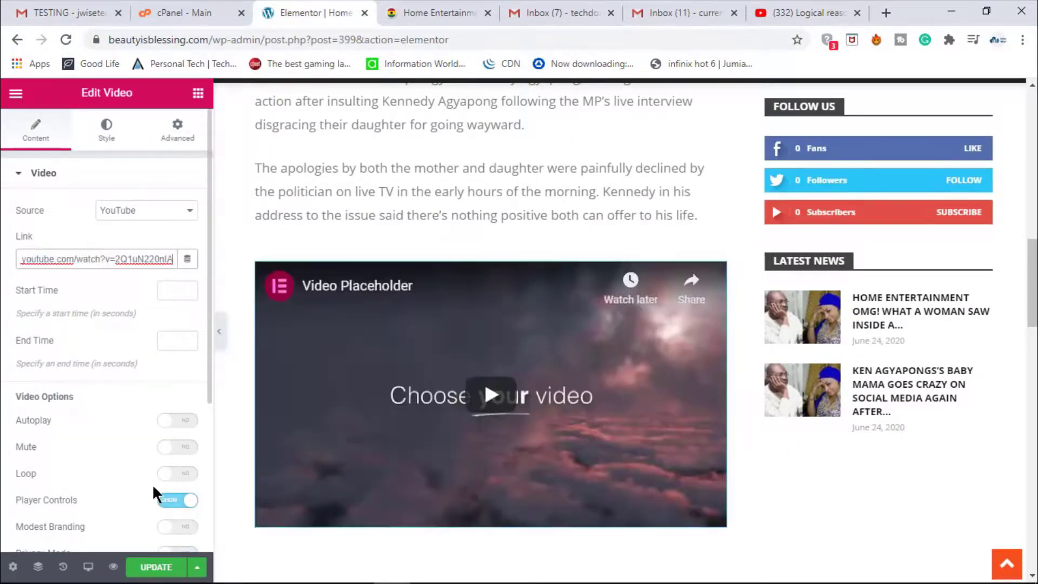
{"action": "left_click", "coordinate": [177, 421]}
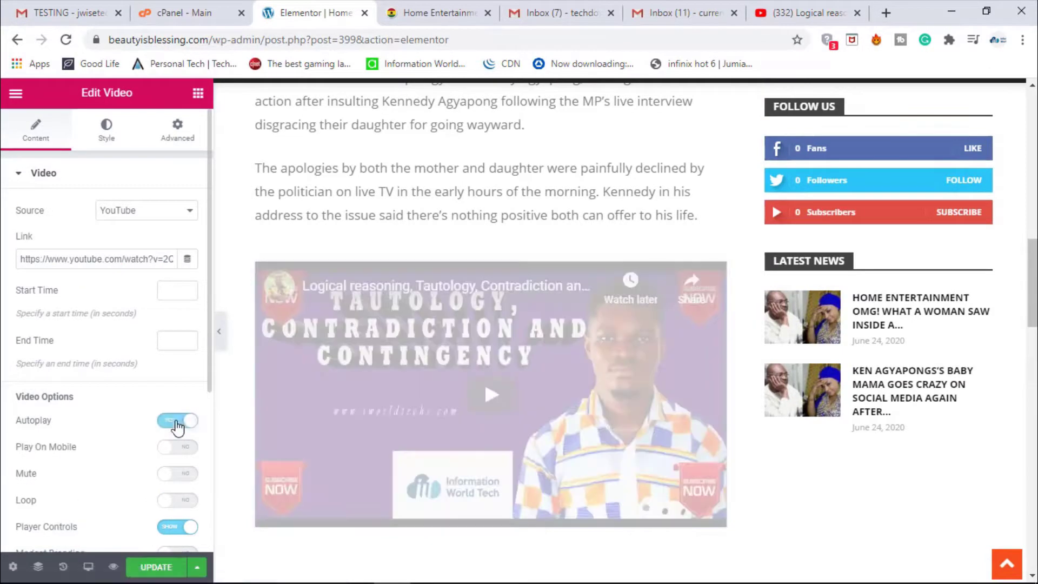
{"action": "left_click", "coordinate": [155, 568]}
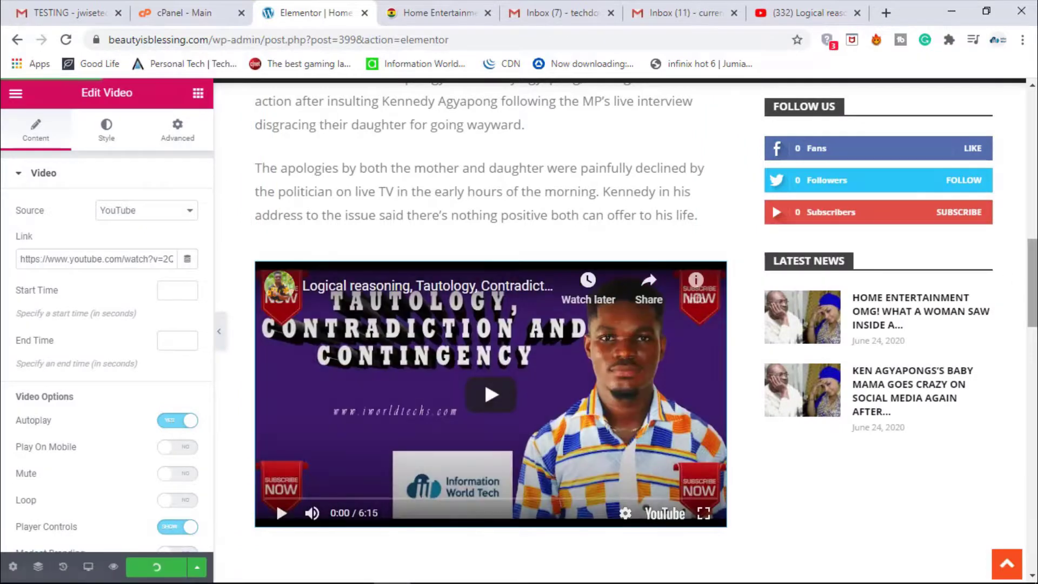
{"action": "scroll", "coordinate": [327, 418], "scroll_direction": "up", "scroll_amount": 4}
{"action": "scroll", "coordinate": [421, 297], "scroll_direction": "up", "scroll_amount": 3}
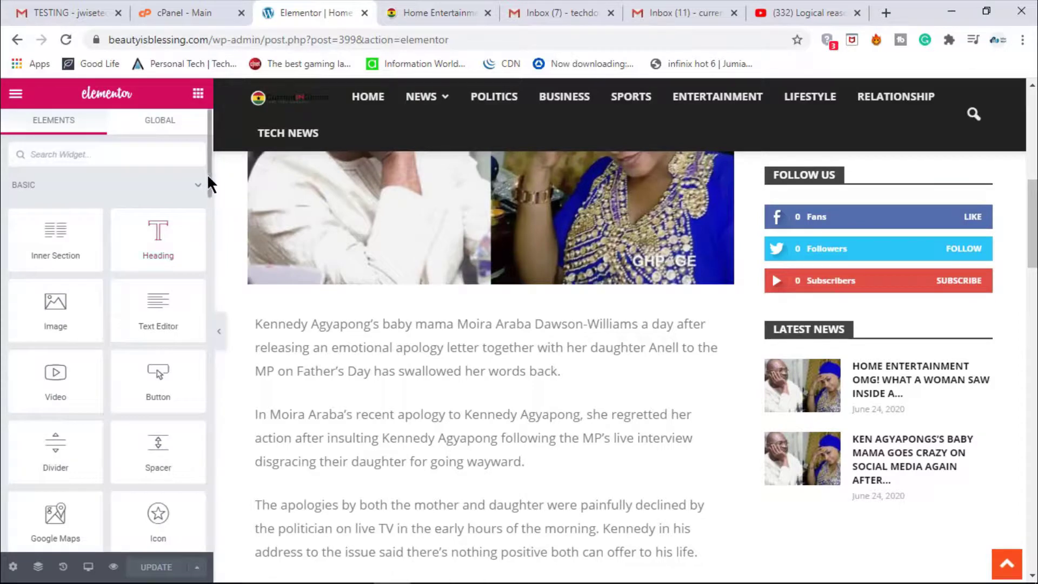
{"action": "left_click_drag", "start_coordinate": [207, 177], "coordinate": [210, 140]}
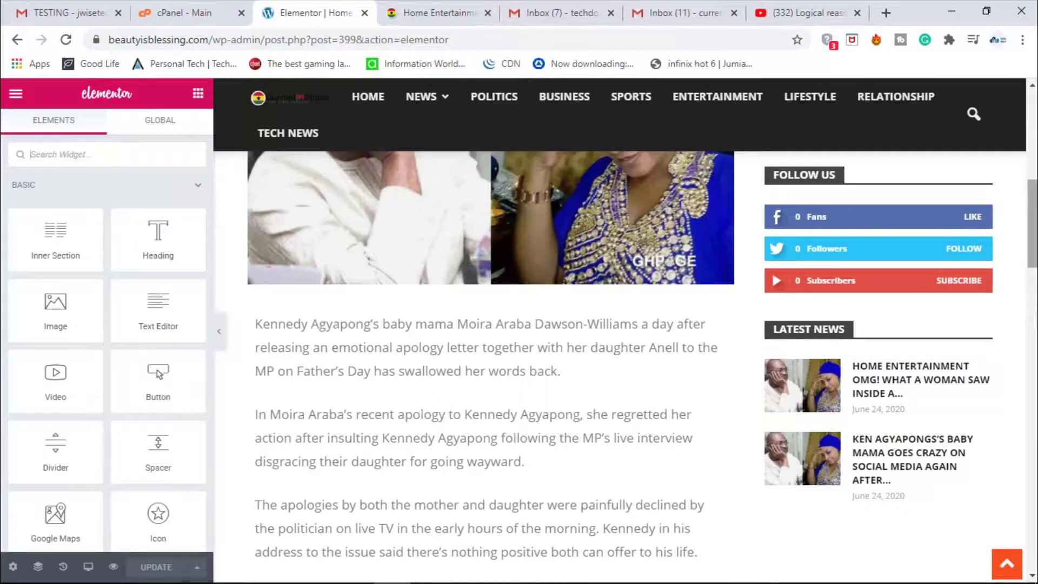
{"action": "mouse_move", "coordinate": [1034, 236]}
{"action": "left_mouse_down"}
{"action": "mouse_move", "coordinate": [1034, 282]}
{"action": "mouse_move", "coordinate": [1034, 244]}
{"action": "left_mouse_up"}
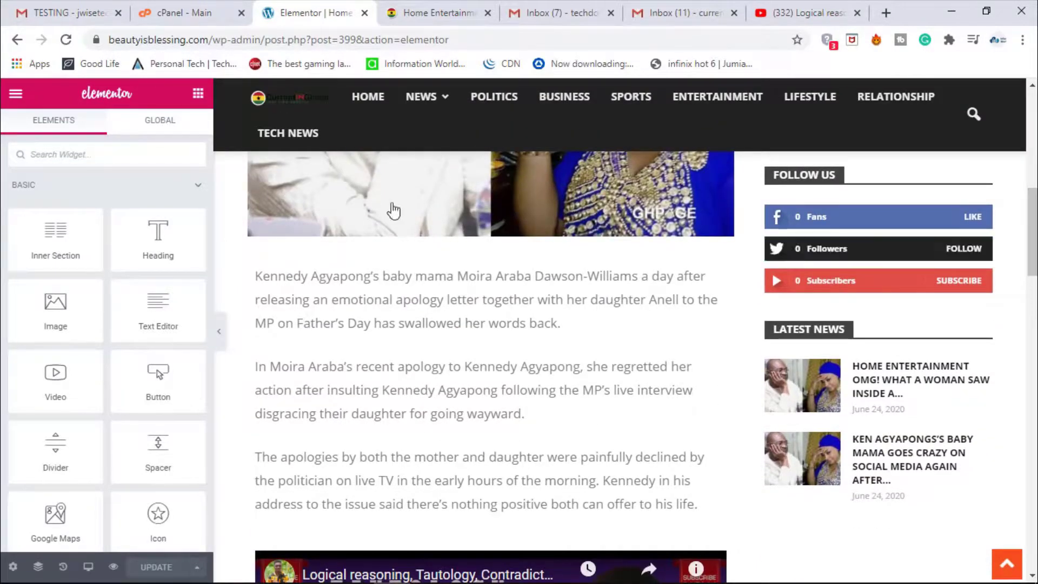
{"action": "left_click", "coordinate": [65, 153]}
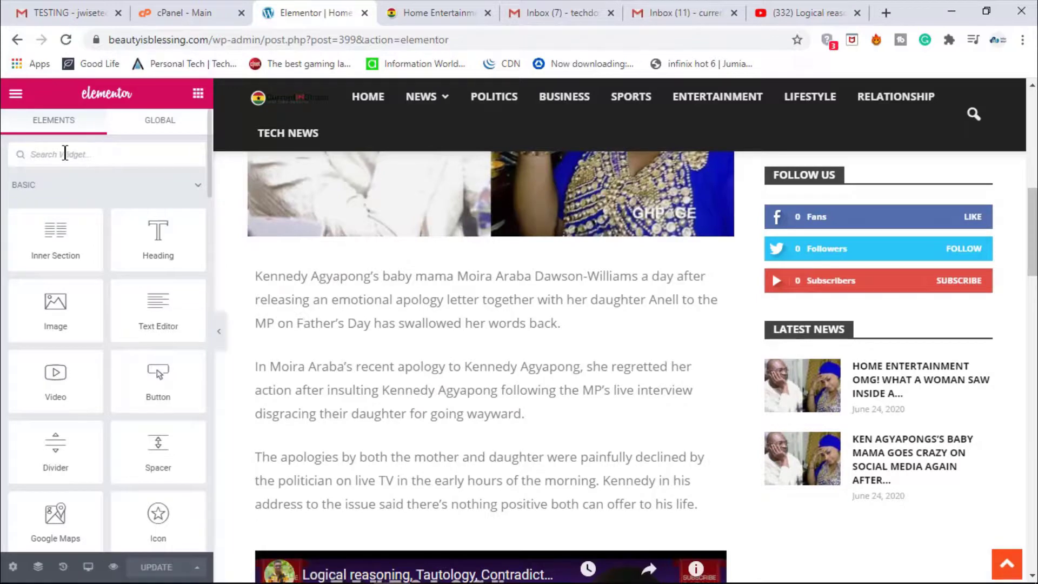
Search 'rece', place Recent Posts between the last paragraph and the video, and apply it
{"action": "type", "text": "rece"}
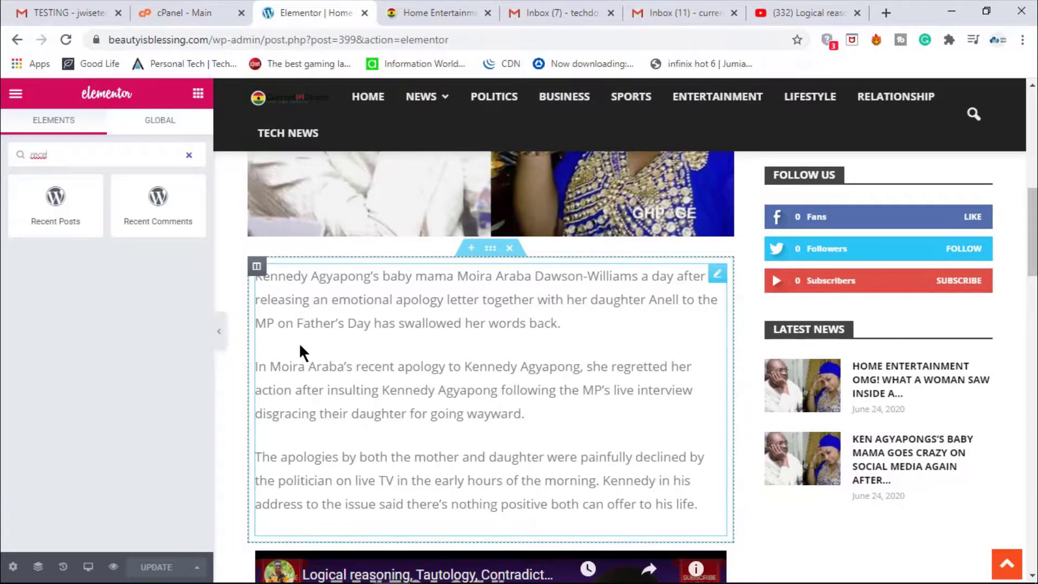
{"action": "left_click_drag", "start_coordinate": [35, 207], "coordinate": [332, 443]}
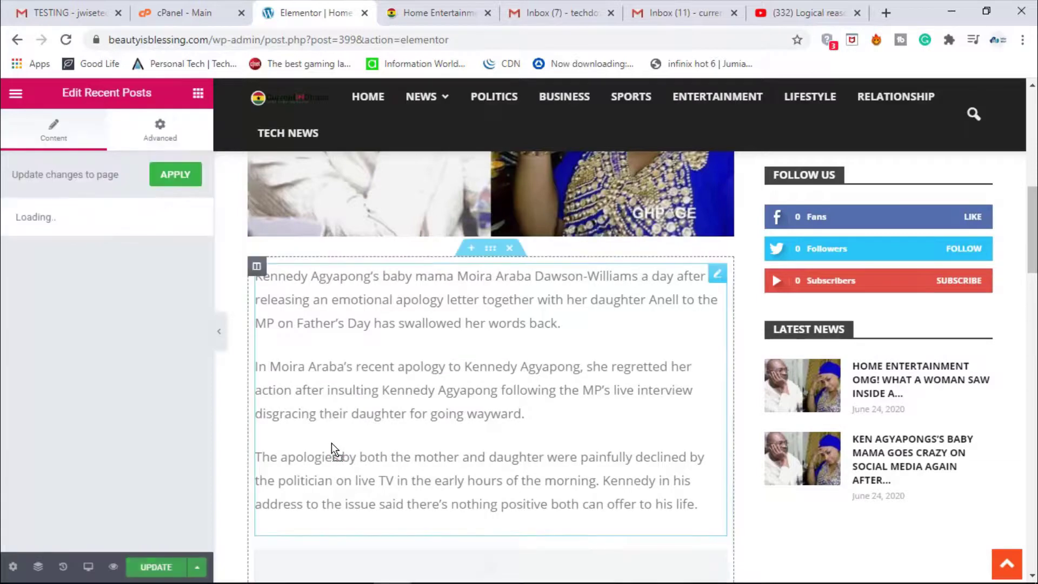
{"action": "left_click", "coordinate": [1035, 364]}
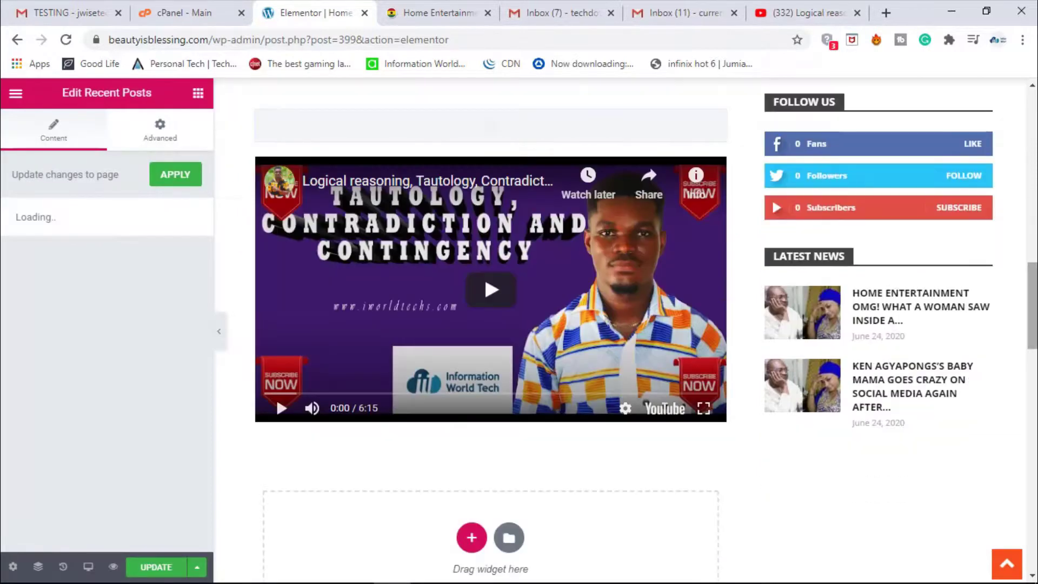
{"action": "left_click_drag", "start_coordinate": [1033, 315], "coordinate": [1029, 273]}
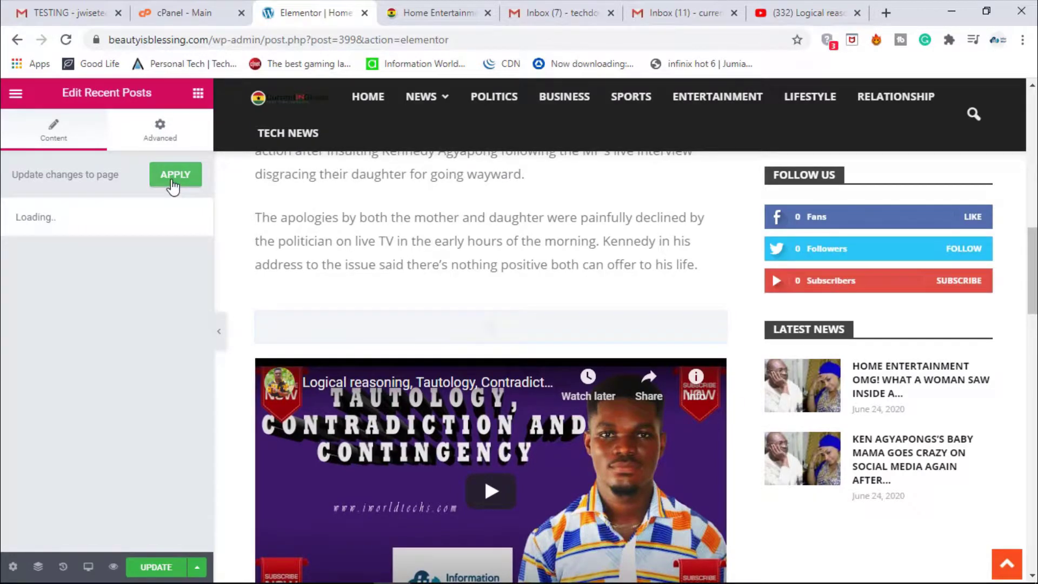
{"action": "left_click", "coordinate": [173, 182]}
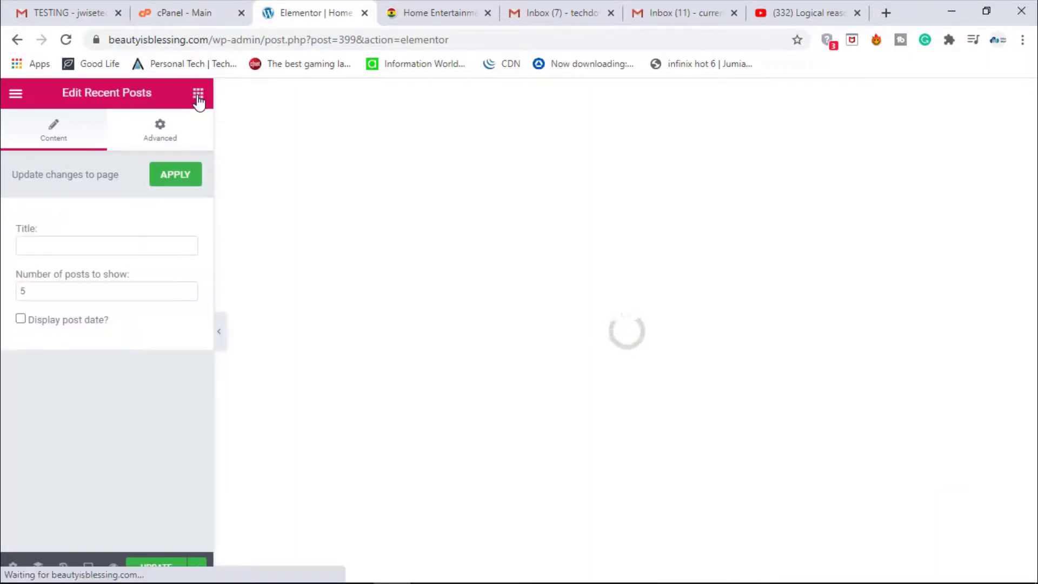
{"action": "left_click", "coordinate": [100, 292]}
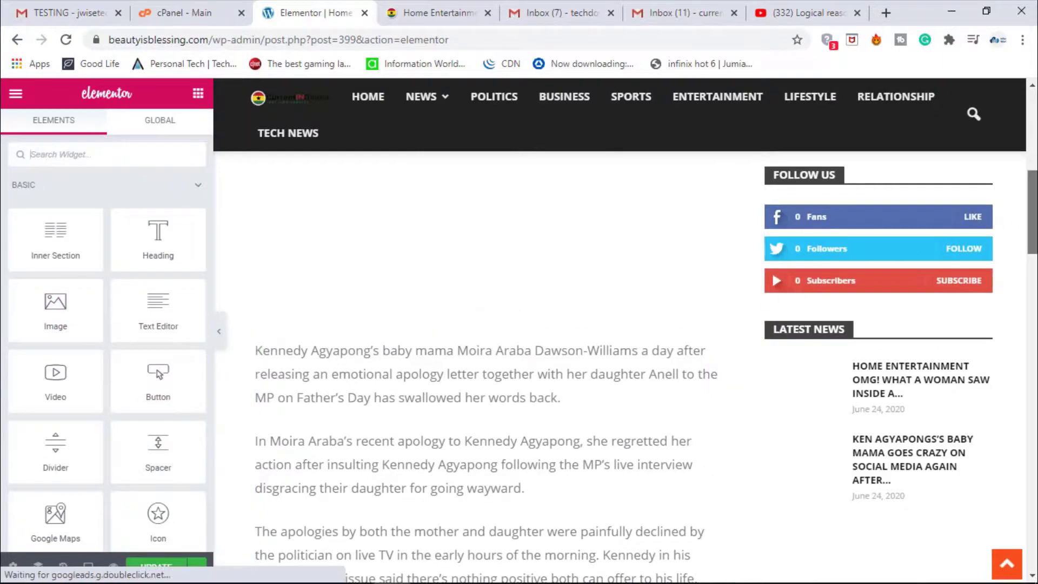
{"action": "left_click_drag", "start_coordinate": [1028, 233], "coordinate": [1029, 272]}
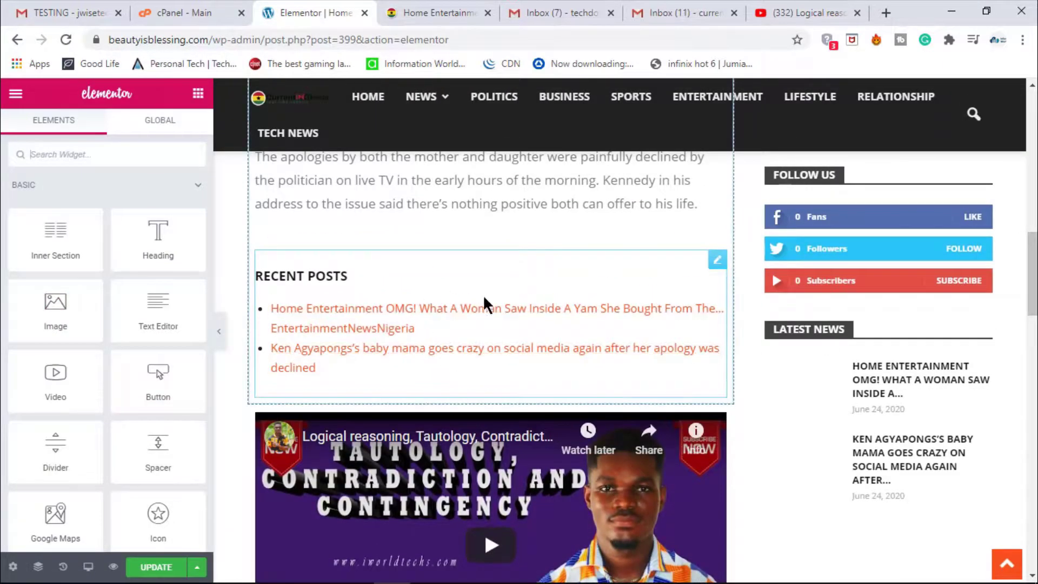
{"action": "scroll", "coordinate": [545, 345], "scroll_direction": "down", "scroll_amount": 1}
{"action": "scroll", "coordinate": [545, 345], "scroll_direction": "up", "scroll_amount": 4}
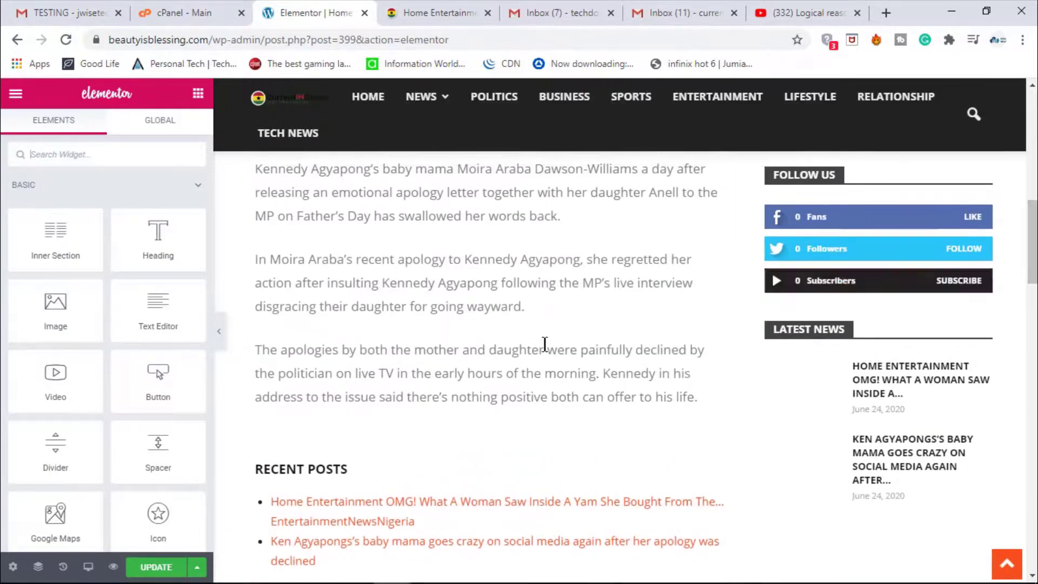
Link the article's opening words to the published article's URL copied from the live tab
{"action": "left_click", "coordinate": [471, 352]}
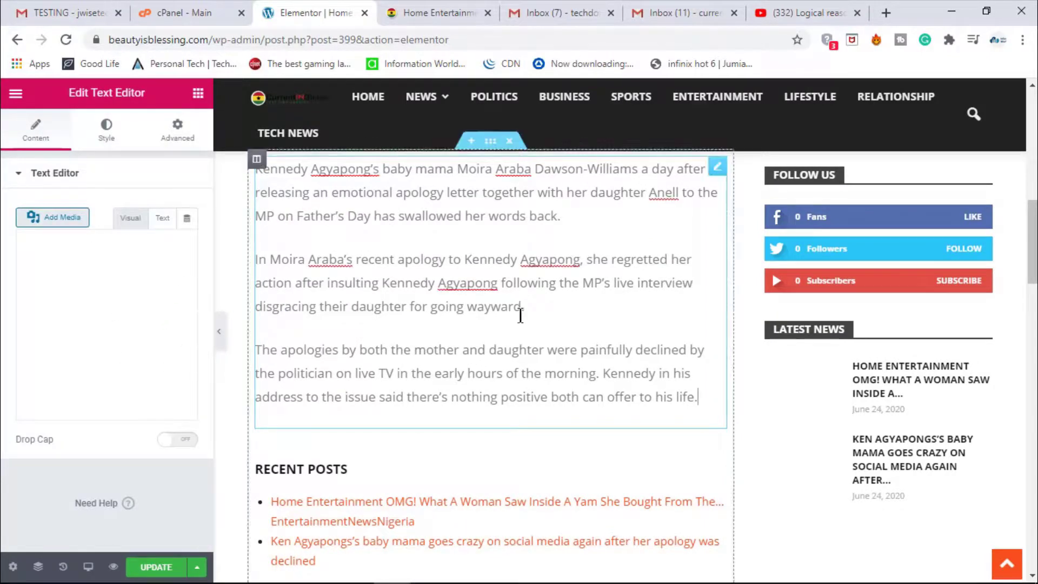
{"action": "left_click_drag", "start_coordinate": [1033, 228], "coordinate": [1033, 200]}
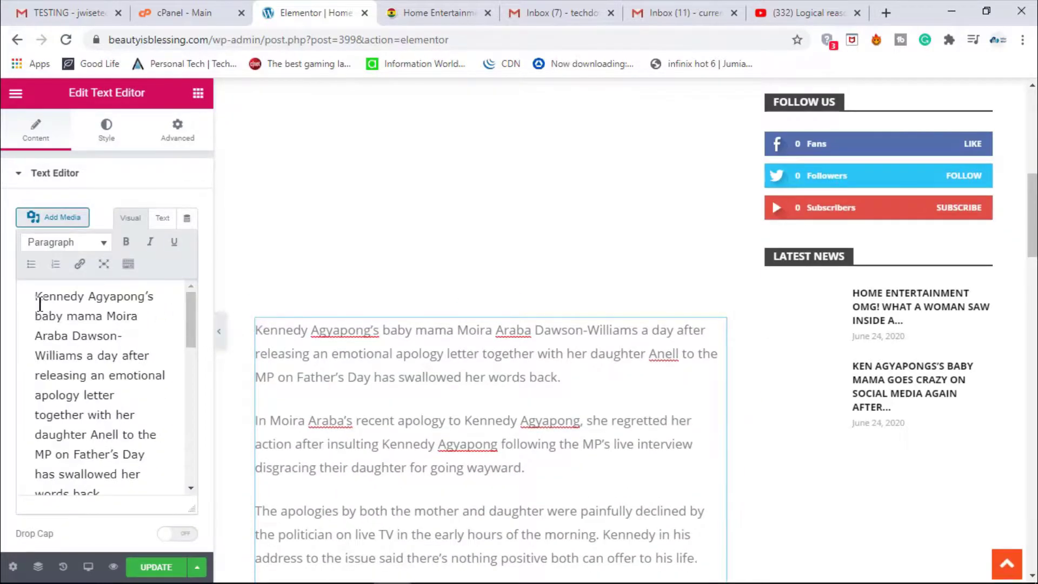
{"action": "left_click_drag", "start_coordinate": [32, 295], "coordinate": [160, 295]}
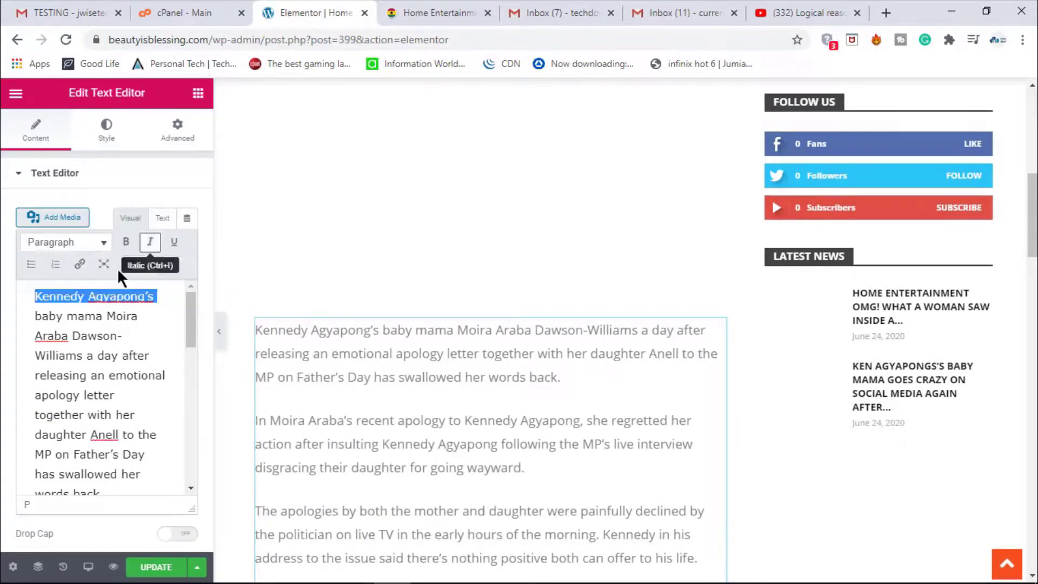
{"action": "left_click", "coordinate": [83, 265]}
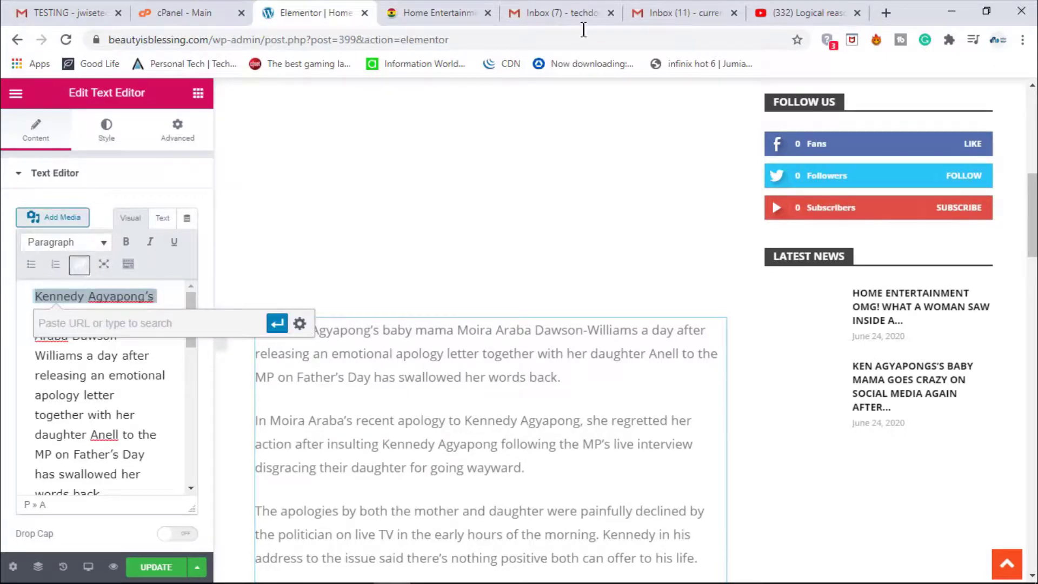
{"action": "left_click", "coordinate": [440, 12]}
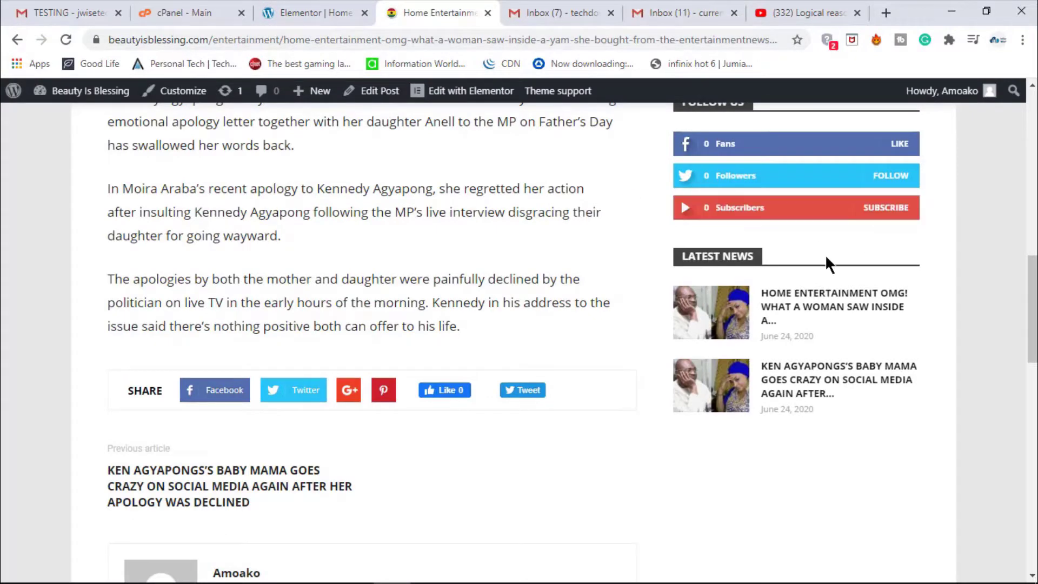
{"action": "left_click", "coordinate": [309, 42]}
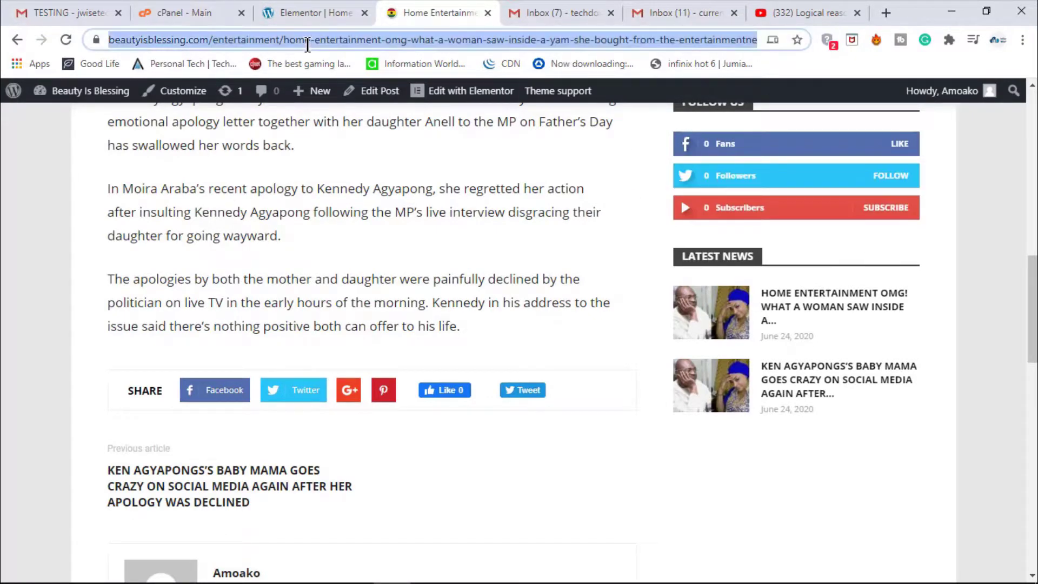
{"action": "left_click", "coordinate": [307, 12]}
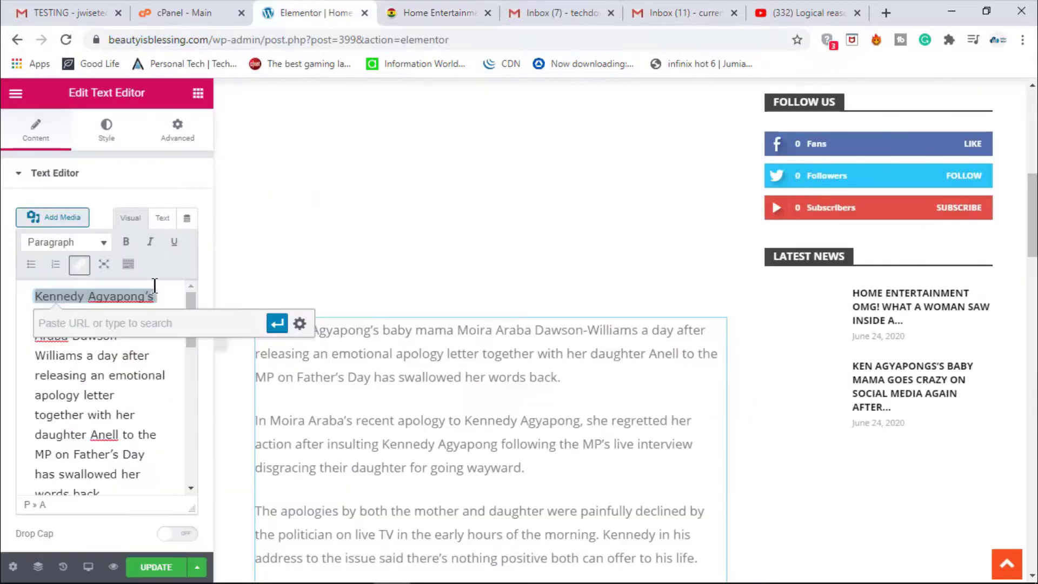
{"action": "type", "text": "https://beautyisblessing.com/entertainment/home-entertainment-omg-what-a-woman-saw-inside-a-yam-she-bought-from-the-entertainmentnewsnigeria/"}
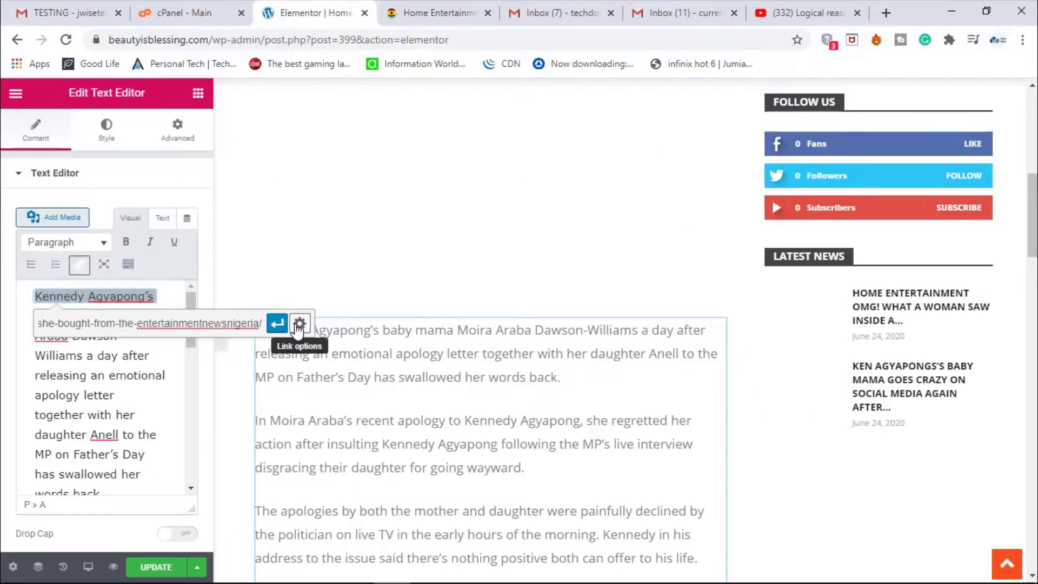
{"action": "left_click", "coordinate": [300, 324]}
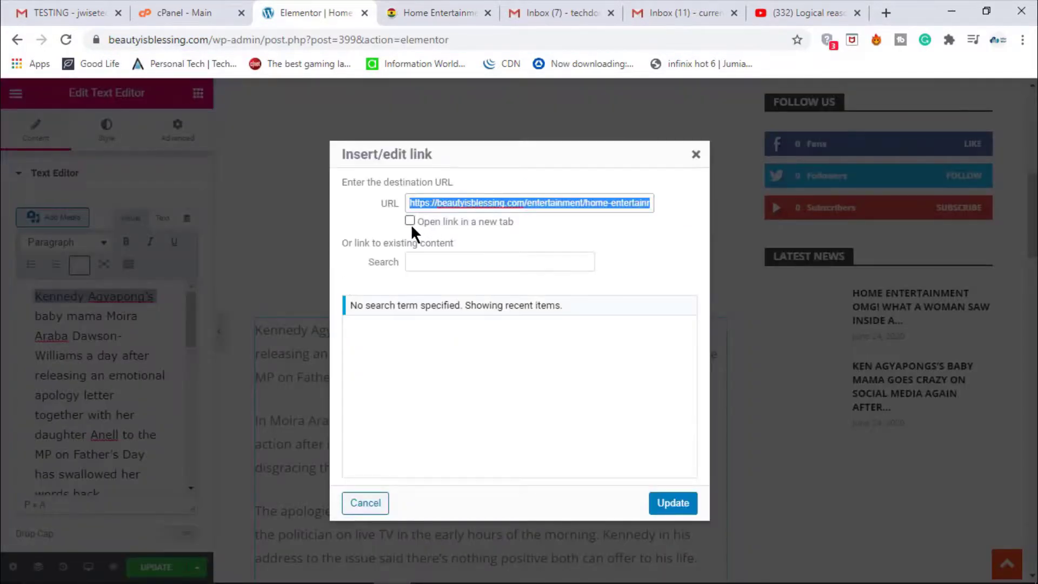
{"action": "left_click", "coordinate": [696, 154]}
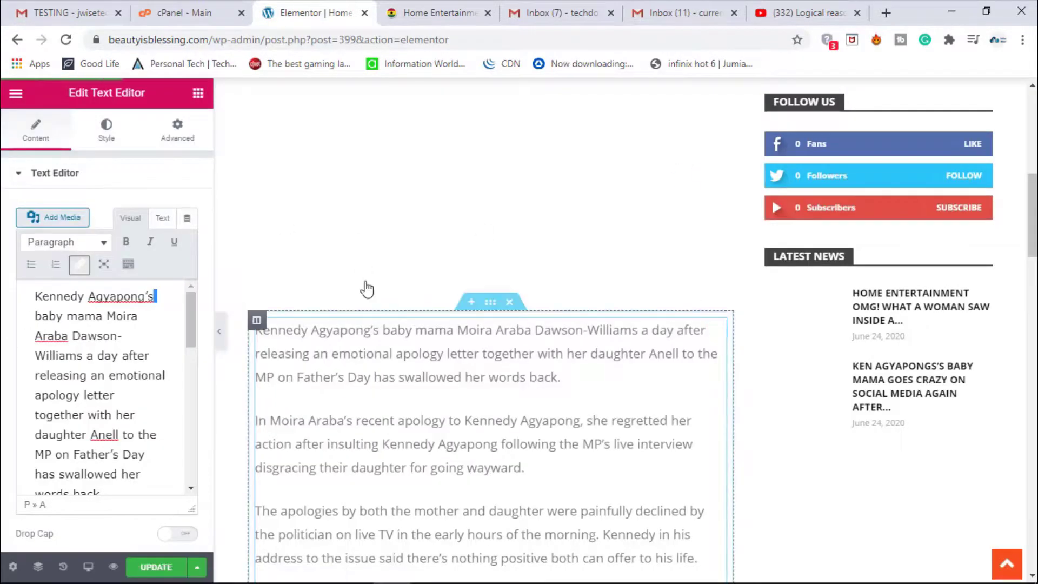
Browse the global and basic widget lists, then save the post with Update
{"action": "left_click", "coordinate": [196, 95]}
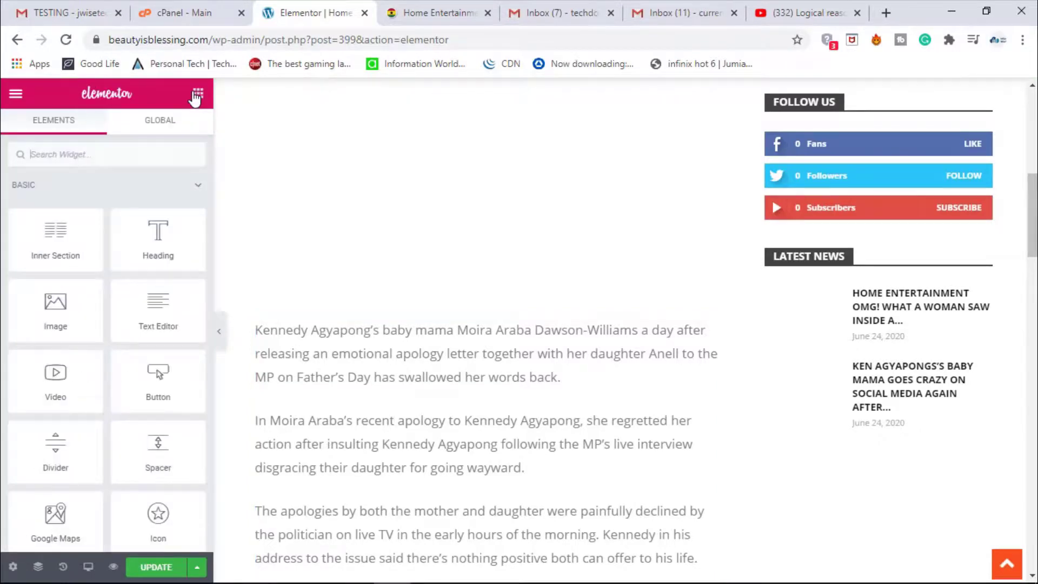
{"action": "left_click", "coordinate": [160, 125]}
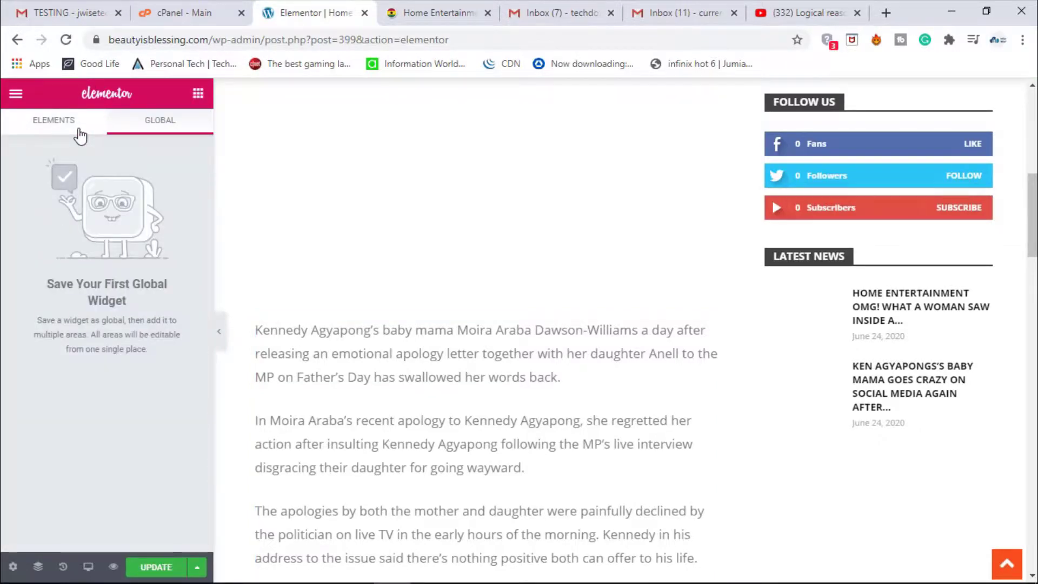
{"action": "left_click", "coordinate": [80, 137]}
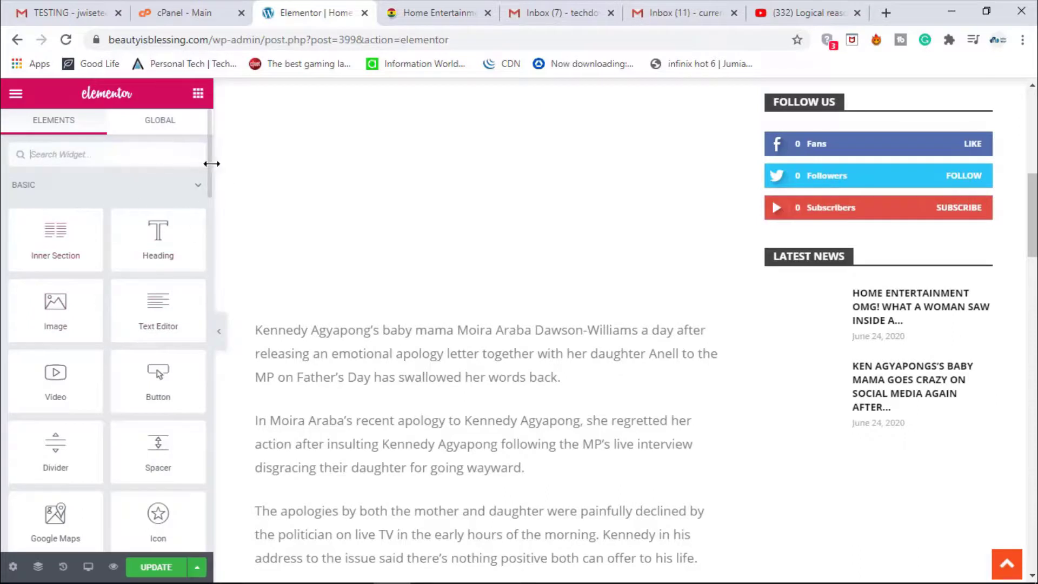
{"action": "mouse_move", "coordinate": [158, 233]}
{"action": "left_mouse_down"}
{"action": "mouse_move", "coordinate": [322, 238]}
{"action": "mouse_move", "coordinate": [349, 325]}
{"action": "mouse_move", "coordinate": [285, 308]}
{"action": "mouse_move", "coordinate": [155, 233]}
{"action": "left_mouse_up"}
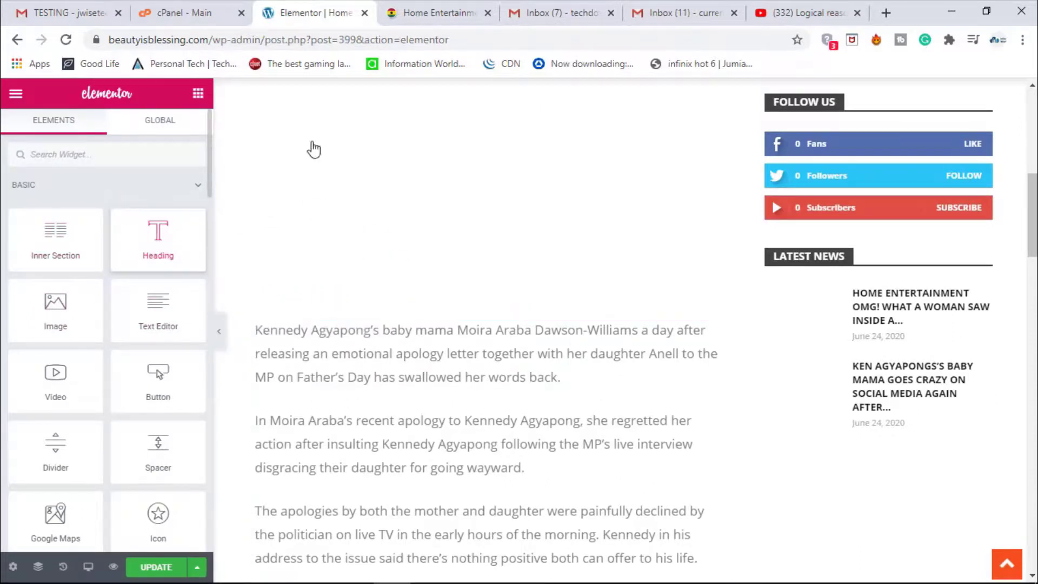
{"action": "left_click_drag", "start_coordinate": [1032, 203], "coordinate": [1033, 121]}
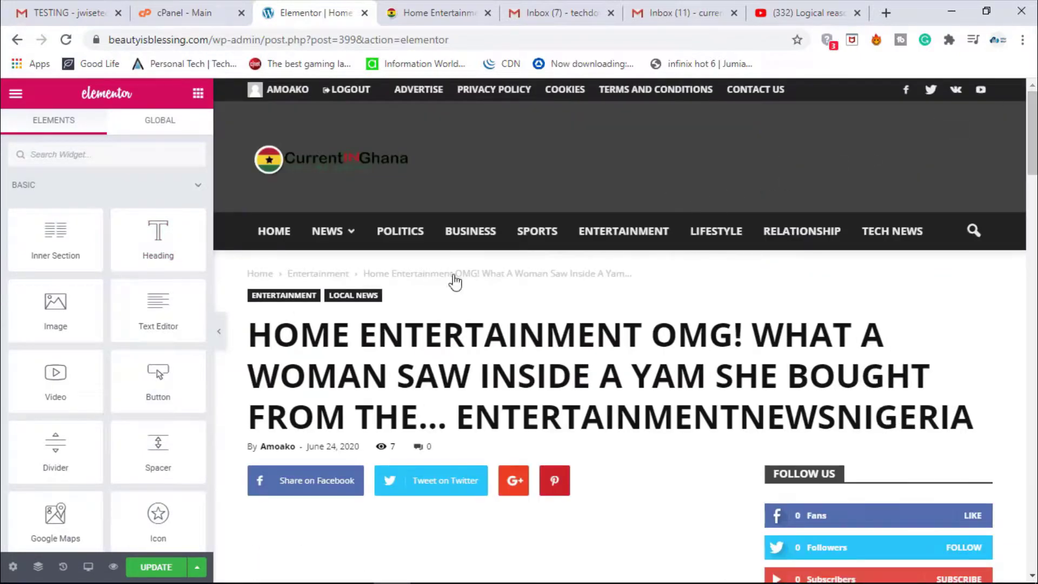
{"action": "left_click", "coordinate": [157, 567]}
Reload the live article page to pick up the saved changes
{"action": "left_click", "coordinate": [409, 8]}
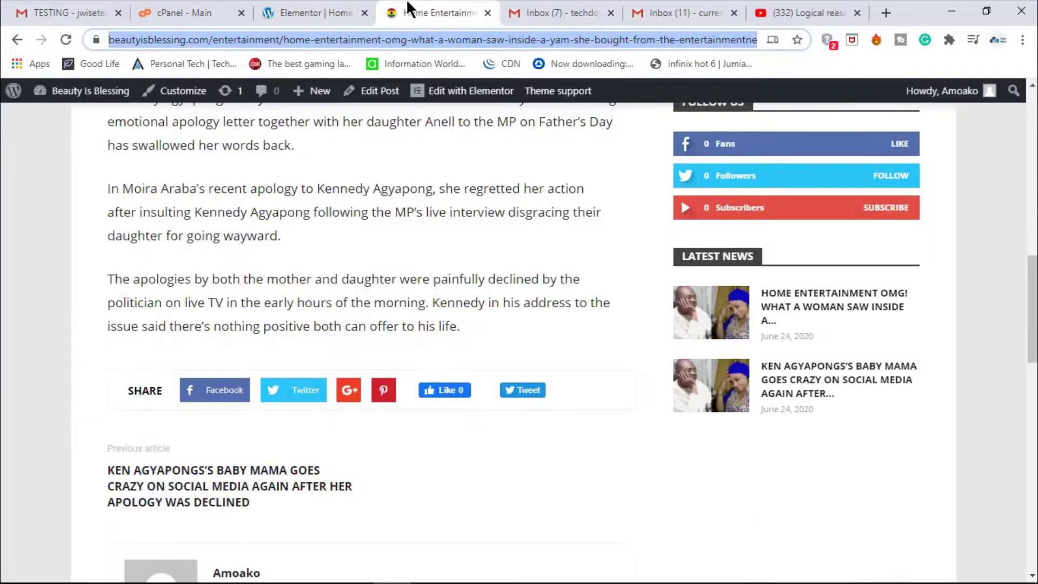
{"action": "key", "text": "F5"}
{"action": "left_click", "coordinate": [286, 8]}
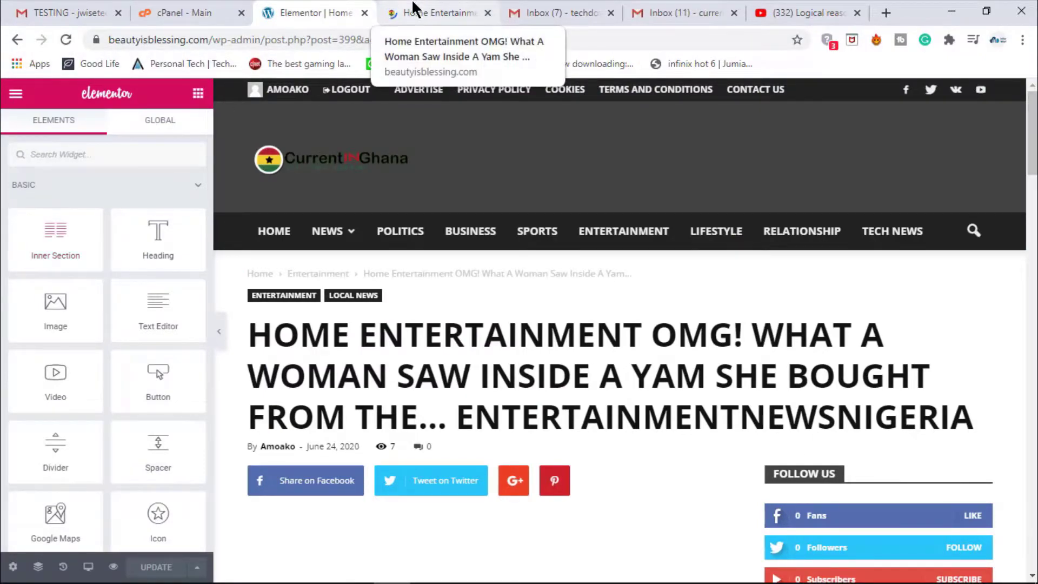
{"action": "left_click", "coordinate": [414, 11]}
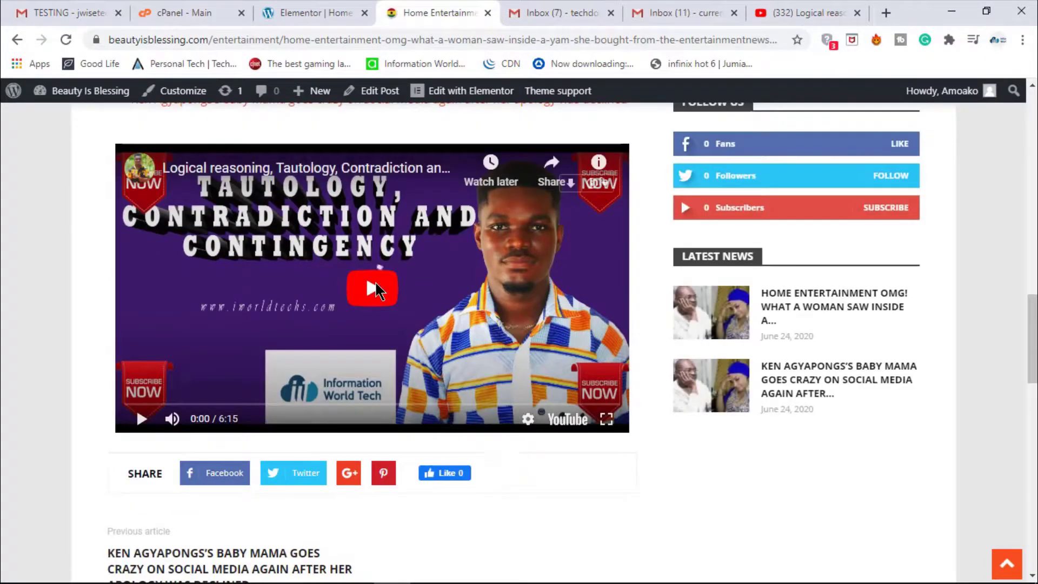
Play and pause the embedded YouTube video below the Recent Posts list on the live post
{"action": "left_click", "coordinate": [377, 290]}
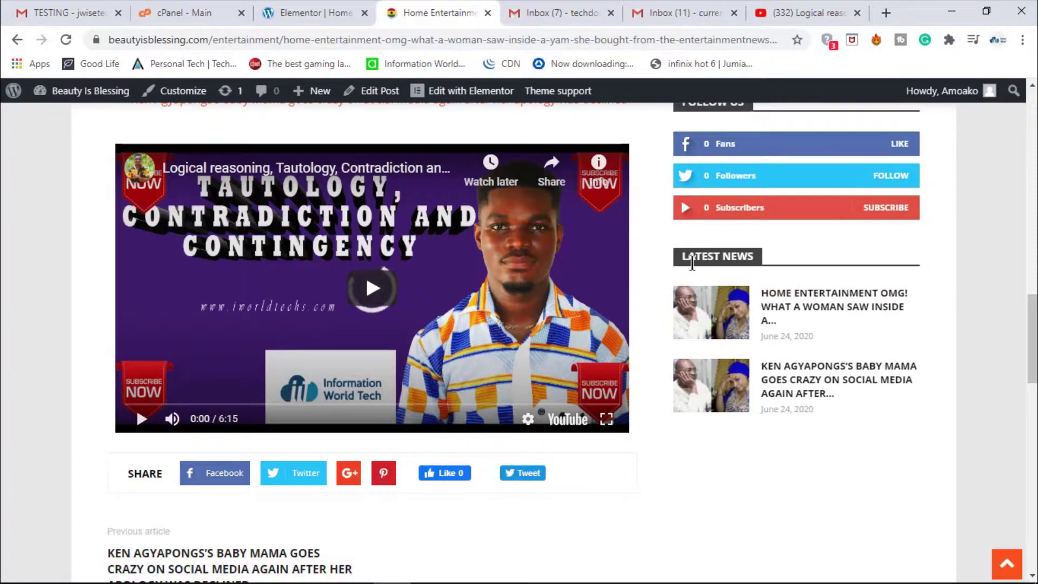
{"action": "left_click_drag", "start_coordinate": [1033, 328], "coordinate": [1001, 333]}
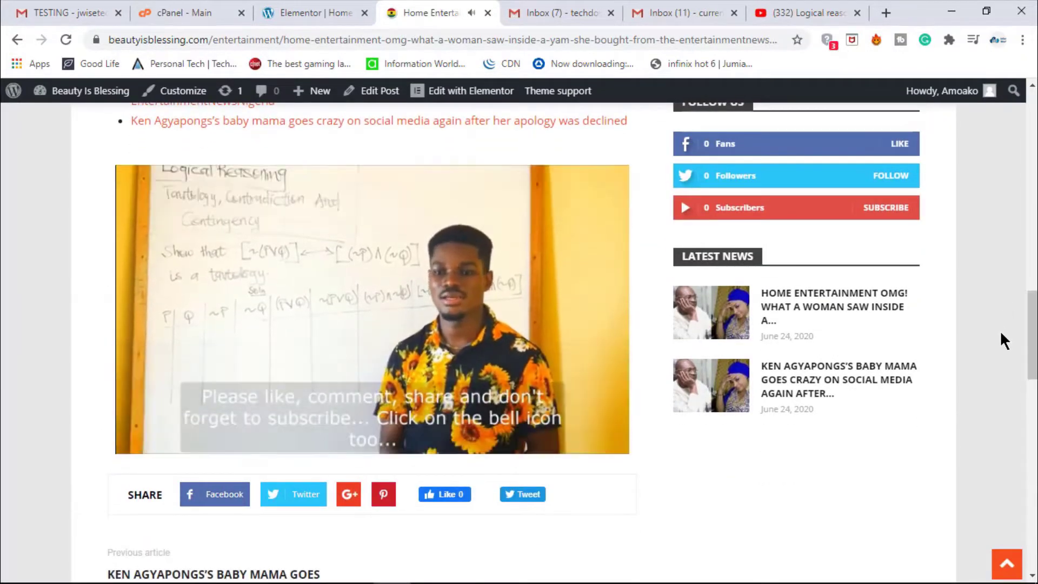
{"action": "mouse_move", "coordinate": [402, 299]}
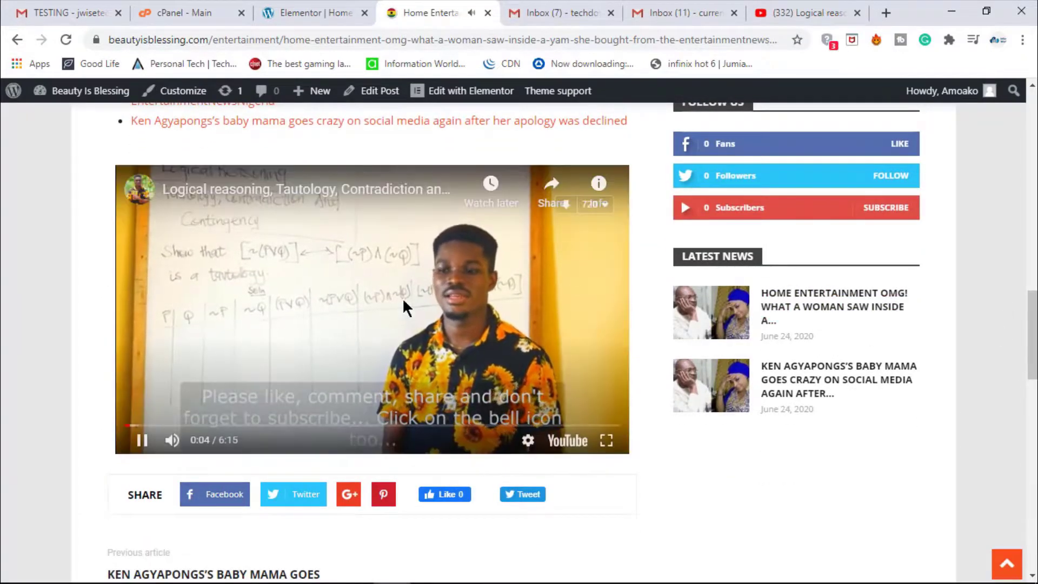
{"action": "left_click", "coordinate": [367, 324]}
{"action": "scroll", "coordinate": [366, 324], "scroll_direction": "down", "scroll_amount": 8}
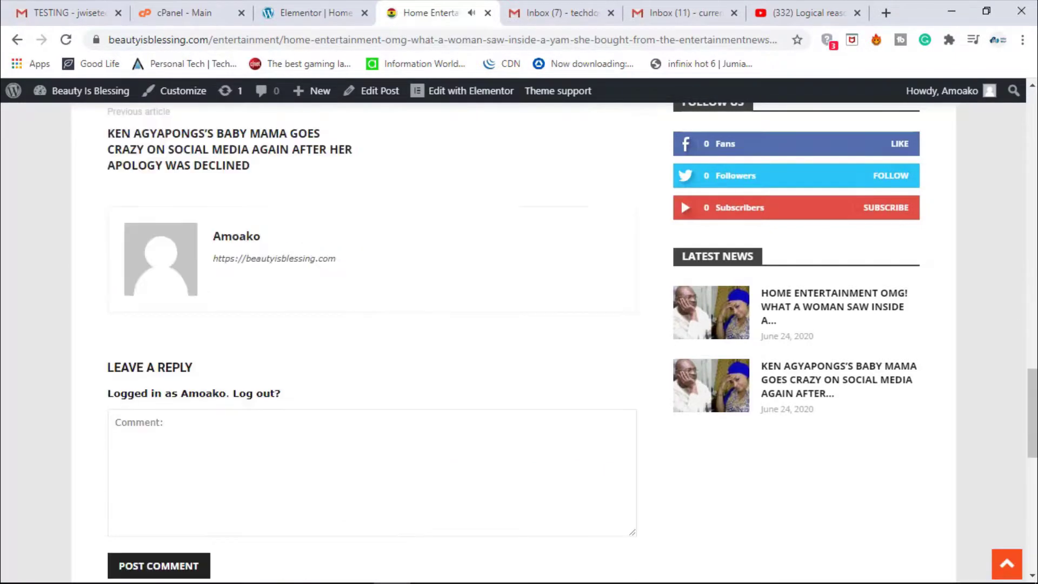
{"action": "left_click_drag", "start_coordinate": [1034, 394], "coordinate": [1024, 46]}
{"action": "left_click", "coordinate": [313, 12]}
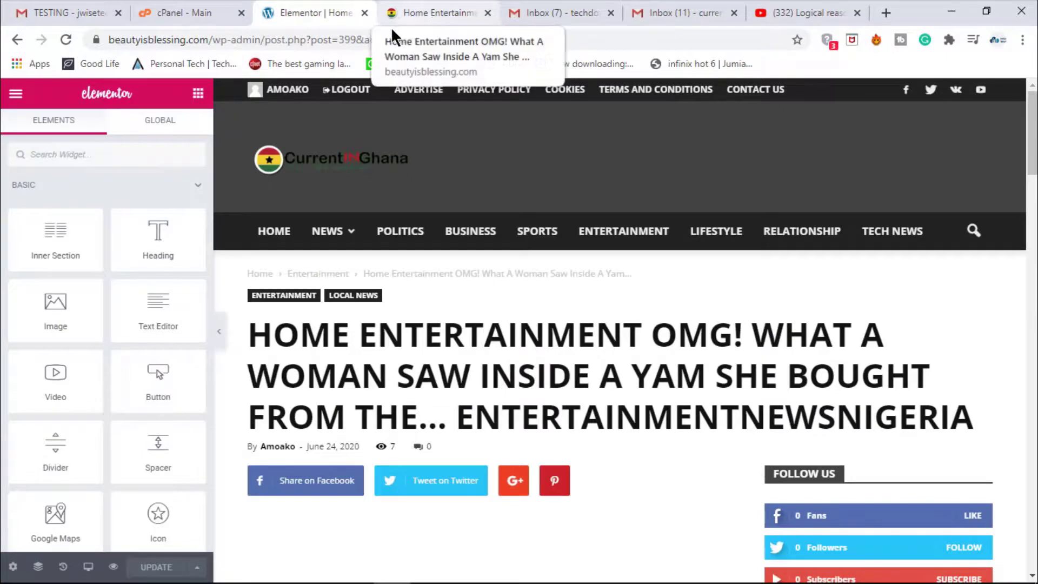
{"action": "left_click", "coordinate": [424, 4]}
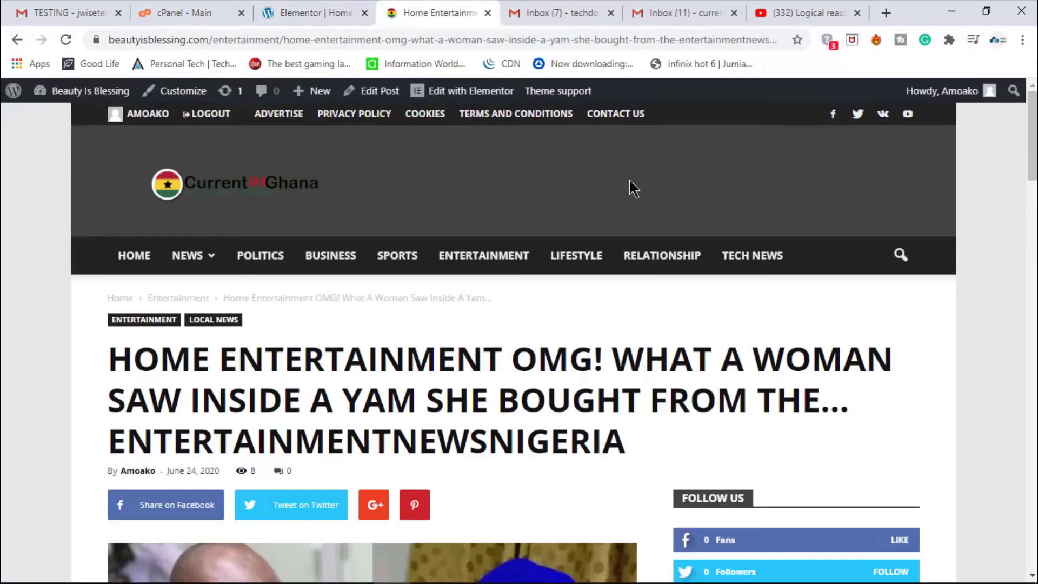
Leave Elementor for the post's WordPress Edit Post screen, then show the Logical reasoning YouTube video
{"action": "left_click", "coordinate": [588, 8]}
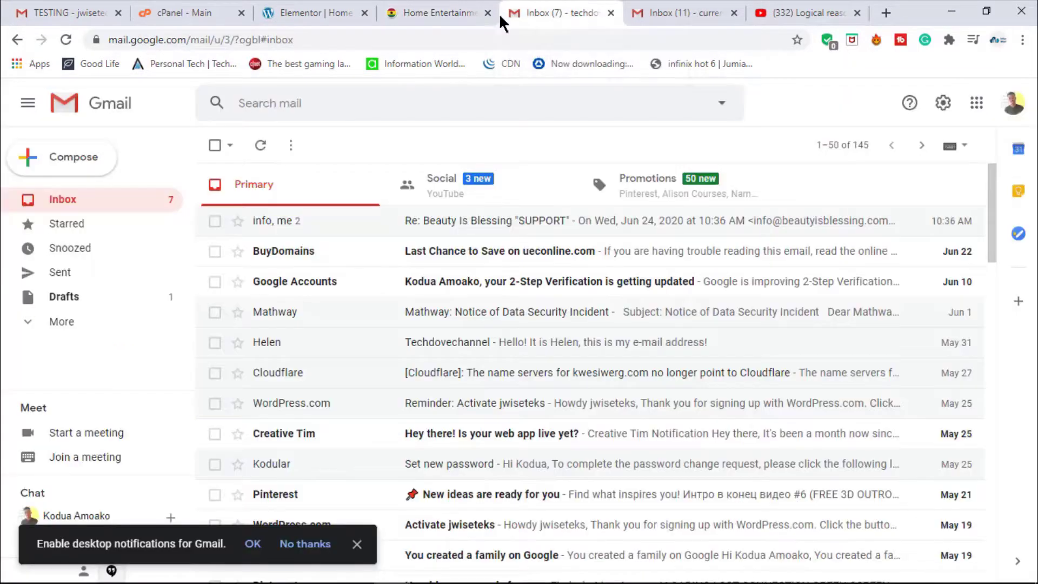
{"action": "left_click", "coordinate": [310, 8]}
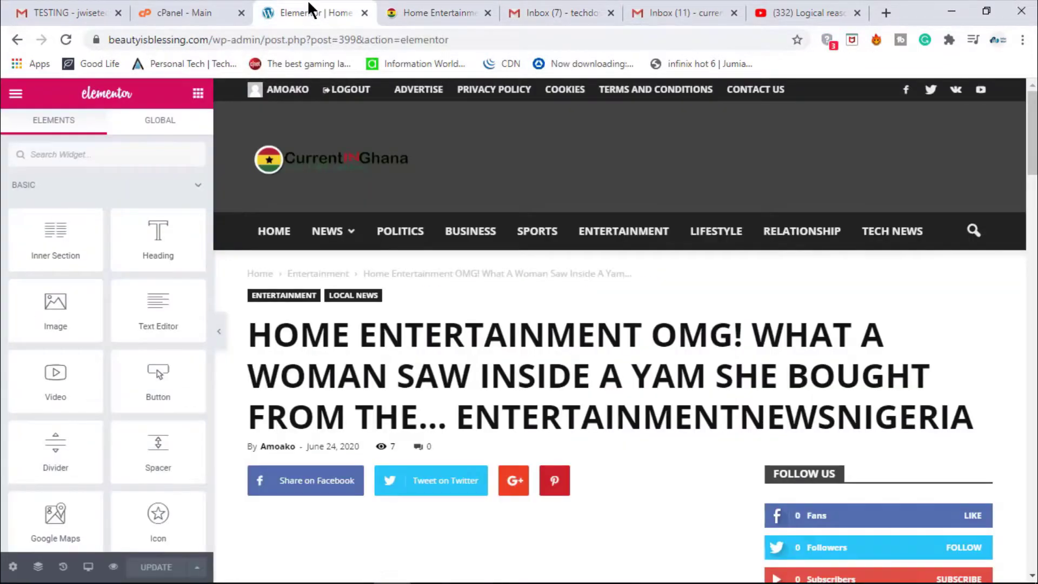
{"action": "left_click", "coordinate": [18, 40]}
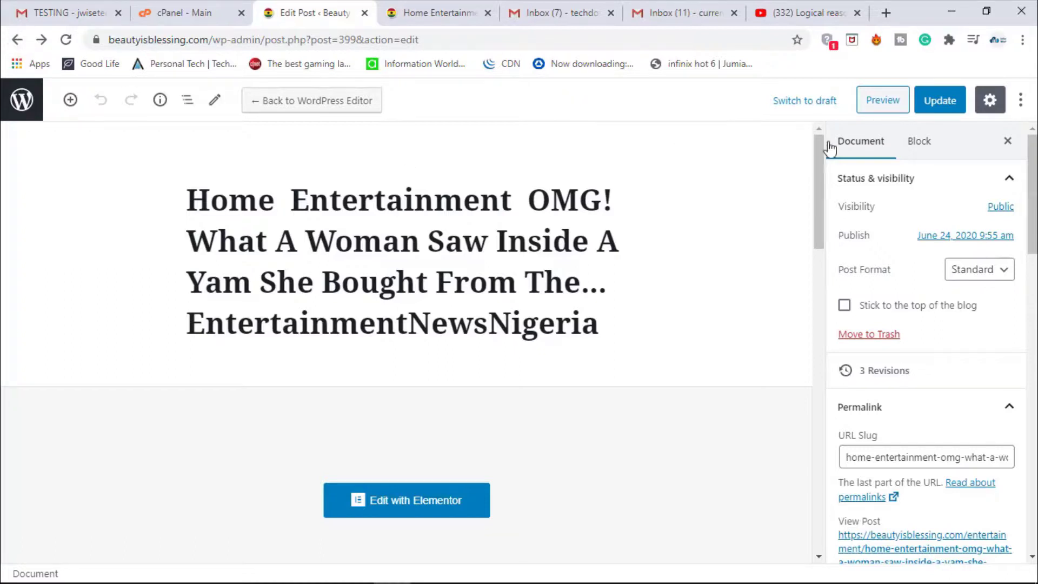
{"action": "left_click", "coordinate": [817, 12]}
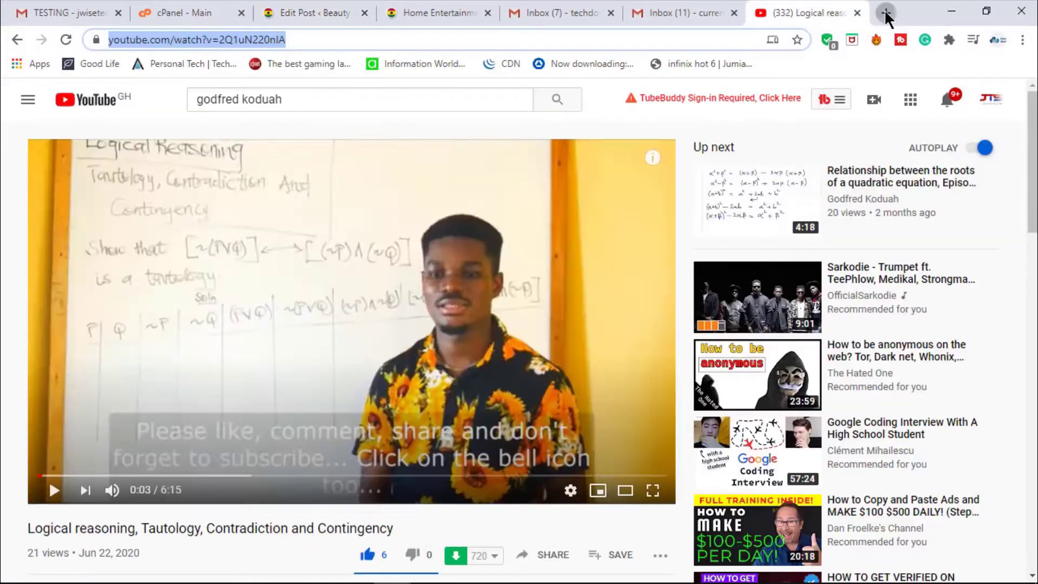
Open and close a blank tab, then scroll through the Logical reasoning video page
{"action": "left_click", "coordinate": [886, 12]}
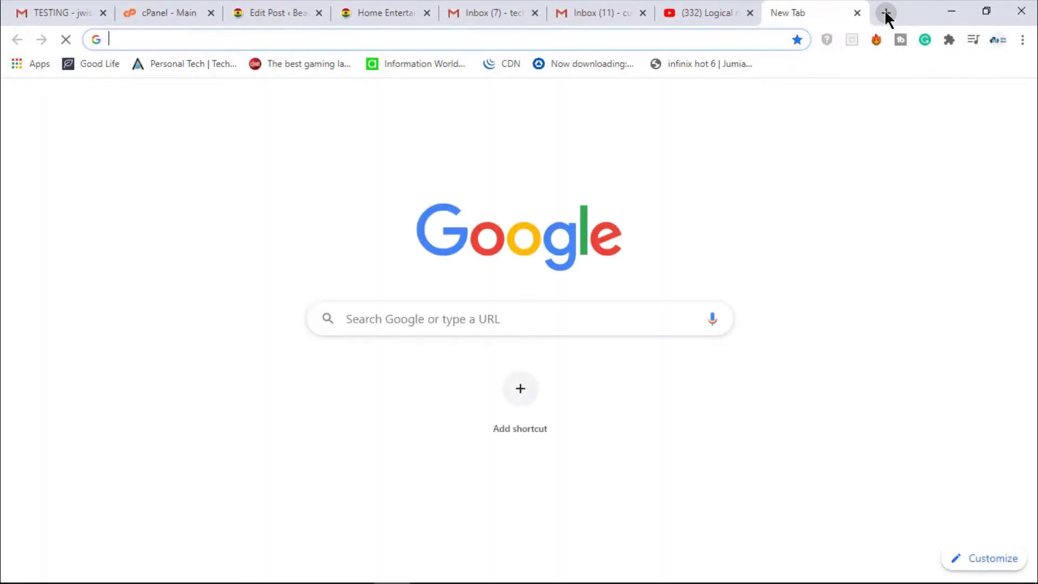
{"action": "left_click", "coordinate": [858, 12]}
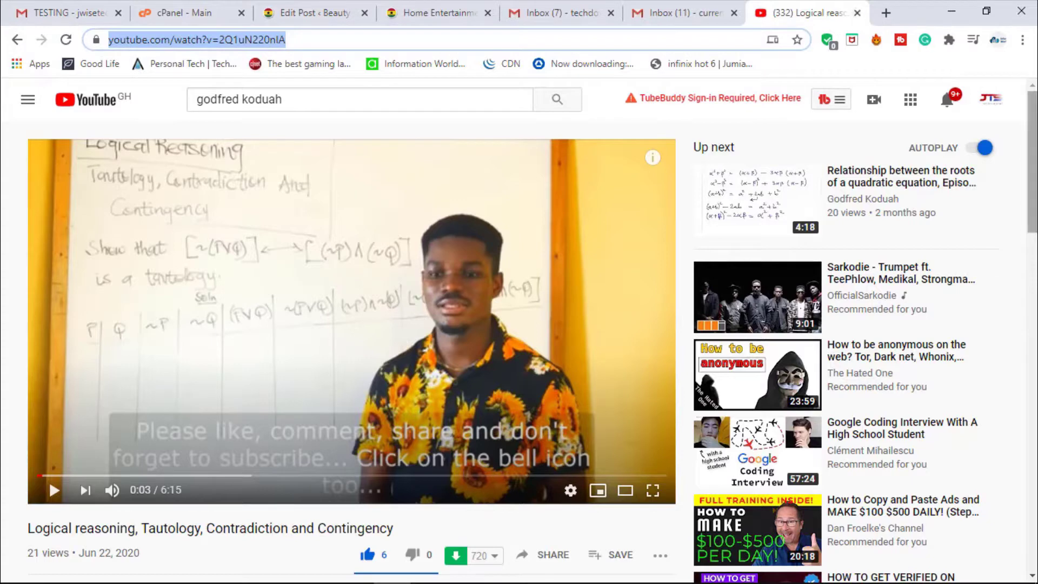
{"action": "left_click_drag", "start_coordinate": [1036, 127], "coordinate": [1036, 175]}
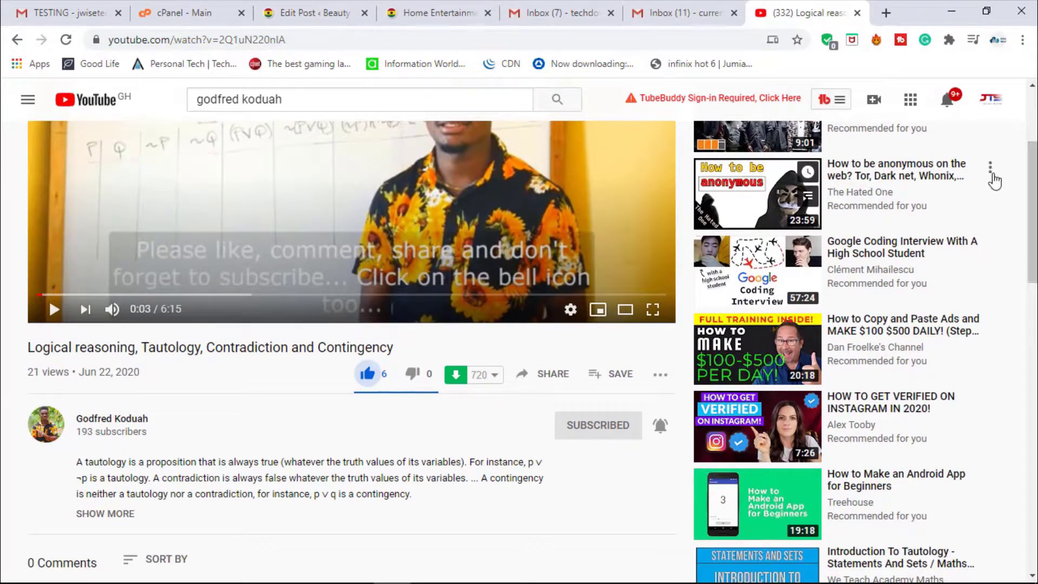
{"action": "left_click_drag", "start_coordinate": [1033, 211], "coordinate": [1033, 162]}
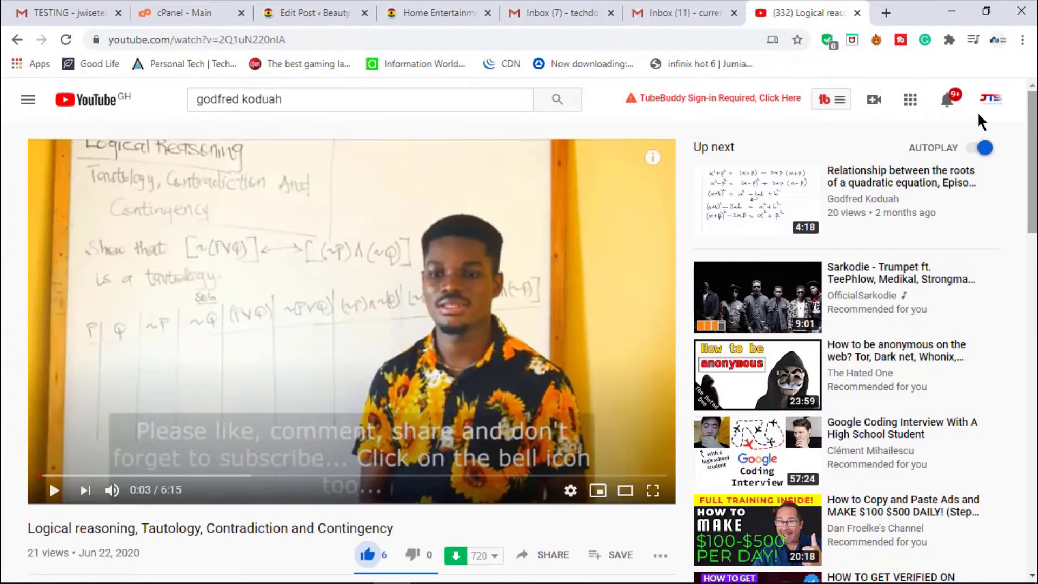
{"action": "left_click_drag", "start_coordinate": [1030, 219], "coordinate": [1031, 284]}
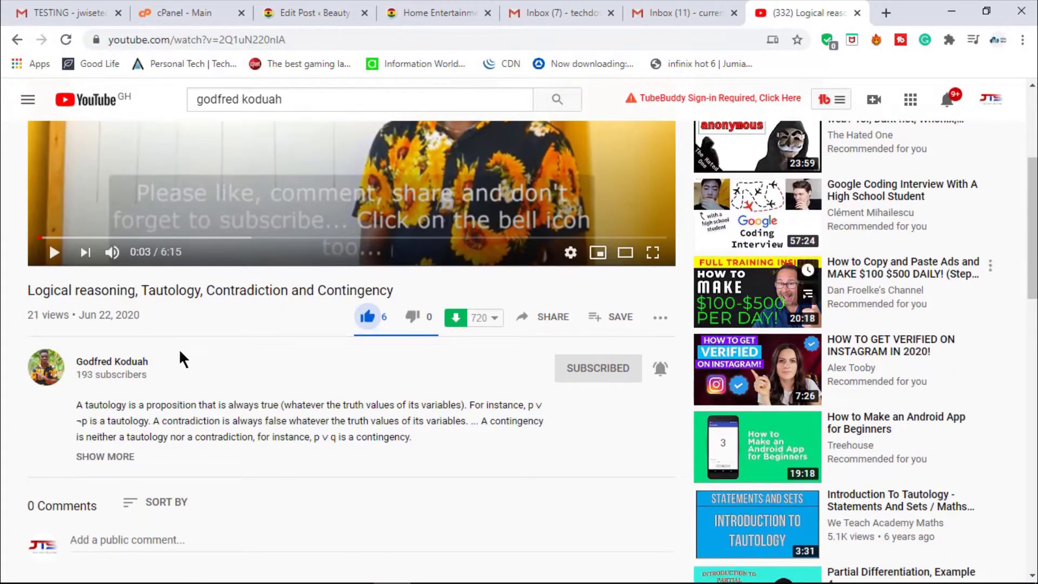
Browse the video creator's channel VIDEOS list, then return to the live Home Entertainment article
{"action": "left_click", "coordinate": [116, 365]}
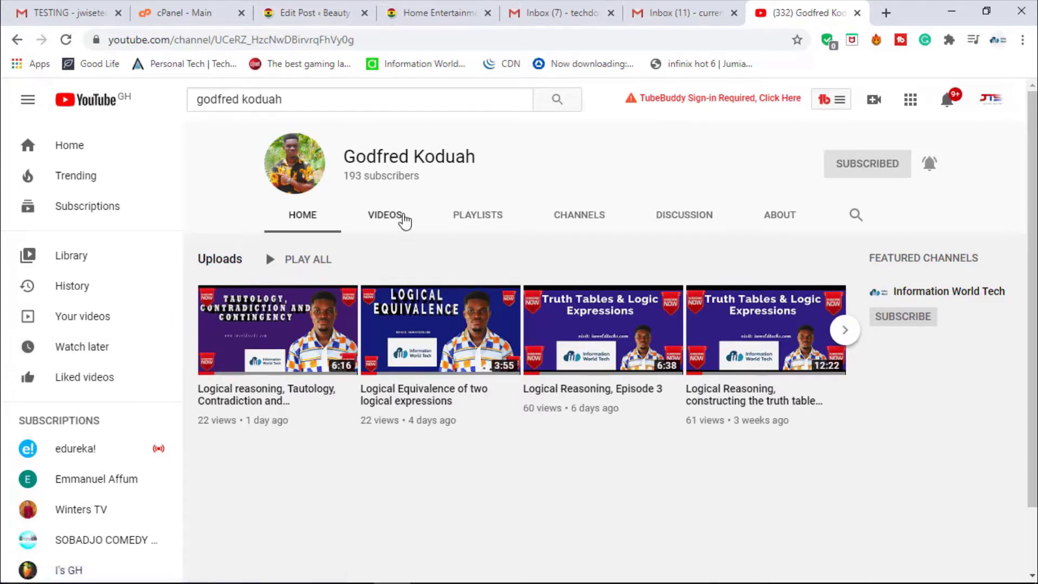
{"action": "left_click", "coordinate": [403, 219]}
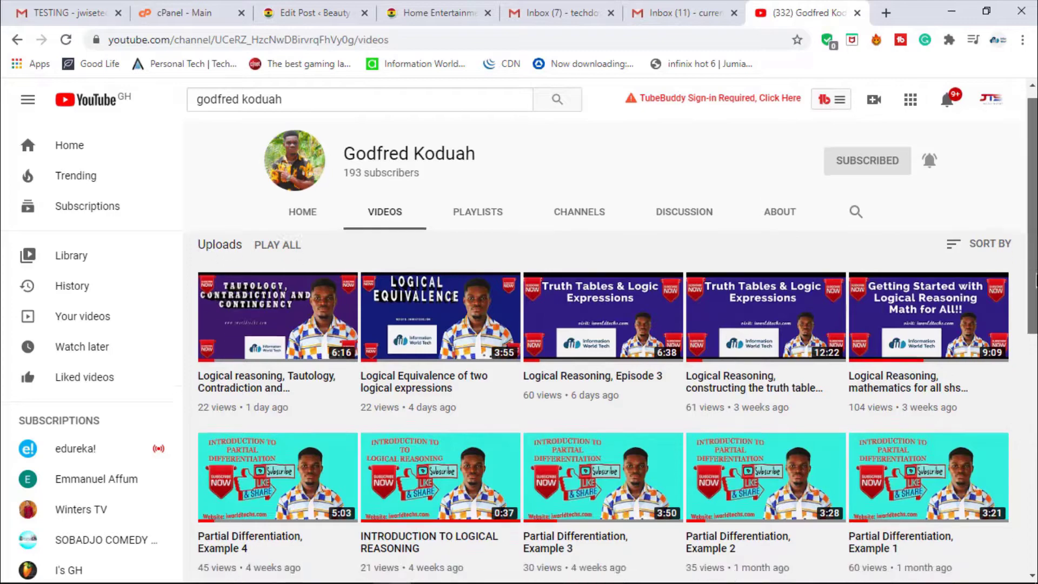
{"action": "scroll", "coordinate": [1016, 388], "scroll_direction": "down", "scroll_amount": 7}
{"action": "scroll", "coordinate": [994, 433], "scroll_direction": "down", "scroll_amount": 1}
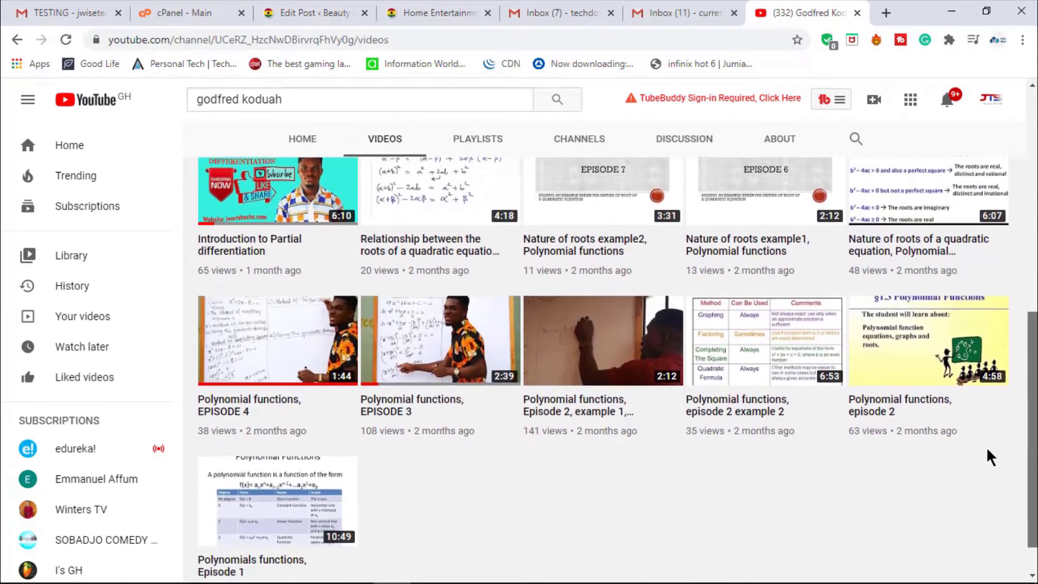
{"action": "scroll", "coordinate": [985, 424], "scroll_direction": "up", "scroll_amount": 3}
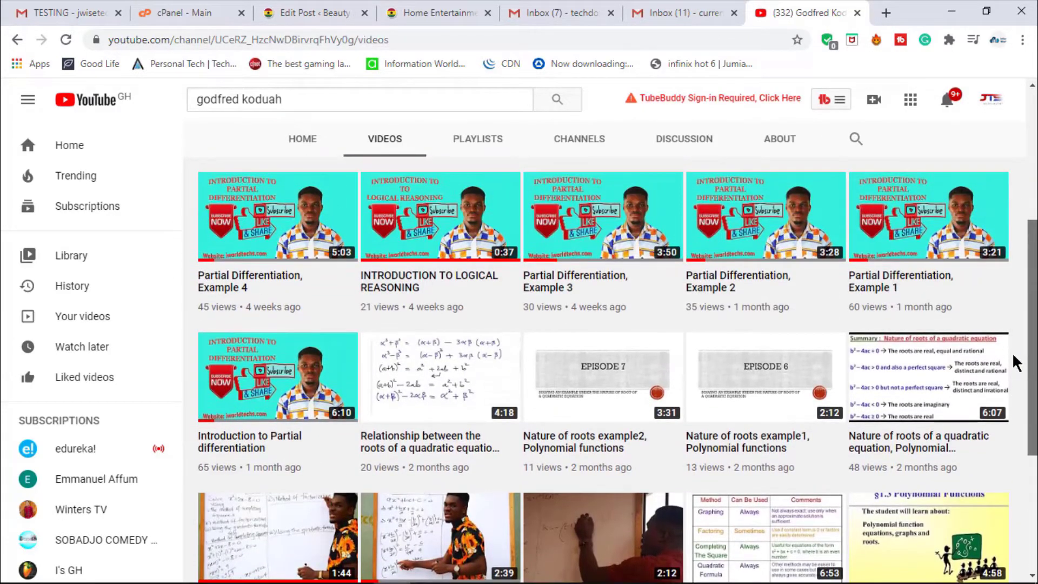
{"action": "scroll", "coordinate": [1012, 352], "scroll_direction": "up", "scroll_amount": 5}
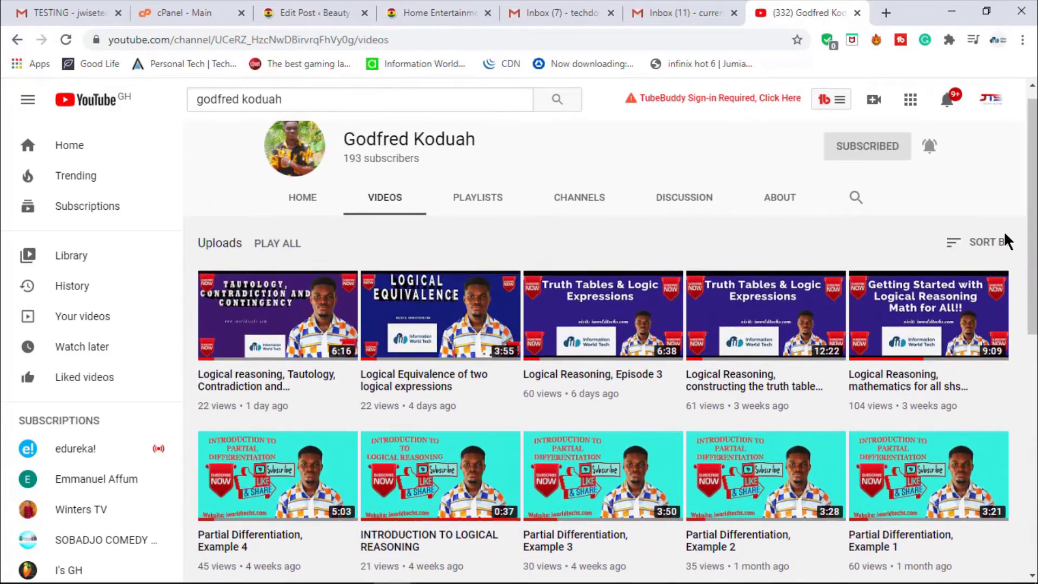
{"action": "left_click", "coordinate": [437, 9]}
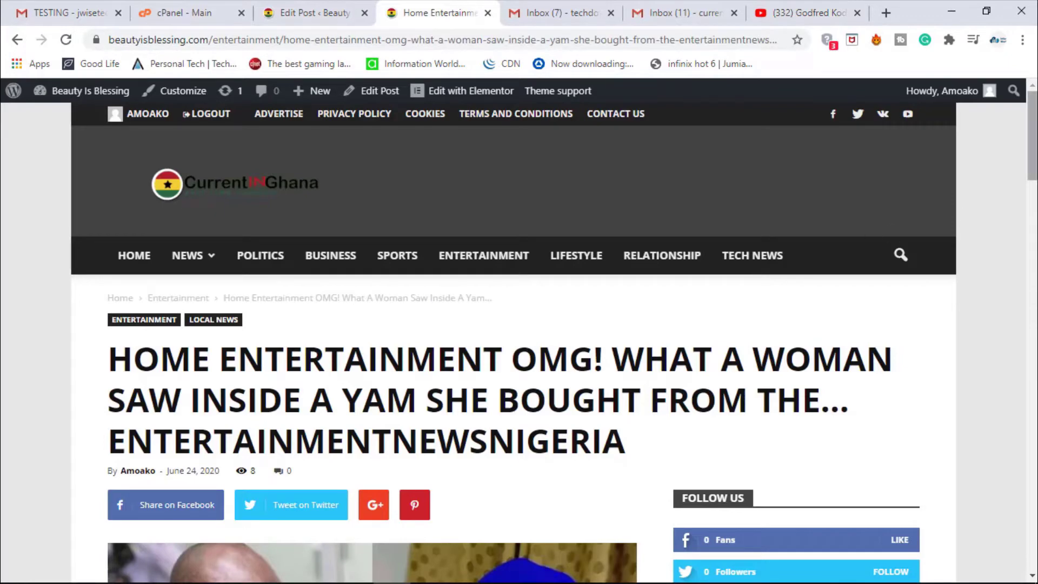
Load iworldtechs.com in a new tab and open its MATHEMATICS category
{"action": "left_click", "coordinate": [882, 16]}
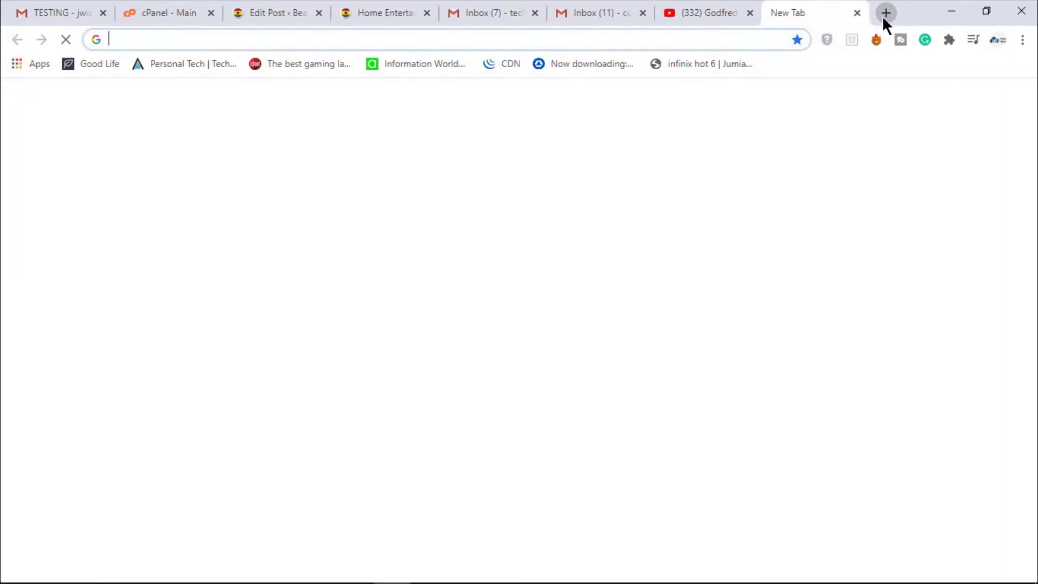
{"action": "type", "text": "iworl"}
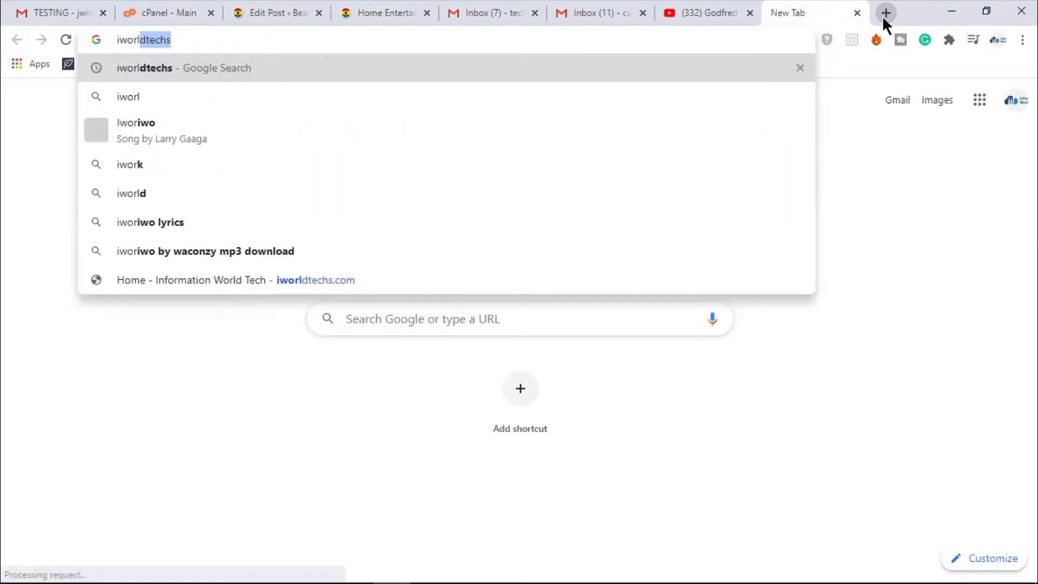
{"action": "type", "text": "dtechs.com"}
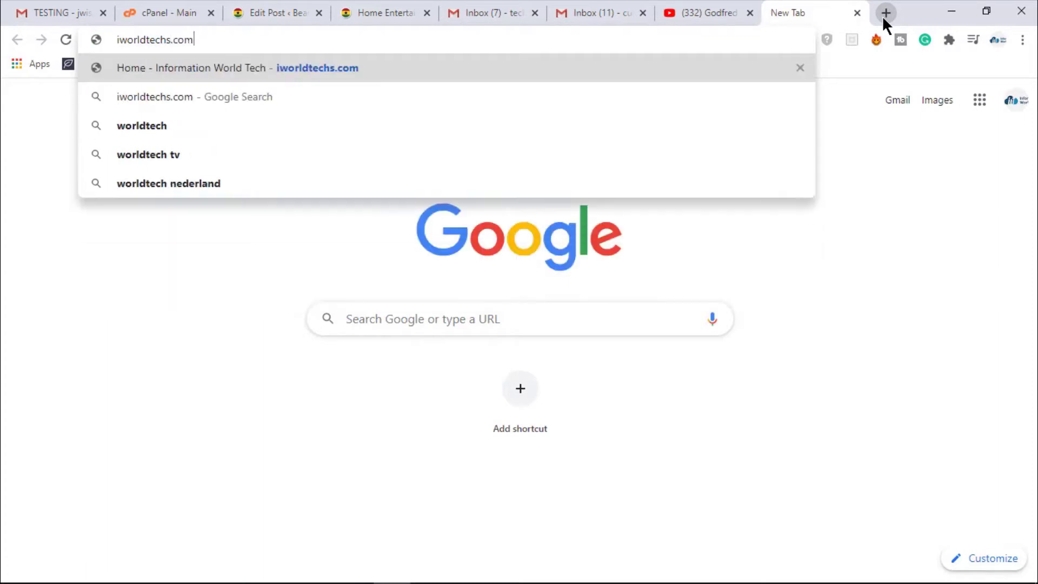
{"action": "key", "text": "Return"}
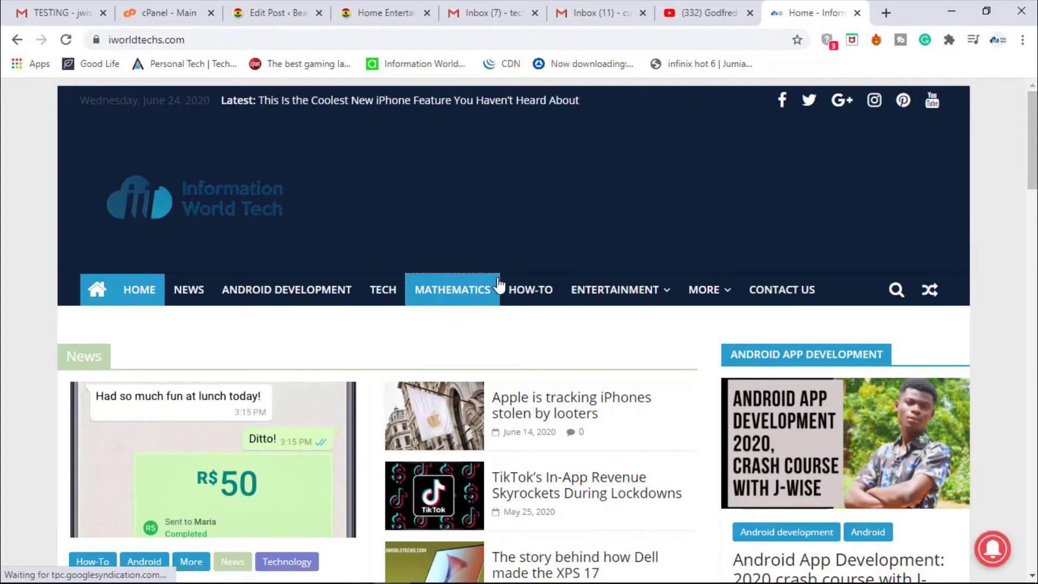
{"action": "left_click", "coordinate": [447, 295]}
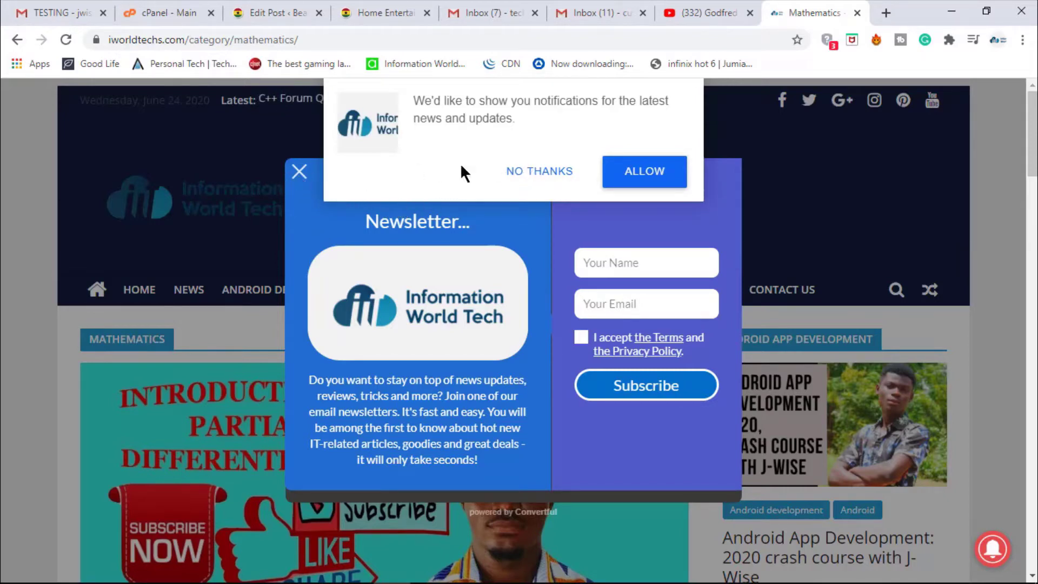
Allow the site's notifications and enter the subscriber's full name in Your Name
{"action": "left_click", "coordinate": [620, 176]}
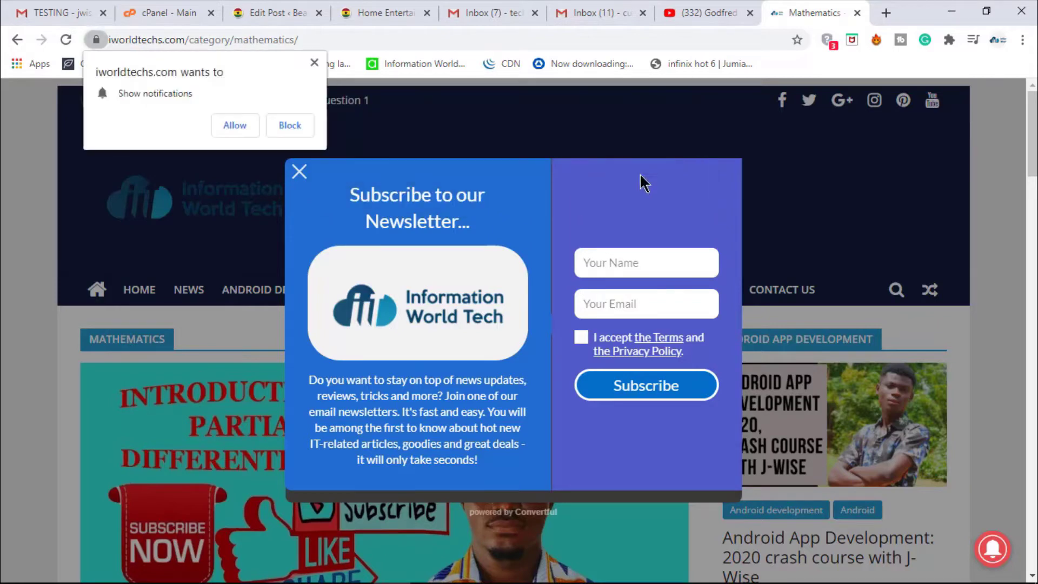
{"action": "left_click", "coordinate": [240, 133]}
{"action": "left_click", "coordinate": [610, 262]}
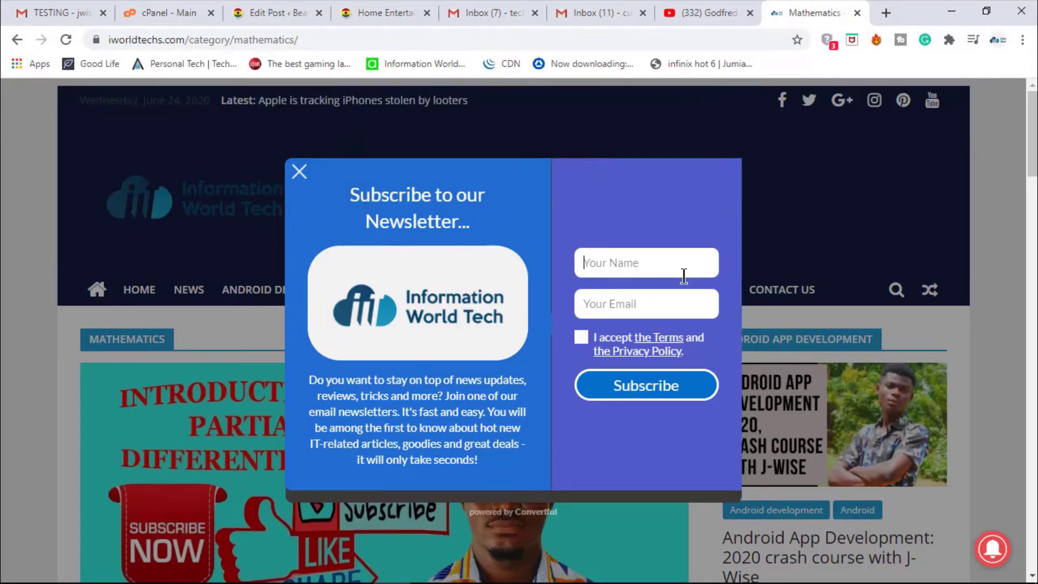
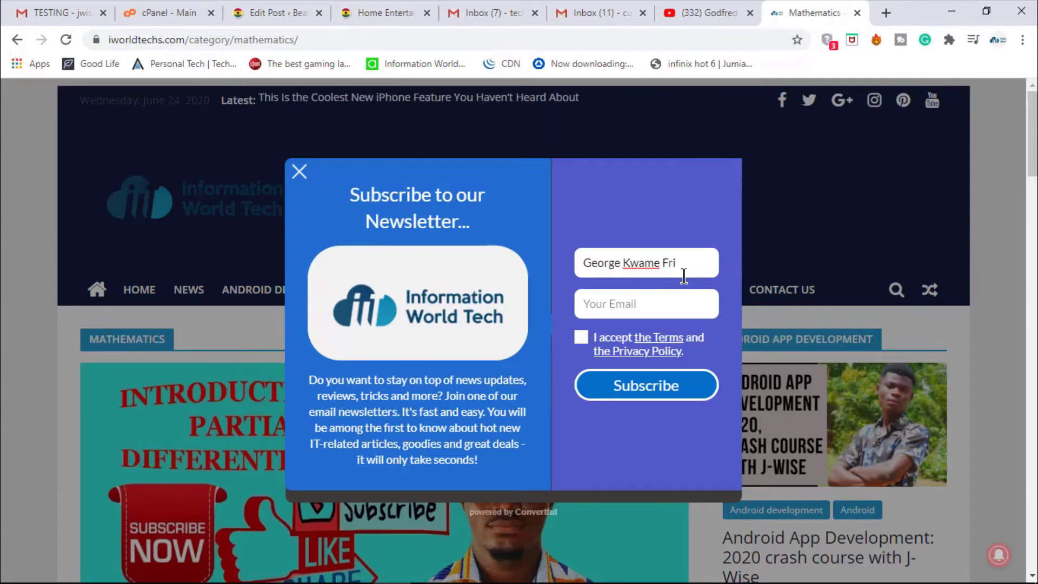
Fill in the subscriber's e-mail, accept the terms and submit the newsletter subscription
{"action": "left_click", "coordinate": [659, 309]}
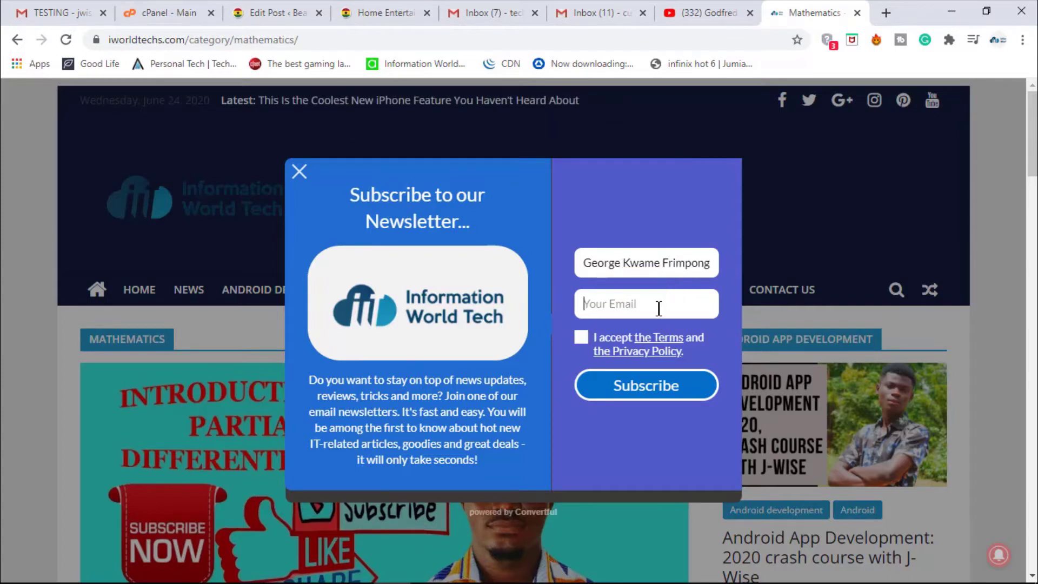
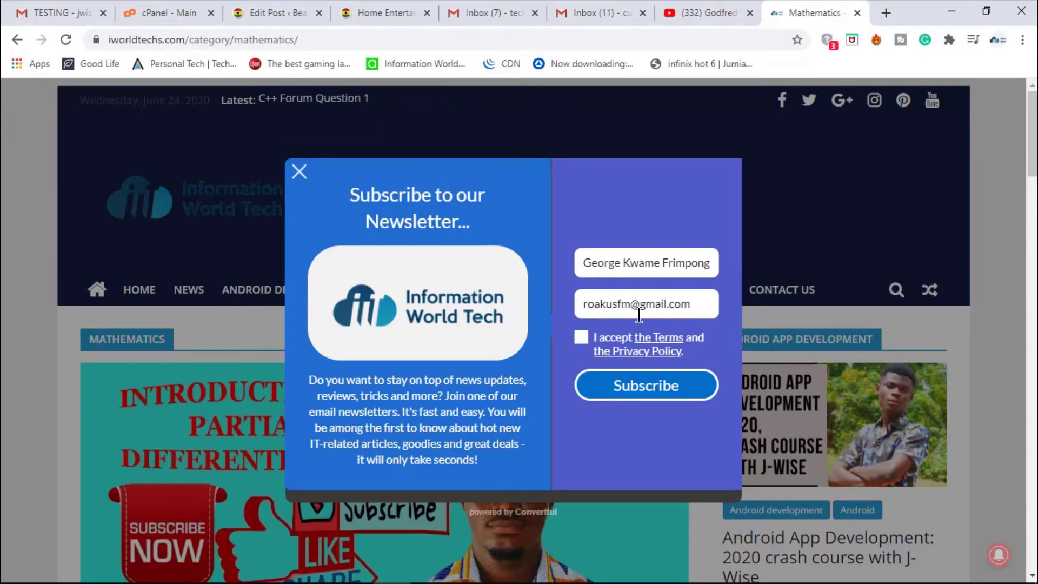
{"action": "left_click", "coordinate": [582, 339]}
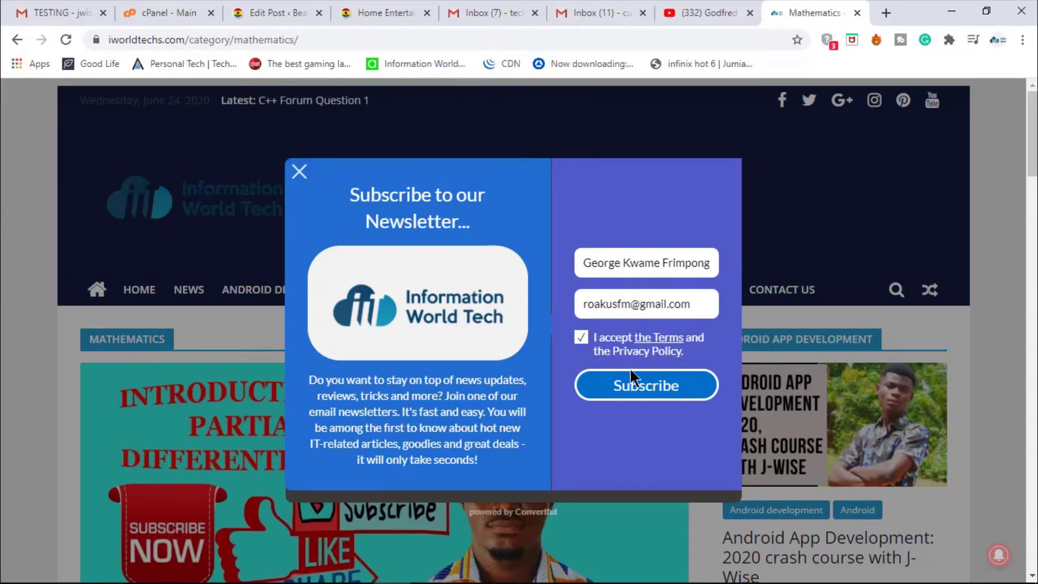
{"action": "left_click", "coordinate": [643, 396]}
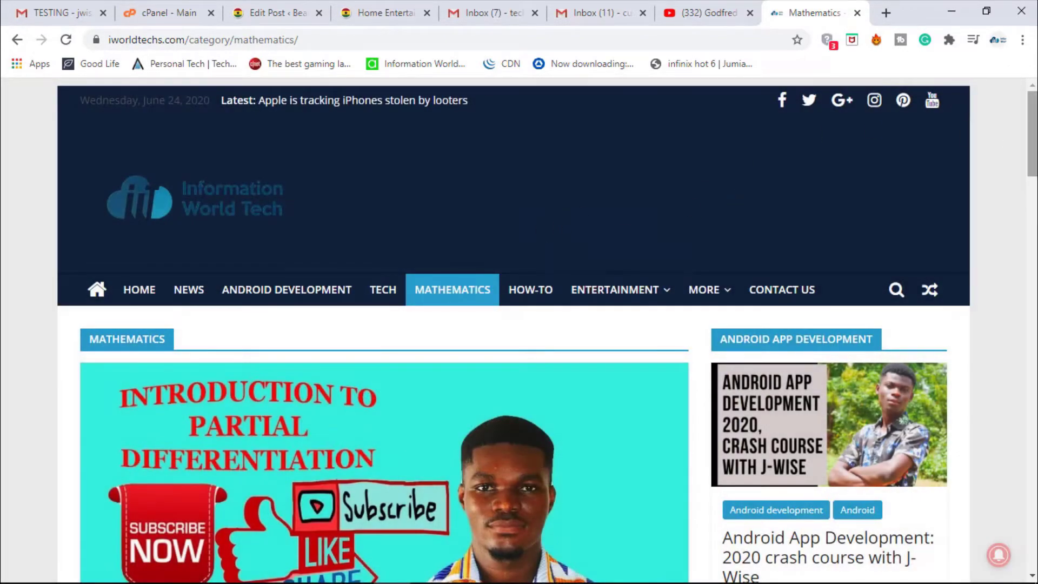
Open the Partial Differentiation, Example 1 article from the Mathematics category and scroll it
{"action": "left_click_drag", "start_coordinate": [1028, 148], "coordinate": [1005, 221]}
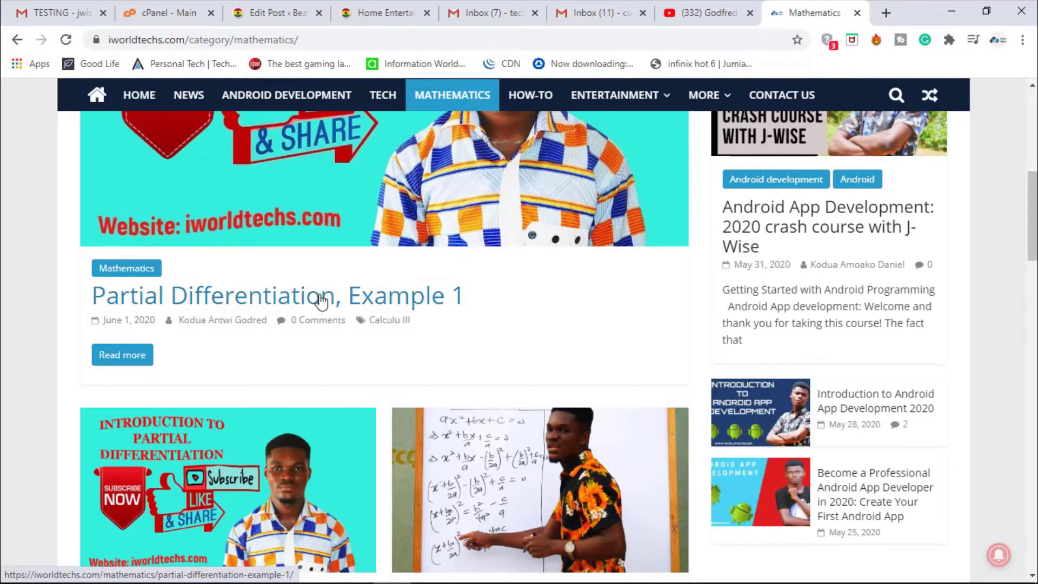
{"action": "left_click", "coordinate": [320, 302]}
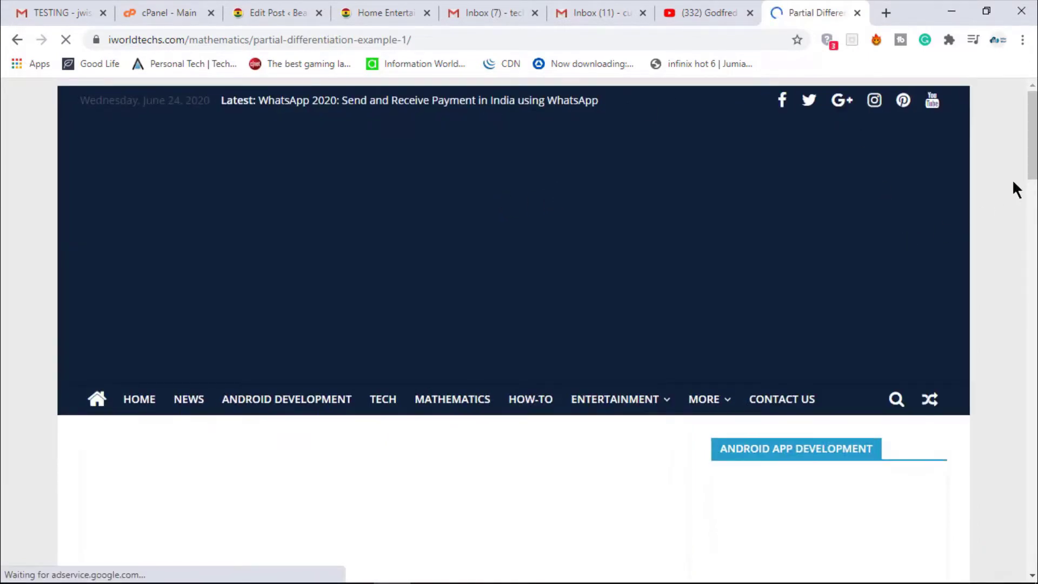
{"action": "scroll", "coordinate": [1014, 243], "scroll_direction": "down", "scroll_amount": 7}
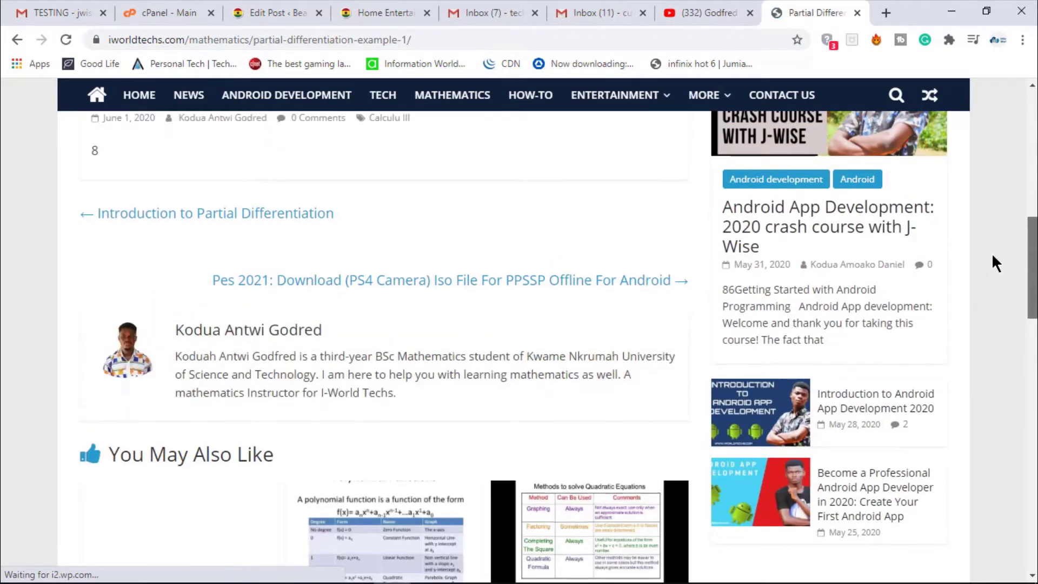
{"action": "scroll", "coordinate": [991, 252], "scroll_direction": "up", "scroll_amount": 6}
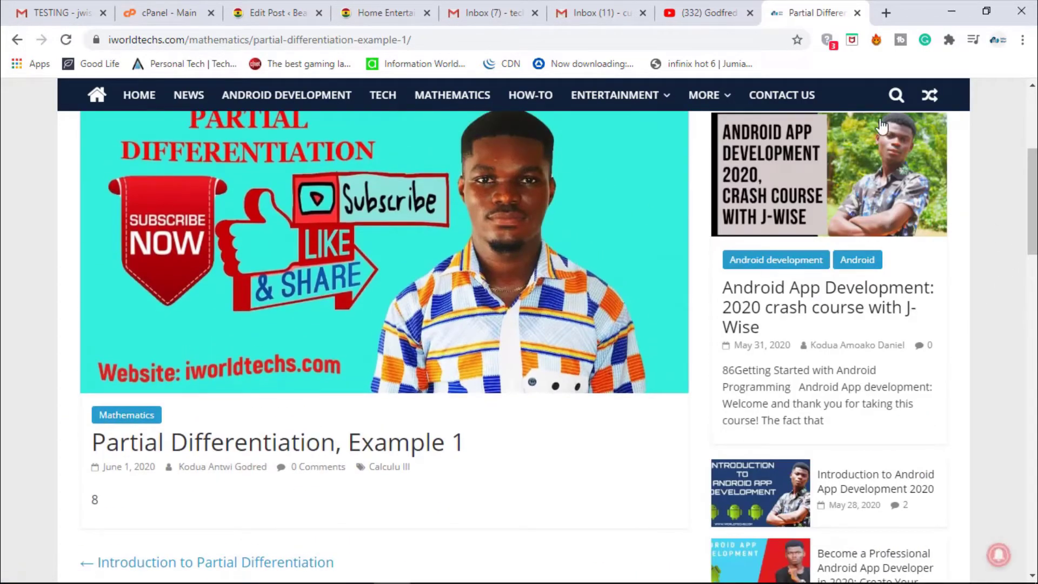
{"action": "left_click_drag", "start_coordinate": [1033, 160], "coordinate": [1033, 268]}
Open the related 'Polynomial Functions: Solving Examples…' article and scroll through it
{"action": "left_click", "coordinate": [146, 464]}
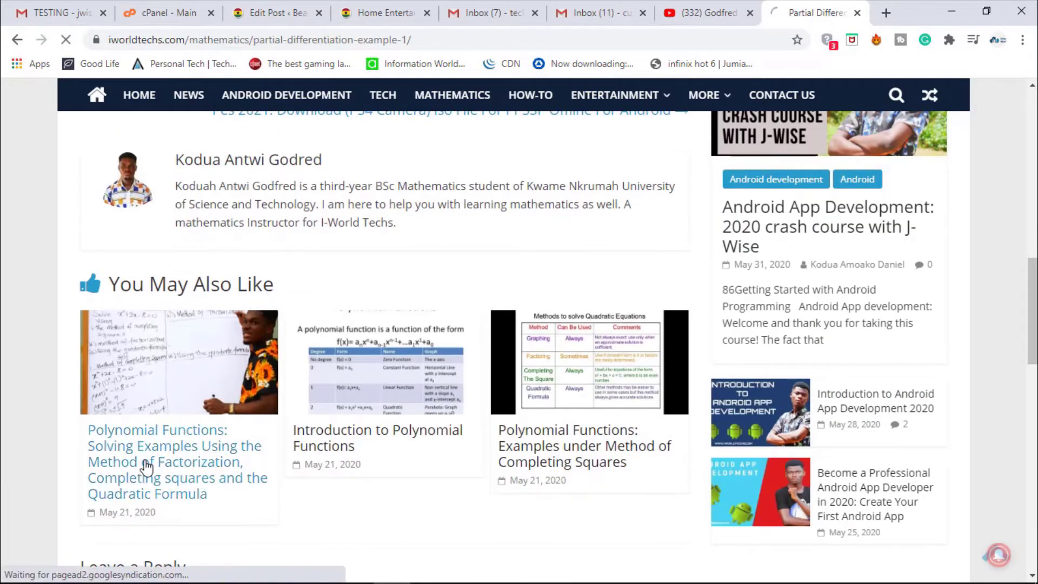
{"action": "left_click", "coordinate": [145, 464]}
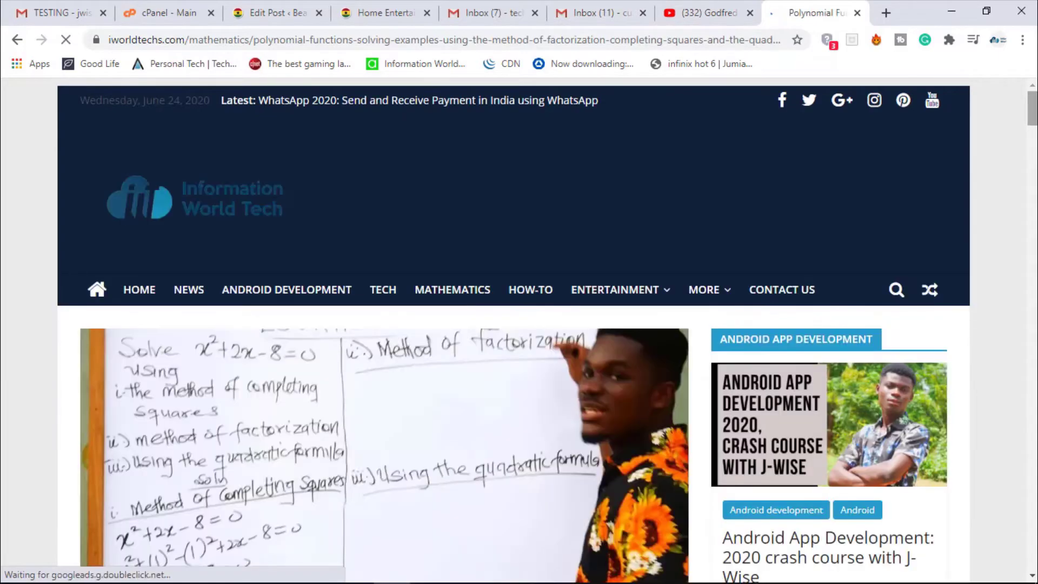
{"action": "scroll", "coordinate": [514, 325], "scroll_direction": "down", "scroll_amount": 7}
{"action": "left_click_drag", "start_coordinate": [1033, 142], "coordinate": [1034, 114]}
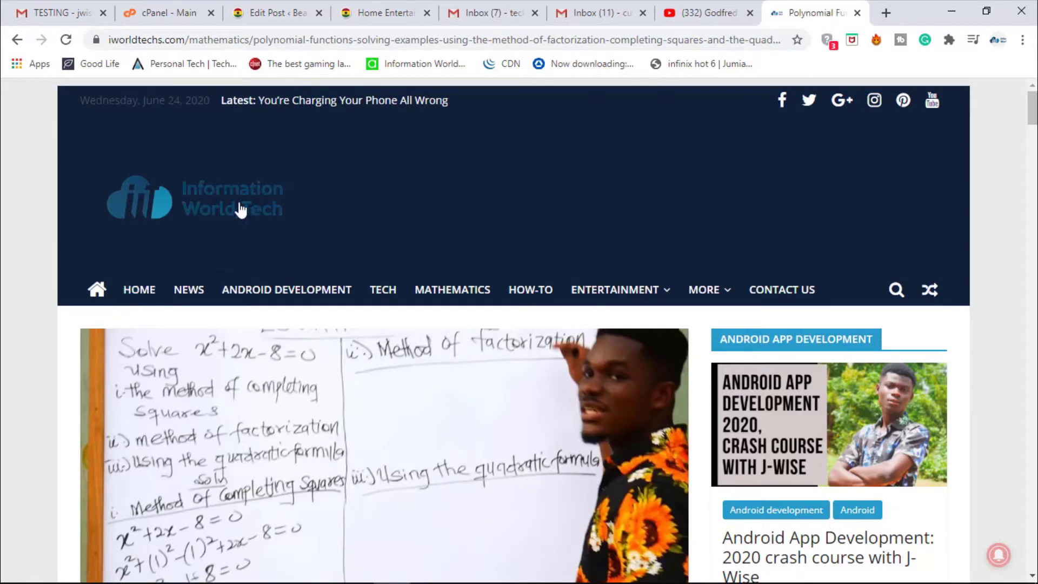
Go to the site's HOME page and scroll down to its News section
{"action": "left_click", "coordinate": [130, 295]}
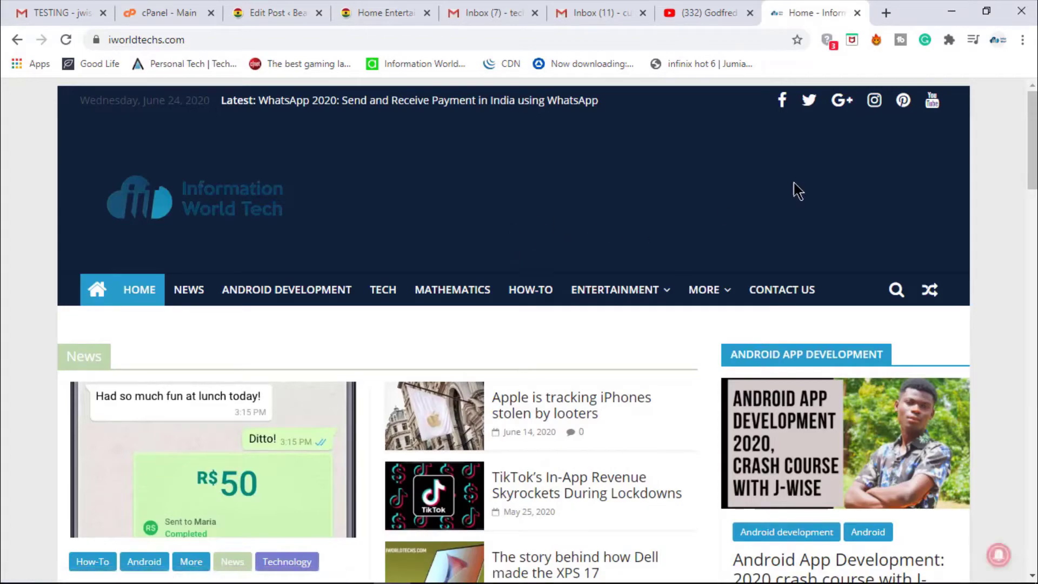
{"action": "left_click_drag", "start_coordinate": [1033, 151], "coordinate": [1032, 294]}
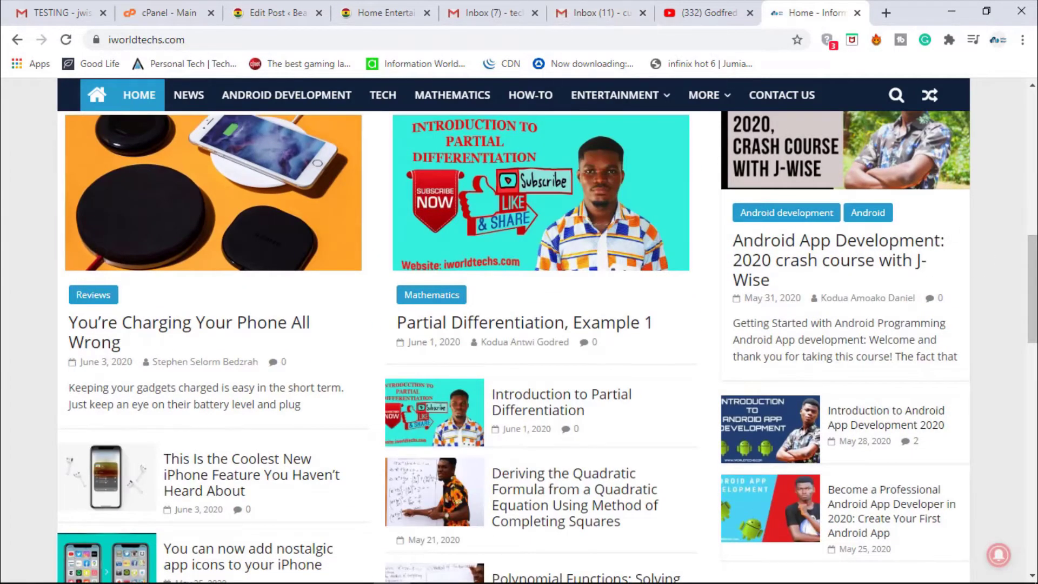
{"action": "left_click_drag", "start_coordinate": [1034, 328], "coordinate": [1016, 142]}
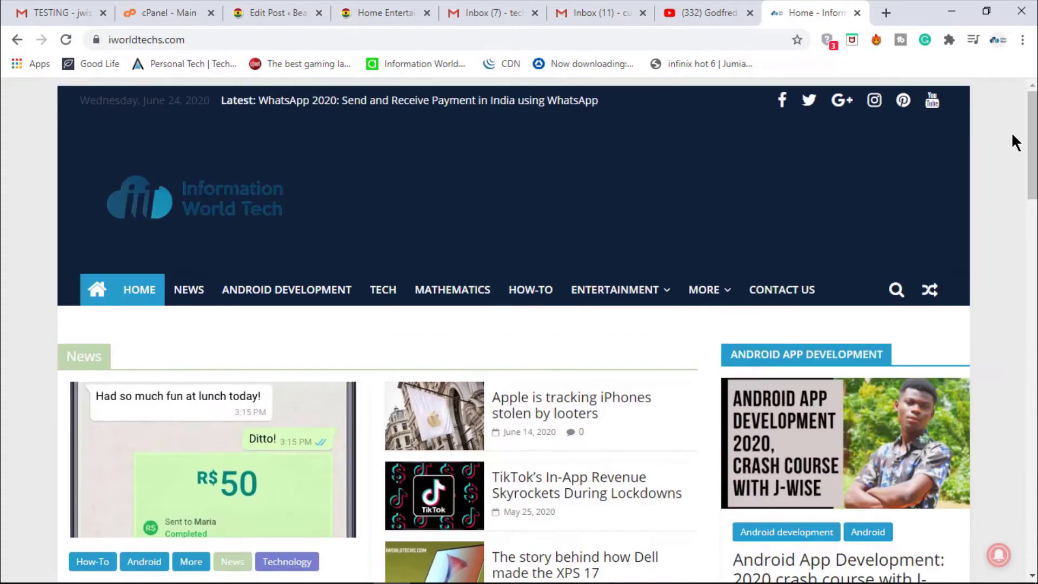
{"action": "left_click", "coordinate": [621, 12]}
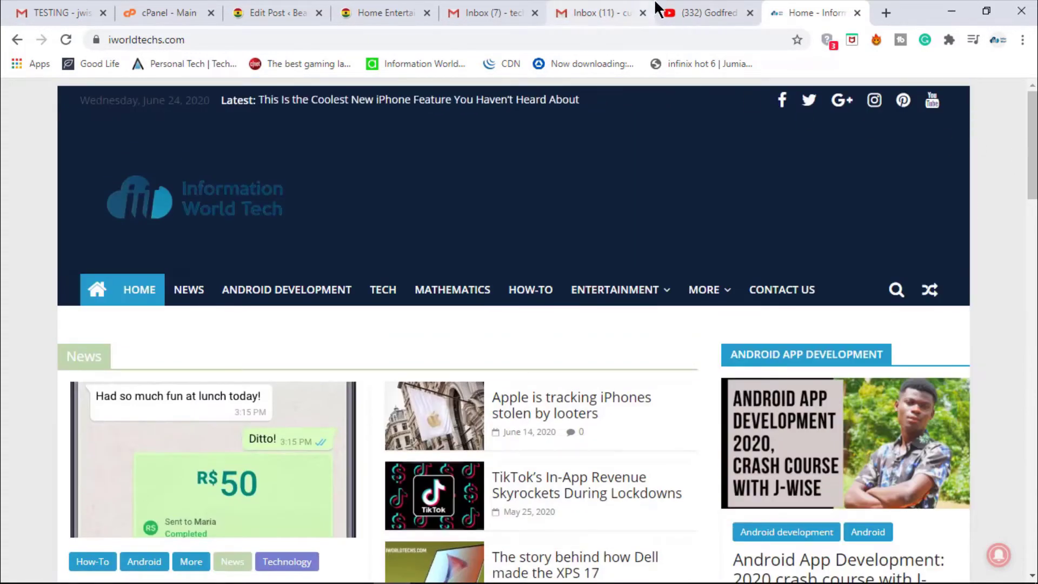
{"action": "left_click", "coordinate": [680, 12]}
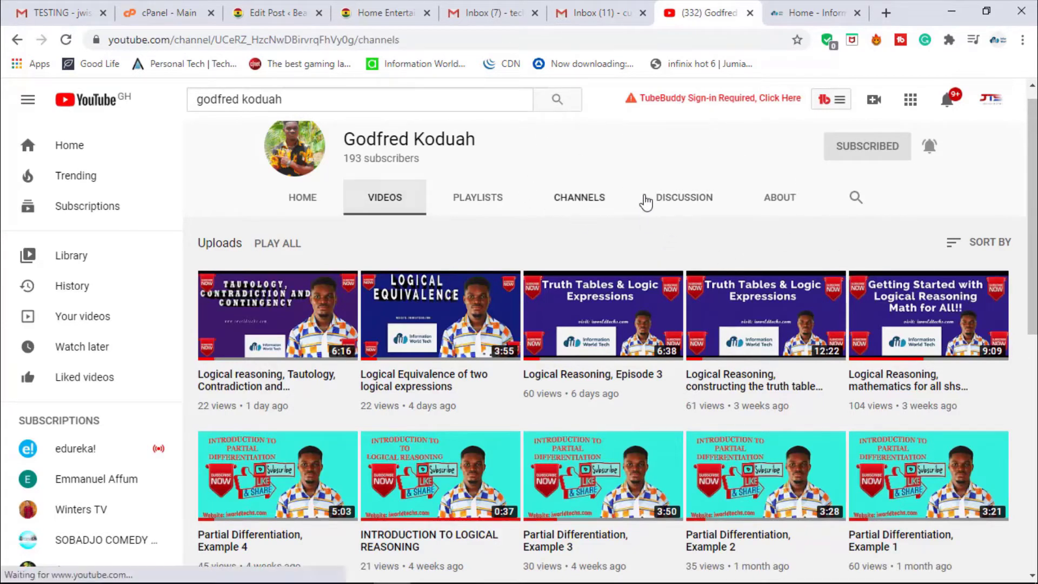
{"action": "left_click", "coordinate": [601, 205]}
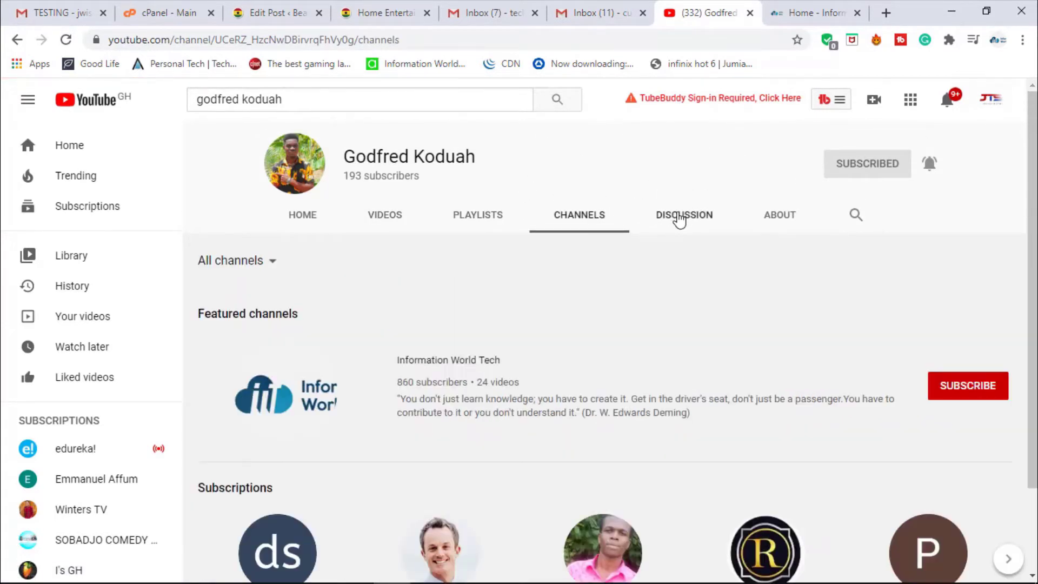
{"action": "left_click", "coordinate": [684, 215]}
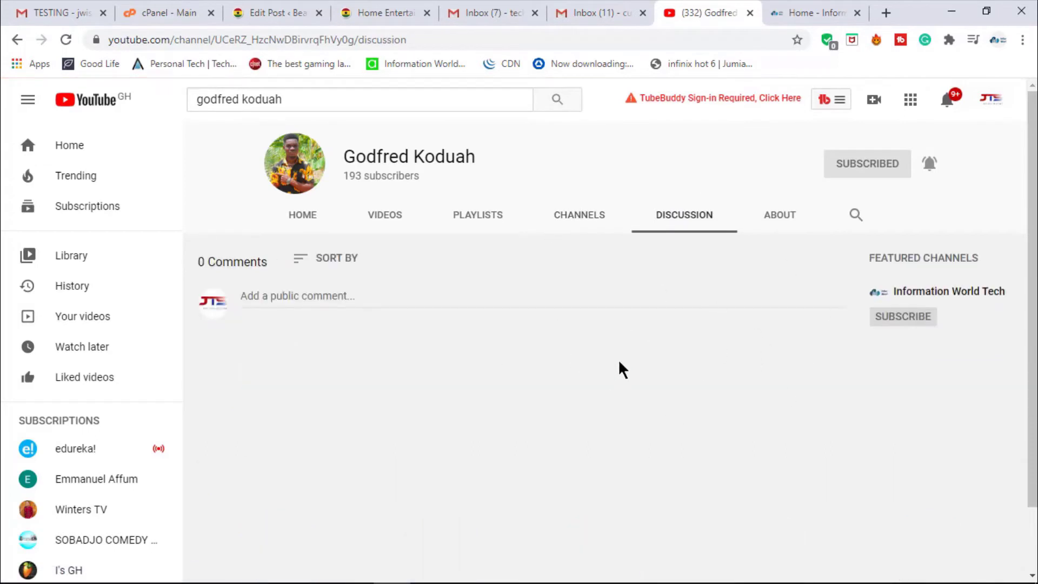
{"action": "left_click", "coordinate": [562, 217]}
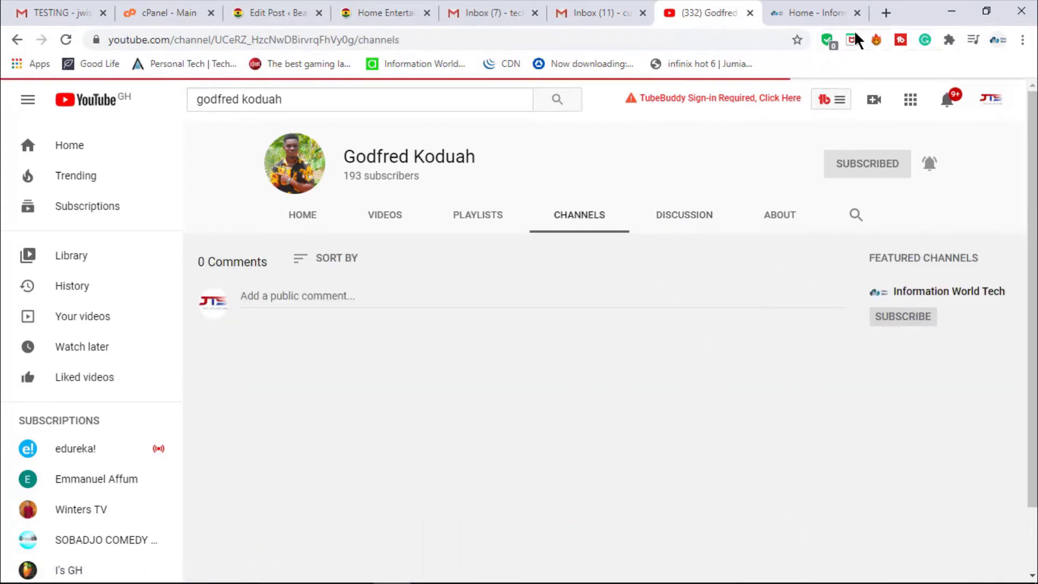
{"action": "left_click", "coordinate": [833, 11]}
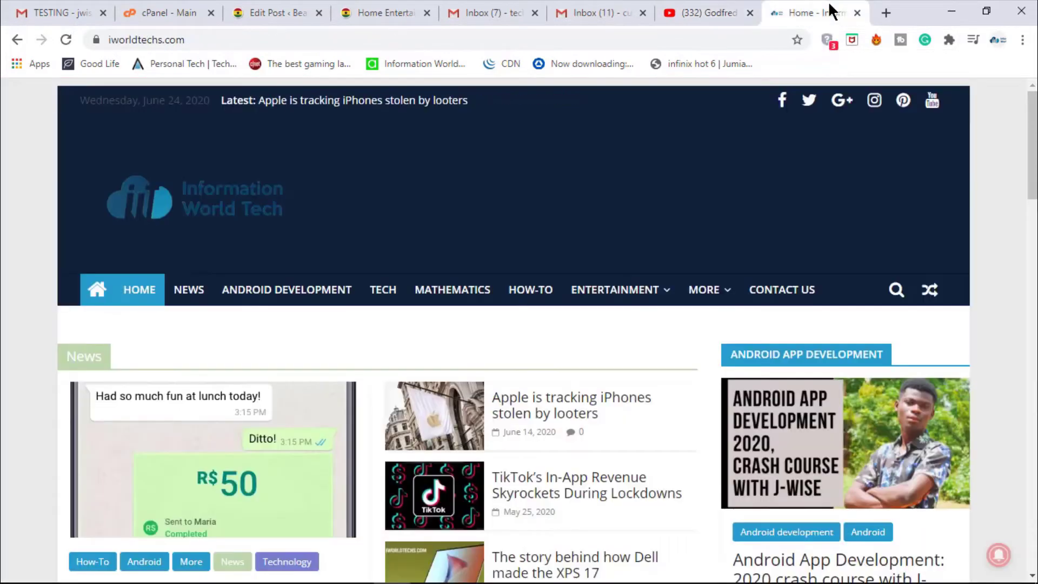
Load community.iworldtechs.com in a new browser tab
{"action": "left_click", "coordinate": [883, 20]}
{"action": "type", "text": "commuity"}
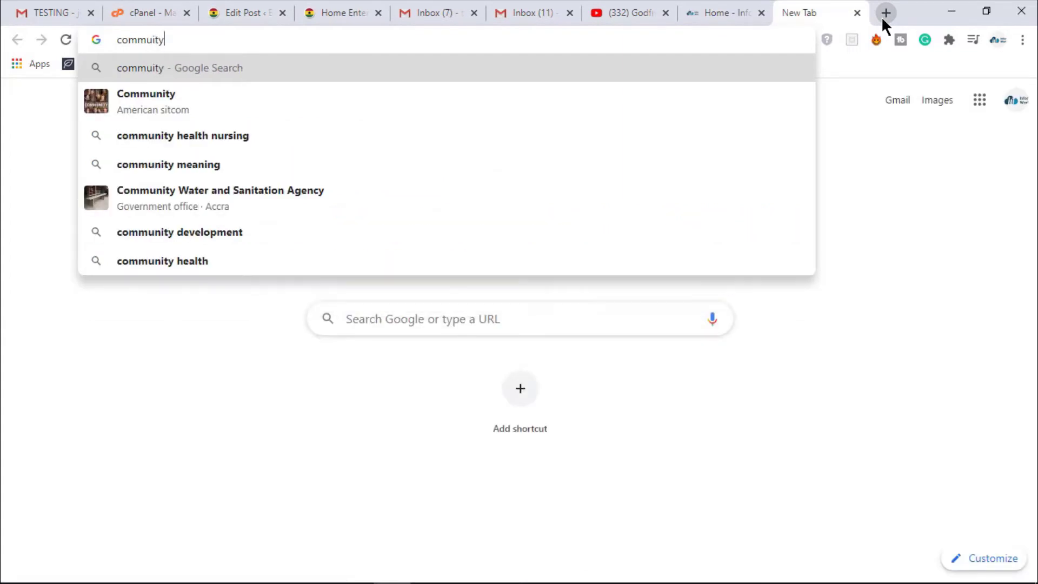
{"action": "key", "text": "BackSpace"}
{"action": "key", "text": "BackSpace"}
{"action": "key", "text": "BackSpace"}
{"action": "type", "text": "ni"}
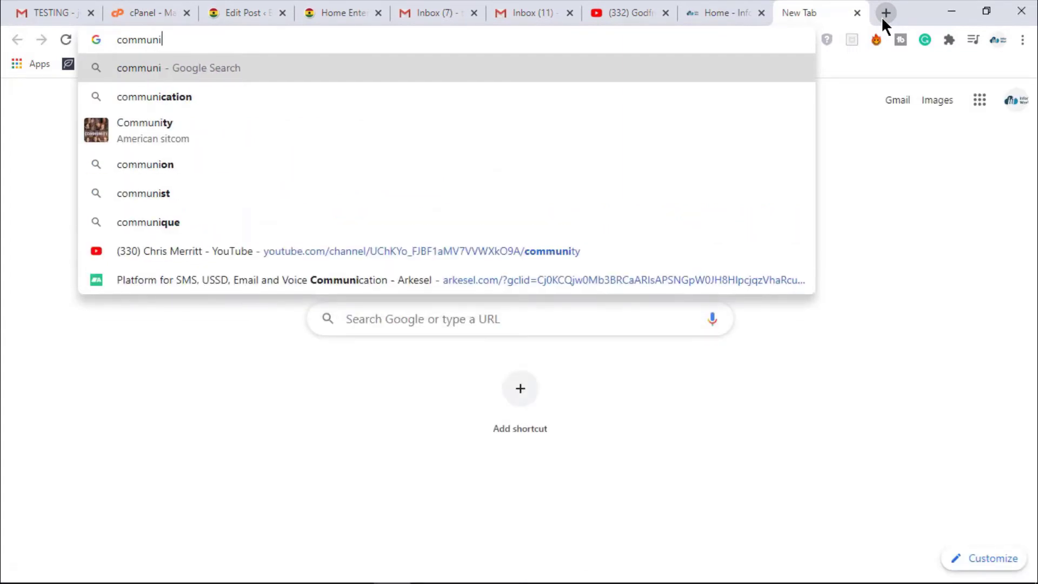
{"action": "type", "text": "ty.iworldtehs"}
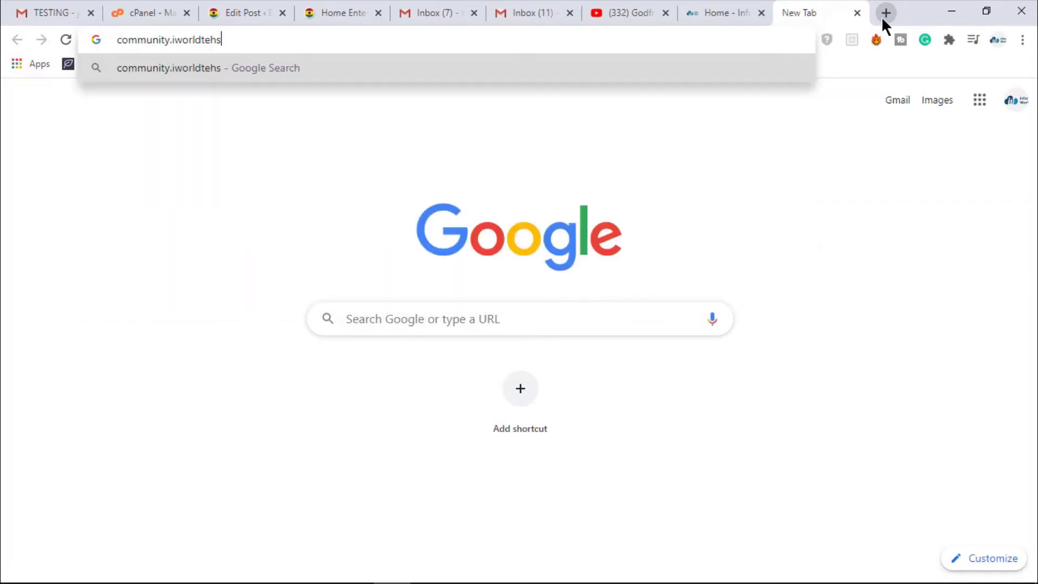
{"action": "key", "text": "BackSpace"}
{"action": "key", "text": "BackSpace"}
{"action": "type", "text": "cs"}
{"action": "key", "text": "BackSpace"}
{"action": "type", "text": "hs.com"}
{"action": "key", "text": "Return"}
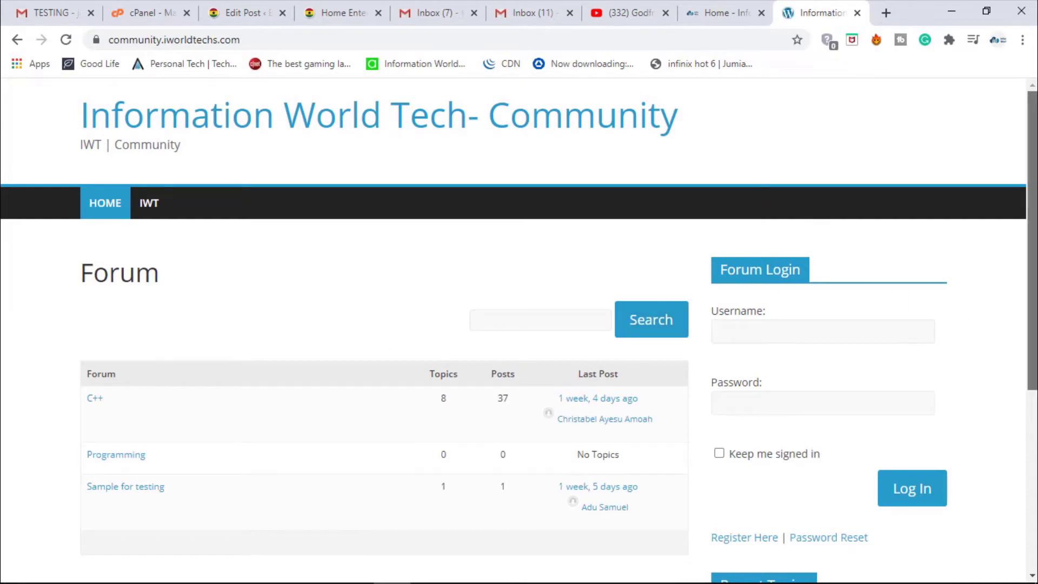
Open the C++ forum's latest topic 'Printing "Hello World" With An Empty Main Function', then return home
{"action": "scroll", "coordinate": [1031, 243], "scroll_direction": "down", "scroll_amount": 3}
{"action": "scroll", "coordinate": [968, 390], "scroll_direction": "up", "scroll_amount": 1}
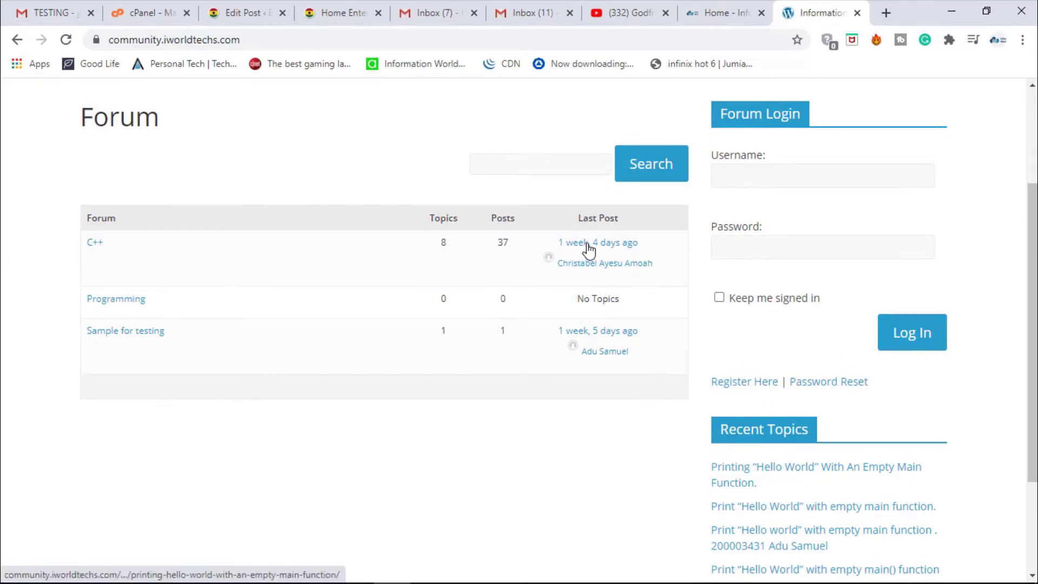
{"action": "left_click", "coordinate": [561, 246]}
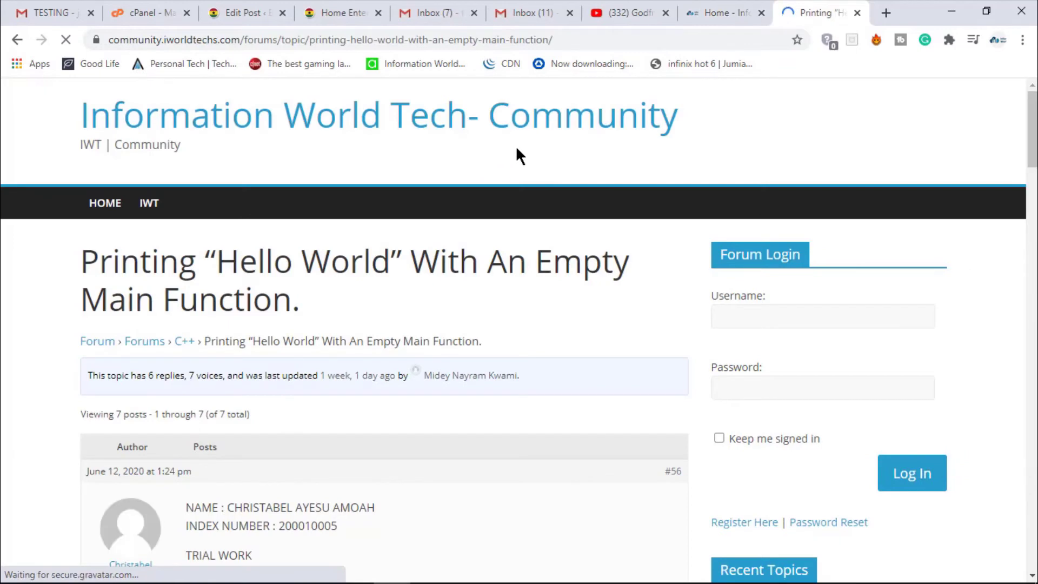
{"action": "left_click_drag", "start_coordinate": [1033, 130], "coordinate": [1036, 30]}
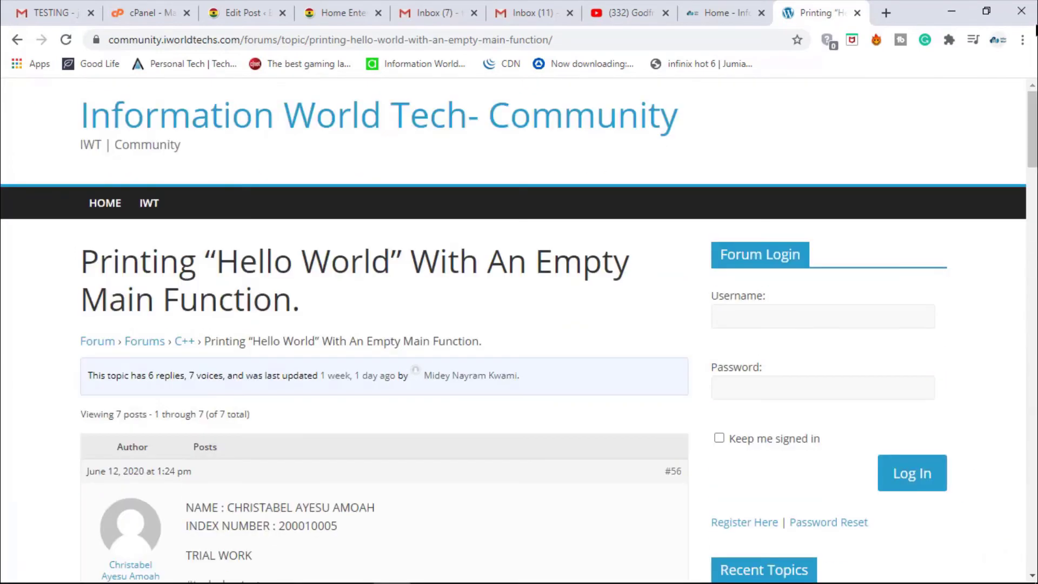
{"action": "left_click", "coordinate": [701, 10]}
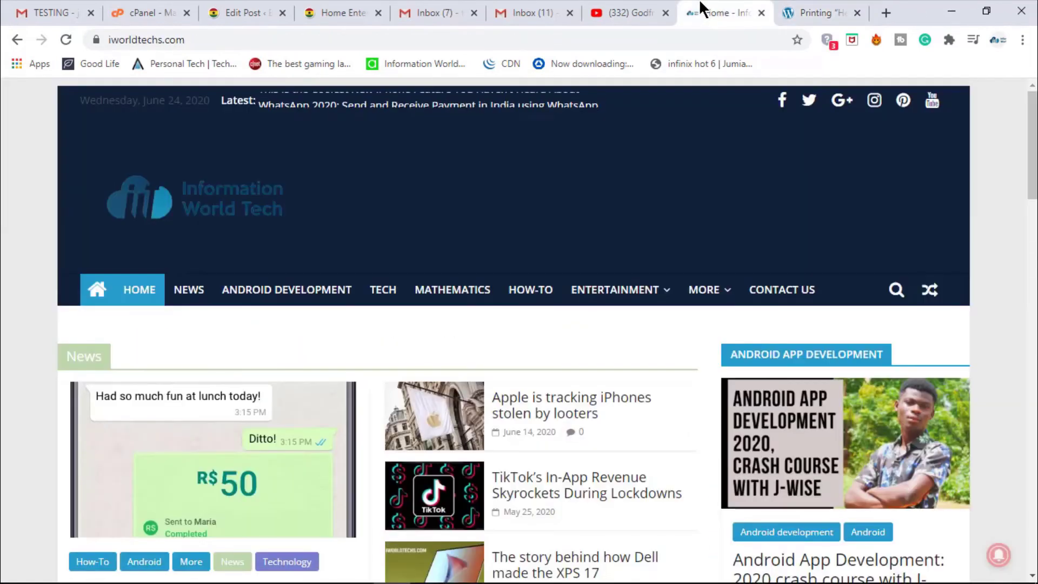
Cycle through the open tabs to reach the Information World Tech YouTube channel
{"action": "left_click", "coordinate": [508, 10]}
{"action": "left_click", "coordinate": [434, 11]}
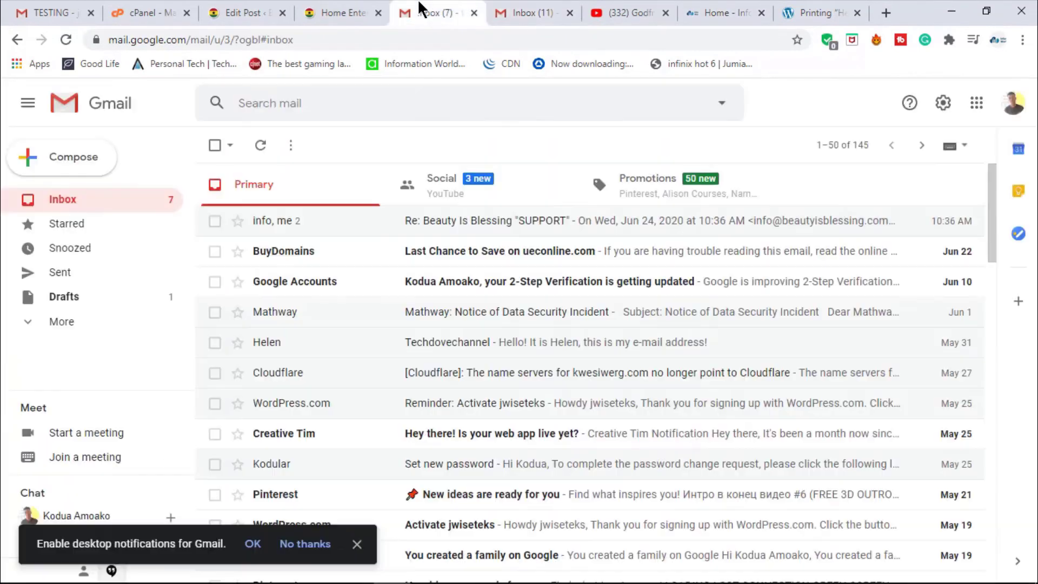
{"action": "left_click", "coordinate": [352, 8]}
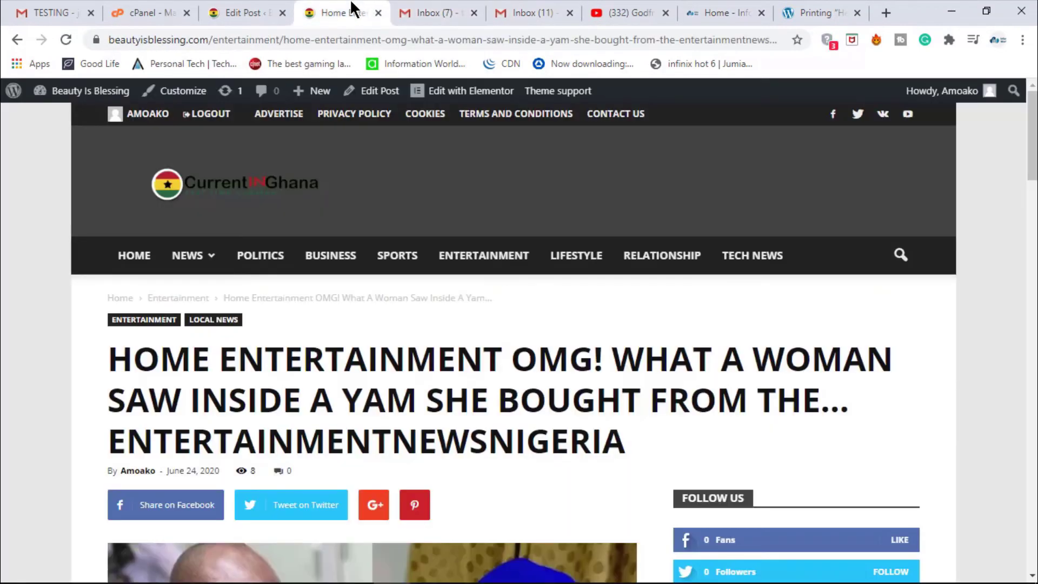
{"action": "left_click", "coordinate": [214, 8]}
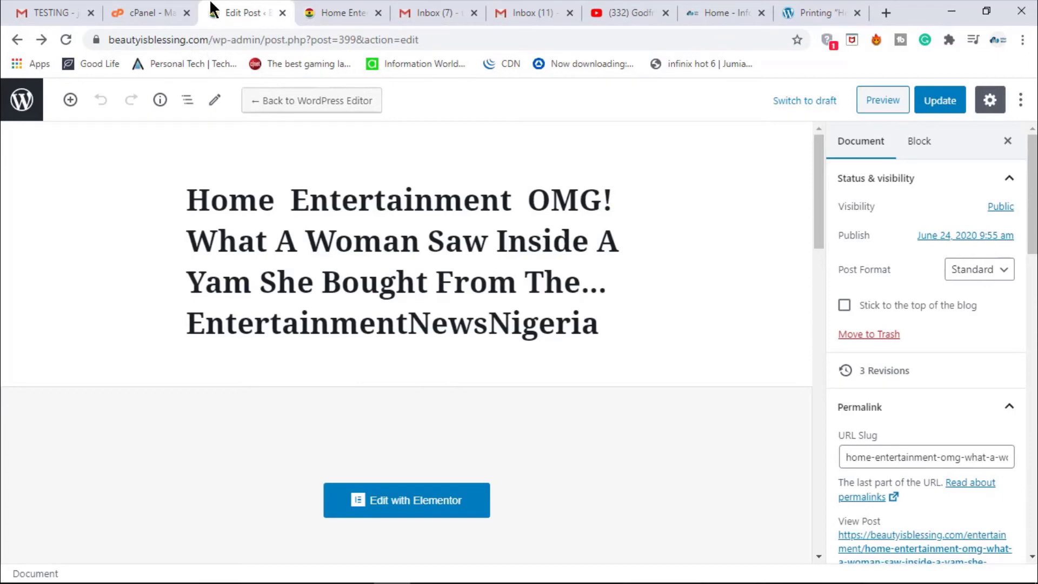
{"action": "left_click", "coordinate": [426, 9]}
{"action": "left_click", "coordinate": [507, 7]}
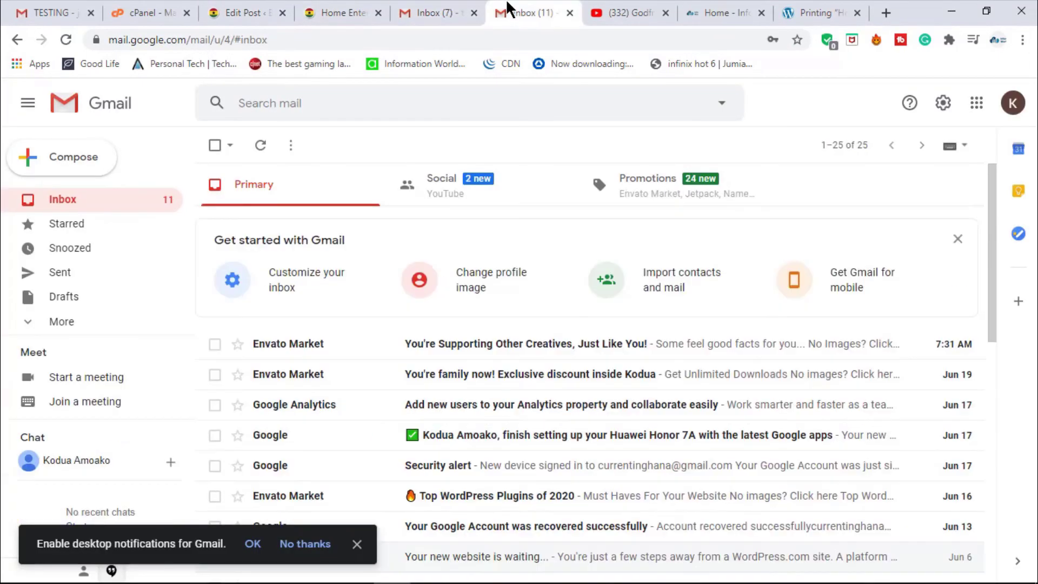
{"action": "left_click", "coordinate": [617, 8]}
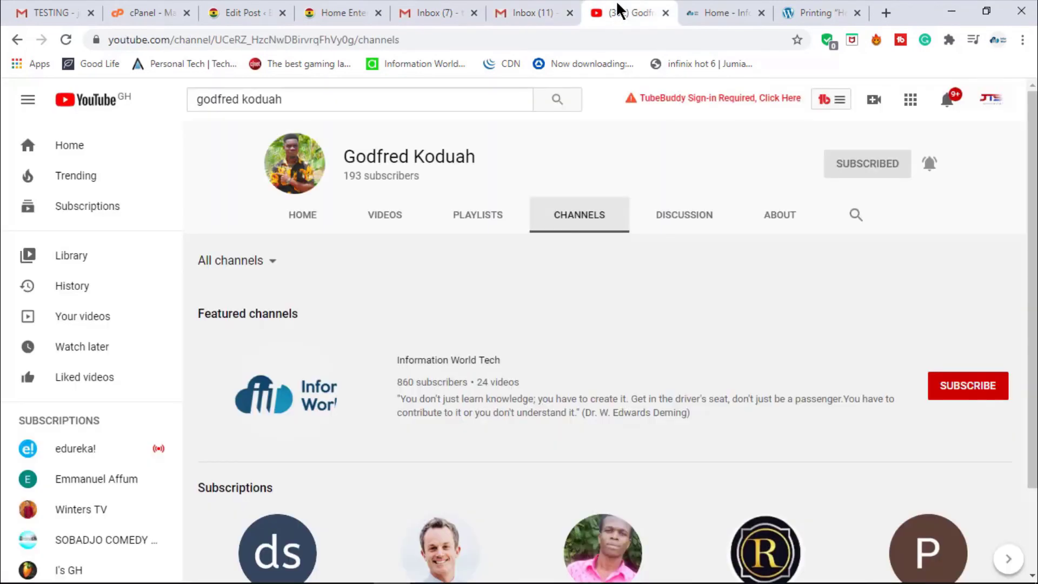
Subscribe to the Information World Tech channel with notifications set to All
{"action": "left_click", "coordinate": [951, 386]}
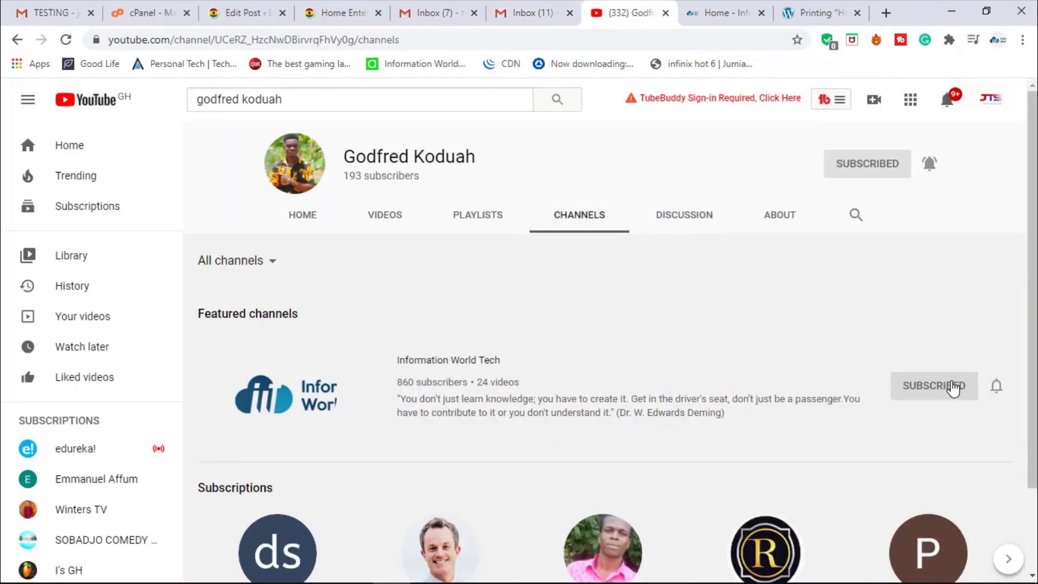
{"action": "left_click", "coordinate": [995, 386]}
{"action": "left_click", "coordinate": [955, 429]}
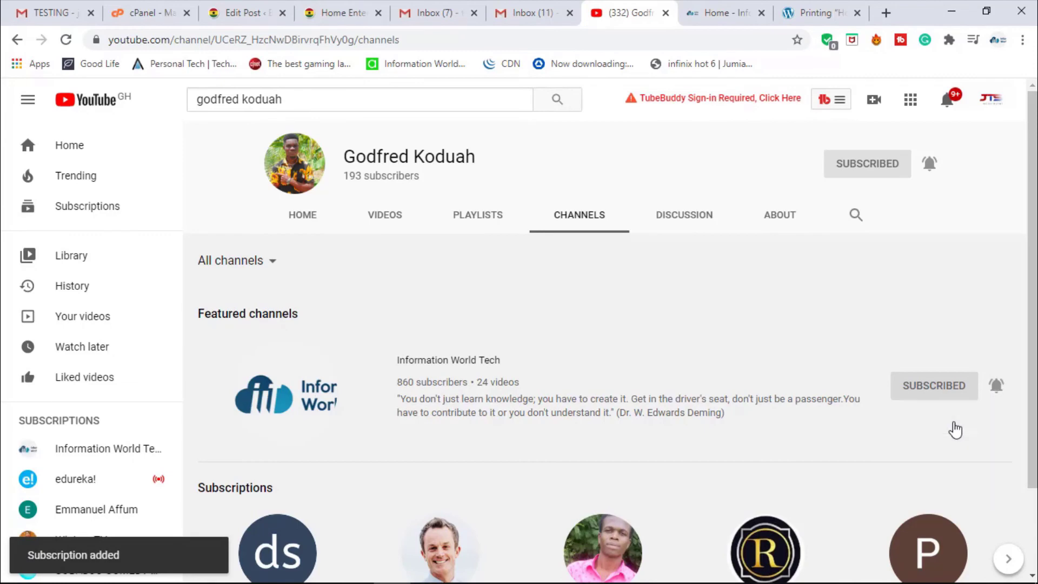